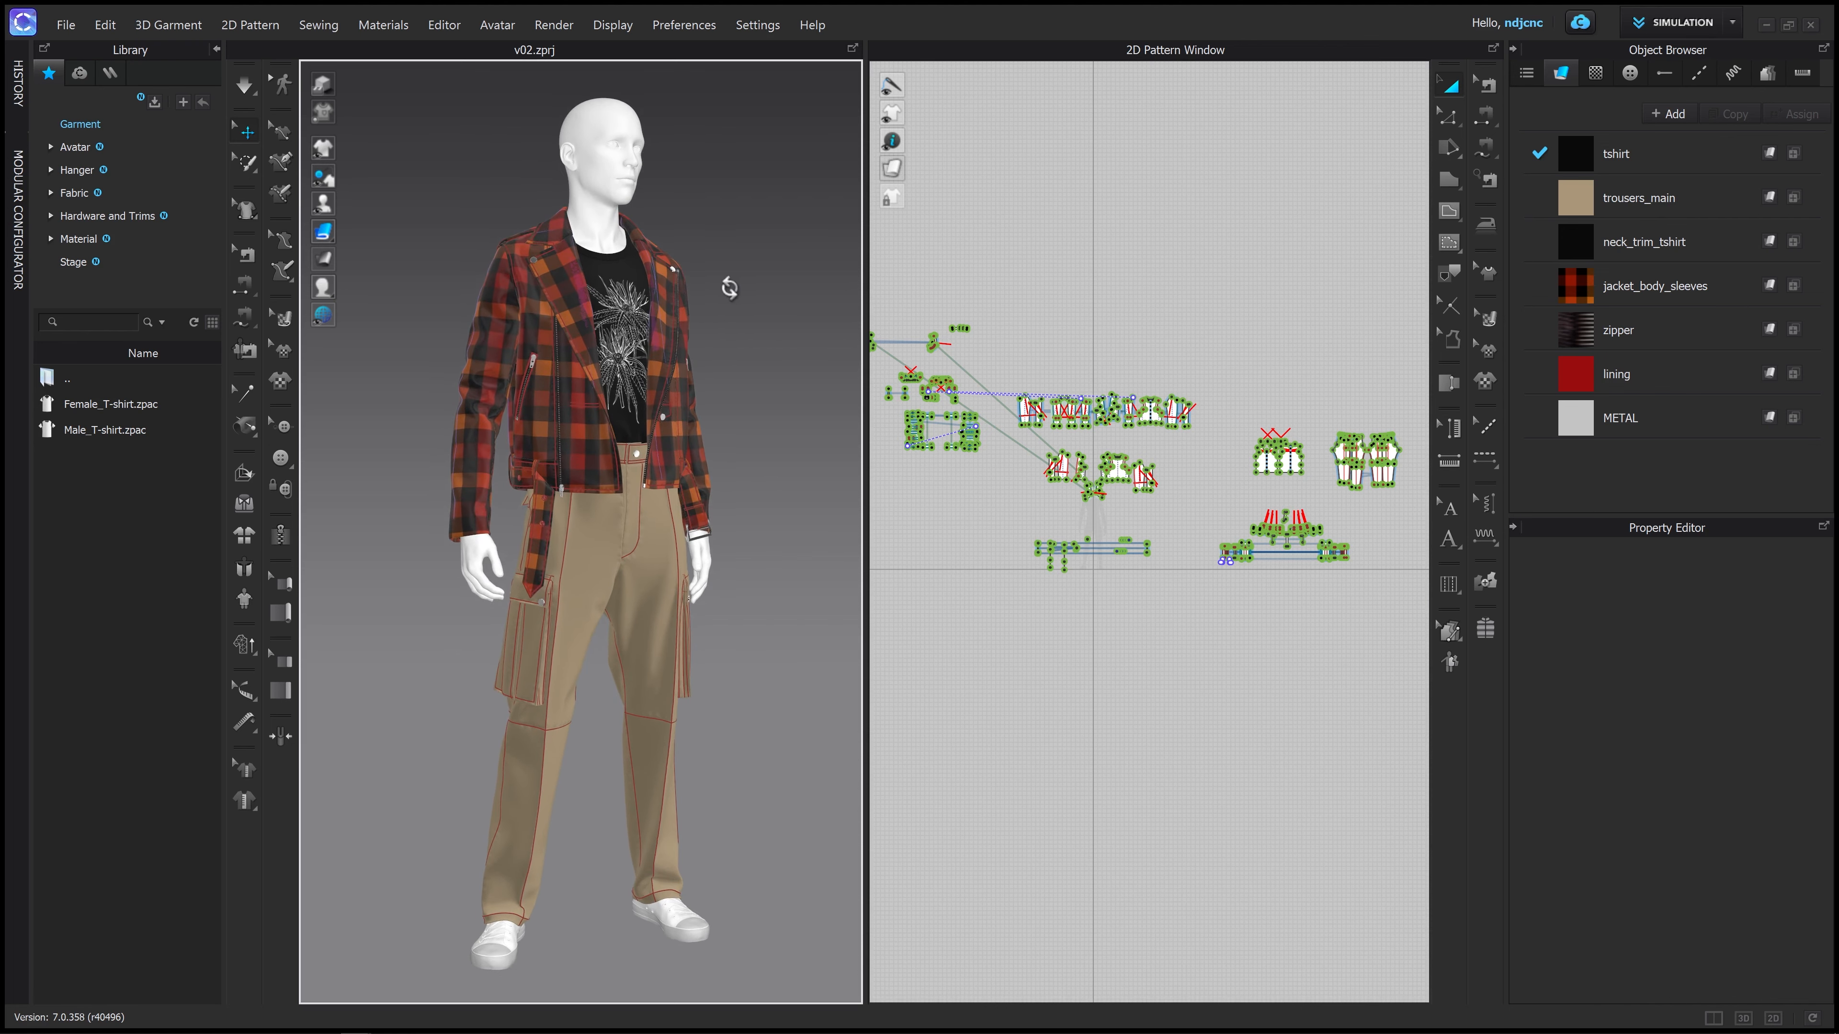
# Examine the full outfit on the avatar, then the trousers' waist, fly and cargo pockets up close
pyautogui.moveTo(726, 283)
pyautogui.mouseDown(button='right')
pyautogui.moveTo(590, 287)
pyautogui.moveTo(735, 284)
pyautogui.mouseUp(button='right')
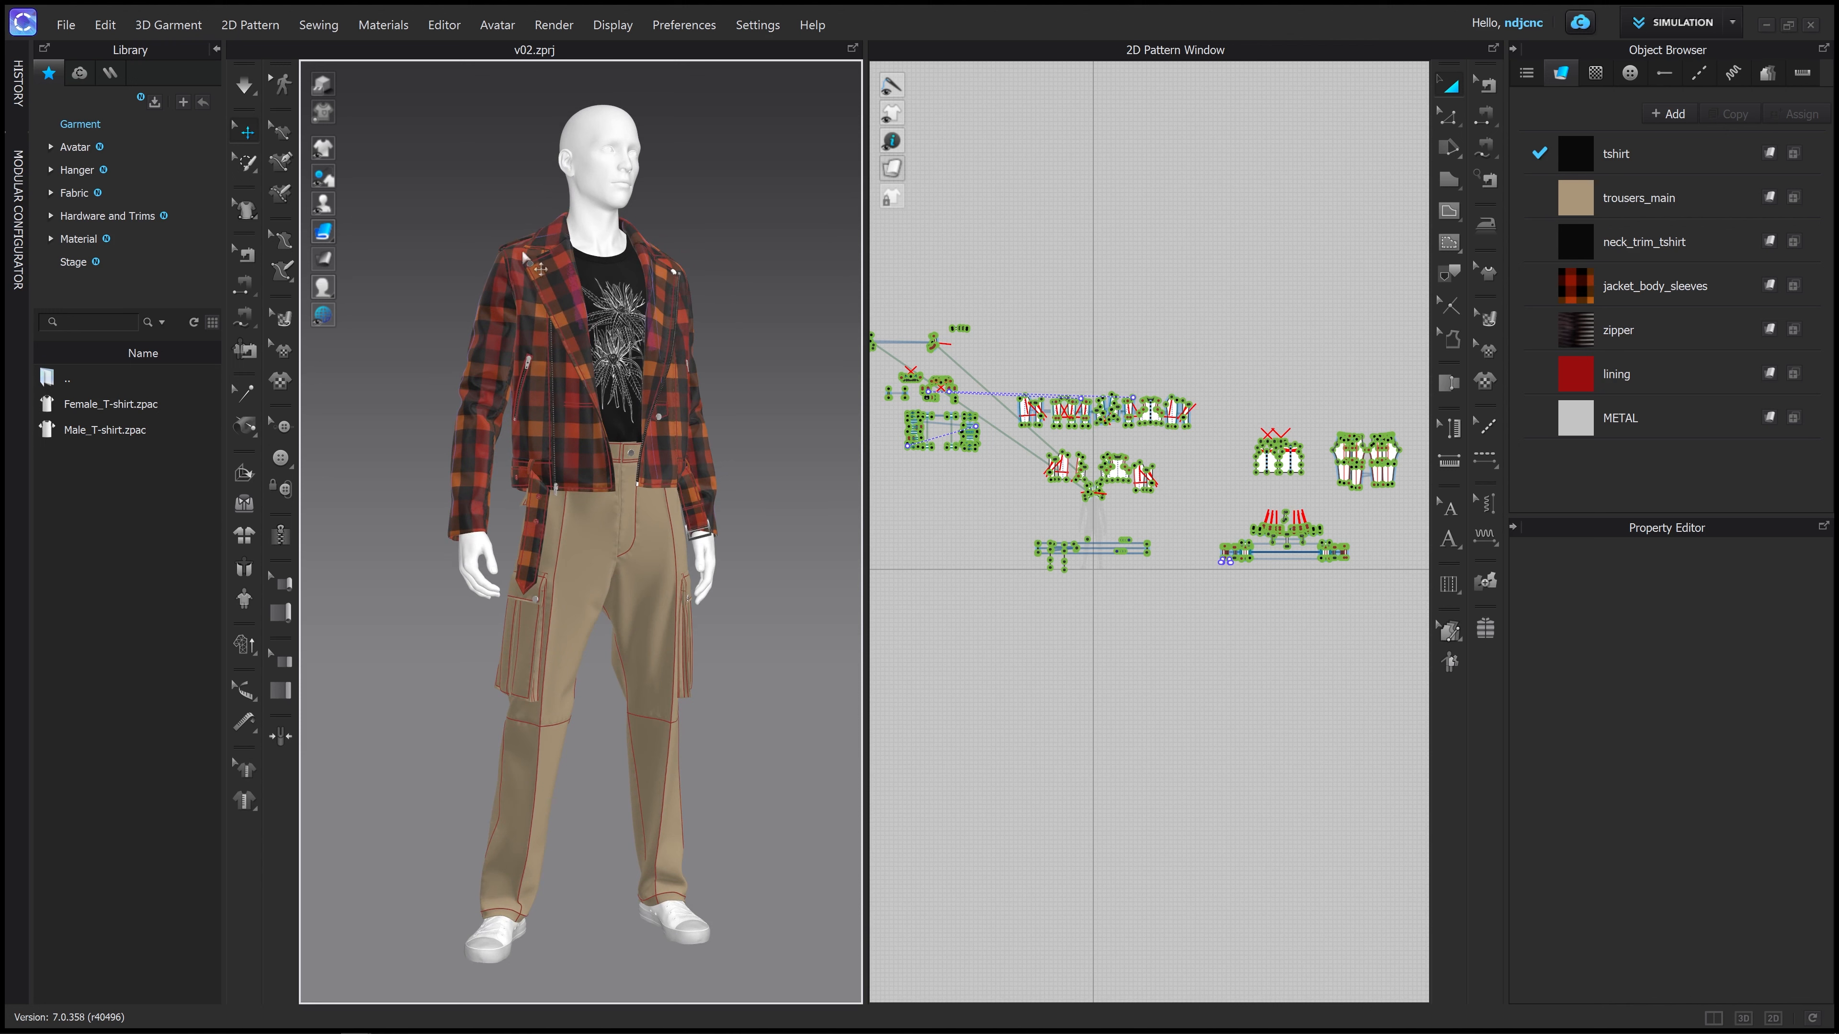
pyautogui.moveTo(720, 286); pyautogui.dragTo(661, 319, button='right')
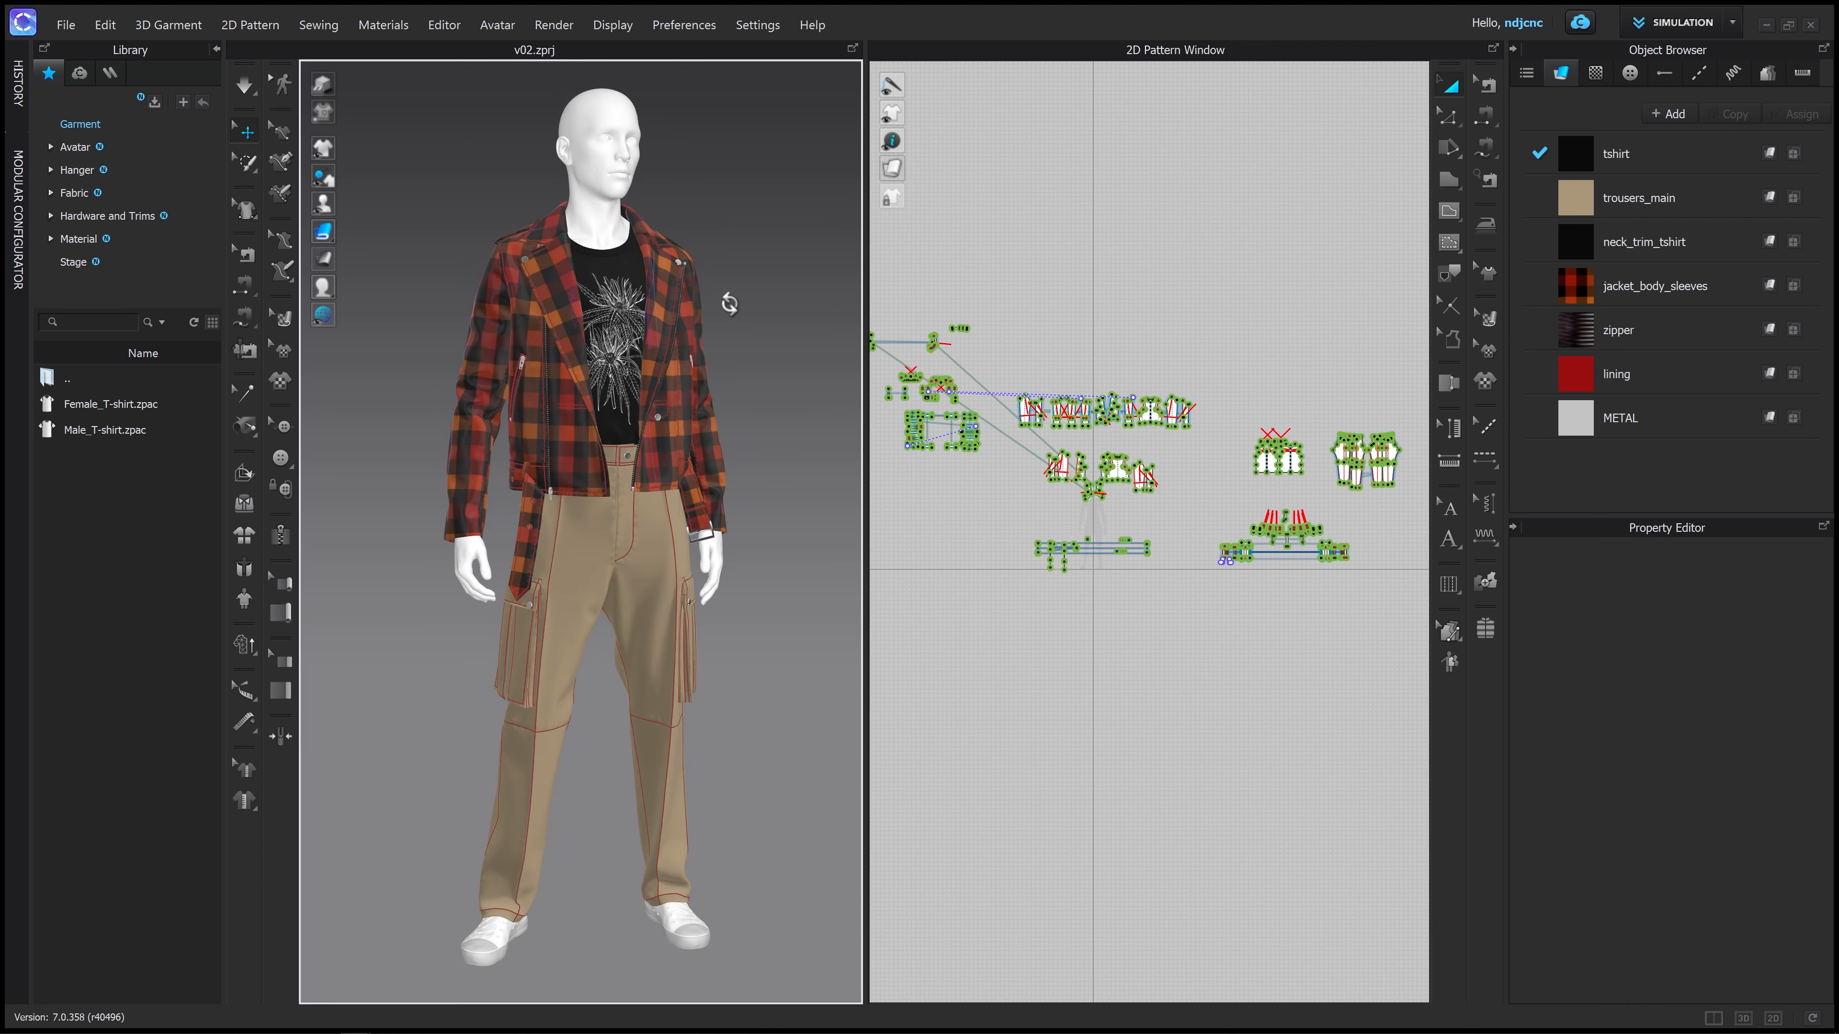
pyautogui.scroll(10, 605, 493)
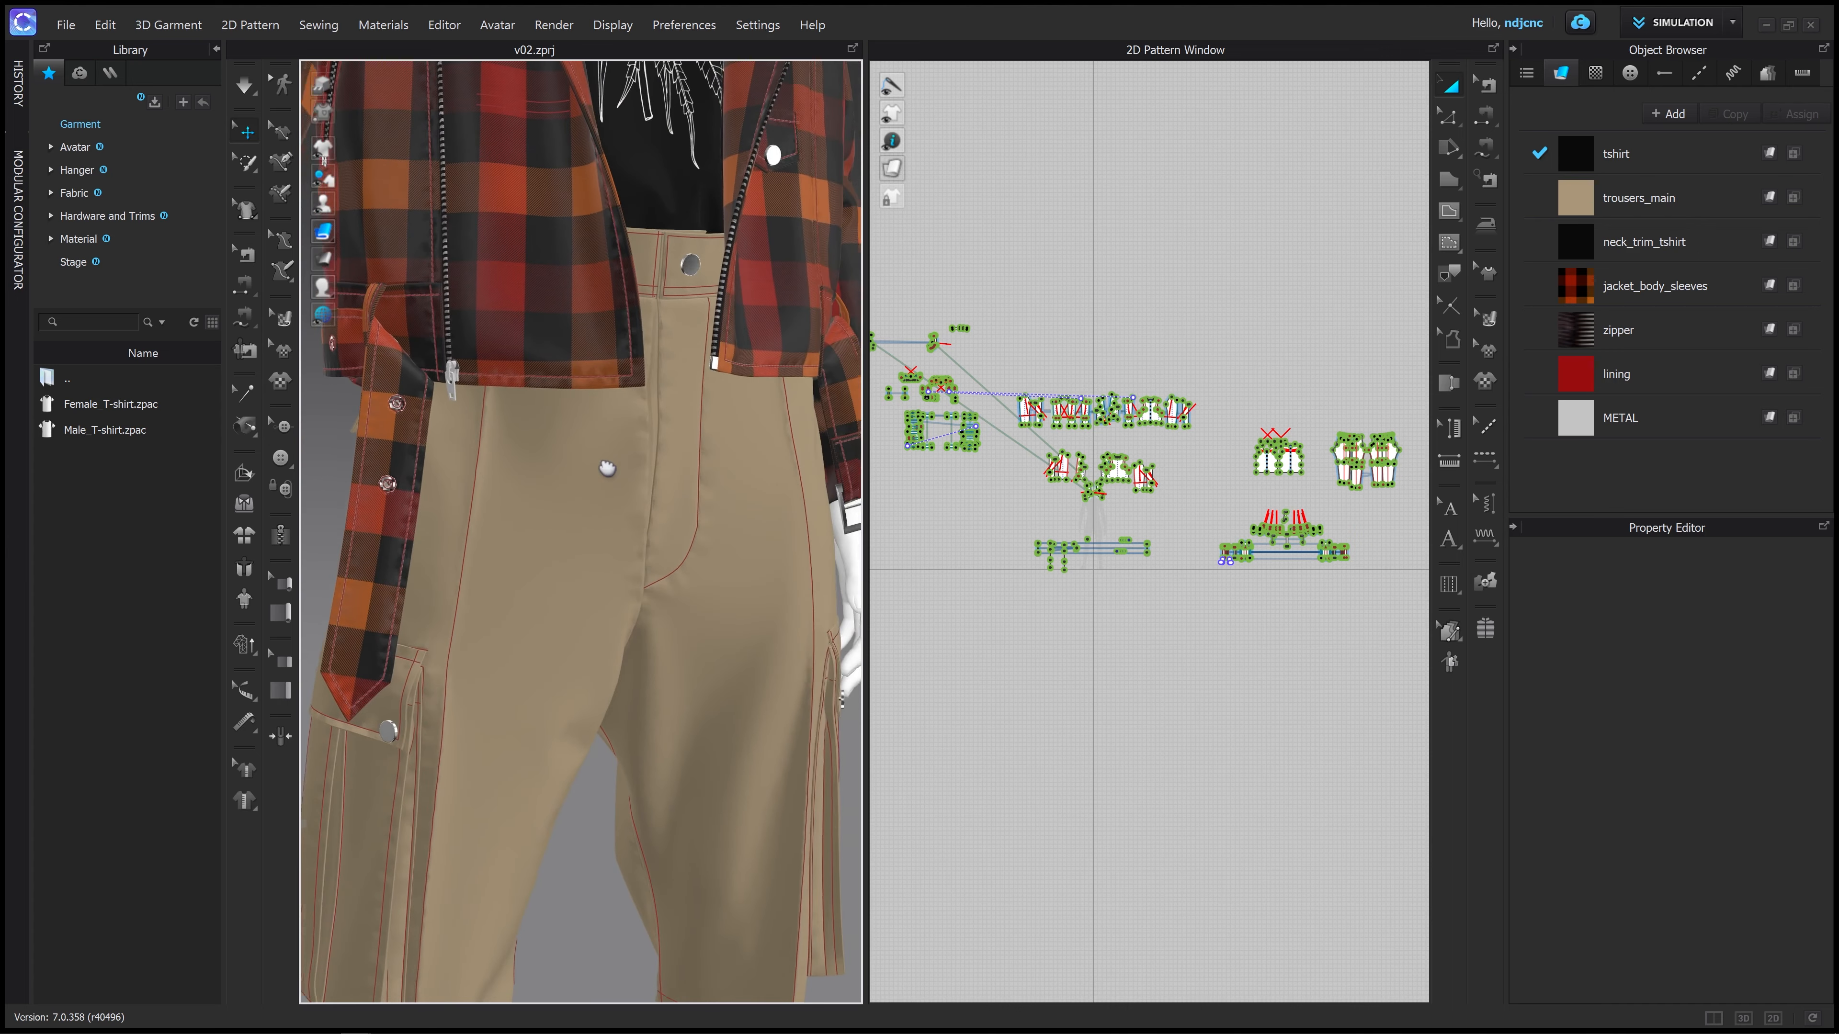
pyautogui.moveTo(607, 469); pyautogui.dragTo(595, 463, button='middle')
pyautogui.moveTo(595, 462); pyautogui.dragTo(575, 448, button='right')
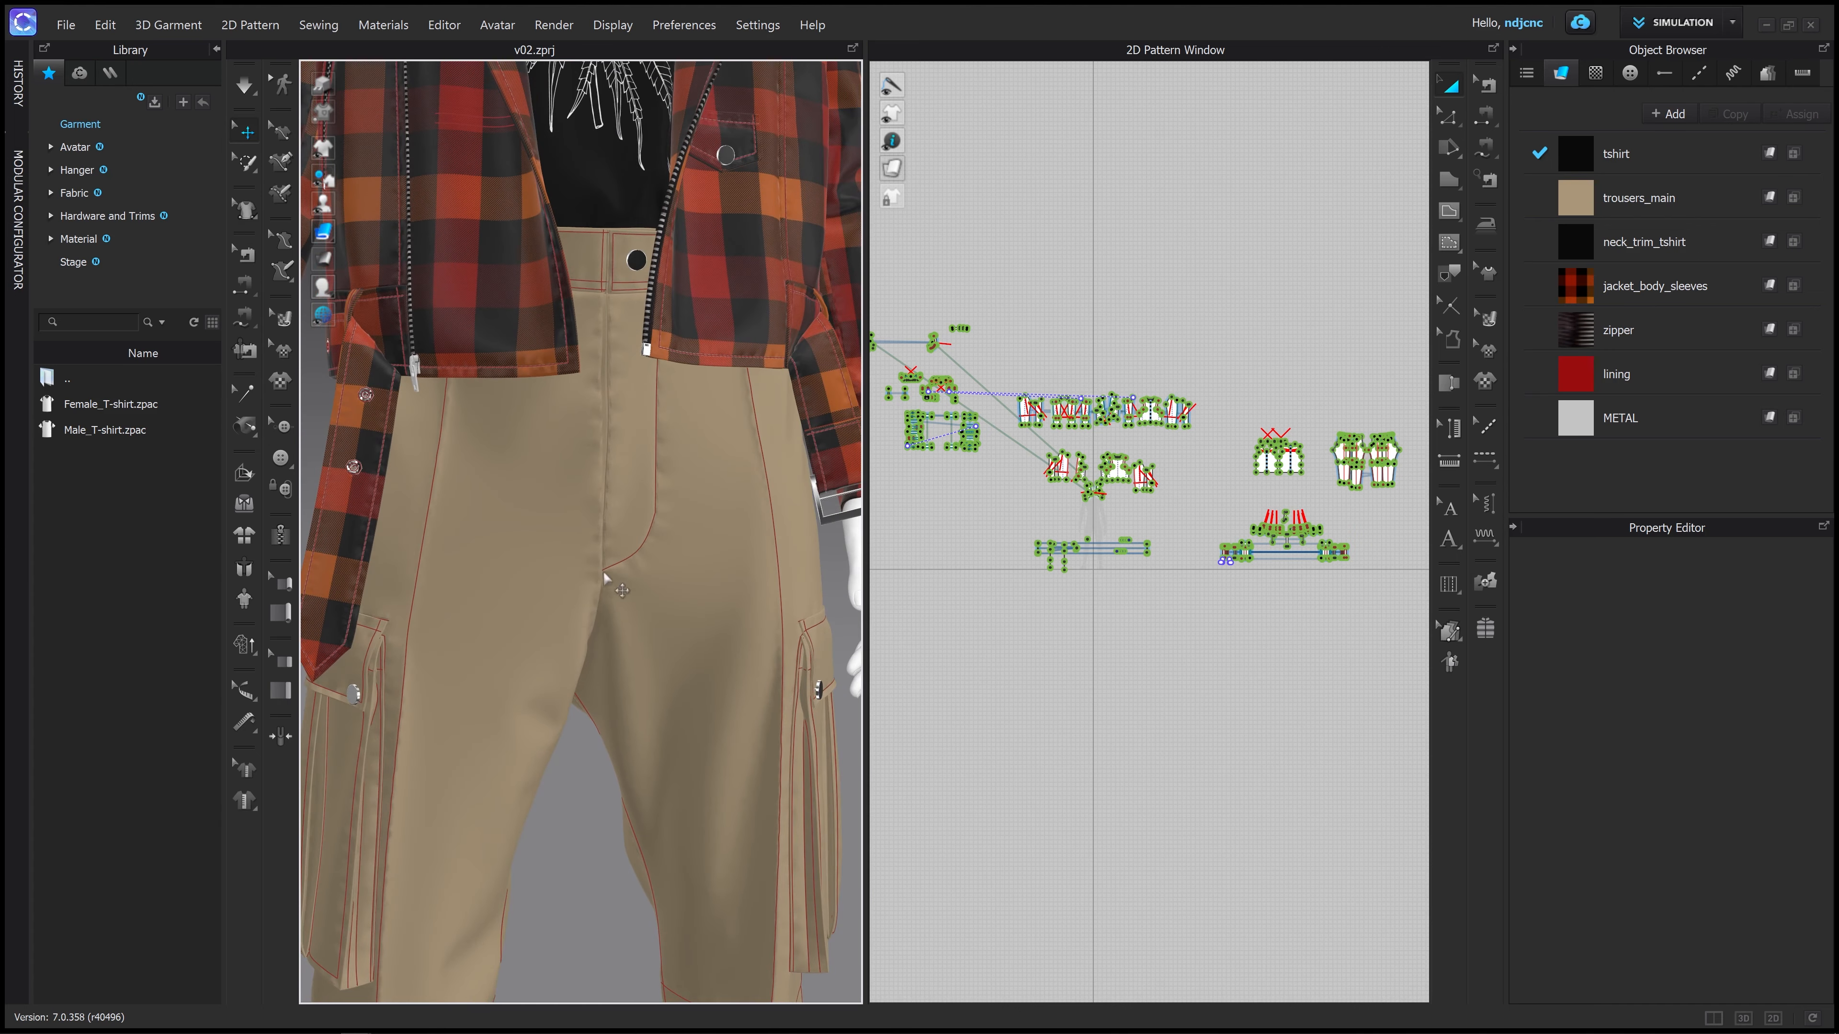
pyautogui.moveTo(509, 429); pyautogui.dragTo(563, 511, button='middle')
pyautogui.moveTo(563, 512); pyautogui.dragTo(570, 491, button='right')
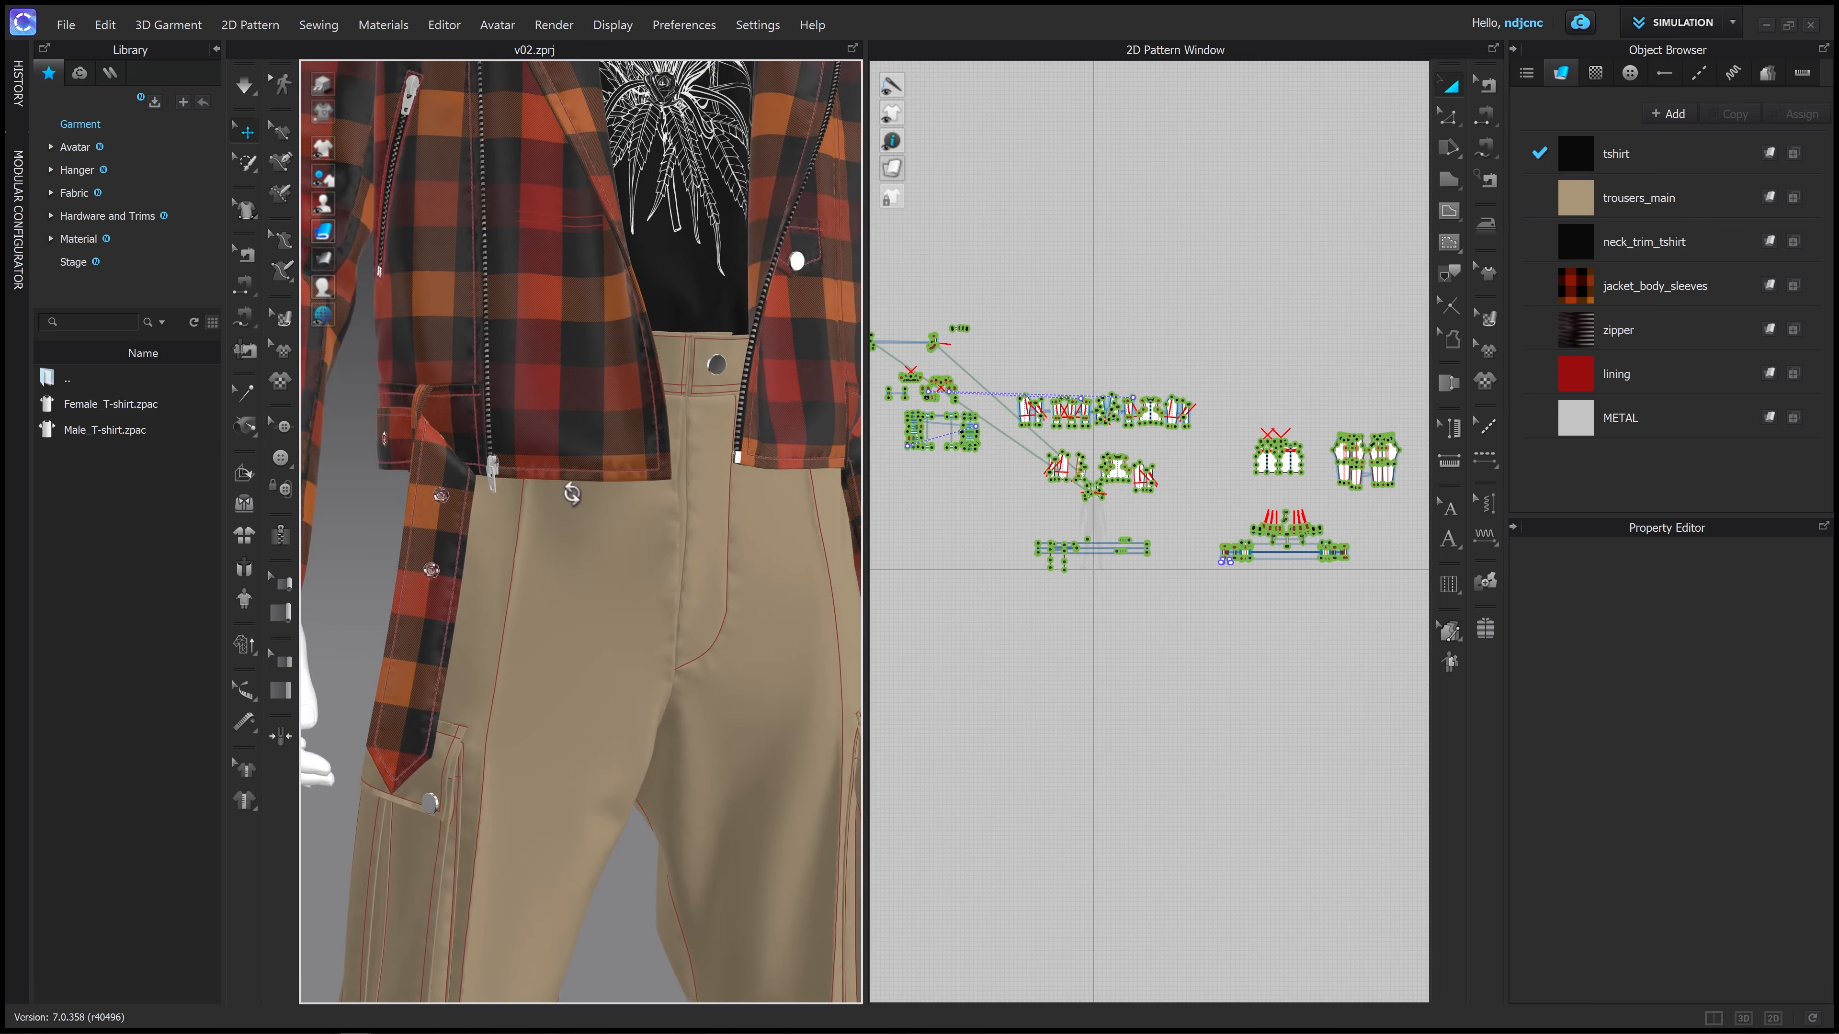
pyautogui.scroll(-4, 573, 476)
pyautogui.scroll(4, 623, 462)
# Examine the plaid jacket's lapel, stitching, zippers and belt up close from the front and side
pyautogui.moveTo(568, 337)
pyautogui.mouseDown(button='middle')
pyautogui.moveTo(570, 542)
pyautogui.moveTo(631, 761)
pyautogui.mouseUp(button='middle')
pyautogui.moveTo(620, 539); pyautogui.dragTo(676, 773, button='middle')
pyautogui.scroll(-5, 536, 380)
pyautogui.scroll(10, 543, 348)
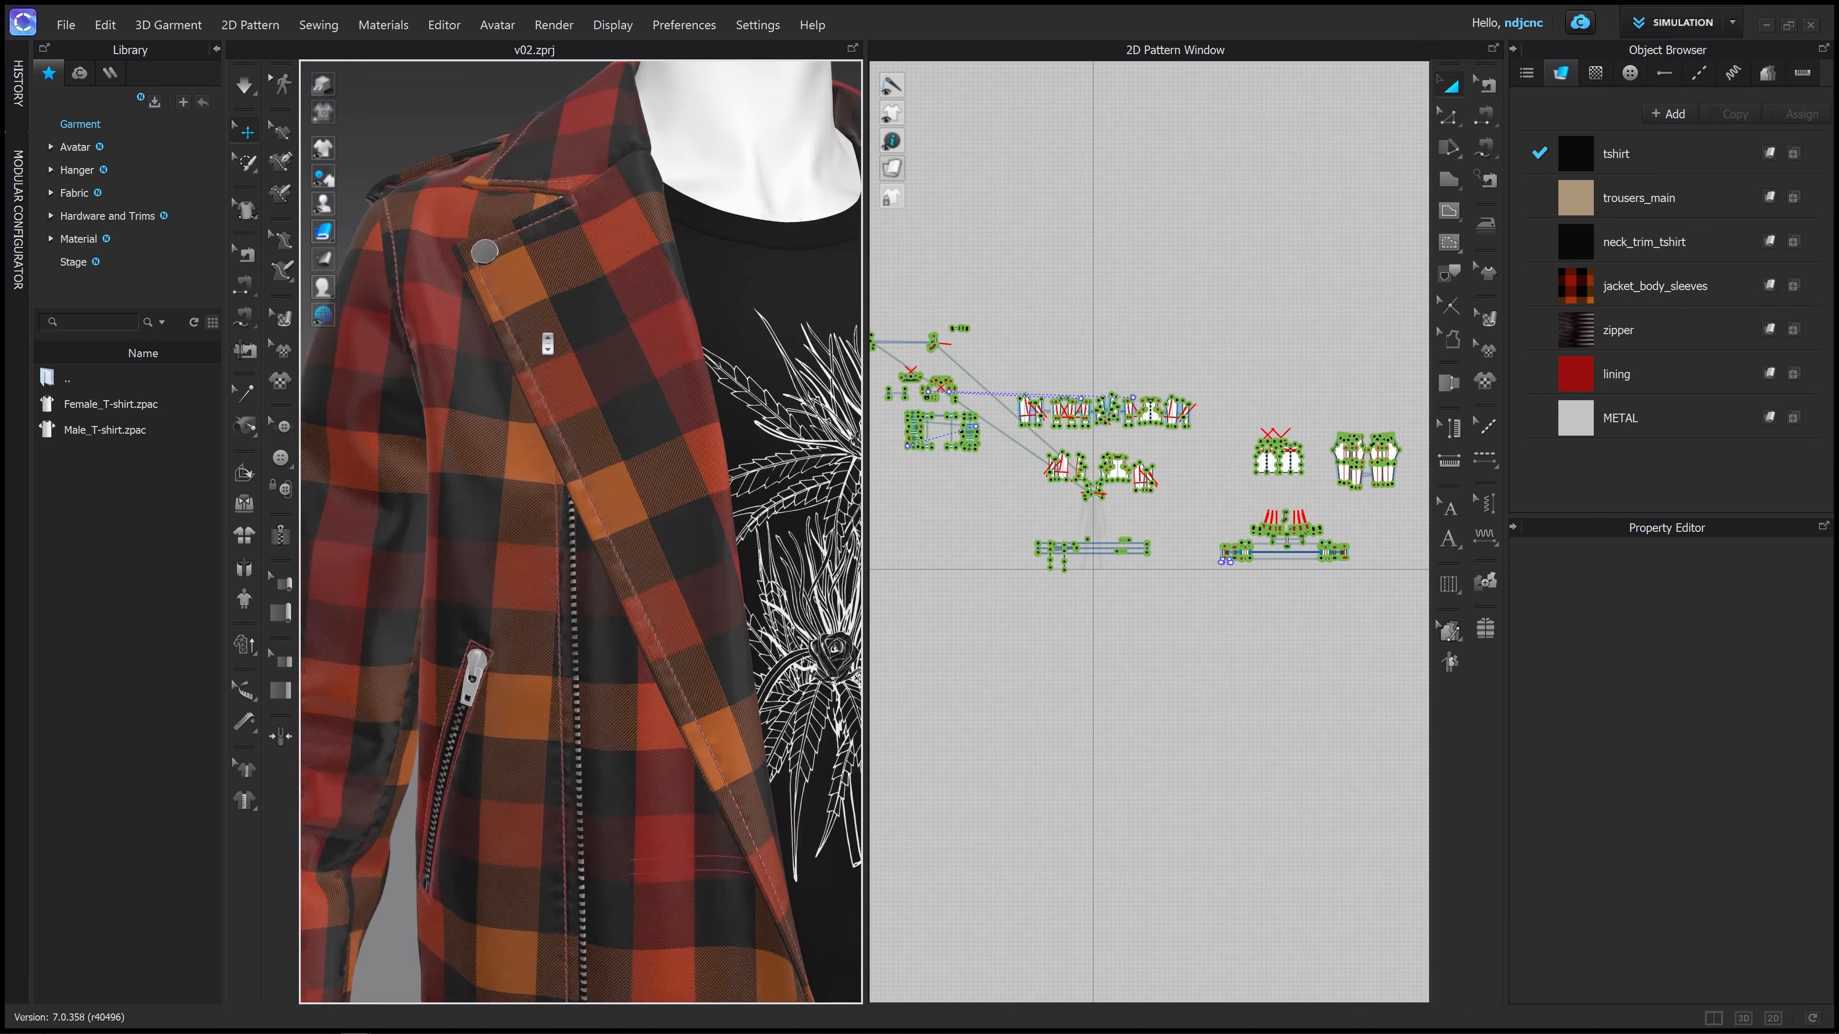
pyautogui.scroll(-4, 534, 558)
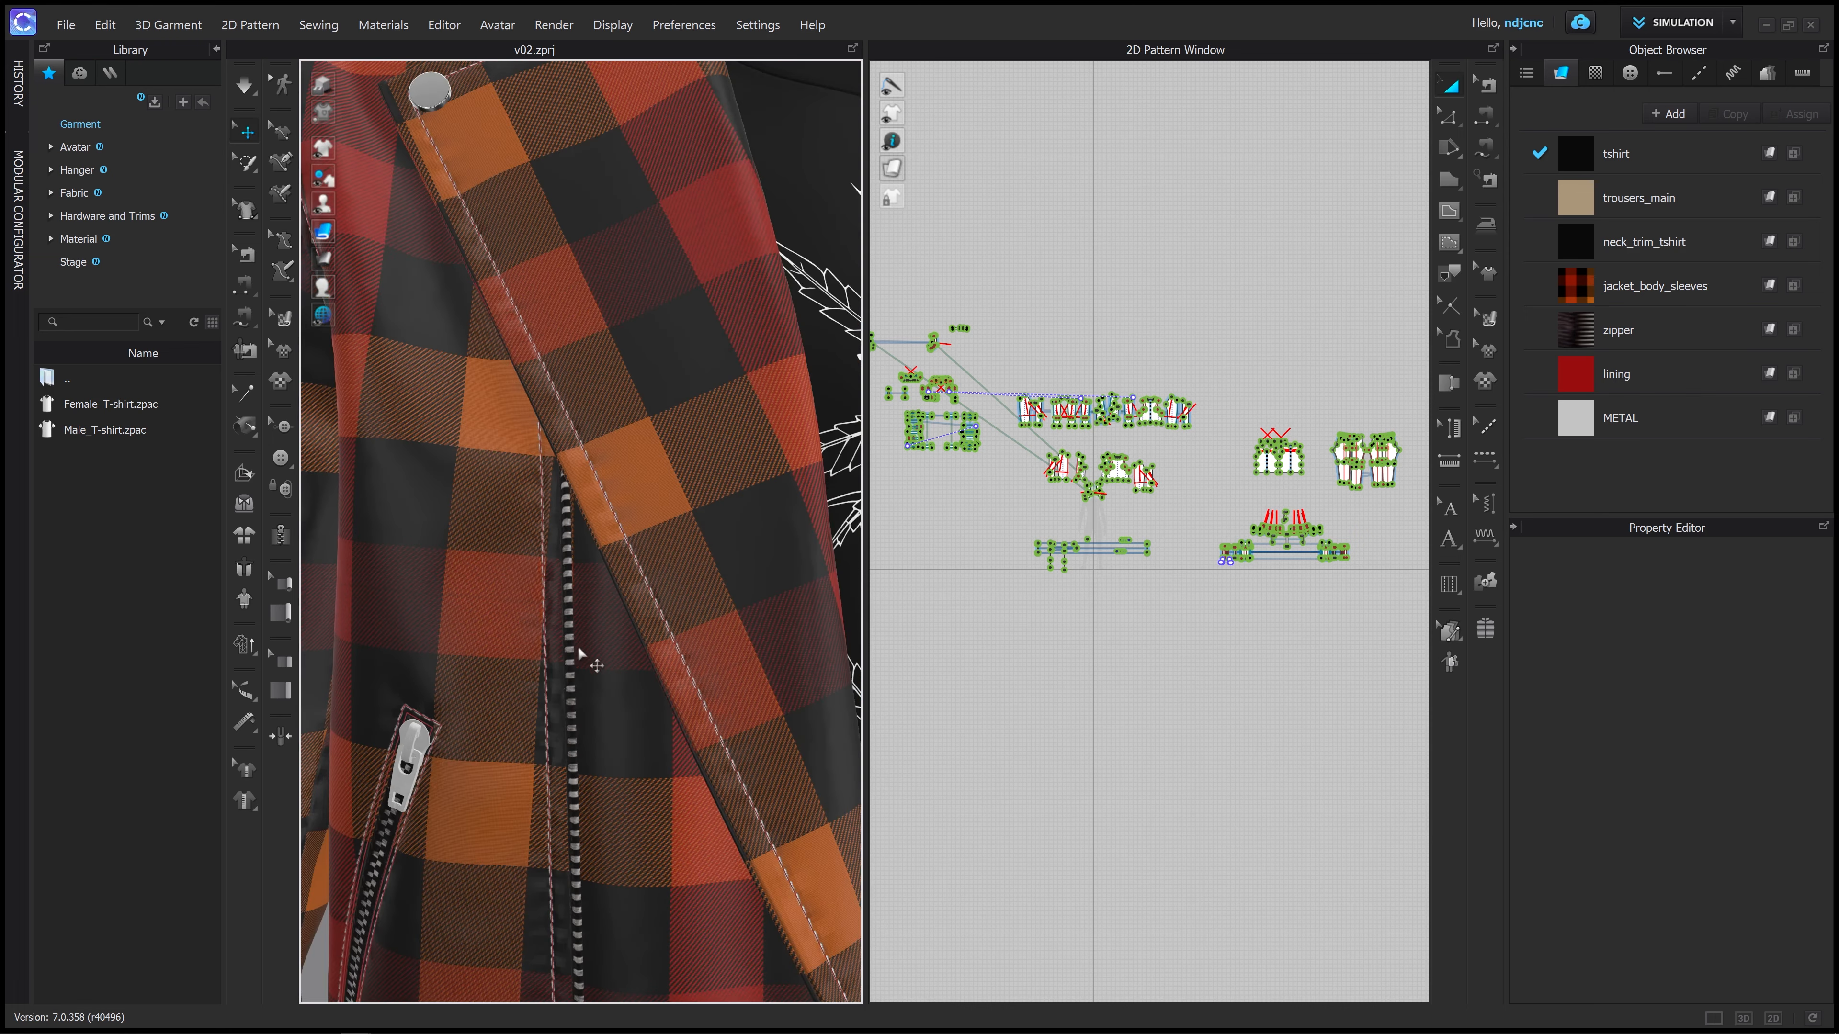
pyautogui.moveTo(583, 628); pyautogui.dragTo(562, 355, button='middle')
pyautogui.moveTo(561, 348); pyautogui.dragTo(577, 367, button='right')
pyautogui.moveTo(564, 368); pyautogui.dragTo(536, 301, button='middle')
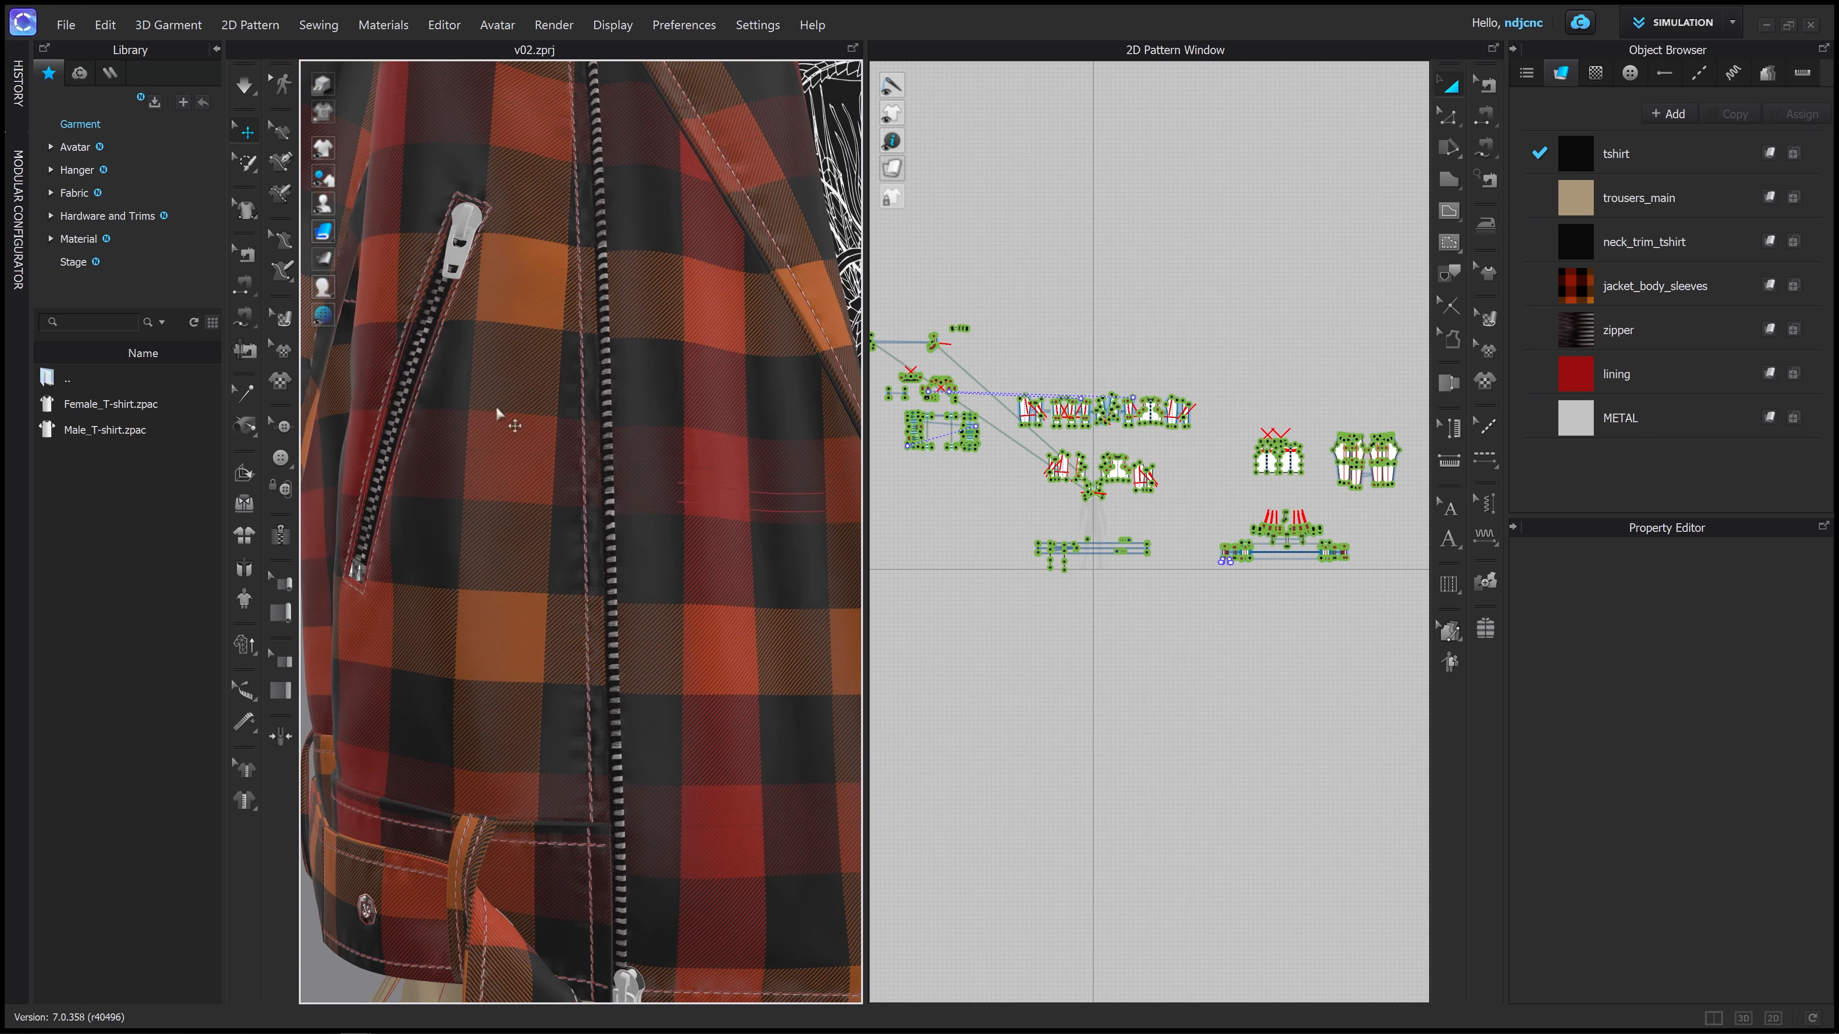
pyautogui.moveTo(544, 420); pyautogui.dragTo(519, 409, button='right')
pyautogui.moveTo(583, 480); pyautogui.dragTo(555, 505, button='middle')
pyautogui.scroll(-10, 595, 501)
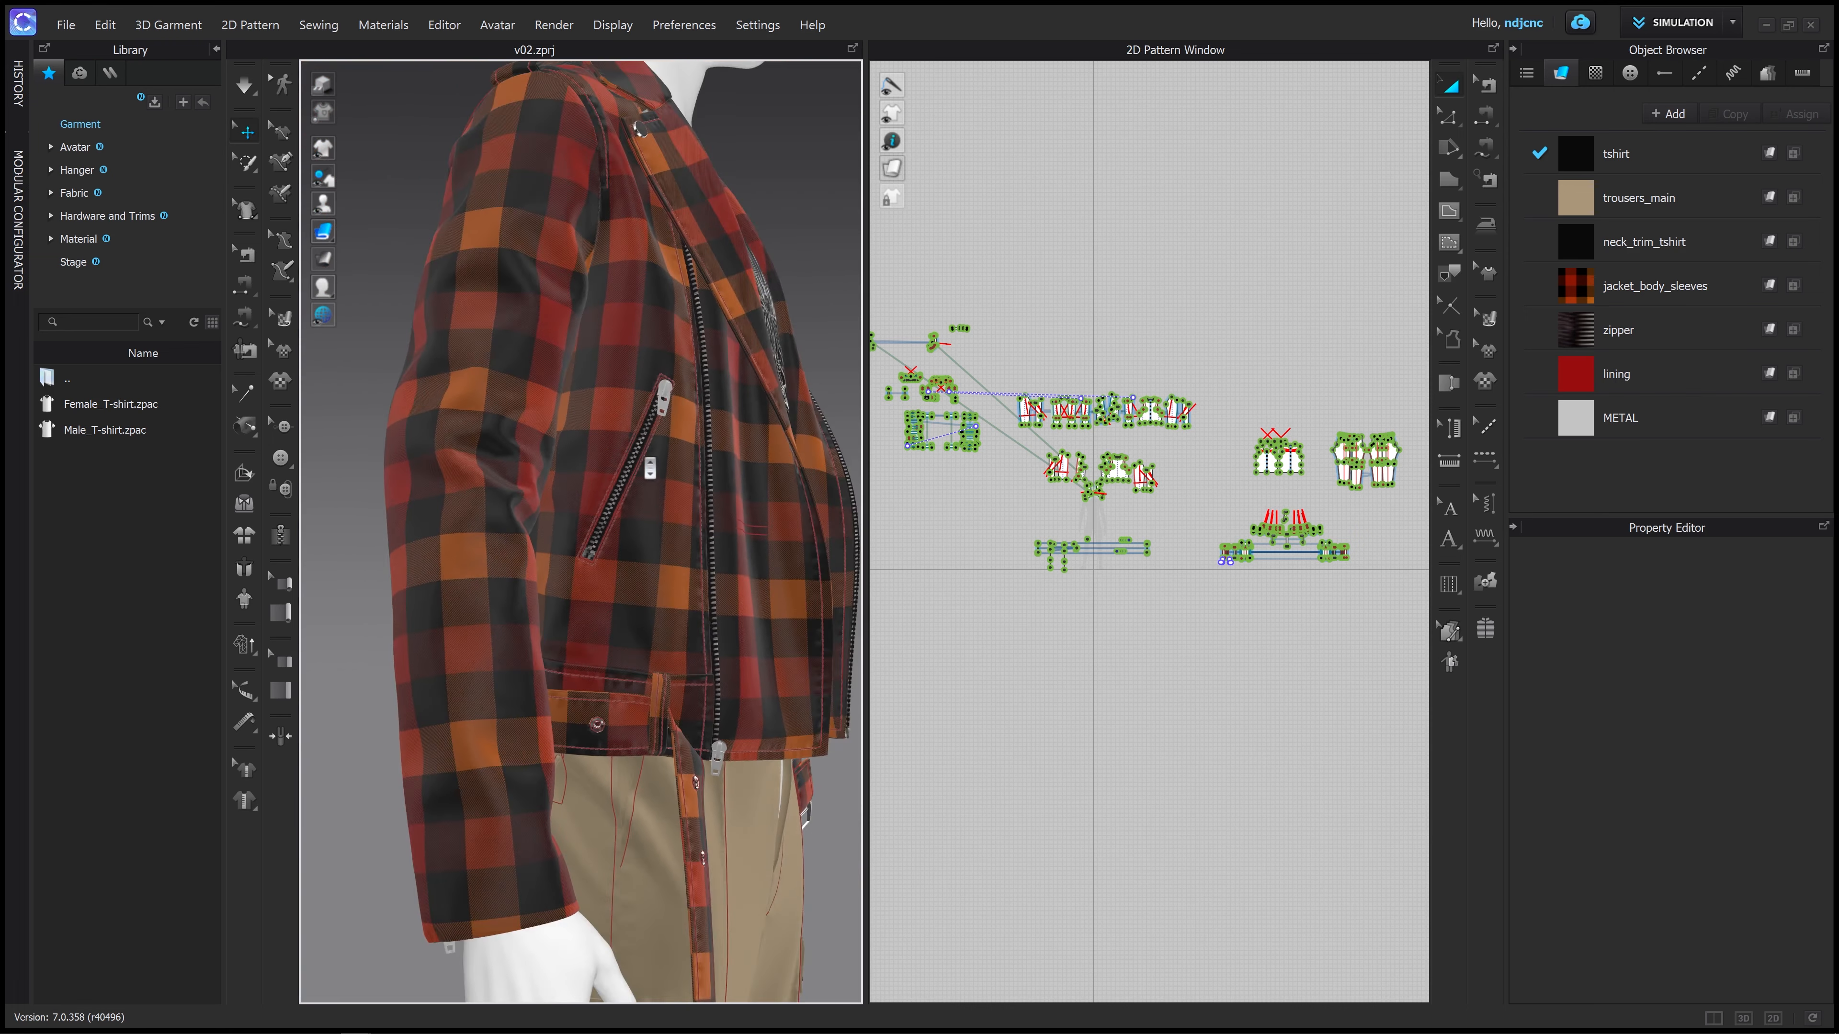
pyautogui.moveTo(667, 425); pyautogui.dragTo(603, 430, button='right')
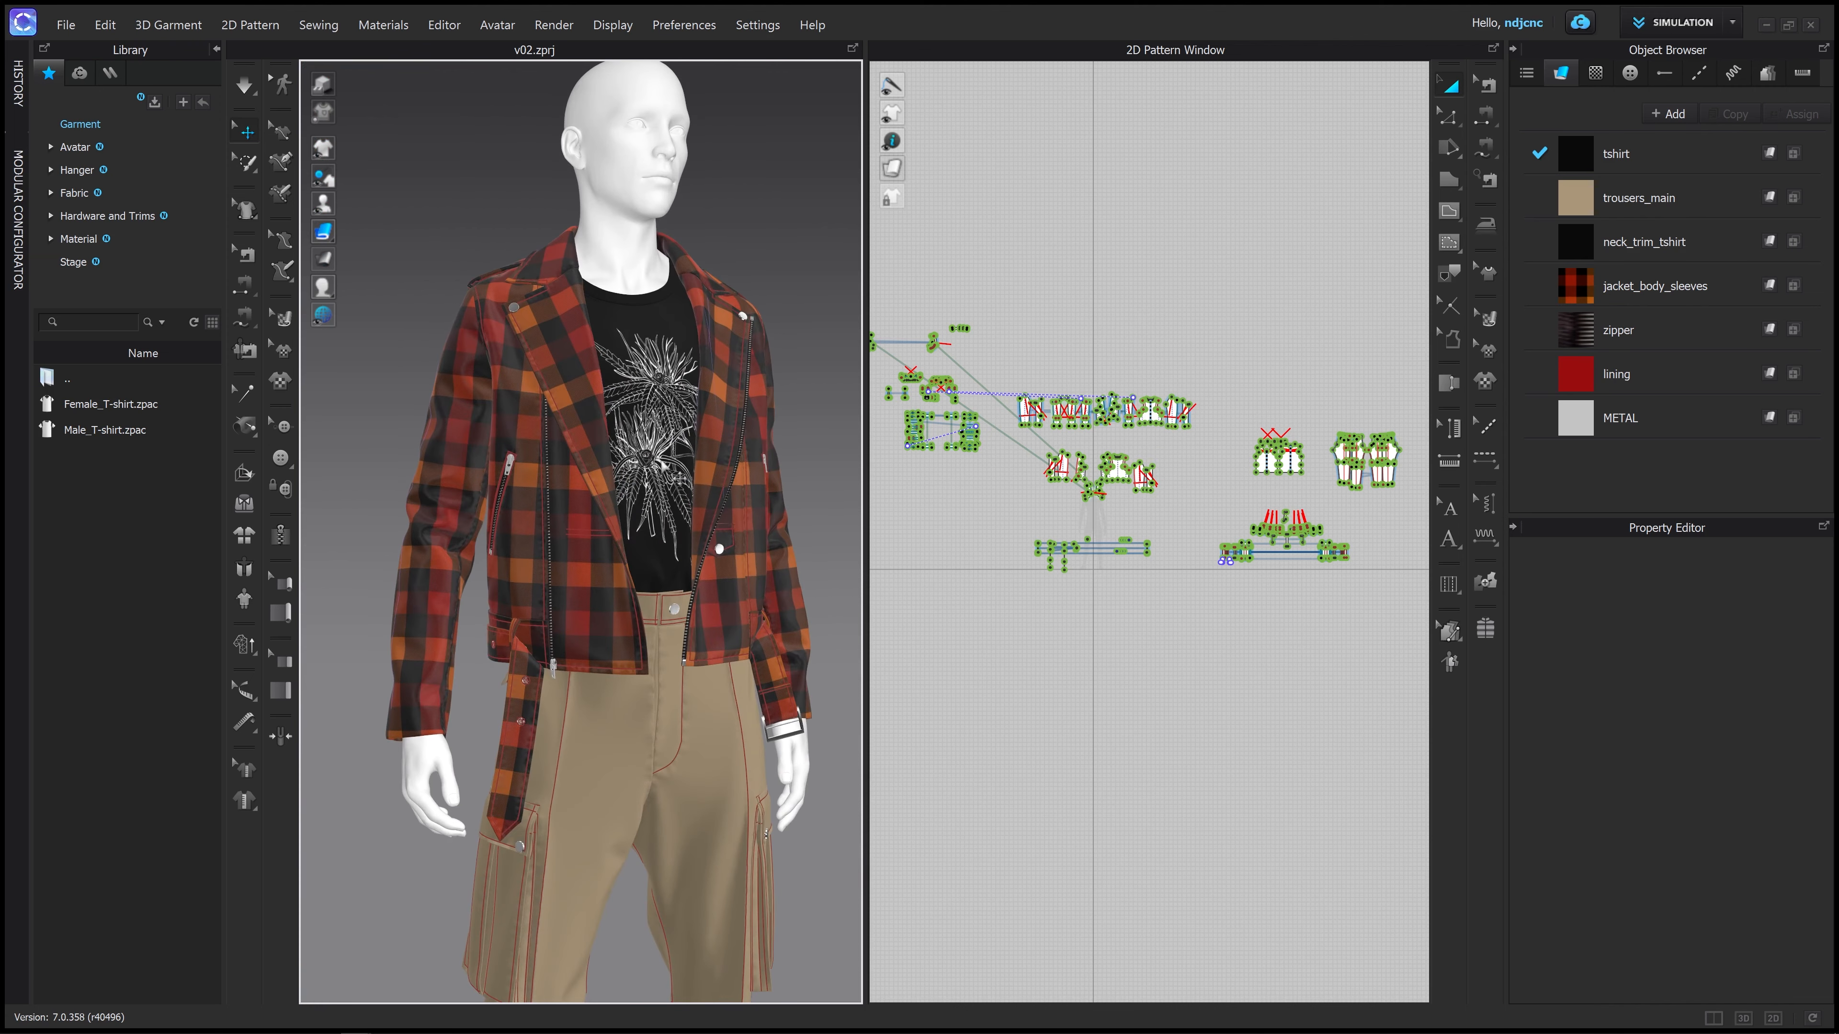
pyautogui.moveTo(663, 466); pyautogui.dragTo(633, 434, button='middle')
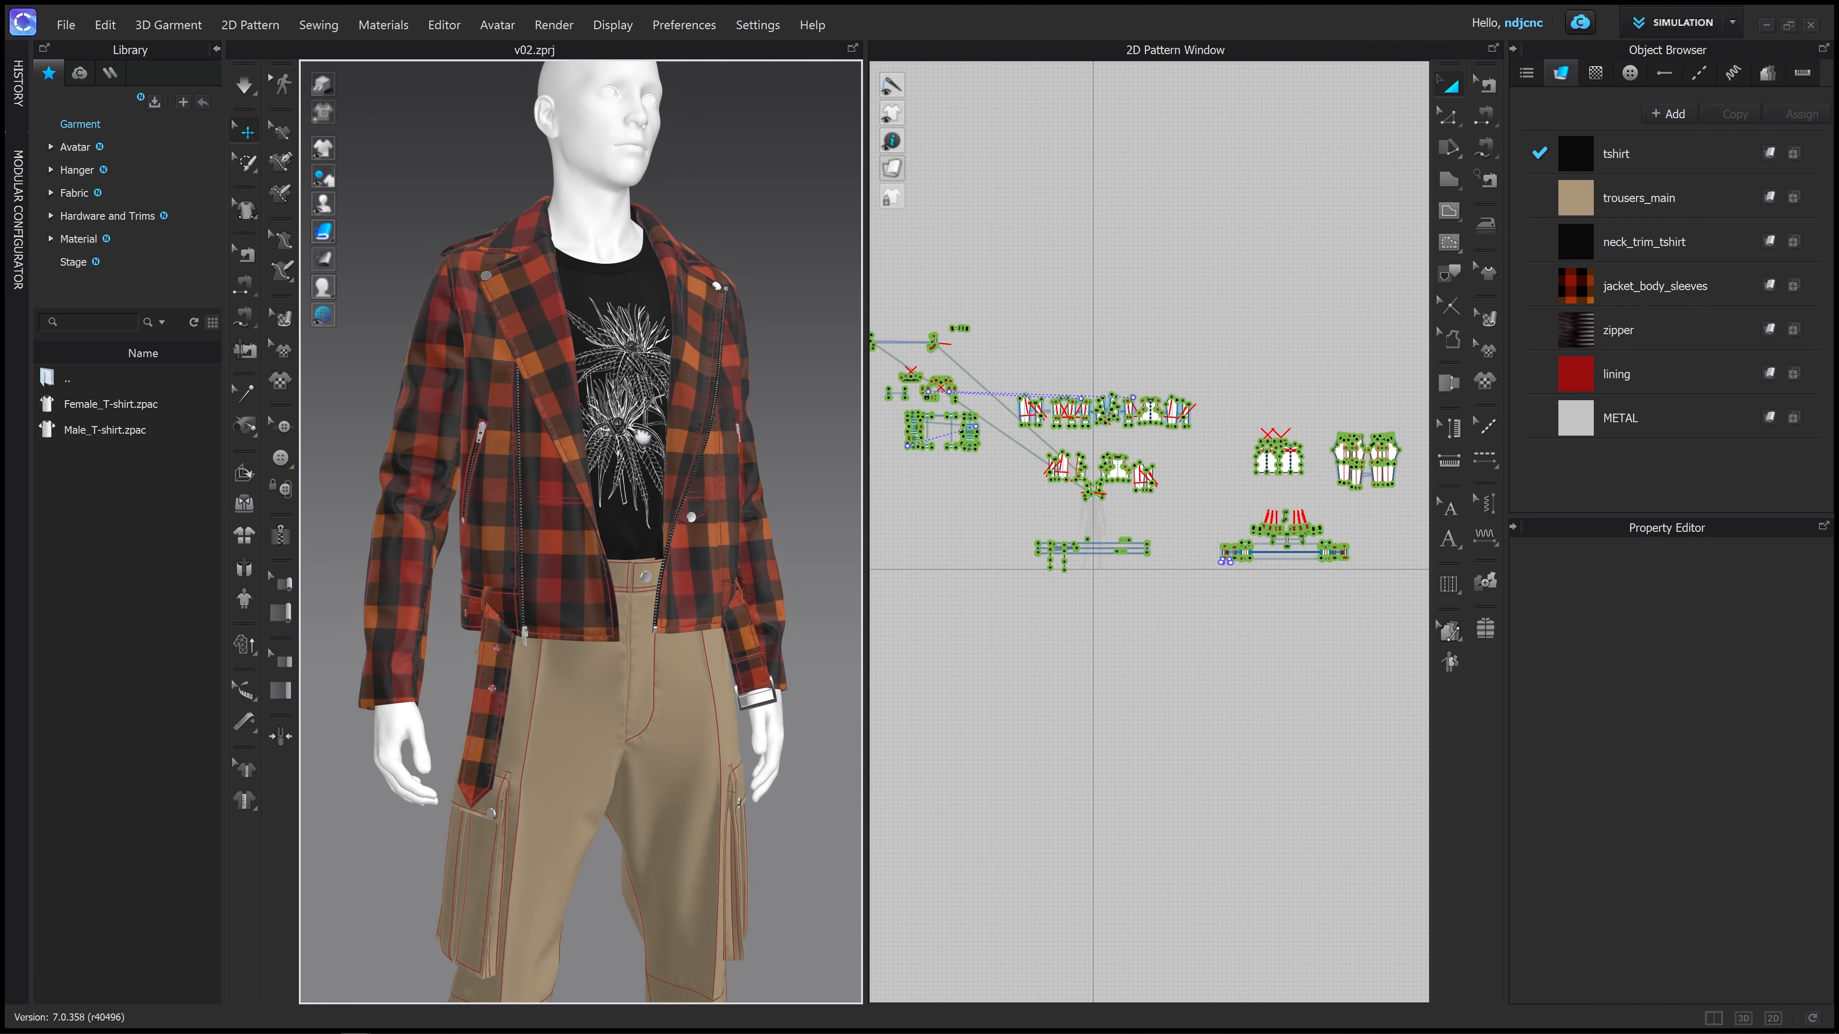
# Switch the workspace mode to UV Editor and widen the UV view by narrowing the 3D view
pyautogui.click(1693, 27)
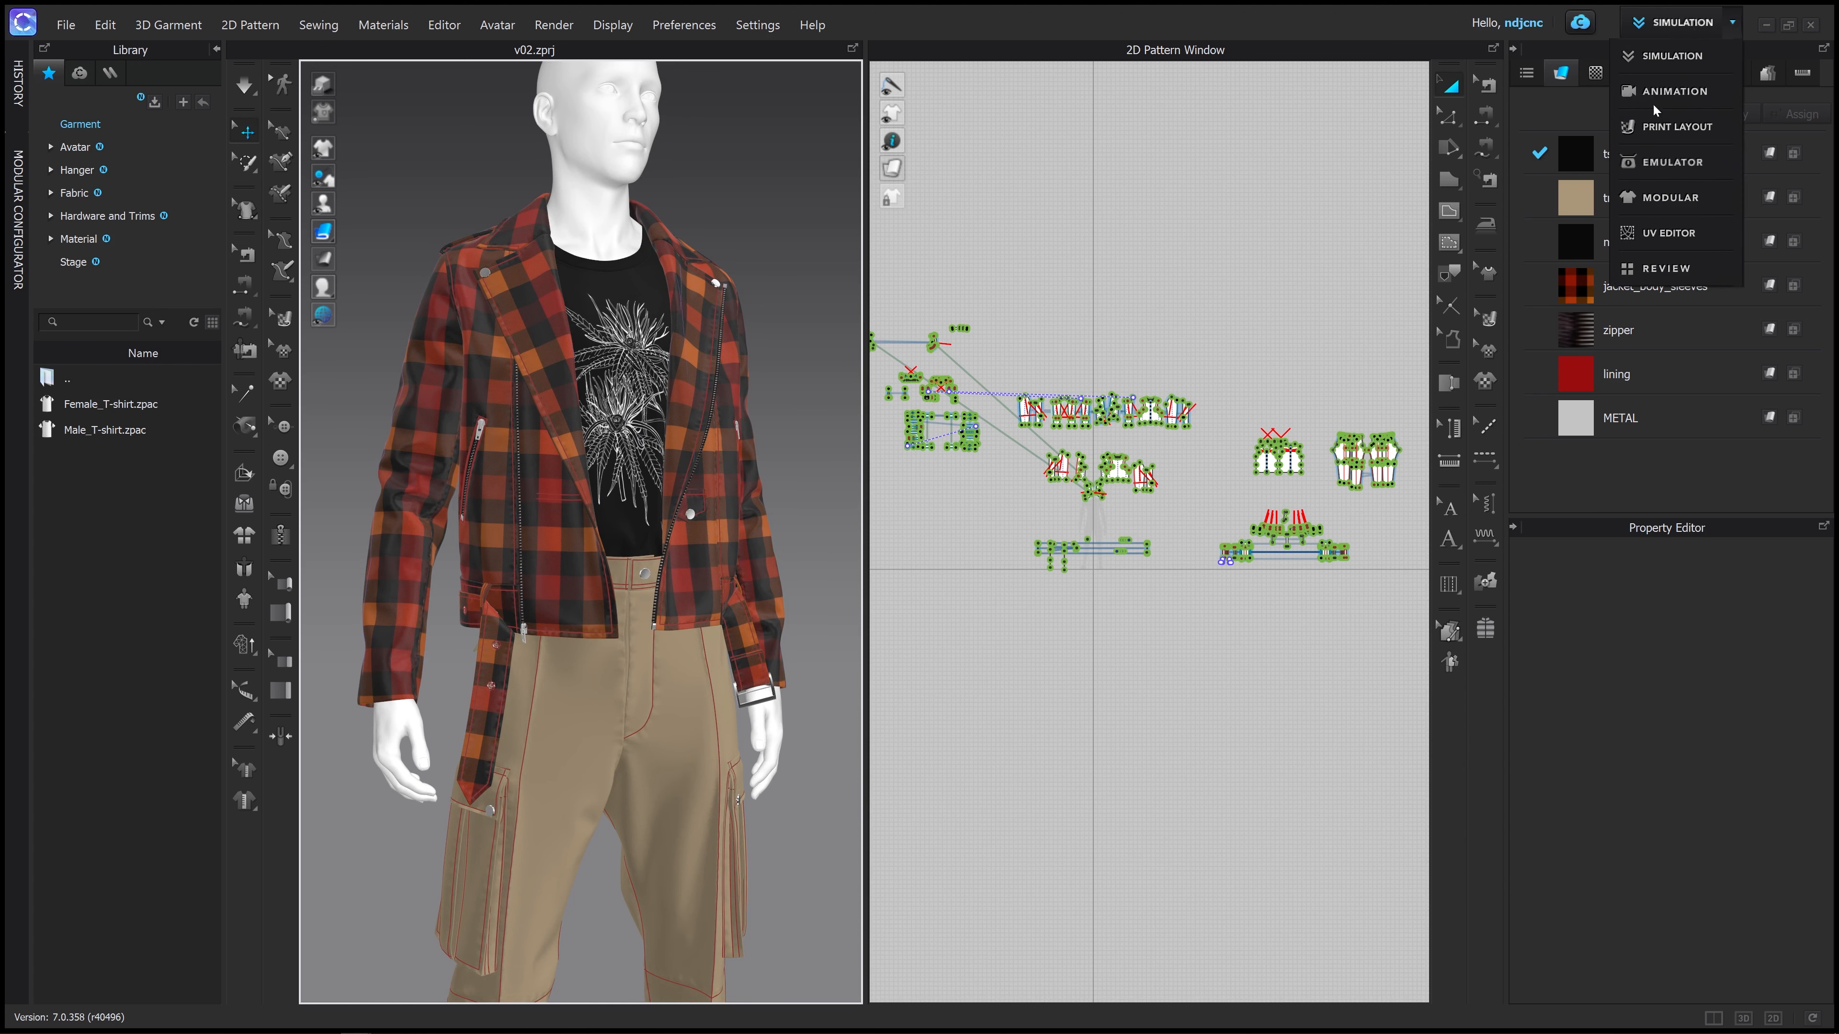
pyautogui.click(1649, 233)
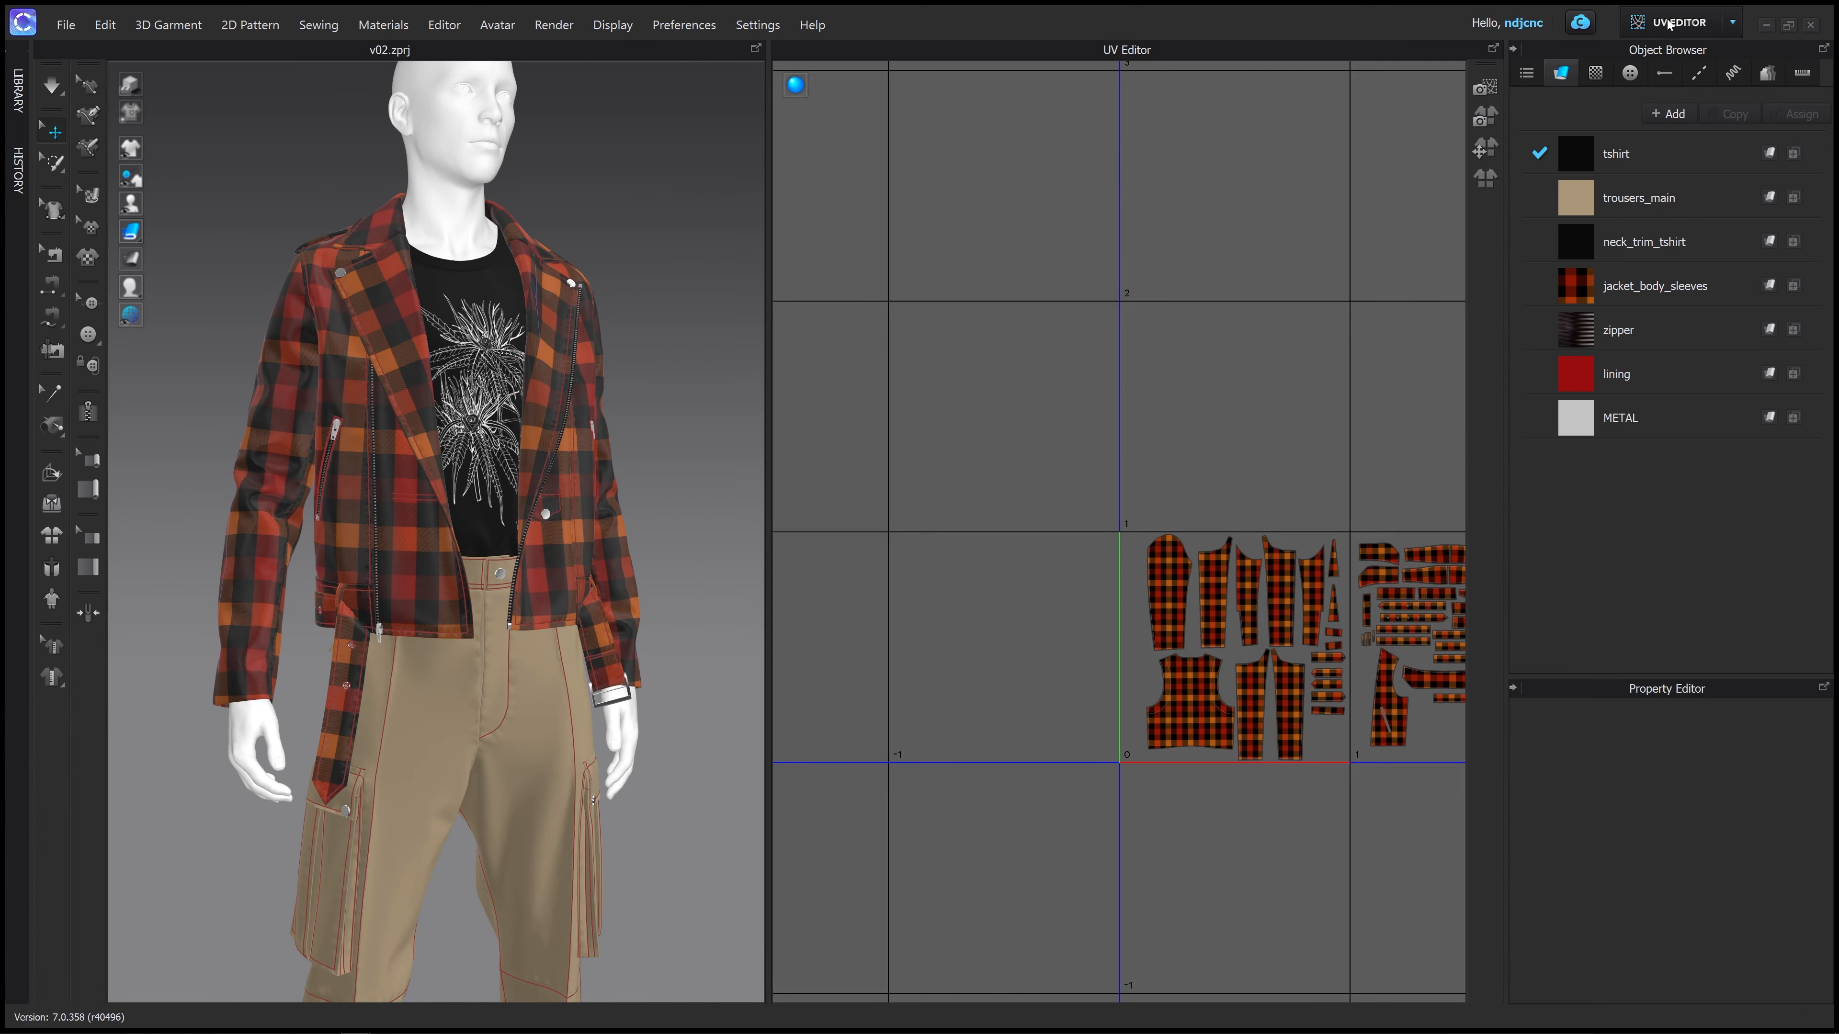
pyautogui.click(1667, 25)
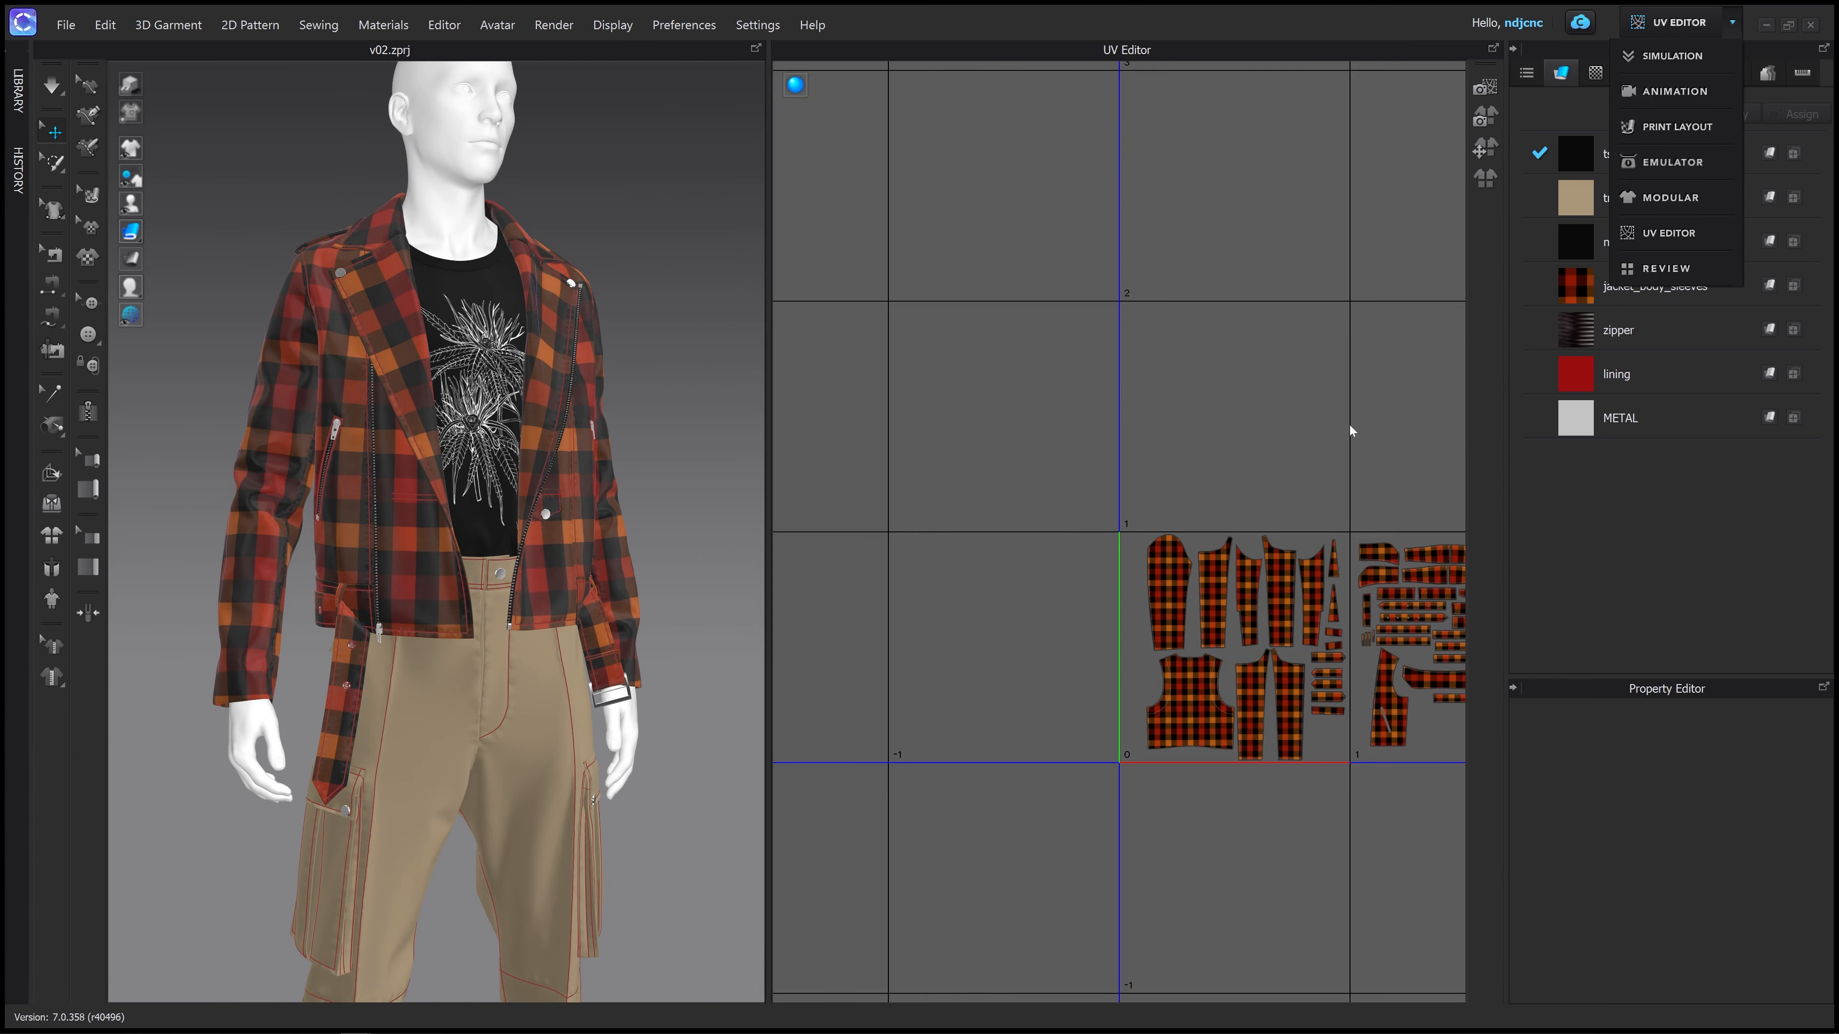
pyautogui.moveTo(1363, 427); pyautogui.dragTo(976, 326, button='middle')
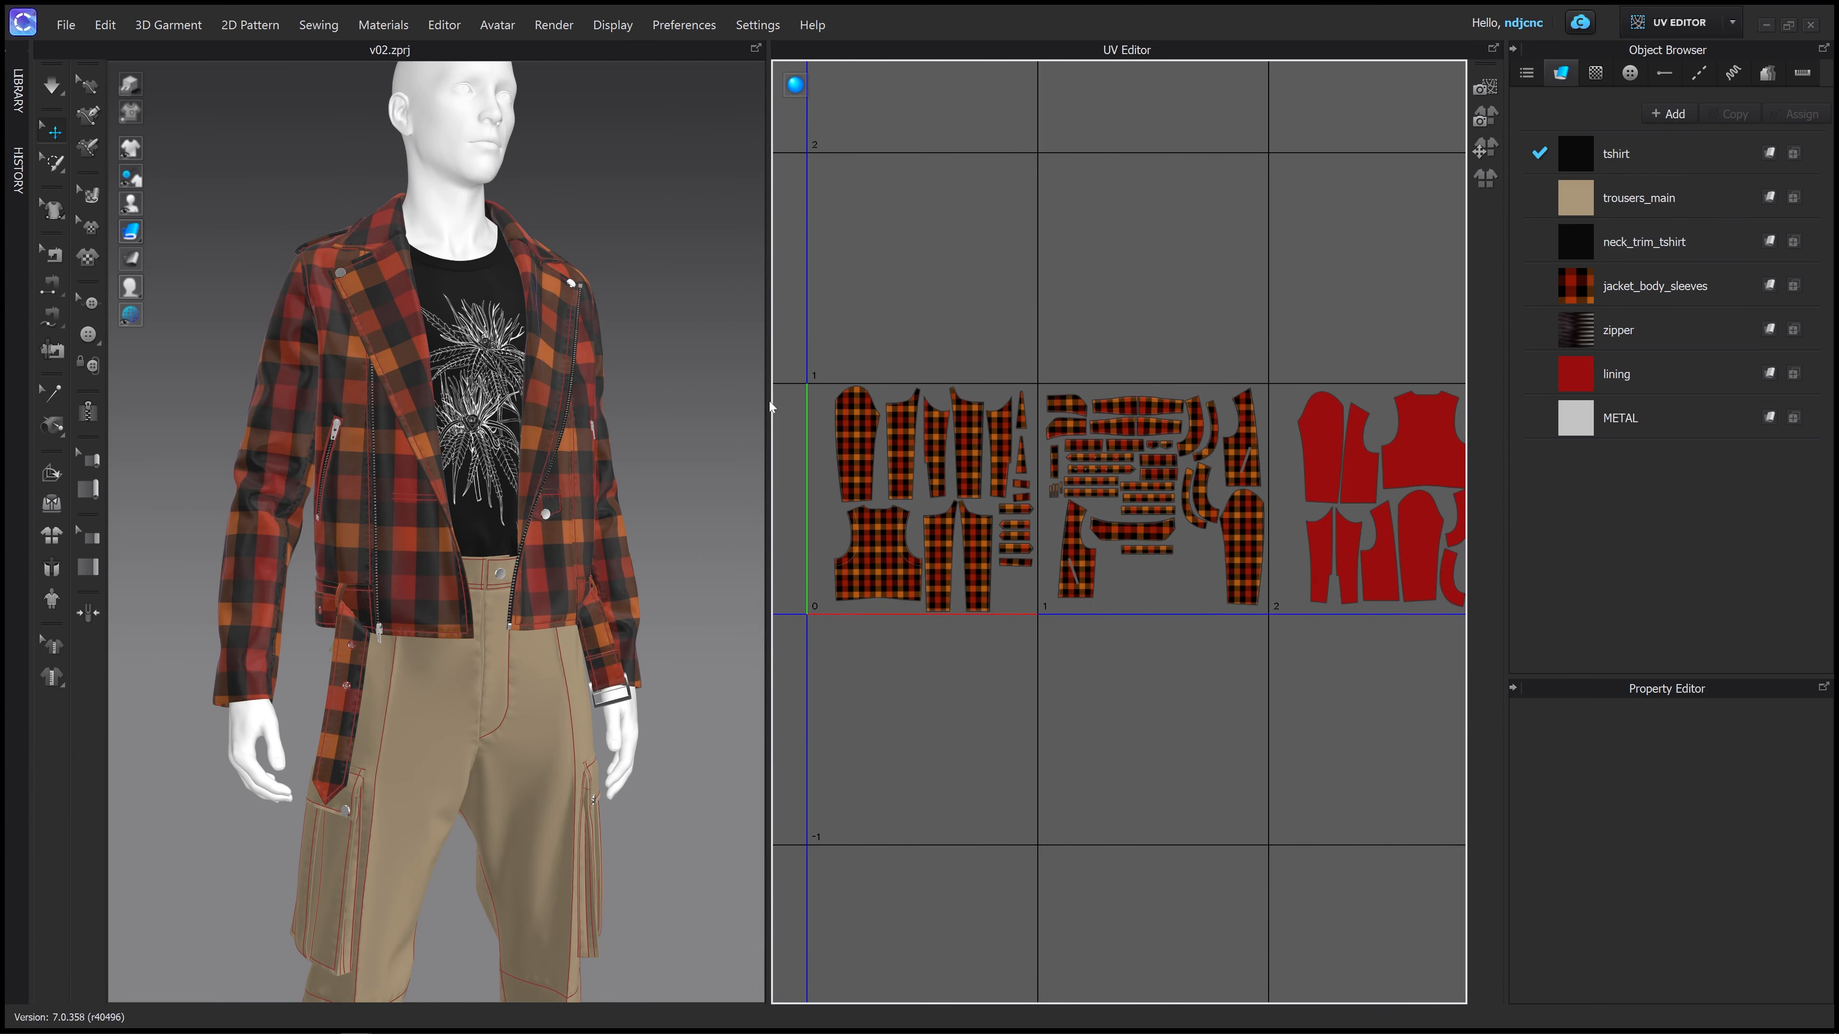
pyautogui.moveTo(769, 404); pyautogui.dragTo(680, 404)
pyautogui.scroll(4, 963, 375)
pyautogui.scroll(-5, 963, 375)
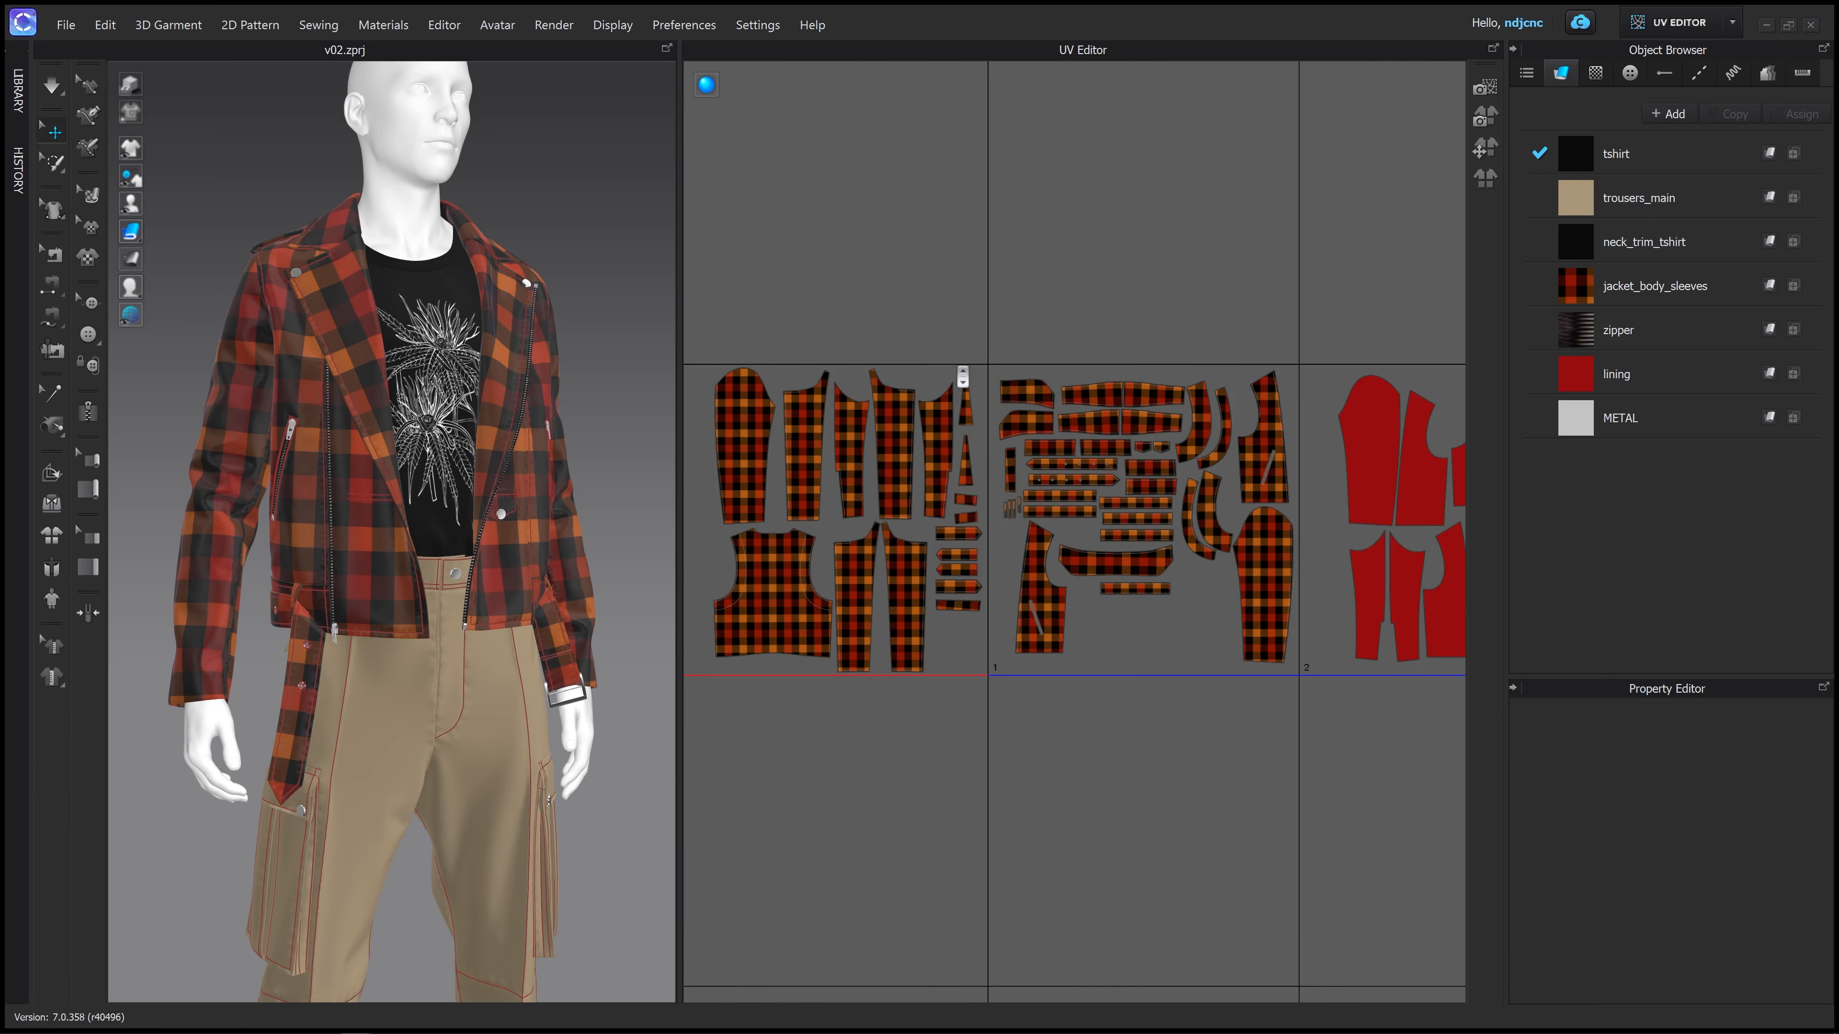
pyautogui.moveTo(1031, 557); pyautogui.dragTo(957, 525, button='middle')
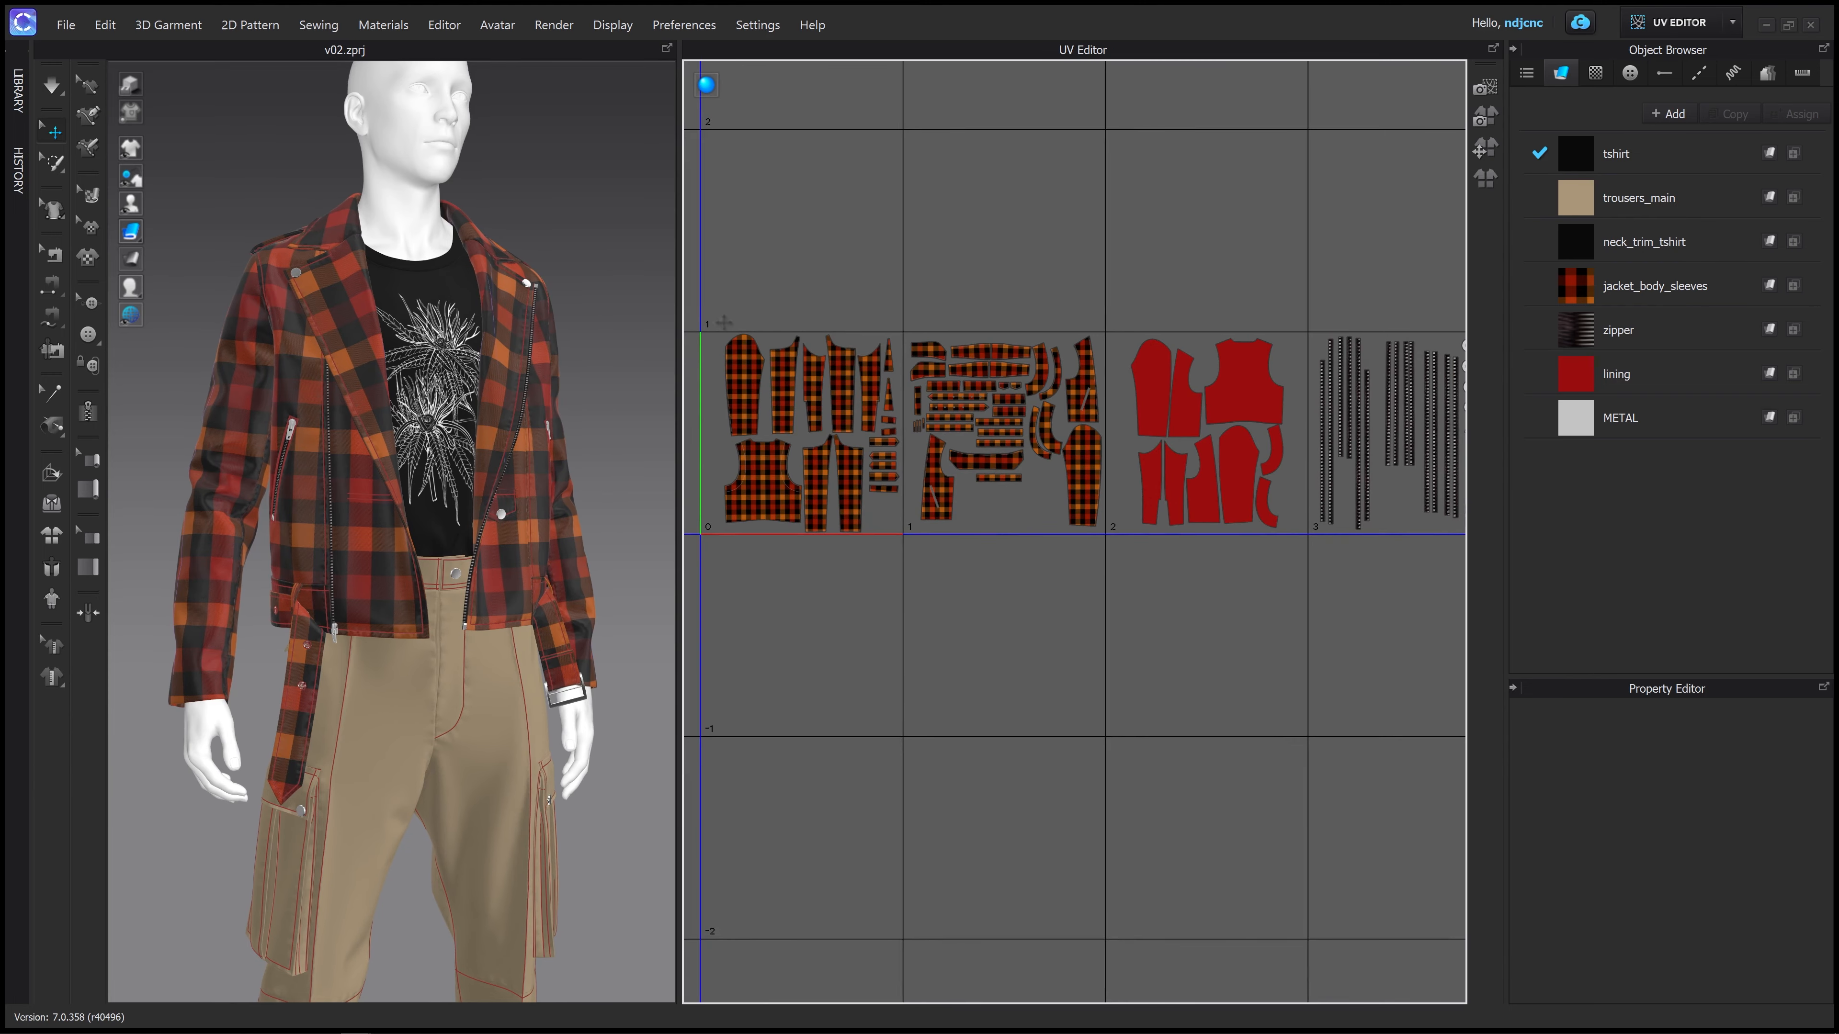
# Select all plaid jacket patterns in the first two UV tiles, check them on the avatar, and clear the selection
pyautogui.moveTo(697, 302); pyautogui.dragTo(1111, 581)
pyautogui.moveTo(545, 292); pyautogui.dragTo(882, 391, button='right')
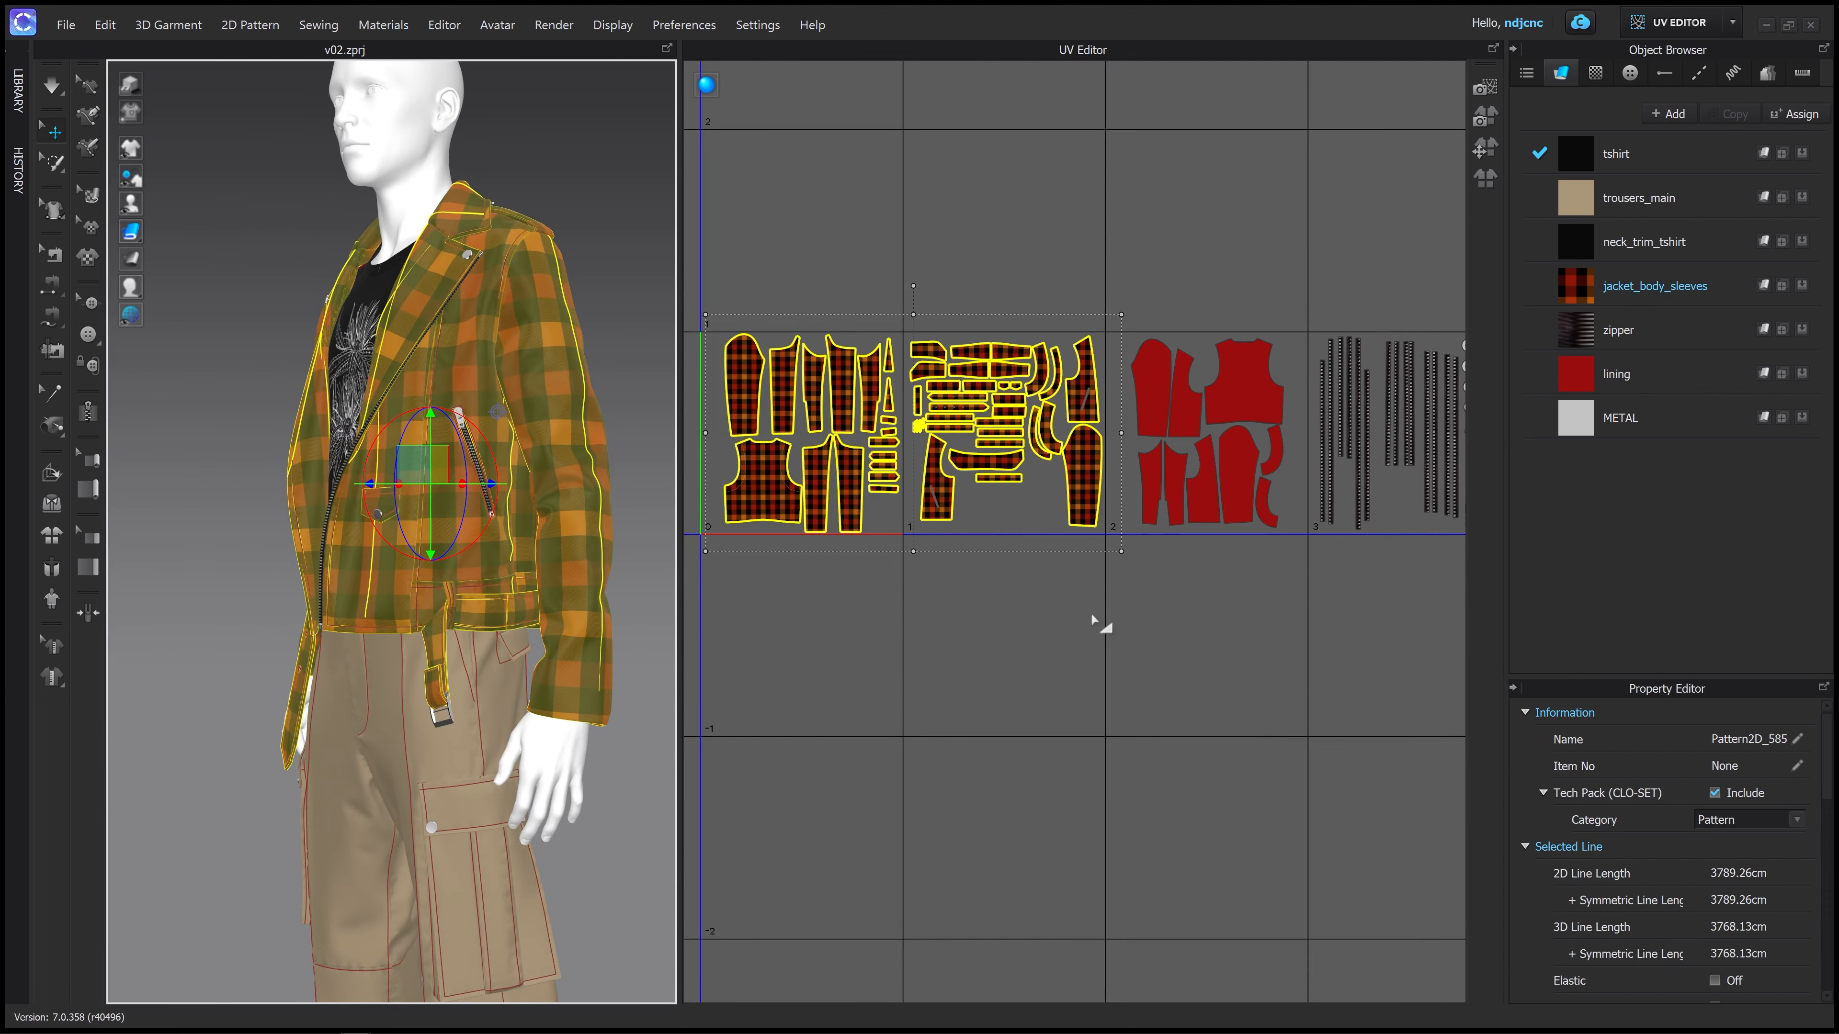
pyautogui.moveTo(1092, 617); pyautogui.dragTo(882, 616, button='middle')
pyautogui.click(901, 283)
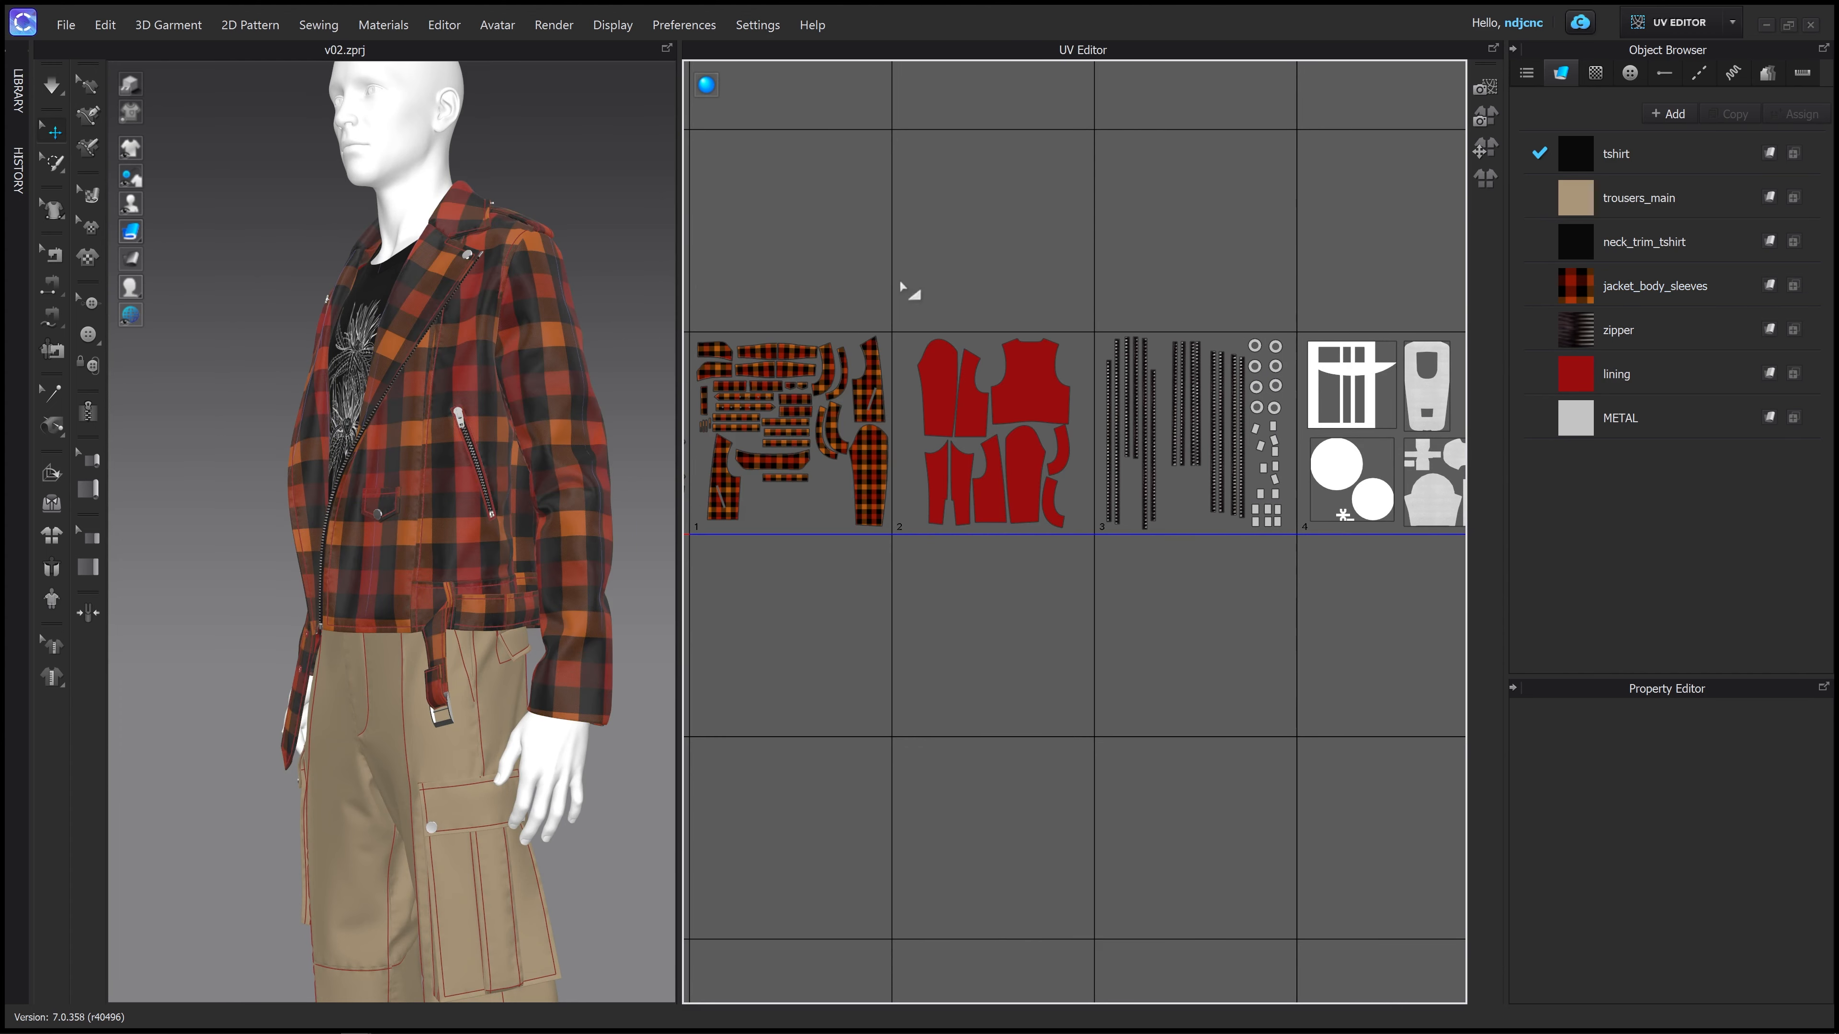
# Select the red lining patterns in UV tile 2, inspect the garment around them, and clear the selection
pyautogui.moveTo(1073, 528); pyautogui.dragTo(1088, 549)
pyautogui.moveTo(553, 364); pyautogui.dragTo(469, 348, button='right')
pyautogui.moveTo(1064, 603); pyautogui.dragTo(933, 599, button='middle')
pyautogui.click(901, 265)
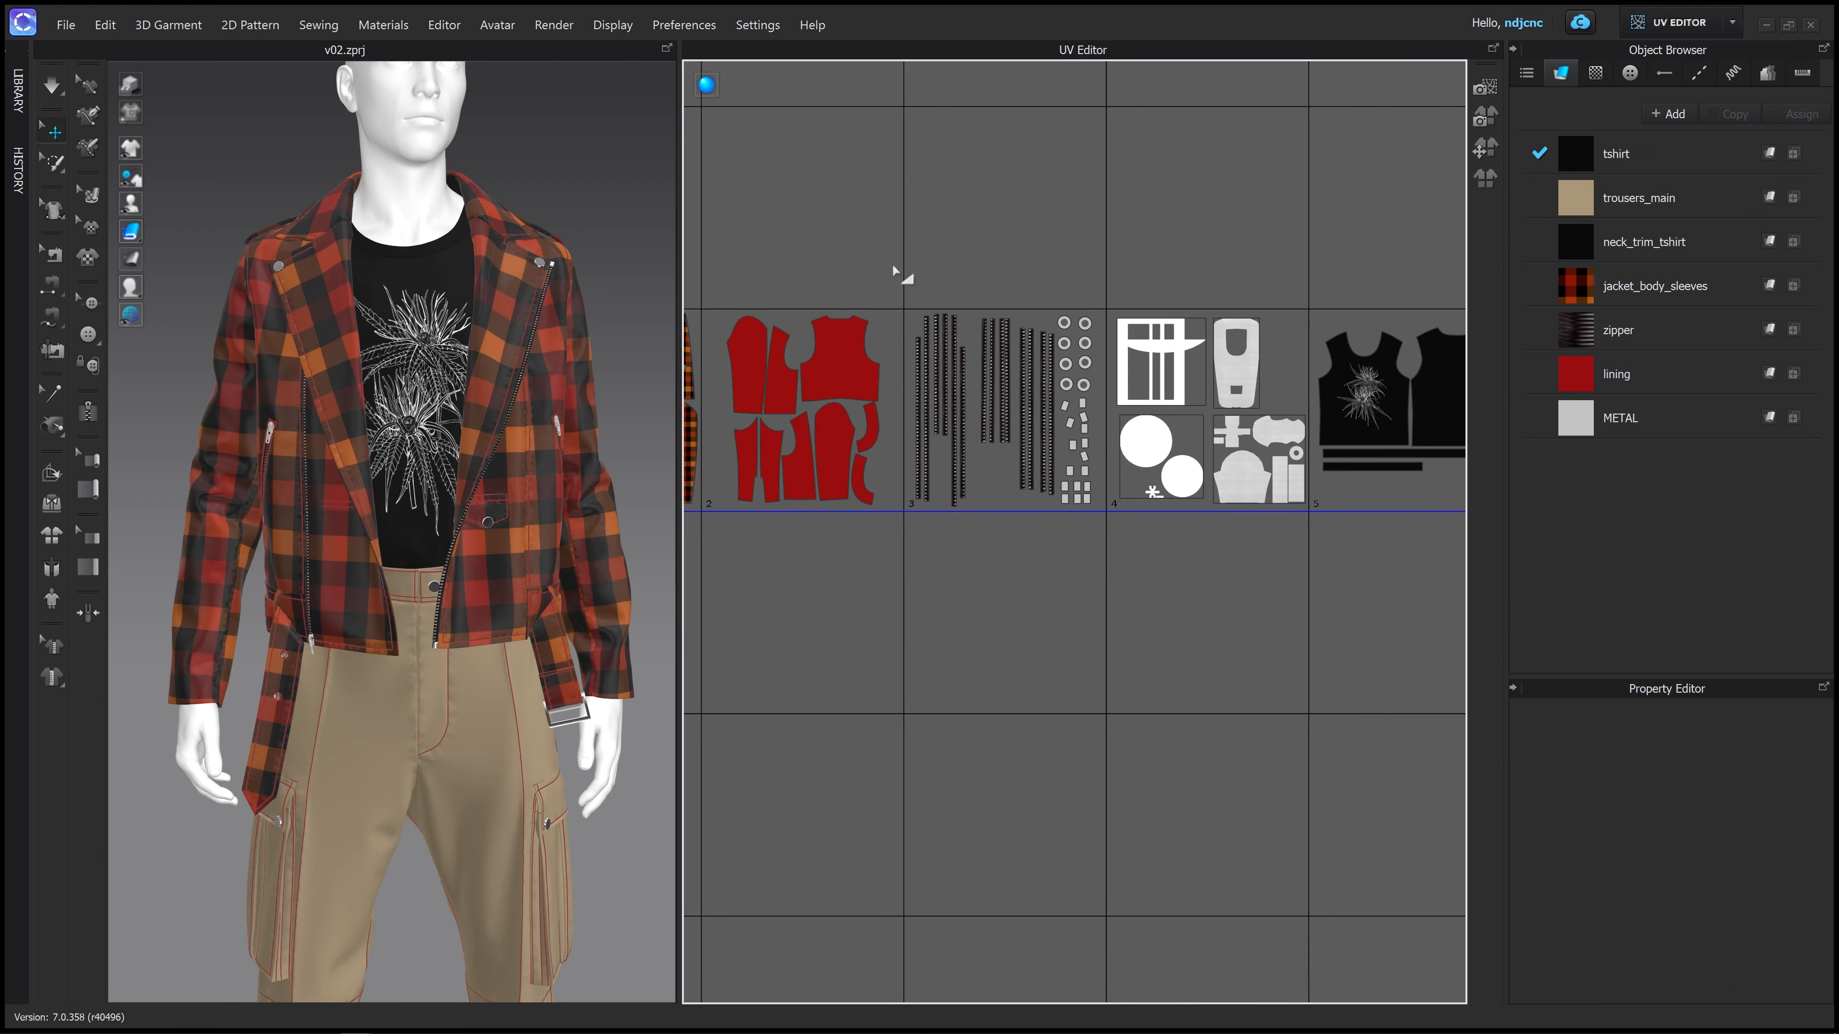
# Select the zipper strips and small metal pieces in UV tile 3, inspect them on the jacket, and clear the selection
pyautogui.moveTo(1092, 512); pyautogui.dragTo(1102, 529)
pyautogui.moveTo(288, 667); pyautogui.dragTo(297, 665, button='right')
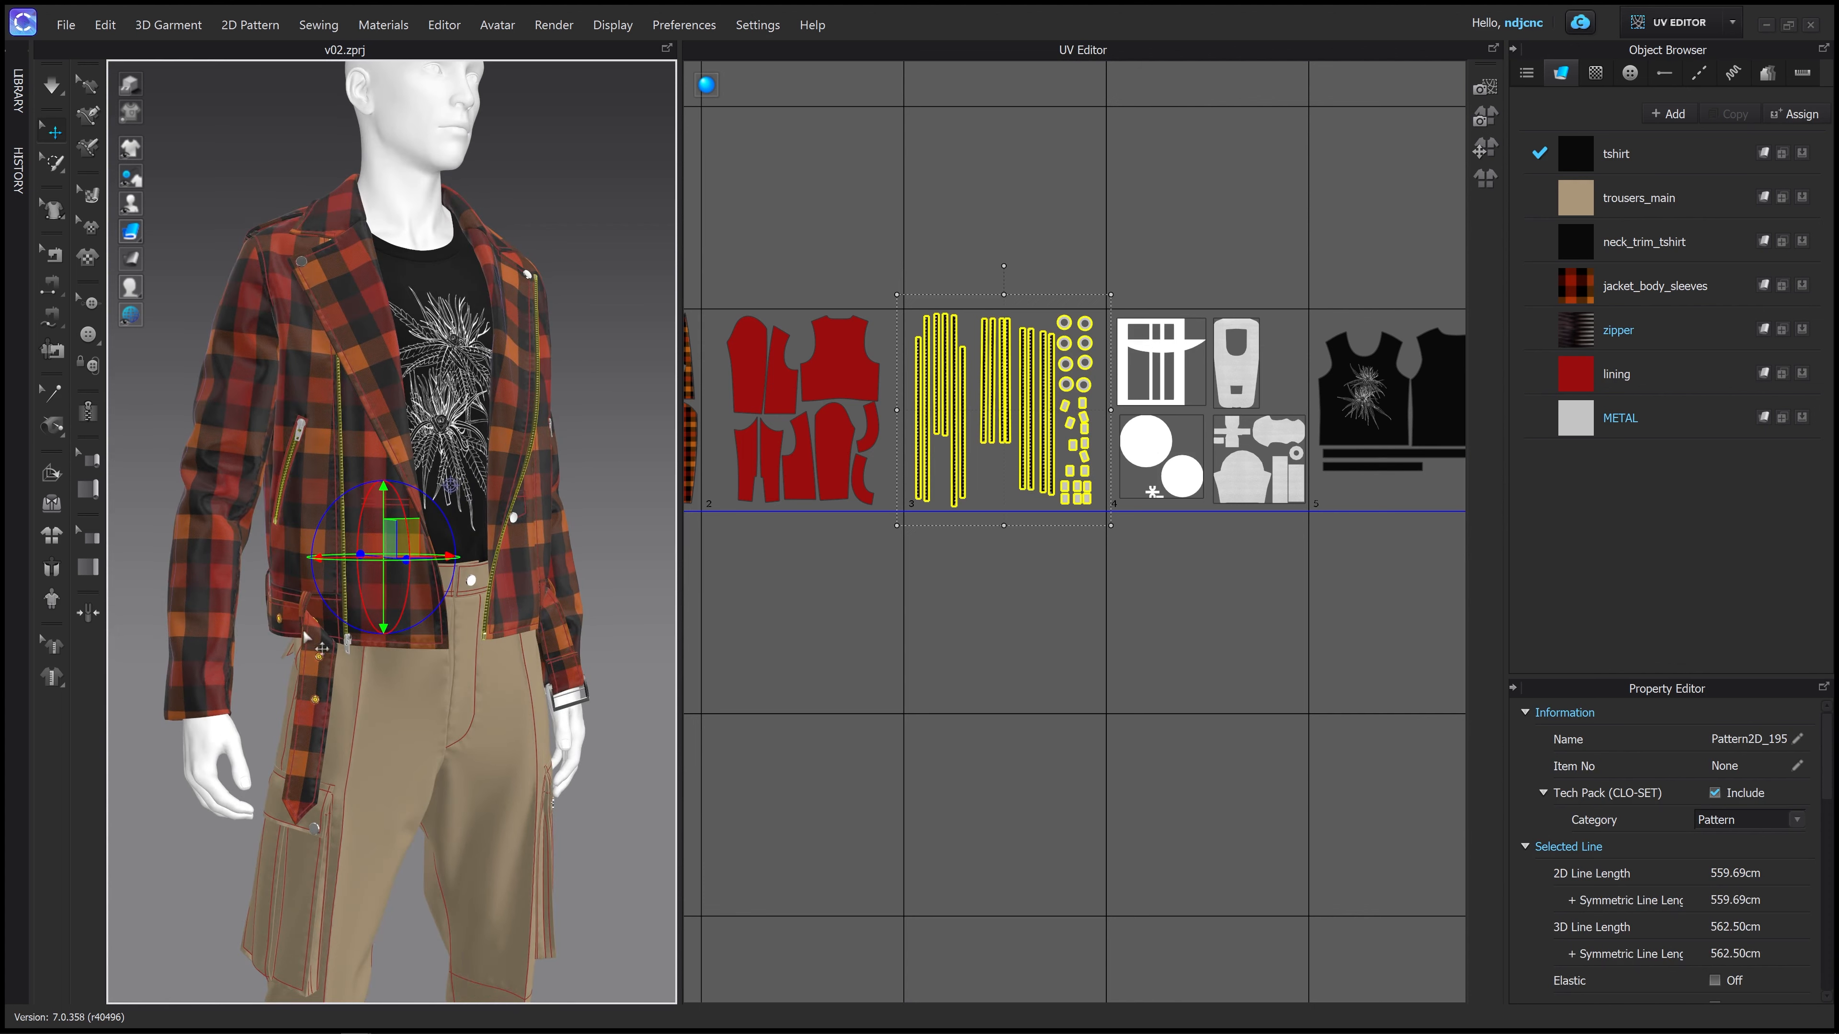
pyautogui.moveTo(336, 419); pyautogui.dragTo(409, 428, button='right')
pyautogui.scroll(-3, 1003, 356)
pyautogui.scroll(11, 1002, 355)
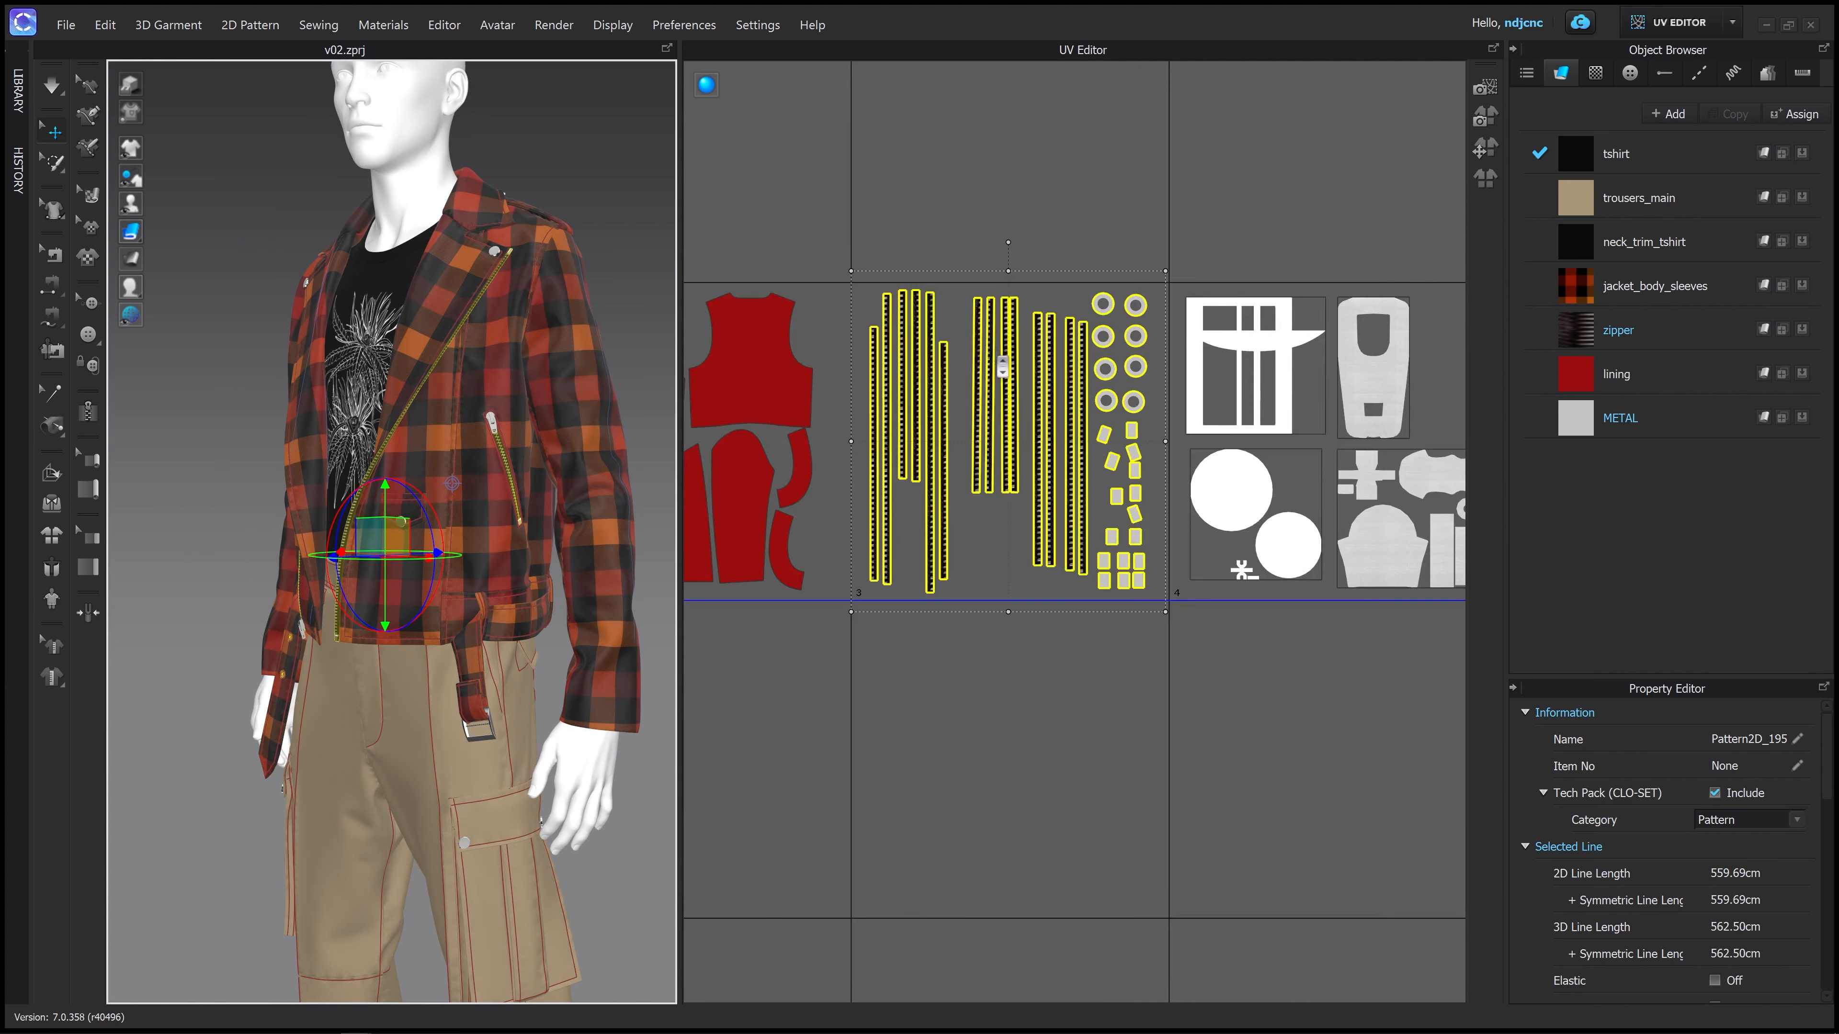
pyautogui.scroll(-5, 943, 374)
pyautogui.moveTo(486, 374); pyautogui.dragTo(518, 369, button='right')
pyautogui.click(642, 251)
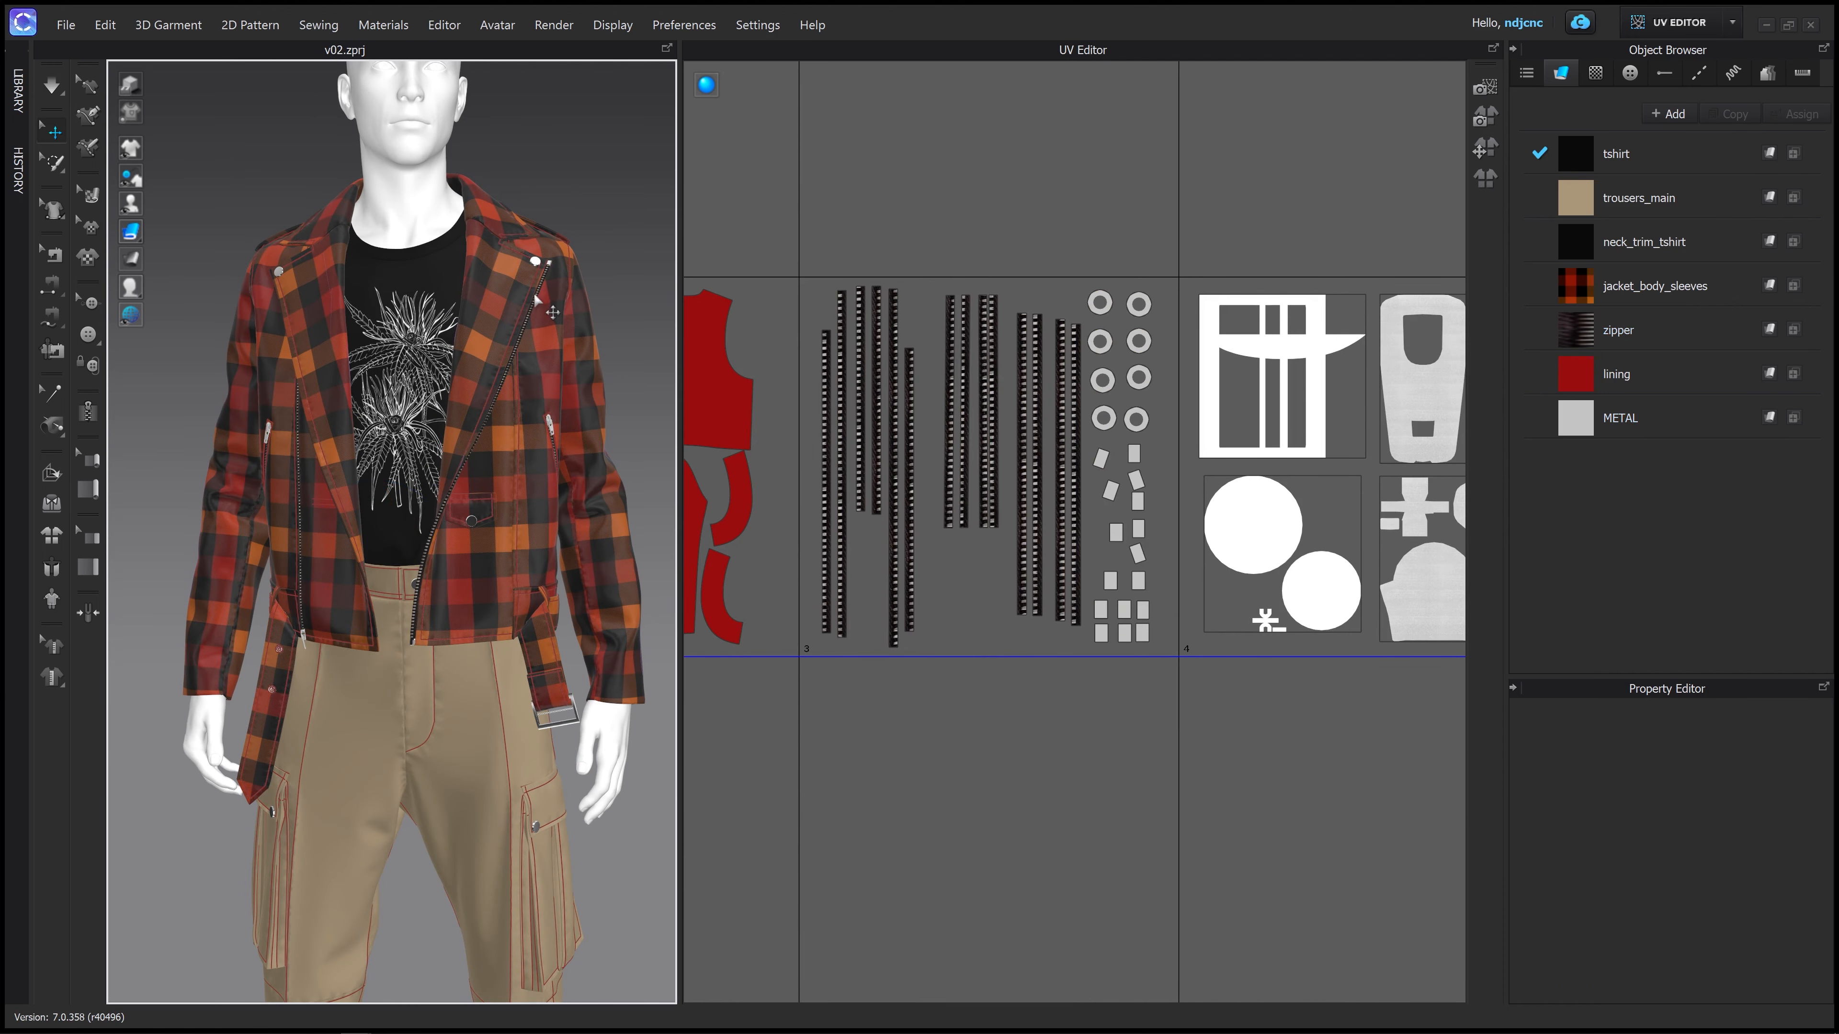
# Select individual front zipper strips to match their UV pieces with the 3D jacket, and clear the selection
pyautogui.click(537, 298)
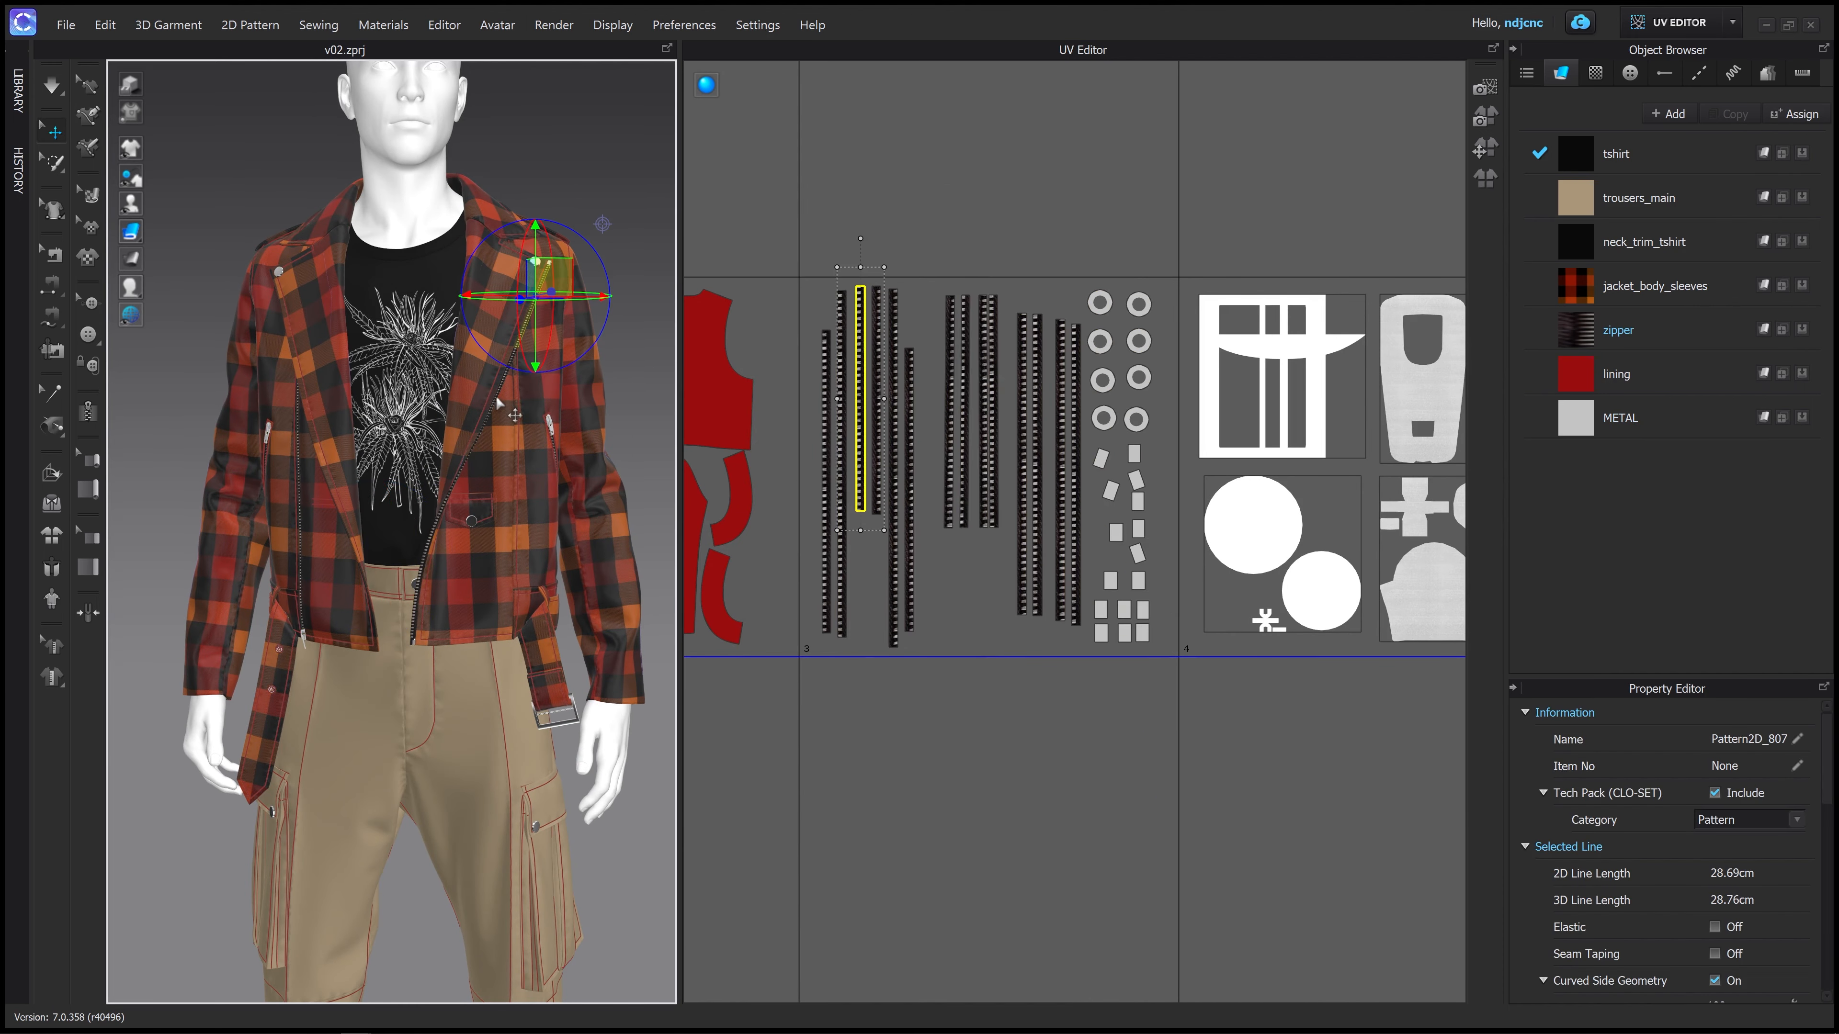
pyautogui.click(443, 508)
pyautogui.click(434, 530)
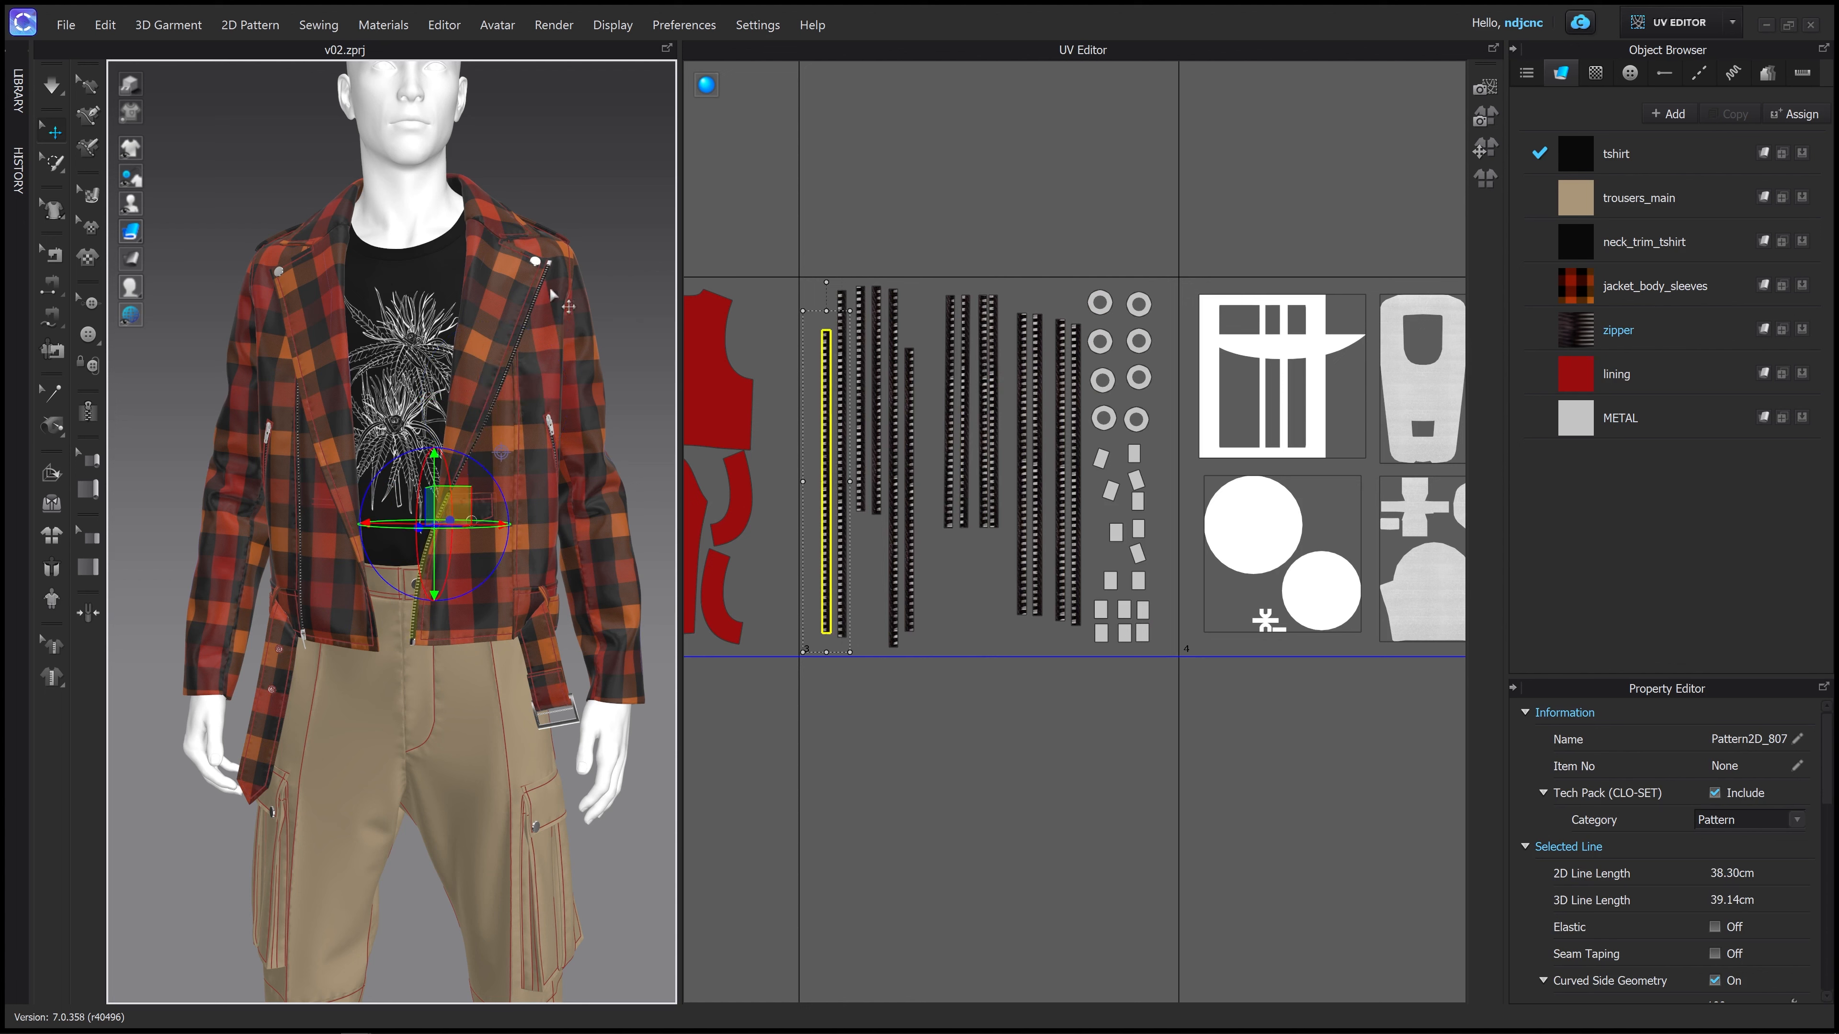
pyautogui.click(841, 434)
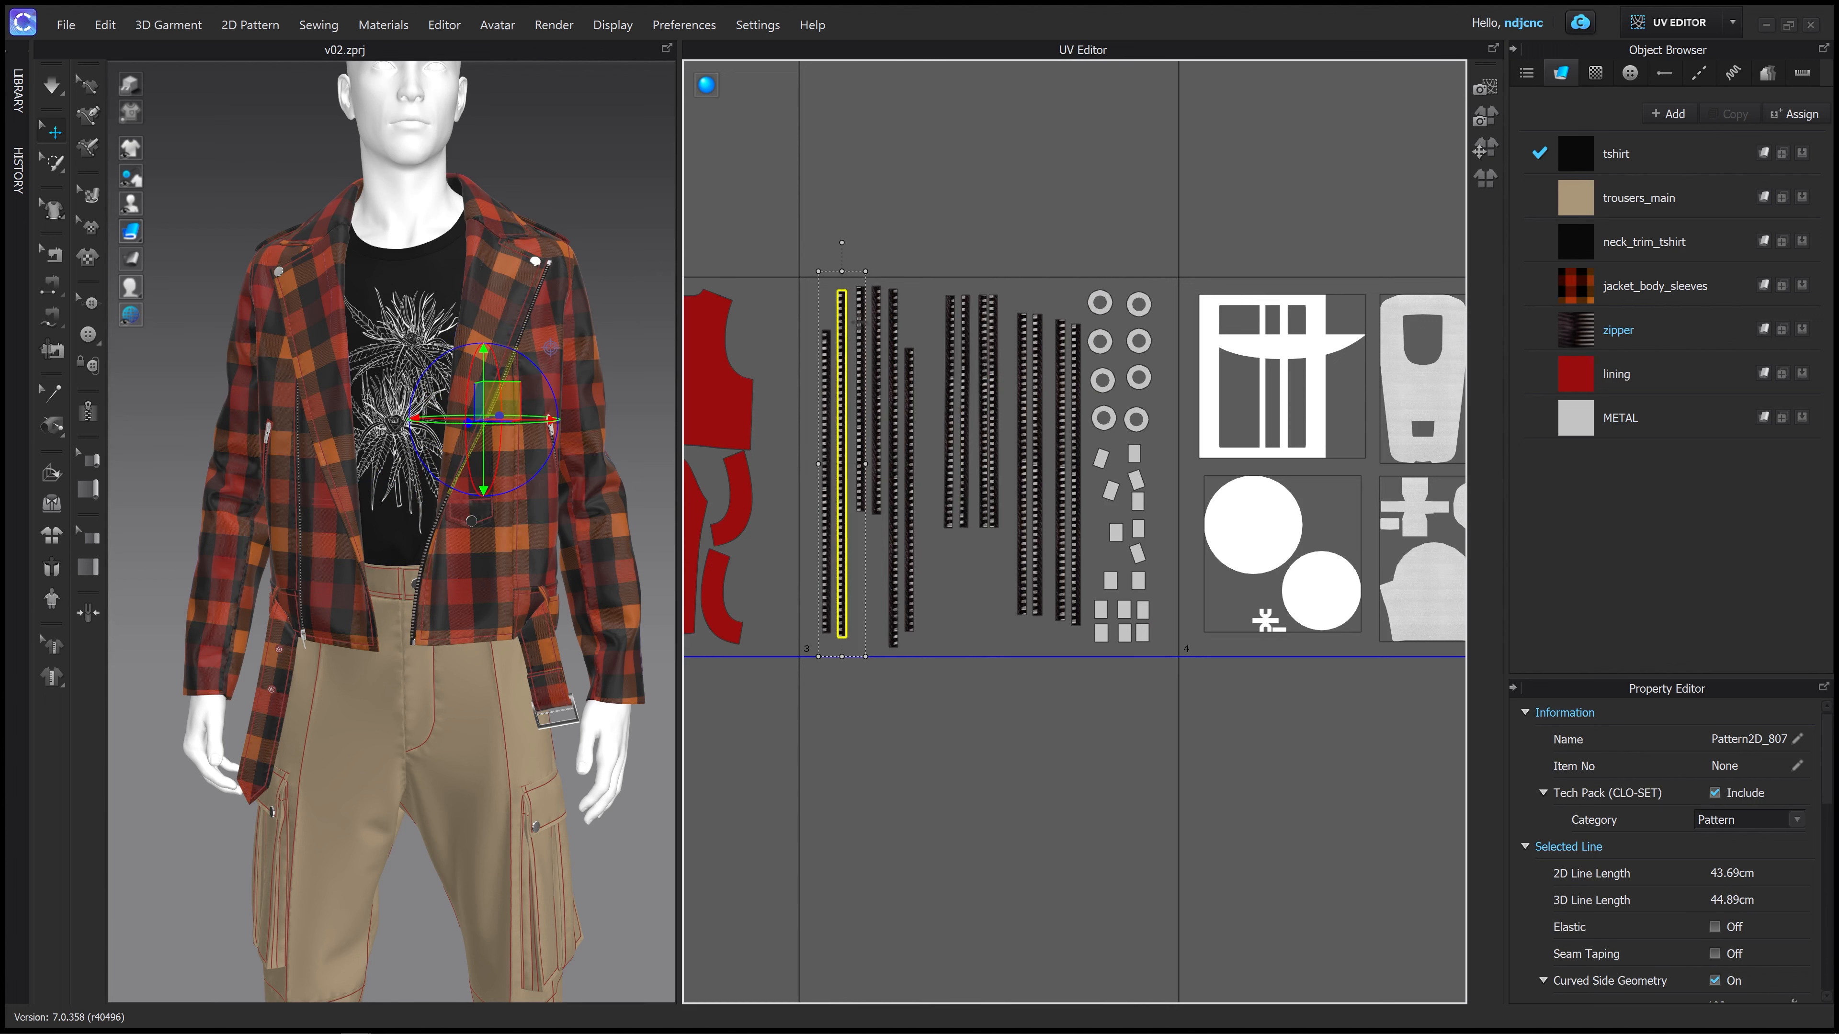
pyautogui.click(860, 413)
pyautogui.click(610, 218)
pyautogui.moveTo(342, 277); pyautogui.dragTo(383, 279, button='right')
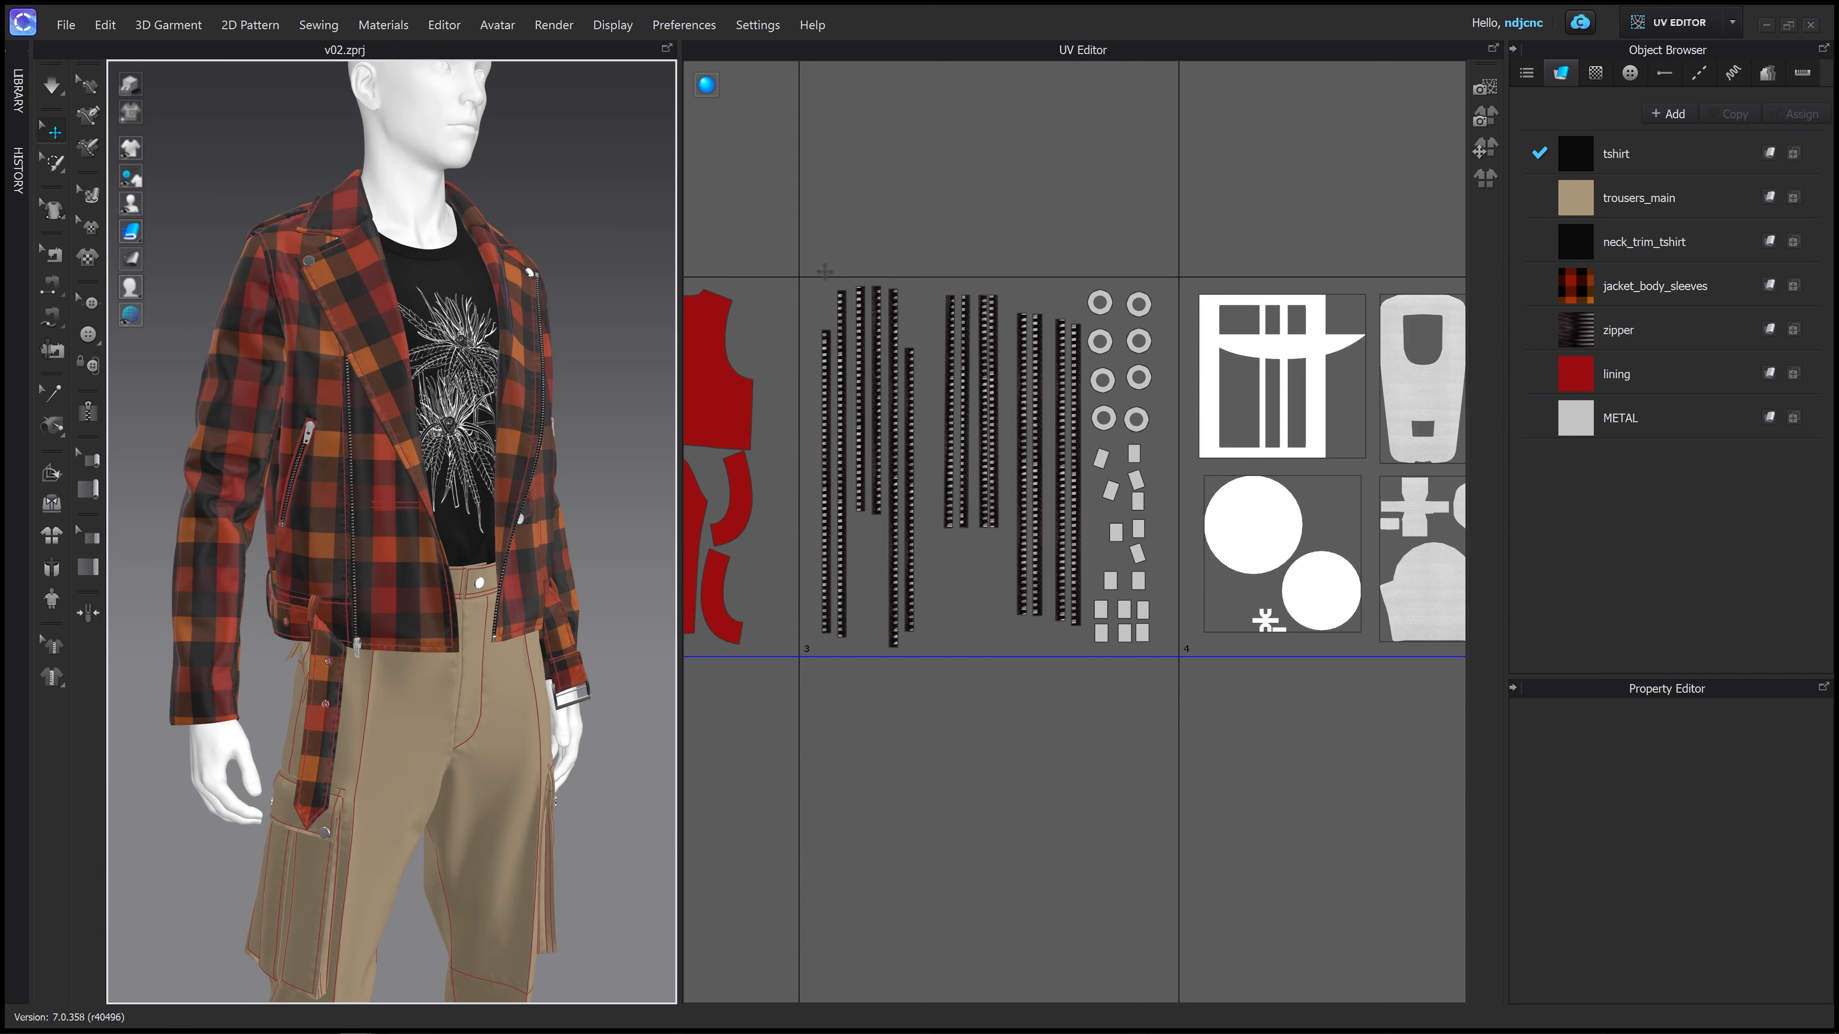
# Select all the hardware meshes in UV tile 4 and check where they sit on the garments
pyautogui.moveTo(986, 595); pyautogui.dragTo(766, 573, button='middle')
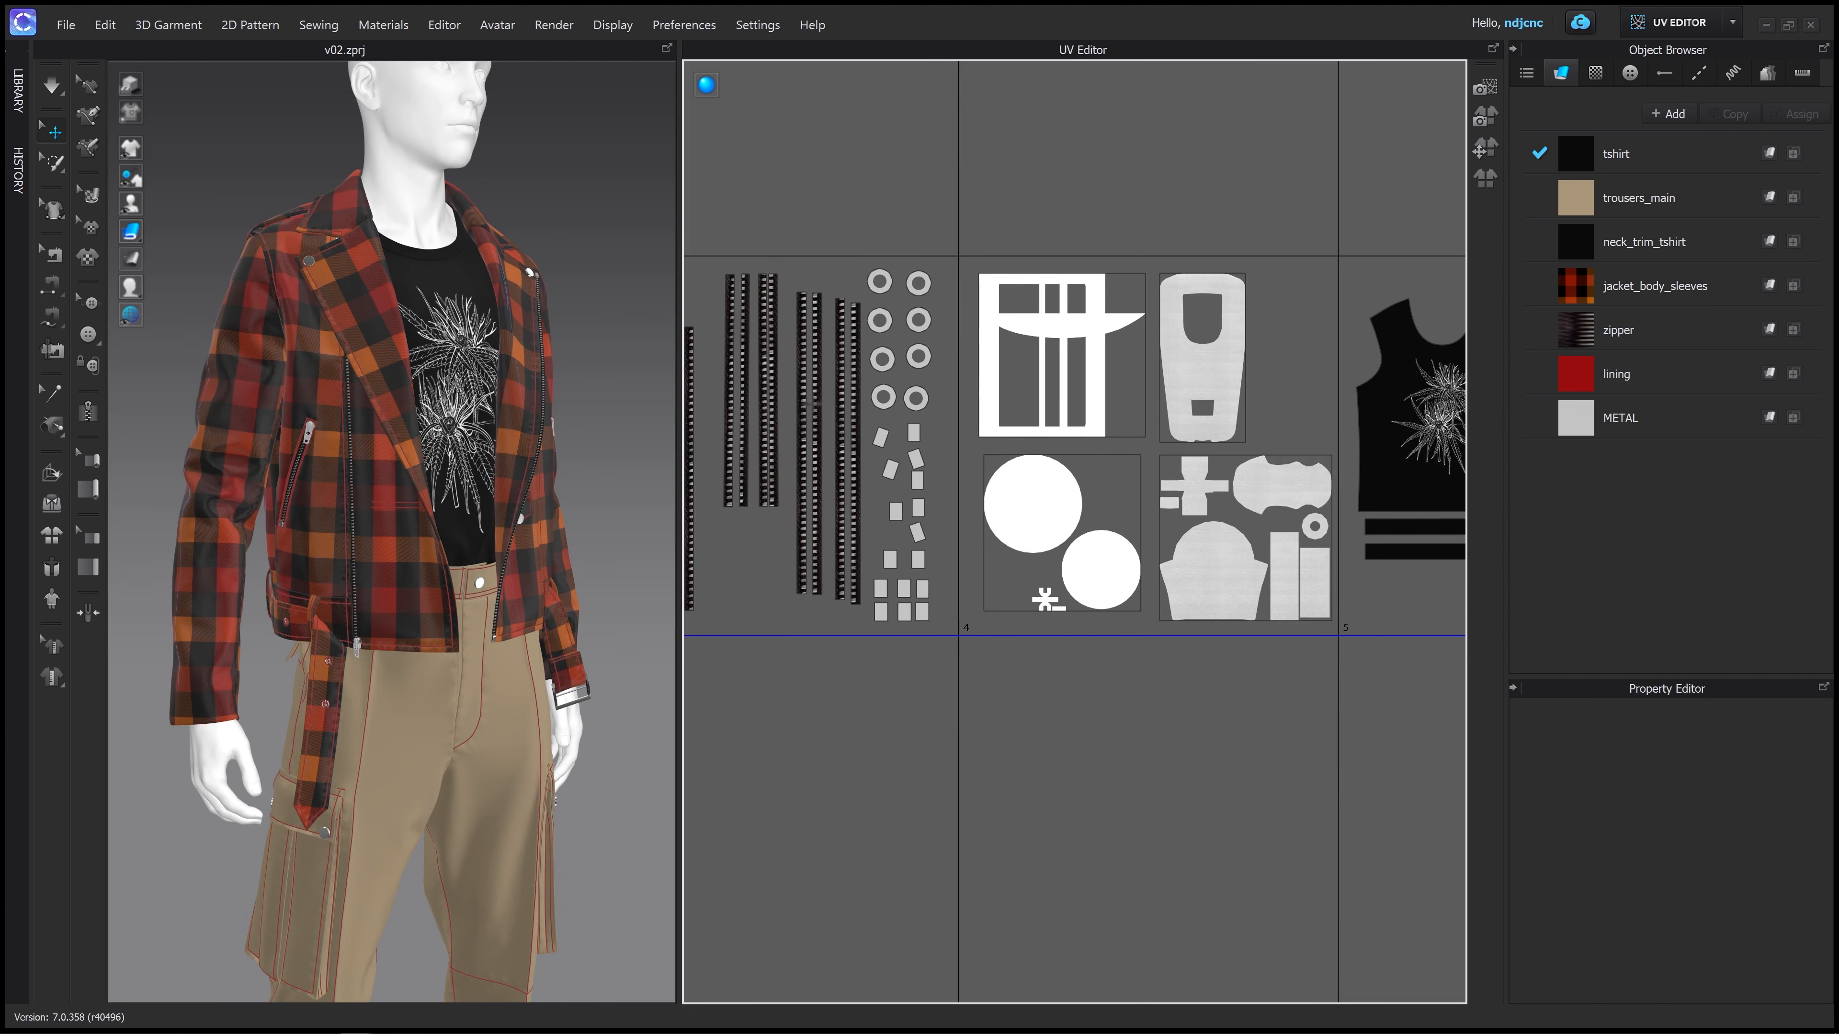
pyautogui.moveTo(743, 265); pyautogui.dragTo(773, 260, button='middle')
pyautogui.moveTo(996, 420); pyautogui.dragTo(764, 415, button='middle')
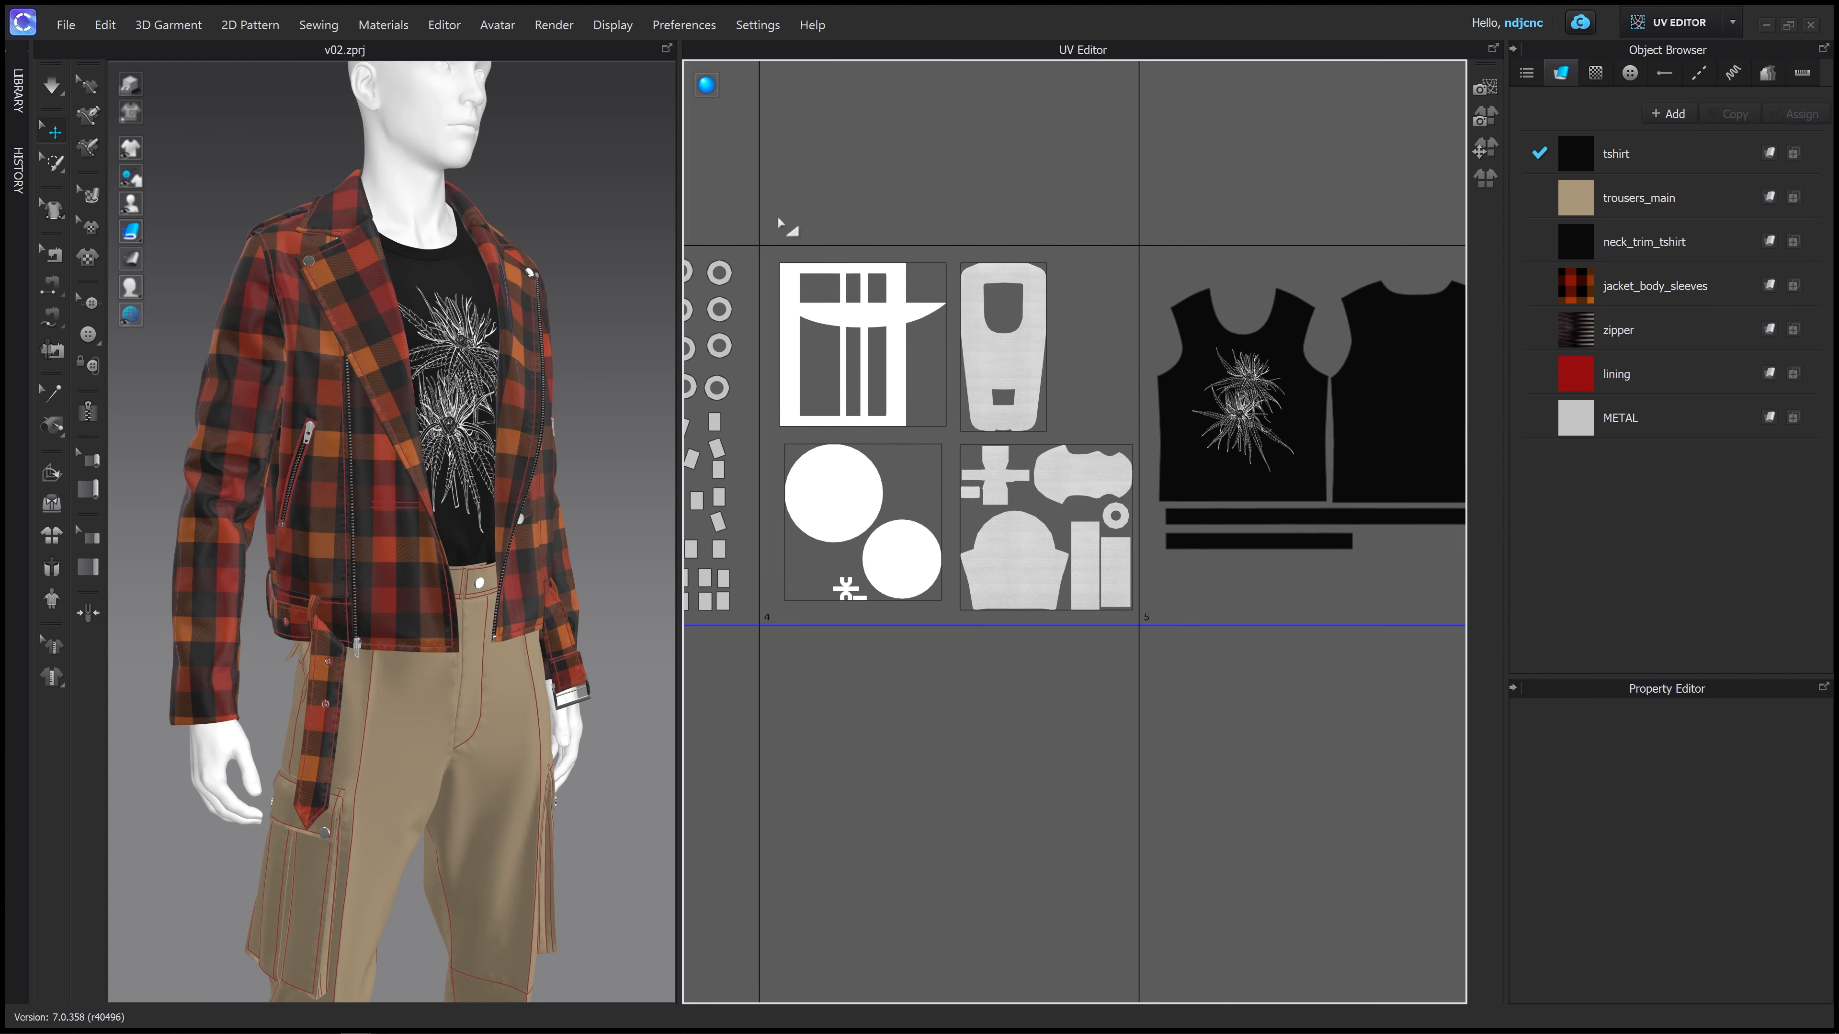
pyautogui.moveTo(770, 213); pyautogui.dragTo(1126, 627)
pyautogui.moveTo(387, 464); pyautogui.dragTo(348, 645, button='right')
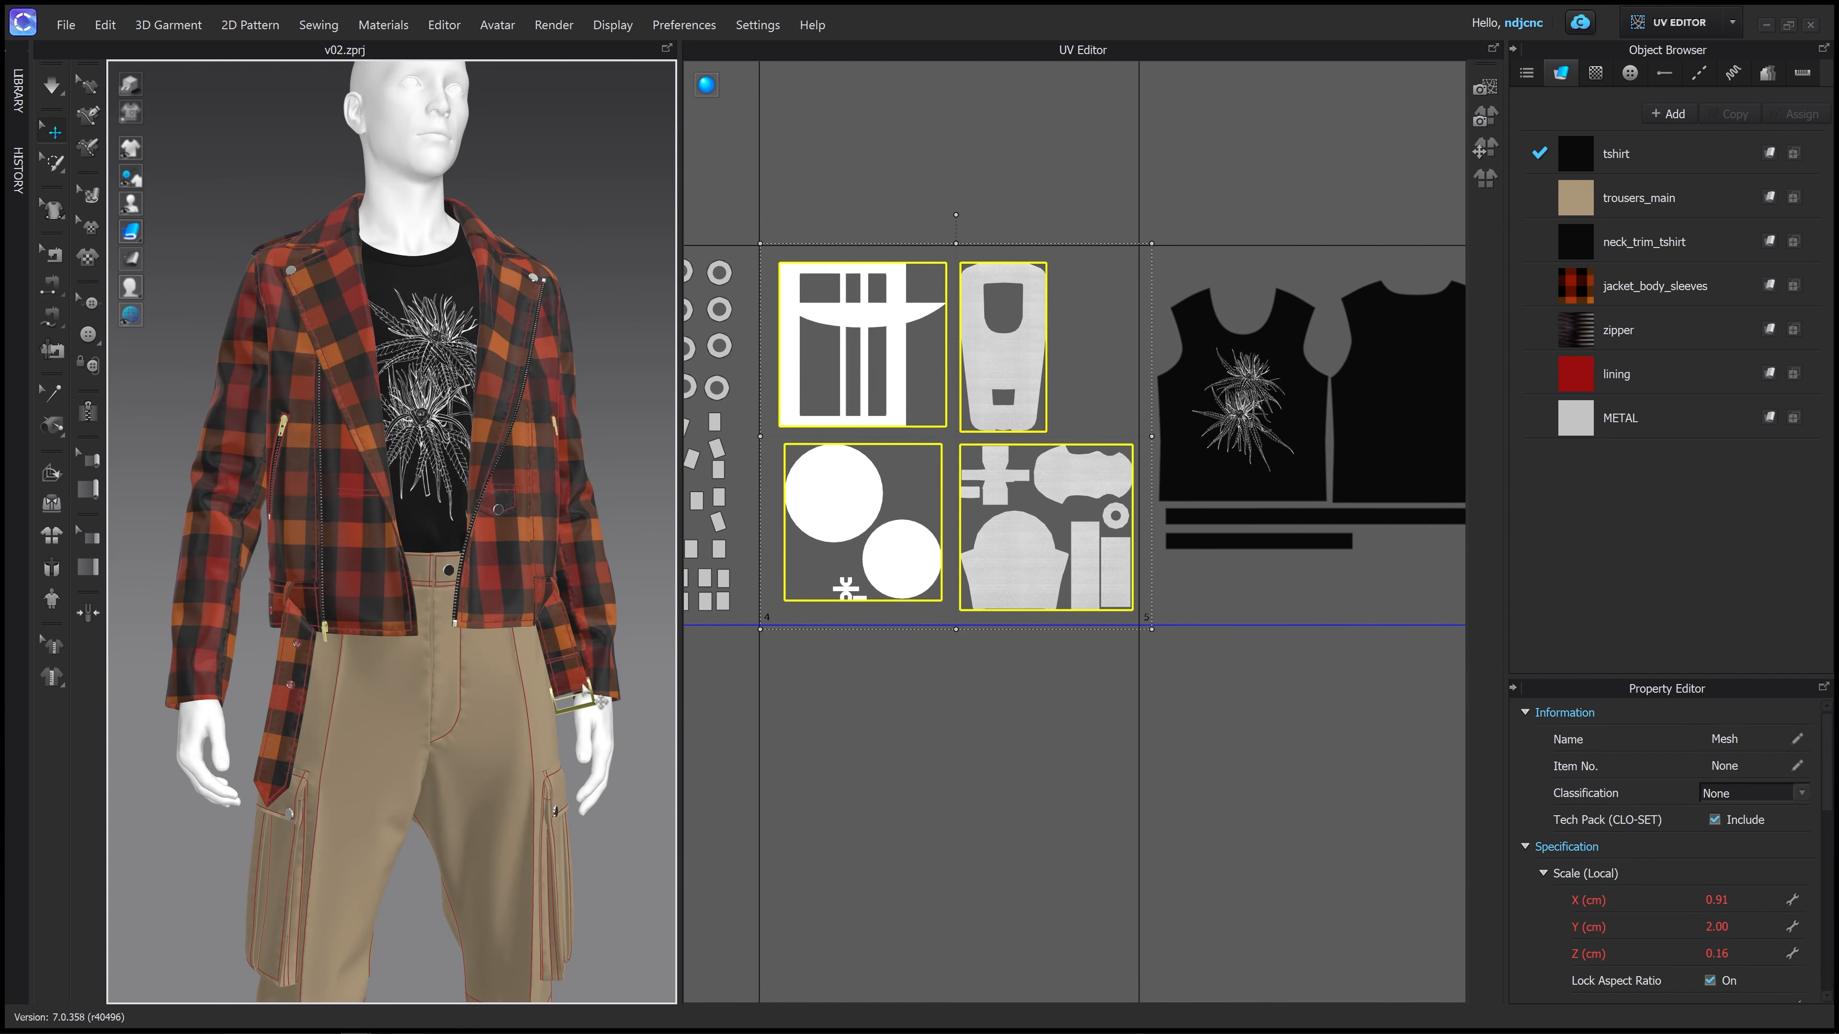
pyautogui.moveTo(592, 713); pyautogui.dragTo(504, 646, button='right')
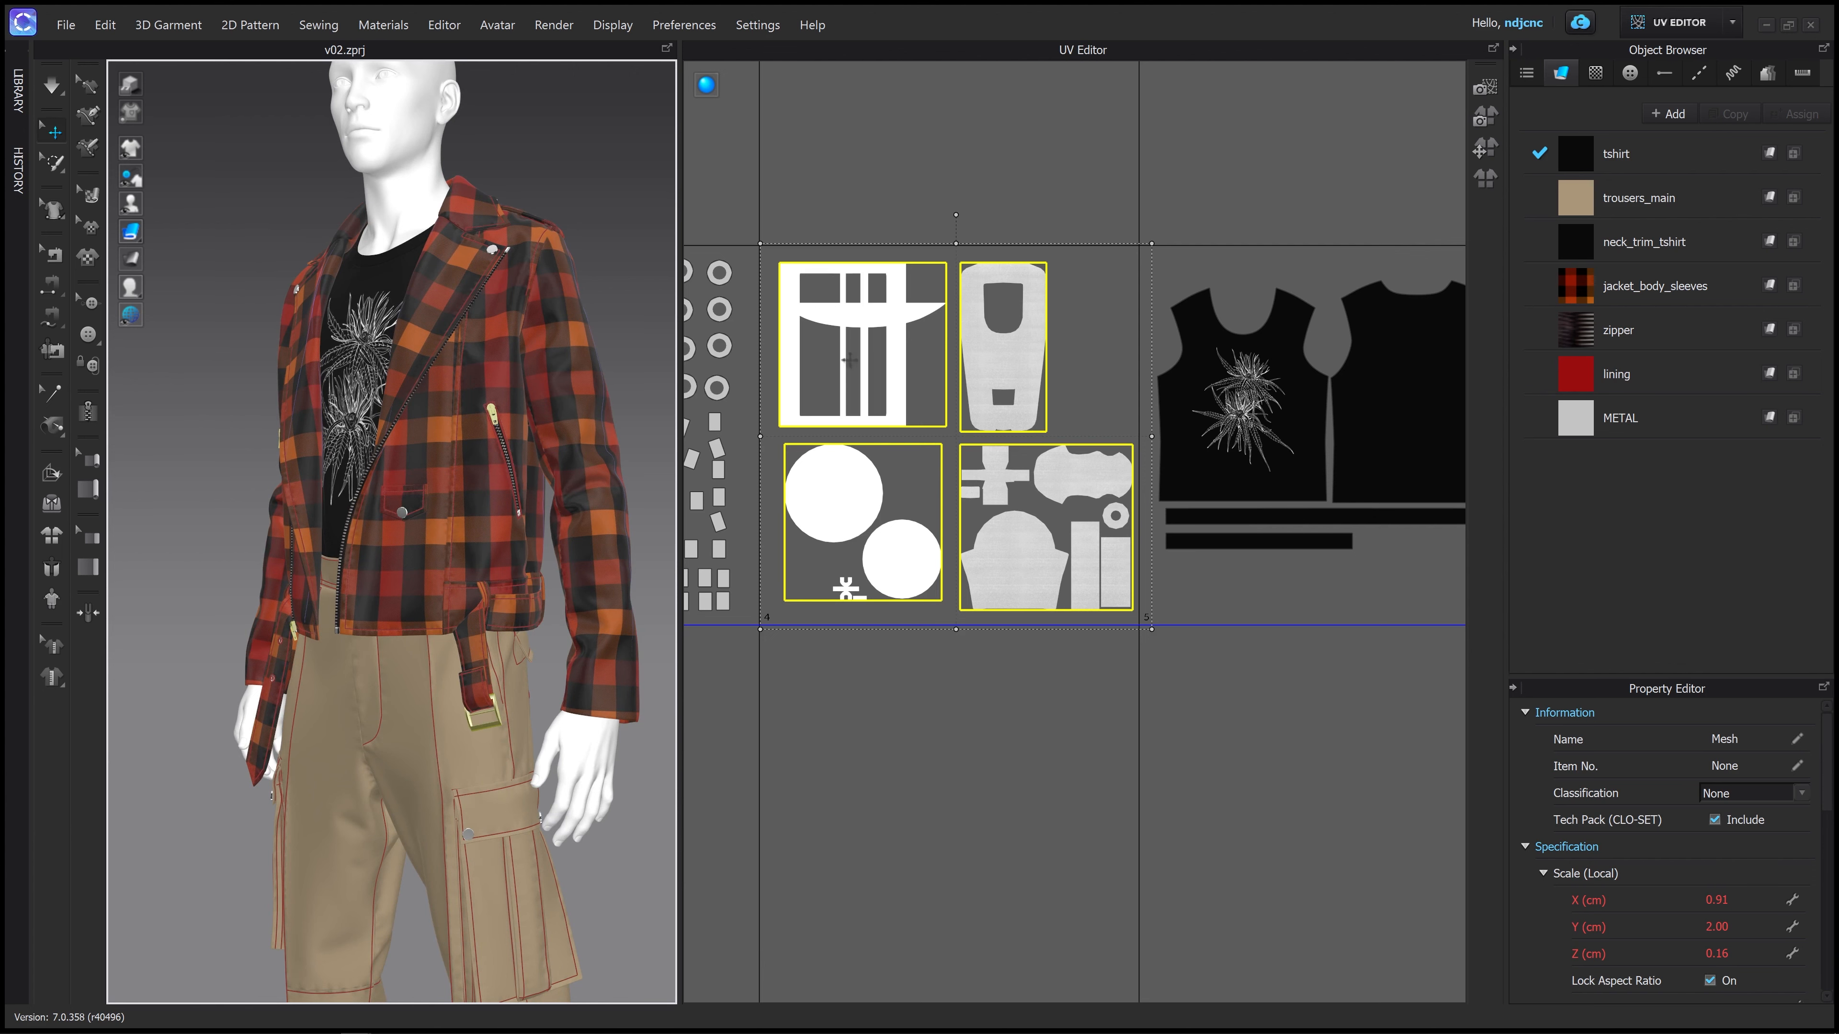
pyautogui.scroll(3, 1093, 488)
pyautogui.scroll(-3, 1116, 500)
# Select the T-shirt pieces in UV tile 5, narrow the selection to both neck trim strips, and check them on the avatar
pyautogui.moveTo(1116, 515); pyautogui.dragTo(829, 501, button='middle')
pyautogui.moveTo(878, 171); pyautogui.dragTo(1281, 471)
pyautogui.click(1191, 512)
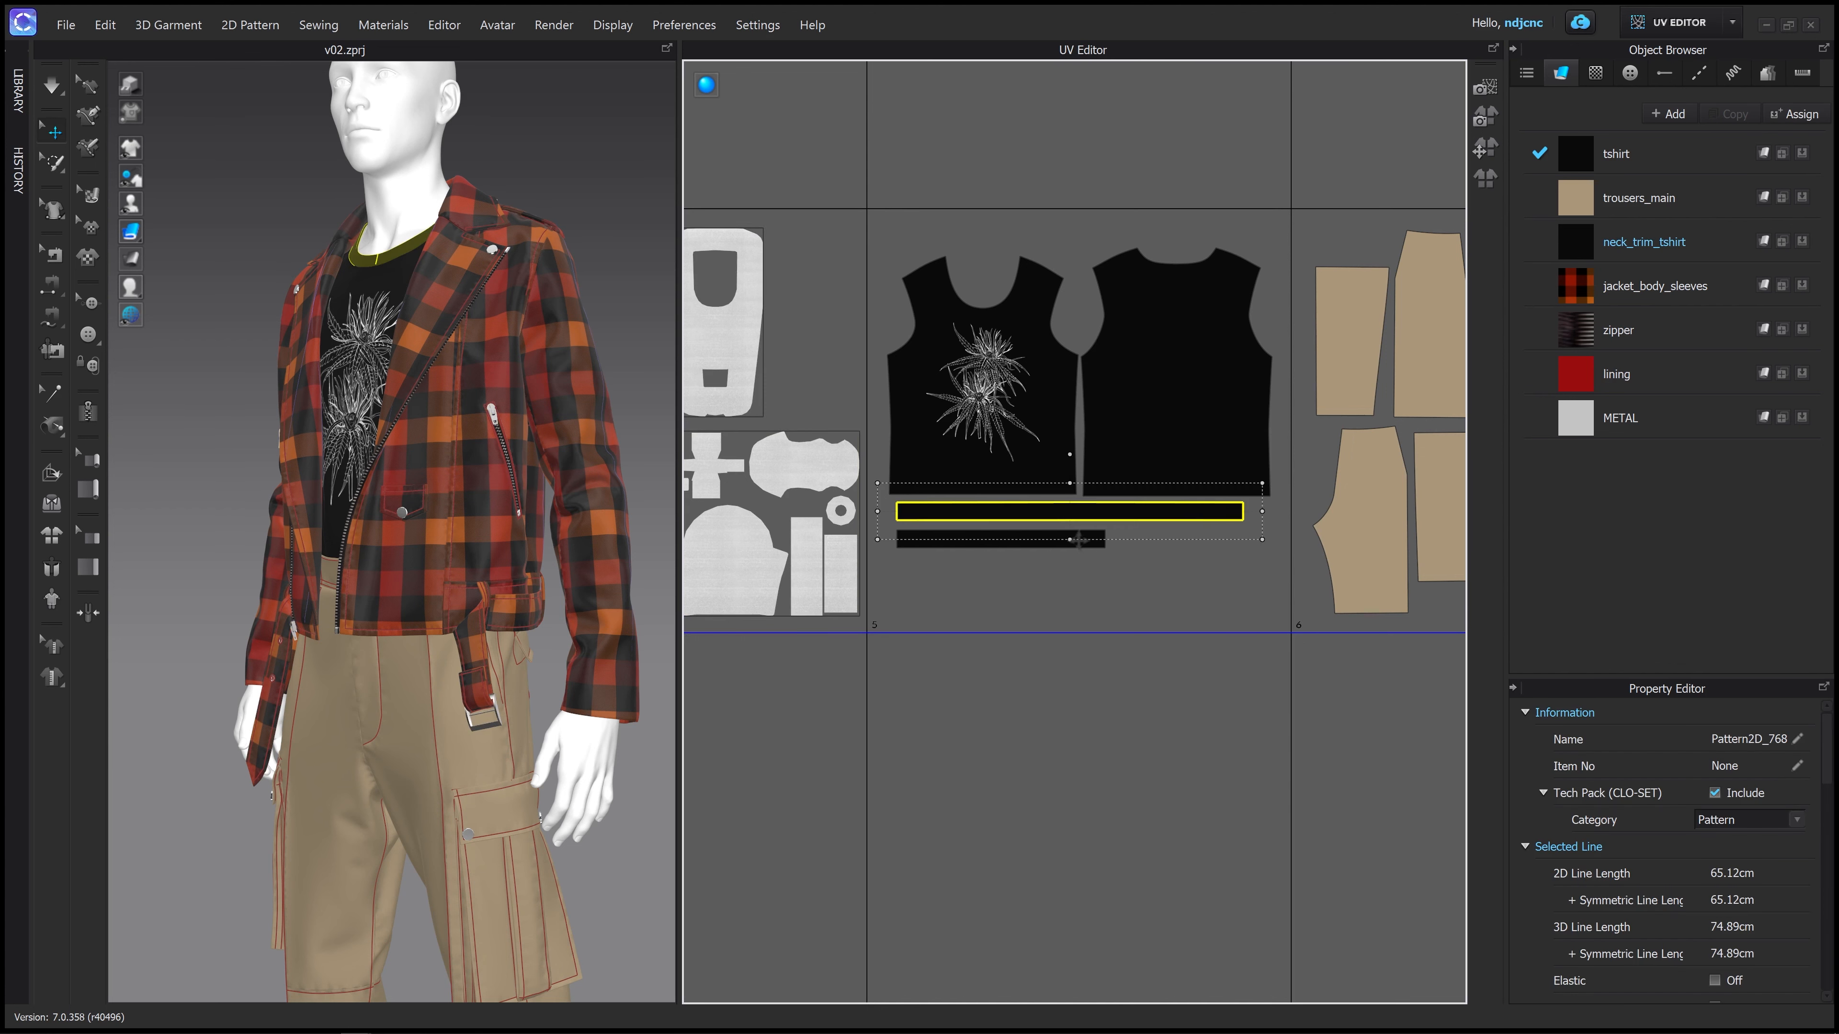
pyautogui.keyDown('shift'); pyautogui.click(1079, 540); pyautogui.keyUp('shift')
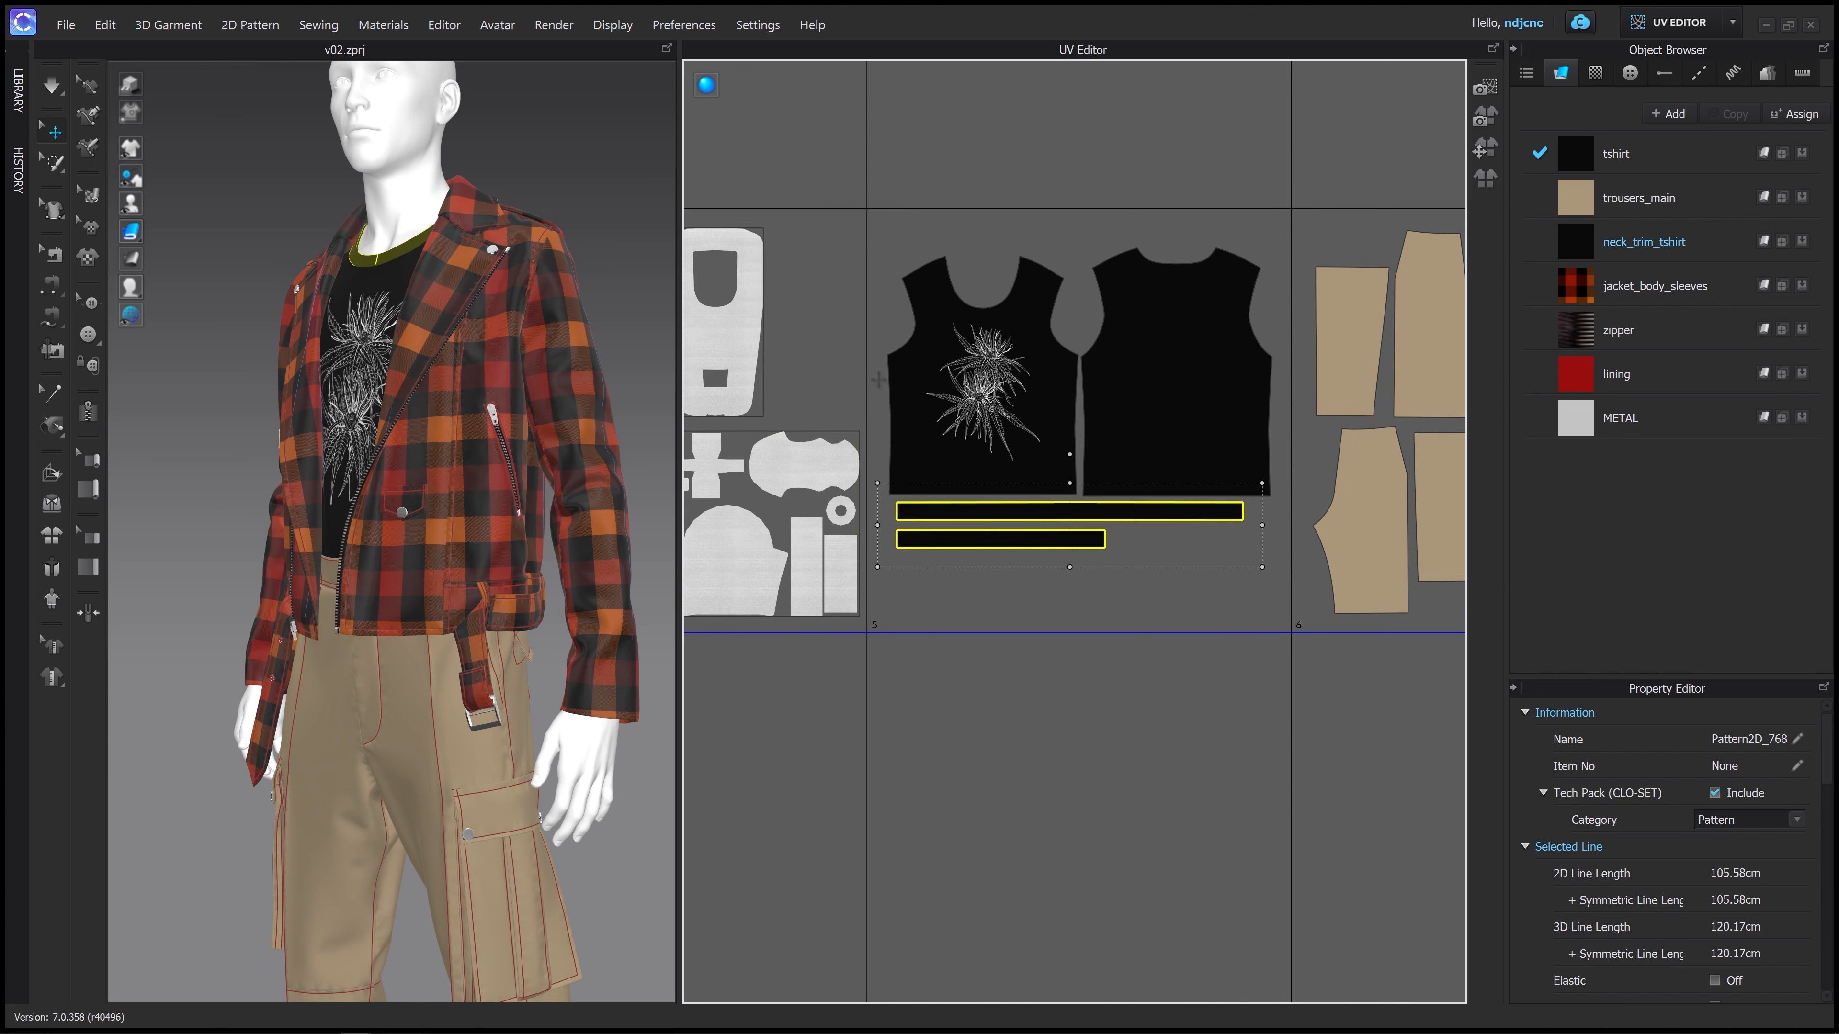
pyautogui.moveTo(413, 269); pyautogui.dragTo(442, 250, button='right')
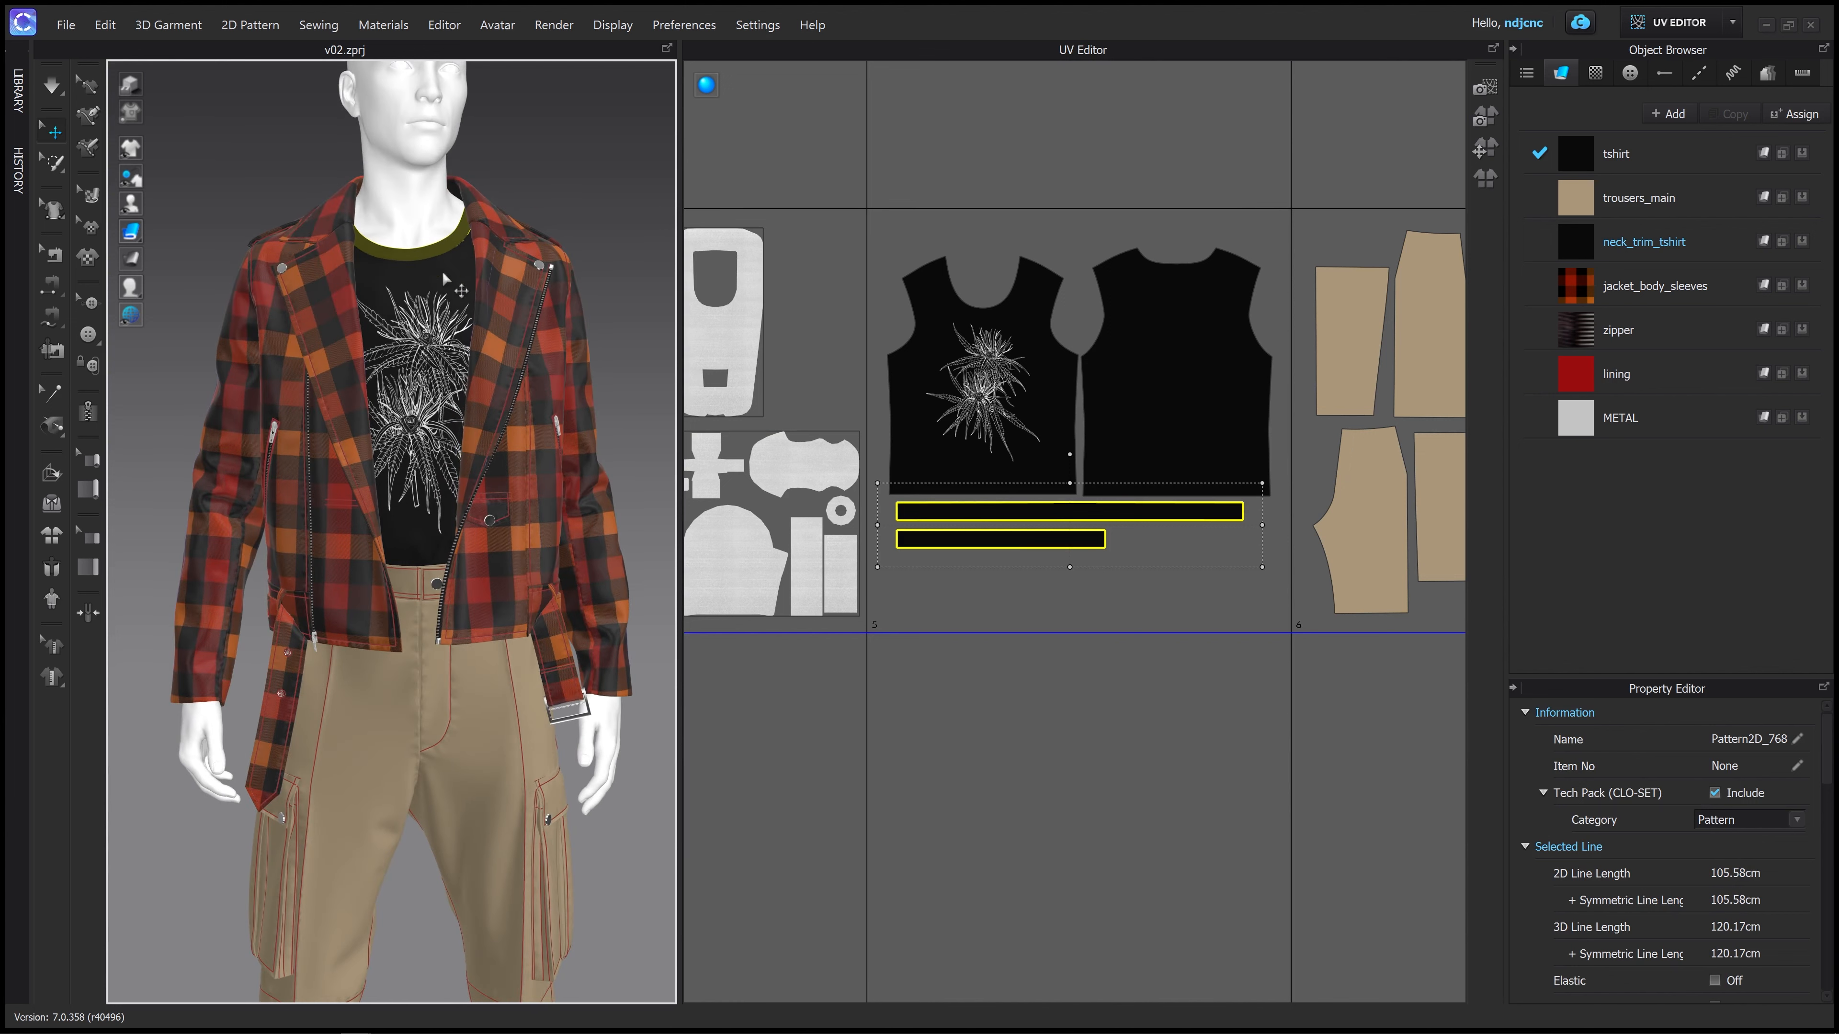
# Examine the trouser pieces in UV tiles 6 and 7, and return to the jacket tiles
pyautogui.moveTo(1171, 619); pyautogui.dragTo(806, 617, button='middle')
pyautogui.moveTo(1059, 622); pyautogui.dragTo(858, 623, button='middle')
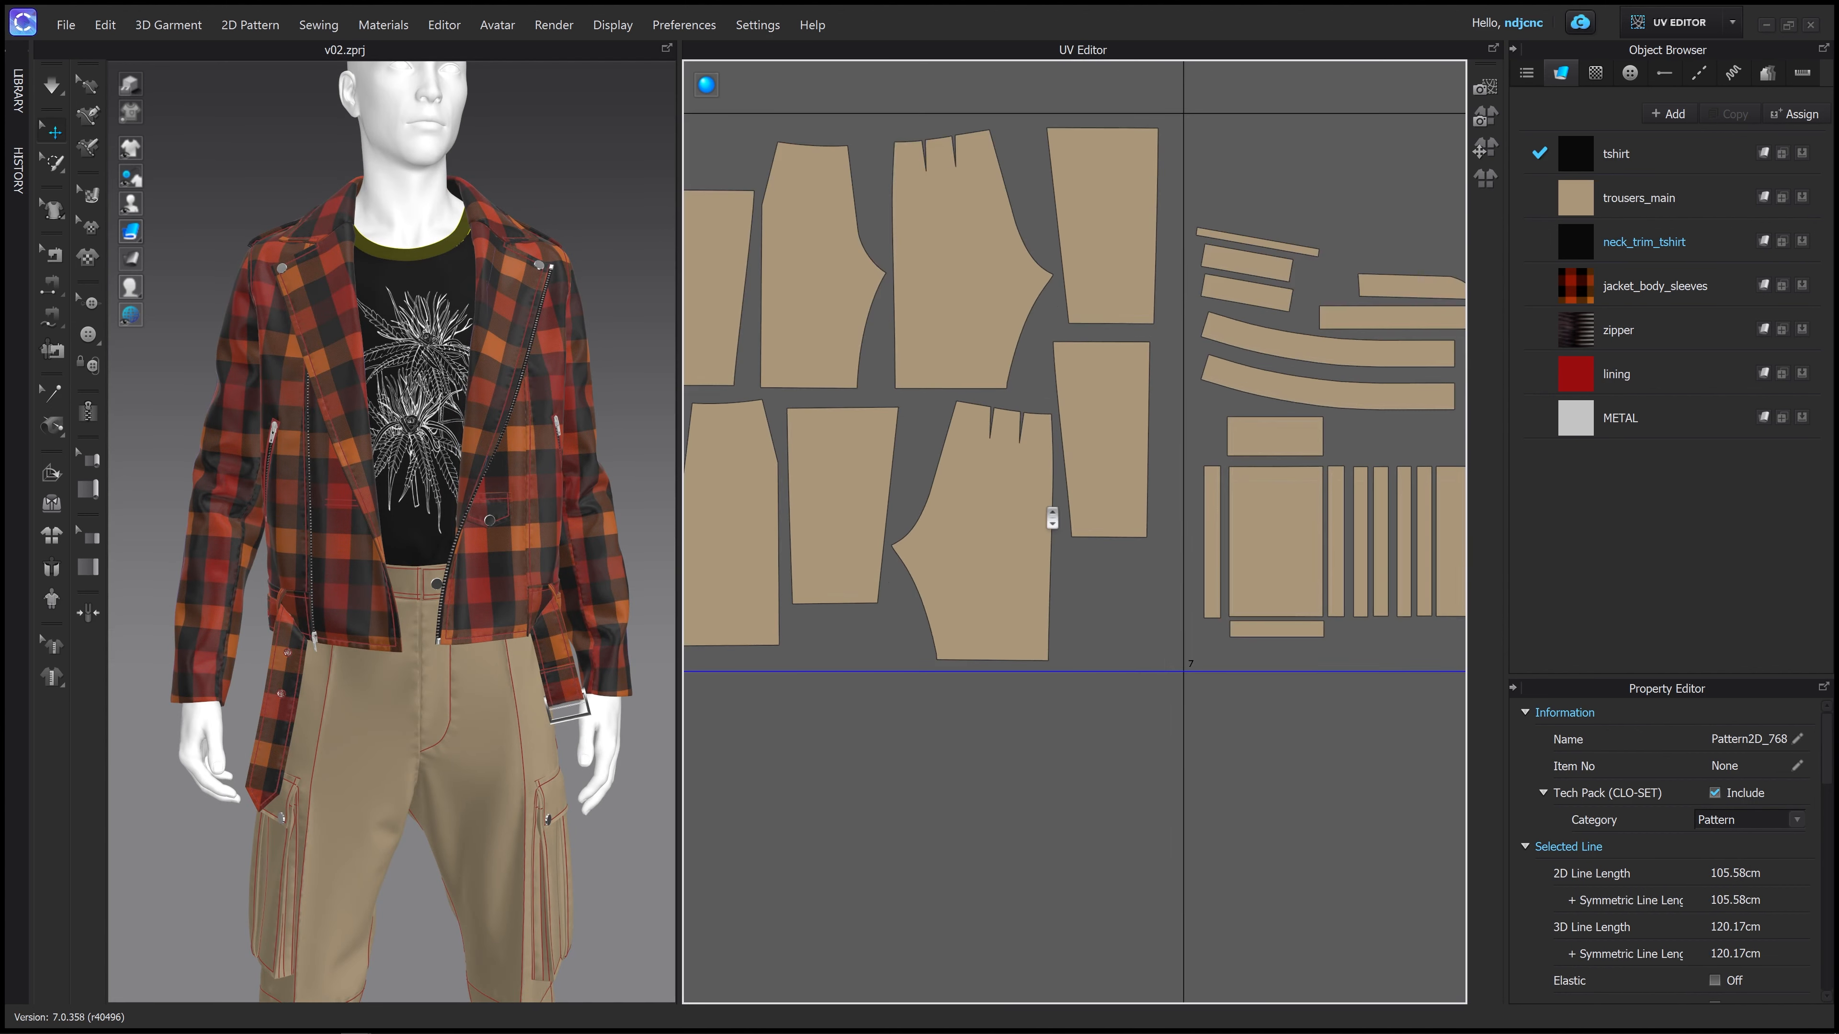
pyautogui.scroll(-3, 1047, 513)
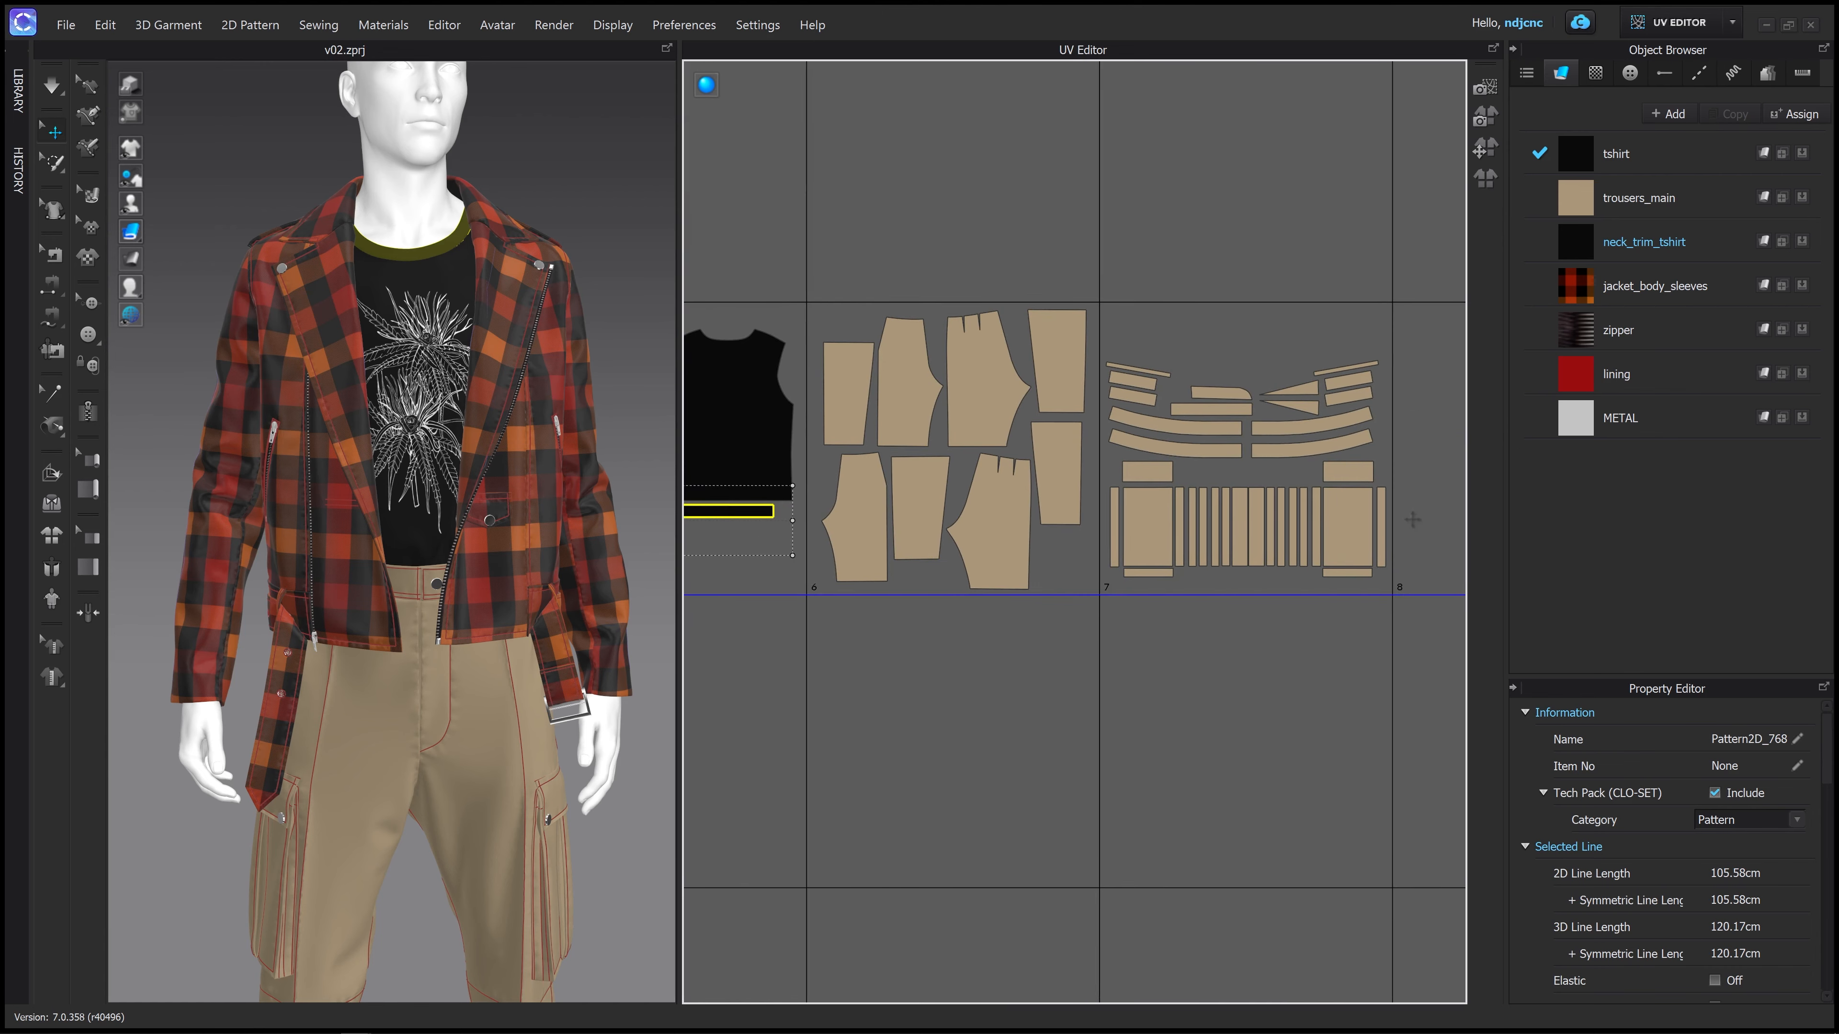
pyautogui.moveTo(928, 609); pyautogui.dragTo(1259, 639, button='middle')
pyautogui.moveTo(851, 635); pyautogui.dragTo(1220, 631, button='middle')
pyautogui.scroll(-2, 893, 607)
pyautogui.moveTo(894, 608); pyautogui.dragTo(1312, 578, button='middle')
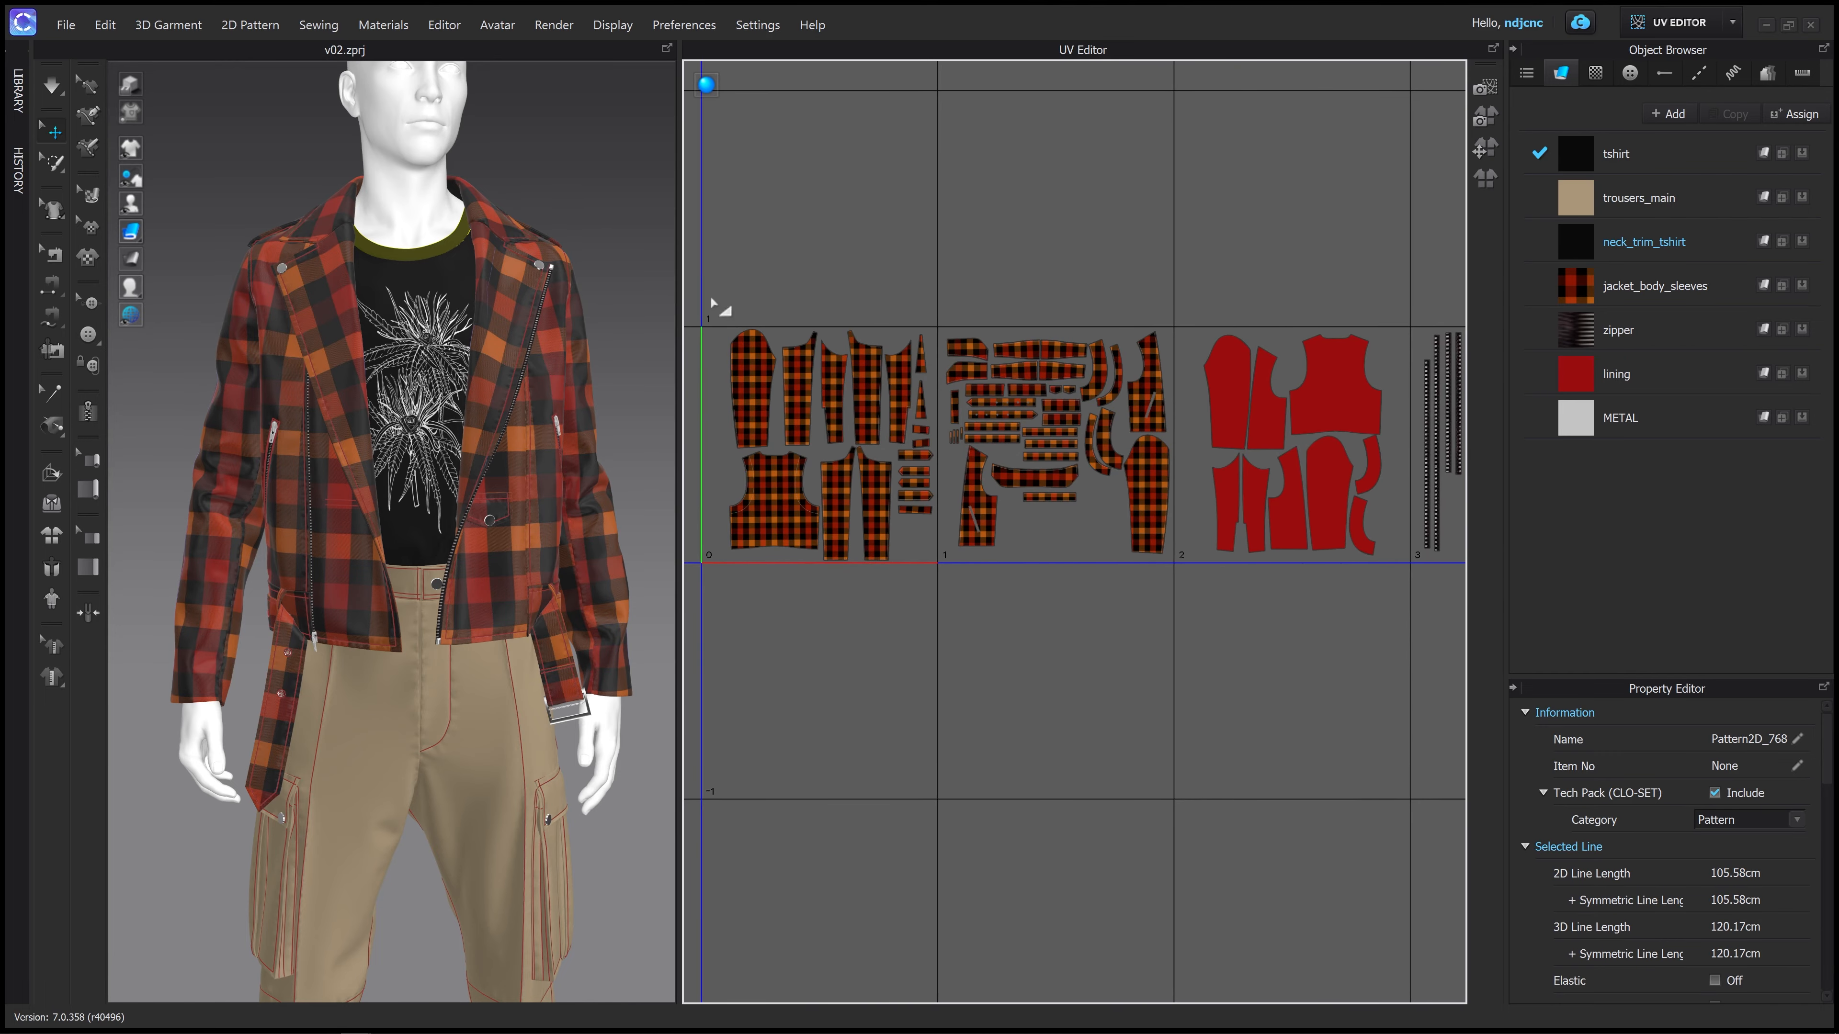
# Try enlarging the large sleeve piece in UV tile 1, and undo the scaling
pyautogui.moveTo(698, 264); pyautogui.dragTo(1185, 601)
pyautogui.click(1182, 588)
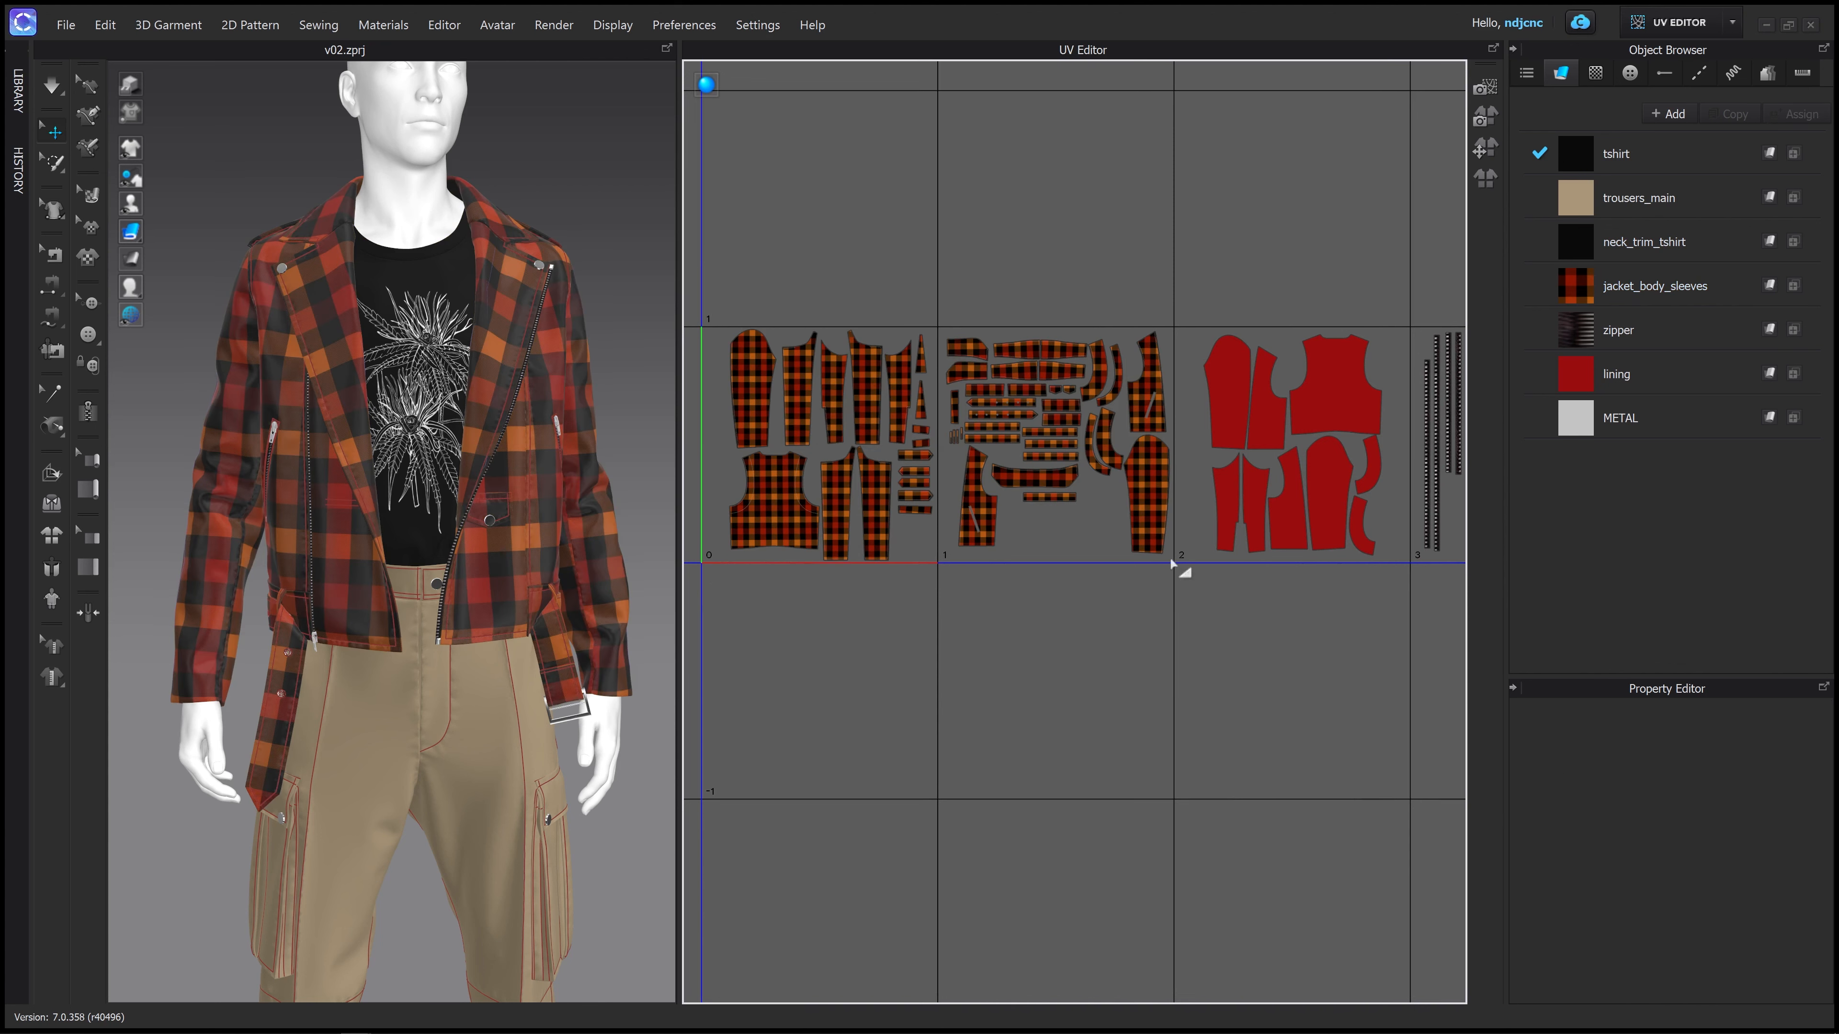
pyautogui.click(1151, 499)
pyautogui.moveTo(1190, 572); pyautogui.dragTo(1223, 658)
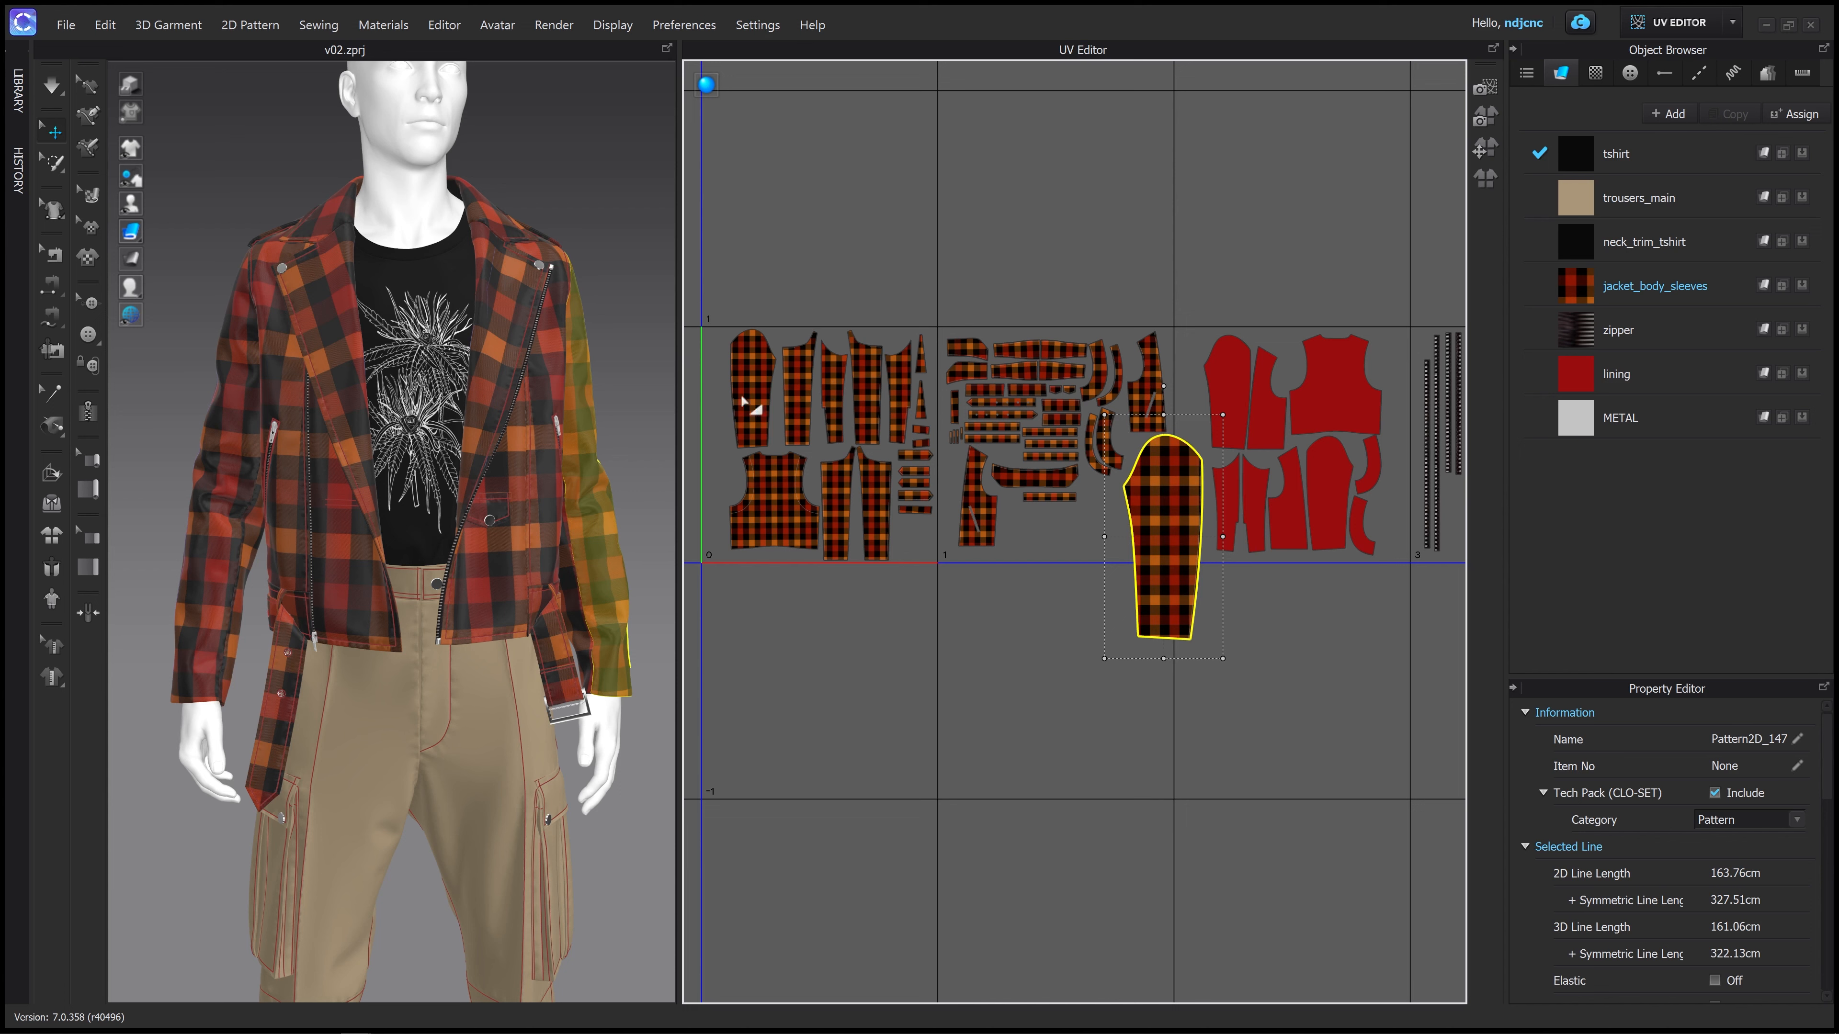
pyautogui.hotkey('ctrl', 'z')
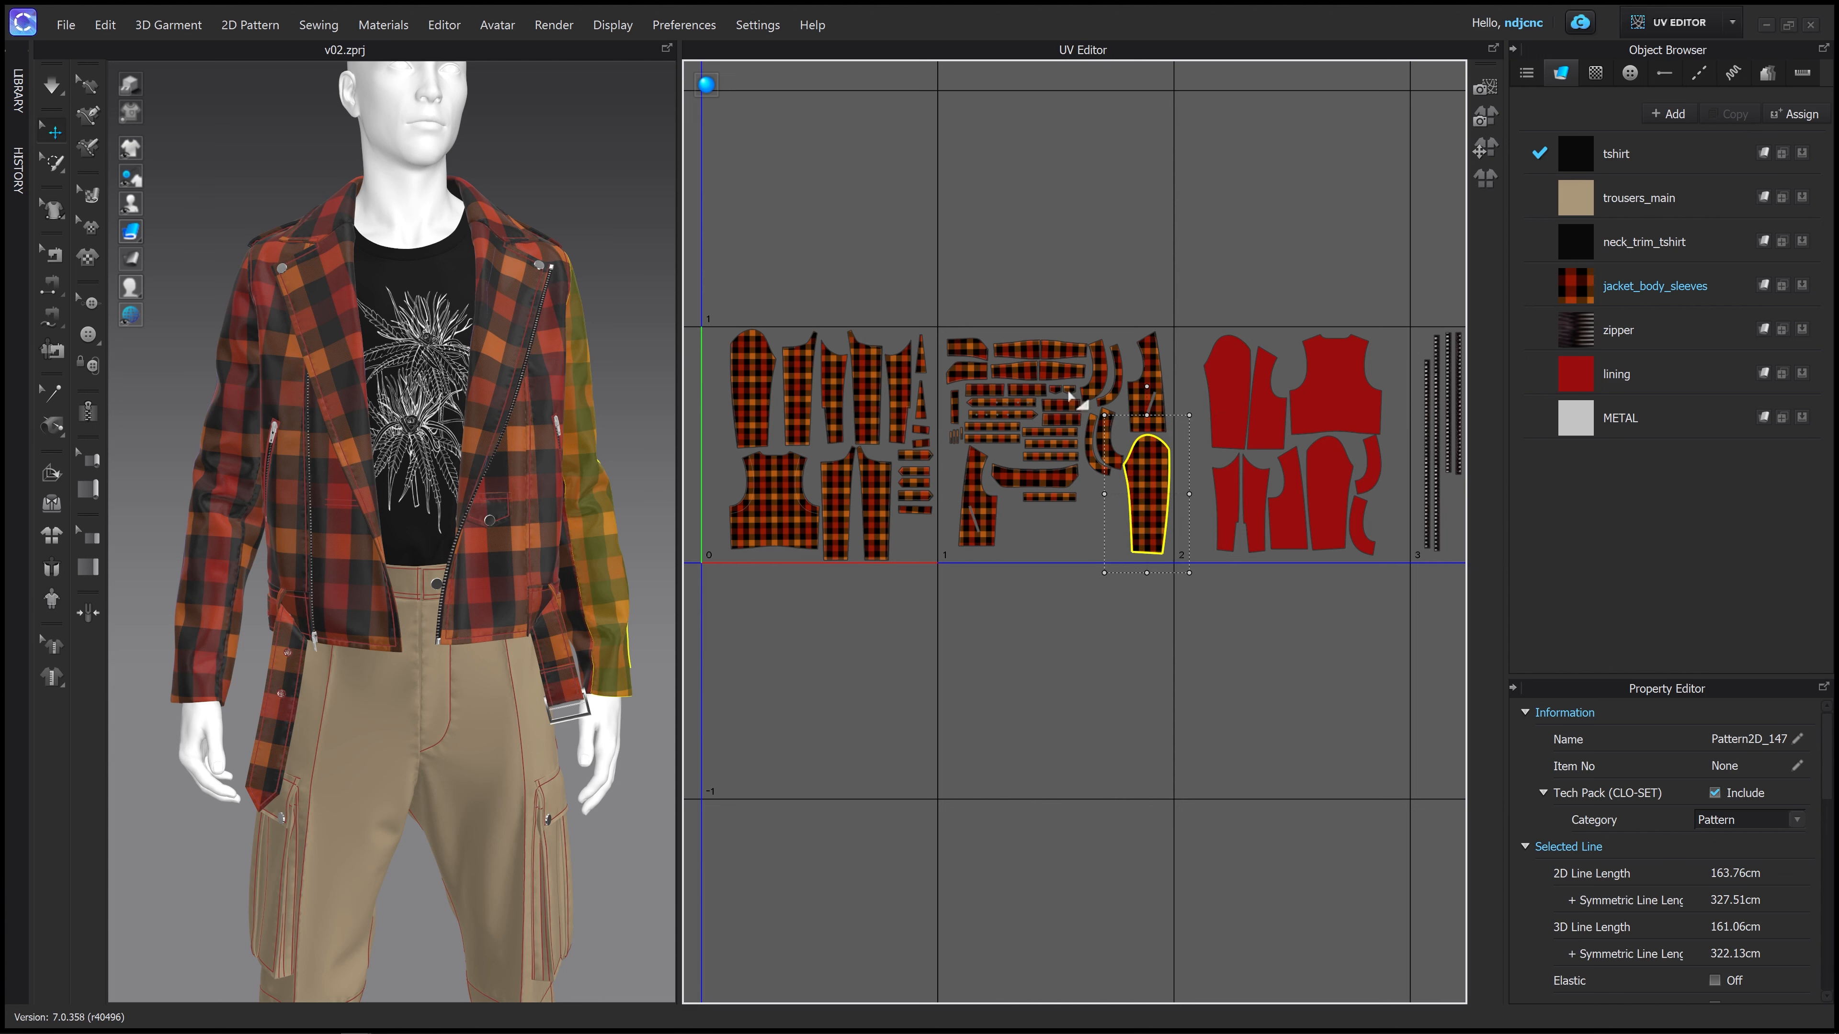
# Select all the plaid jacket pieces in the first two UV tiles and compare them with the rest of the tile row
pyautogui.moveTo(707, 293); pyautogui.dragTo(1182, 601)
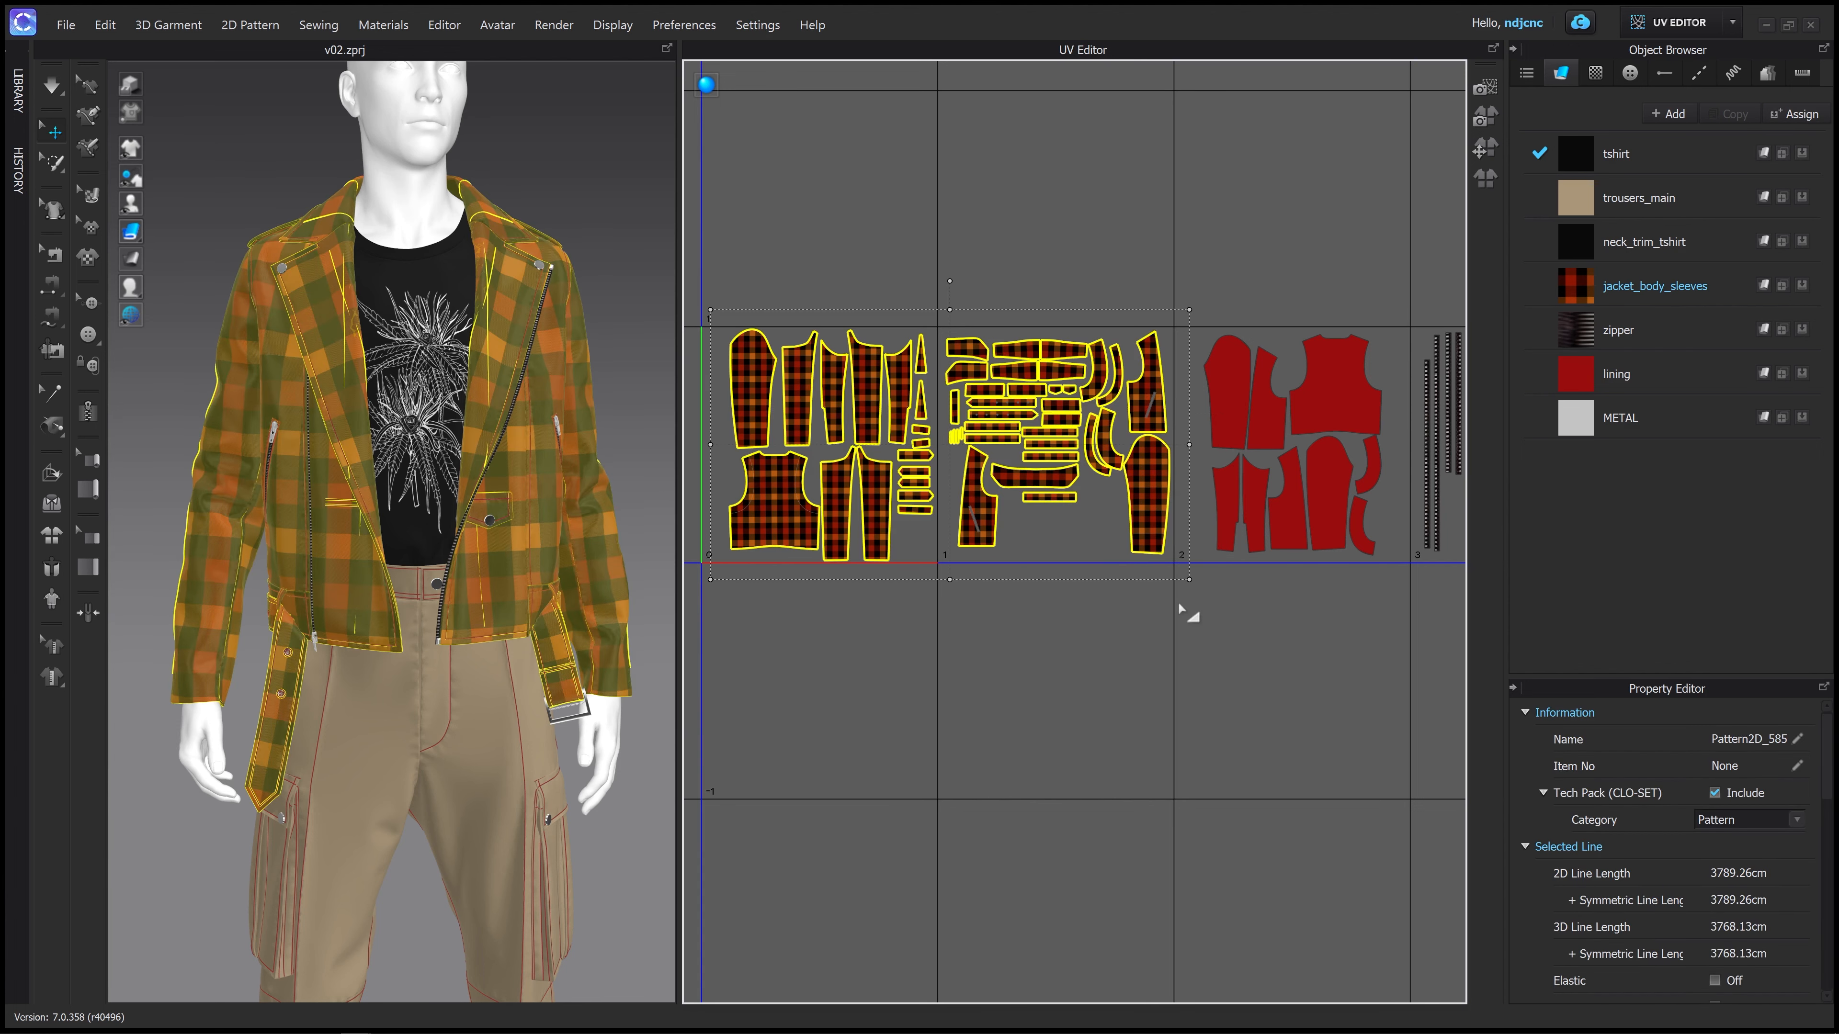
pyautogui.moveTo(1180, 606); pyautogui.dragTo(1092, 587, button='middle')
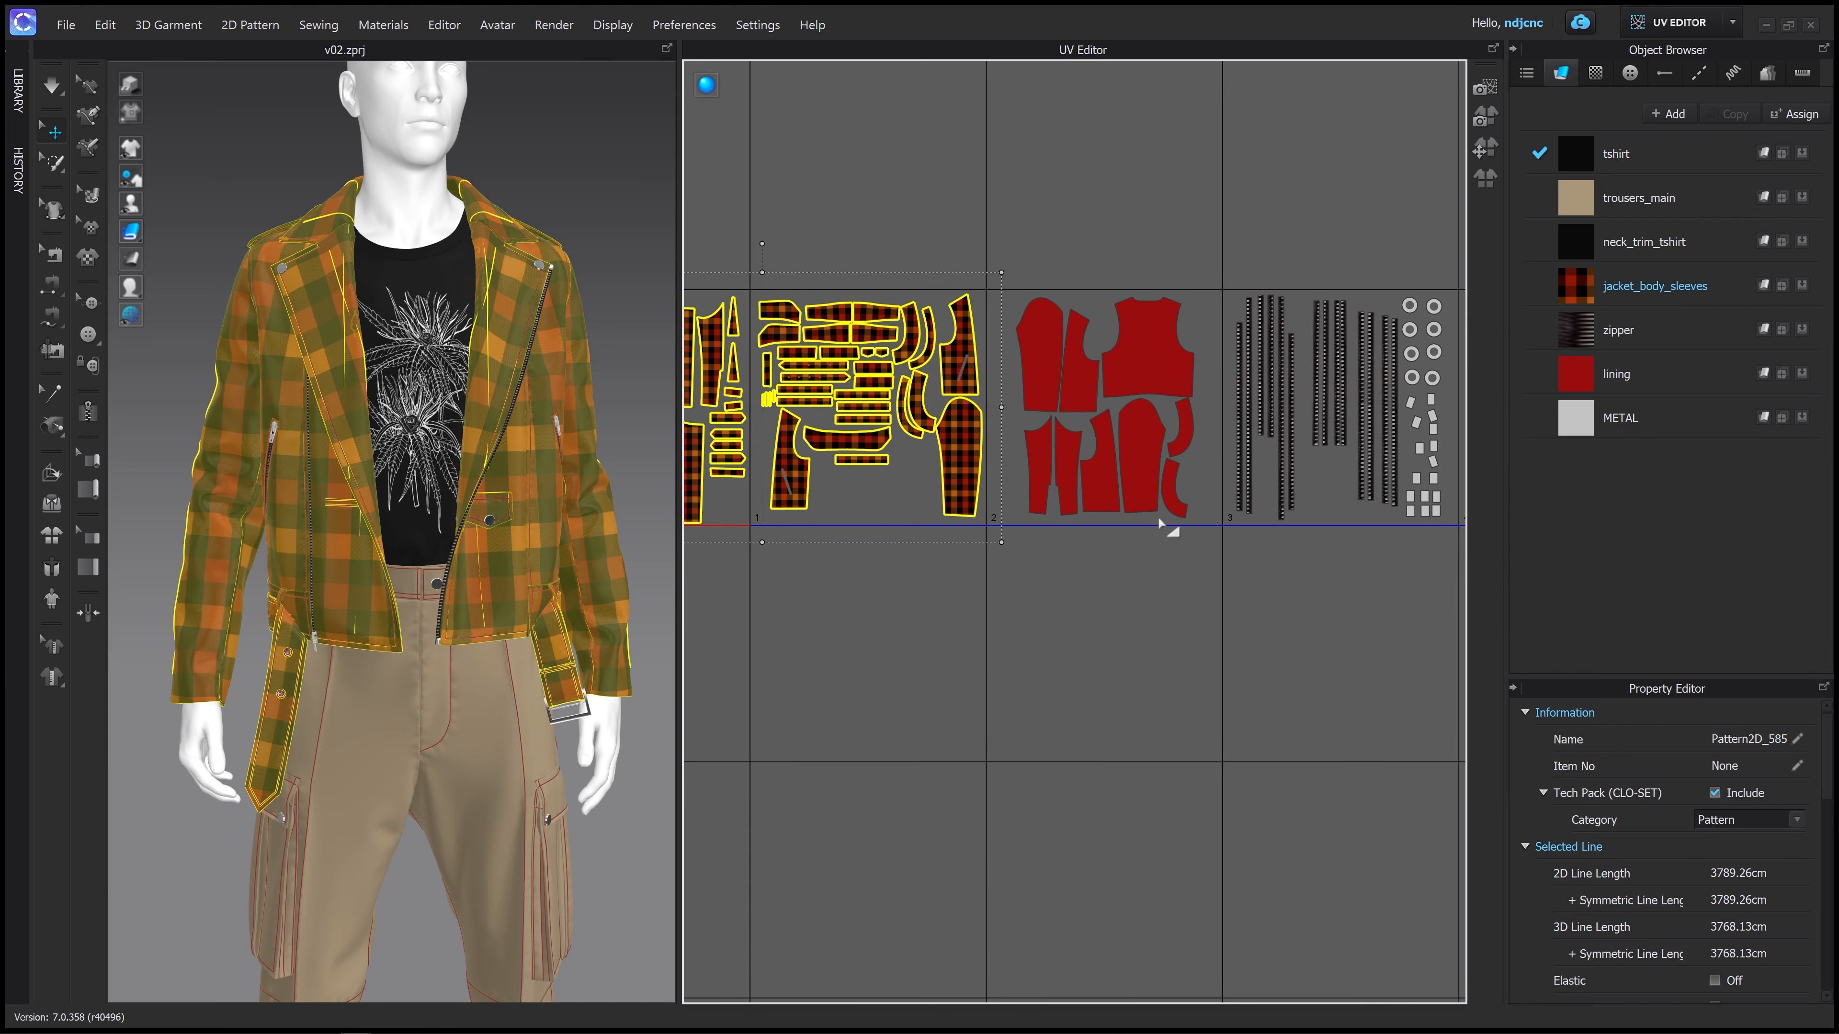
pyautogui.moveTo(1254, 452); pyautogui.dragTo(1080, 449, button='middle')
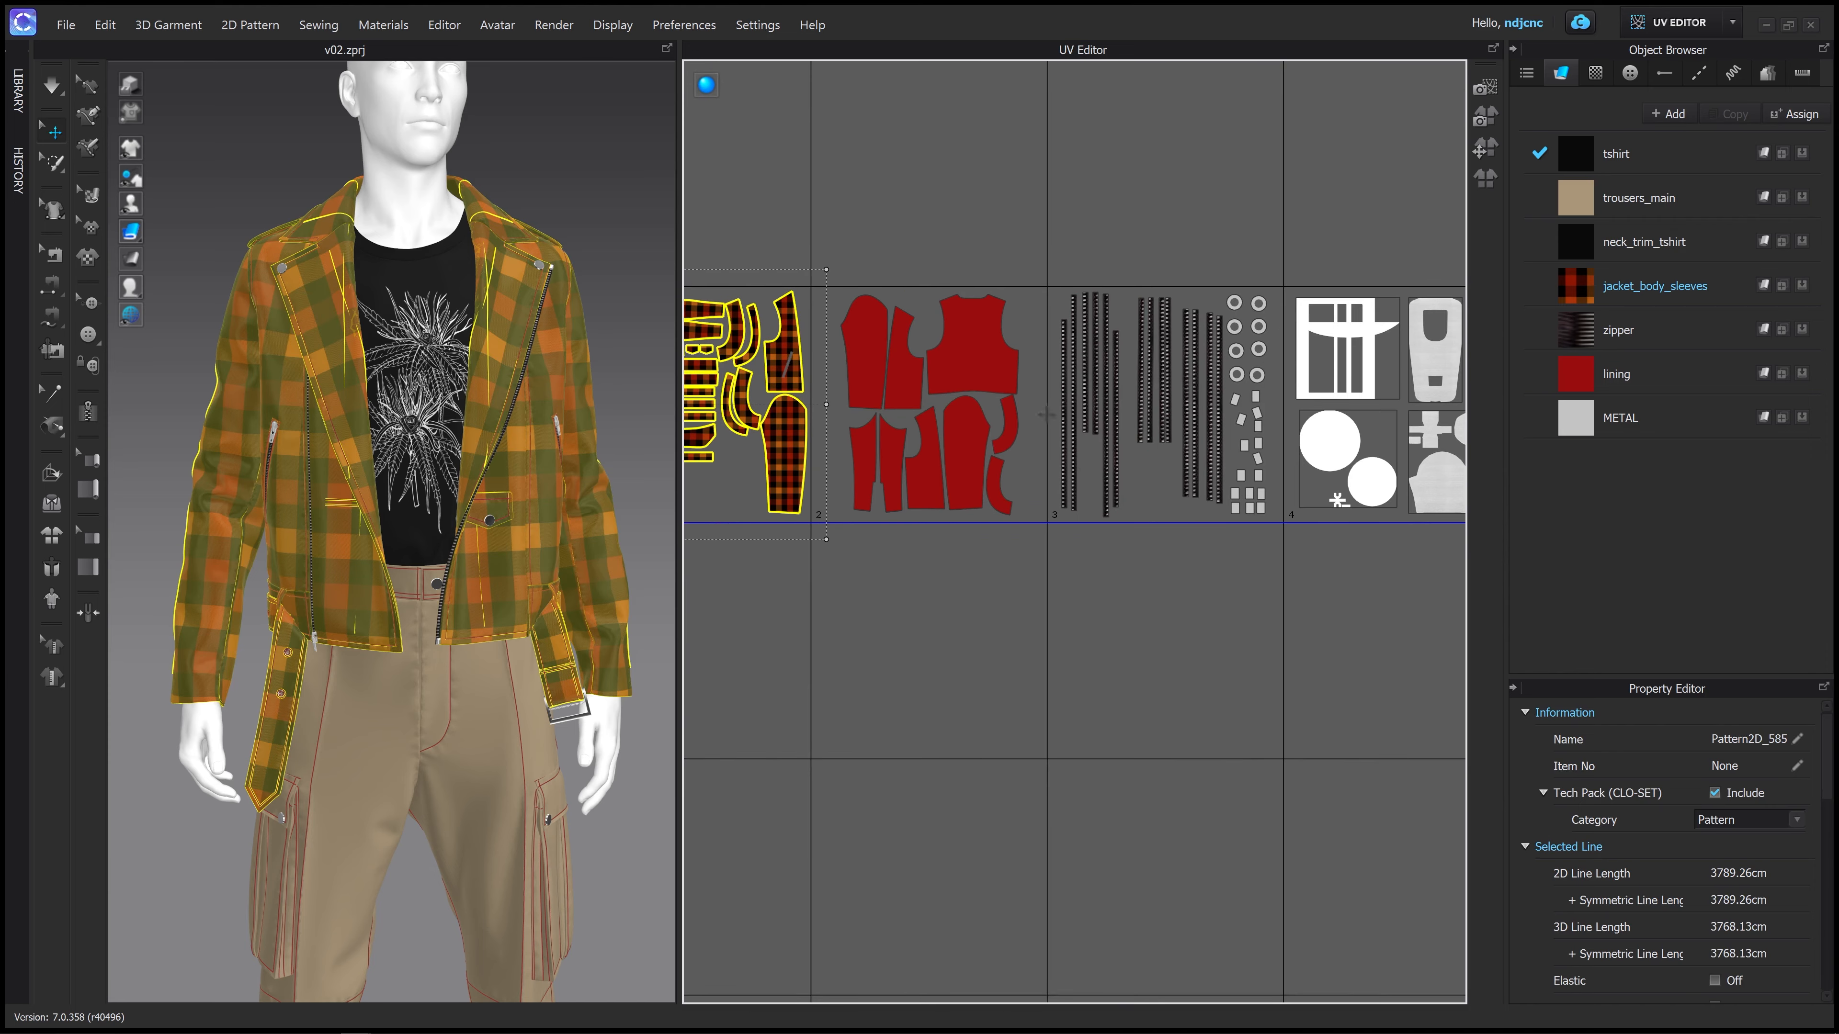
pyautogui.moveTo(1161, 522); pyautogui.dragTo(812, 540, button='middle')
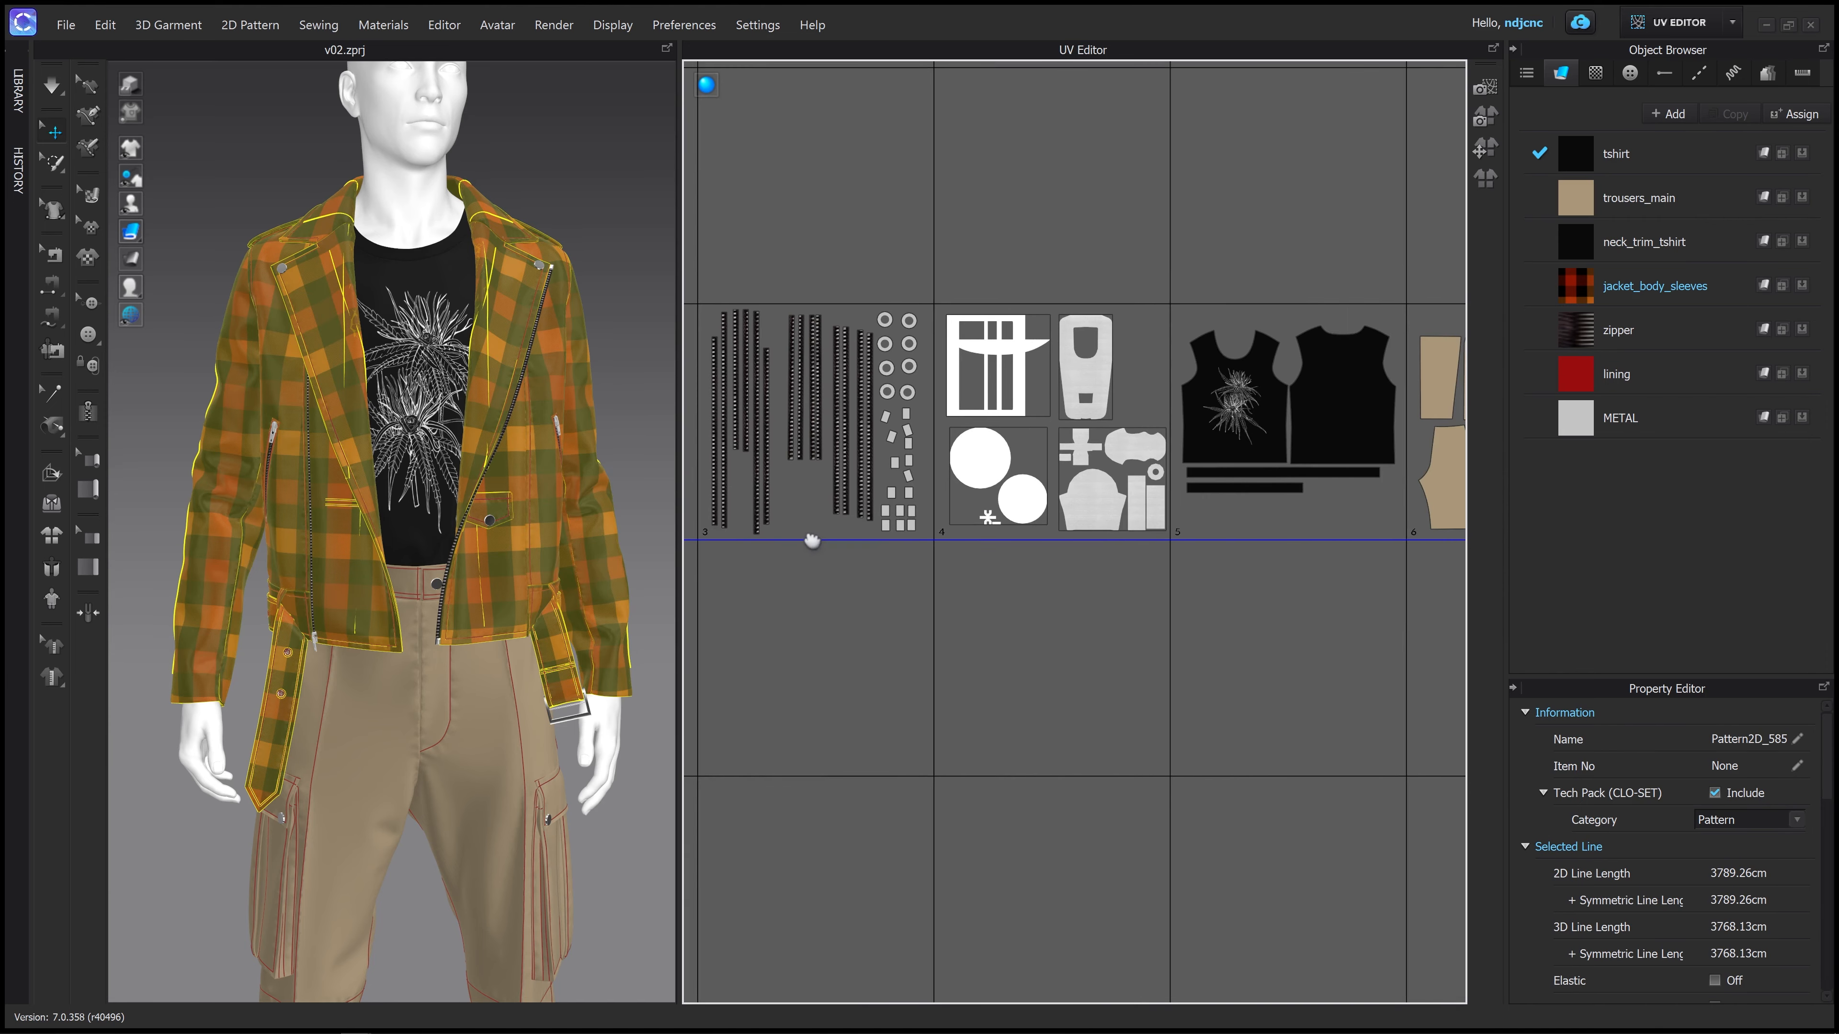
pyautogui.scroll(-5, 1001, 525)
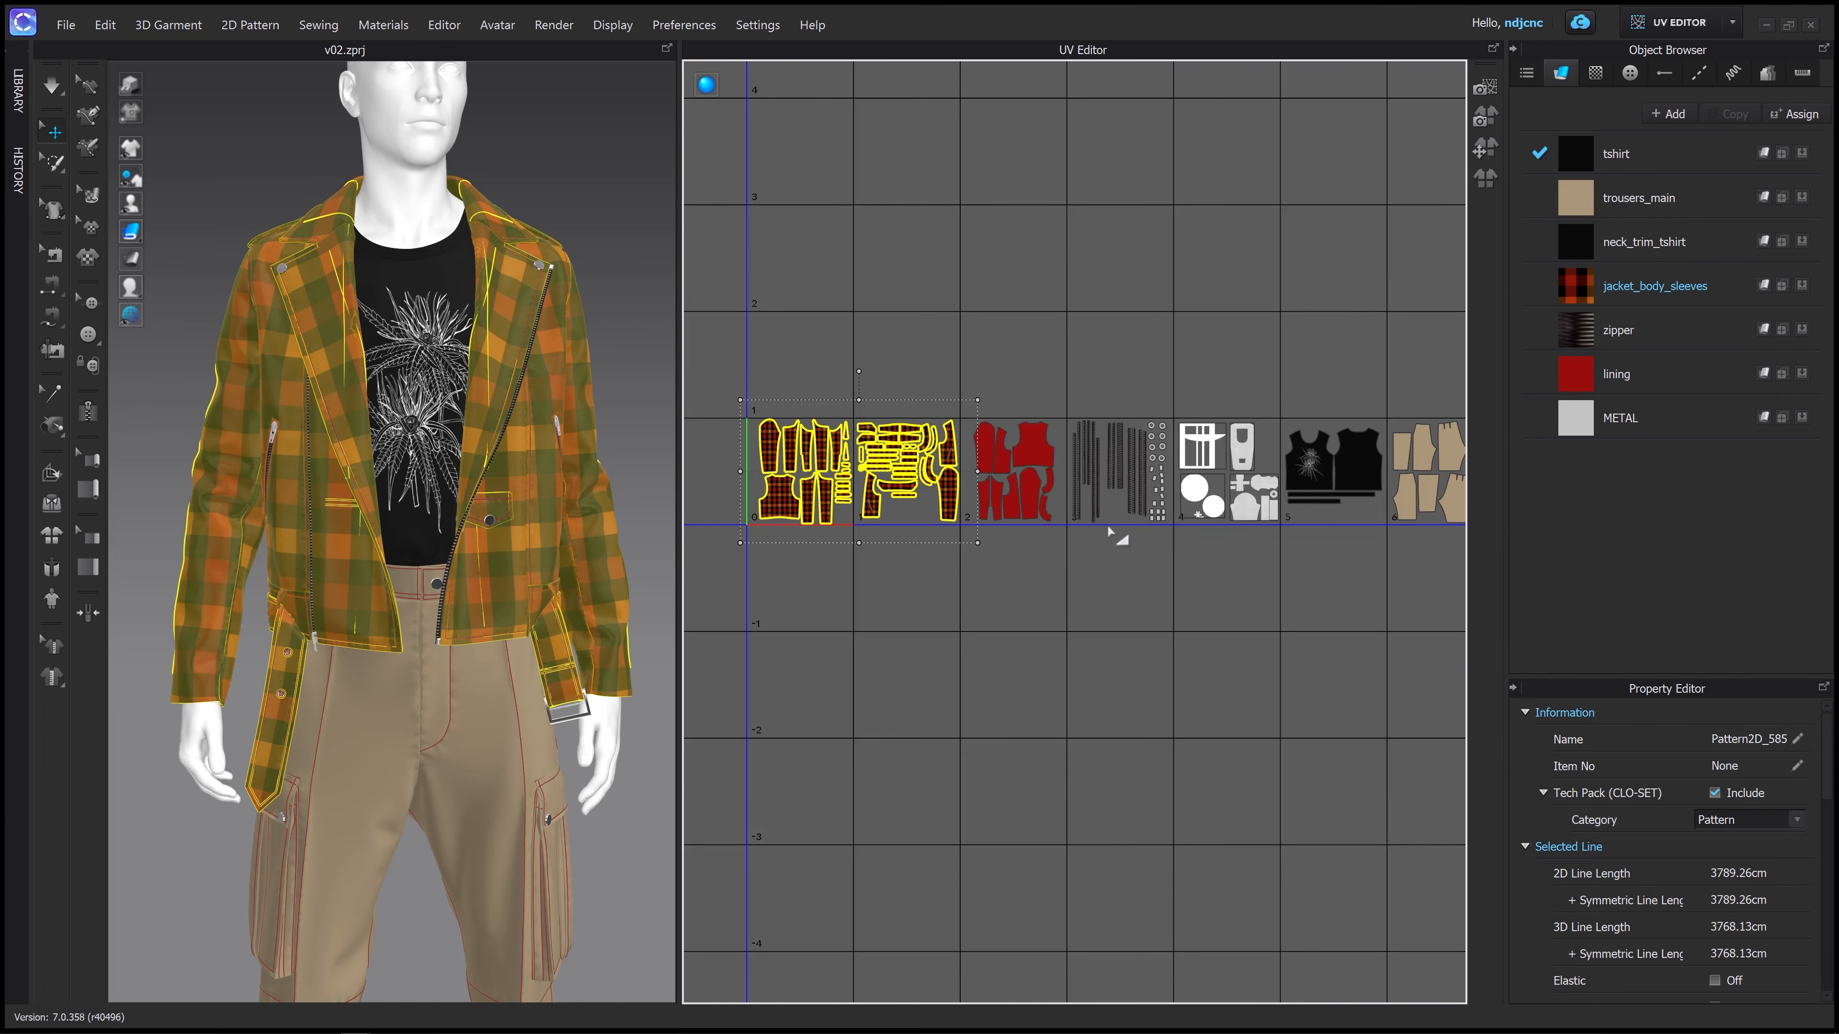
pyautogui.scroll(-3, 1106, 523)
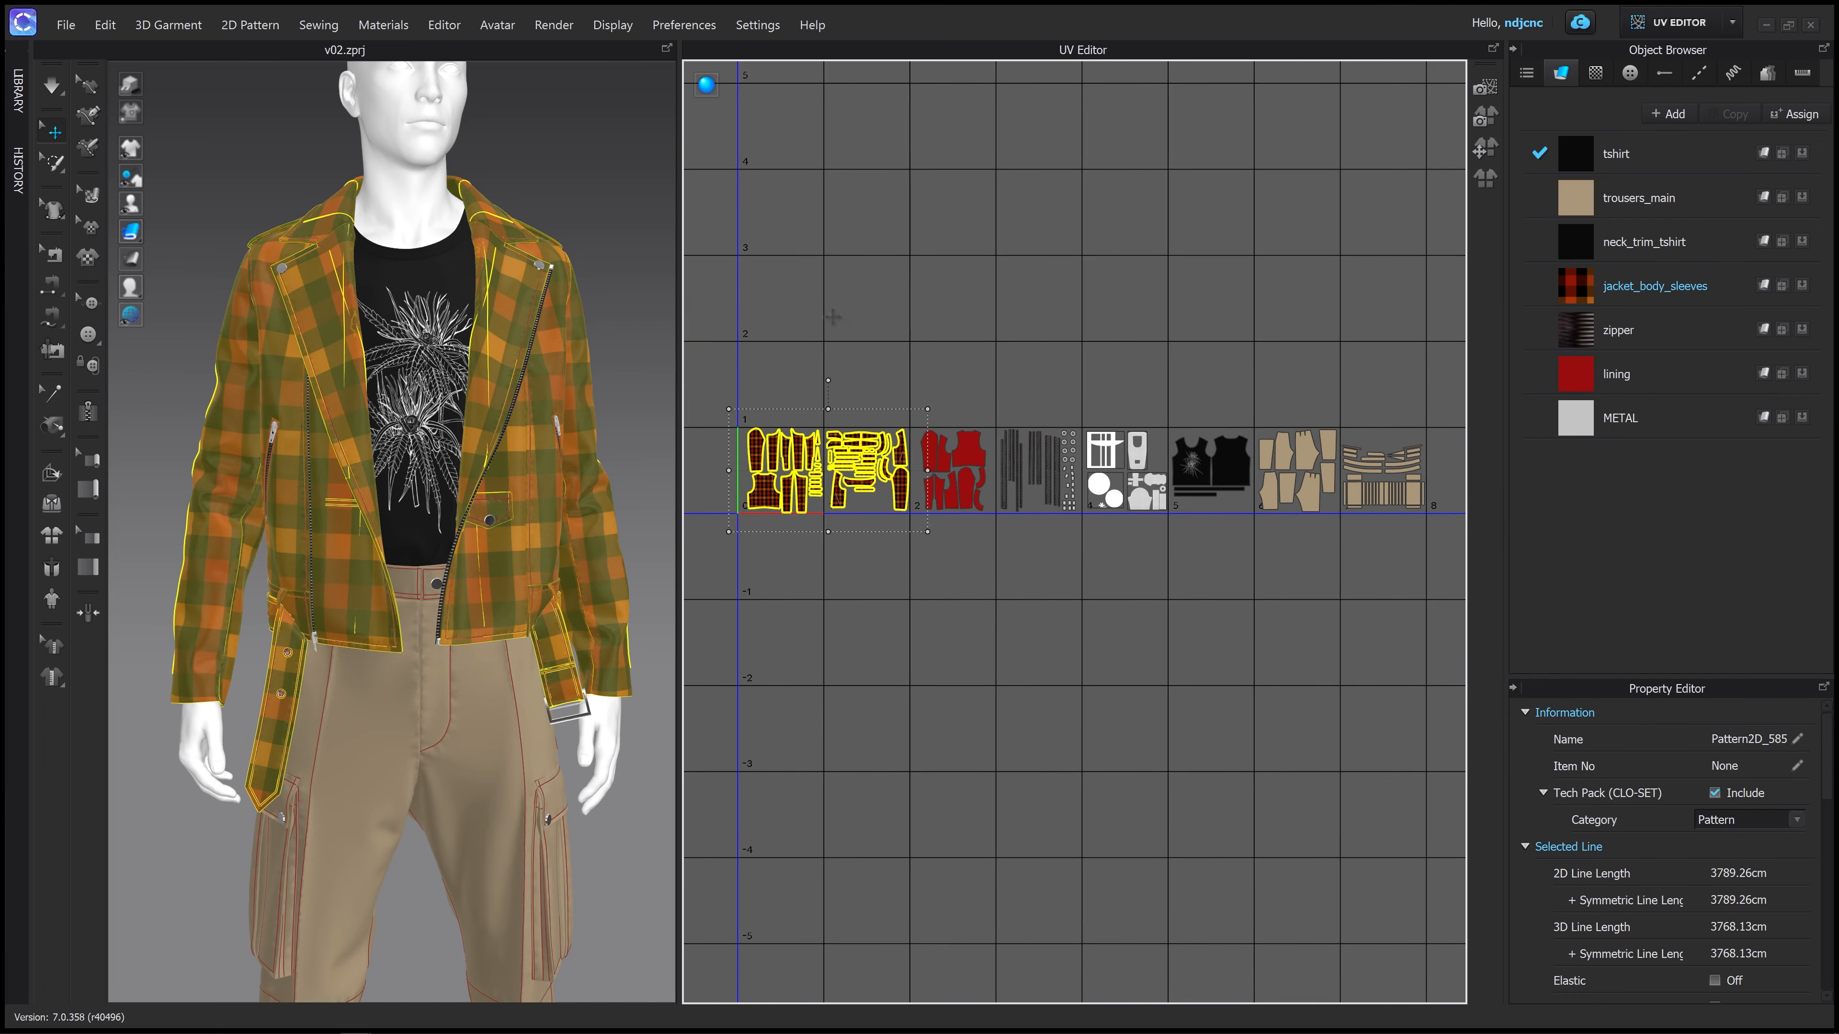
# Select the pieces in all UV tiles, check them on the outfit in 3D, and clear the selection
pyautogui.click(727, 339)
pyautogui.moveTo(1426, 540); pyautogui.dragTo(1429, 541)
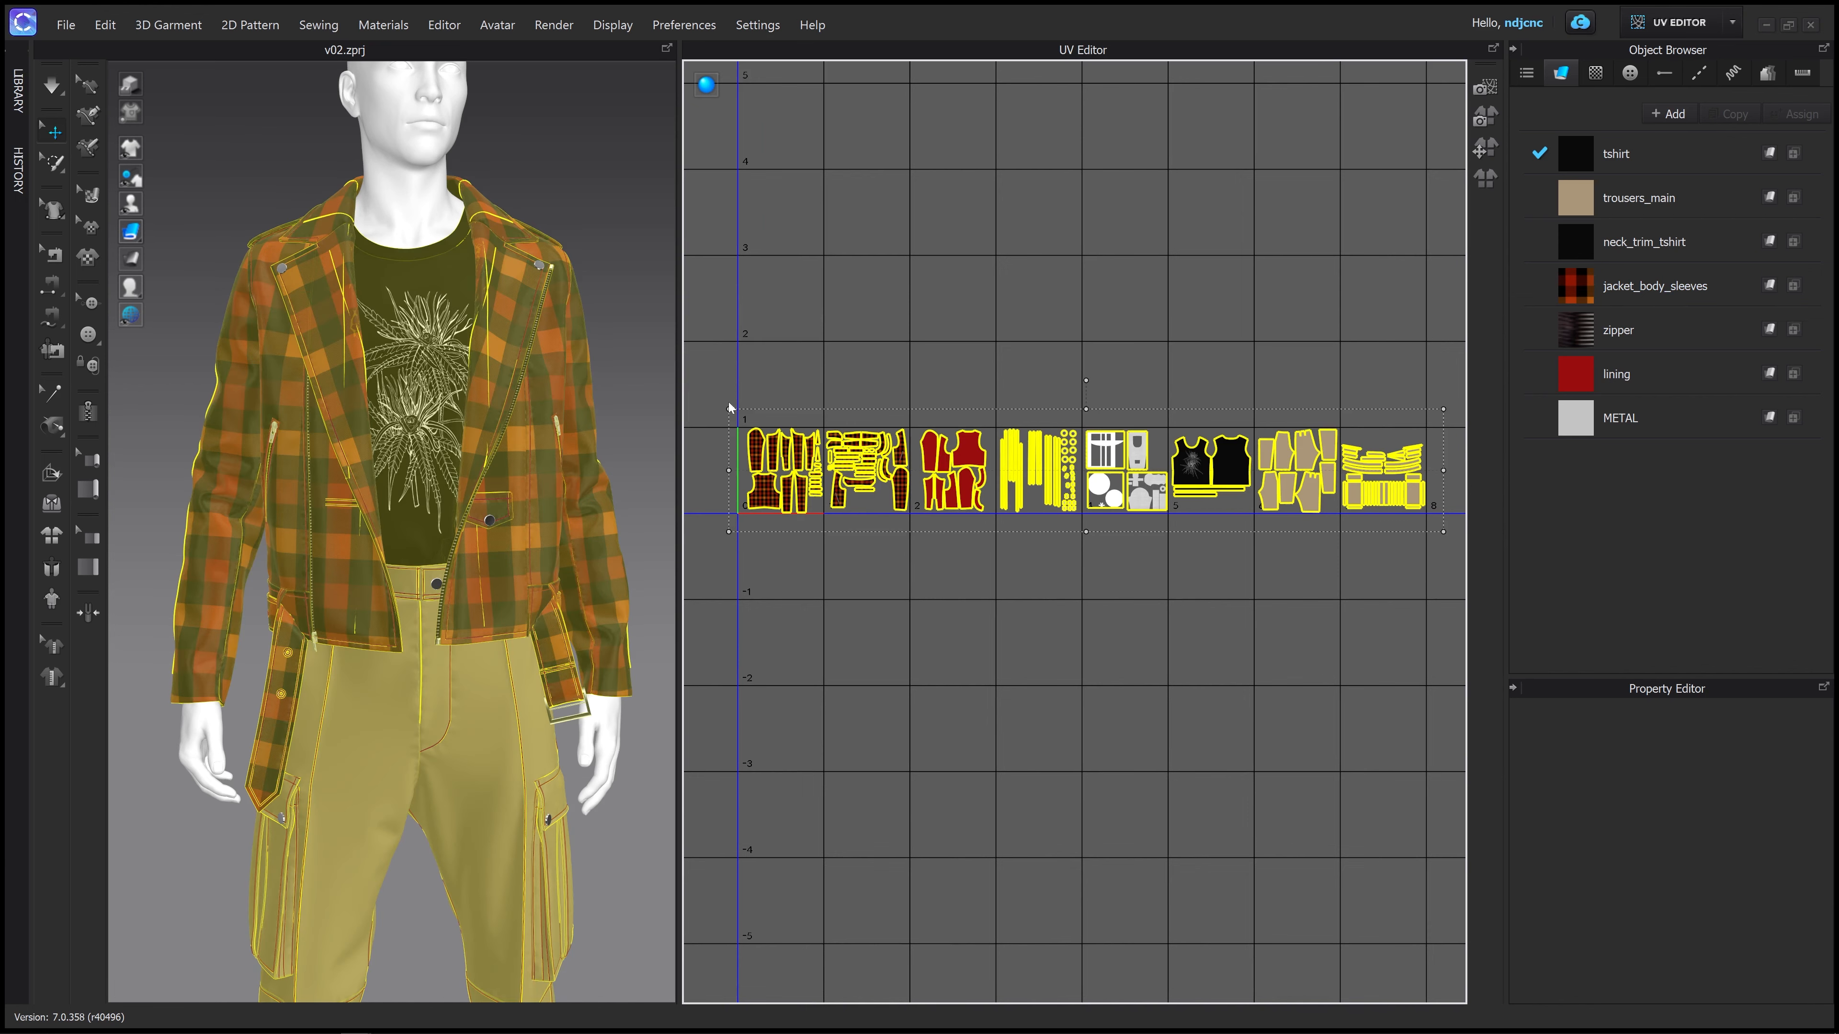
pyautogui.moveTo(592, 328); pyautogui.dragTo(614, 326, button='right')
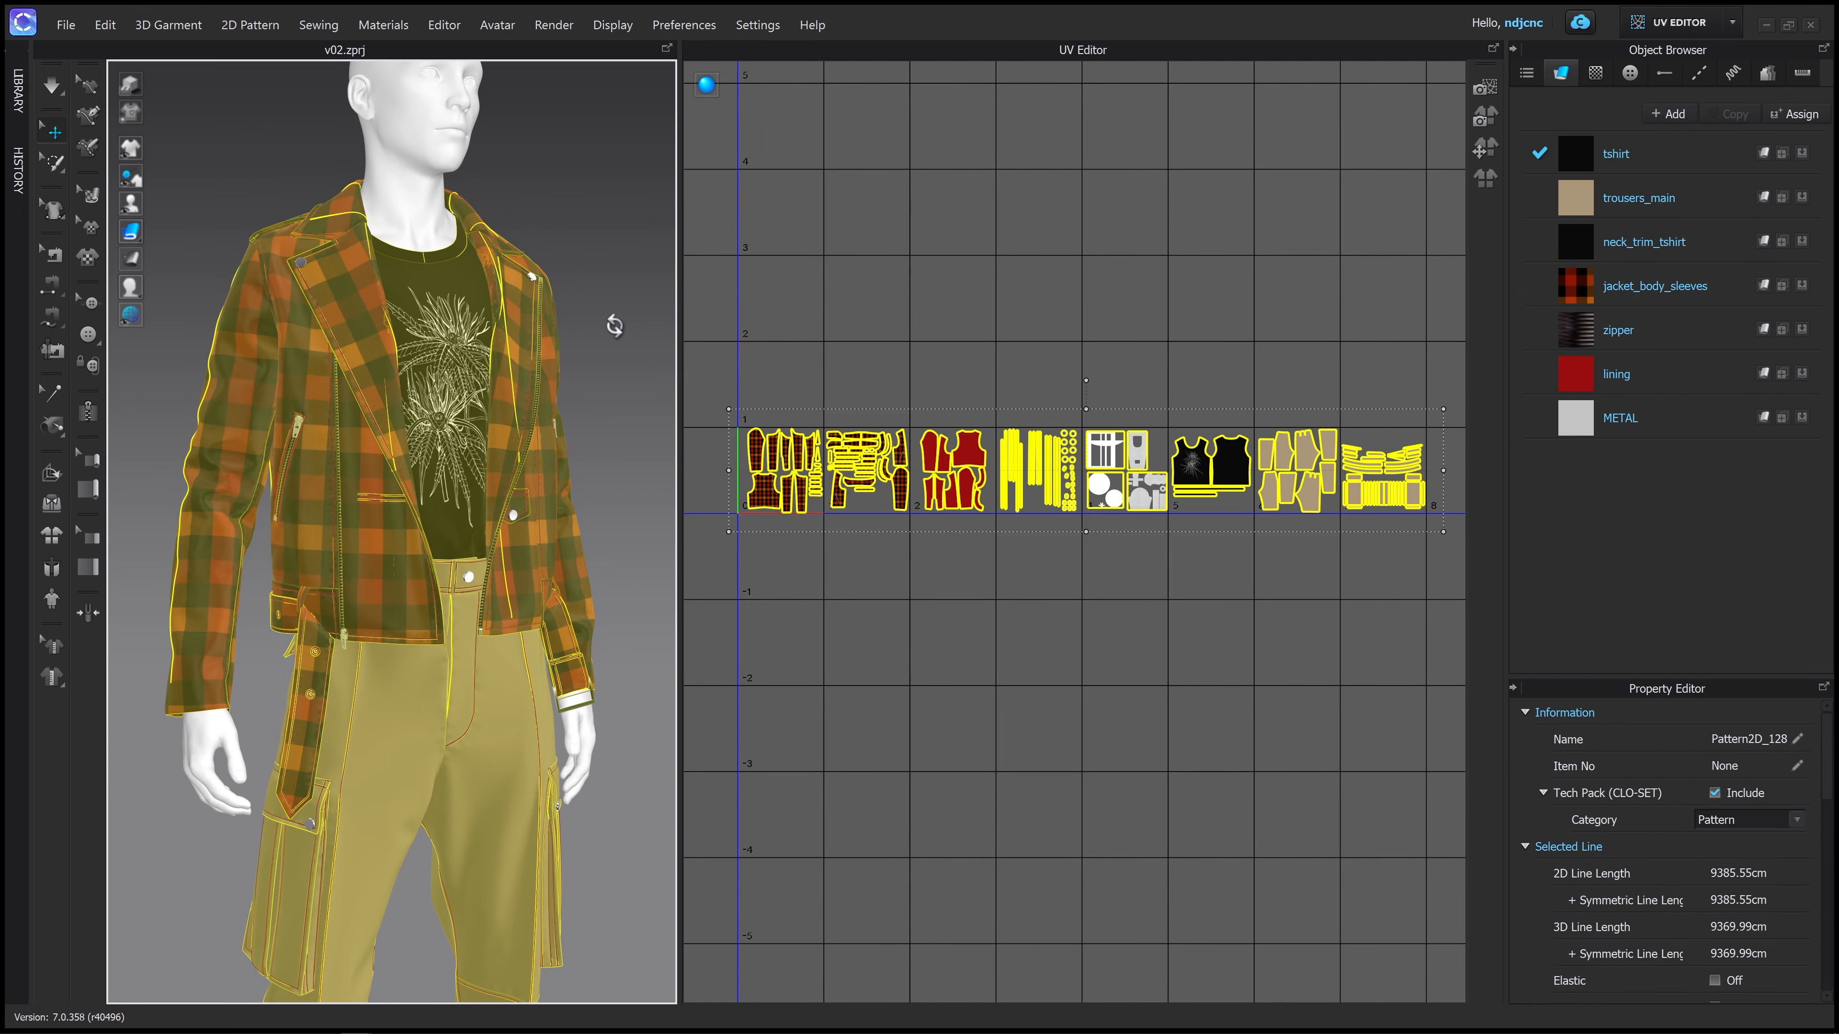
pyautogui.click(986, 583)
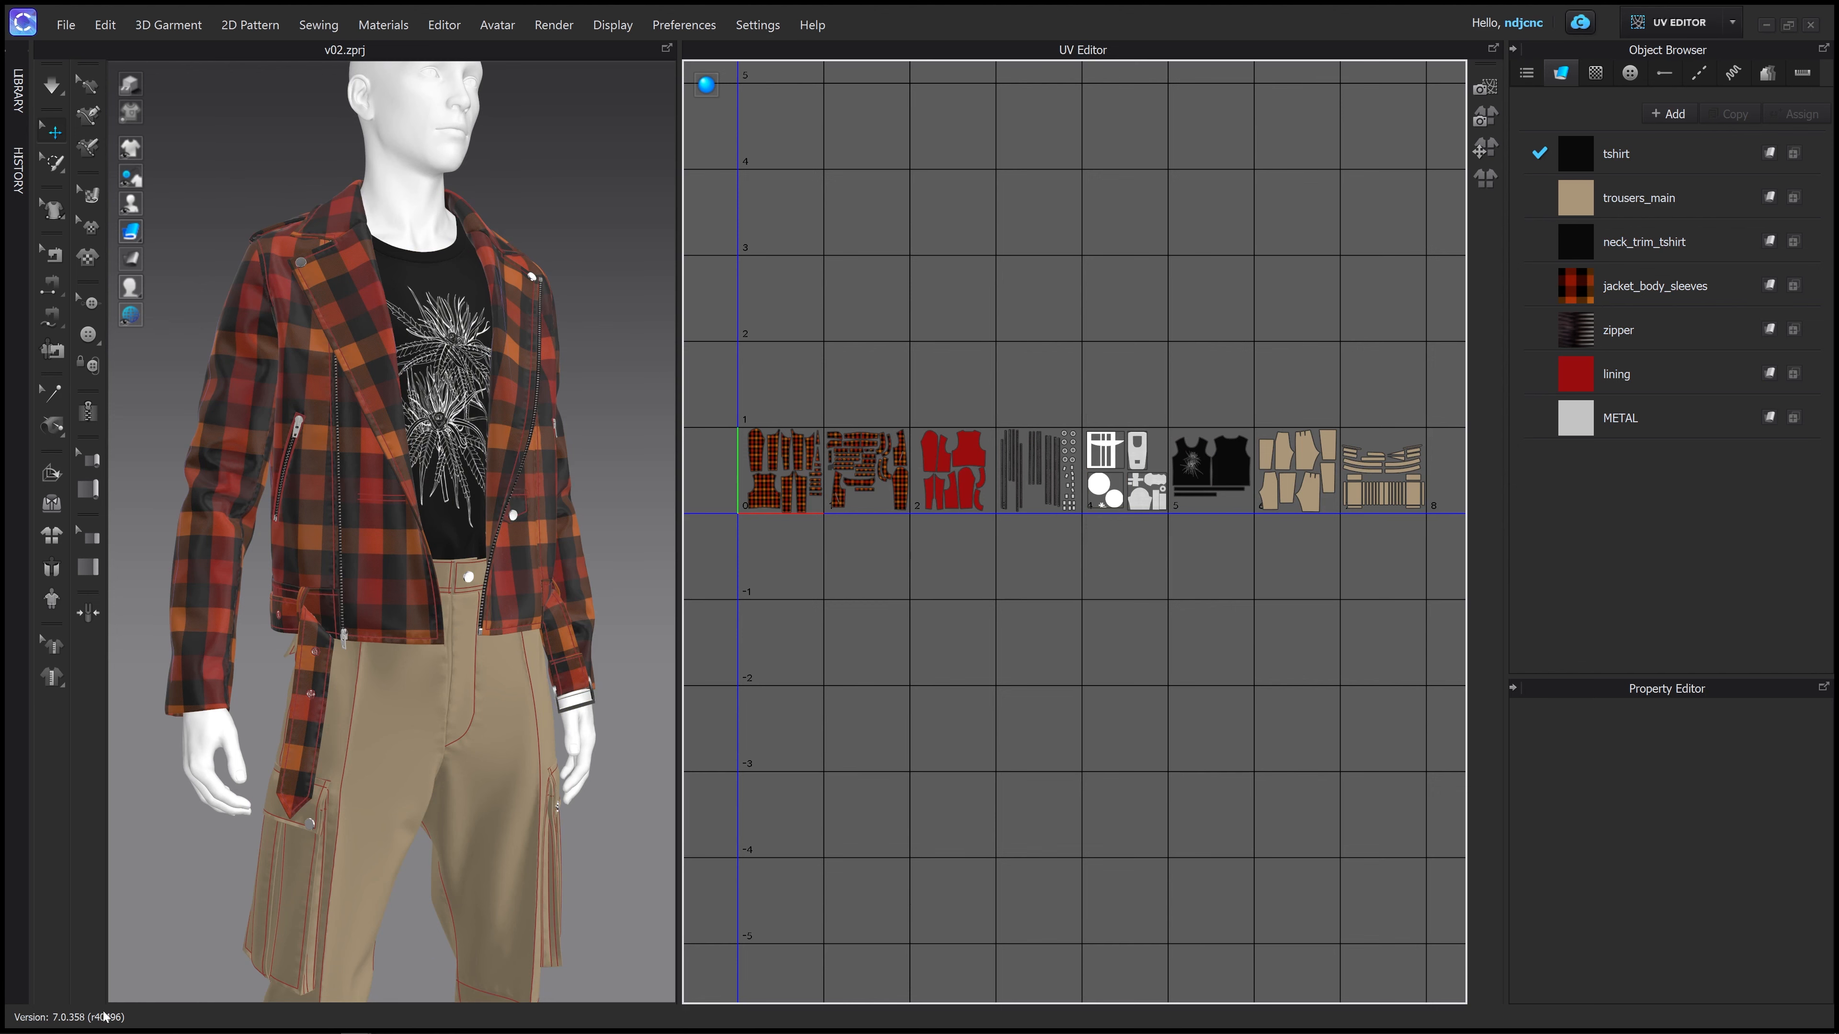
# In File Explorer, open the clo_exports folder inside jacket_substance's textures folder, copy its path, and minimize the window
pyautogui.click(137, 1022)
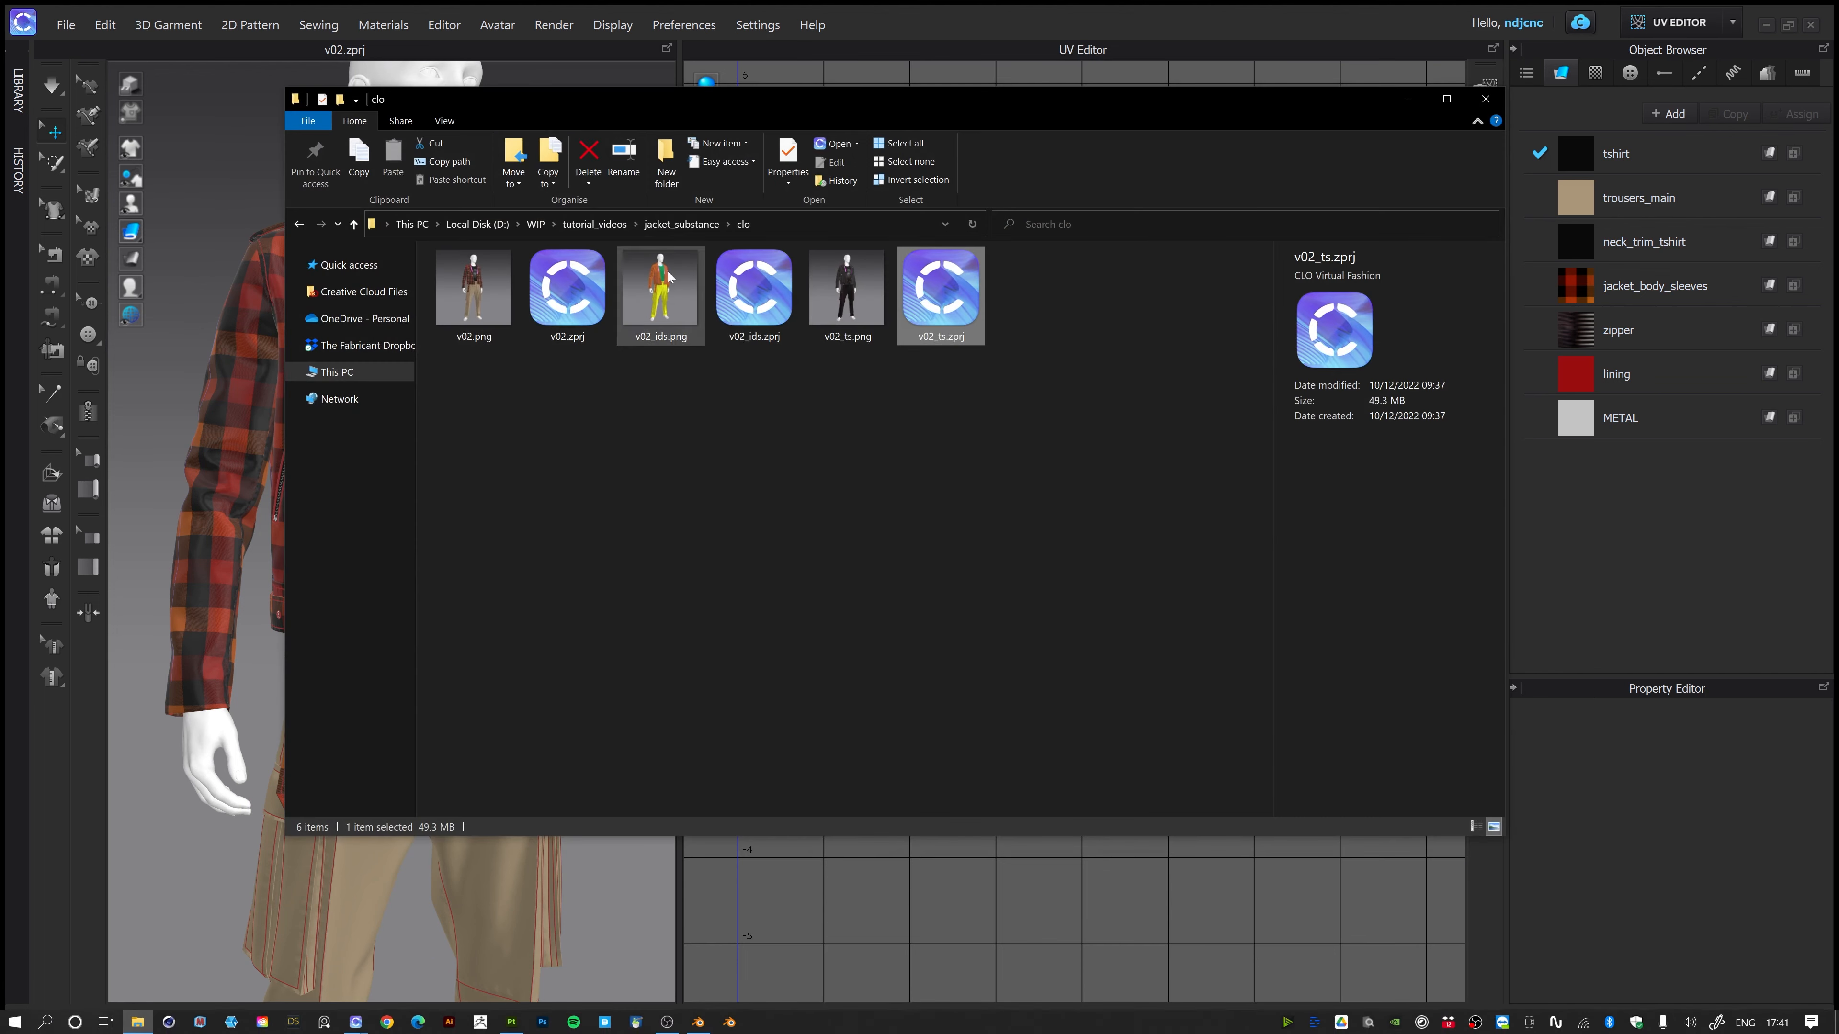
pyautogui.click(676, 223)
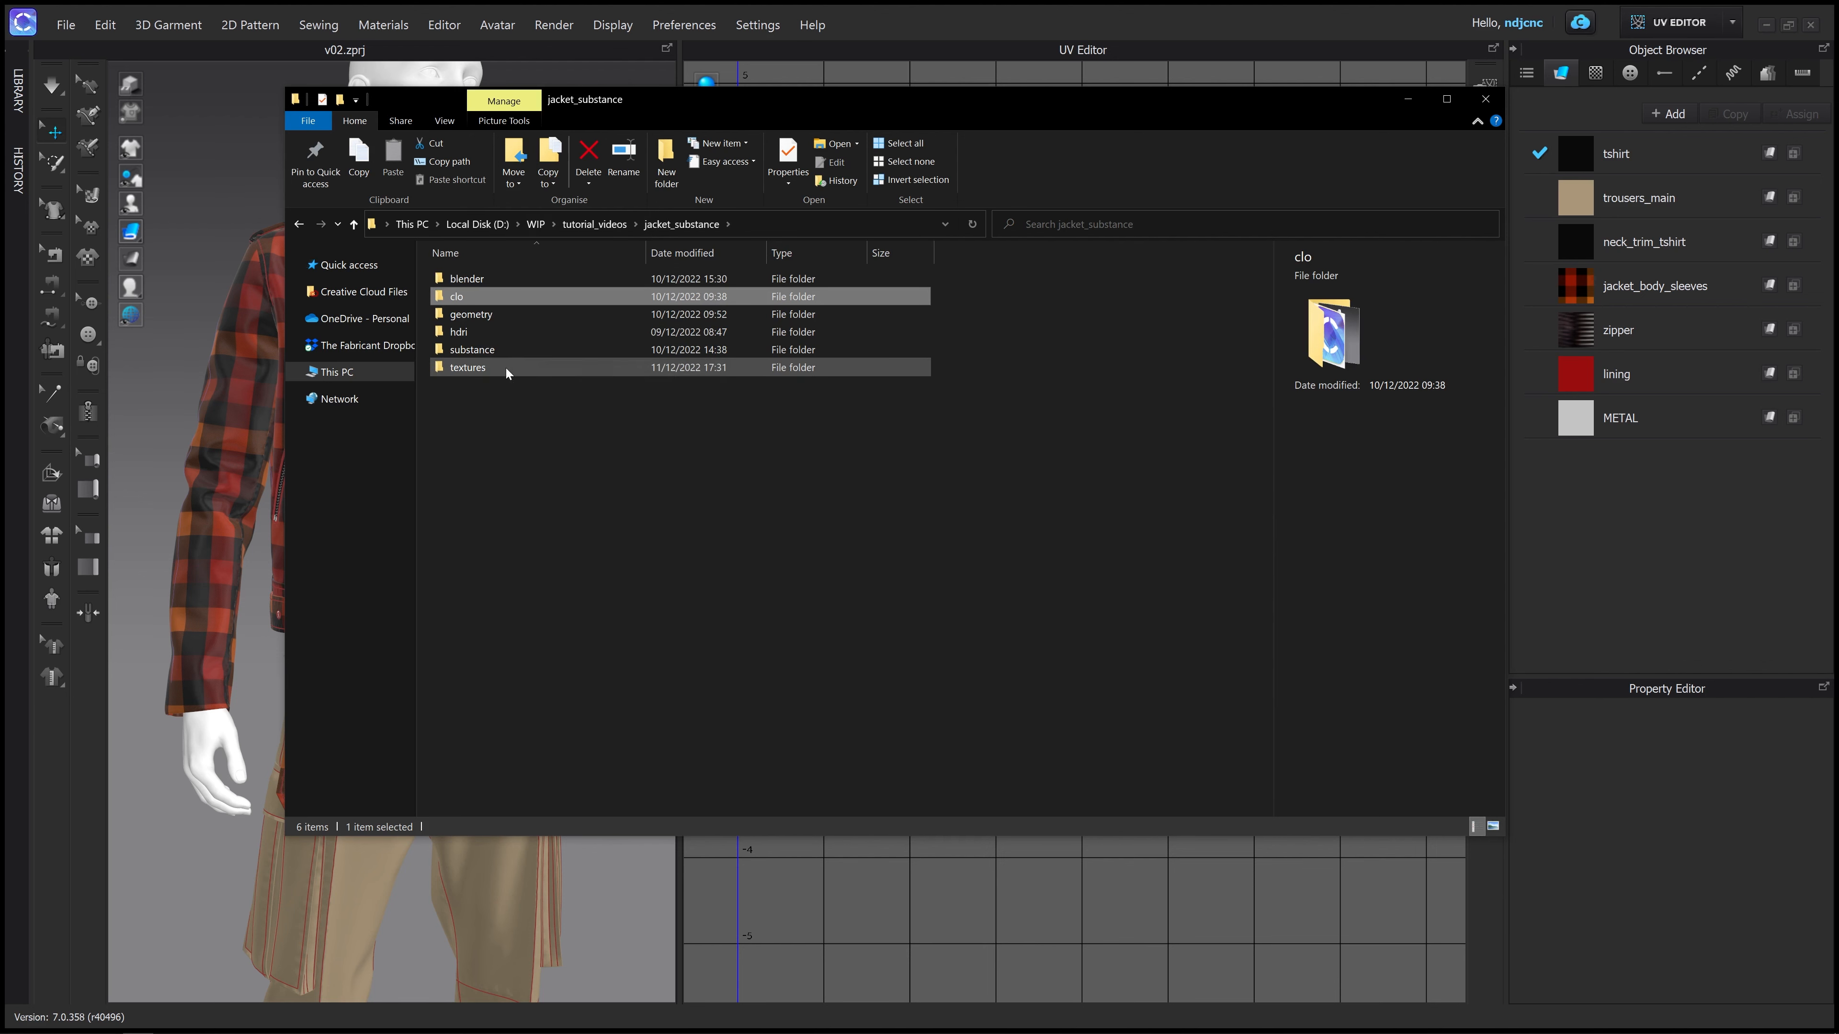
pyautogui.doubleClick(505, 367)
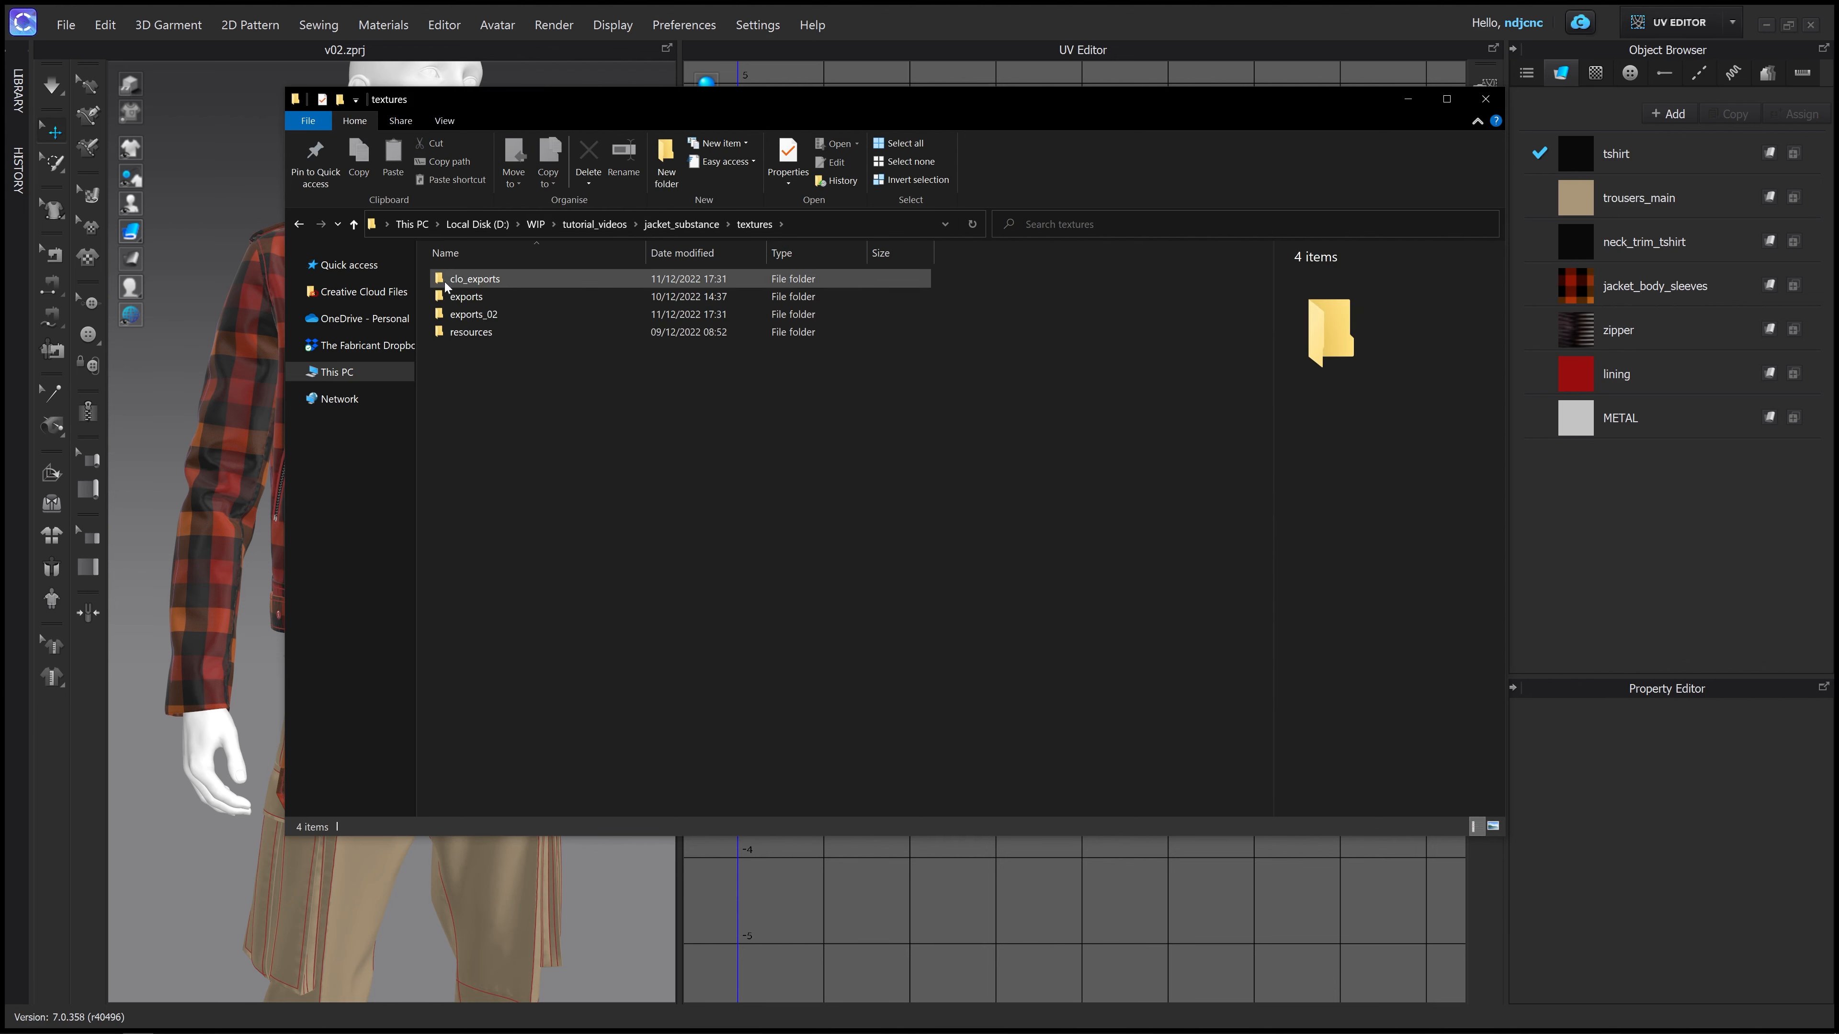
pyautogui.doubleClick(505, 280)
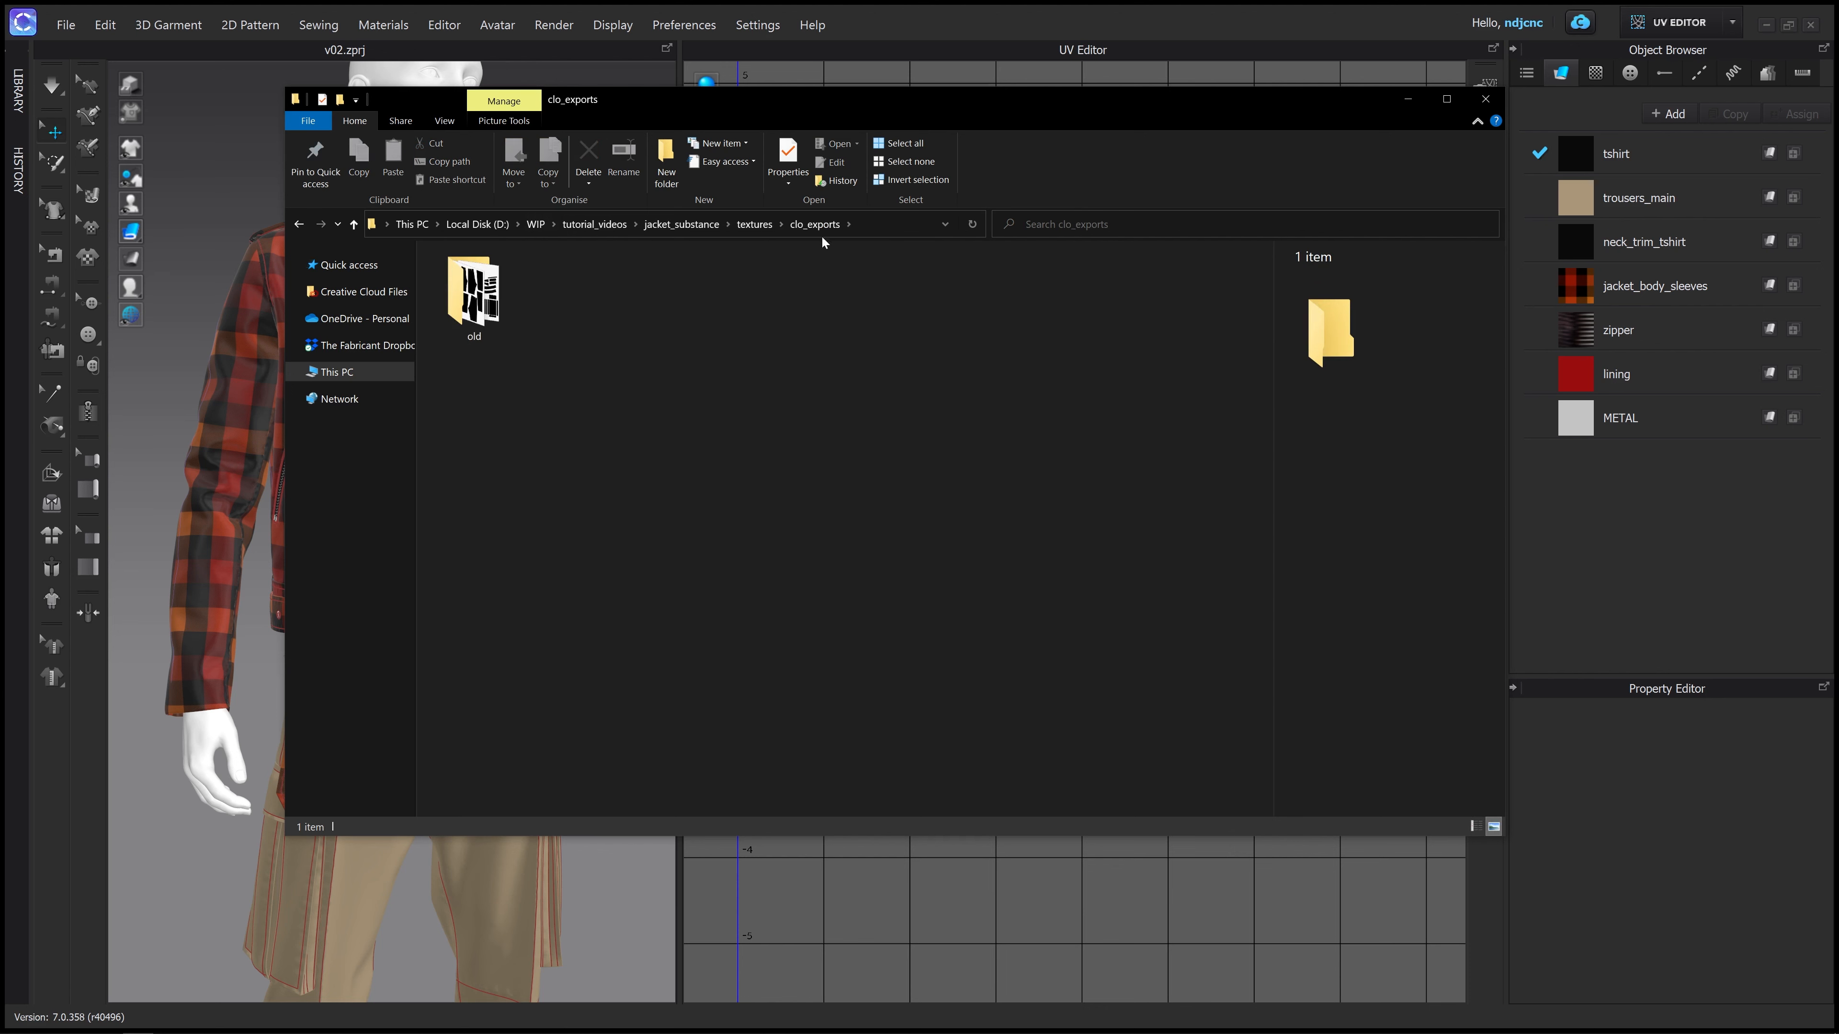
pyautogui.click(871, 226)
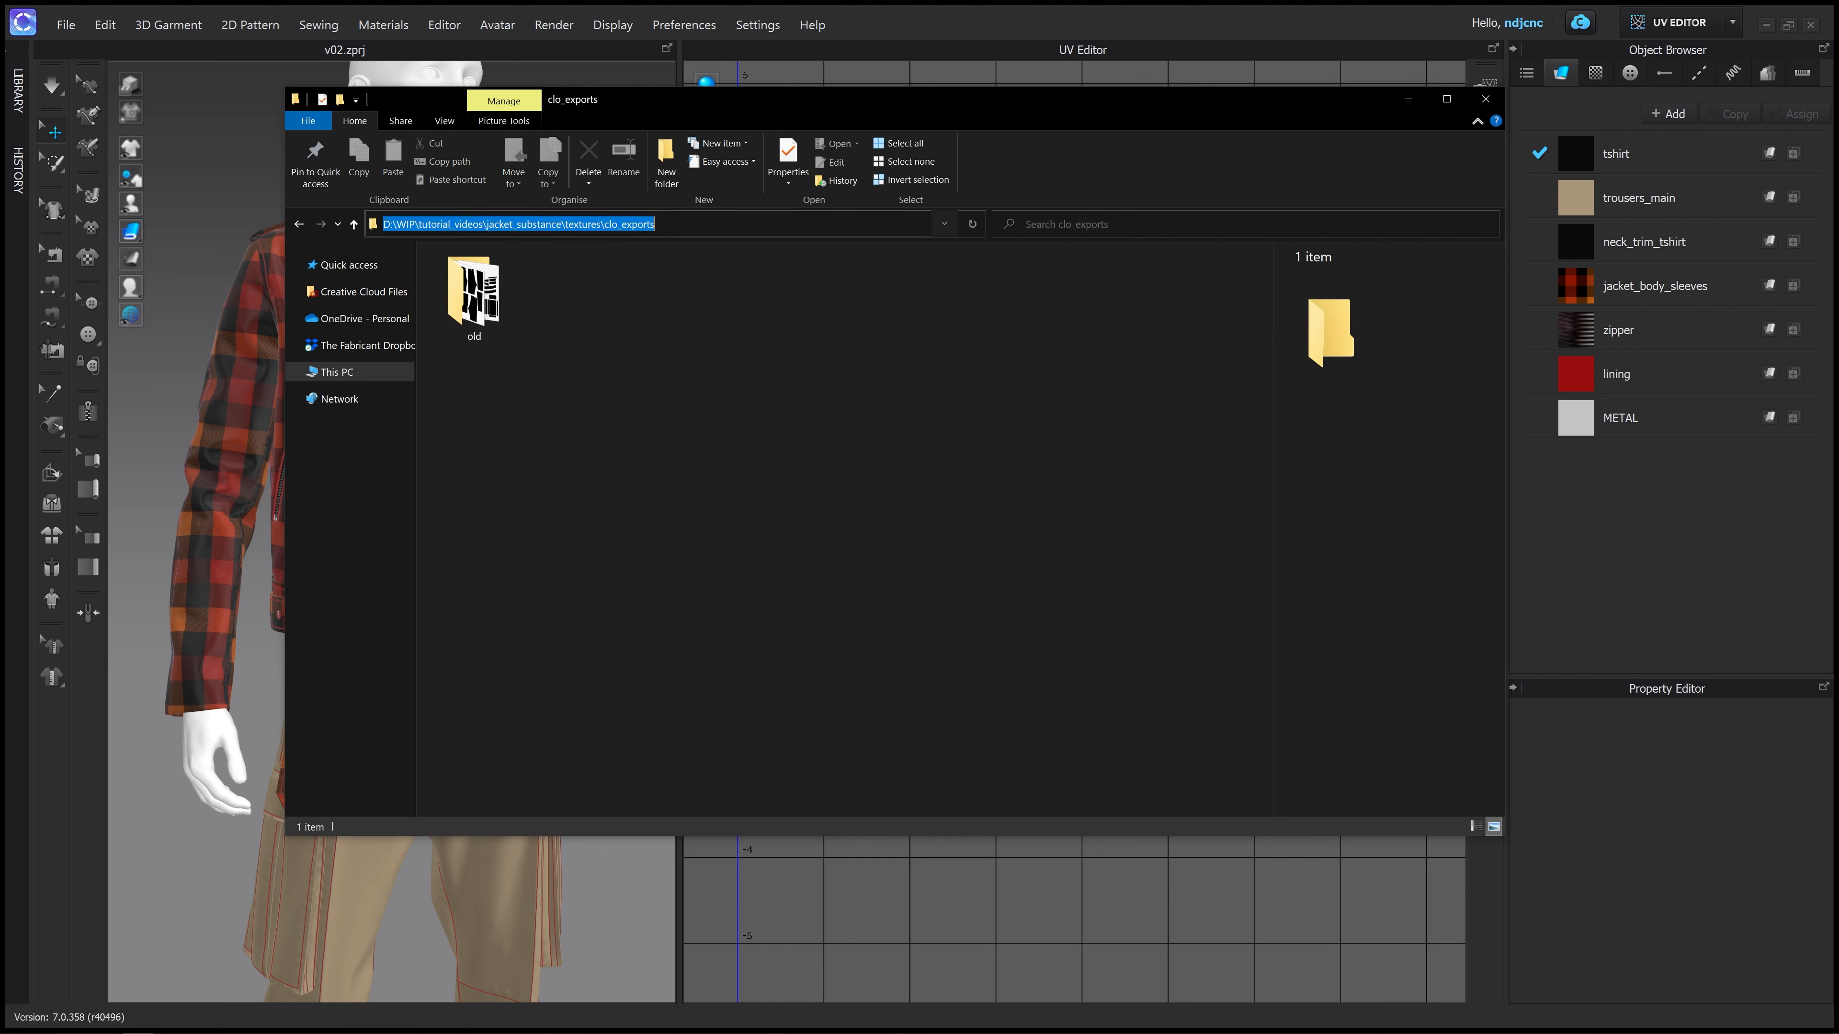
pyautogui.rightClick(660, 226)
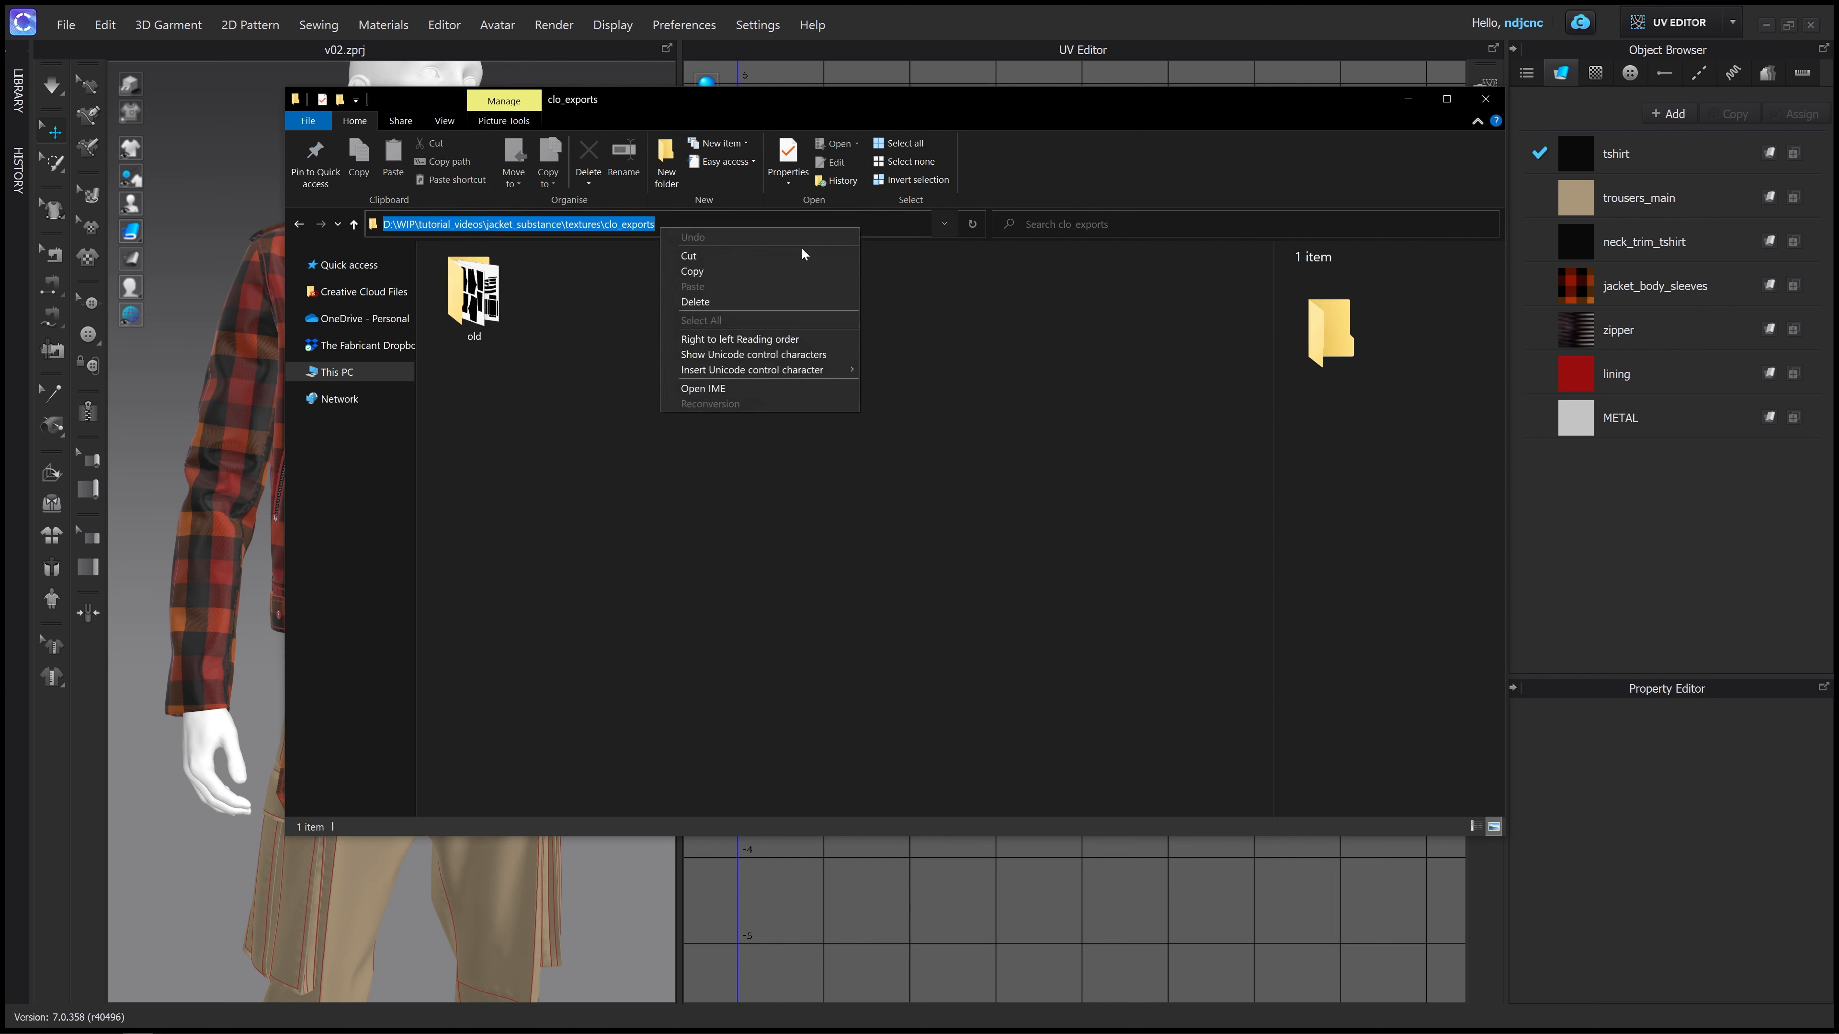
pyautogui.click(763, 273)
pyautogui.click(1408, 99)
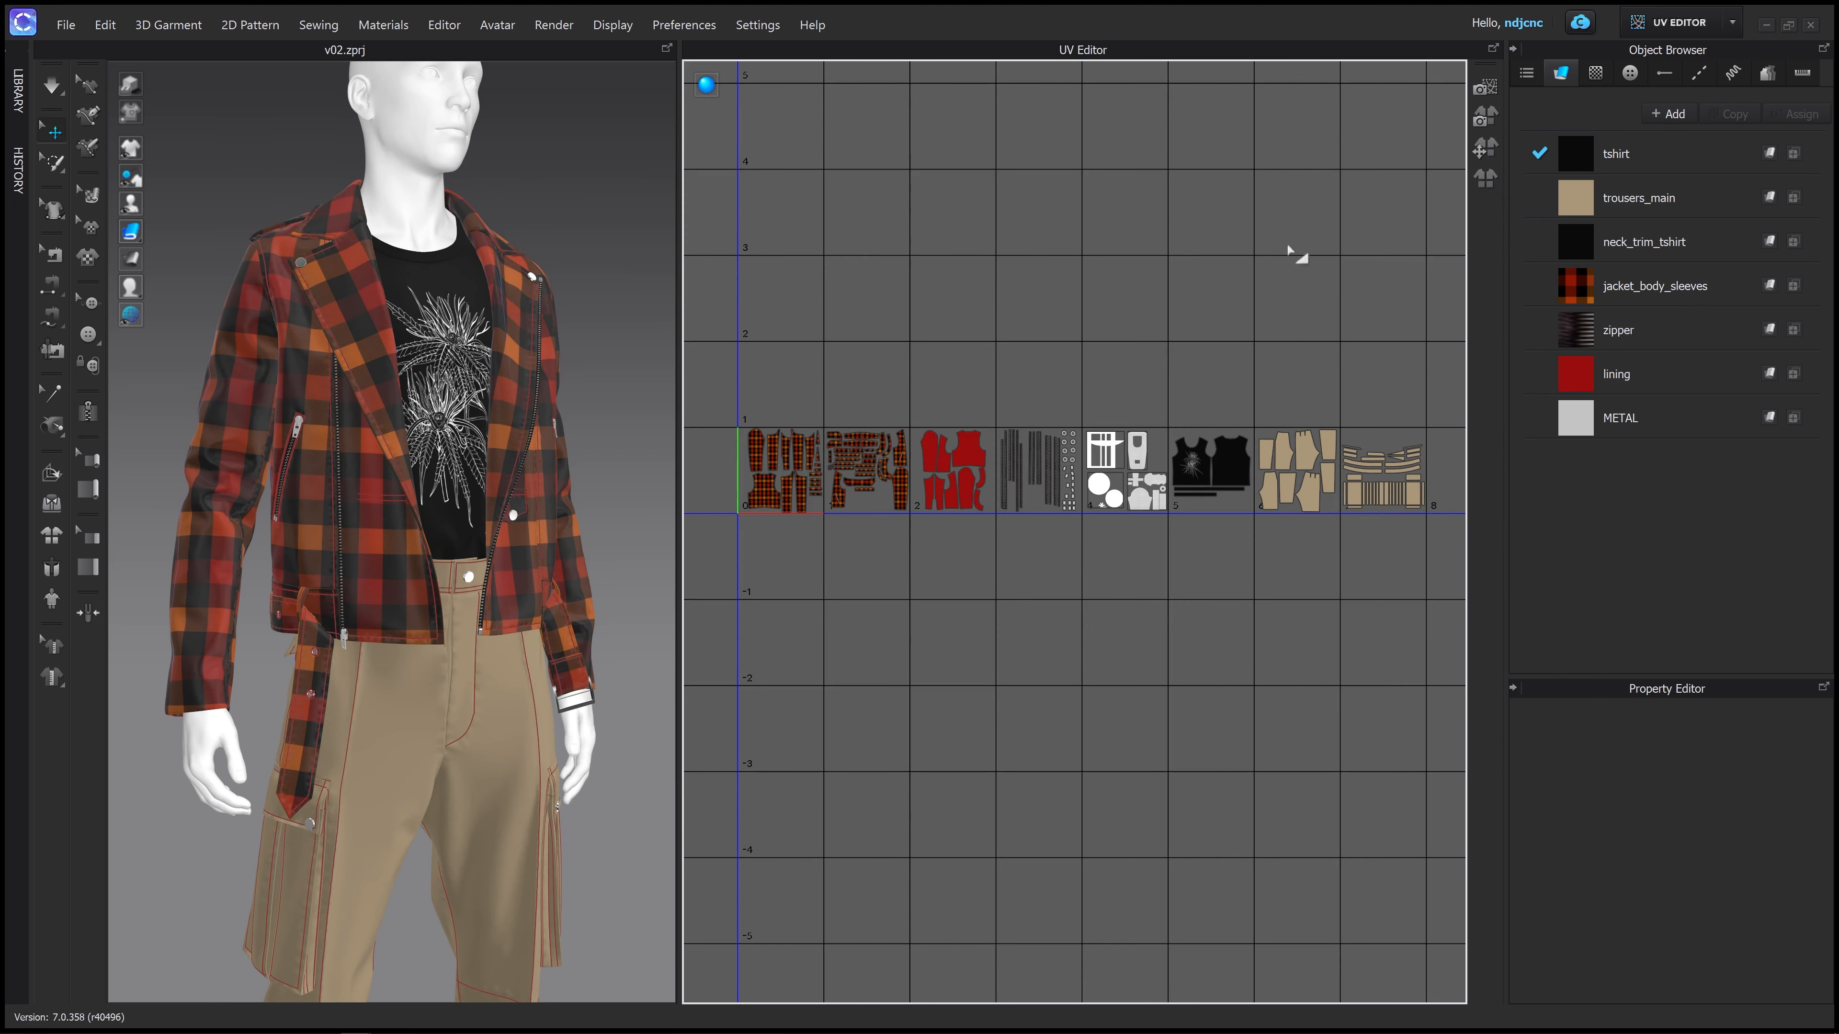
# Start baking textures from the UV Editor and set the saving path to base_material.png in the clo_exports folder
pyautogui.moveTo(588, 293)
pyautogui.mouseDown(button='right')
pyautogui.moveTo(595, 266)
pyautogui.moveTo(613, 272)
pyautogui.mouseUp(button='right')
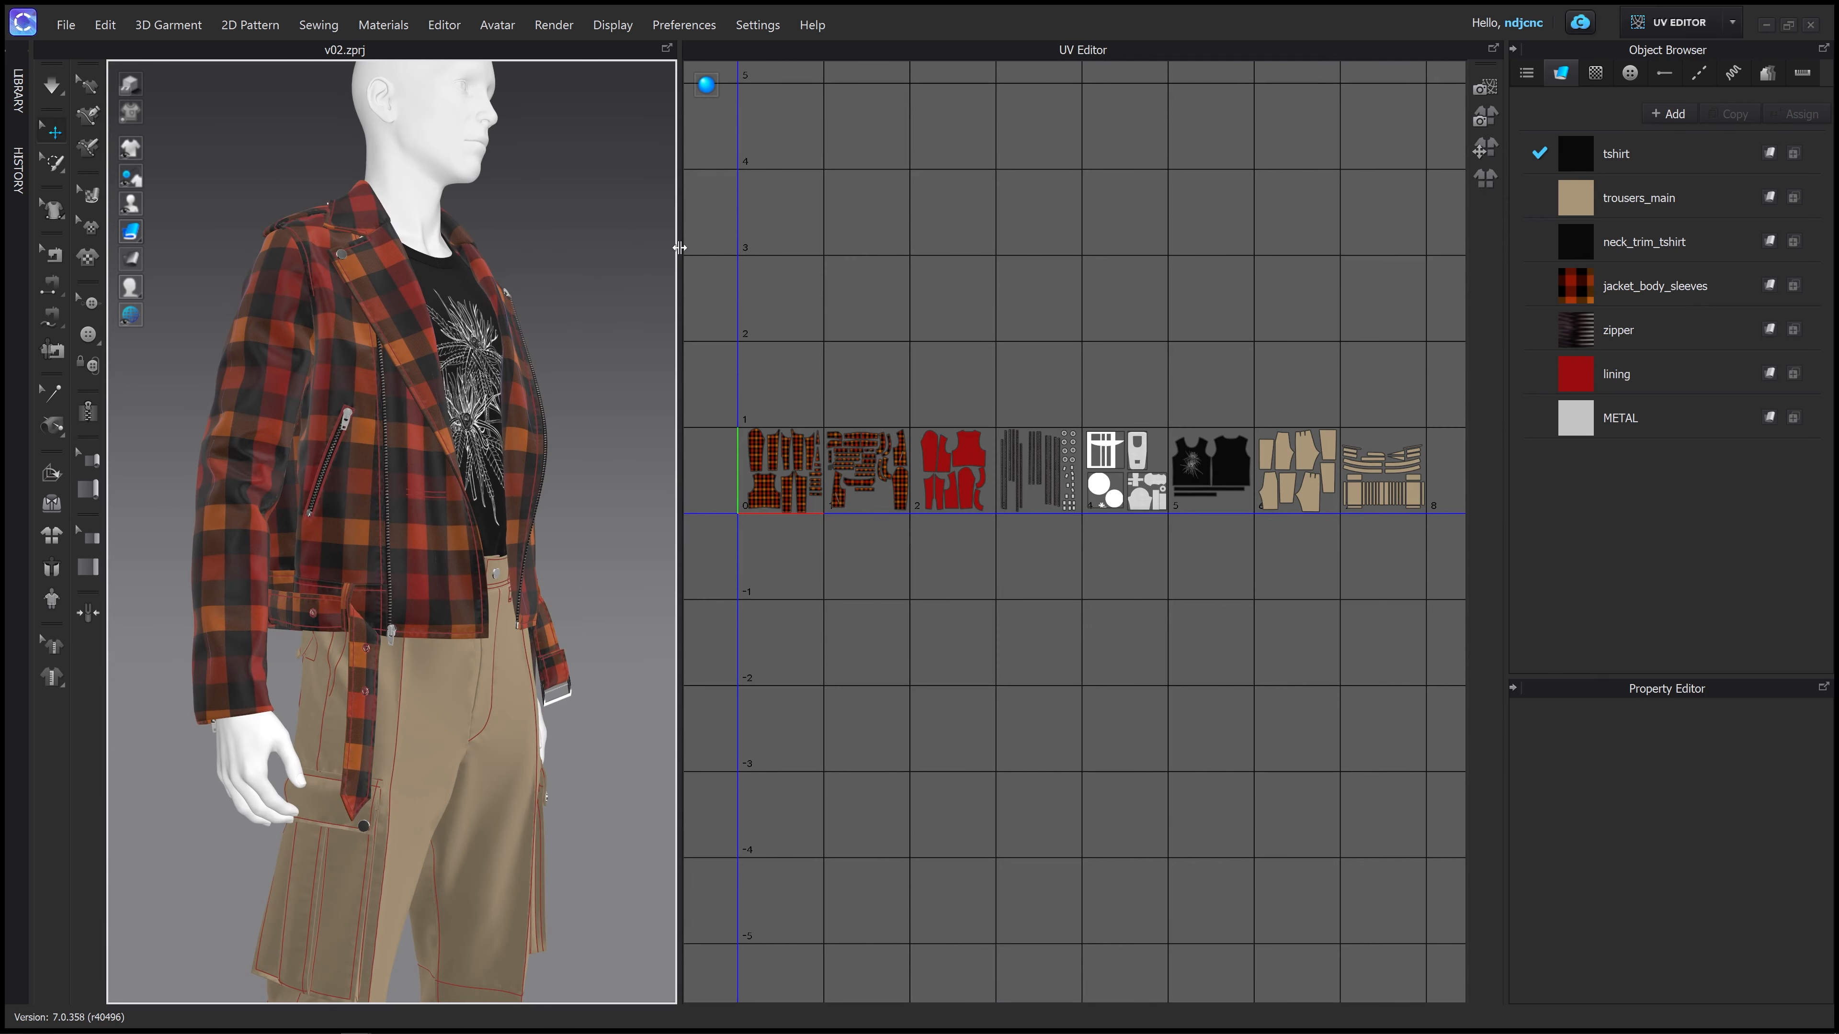
pyautogui.moveTo(551, 246); pyautogui.dragTo(534, 249, button='right')
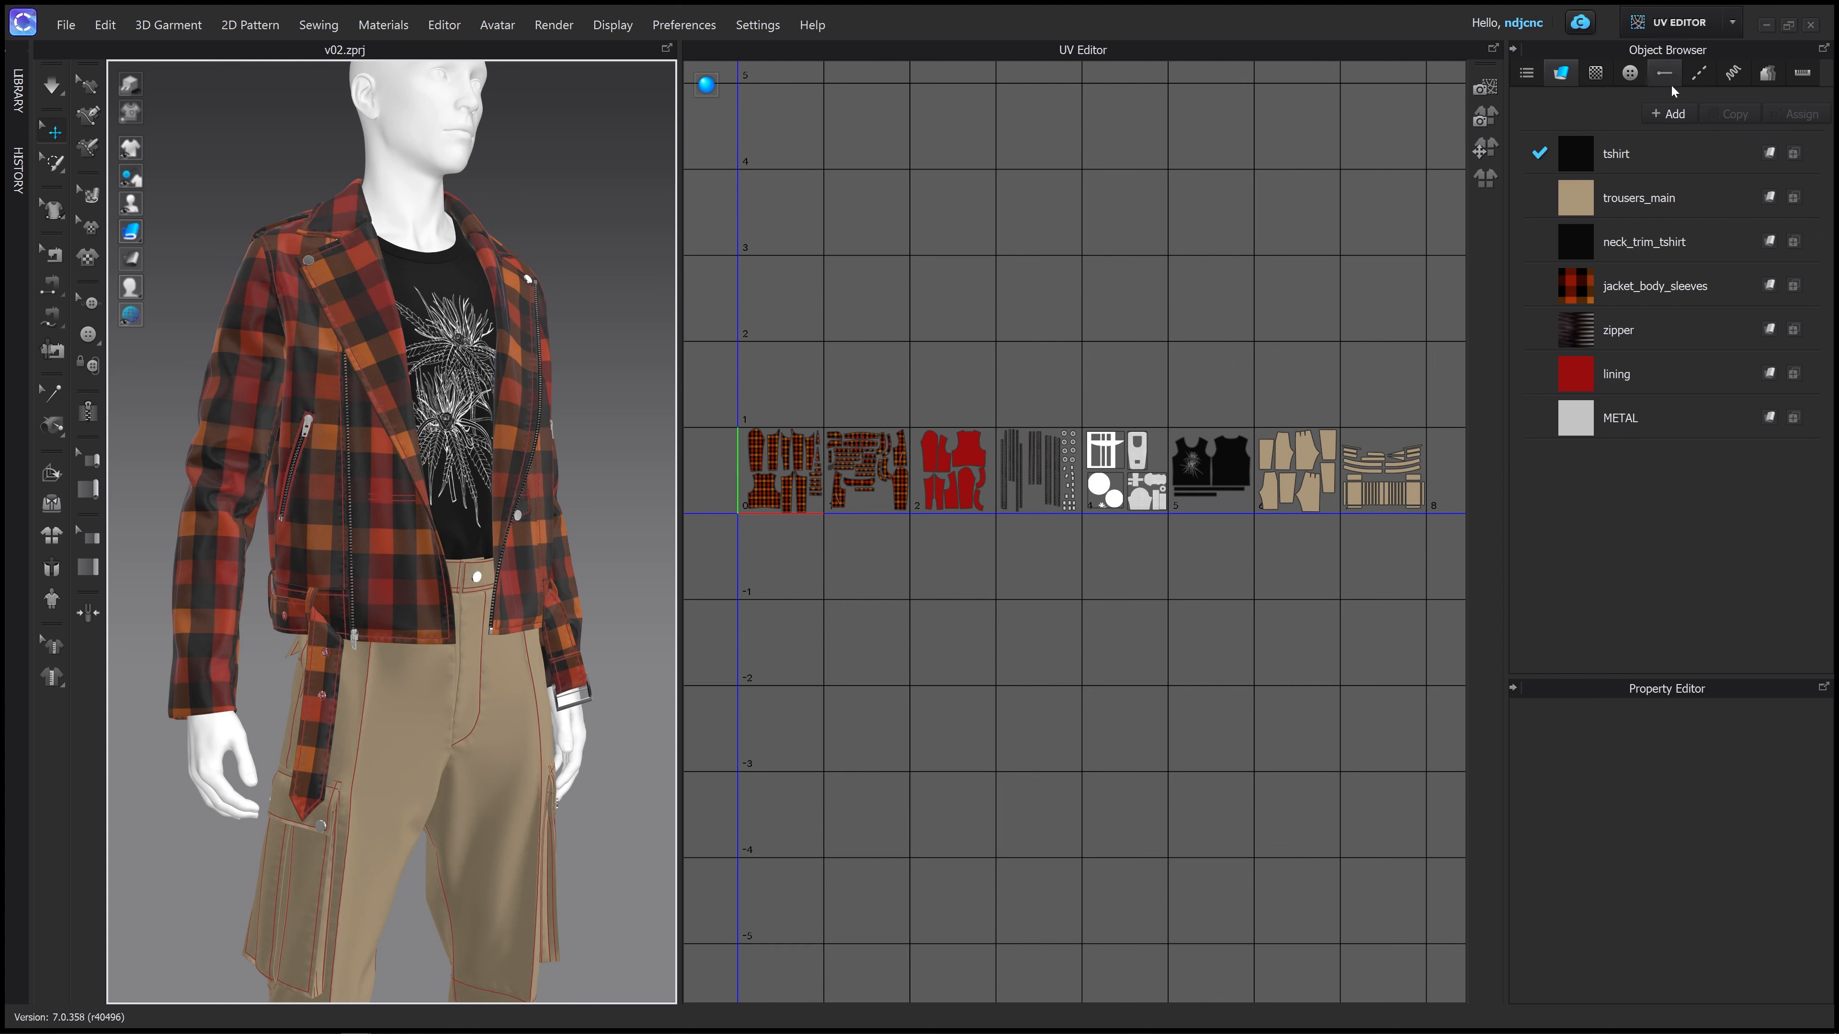
pyautogui.click(1484, 115)
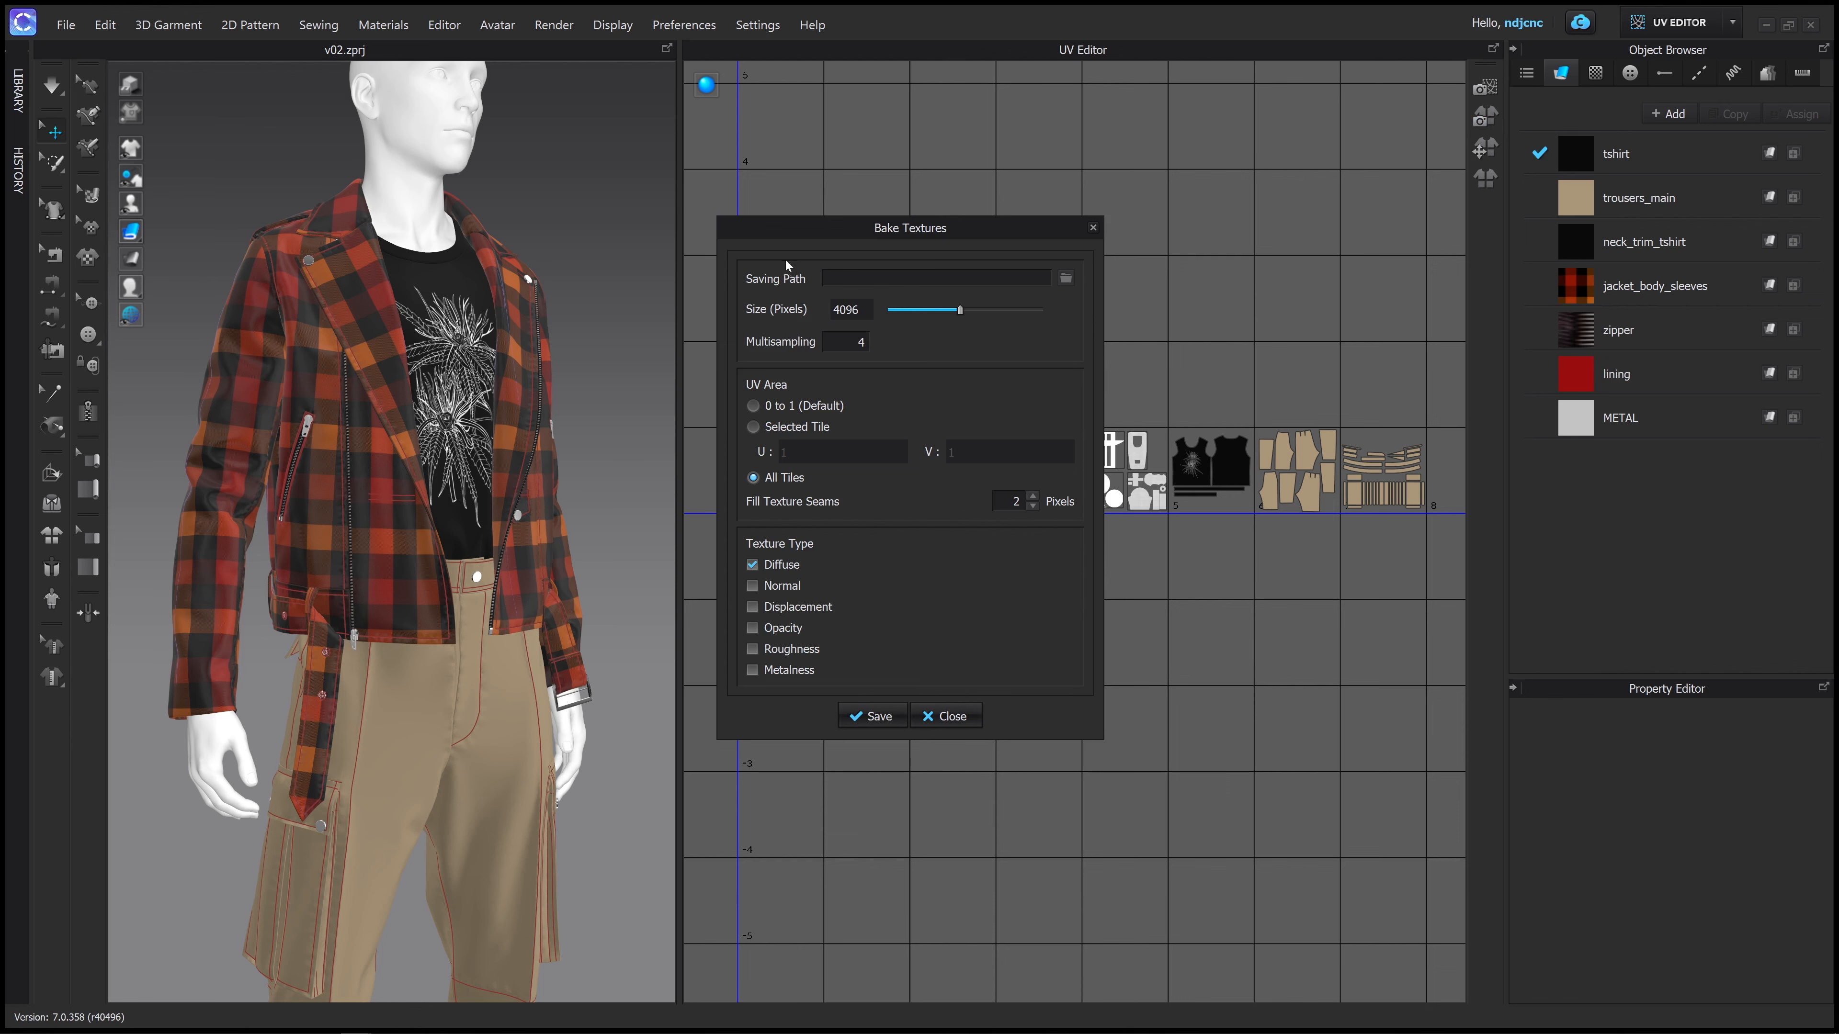
pyautogui.click(1066, 278)
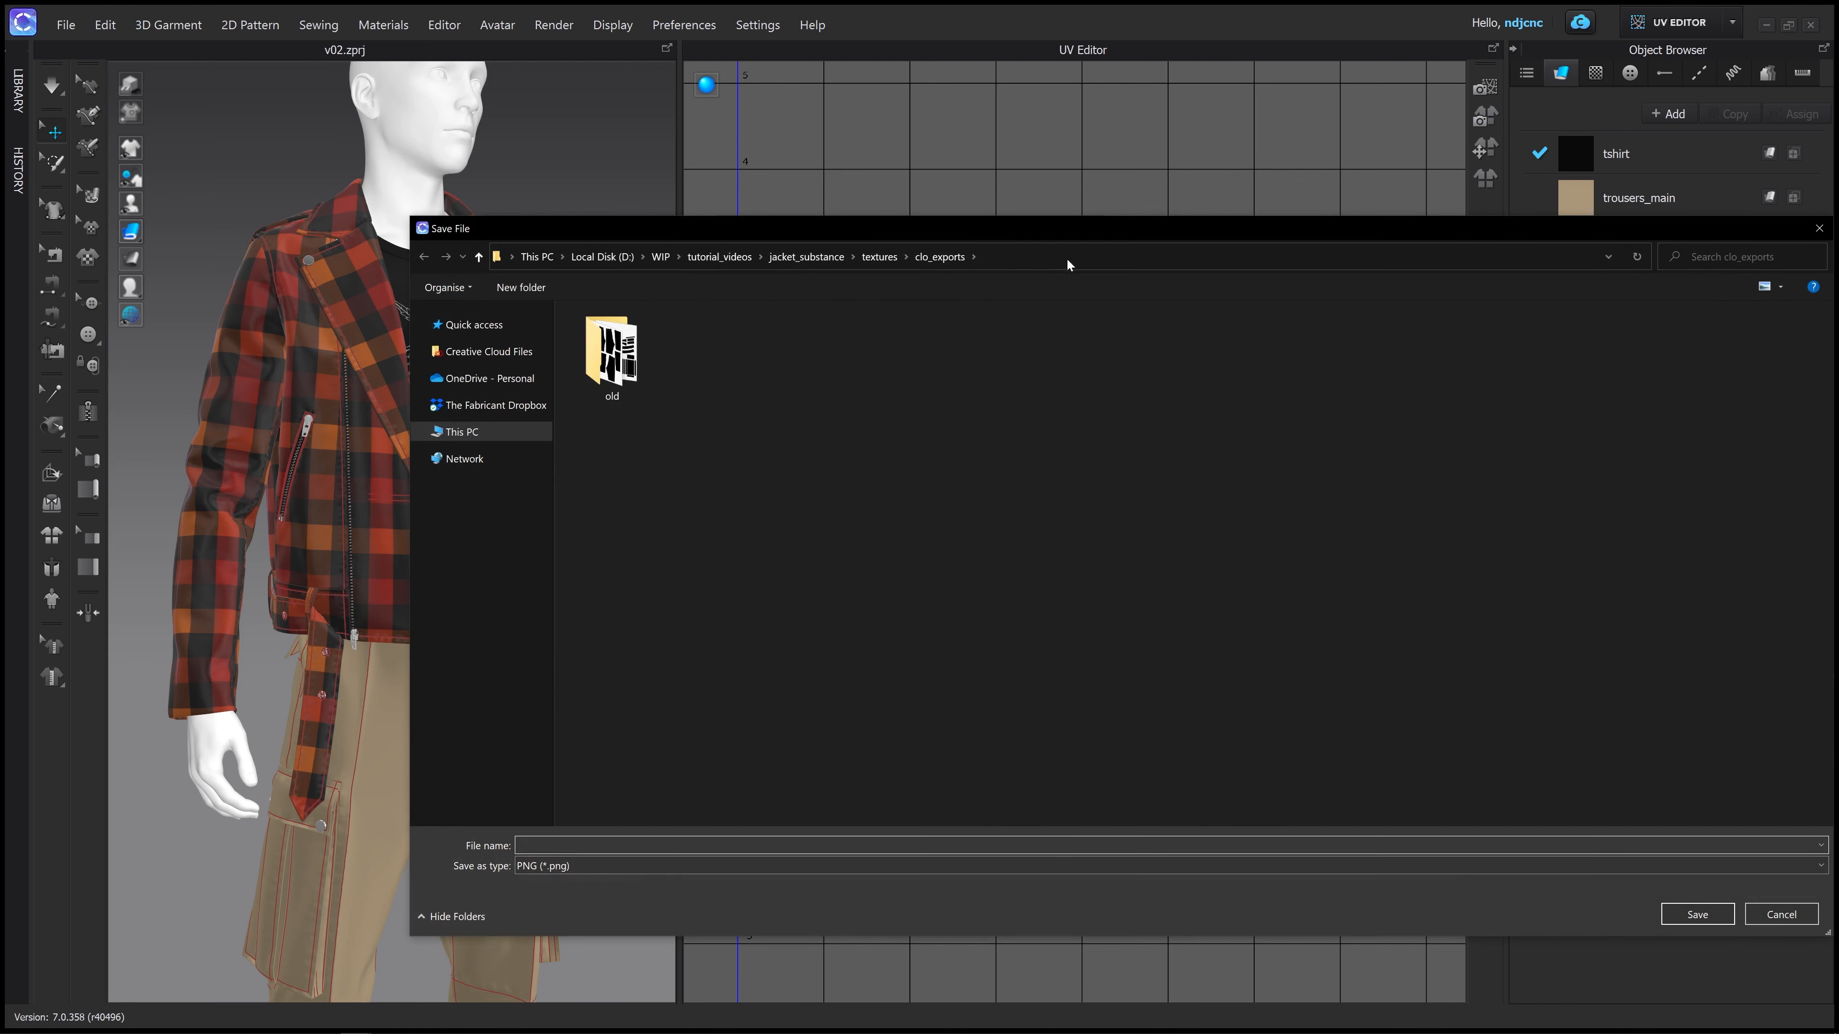
pyautogui.click(1053, 257)
pyautogui.moveTo(1000, 229); pyautogui.dragTo(935, 167)
pyautogui.click(616, 719)
pyautogui.click(454, 784)
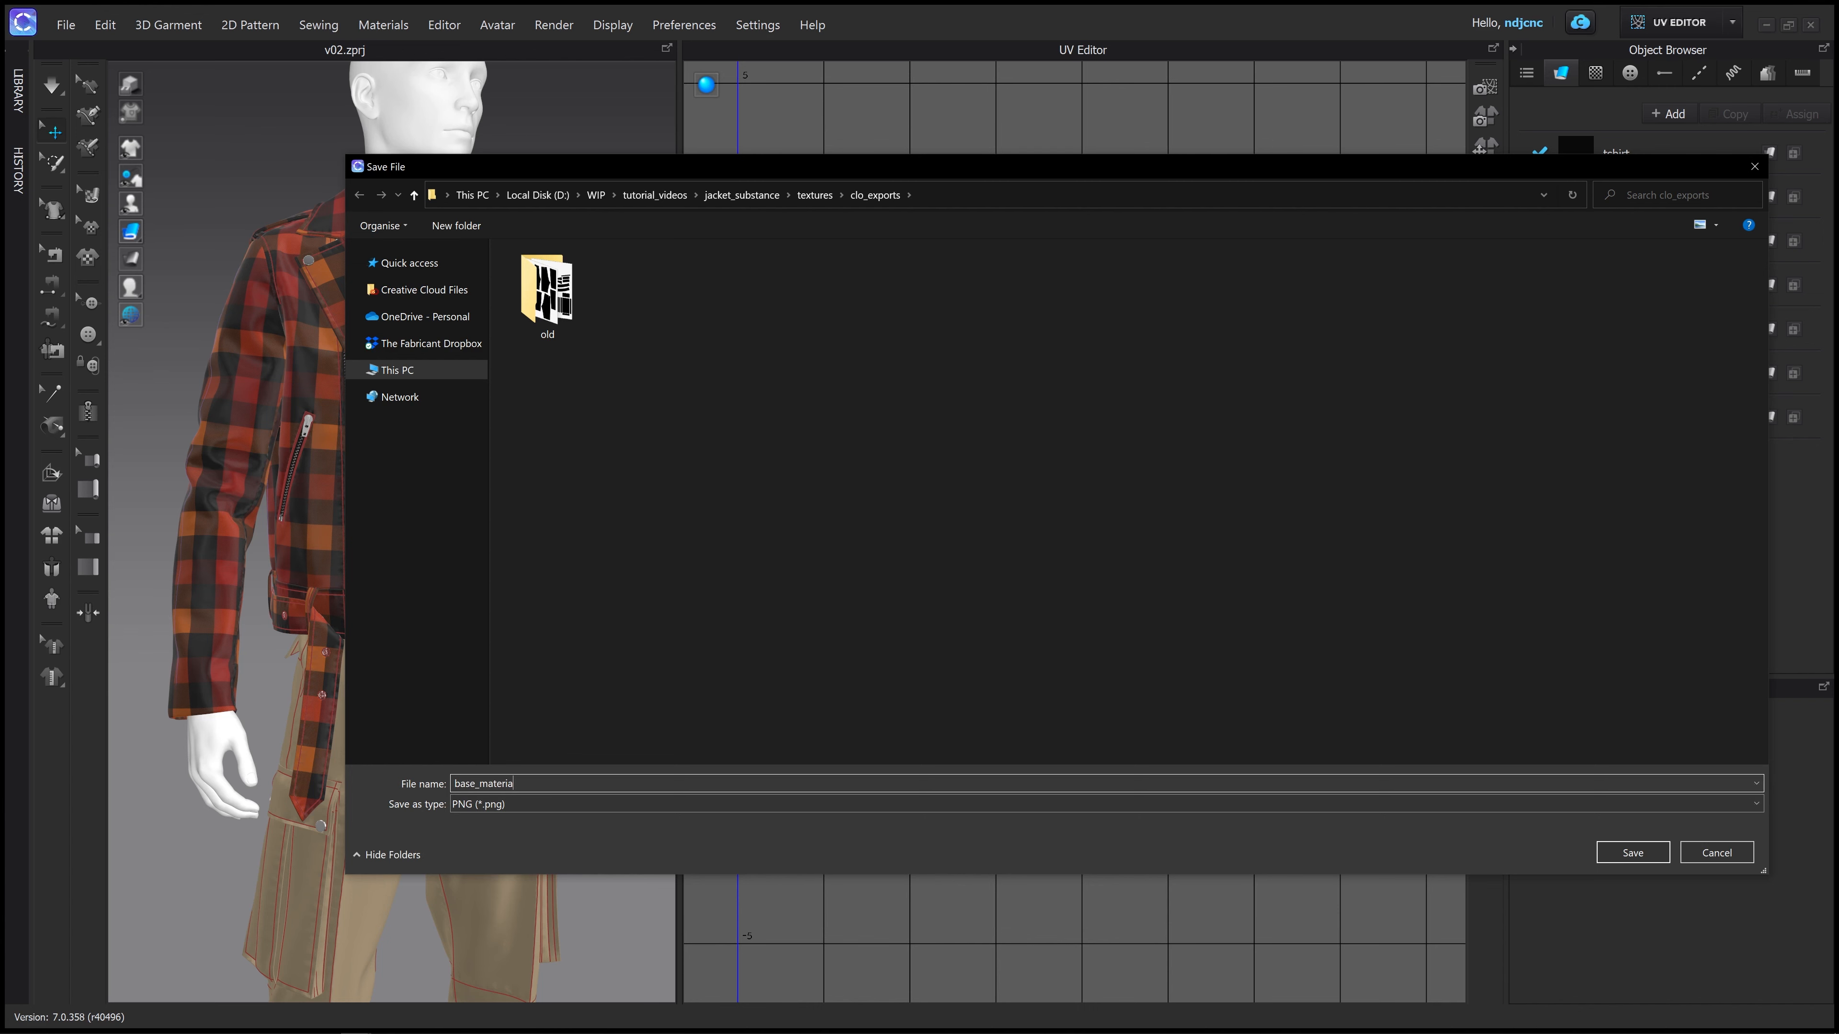
pyautogui.click(1632, 852)
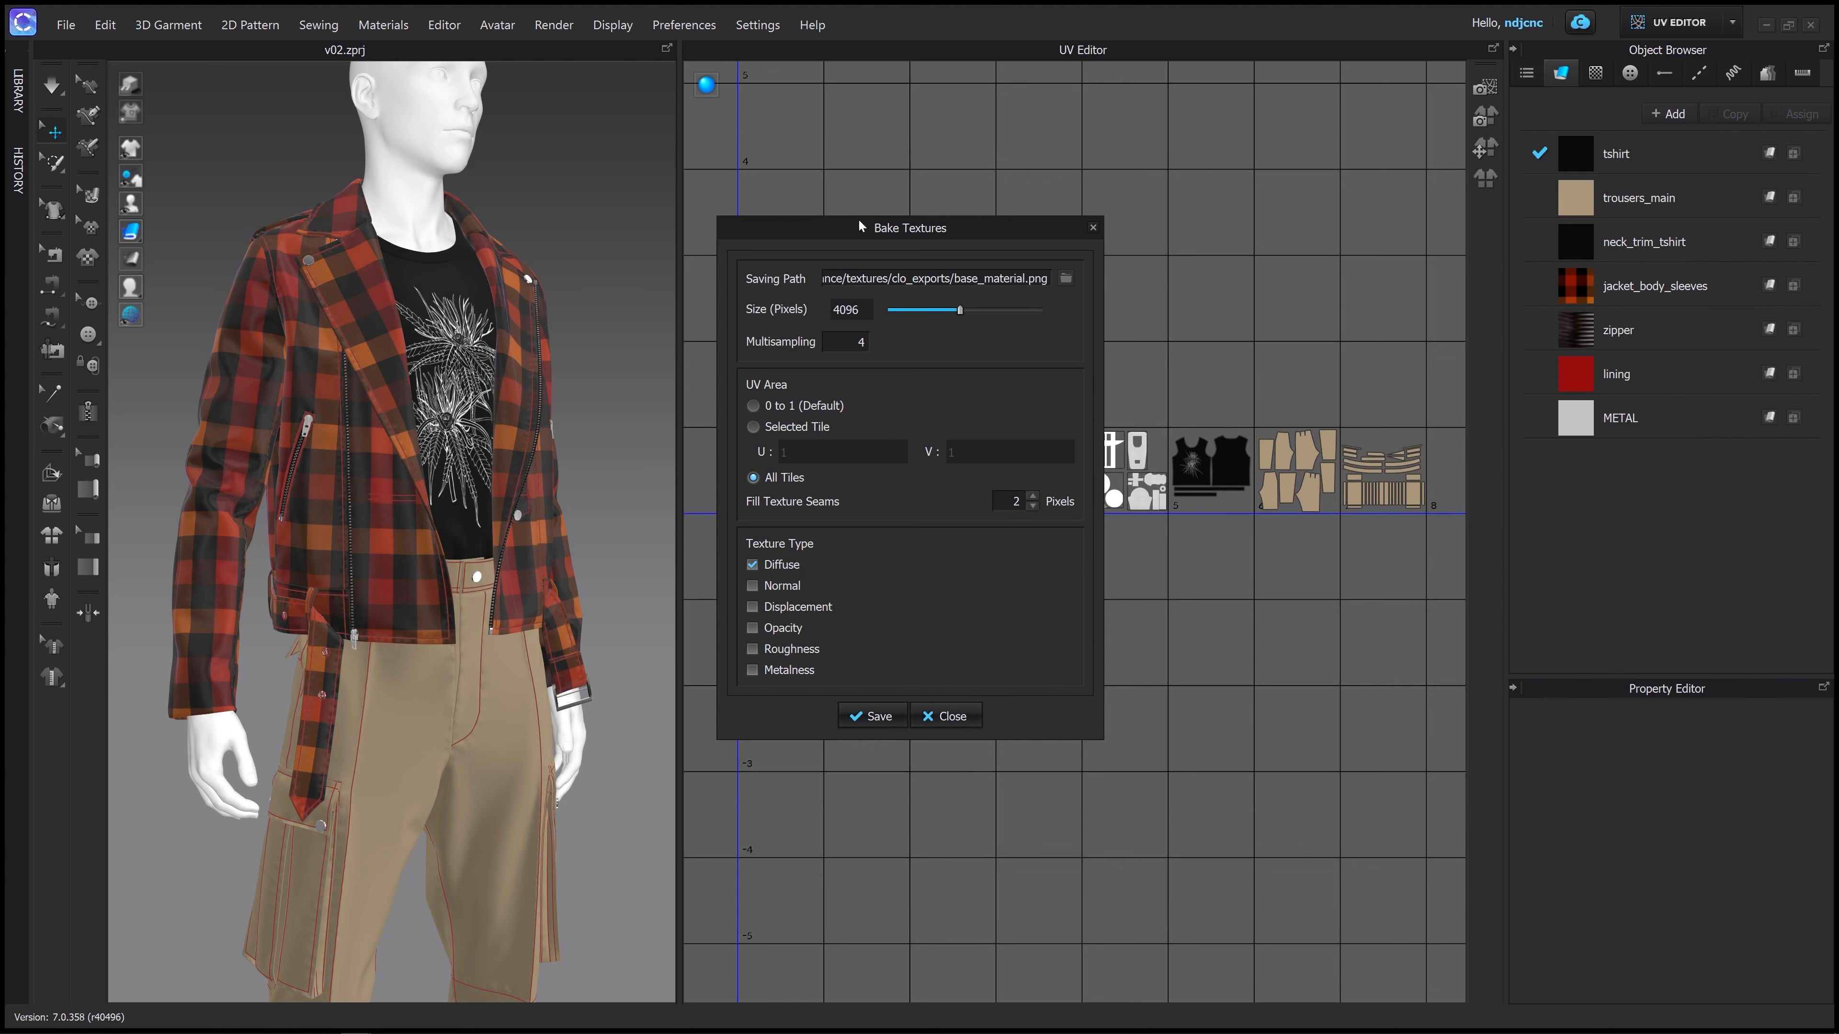
# Add the Normal texture type alongside Diffuse and bake all tiles at 4096 pixels
pyautogui.moveTo(860, 222); pyautogui.dragTo(691, 186)
pyautogui.click(586, 551)
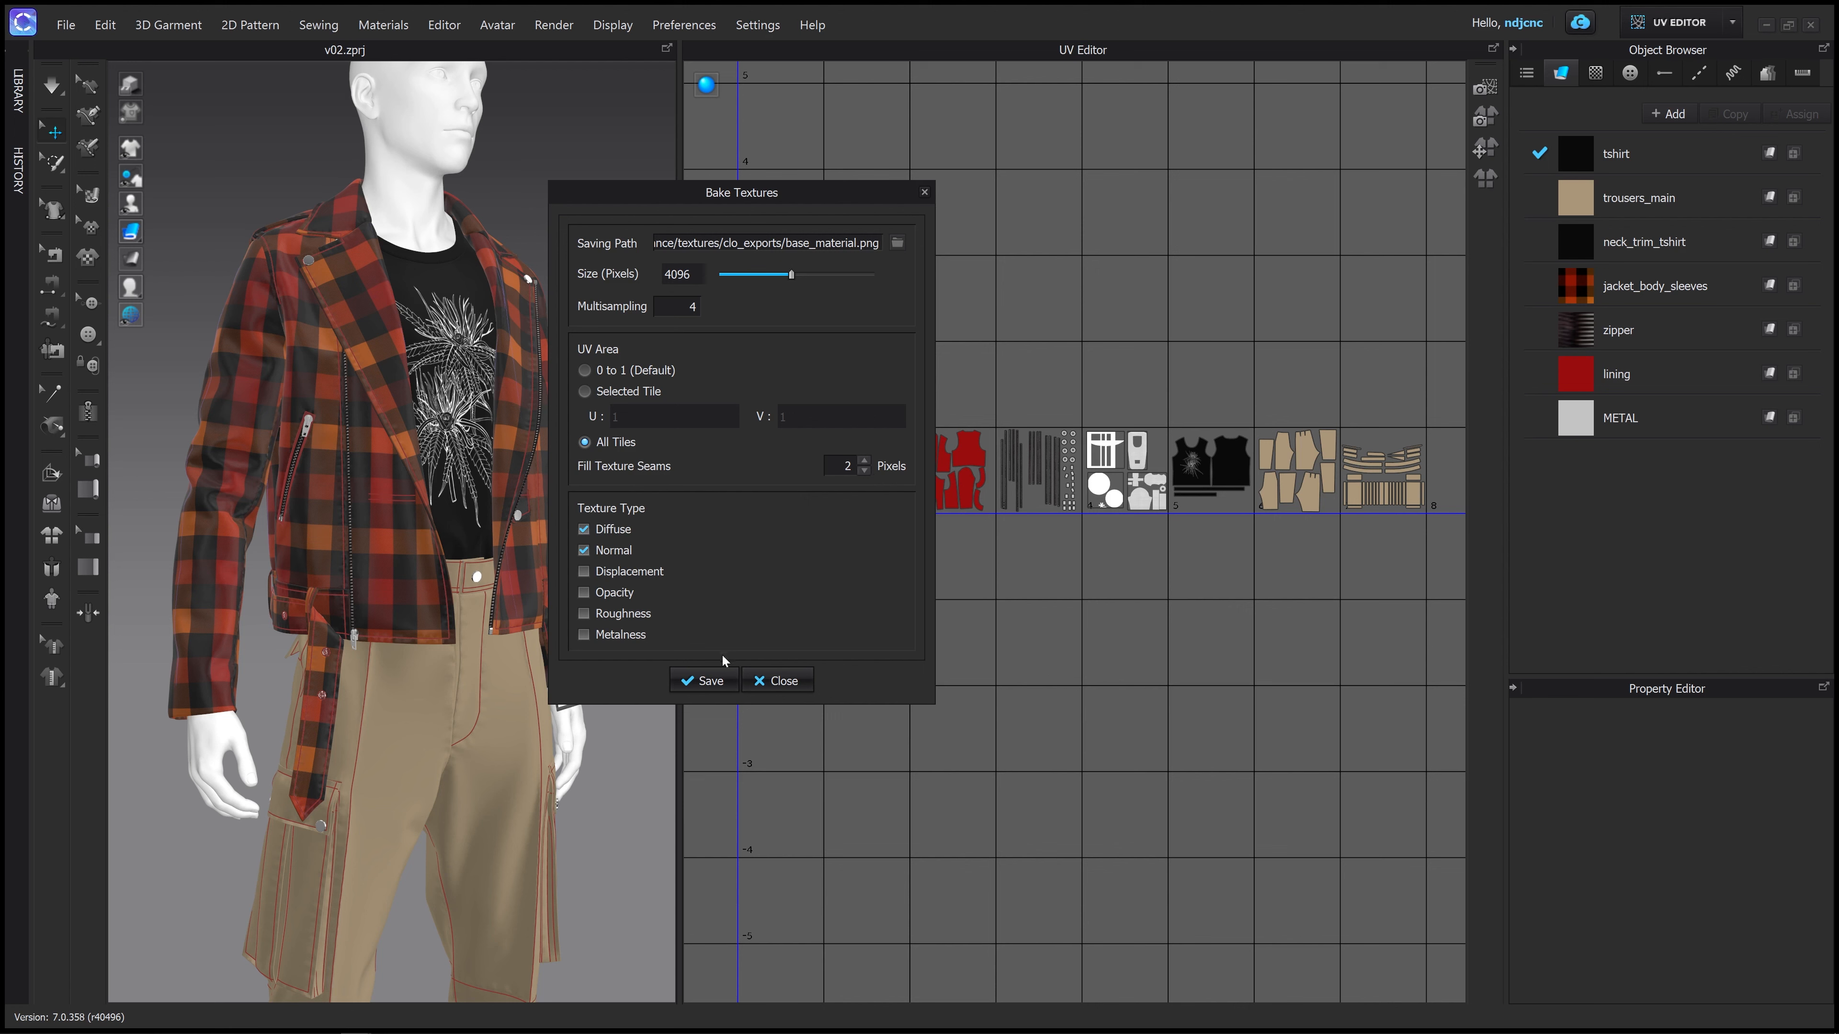
pyautogui.click(708, 680)
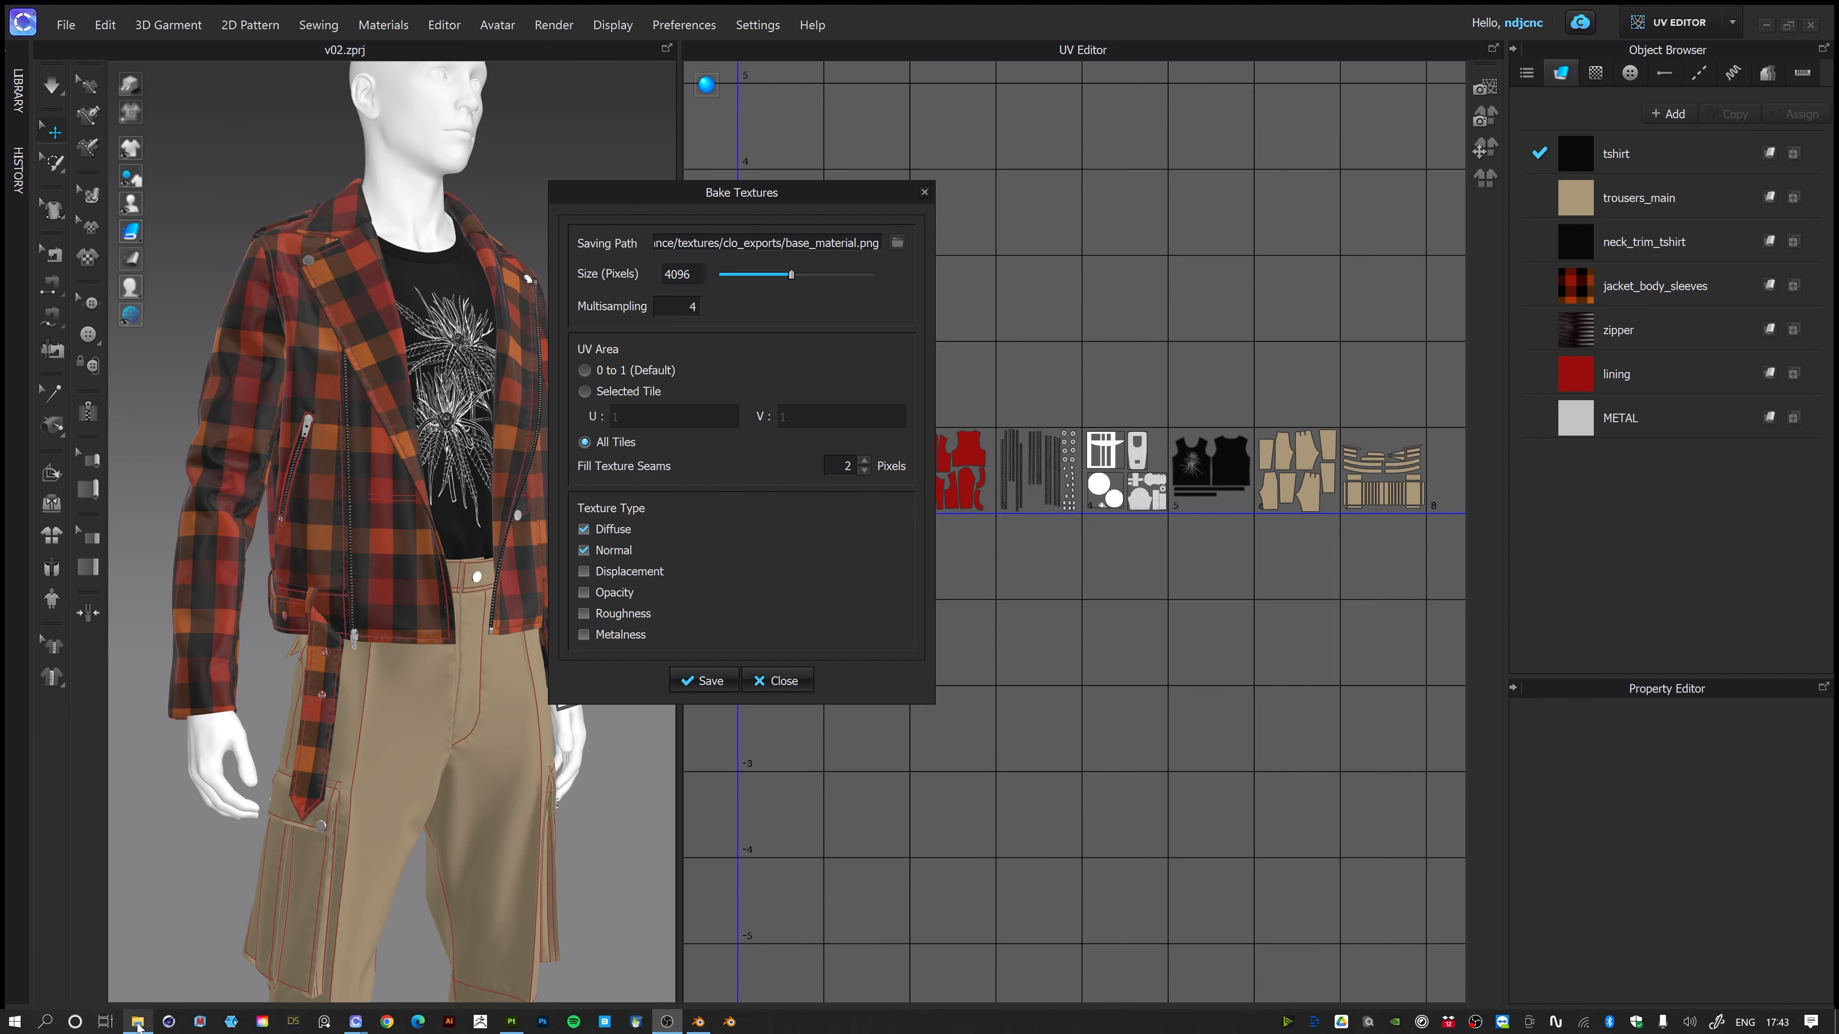
# Switch to File Explorer and check the baked diffuse and normal images in clo_exports, selecting each set in turn
pyautogui.click(137, 1027)
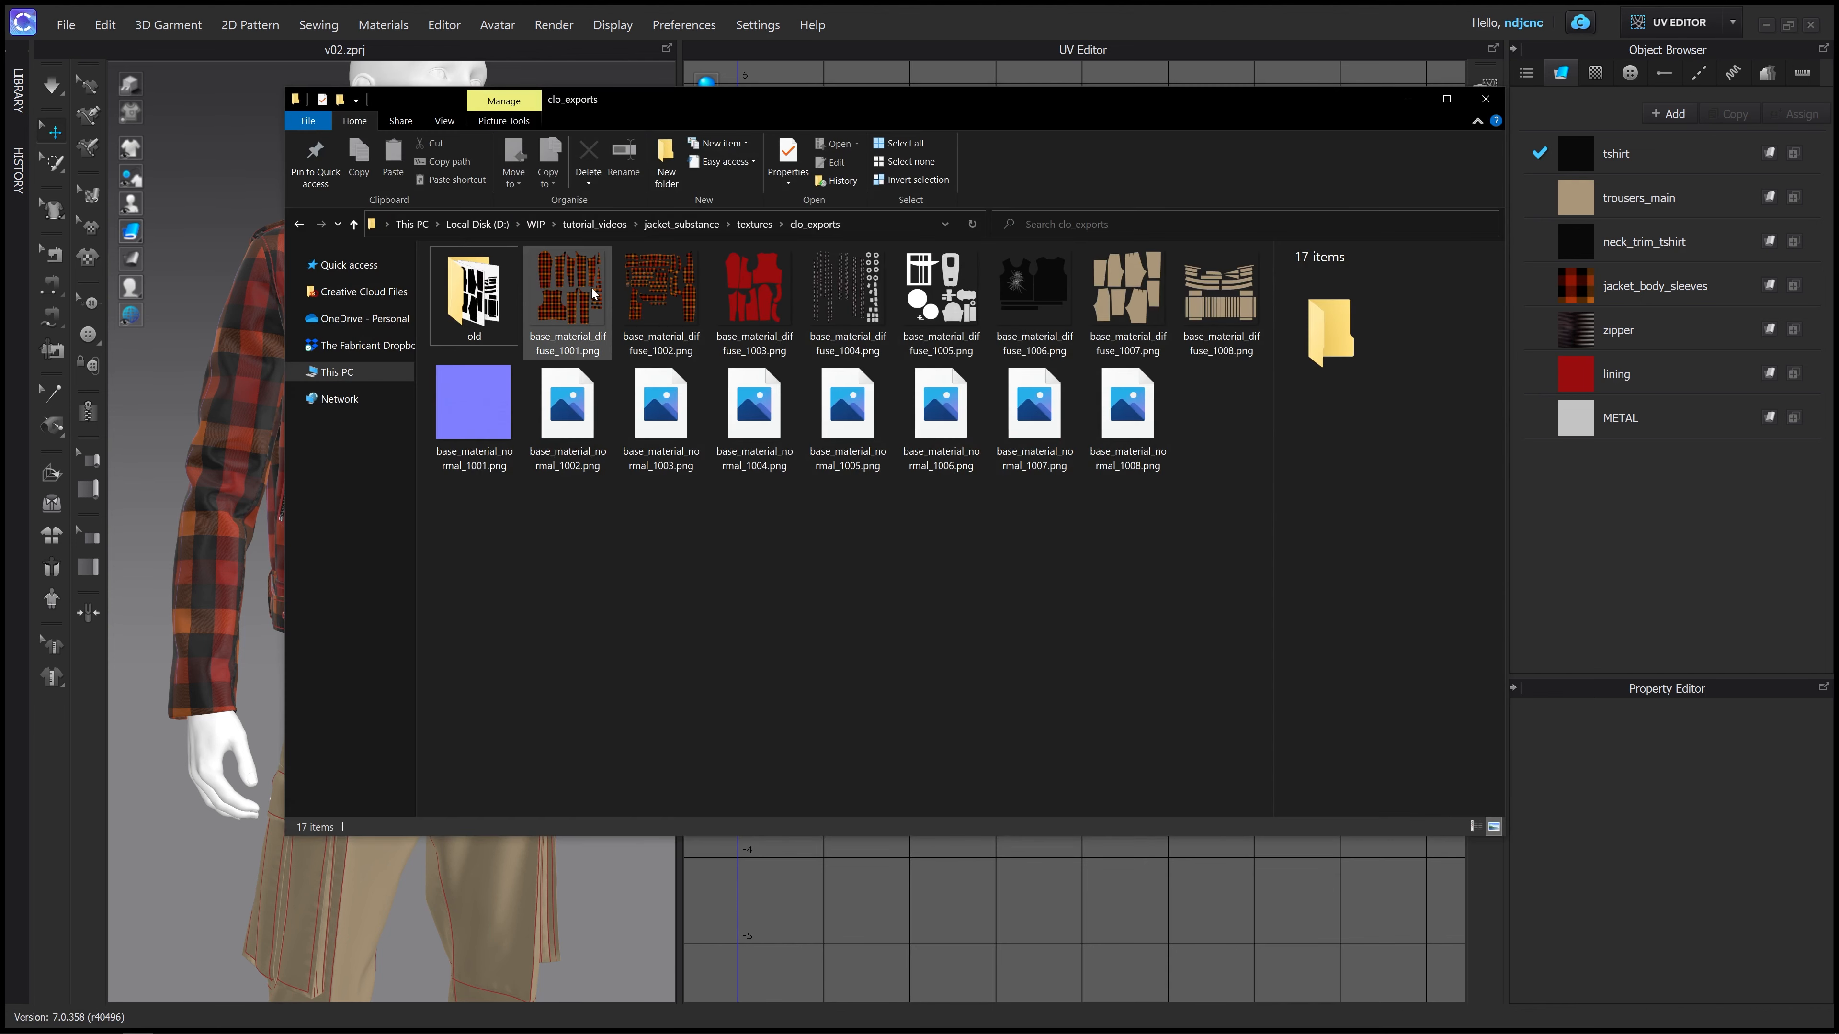
pyautogui.click(567, 290)
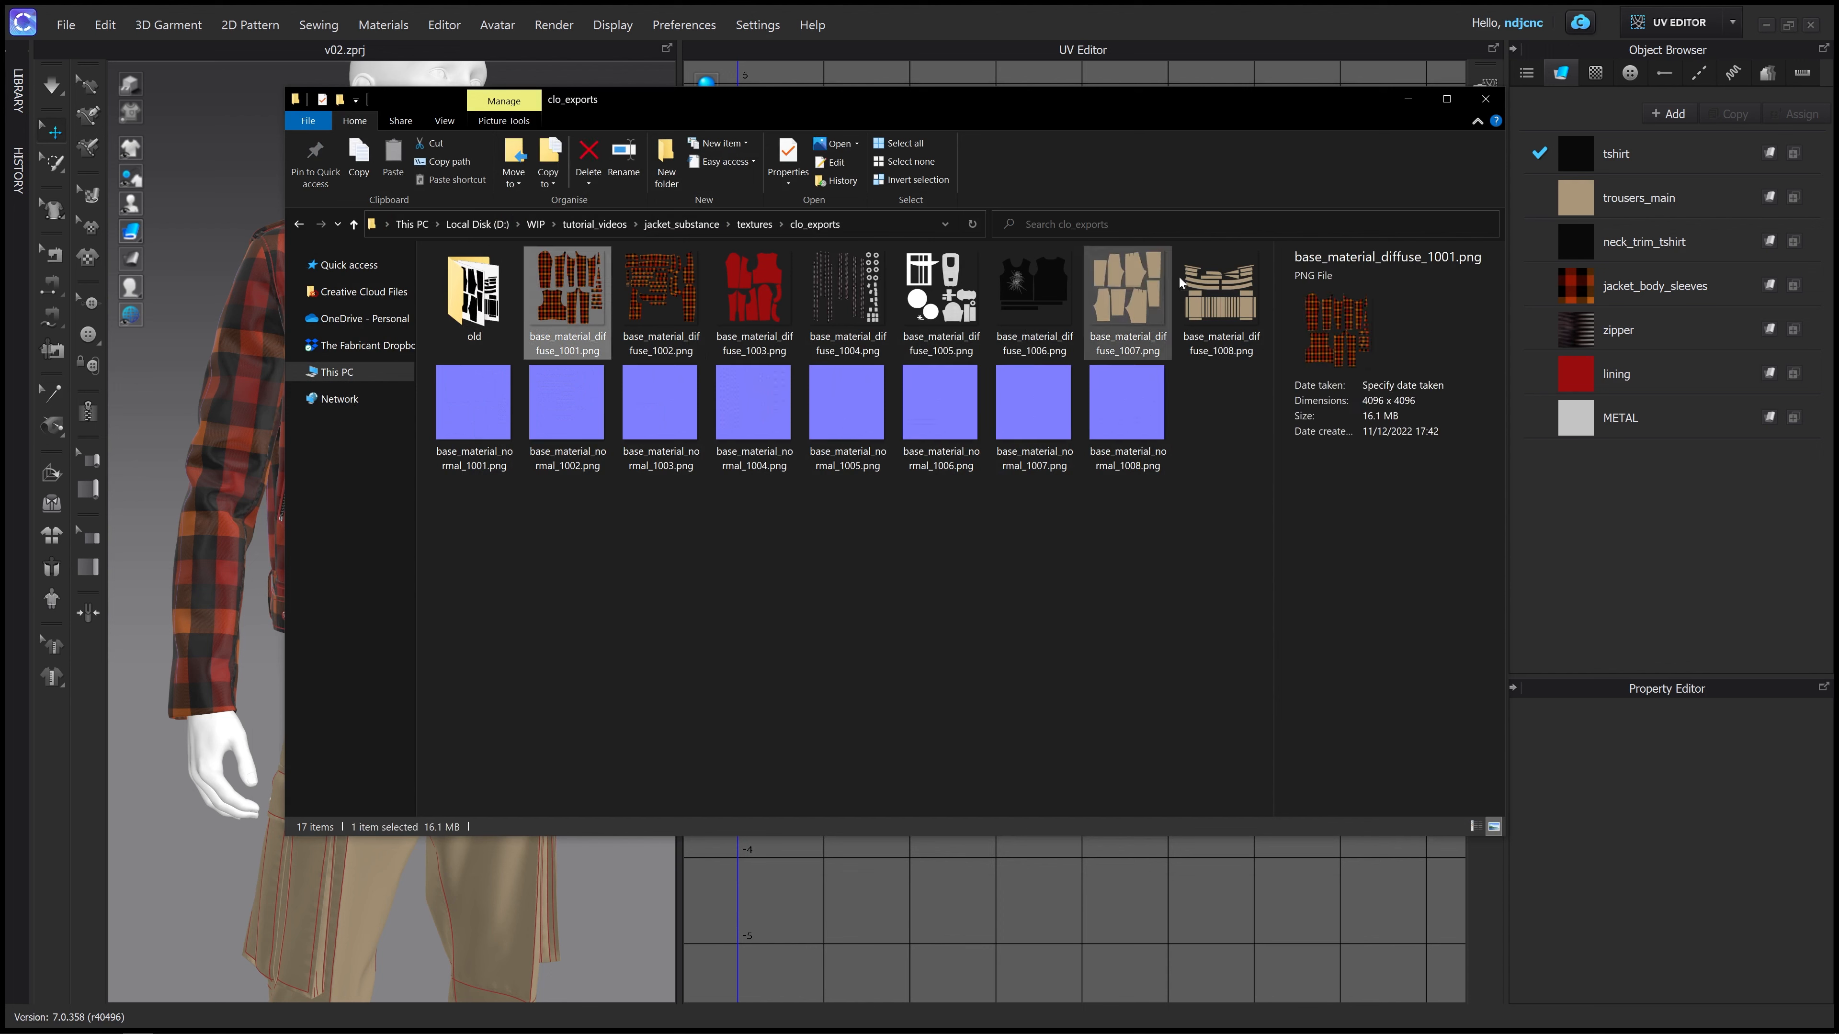
pyautogui.keyDown('shift'); pyautogui.click(1222, 288); pyautogui.keyUp('shift')
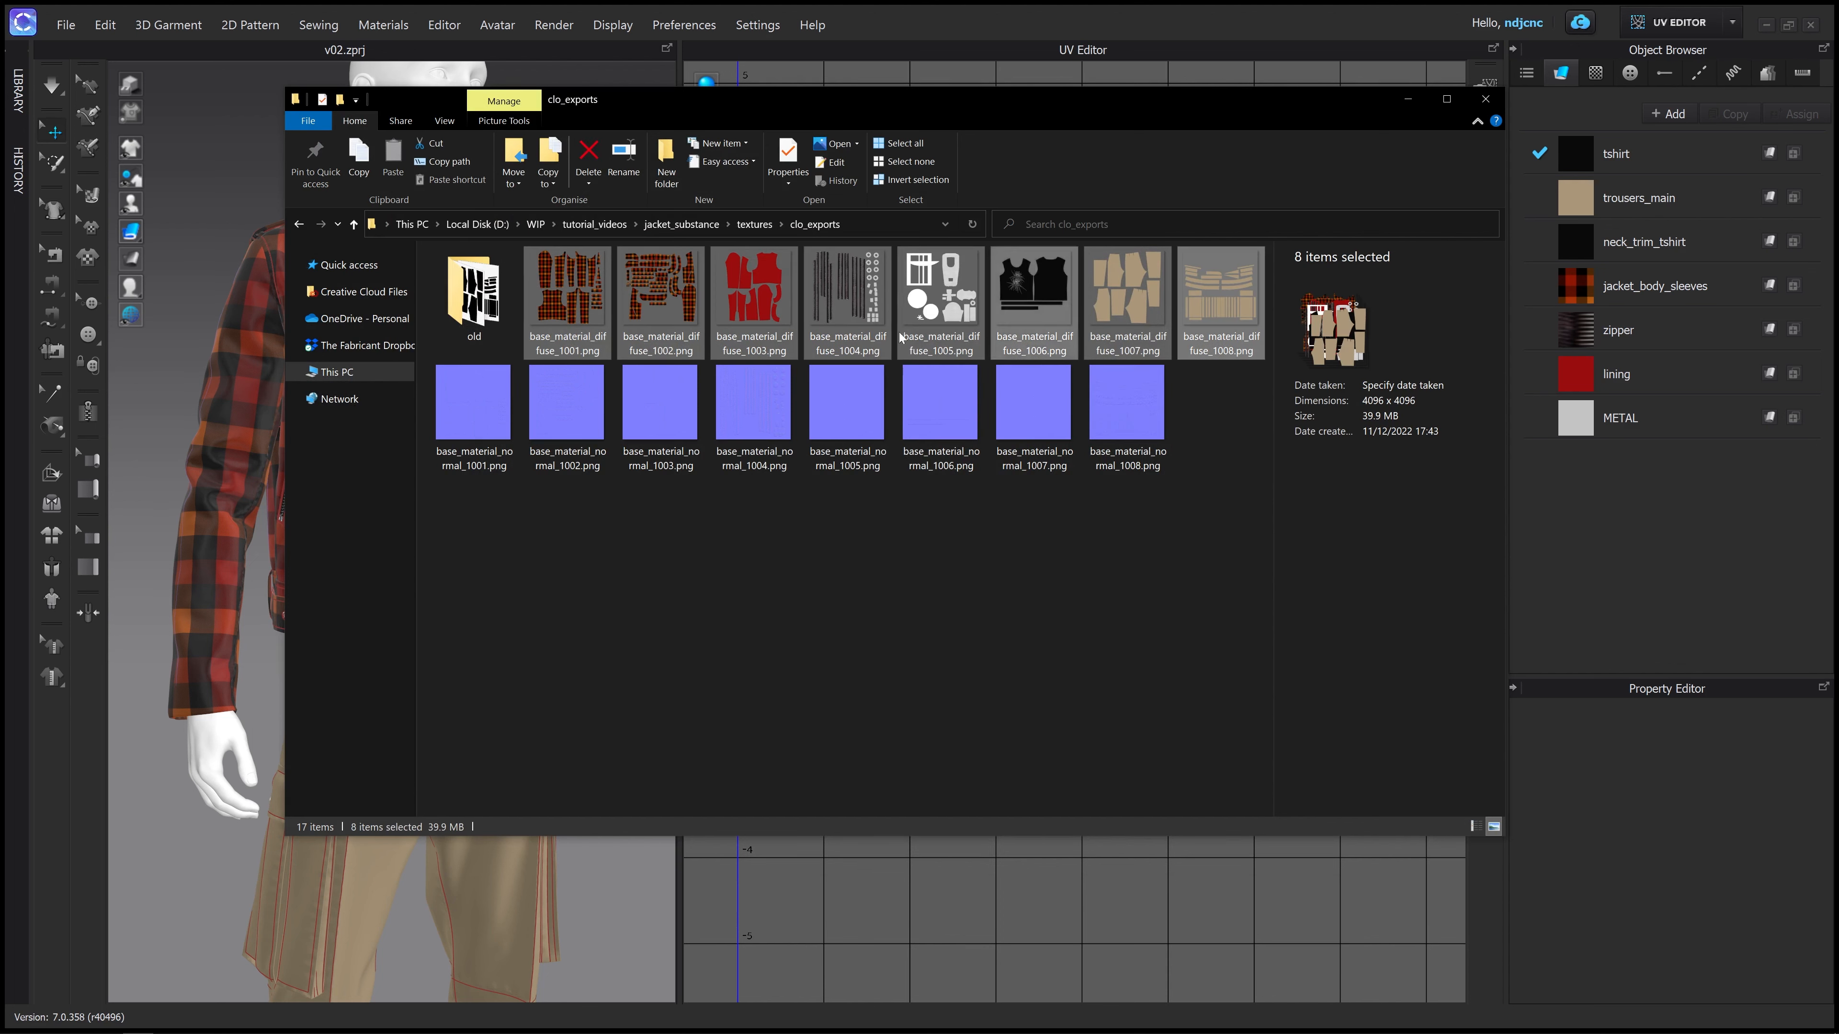
pyautogui.click(473, 402)
pyautogui.keyDown('shift'); pyautogui.click(1142, 397); pyautogui.keyUp('shift')
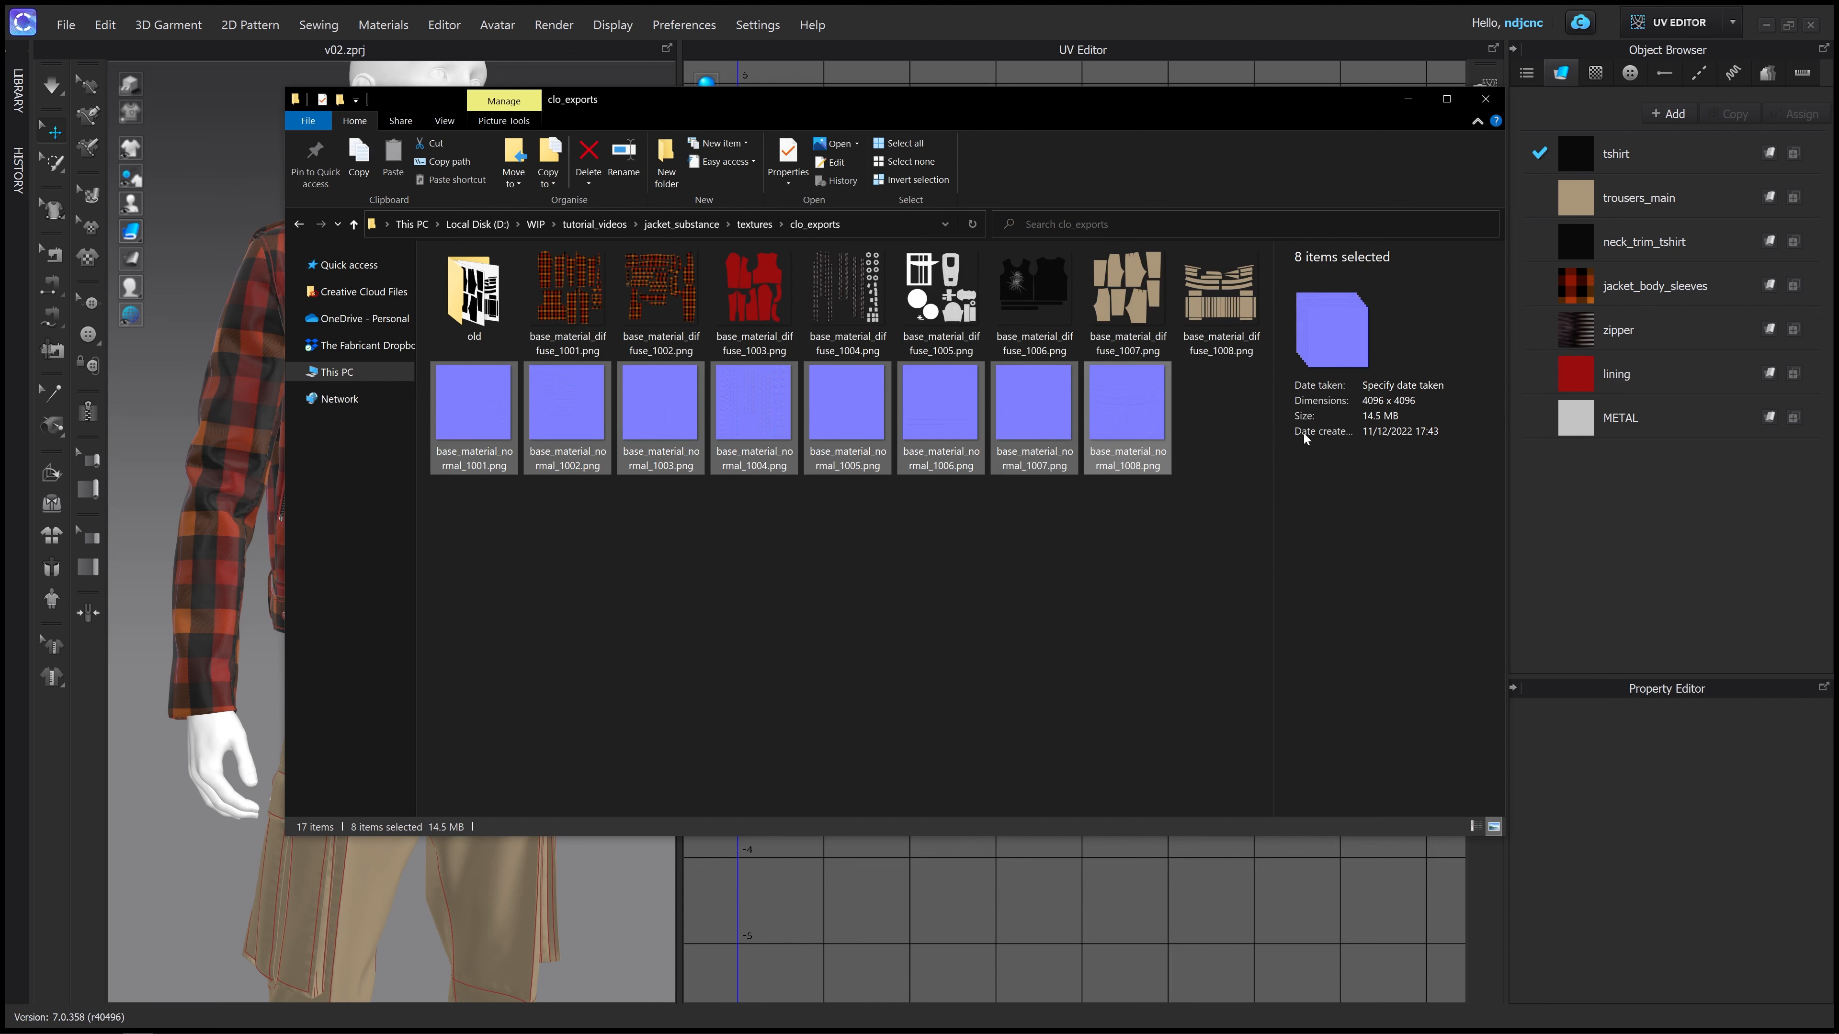
pyautogui.hotkey('alt', 'Tab')
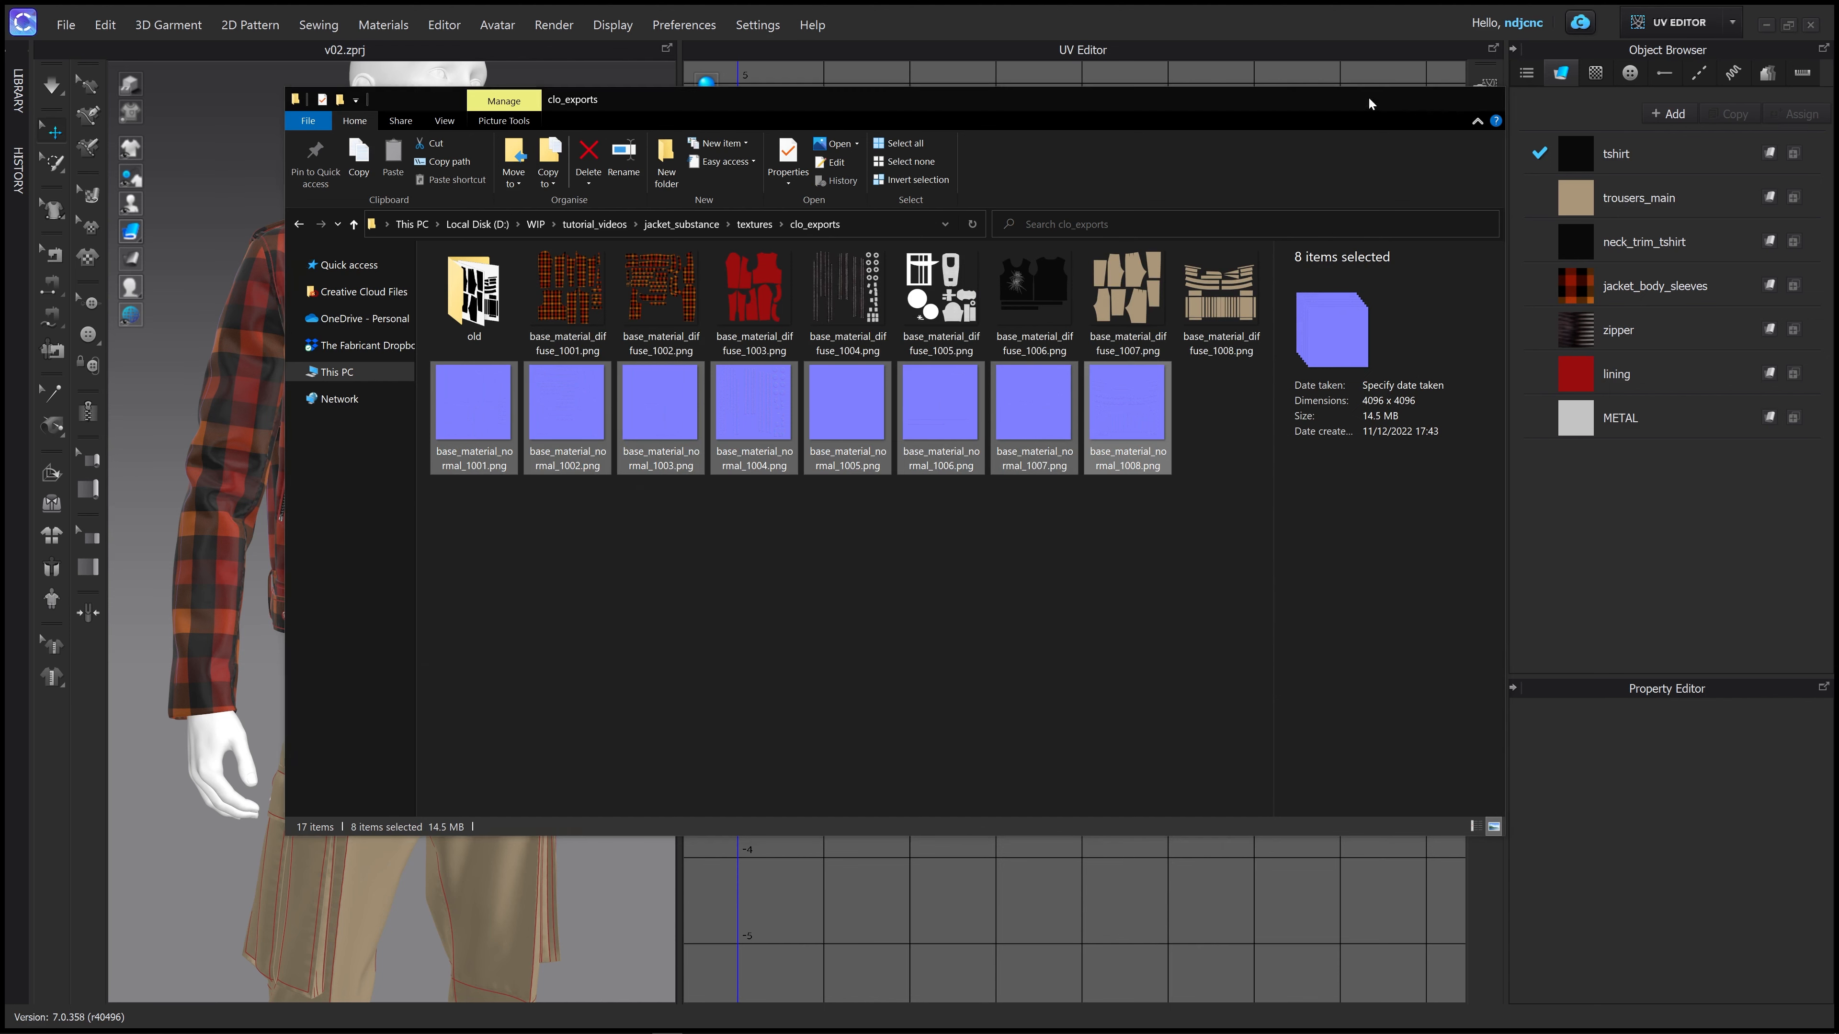
# Return to the UV Editor, display the patterns' normal maps and examine the topstitch detail on the second tile's strips
pyautogui.click(770, 683)
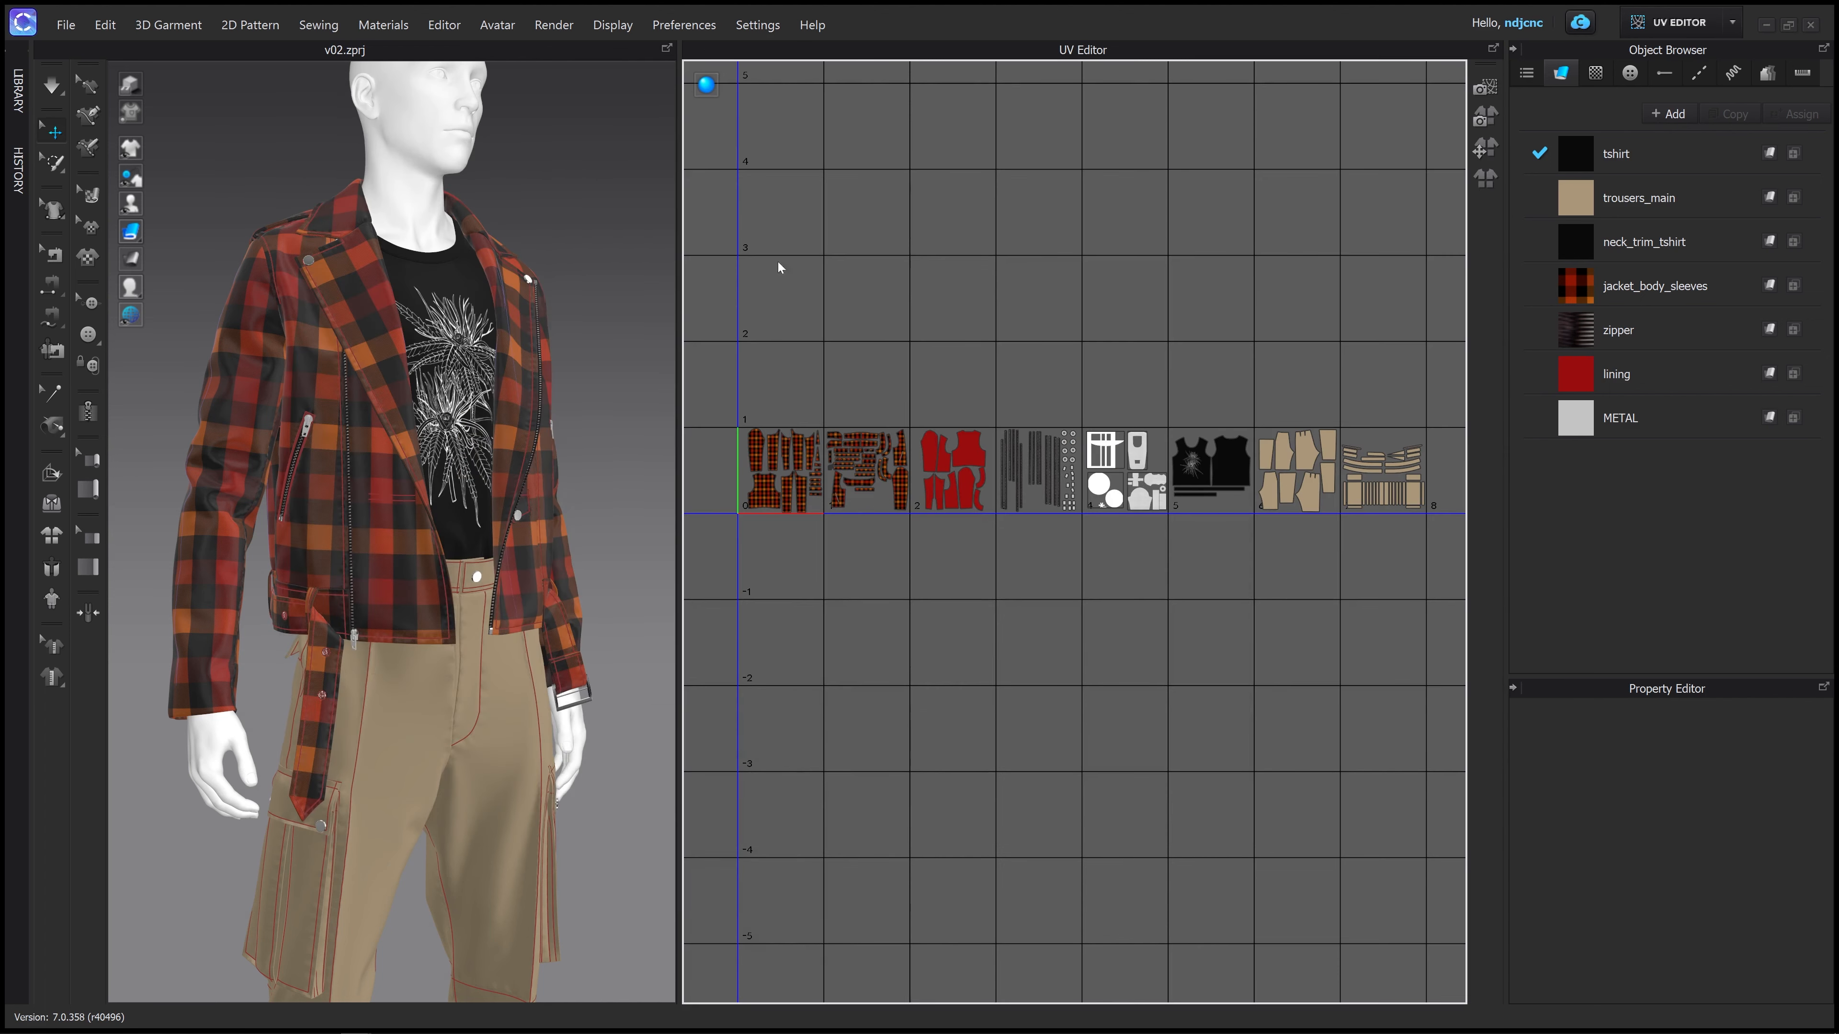
pyautogui.moveTo(709, 91)
pyautogui.click(733, 85)
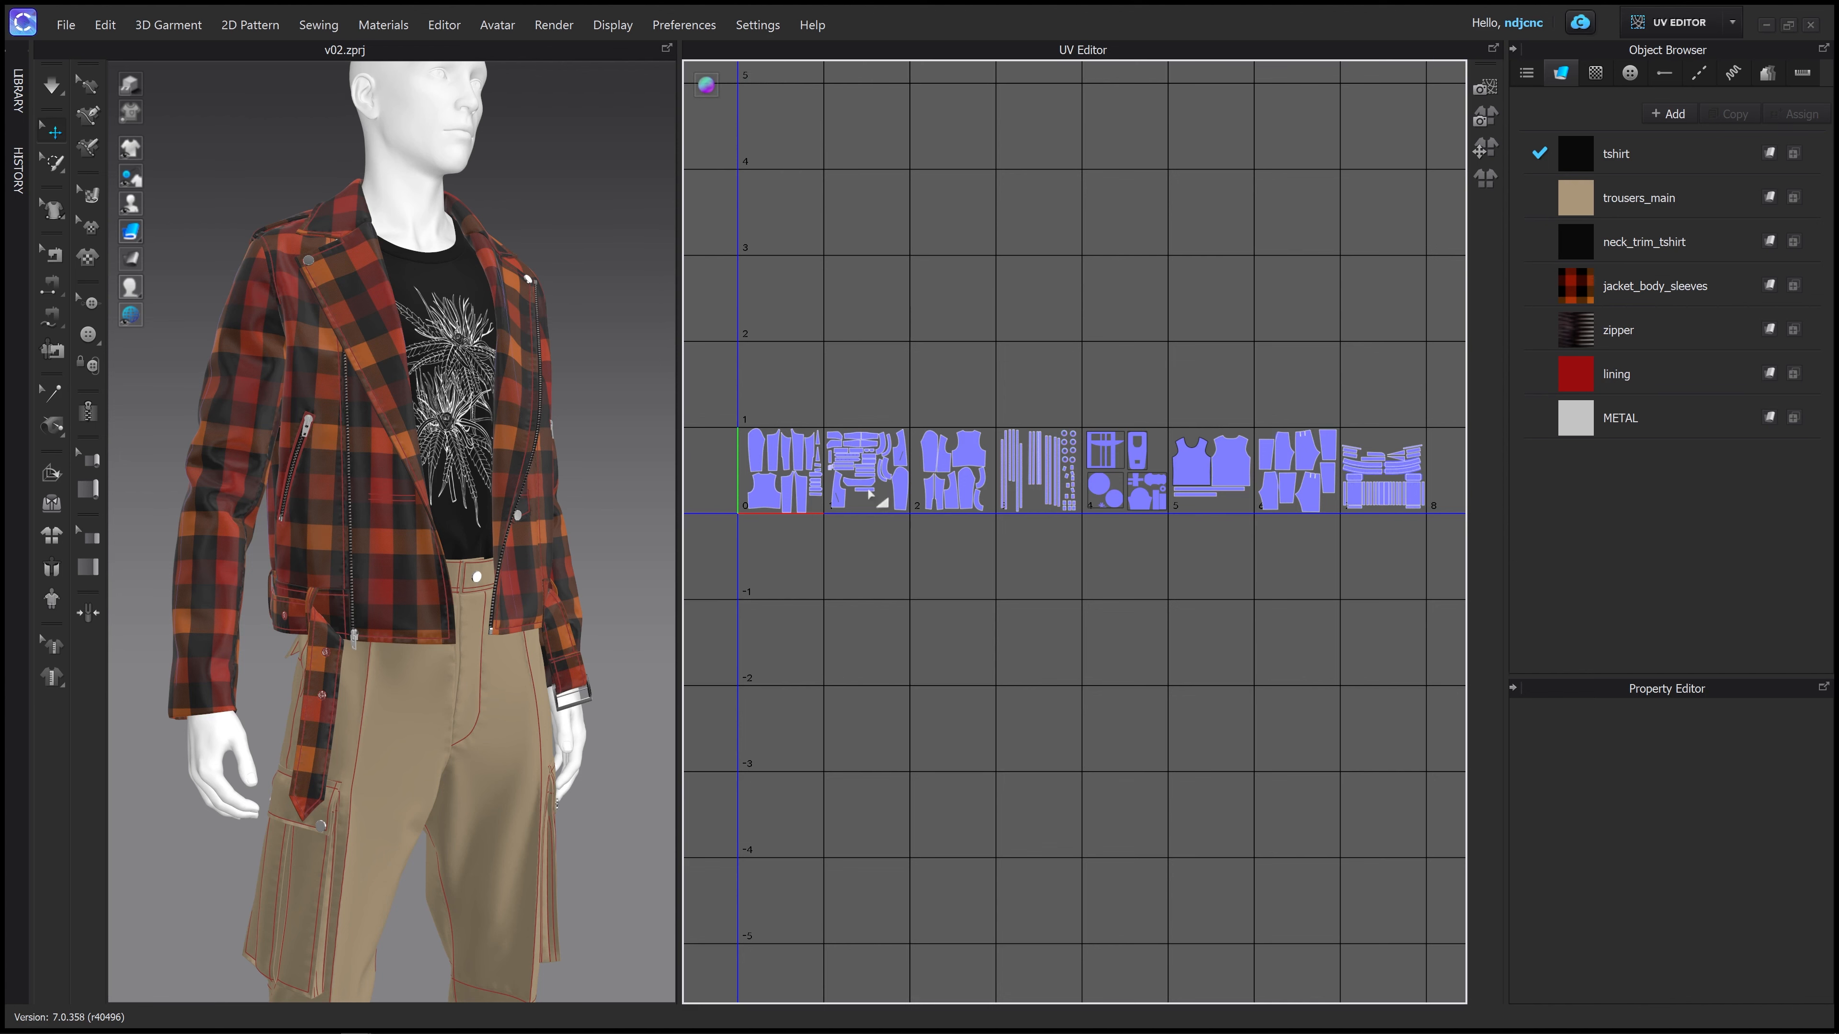
pyautogui.scroll(-5, 868, 489)
pyautogui.scroll(10, 872, 493)
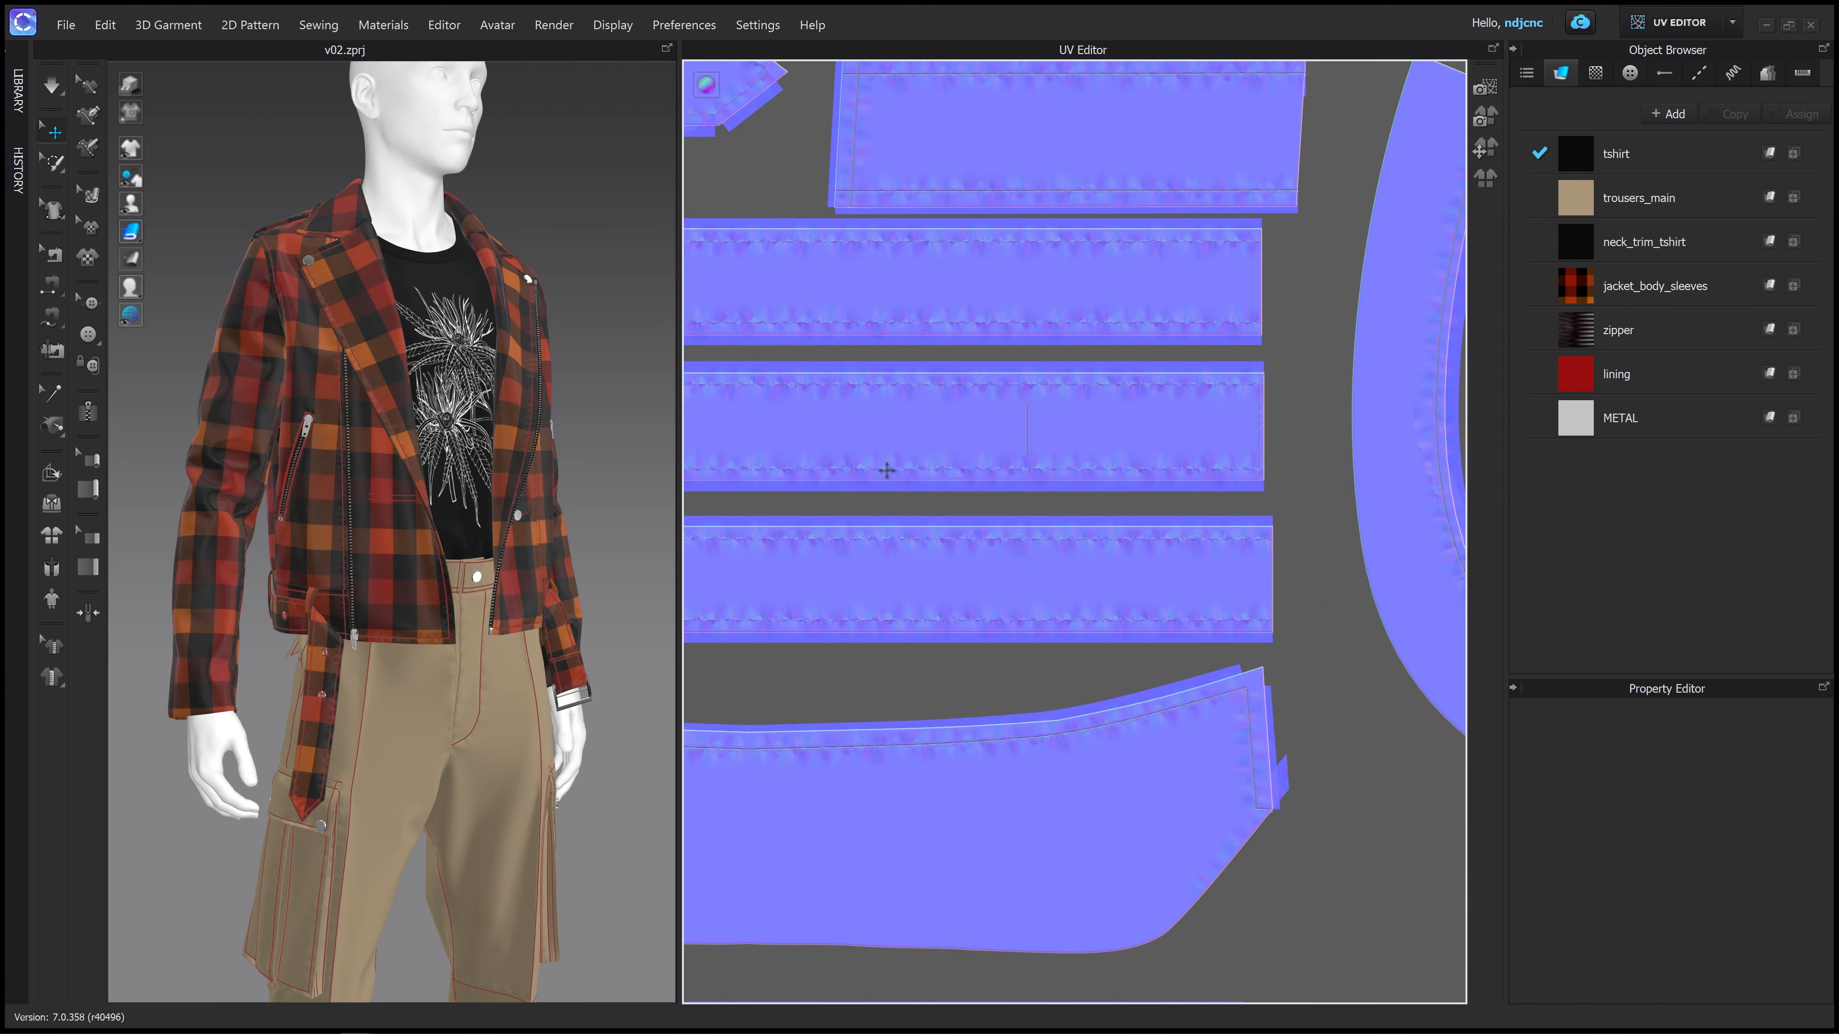
pyautogui.scroll(3, 1165, 355)
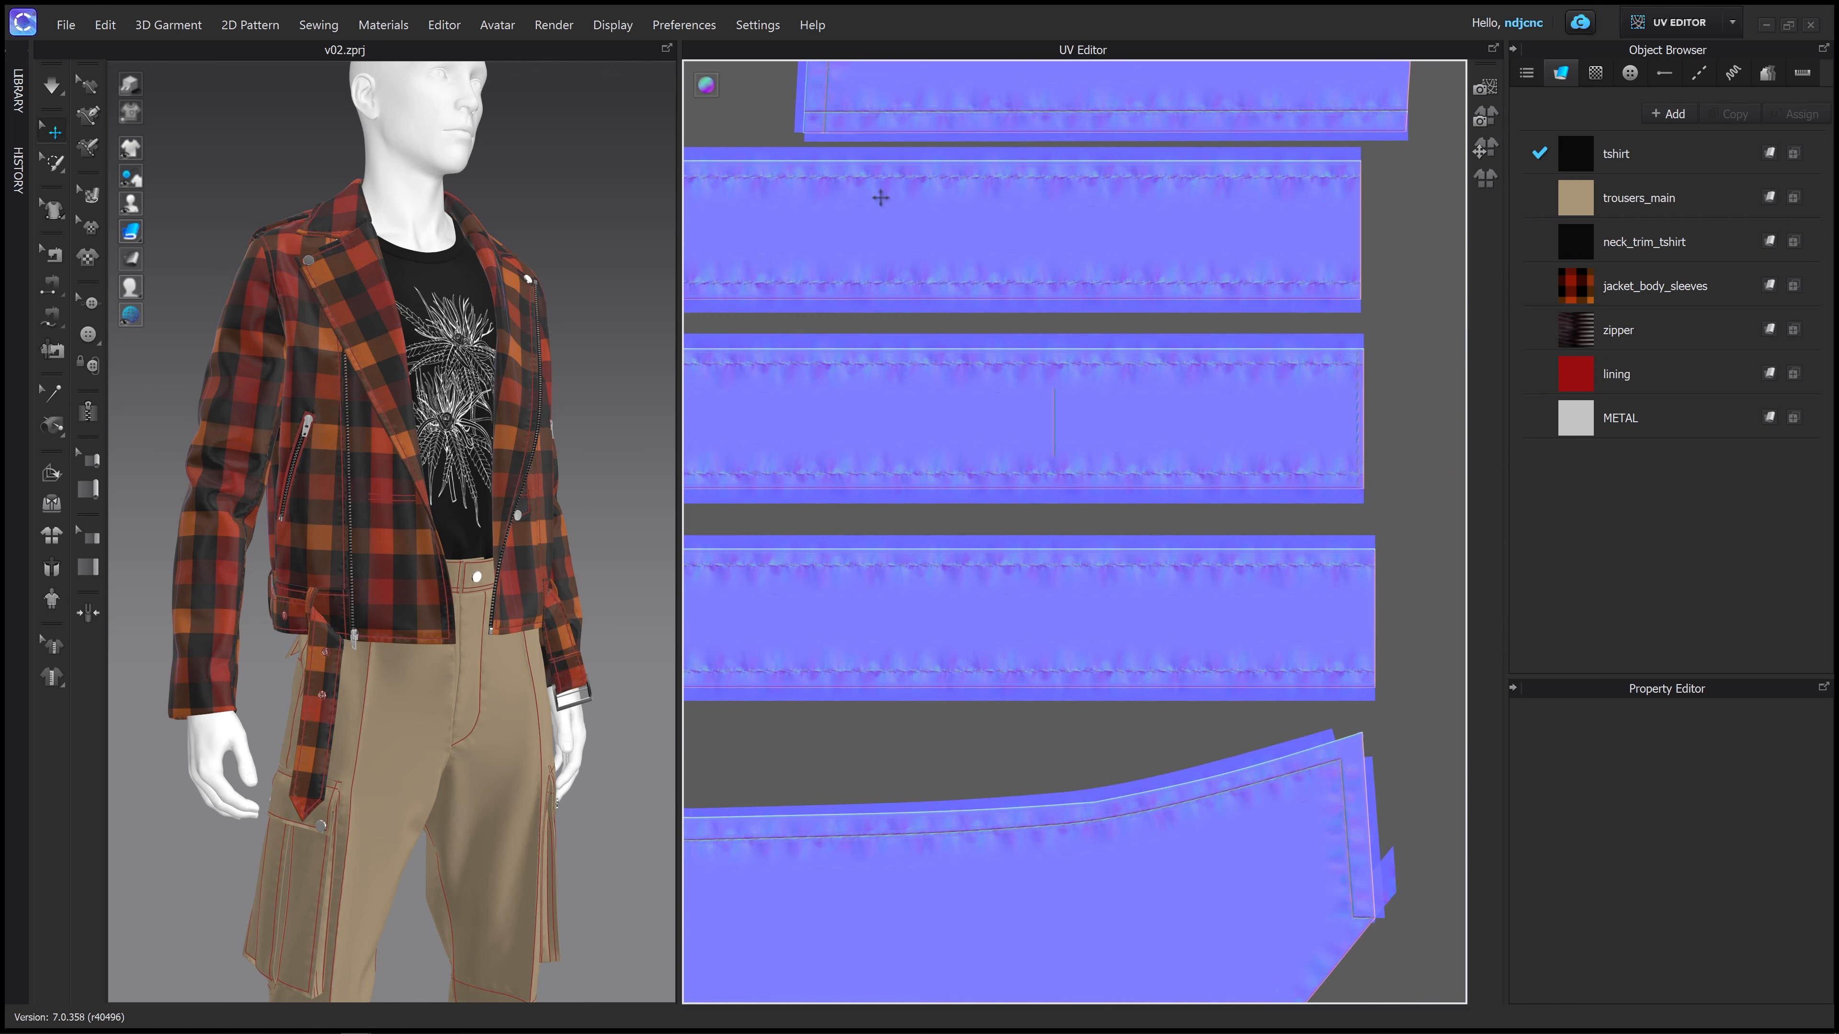
pyautogui.scroll(-1, 960, 250)
pyautogui.scroll(-3, 962, 253)
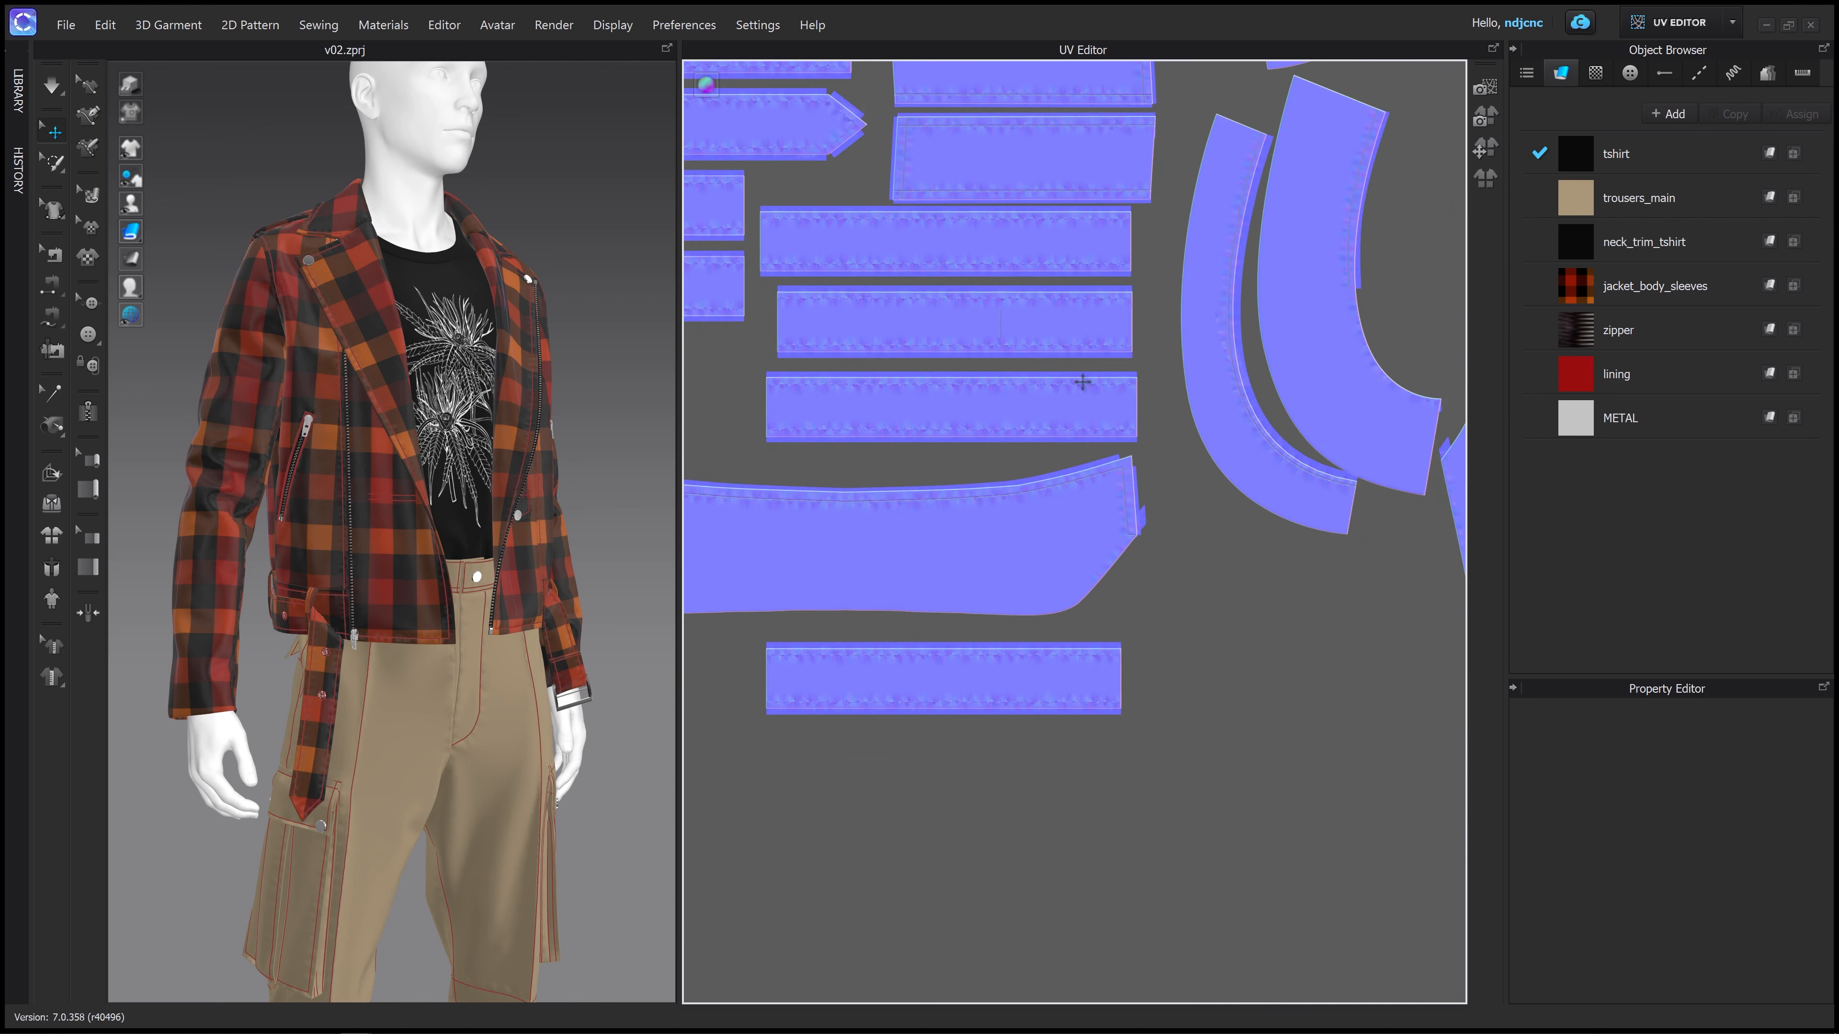
# Inspect the normal-map stitching on the tab and strap patterns of the first tile and compare the first two tiles
pyautogui.moveTo(686, 229); pyautogui.dragTo(1314, 309, button='middle')
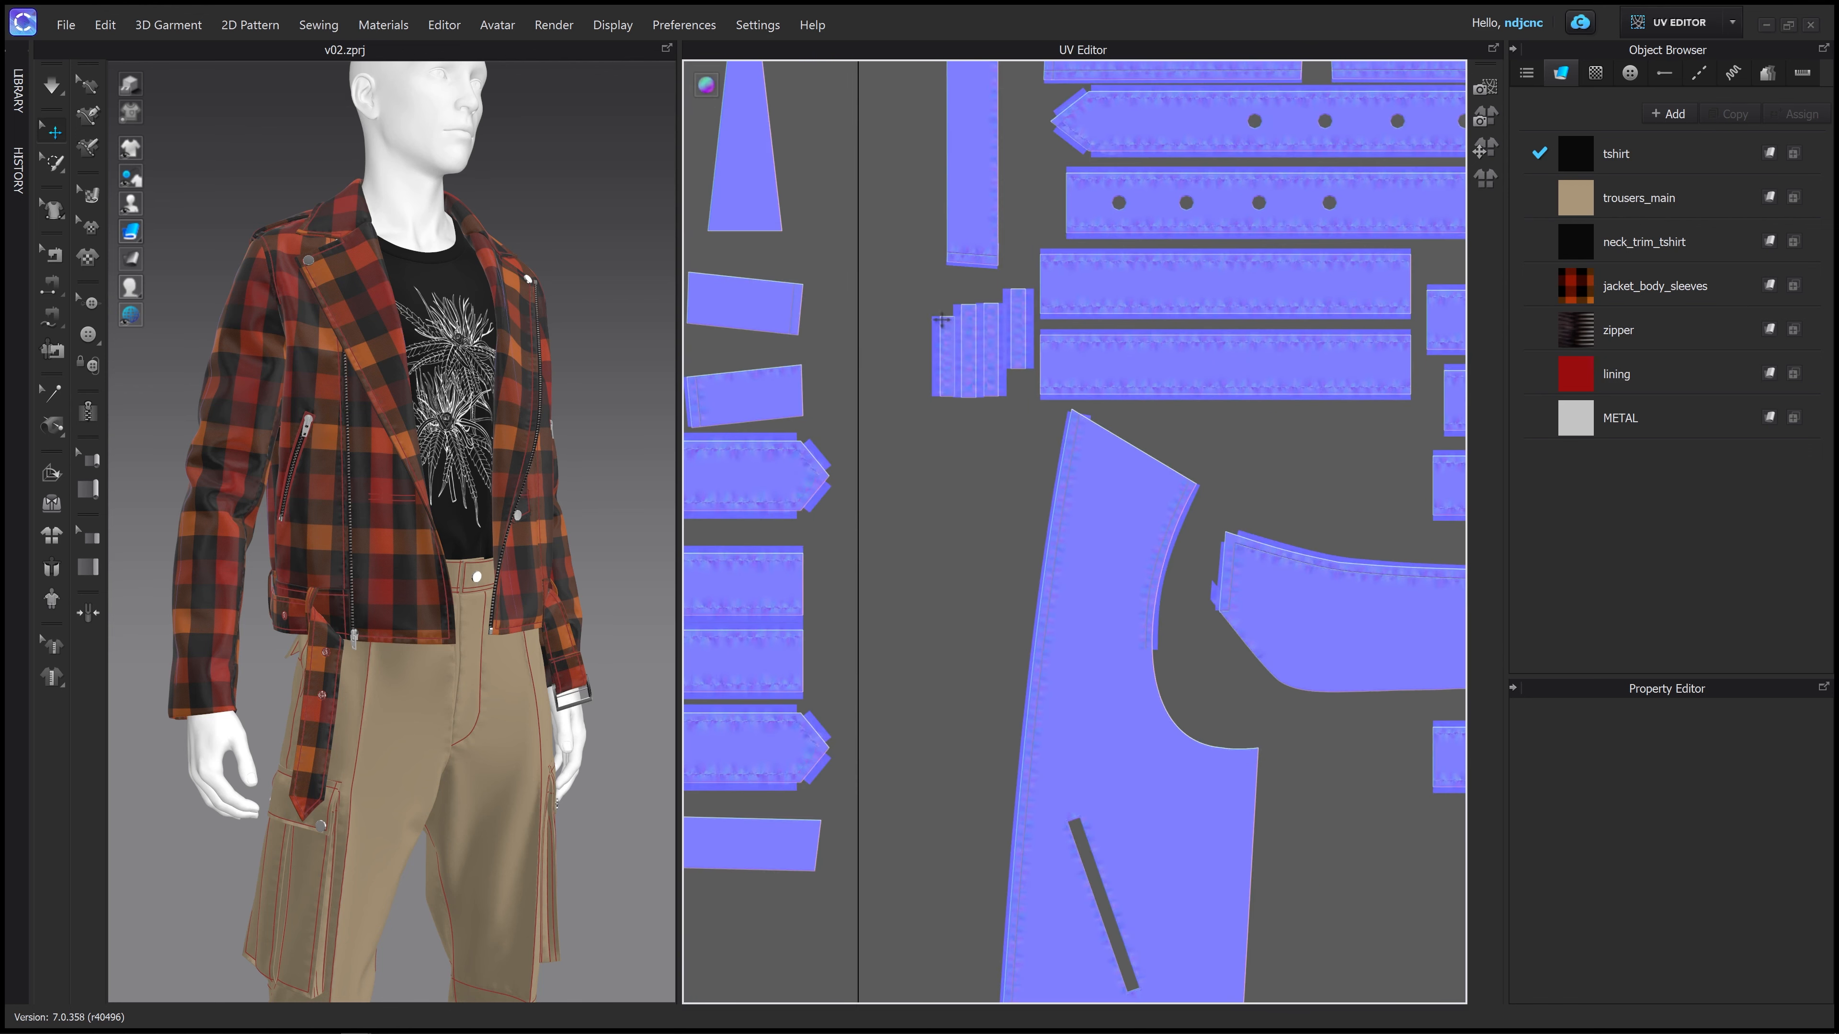
pyautogui.moveTo(943, 322); pyautogui.dragTo(1280, 314, button='middle')
pyautogui.scroll(2, 1090, 332)
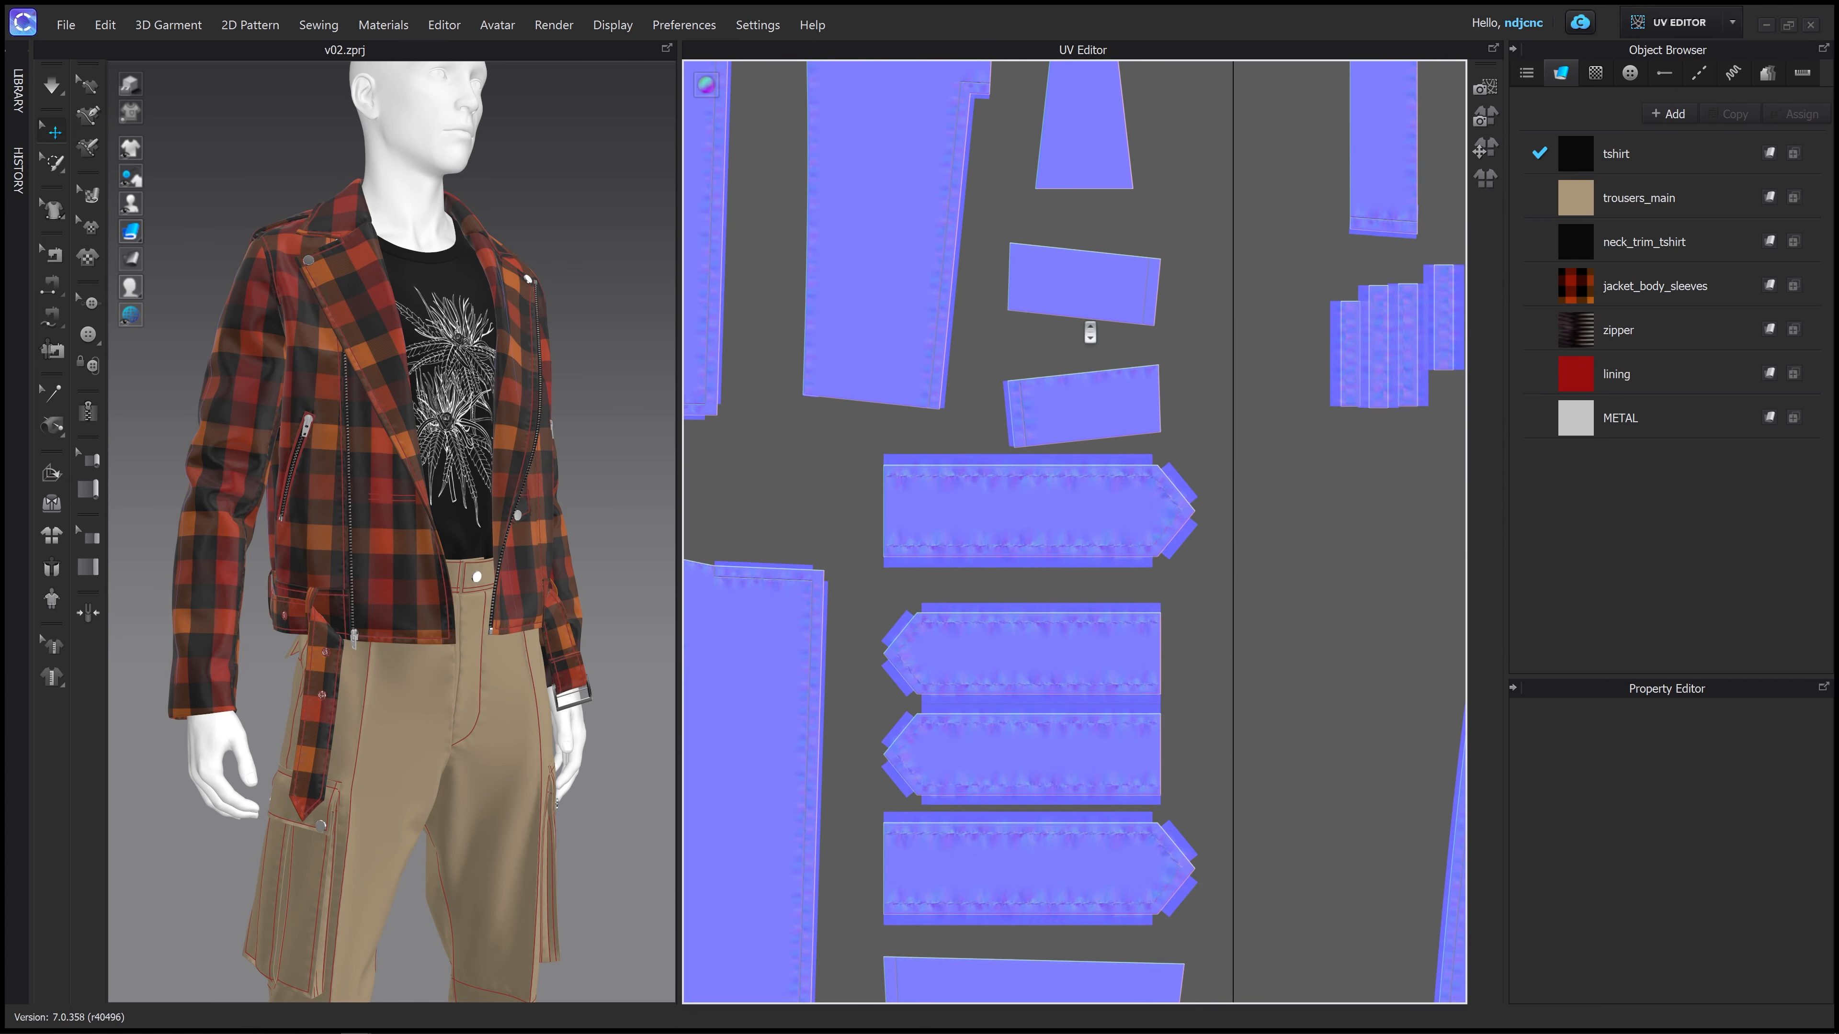
pyautogui.scroll(-5, 1091, 332)
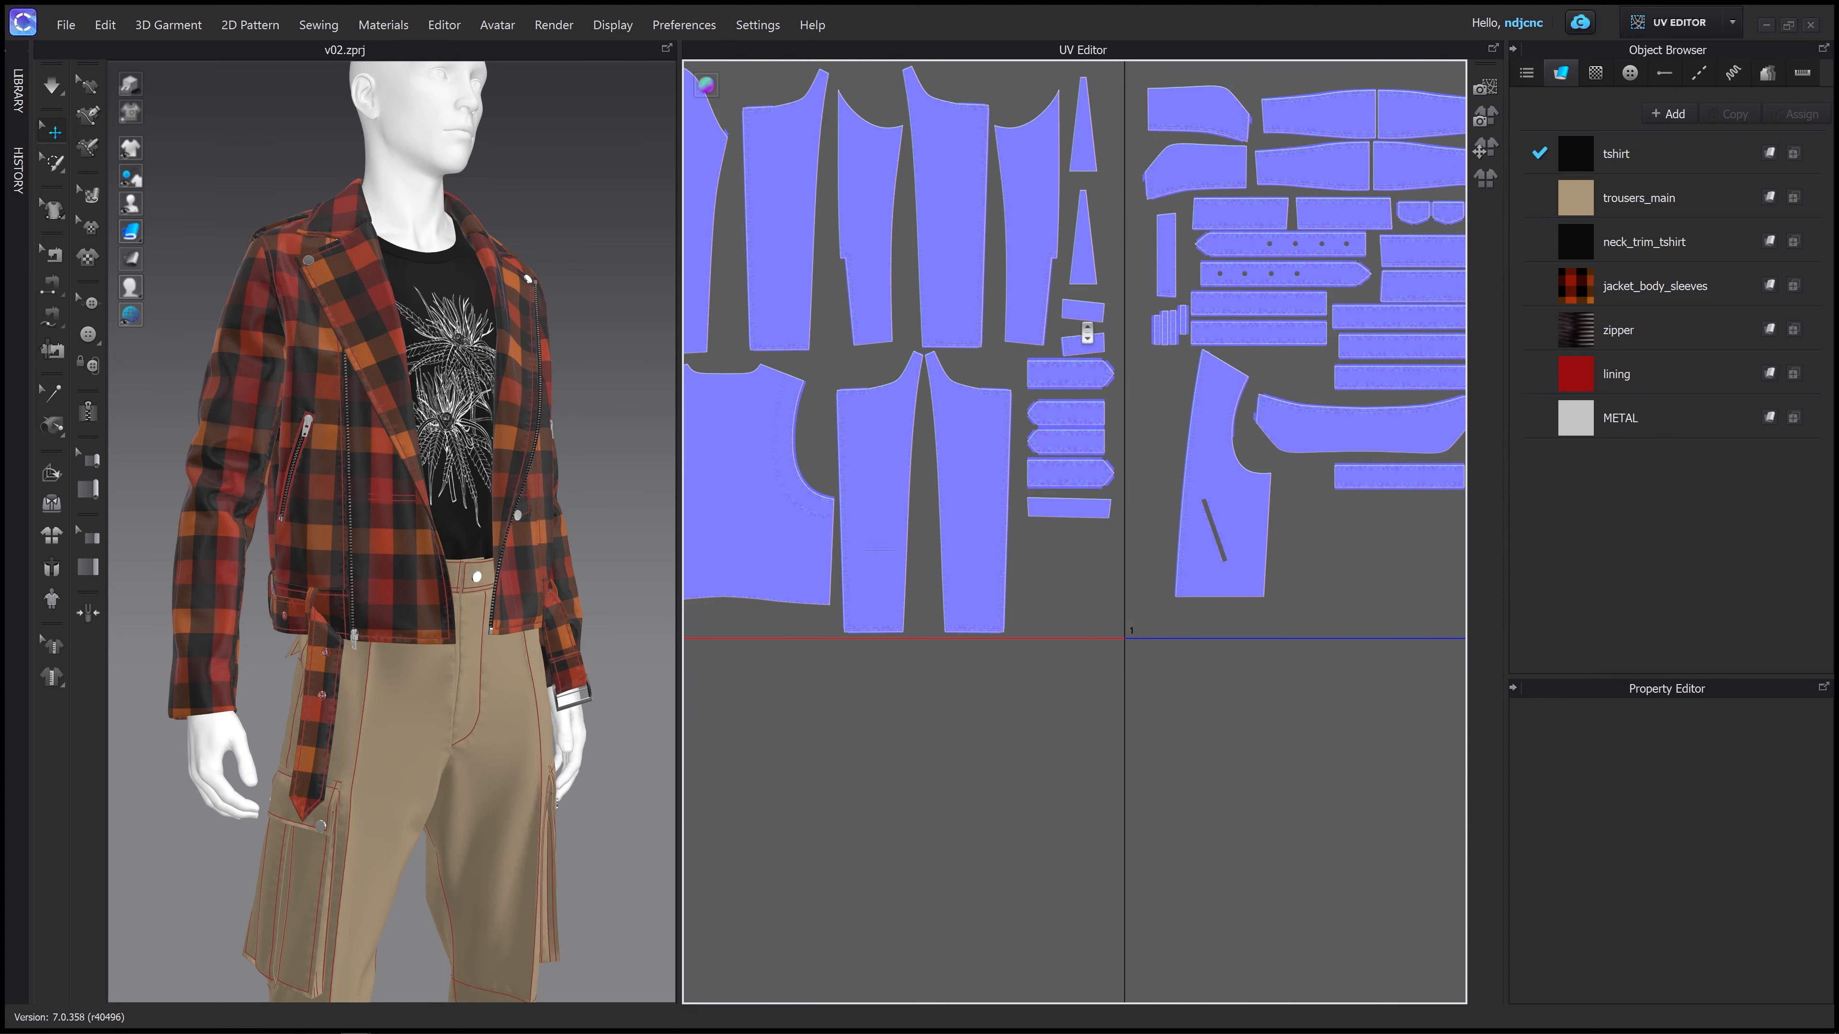
pyautogui.scroll(-1, 1089, 332)
pyautogui.moveTo(999, 377); pyautogui.dragTo(945, 411, button='middle')
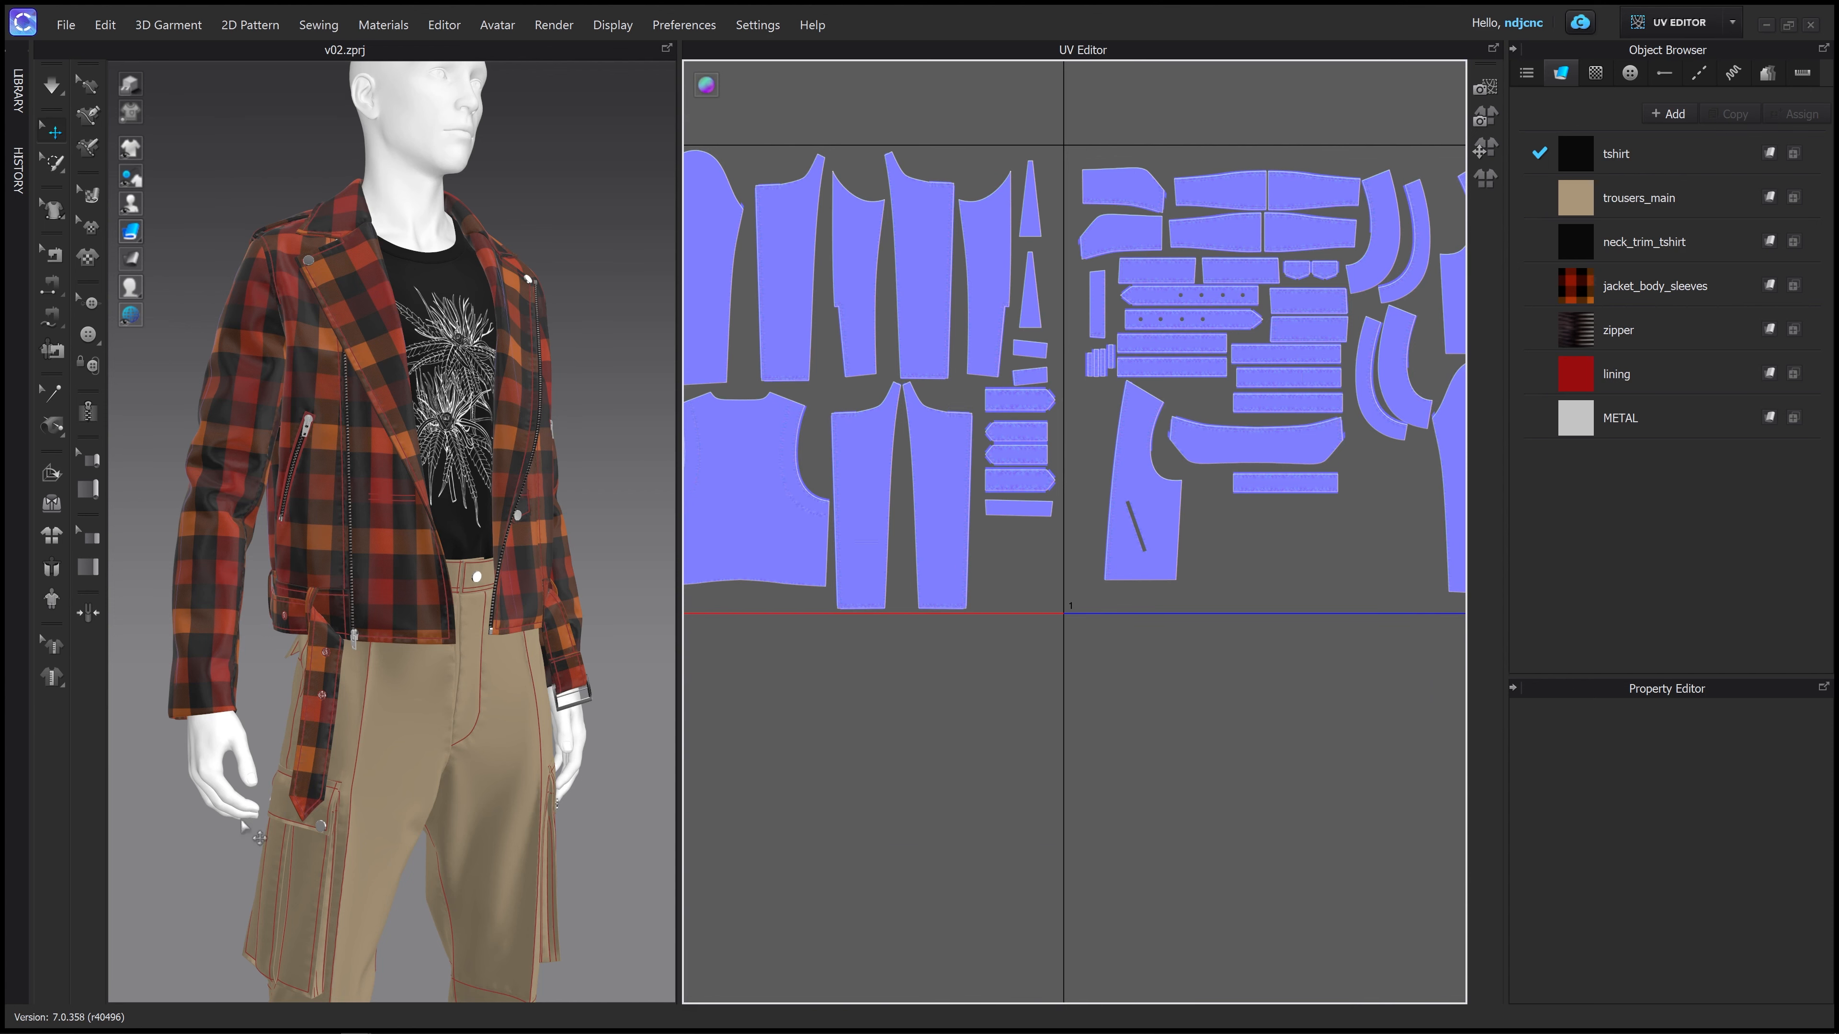
# Switch to the v02_ts.zprj project window and examine the topstitching on the black jacket's front up close
pyautogui.moveTo(170, 1030)
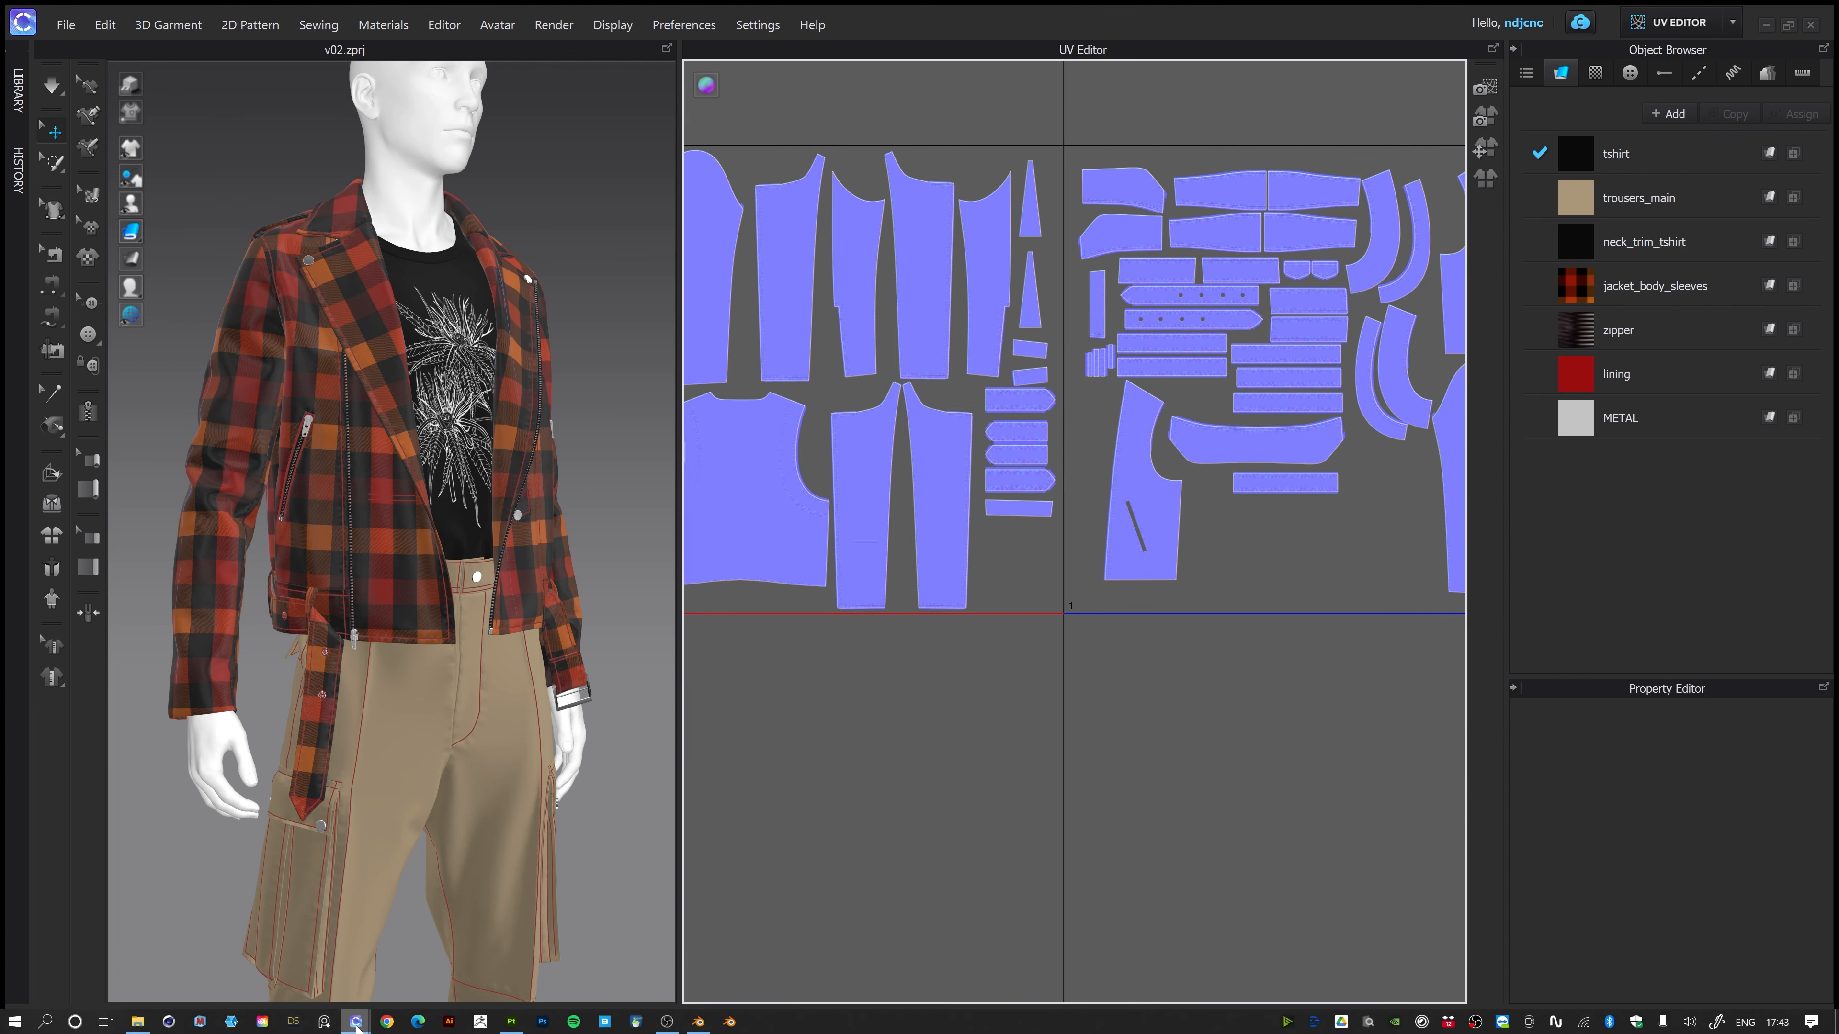
pyautogui.moveTo(357, 1027)
pyautogui.click(512, 978)
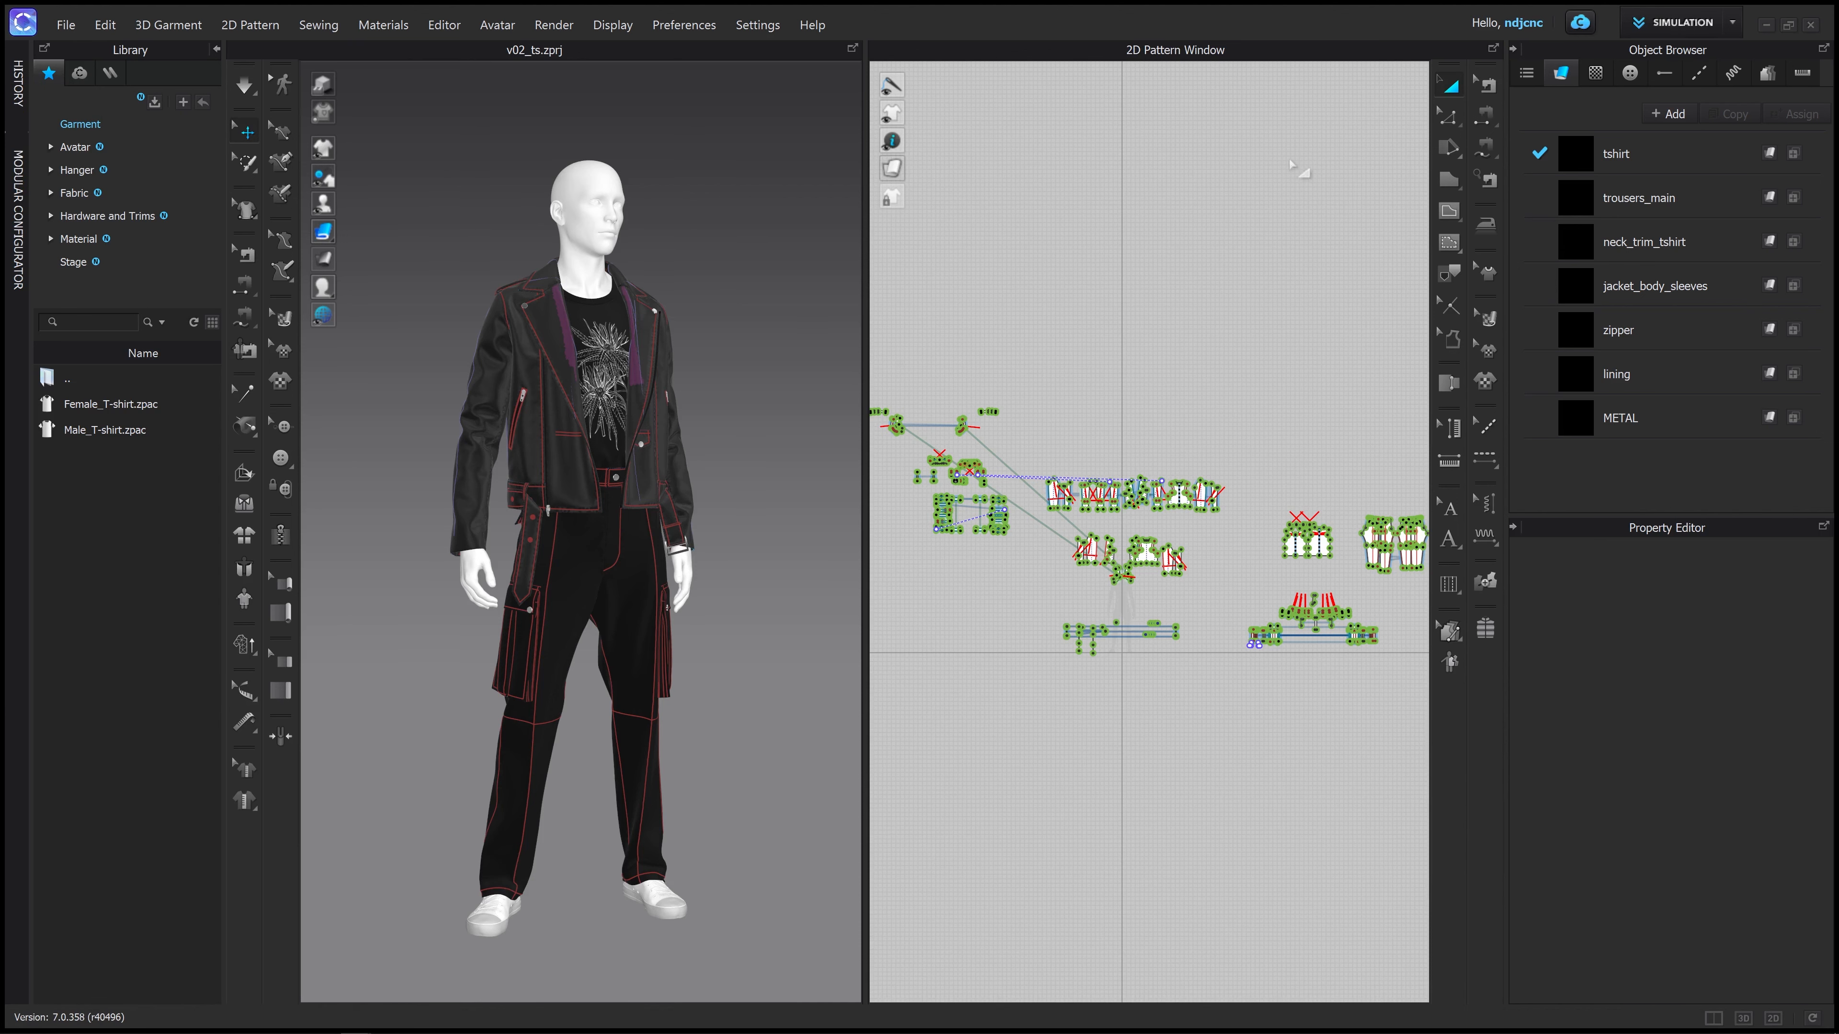
pyautogui.scroll(5, 713, 366)
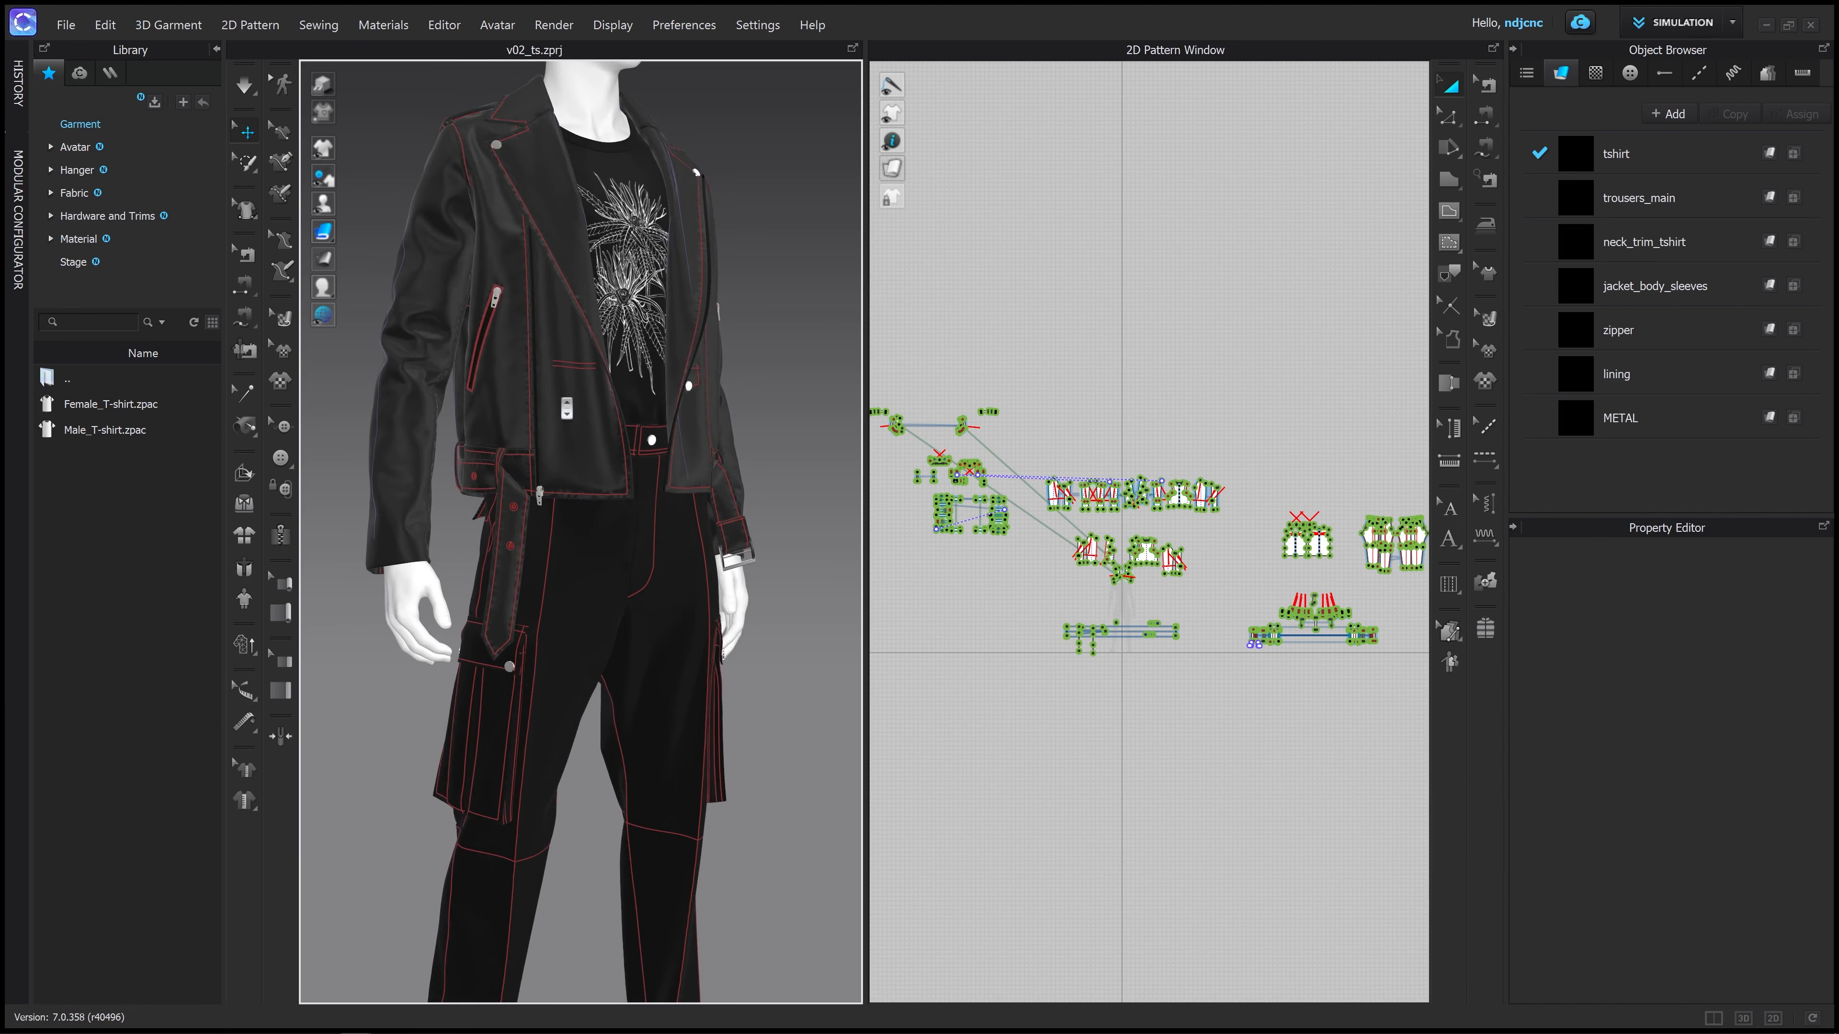
pyautogui.scroll(8, 567, 409)
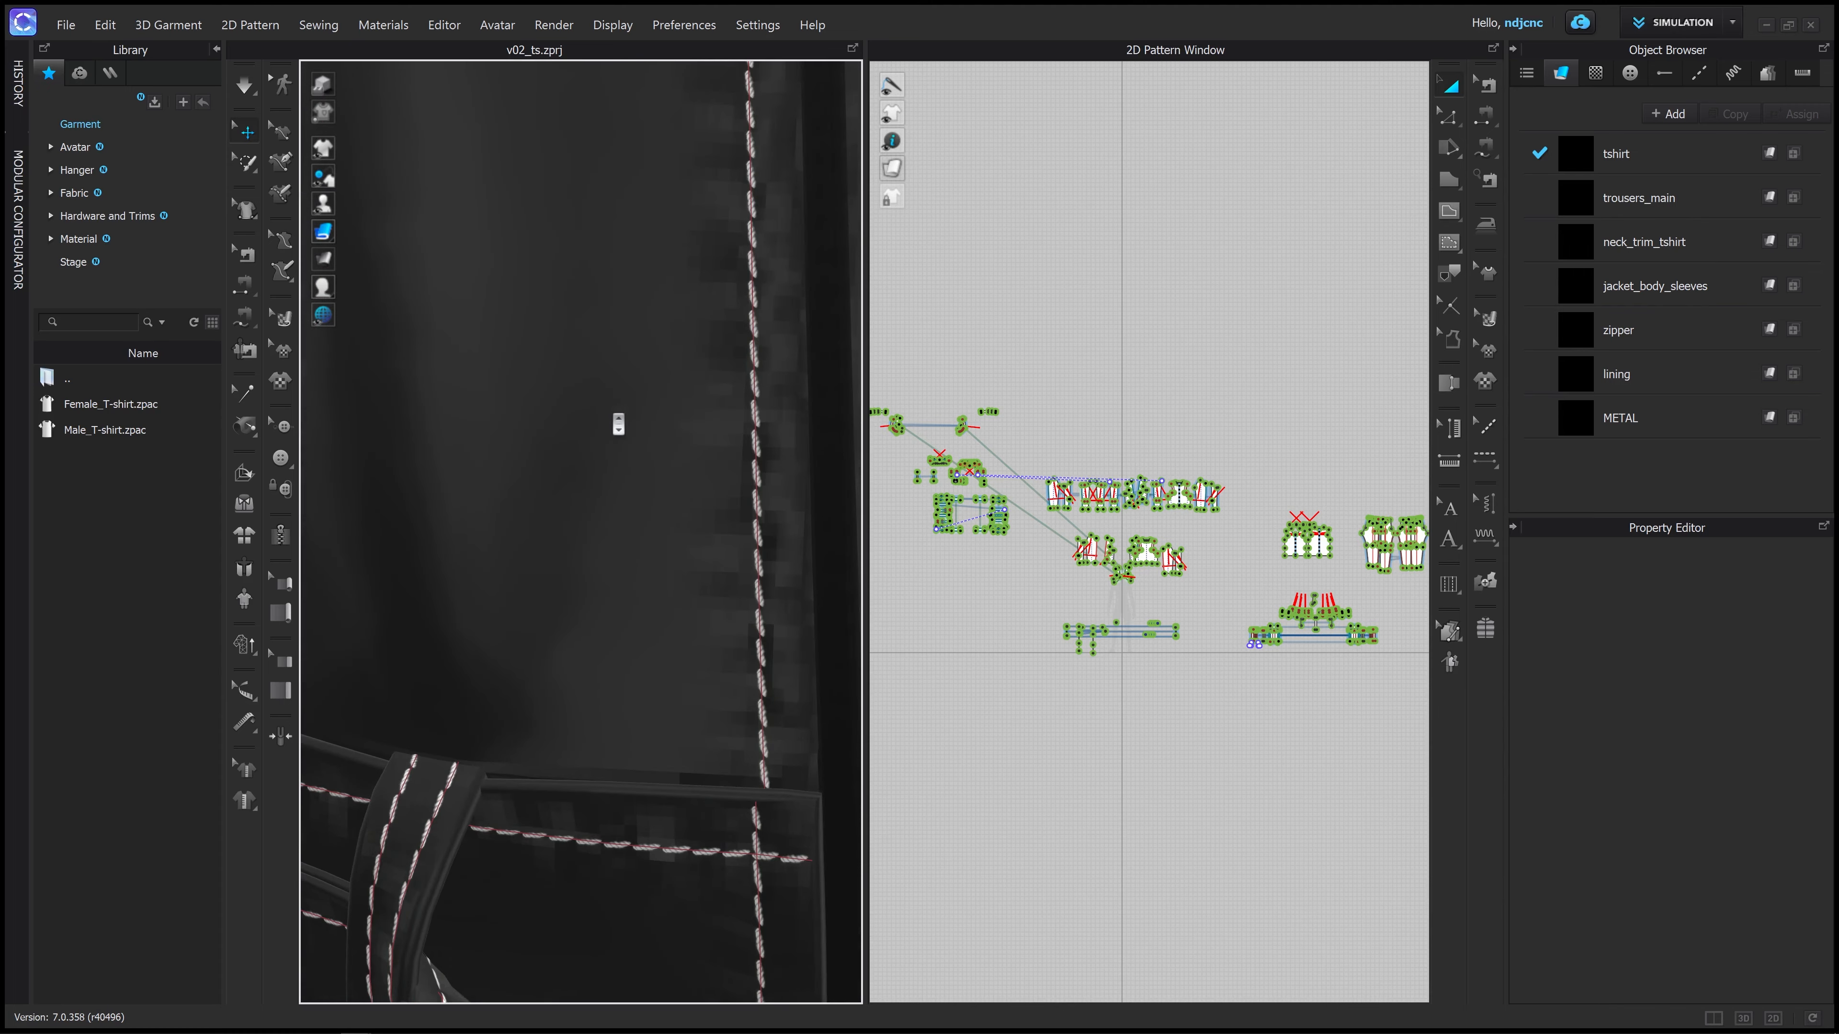
pyautogui.moveTo(685, 420); pyautogui.dragTo(377, 410, button='middle')
pyautogui.scroll(-3, 443, 488)
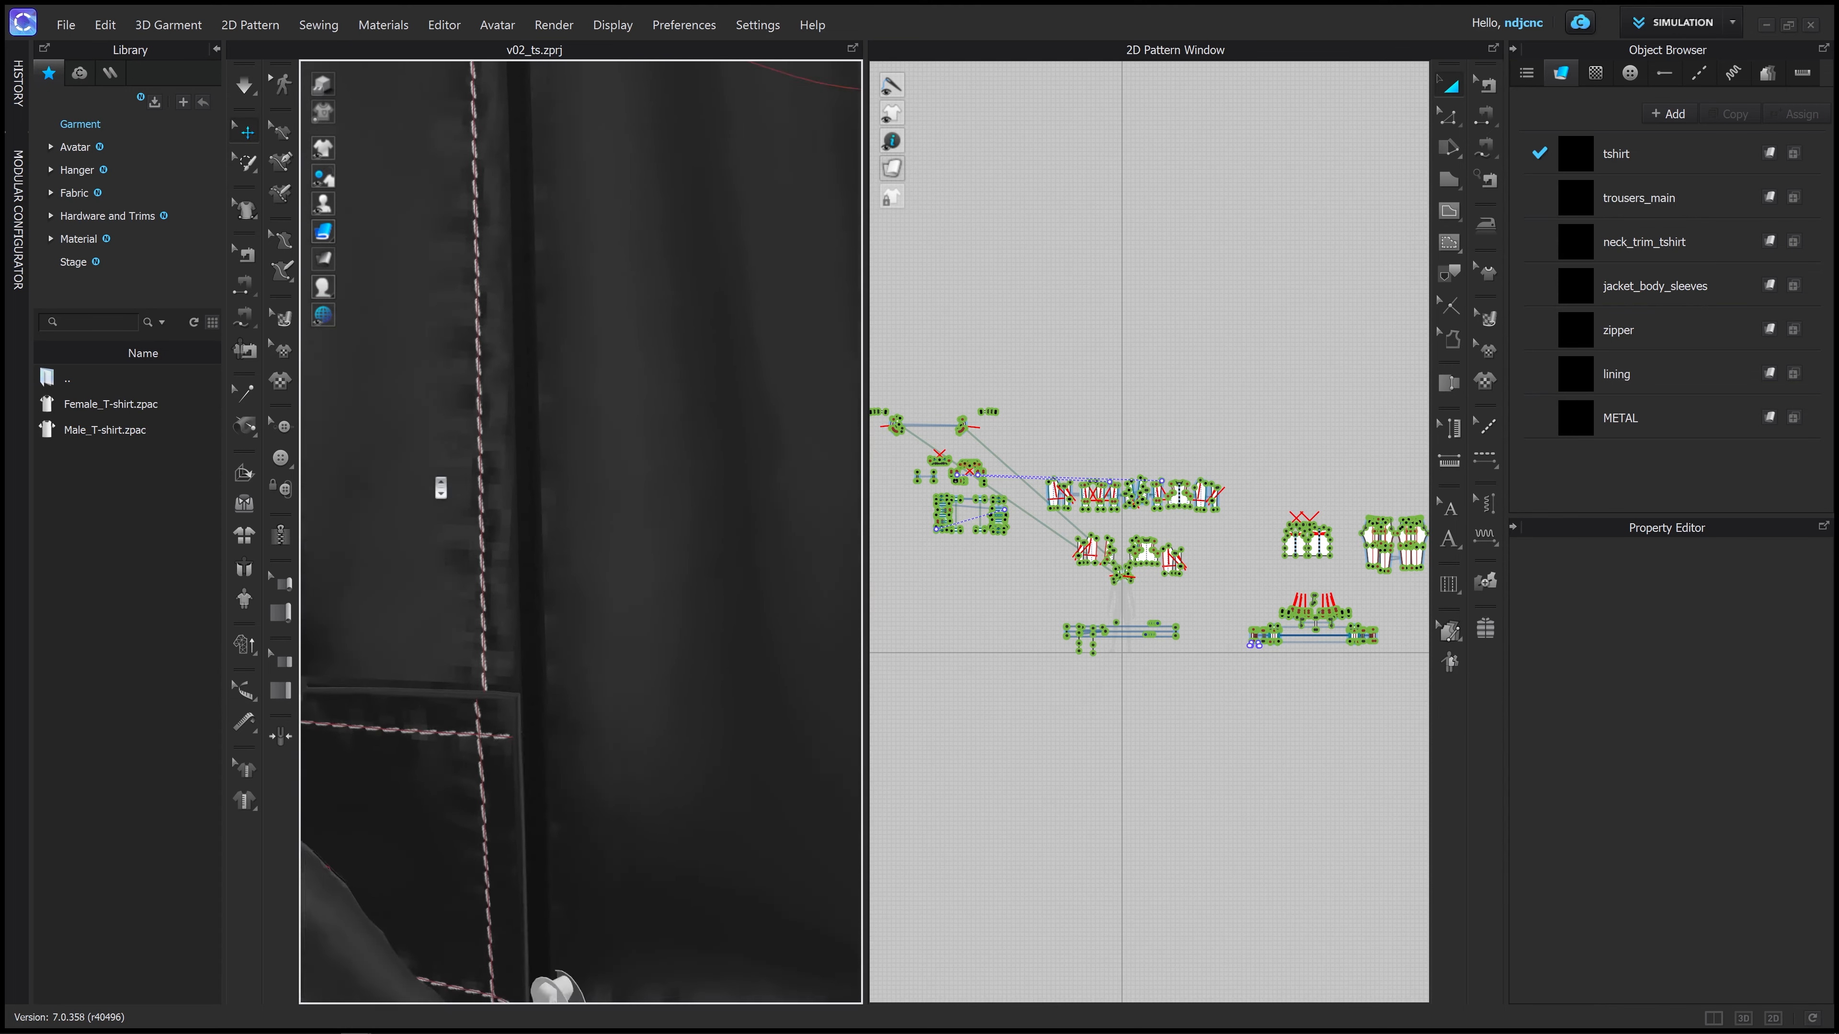
pyautogui.scroll(-5, 440, 488)
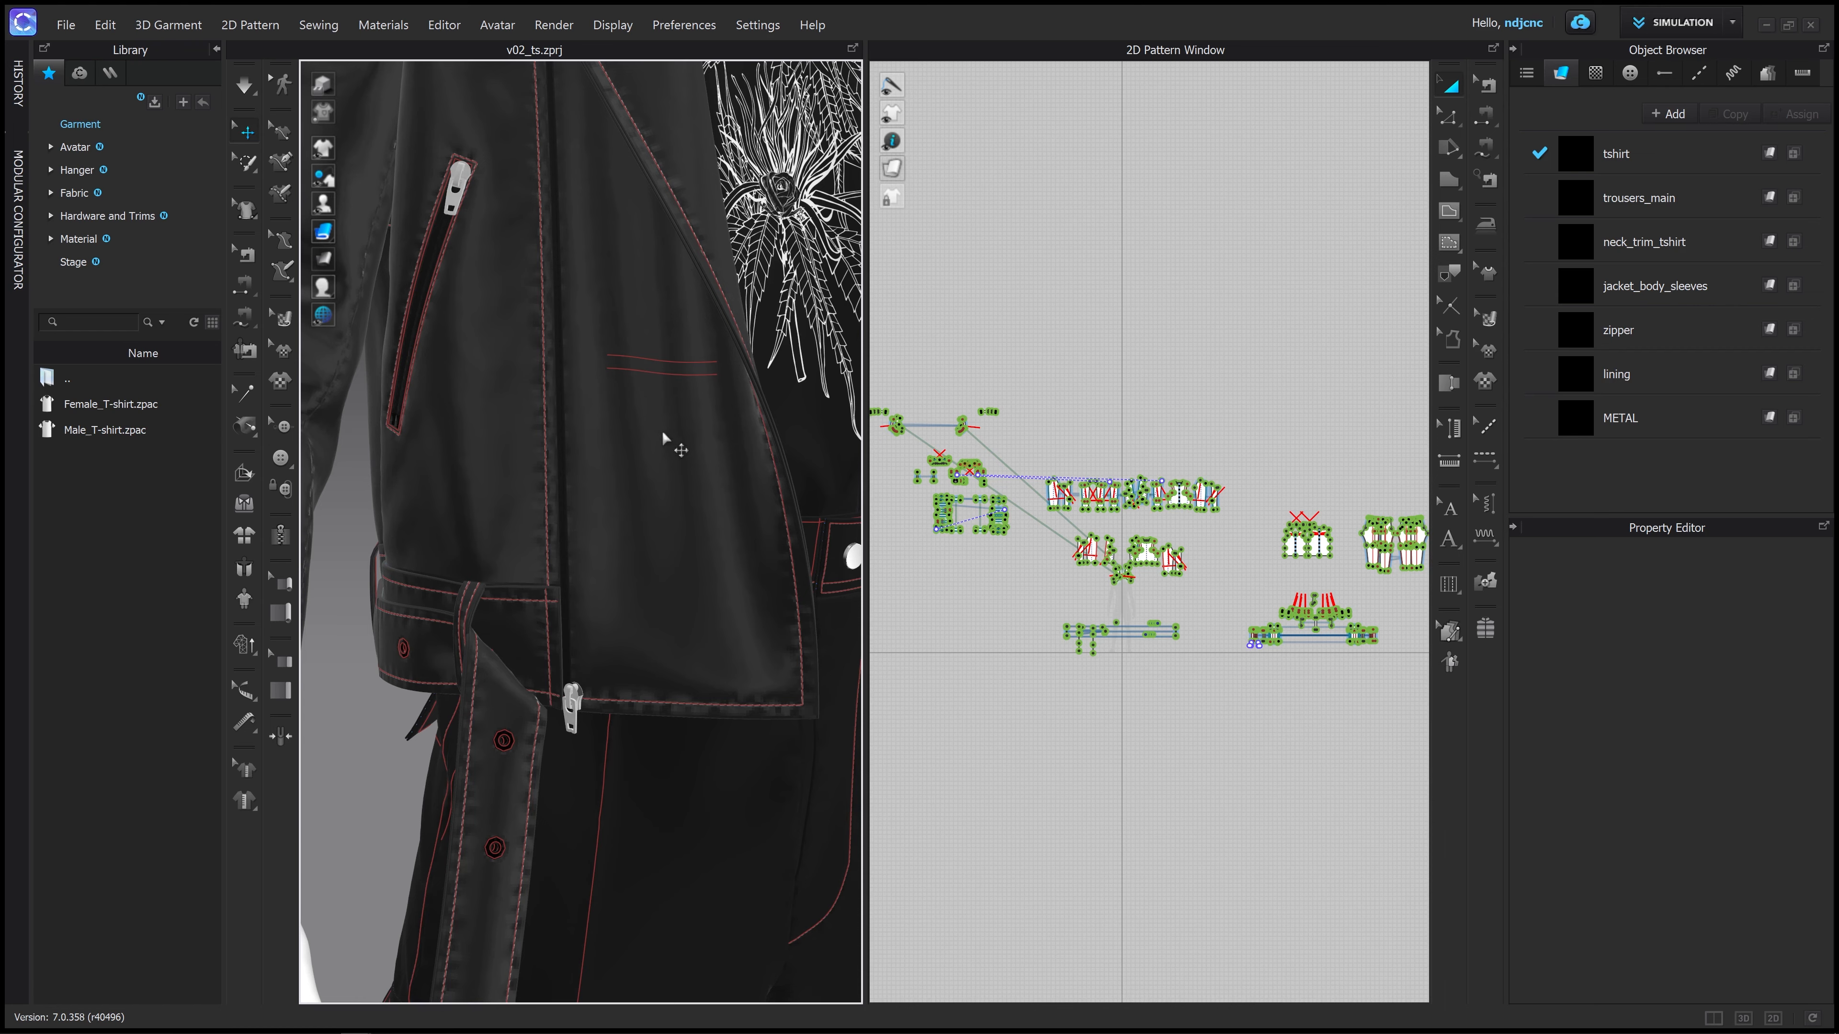
pyautogui.scroll(-3, 666, 447)
pyautogui.scroll(-5, 667, 447)
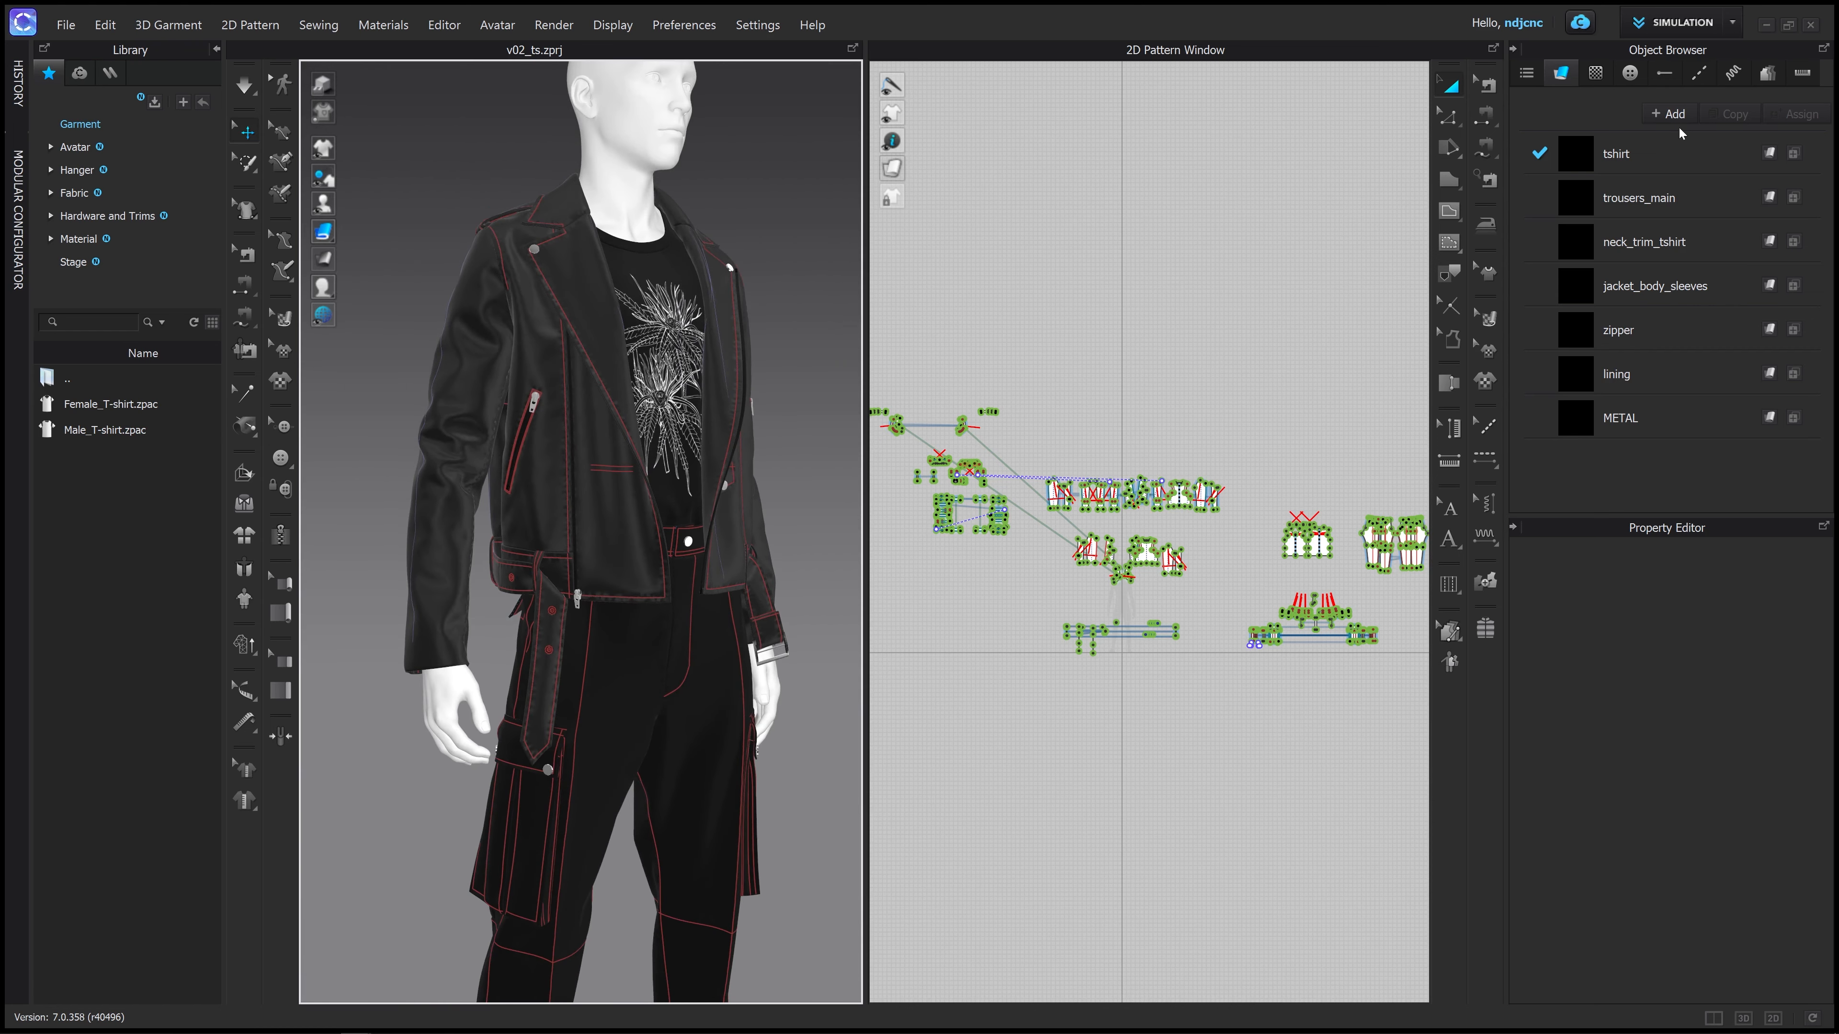
# Show the topstitch list, select jacket_stitches and view its available Type options
pyautogui.click(1696, 75)
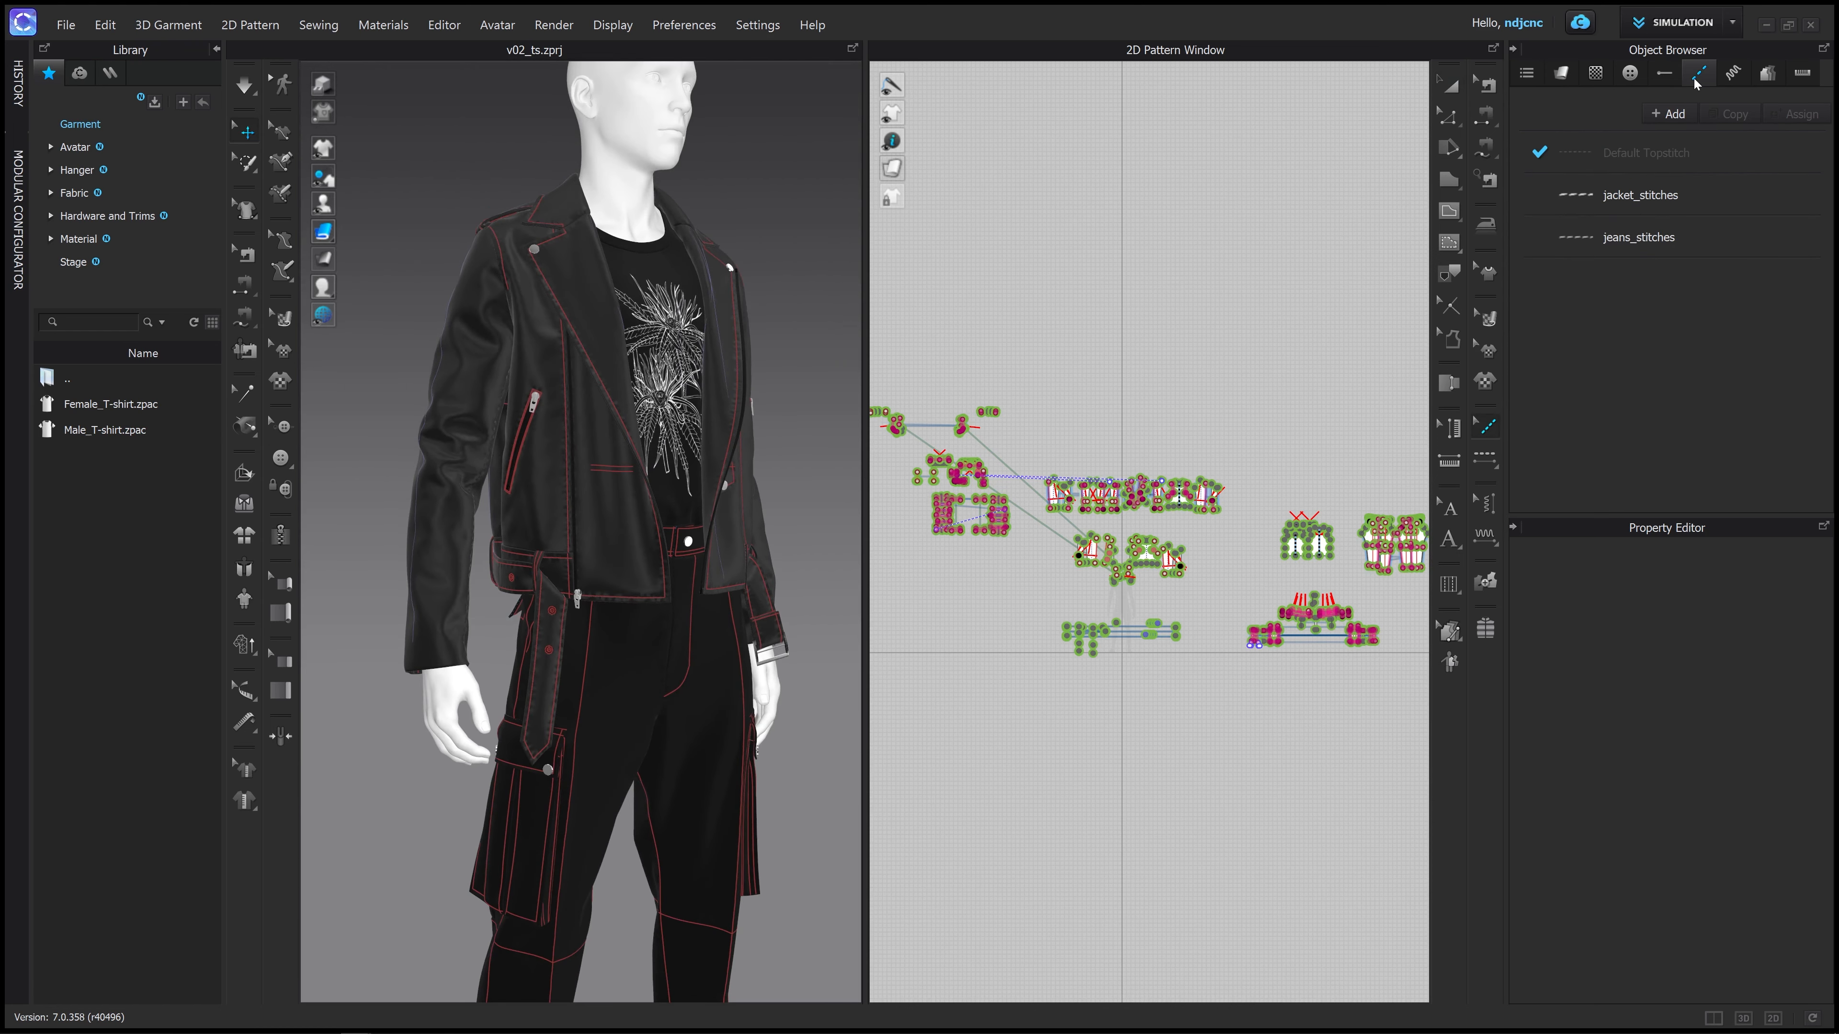
pyautogui.click(1633, 196)
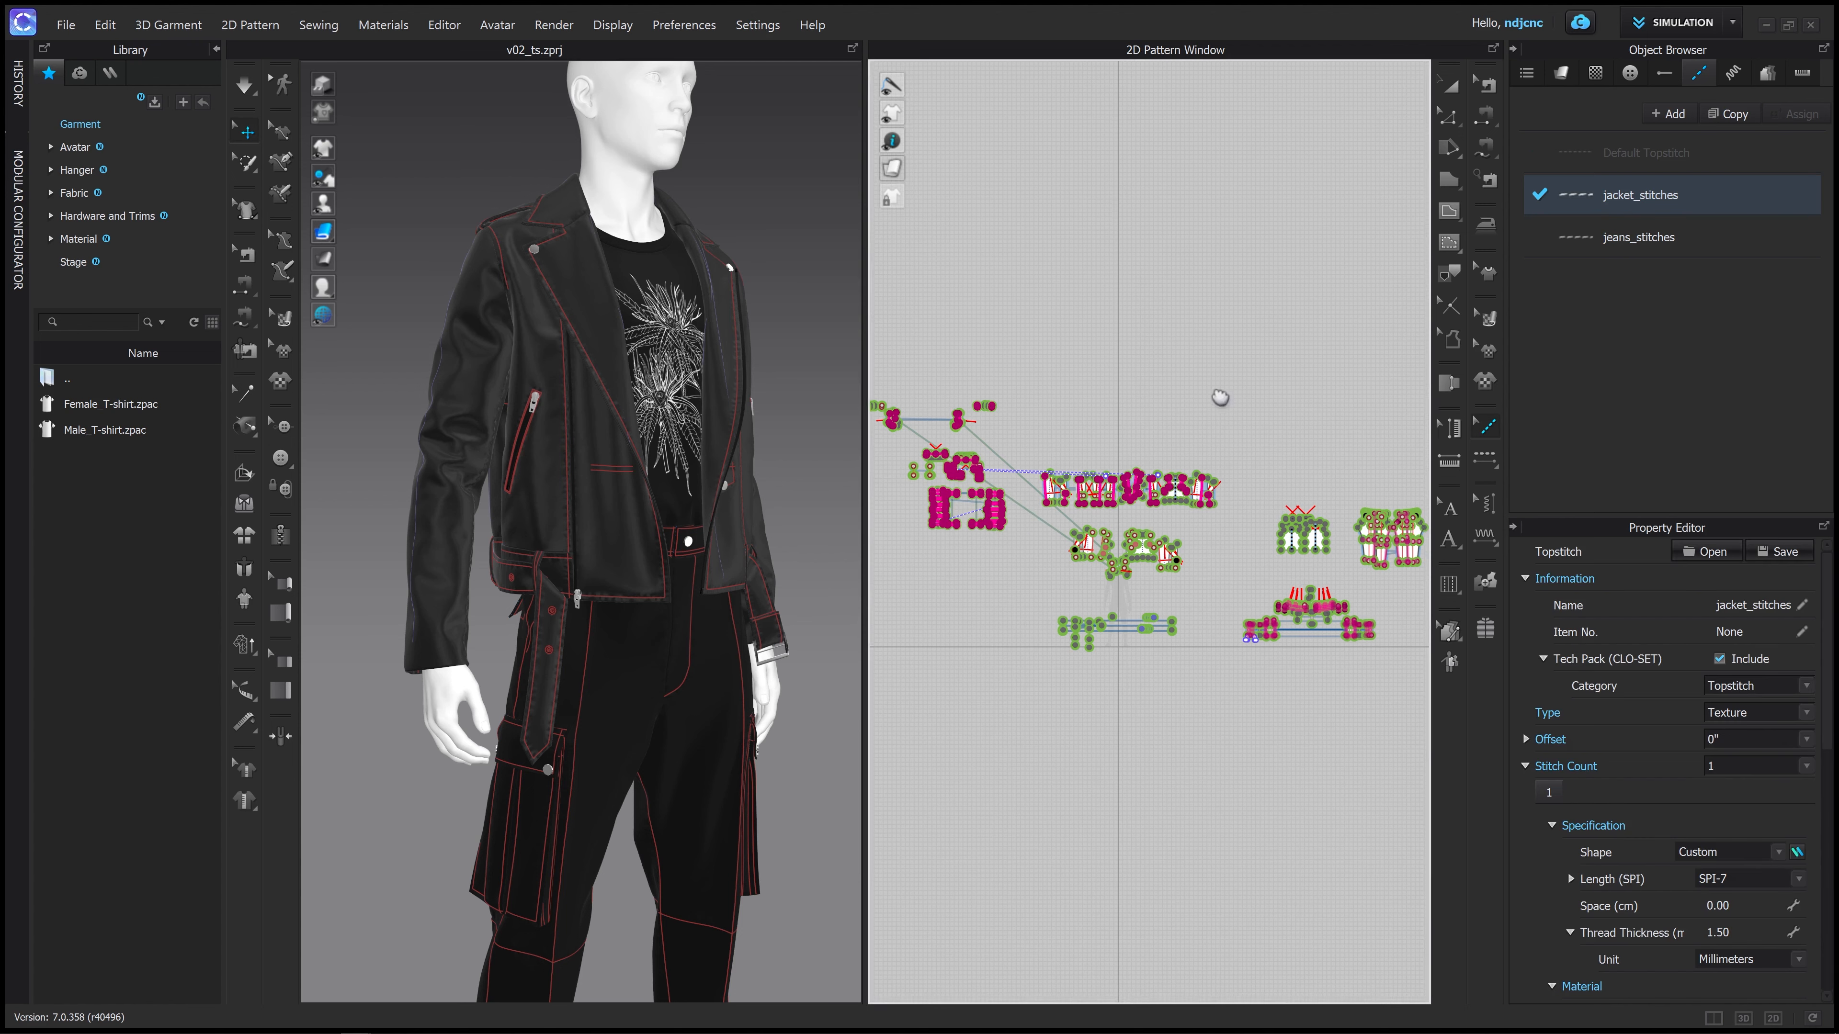
pyautogui.moveTo(1219, 398); pyautogui.dragTo(1170, 305, button='middle')
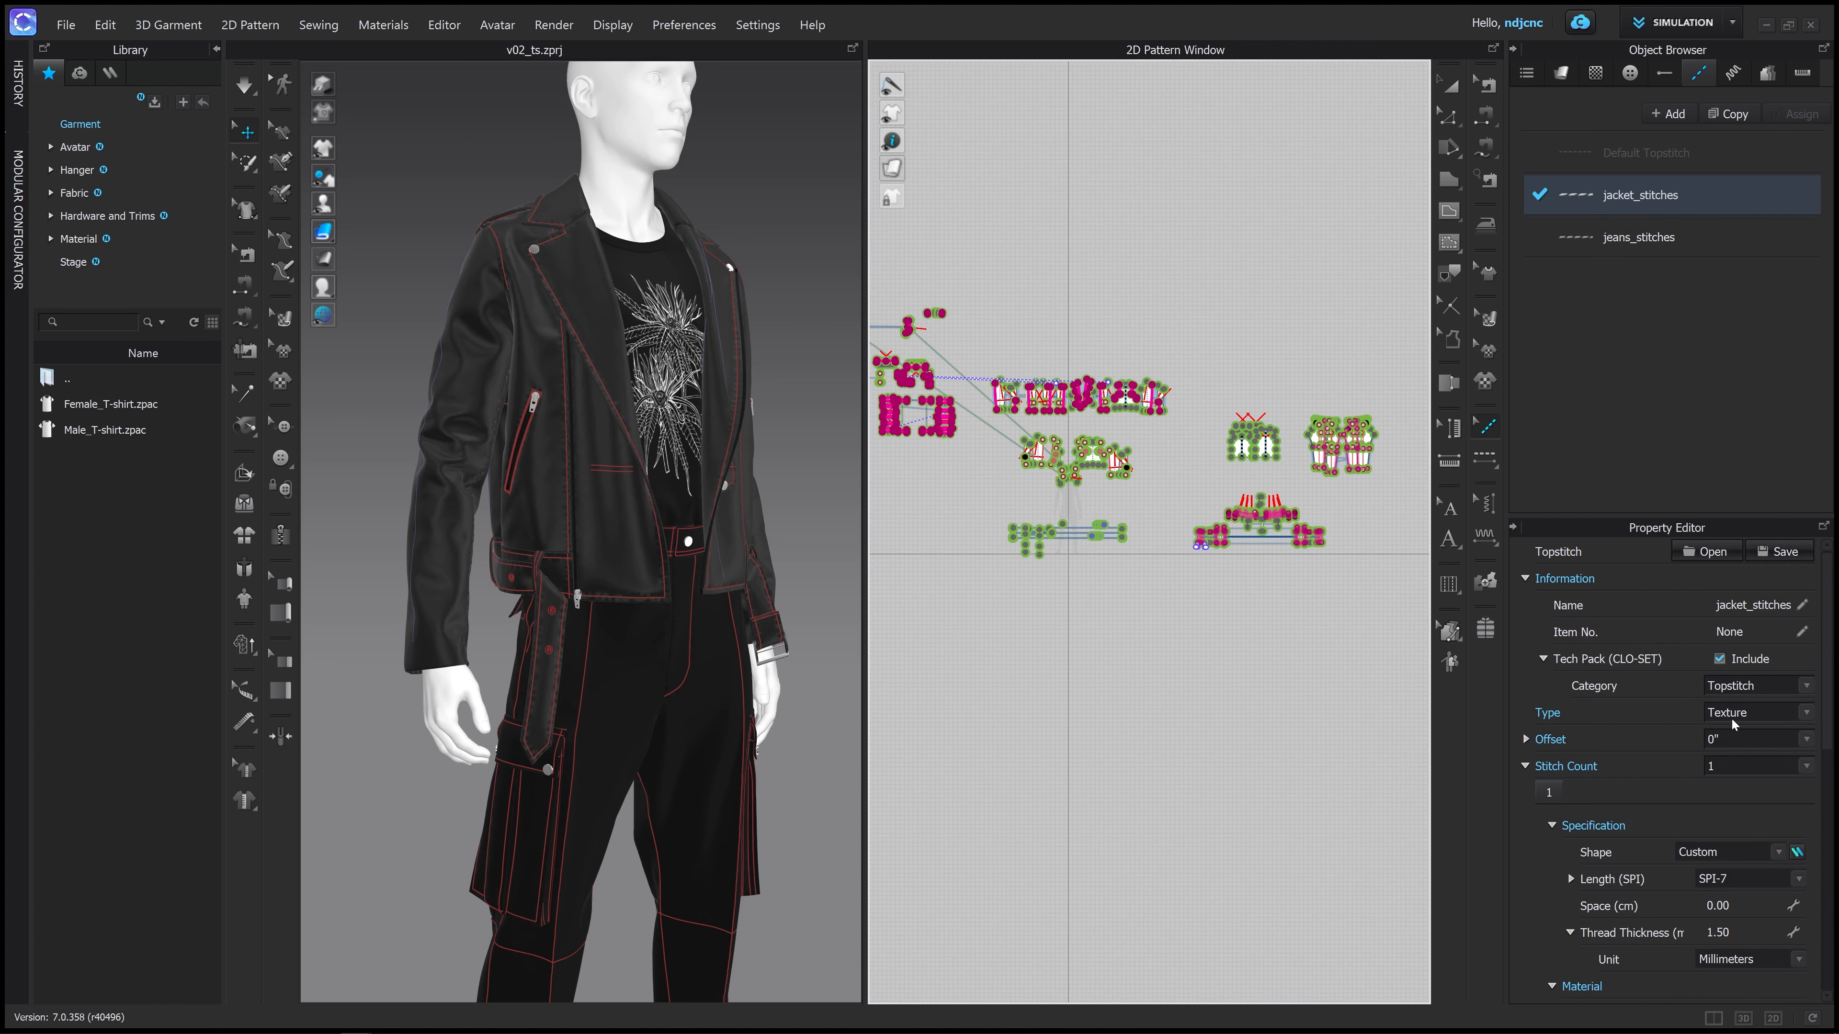
pyautogui.click(1760, 714)
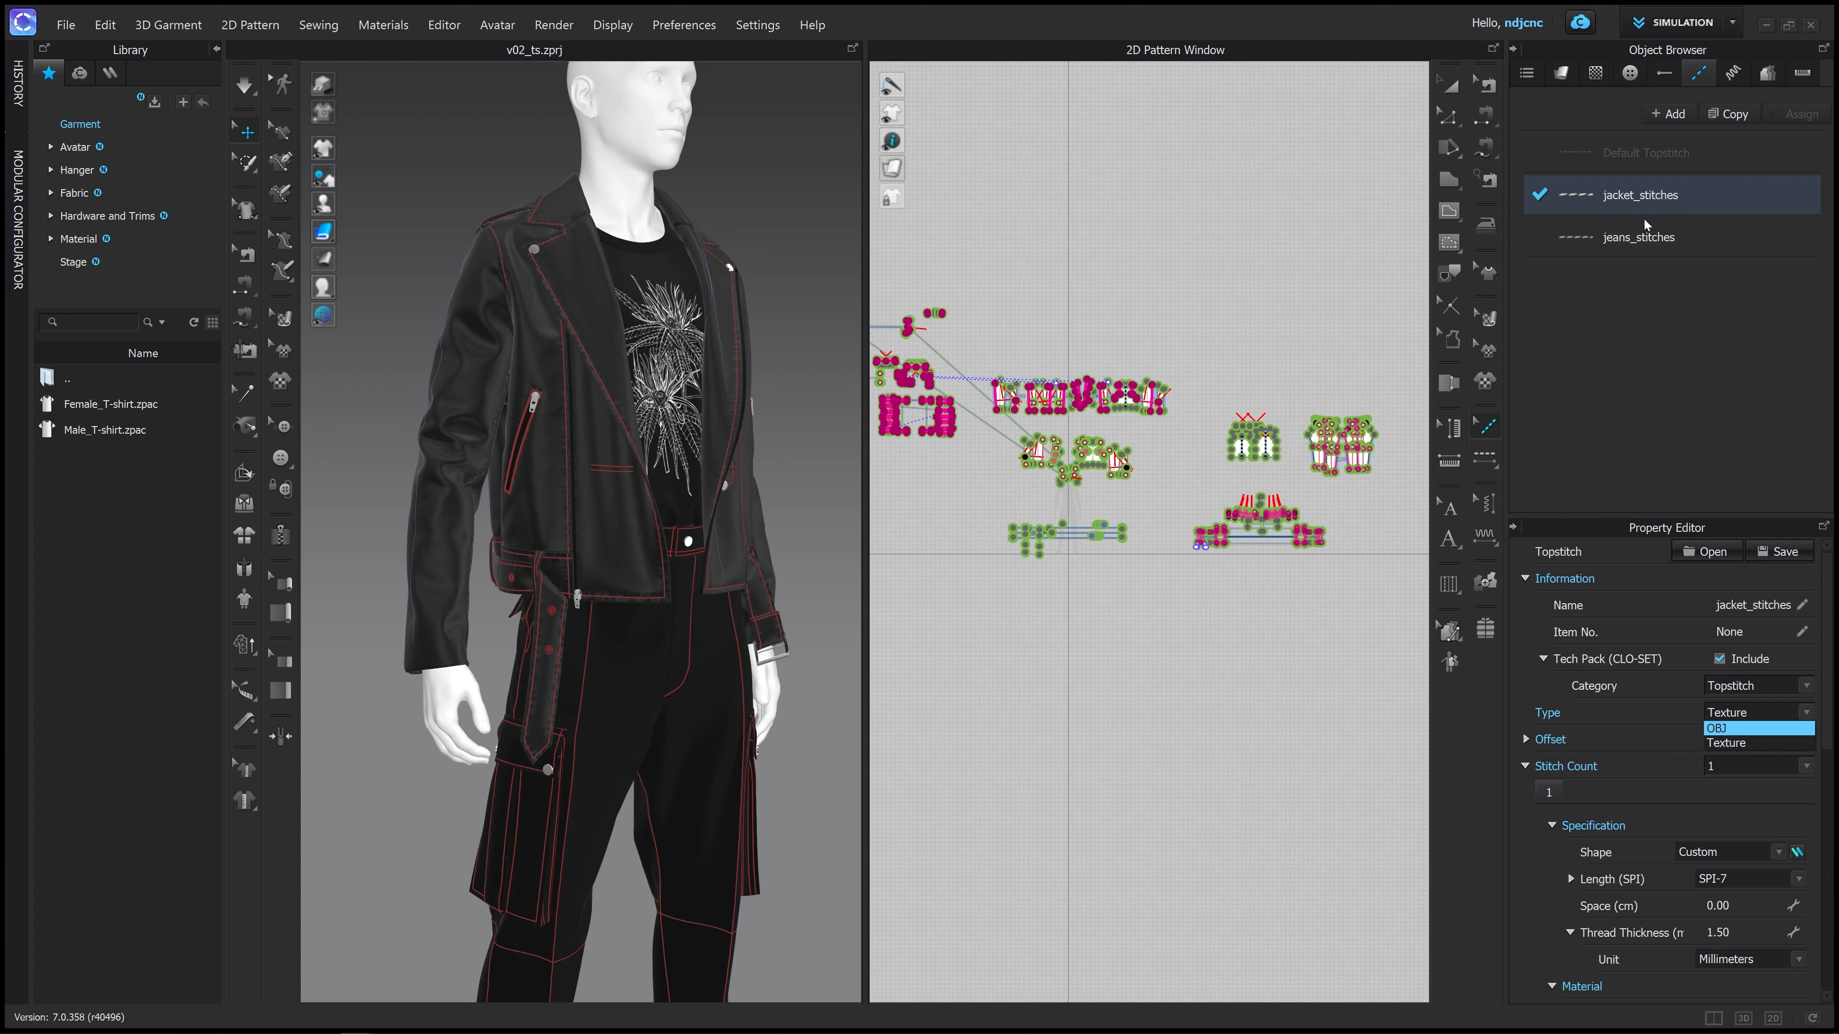
# Select the jeans_stitches topstitch, check its color and accept white (FFFFFF)
pyautogui.click(1640, 237)
pyautogui.click(1657, 195)
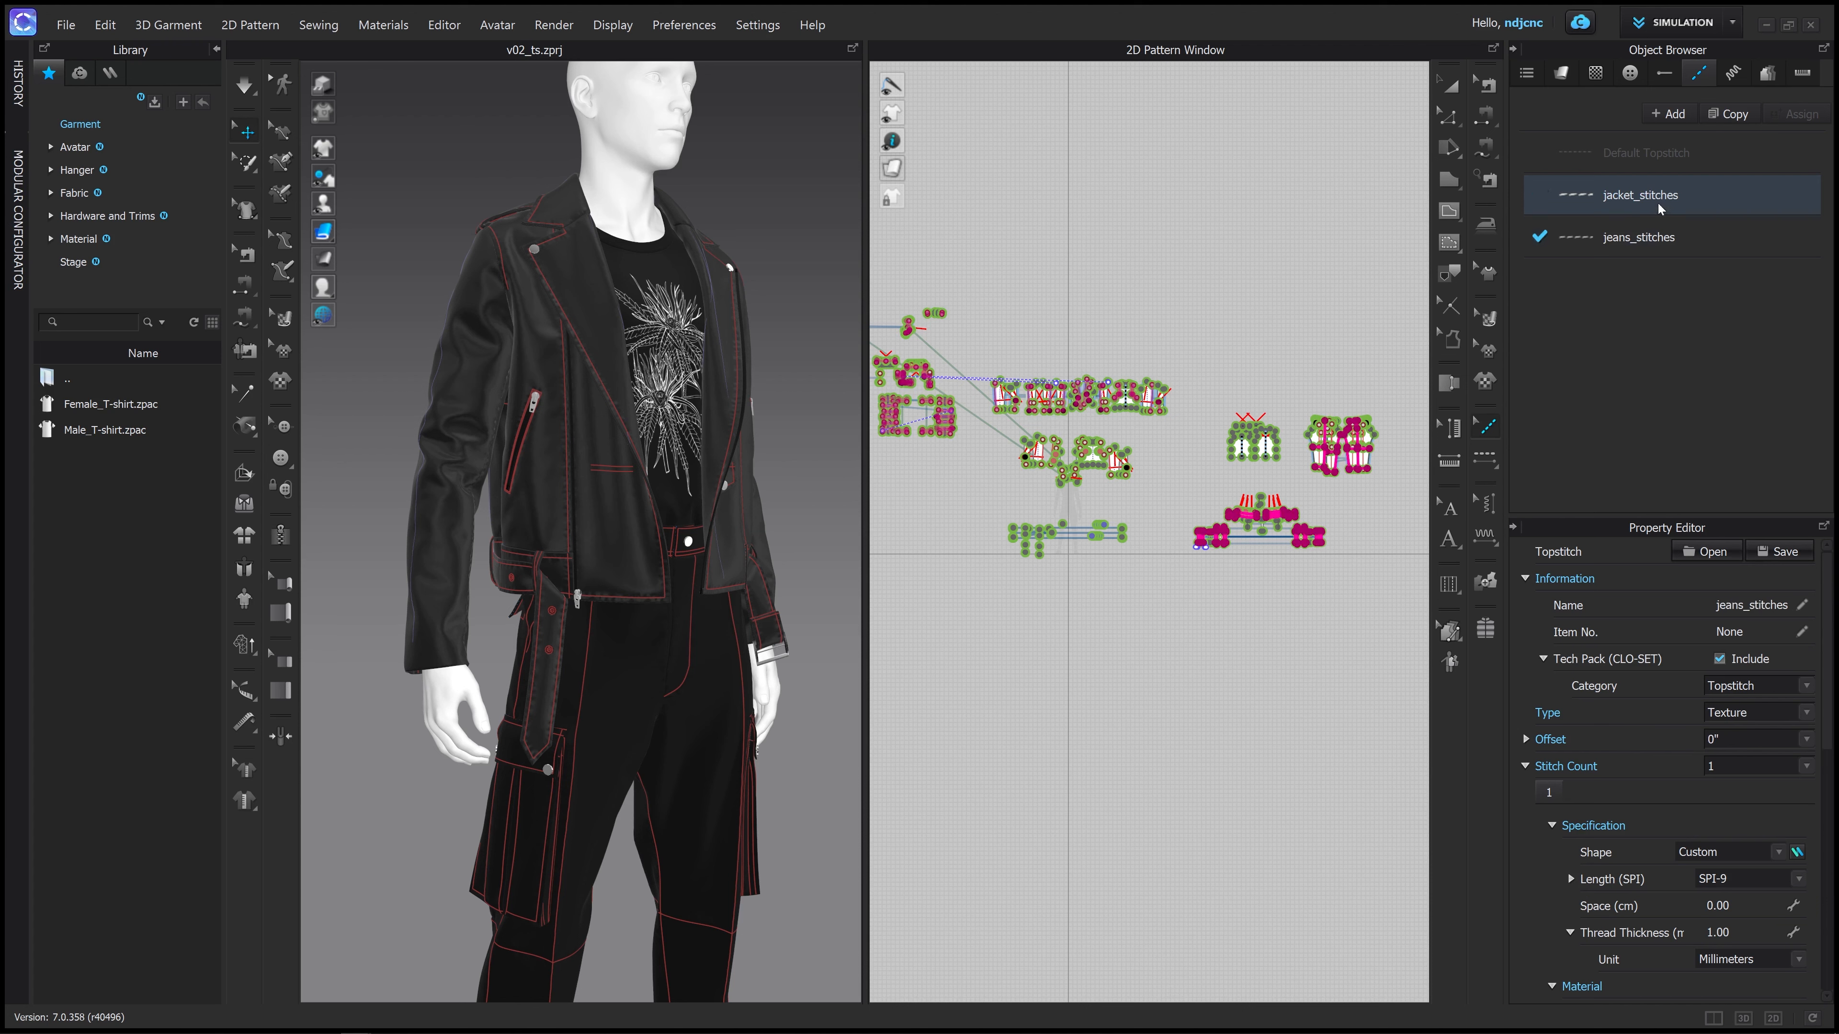
pyautogui.click(1654, 239)
pyautogui.scroll(-8, 1693, 726)
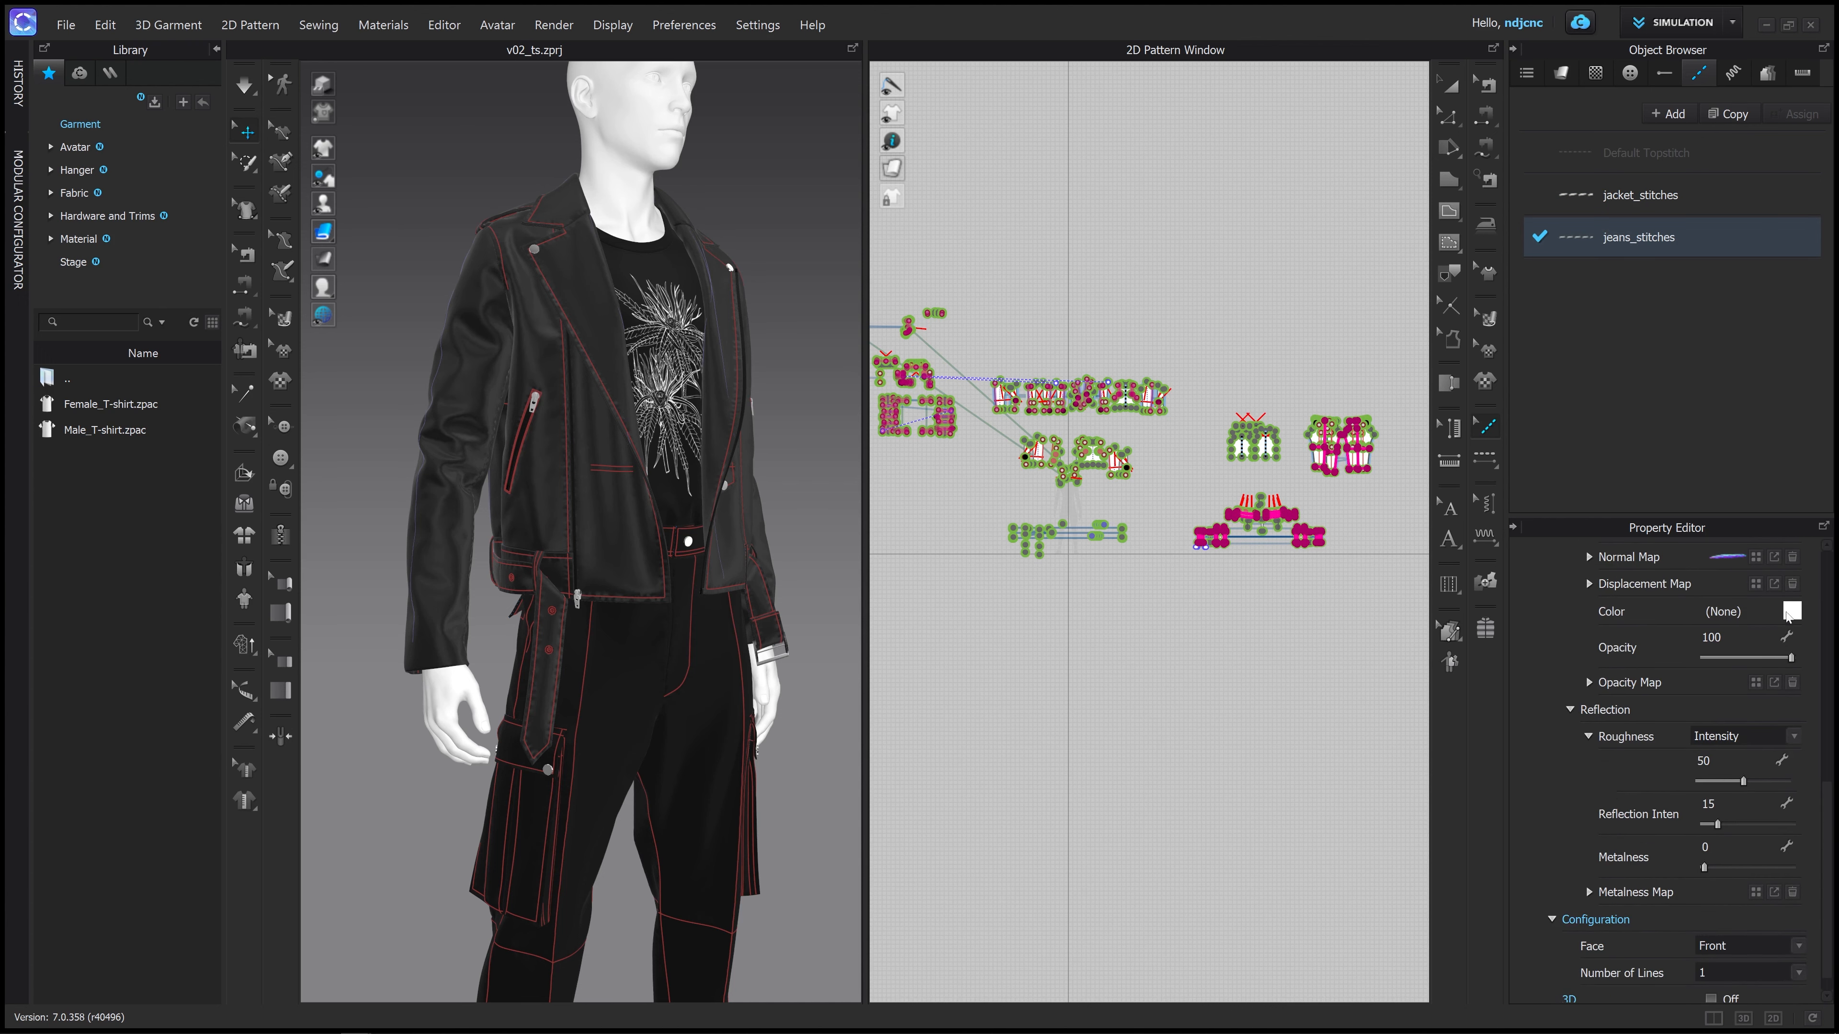
pyautogui.click(1791, 611)
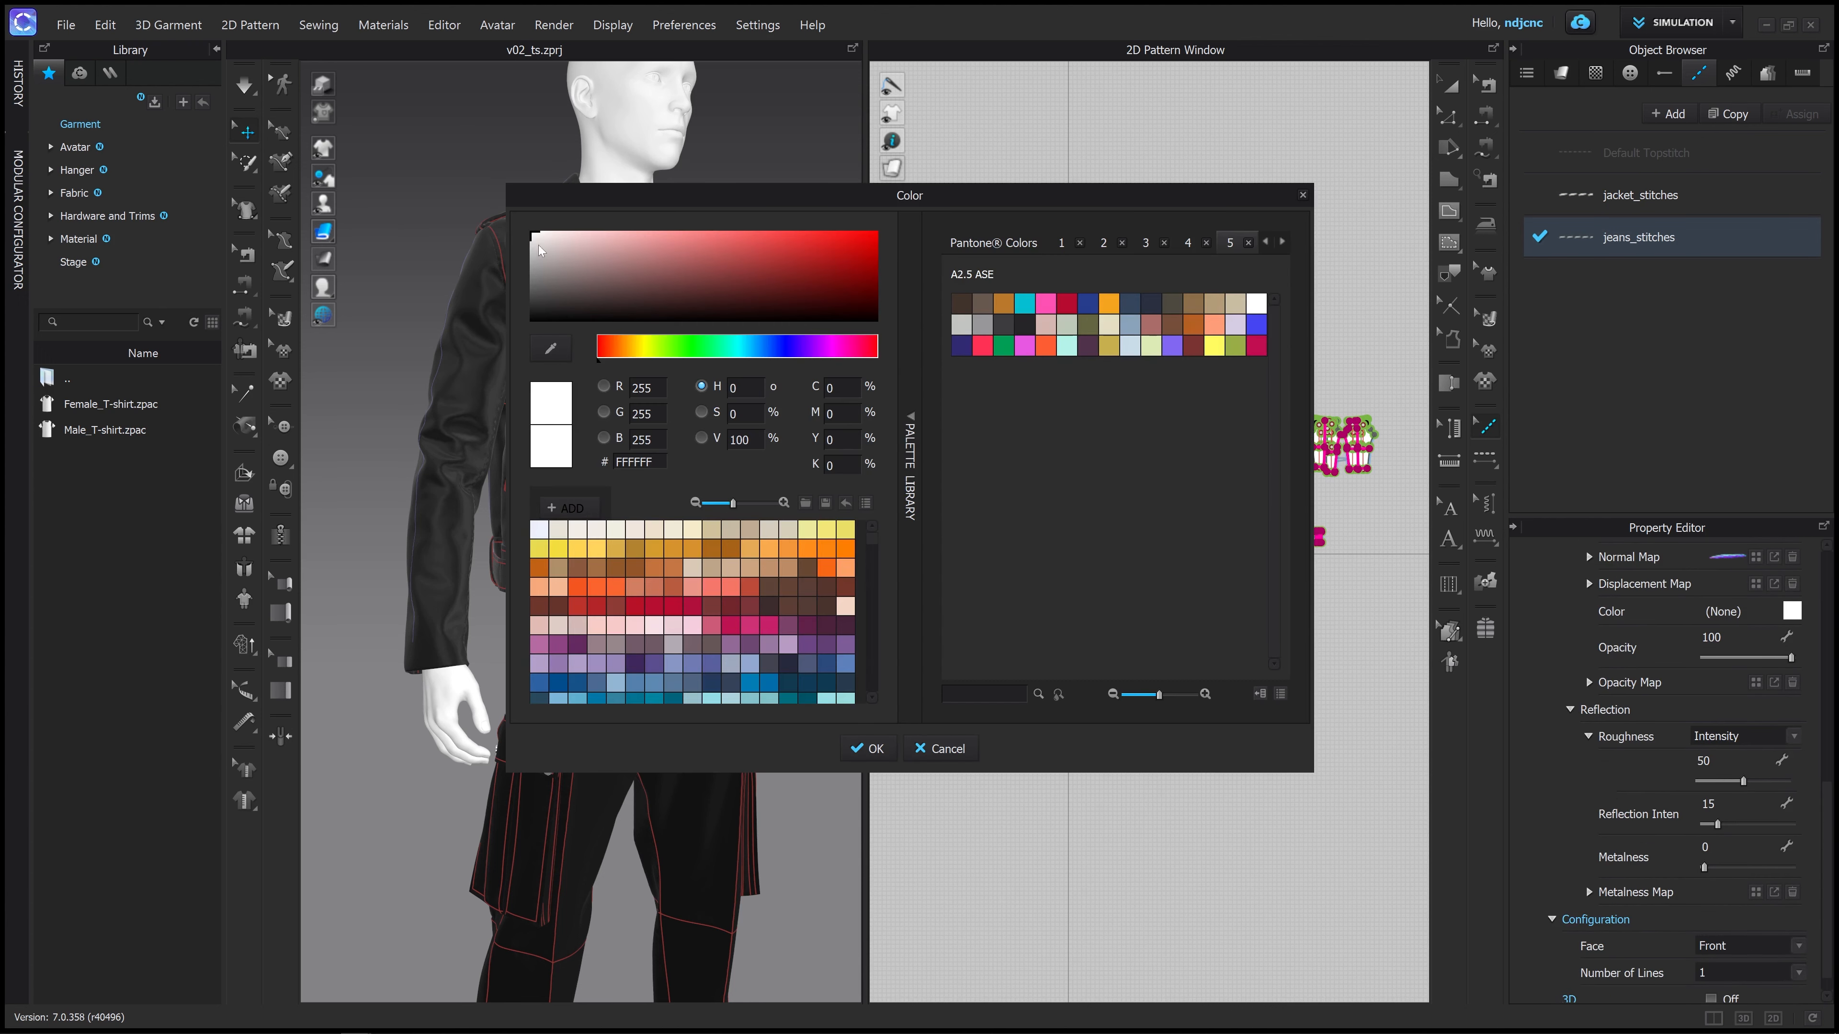
pyautogui.click(873, 750)
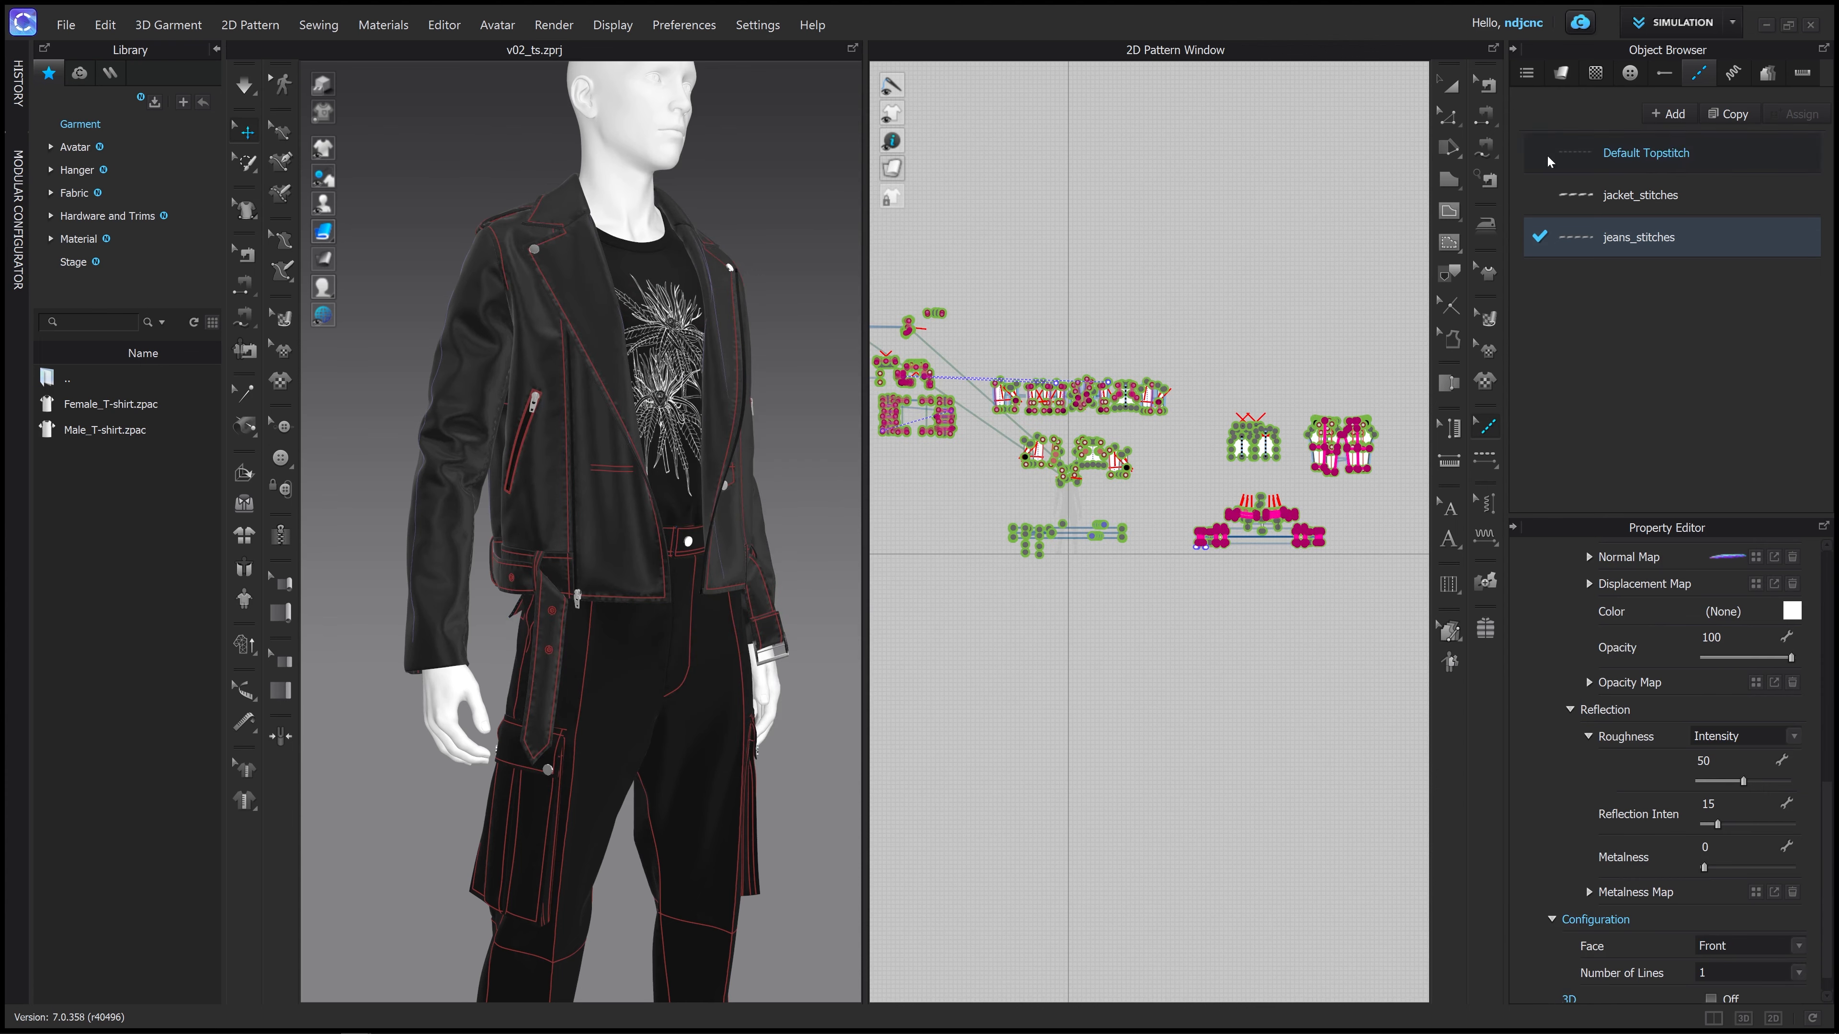
# Select all fabrics from tshirt to METAL, check their shared color and accept black (000000)
pyautogui.click(1562, 74)
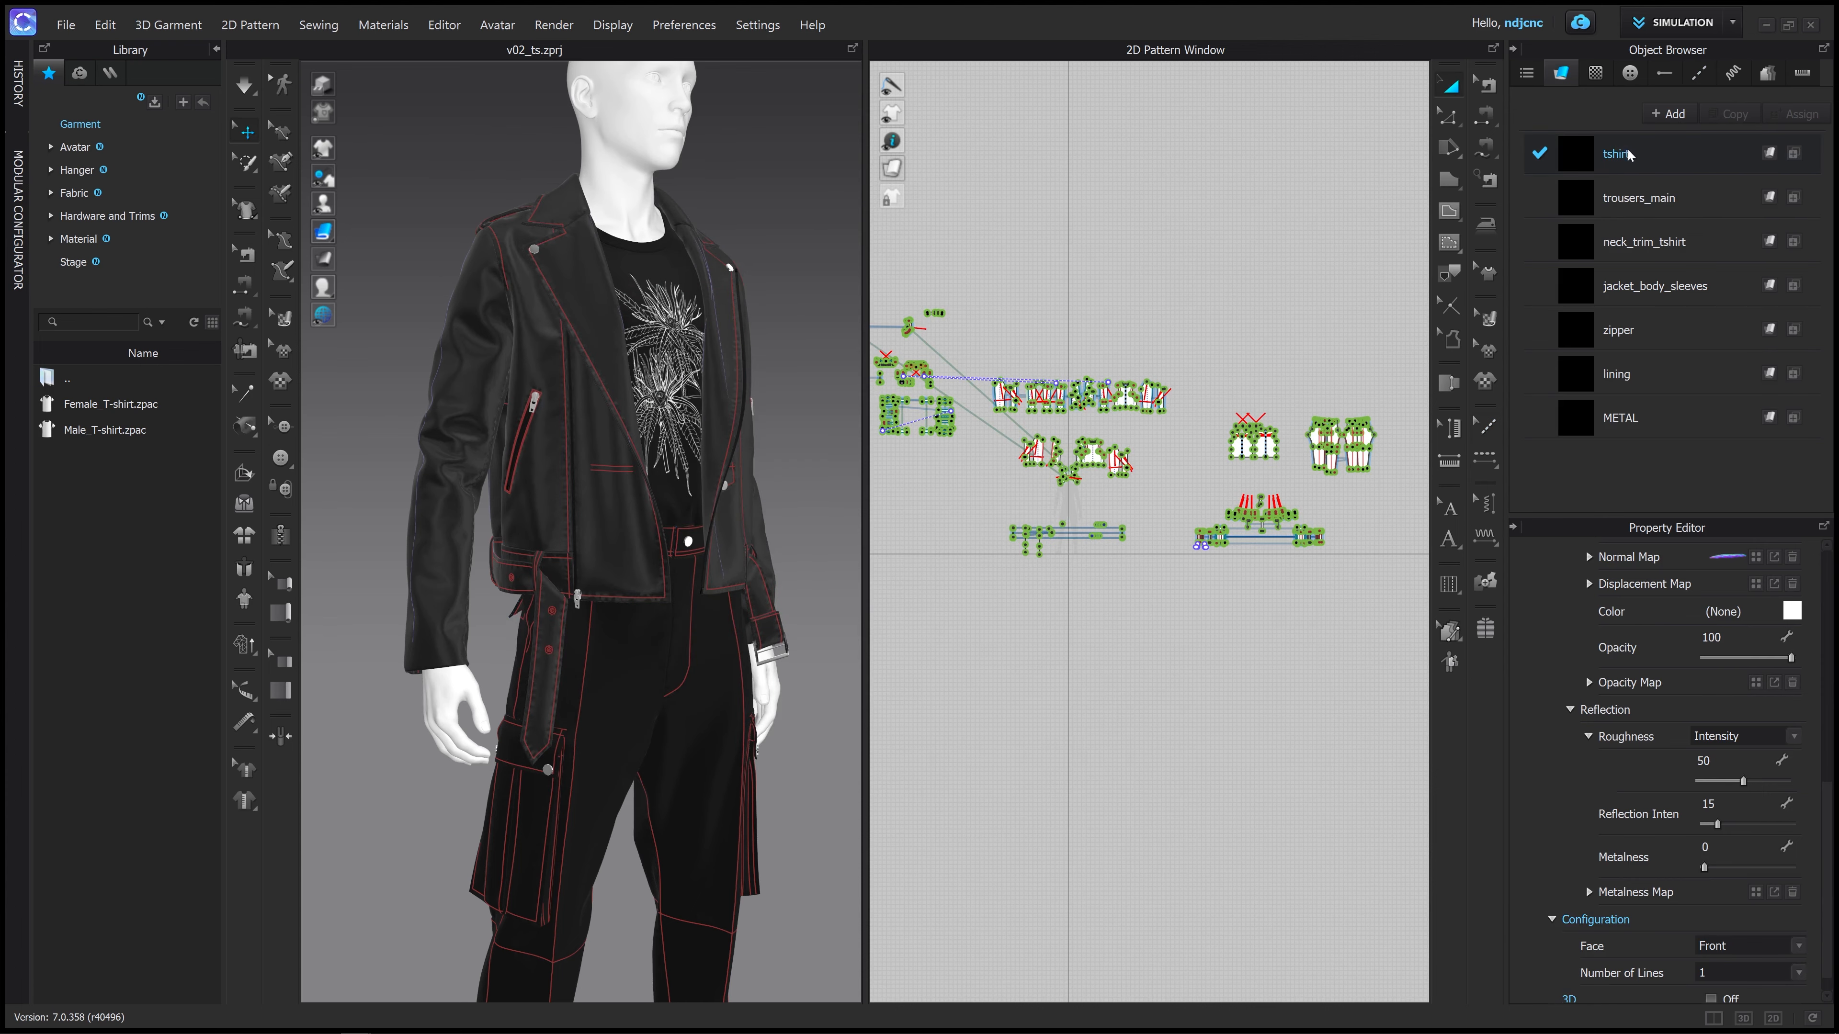
pyautogui.keyDown('shift'); pyautogui.click(1655, 422); pyautogui.keyUp('shift')
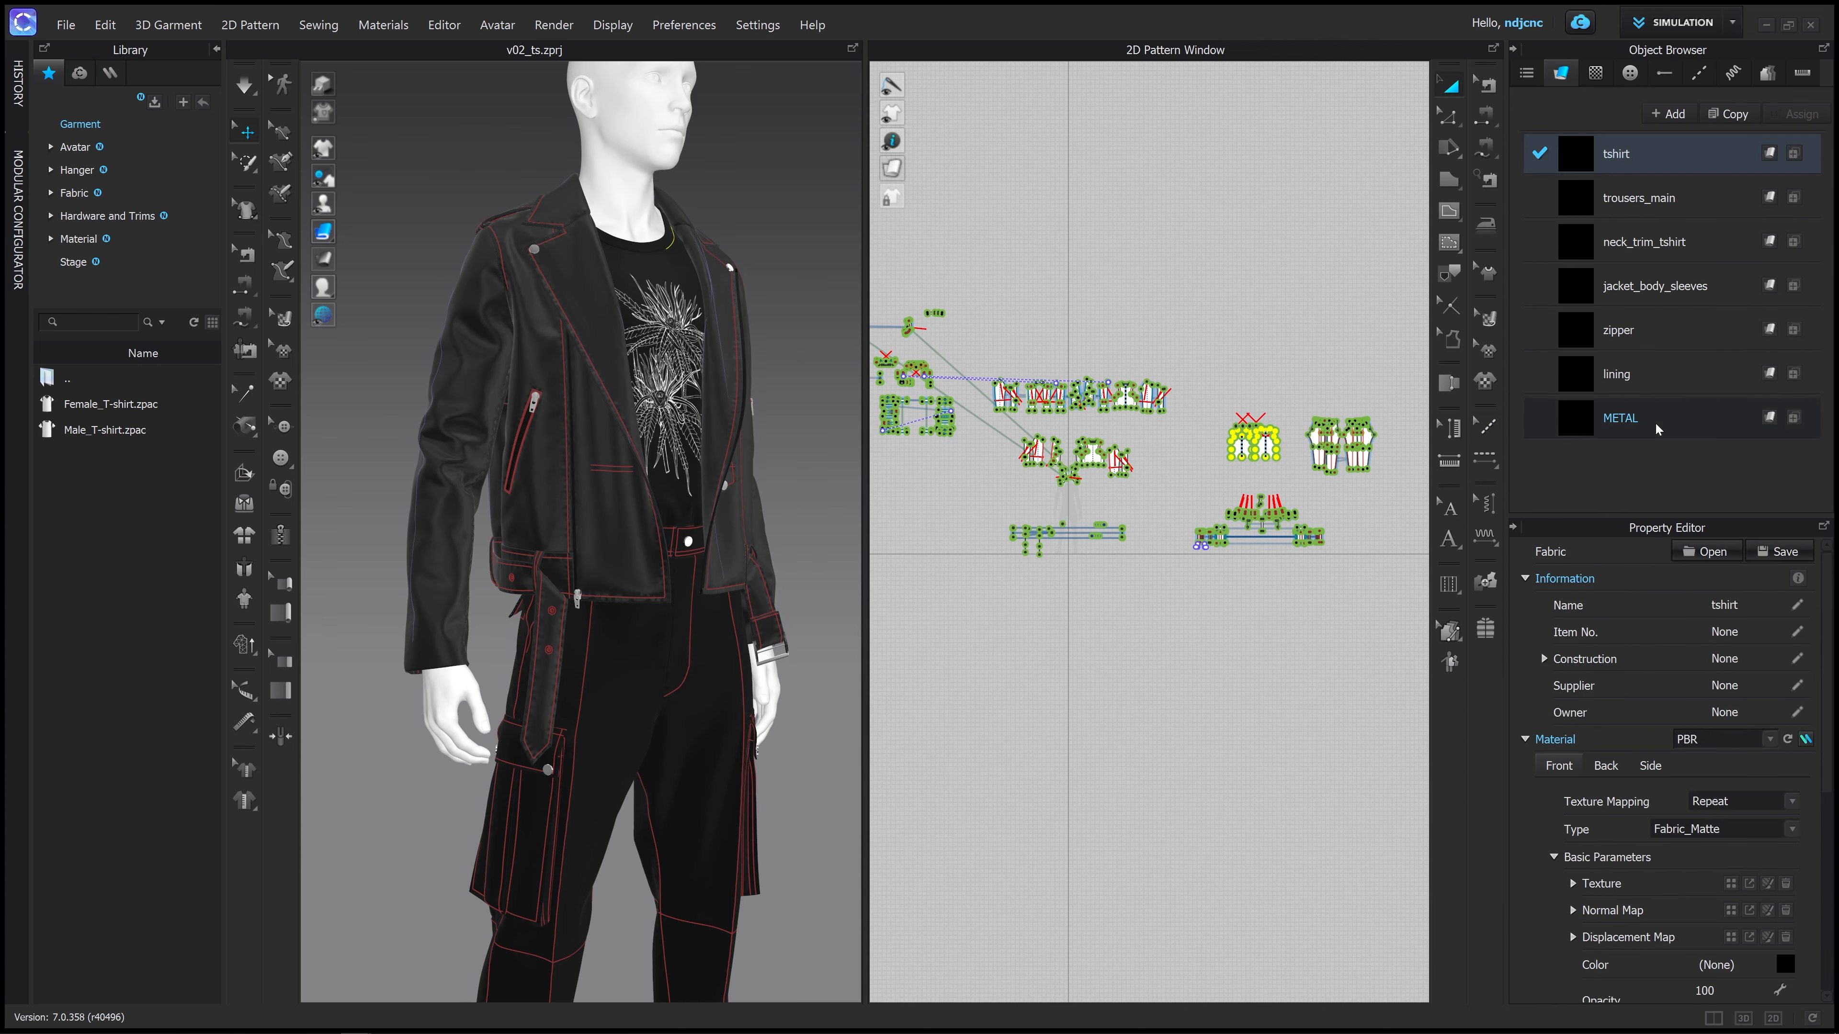
pyautogui.scroll(-2, 1623, 848)
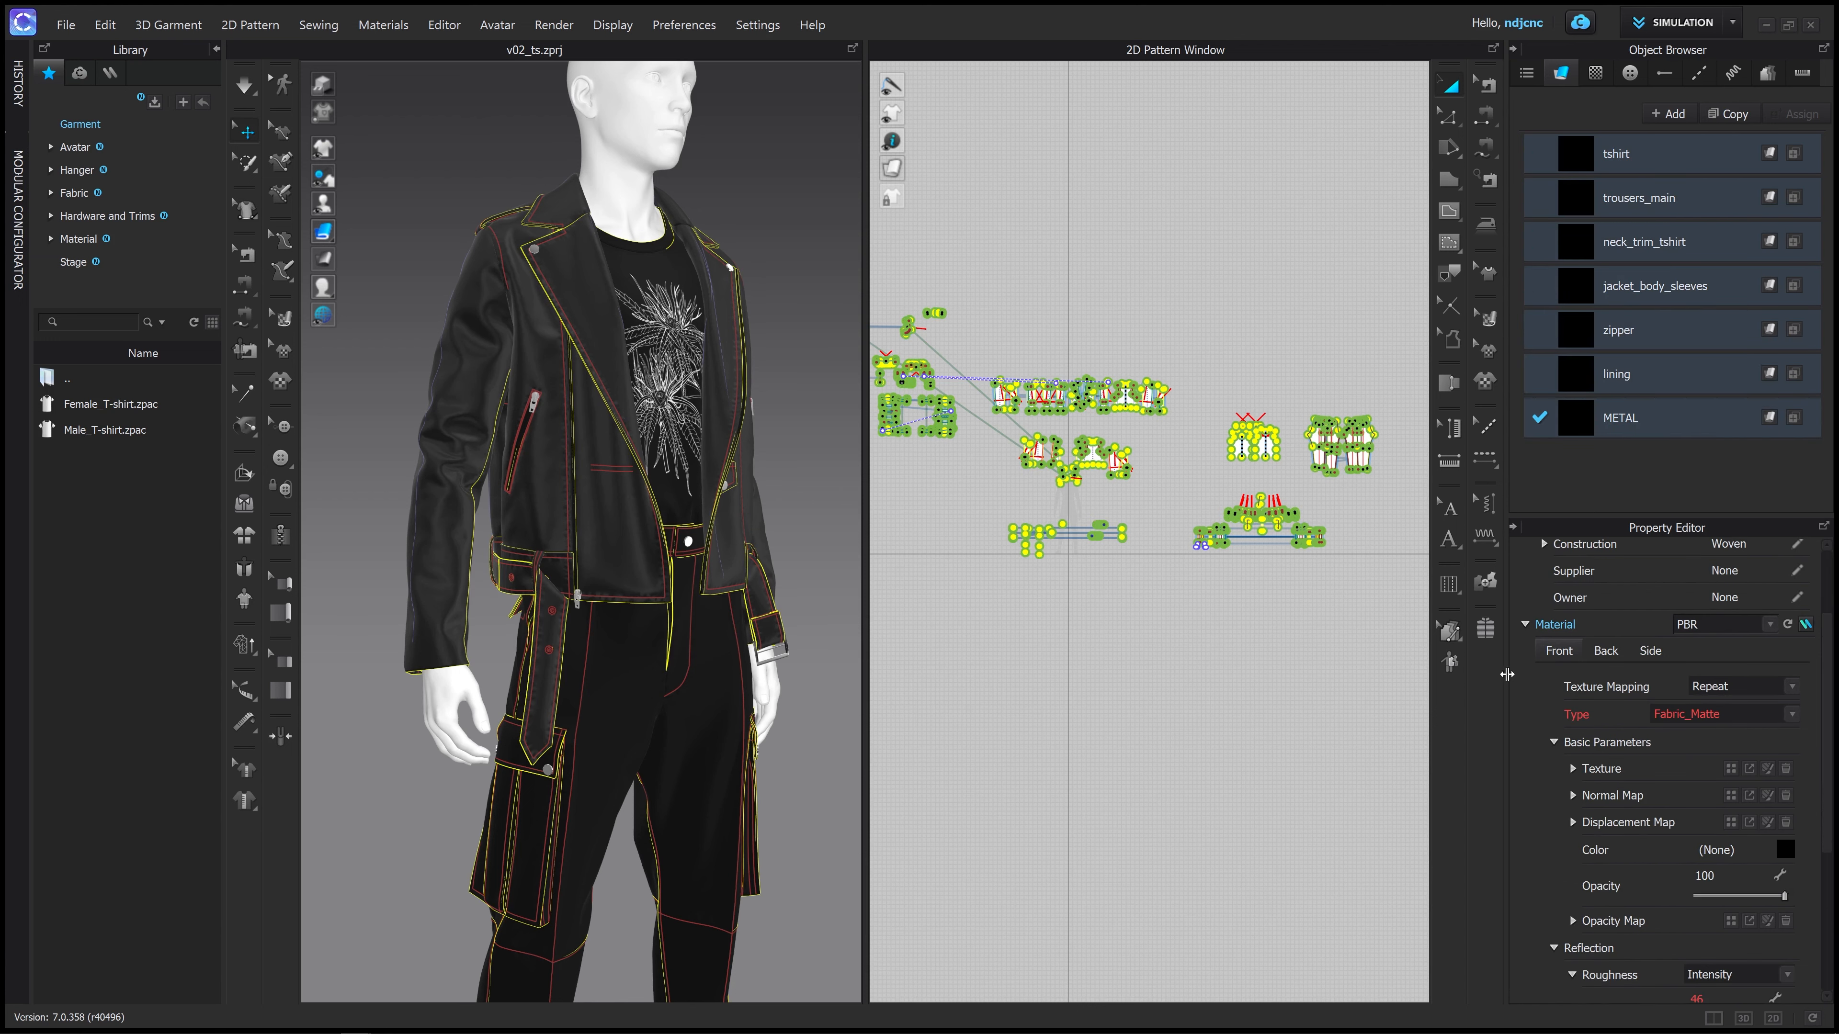
pyautogui.scroll(-1, 1613, 810)
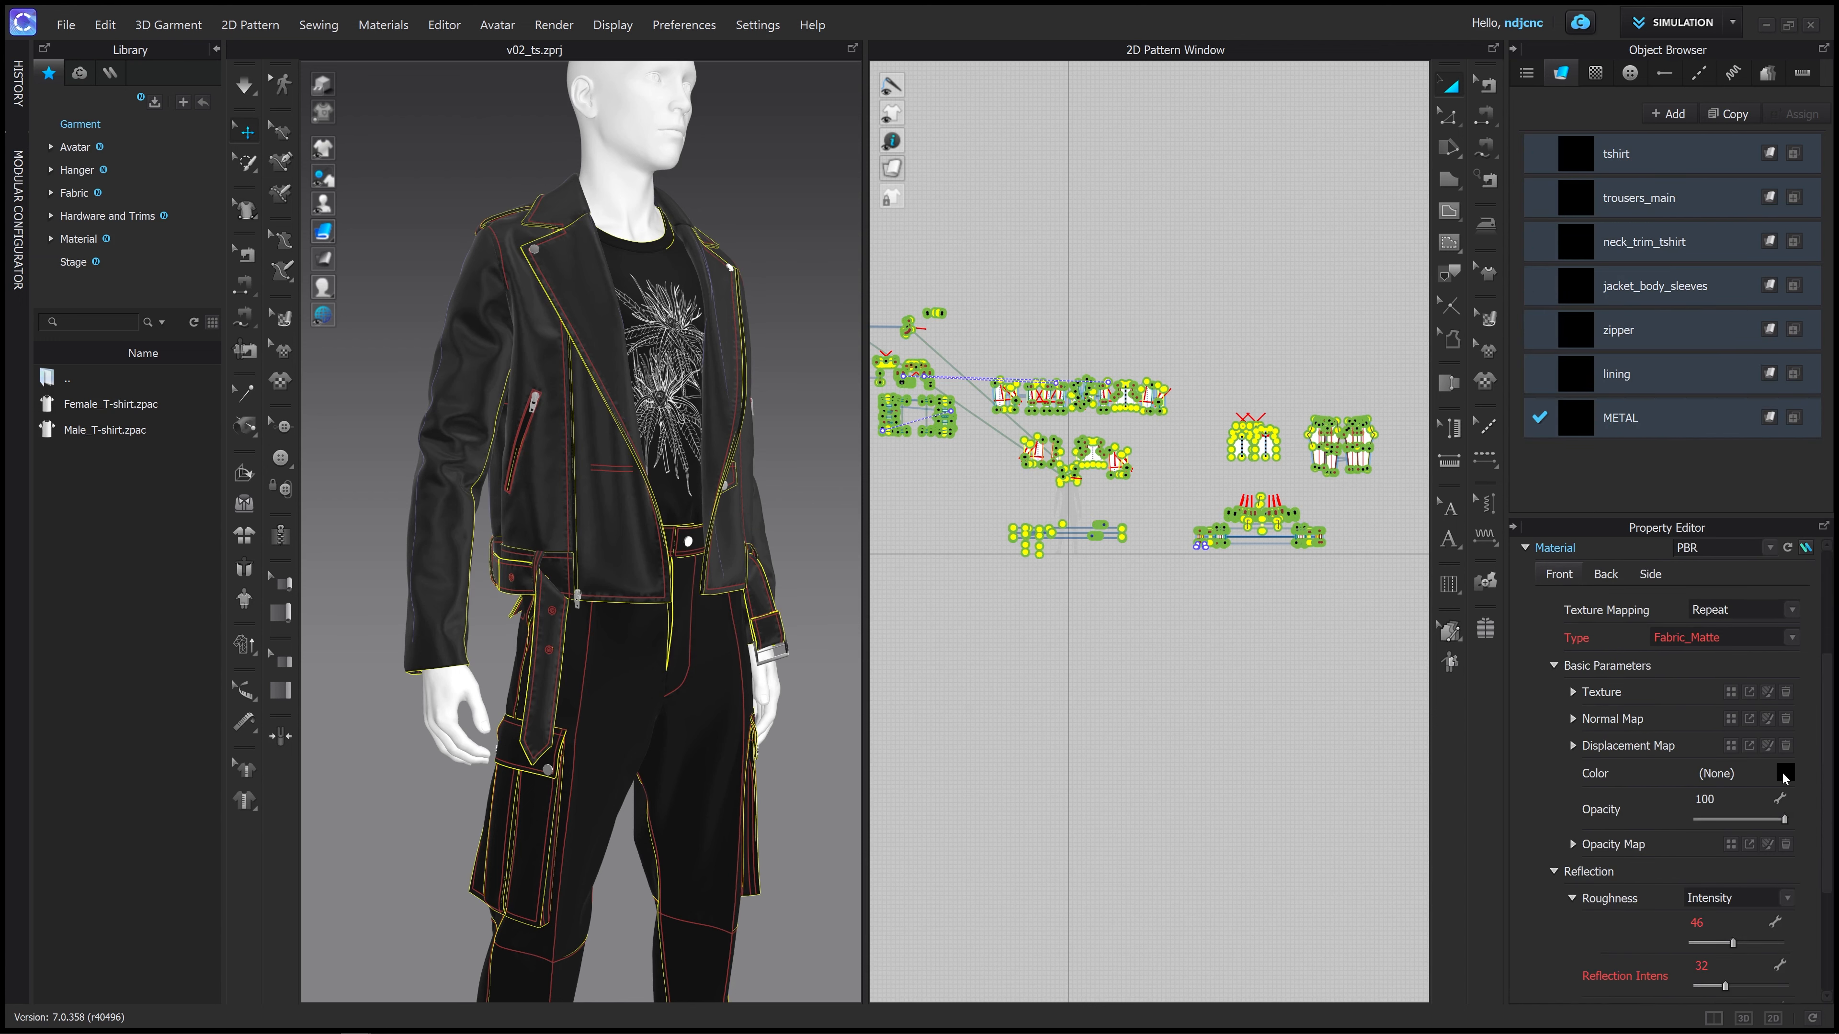
pyautogui.click(1721, 770)
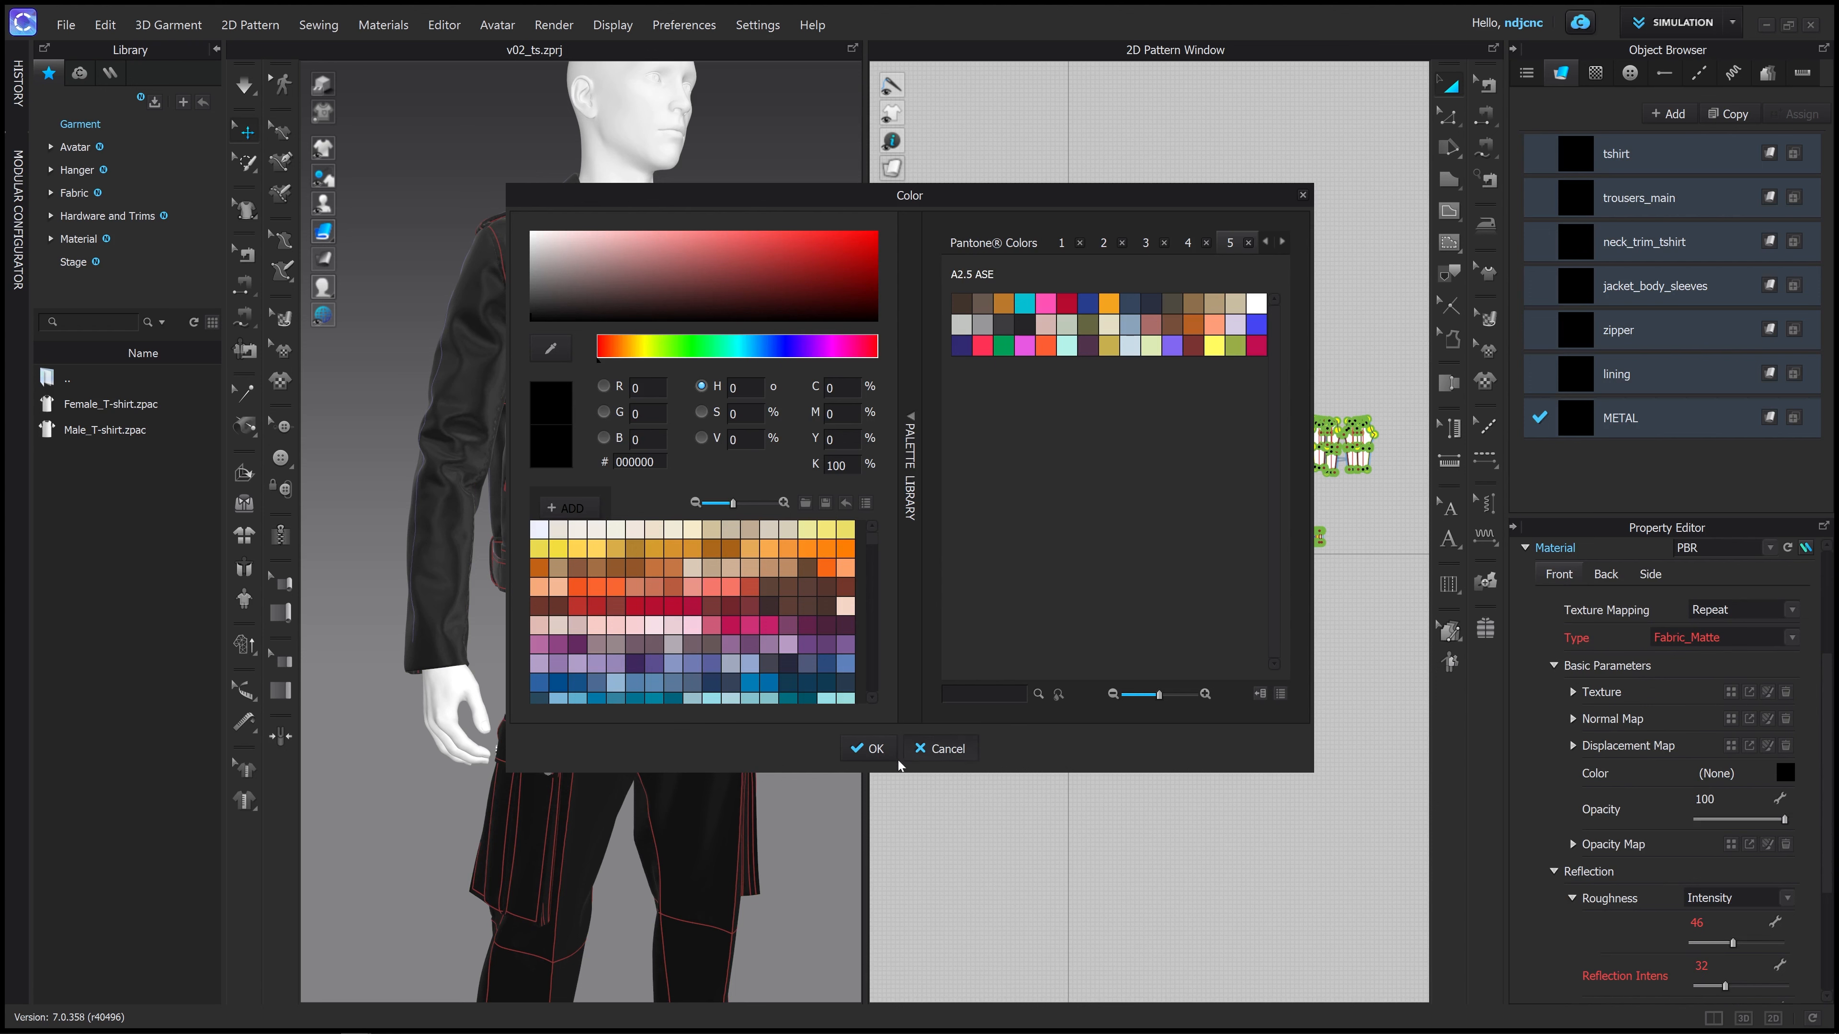
pyautogui.click(872, 749)
# Switch to the UV Editor mode and examine the white topstitching on the black patterns in the first tile
pyautogui.click(1671, 22)
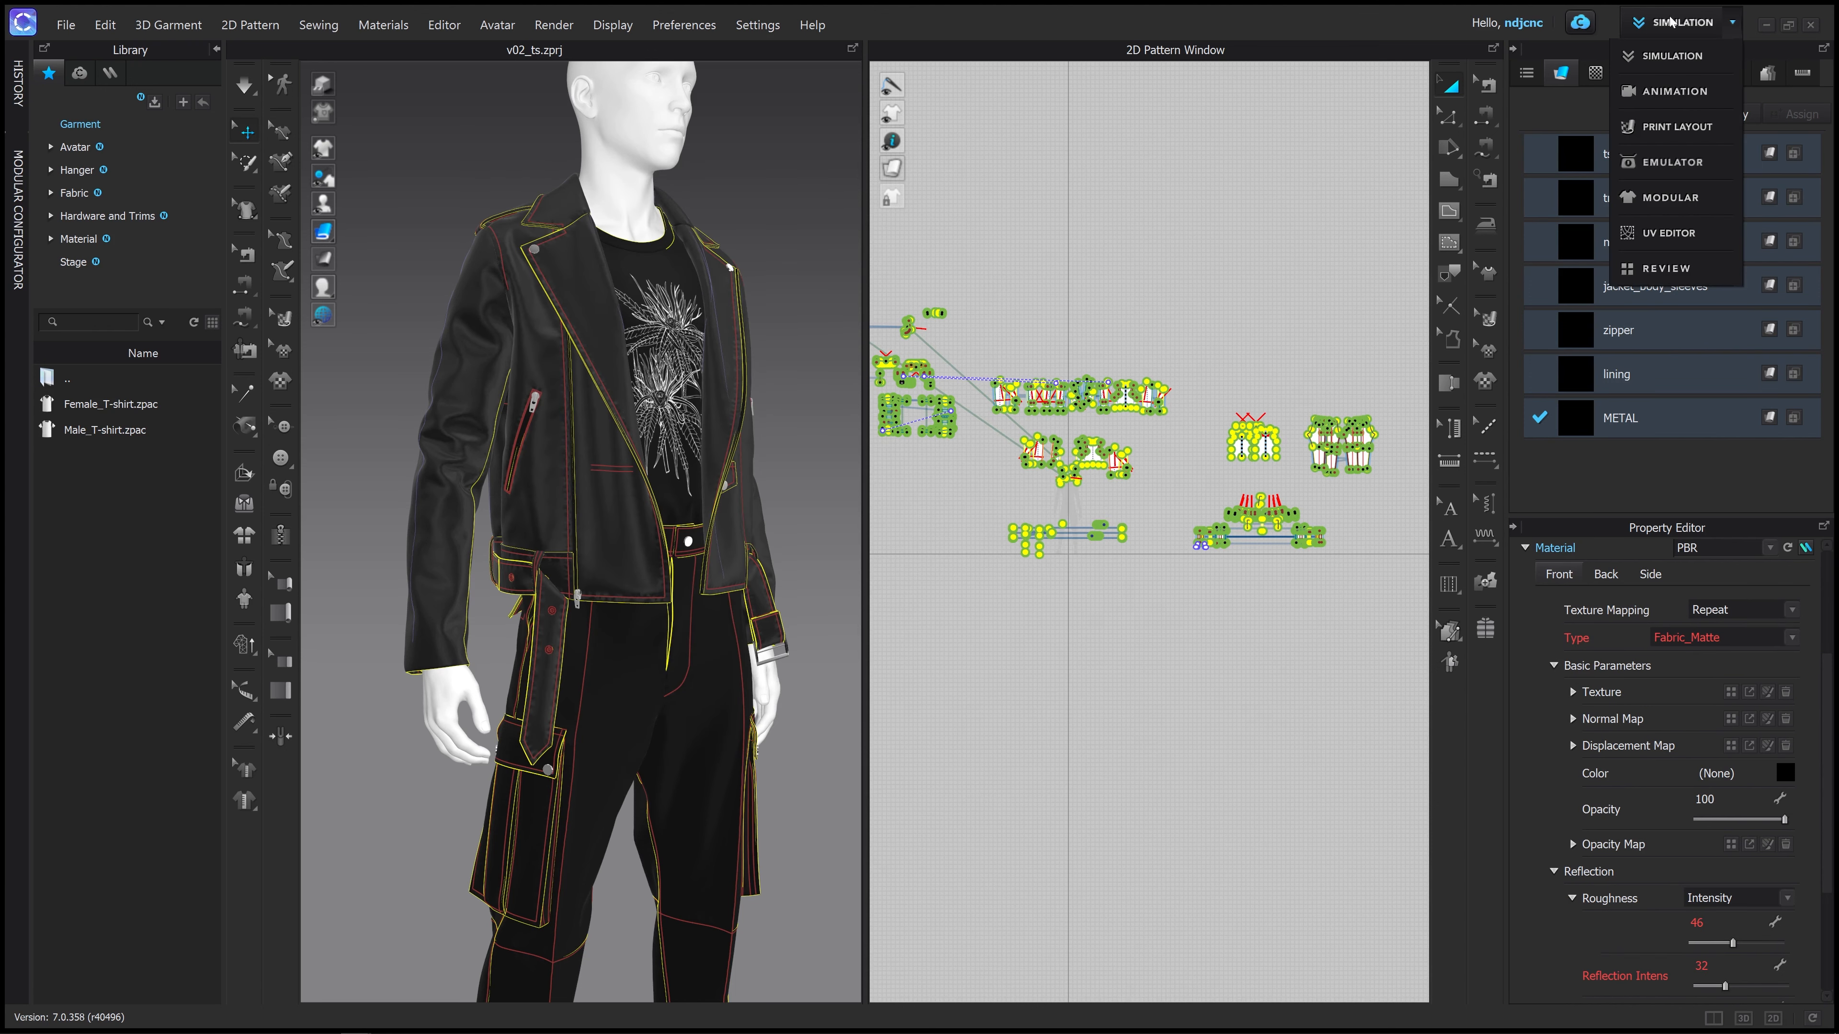
pyautogui.click(1685, 241)
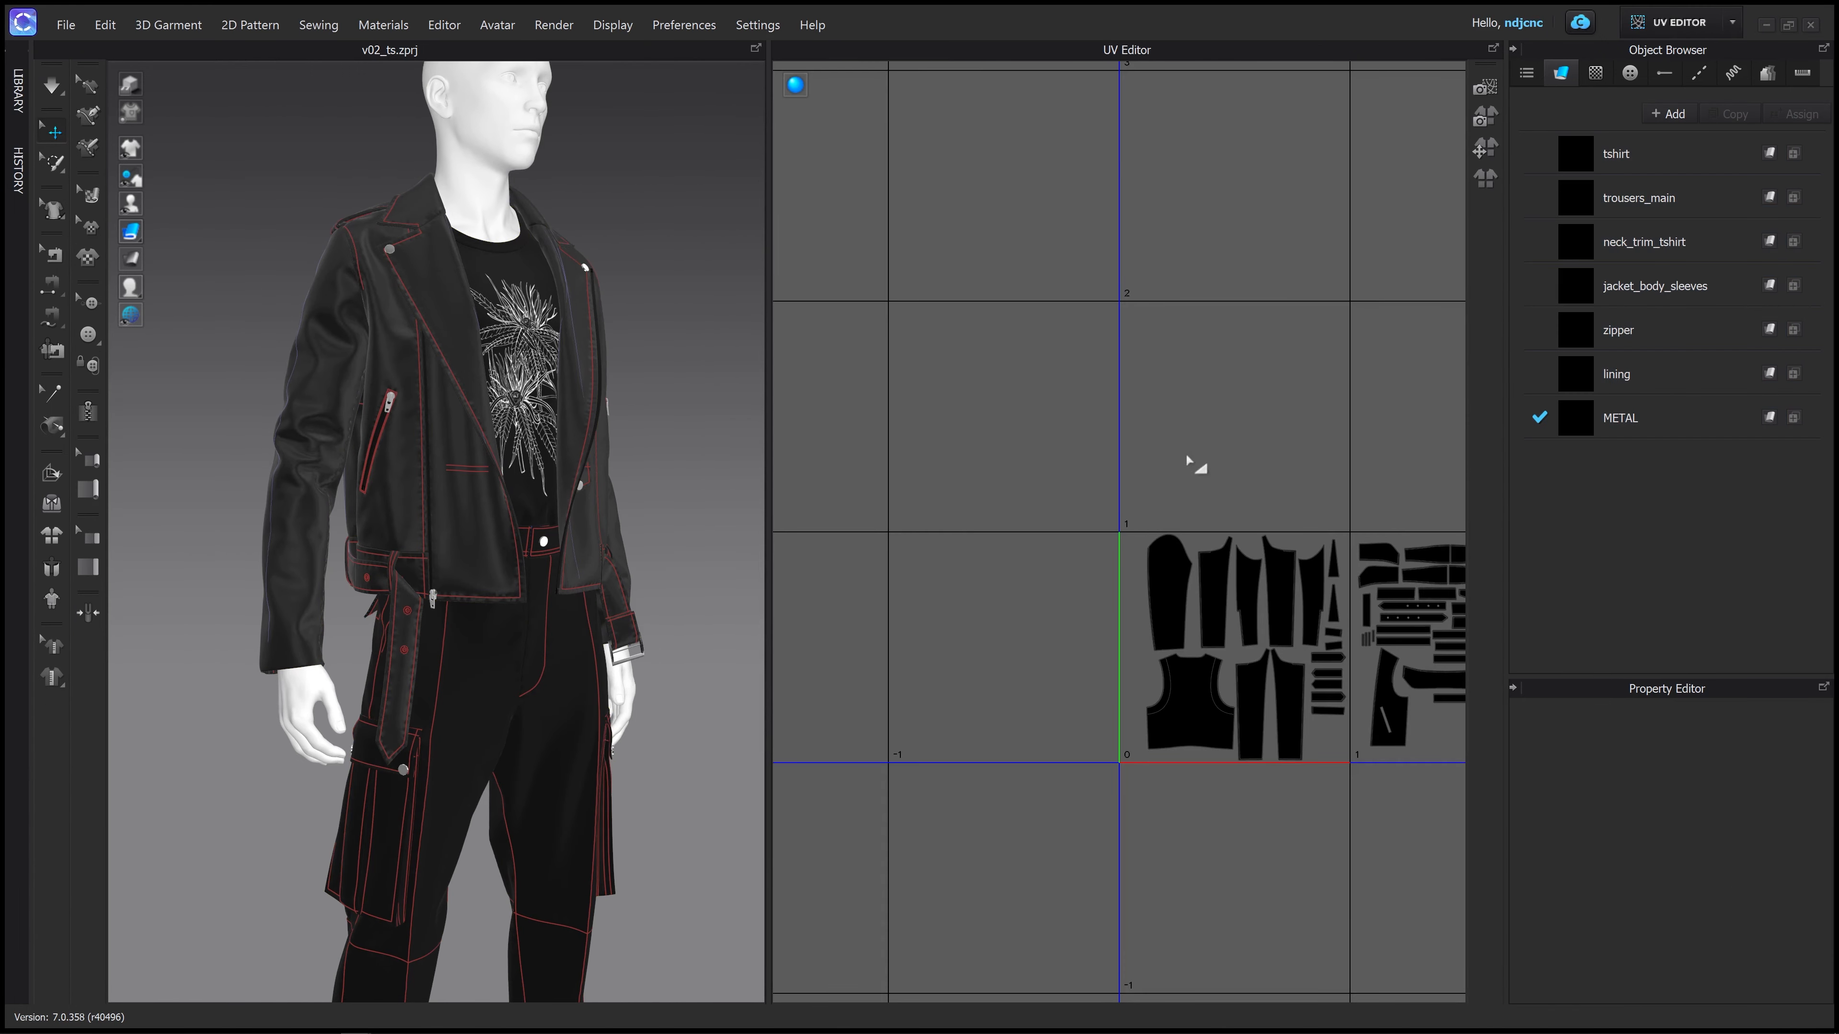
pyautogui.moveTo(825, 333); pyautogui.dragTo(833, 329, button='middle')
pyautogui.moveTo(1133, 647)
pyautogui.mouseDown(button='middle')
pyautogui.moveTo(1175, 619)
pyautogui.moveTo(1269, 623)
pyautogui.moveTo(1136, 641)
pyautogui.mouseUp(button='middle')
pyautogui.scroll(10, 1136, 641)
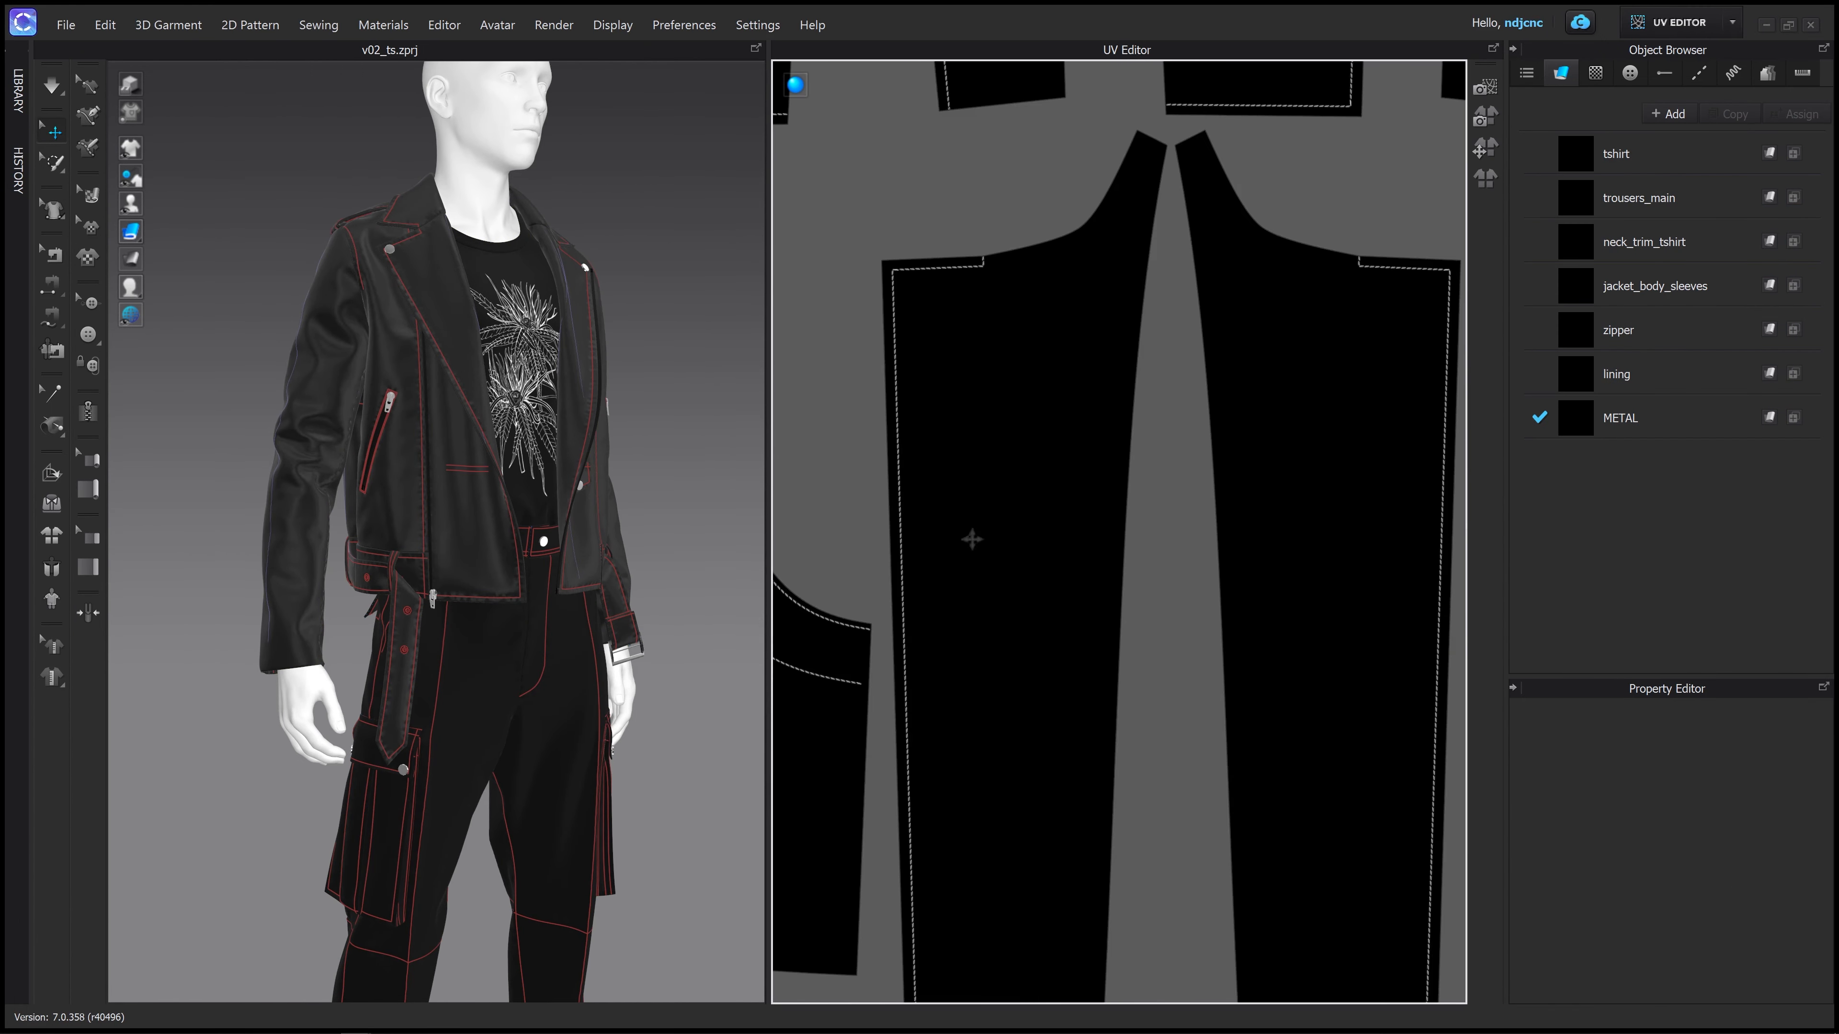
pyautogui.moveTo(1111, 665); pyautogui.dragTo(1116, 660, button='middle')
pyautogui.scroll(6, 1075, 444)
pyautogui.moveTo(989, 359); pyautogui.dragTo(1137, 643, button='middle')
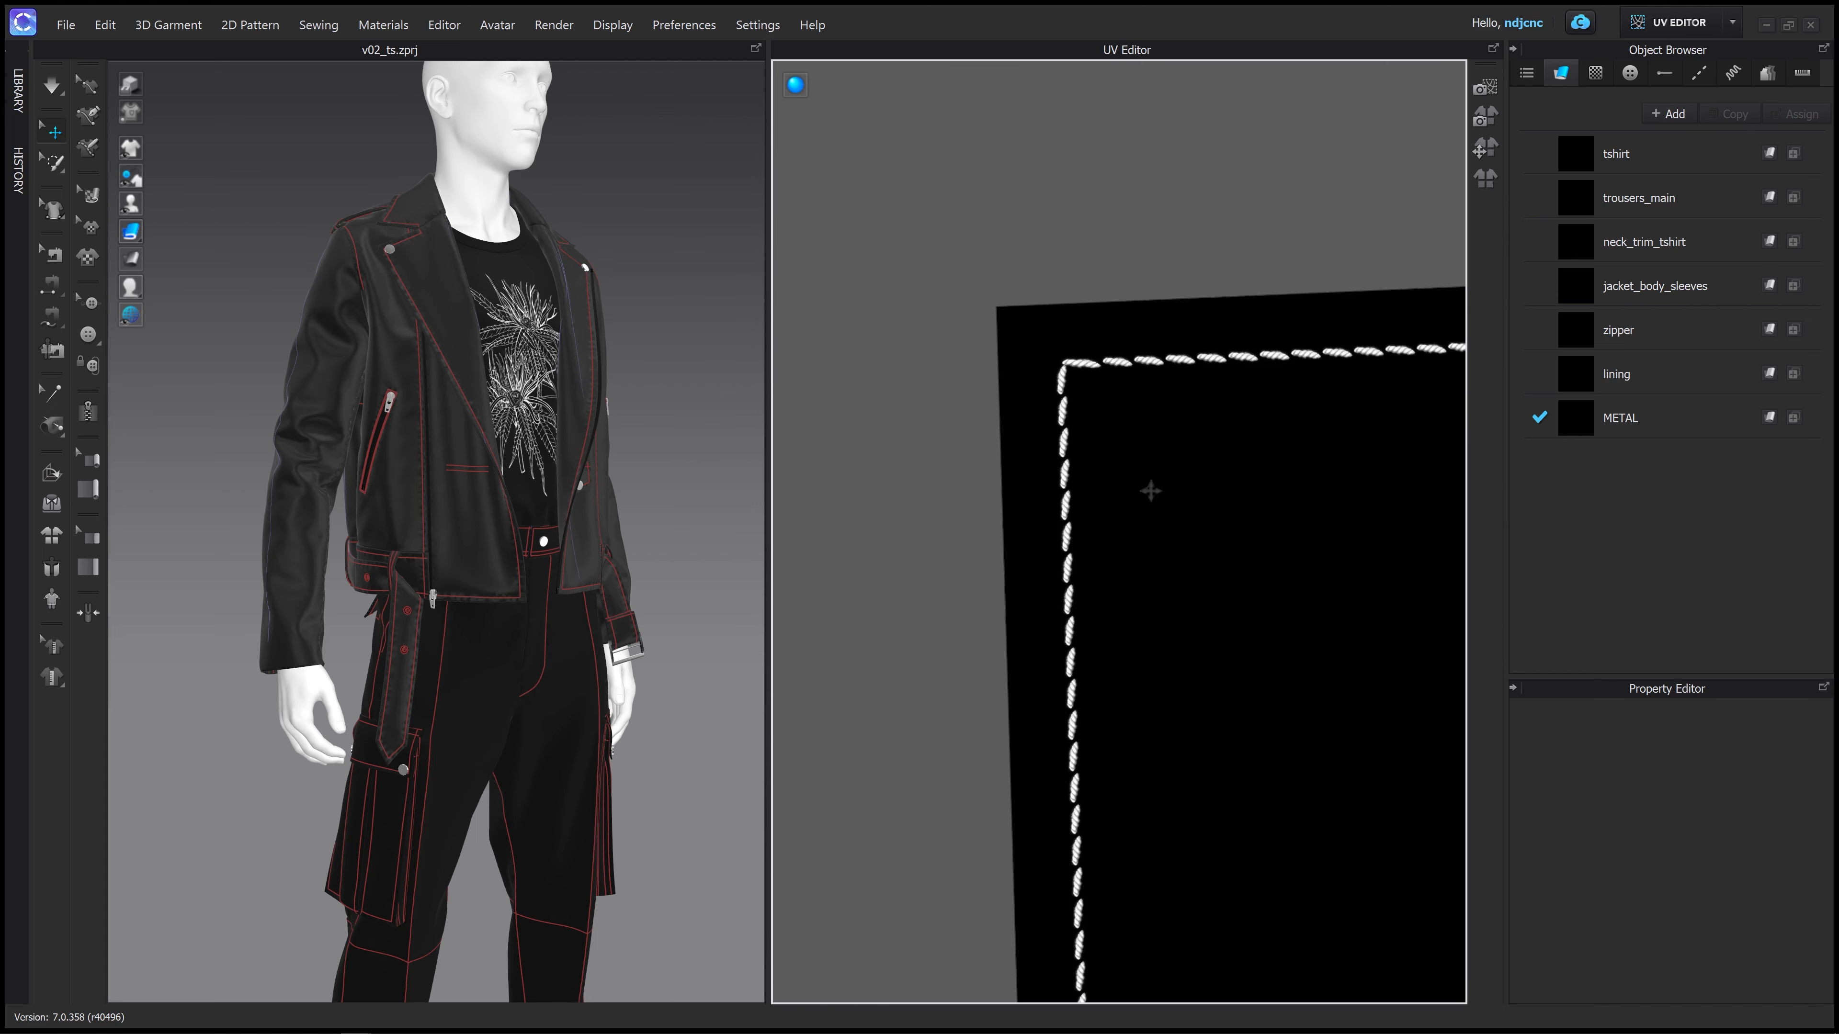
pyautogui.moveTo(1151, 492); pyautogui.dragTo(1091, 565, button='middle')
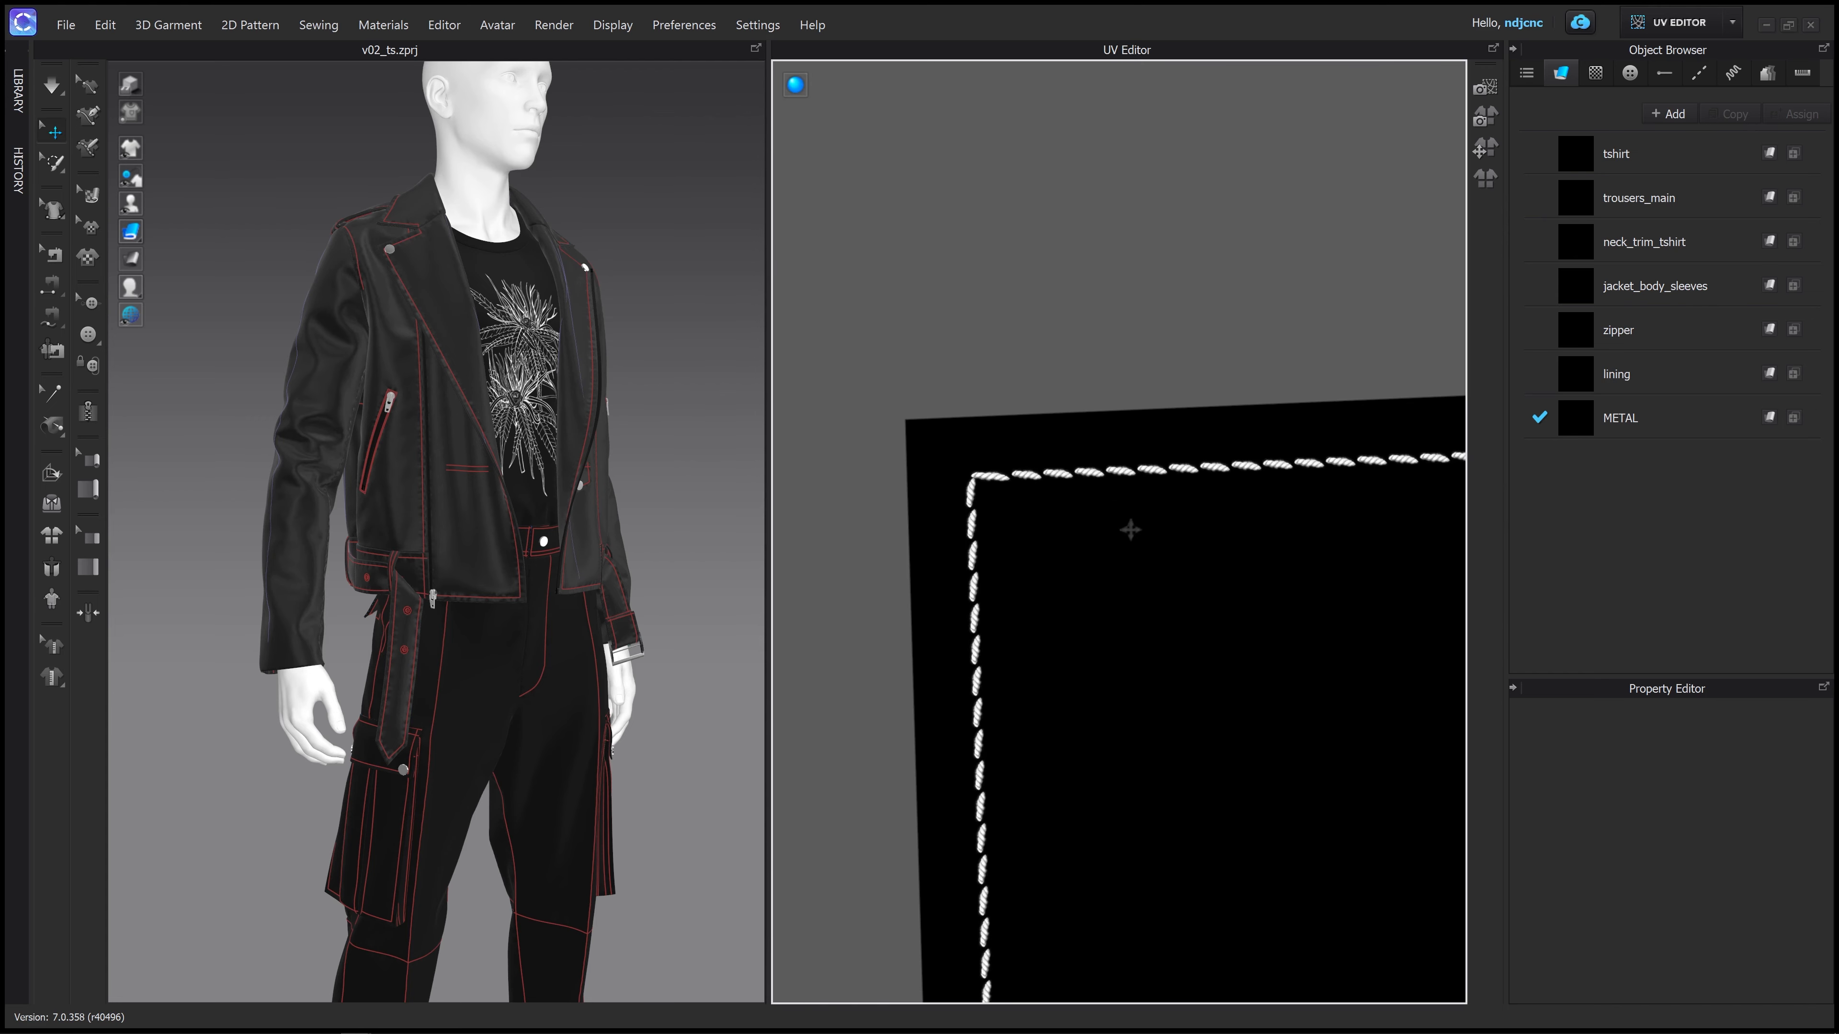
pyautogui.moveTo(1100, 484); pyautogui.dragTo(1098, 483, button='middle')
pyautogui.scroll(-4, 1097, 483)
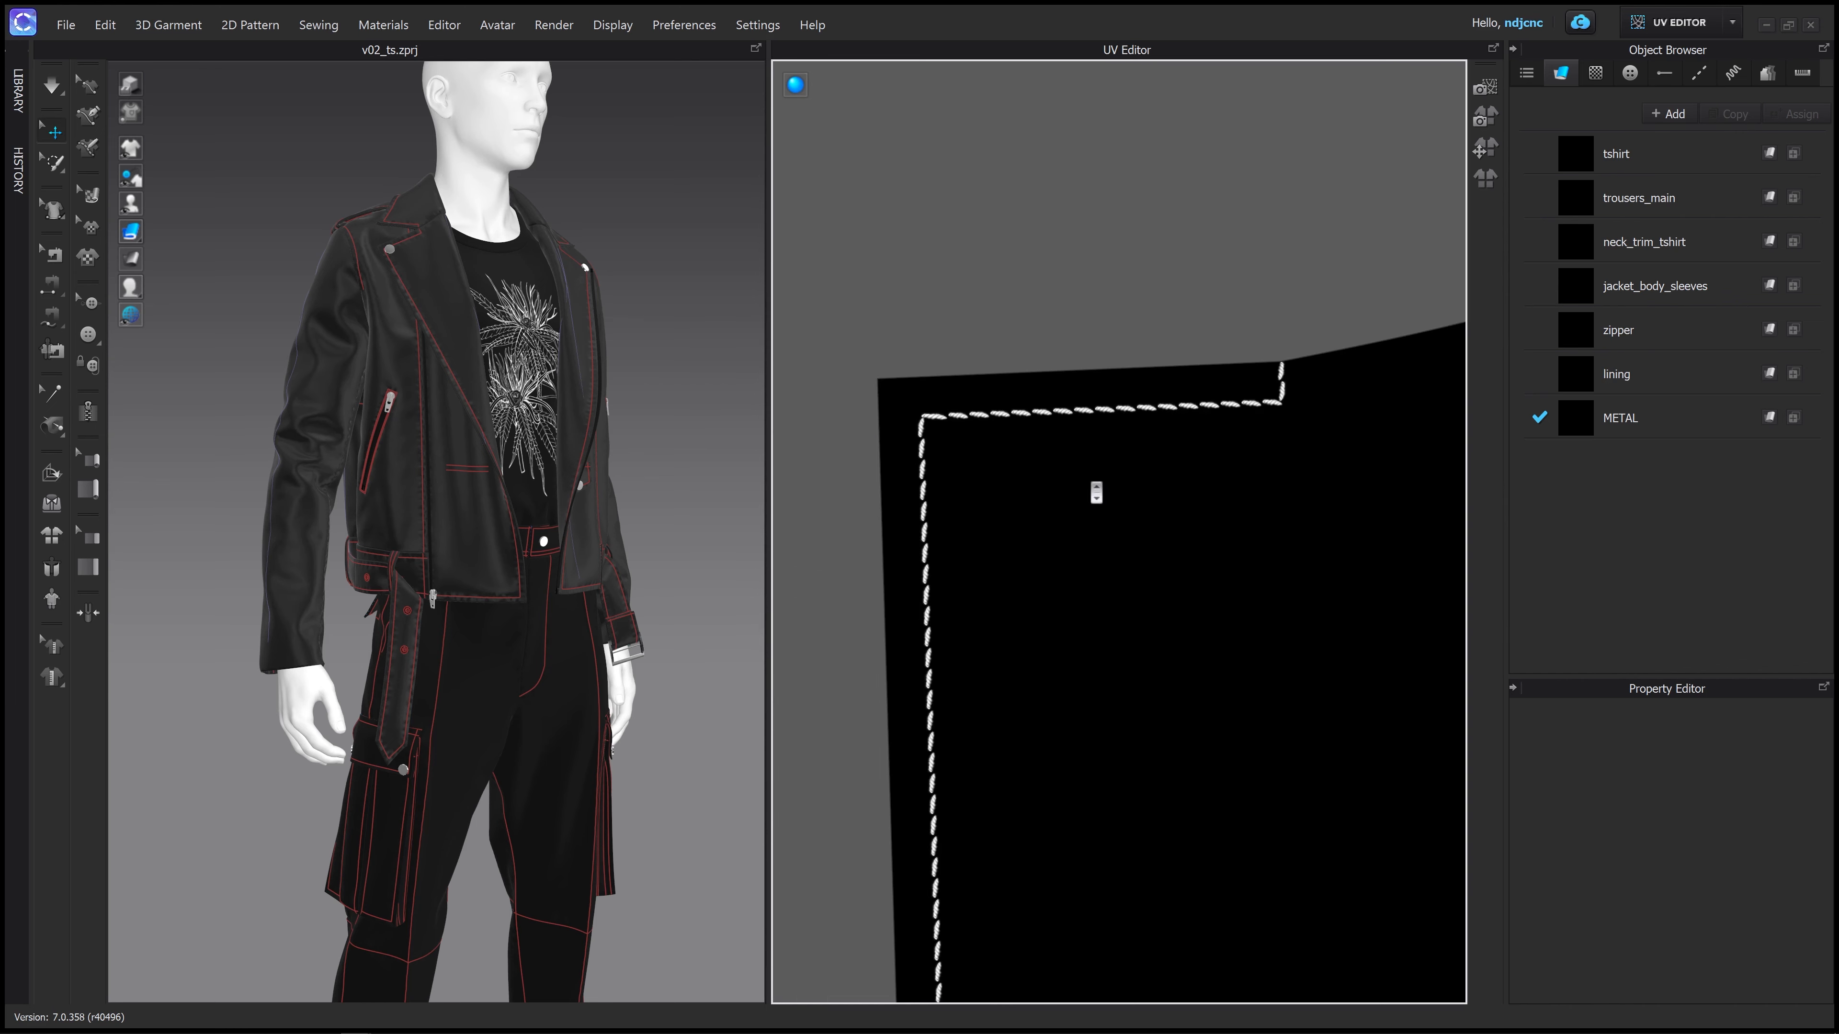
# Examine the white topstitching on the black patterns and look over the whole row of UV tiles
pyautogui.scroll(-5, 1095, 493)
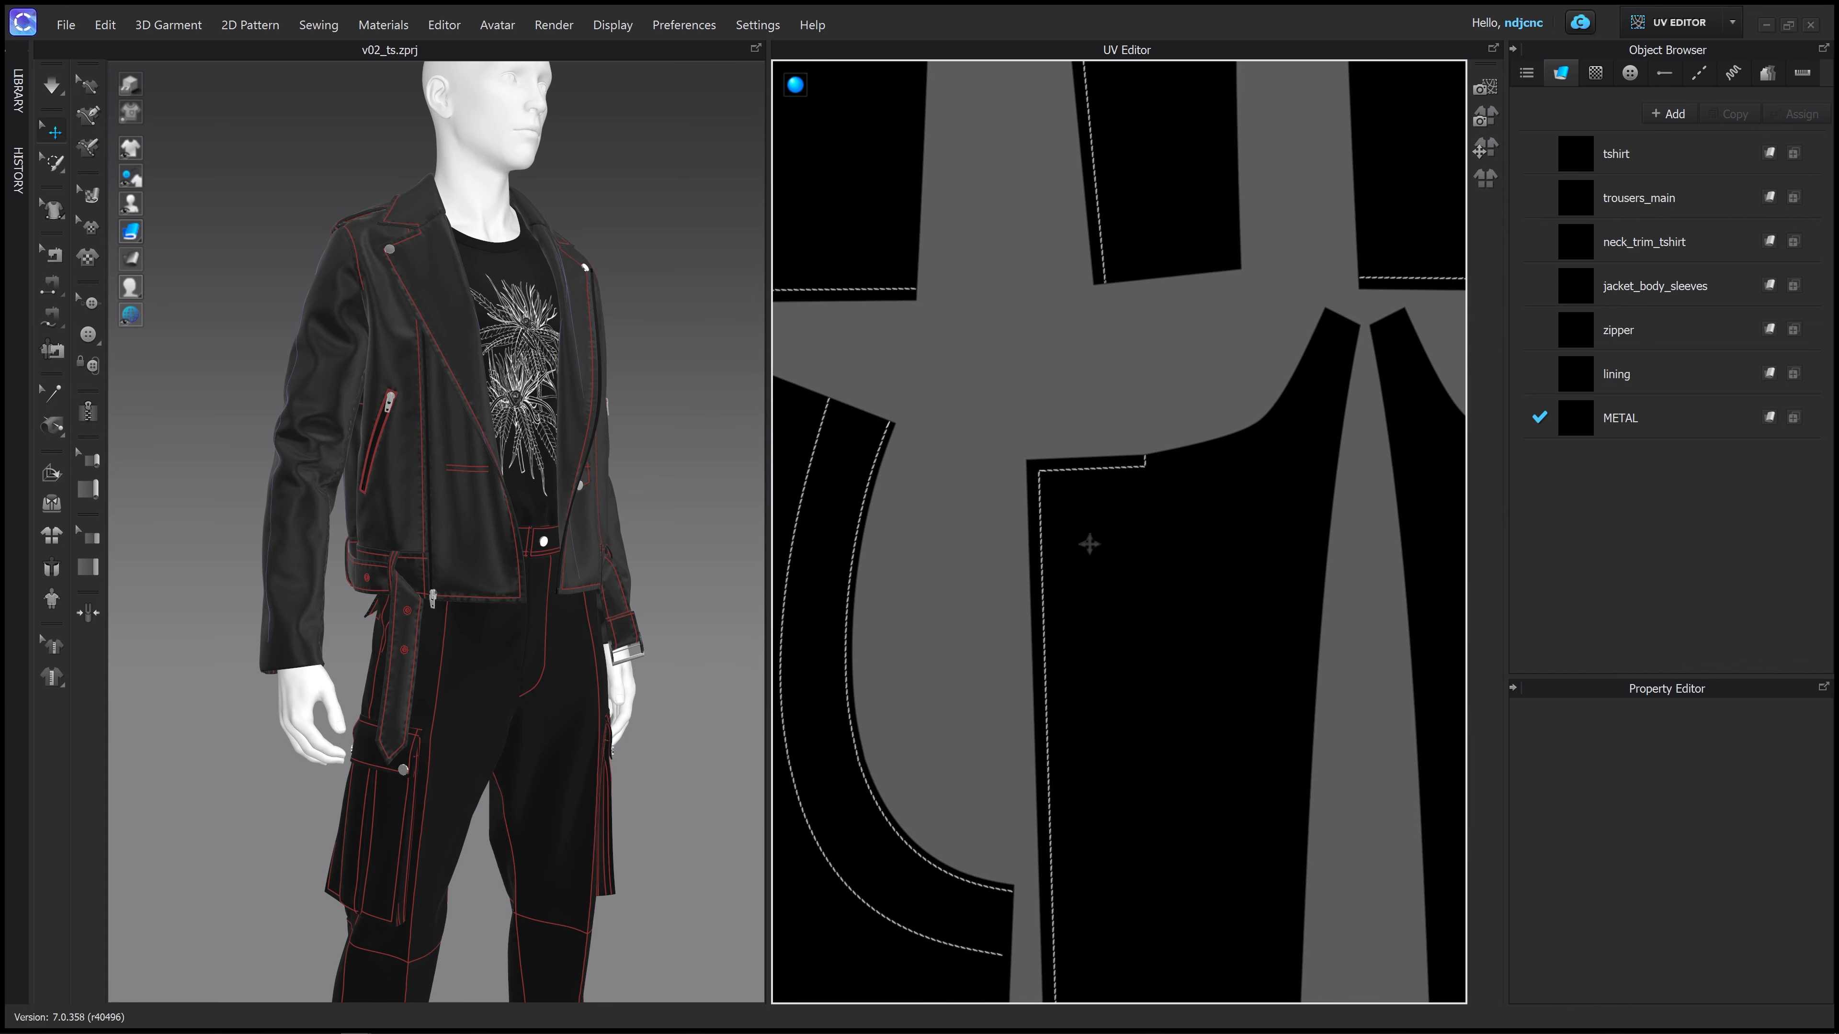
pyautogui.moveTo(1087, 539); pyautogui.dragTo(1159, 423, button='middle')
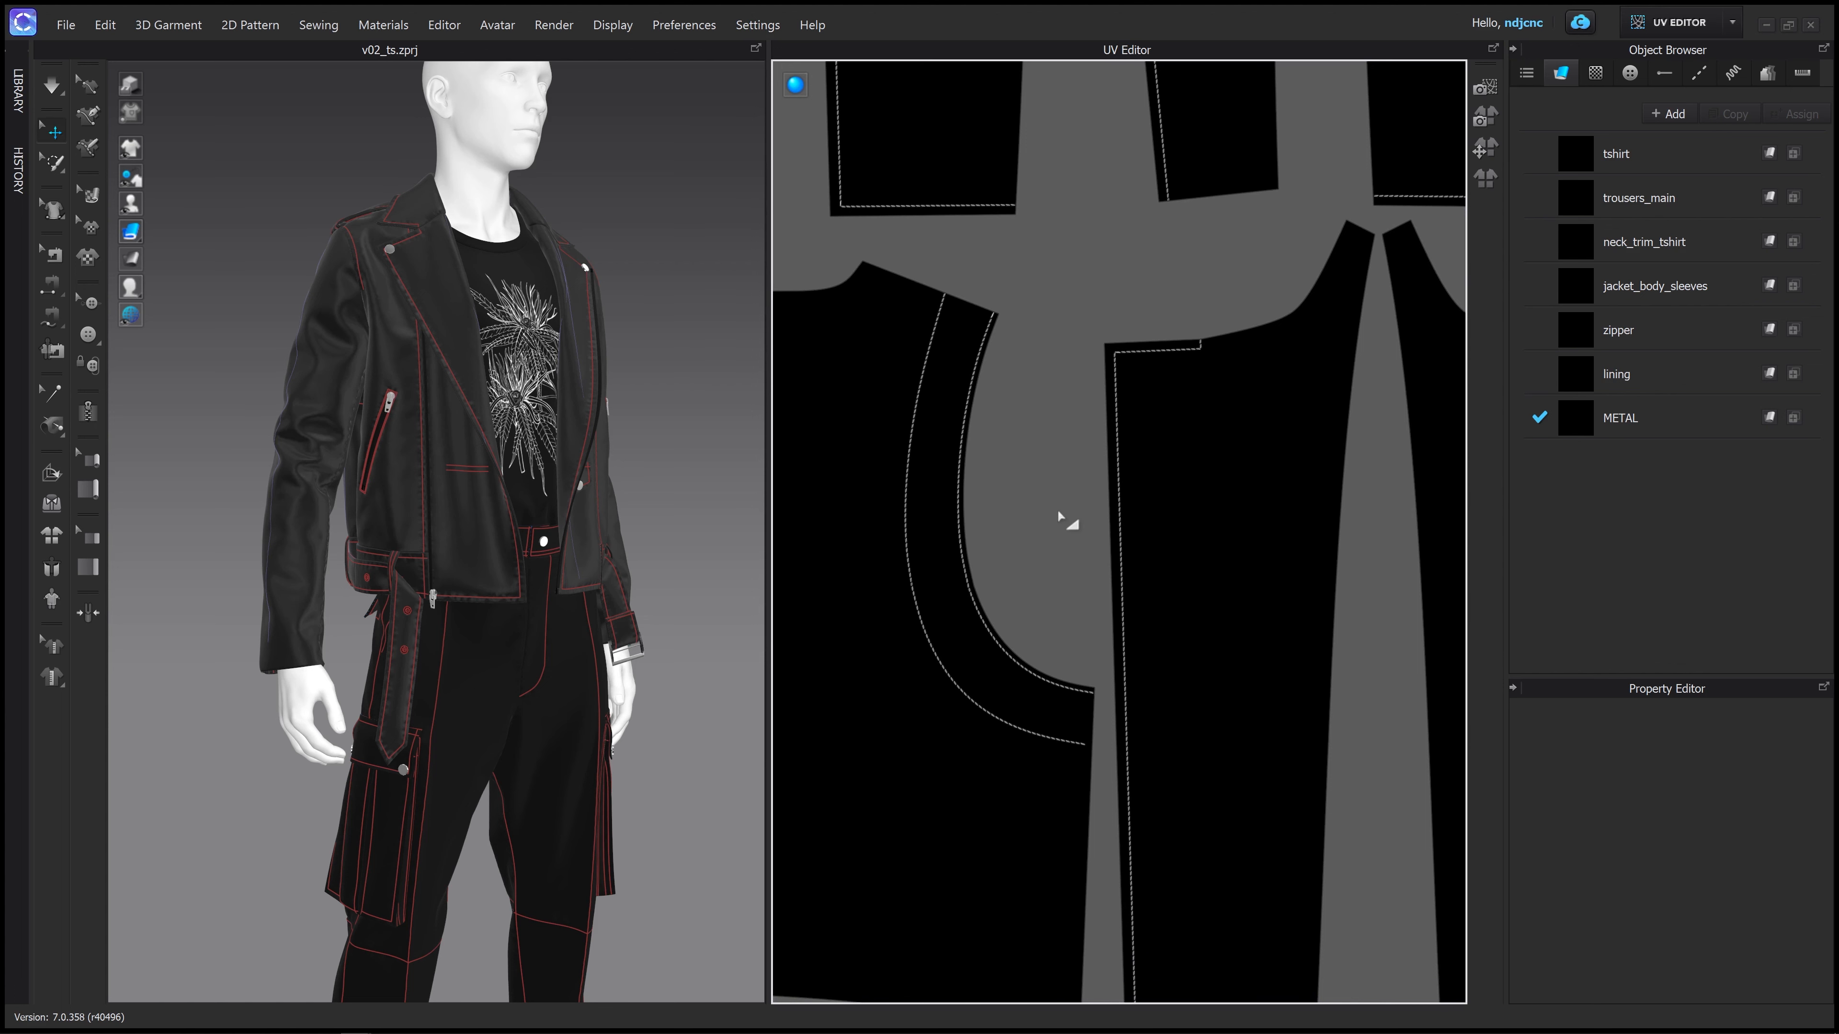
pyautogui.scroll(2, 1035, 492)
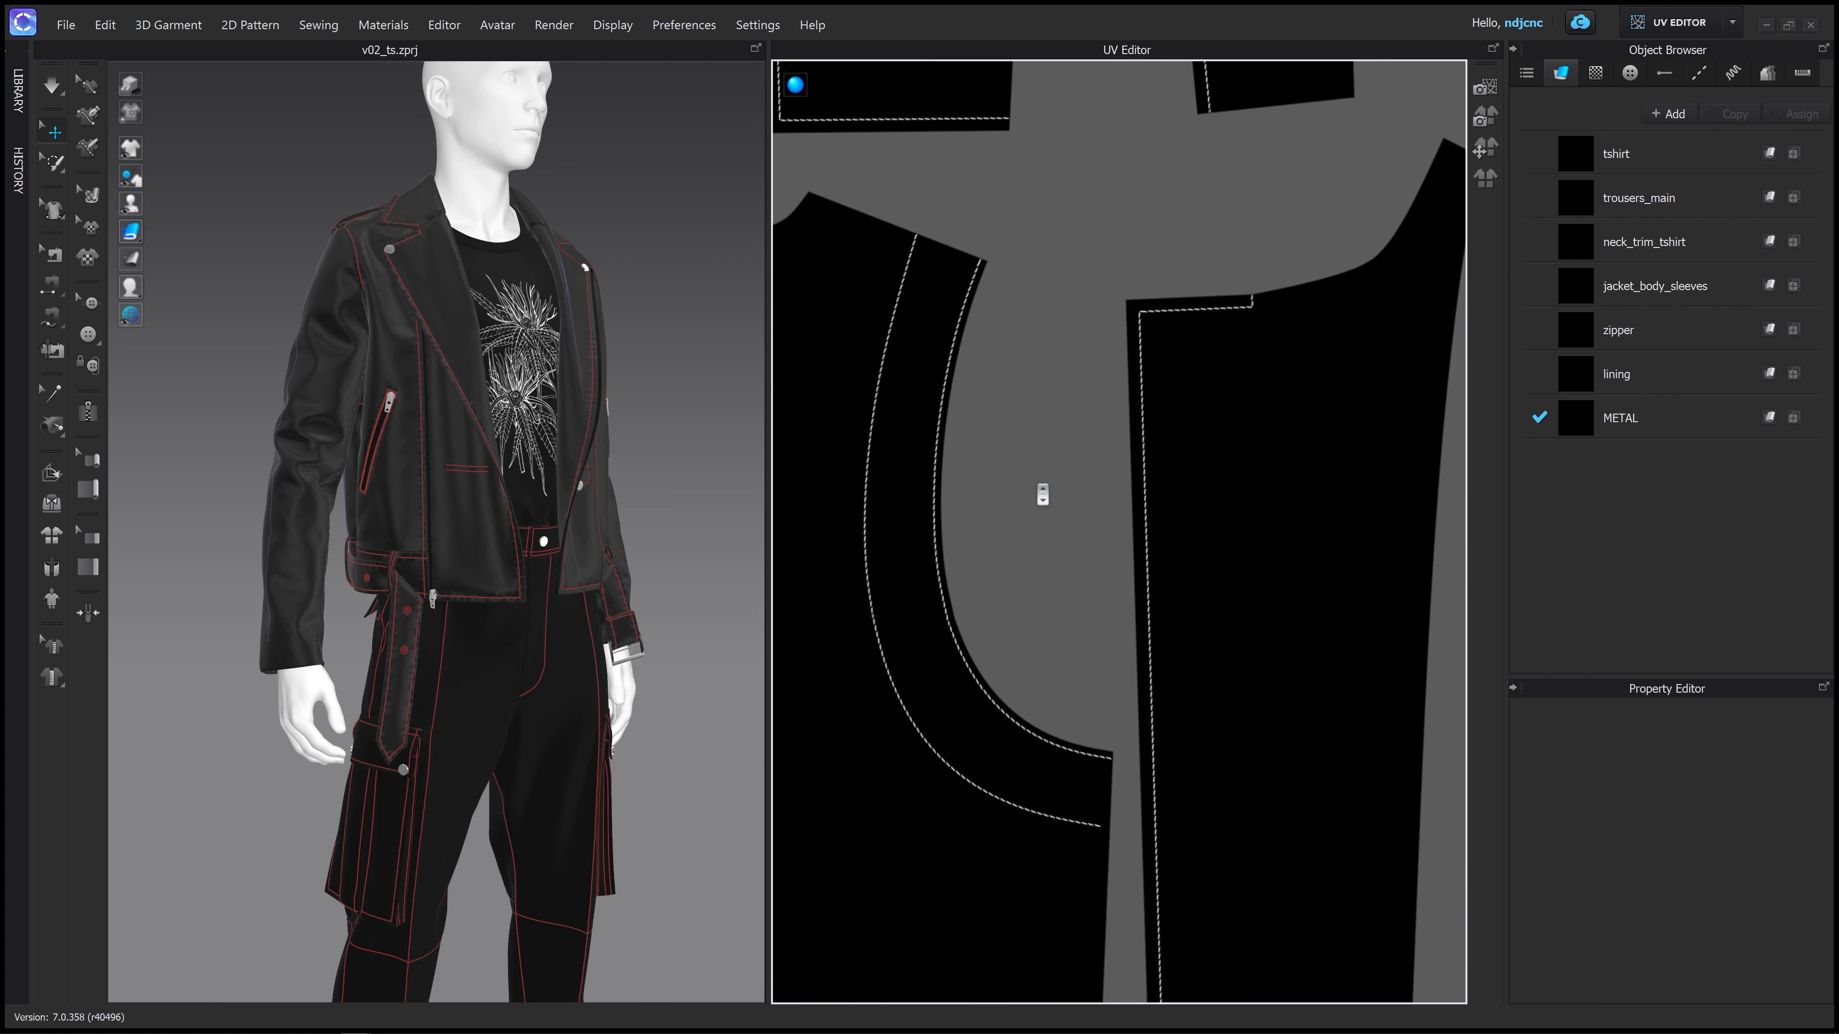
pyautogui.scroll(-6, 1043, 495)
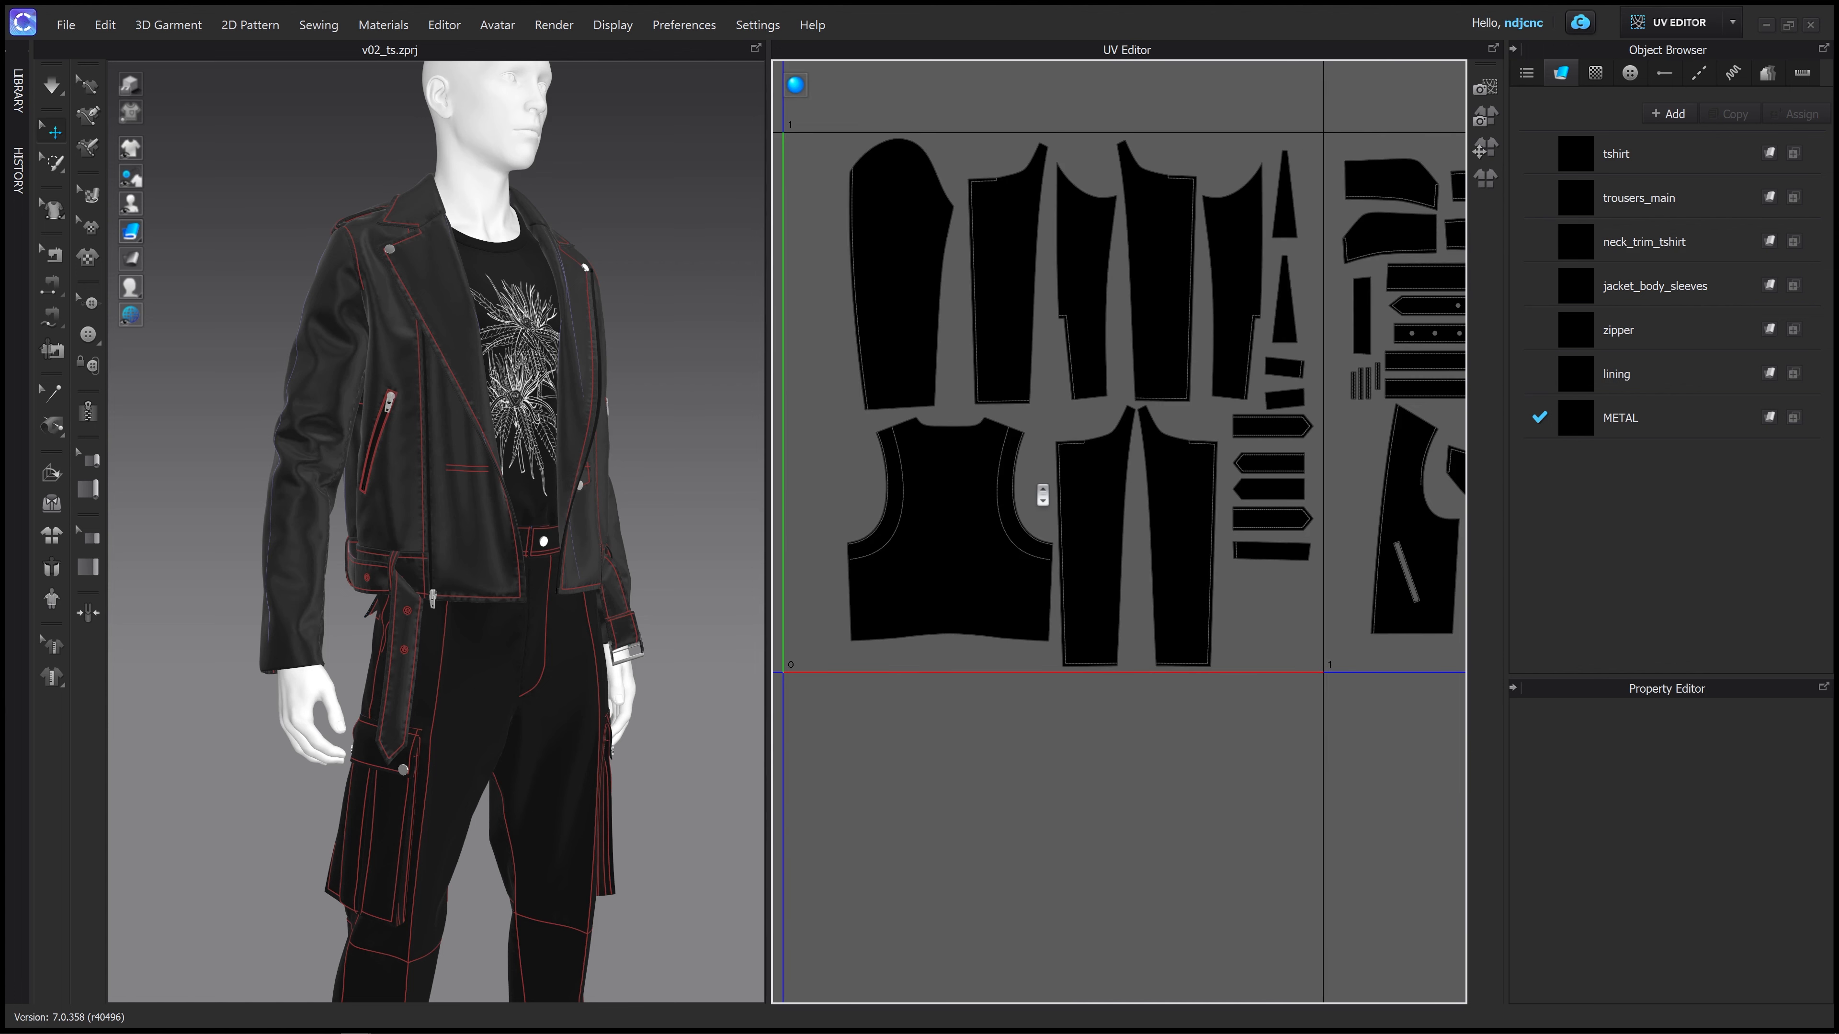
pyautogui.scroll(-6, 1228, 571)
pyautogui.moveTo(1237, 577); pyautogui.dragTo(1094, 565, button='middle')
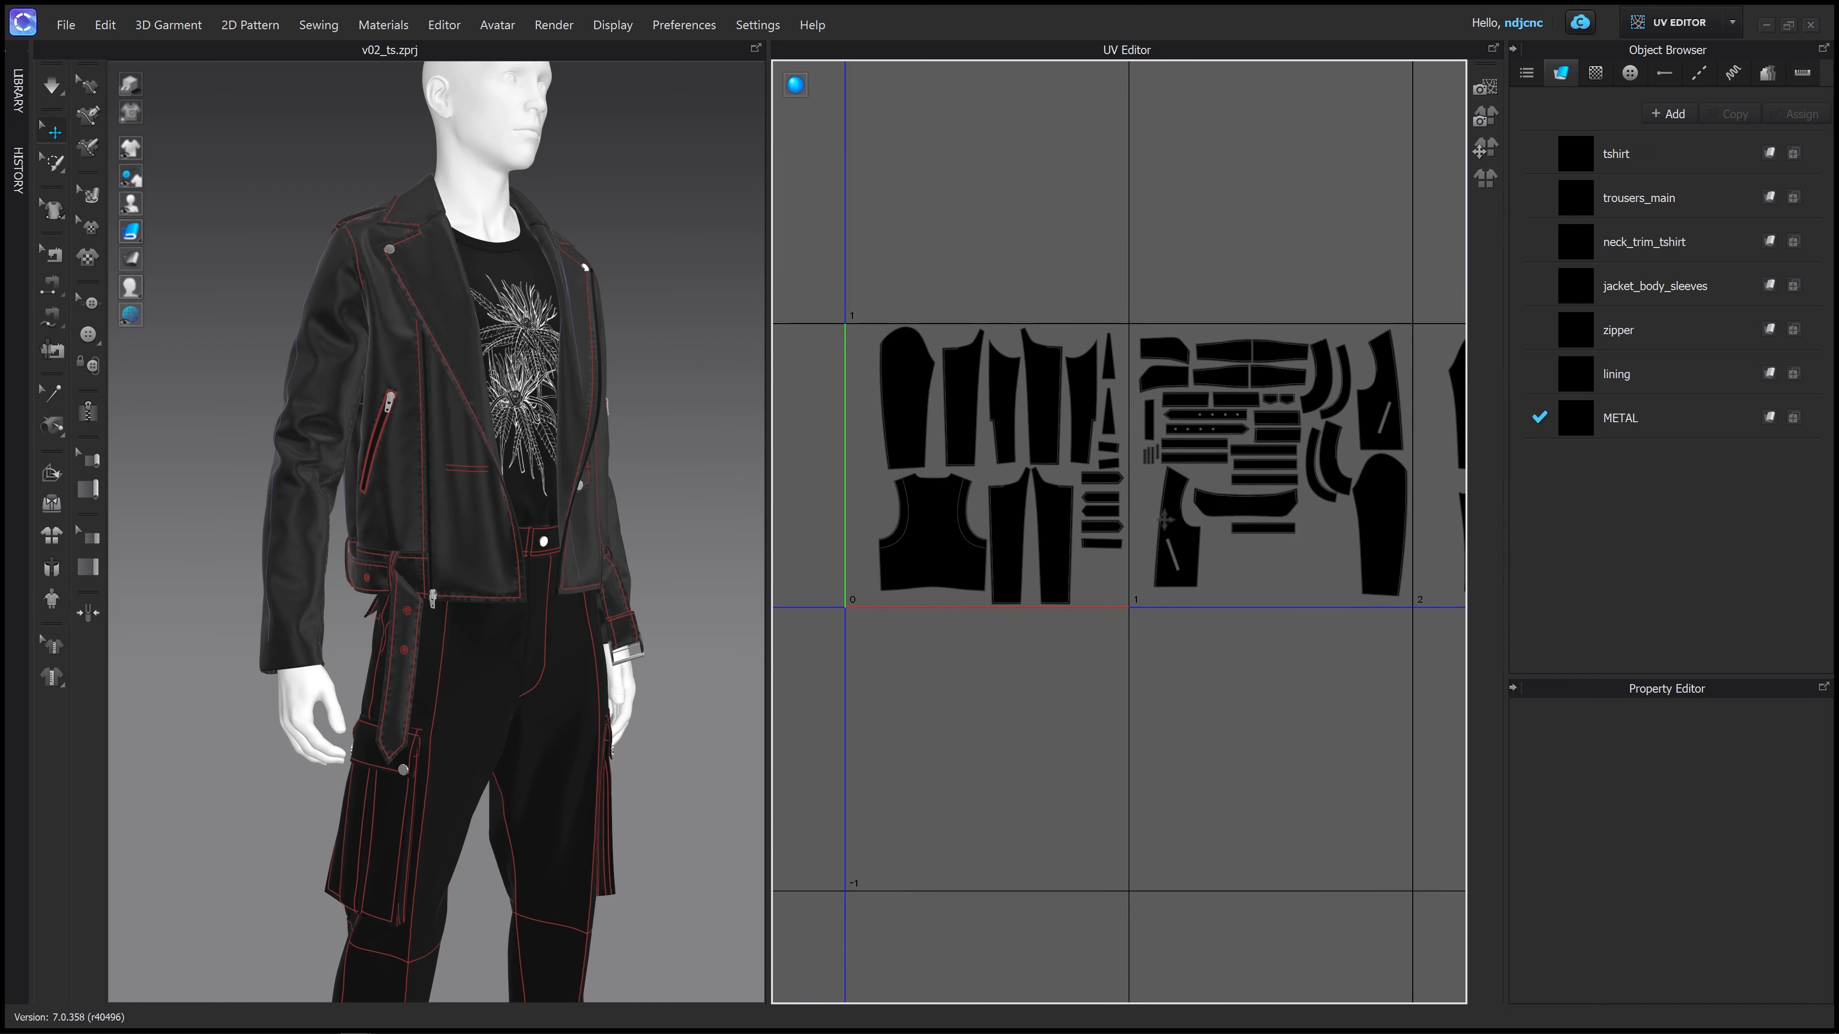
pyautogui.scroll(-2, 1227, 588)
pyautogui.scroll(-1, 1239, 595)
pyautogui.moveTo(1239, 596); pyautogui.dragTo(1076, 505, button='middle')
pyautogui.moveTo(1197, 500); pyautogui.dragTo(1304, 465, button='middle')
pyautogui.moveTo(1119, 267)
pyautogui.mouseDown(button='middle')
pyautogui.moveTo(1199, 271)
pyautogui.moveTo(878, 264)
pyautogui.moveTo(1290, 249)
pyautogui.mouseUp(button='middle')
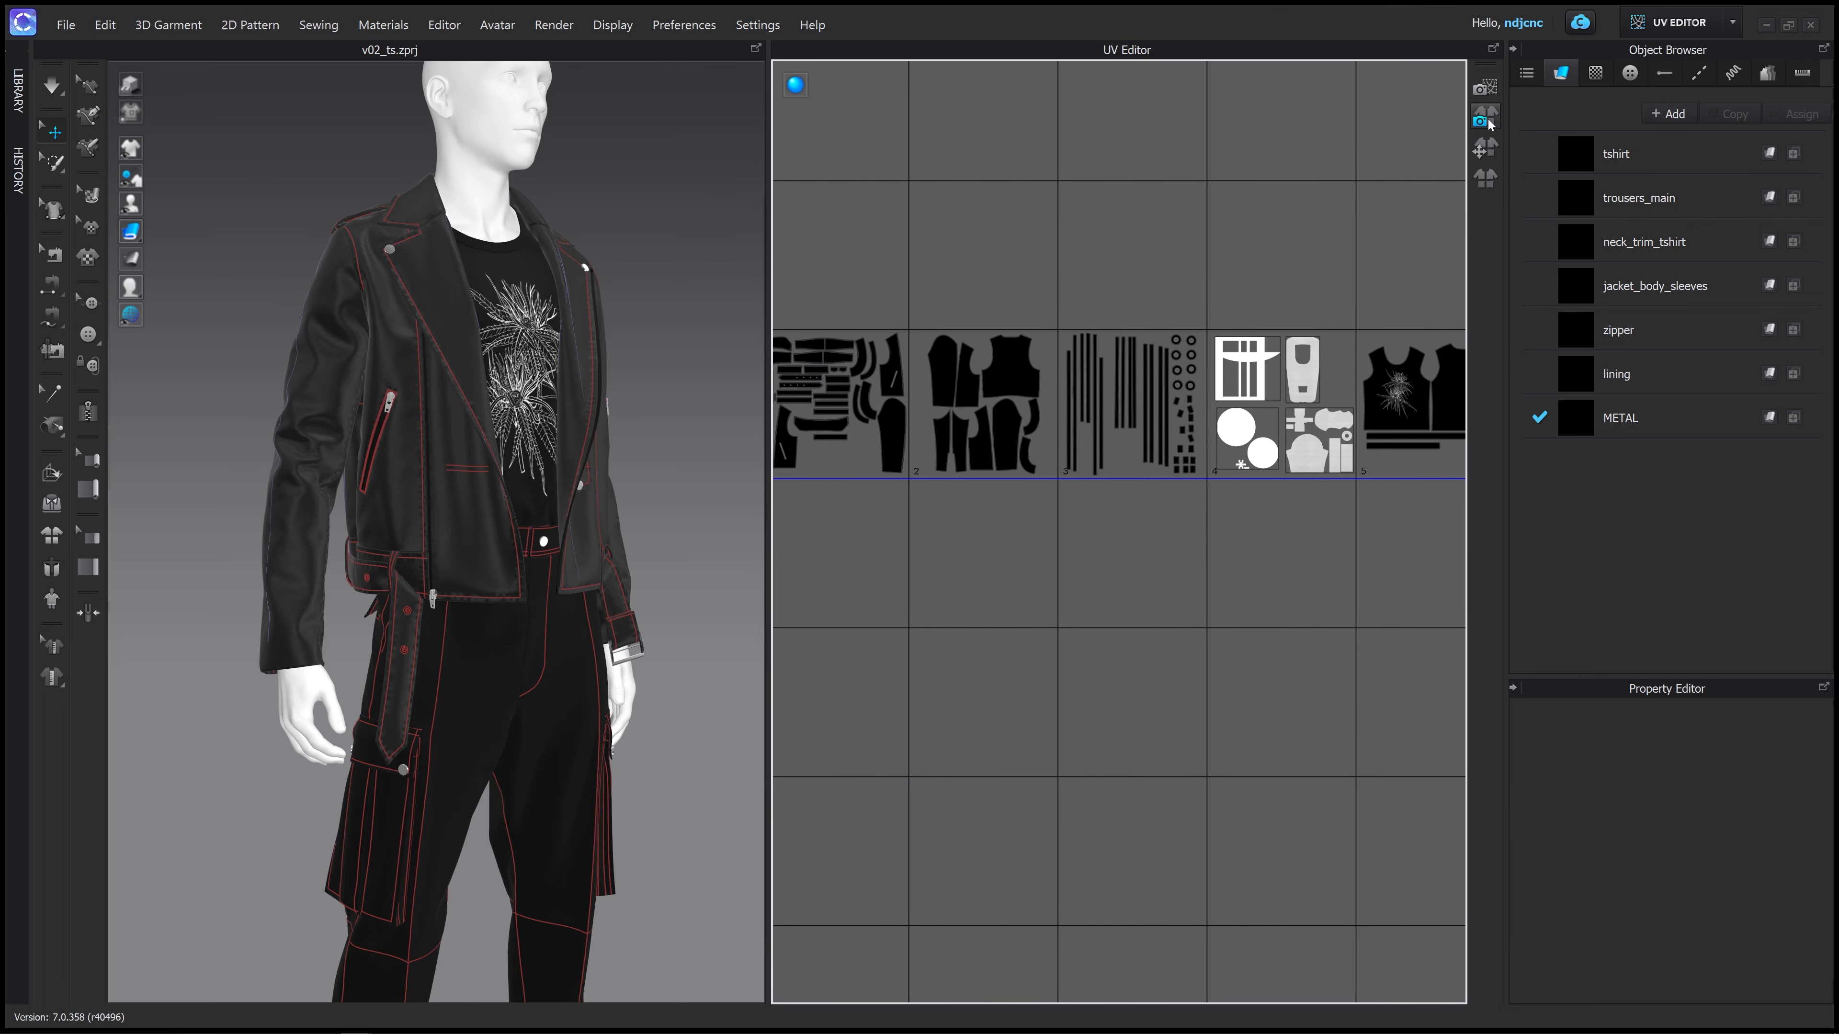
# Bake only the Diffuse texture for all tiles at 4096 pixels, saving it as stitches.png in the clo_exports folder
pyautogui.click(1483, 119)
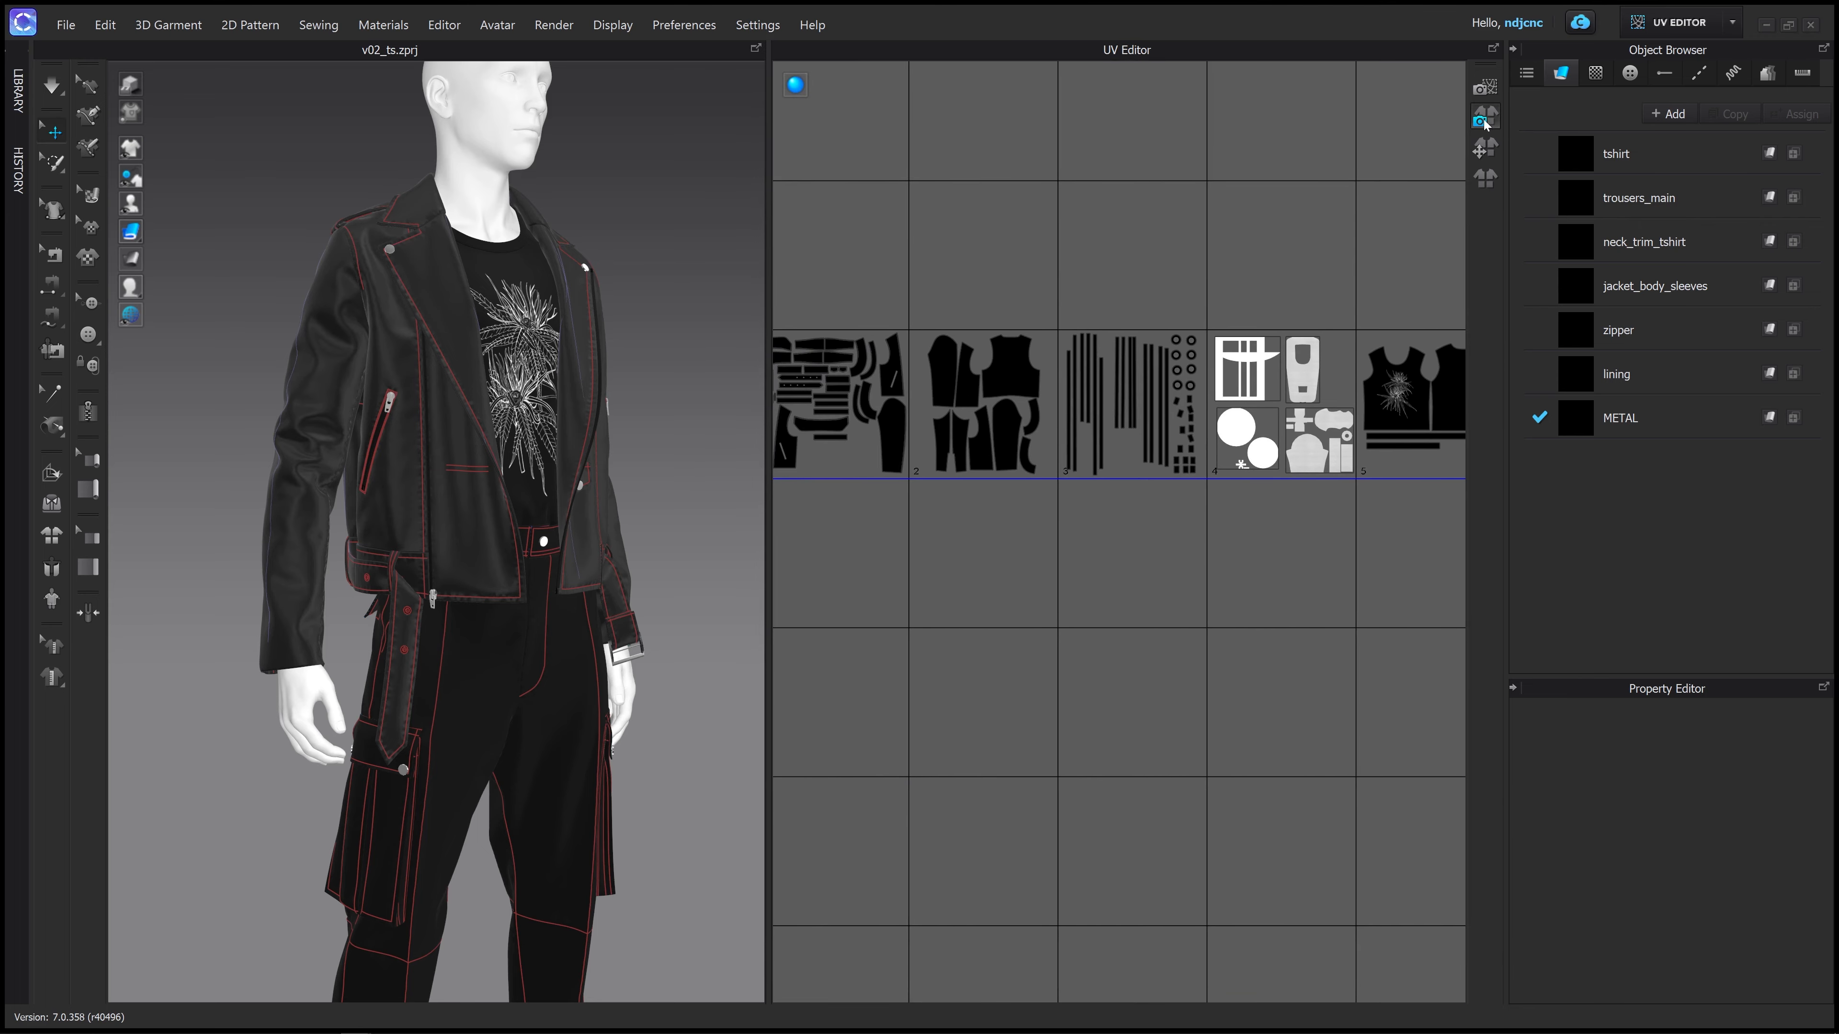
pyautogui.click(1068, 278)
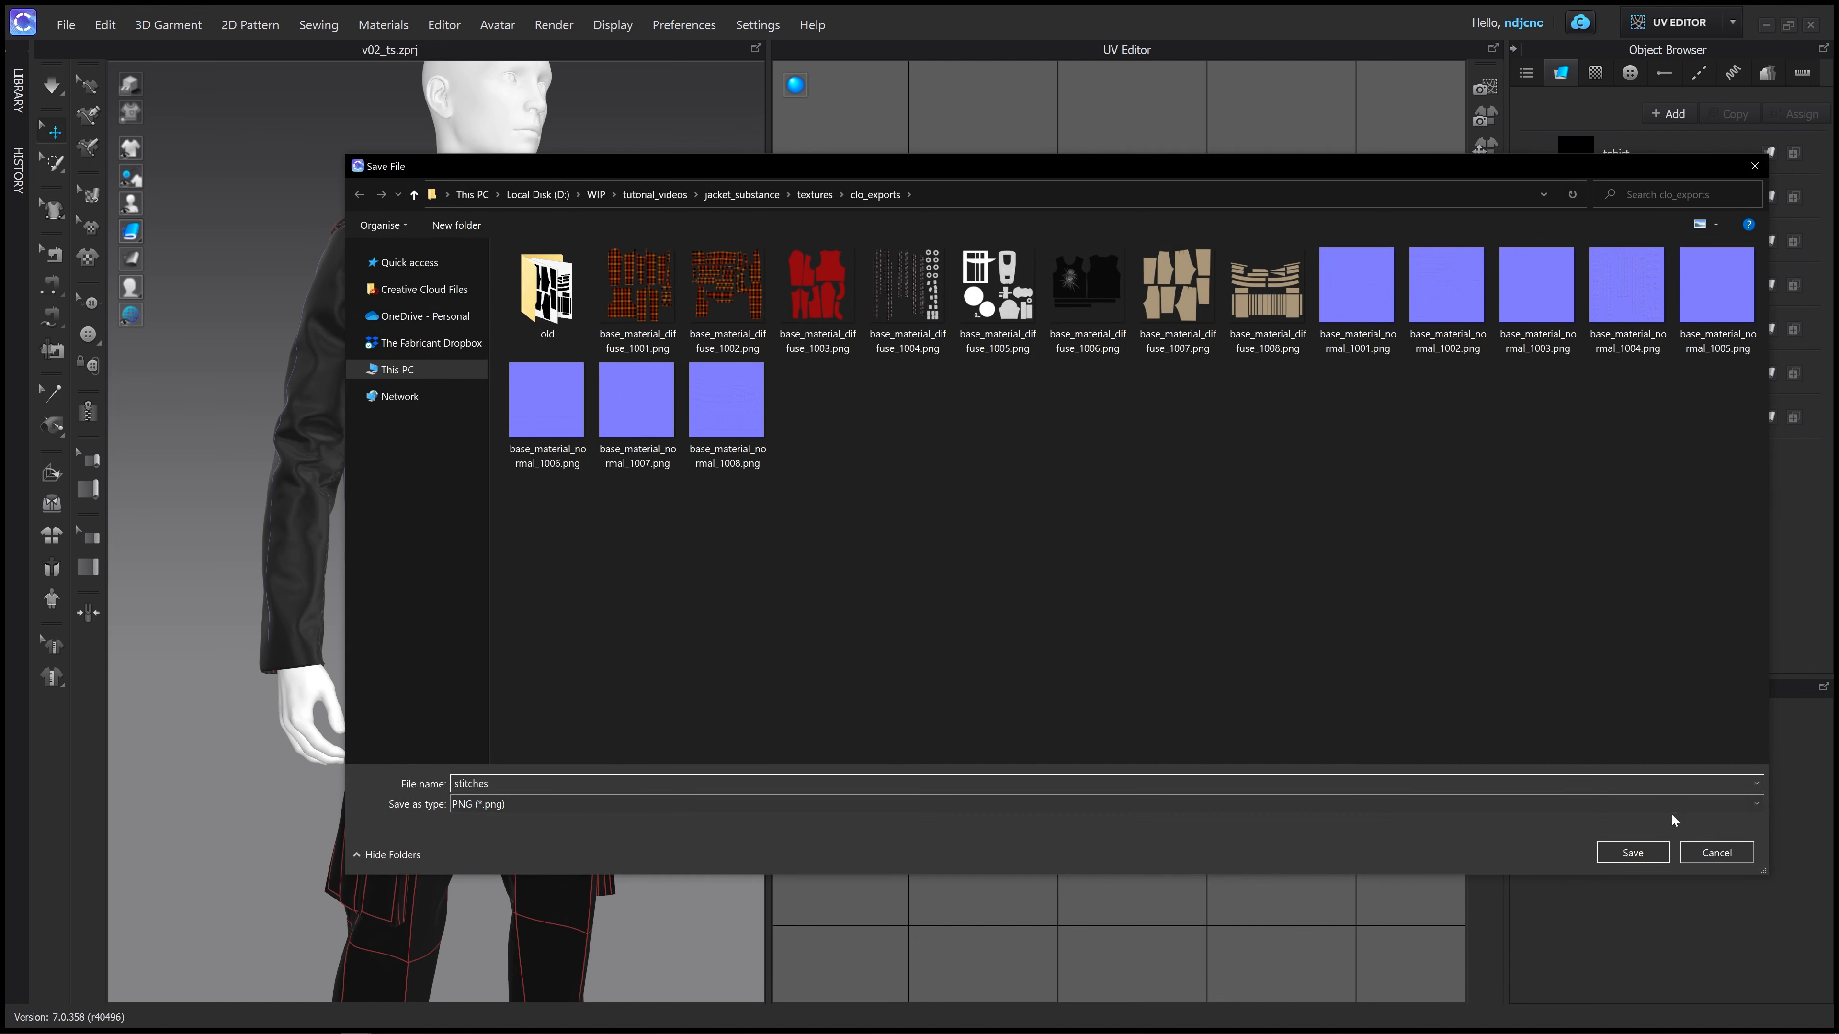
pyautogui.click(1640, 852)
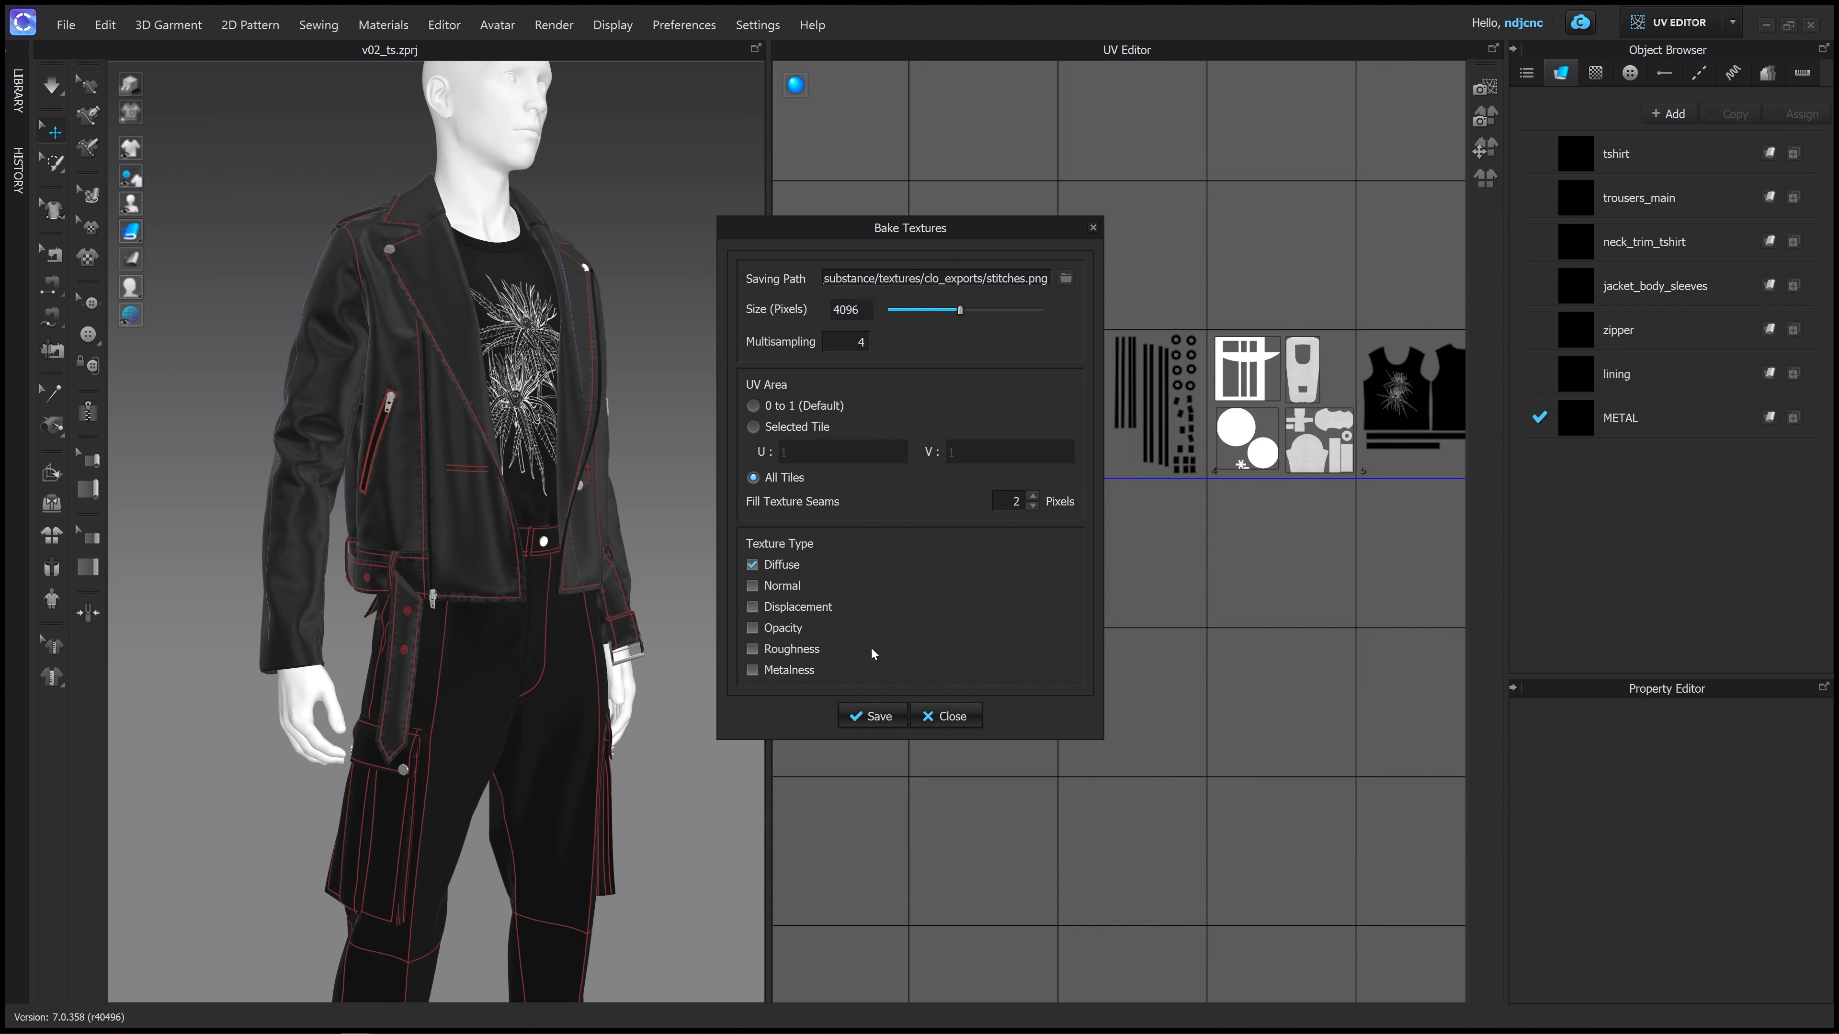
pyautogui.click(871, 717)
# Check the baked stitches_diffuse files in the clo_exports folder in File Explorer, return to CLO and close the texture baking dialog
pyautogui.click(137, 1023)
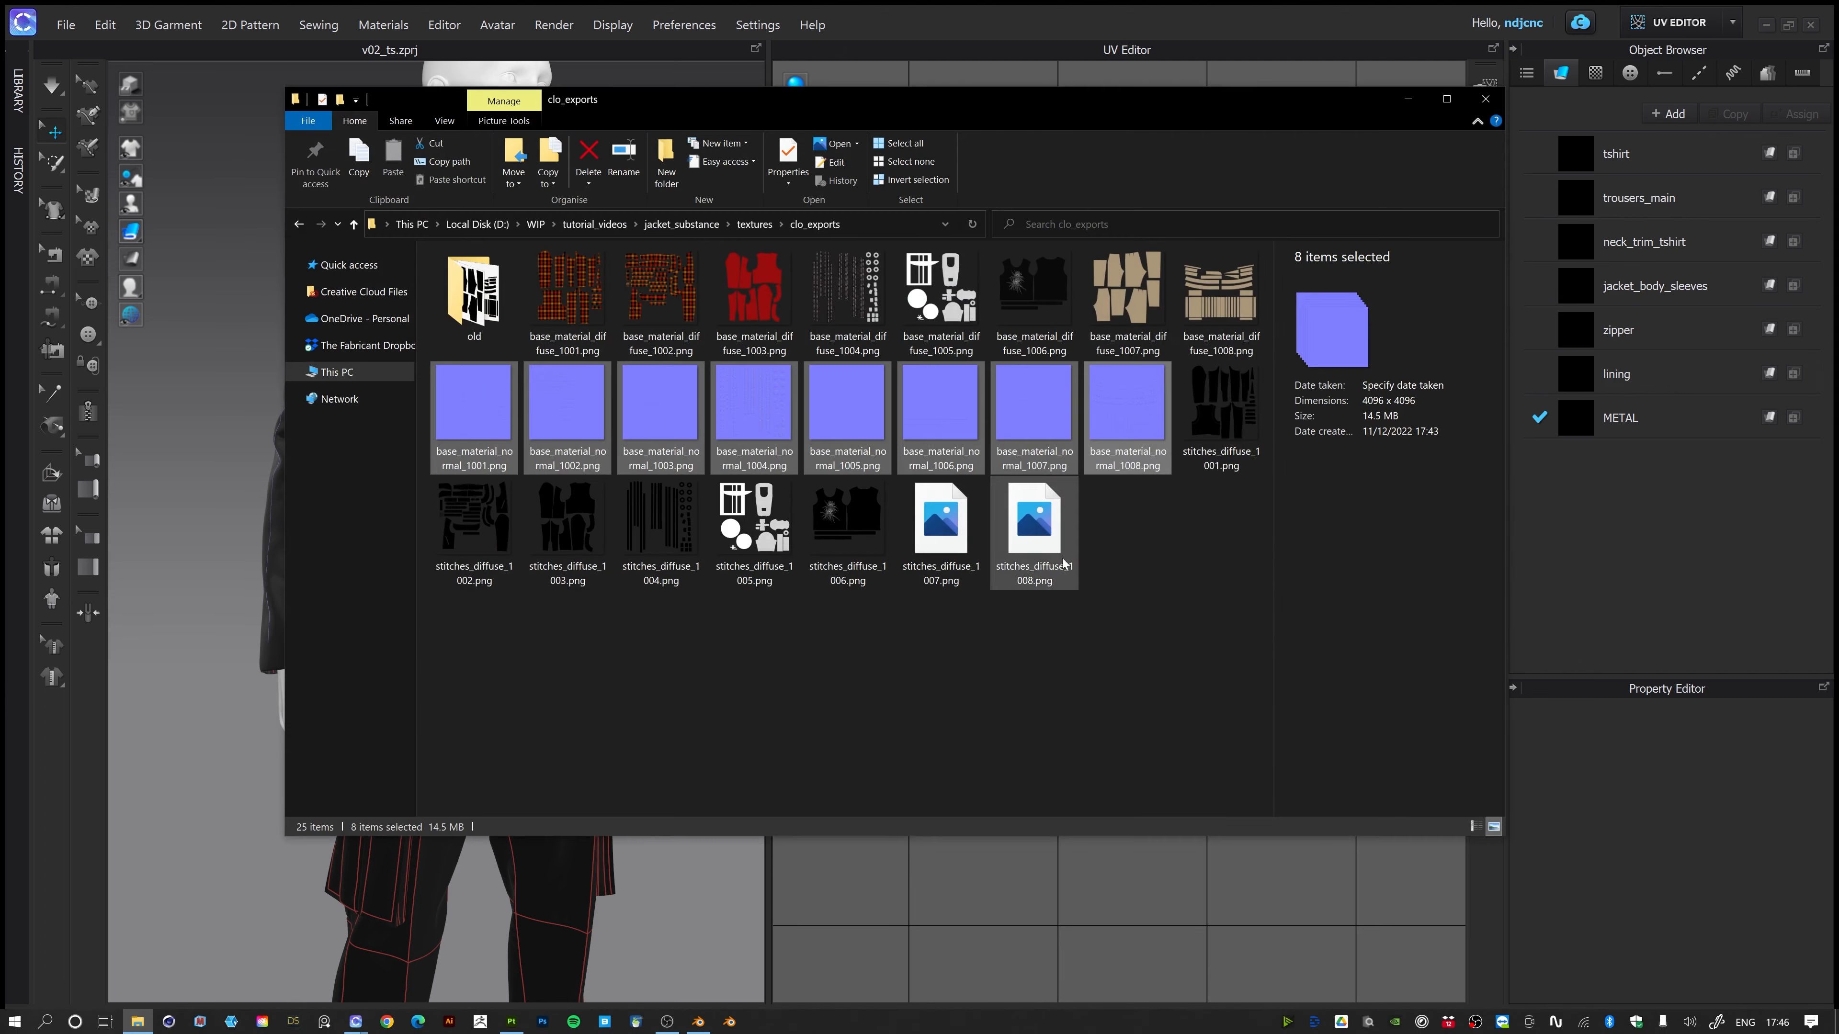
pyautogui.click(1221, 400)
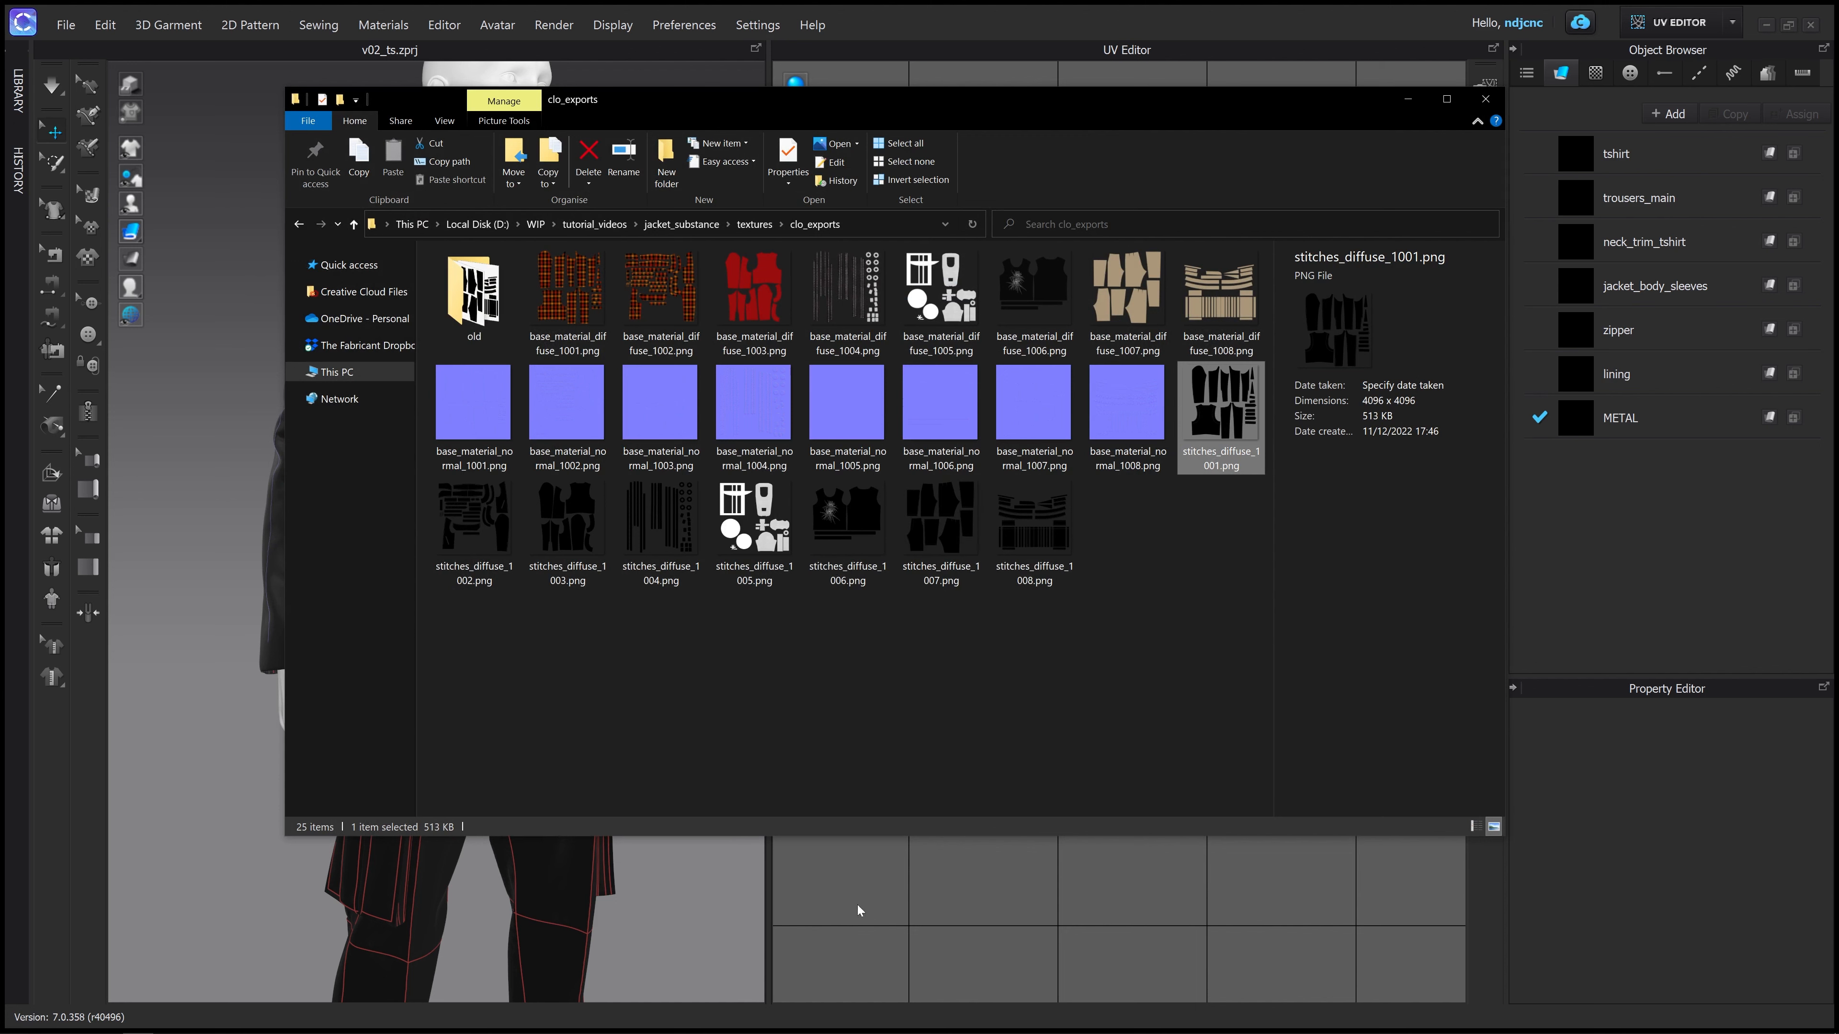
pyautogui.click(886, 873)
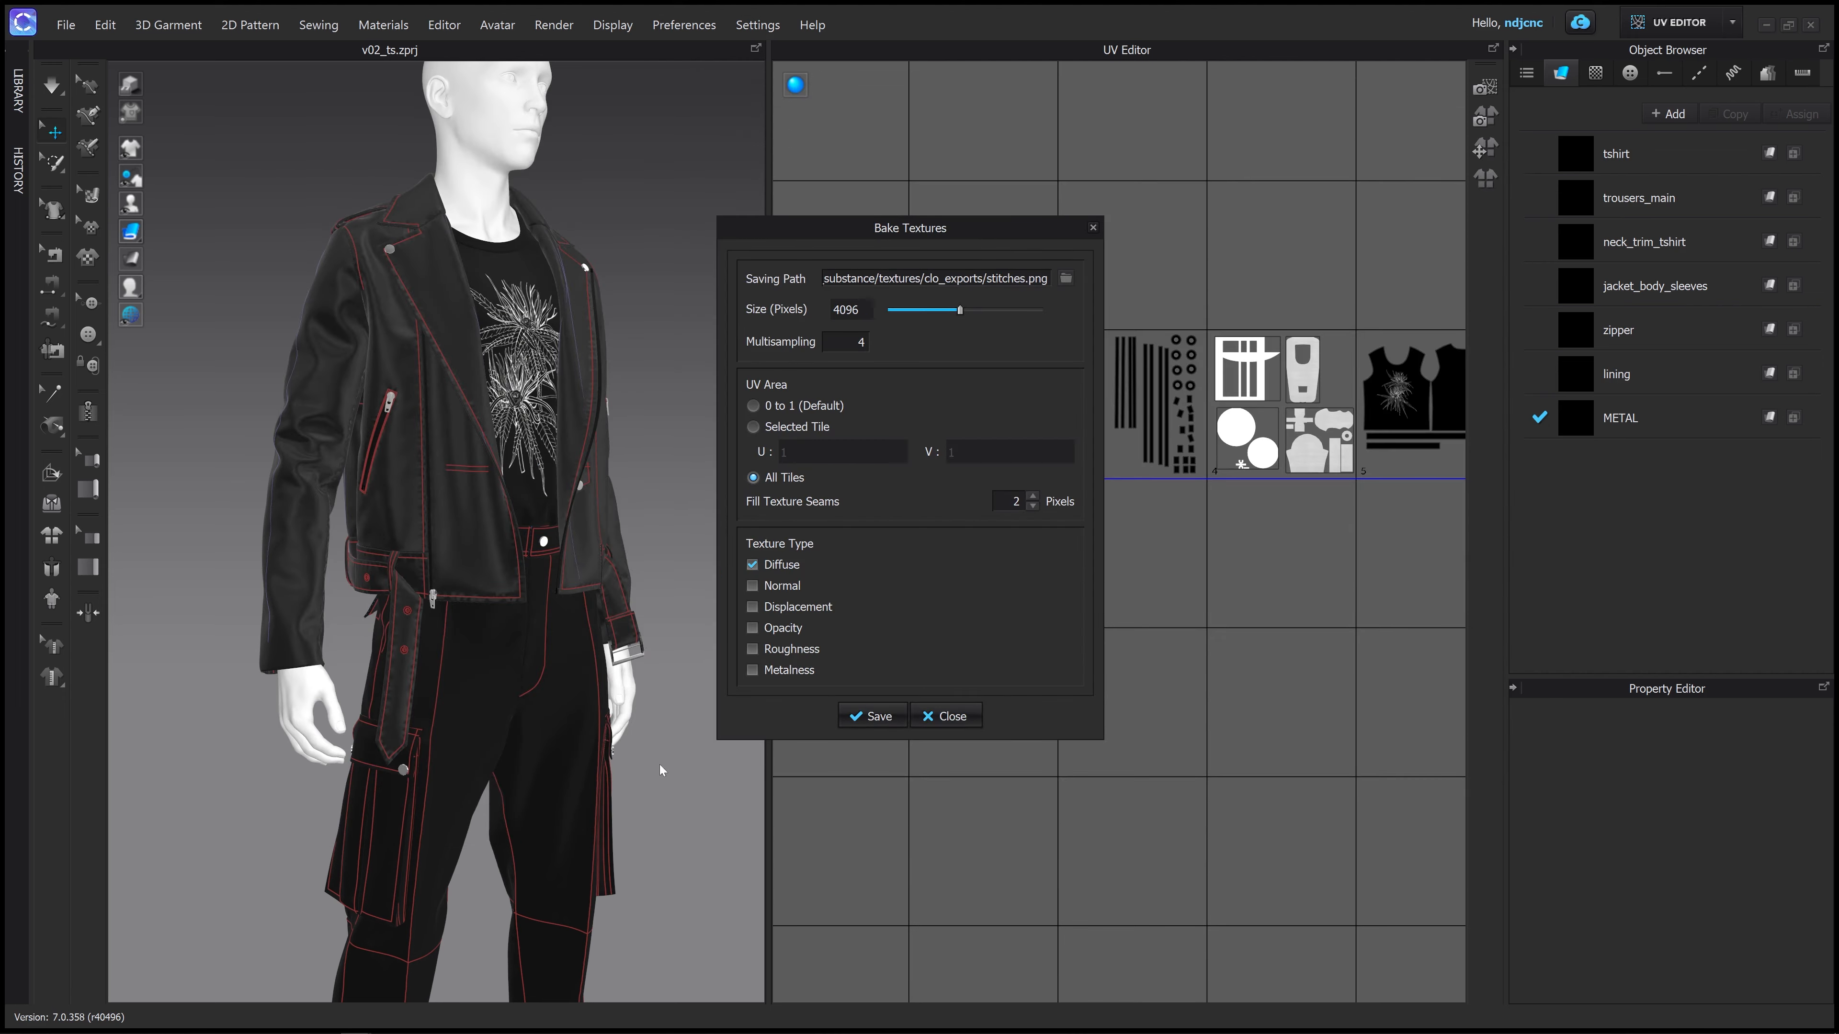
pyautogui.click(941, 715)
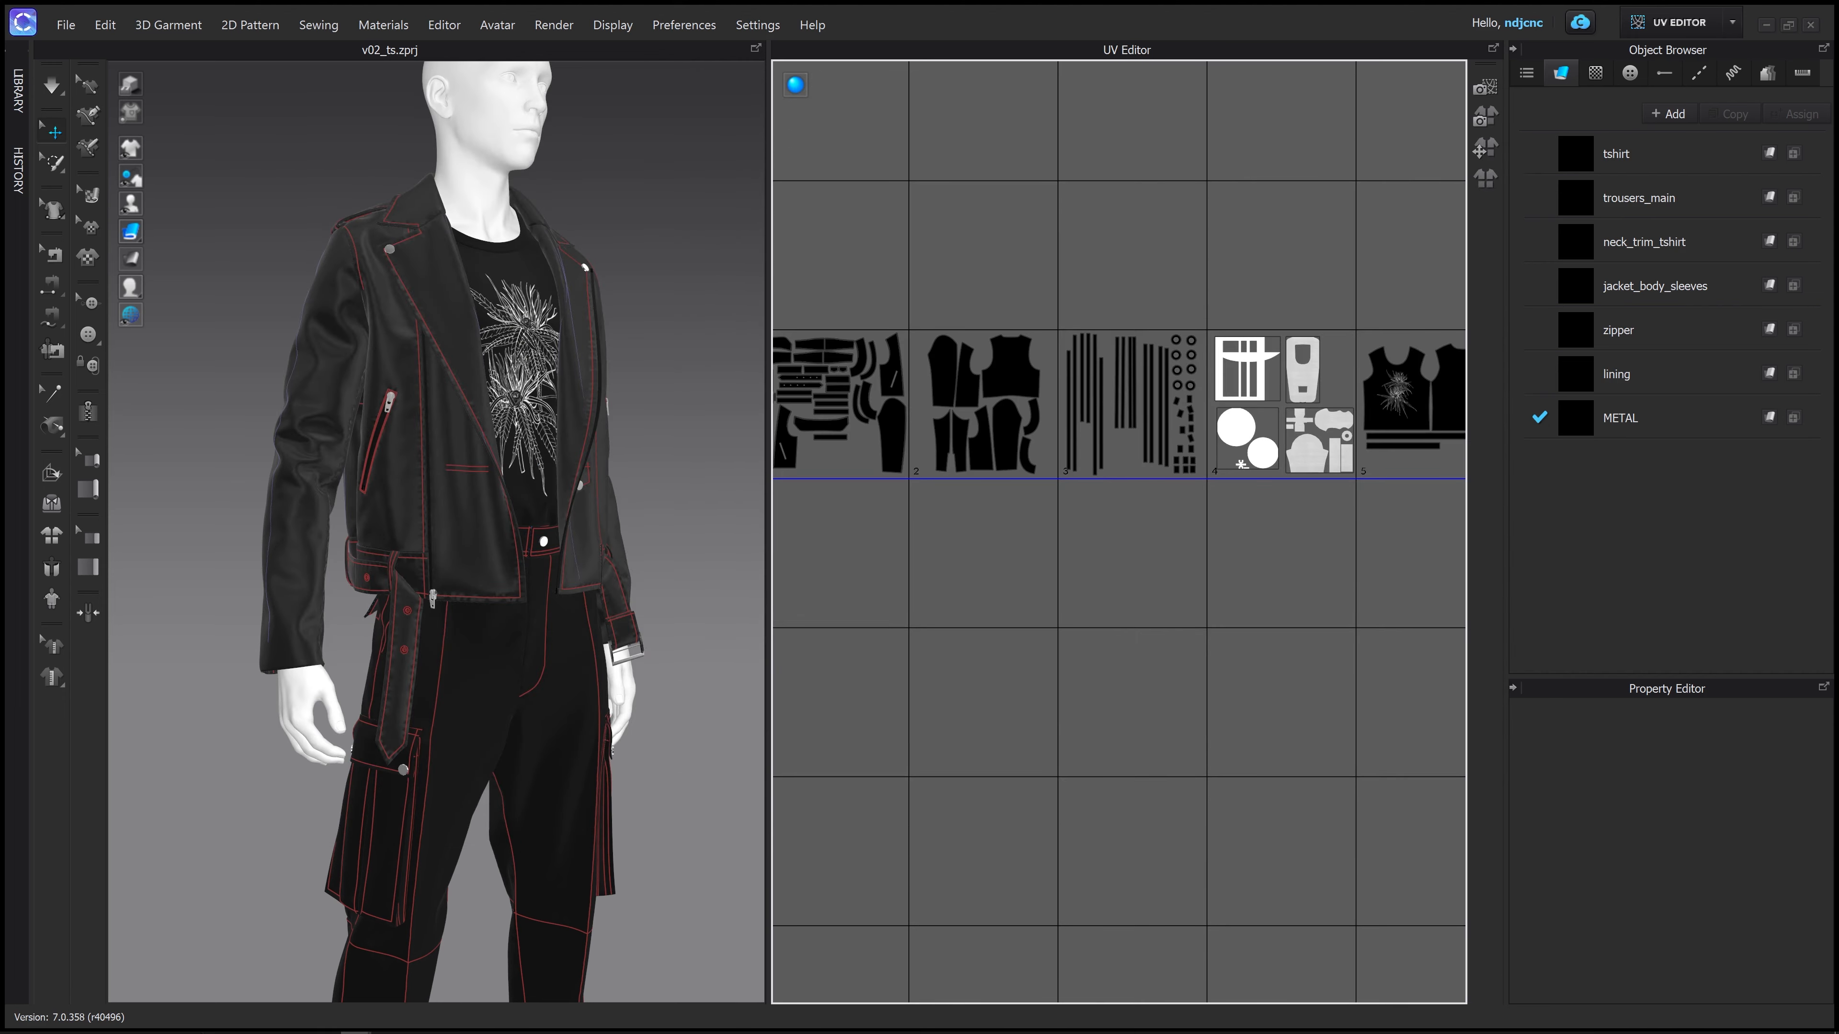
# Switch to the CLO window with the v02_ids.zprj project and view the color-coded outfit from several angles
pyautogui.moveTo(232, 1023)
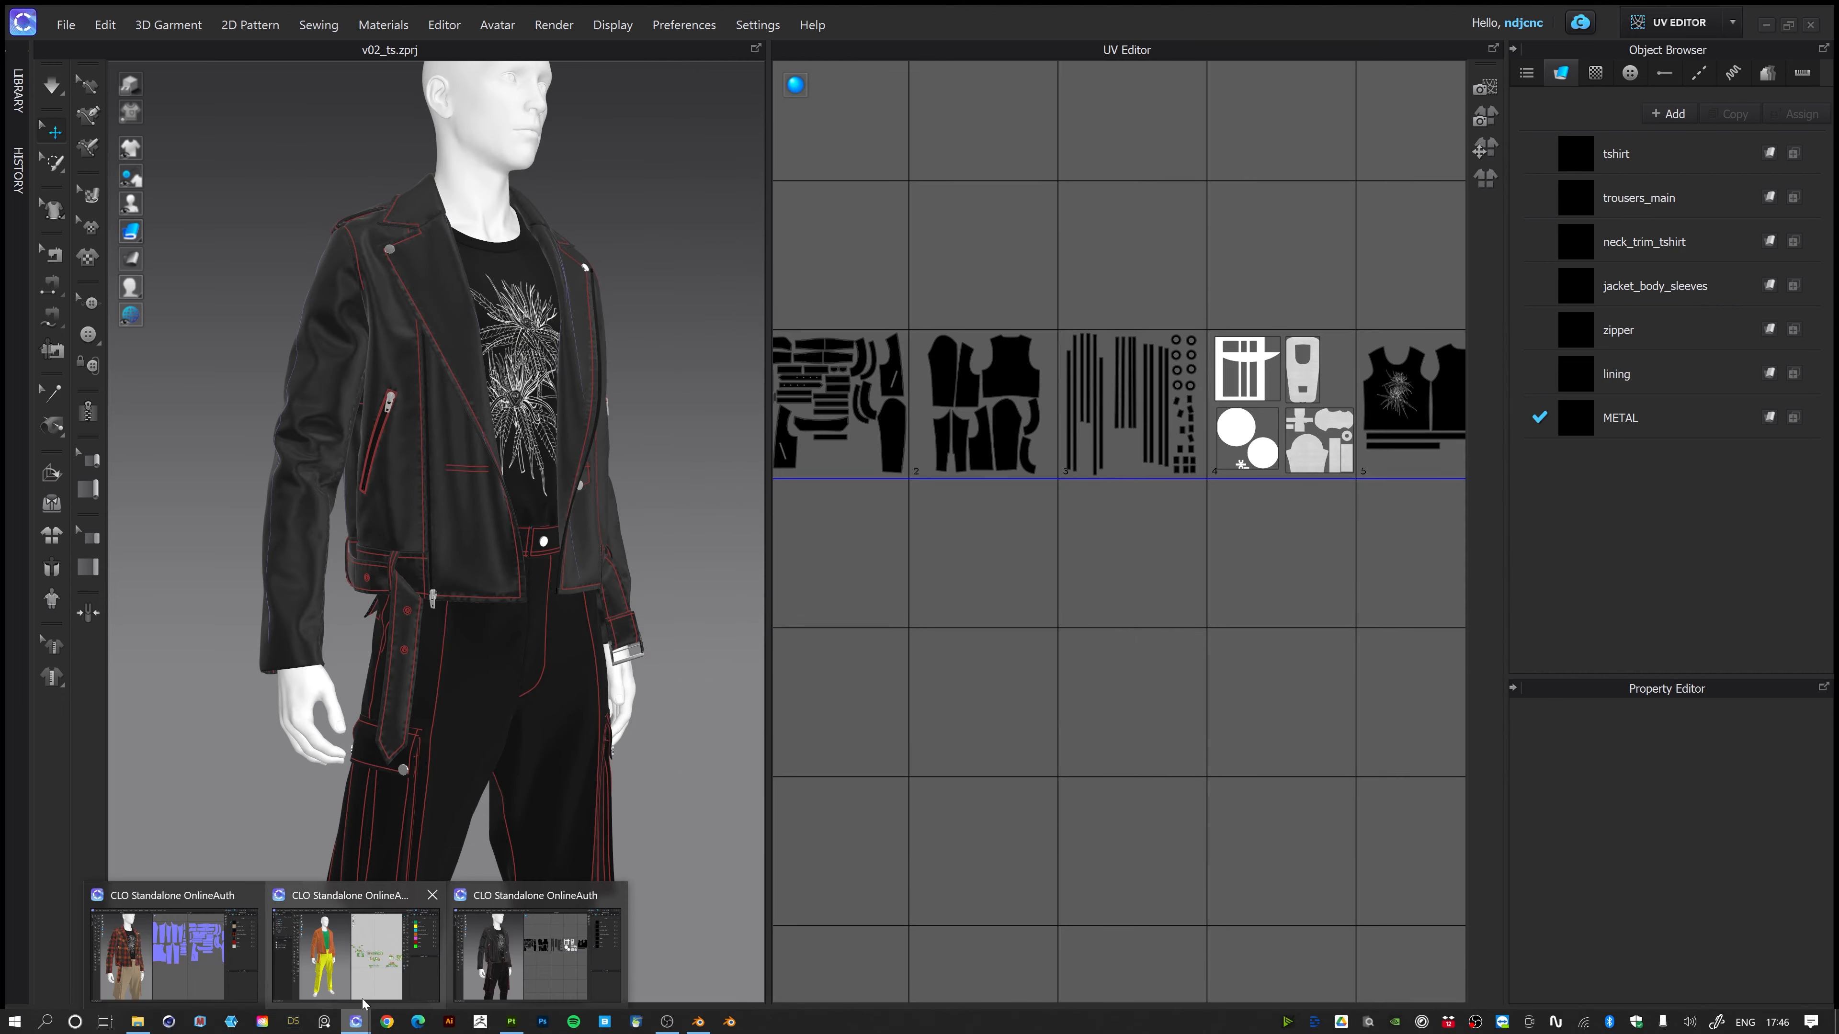
pyautogui.click(363, 995)
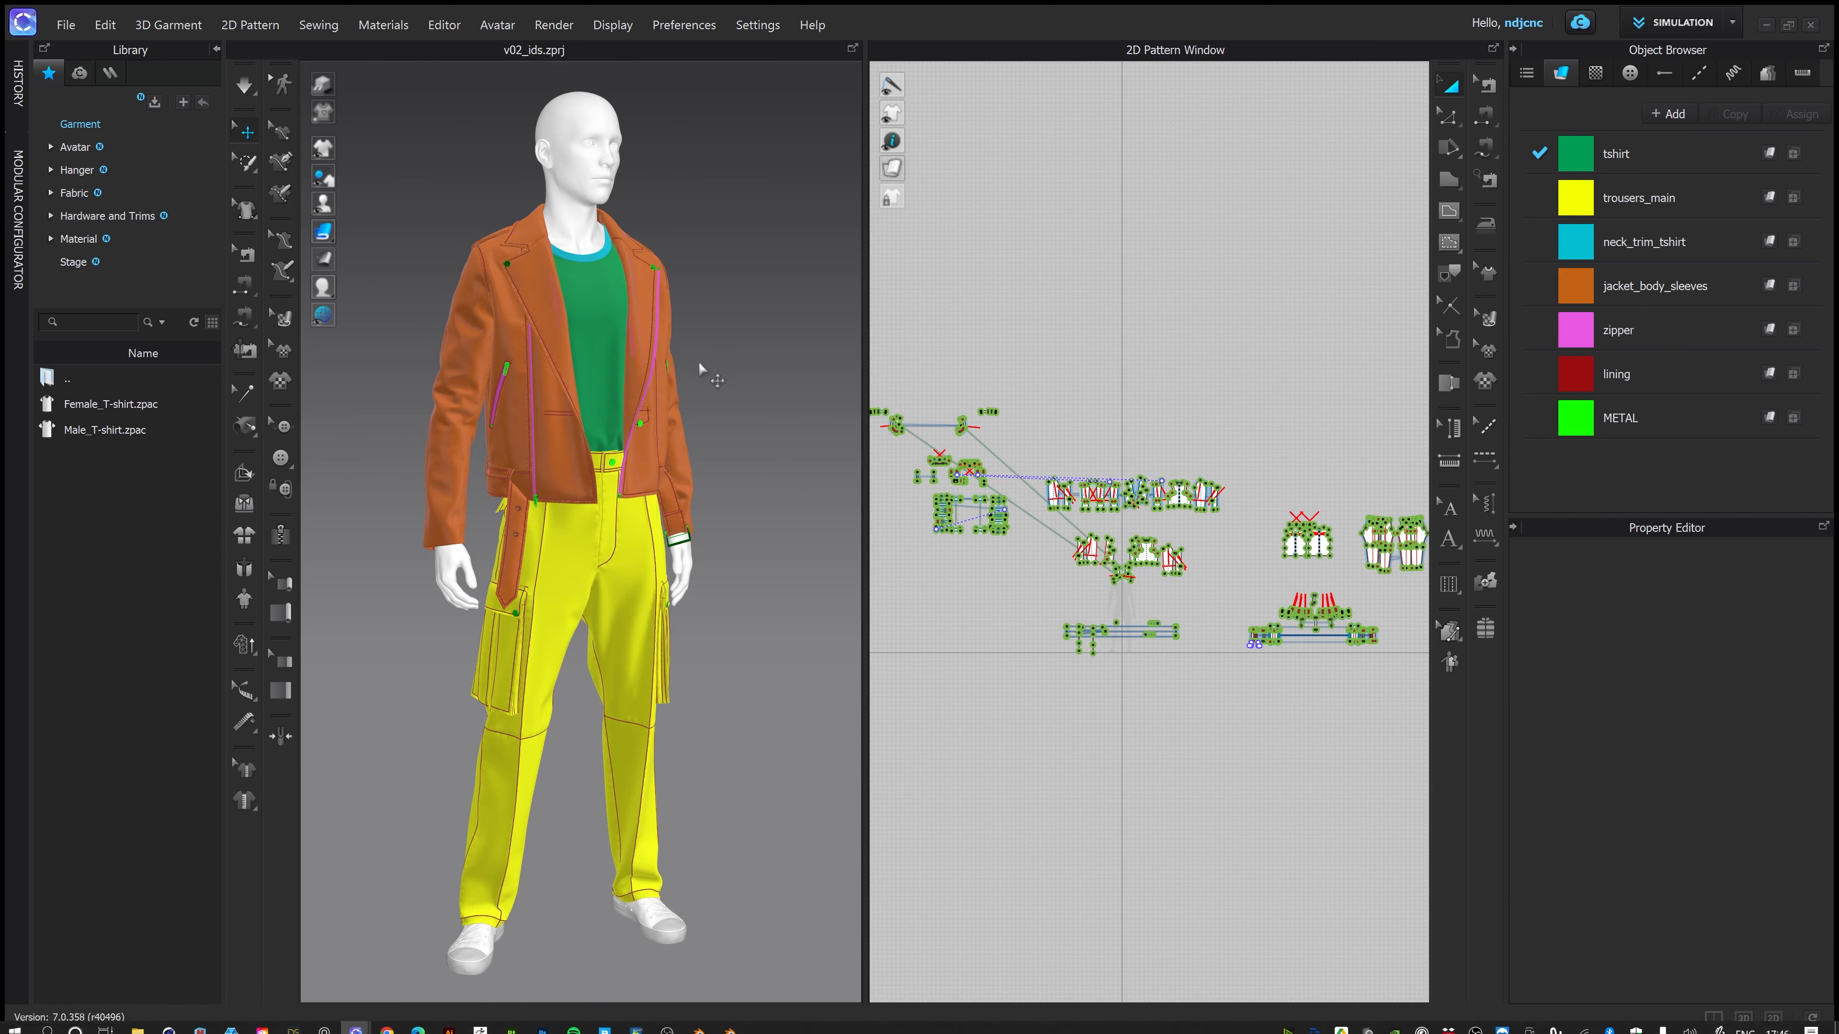
pyautogui.moveTo(708, 371)
pyautogui.mouseDown(button='right')
pyautogui.moveTo(558, 369)
pyautogui.moveTo(729, 370)
pyautogui.mouseUp(button='right')
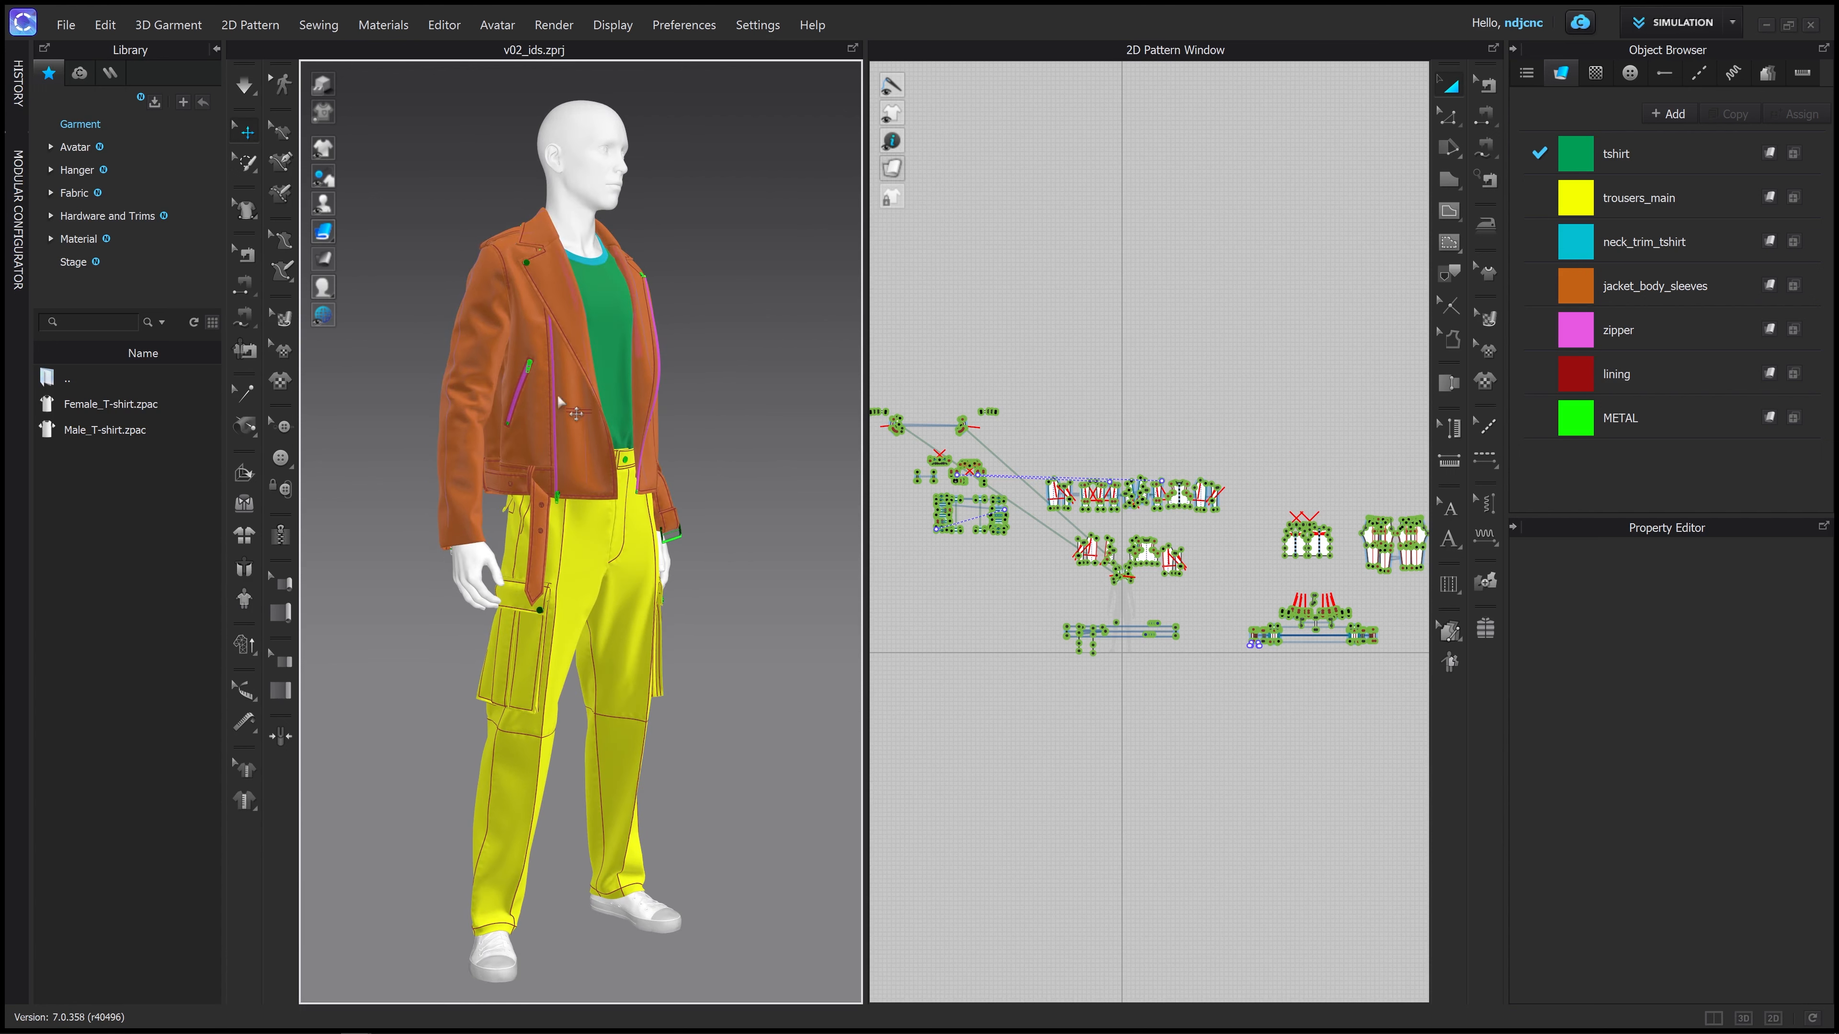
pyautogui.moveTo(698, 464); pyautogui.dragTo(682, 466, button='right')
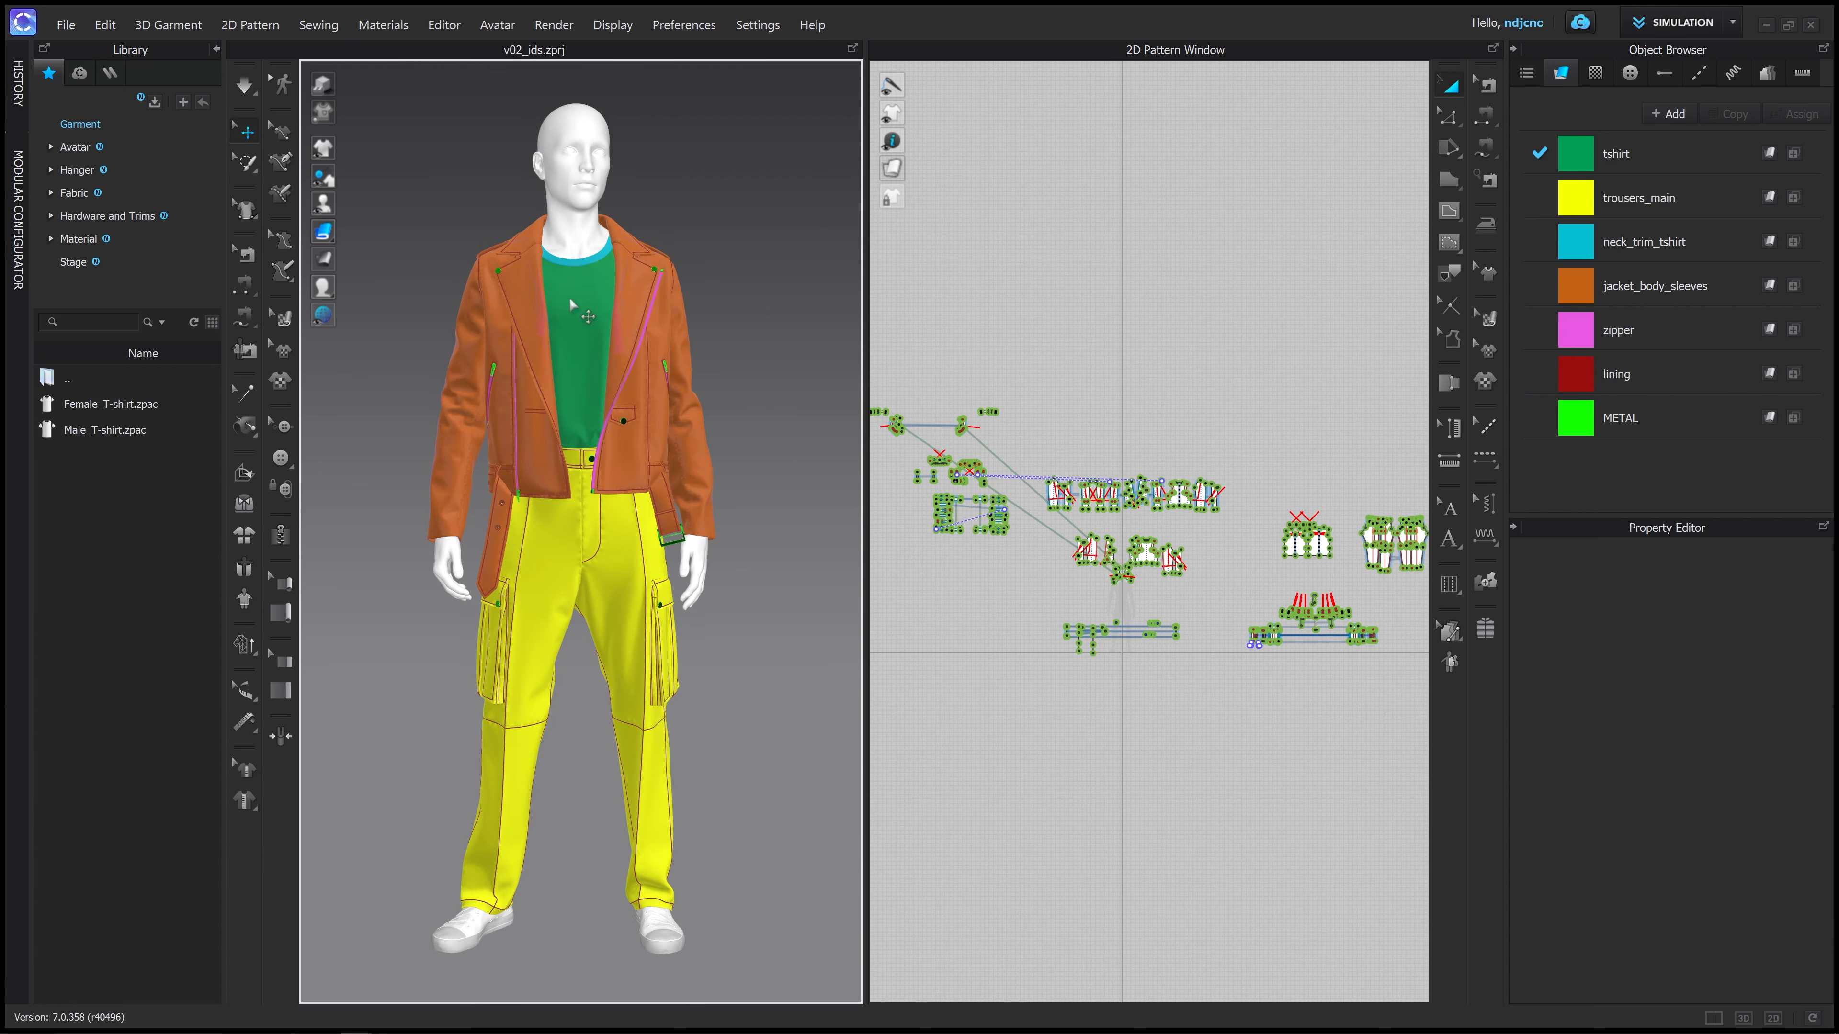
pyautogui.moveTo(721, 313); pyautogui.dragTo(755, 304, button='right')
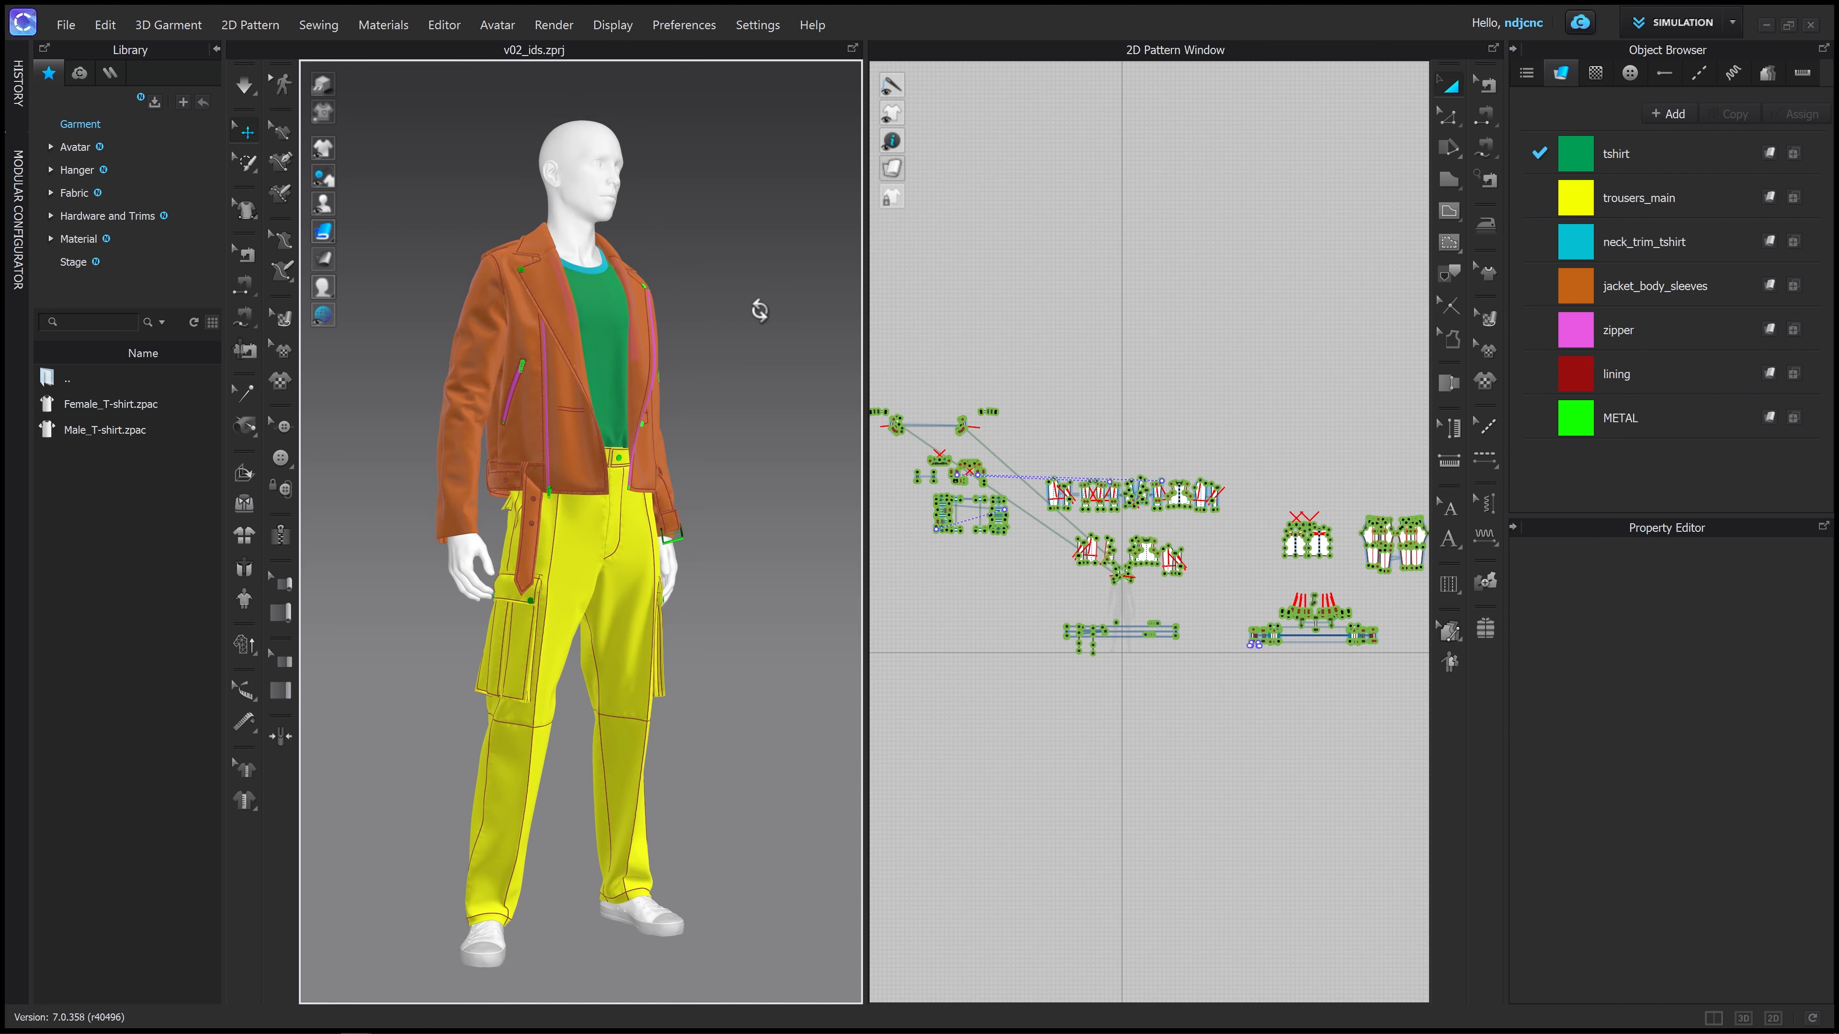
# Select the neck_trim_tshirt and jacket_body_sleeves fabrics to check their ID colors, and inspect the jacket from its other side
pyautogui.click(1689, 216)
pyautogui.click(1700, 241)
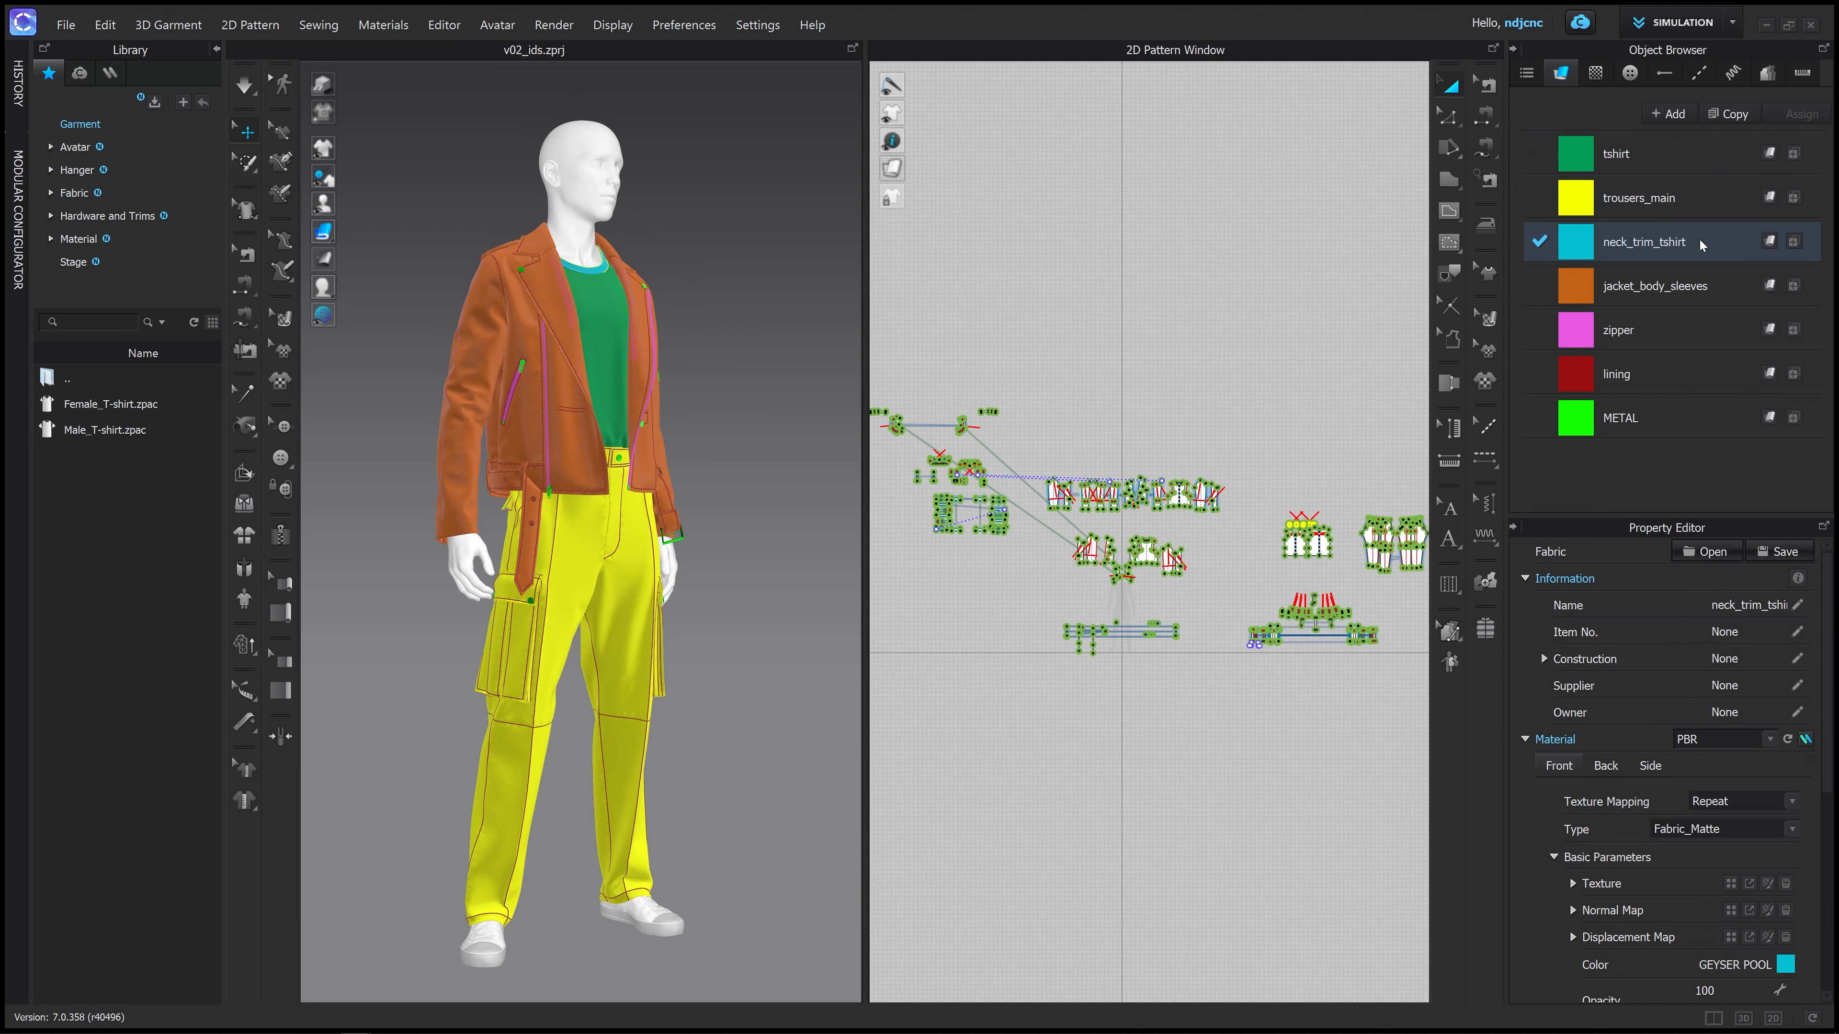
pyautogui.click(1694, 292)
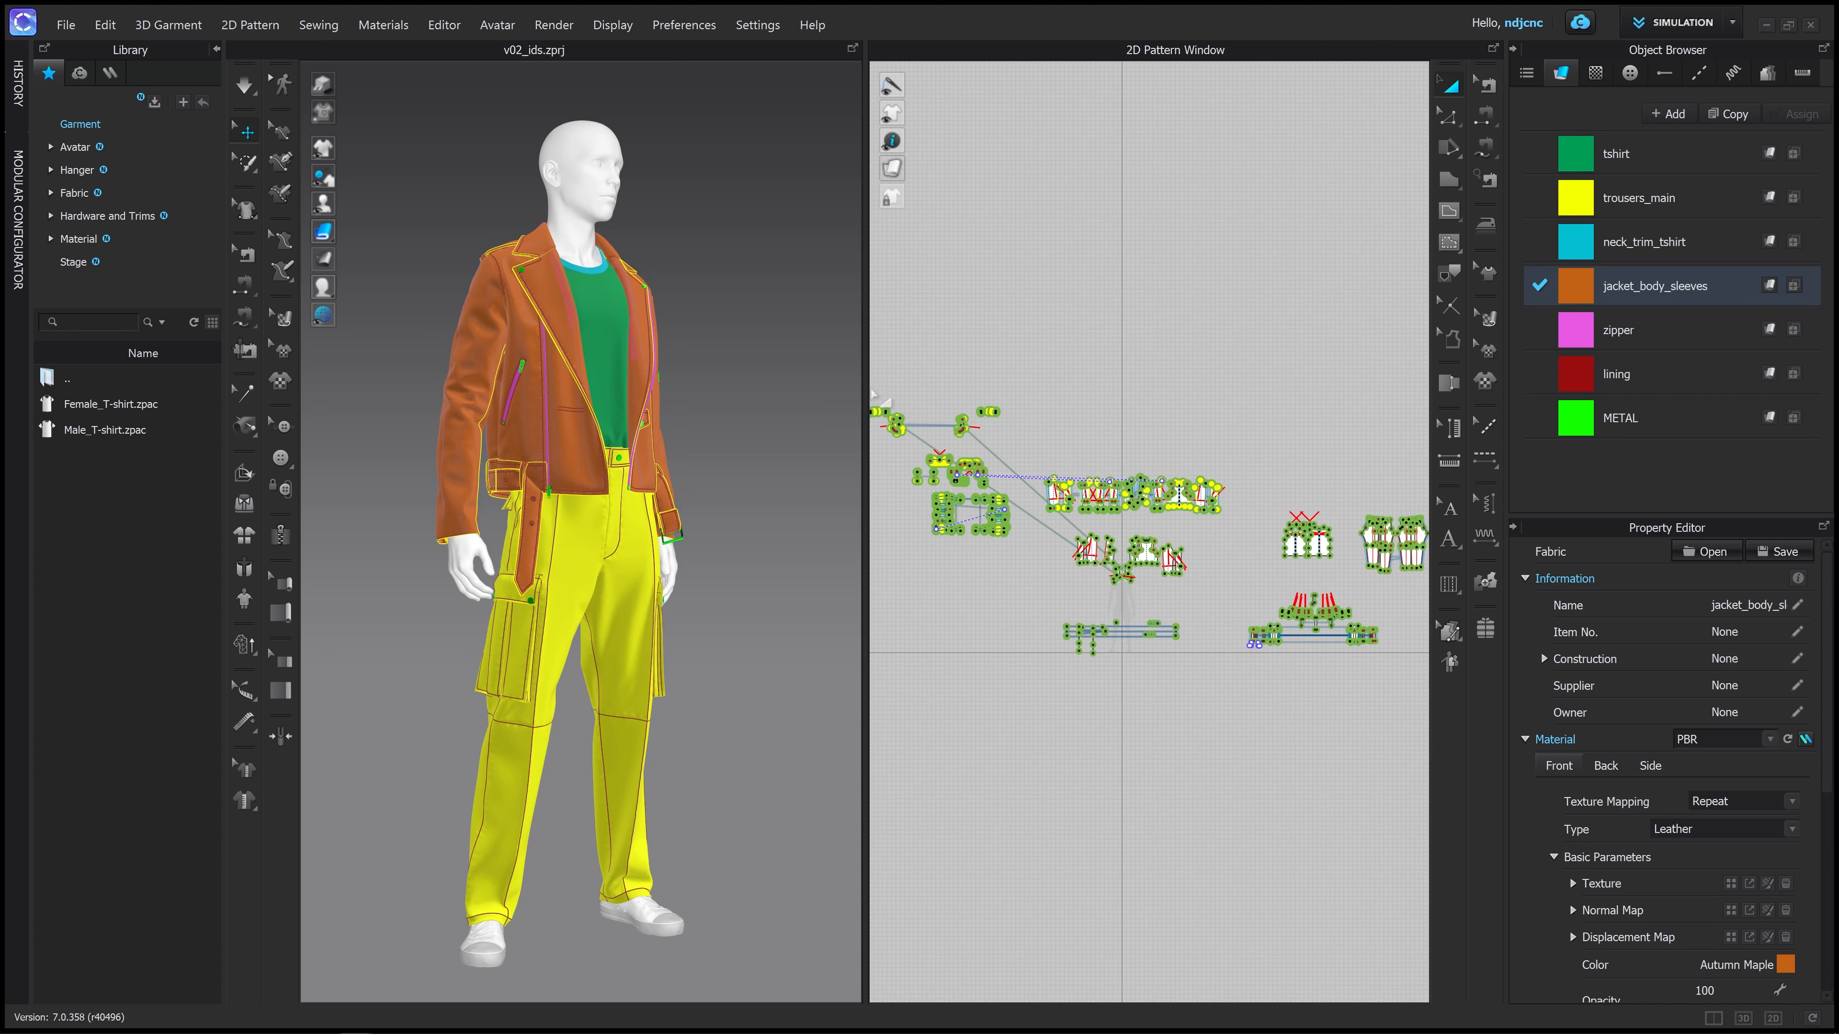
pyautogui.moveTo(796, 330); pyautogui.dragTo(709, 325, button='right')
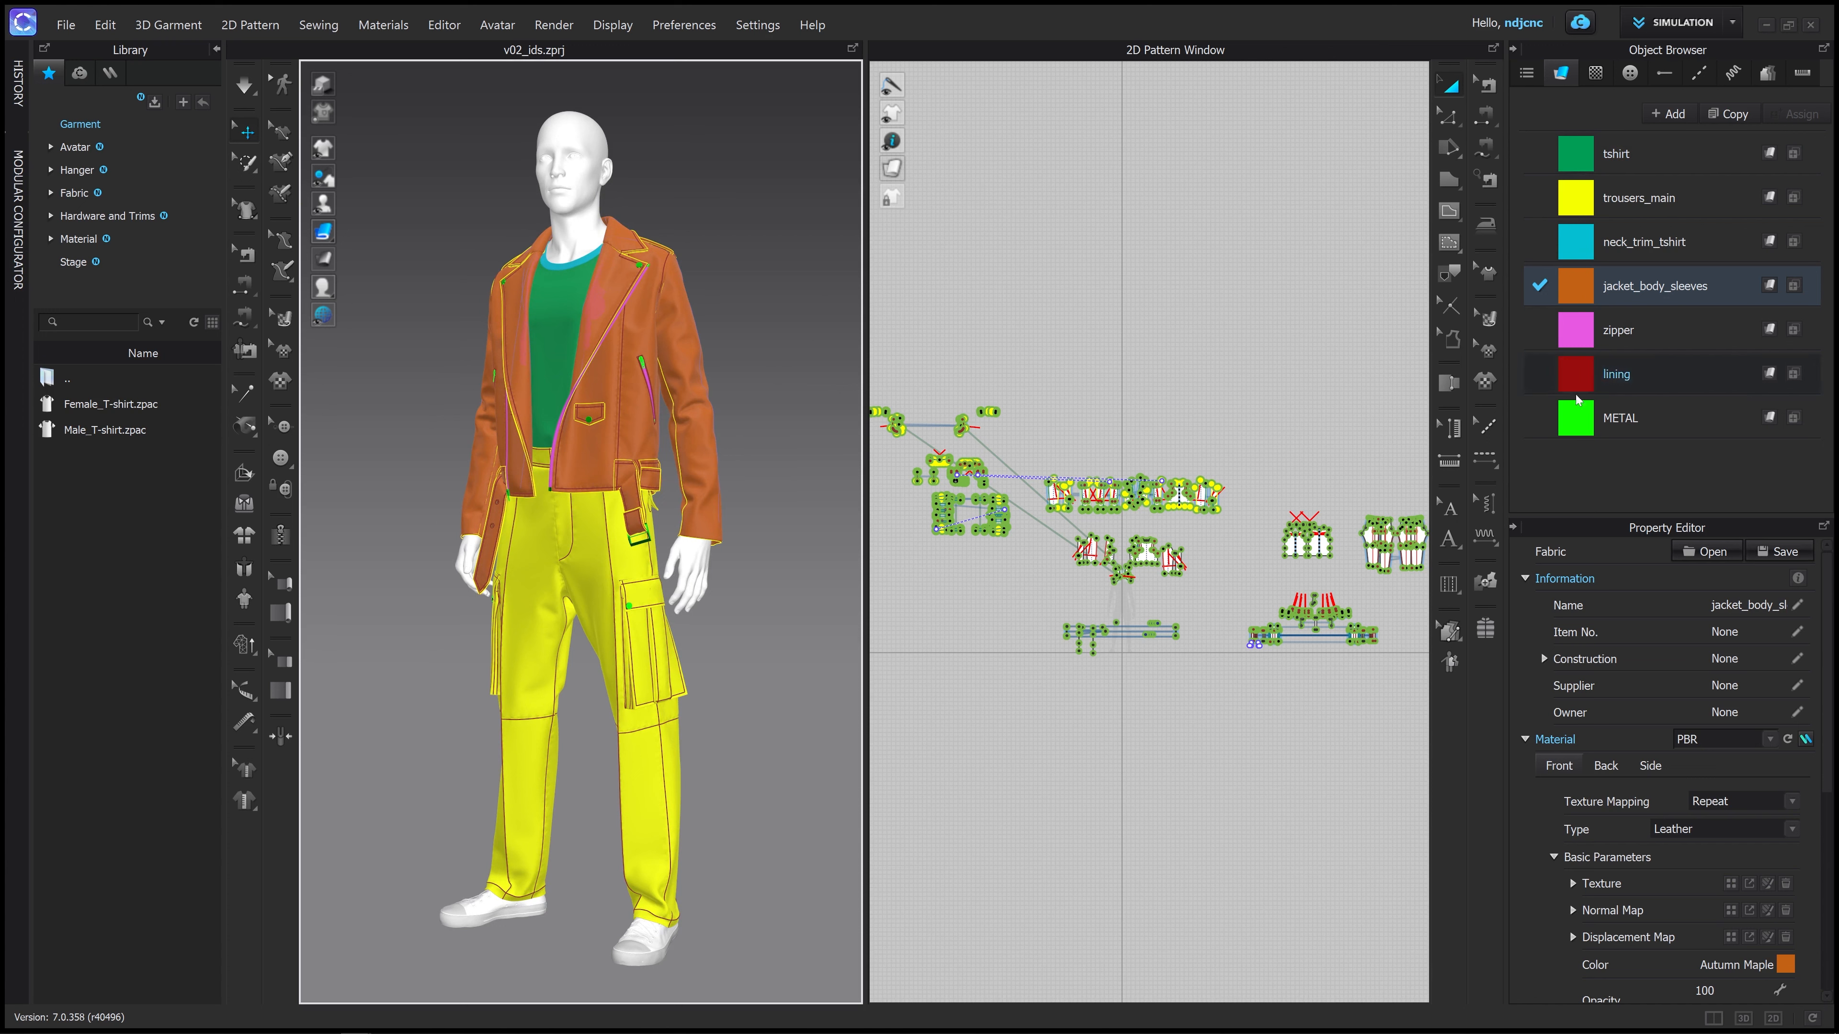
# Show the topstitch list, select jacket_stitches and check its material color and opacity settings
pyautogui.click(1698, 81)
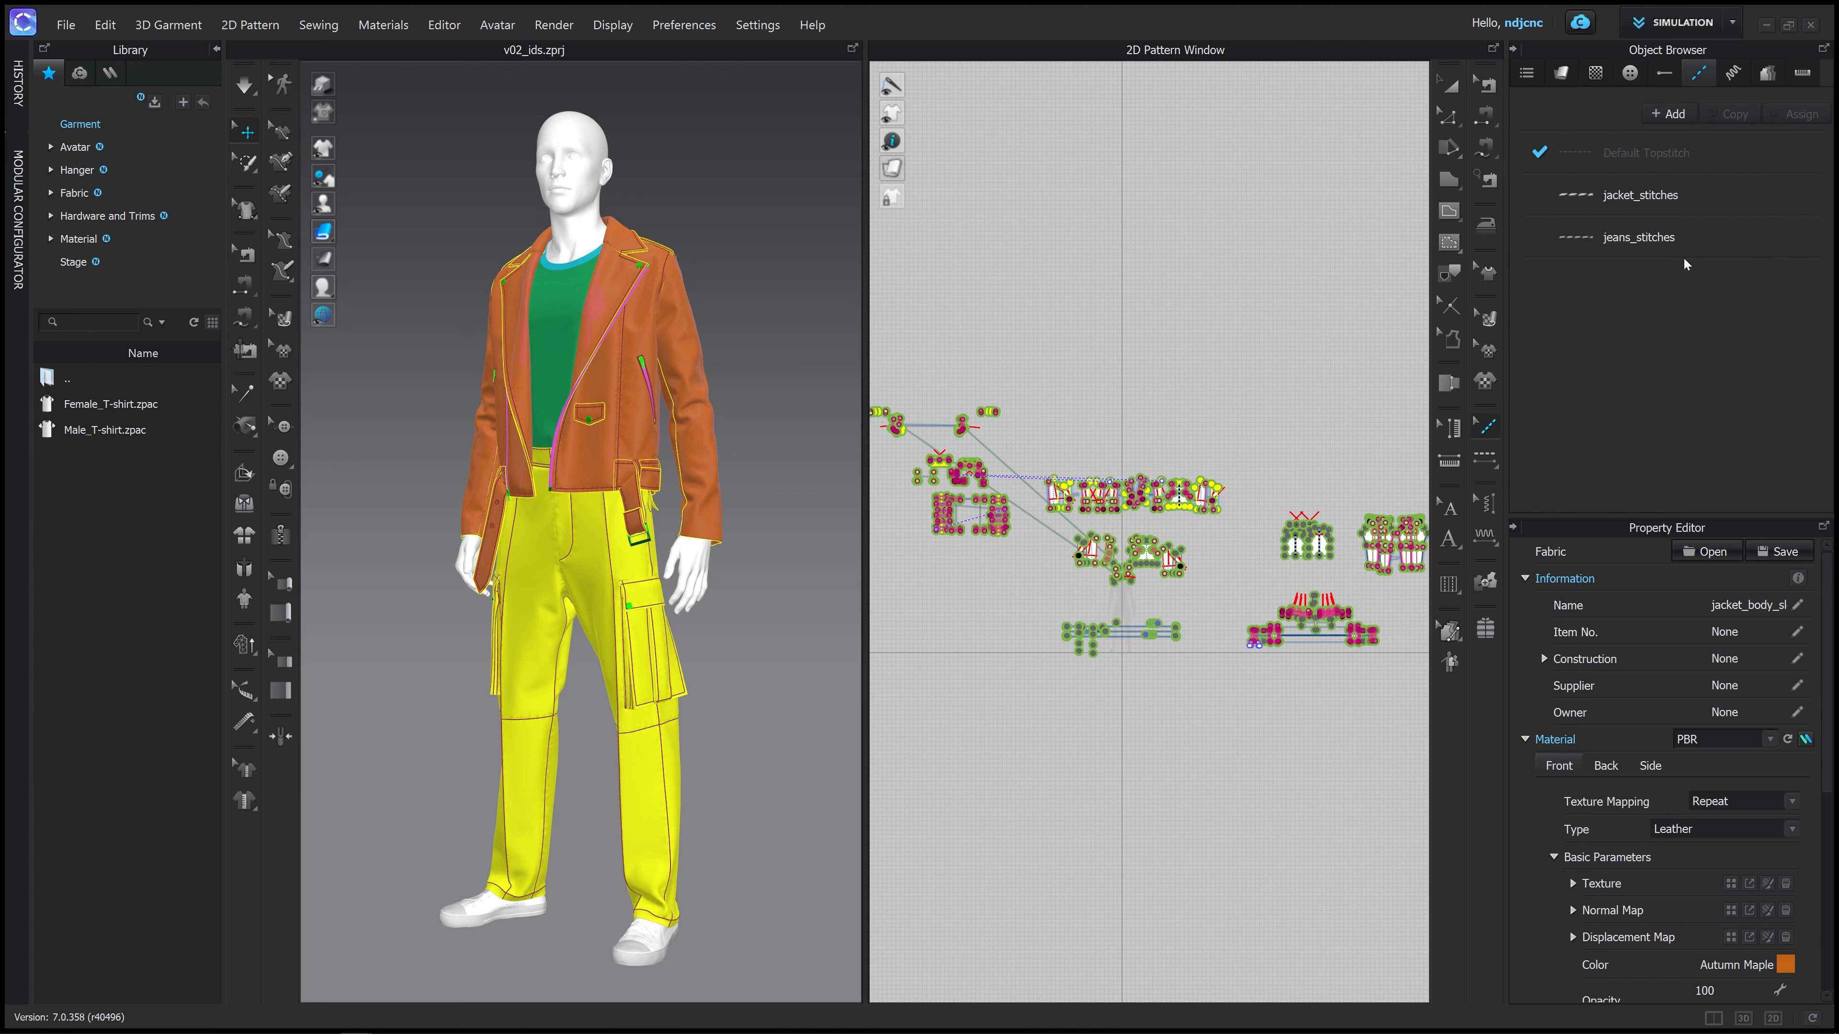
pyautogui.click(1695, 202)
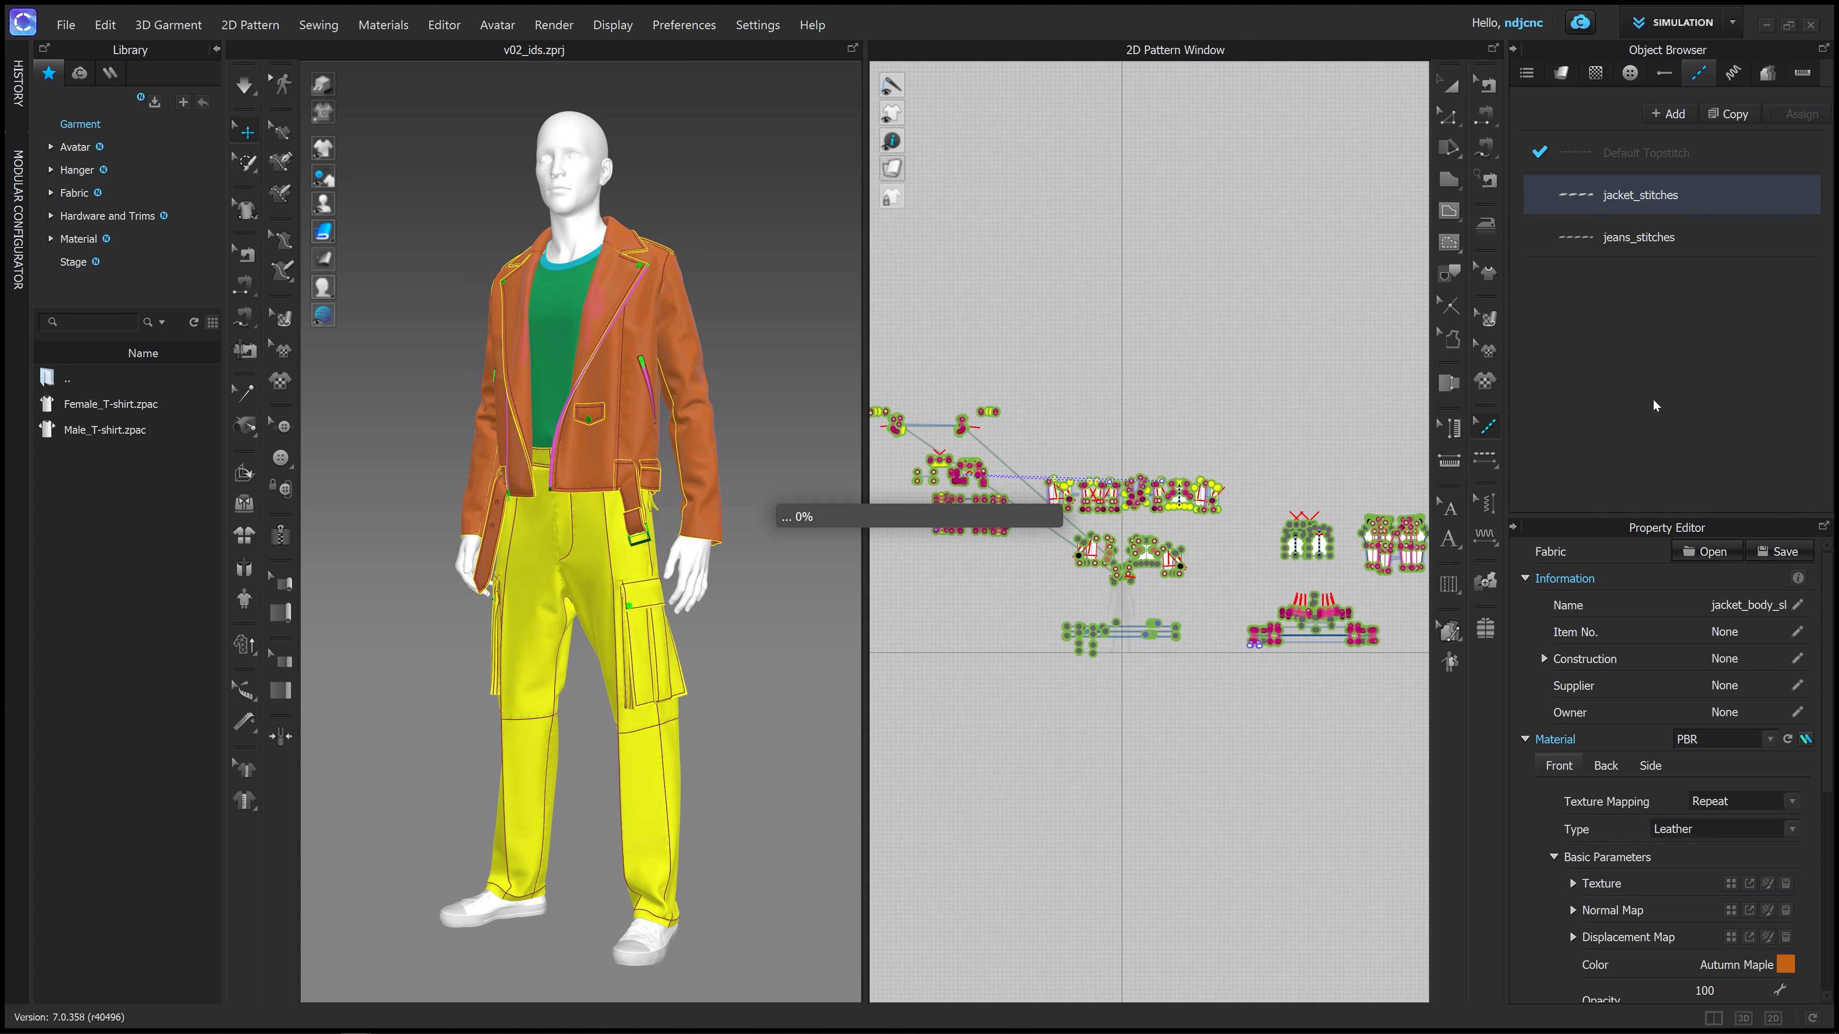
pyautogui.click(1656, 205)
pyautogui.scroll(-5, 1688, 711)
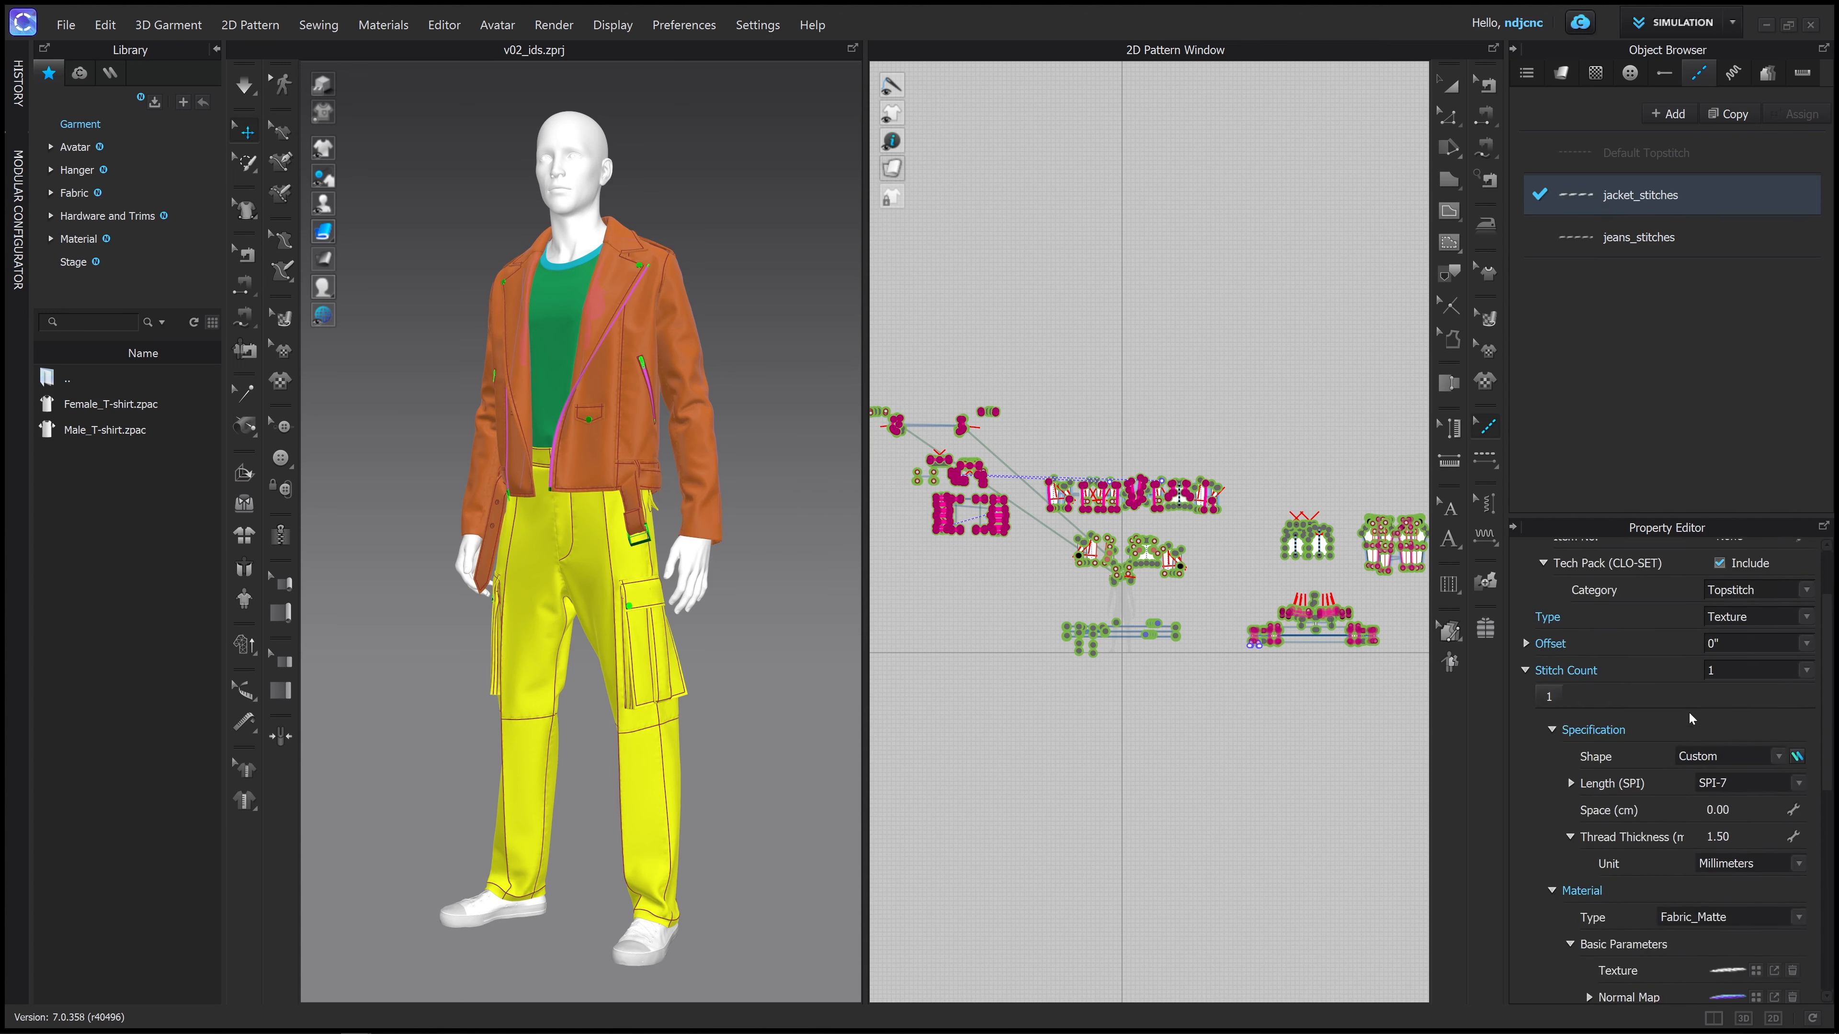
pyautogui.scroll(-2, 1676, 701)
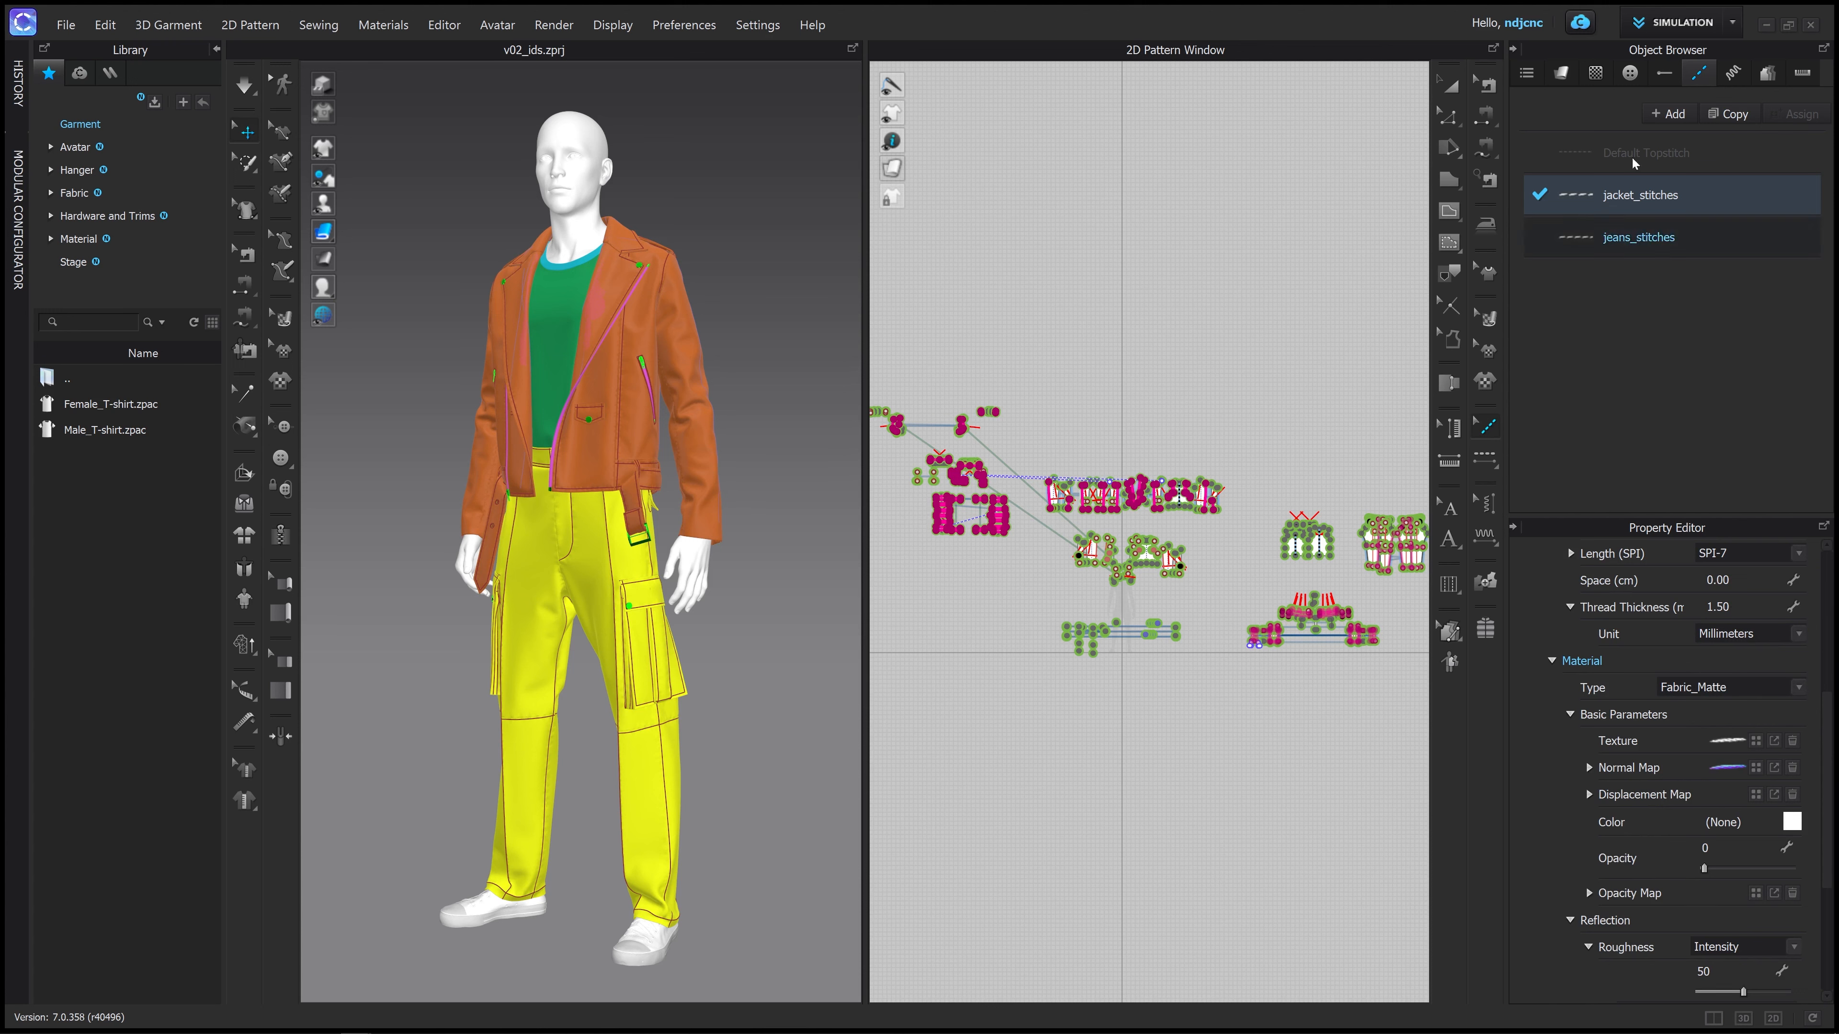
# Switch to the UV Editor mode and look through the color-coded patterns from the first tile to the trouser tiles
pyautogui.click(1679, 30)
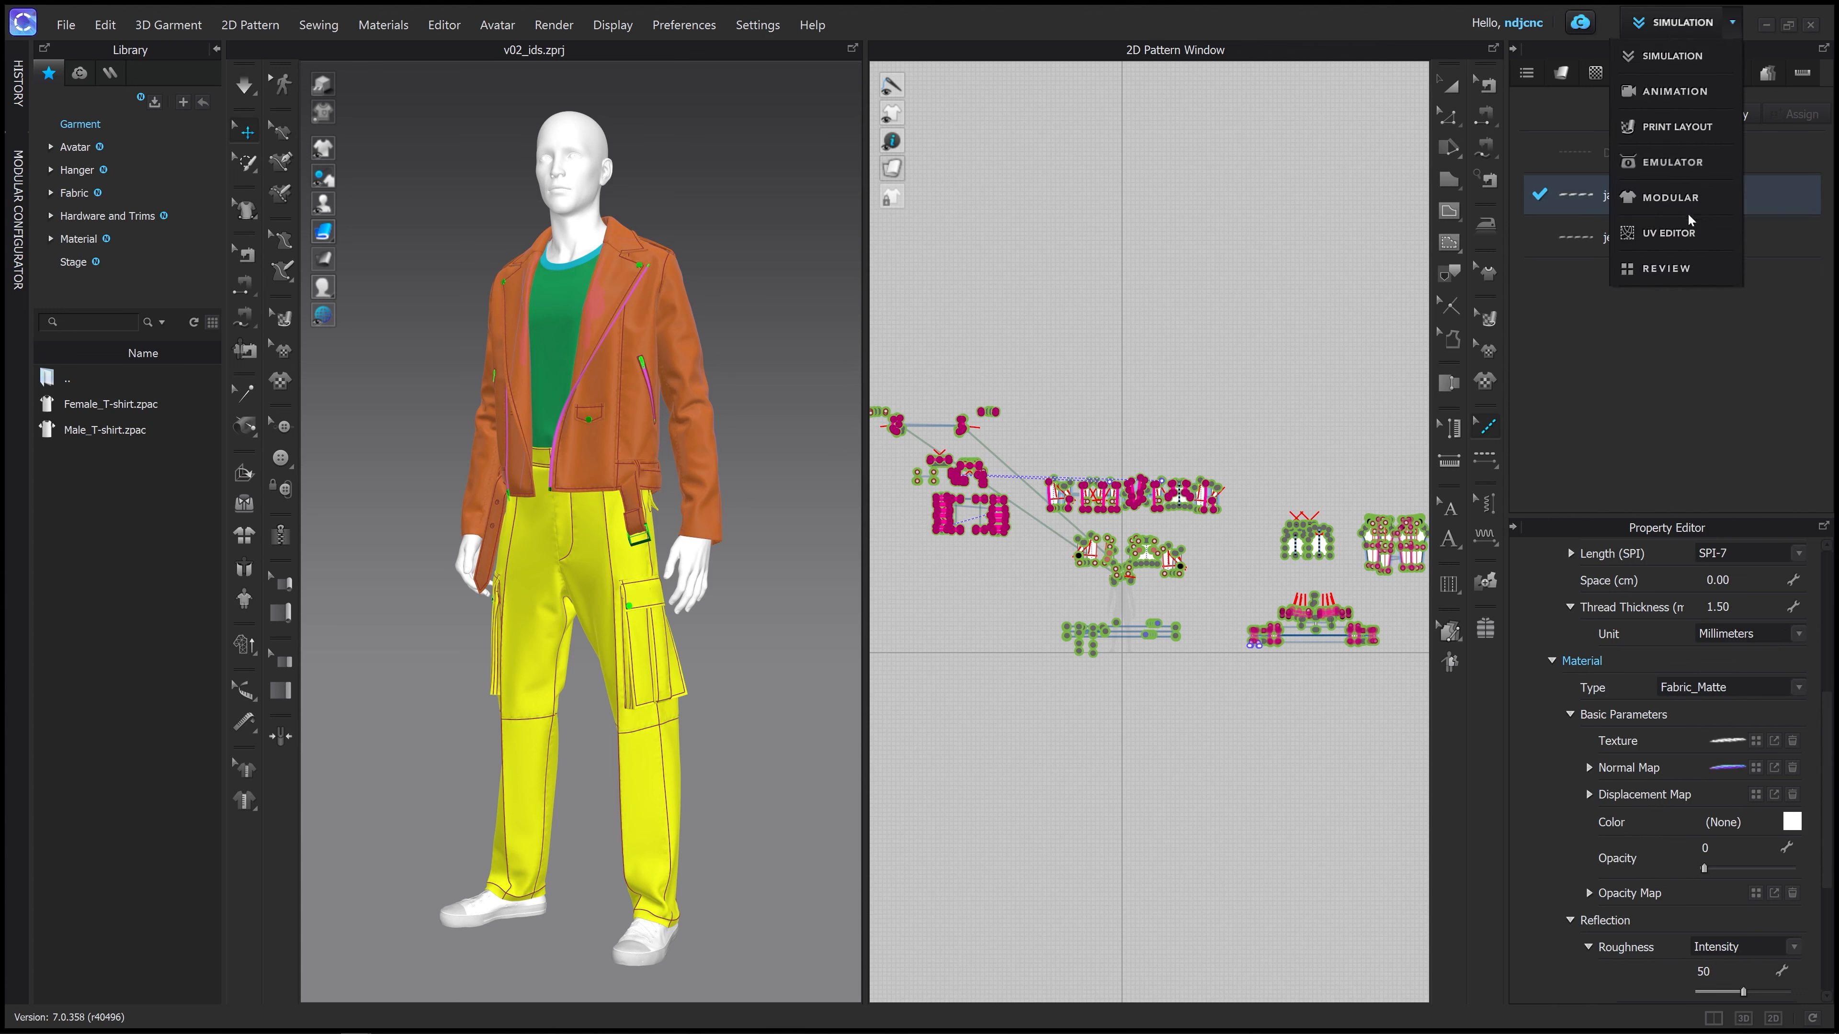
pyautogui.click(1328, 386)
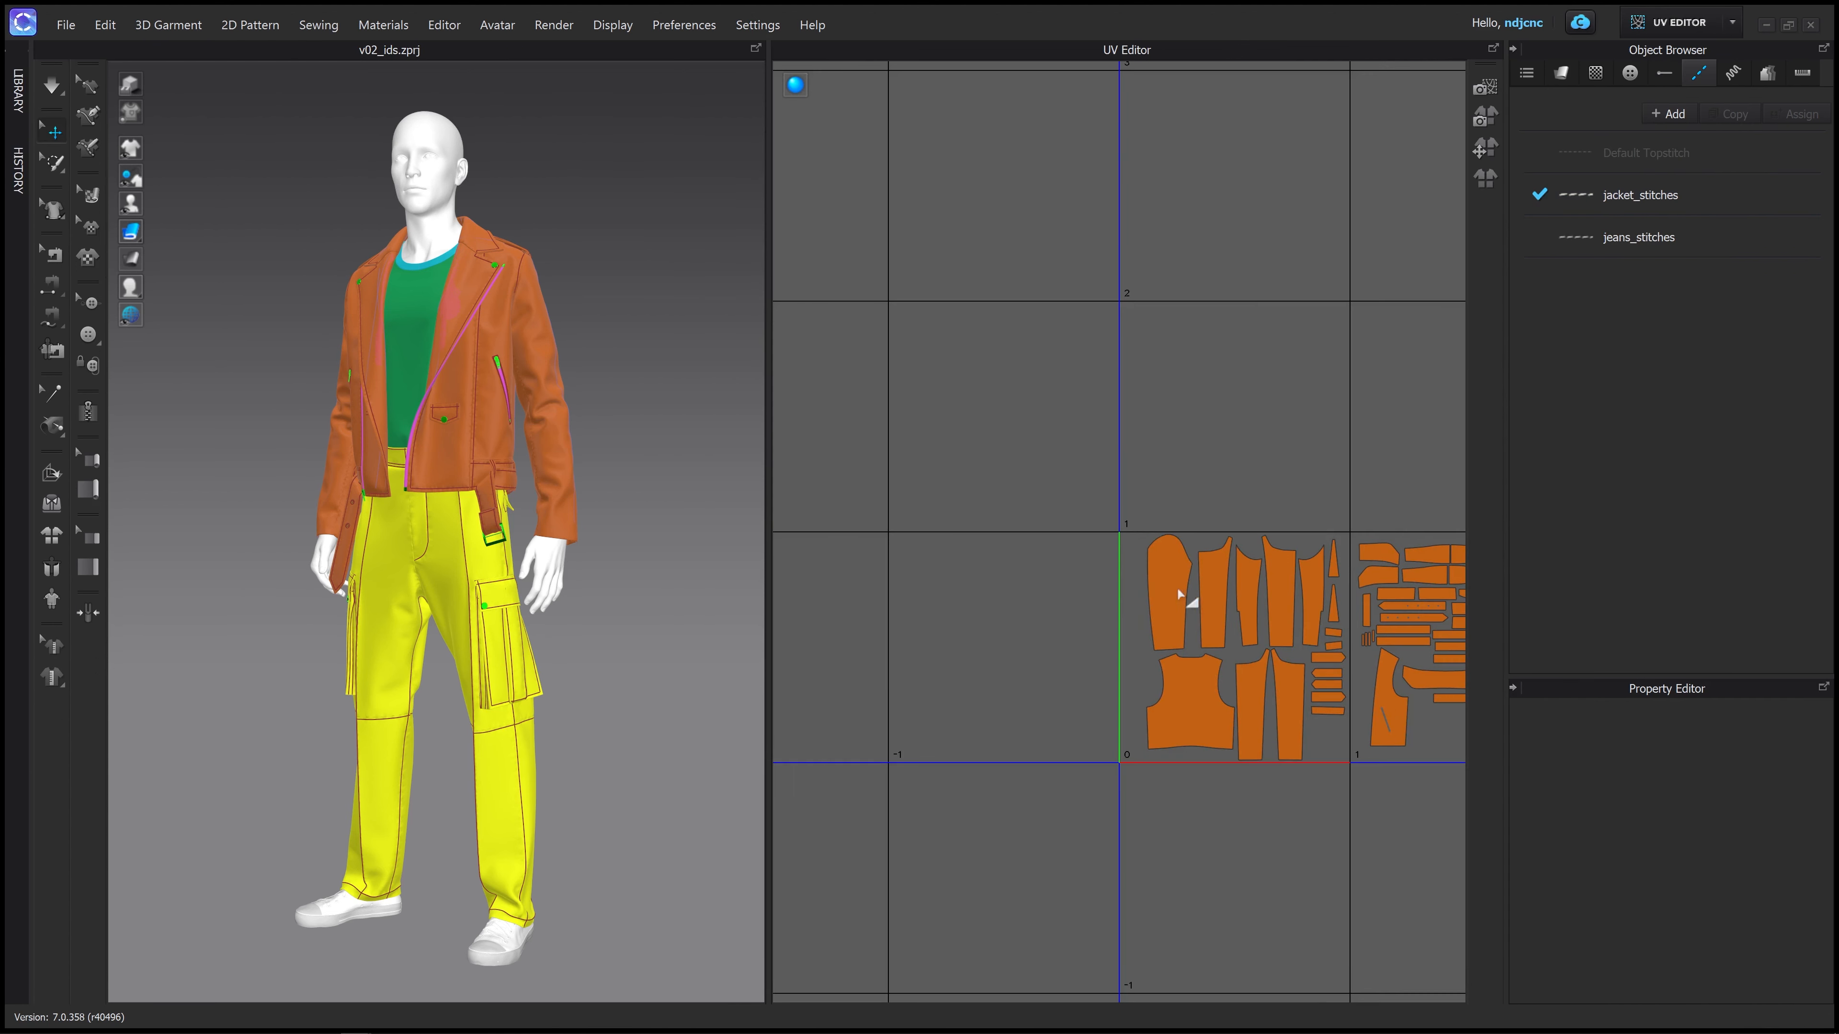
pyautogui.moveTo(1267, 606); pyautogui.dragTo(943, 562, button='middle')
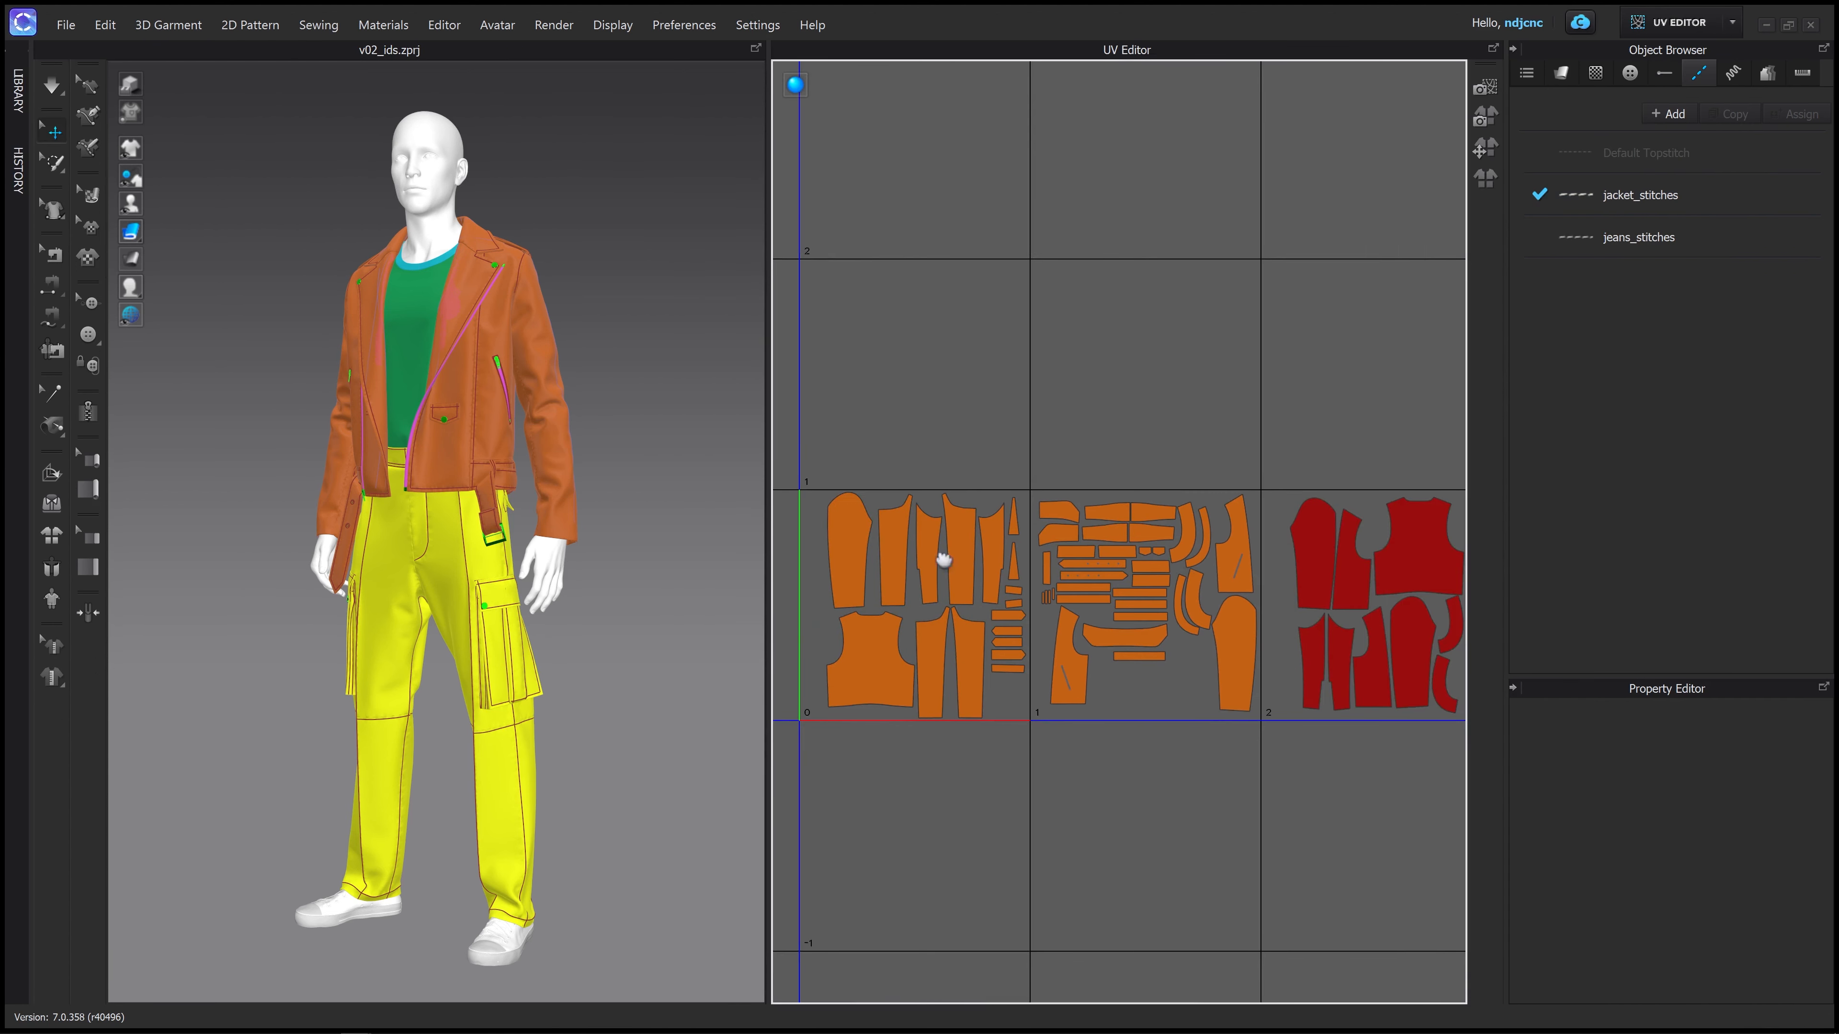
pyautogui.moveTo(1207, 575); pyautogui.dragTo(890, 578, button='middle')
pyautogui.moveTo(1098, 601); pyautogui.dragTo(924, 594, button='middle')
pyautogui.moveTo(1205, 584); pyautogui.dragTo(913, 589, button='middle')
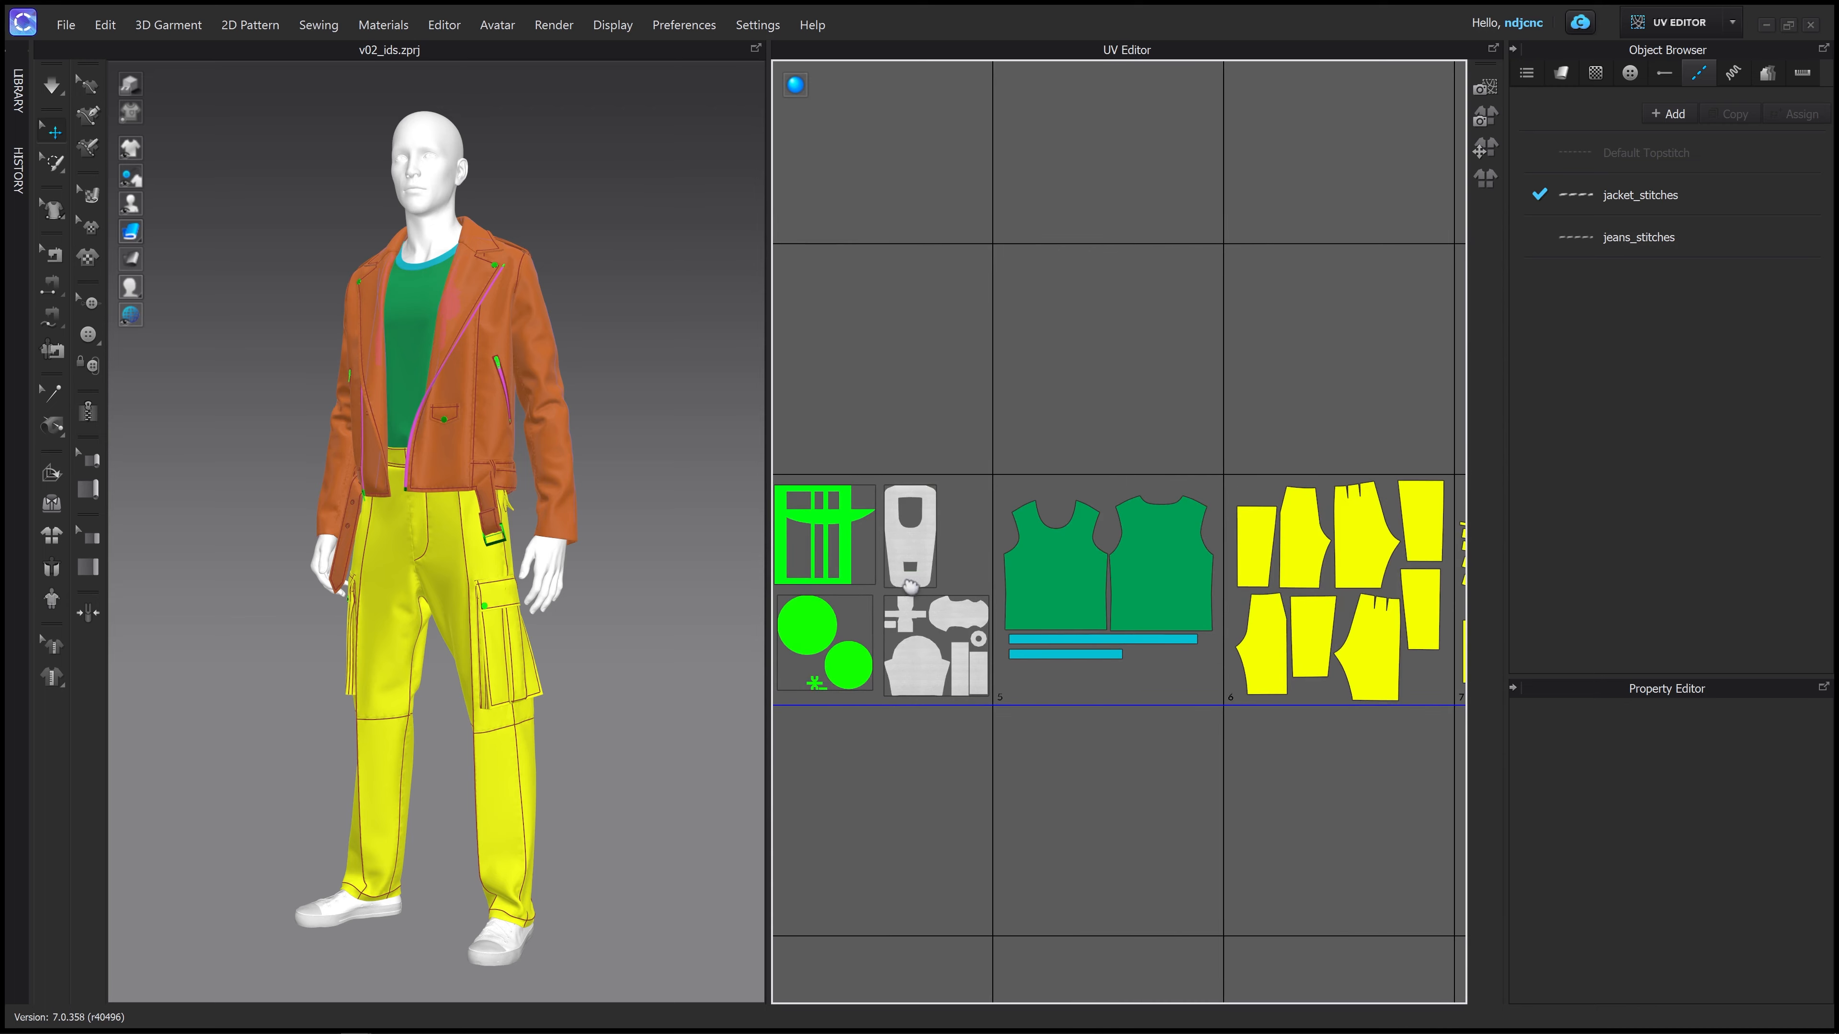
pyautogui.moveTo(1140, 590); pyautogui.dragTo(941, 576, button='middle')
pyautogui.moveTo(1081, 569); pyautogui.dragTo(885, 573, button='middle')
pyautogui.moveTo(775, 579); pyautogui.dragTo(1132, 583, button='middle')
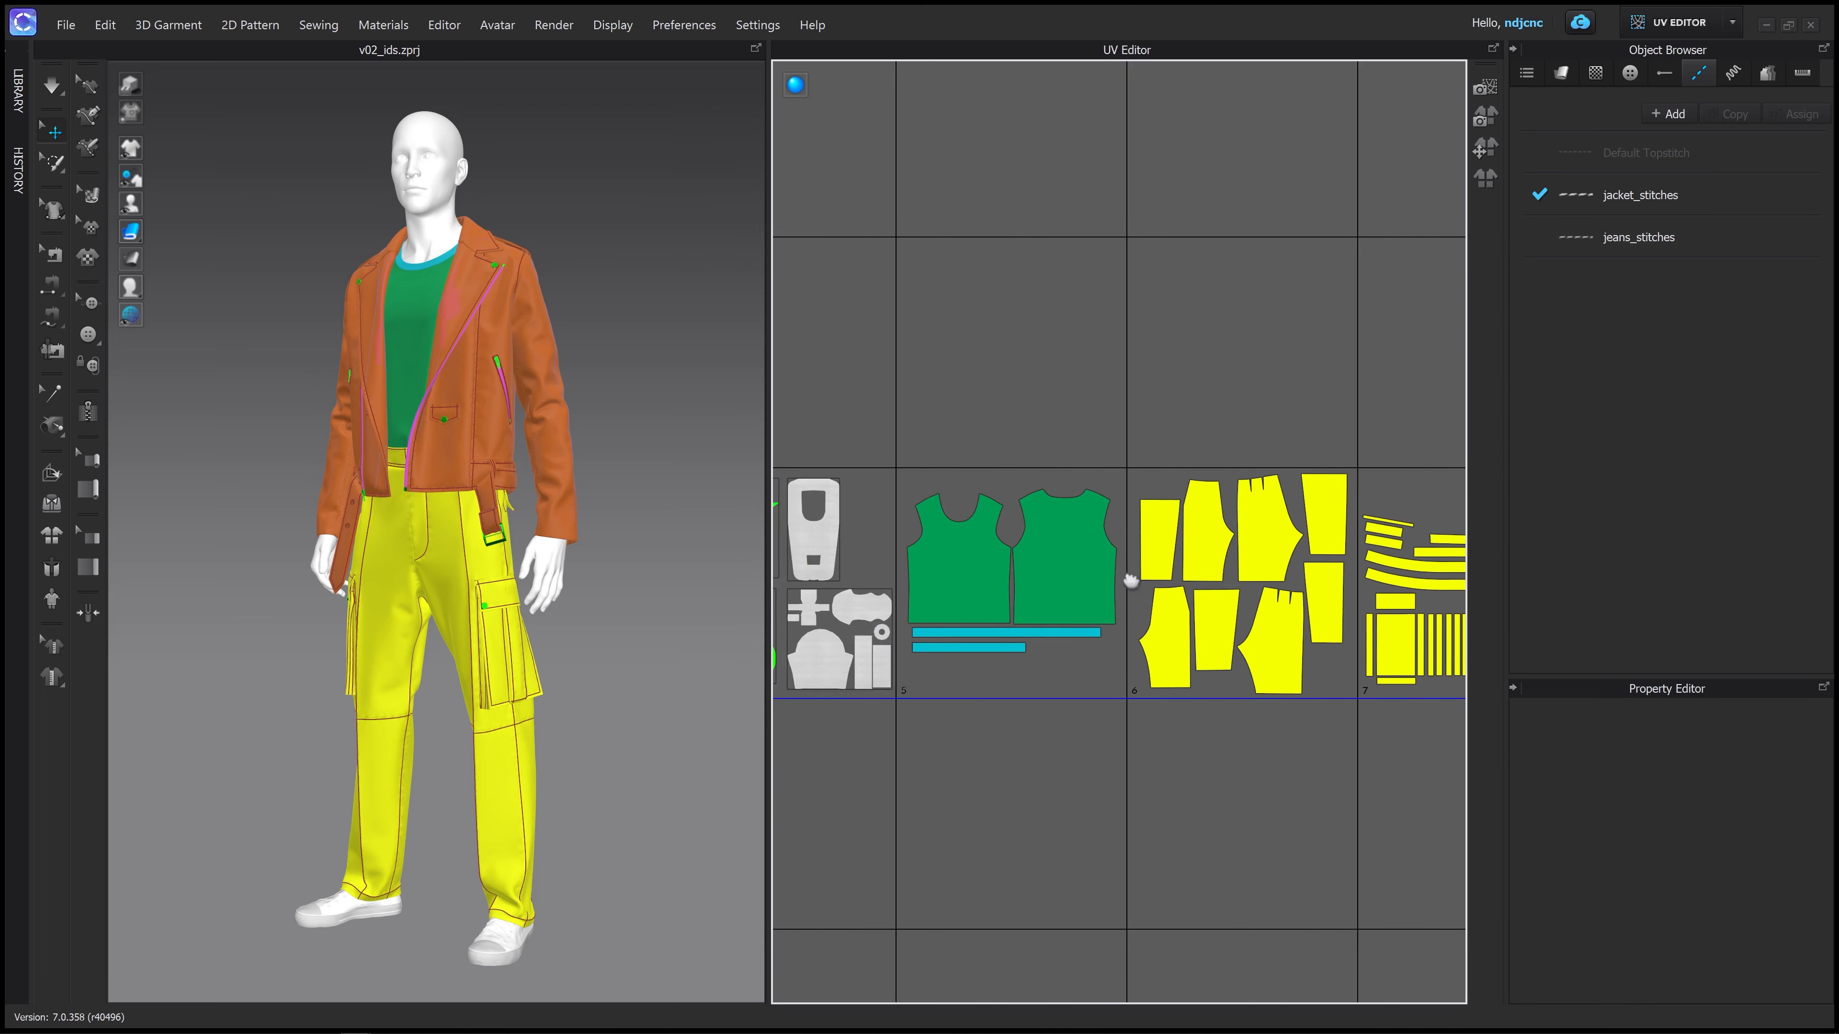
pyautogui.moveTo(886, 582); pyautogui.dragTo(1239, 570, button='middle')
pyautogui.scroll(-10, 1239, 570)
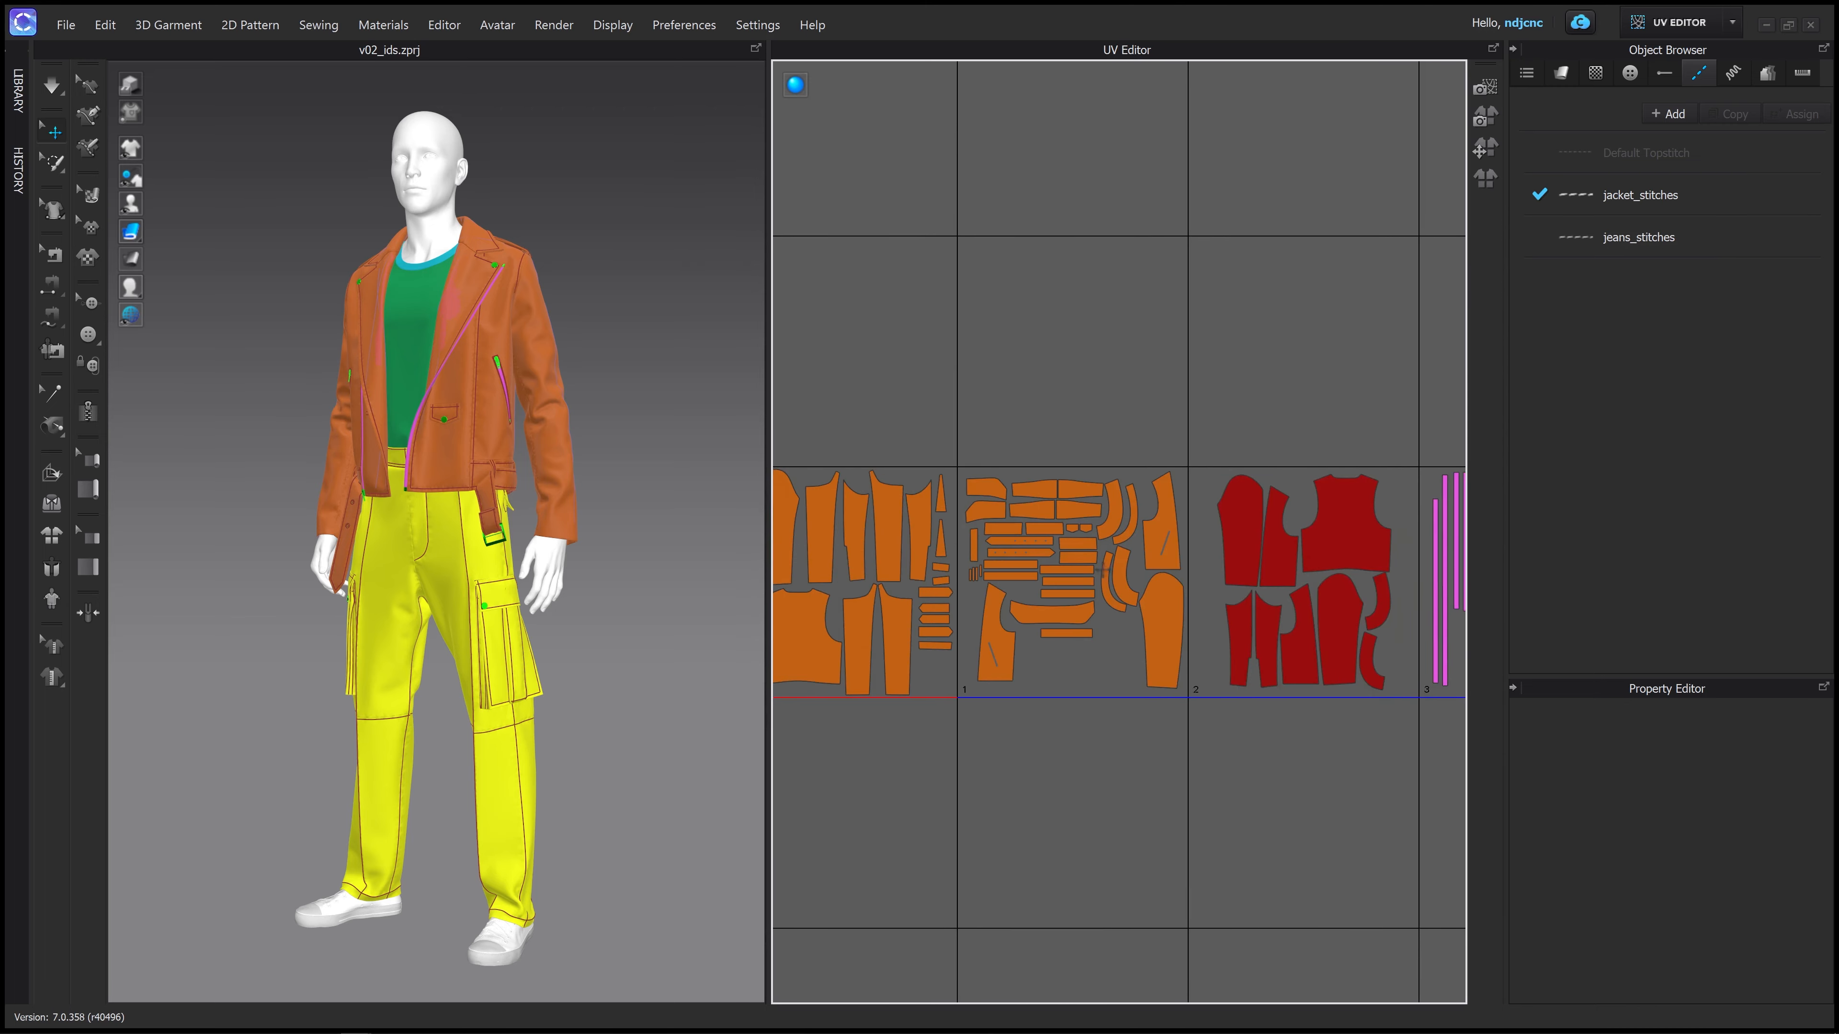
# Inspect the orange jacket patterns in the second tile up close and bring the row of tiles back into view
pyautogui.scroll(15, 1059, 575)
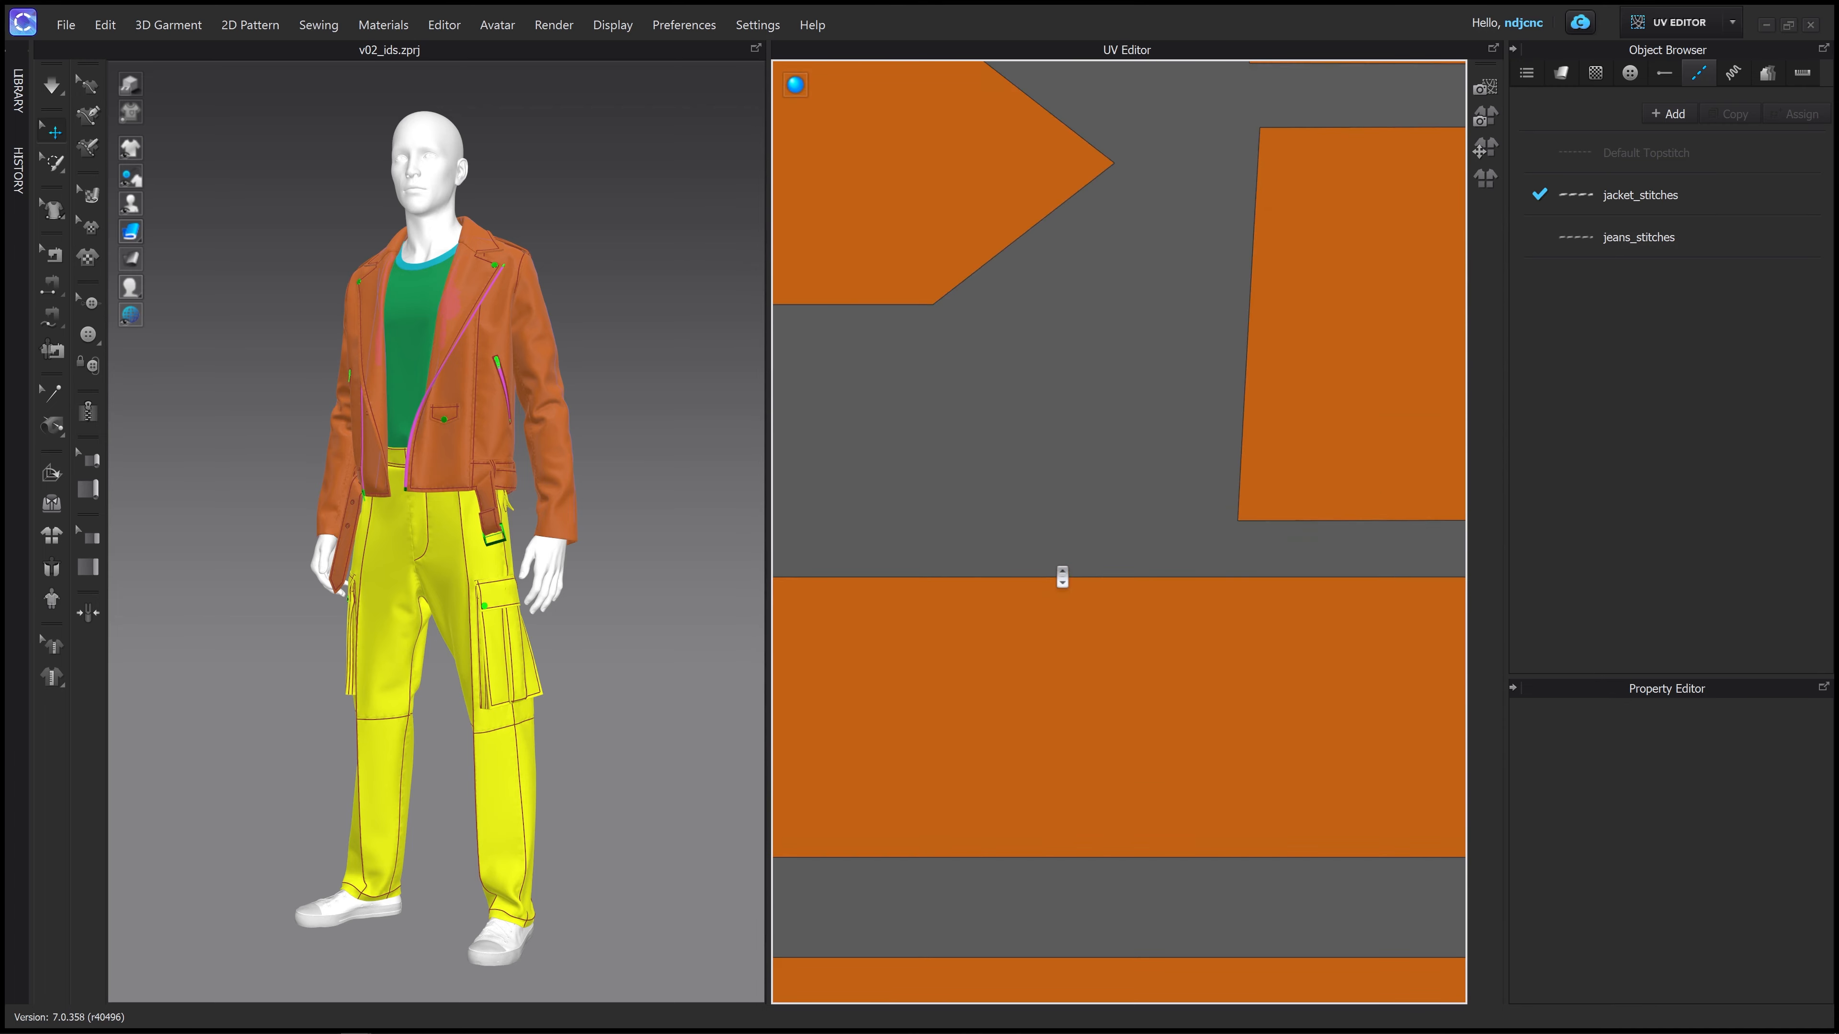
pyautogui.scroll(-6, 1054, 567)
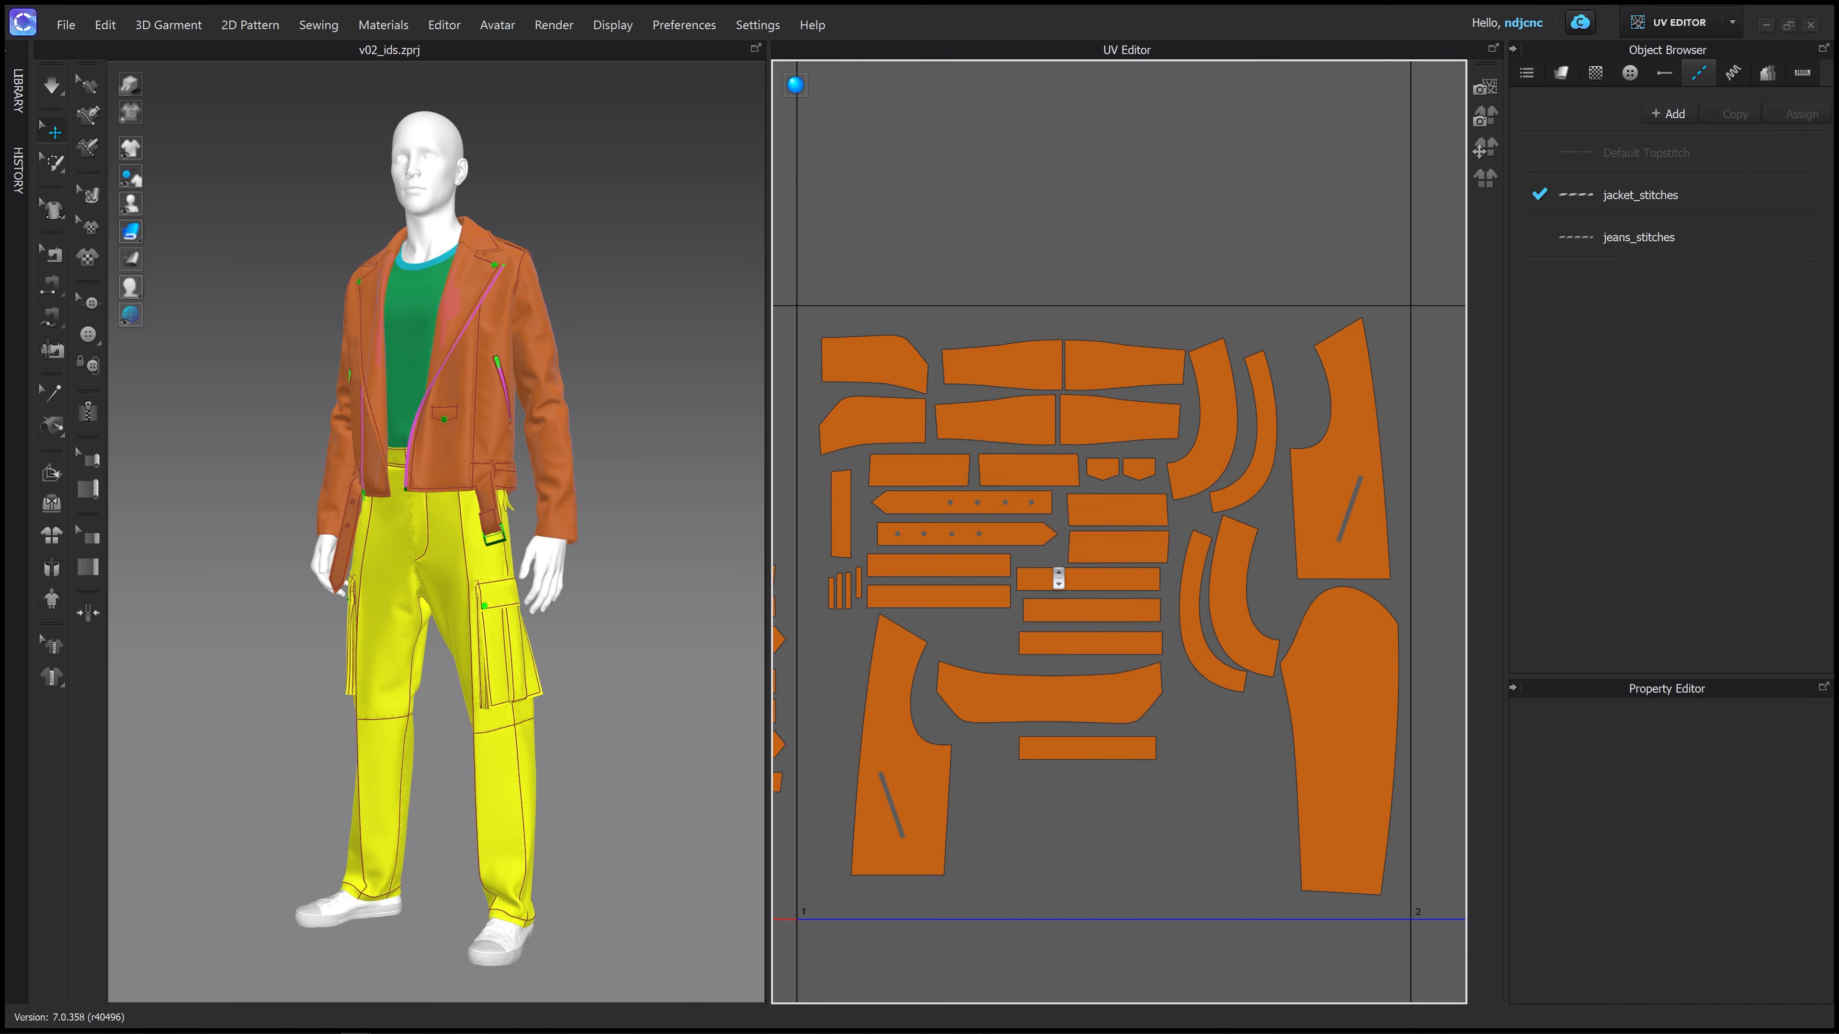
pyautogui.scroll(-8, 1058, 577)
pyautogui.moveTo(1050, 575); pyautogui.dragTo(1034, 471, button='right')
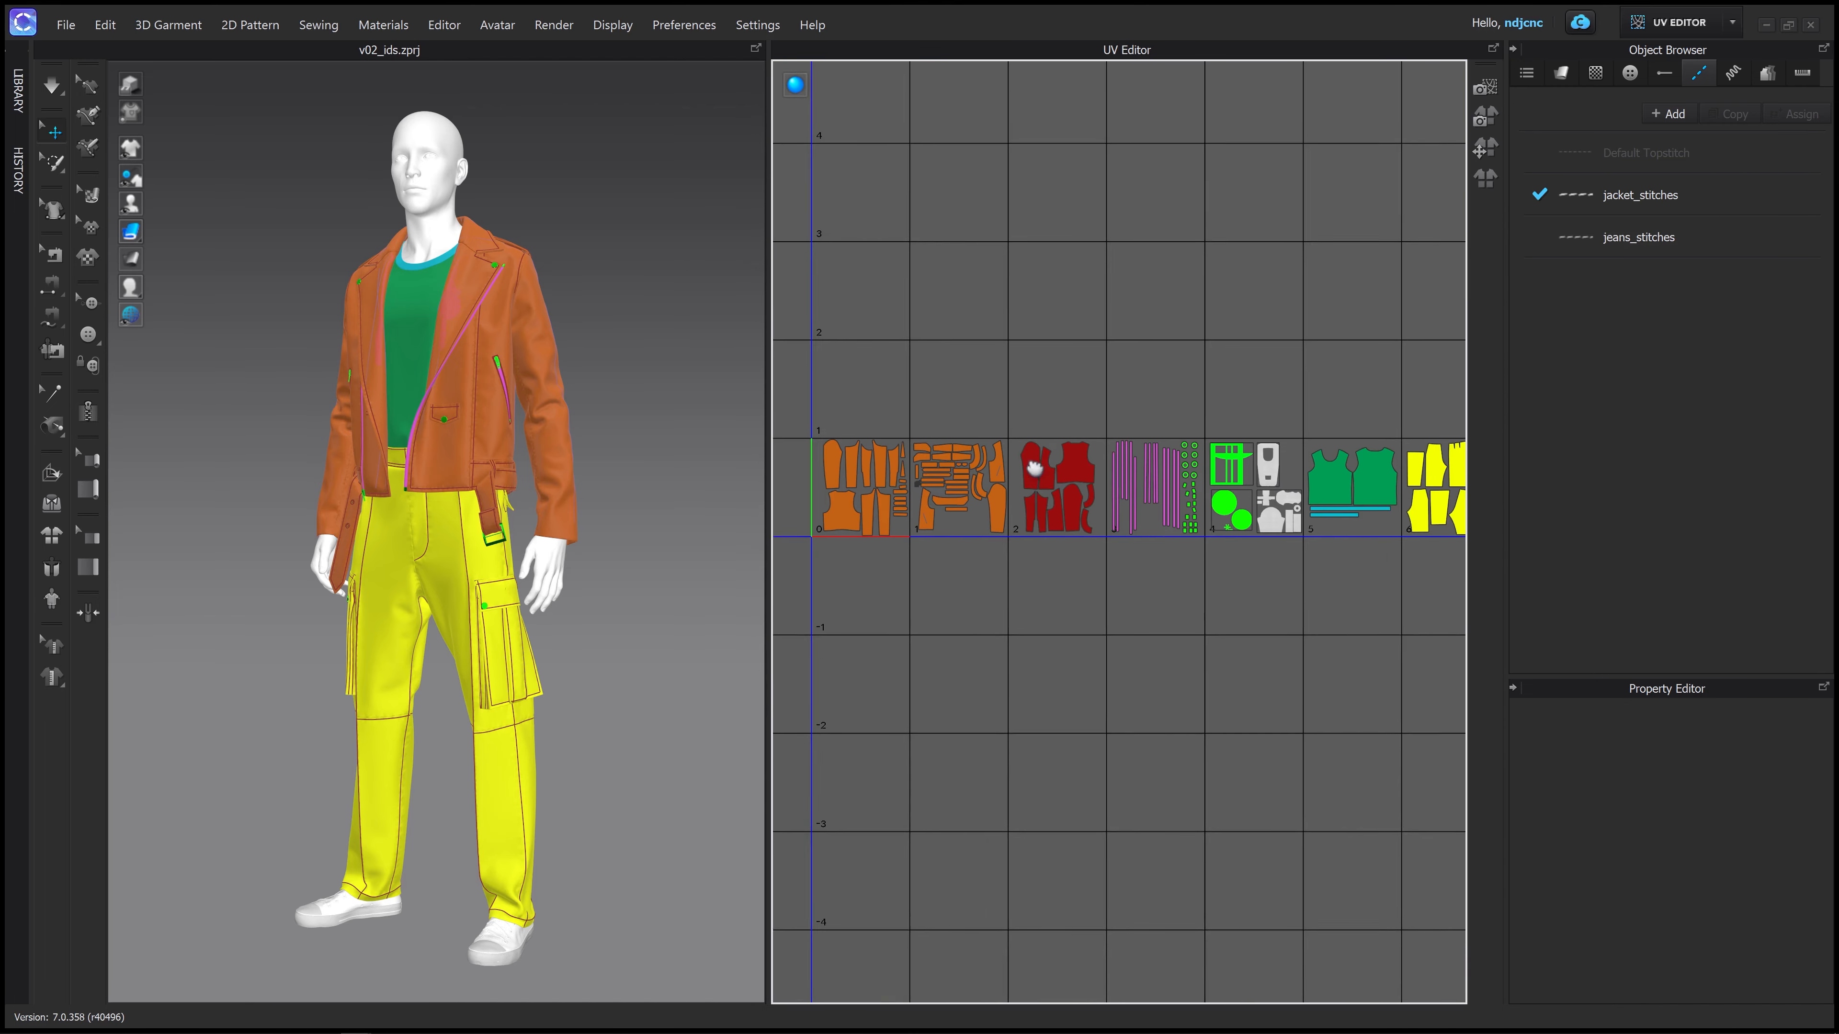
pyautogui.moveTo(1197, 268); pyautogui.dragTo(1152, 262, button='right')
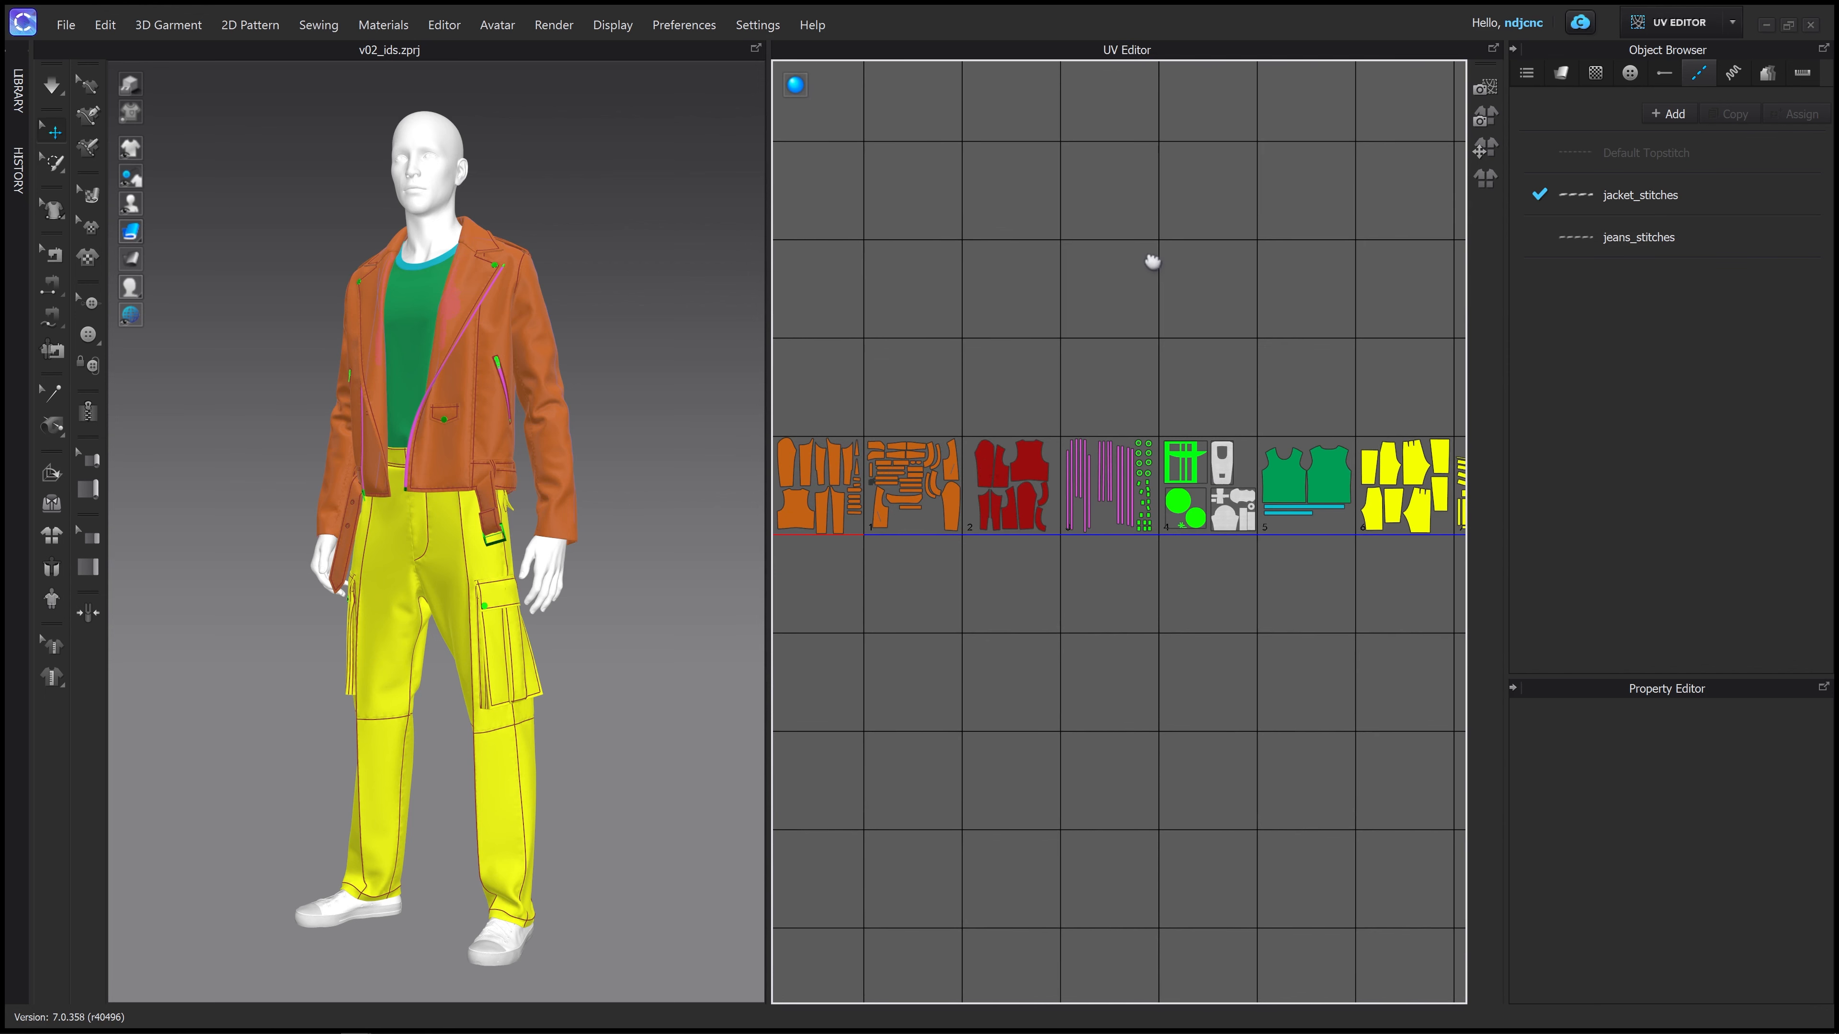
# Bake the diffuse texture of all UV tiles at 4096 pixels to id.png in the clo_exports folder
pyautogui.click(1485, 119)
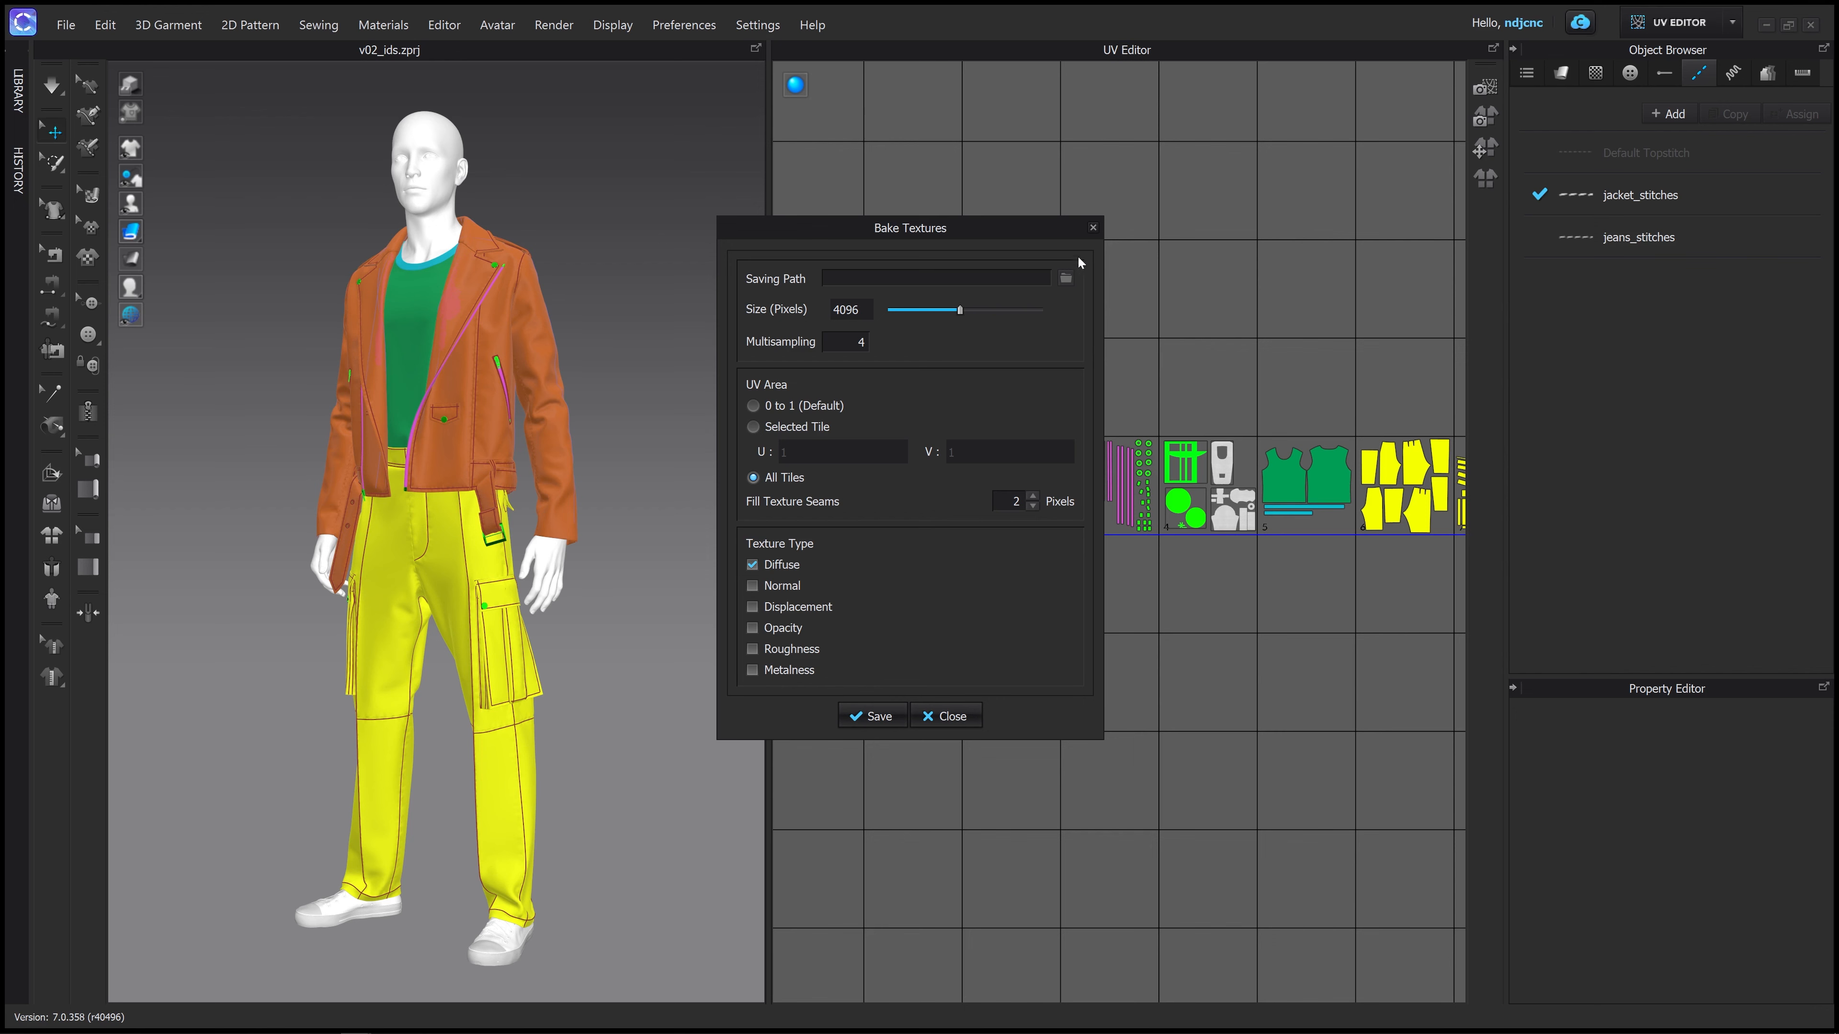
pyautogui.click(1065, 278)
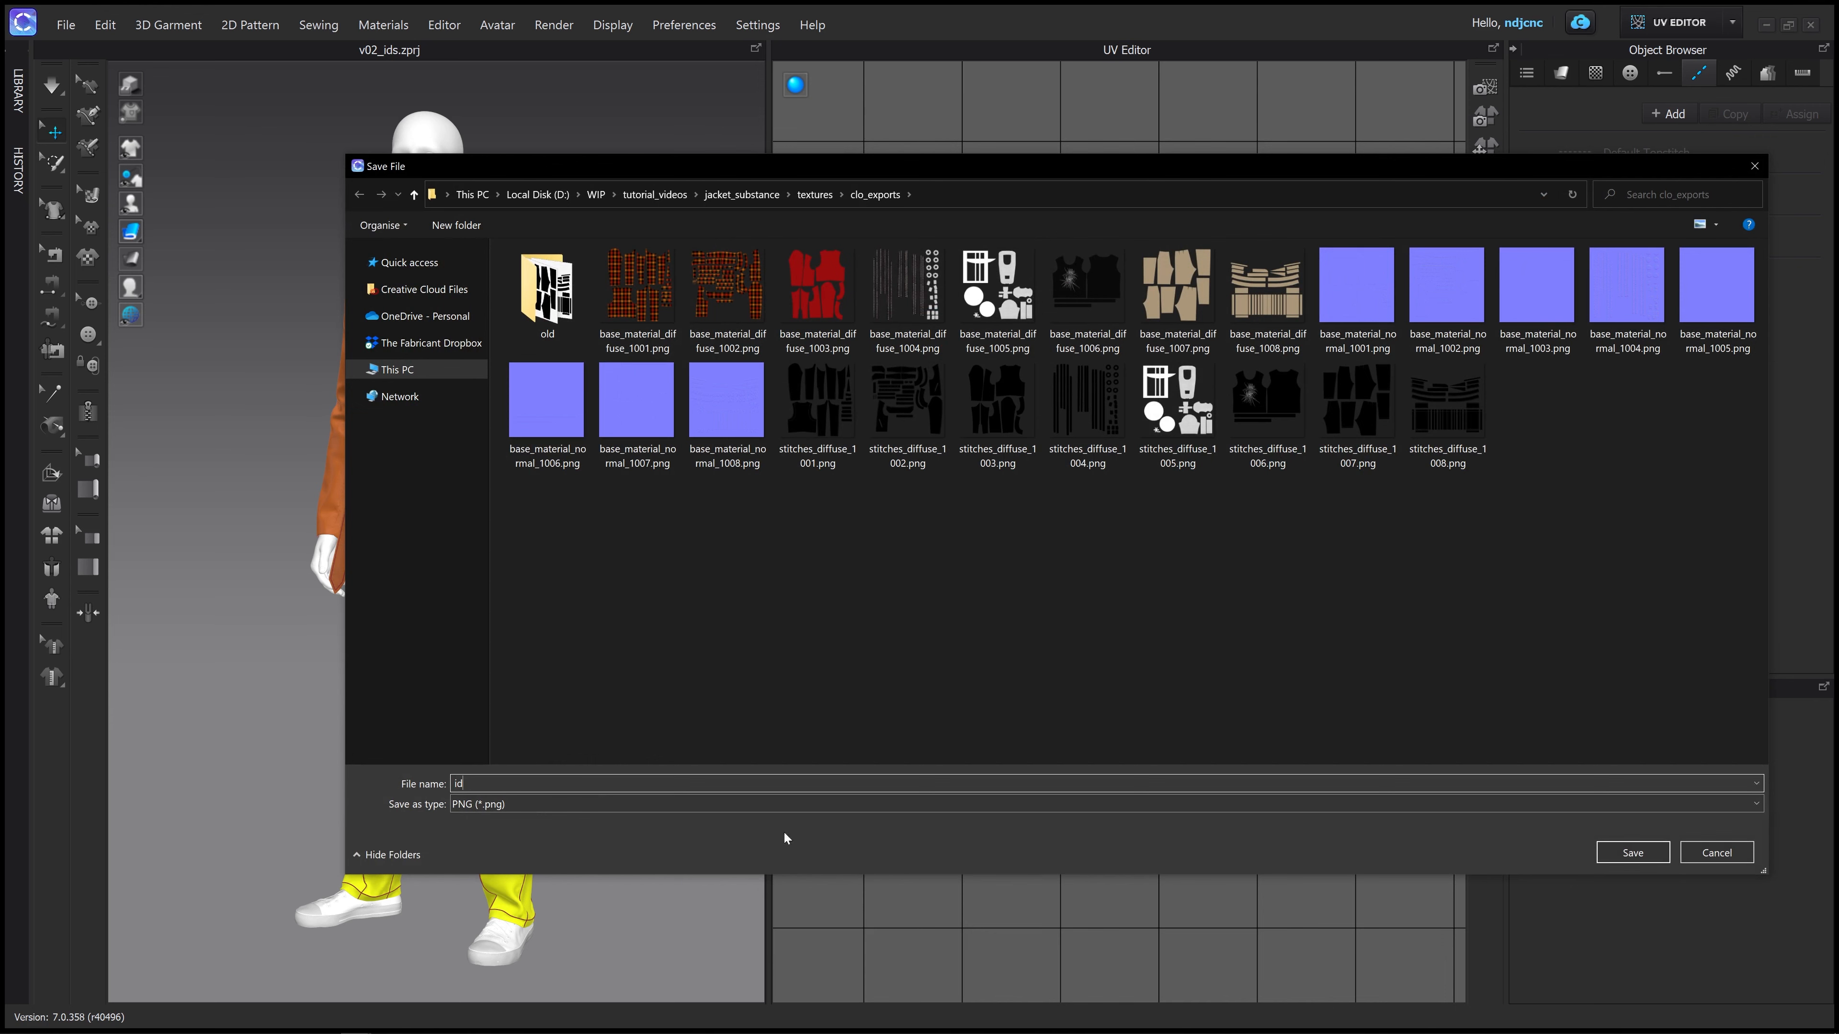
pyautogui.click(1614, 851)
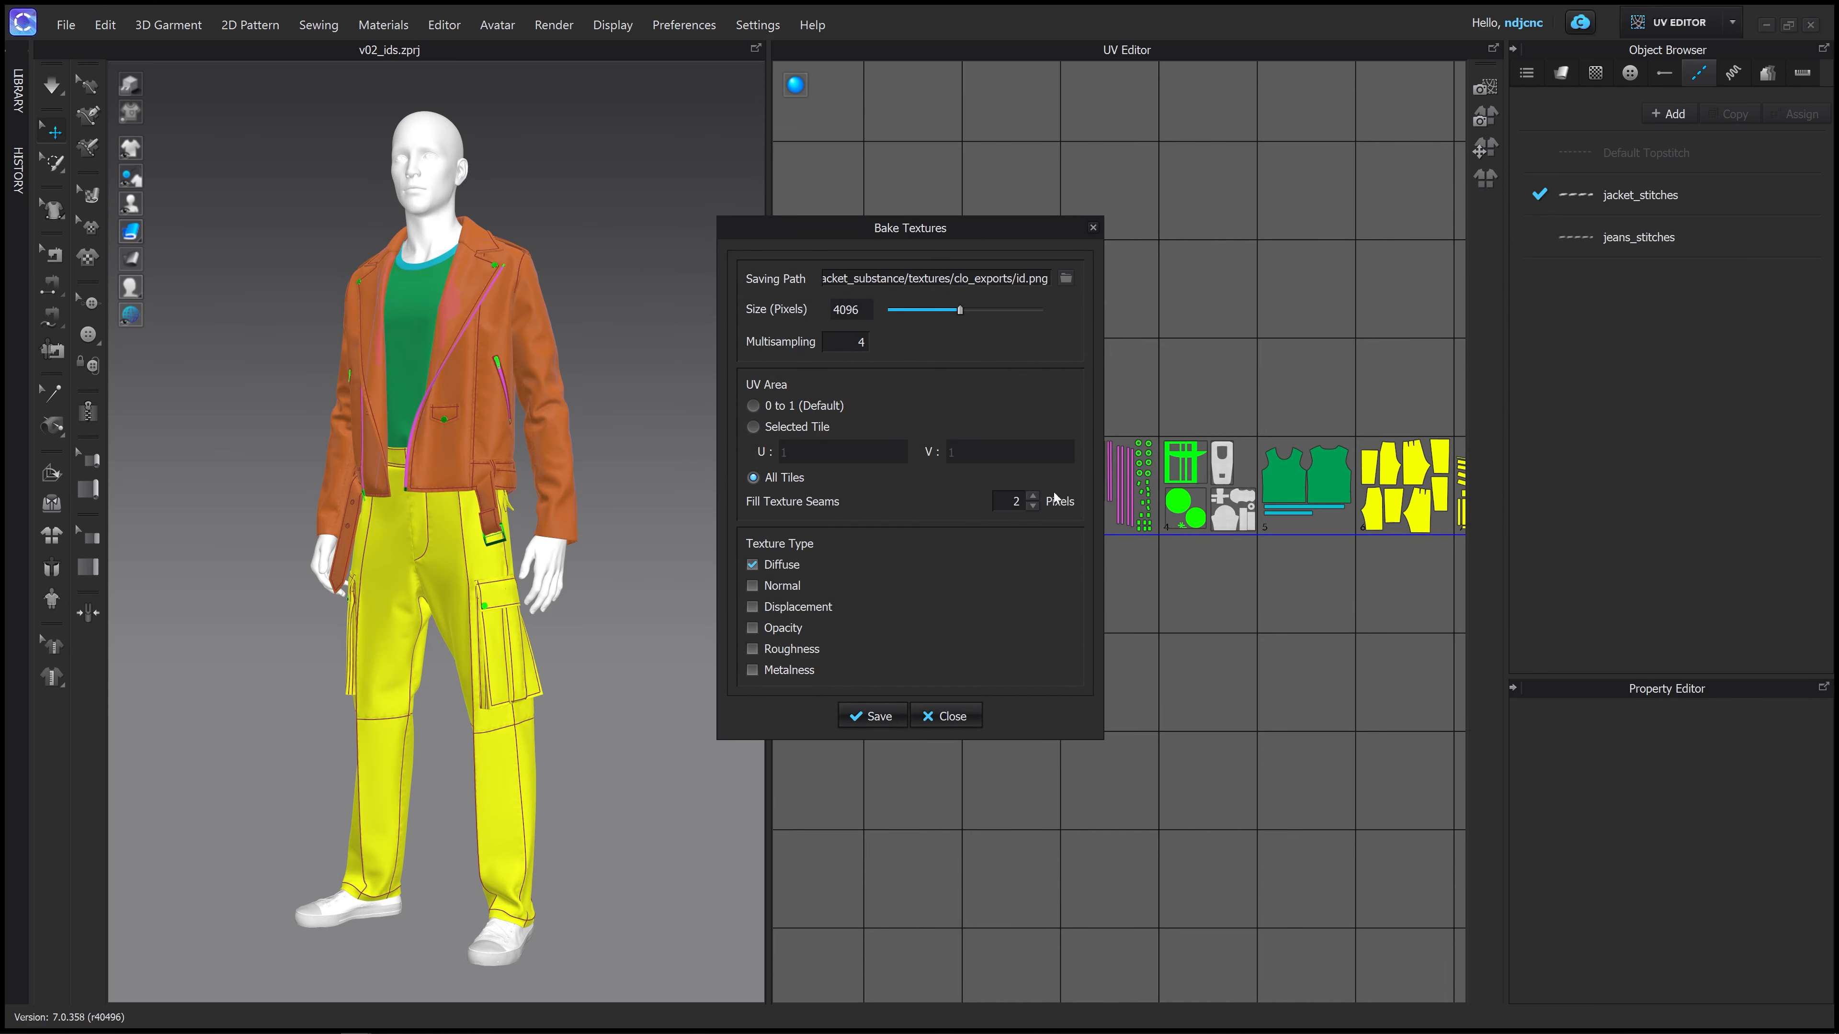
pyautogui.click(866, 720)
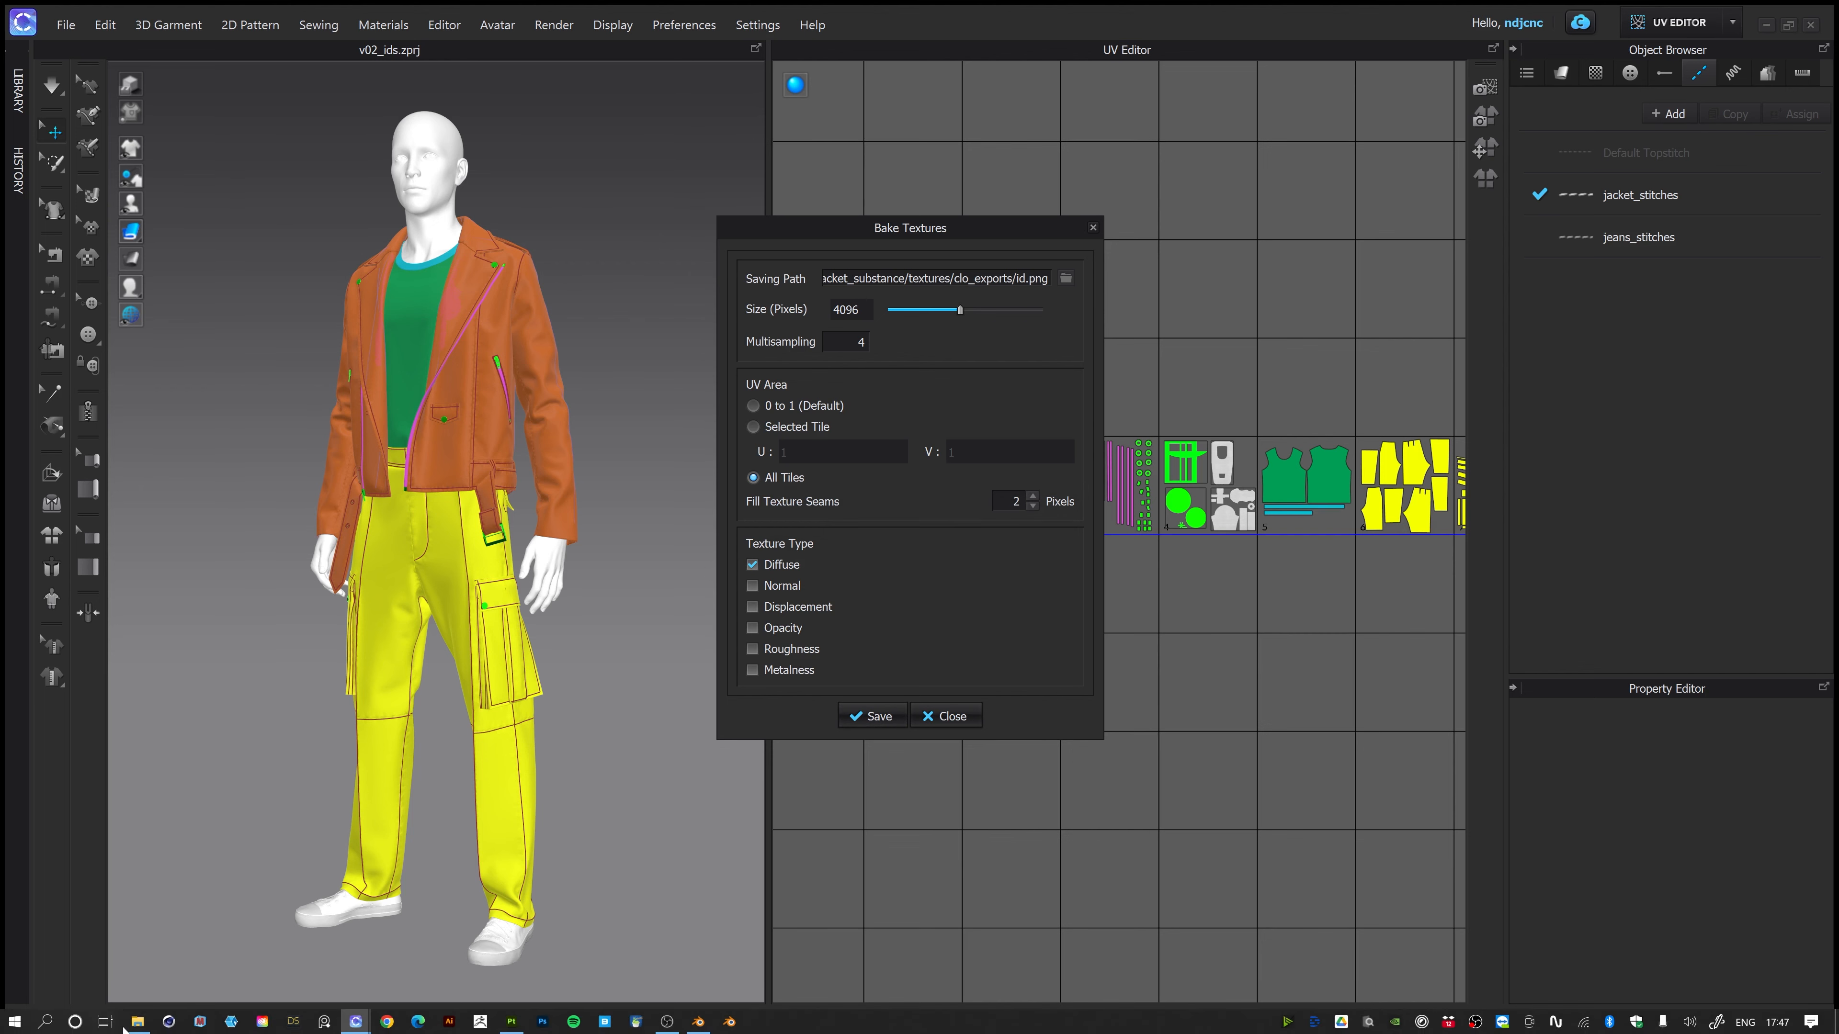
# Review the exported base diffuse, base normal, ID and stitches texture sets in the clo_exports folder
pyautogui.click(138, 1022)
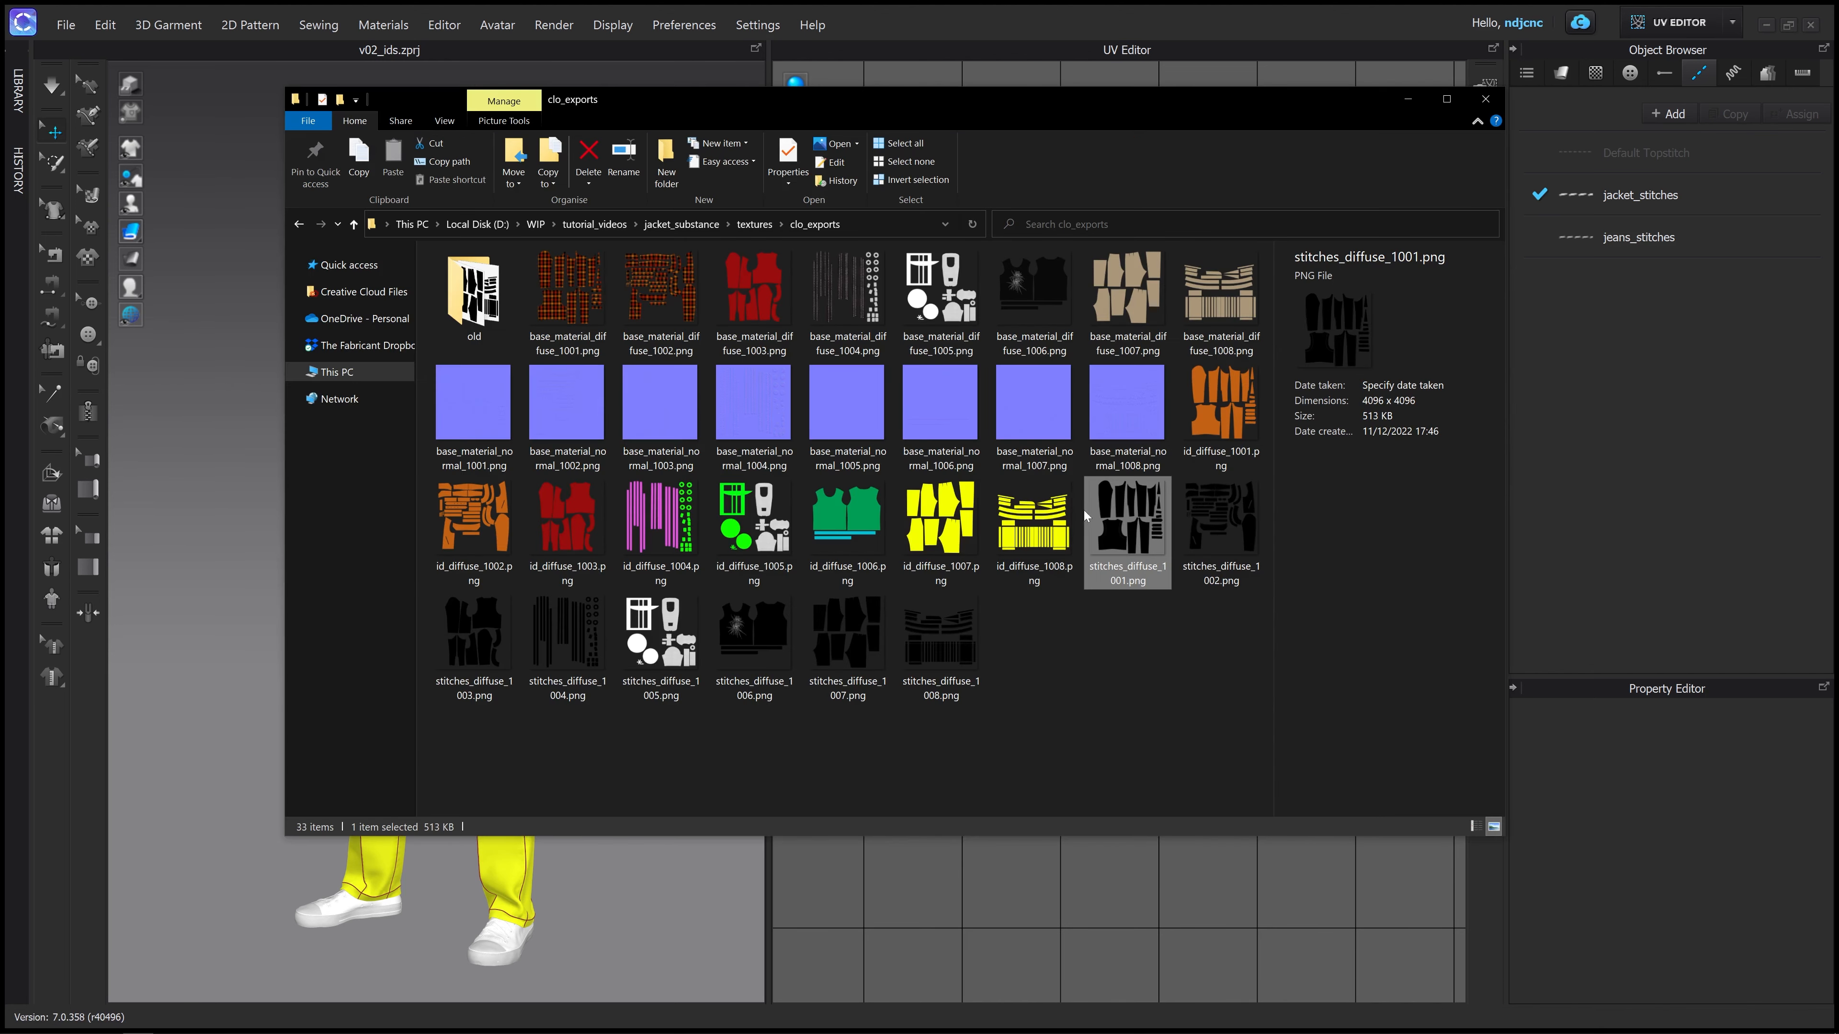
pyautogui.click(572, 304)
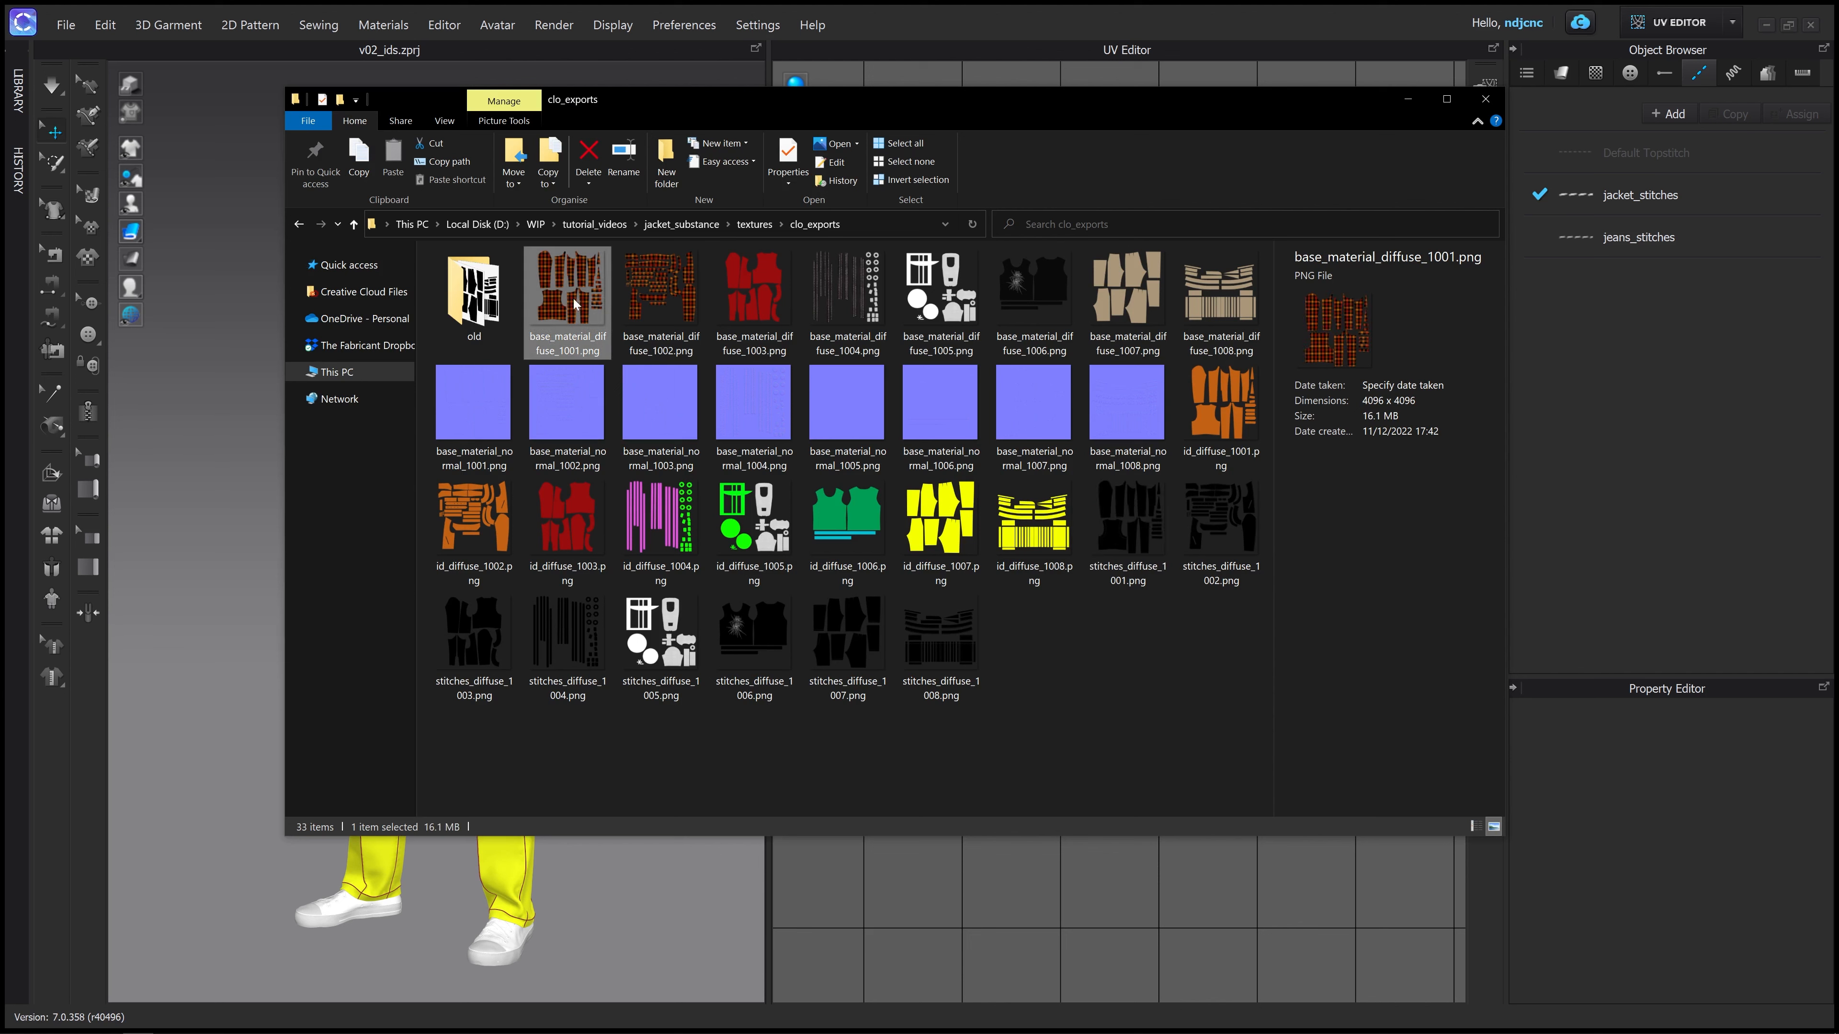
pyautogui.keyDown('shift'); pyautogui.click(1221, 290); pyautogui.keyUp('shift')
pyautogui.click(481, 415)
pyautogui.keyDown('shift'); pyautogui.click(1126, 410); pyautogui.keyUp('shift')
pyautogui.click(1219, 420)
pyautogui.keyDown('shift'); pyautogui.click(1034, 518); pyautogui.keyUp('shift')
pyautogui.click(1130, 517)
pyautogui.keyDown('shift'); pyautogui.click(956, 667); pyautogui.keyUp('shift')
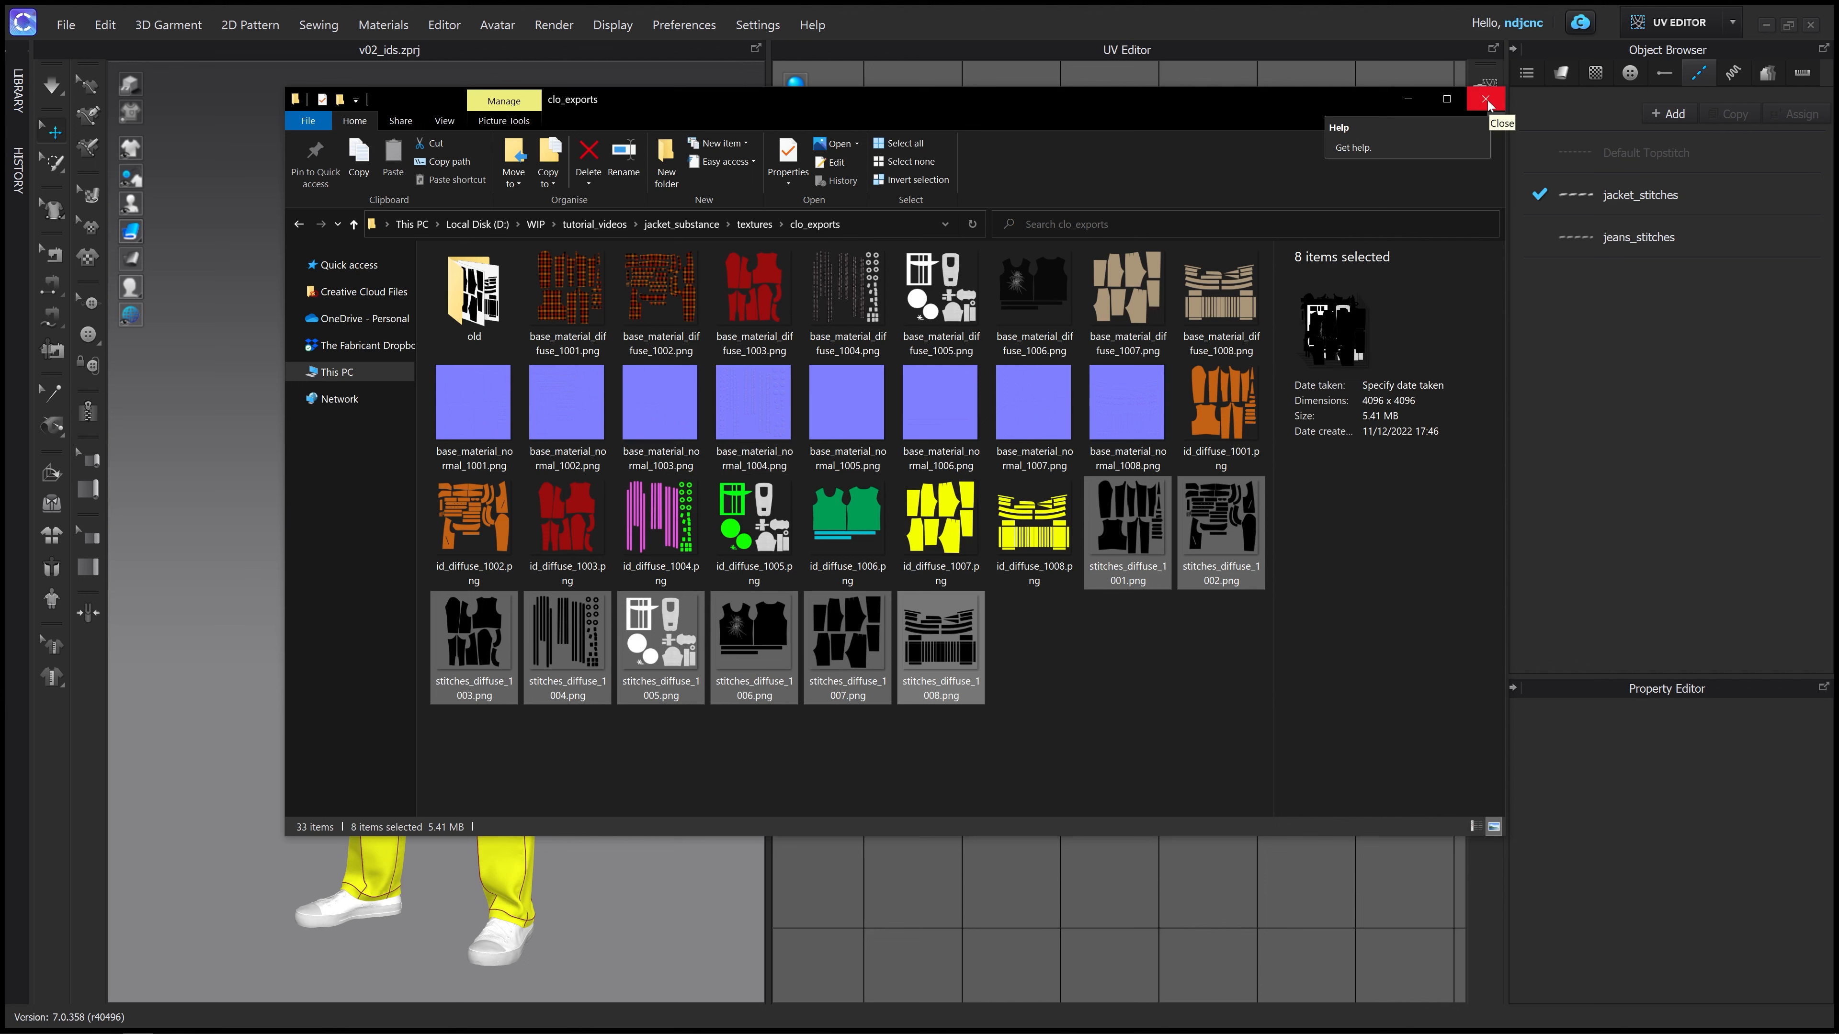
pyautogui.click(1408, 99)
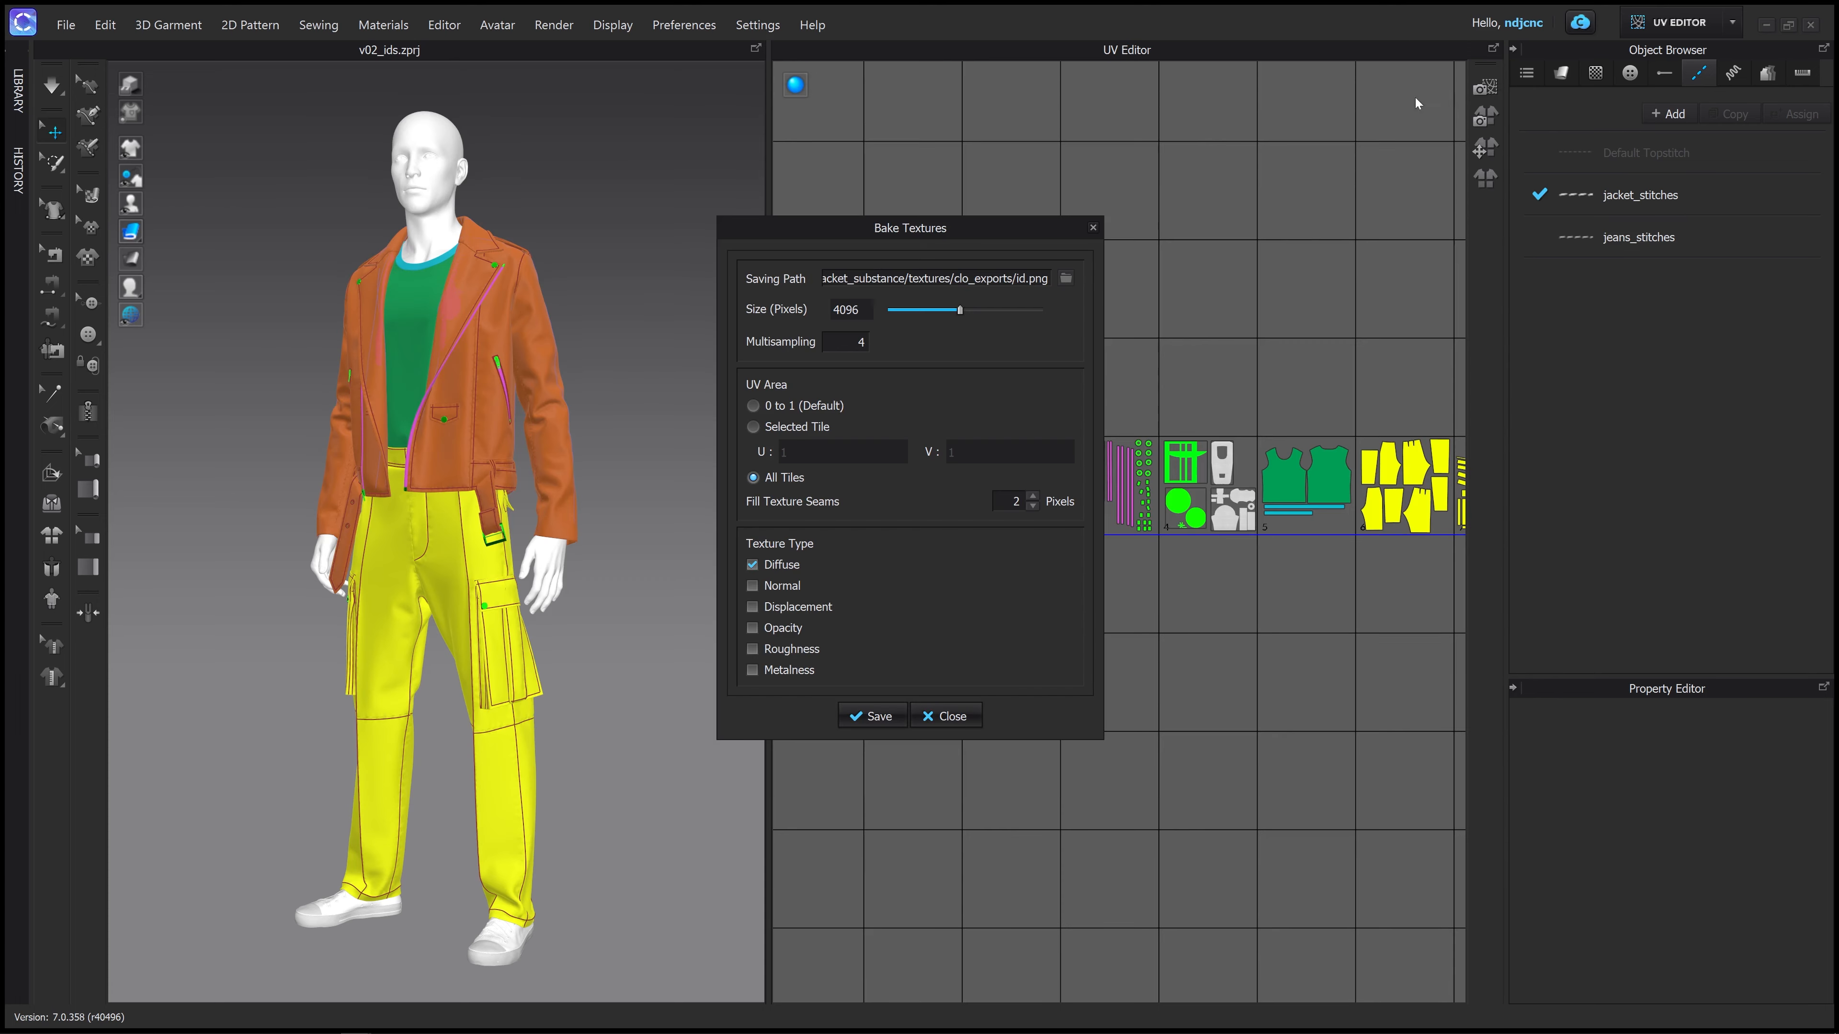
# Close the texture baking settings and switch to the v02.zprj project with the plaid jacket
pyautogui.click(950, 716)
pyautogui.moveTo(298, 1008)
pyautogui.moveTo(356, 1021)
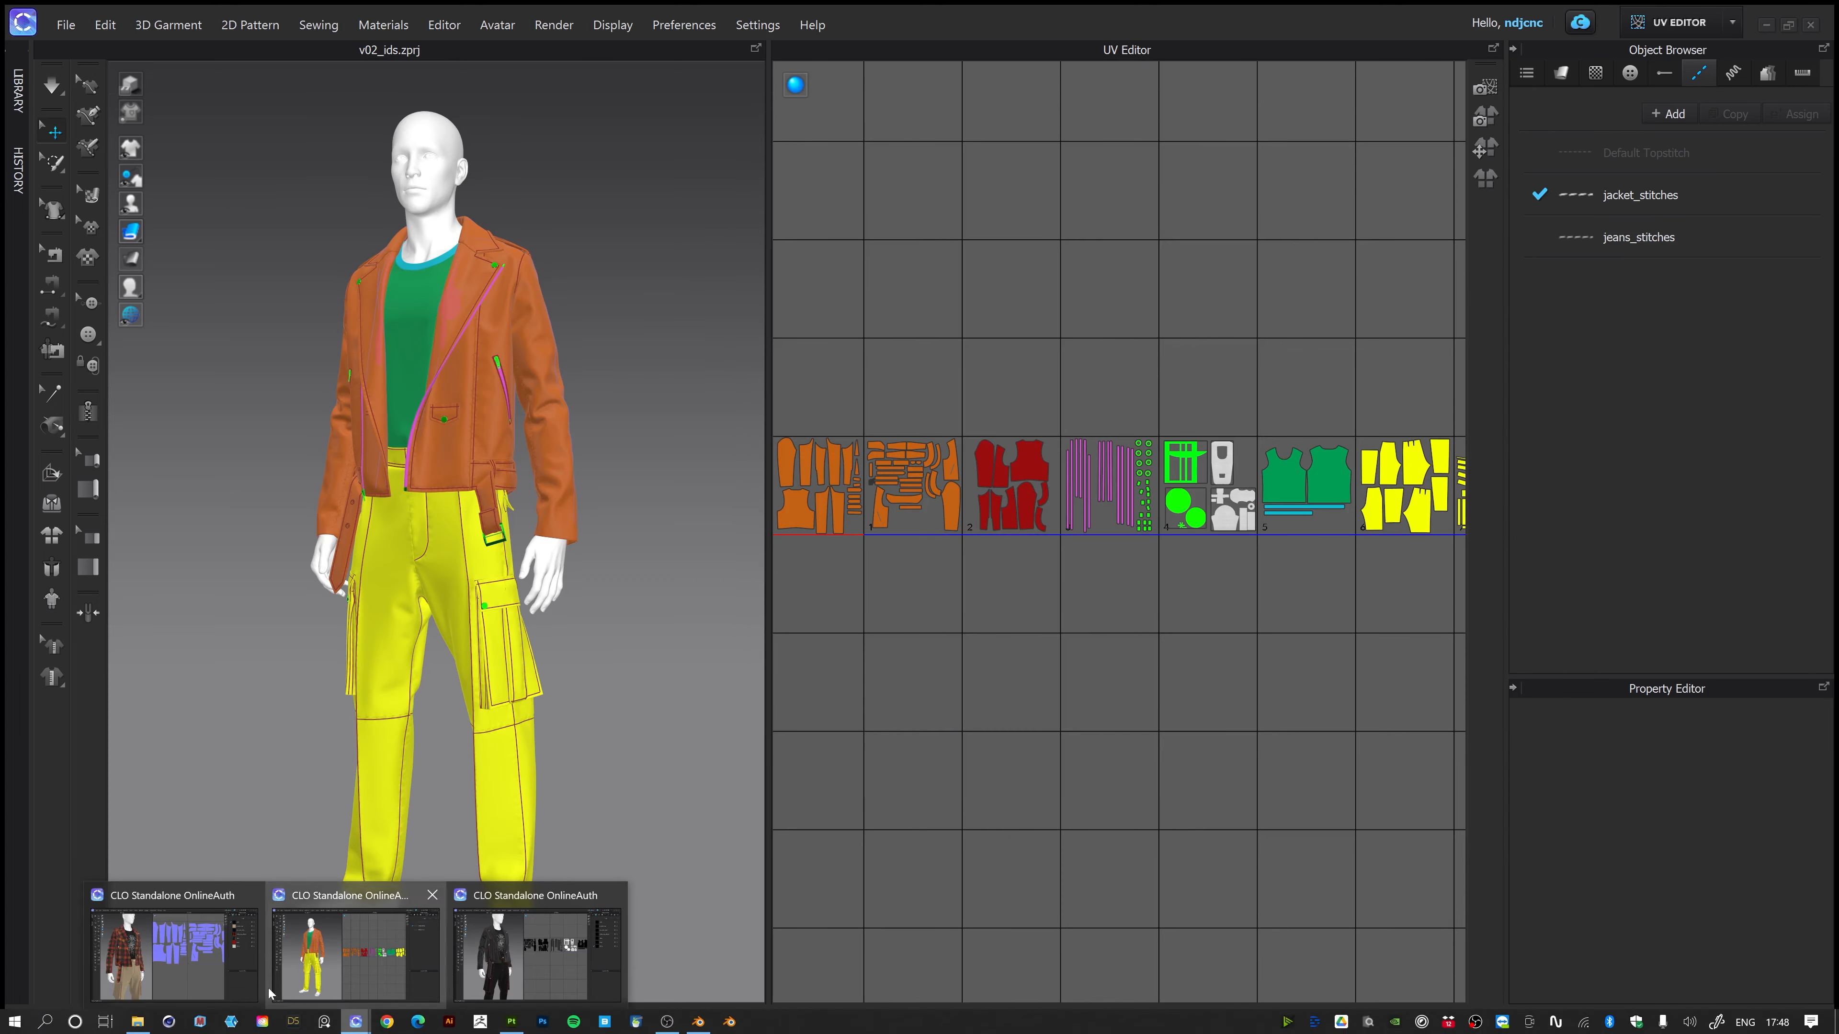
pyautogui.click(171, 978)
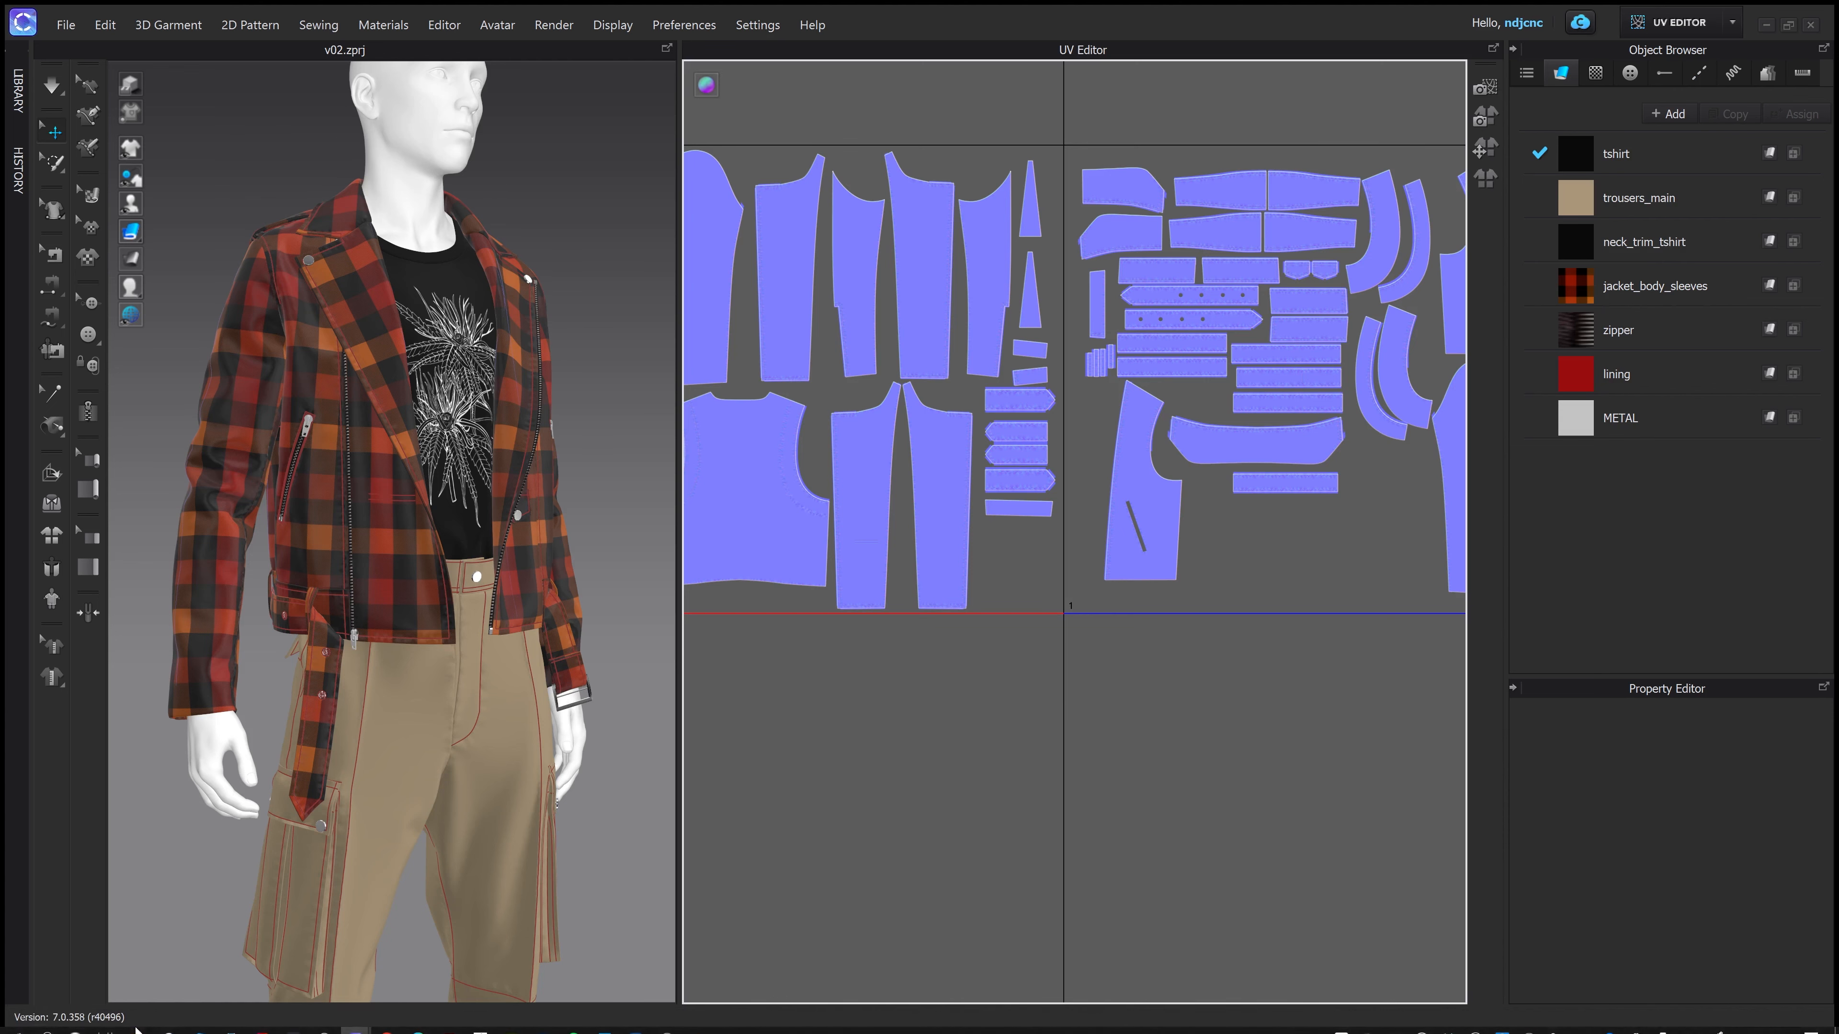
# Look through the v02, v02_ids and v02_ts project files in the jacket_substance clo folder and close the folder
pyautogui.click(137, 1021)
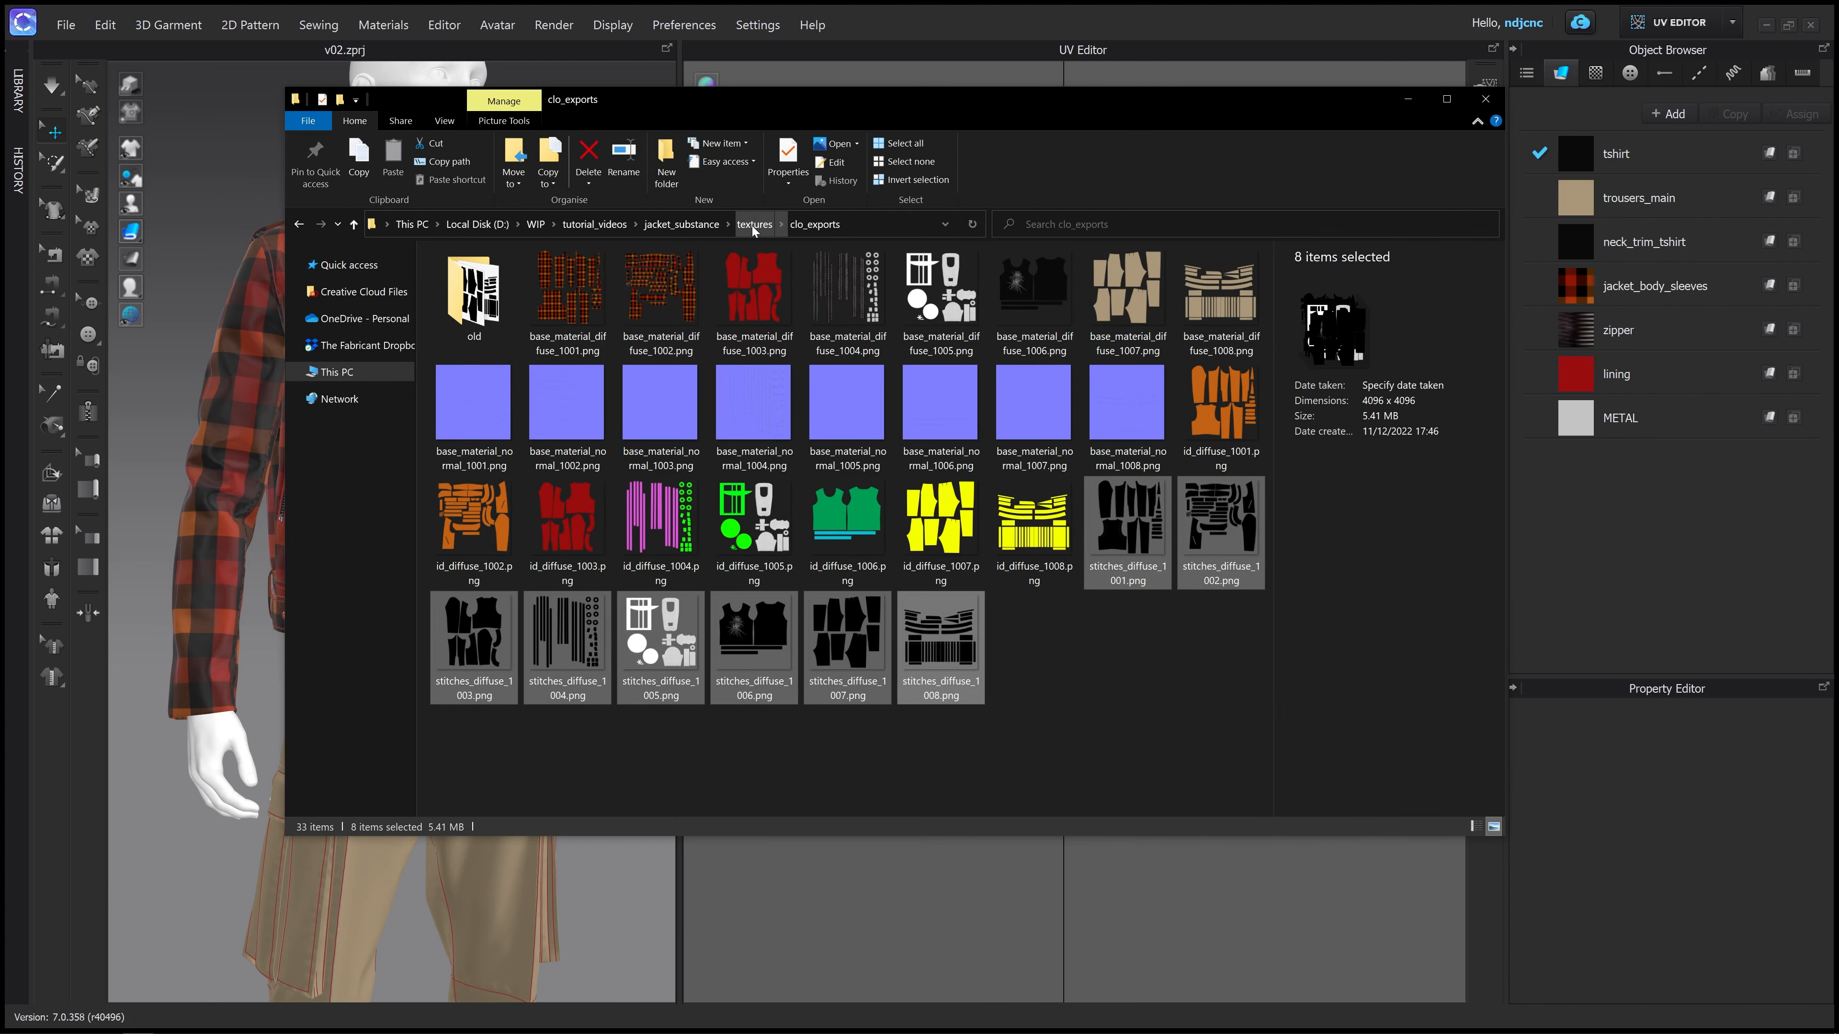
pyautogui.click(680, 224)
pyautogui.doubleClick(482, 305)
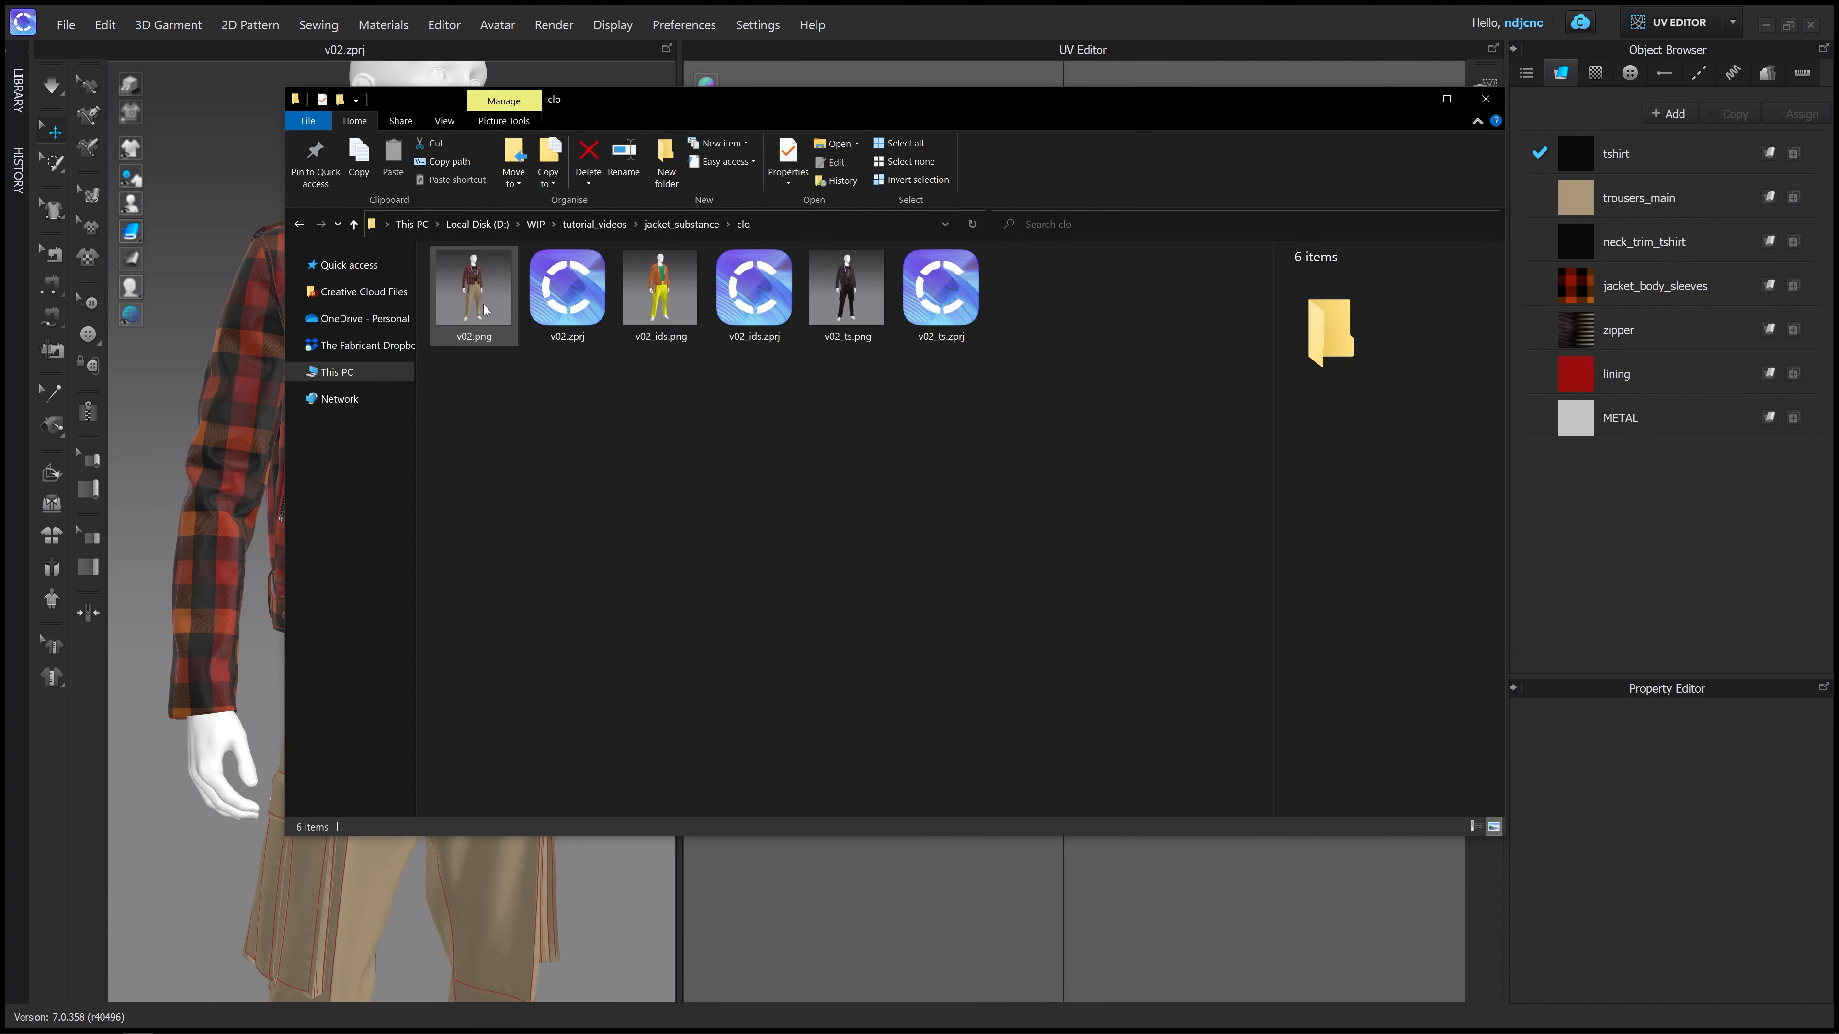
pyautogui.click(660, 290)
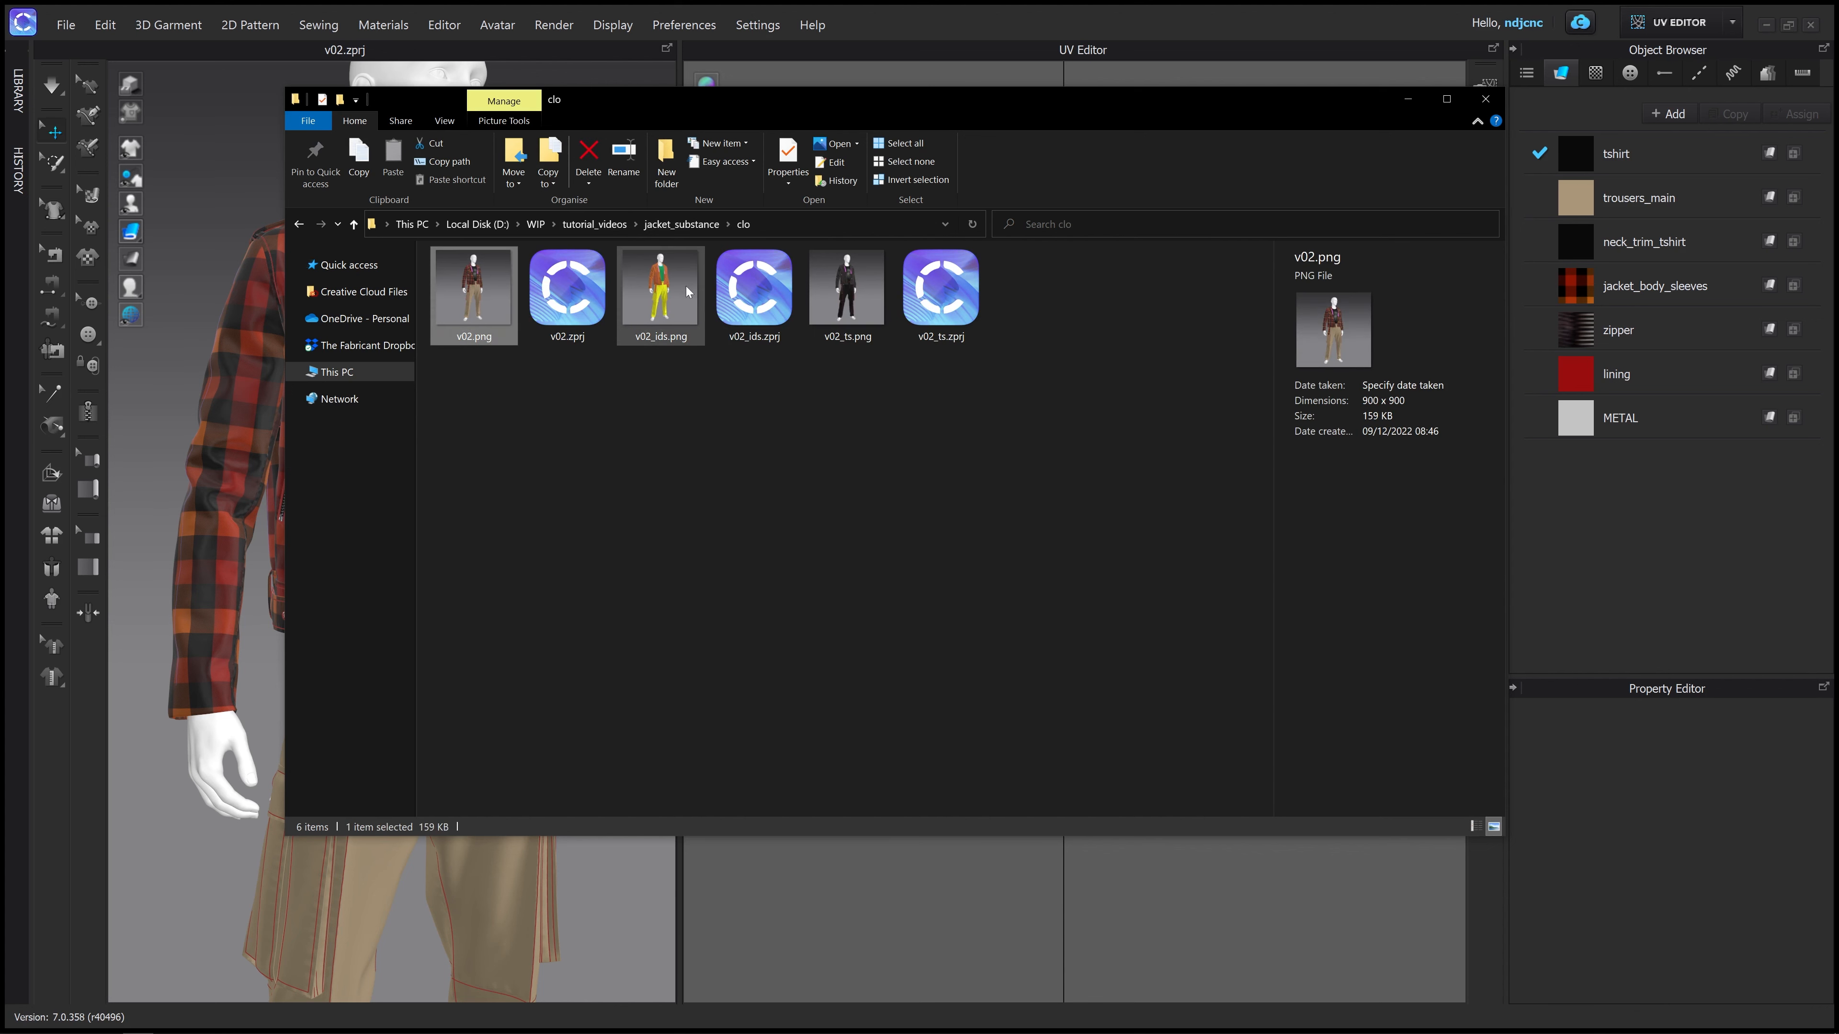
pyautogui.click(847, 290)
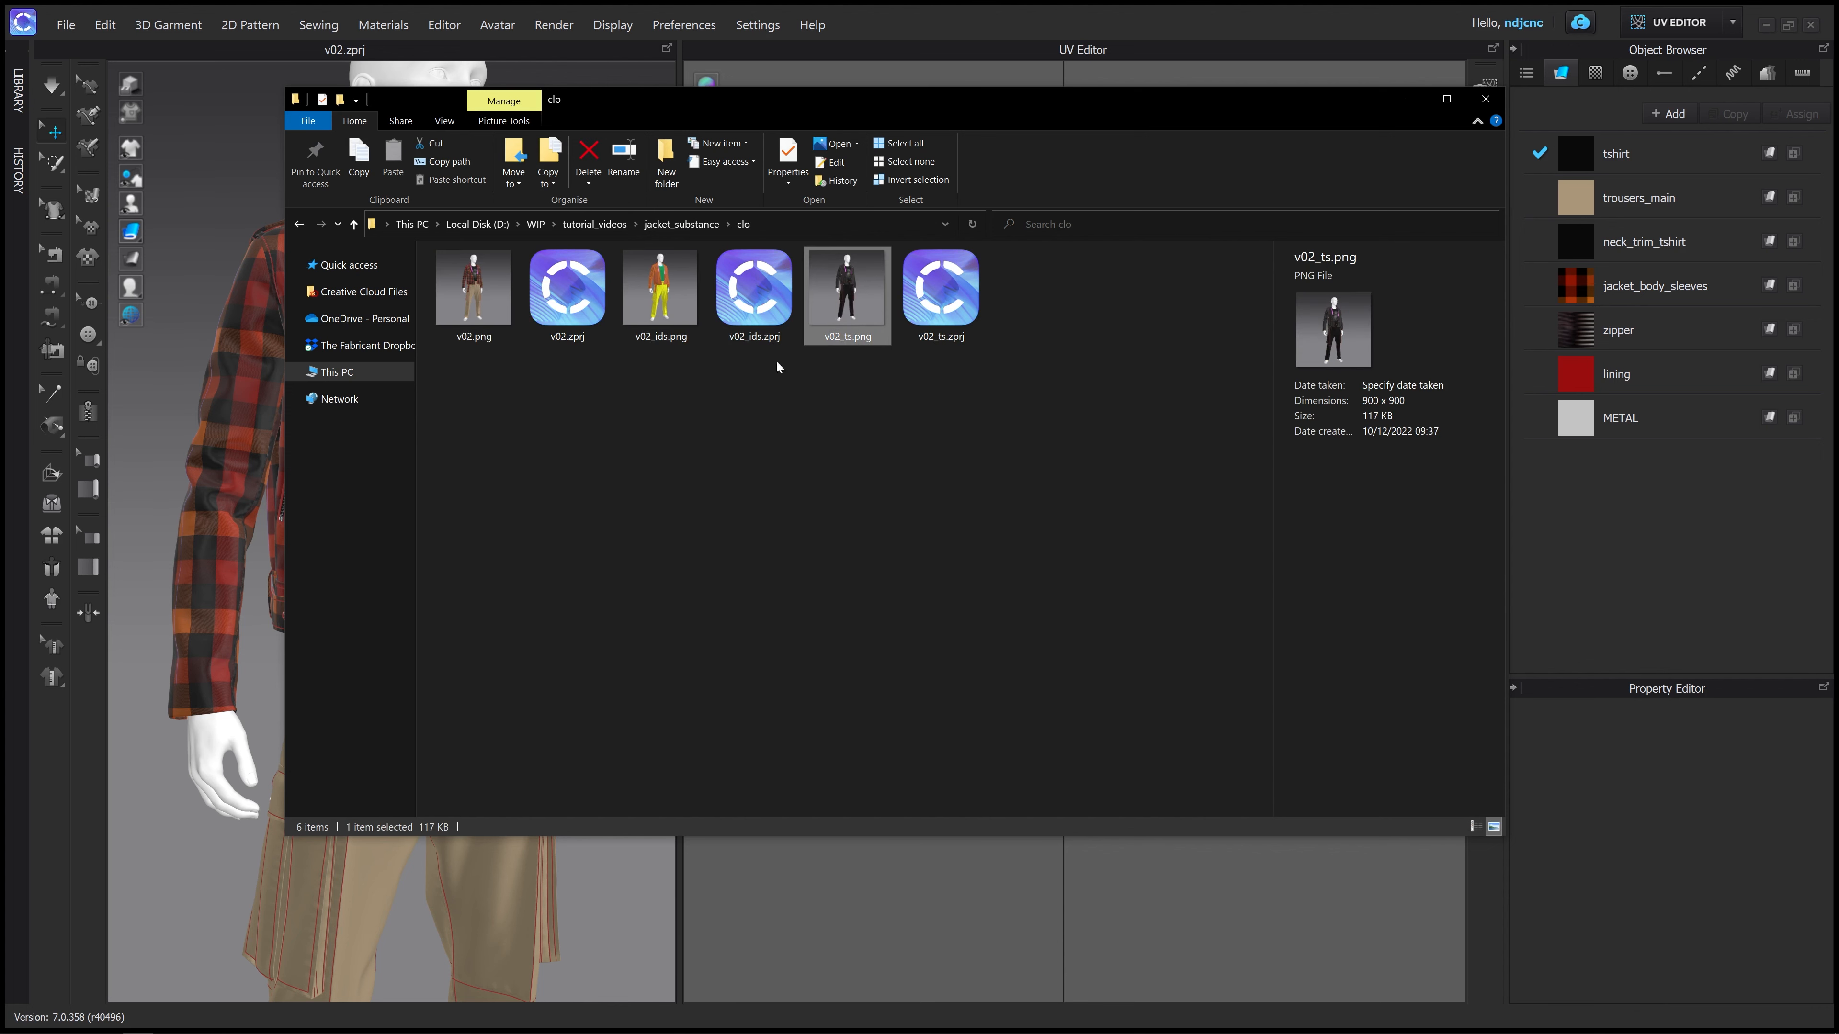
pyautogui.click(1485, 101)
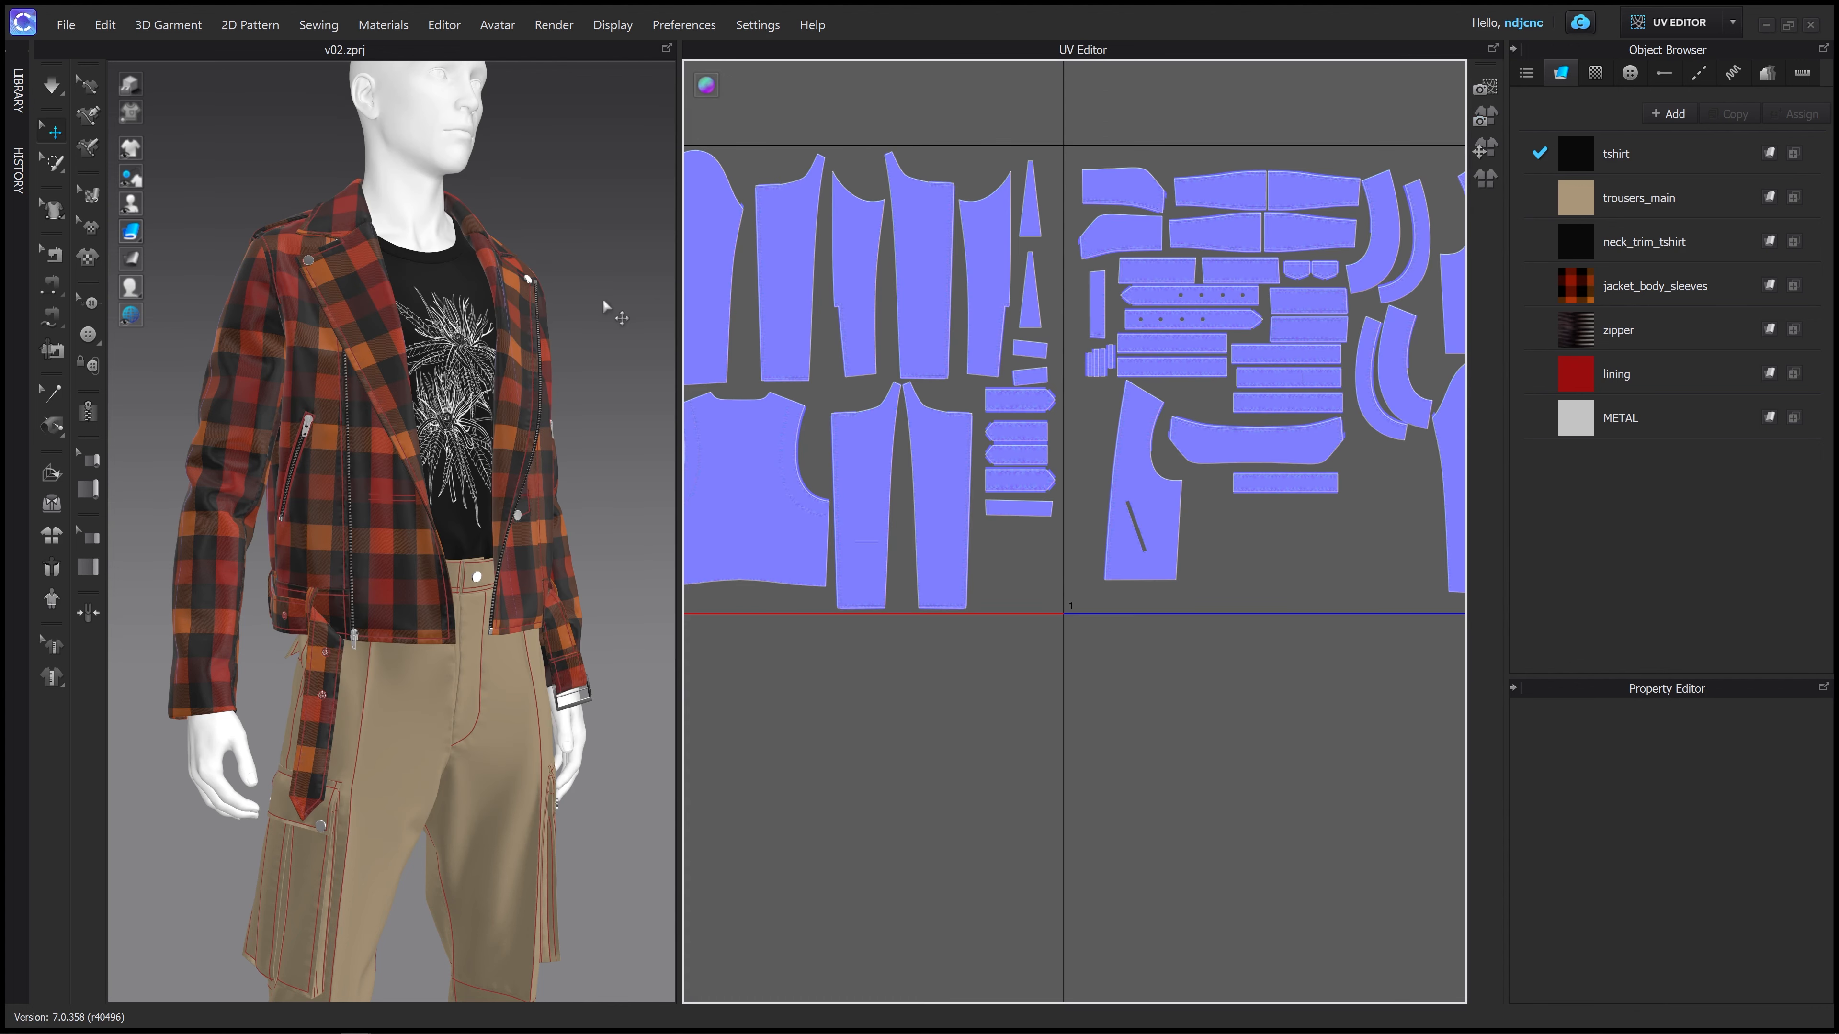
# Switch to Simulation mode and start an OBJ export of the outfit
pyautogui.click(1674, 25)
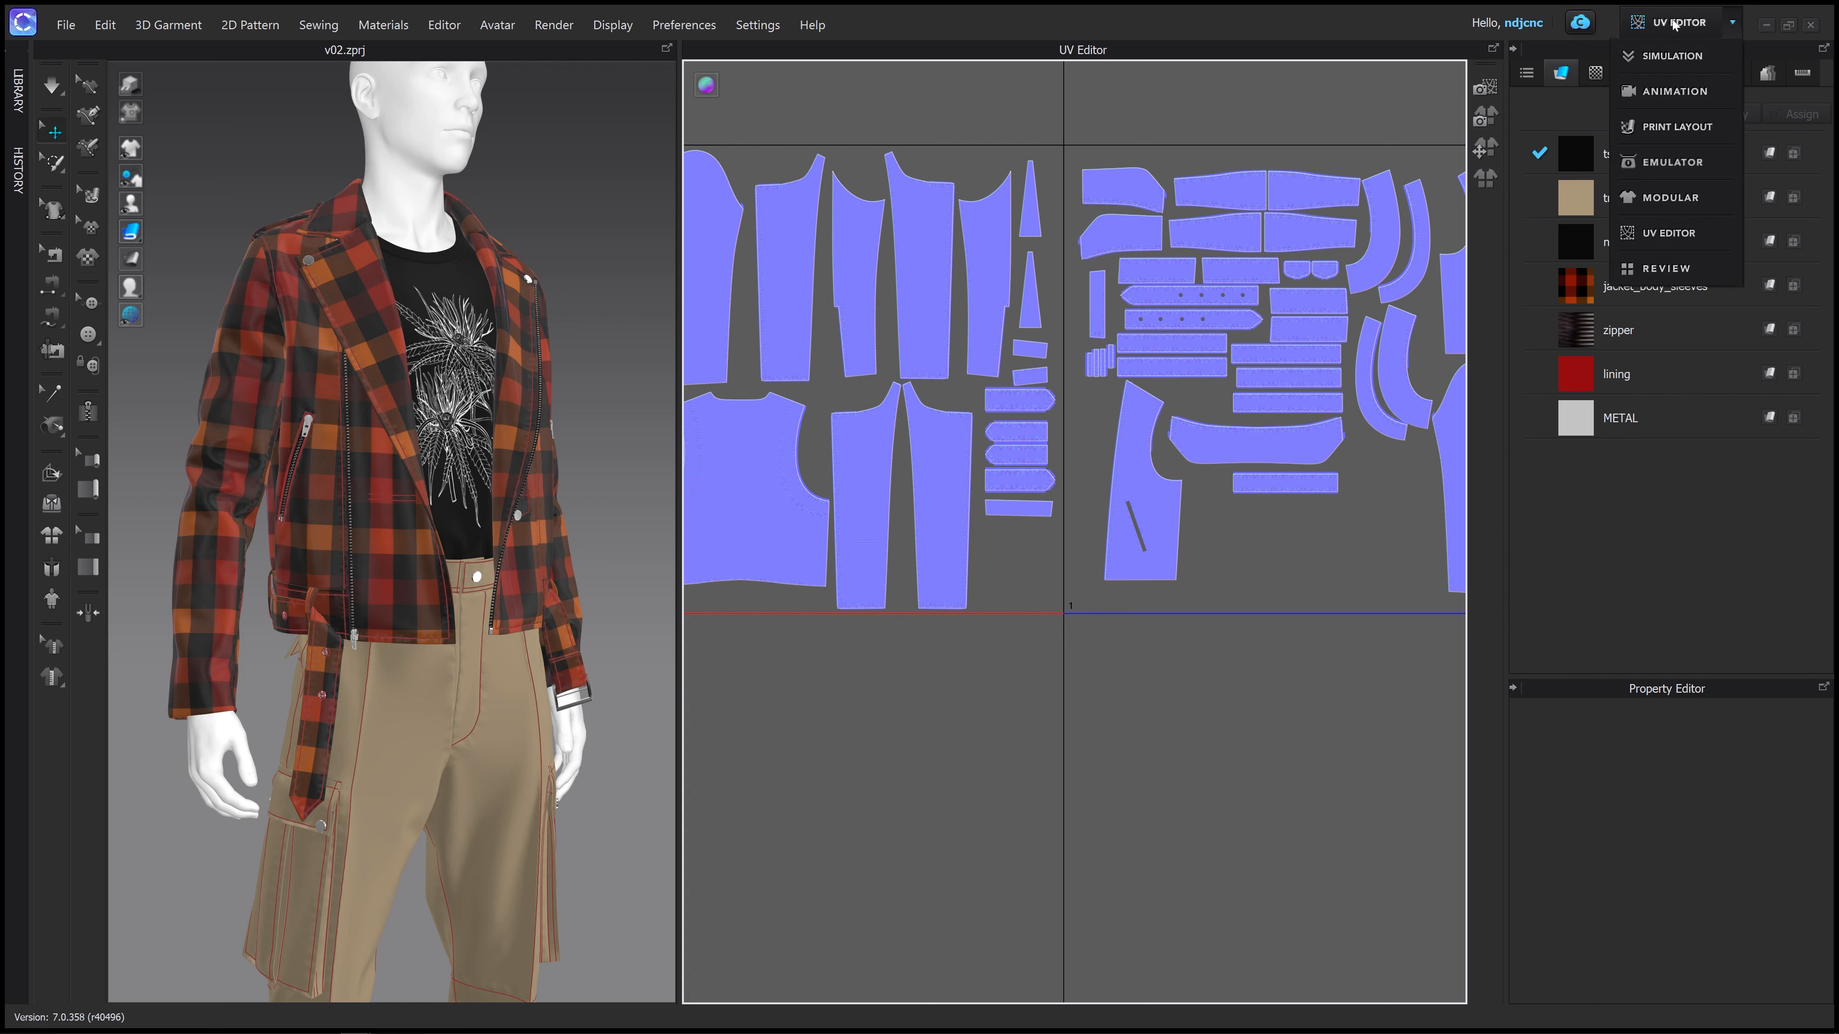
pyautogui.click(1670, 57)
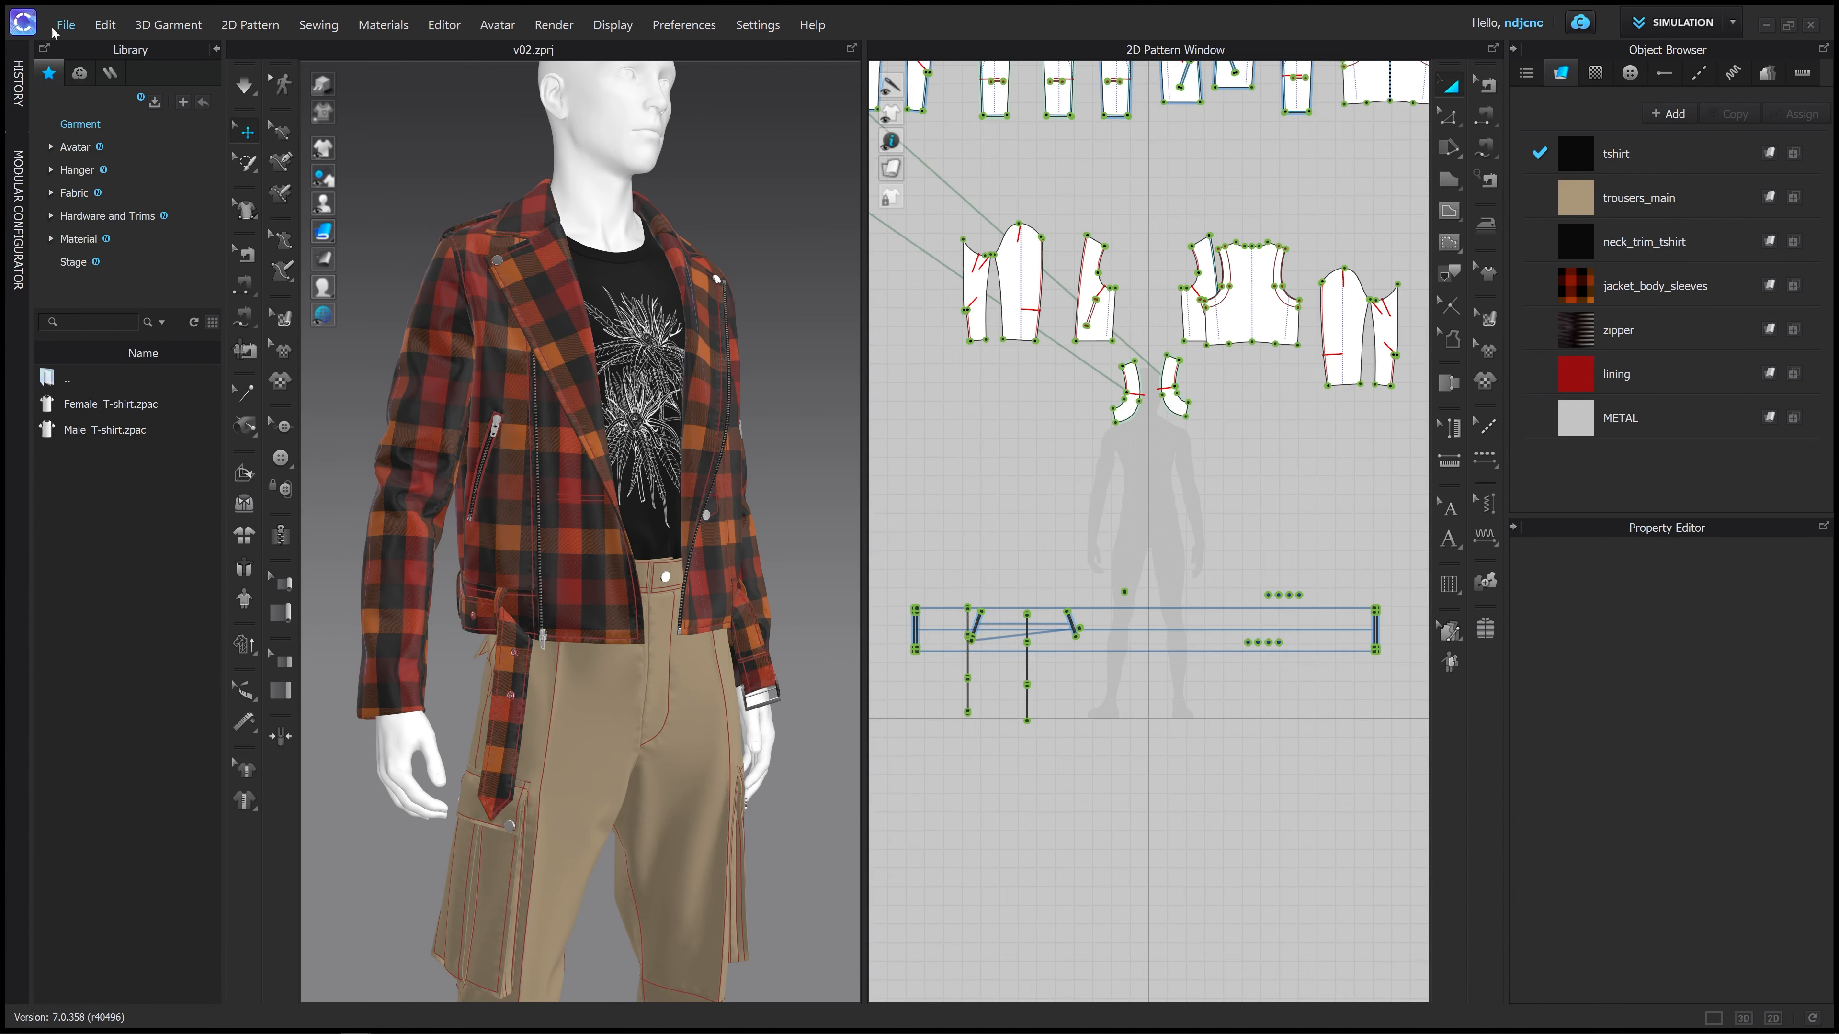
pyautogui.click(66, 25)
pyautogui.moveTo(105, 253)
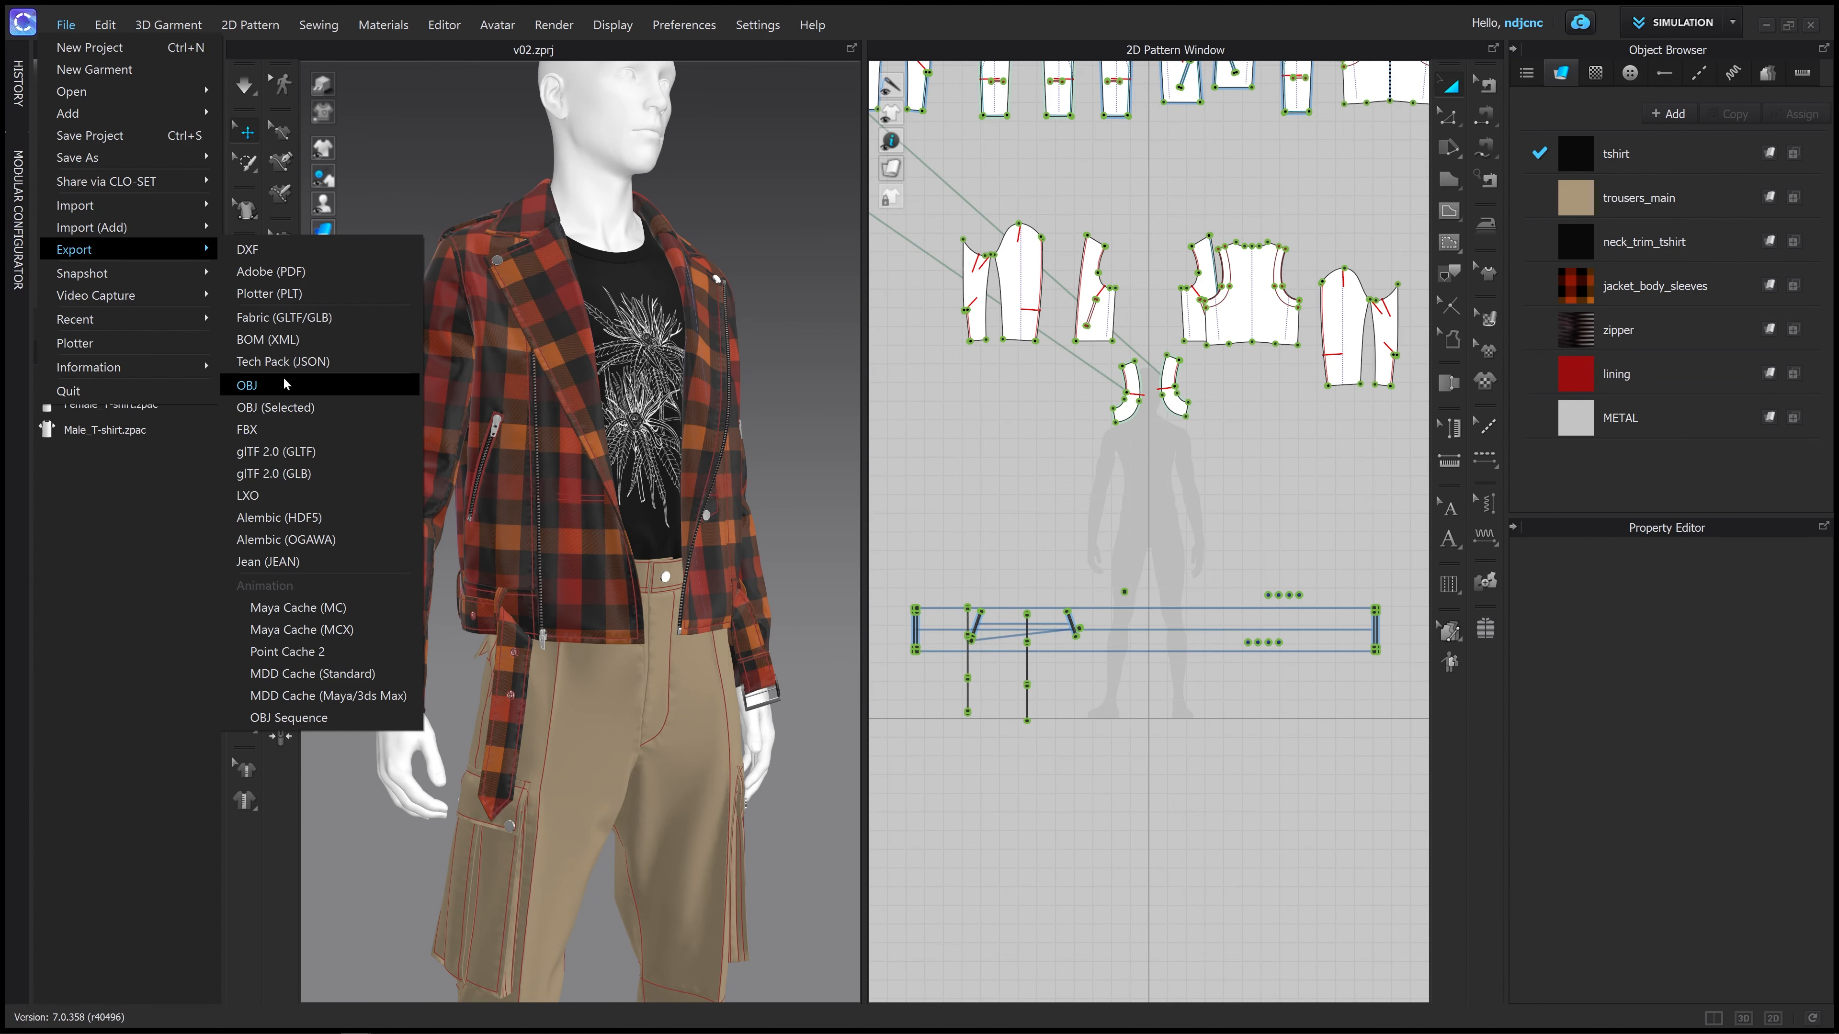
pyautogui.click(250, 385)
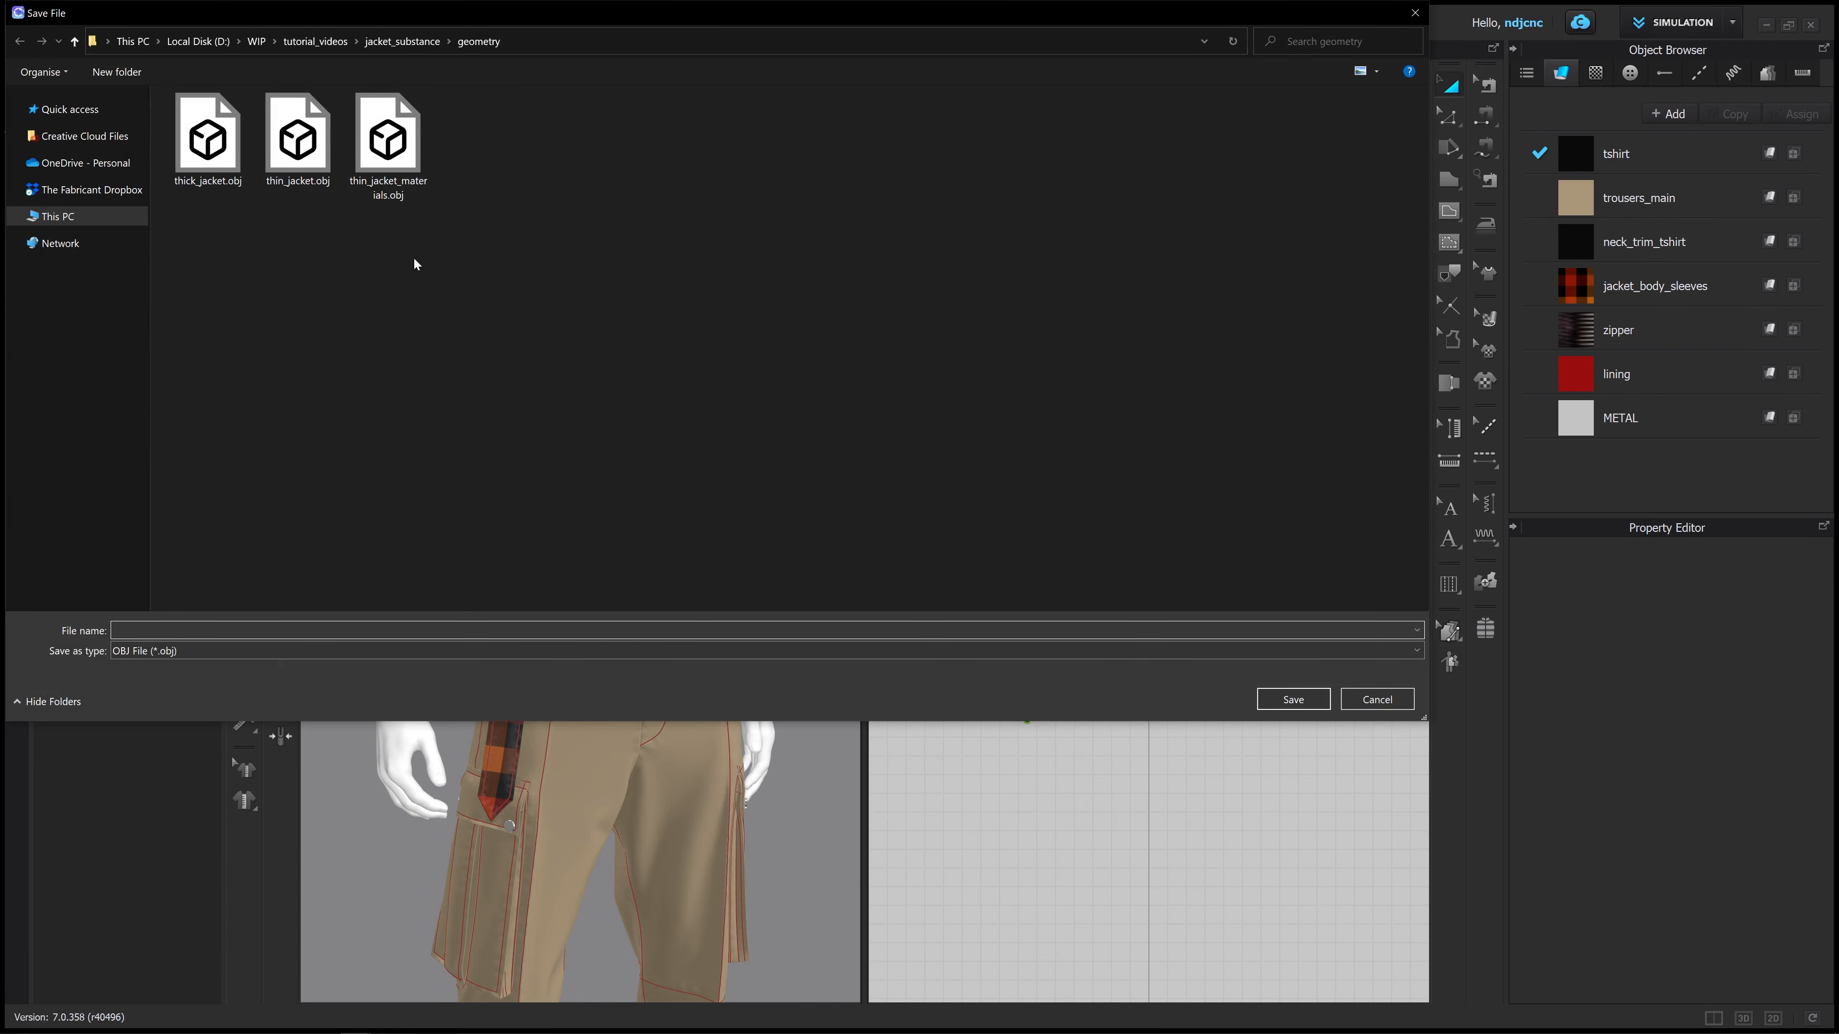
# Create a folder named old in the geometry folder and move the three existing jacket OBJ files into it
pyautogui.rightClick(521, 279)
pyautogui.moveTo(454, 487)
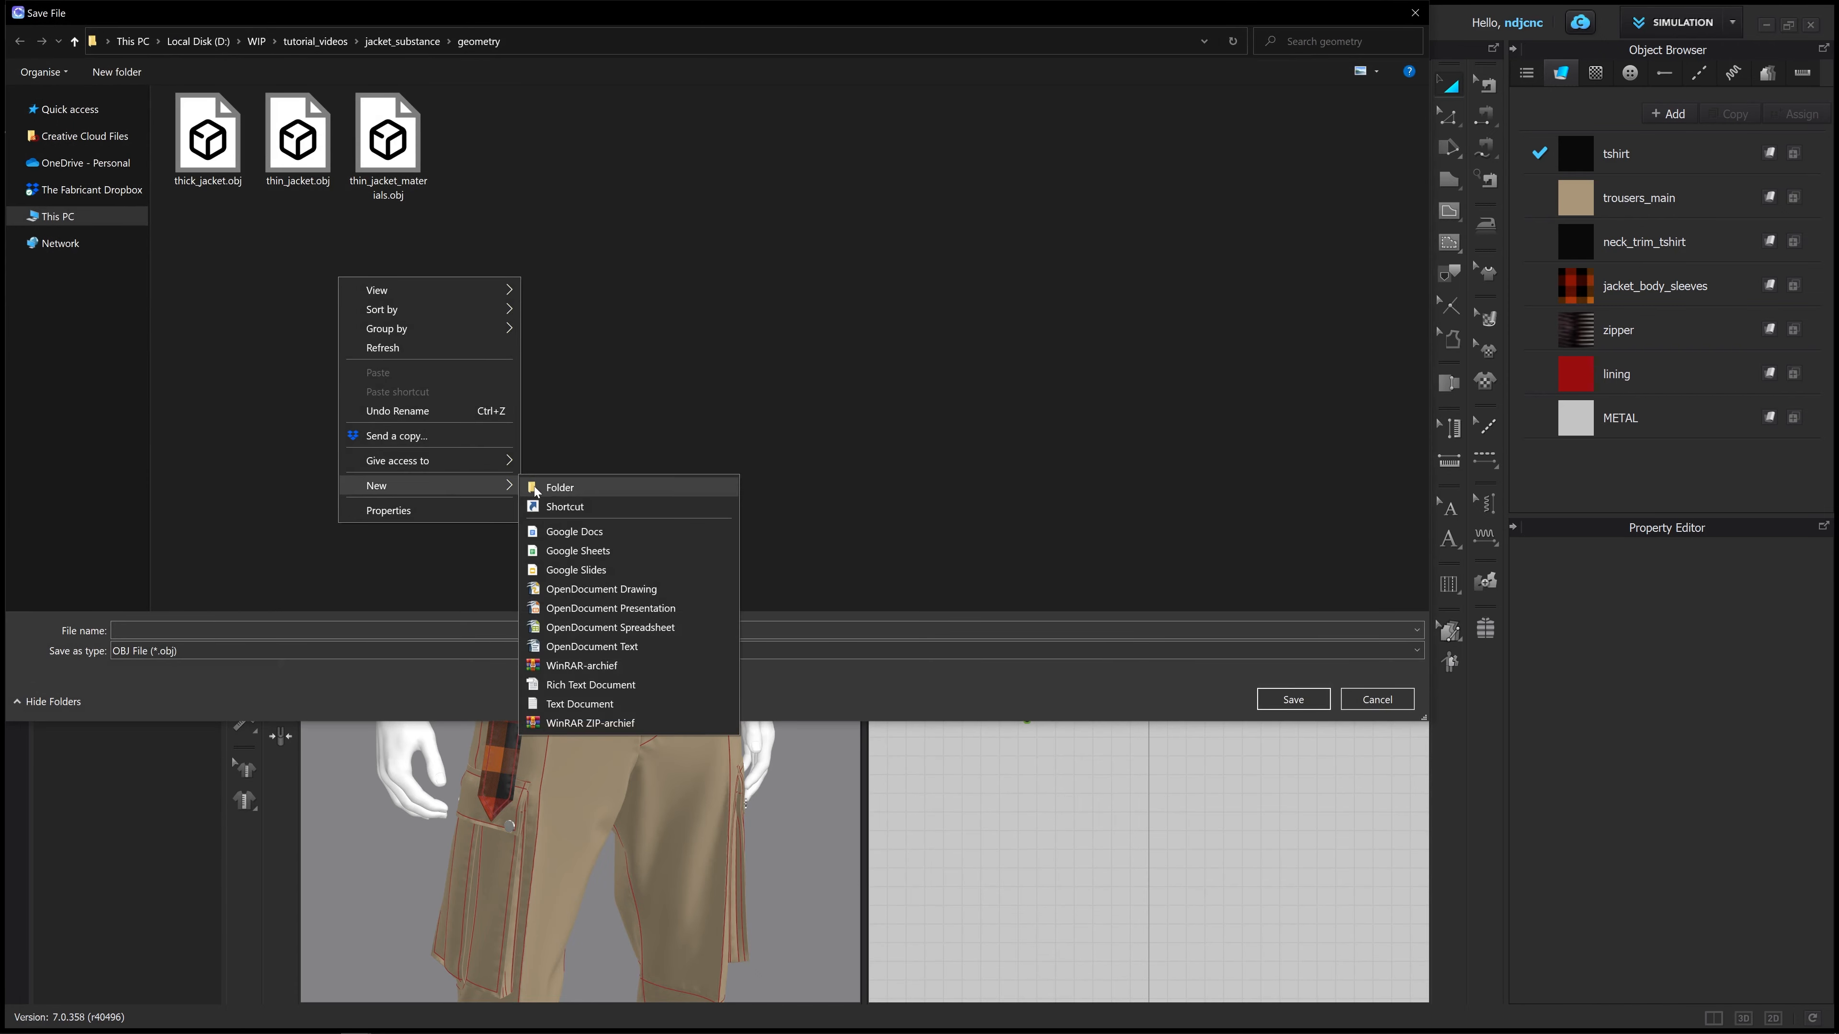
pyautogui.click(534, 488)
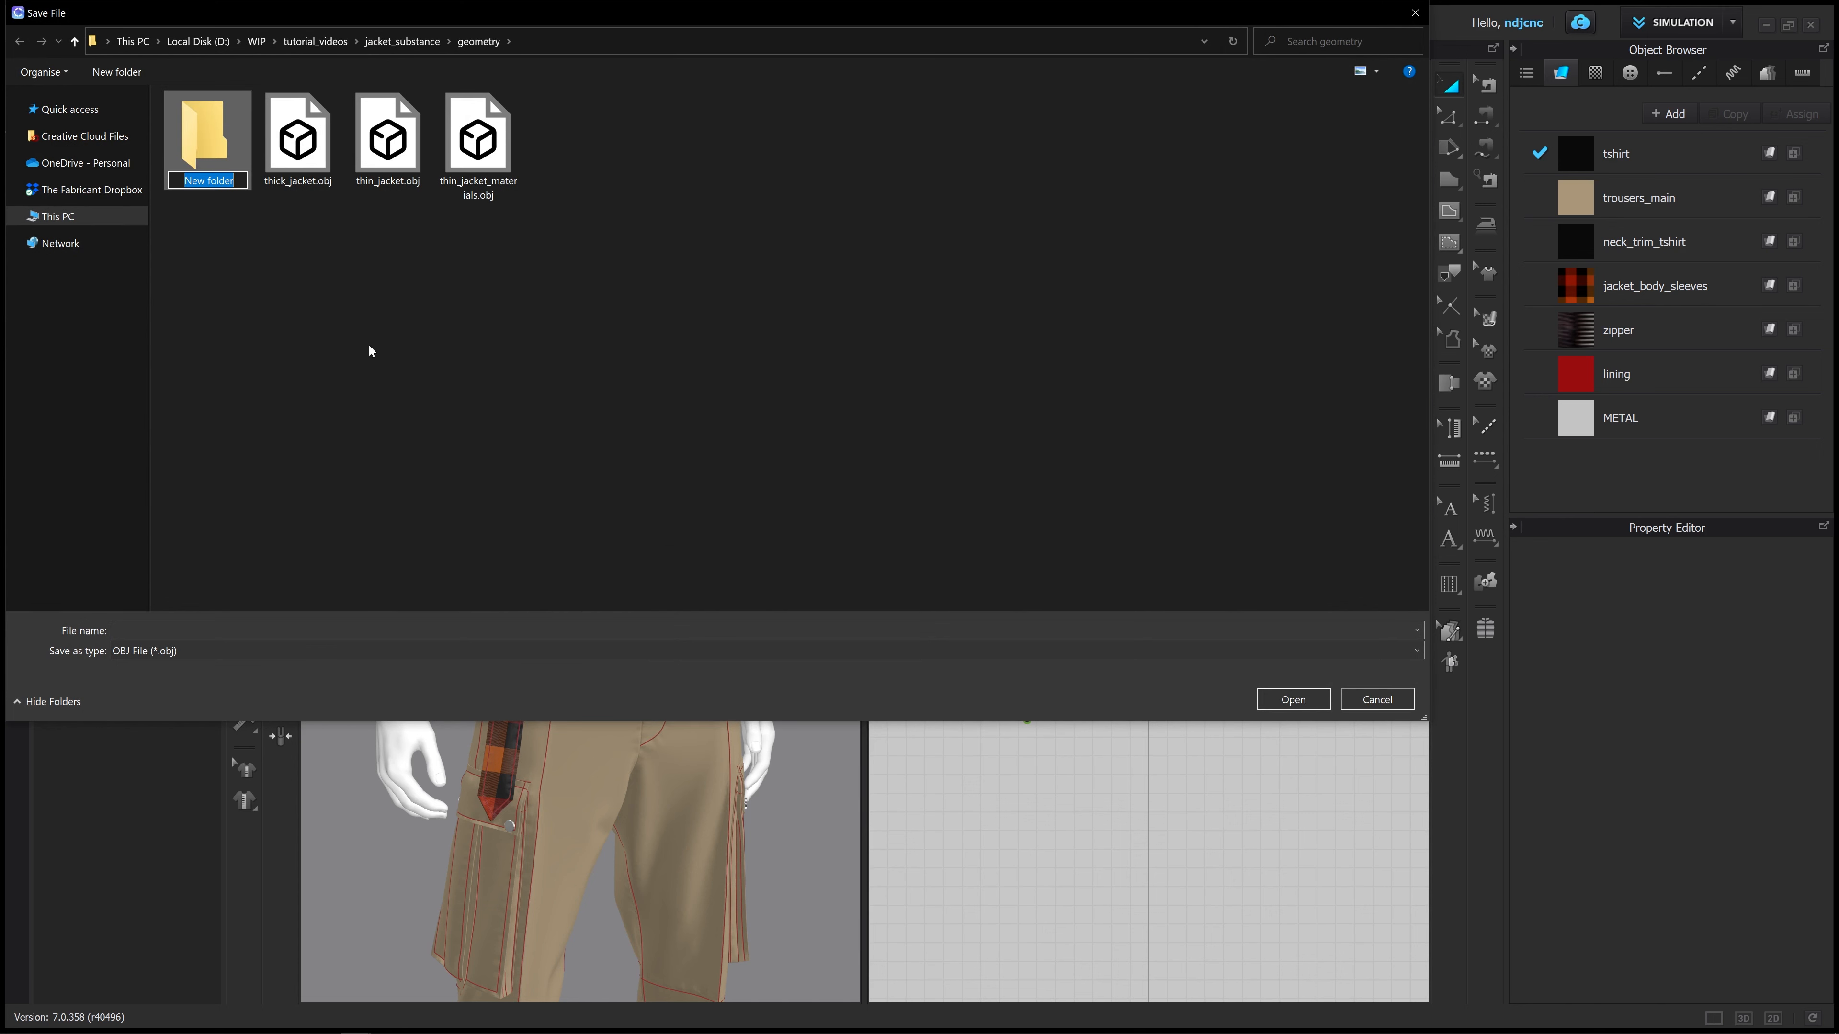
pyautogui.write('old')
pyautogui.press('Return')
pyautogui.click(312, 178)
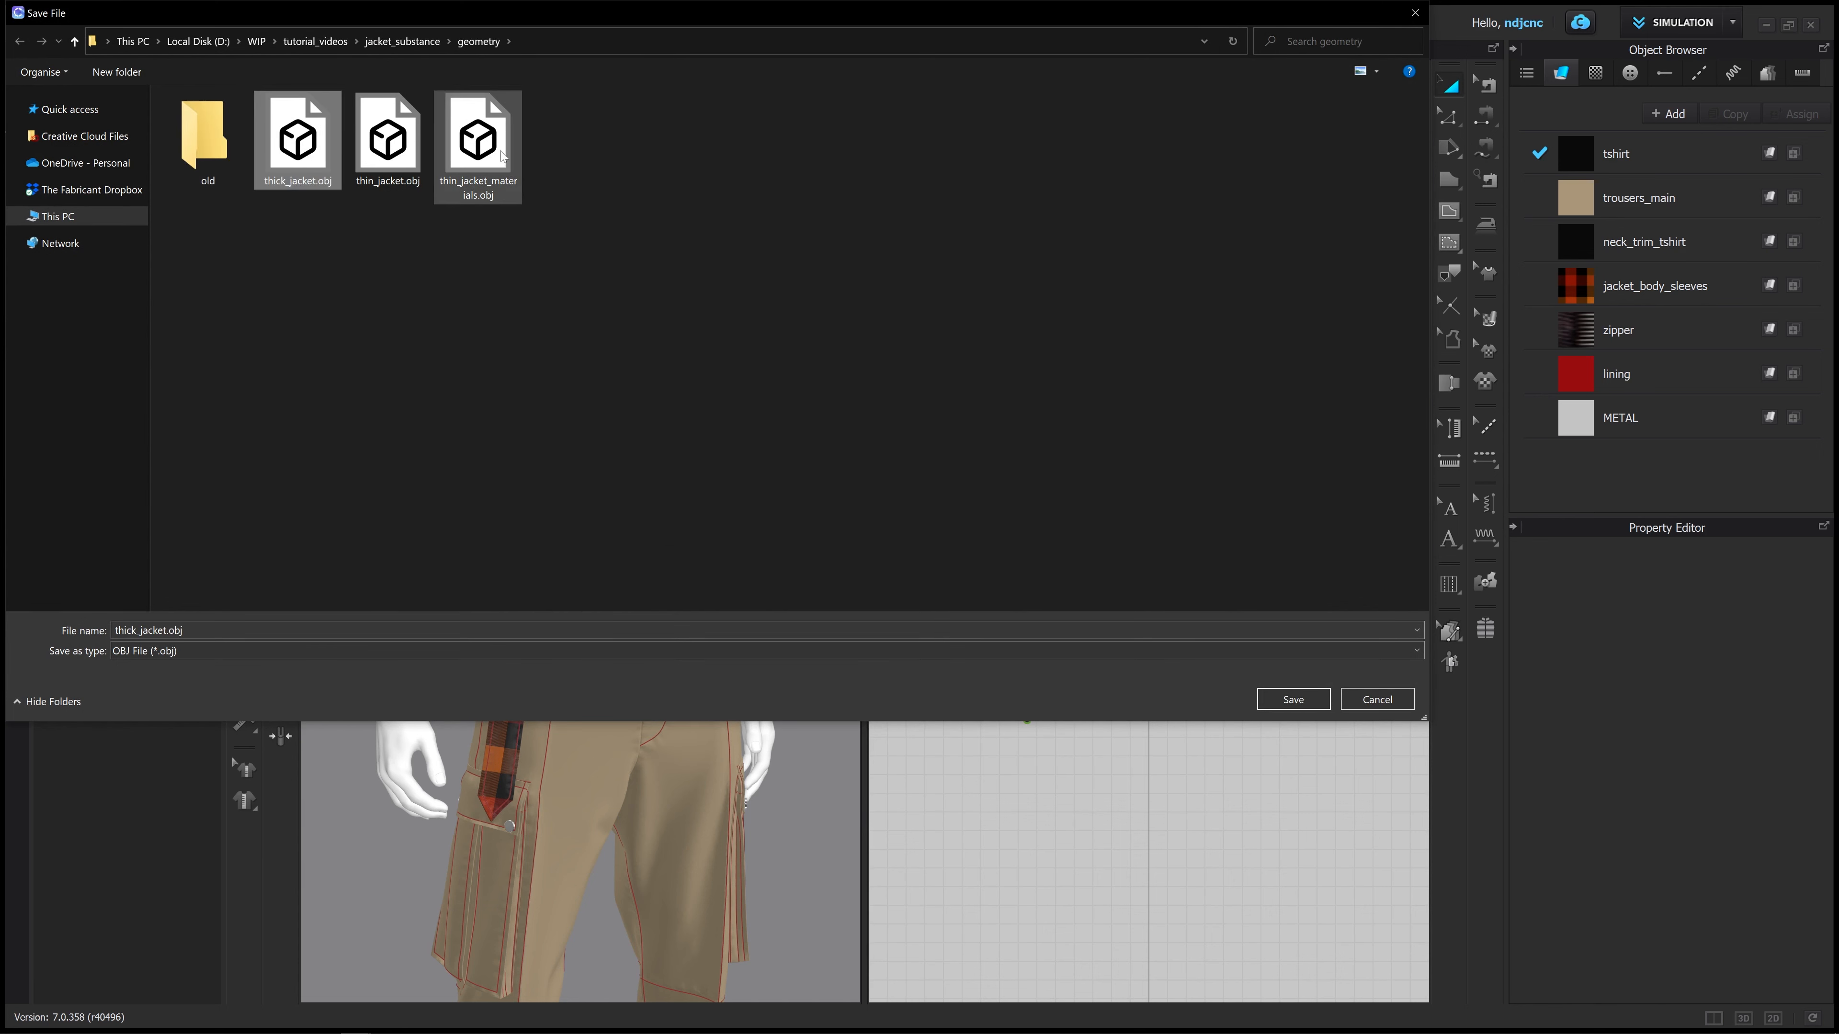
pyautogui.click(502, 156)
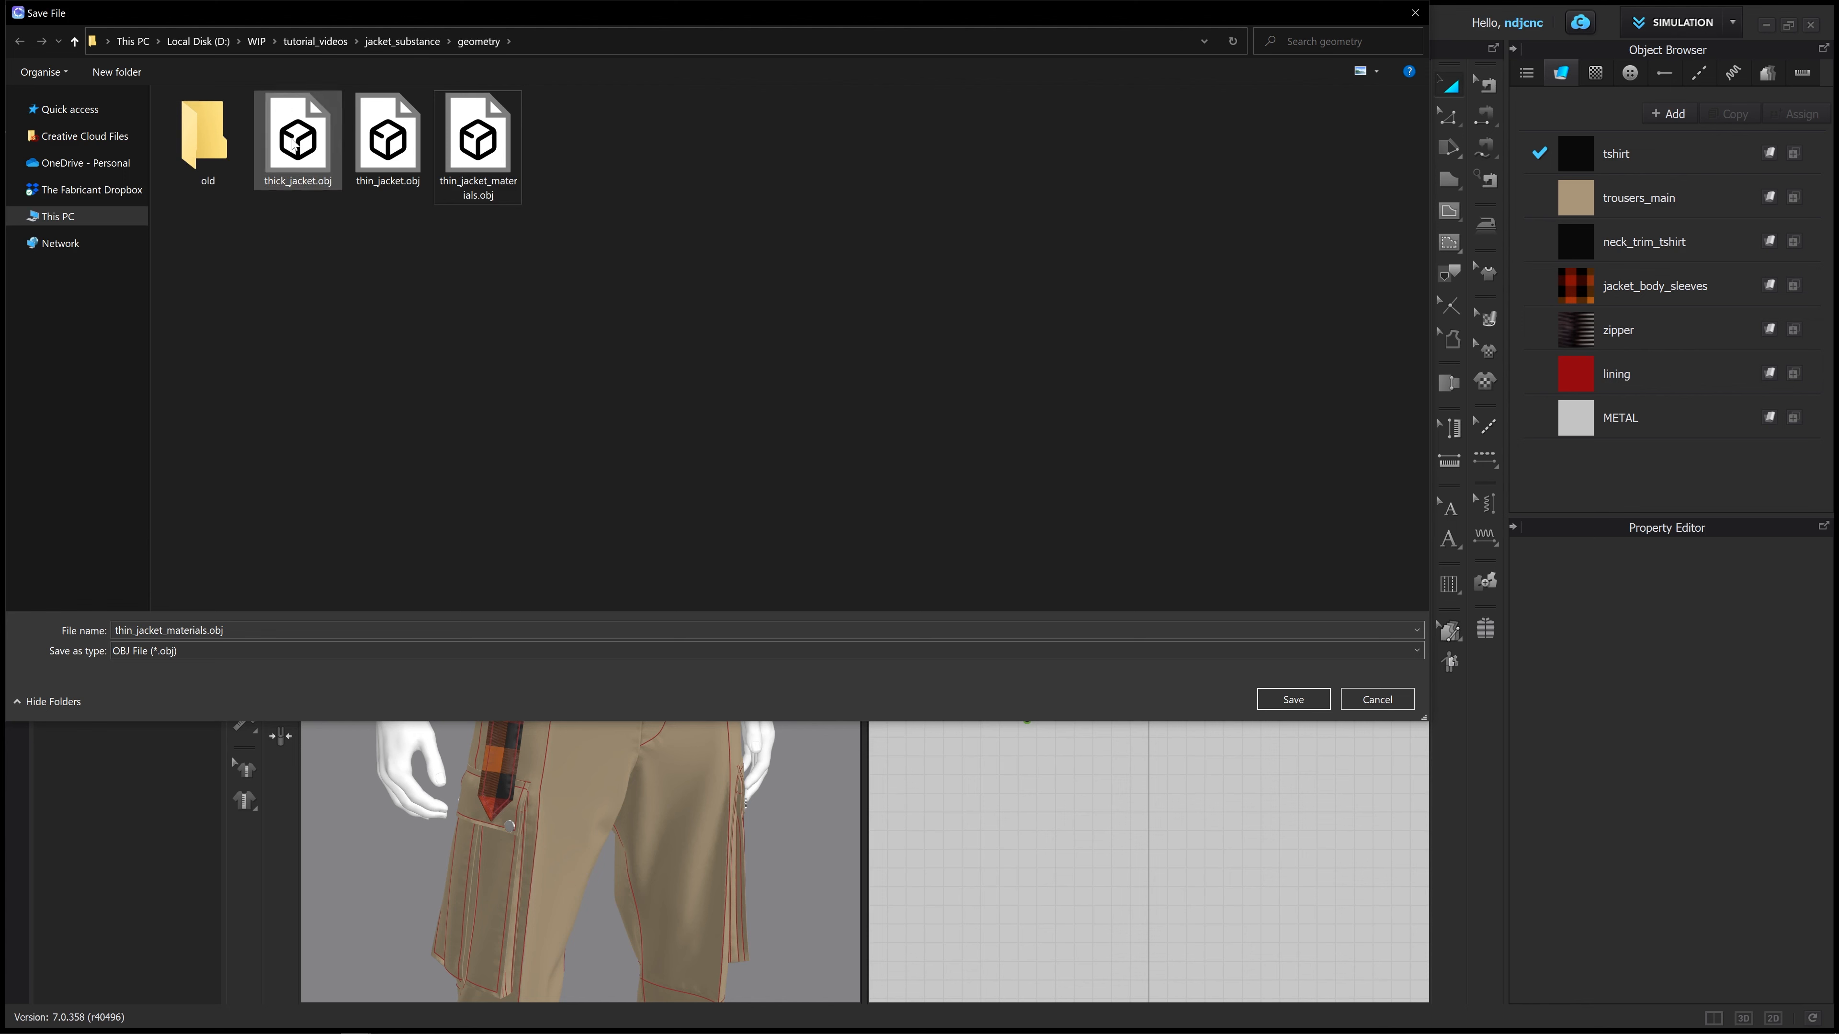
pyautogui.moveTo(293, 145); pyautogui.dragTo(203, 148)
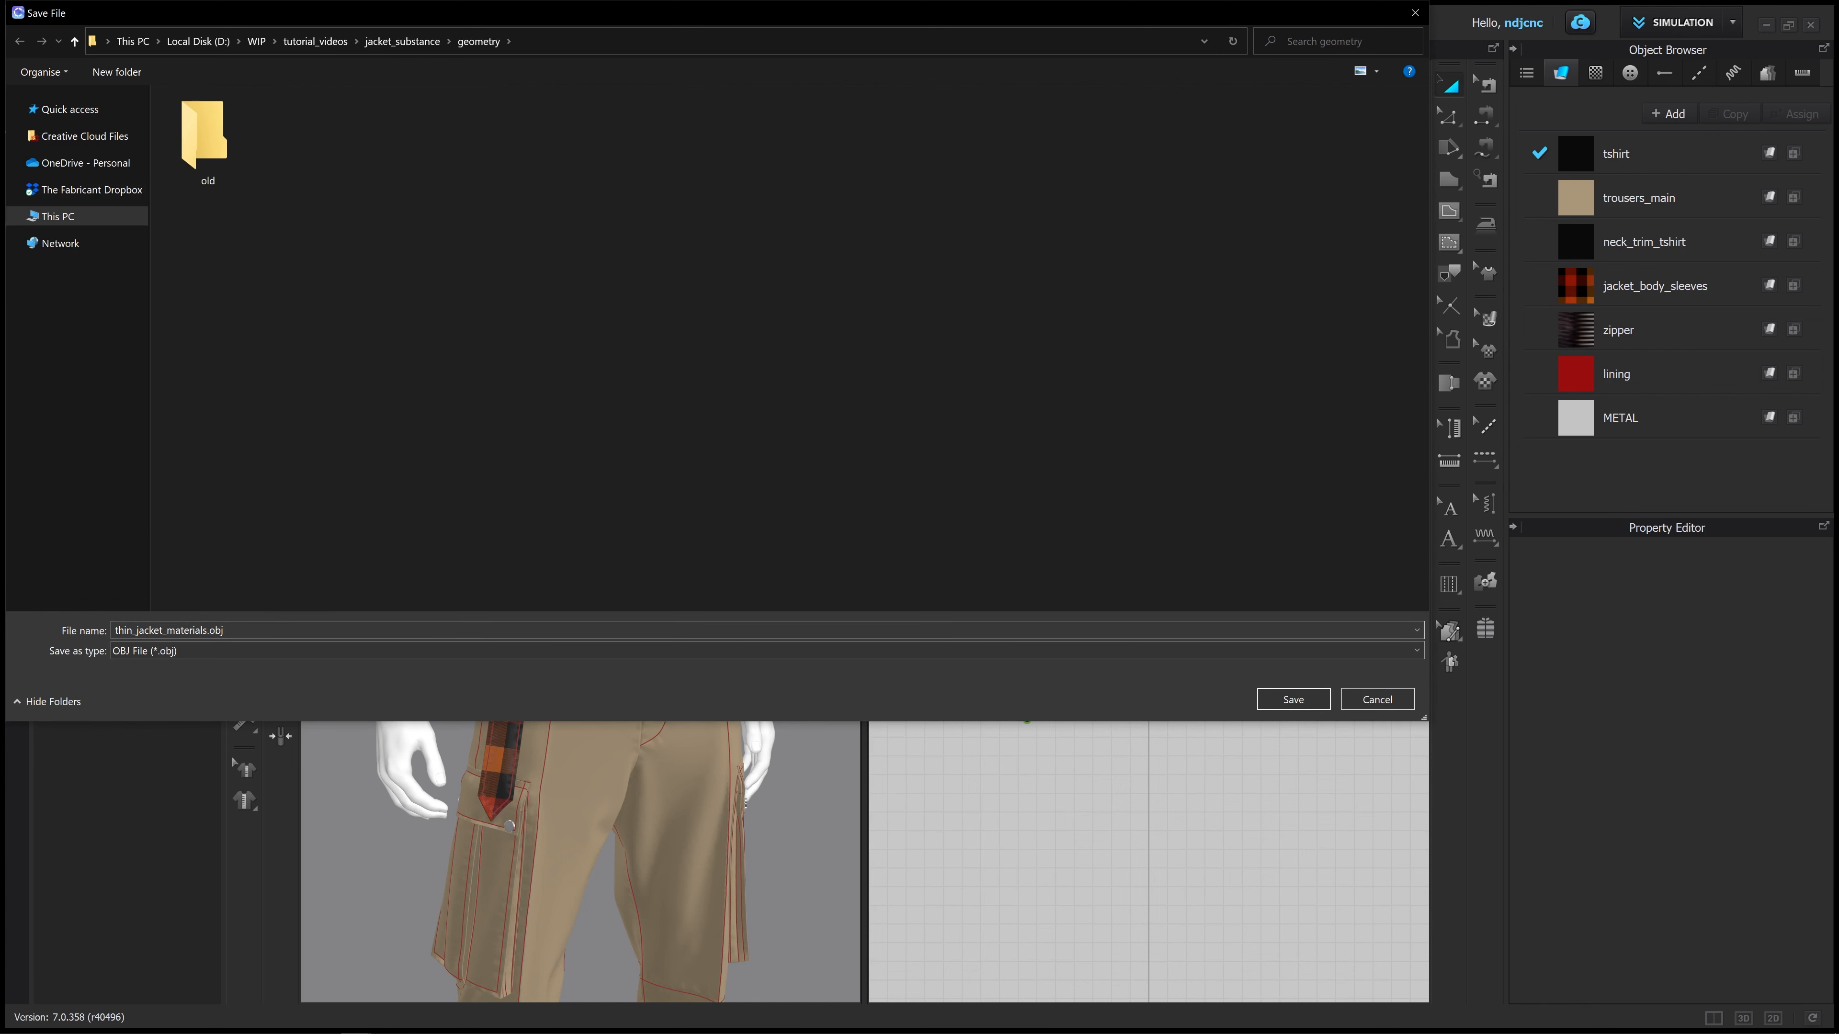
# Name the OBJ file thin_look and save it in the geometry folder
pyautogui.click(180, 632)
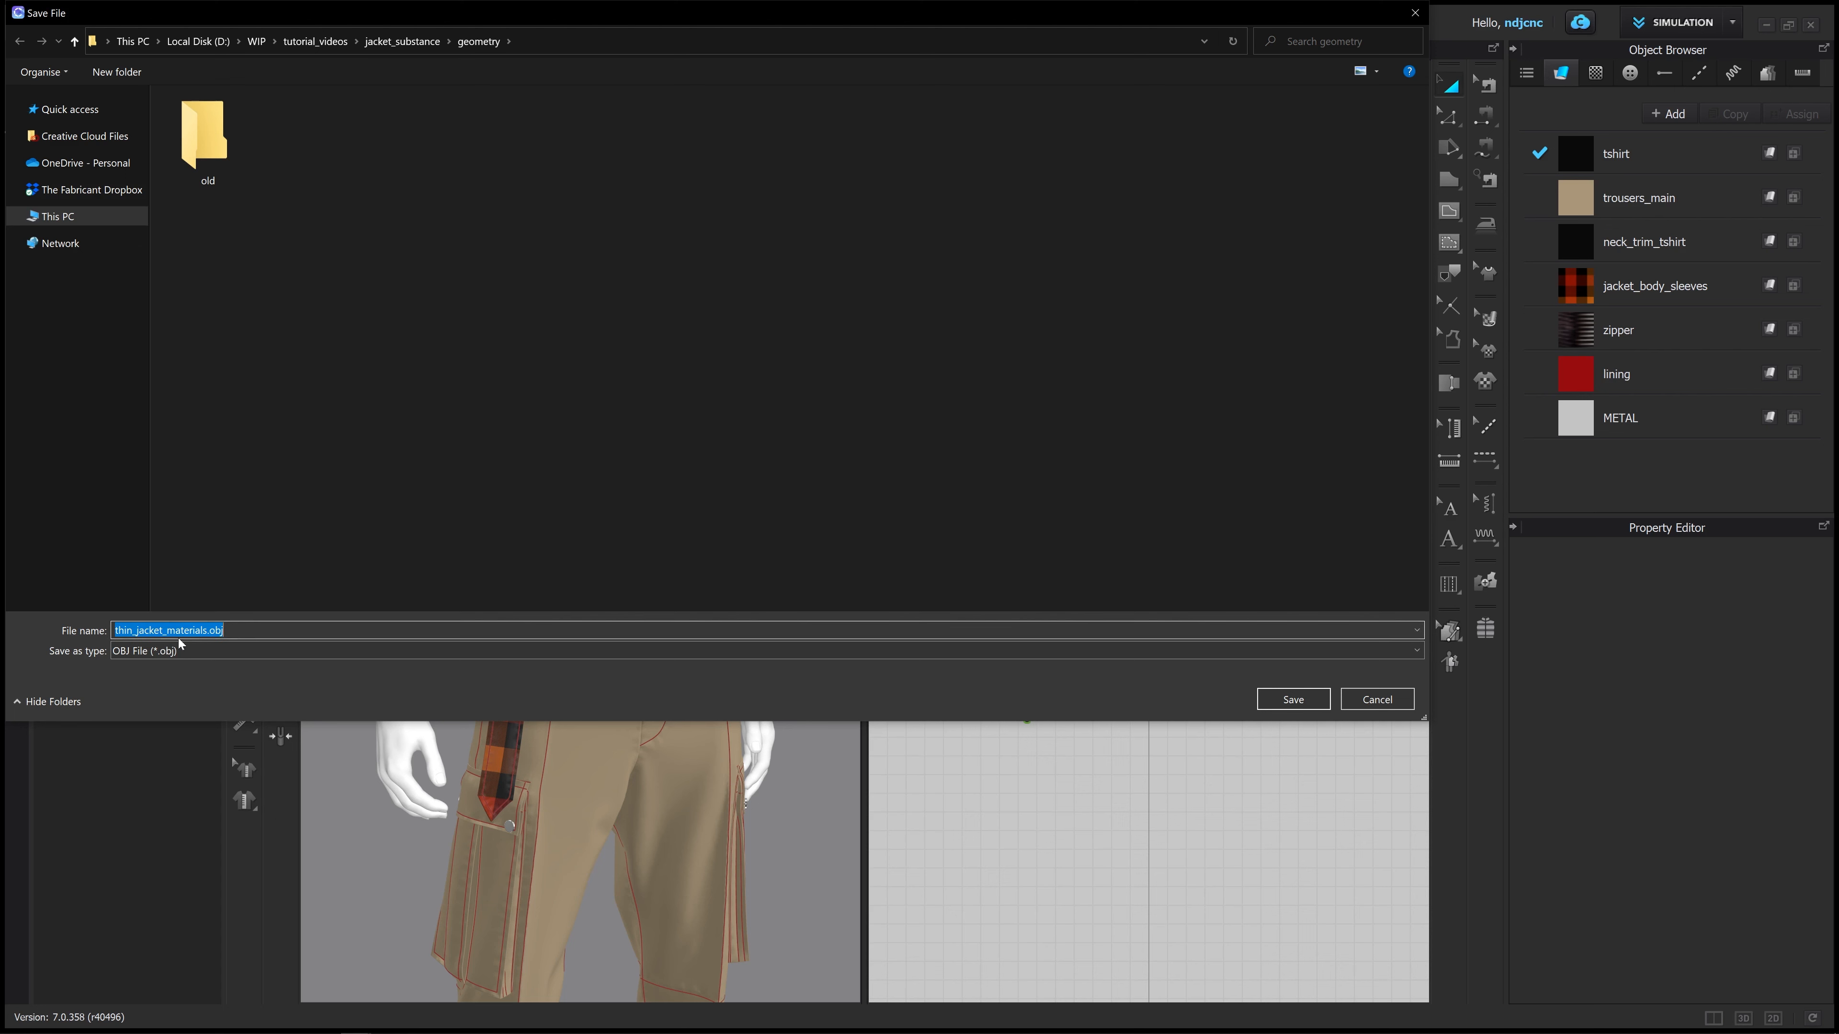
pyautogui.moveTo(164, 631); pyautogui.dragTo(226, 631)
pyautogui.press('BackSpace')
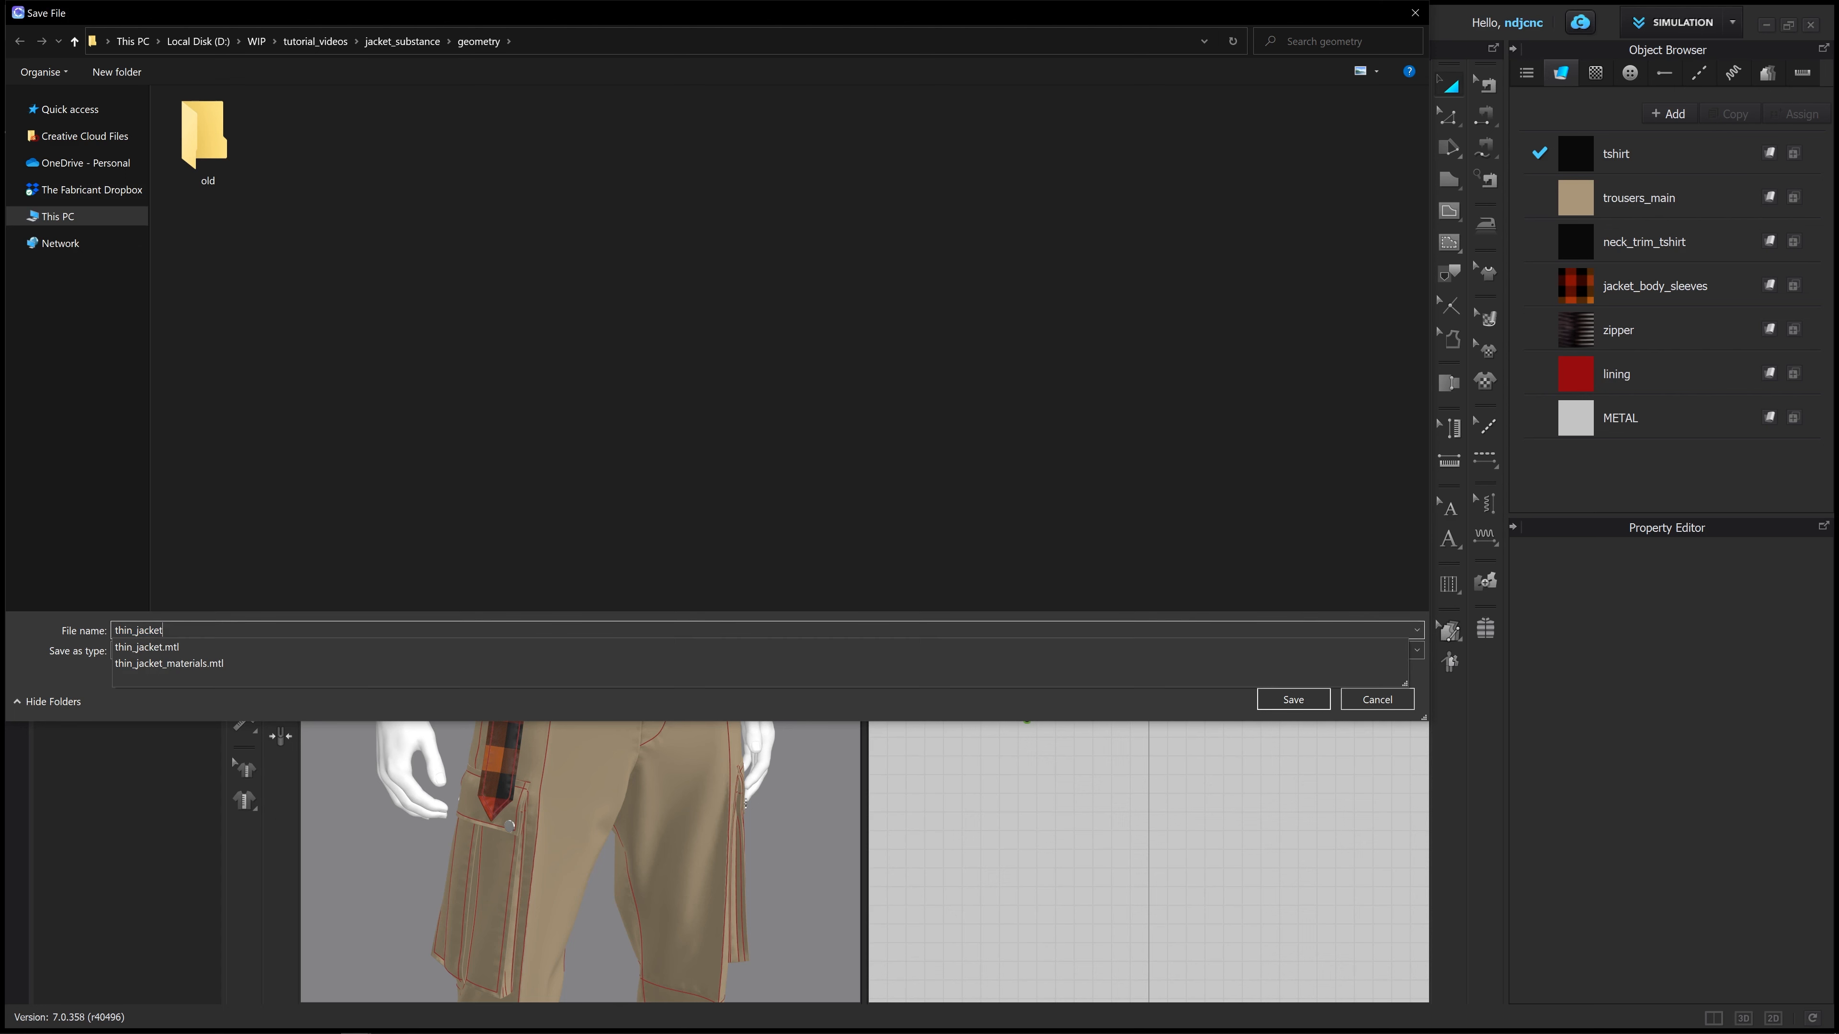
pyautogui.write('loo')
pyautogui.click(1274, 700)
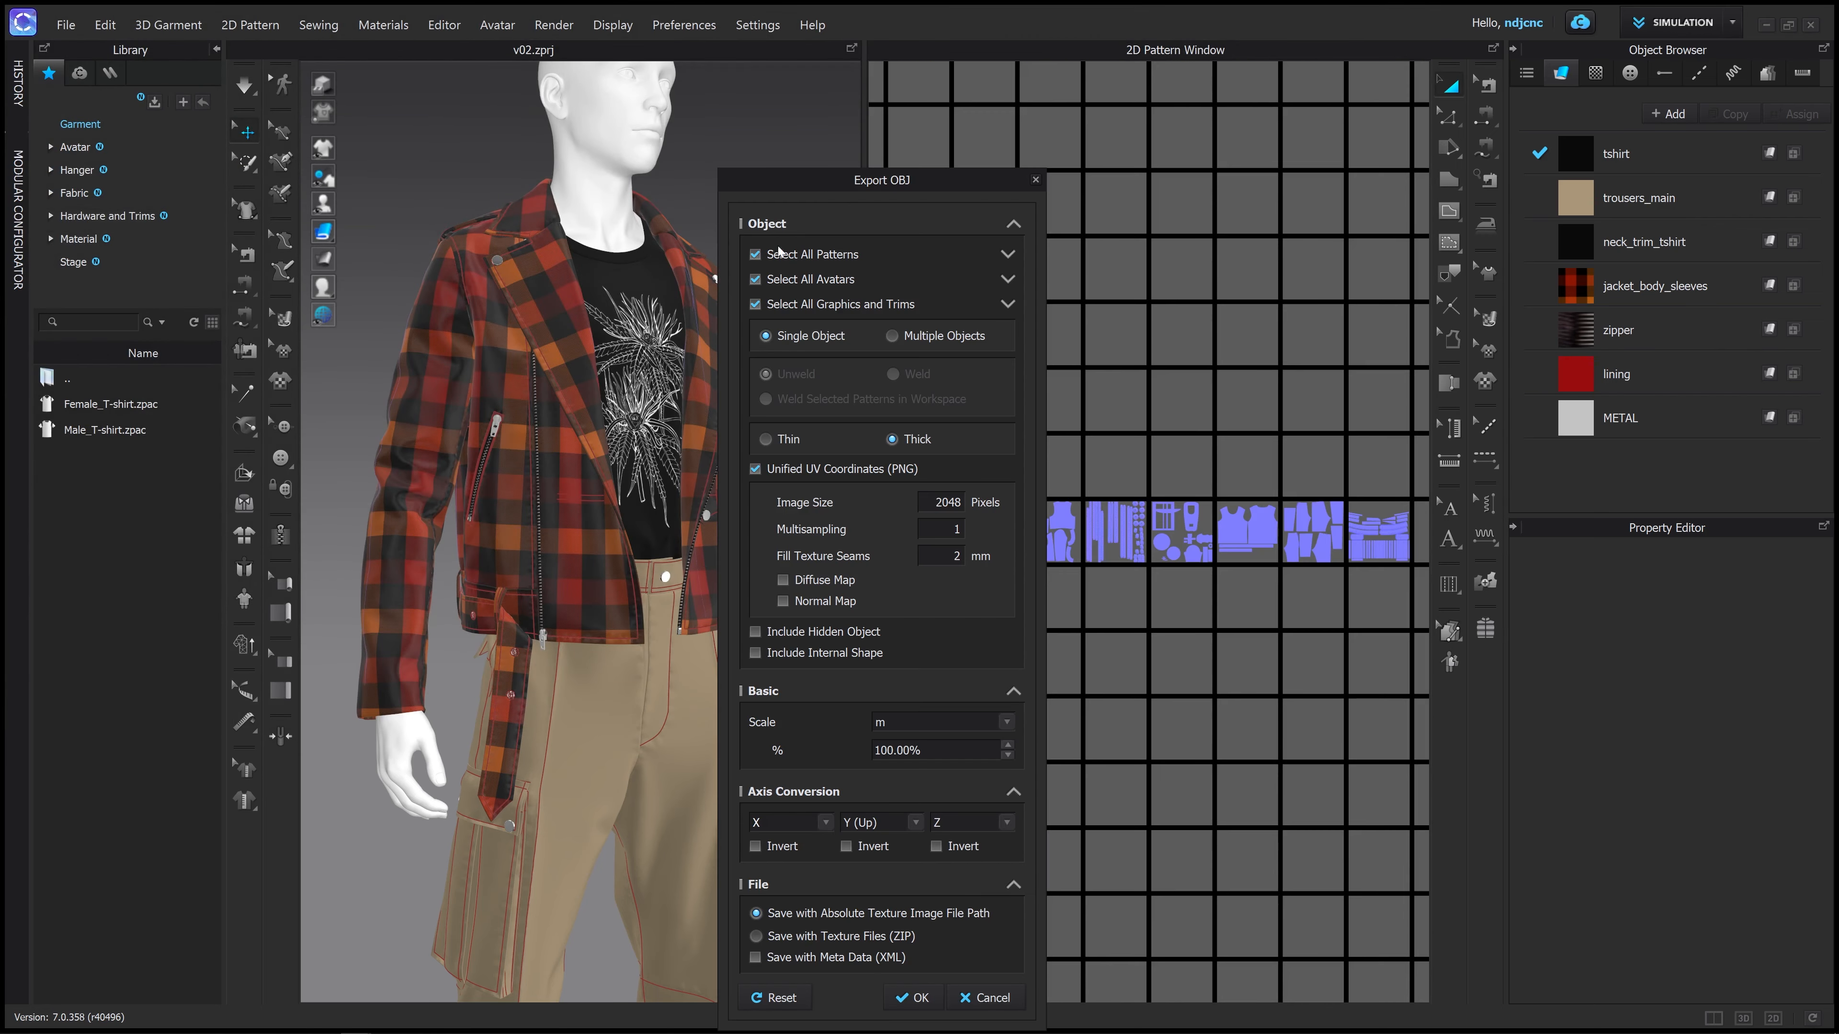
# Export the OBJ as a thin single object with unified UV coordinates, leaving out the avatars
pyautogui.moveTo(827, 191); pyautogui.dragTo(817, 103)
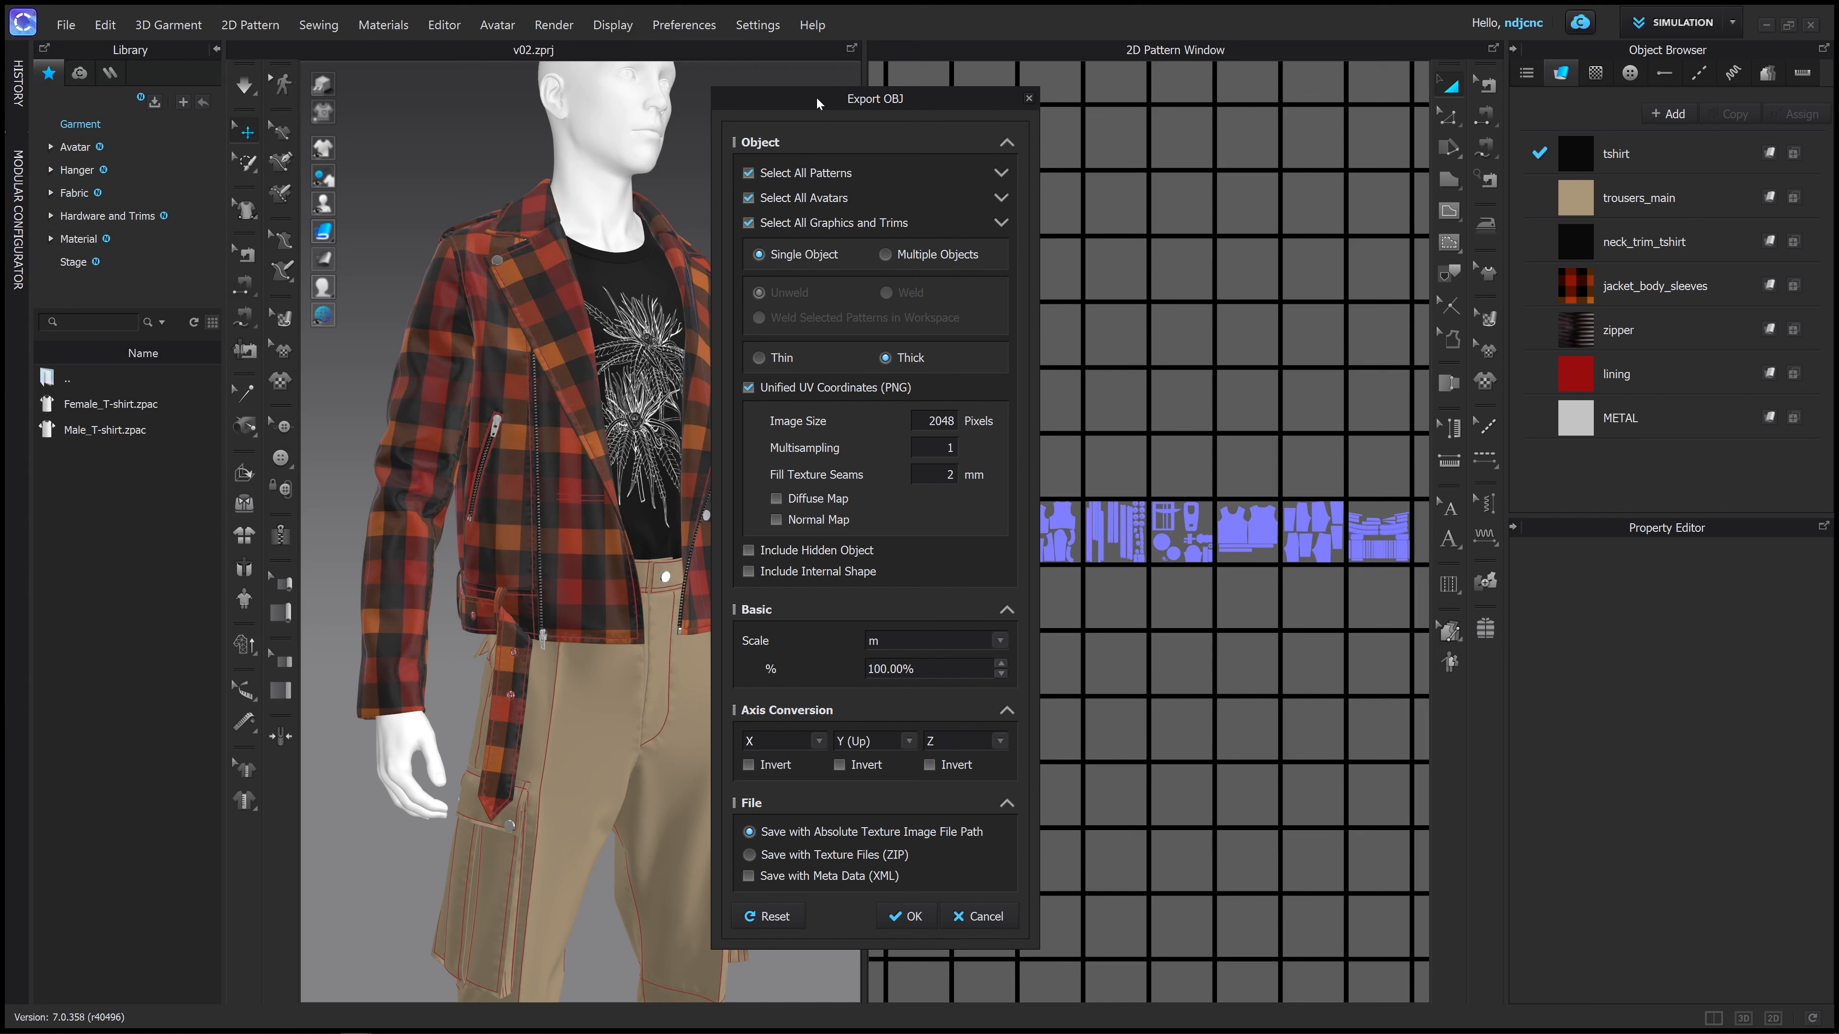
pyautogui.click(758, 358)
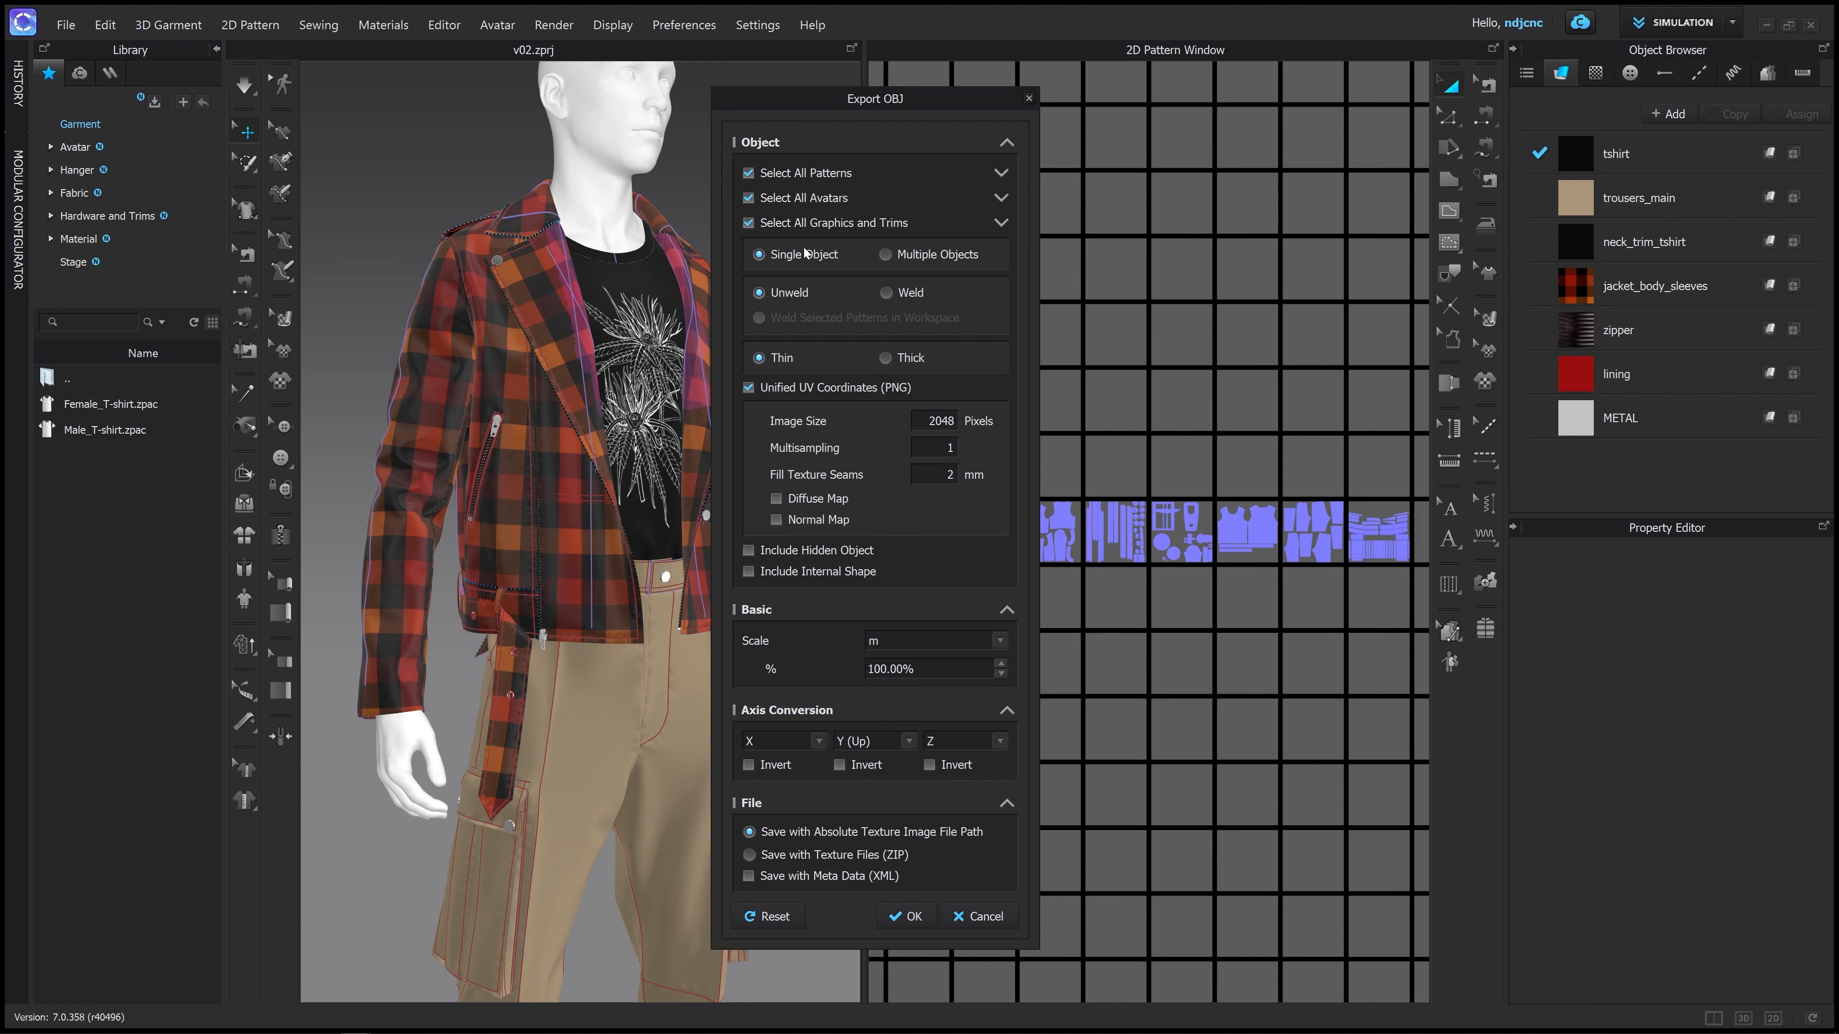
pyautogui.click(752, 201)
pyautogui.click(908, 919)
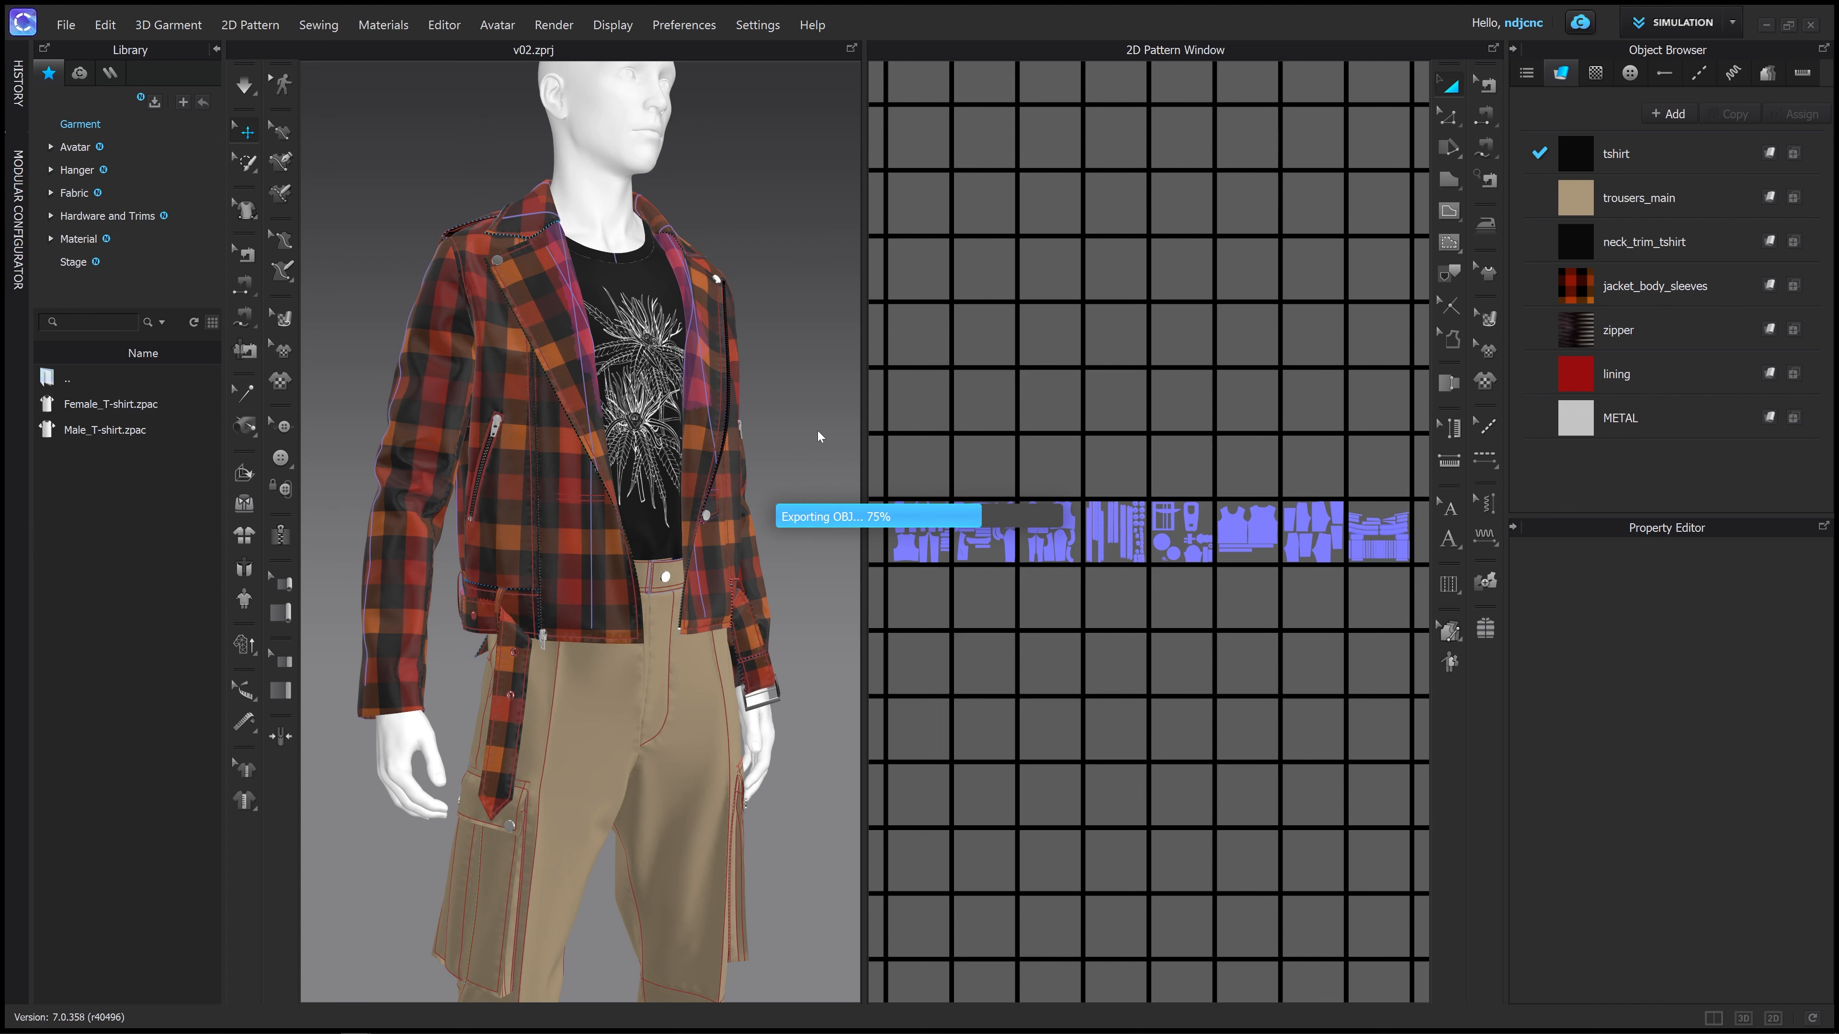
# Start another OBJ export of the outfit and save it as thick_look in the geometry folder
pyautogui.click(67, 25)
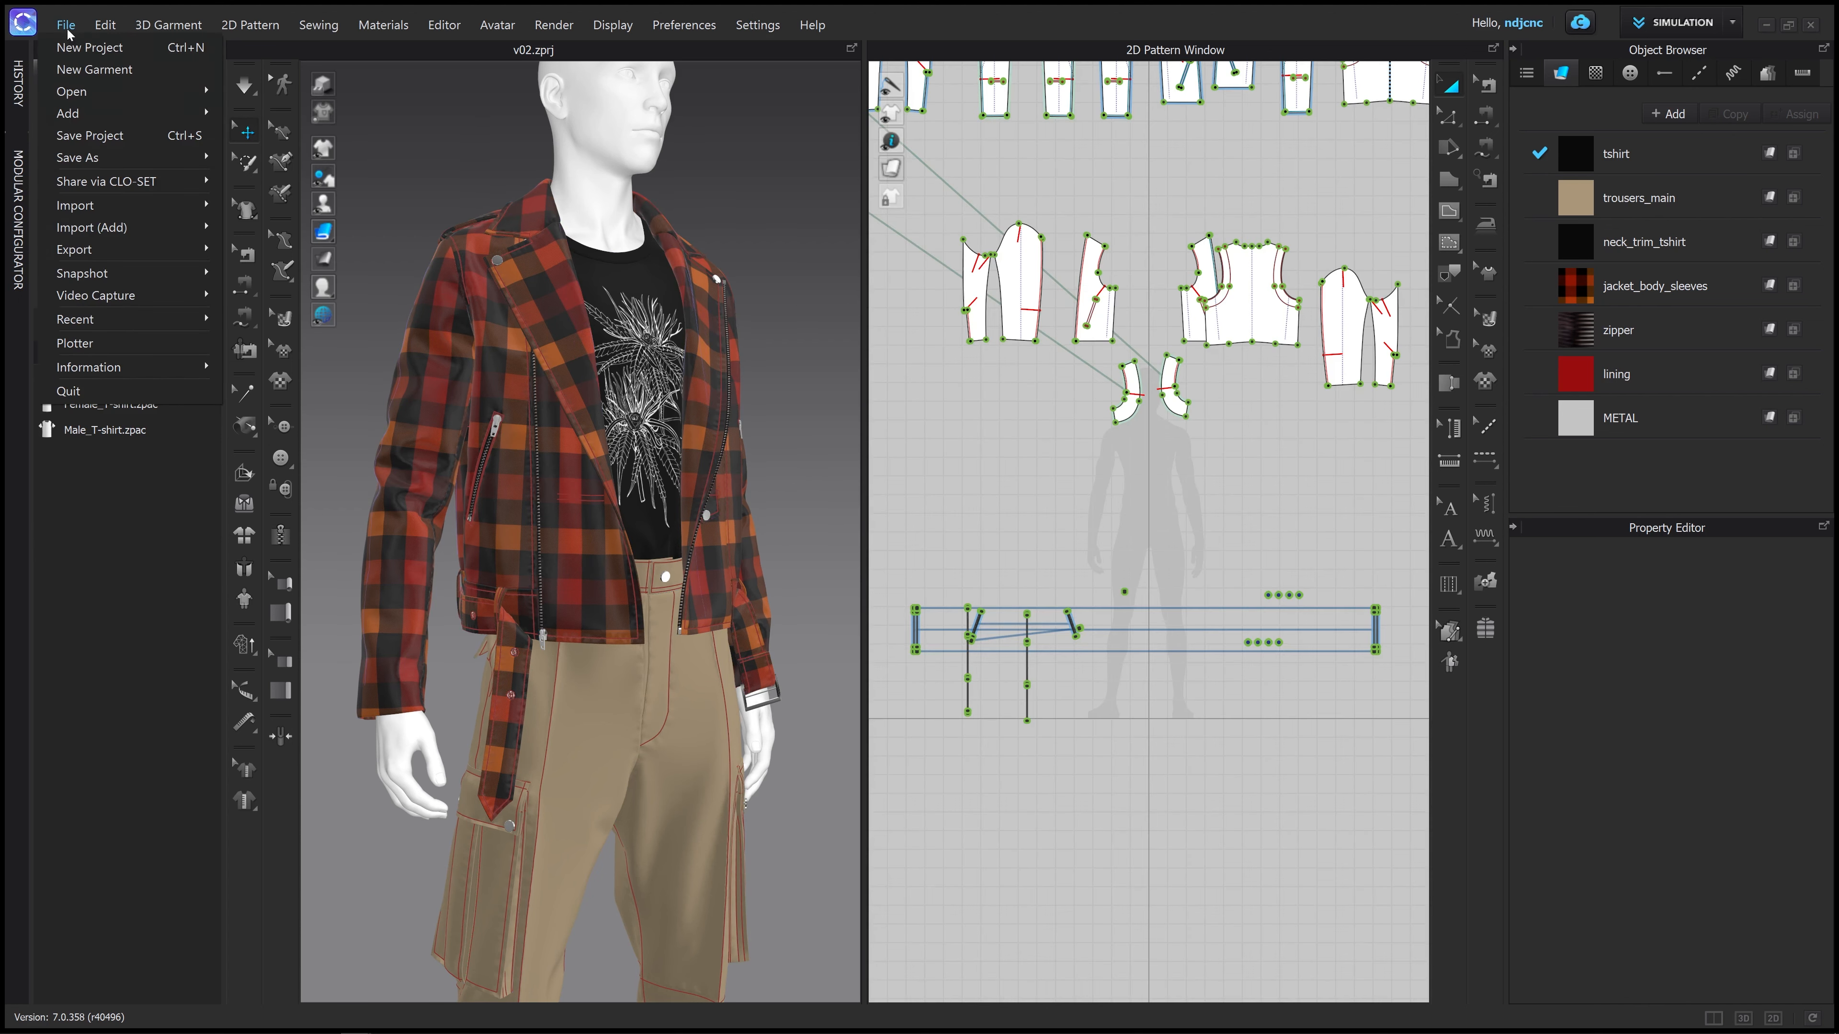
pyautogui.moveTo(116, 249)
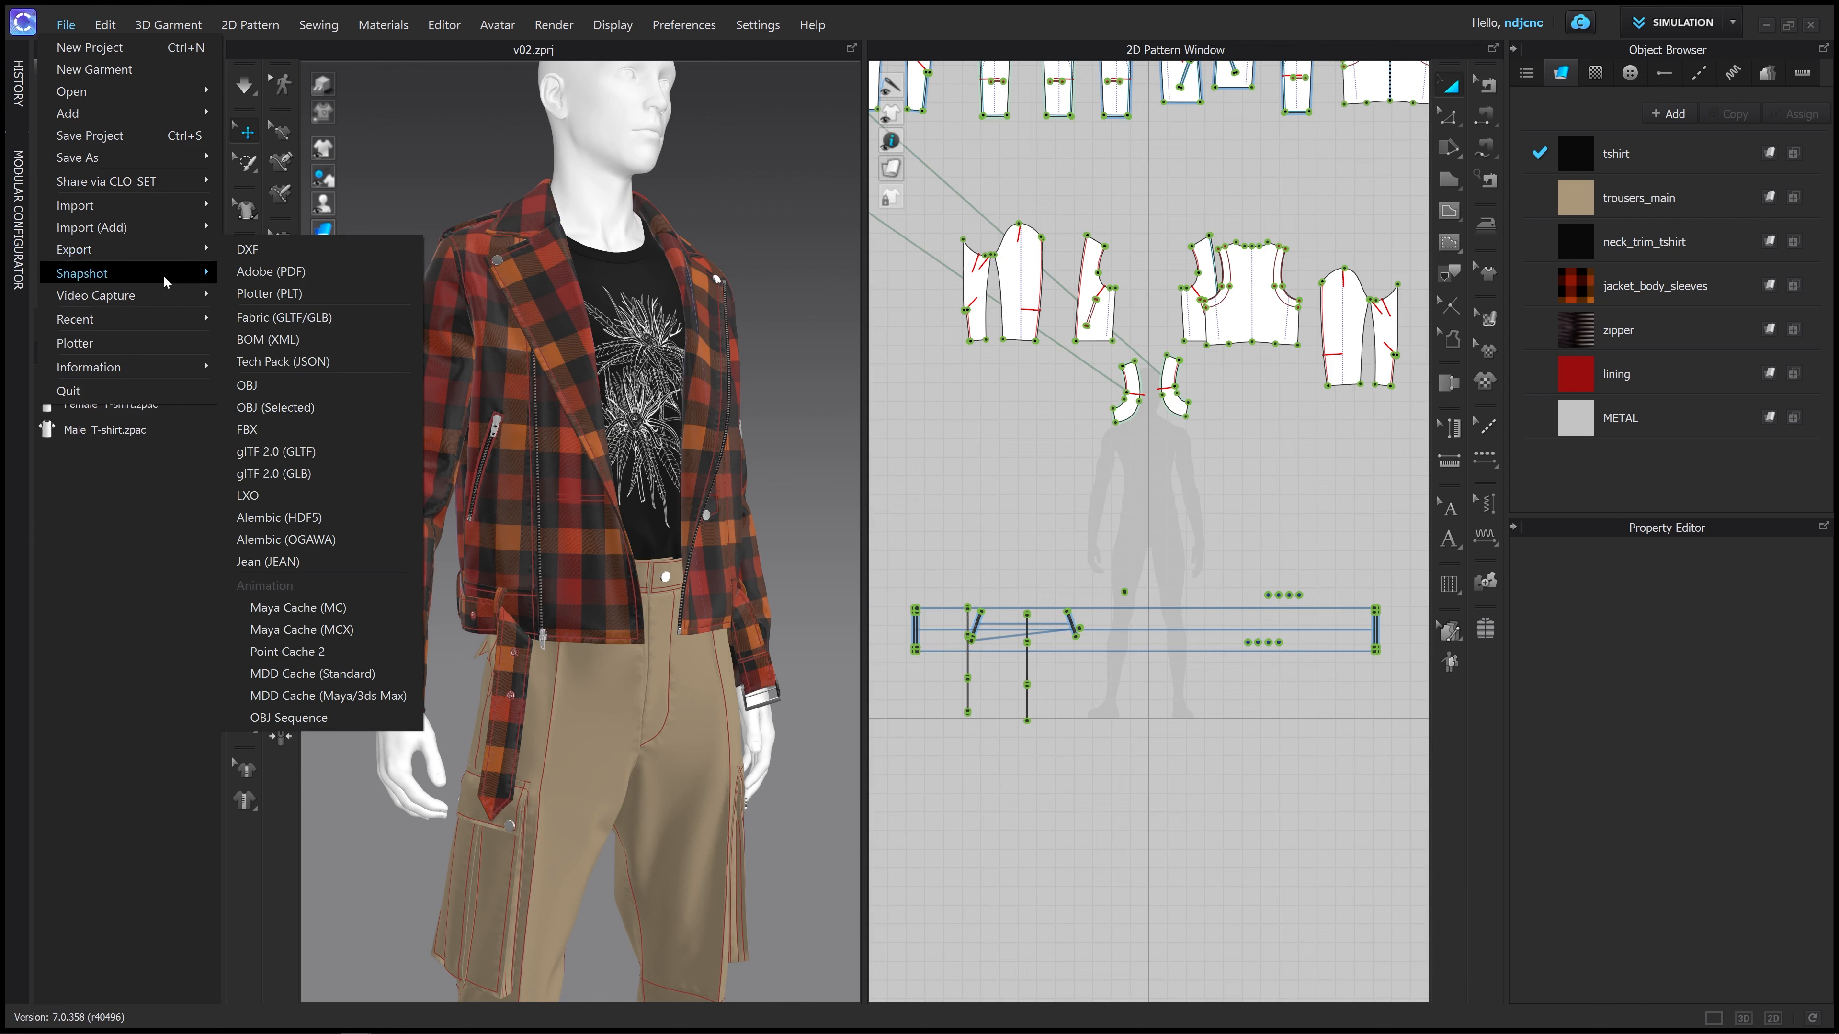
pyautogui.click(292, 389)
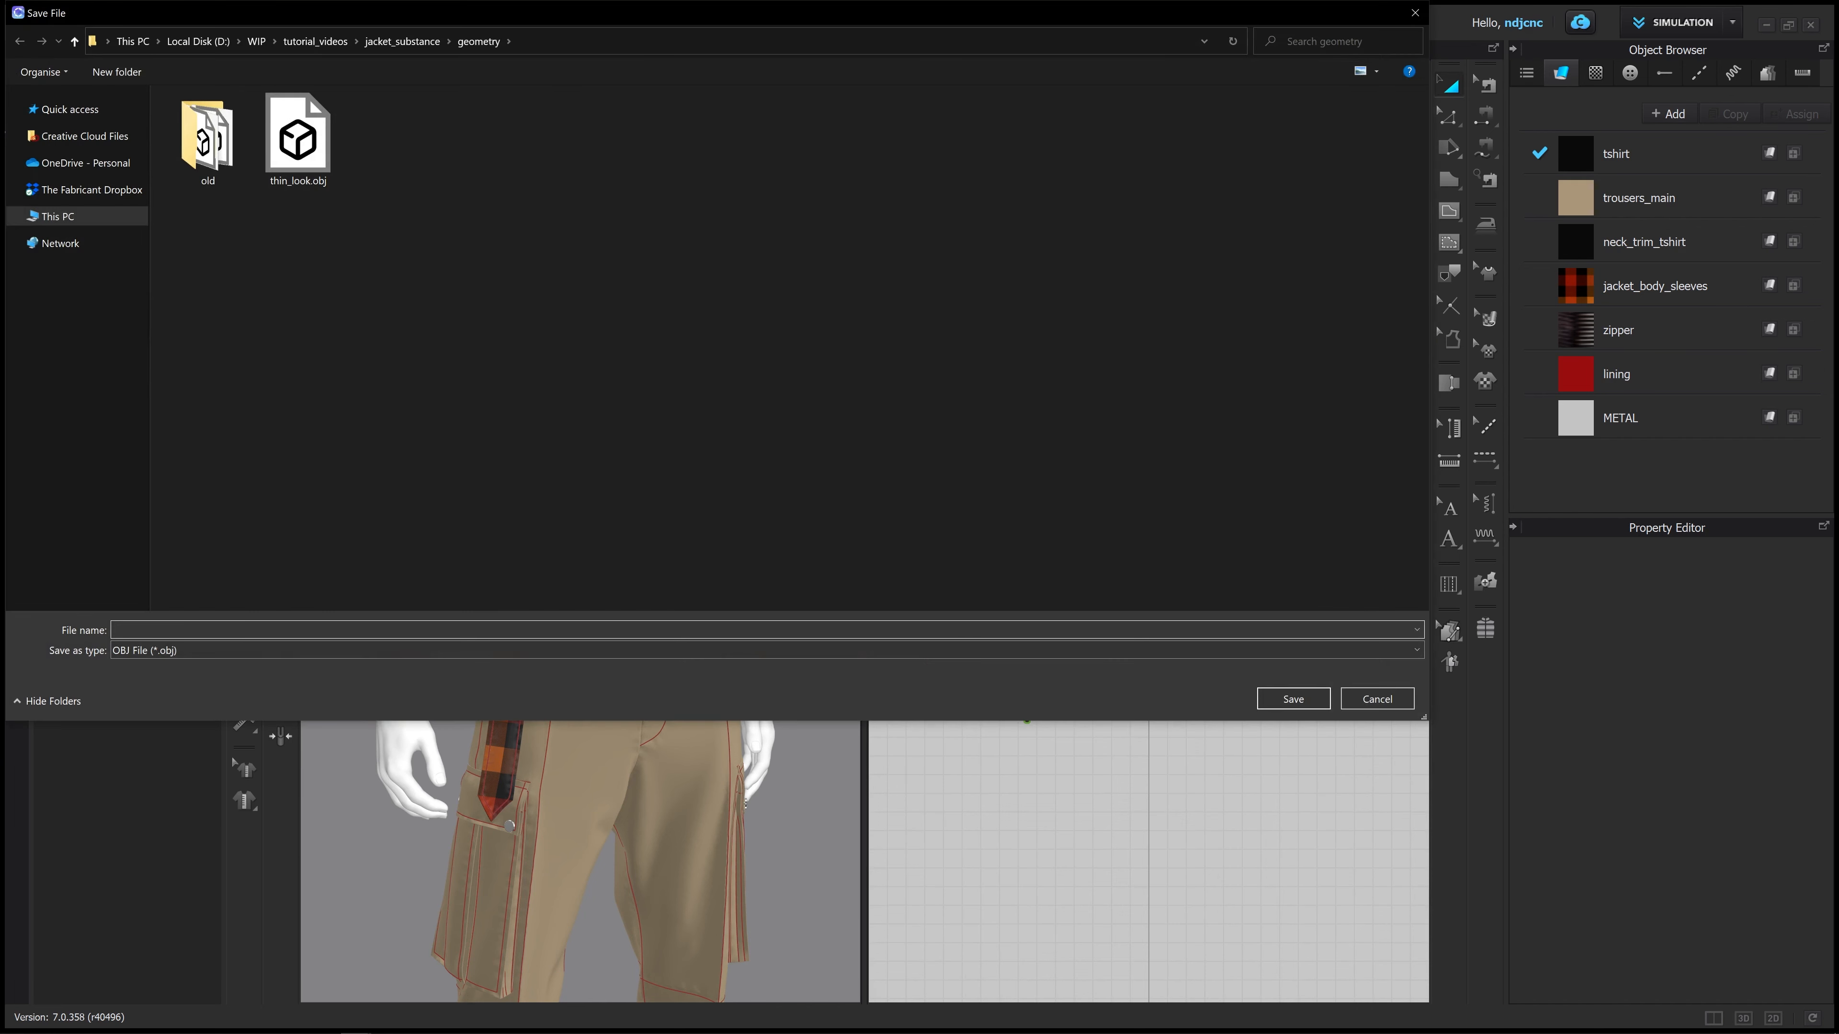
pyautogui.write('thick')
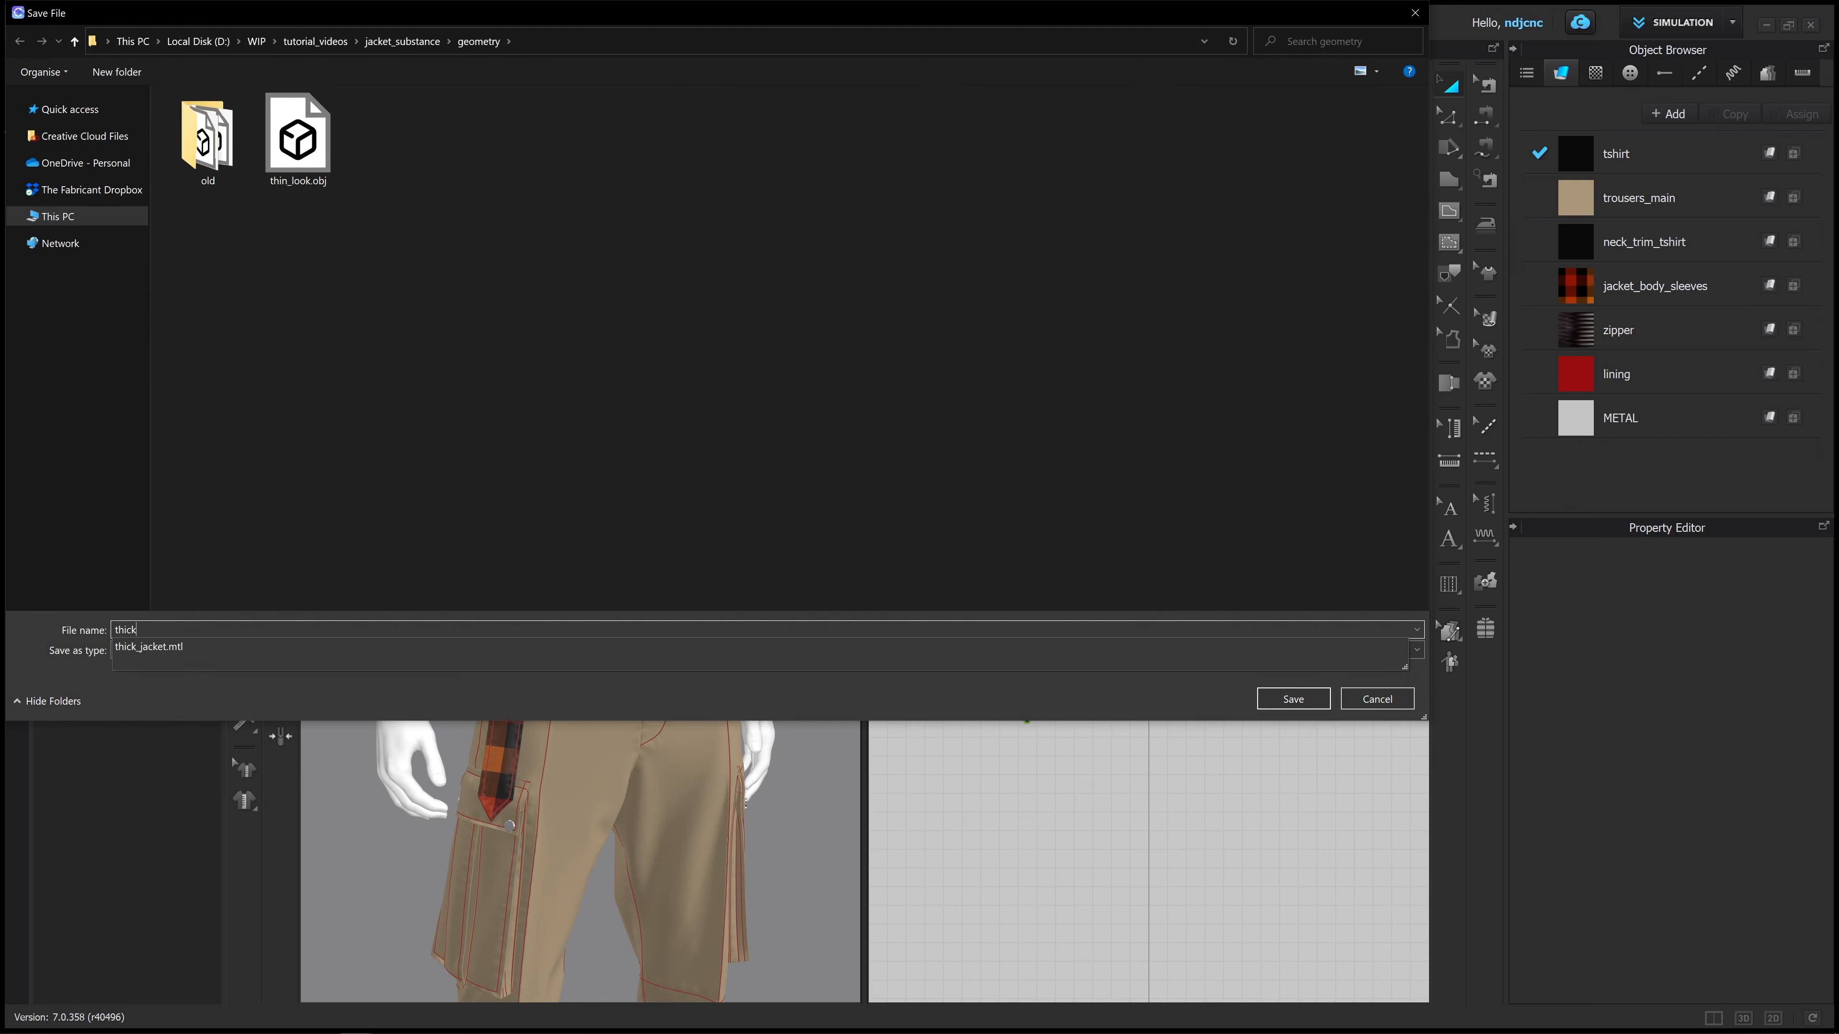
pyautogui.write('_l')
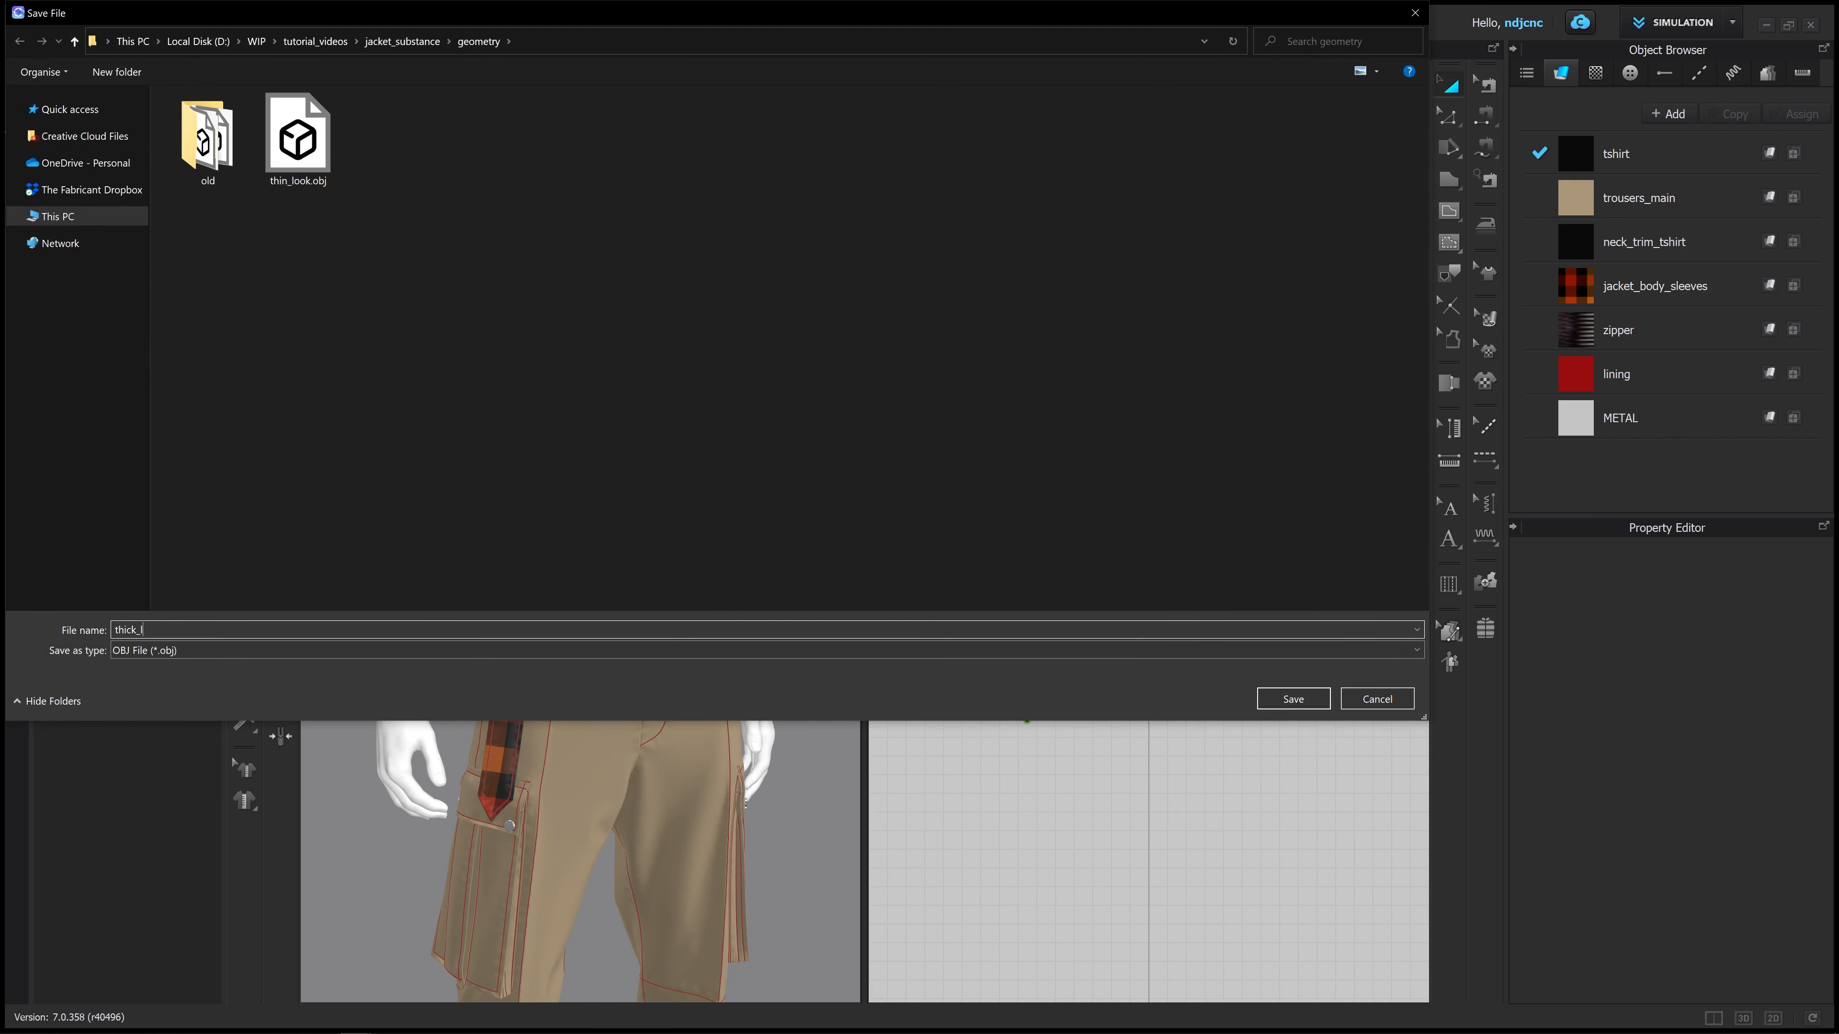
pyautogui.write('ook')
pyautogui.click(1293, 698)
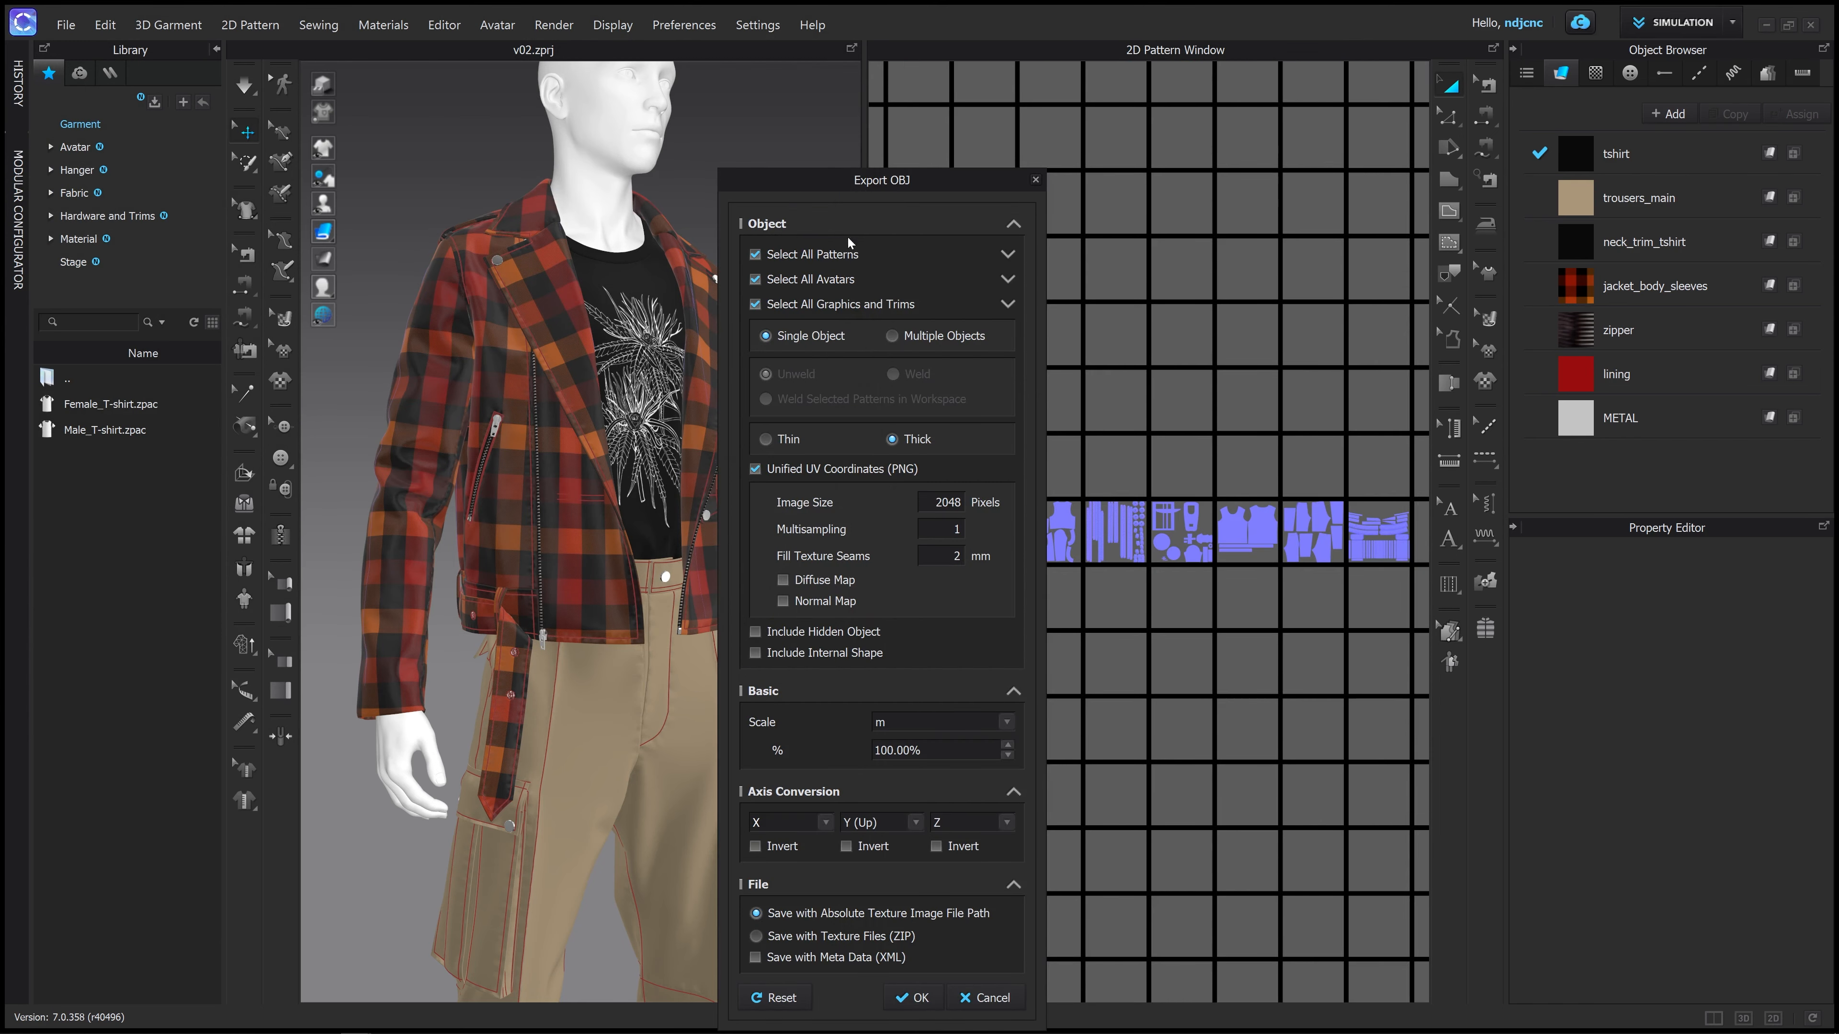
# Export the OBJ as a thick single object with unified UV coordinates, leaving out the avatars
pyautogui.moveTo(853, 188); pyautogui.dragTo(827, 132)
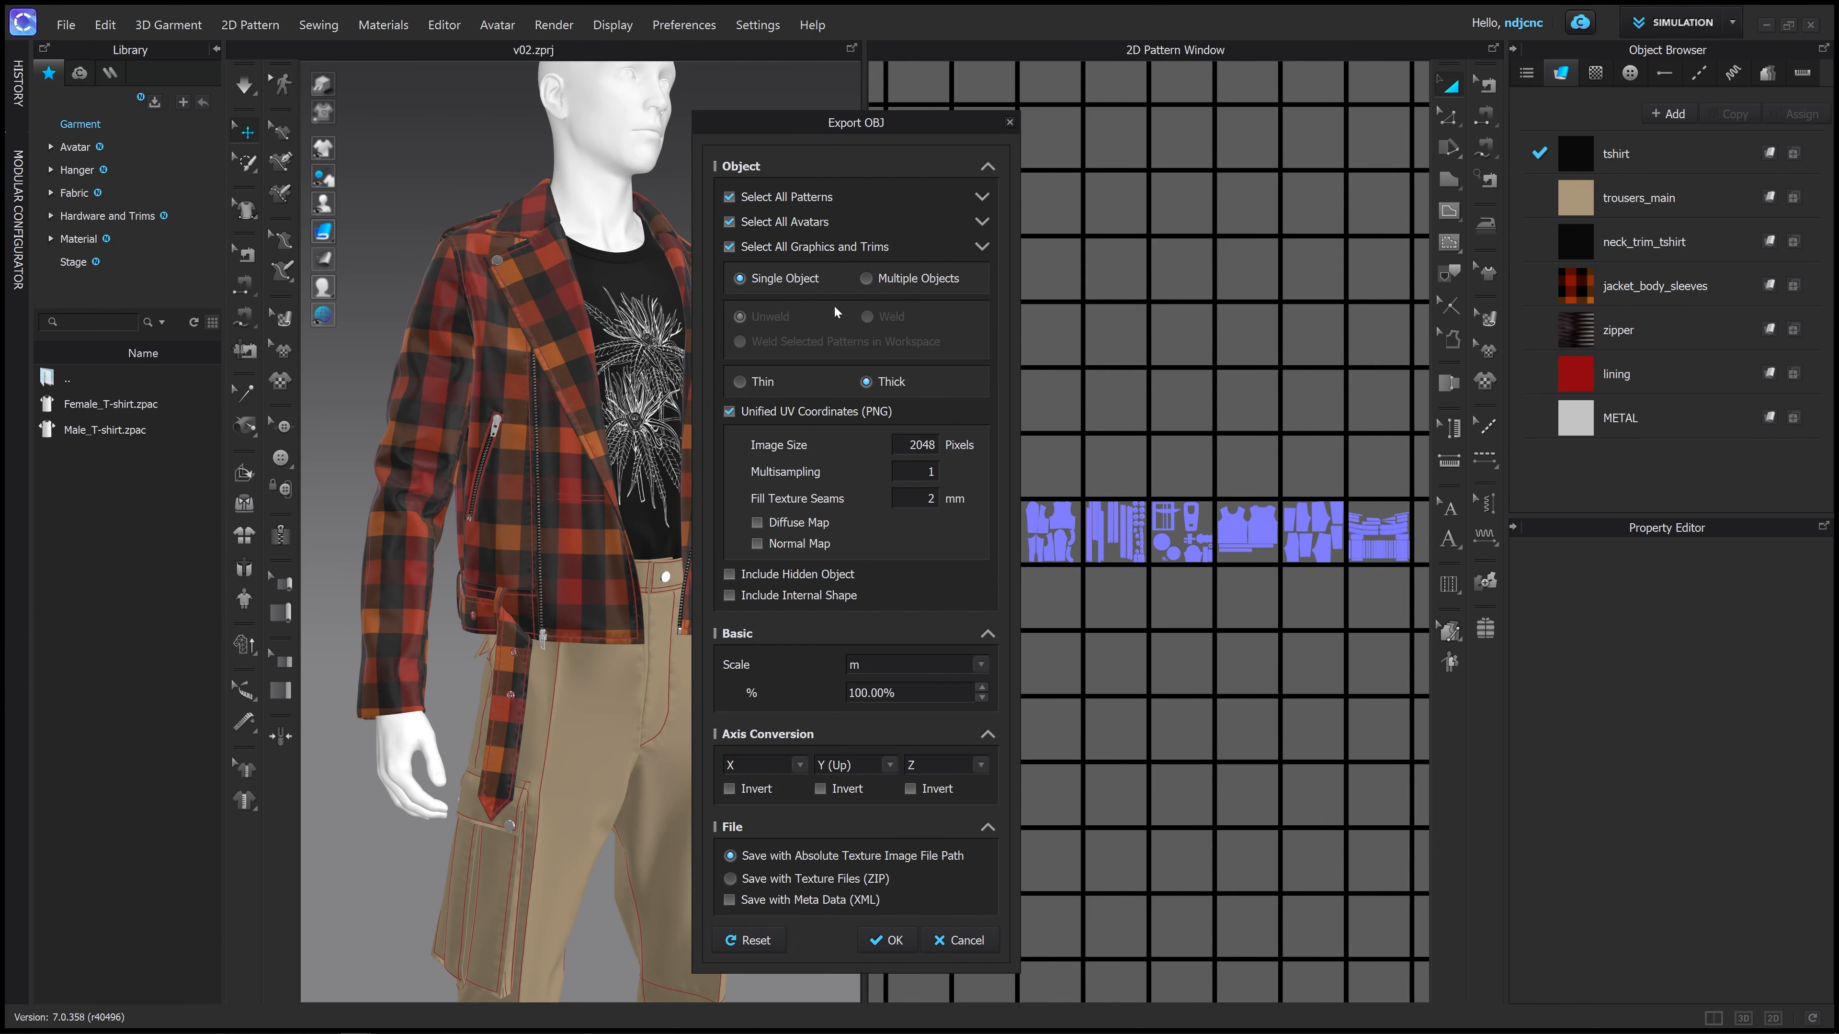
pyautogui.click(764, 222)
pyautogui.click(882, 942)
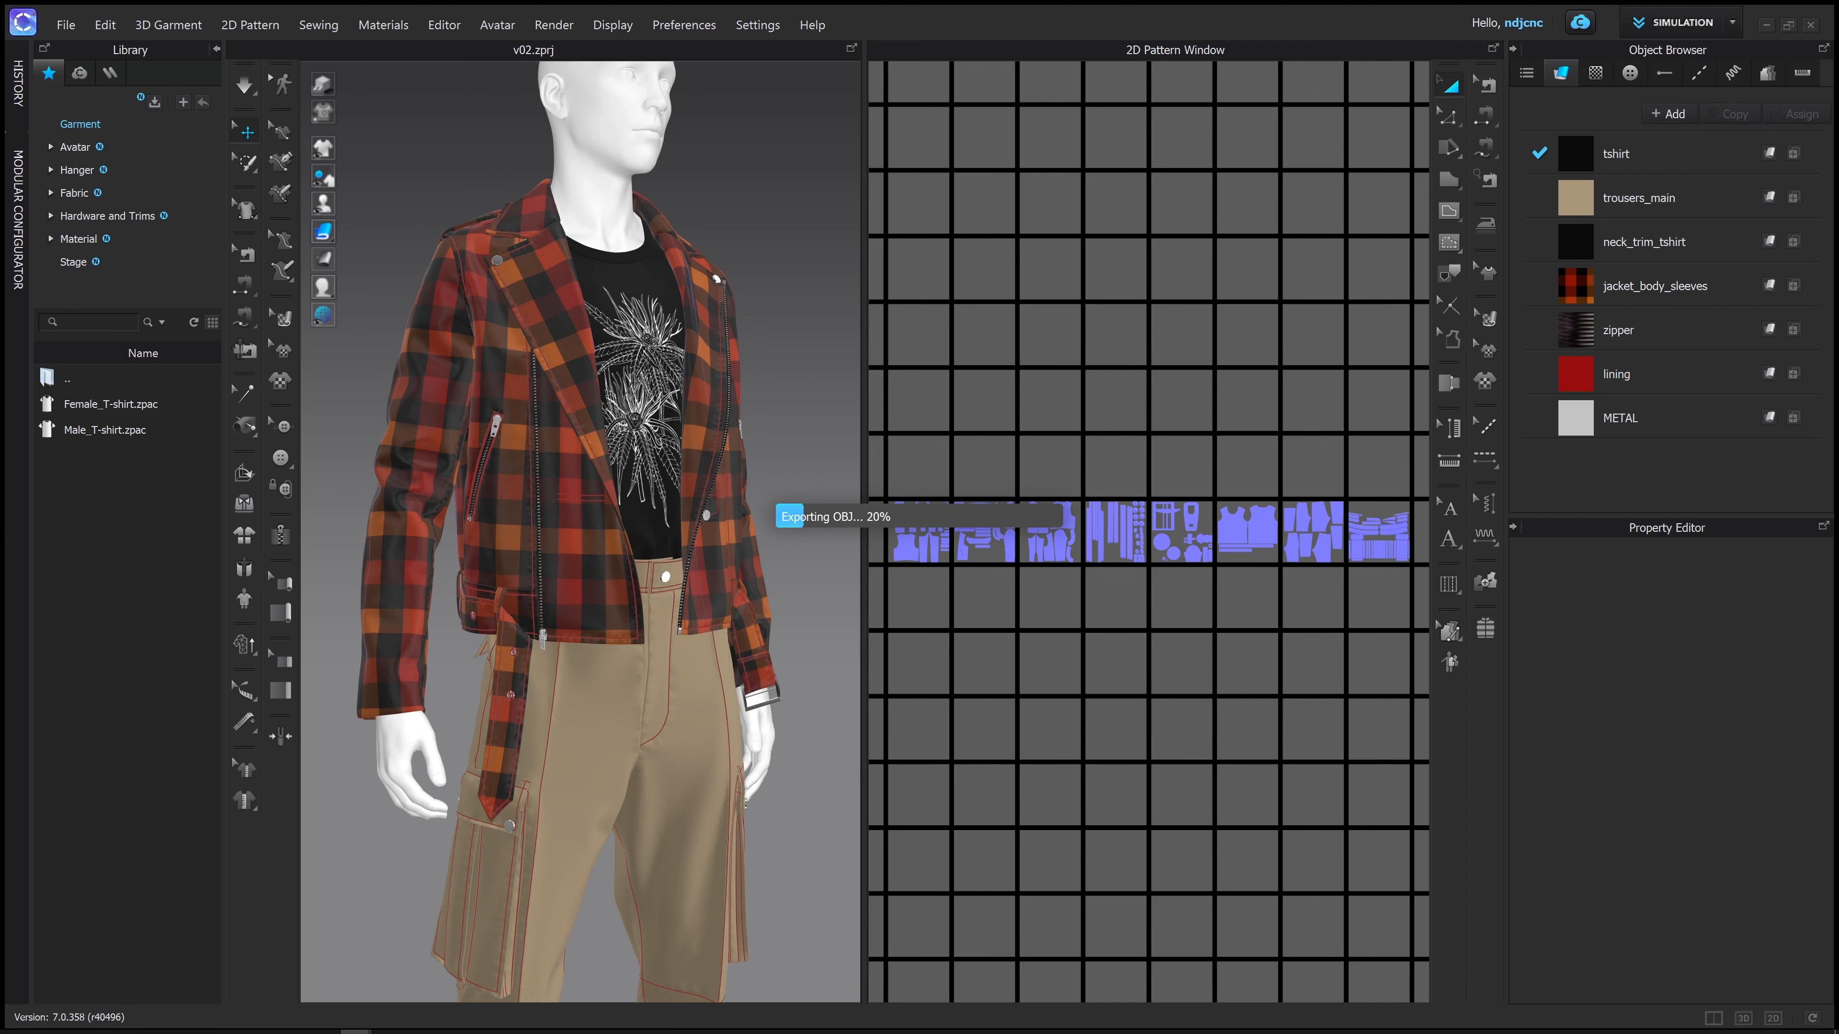
# Switch to File Explorer, go to D:\WIP\tutorial_videos\jacket_substance\textures\clo_exports, and from there open the geometry folder of jacket_substance
pyautogui.click(149, 1027)
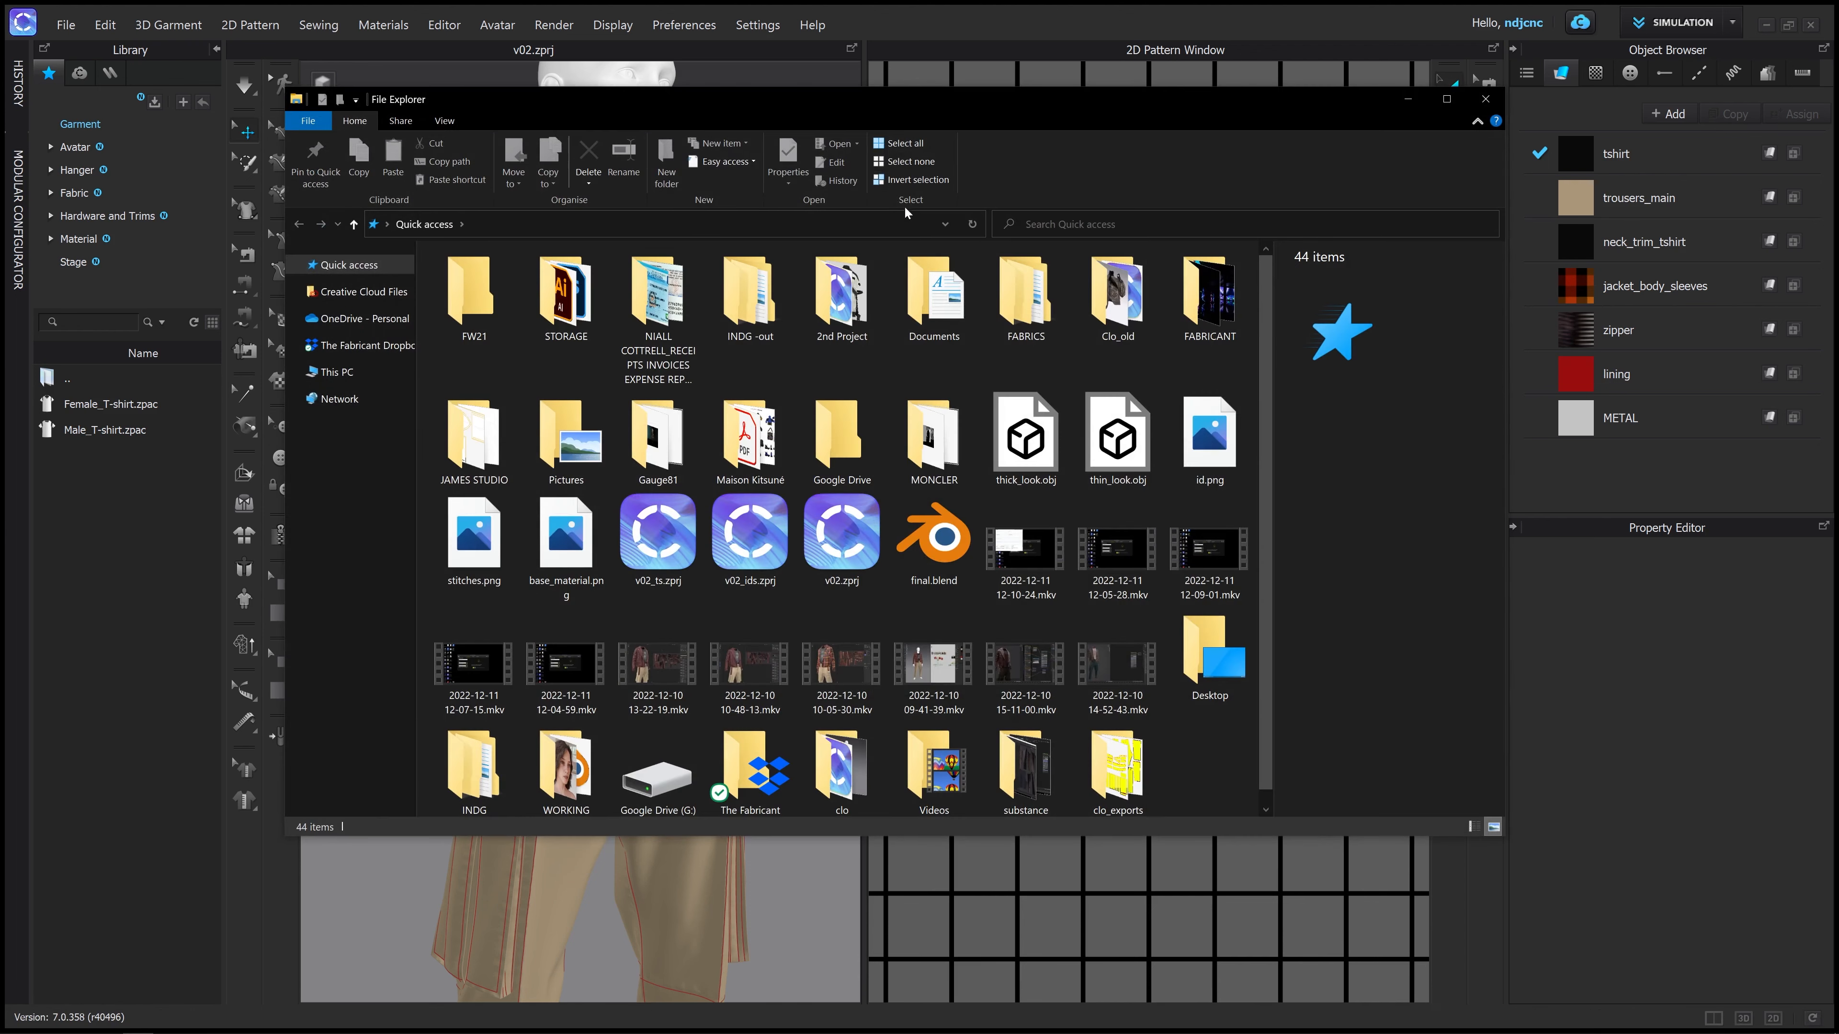
pyautogui.click(481, 226)
pyautogui.write('D:\\WIP\\tutorial_videos\\jacket_substance\\textures\\clo_exports')
pyautogui.press('Return')
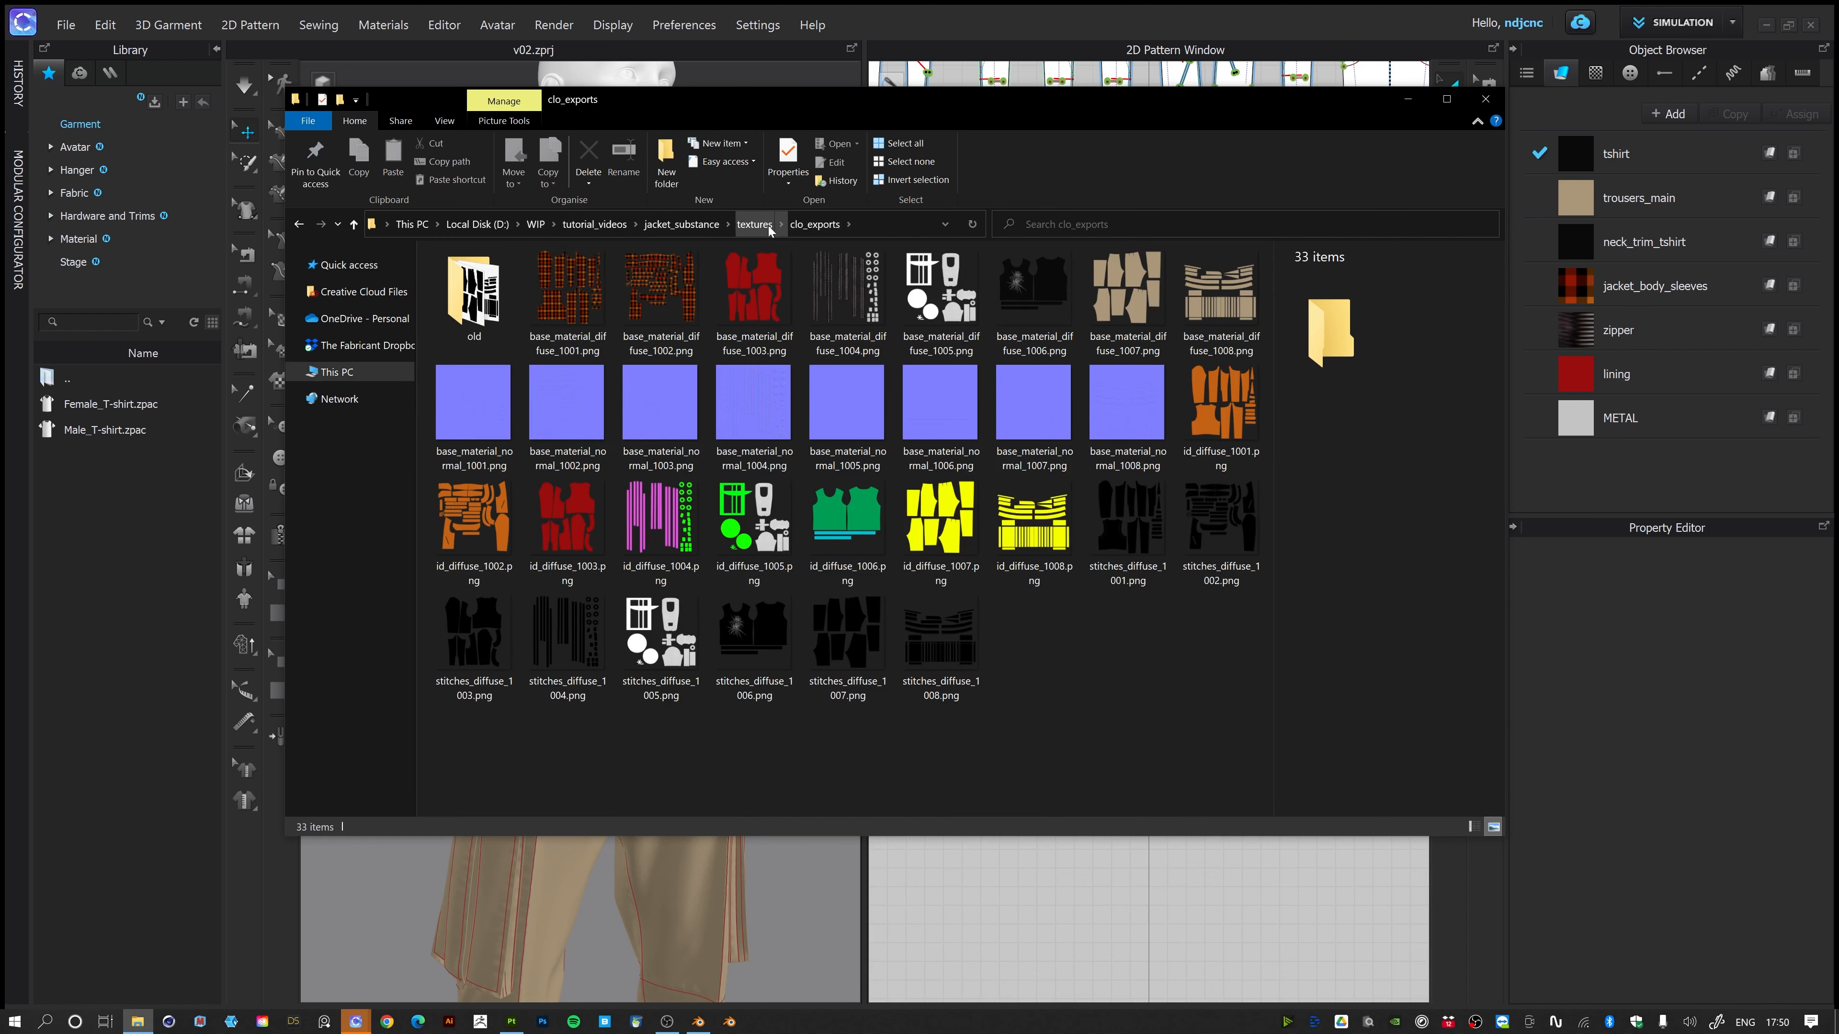
pyautogui.click(681, 223)
pyautogui.doubleClick(523, 319)
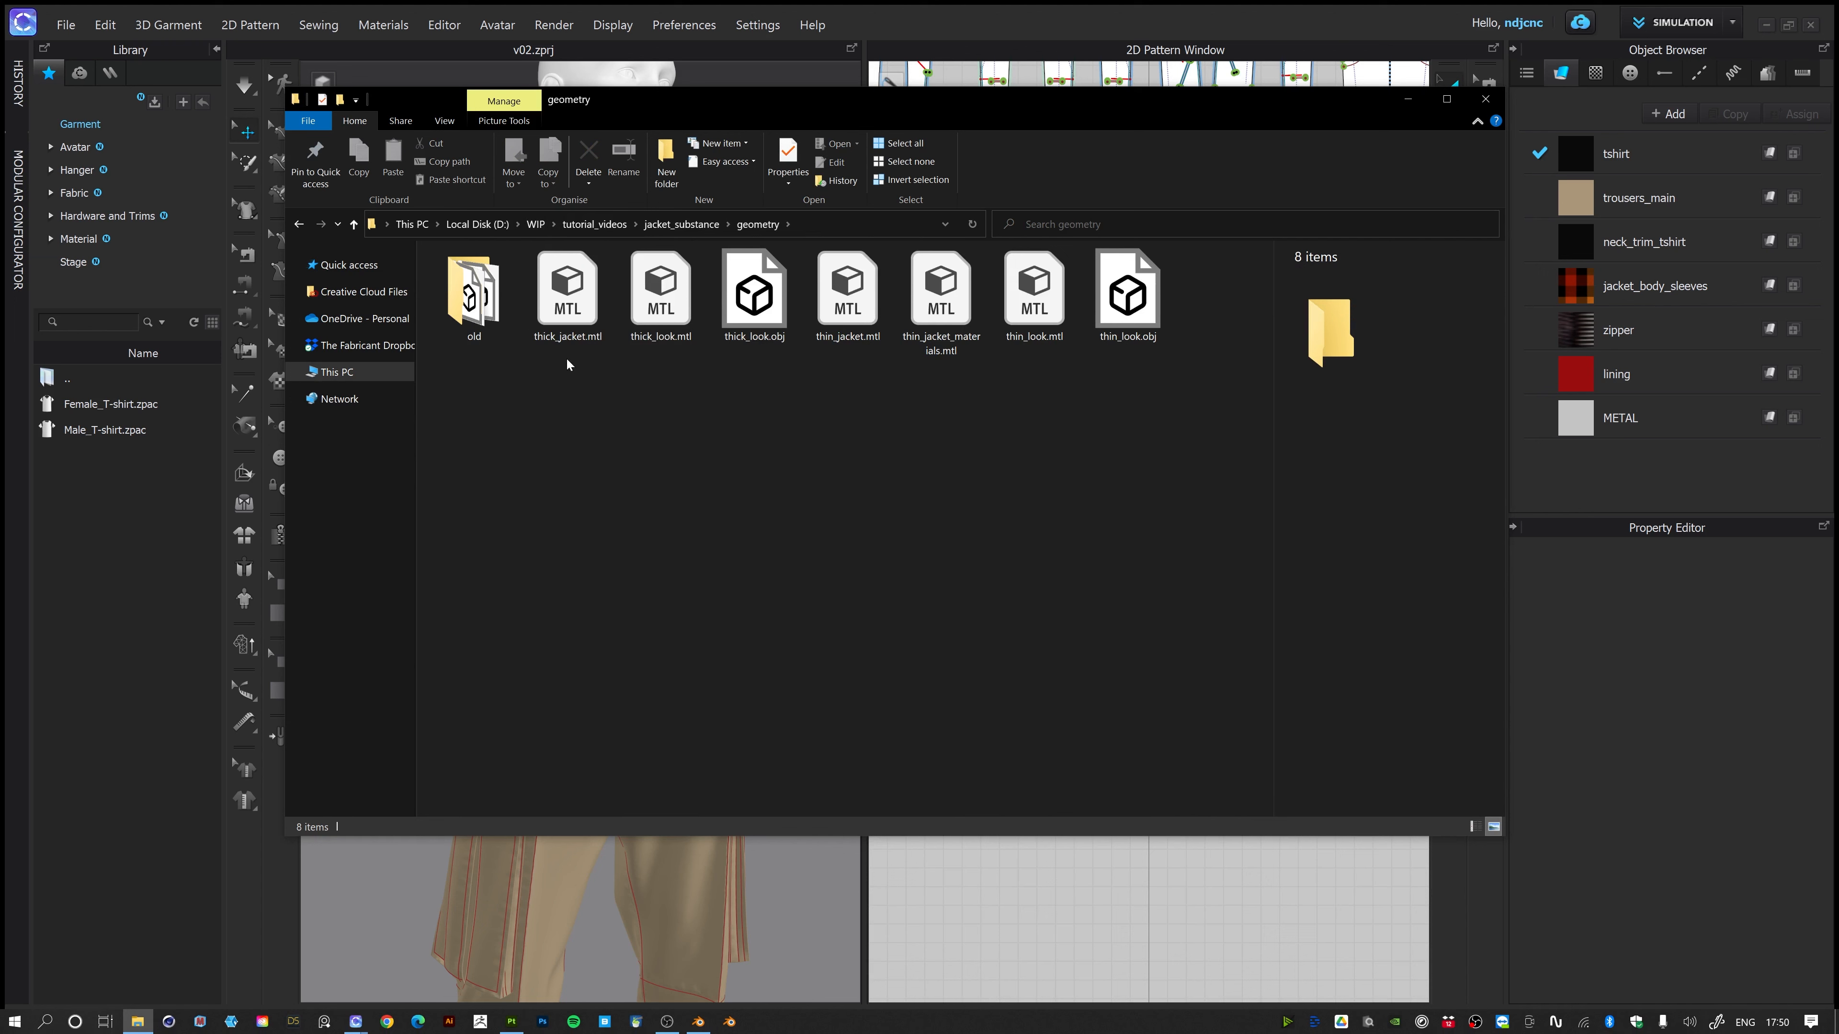
# Move thick_jacket.mtl, thin_jacket_materials.mtl and thin_jacket.mtl into the old folder
pyautogui.click(584, 310)
pyautogui.keyDown('ctrl'); pyautogui.click(947, 290); pyautogui.keyUp('ctrl')
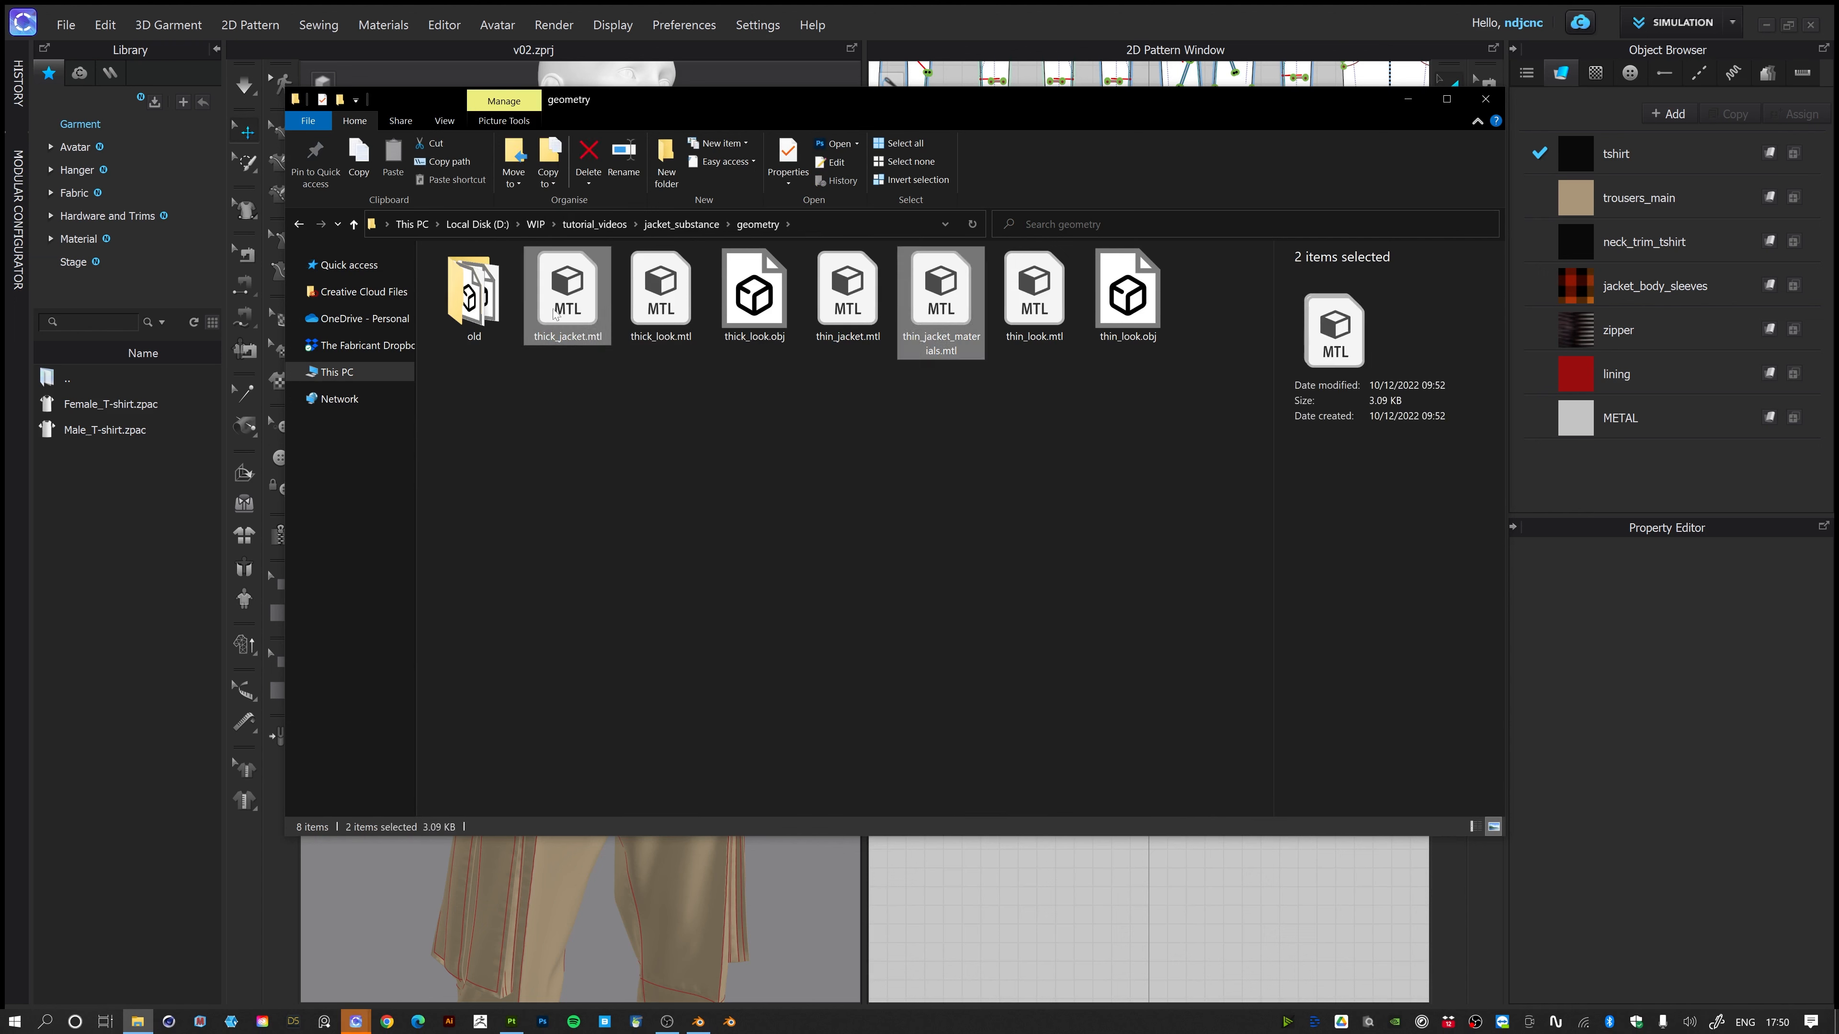
pyautogui.press('Delete')
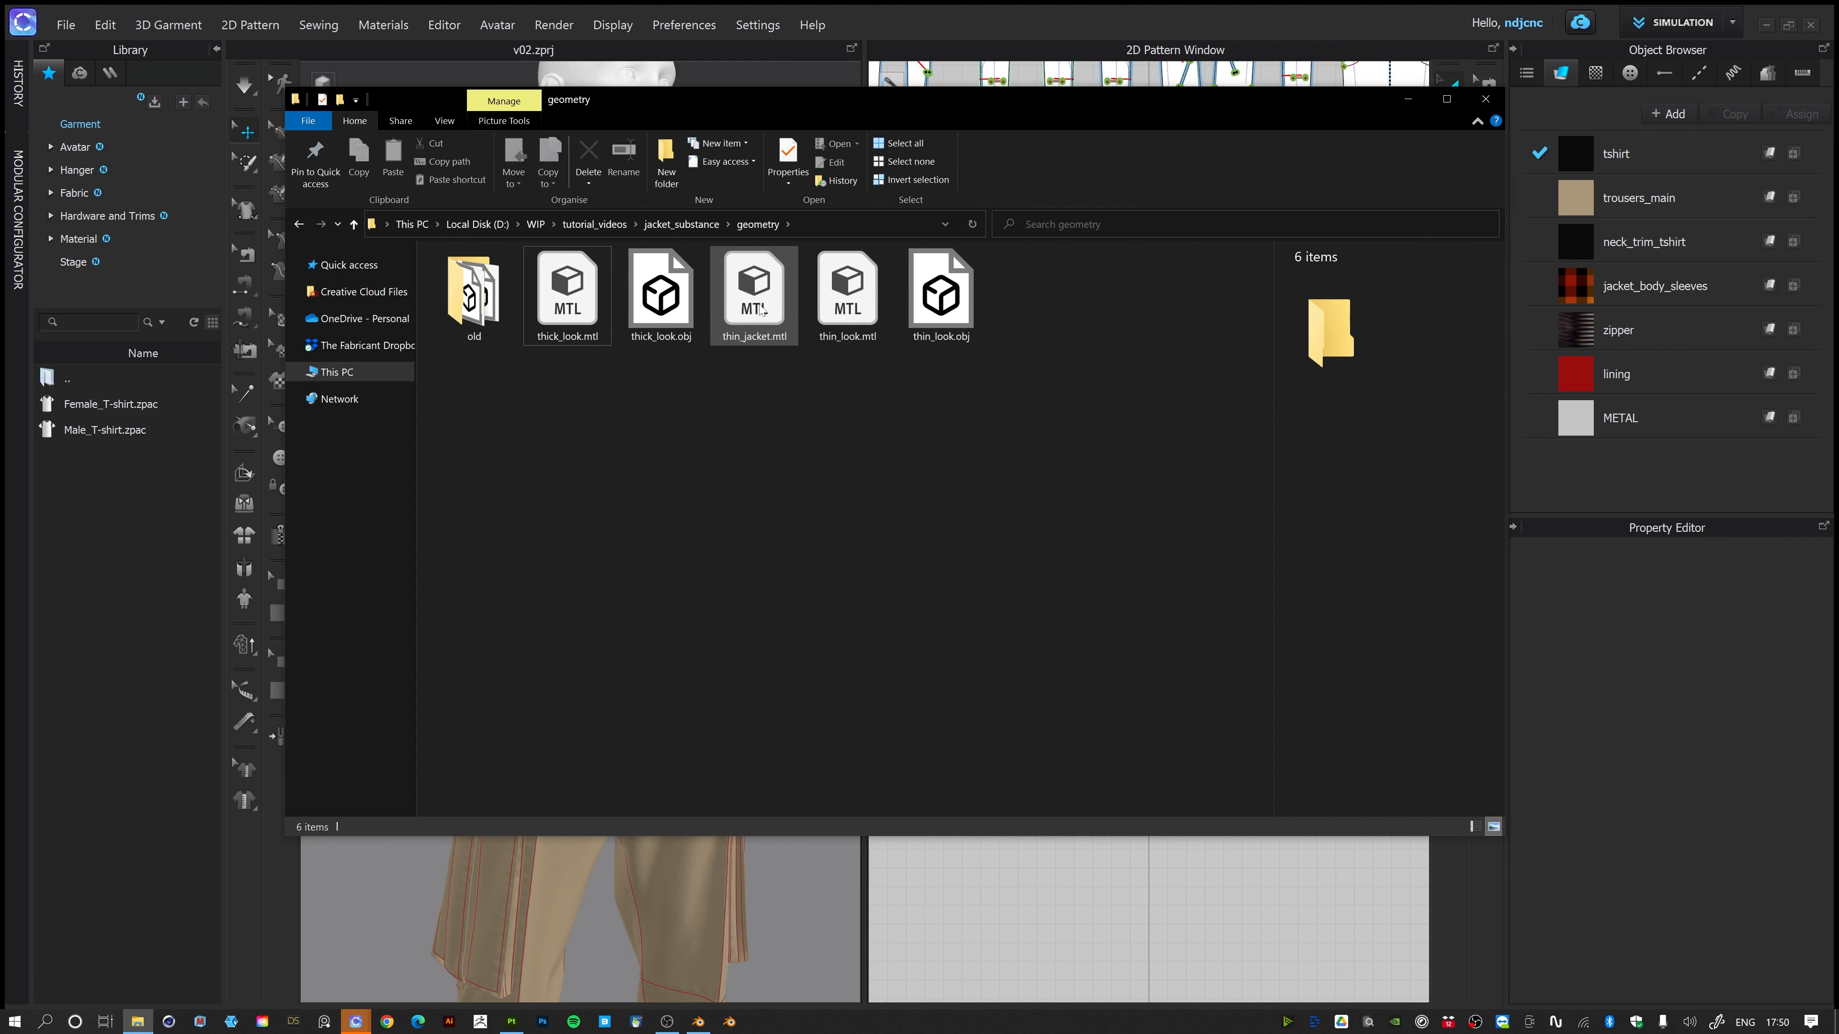
pyautogui.click(939, 319)
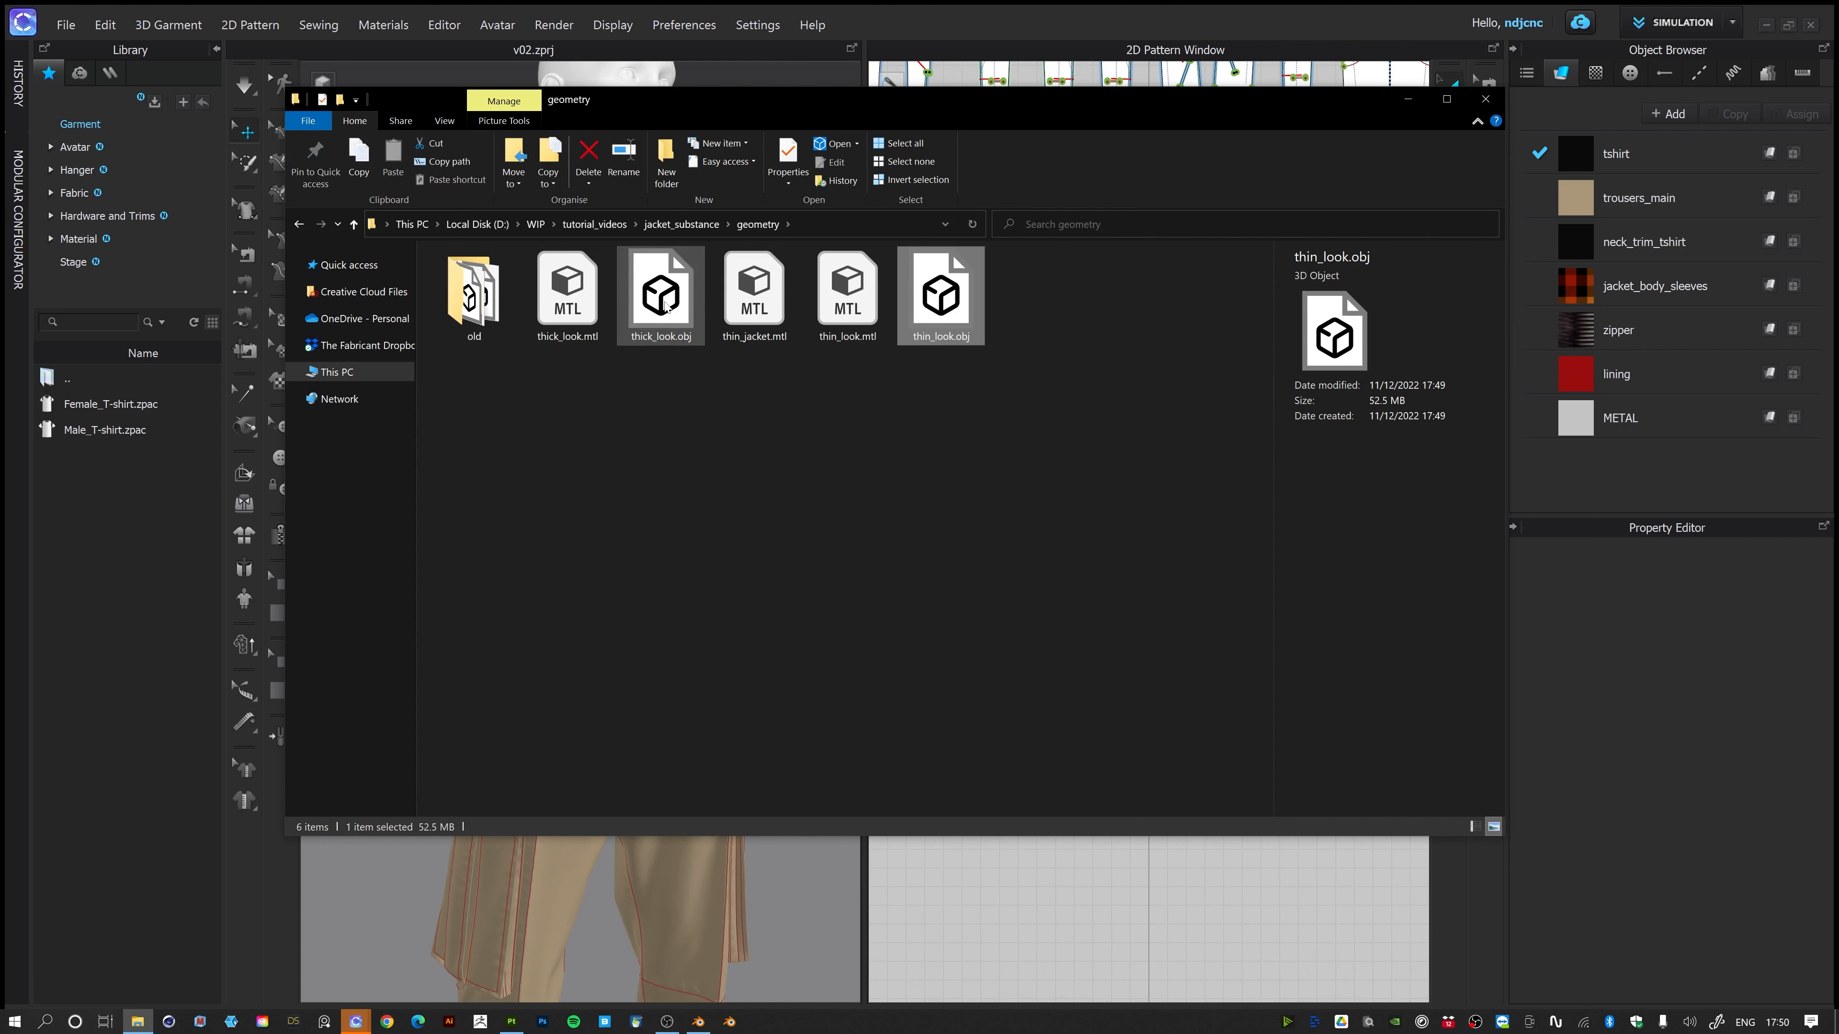
pyautogui.click(648, 315)
pyautogui.click(741, 327)
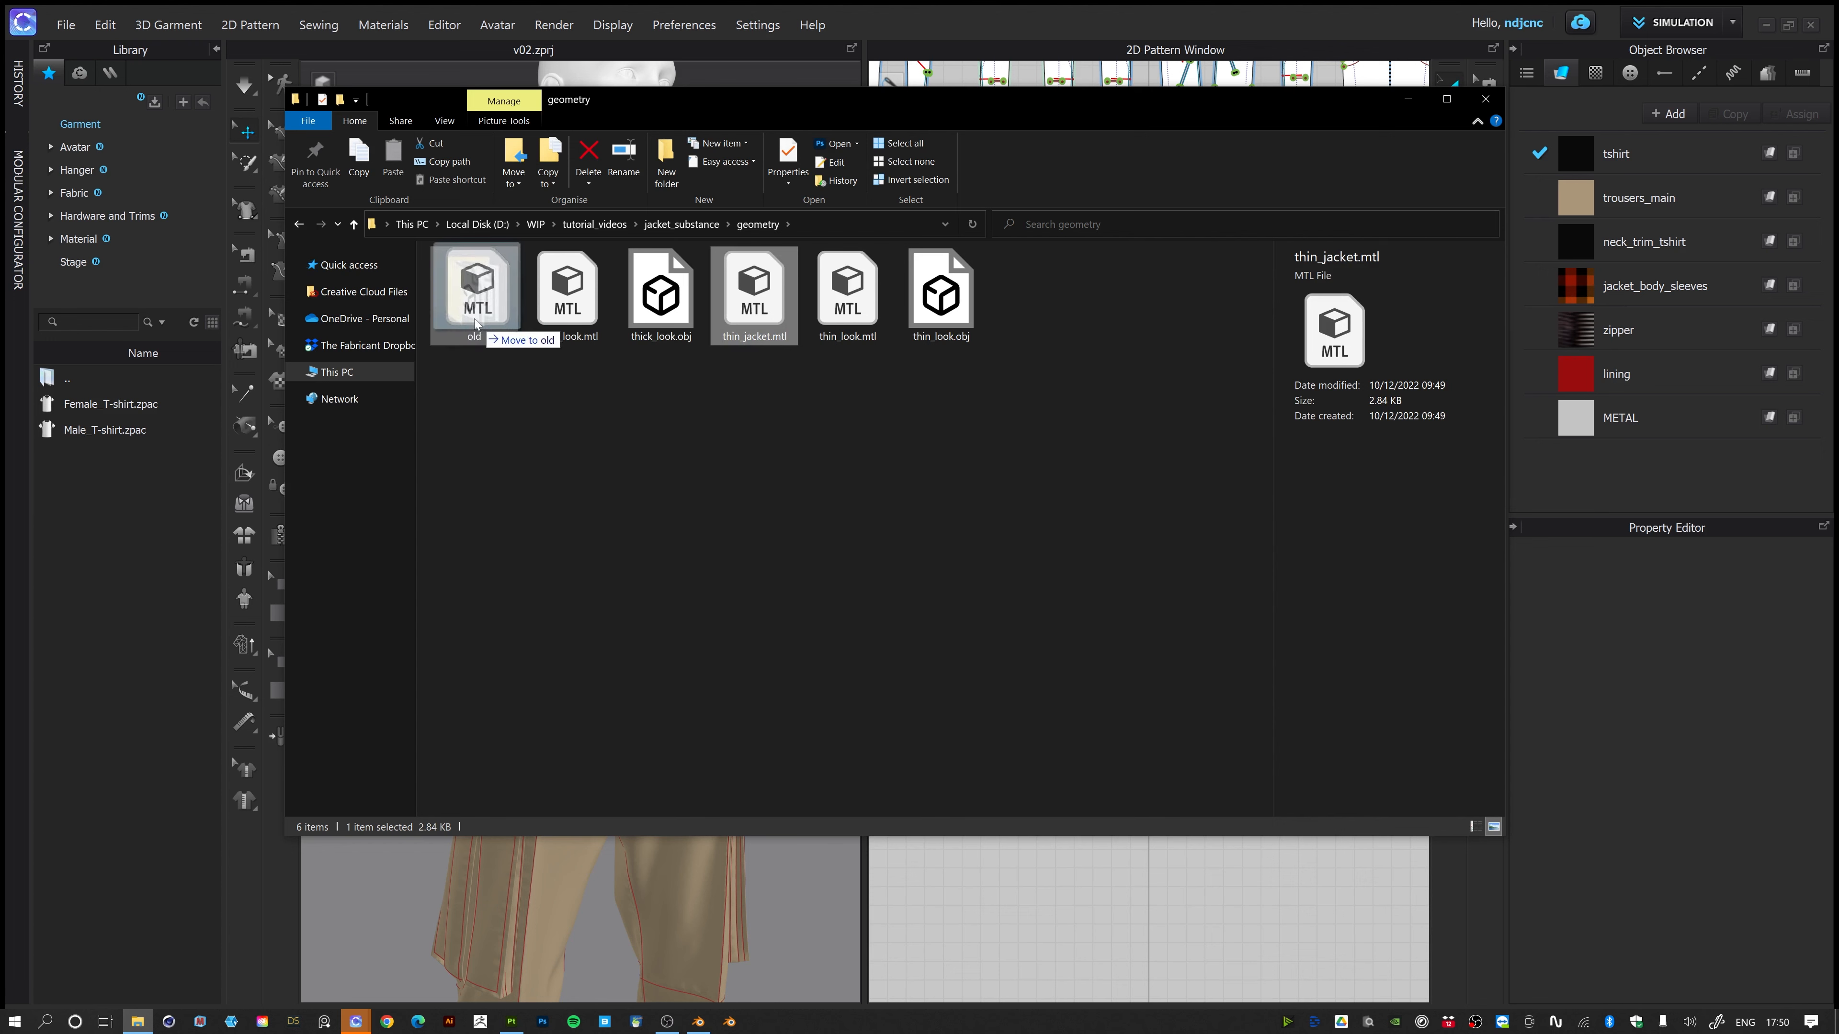
pyautogui.press('Delete')
# Check the exported thick_look and thin_look OBJ and MTL files in the geometry folder, comparing the sizes of both OBJ files
pyautogui.click(627, 310)
pyautogui.keyDown('ctrl'); pyautogui.click(847, 304); pyautogui.keyUp('ctrl')
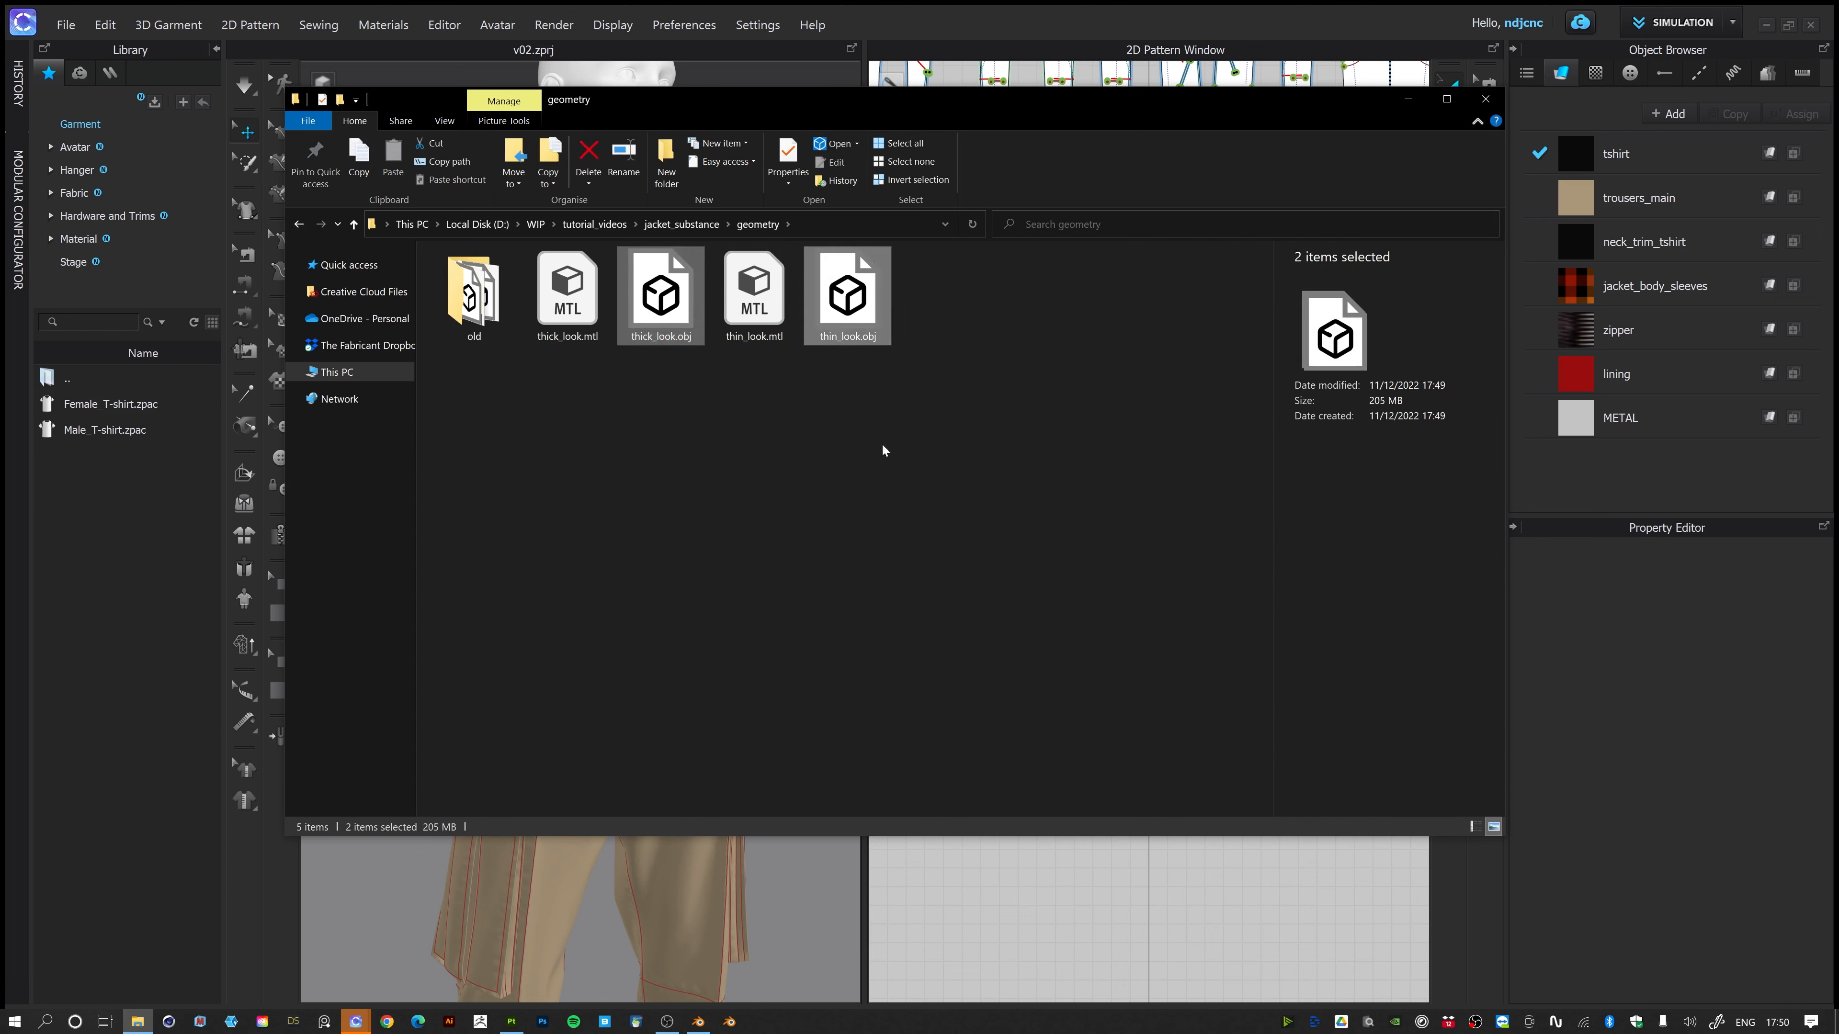
pyautogui.click(572, 323)
pyautogui.click(753, 304)
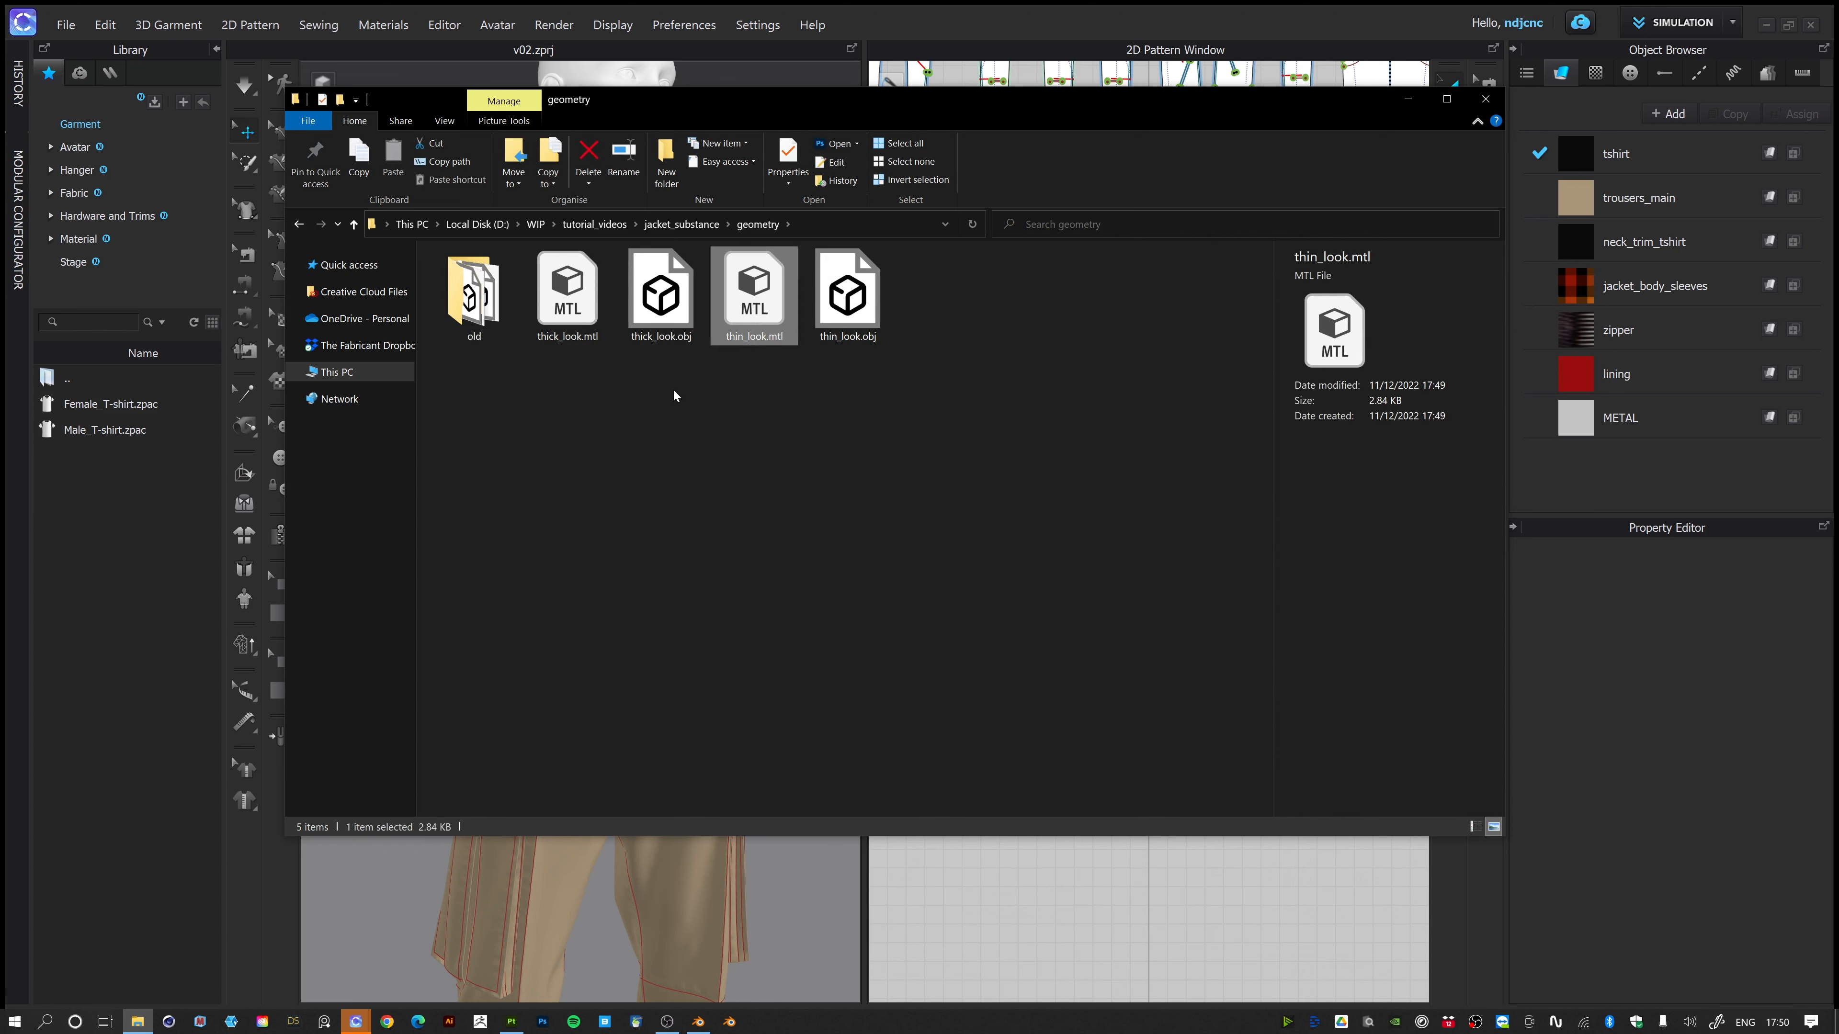
pyautogui.keyDown('ctrl'); pyautogui.click(753, 304); pyautogui.keyUp('ctrl')
pyautogui.click(679, 304)
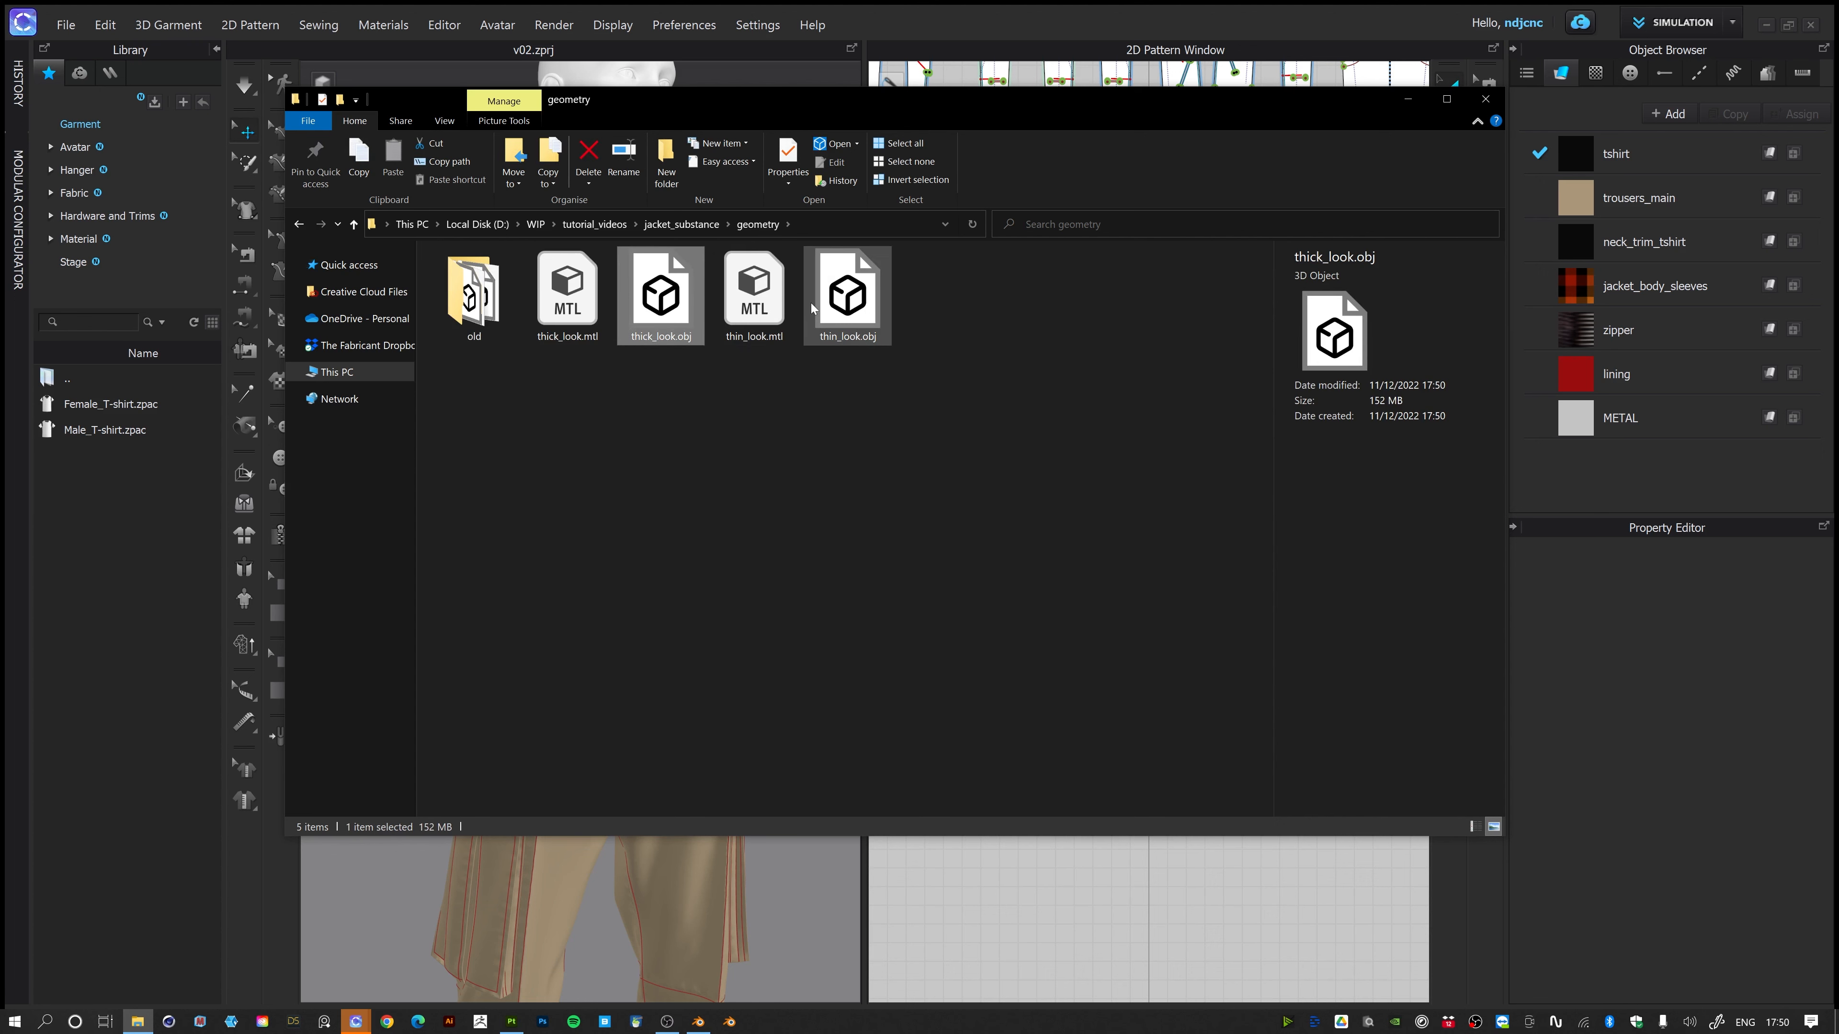
pyautogui.click(812, 308)
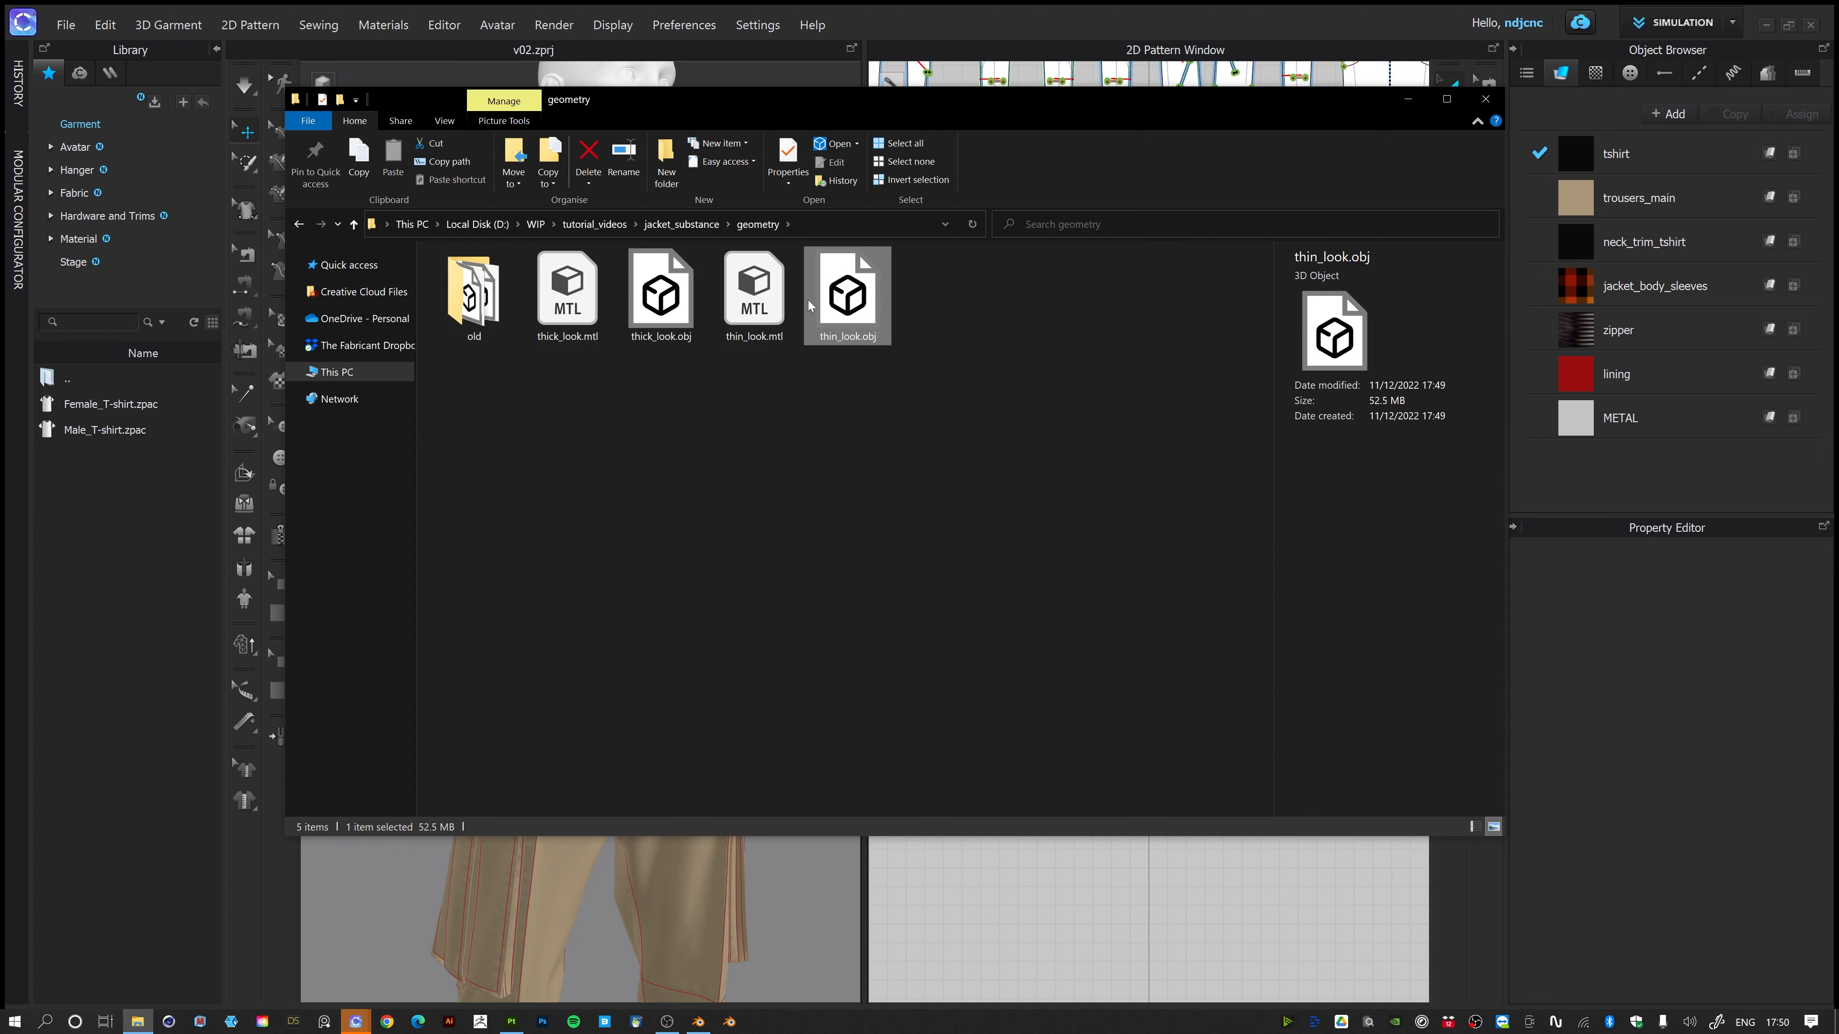
pyautogui.click(972, 888)
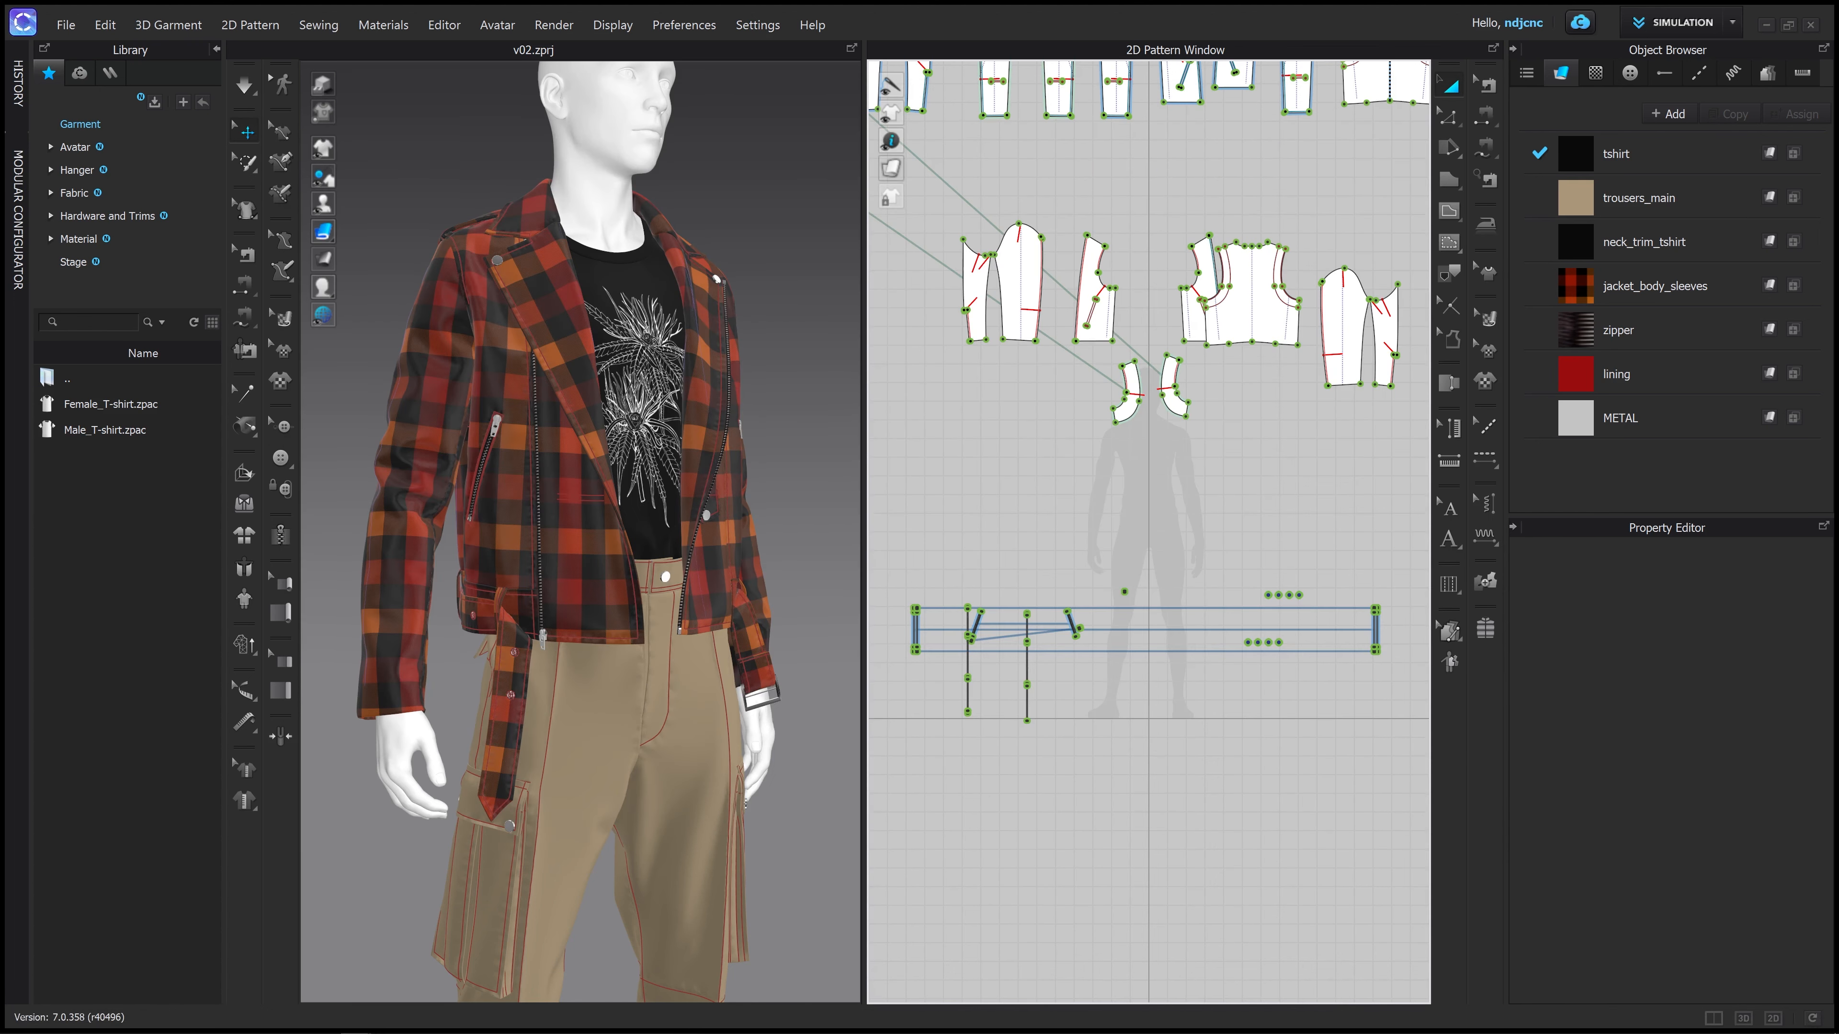
# Switch to Blender and create a new General file, saving the changes to final.blend
pyautogui.click(706, 1028)
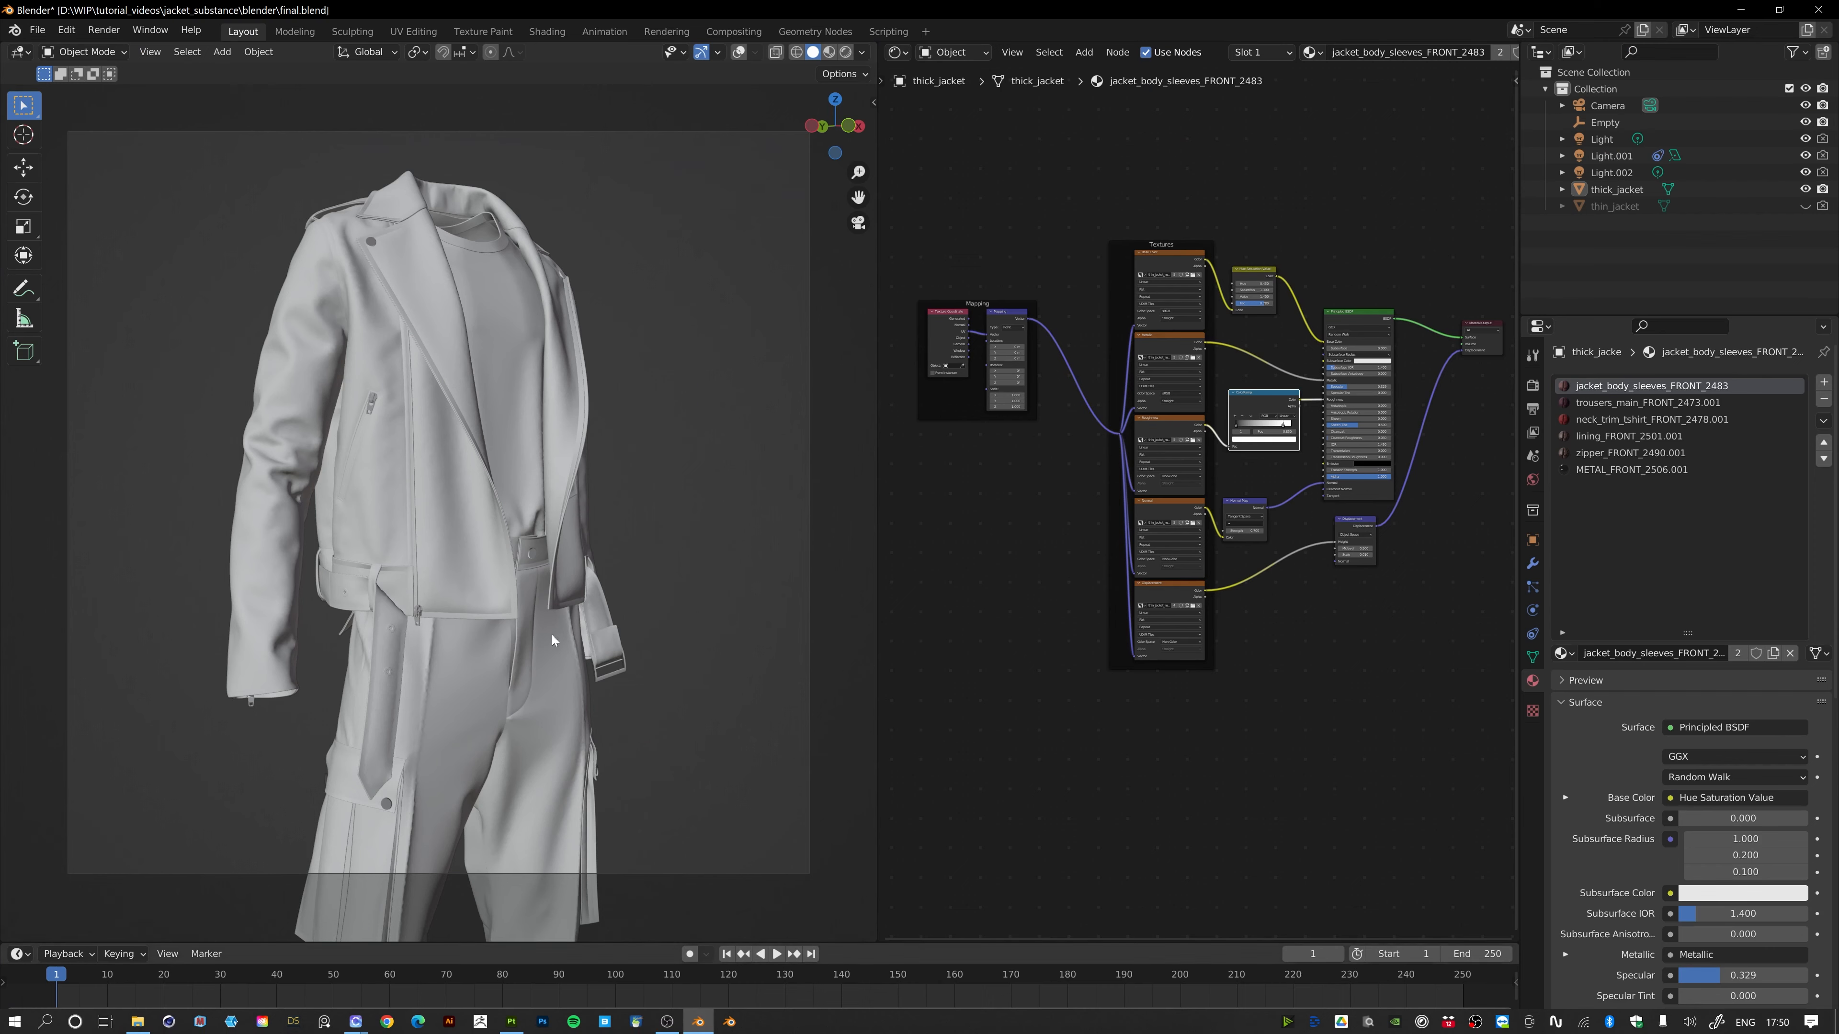
pyautogui.click(37, 29)
pyautogui.moveTo(51, 48)
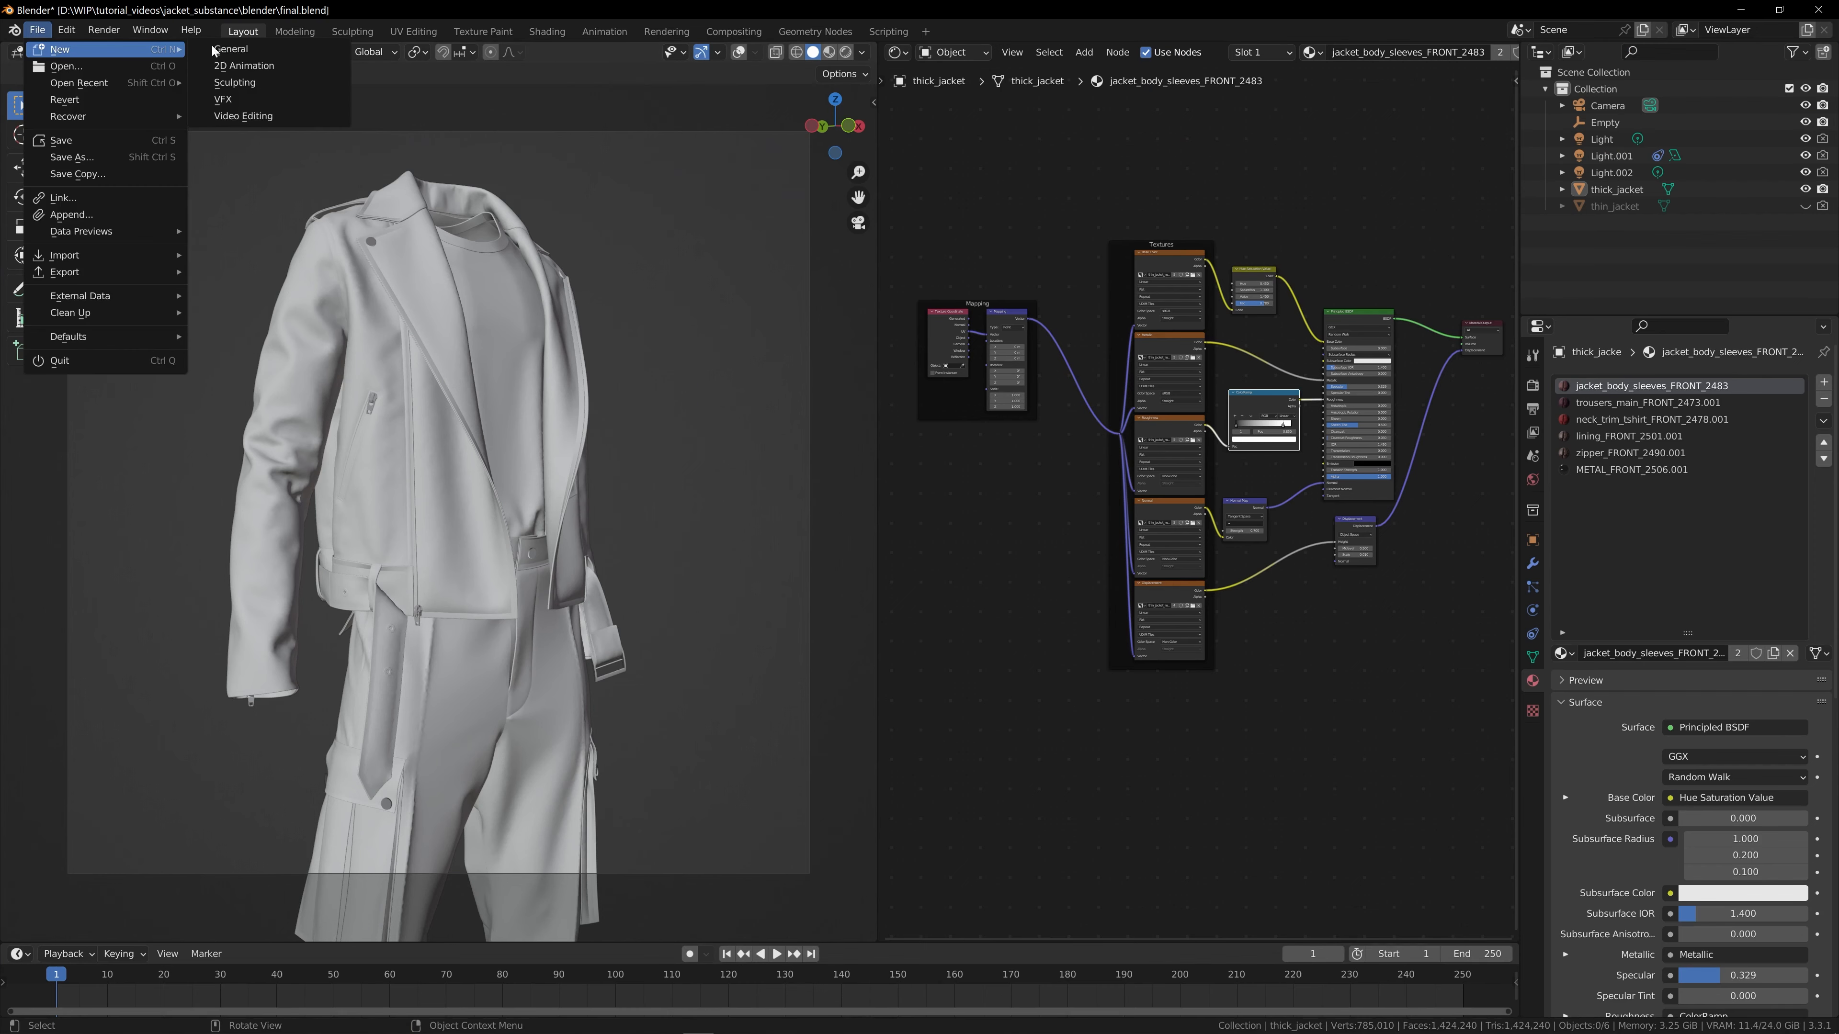
pyautogui.click(224, 50)
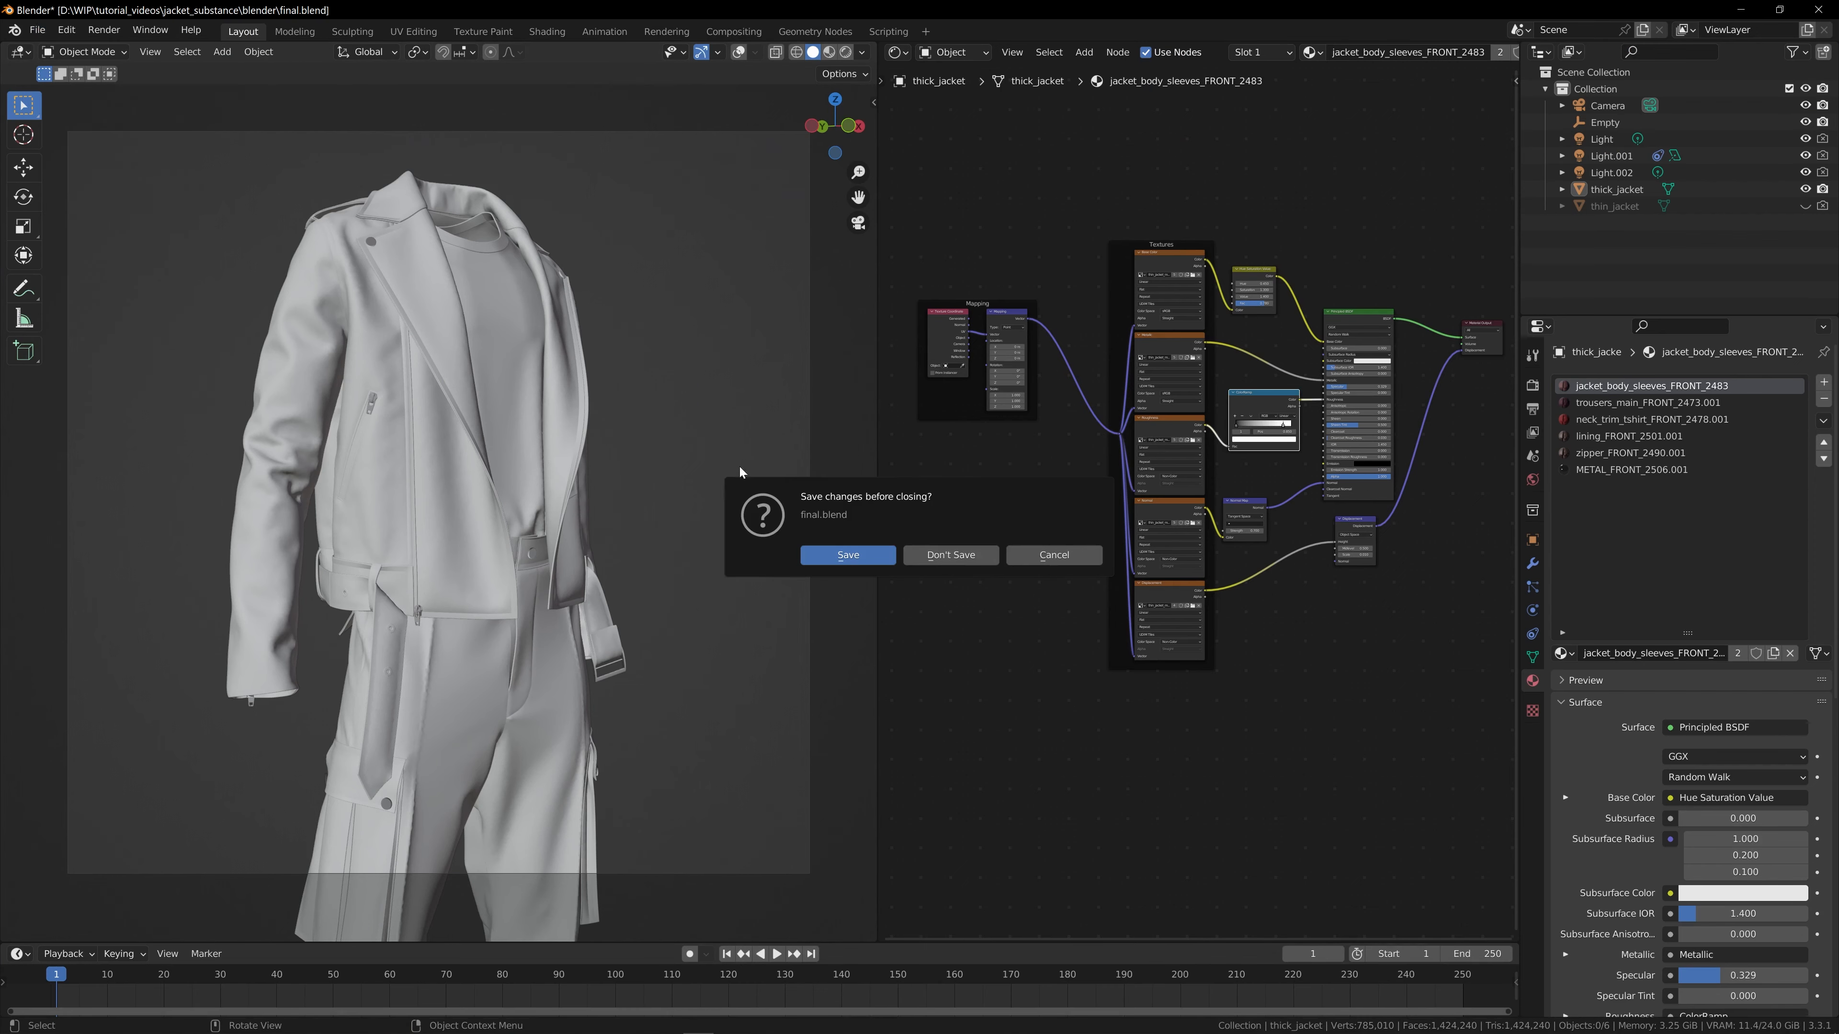
pyautogui.click(849, 548)
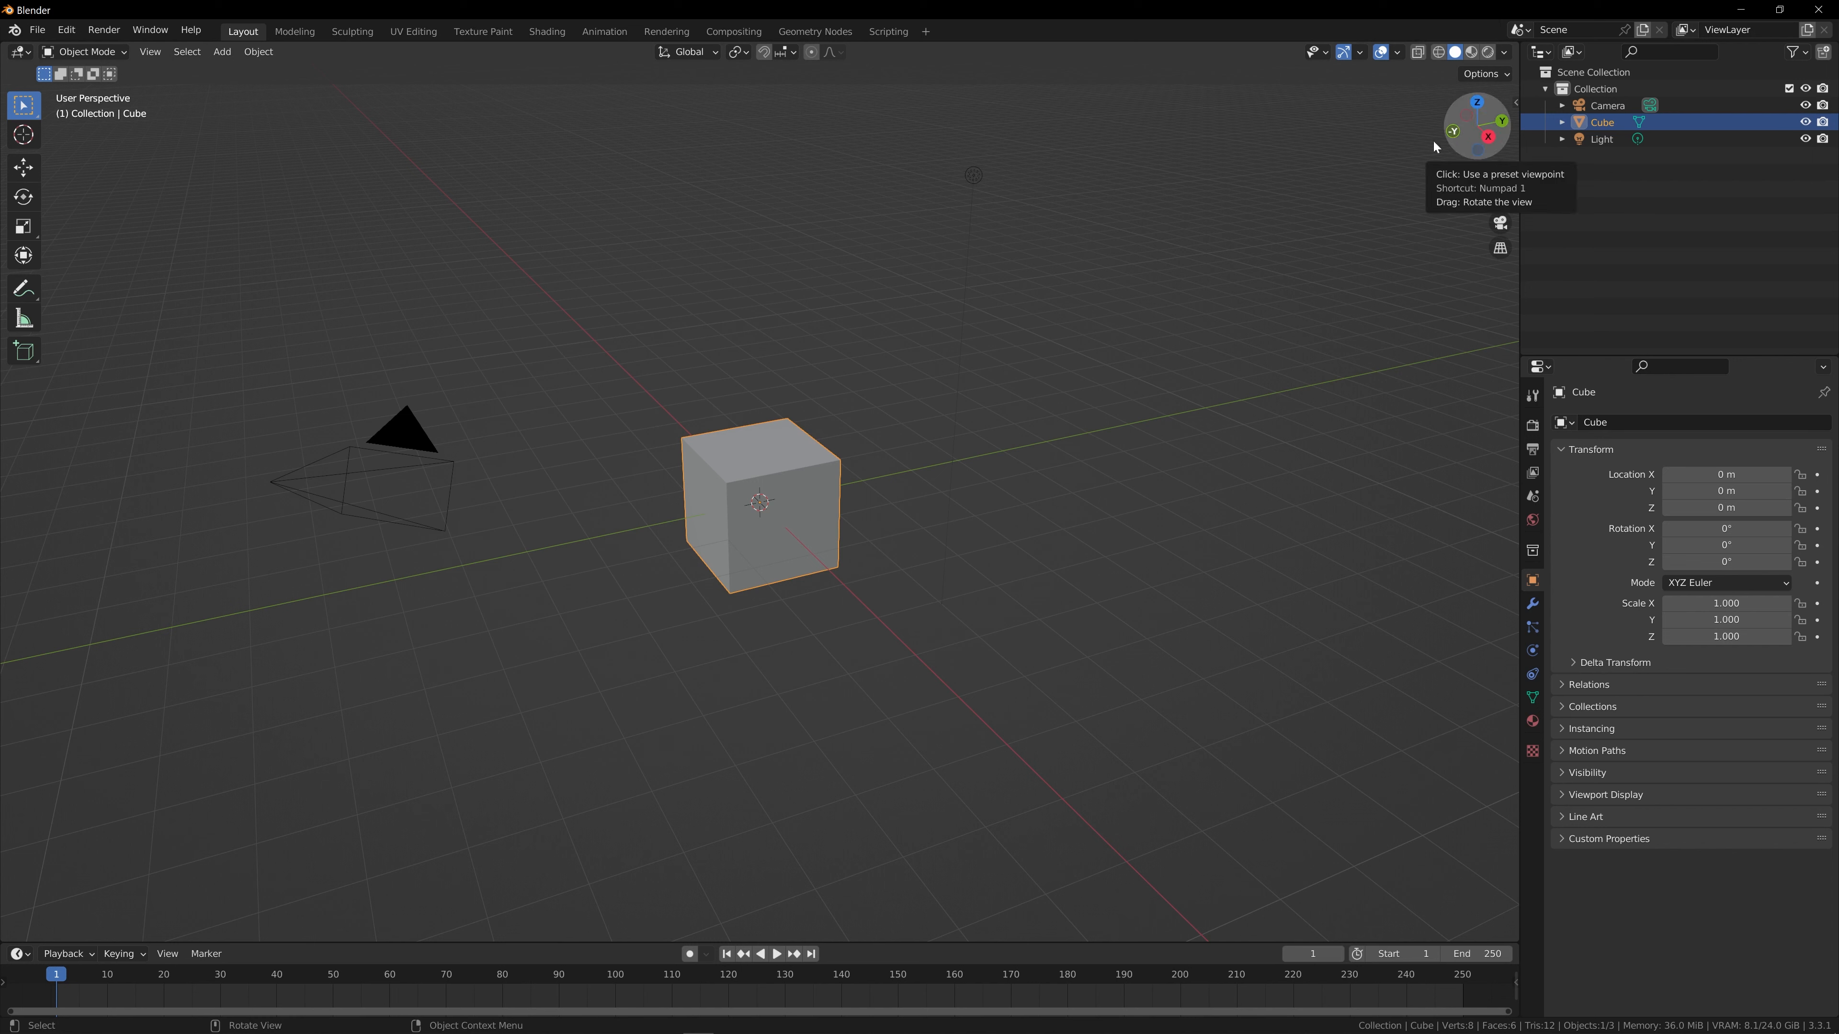
# Delete the default cube from the new scene
pyautogui.click(968, 418)
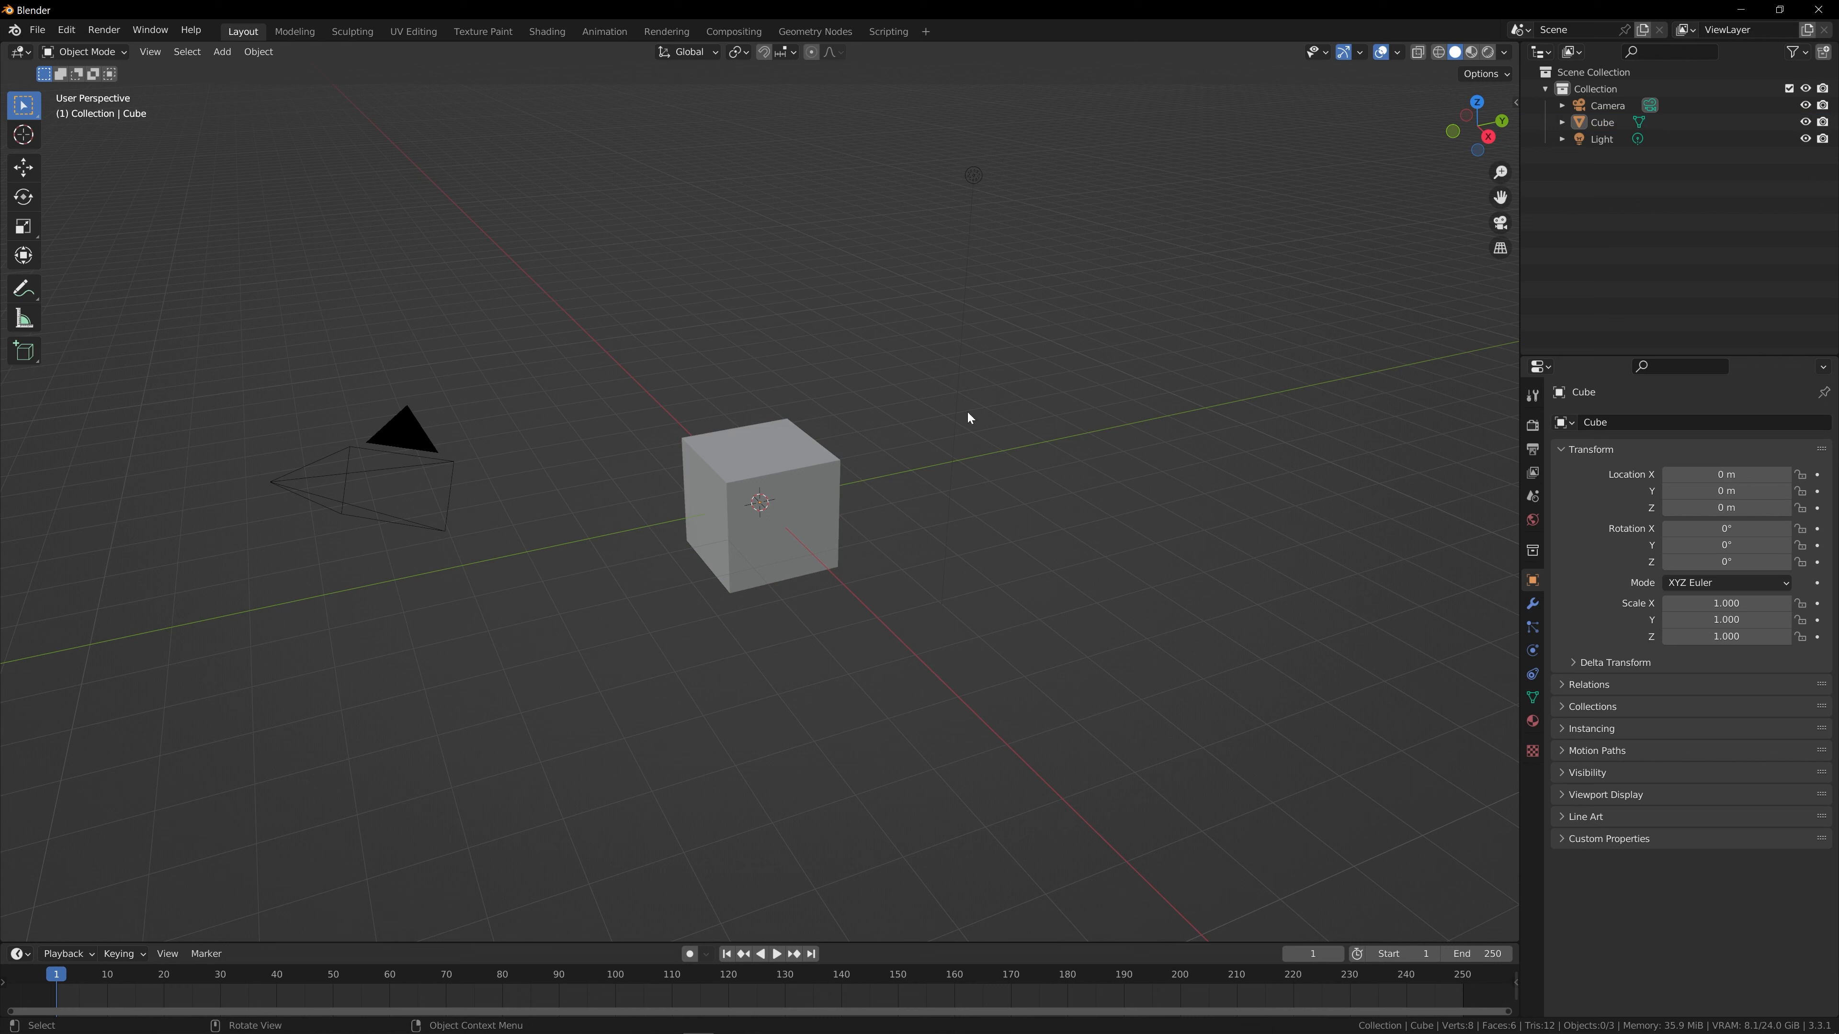
pyautogui.click(768, 461)
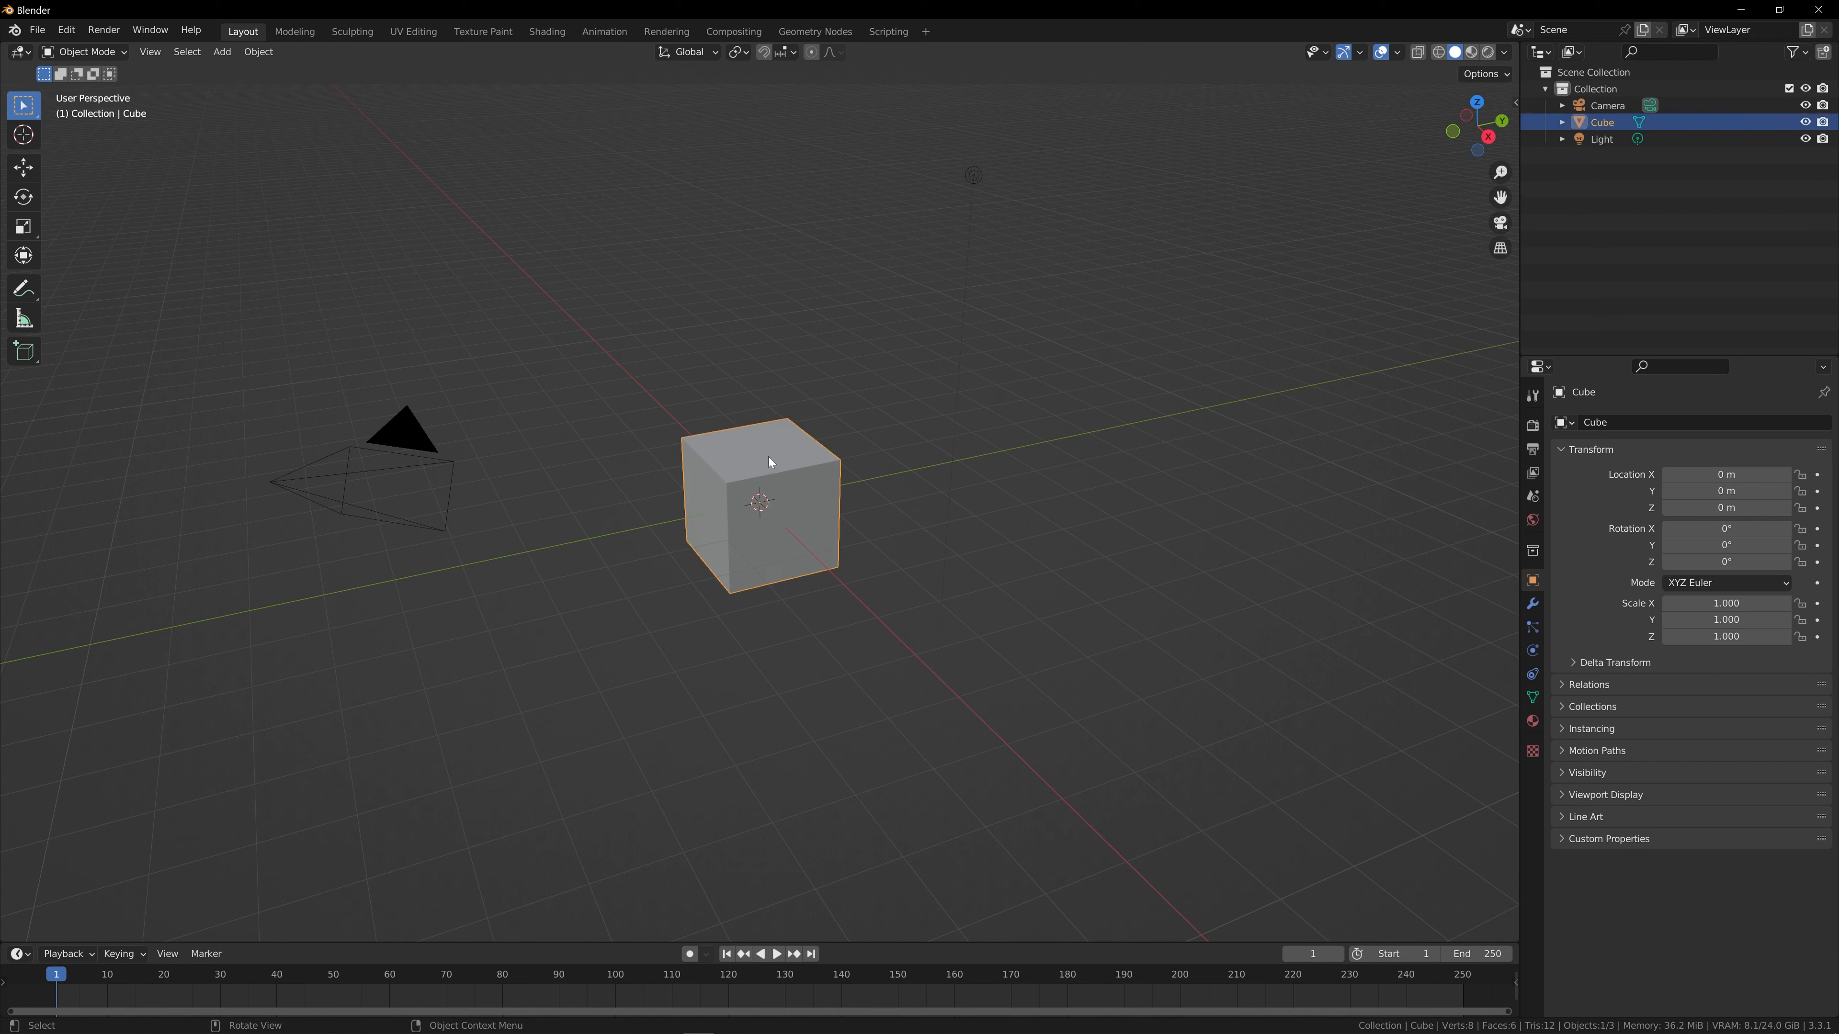
pyautogui.press('x')
pyautogui.click(933, 432)
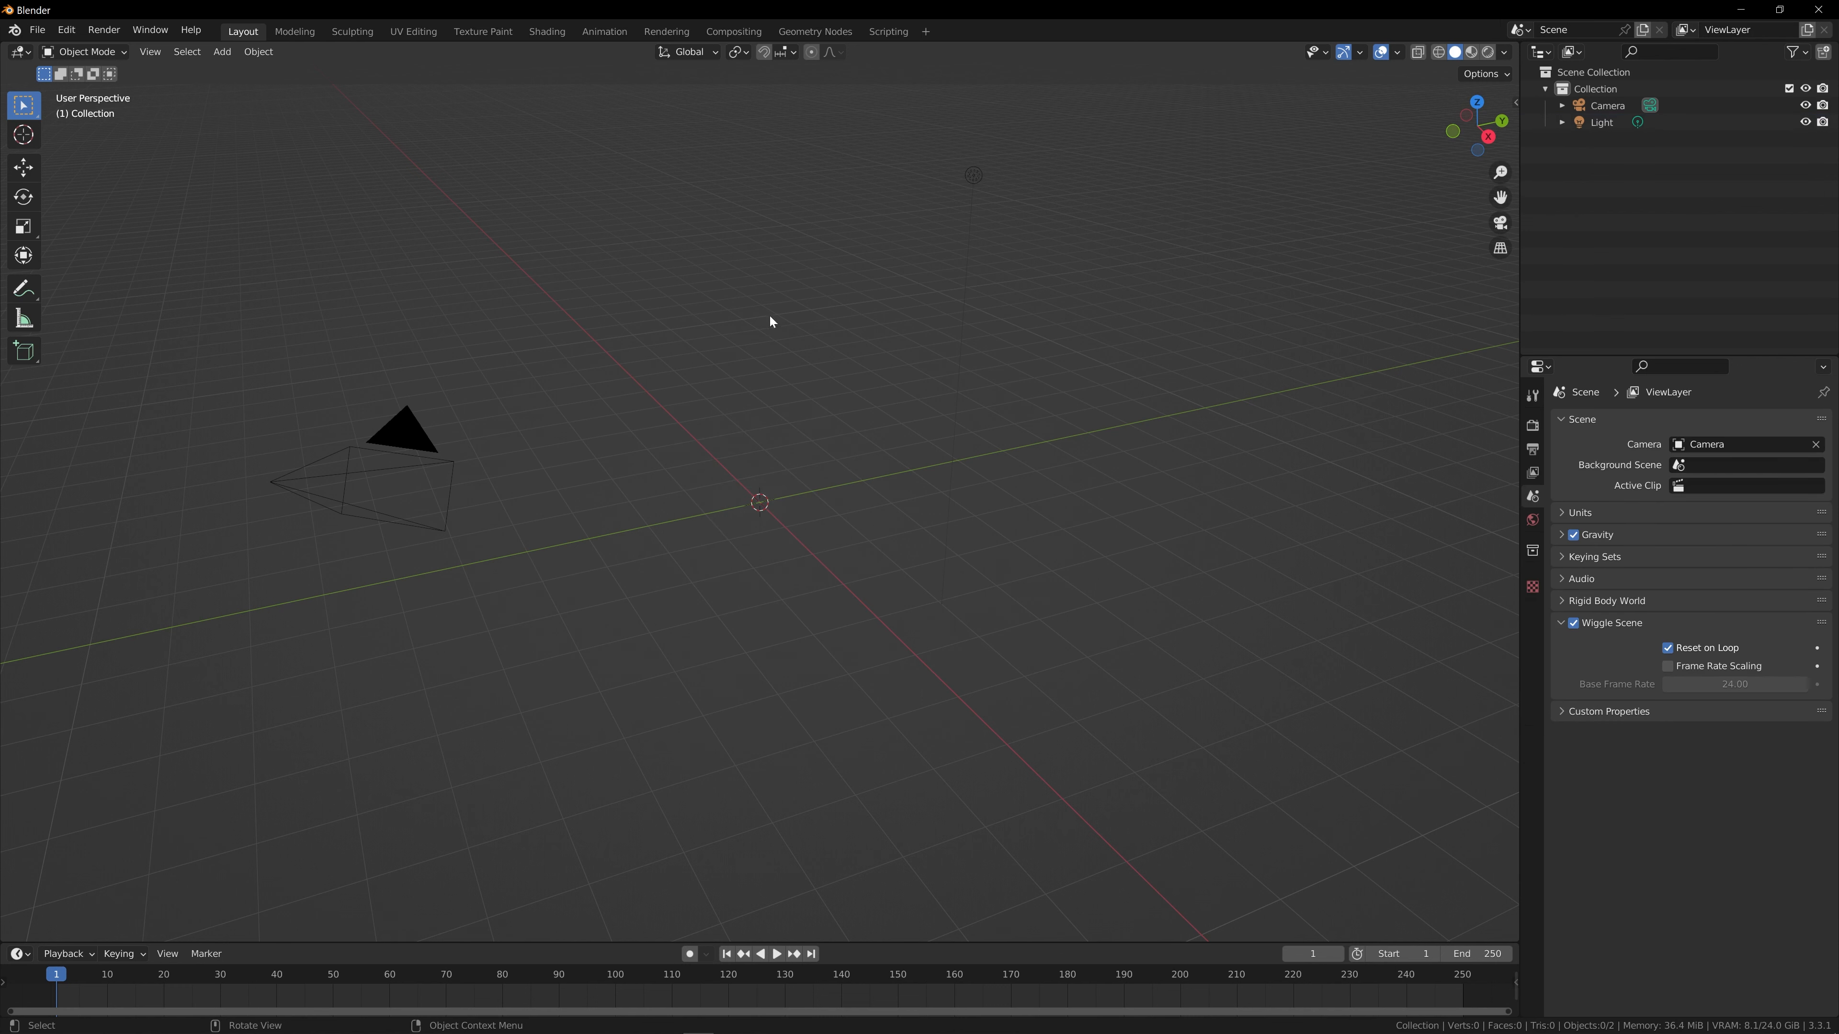
# Start a Wavefront OBJ import and open the folder D:\WIP\tutorial_videos\jacket_substance\textures\clo_exports in the file browser
pyautogui.moveTo(1456, 136); pyautogui.dragTo(1488, 131)
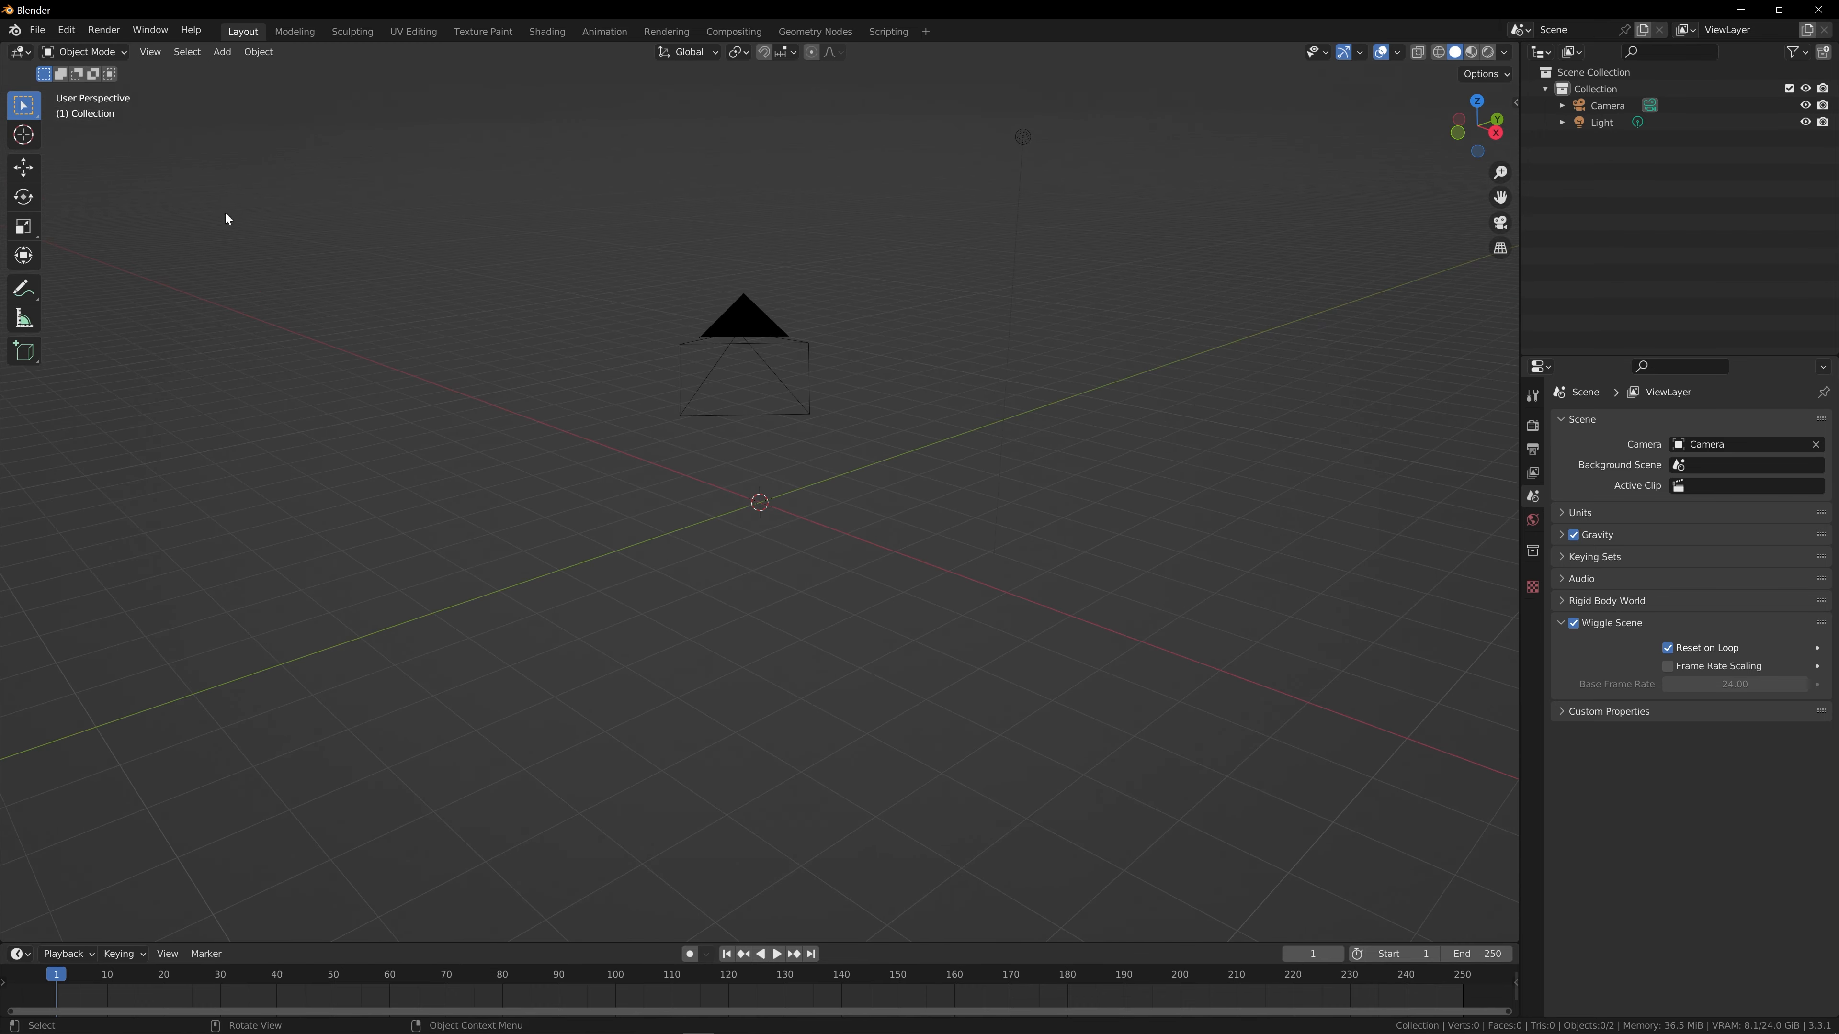
pyautogui.scroll(3, 1191, 183)
pyautogui.moveTo(1500, 198); pyautogui.dragTo(1672, 313)
pyautogui.click(33, 31)
pyautogui.moveTo(89, 258)
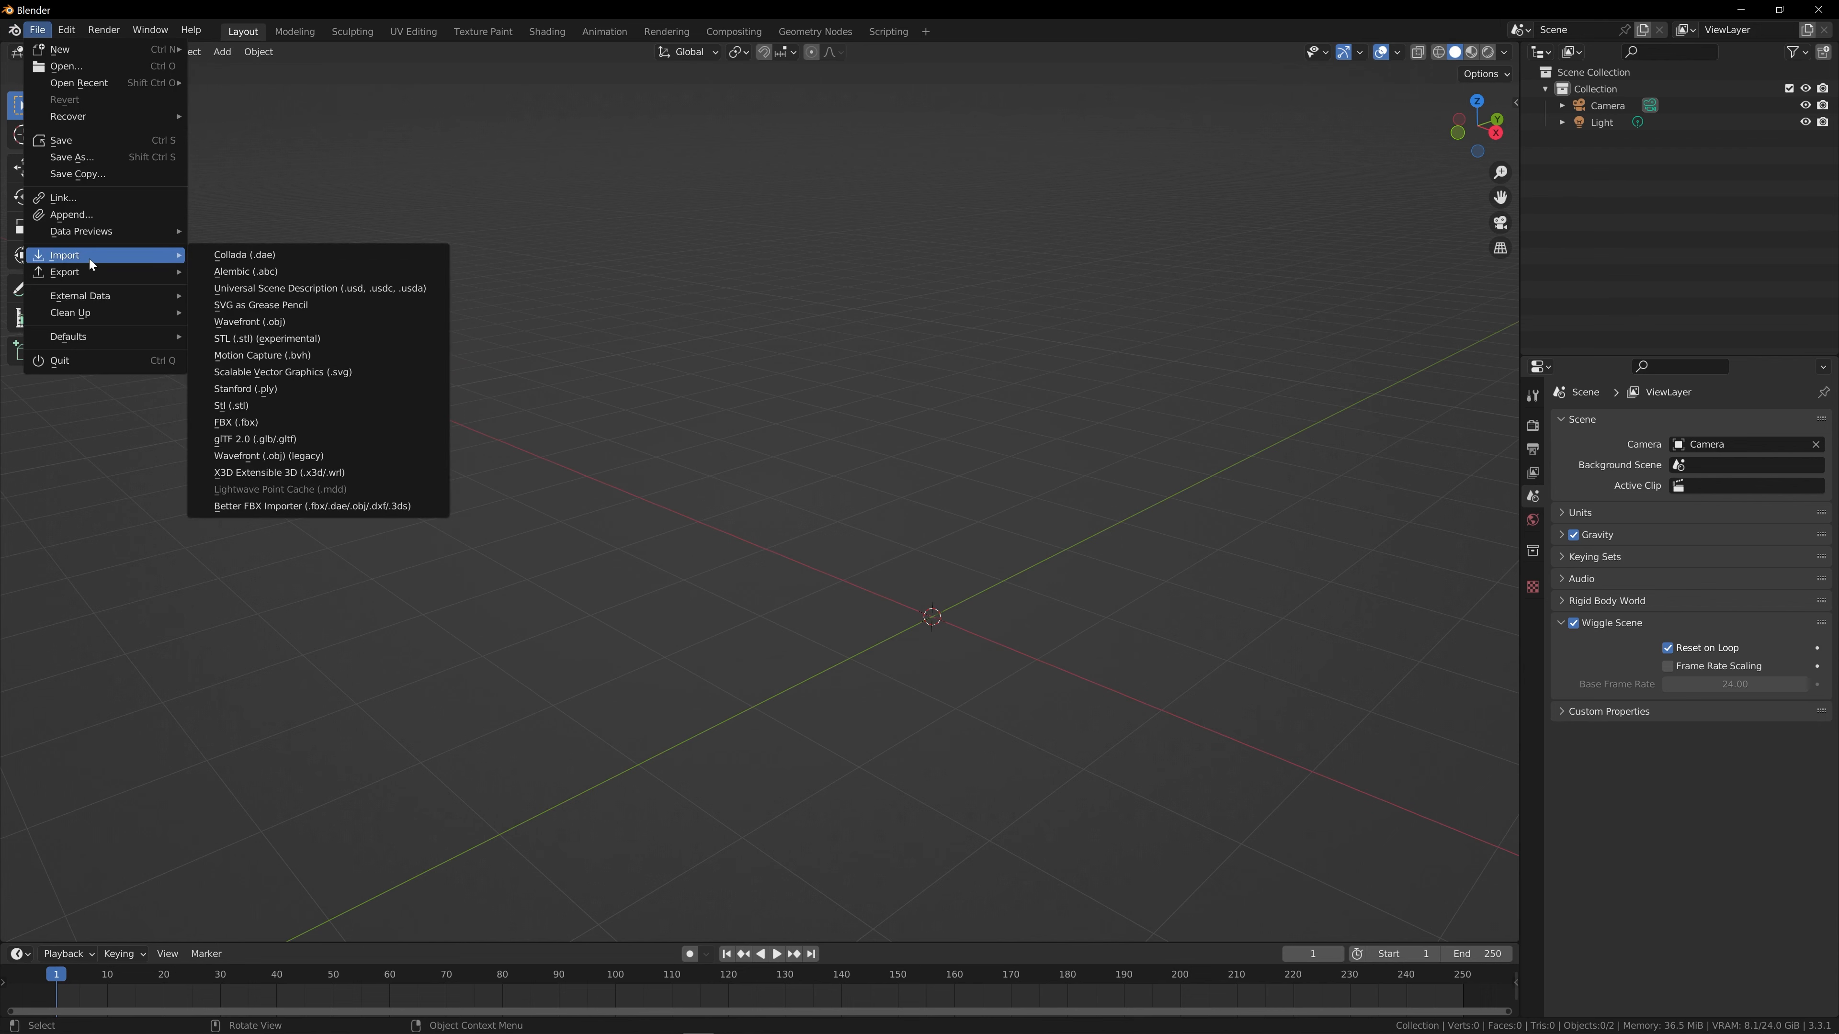
pyautogui.click(293, 324)
pyautogui.click(693, 196)
pyautogui.write('D:\\WIP\\tutorial_videos\\jacket_substance\\textures\\clo_exports')
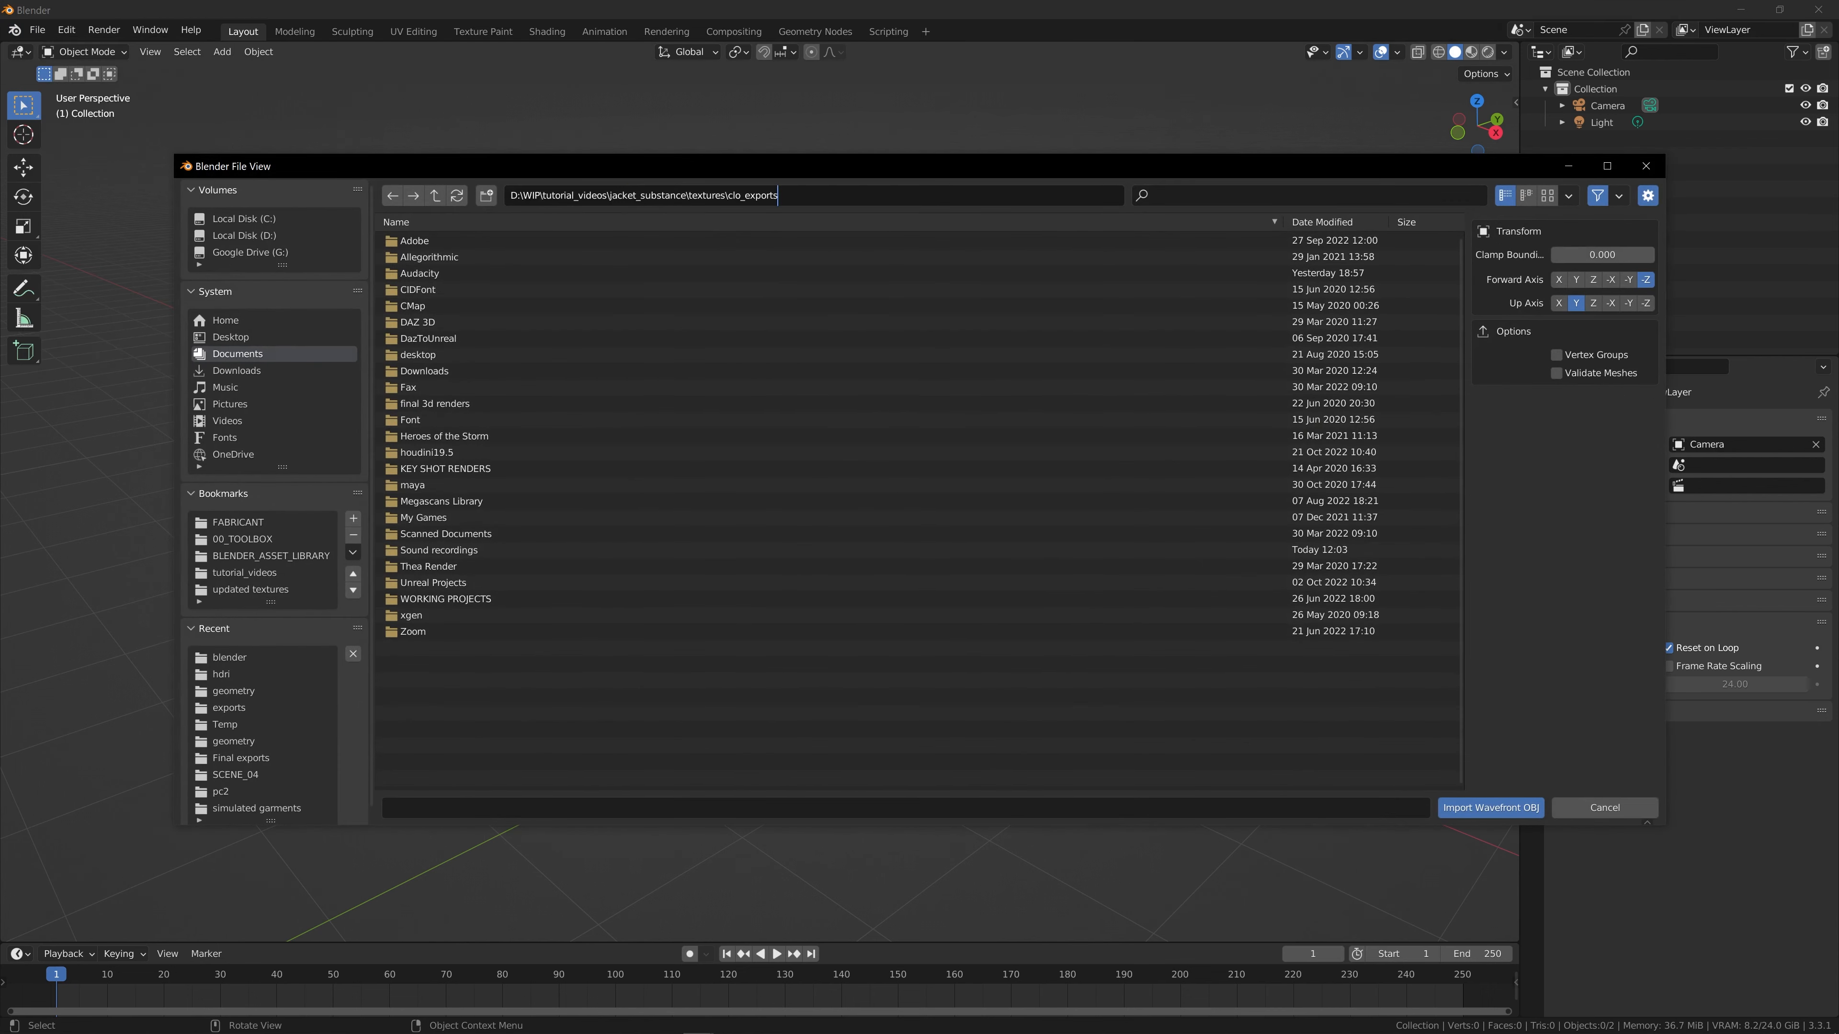
pyautogui.press('Return')
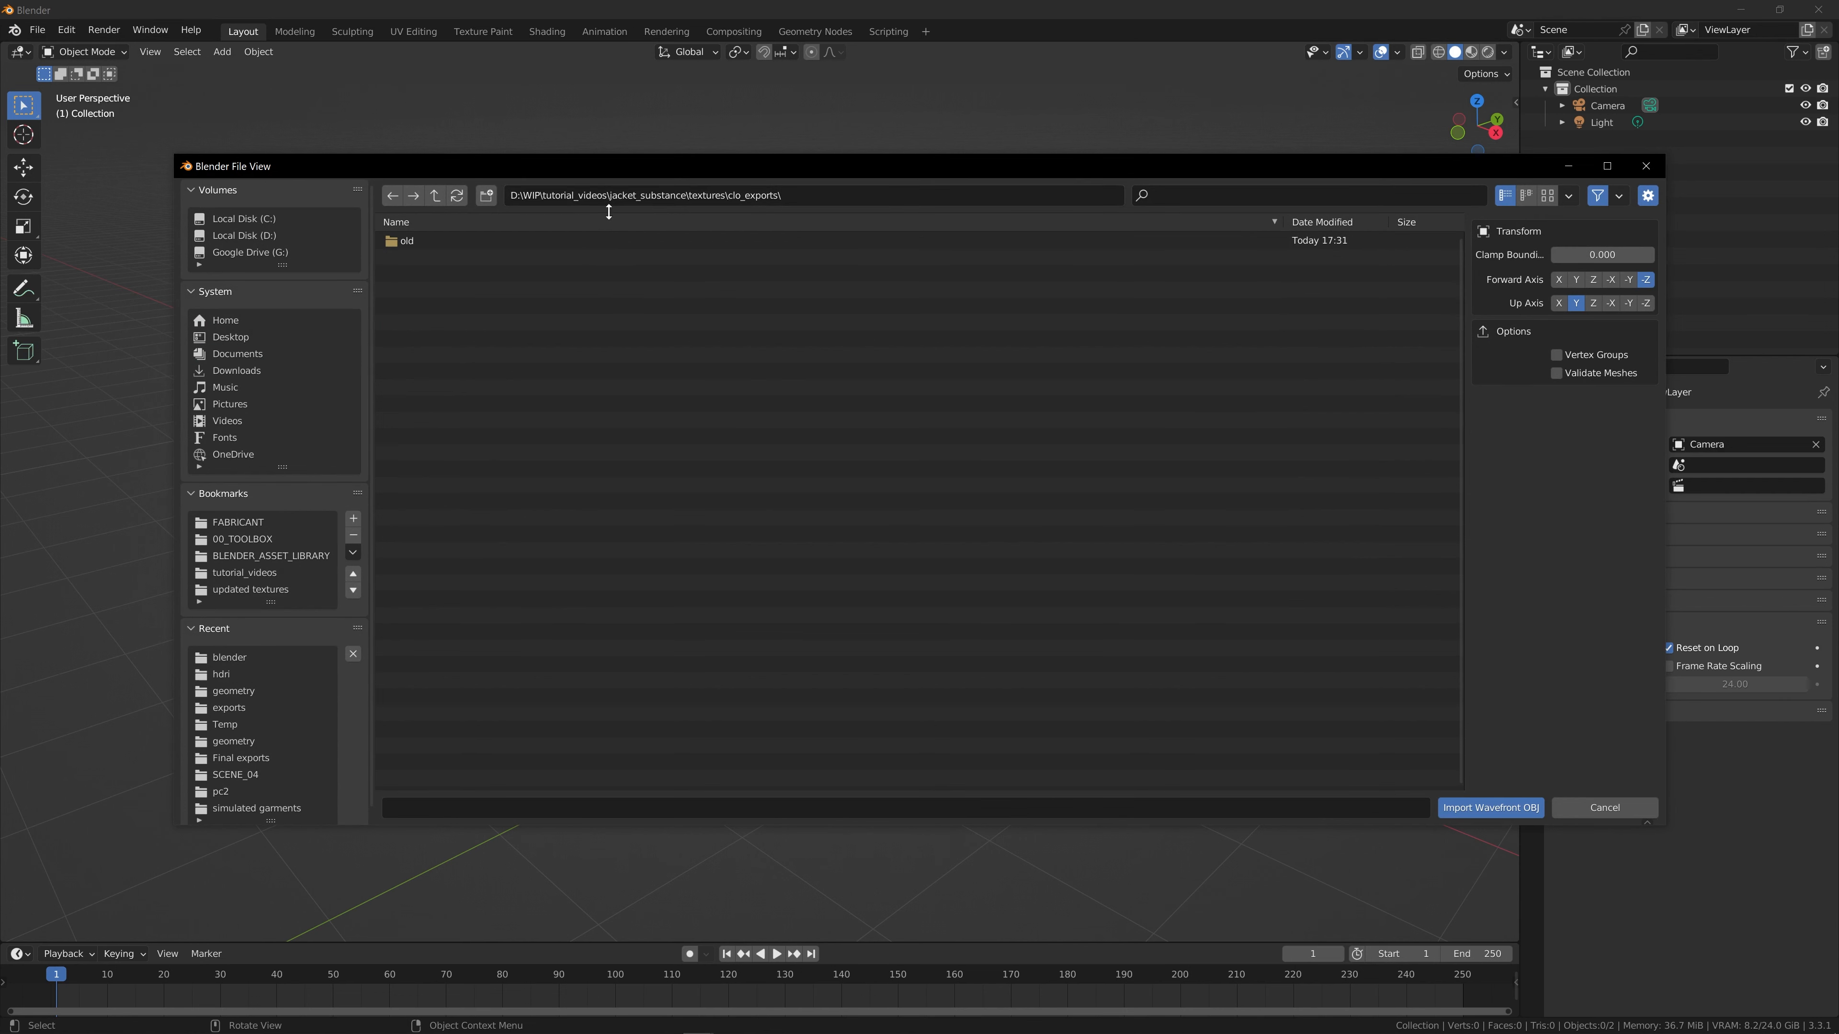
# Go up to the jacket_substance folder, open its geometry folder and select thin_look.obj for the import
pyautogui.click(436, 196)
pyautogui.click(435, 195)
pyautogui.doubleClick(433, 273)
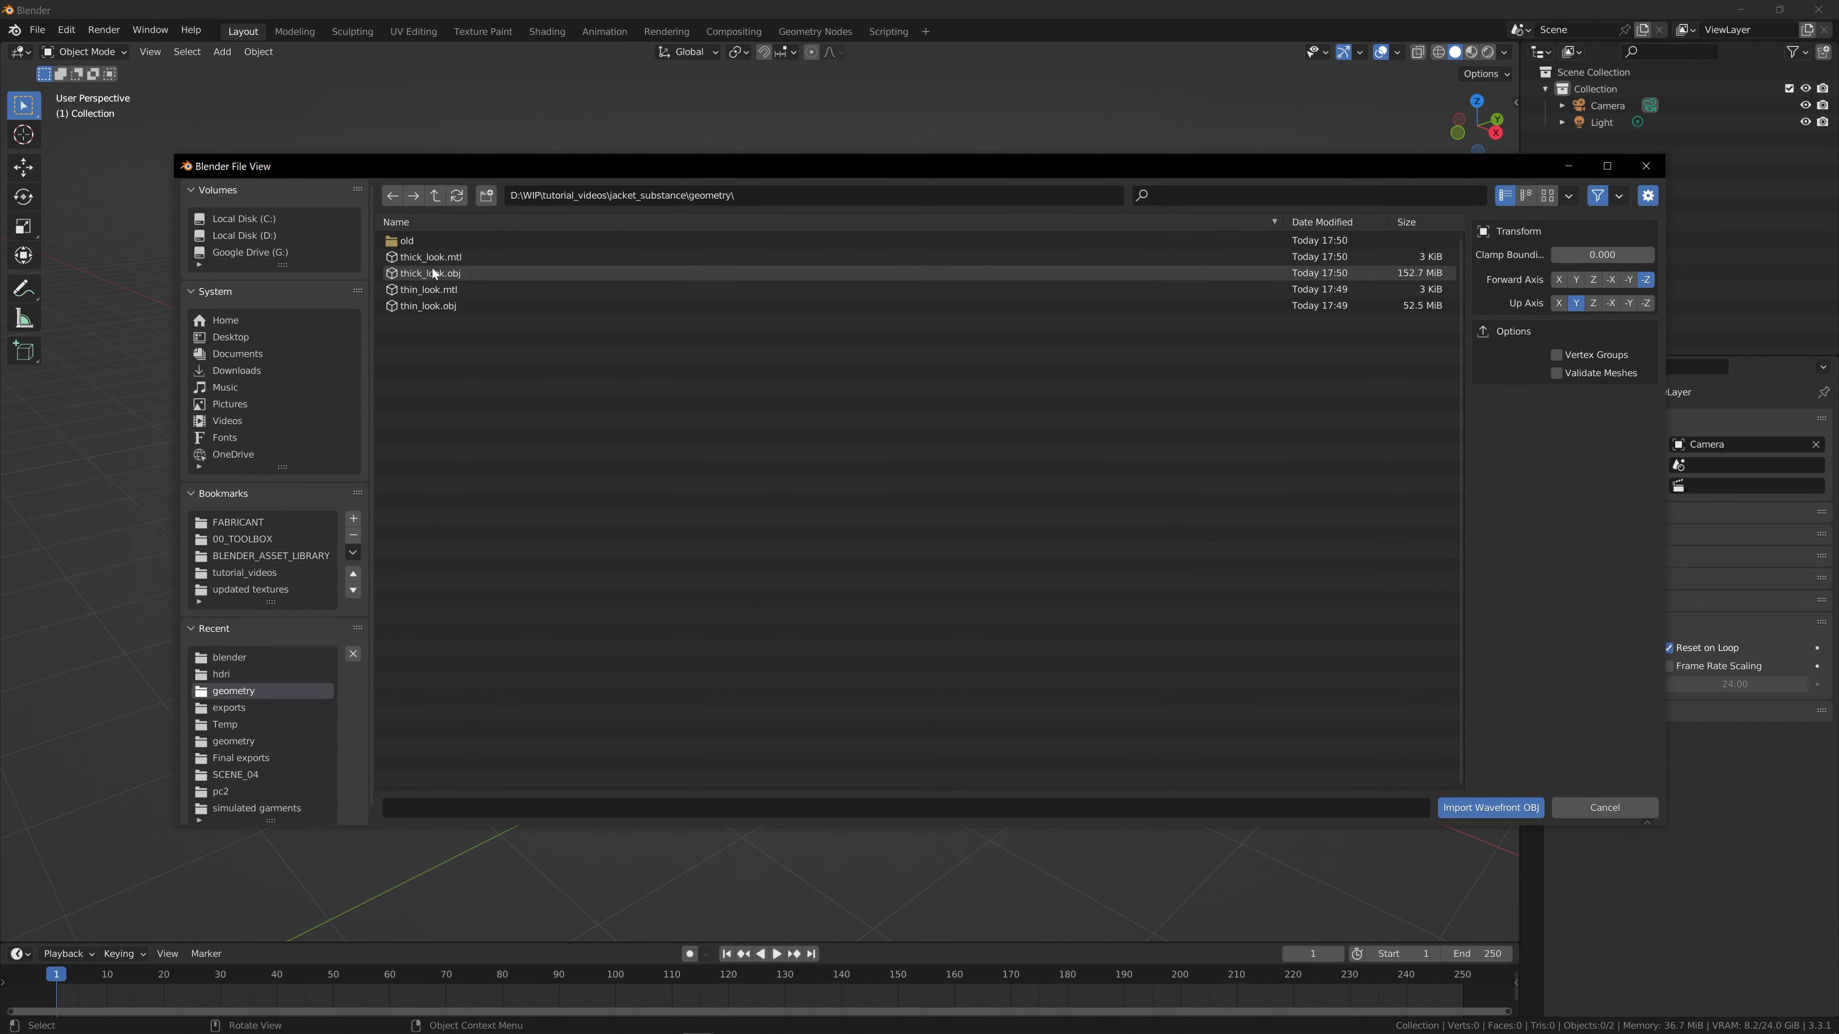
pyautogui.click(468, 301)
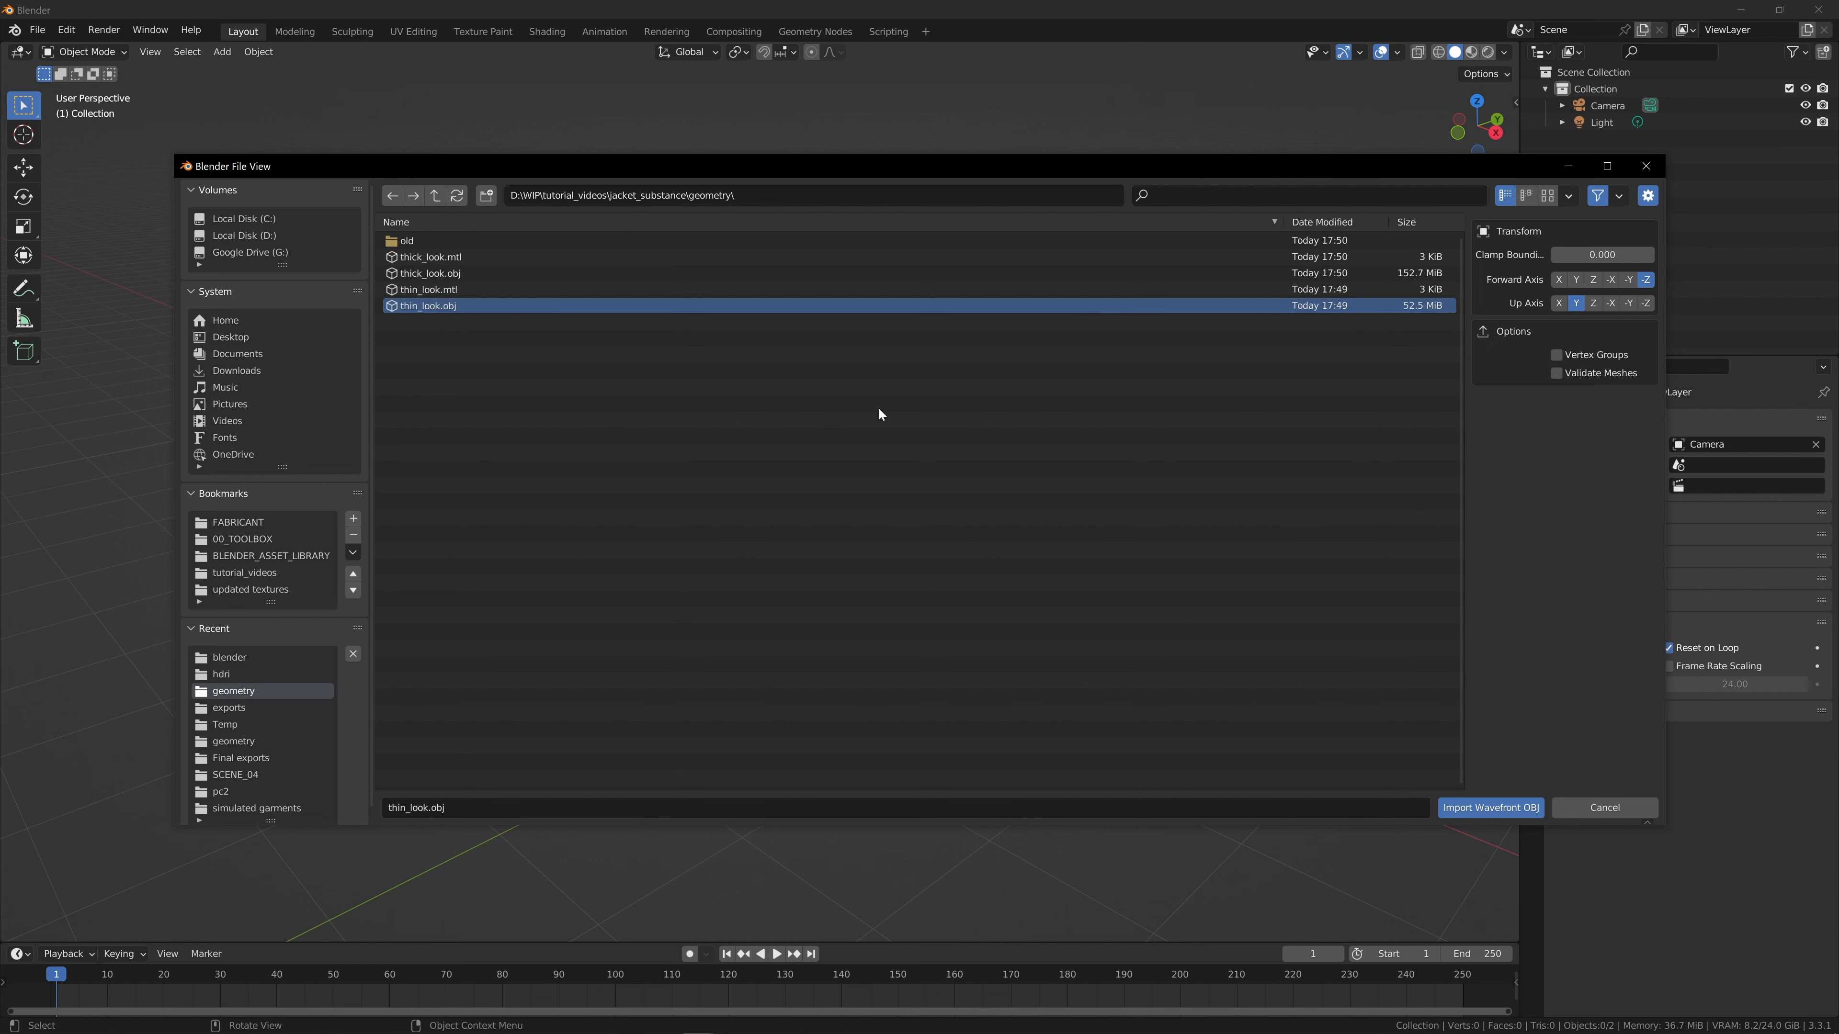
# Import thin_look.obj from the geometry folder and frame the outfit in an angled close view
pyautogui.click(1519, 809)
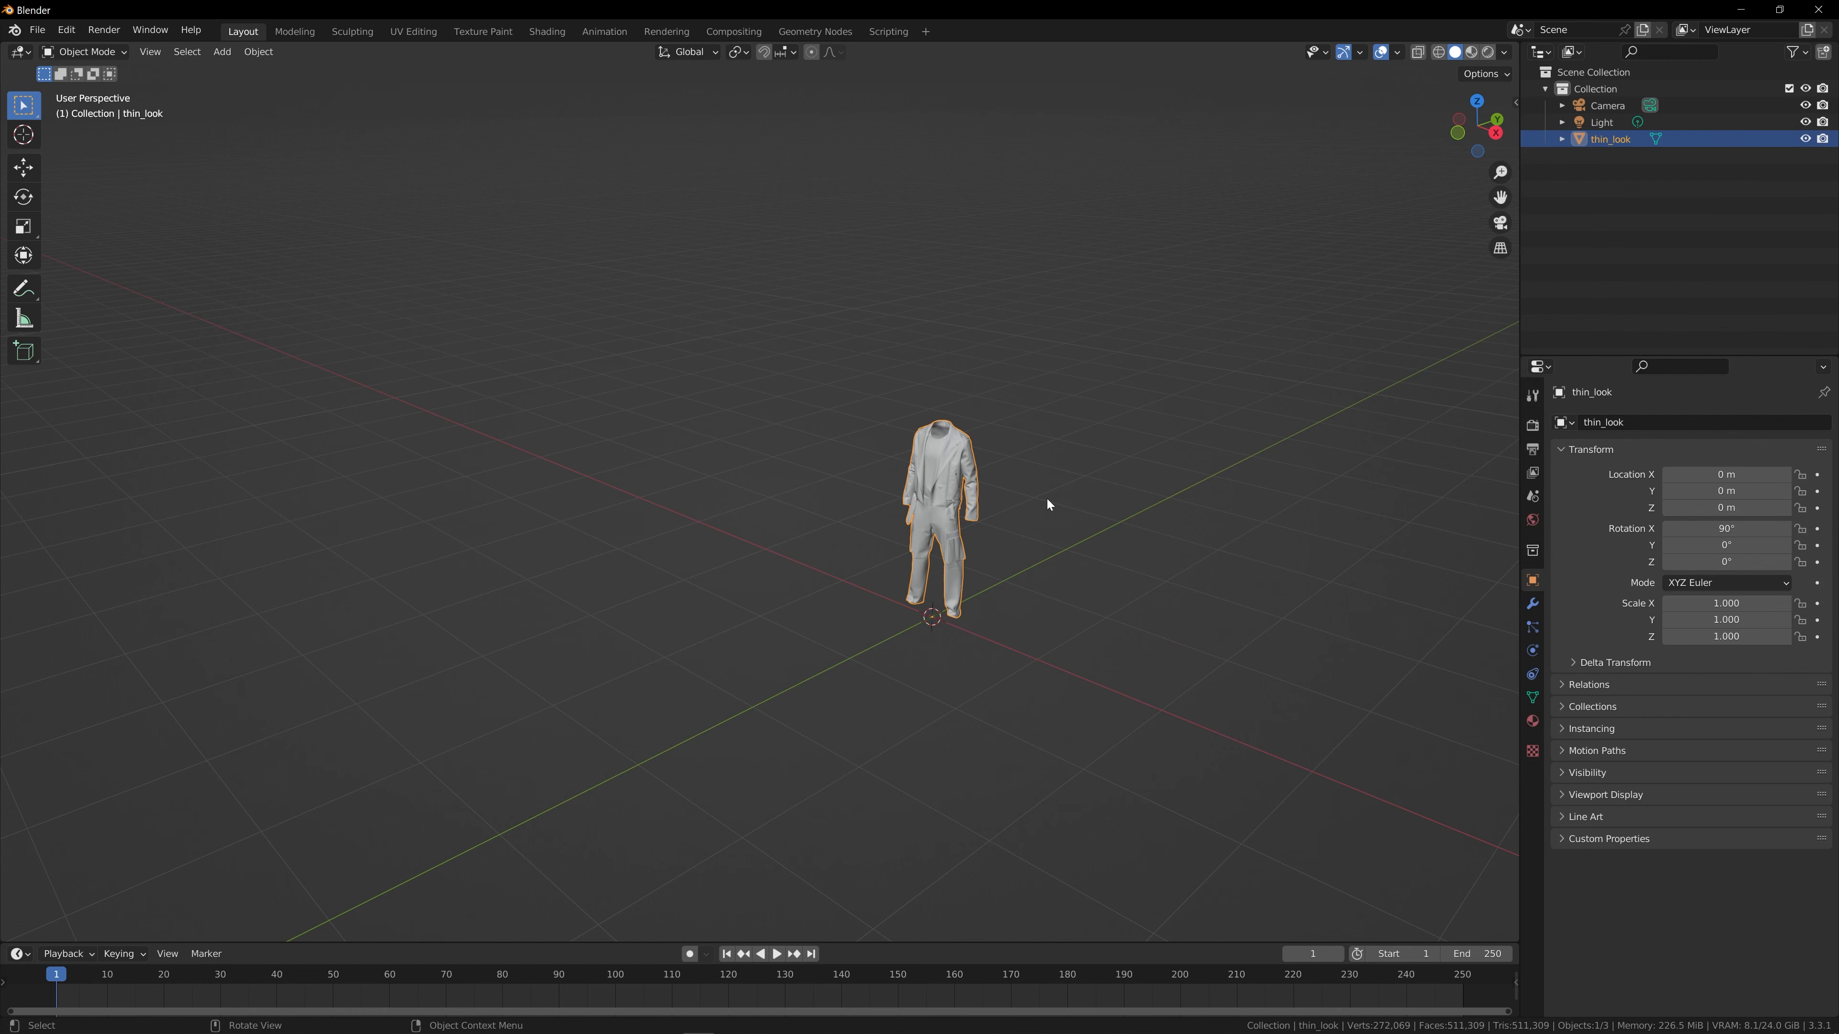
pyautogui.press('`')
pyautogui.click(1164, 558)
pyautogui.moveTo(1455, 116)
pyautogui.mouseDown()
pyautogui.moveTo(1506, 120)
pyautogui.moveTo(1465, 126)
pyautogui.mouseUp()
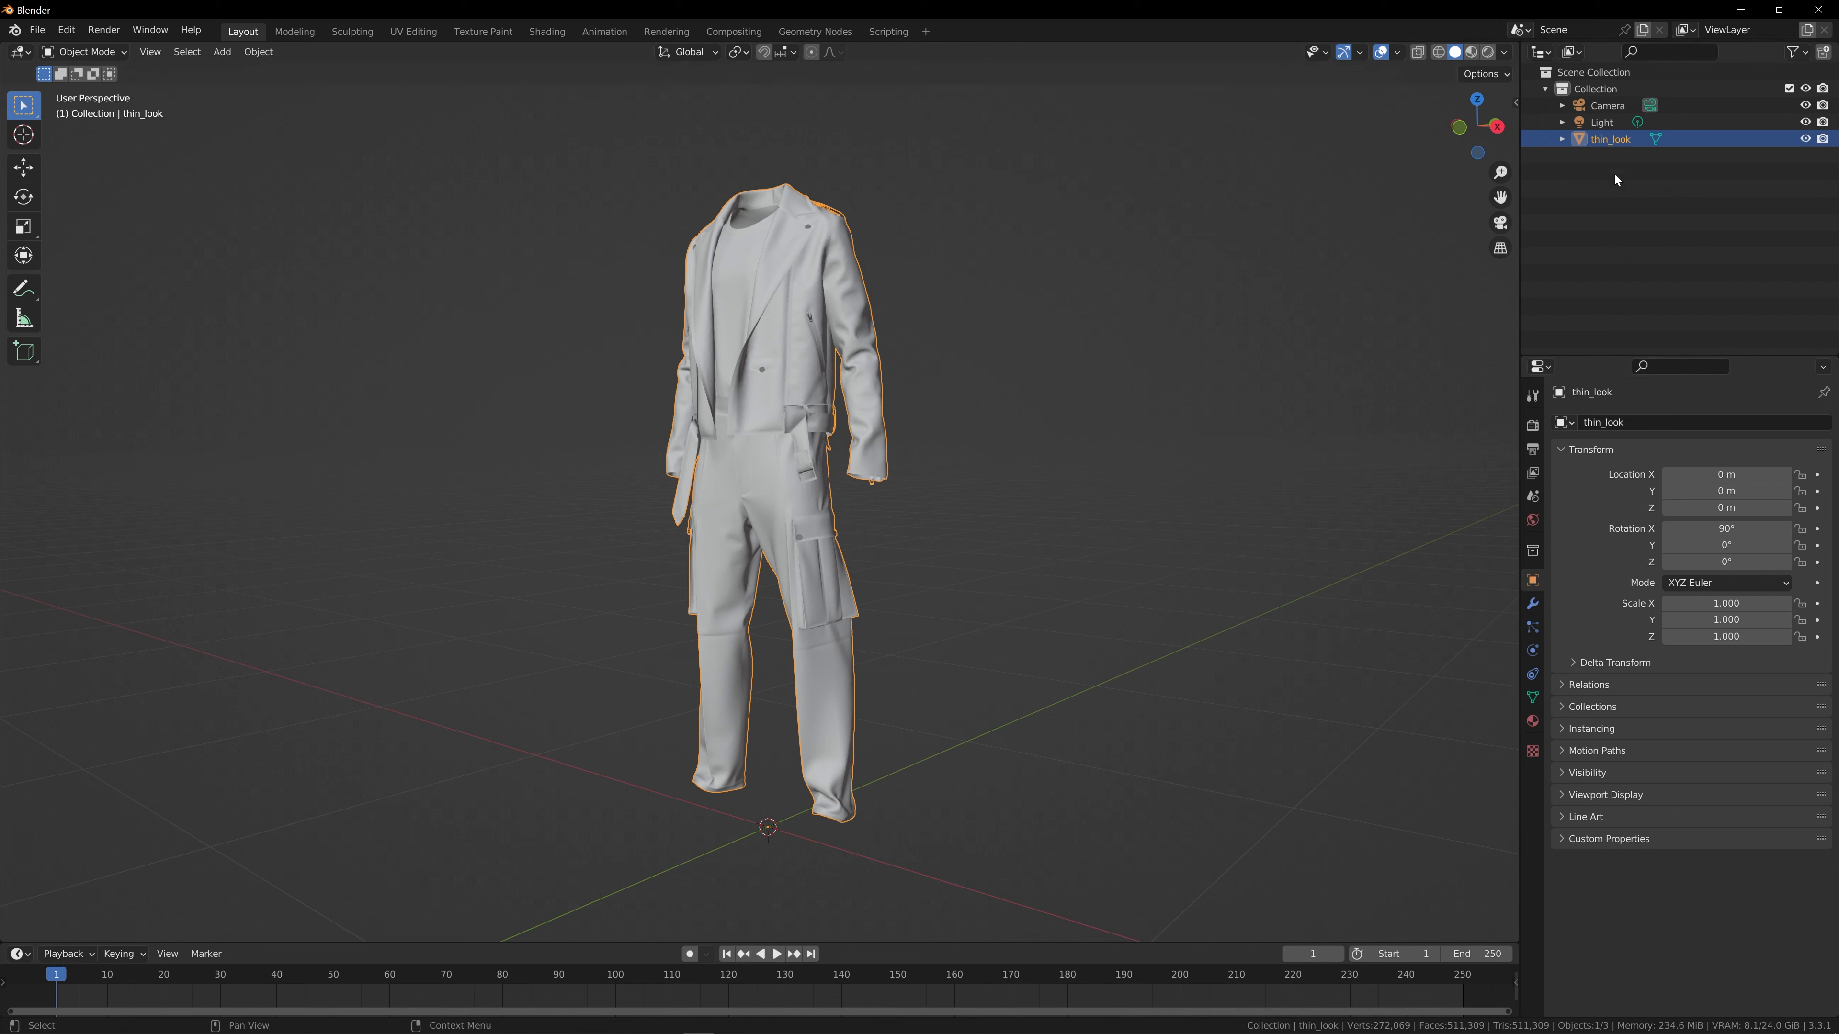
# Show the thin_look object's materials in an enlarged slot list and examine the named jacket, trousers, t-shirt, lining, zipper and metal materials
pyautogui.click(1533, 722)
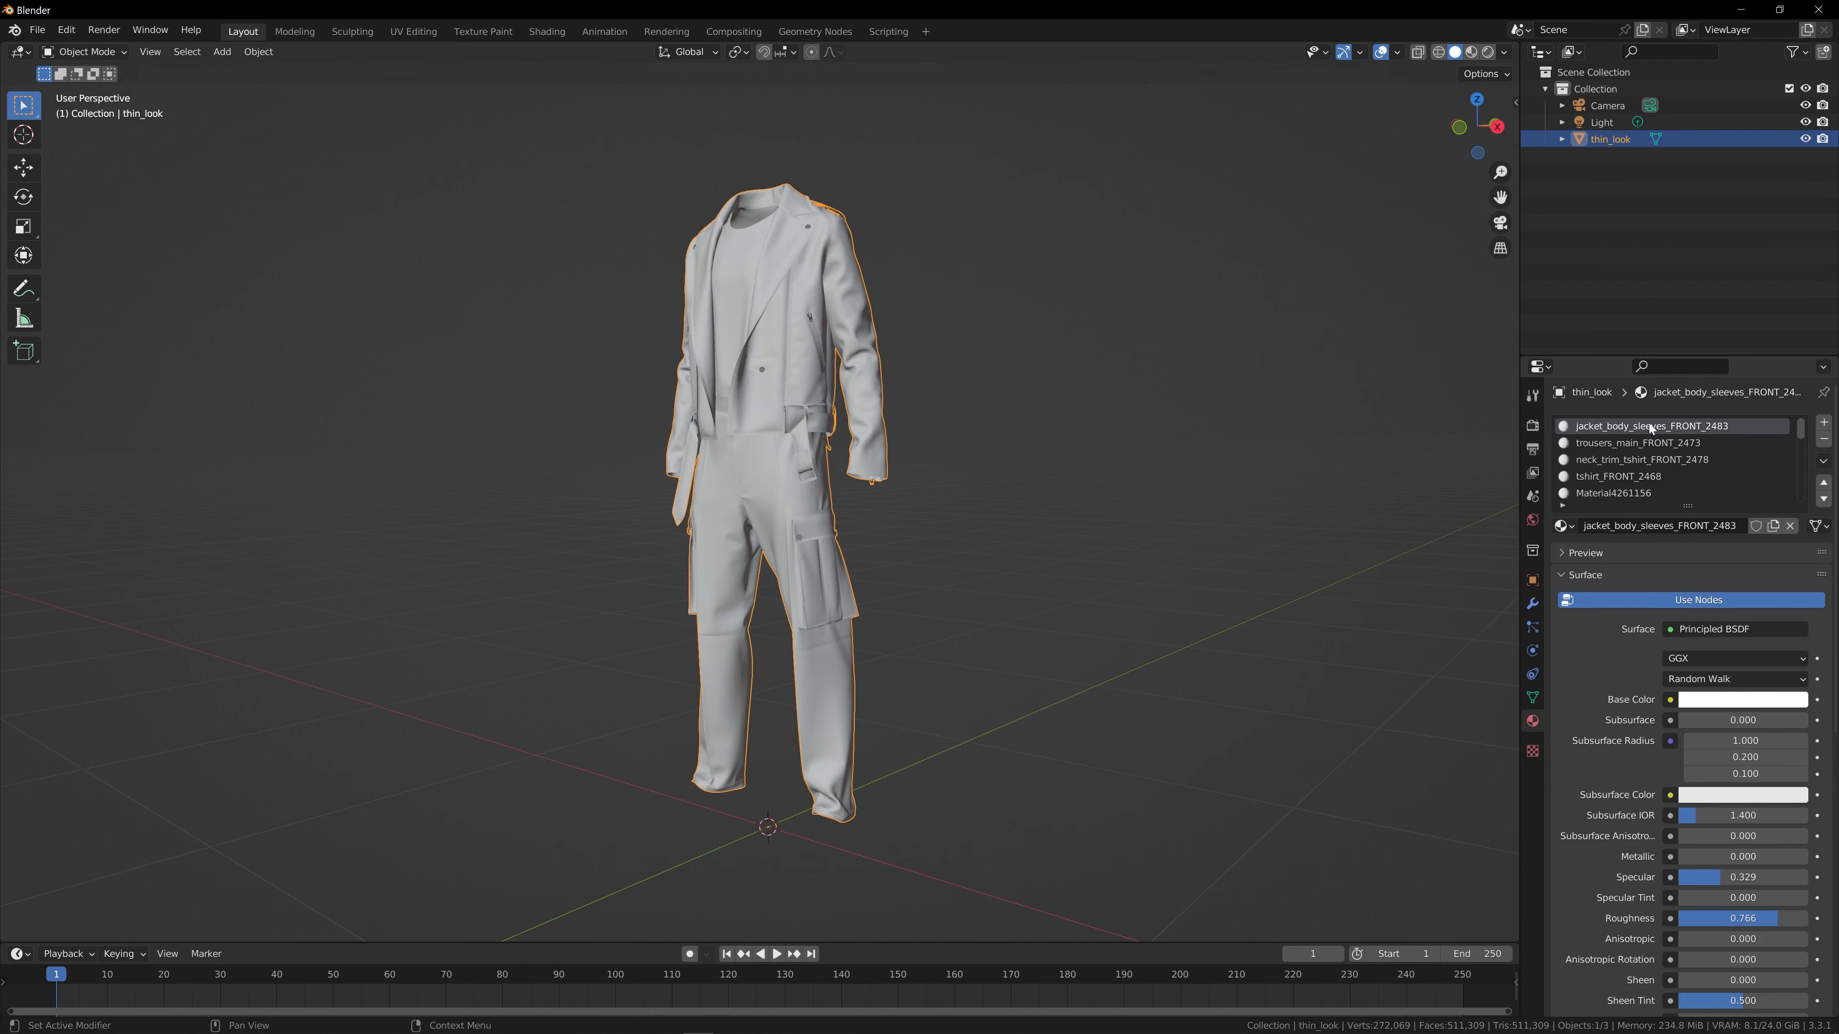
pyautogui.moveTo(1689, 507); pyautogui.dragTo(1699, 621)
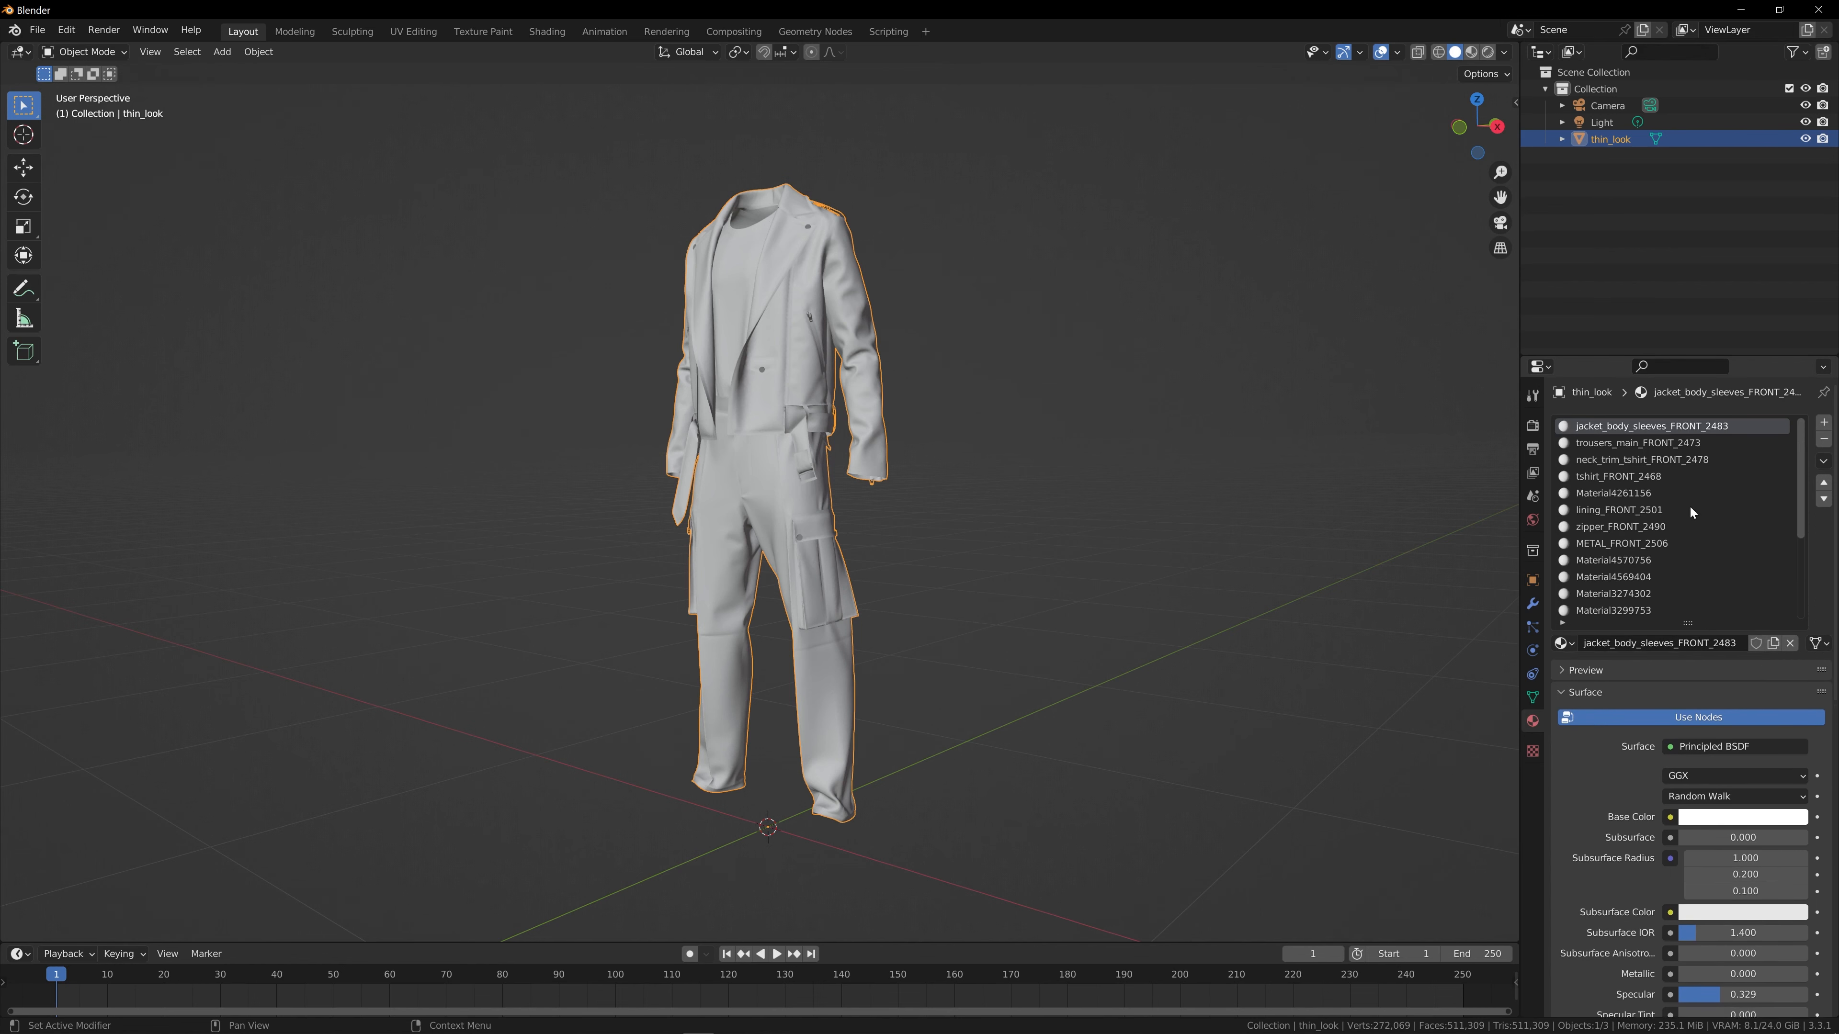
pyautogui.scroll(-8, 1690, 506)
pyautogui.scroll(8, 1685, 527)
pyautogui.click(1595, 445)
pyautogui.click(1602, 463)
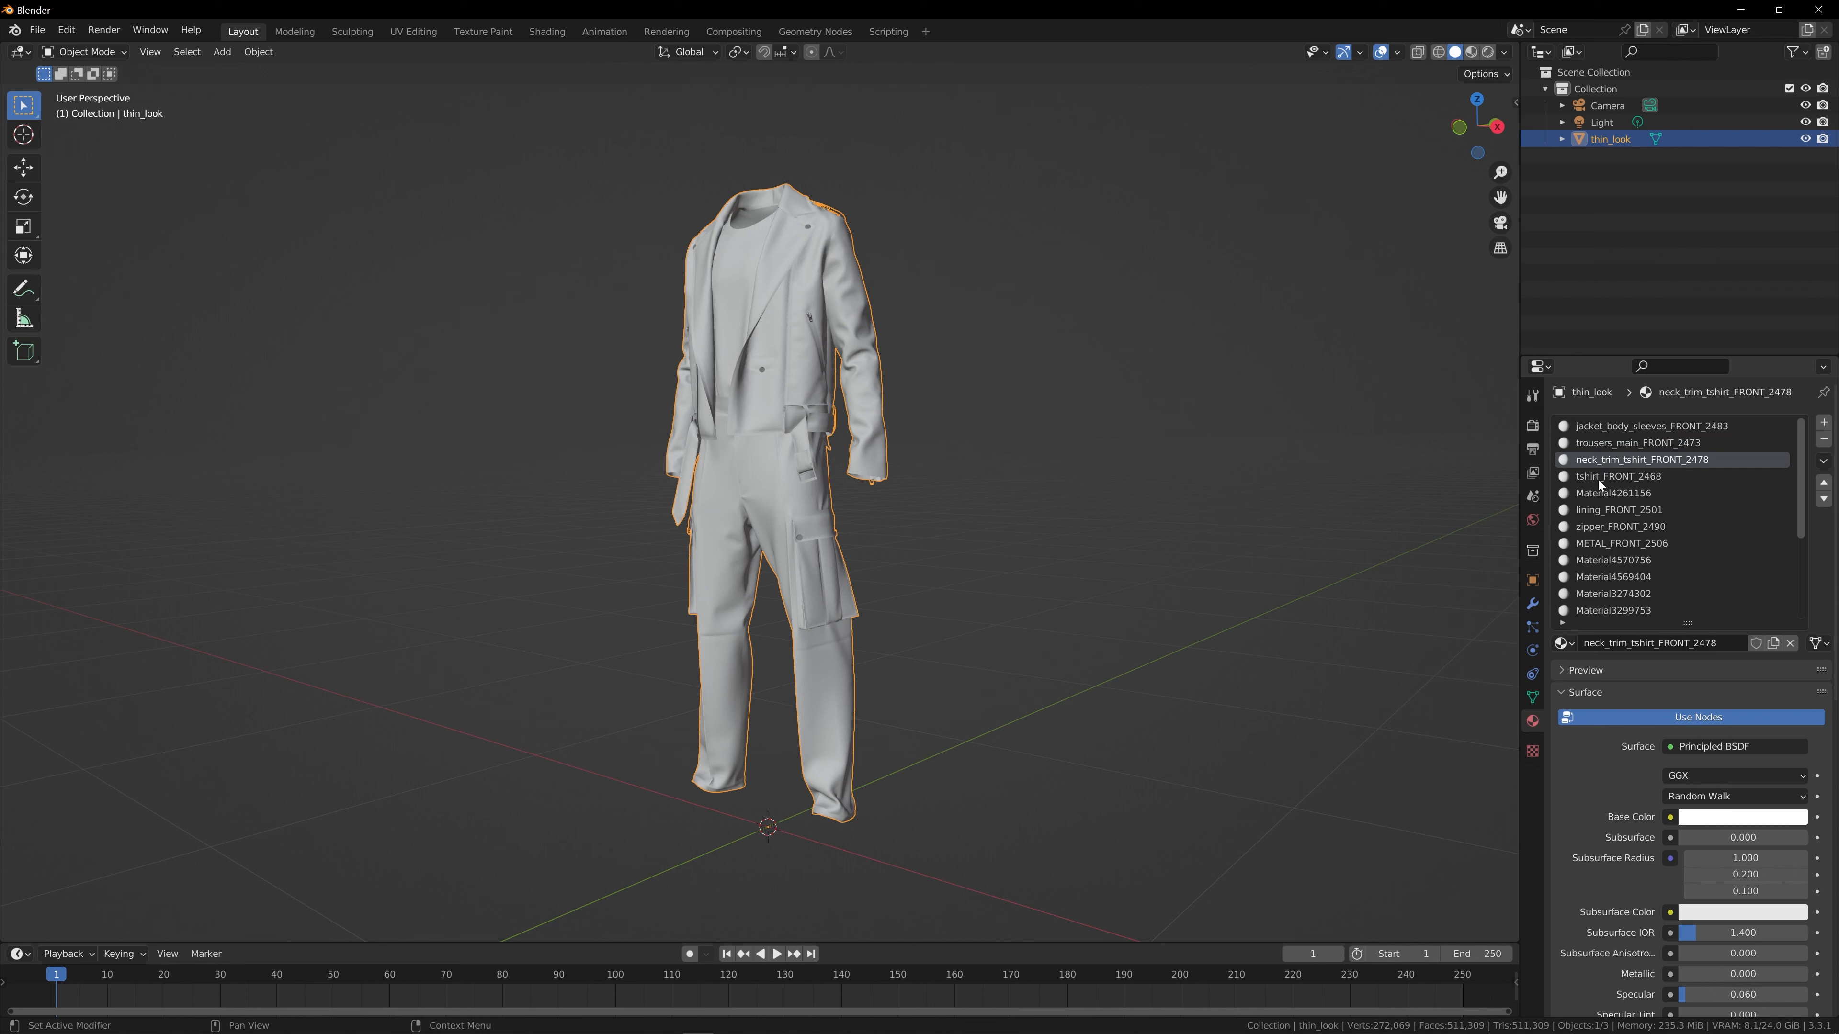
pyautogui.click(1599, 482)
pyautogui.click(1599, 510)
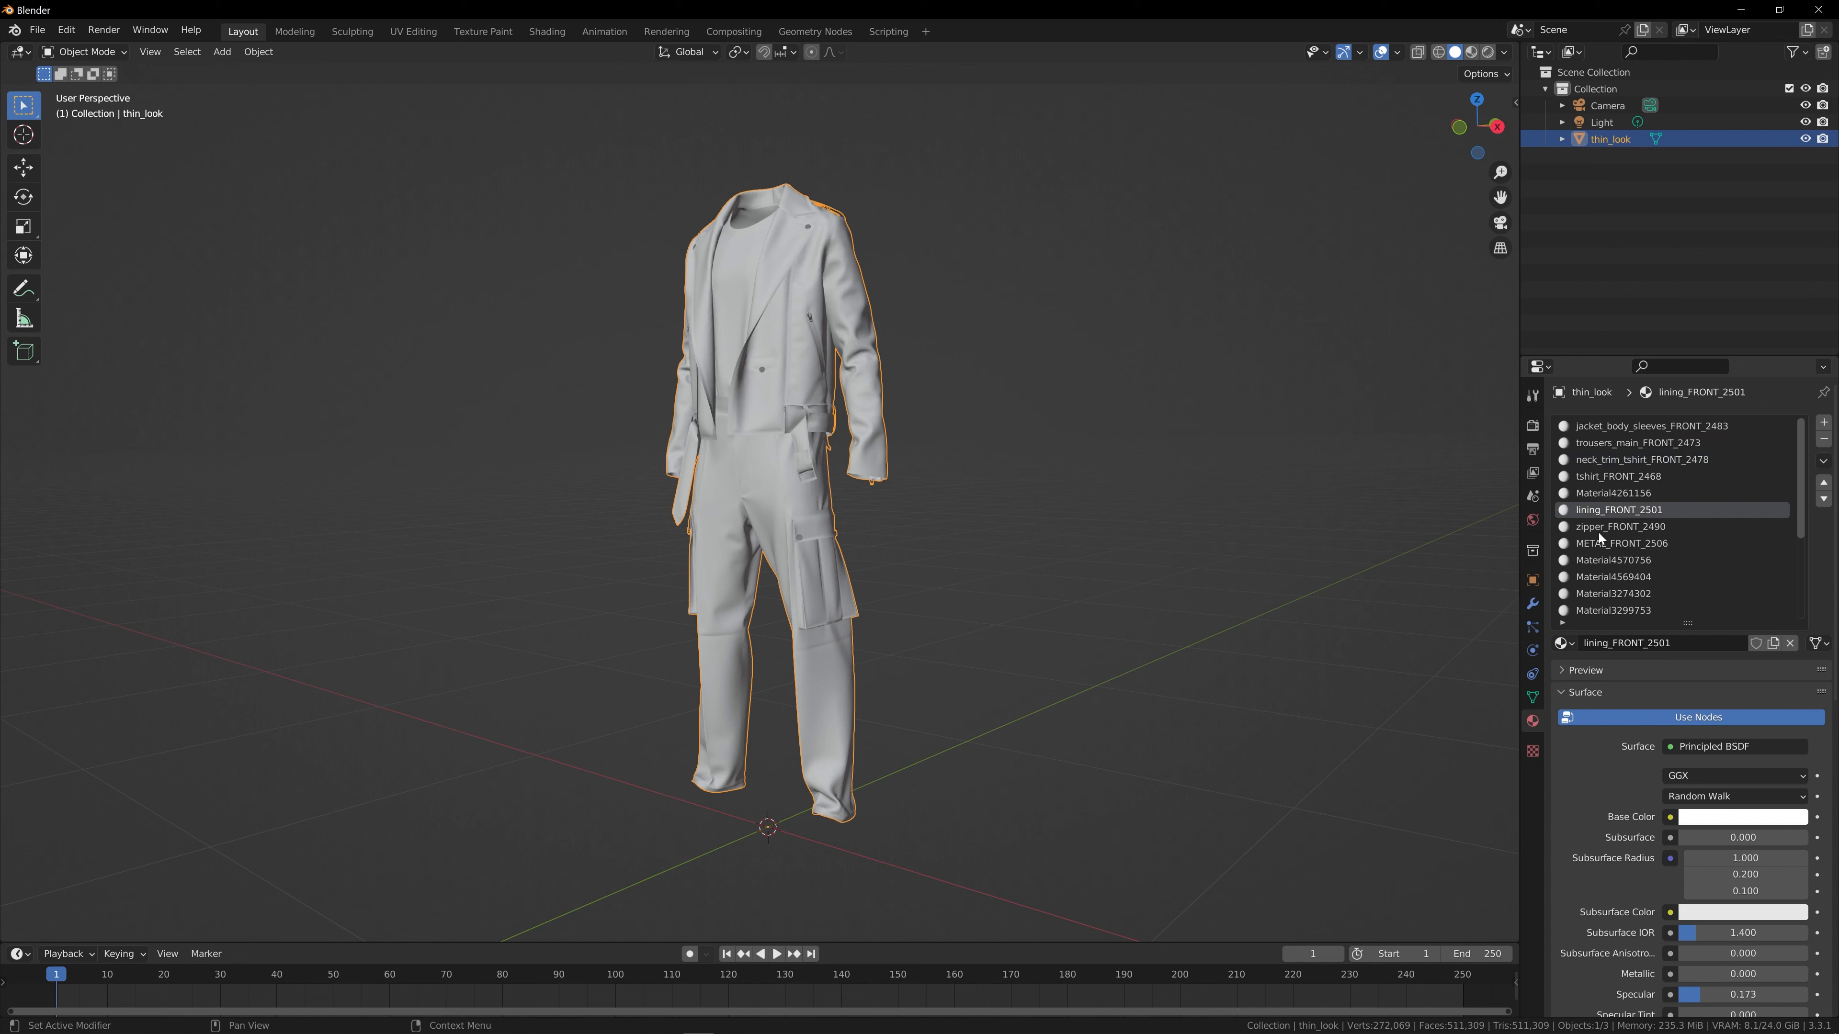
pyautogui.click(1602, 528)
pyautogui.click(1603, 543)
# Examine the generically numbered materials in thin_look's slot list, including Material4261156 and Material4569404, alongside the outfit
pyautogui.click(1606, 493)
pyautogui.scroll(-2, 1613, 540)
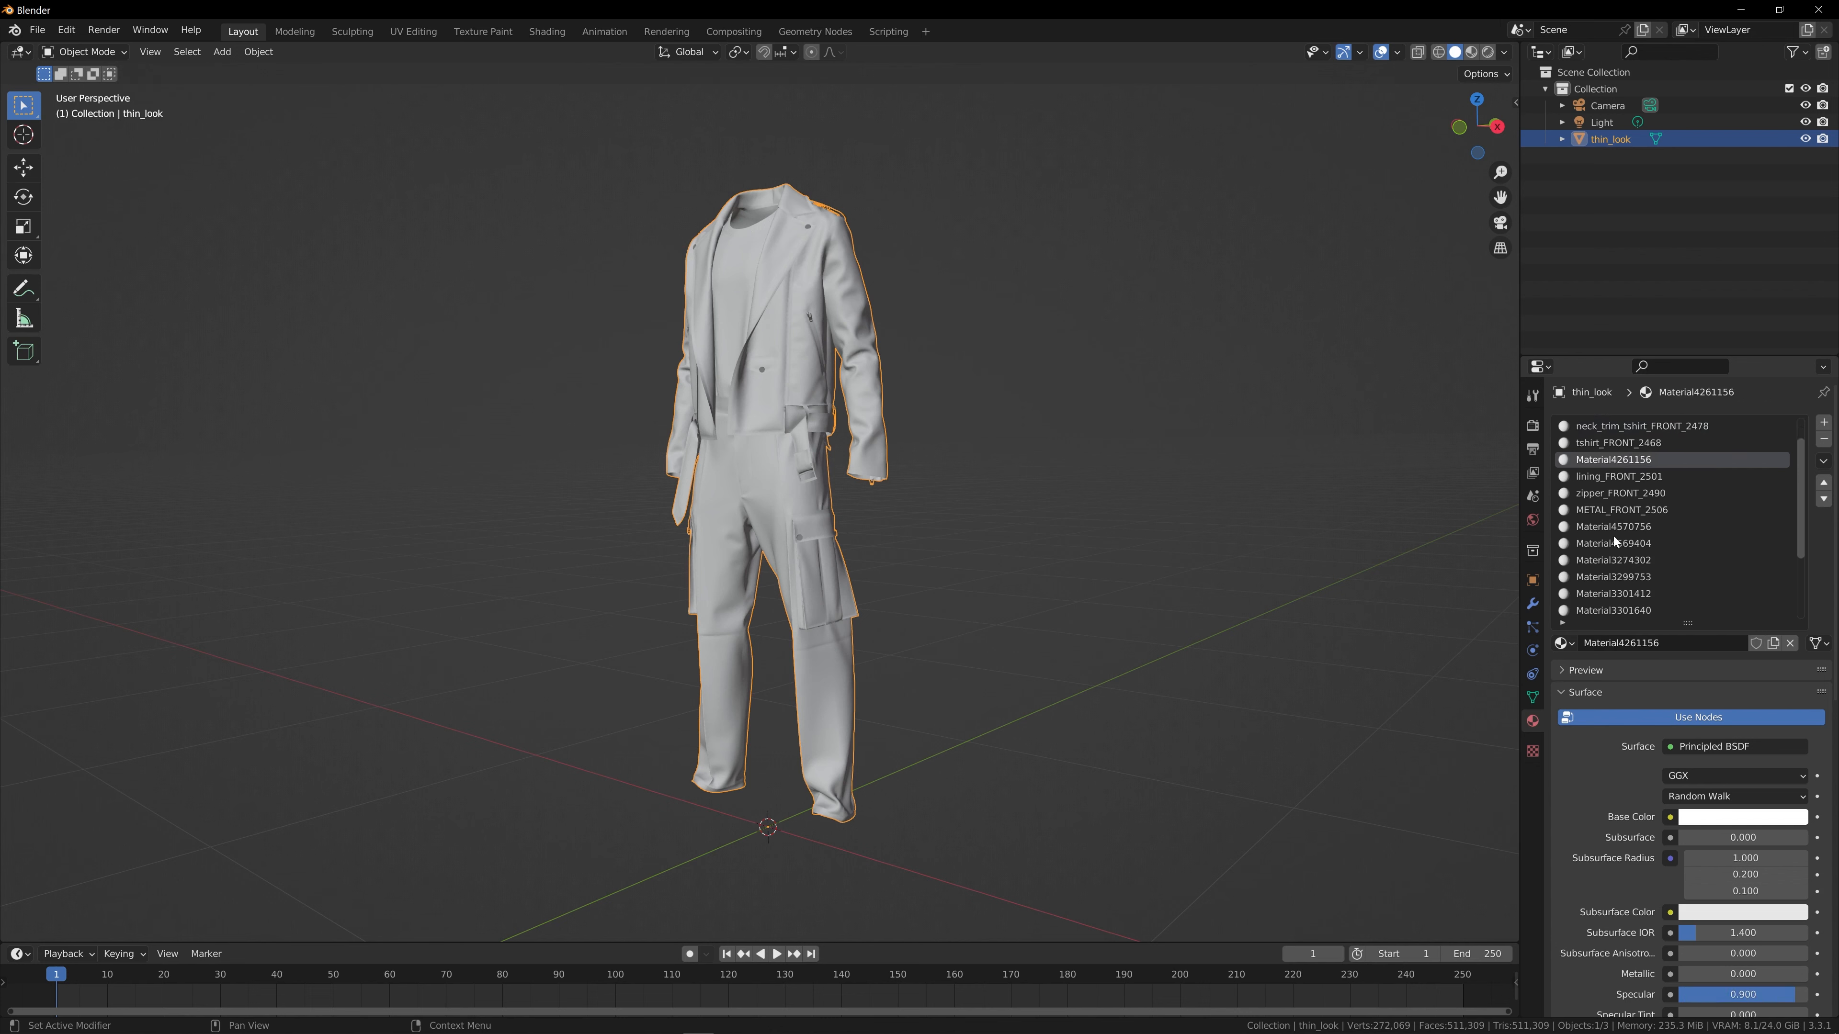
pyautogui.scroll(-3, 1612, 536)
pyautogui.click(1613, 493)
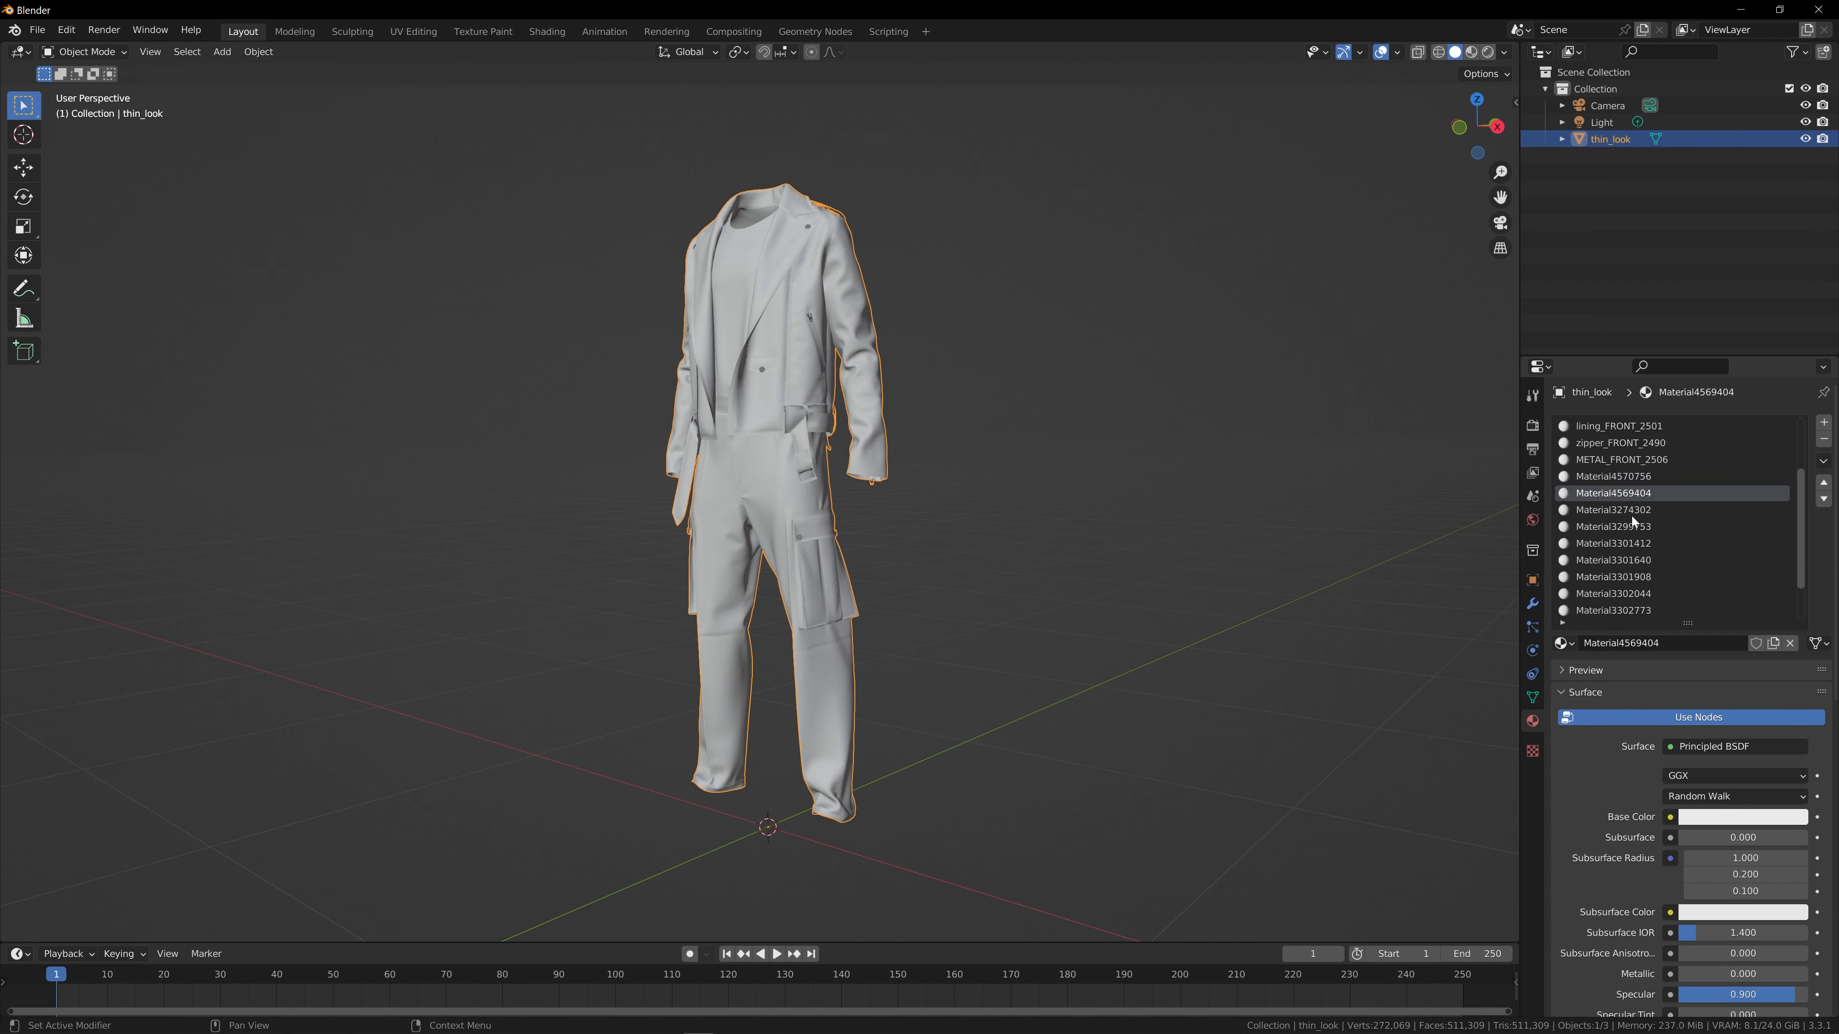
pyautogui.scroll(-3, 1632, 515)
pyautogui.scroll(8, 1641, 561)
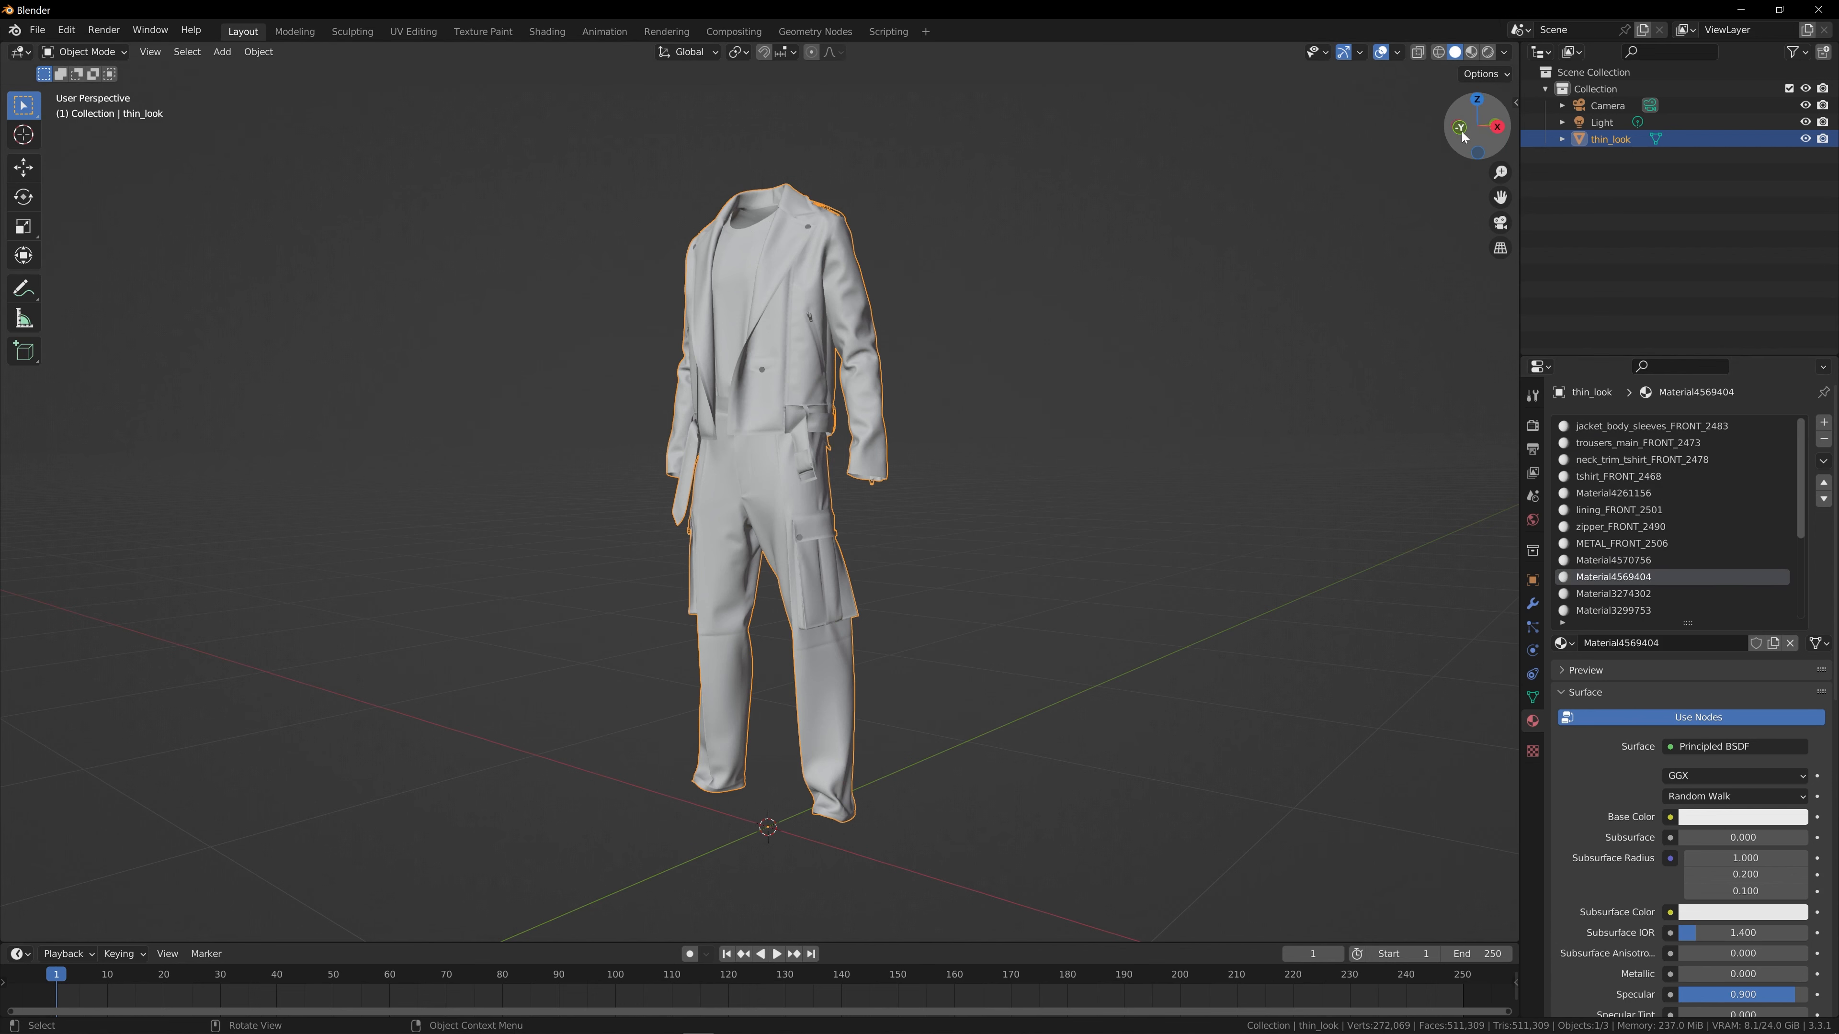
pyautogui.moveTo(1462, 136); pyautogui.dragTo(1479, 150)
pyautogui.scroll(-8, 1662, 479)
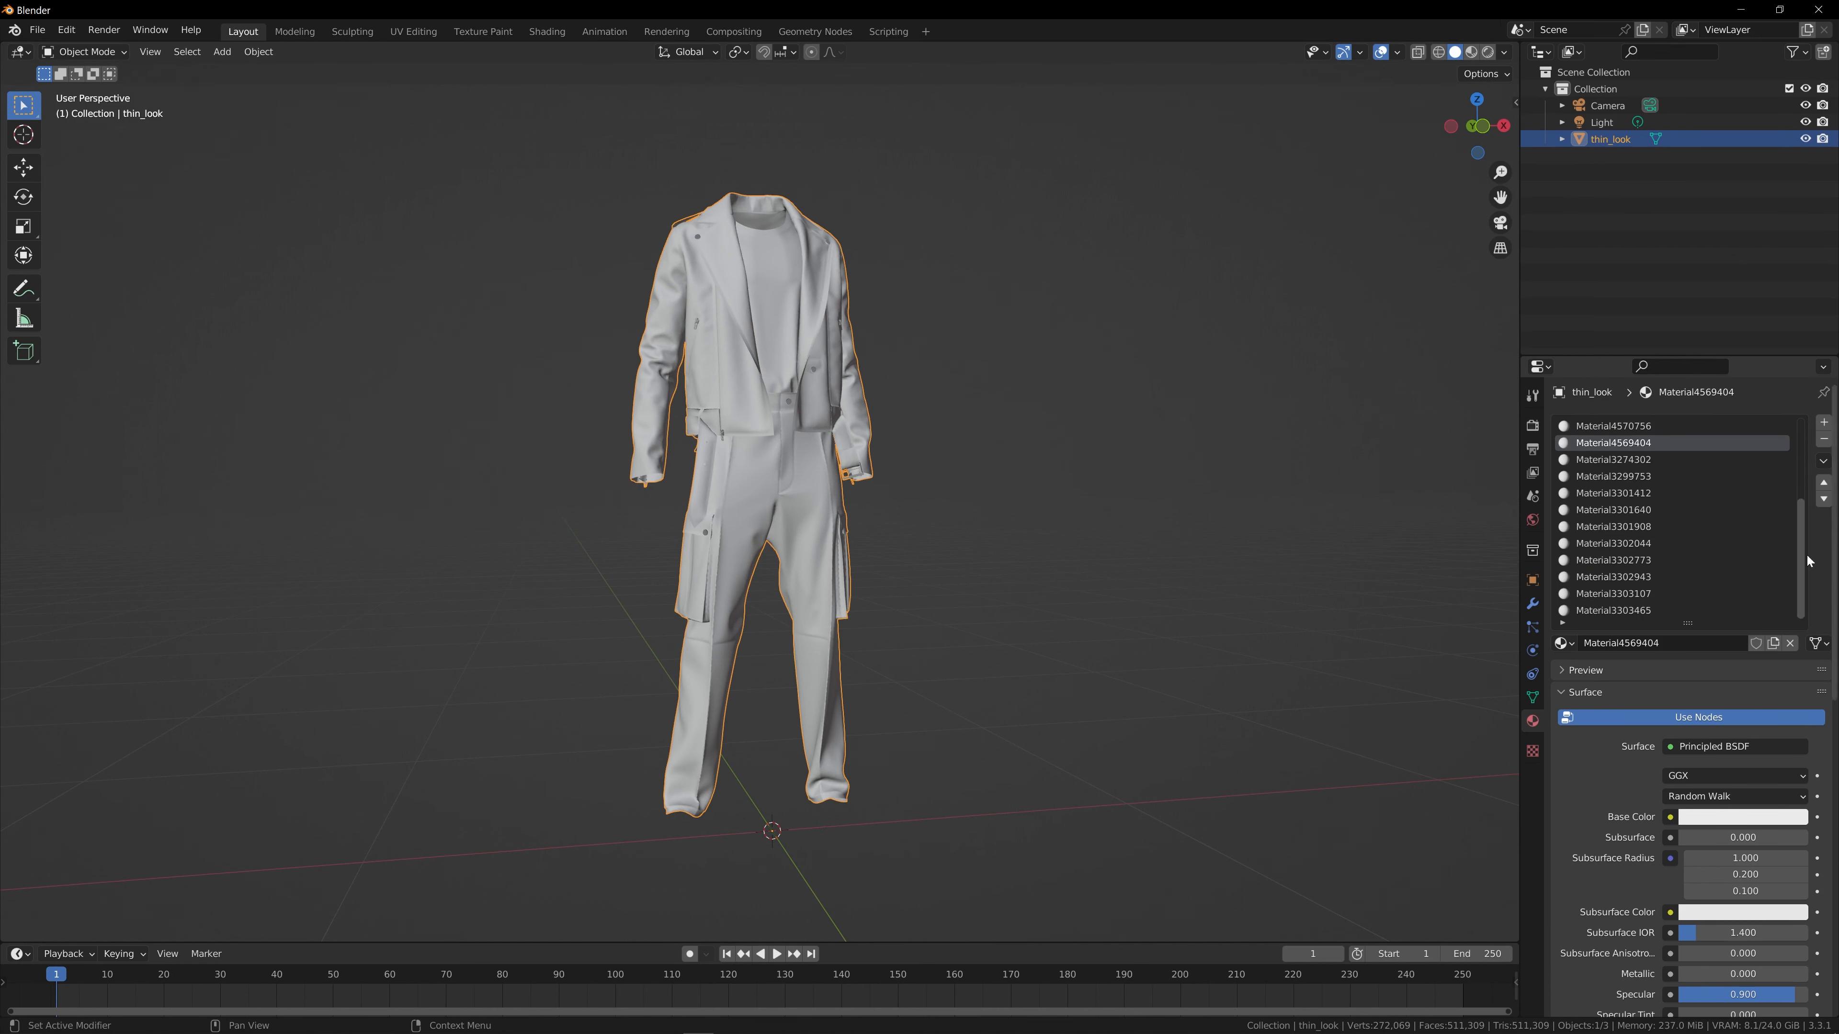
pyautogui.scroll(2, 1632, 494)
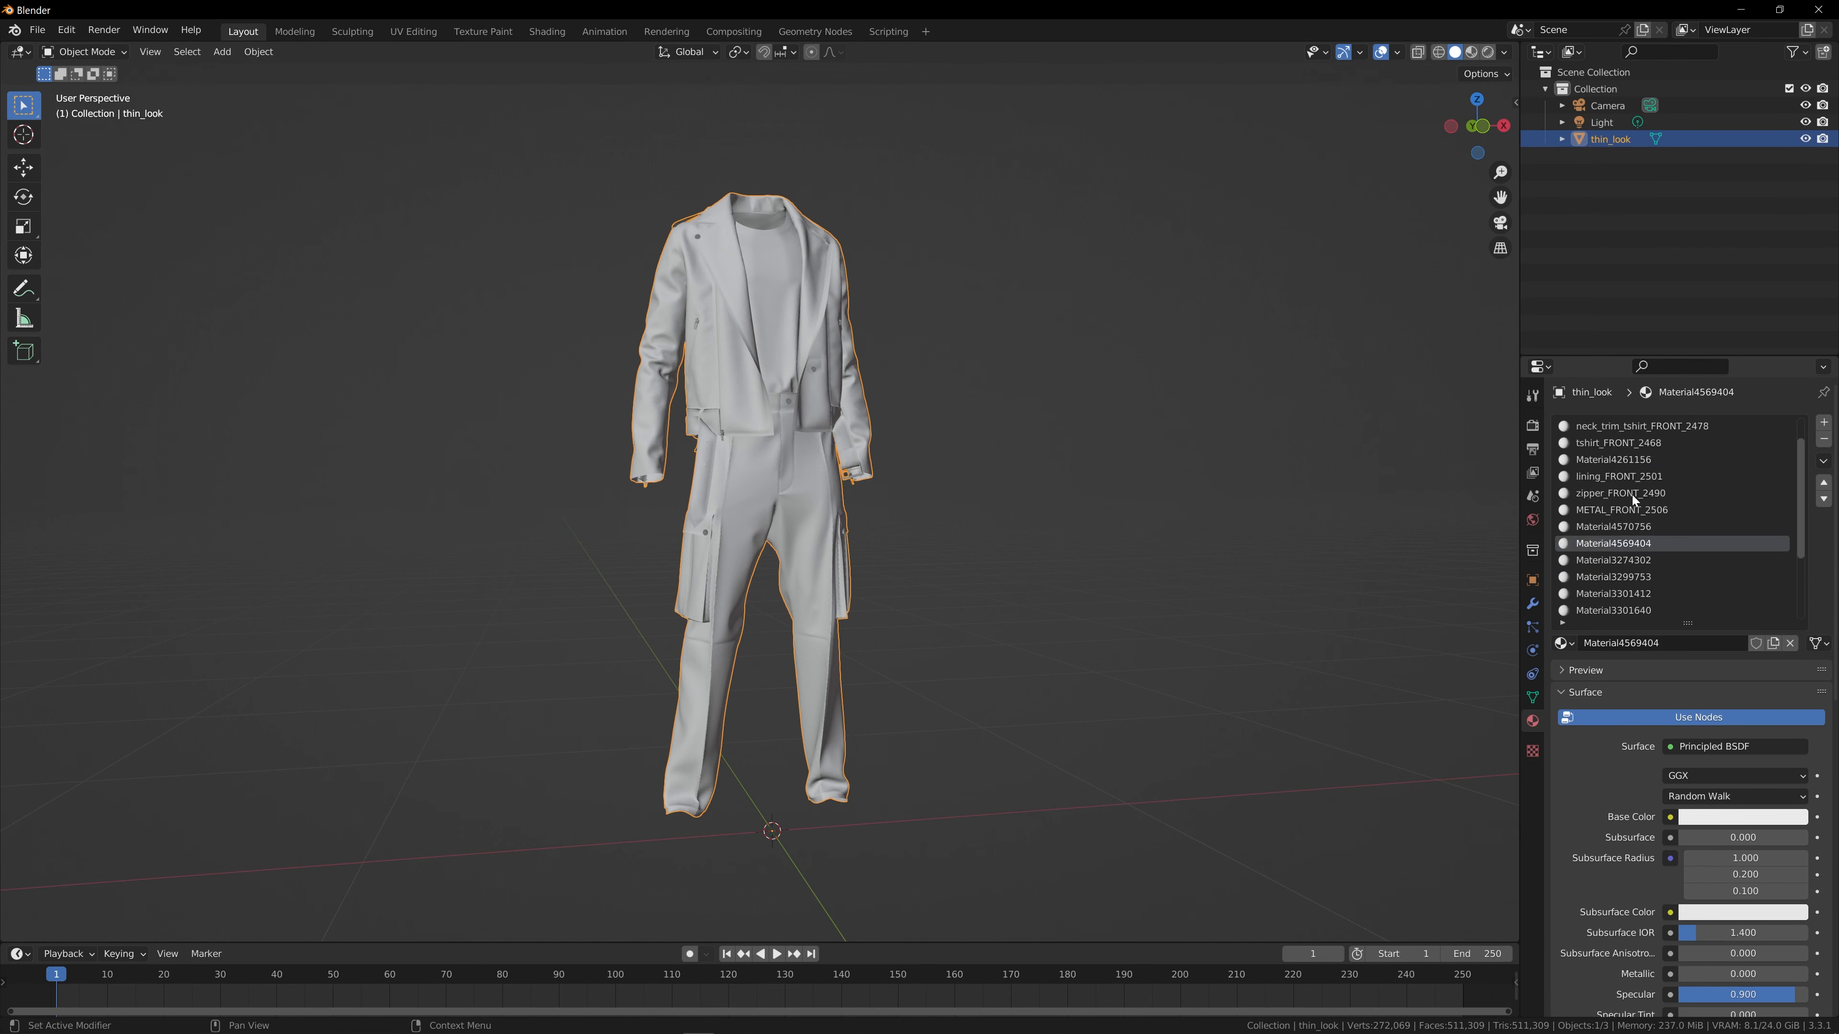
pyautogui.scroll(-2, 1629, 510)
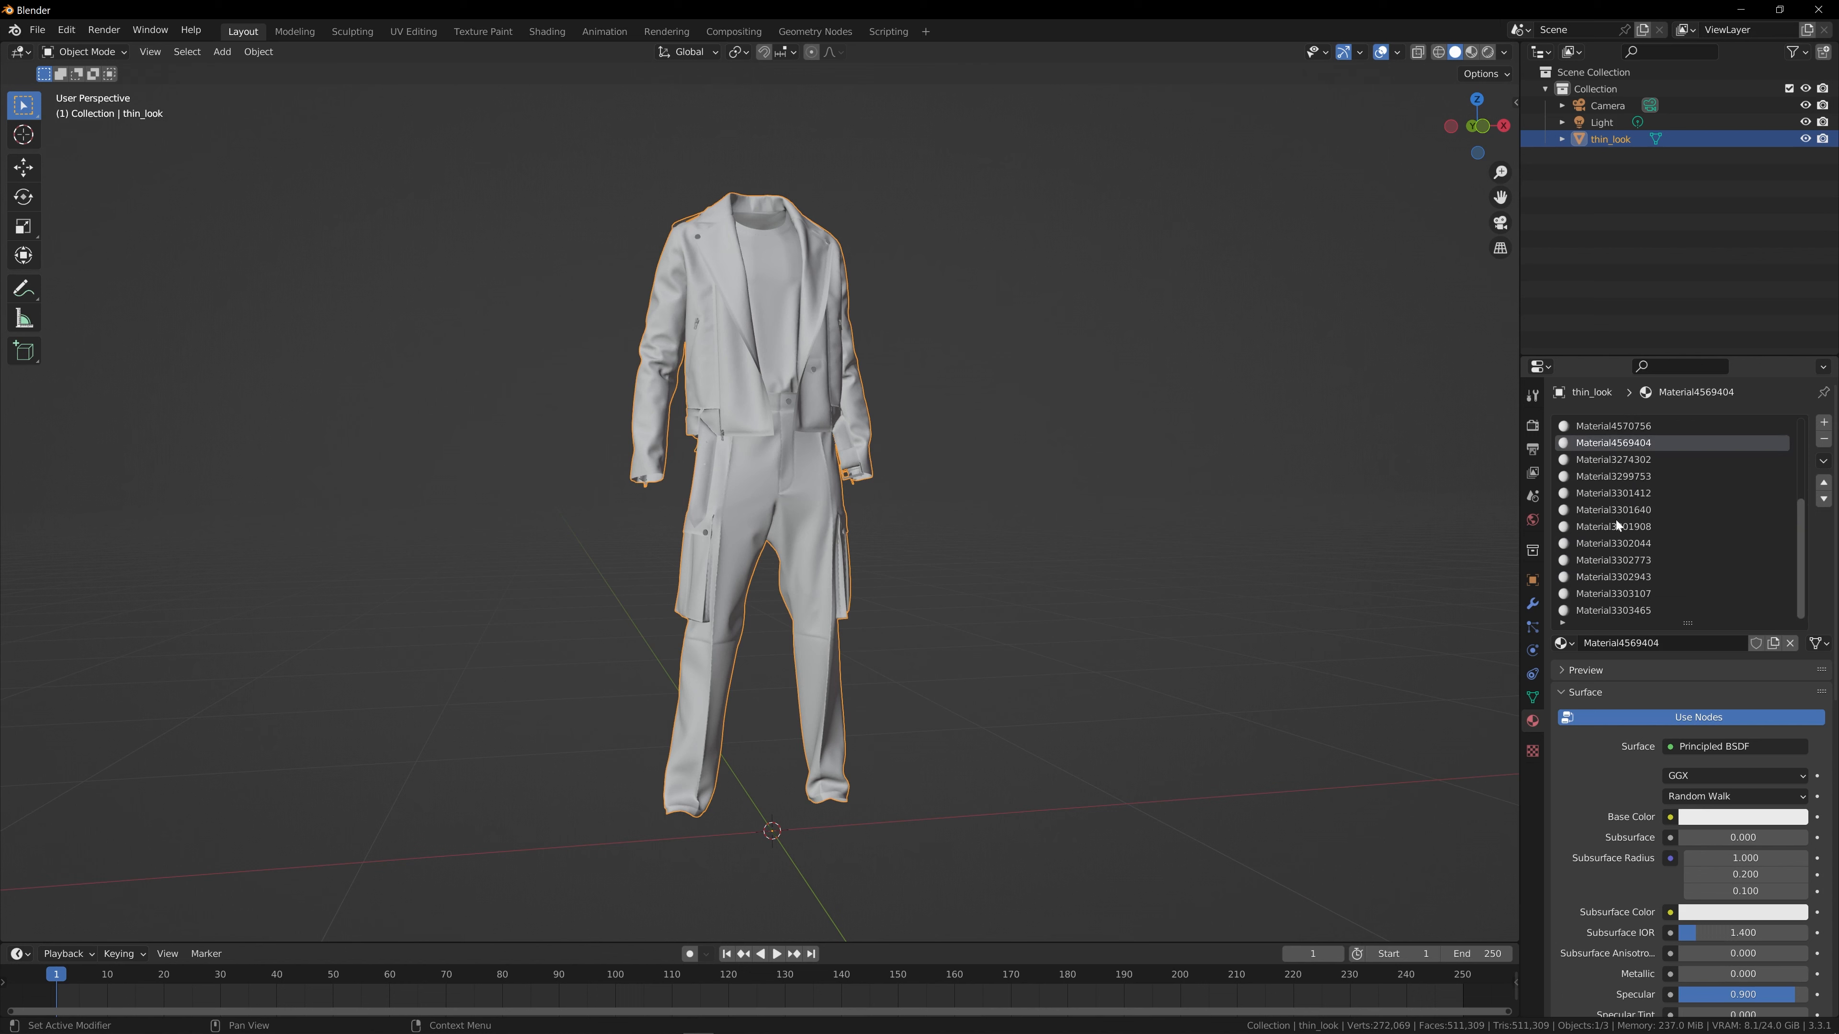
# Remove every material slot from thin_look except jacket_body_sleeves_FRONT_2483, starting with the last one, Material3303465
pyautogui.click(1624, 612)
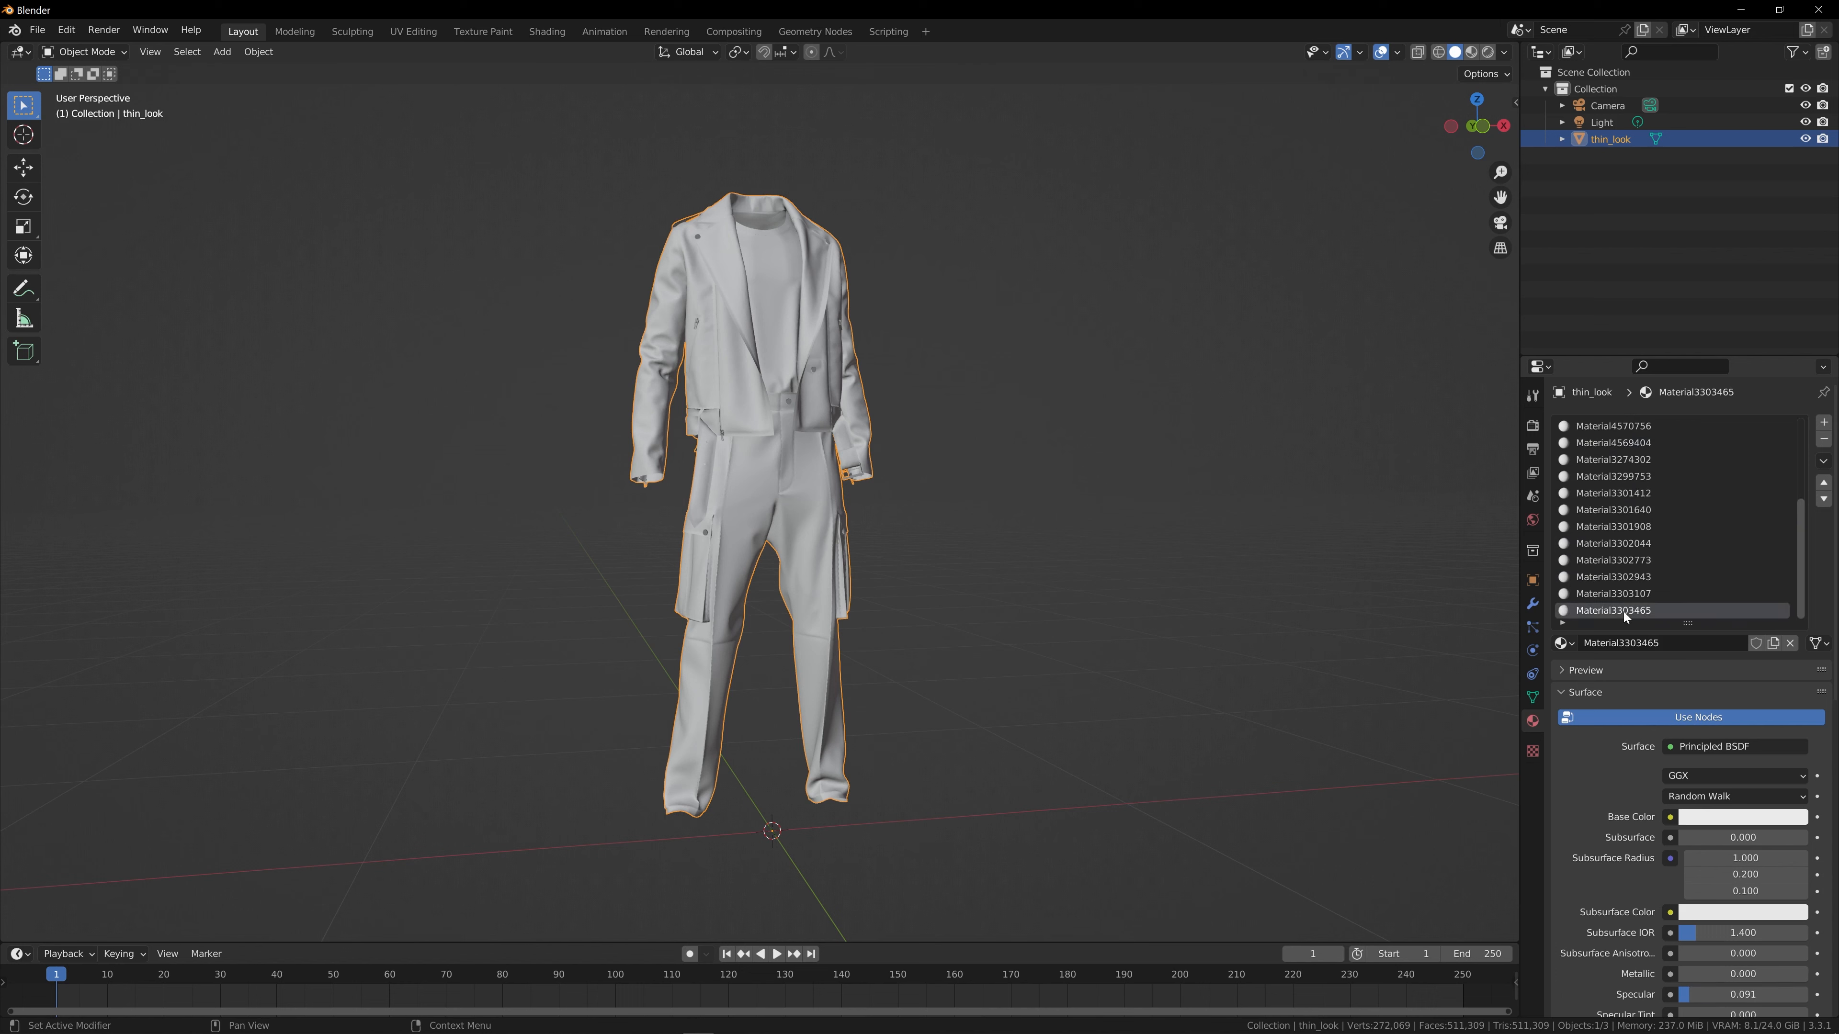
pyautogui.click(1824, 441)
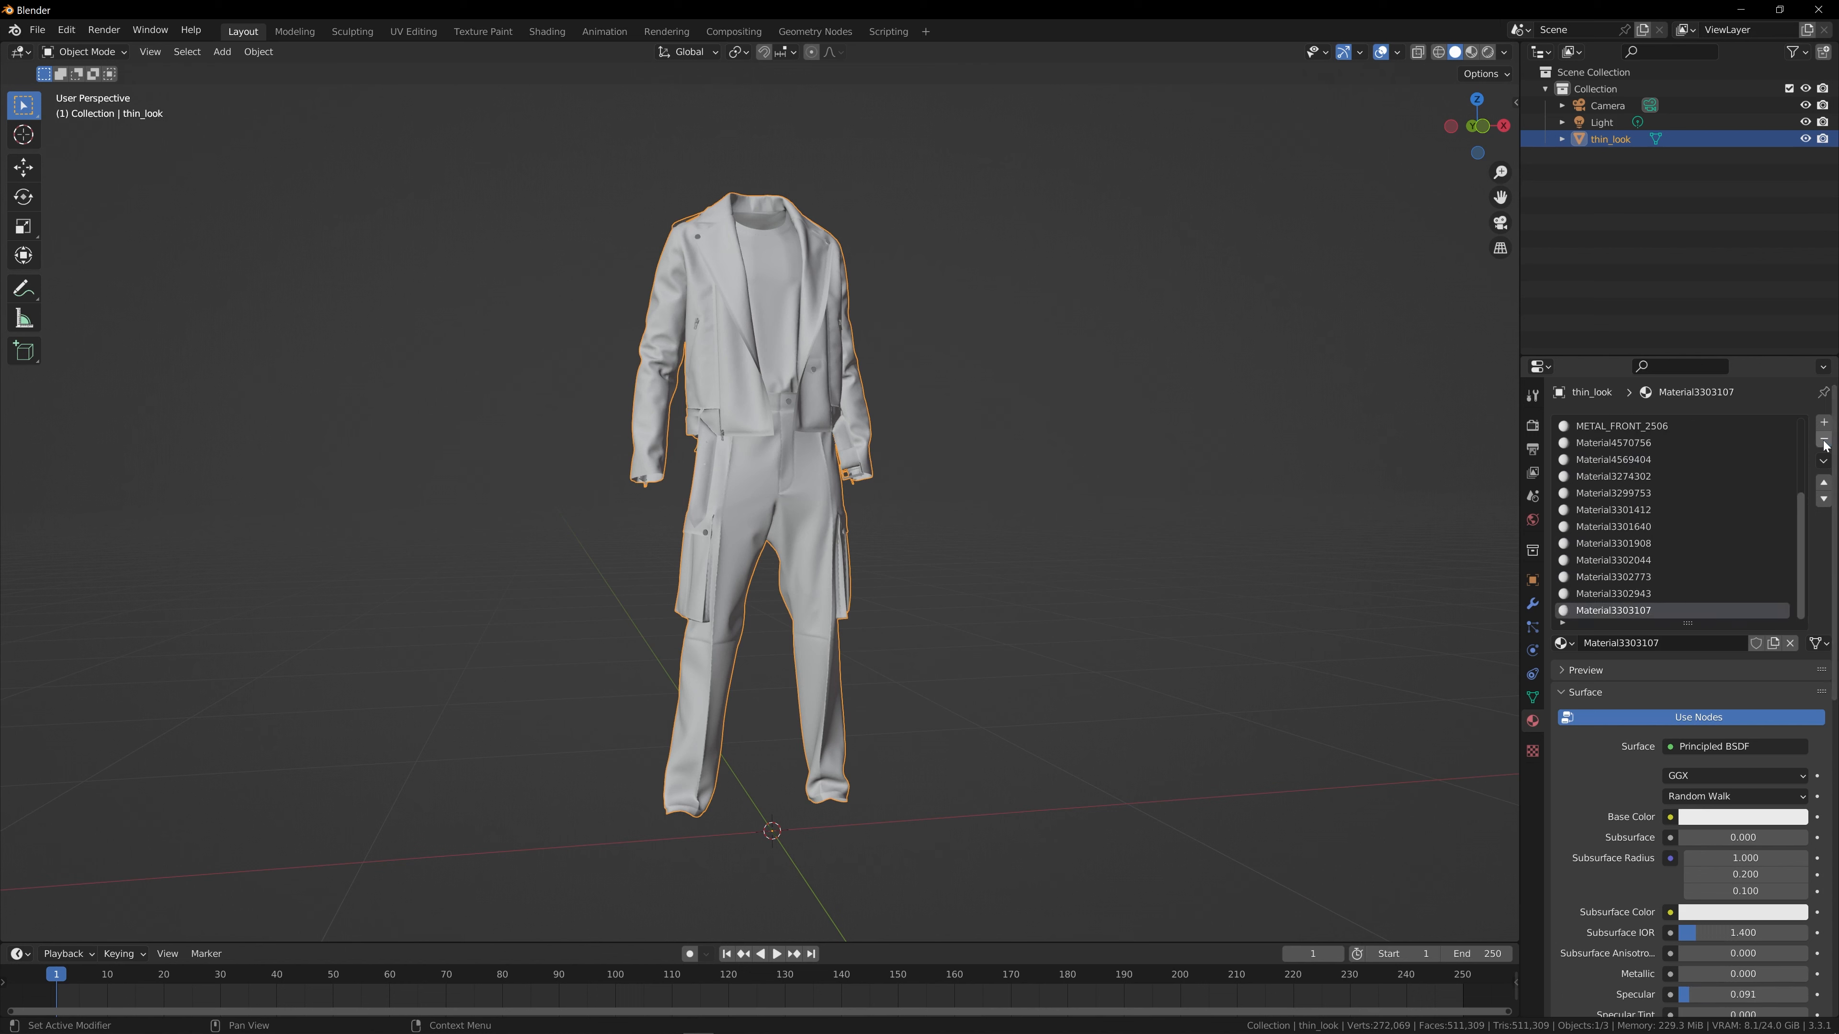
pyautogui.click(1823, 441)
pyautogui.click(1824, 441)
pyautogui.click(1823, 441)
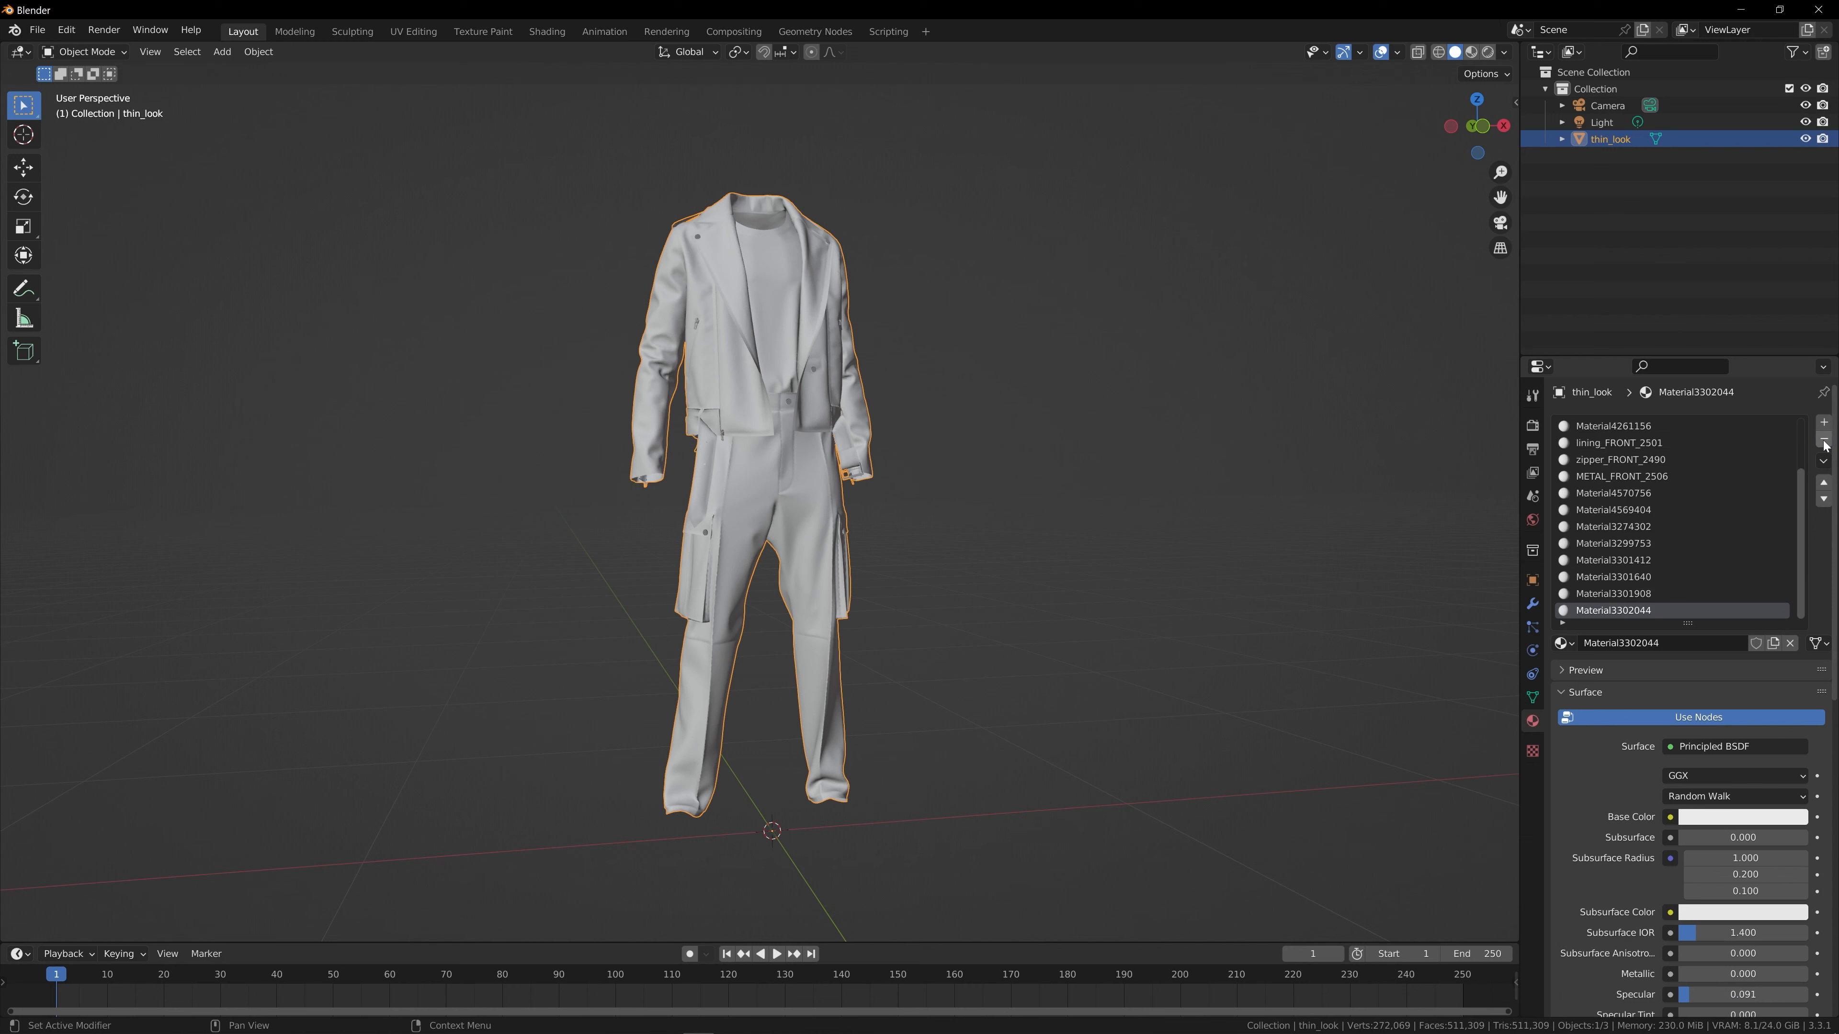
pyautogui.click(1823, 441)
pyautogui.click(1824, 441)
pyautogui.click(1823, 441)
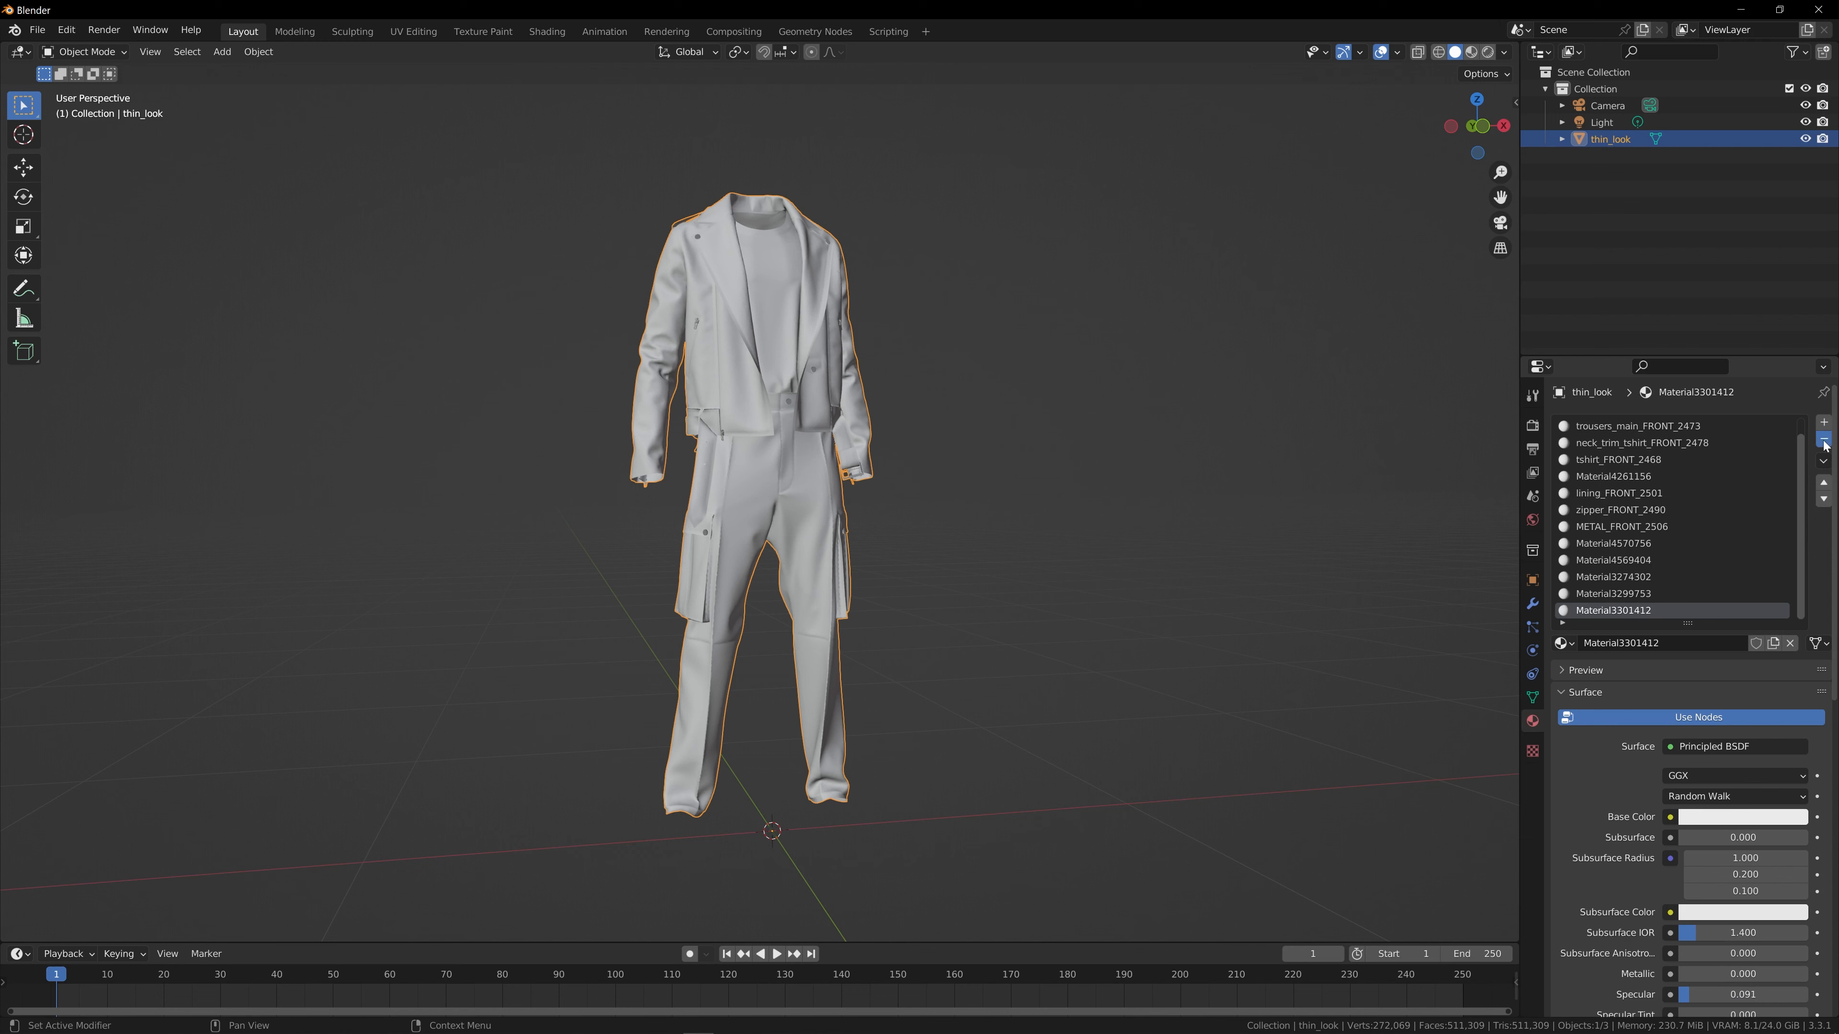
pyautogui.click(1823, 441)
pyautogui.click(1823, 441)
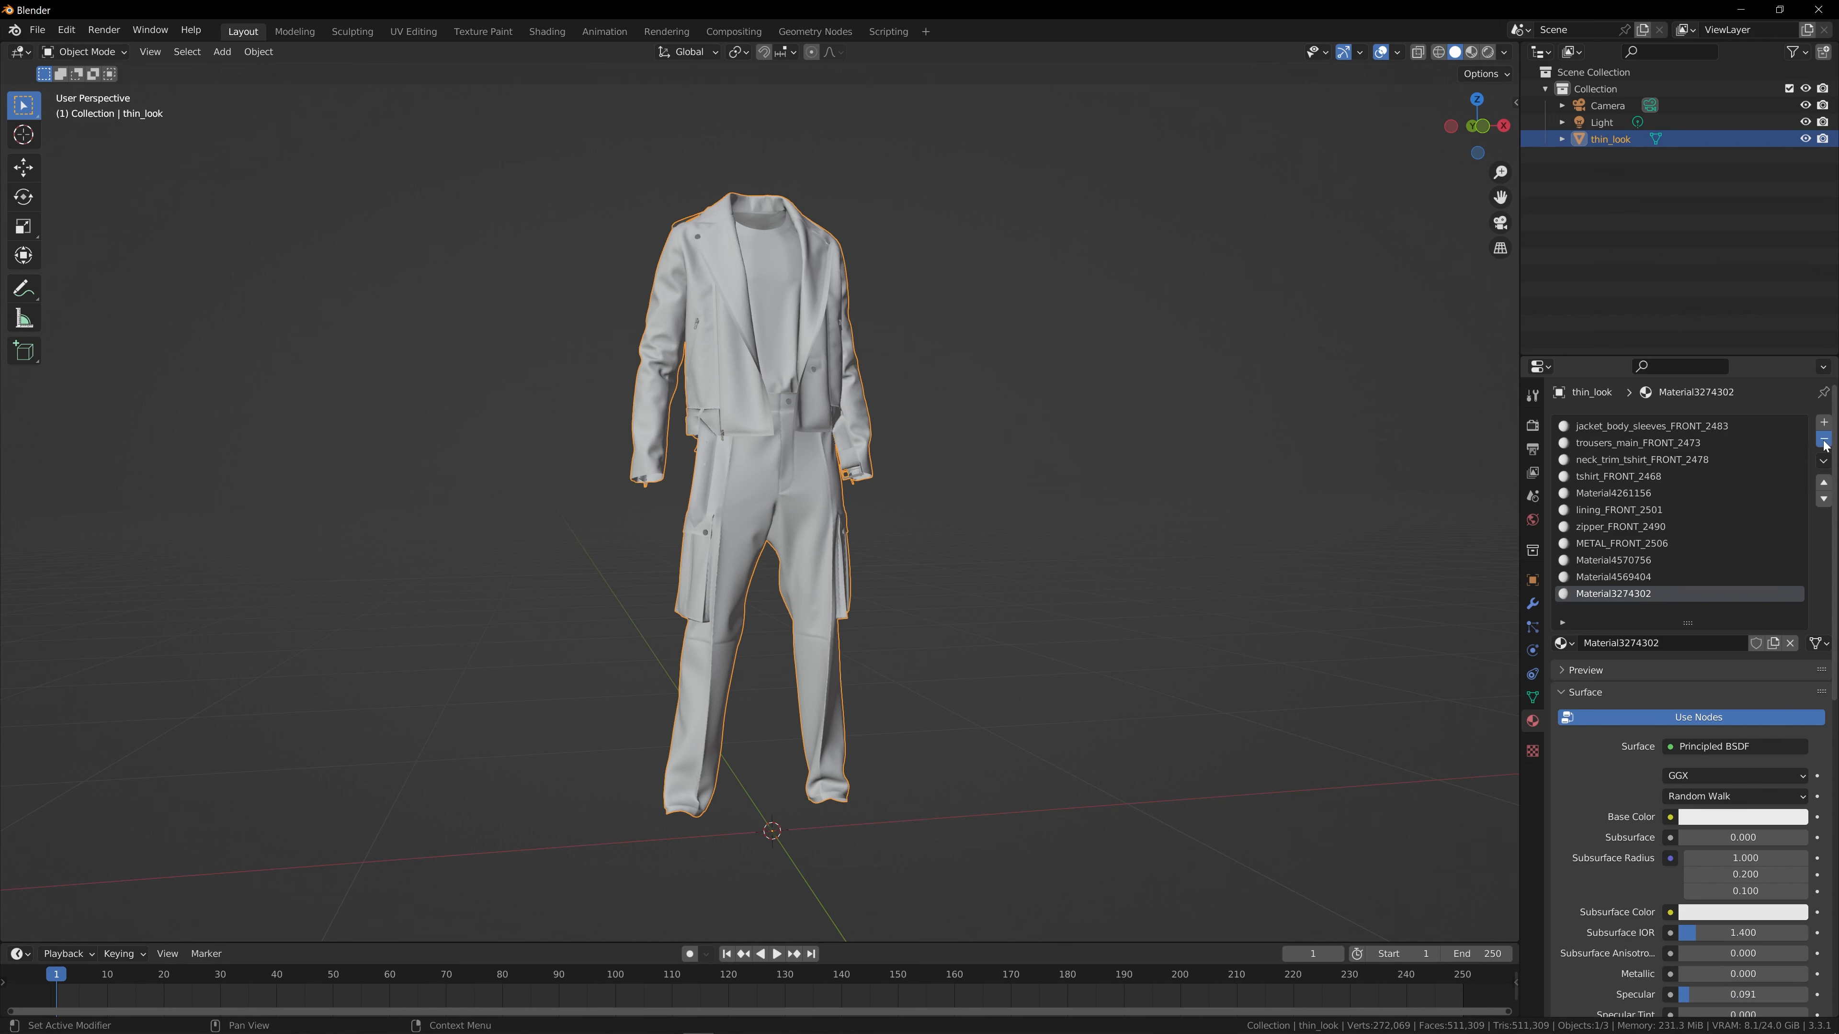
pyautogui.click(1824, 441)
pyautogui.click(1823, 441)
pyautogui.click(1823, 441)
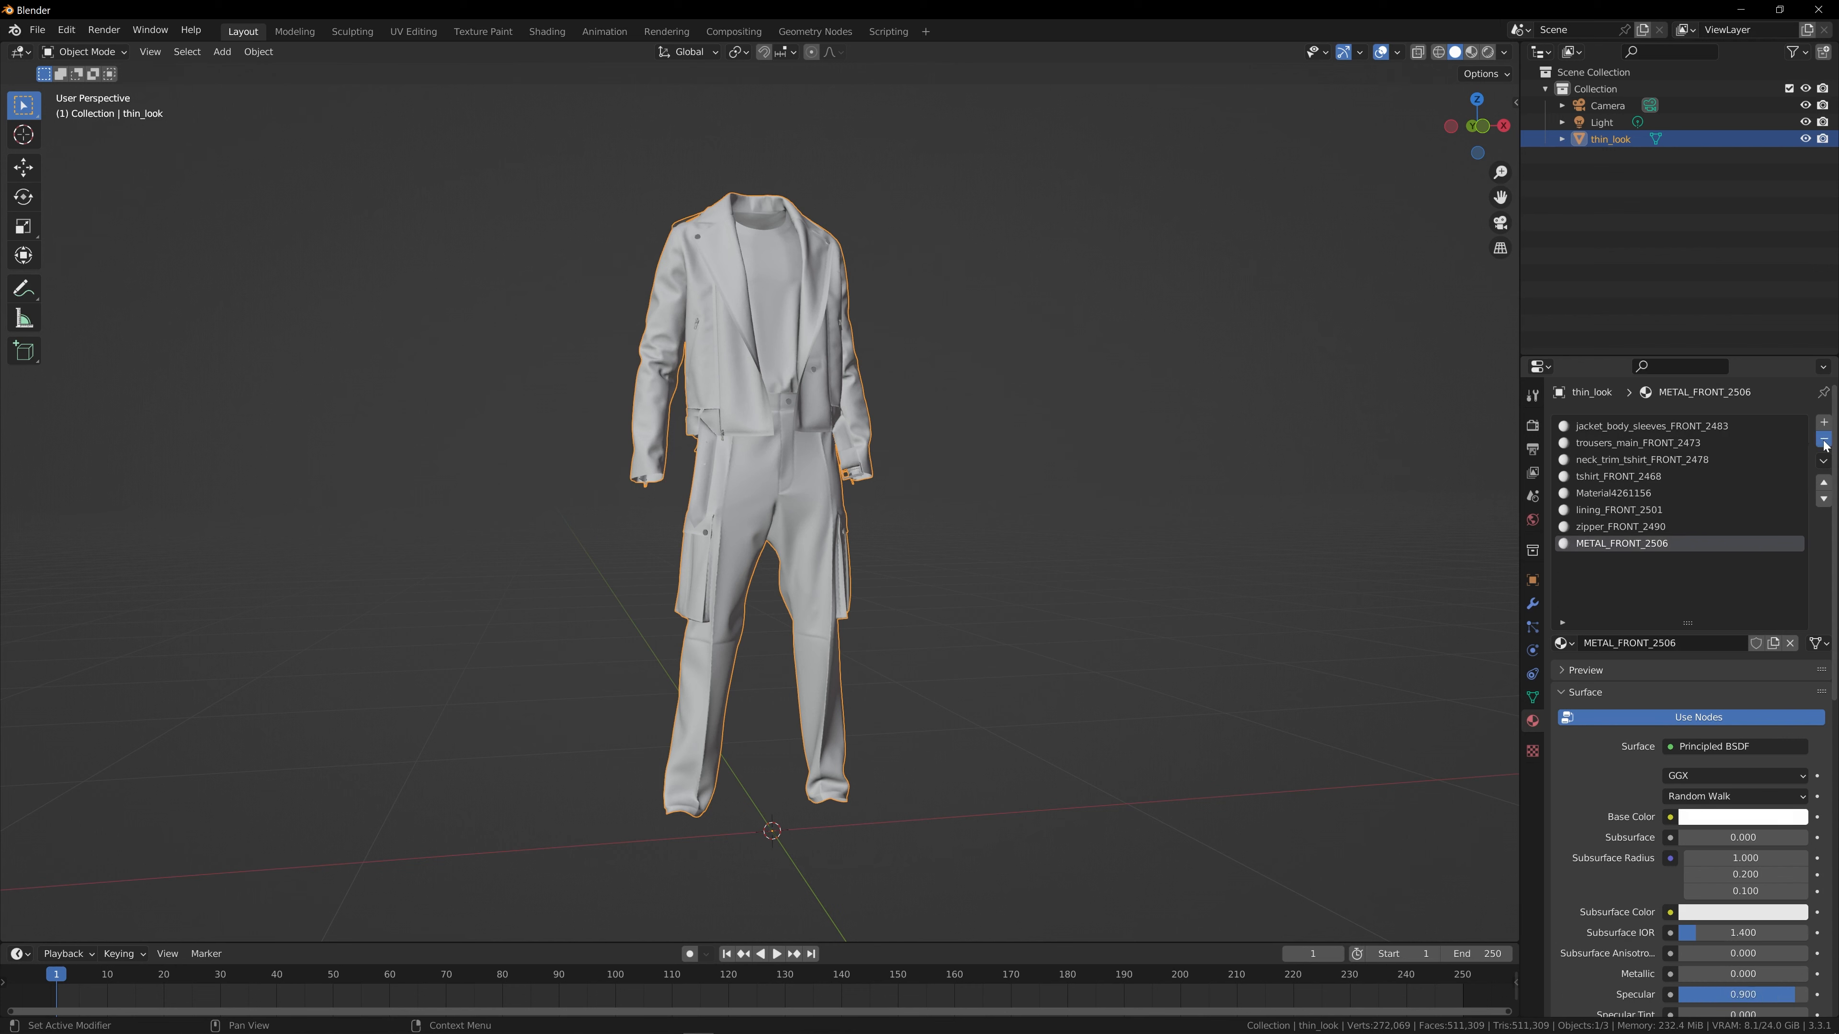
pyautogui.click(1823, 442)
pyautogui.click(1824, 441)
pyautogui.click(1823, 441)
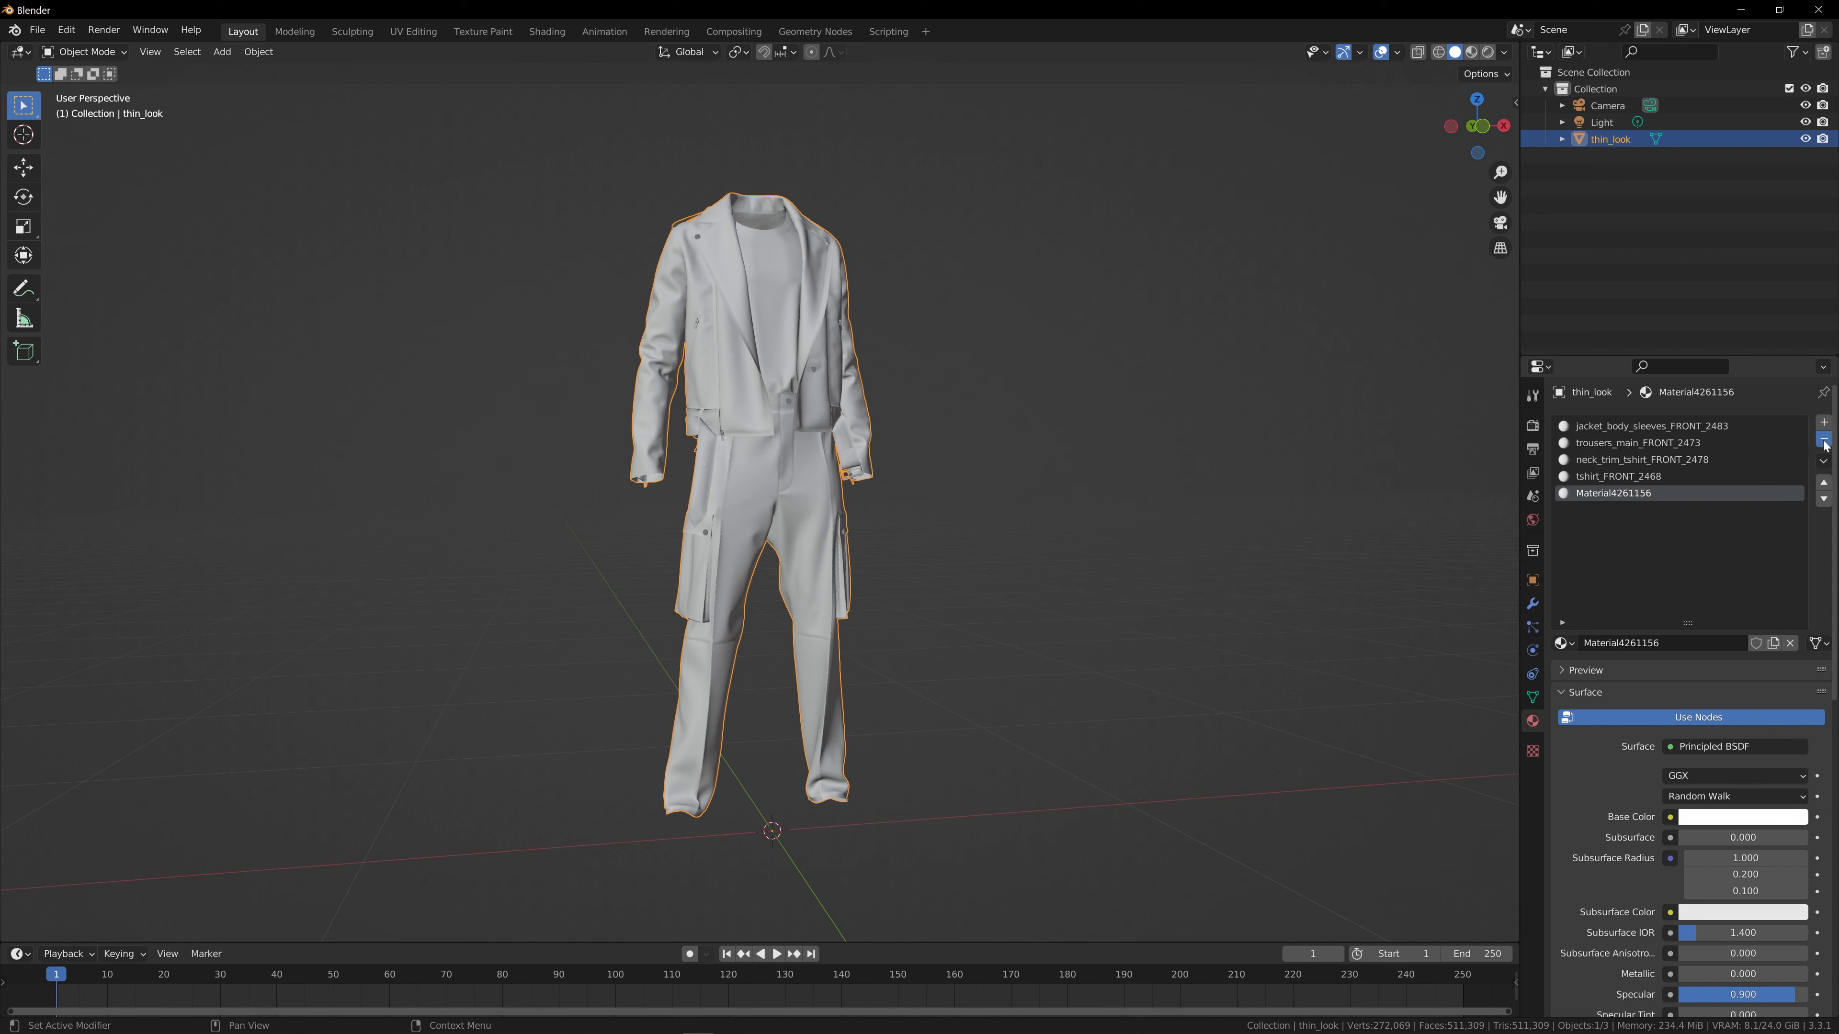
pyautogui.click(1823, 441)
pyautogui.click(1824, 441)
pyautogui.click(1824, 441)
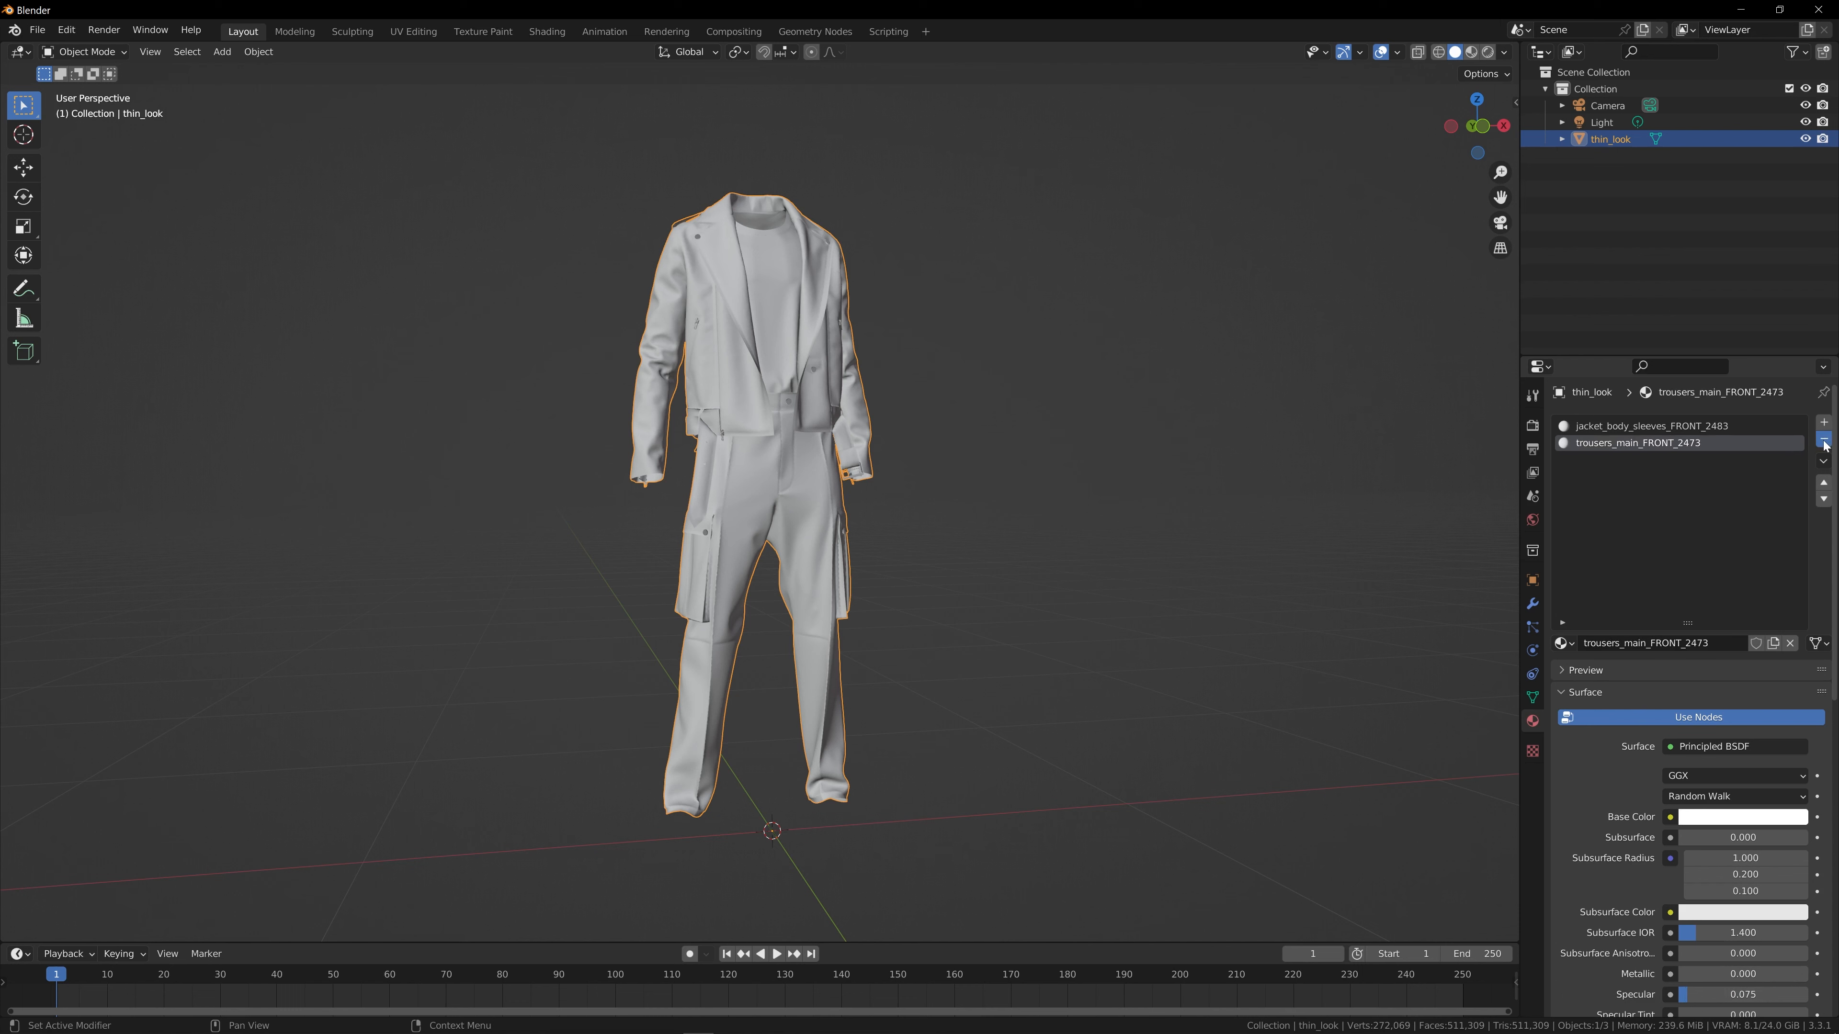
pyautogui.click(1824, 441)
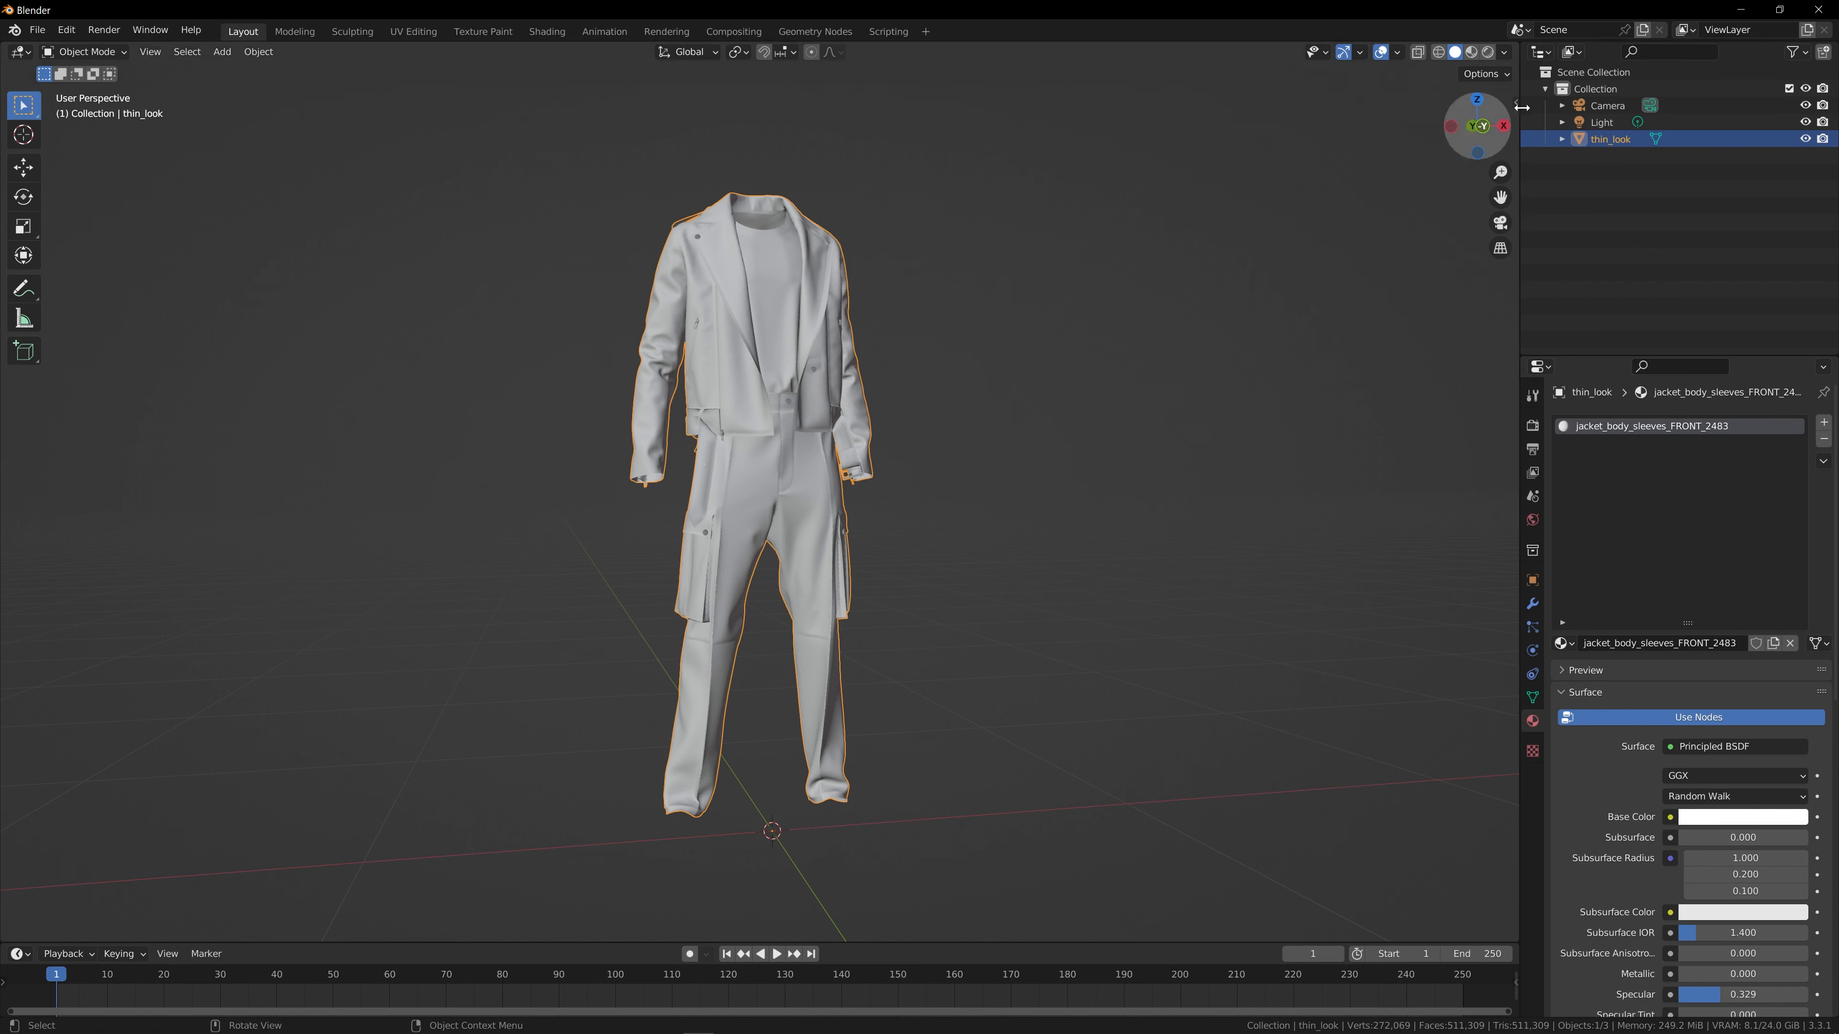
# Display the outfit in Material Preview shading and set the remaining material's base color to a saturated blue
pyautogui.click(1472, 52)
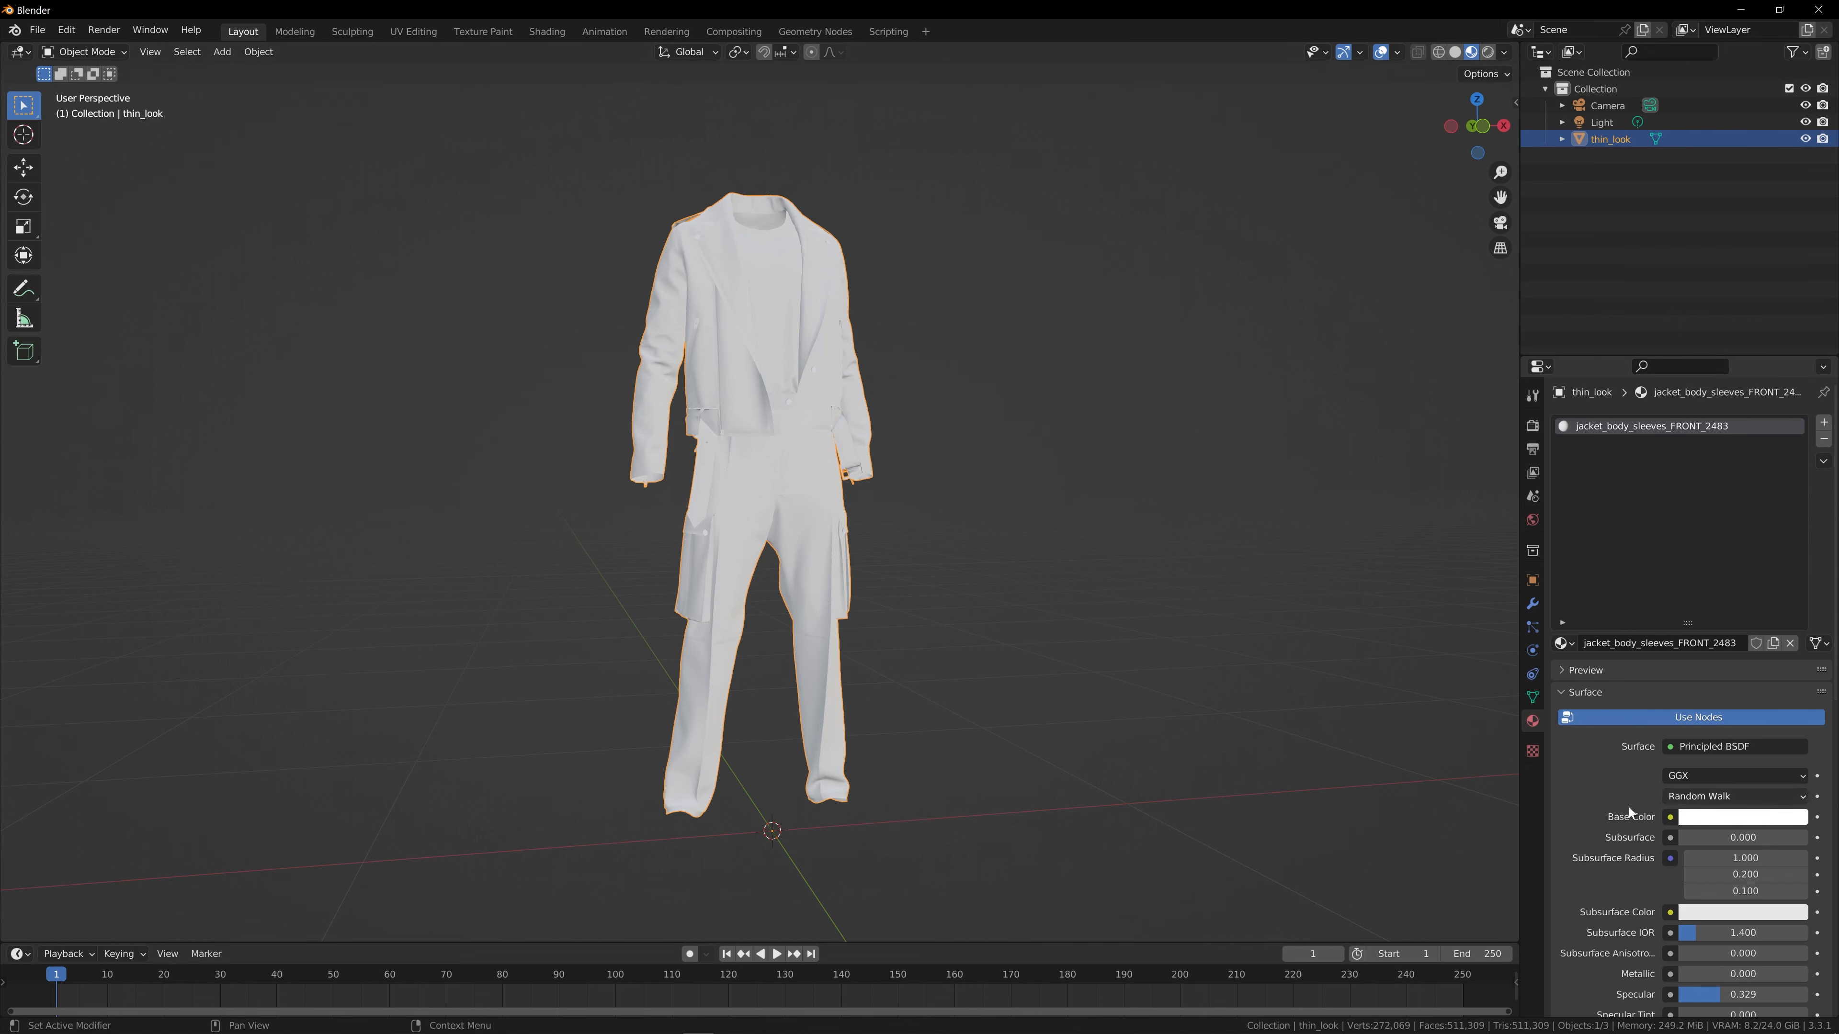
pyautogui.click(1717, 818)
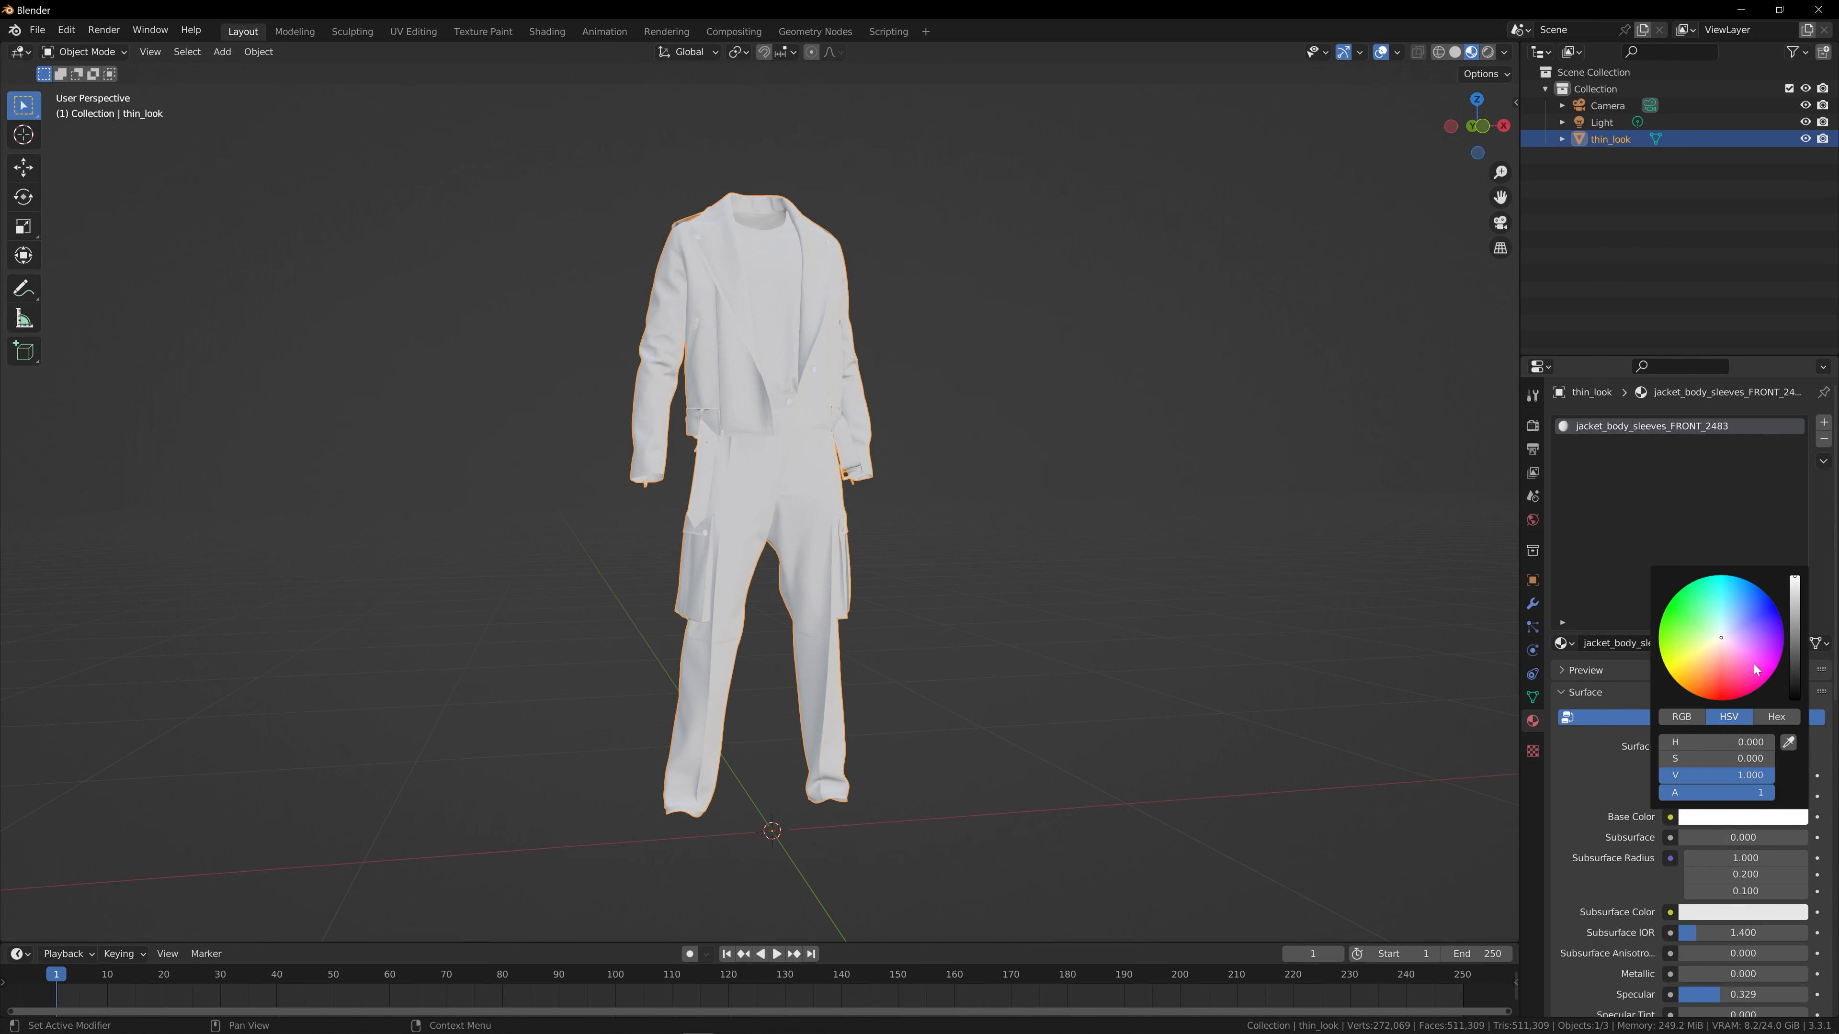
pyautogui.click(1767, 615)
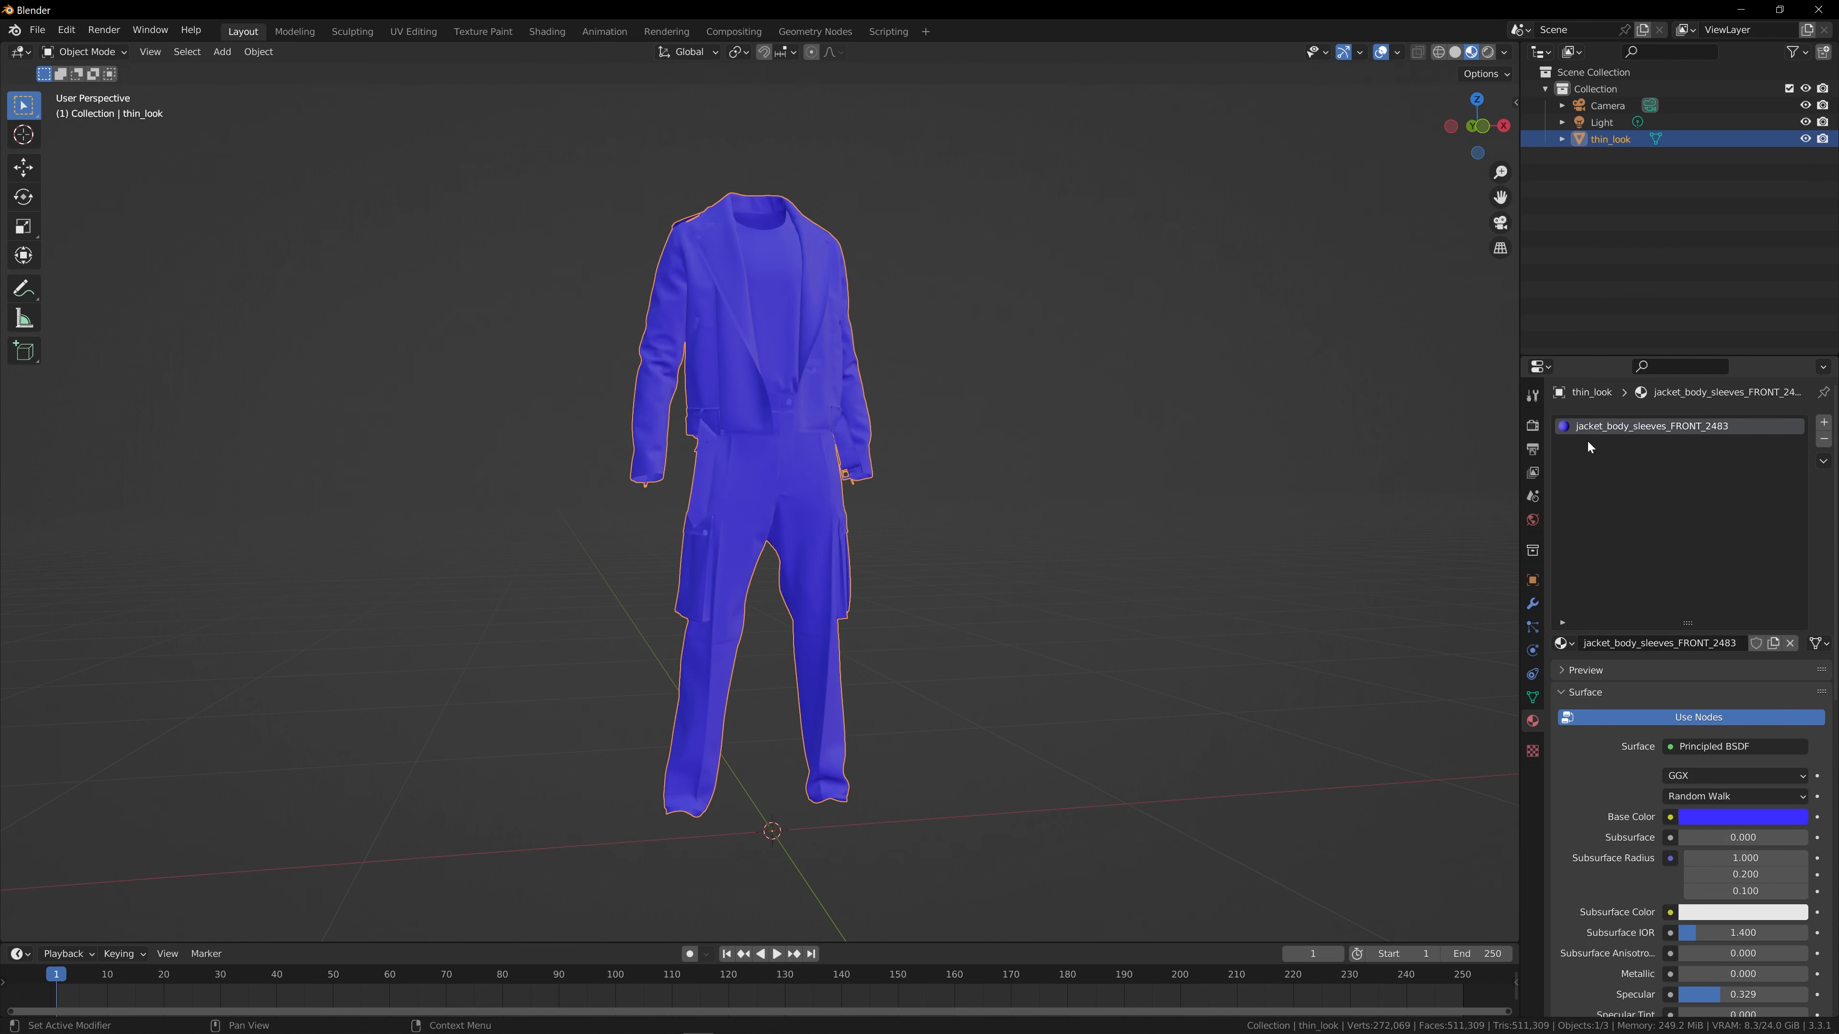
pyautogui.moveTo(1476, 127); pyautogui.dragTo(1166, 341)
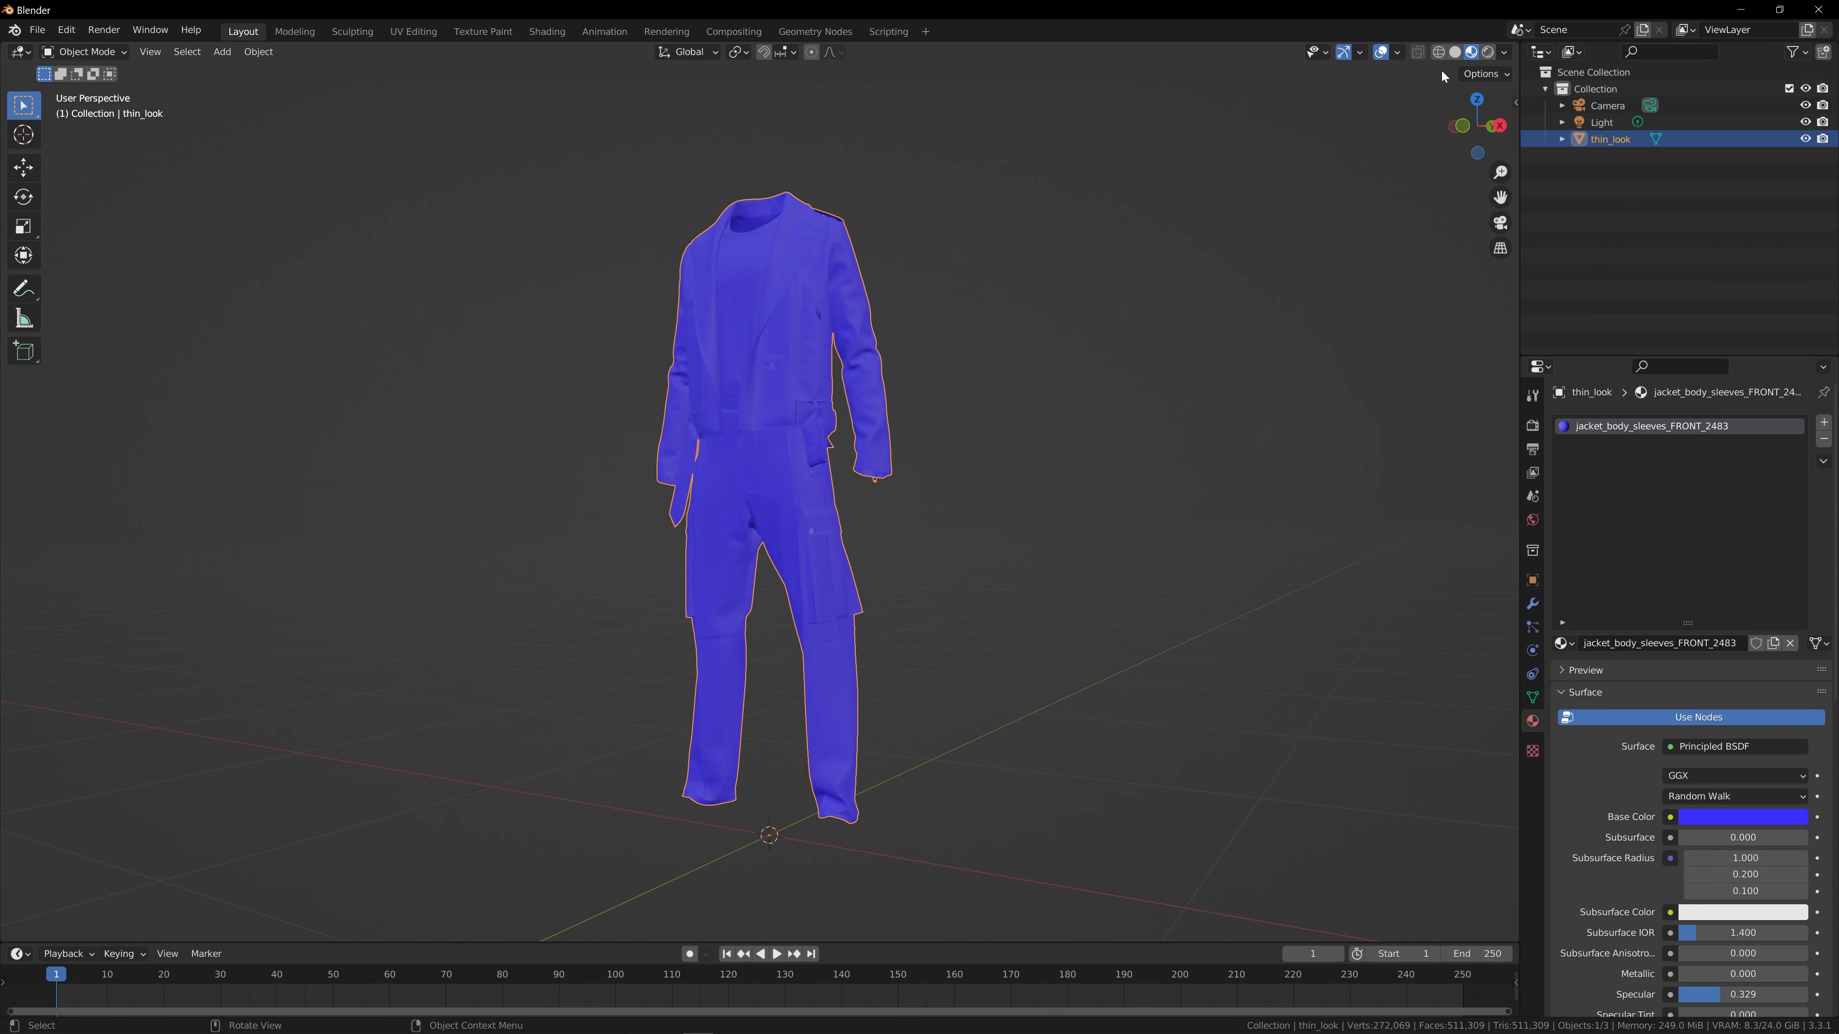
# Start a Wavefront (.obj) export with D:\WIP\tutorial_videos\jacket_substance\geometry as the destination folder
pyautogui.click(36, 31)
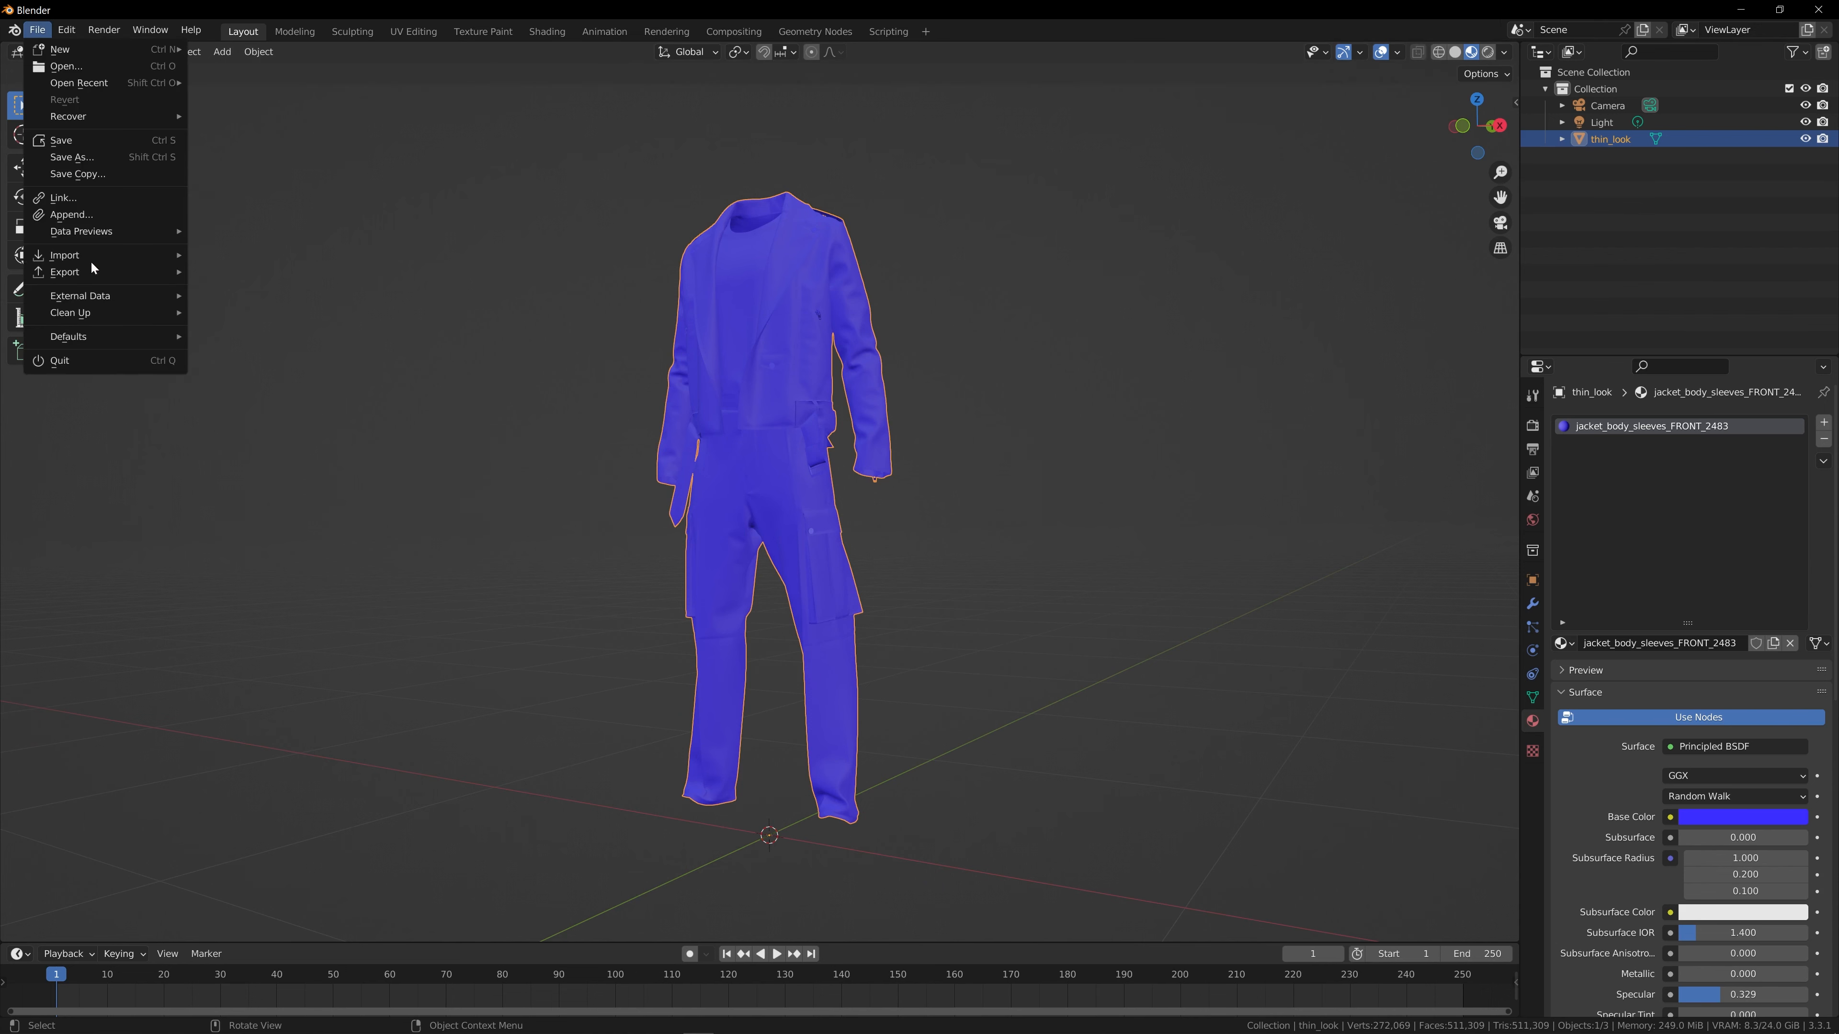
pyautogui.moveTo(91, 272)
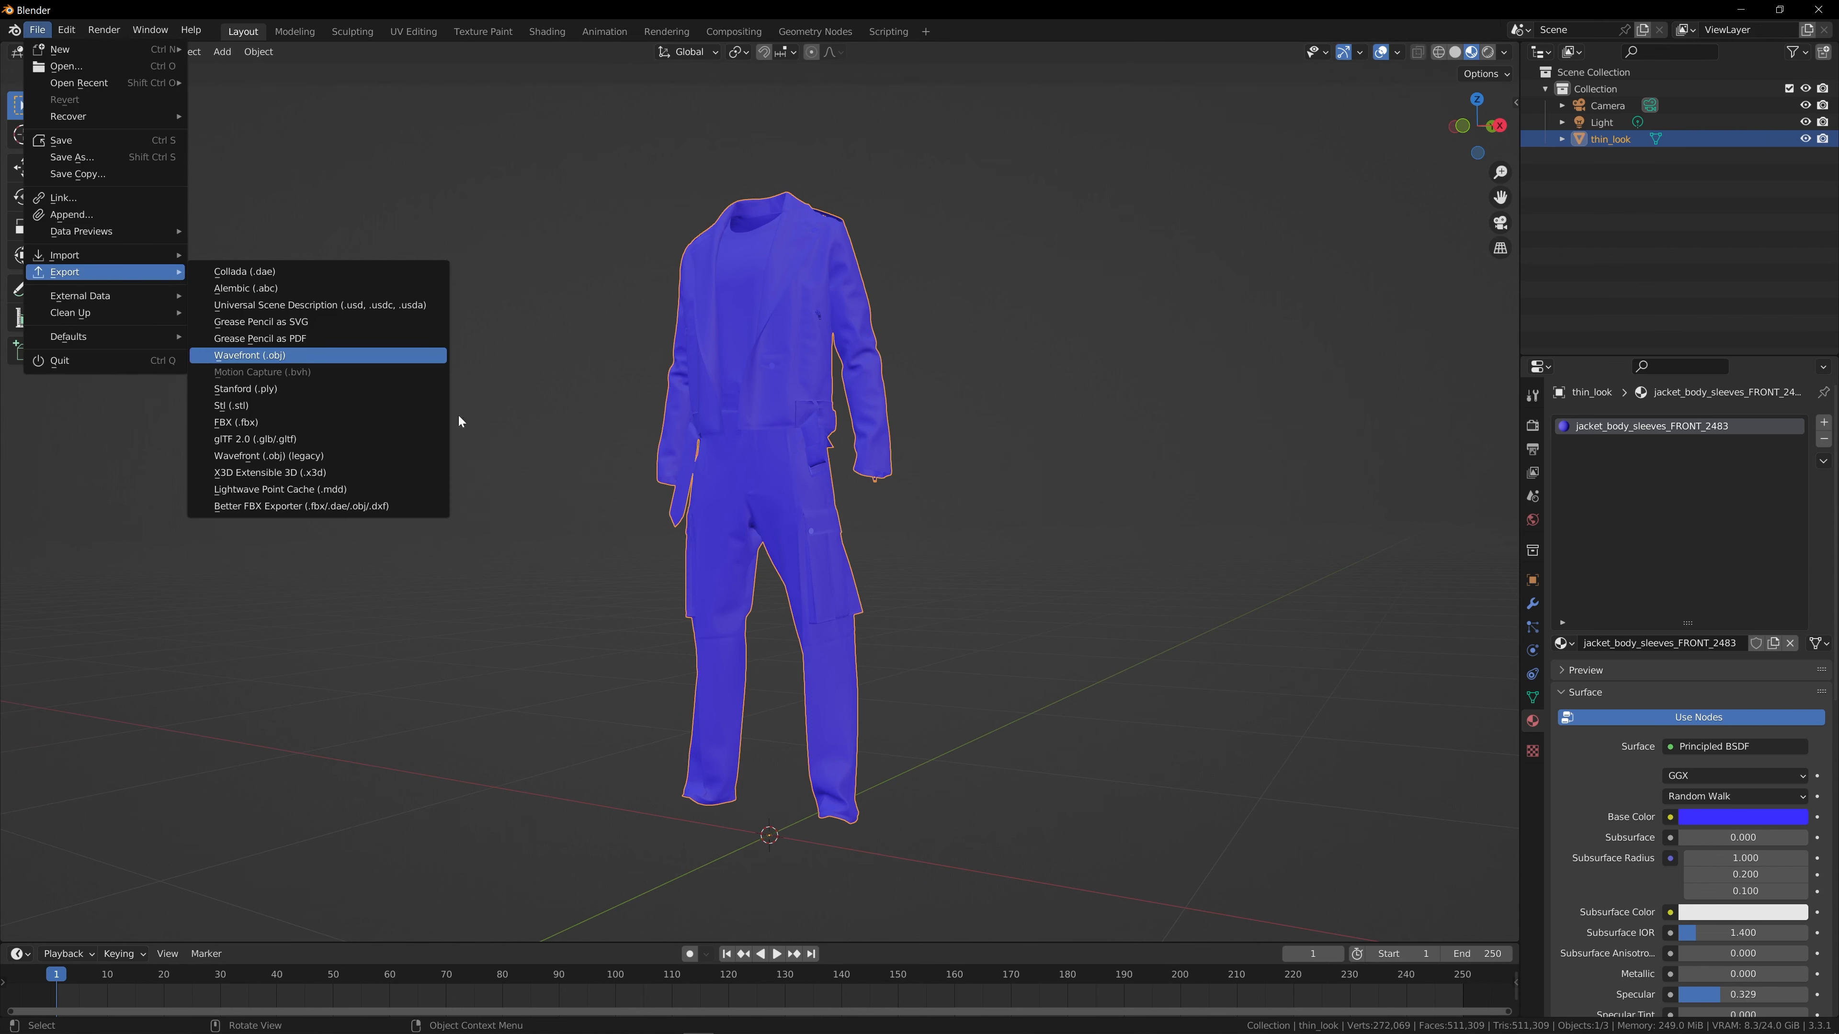
pyautogui.click(362, 356)
pyautogui.click(647, 194)
pyautogui.hotkey('ctrl', 'v')
pyautogui.press('Return')
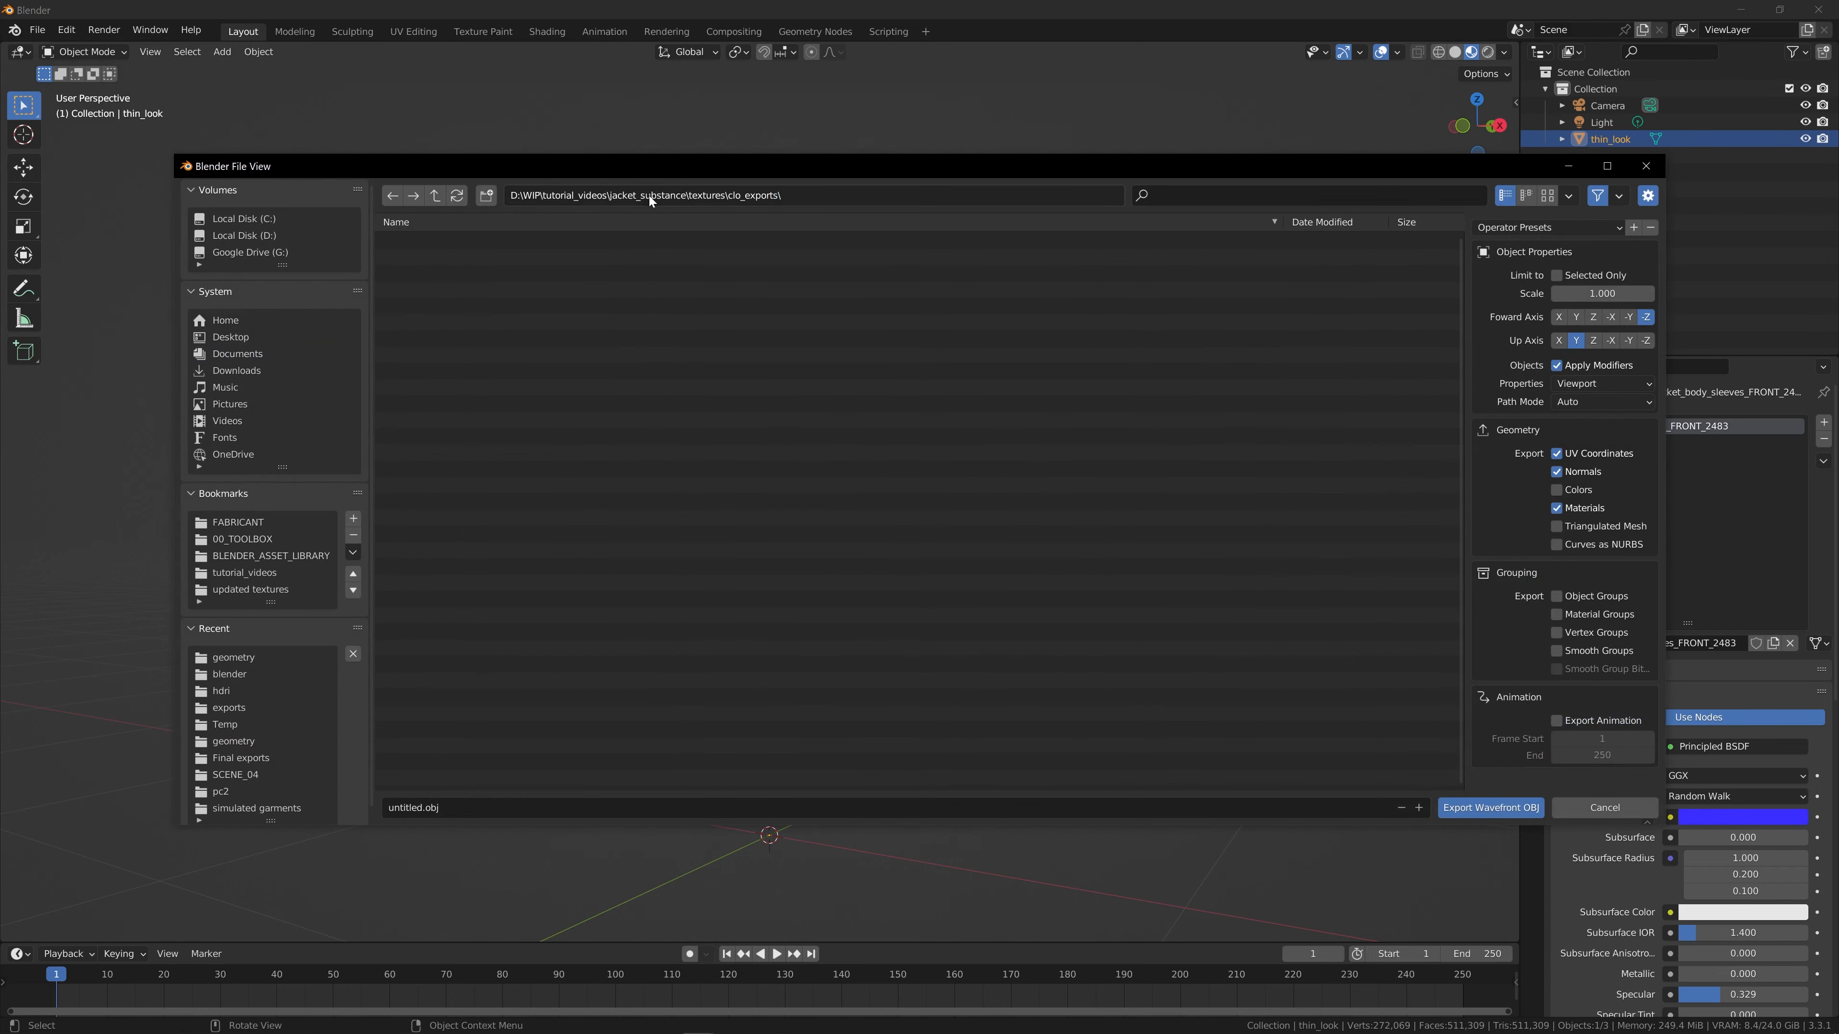
pyautogui.click(435, 196)
pyautogui.doubleClick(450, 272)
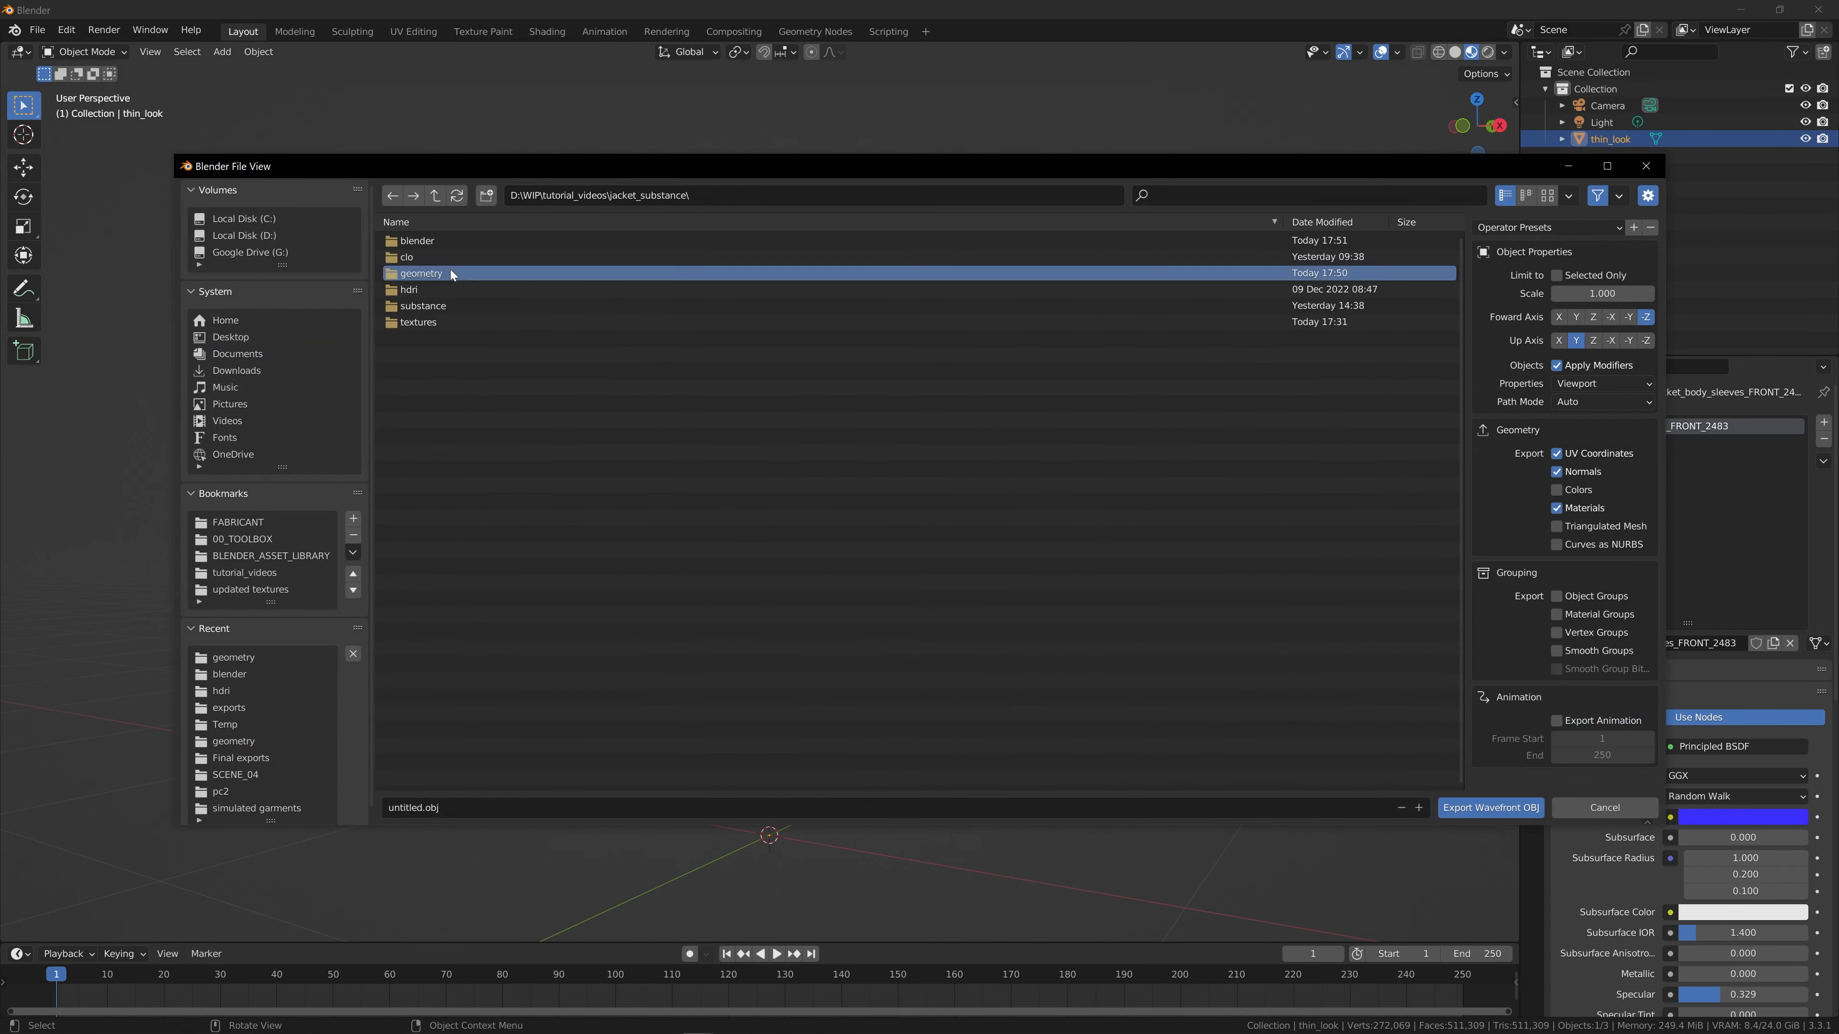
# Name the export thin_look_materials.obj, limit it to selected objects only, and export the OBJ
pyautogui.click(473, 306)
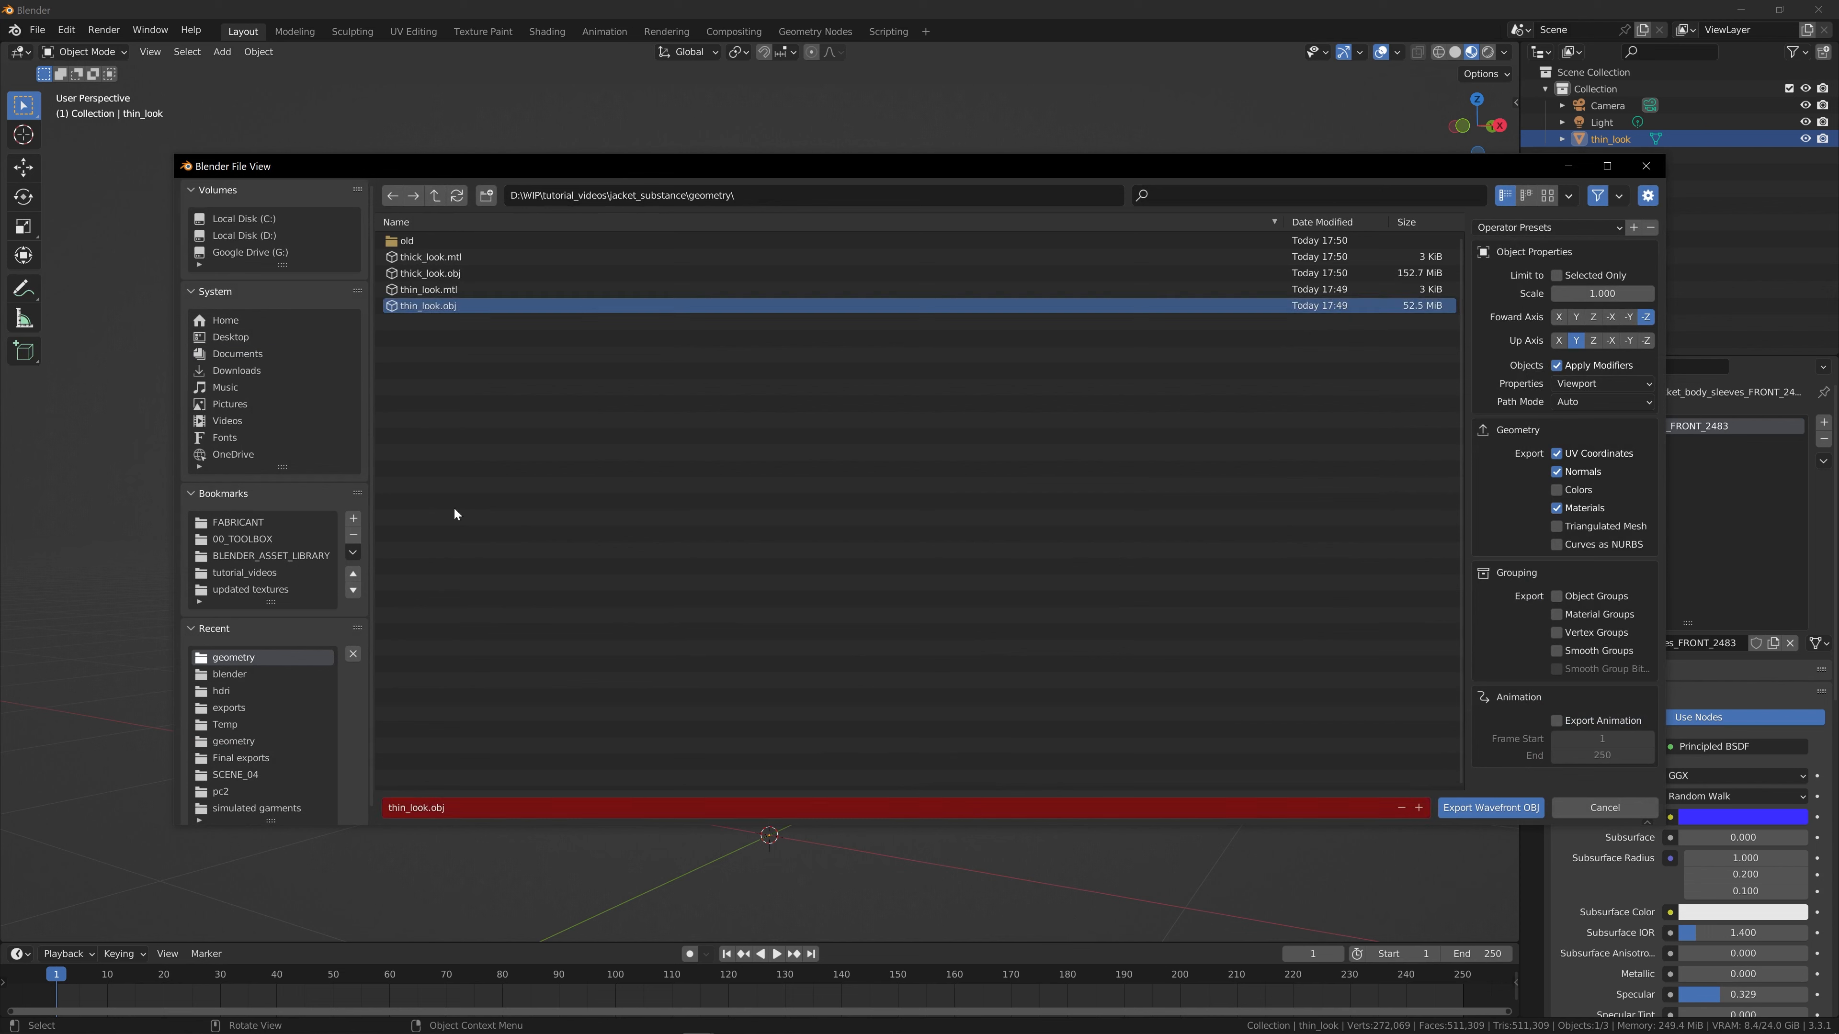
pyautogui.click(424, 808)
pyautogui.write('_materials')
pyautogui.moveTo(1227, 180); pyautogui.dragTo(1094, 191)
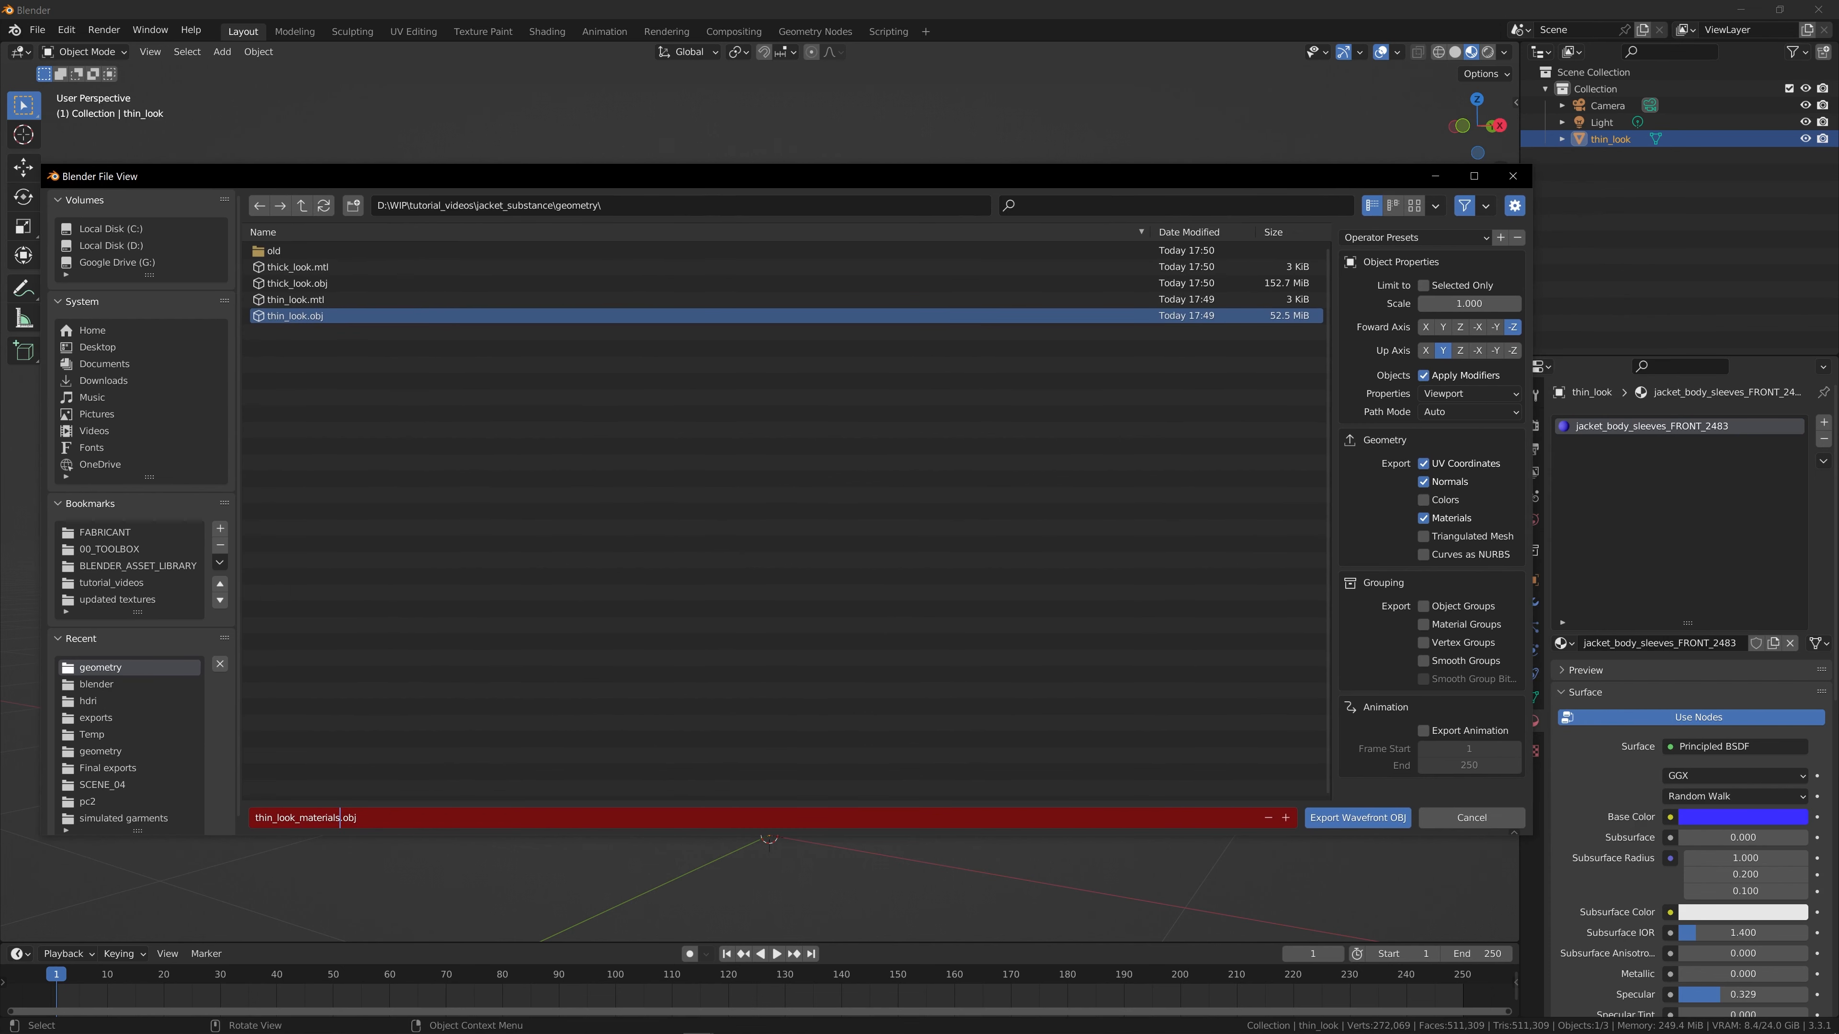
pyautogui.click(1423, 284)
pyautogui.moveTo(1067, 176); pyautogui.dragTo(1108, 396)
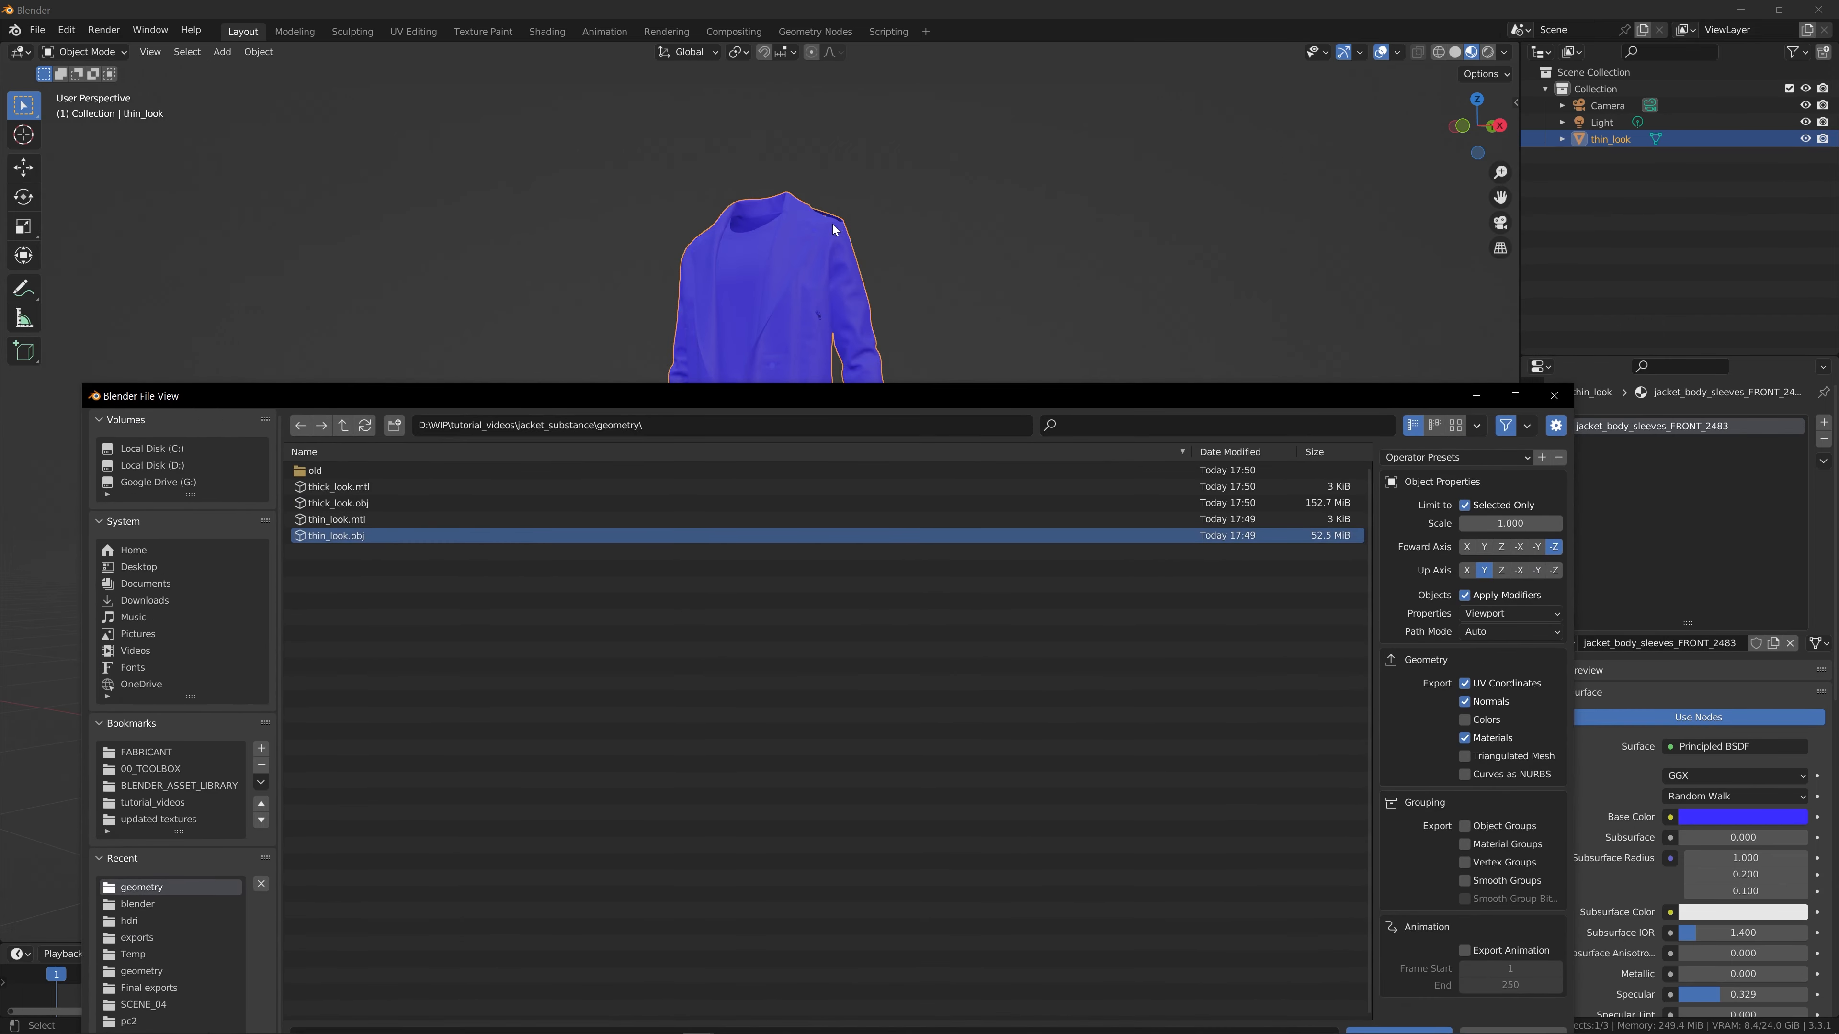
pyautogui.moveTo(970, 398); pyautogui.dragTo(921, 135)
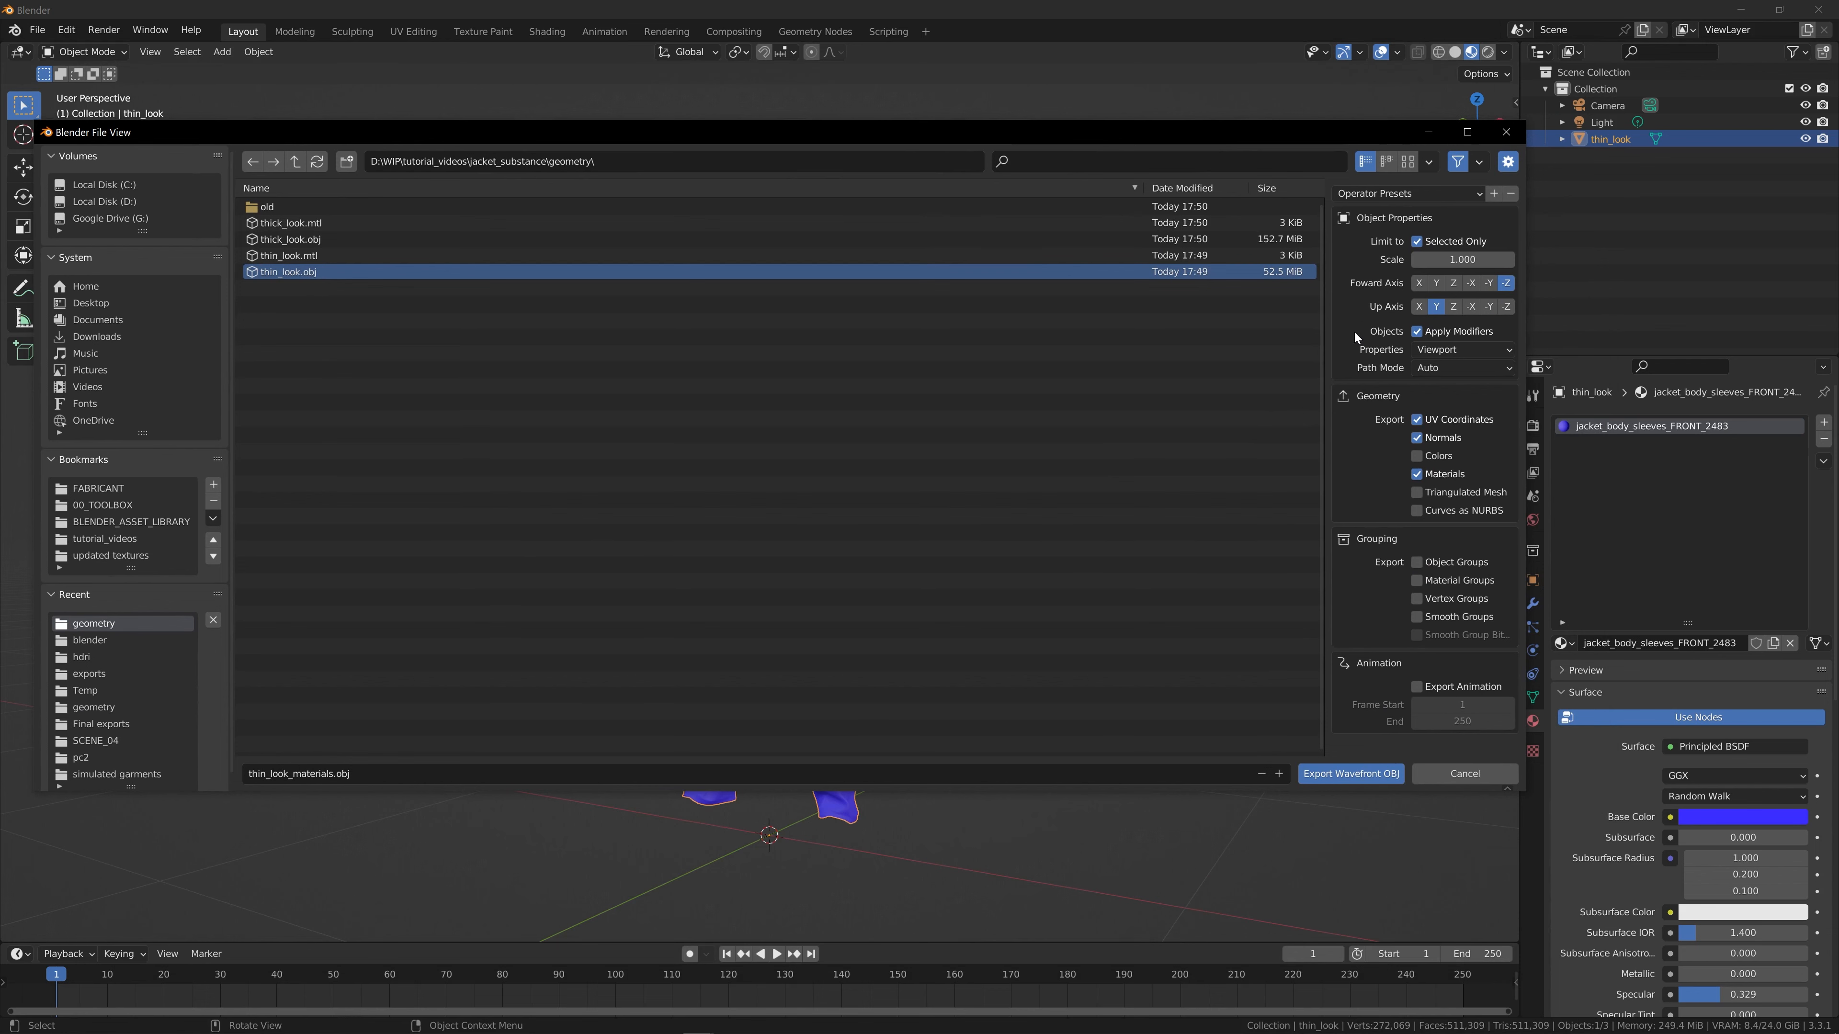
pyautogui.click(1346, 773)
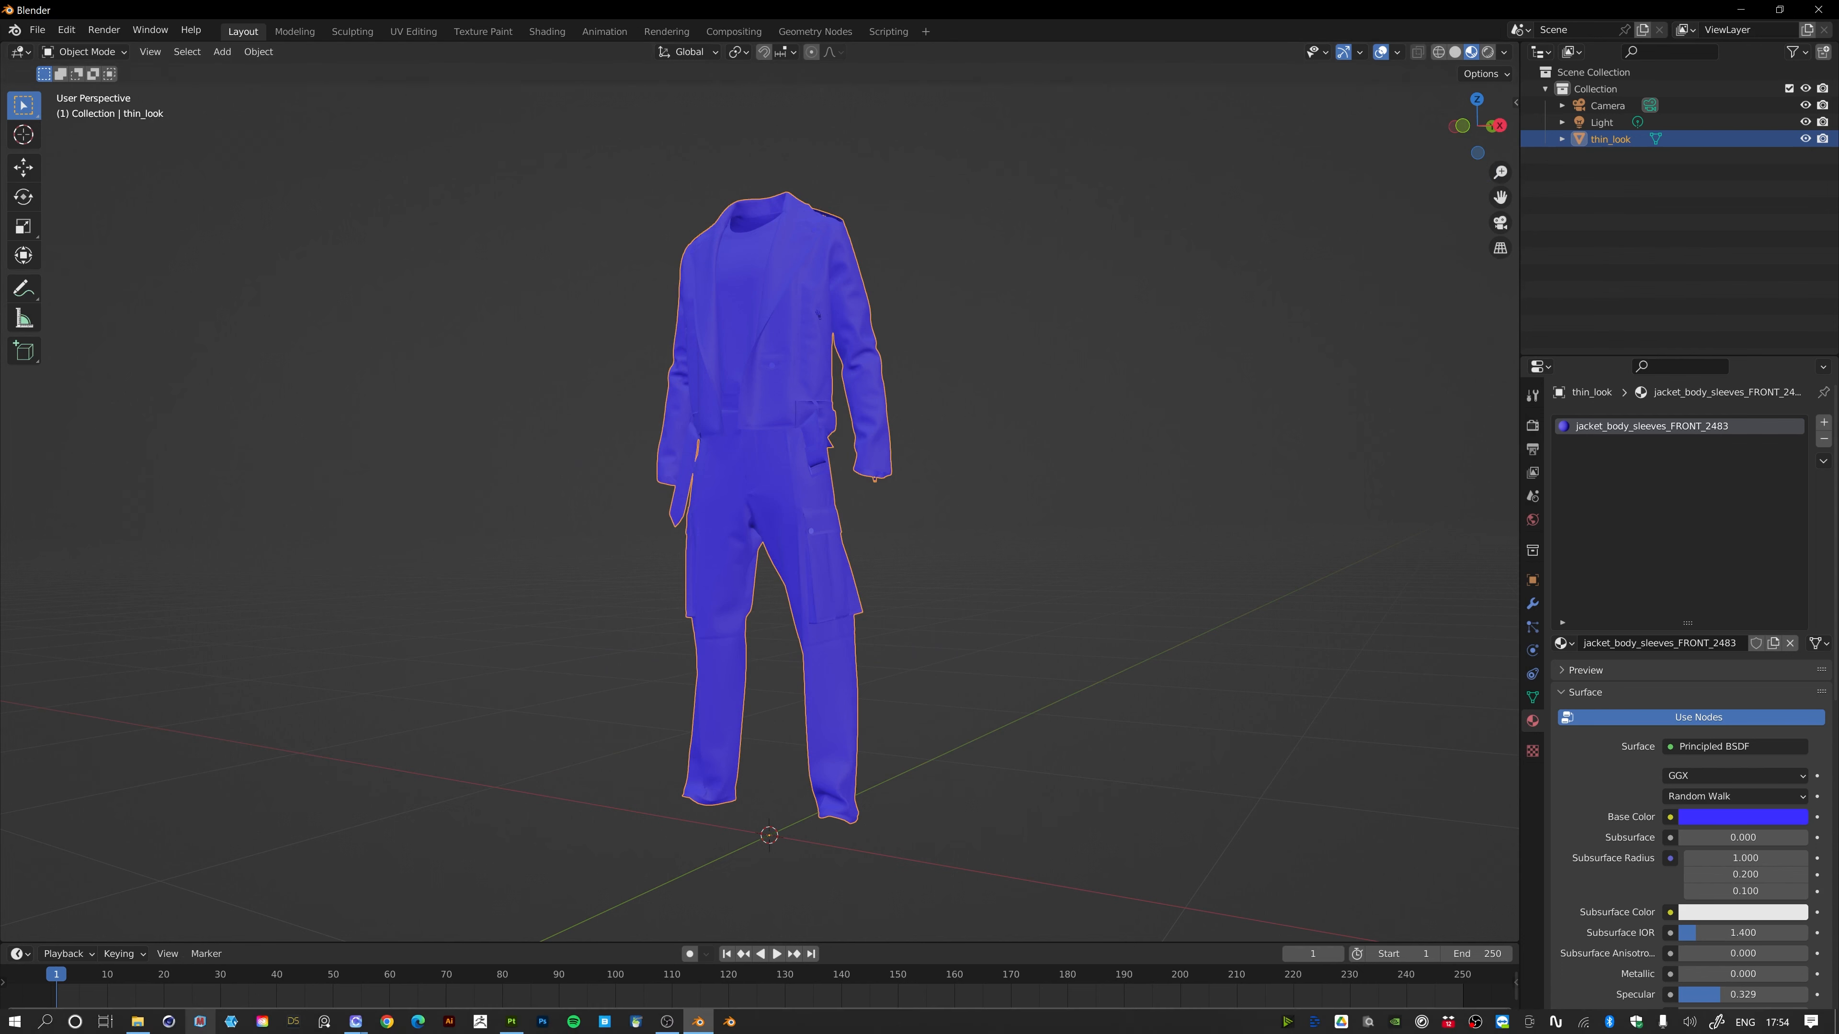
# Switch to File Explorer and select thin_look_materials.obj in the geometry folder to check its details
pyautogui.click(137, 1022)
pyautogui.click(1032, 340)
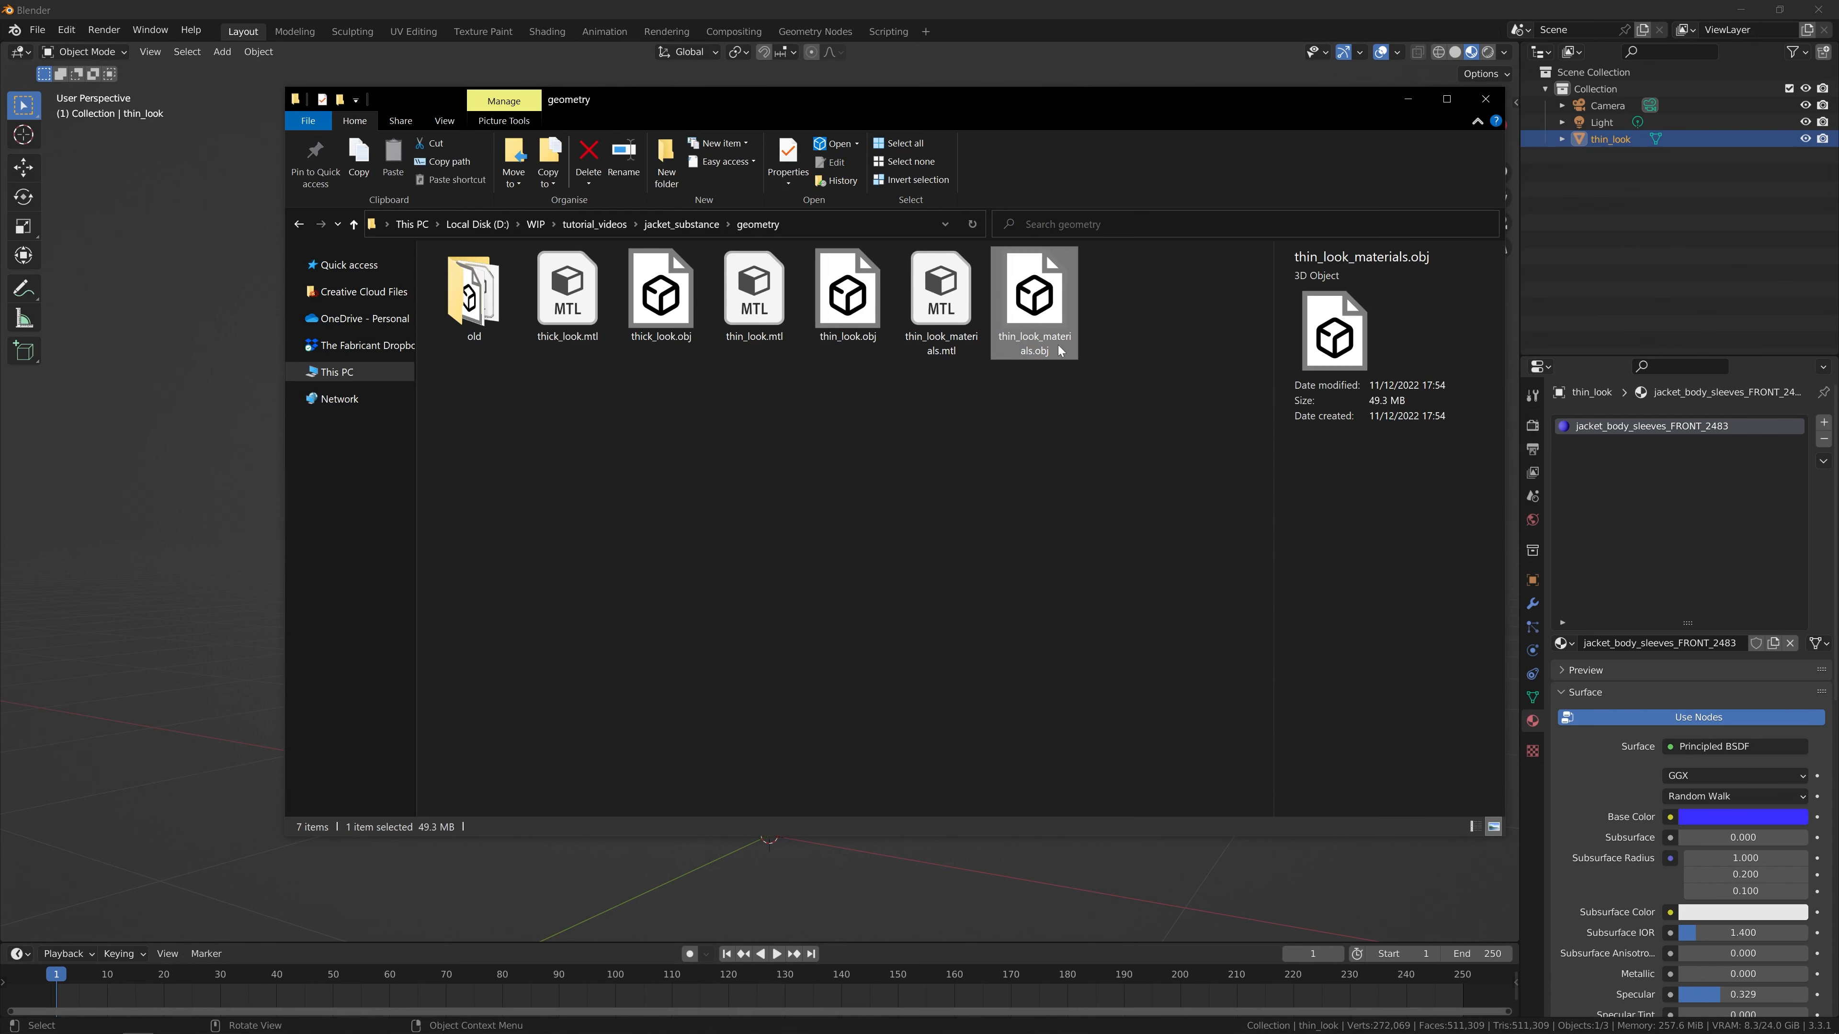
# Compare the file details of thick_look.obj, thin_look.obj and thin_look_materials.obj in the geometry folder
pyautogui.click(1026, 374)
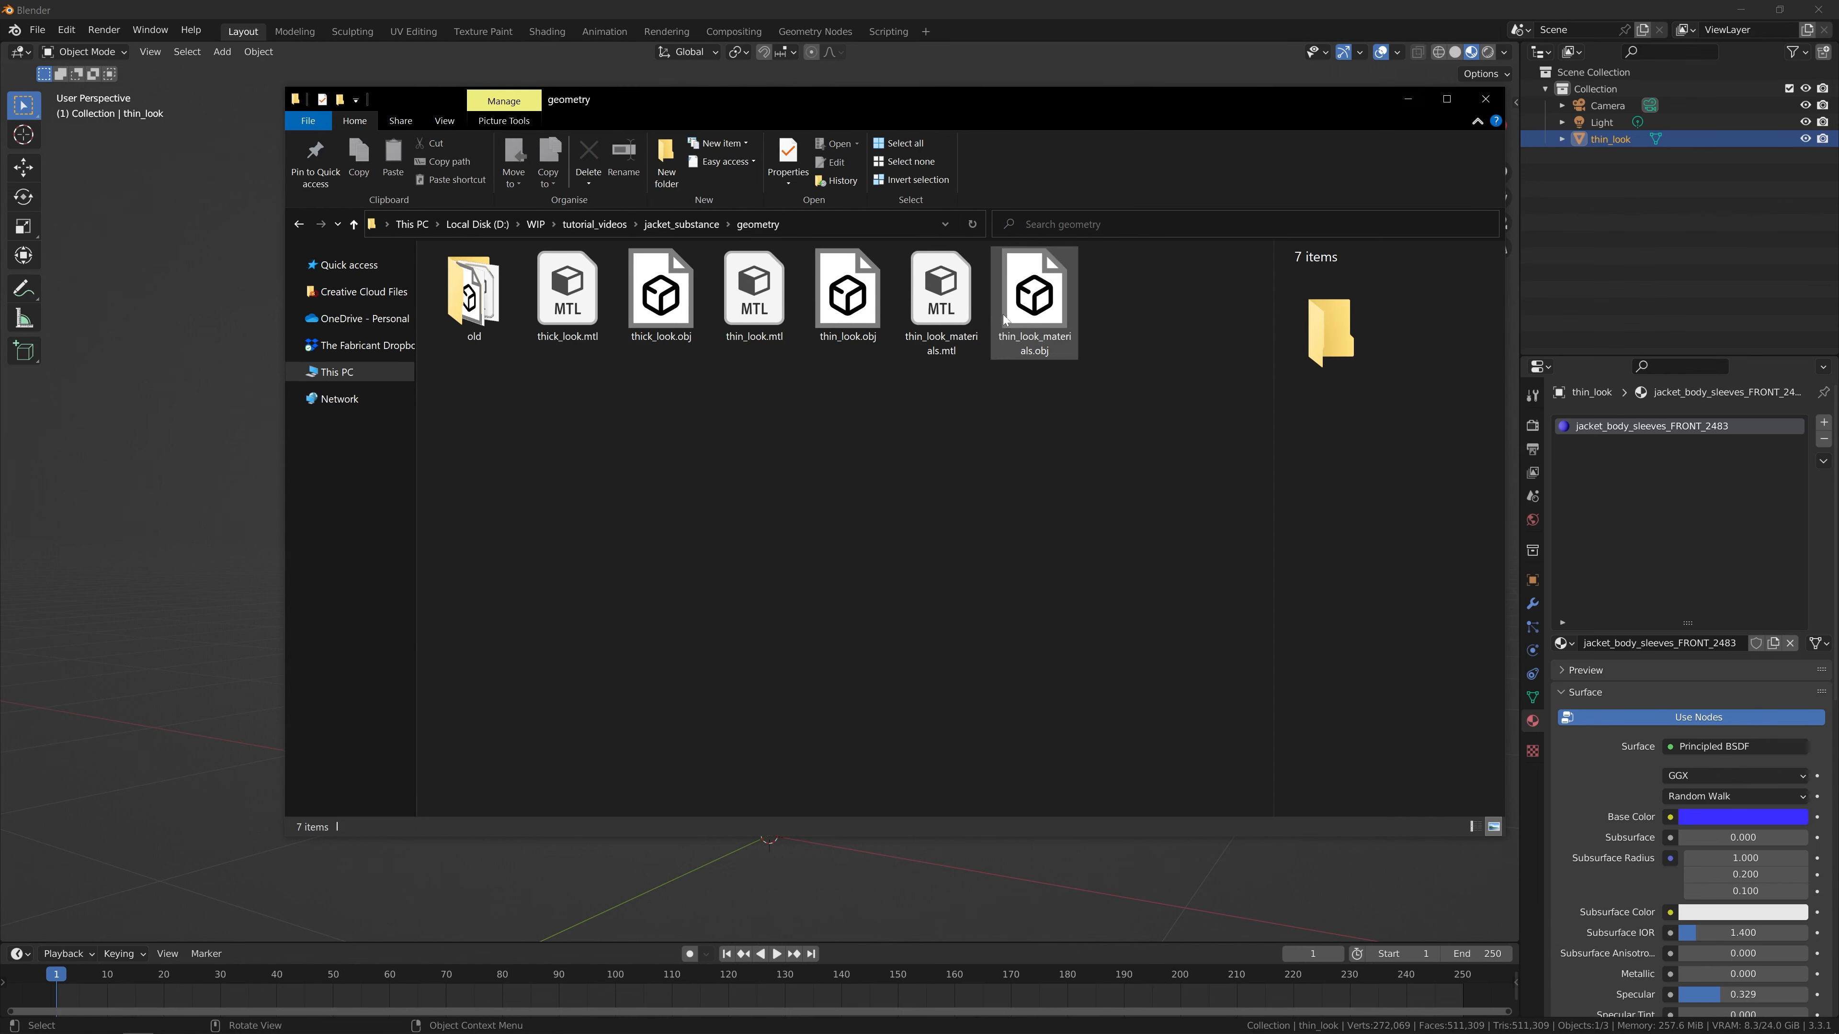
pyautogui.click(1034, 316)
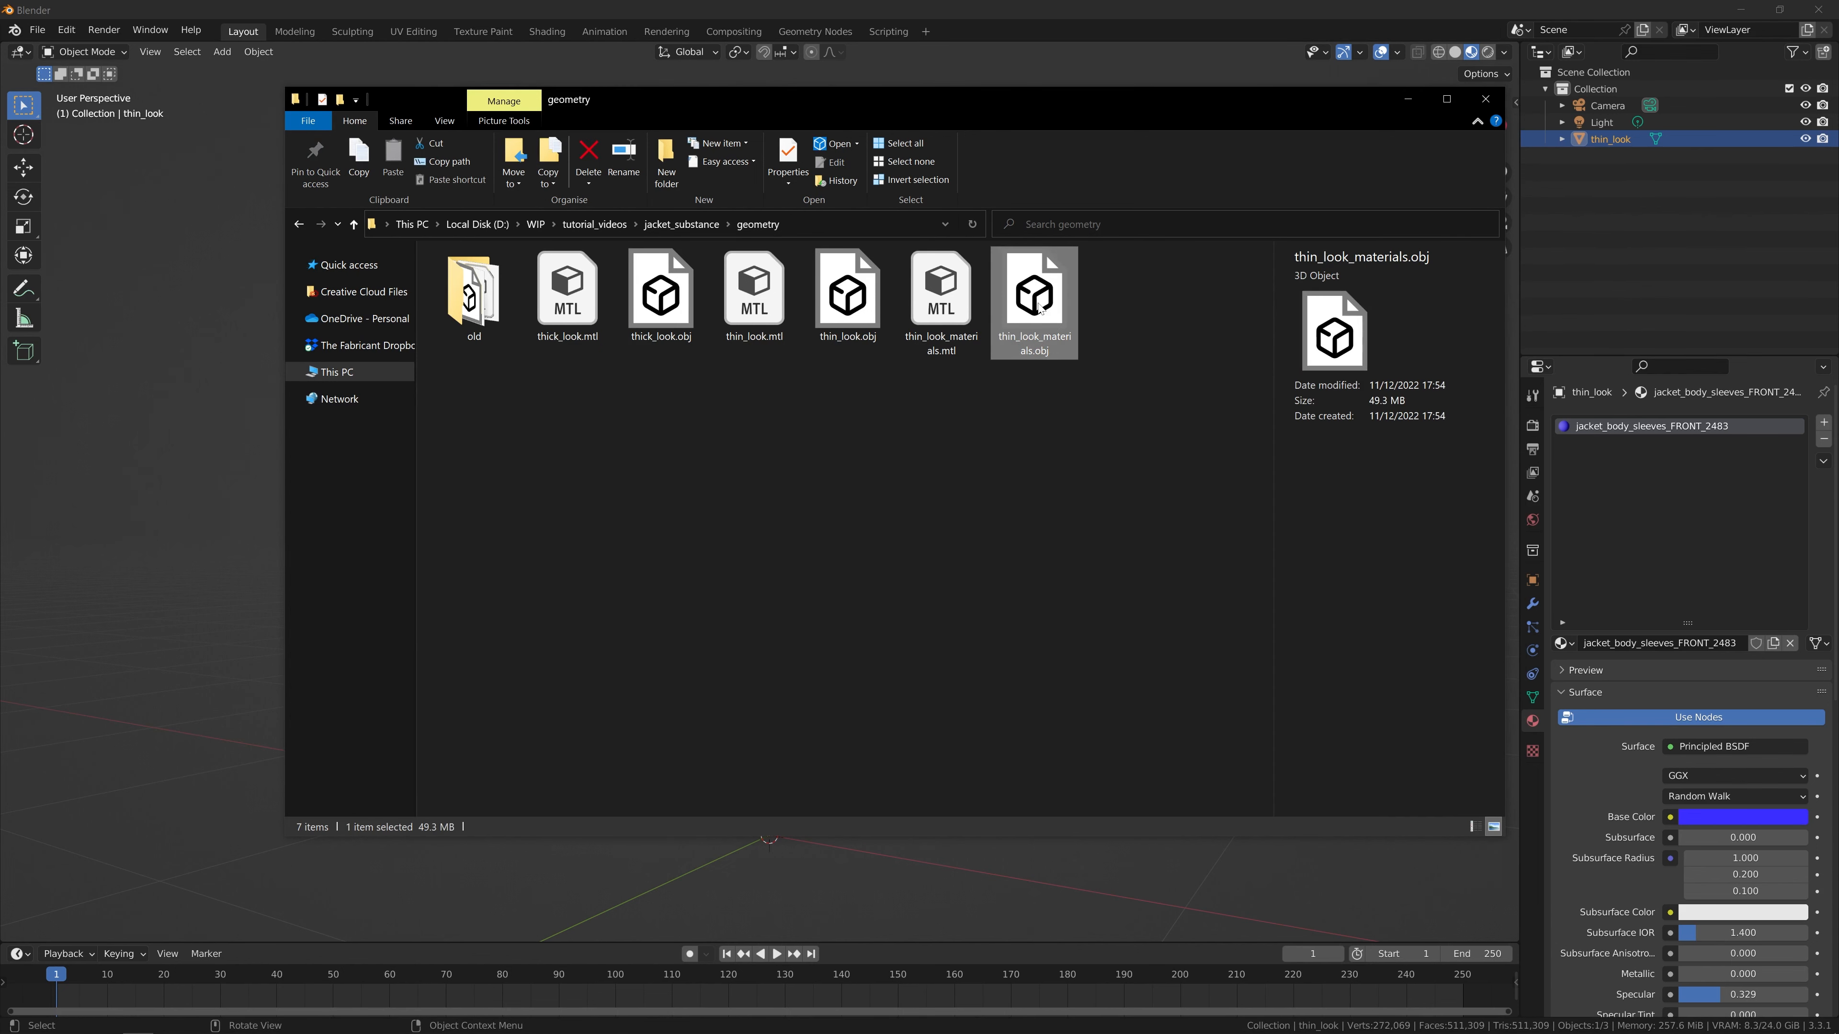
pyautogui.click(1407, 100)
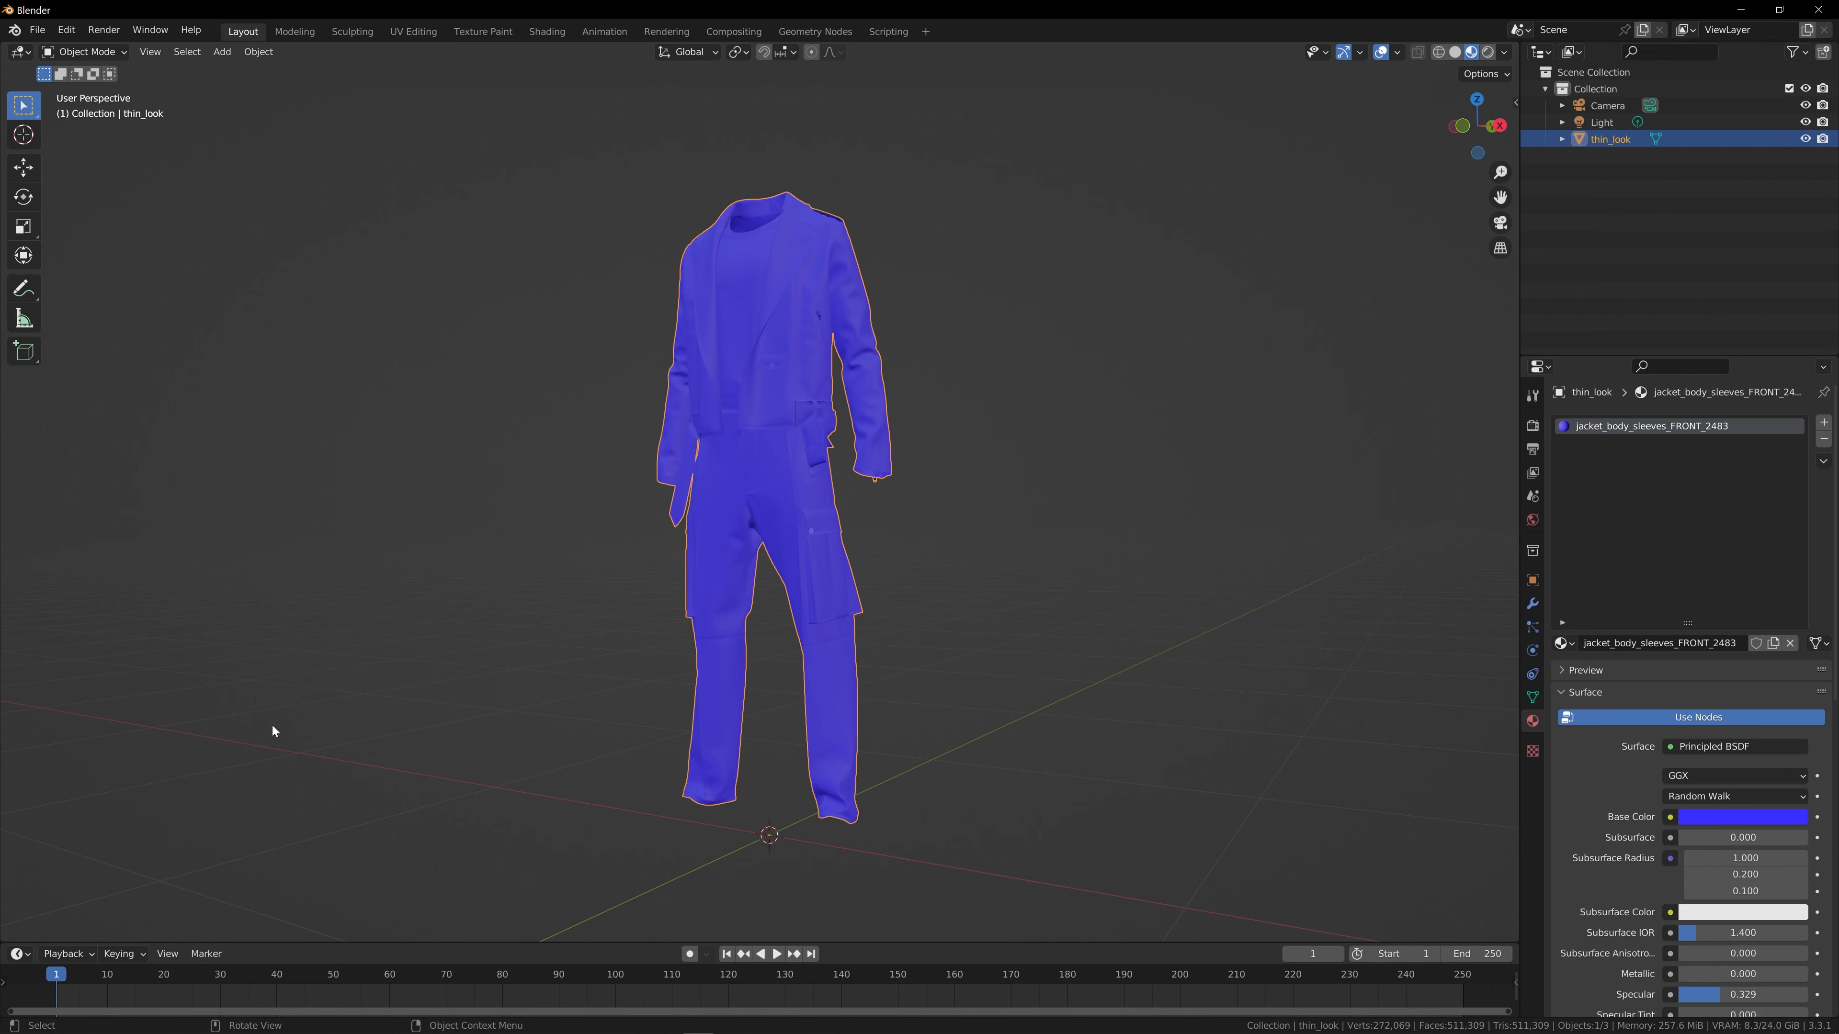
pyautogui.click(138, 1029)
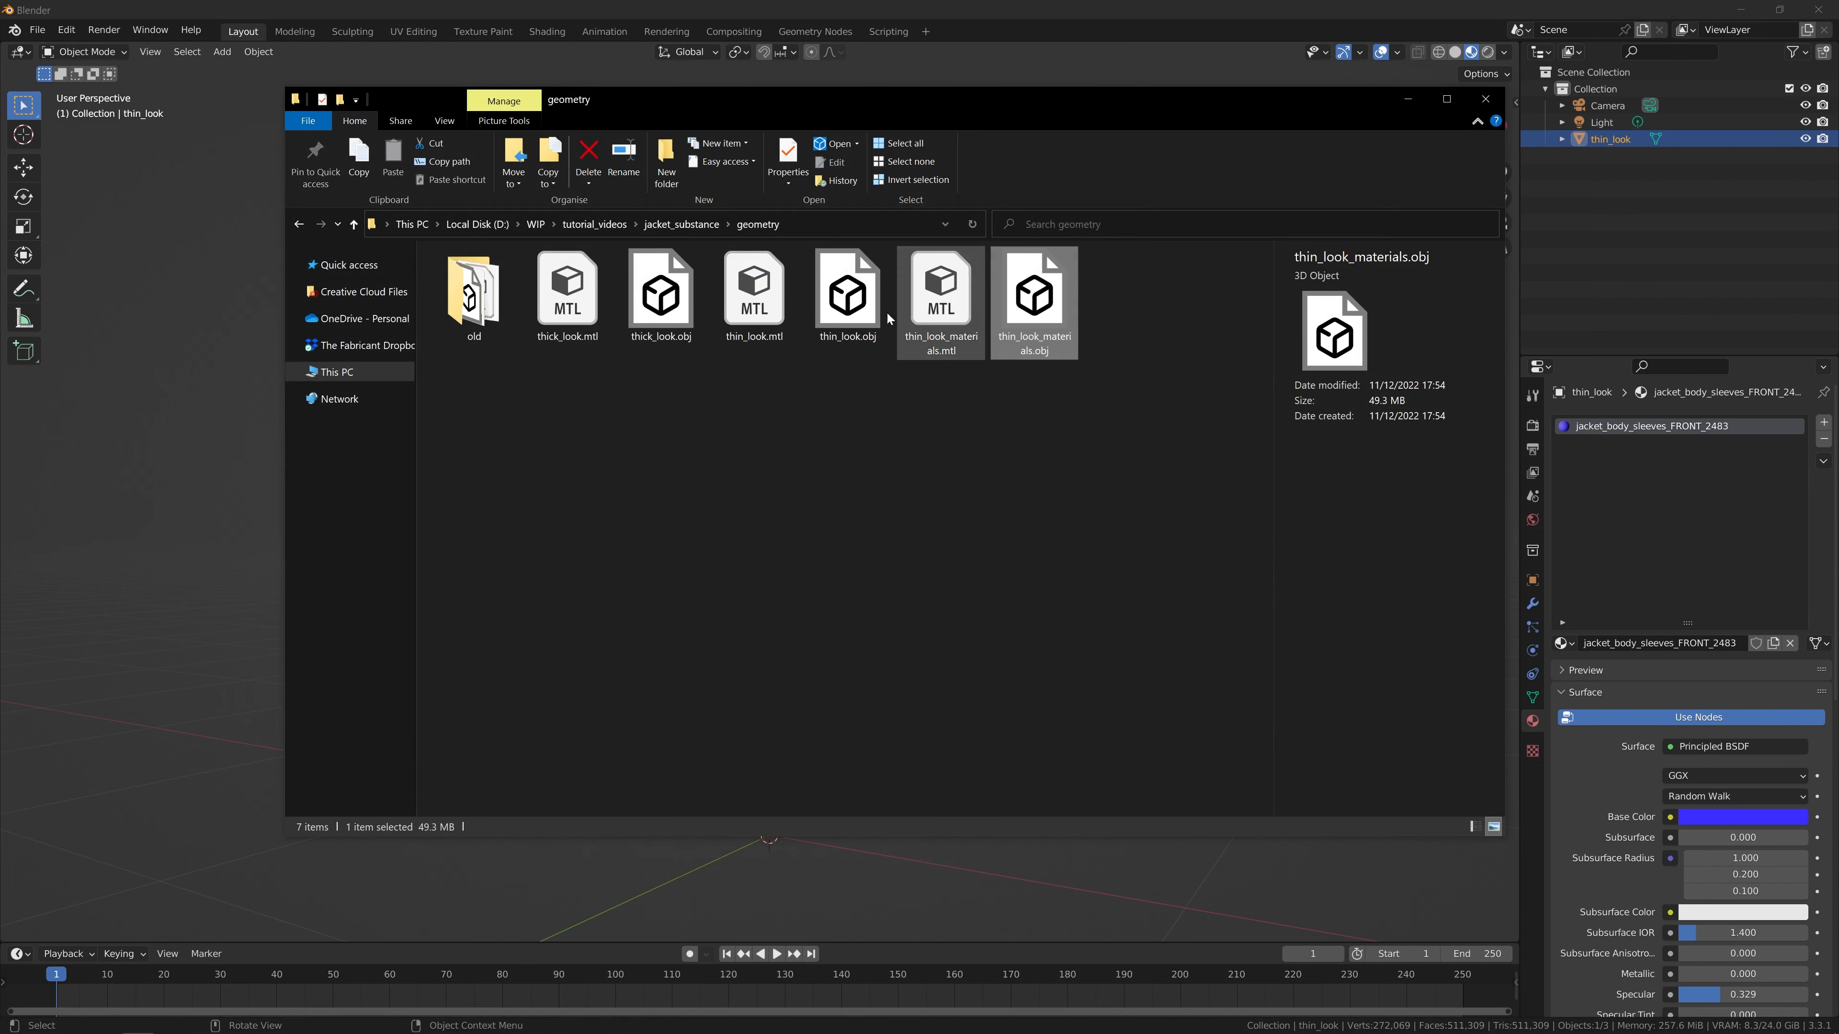
pyautogui.click(869, 316)
pyautogui.click(666, 309)
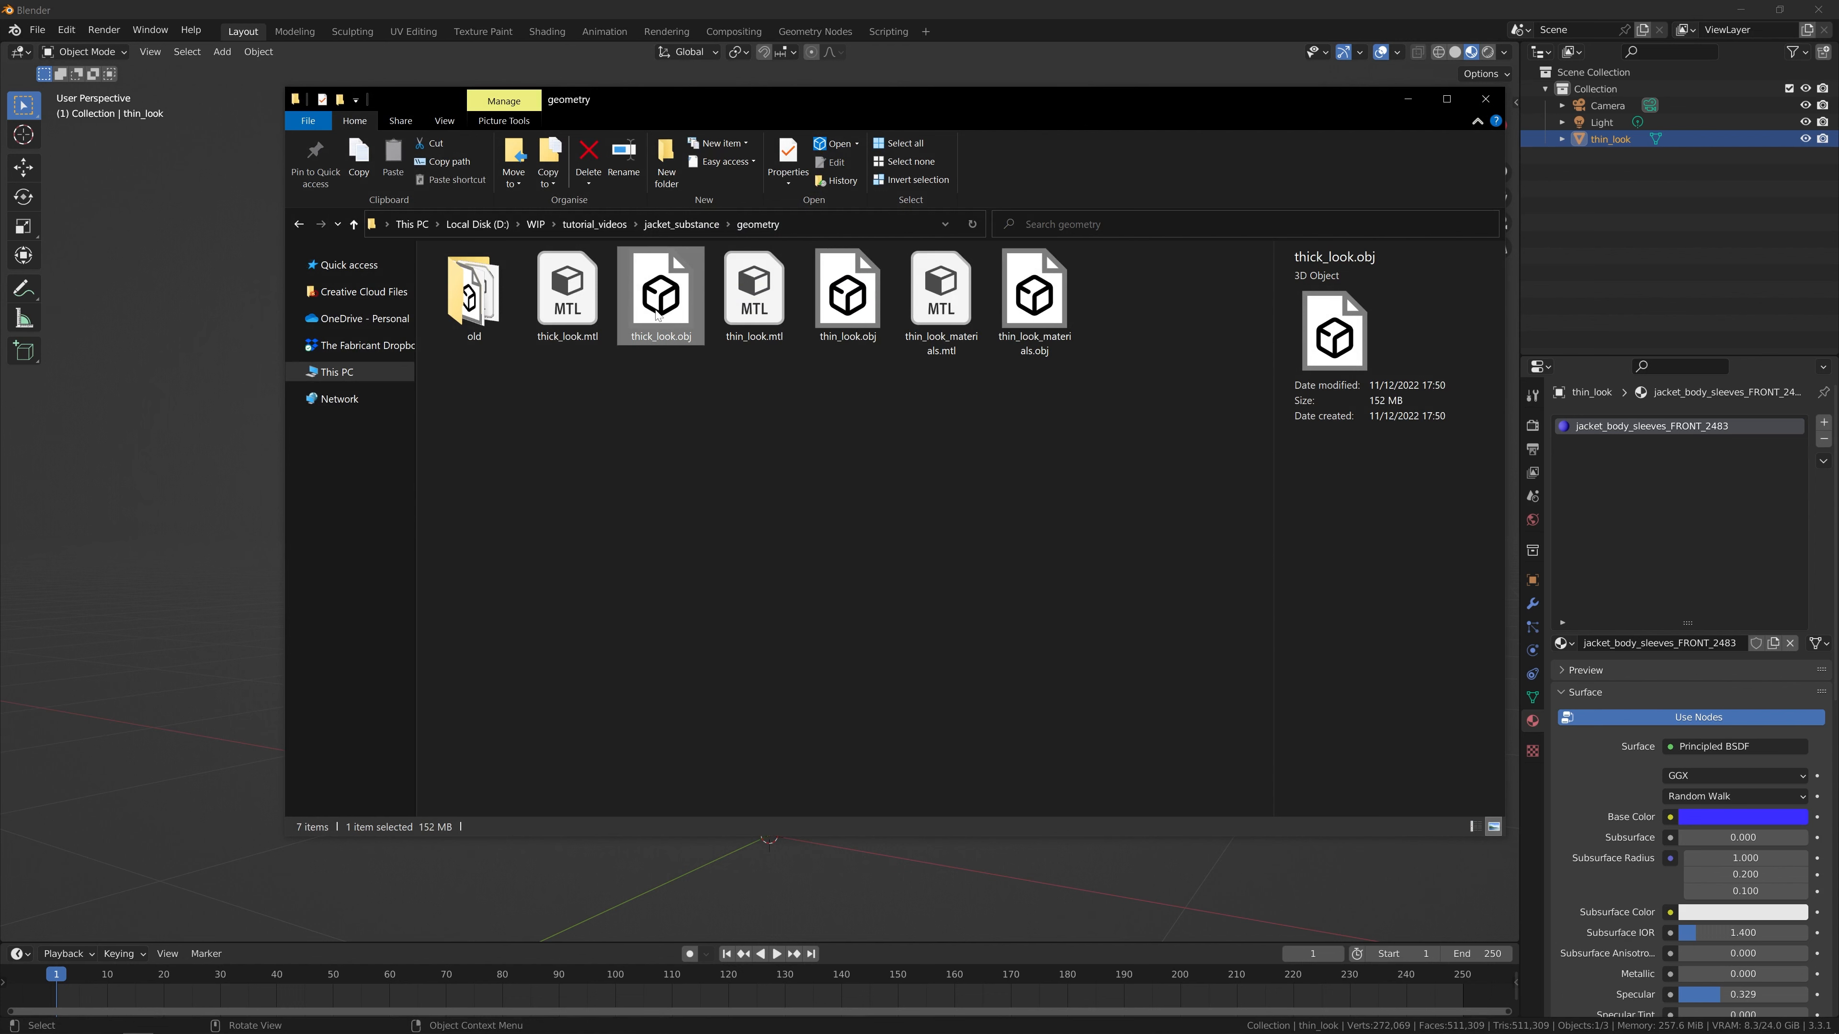
pyautogui.click(863, 310)
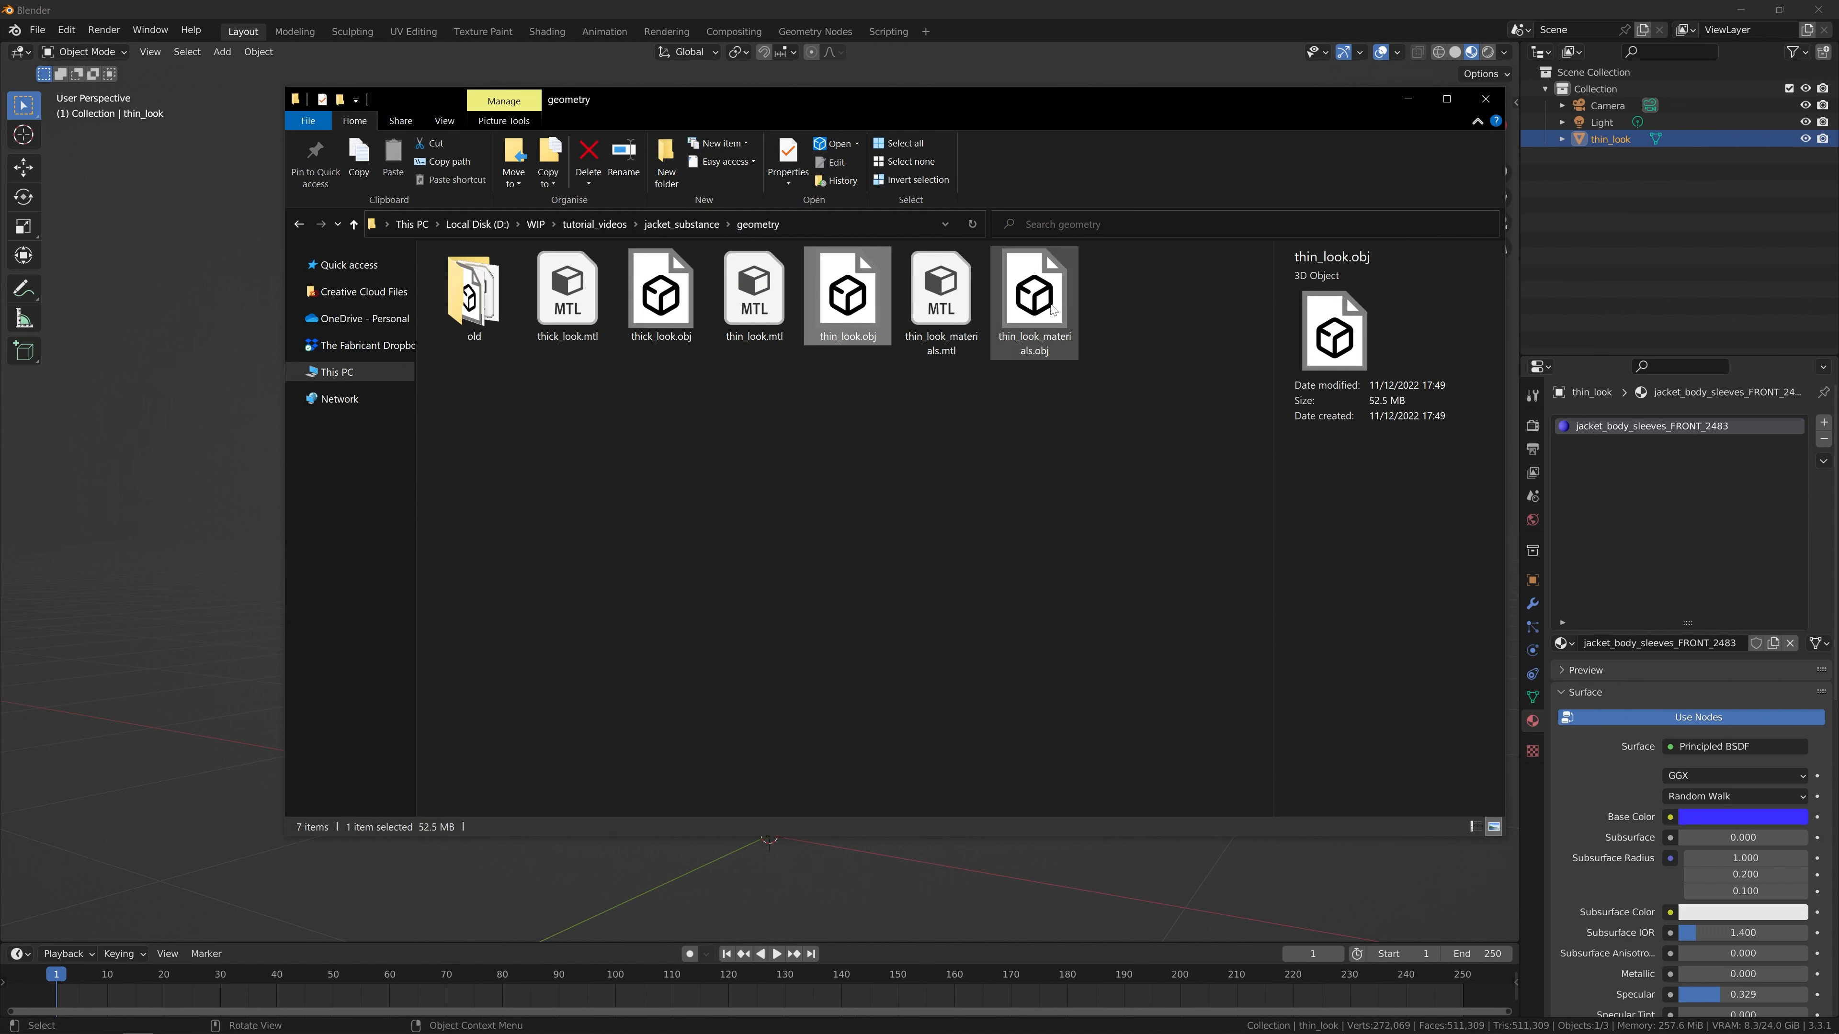
pyautogui.click(1034, 304)
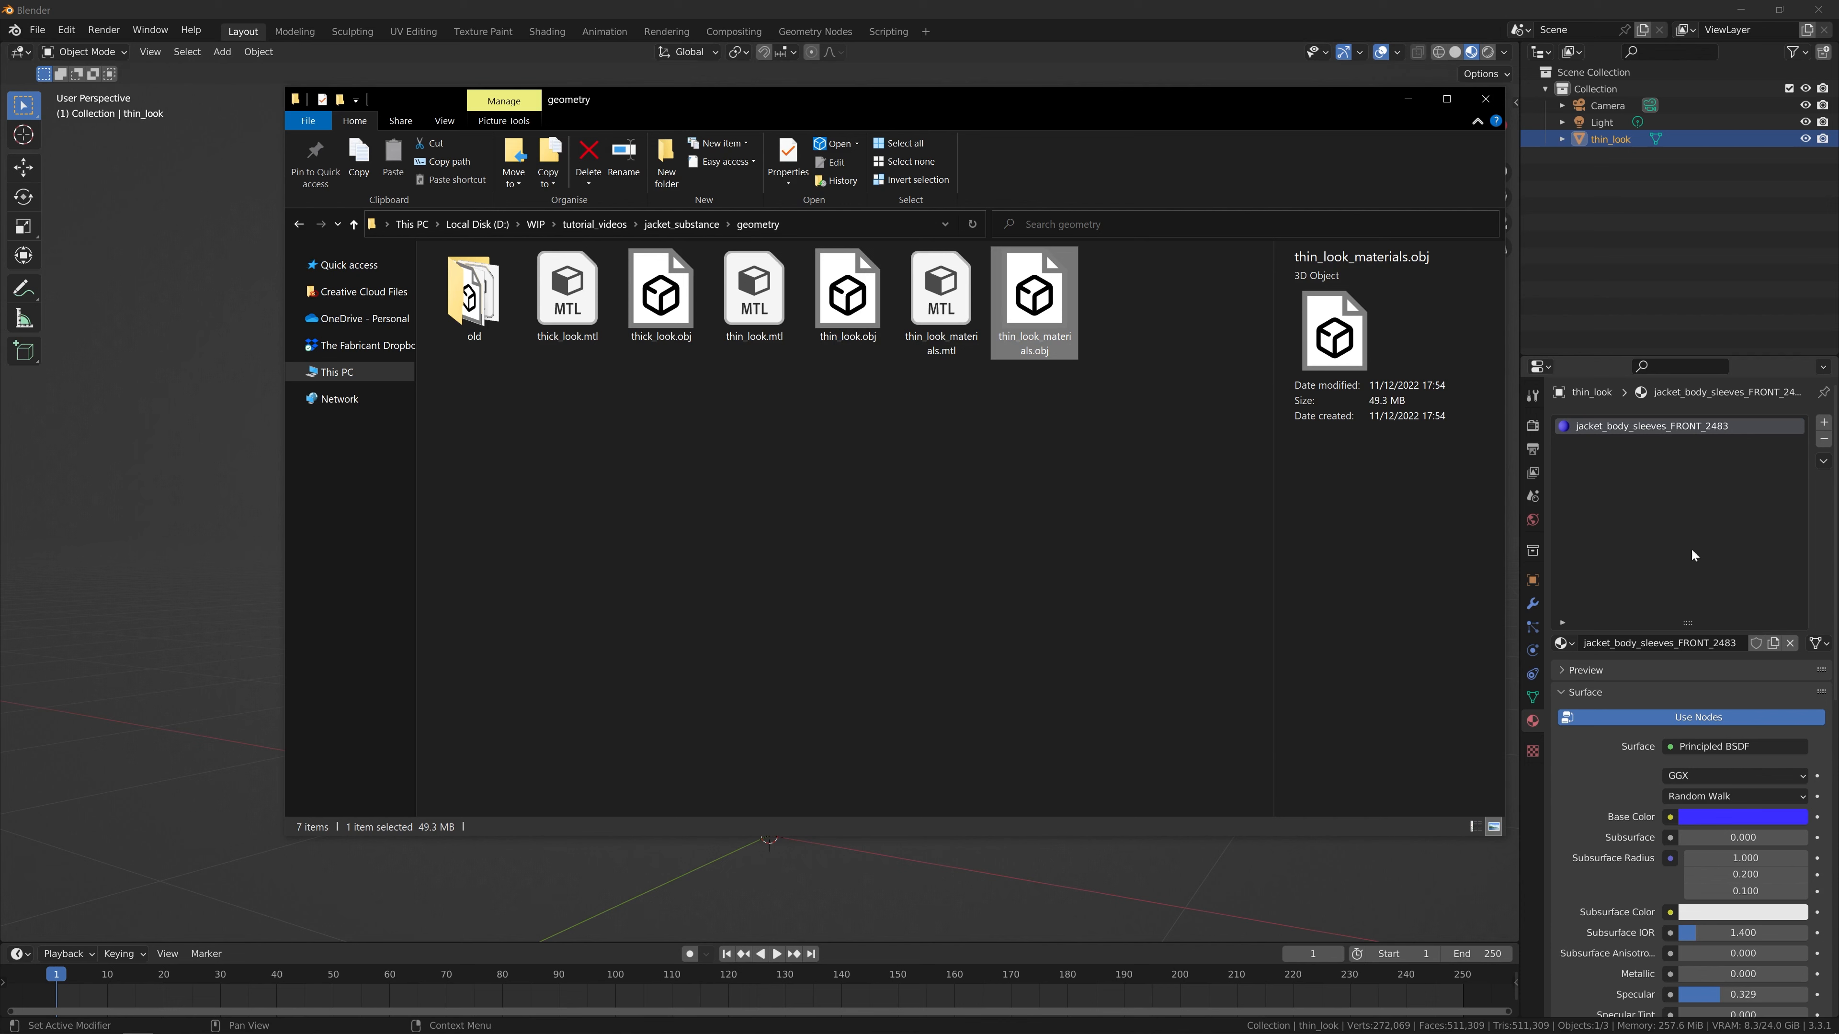
# Go up to the jacket_substance folder and view the texture maps in textures\clo_exports
pyautogui.click(652, 225)
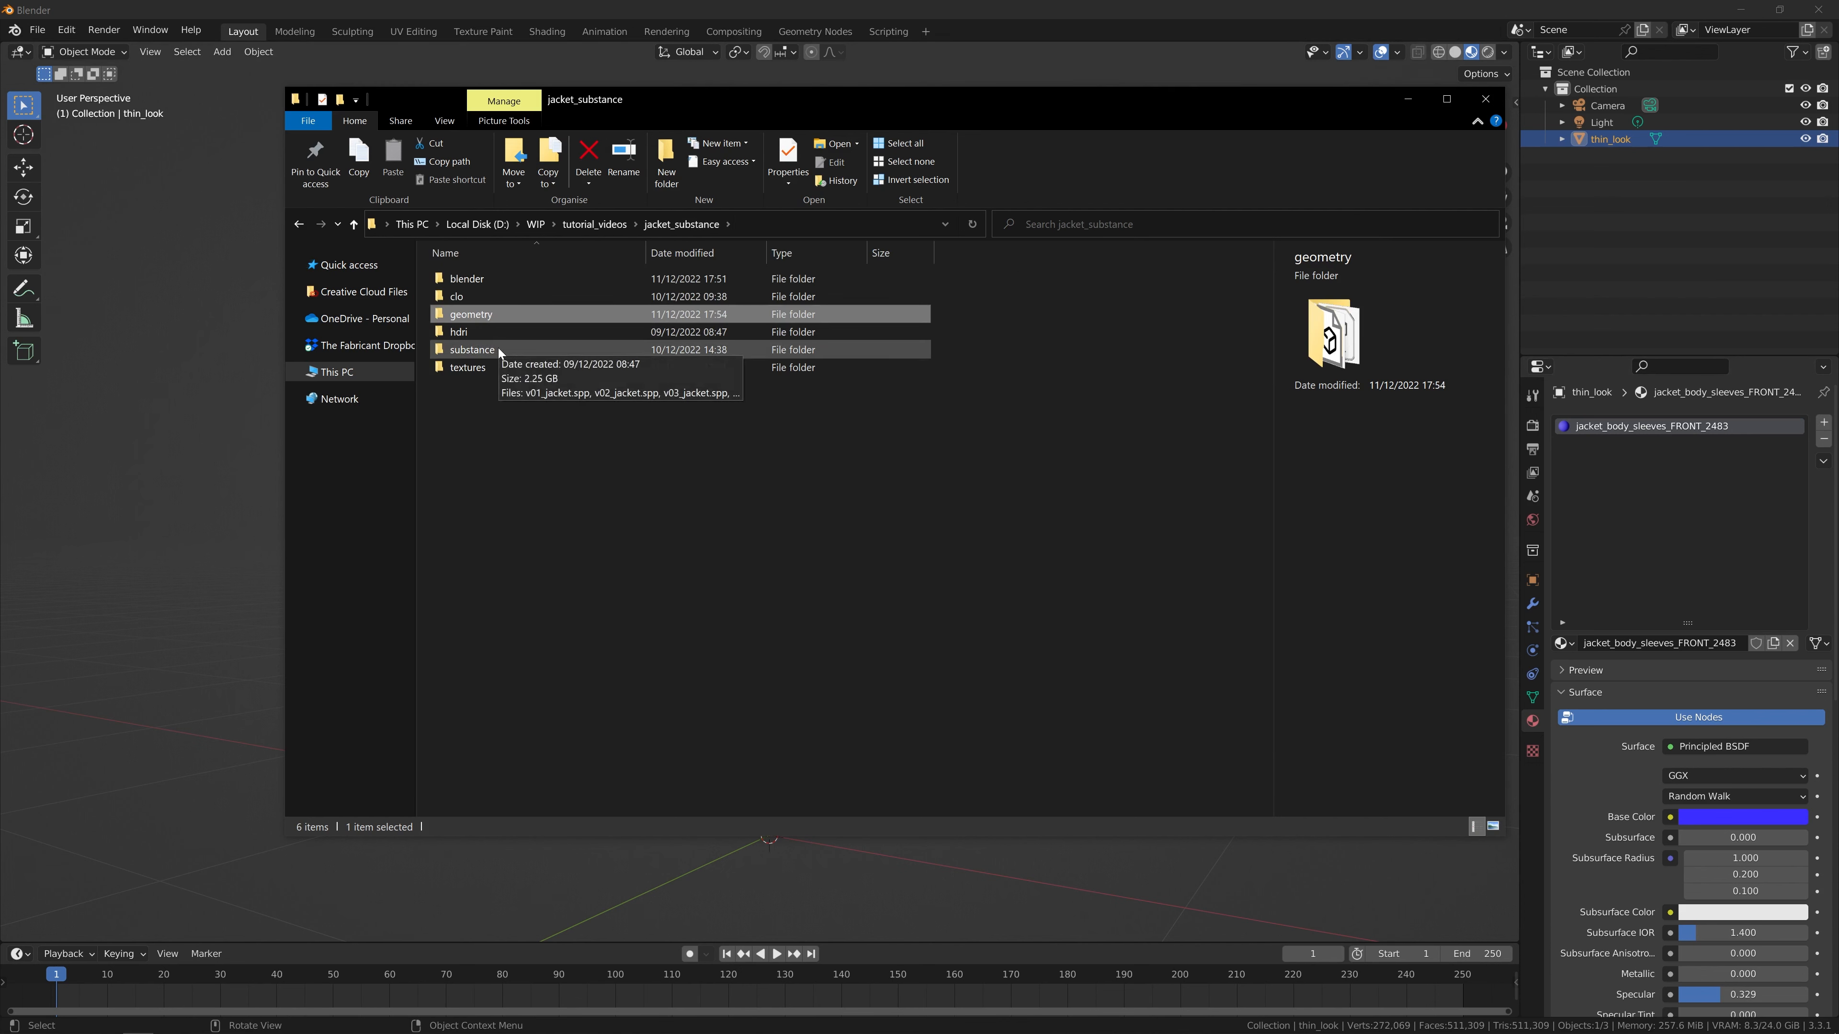
pyautogui.doubleClick(491, 366)
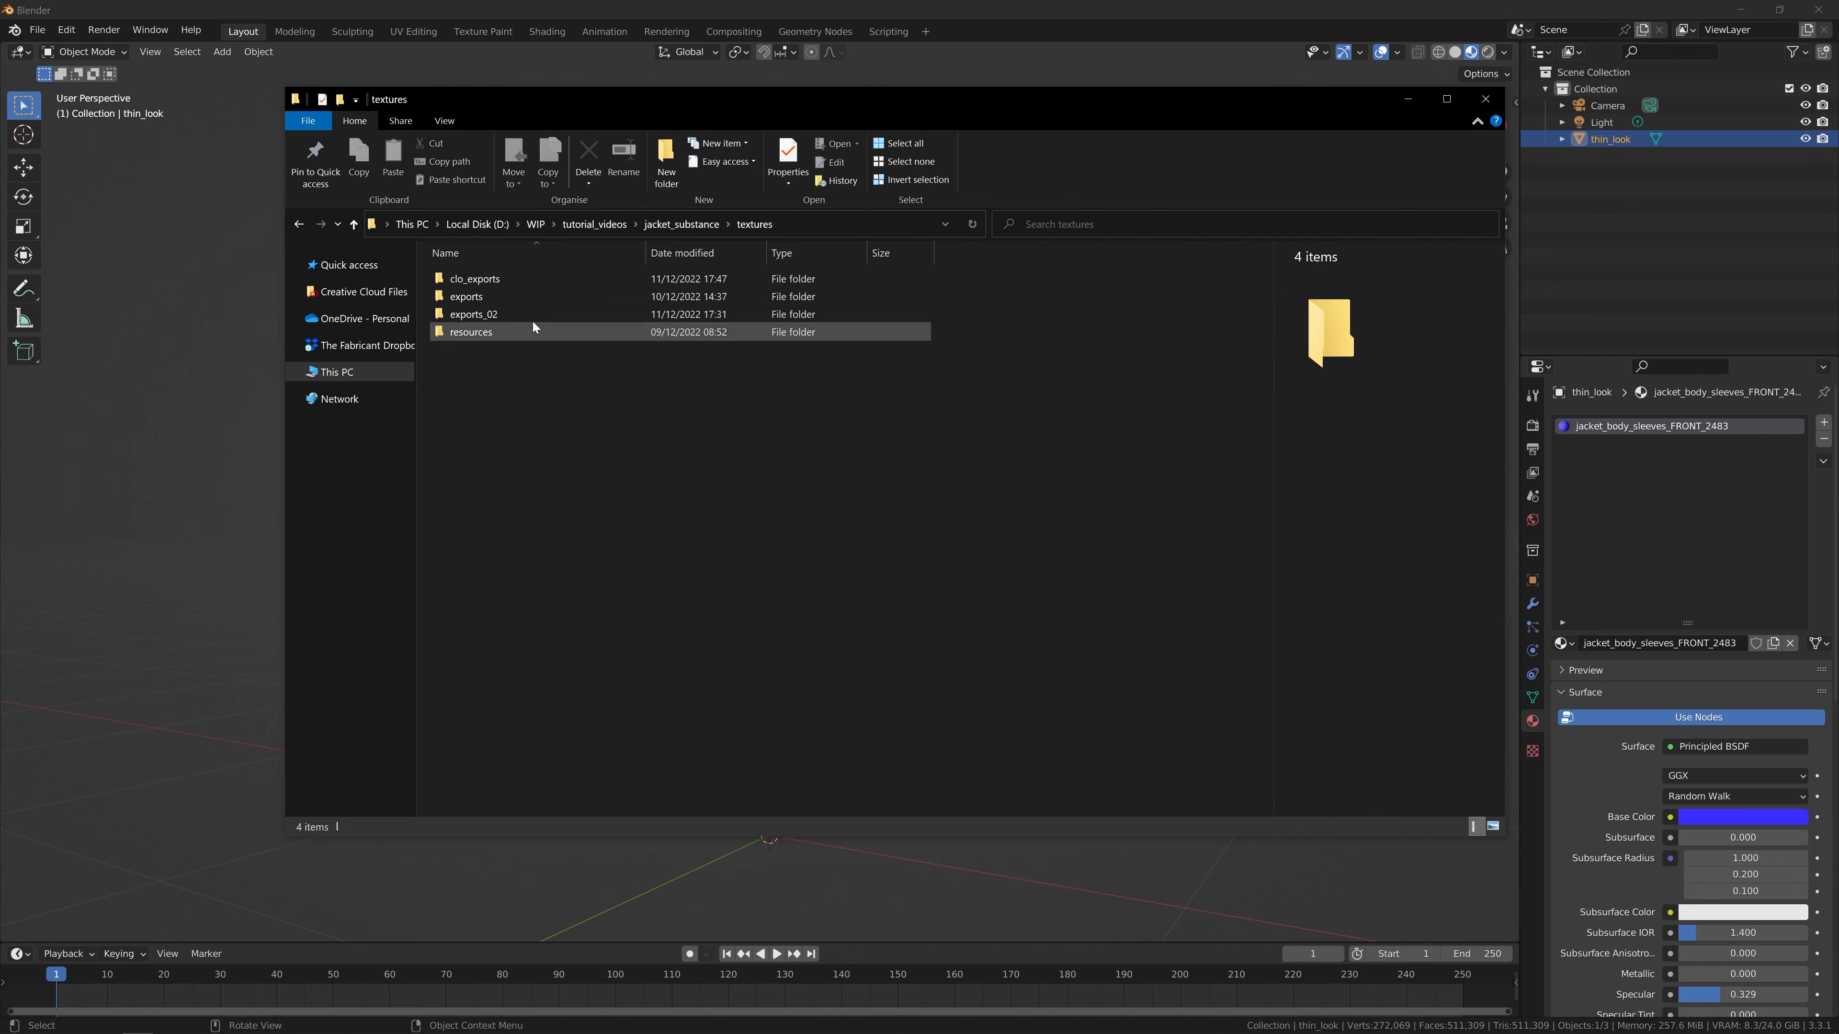
pyautogui.click(518, 280)
pyautogui.doubleClick(518, 280)
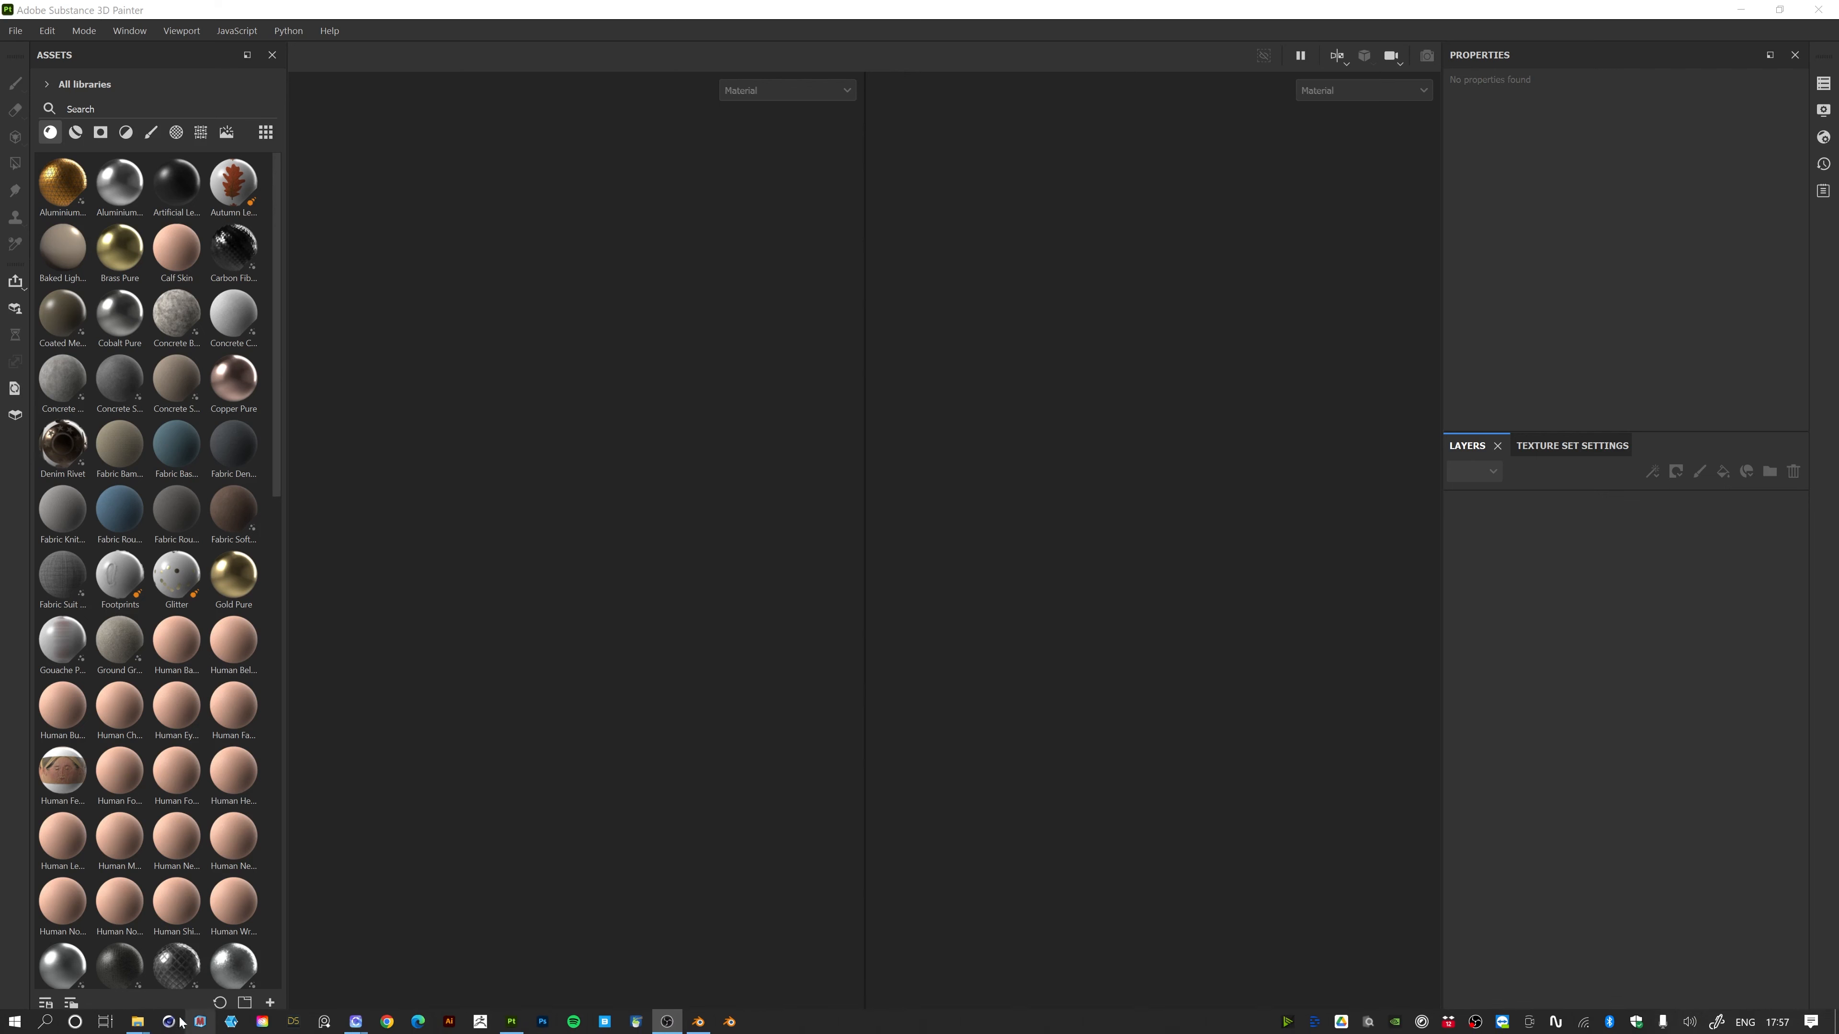
# Start a new Substance 3D Painter project from thin_look_materials.obj in the jacket_substance\geometry folder
pyautogui.moveTo(137, 1021)
pyautogui.click(83, 952)
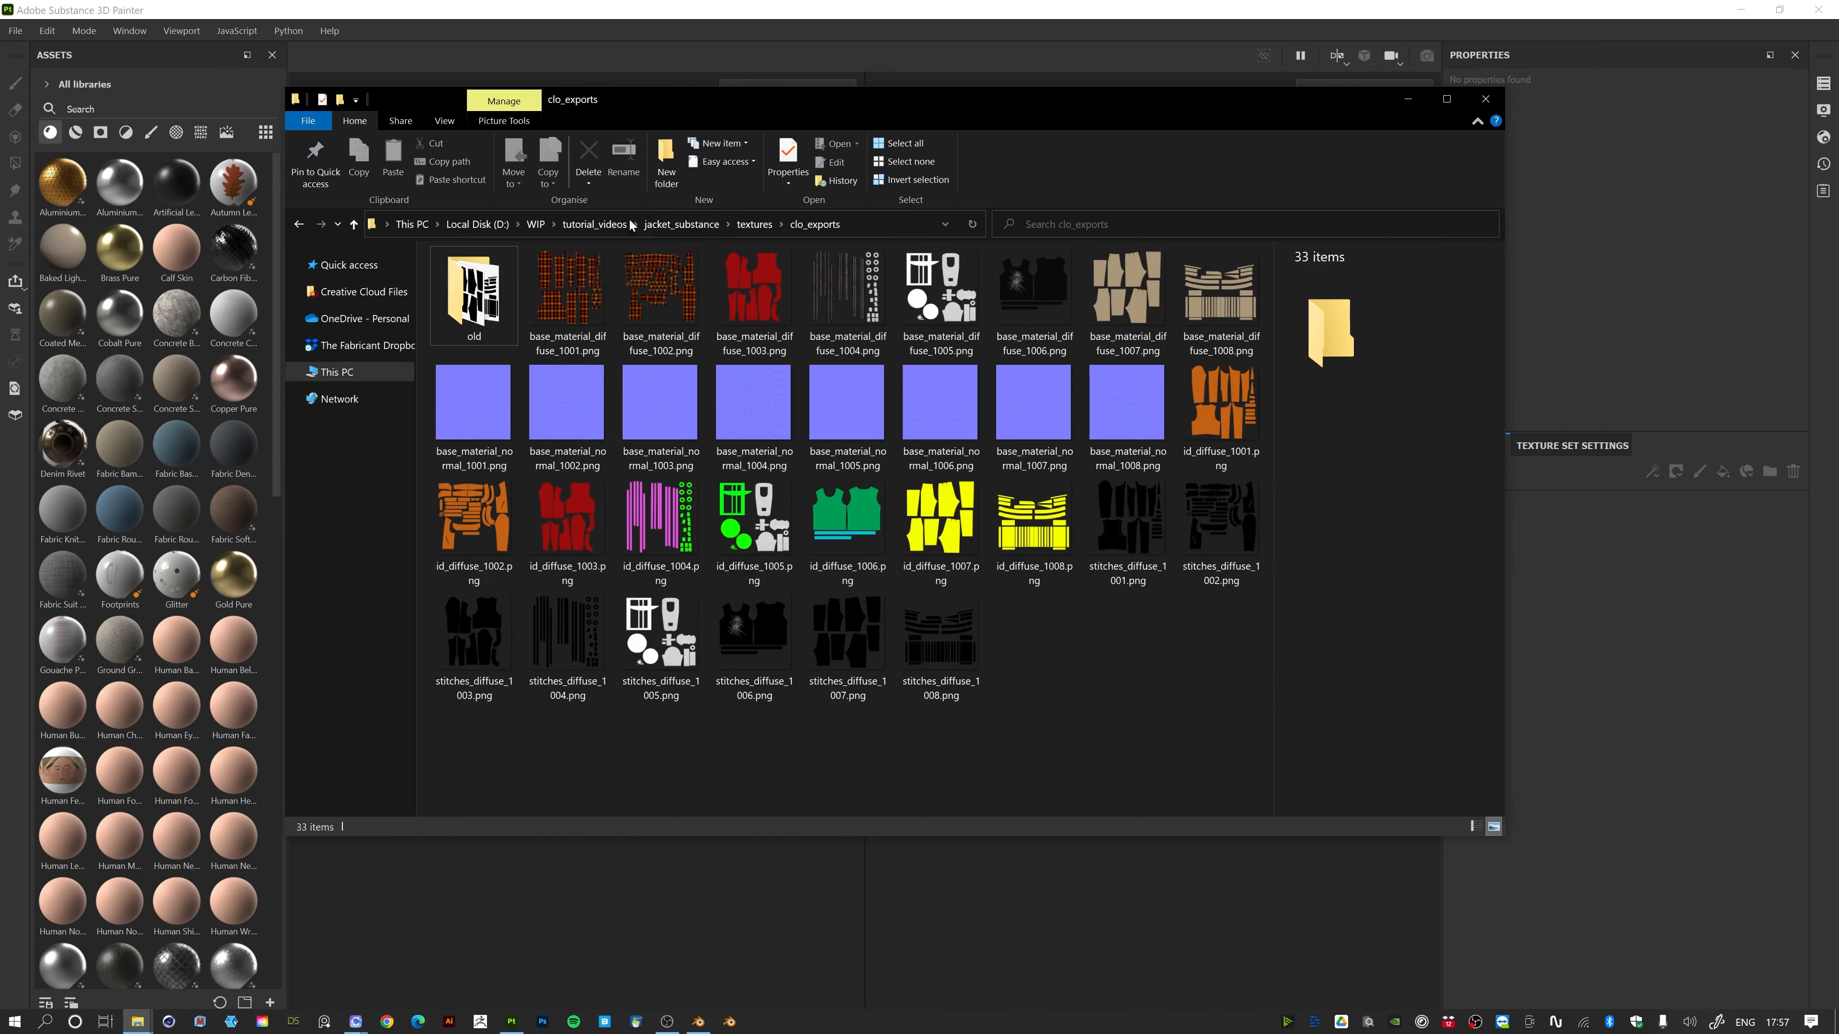
pyautogui.click(695, 226)
pyautogui.doubleClick(473, 316)
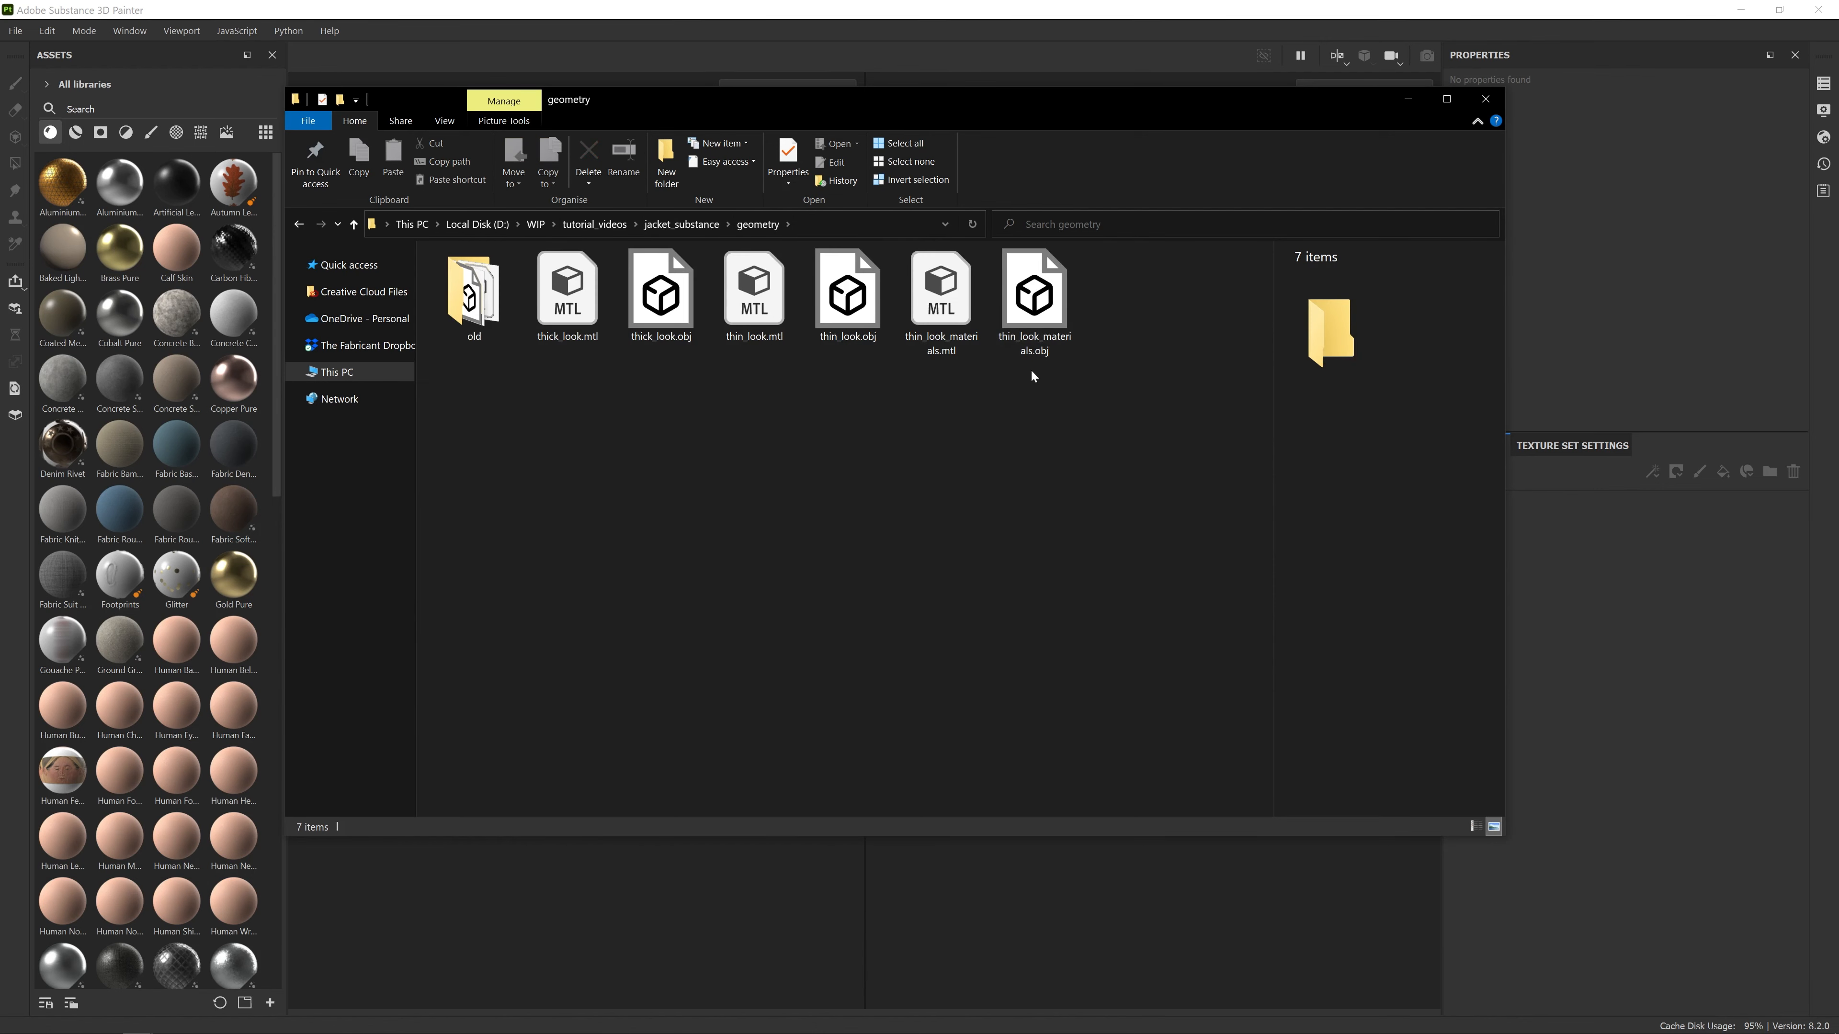
pyautogui.click(1038, 322)
pyautogui.moveTo(901, 101); pyautogui.dragTo(1199, 79)
pyautogui.moveTo(1324, 295); pyautogui.dragTo(471, 309)
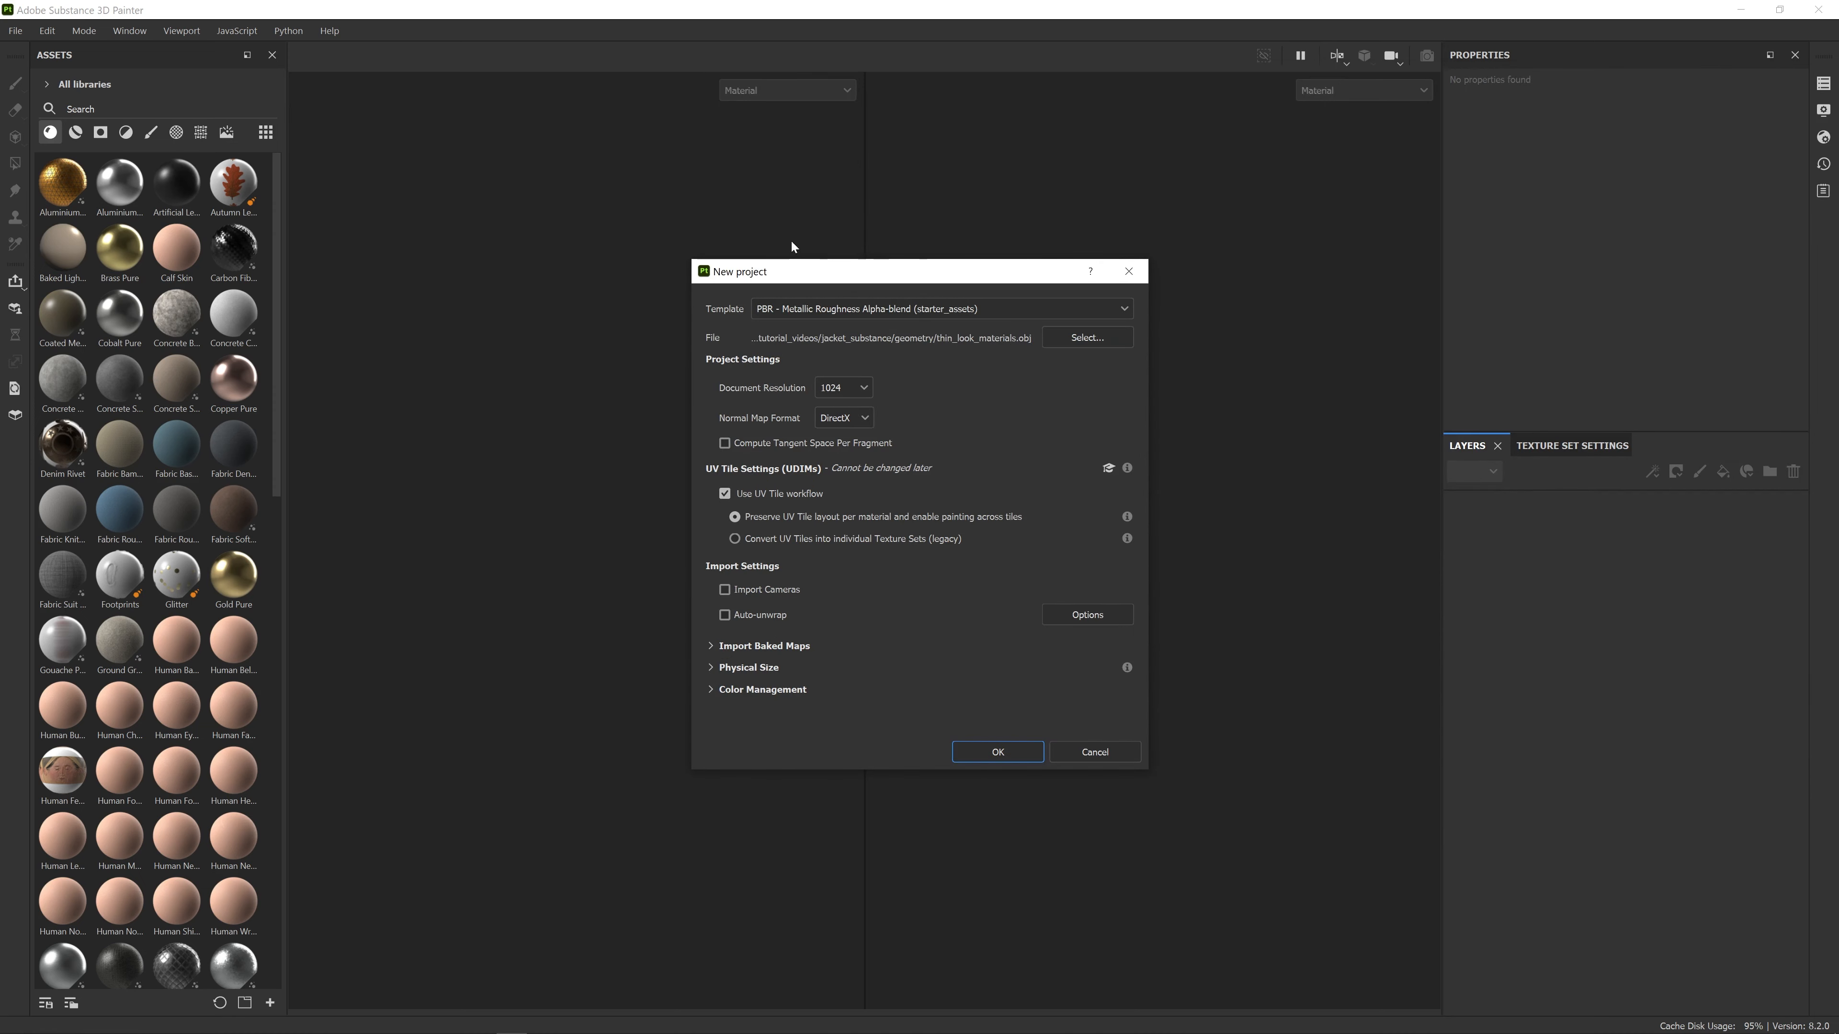
# Set the project's document resolution to 4096 and normal map format to OpenGL, and create it
pyautogui.moveTo(914, 277); pyautogui.dragTo(579, 236)
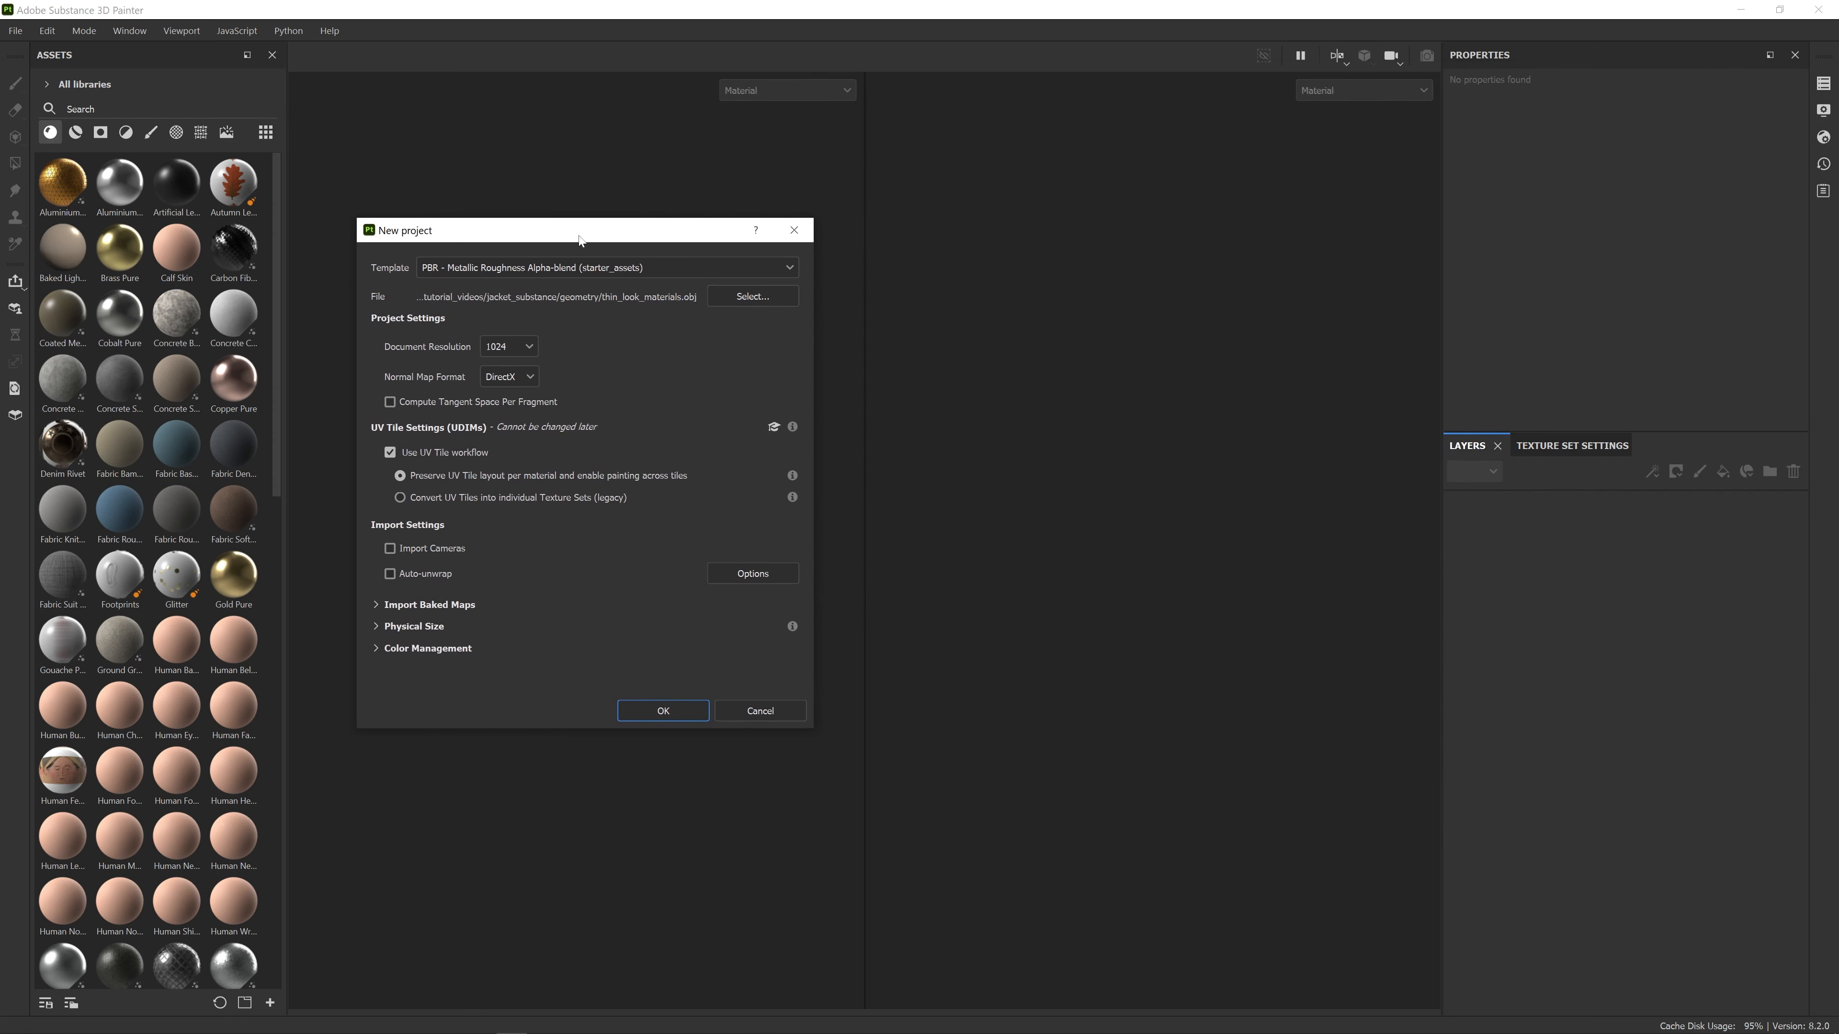
pyautogui.click(528, 350)
pyautogui.click(512, 451)
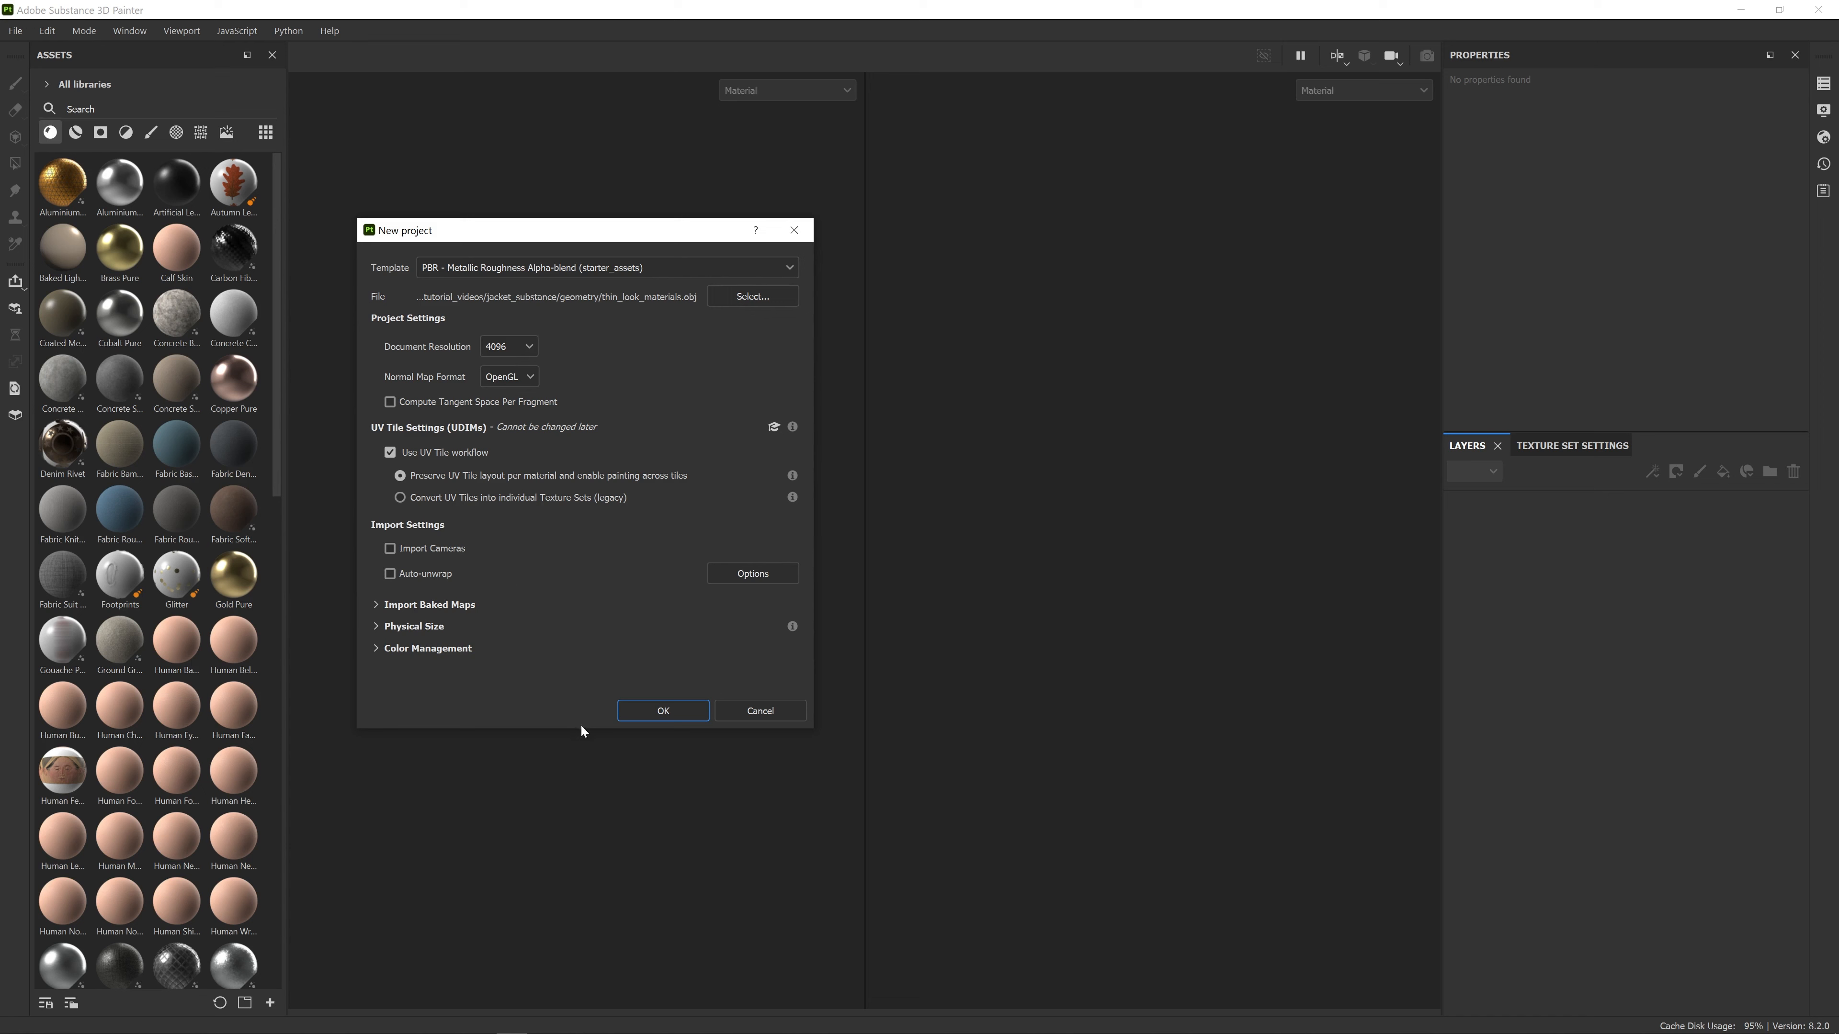
pyautogui.click(661, 713)
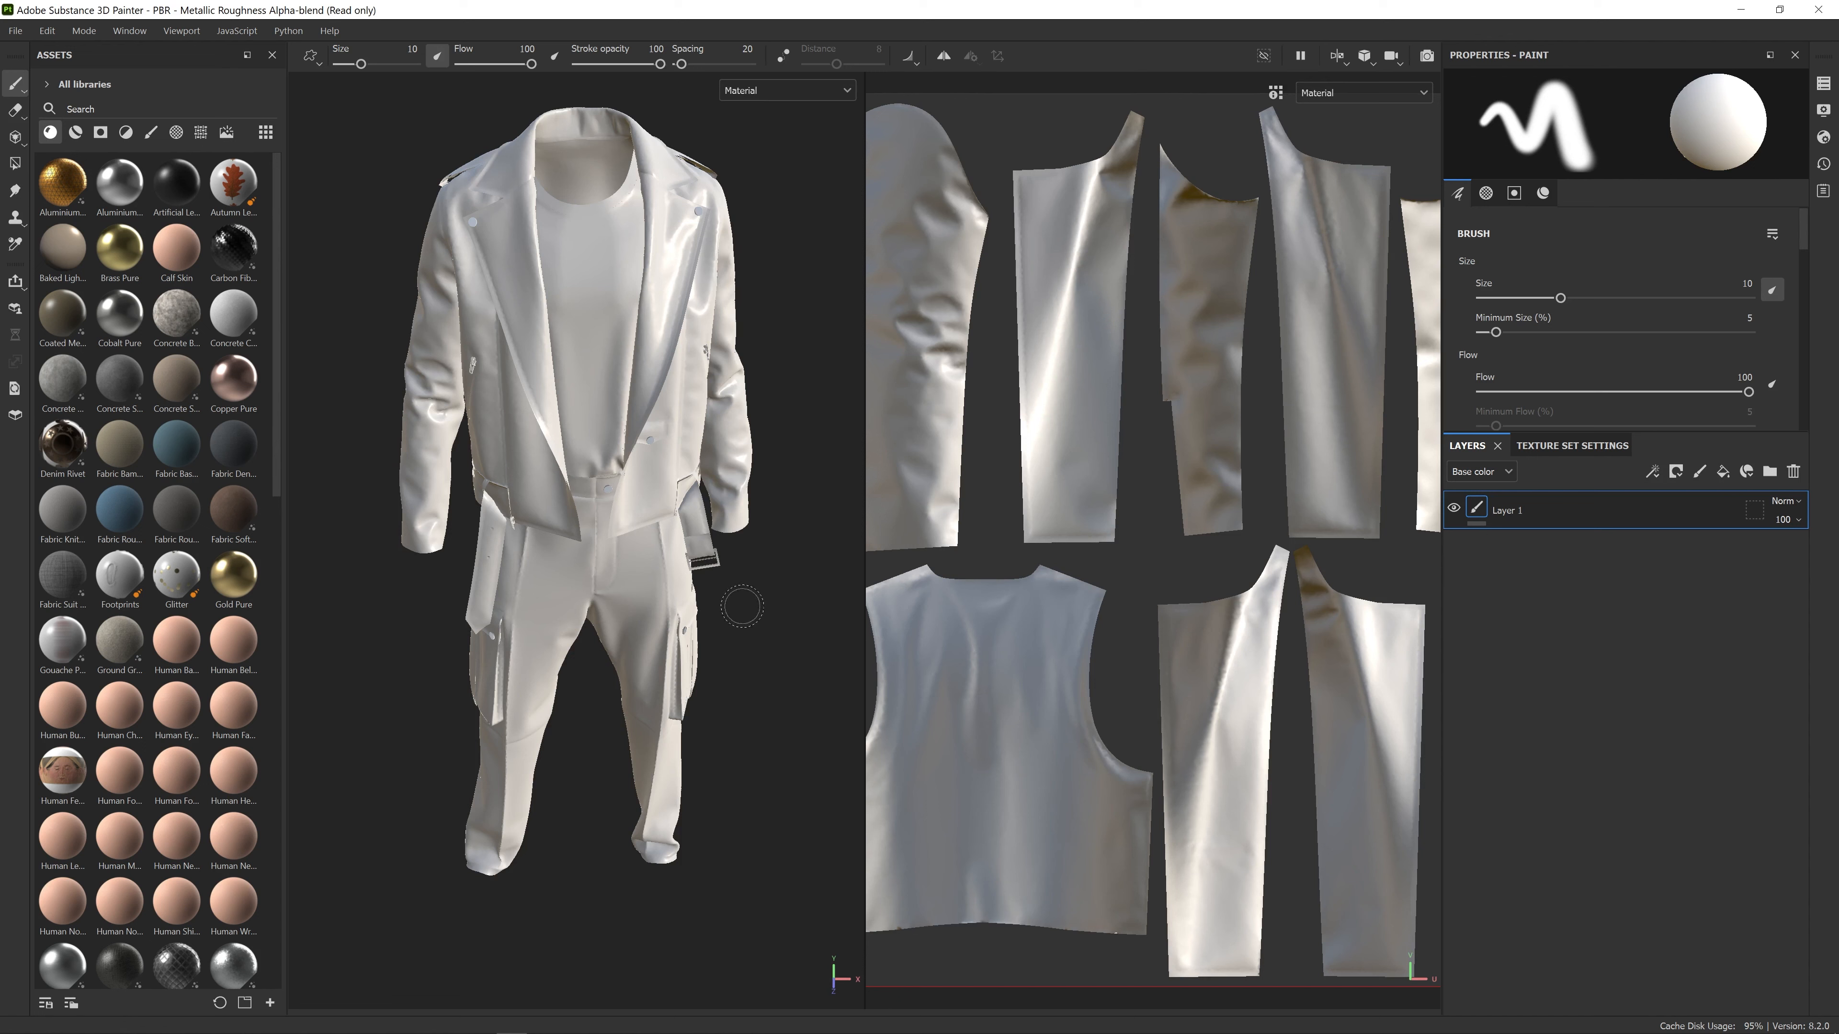
# Examine the imported outfit from several angles and distances in the 3D view
pyautogui.moveTo(751, 600)
pyautogui.keyDown('alt'); pyautogui.mouseDown()
pyautogui.moveTo(714, 586)
pyautogui.moveTo(795, 523)
pyautogui.moveTo(655, 509)
pyautogui.moveTo(743, 509)
pyautogui.moveTo(739, 579)
pyautogui.mouseUp(); pyautogui.keyUp('alt')
pyautogui.keyDown('alt'); pyautogui.moveTo(743, 607); pyautogui.dragTo(784, 487, button='right'); pyautogui.keyUp('alt')
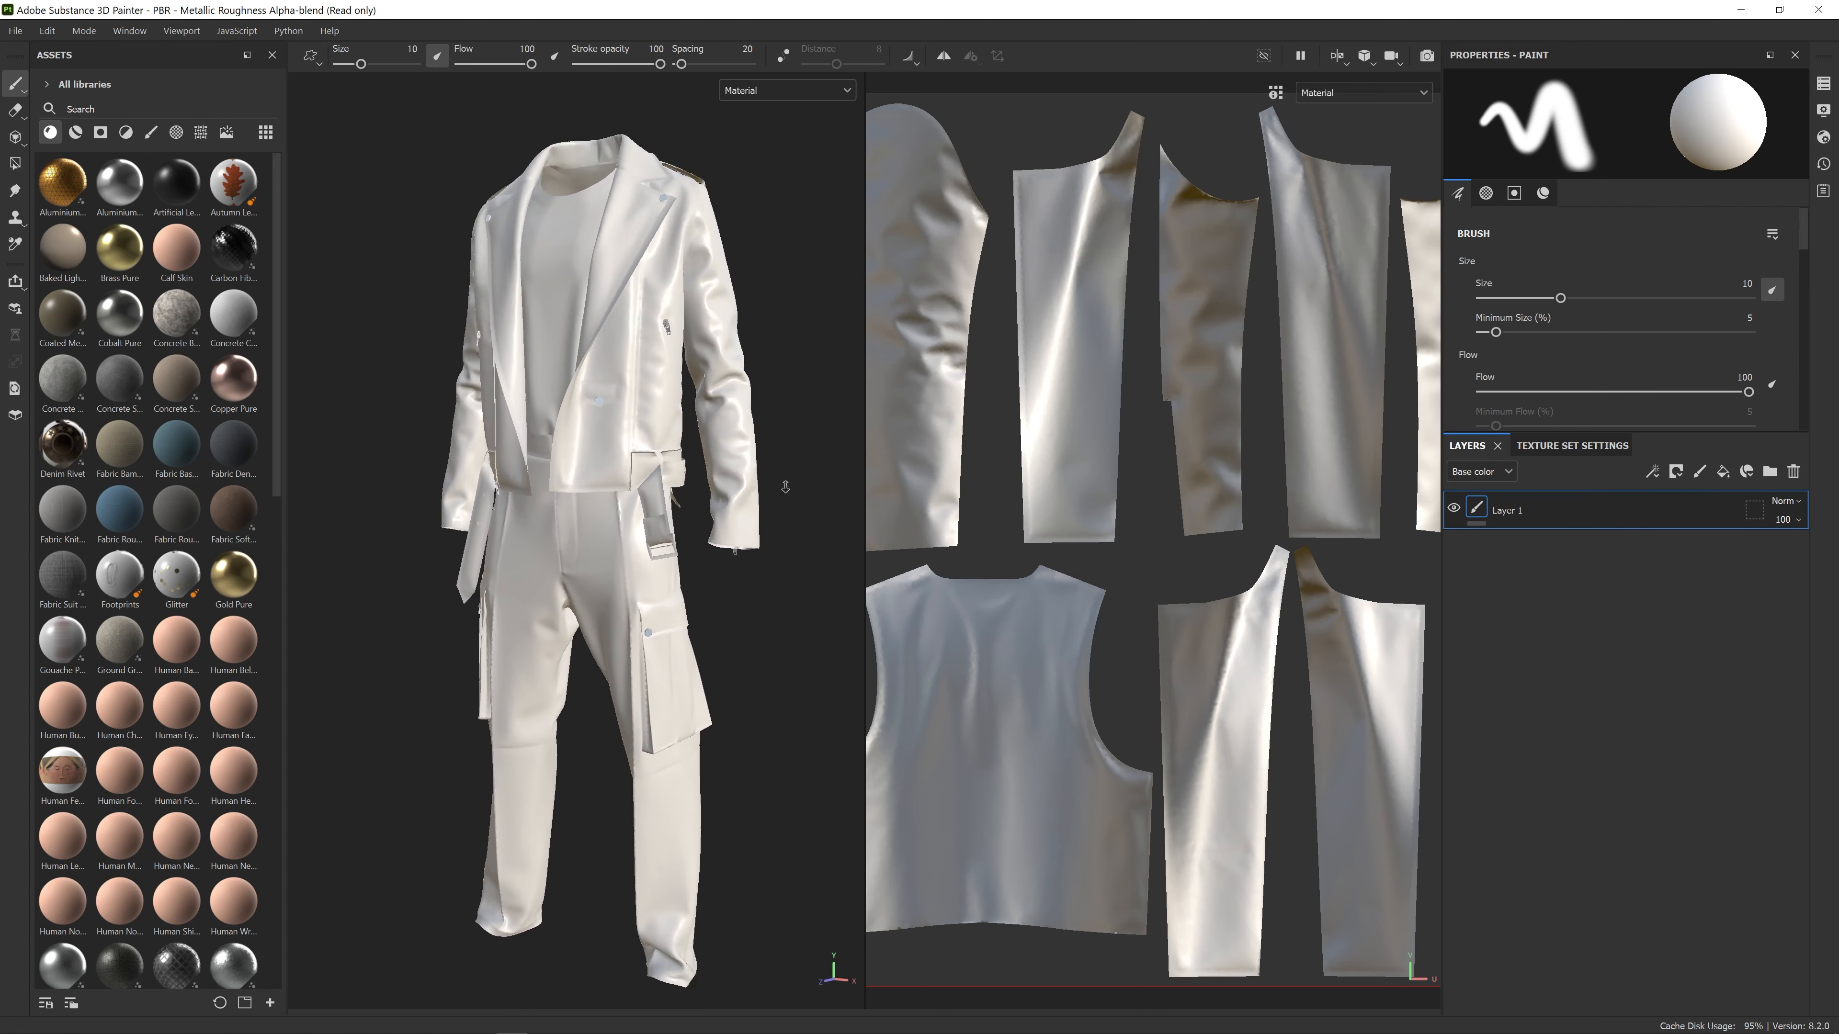
pyautogui.keyDown('alt'); pyautogui.moveTo(780, 554); pyautogui.dragTo(723, 493); pyautogui.keyUp('alt')
pyautogui.keyDown('alt'); pyautogui.moveTo(723, 493); pyautogui.dragTo(749, 522, button='middle'); pyautogui.keyUp('alt')
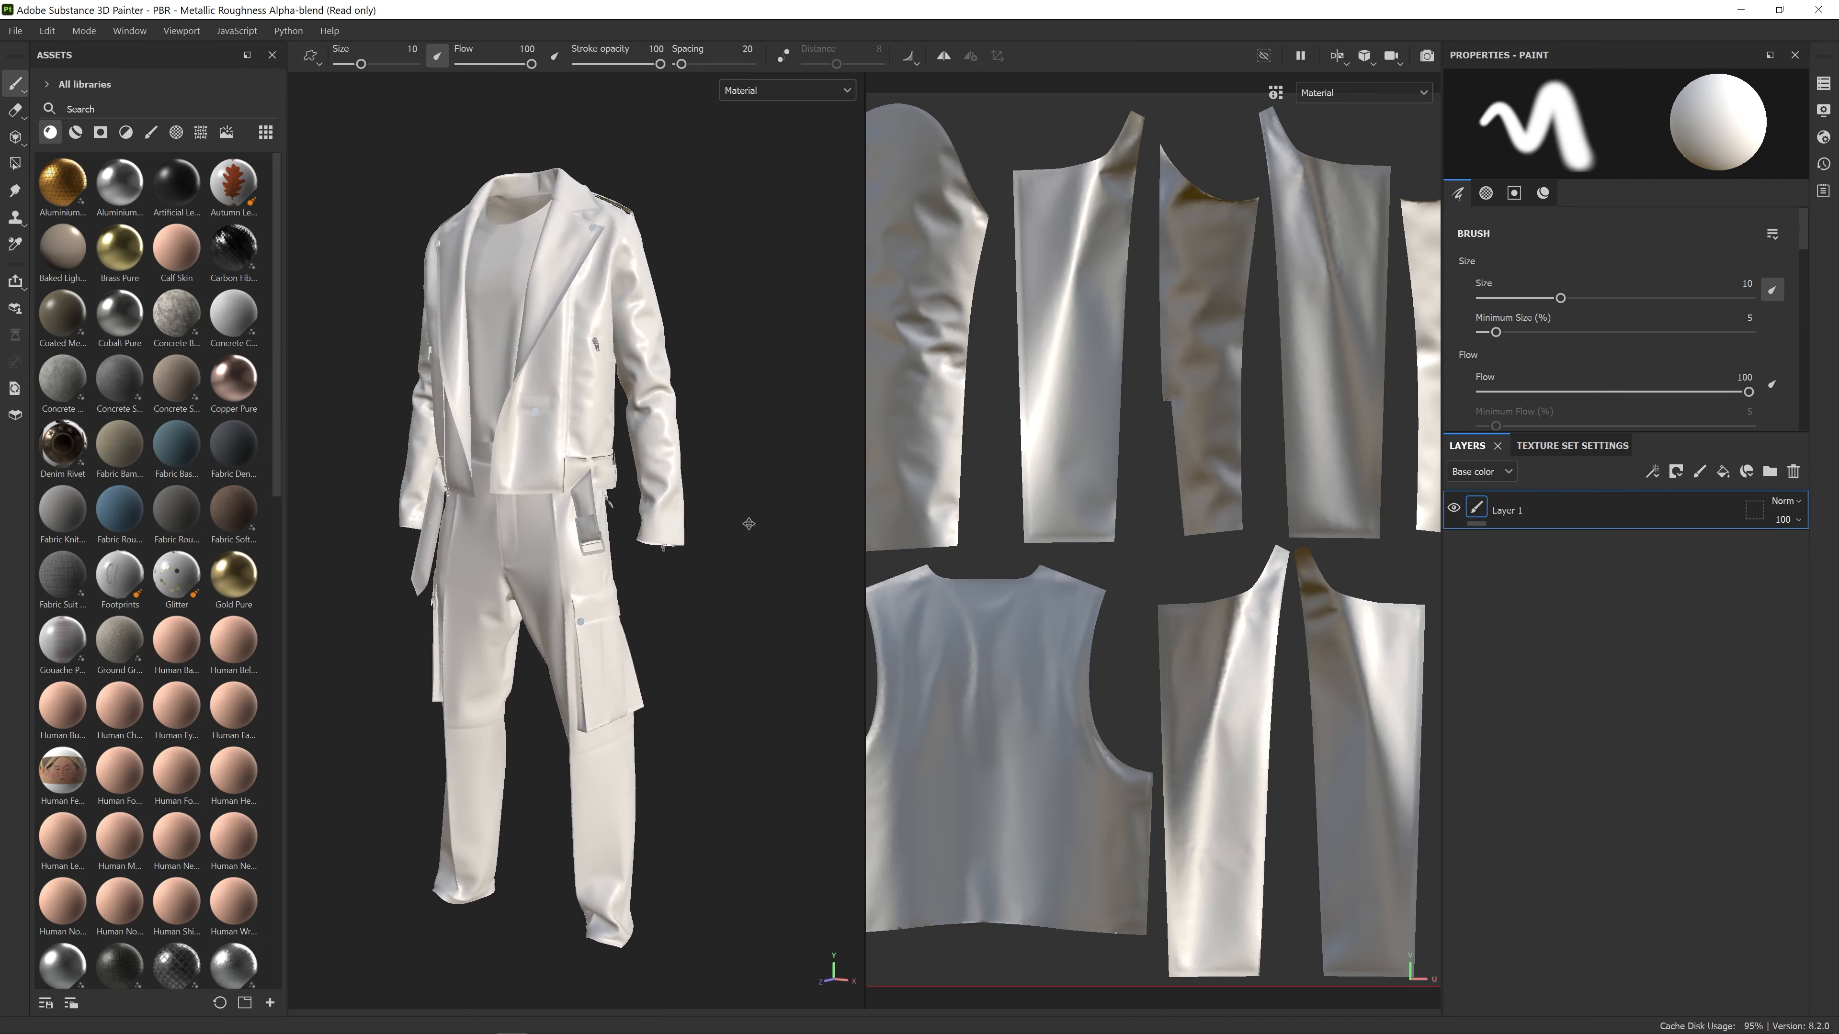
pyautogui.moveTo(749, 523)
pyautogui.keyDown('alt'); pyautogui.mouseDown()
pyautogui.moveTo(794, 496)
pyautogui.moveTo(751, 513)
pyautogui.moveTo(751, 627)
pyautogui.moveTo(443, 609)
pyautogui.moveTo(759, 603)
pyautogui.moveTo(678, 607)
pyautogui.mouseUp(); pyautogui.keyUp('alt')
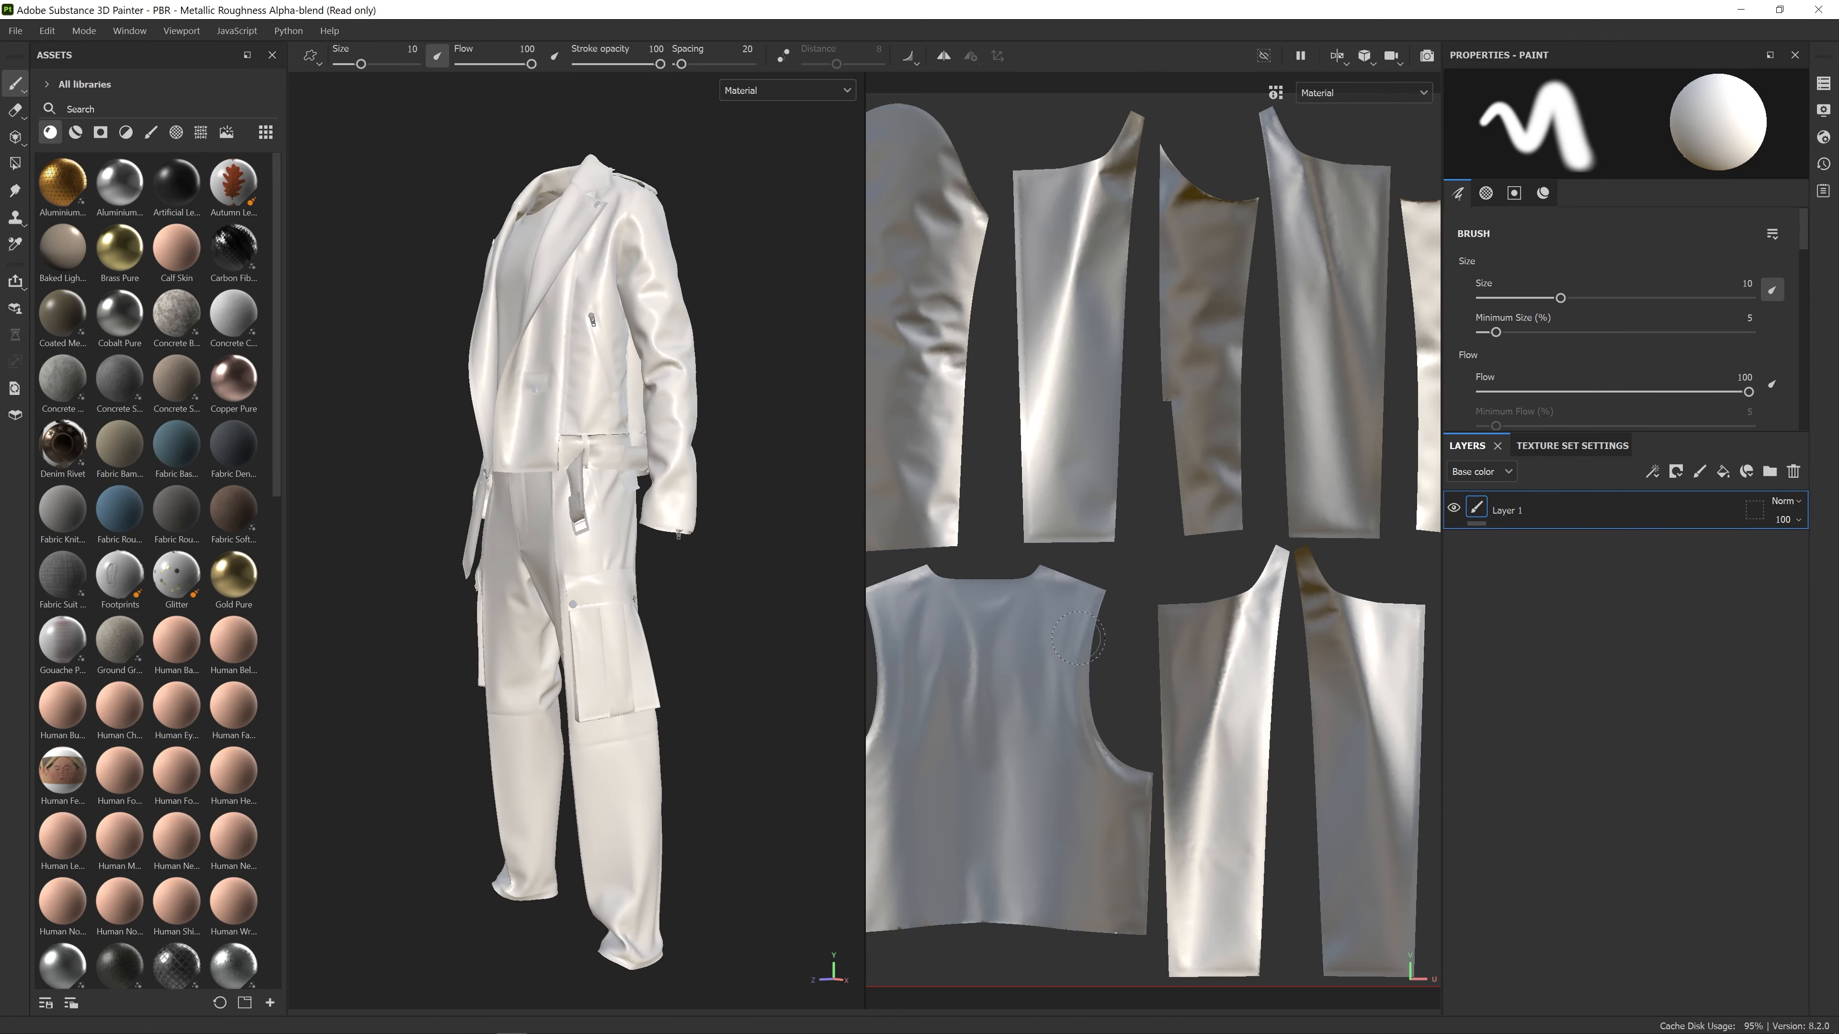
# Examine the outfit's pattern pieces across the UV tiles from 1001 onward in the 2D view
pyautogui.scroll(-3, 1078, 637)
pyautogui.scroll(2, 1122, 644)
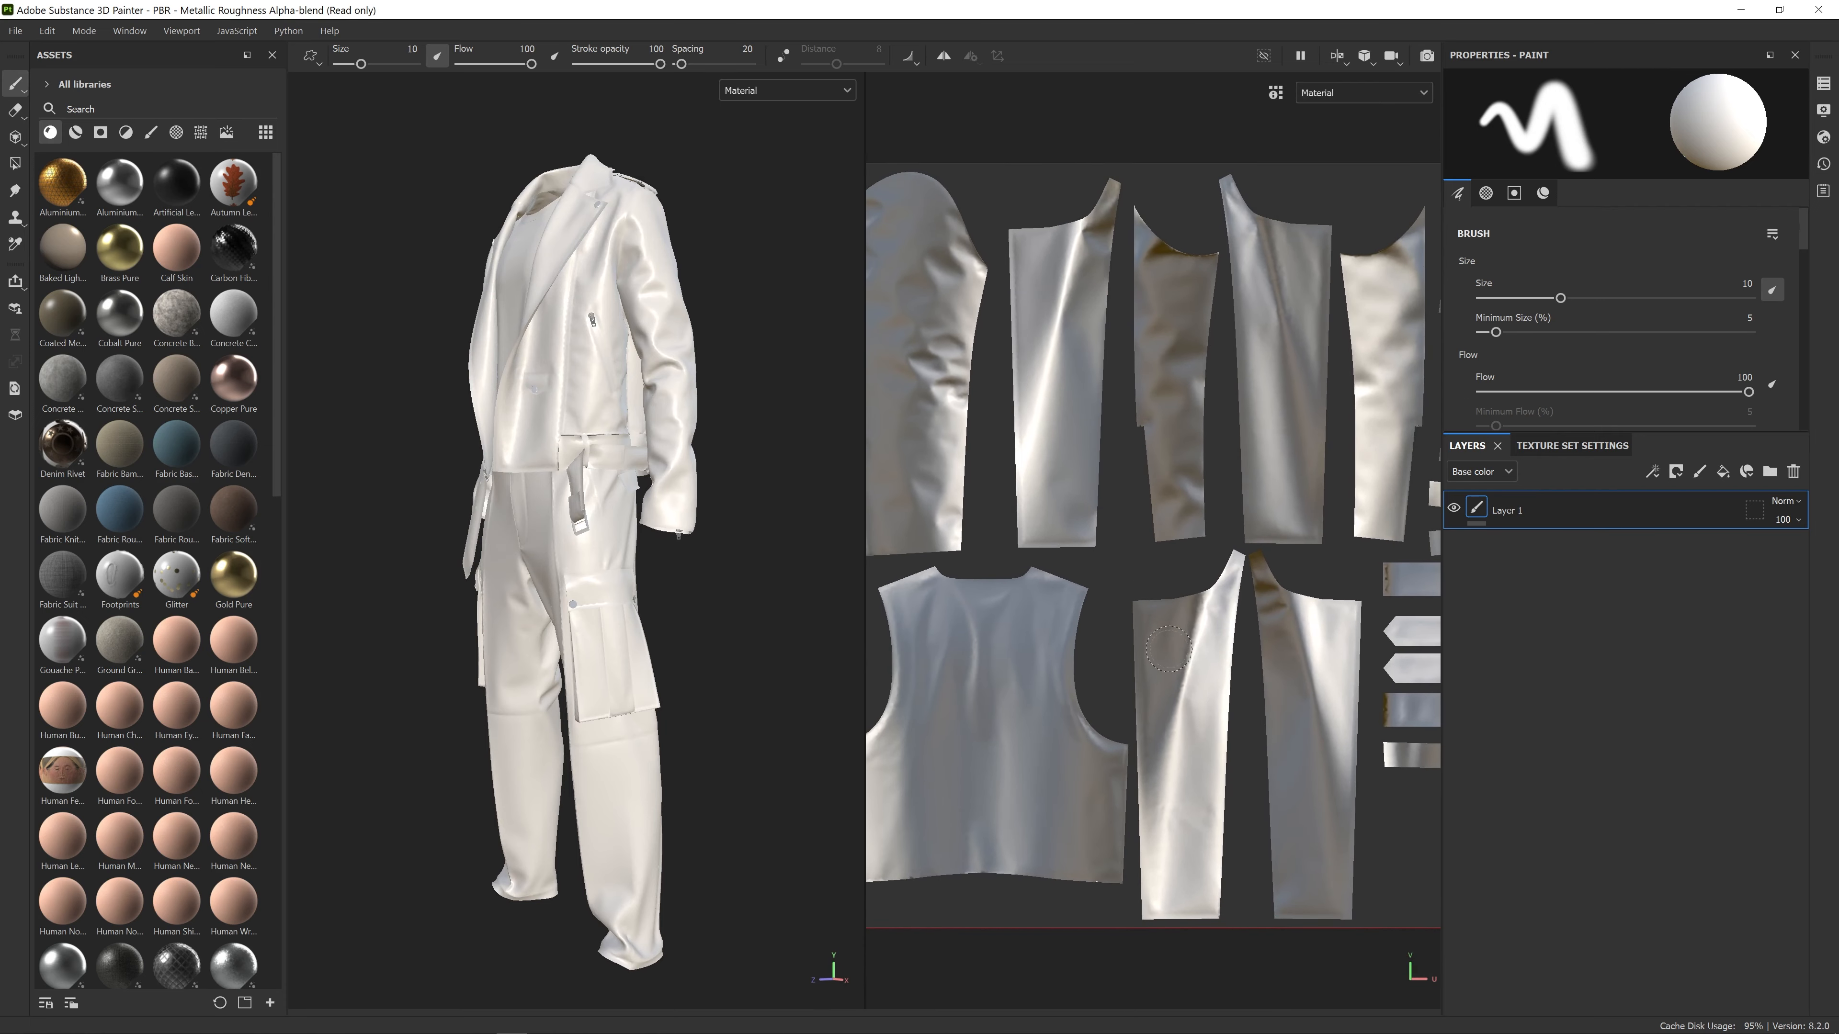
pyautogui.scroll(2, 1168, 649)
pyautogui.scroll(-4, 1159, 645)
pyautogui.moveTo(1158, 713); pyautogui.dragTo(1086, 640, button='middle')
pyautogui.scroll(-5, 1147, 577)
pyautogui.scroll(1, 1107, 616)
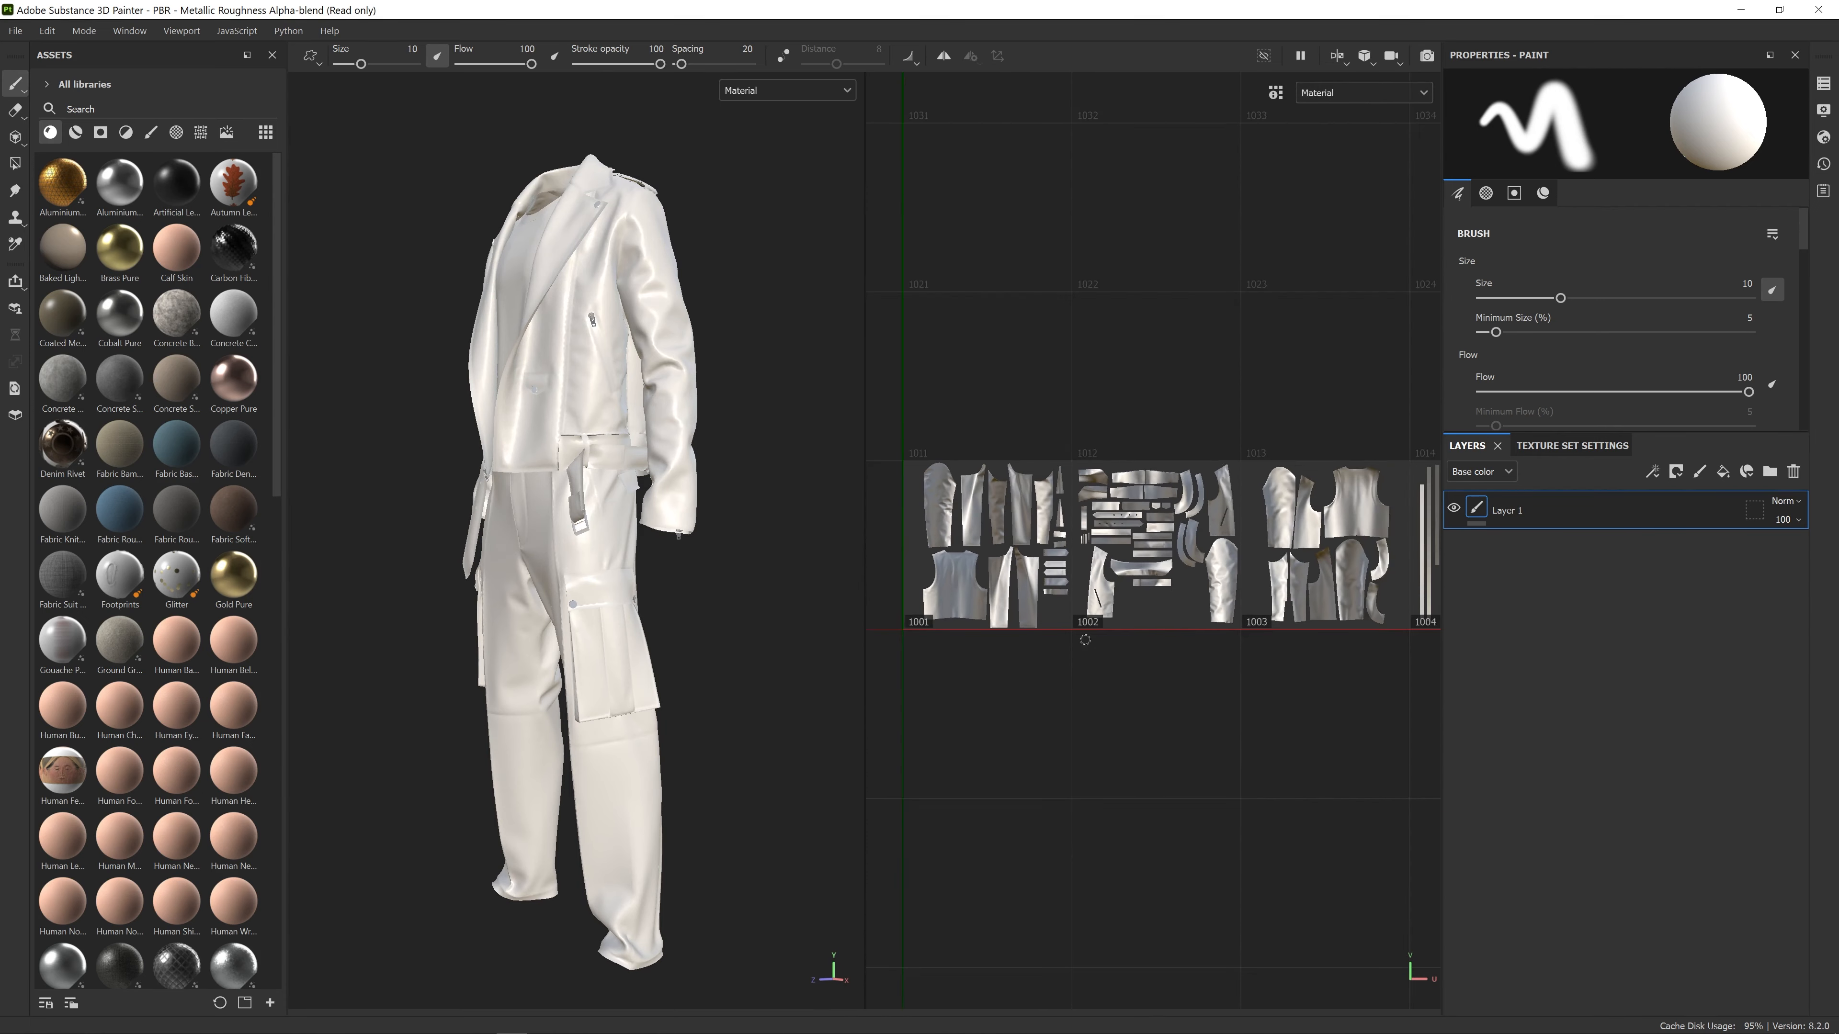
pyautogui.scroll(-2, 1089, 641)
pyautogui.moveTo(1218, 682); pyautogui.dragTo(1188, 607, button='middle')
# Turn the outfit to its other side and rotate the environment lighting around it
pyautogui.moveTo(742, 537)
pyautogui.keyDown('alt'); pyautogui.mouseDown()
pyautogui.moveTo(839, 559)
pyautogui.moveTo(729, 539)
pyautogui.mouseUp(); pyautogui.keyUp('alt')
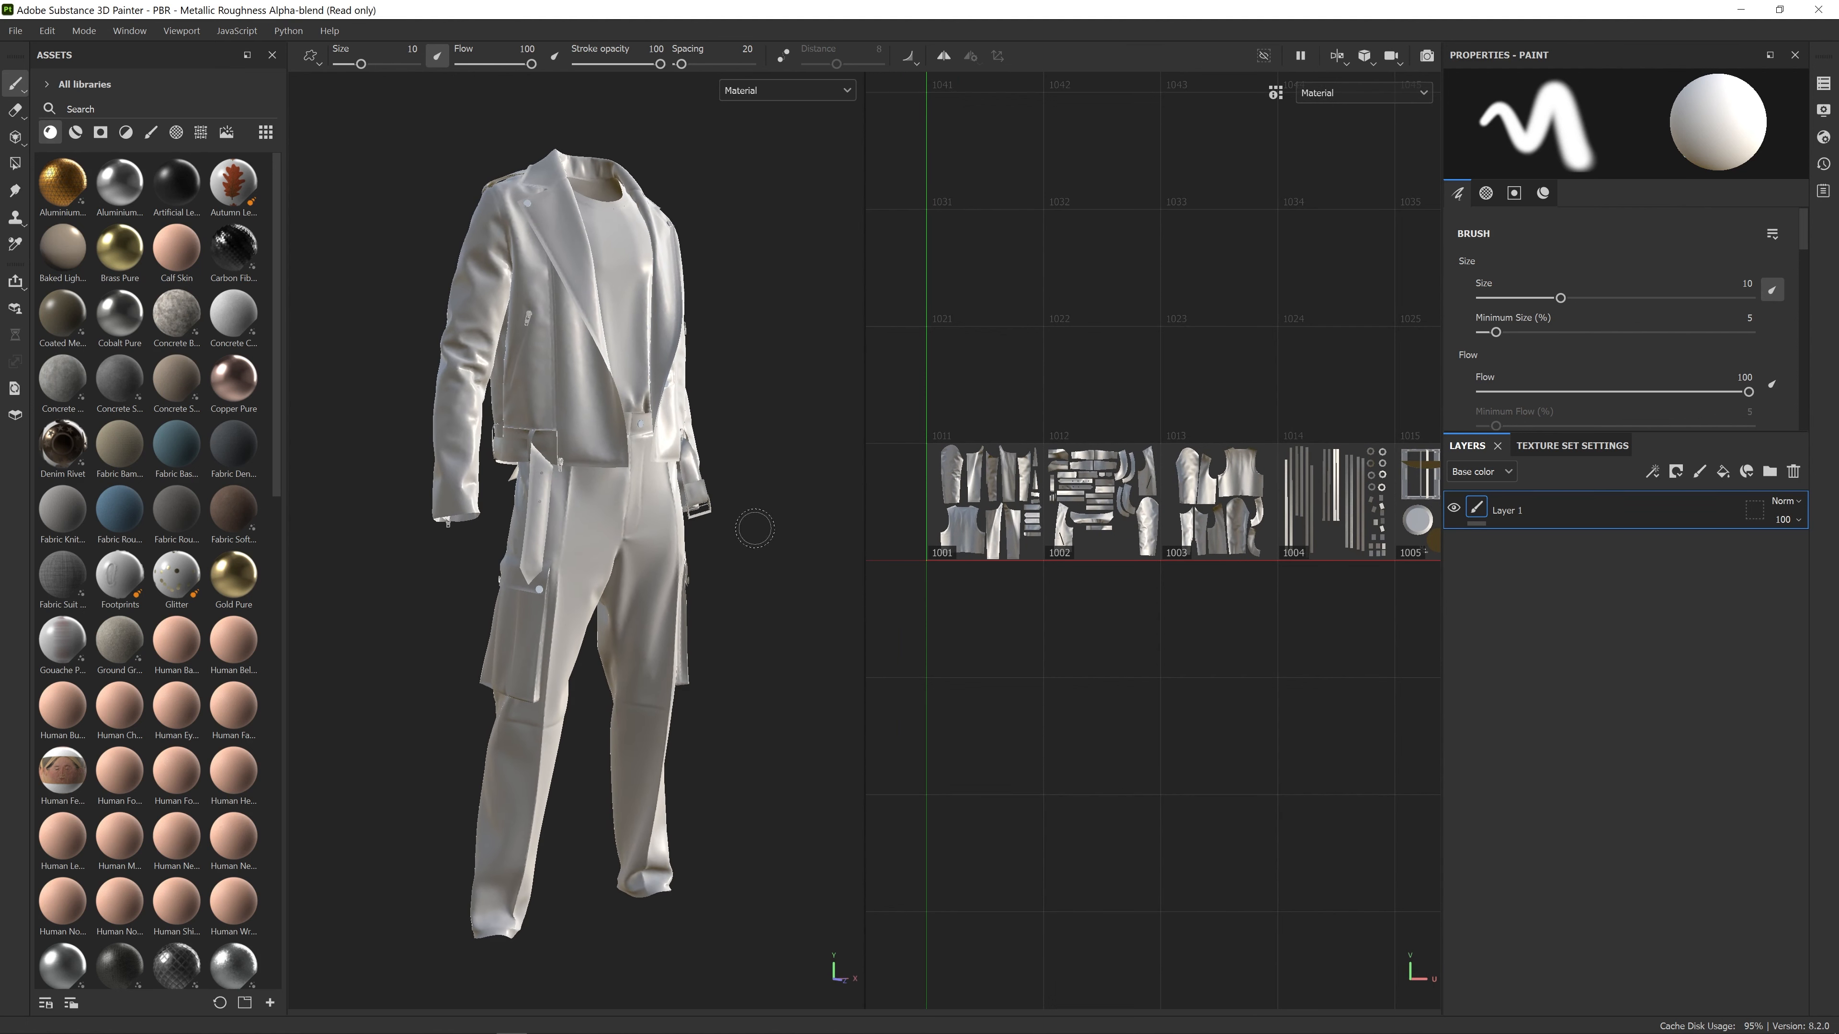
pyautogui.moveTo(743, 526)
pyautogui.keyDown('shift'); pyautogui.mouseDown(button='right')
pyautogui.moveTo(603, 523)
pyautogui.moveTo(666, 520)
pyautogui.mouseUp(button='right'); pyautogui.keyUp('shift')
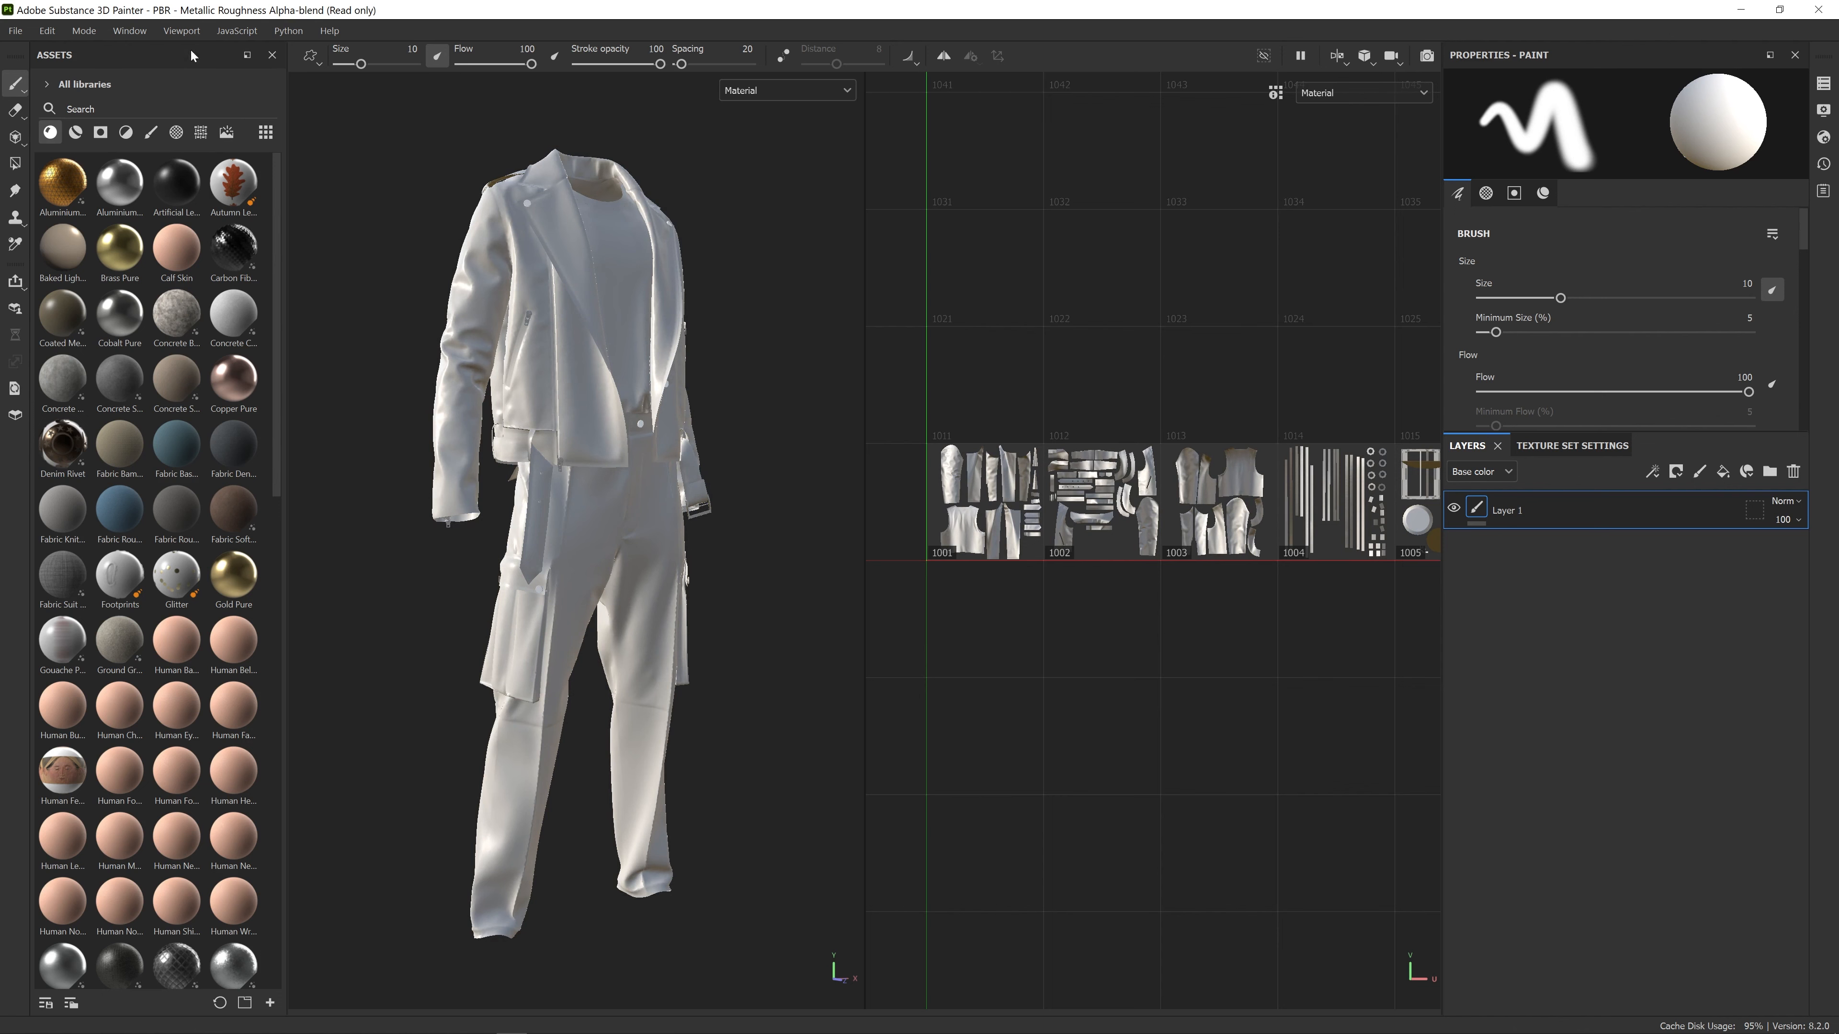
# Look through the material library and the paint brush properties, including jitter, alignment and backface culling
pyautogui.scroll(-15, 159, 307)
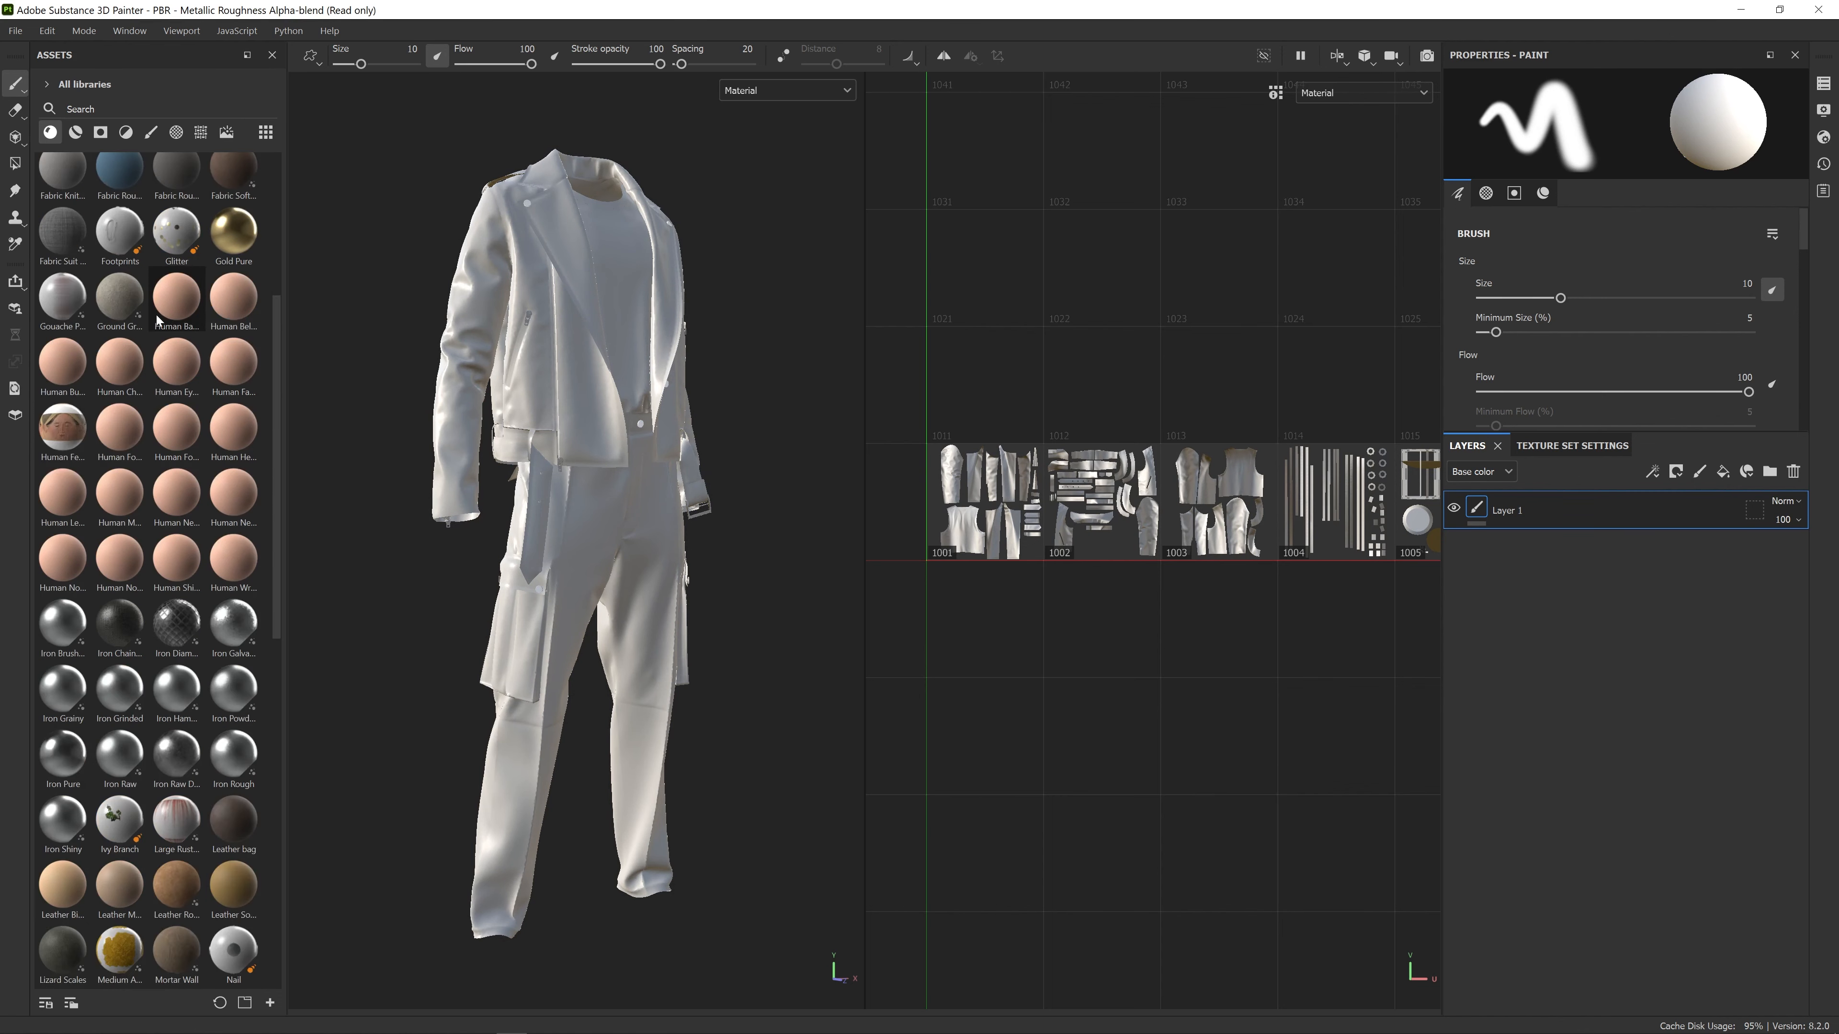
pyautogui.scroll(15, 177, 371)
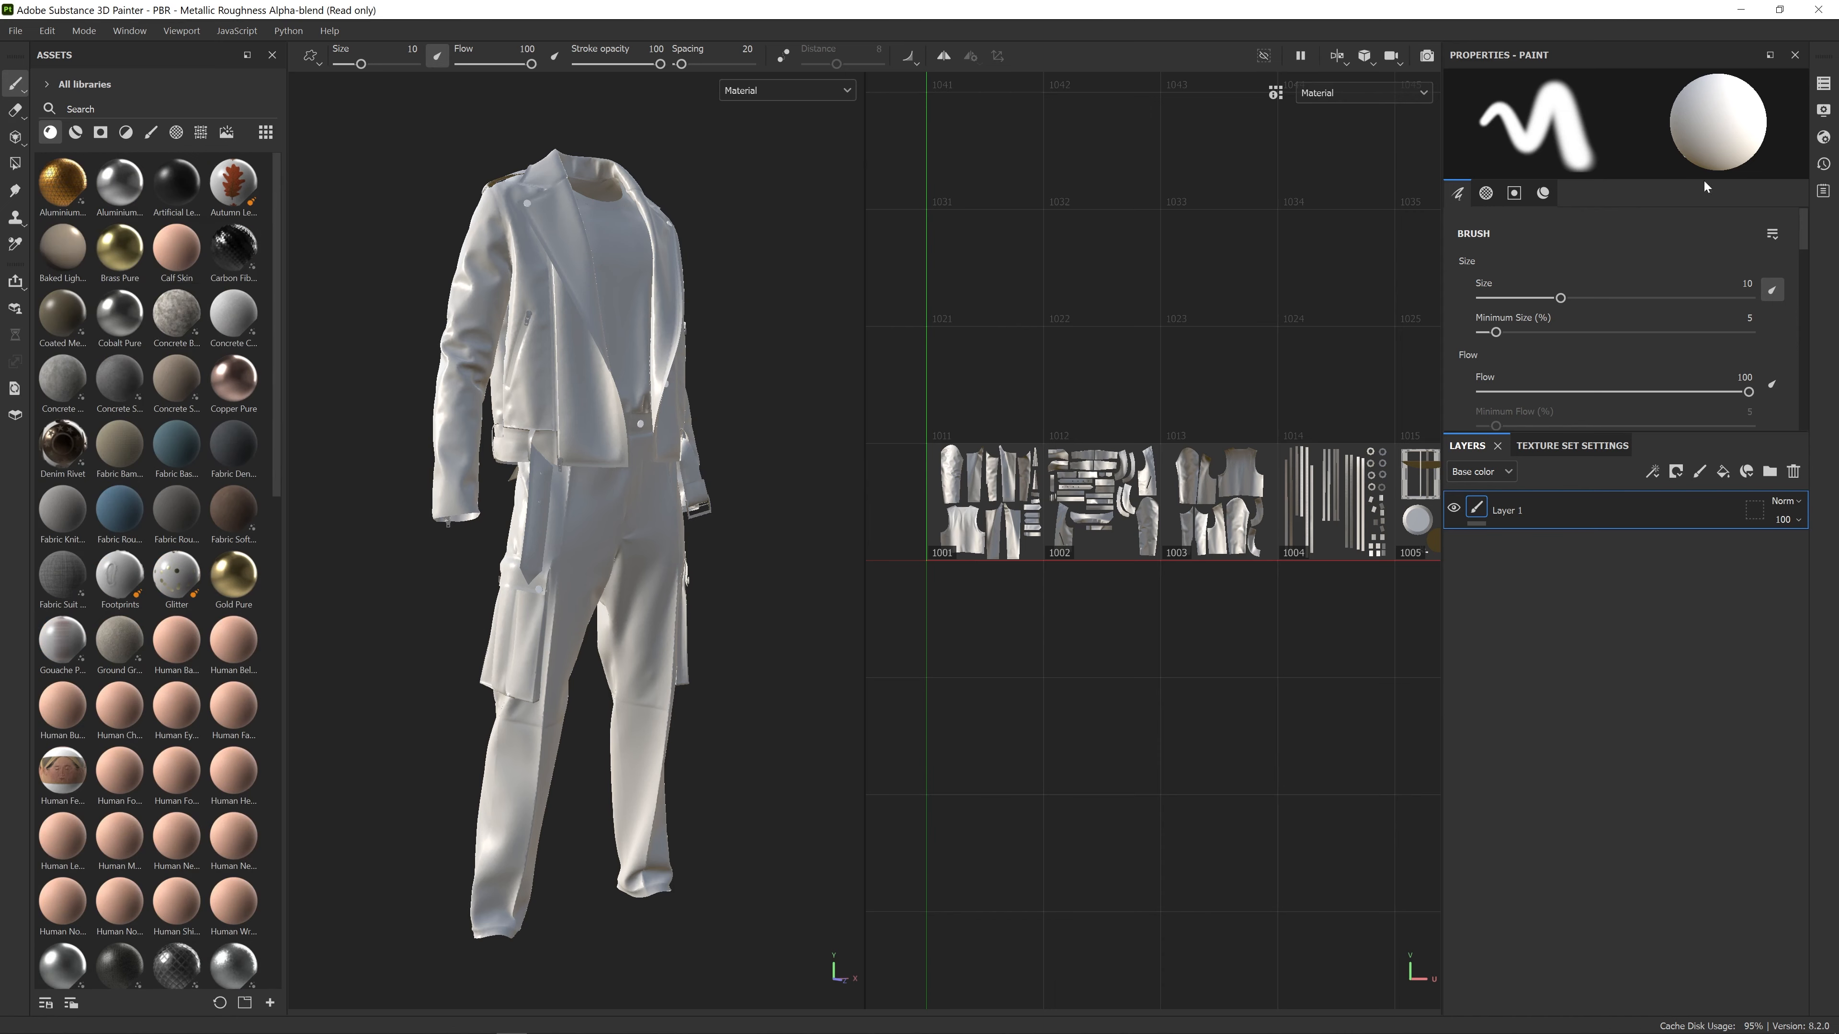
pyautogui.scroll(-1, 1575, 210)
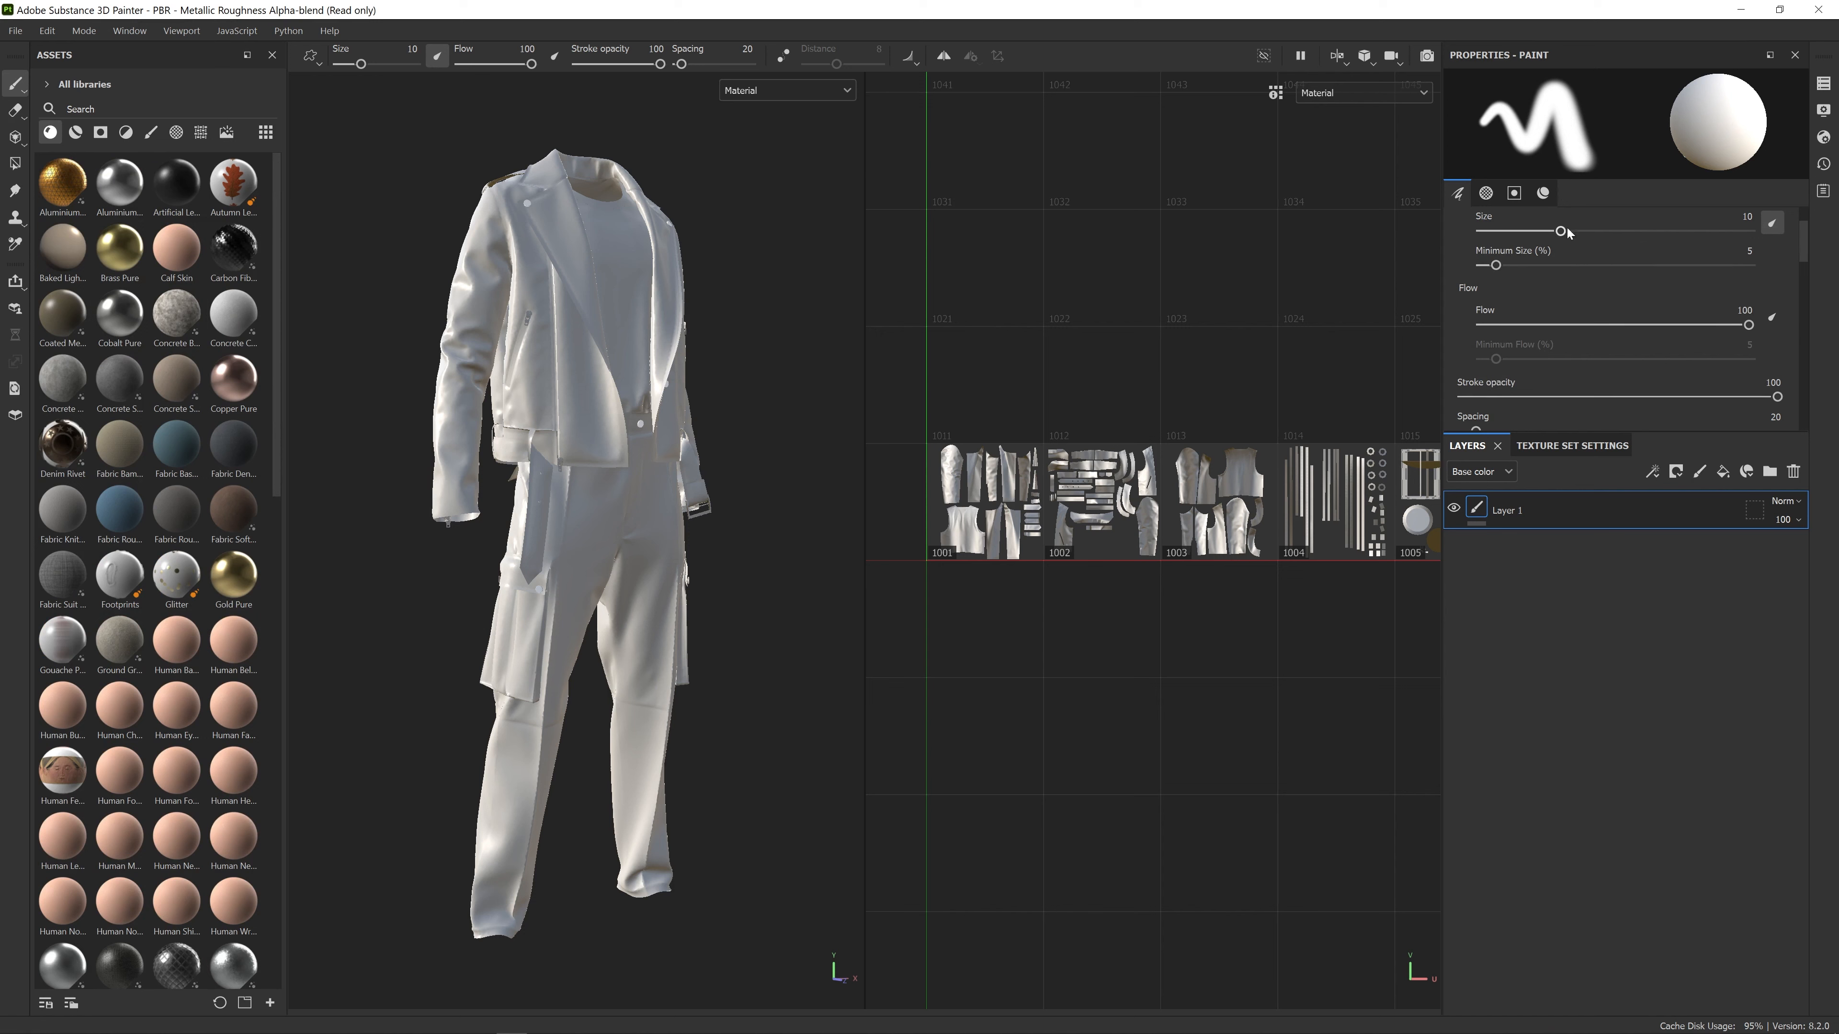
pyautogui.scroll(-4, 1575, 247)
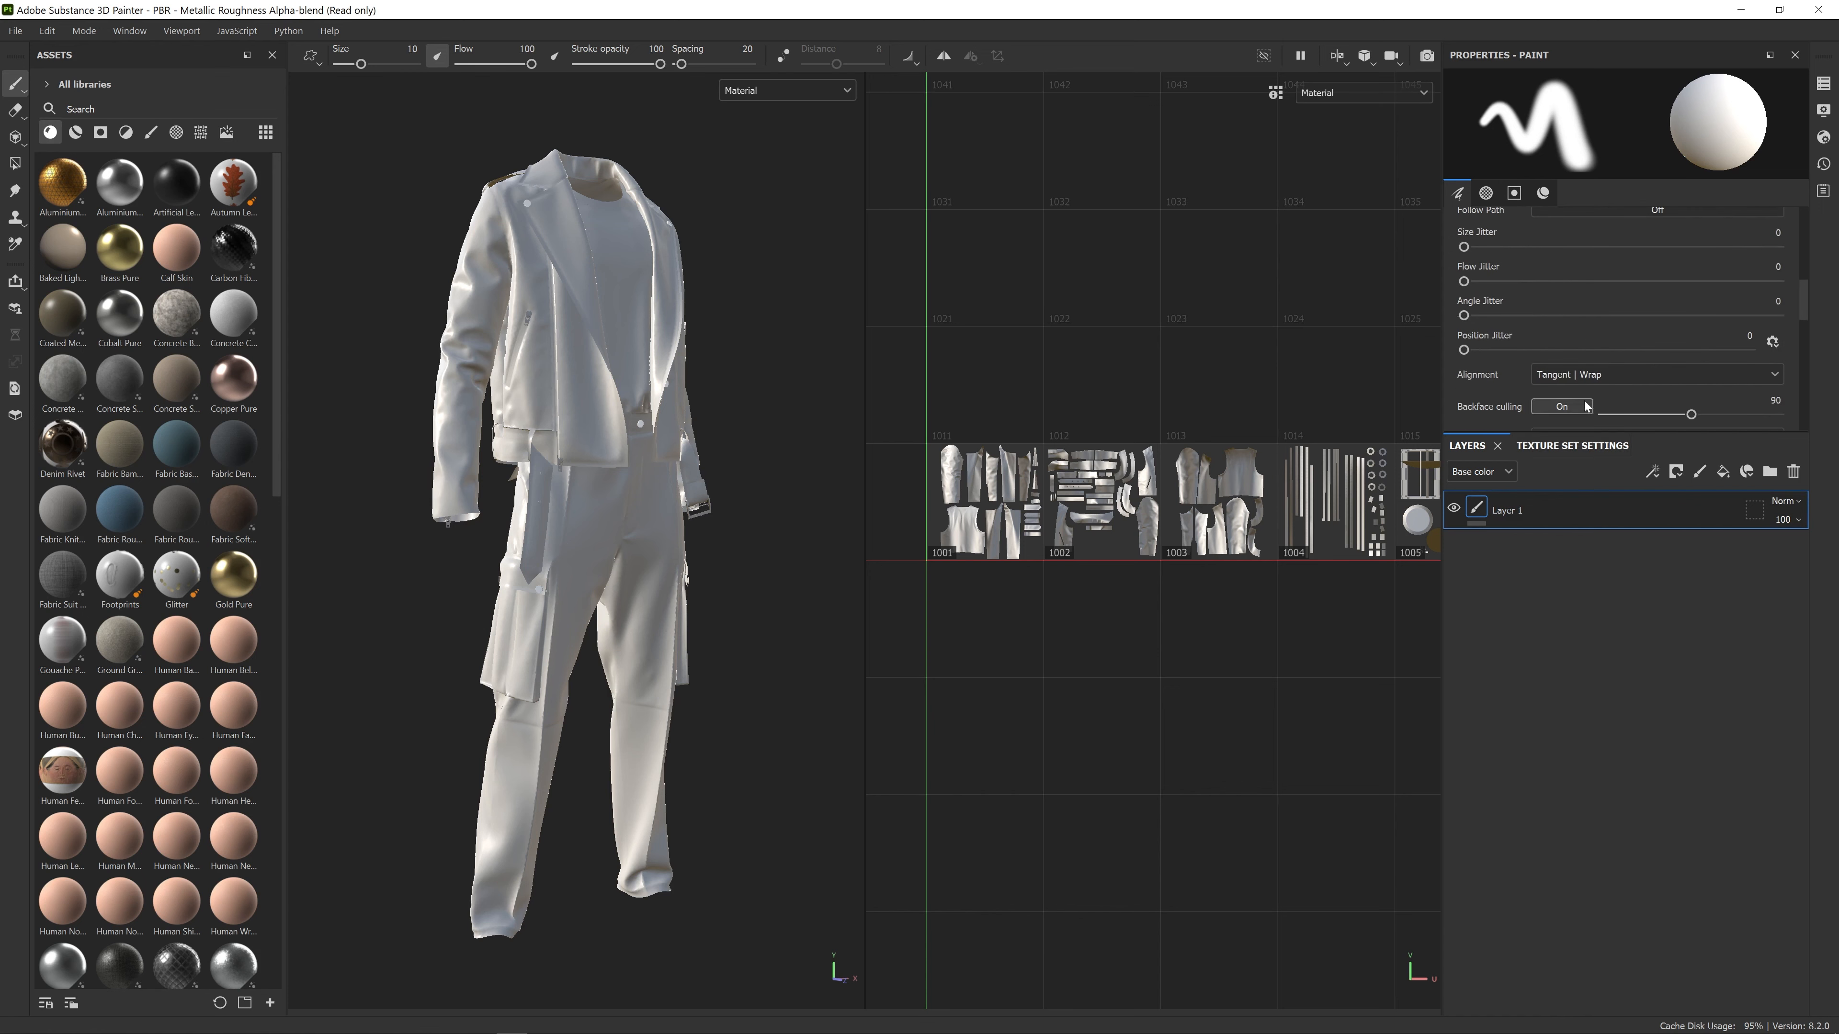
pyautogui.scroll(-1, 1665, 327)
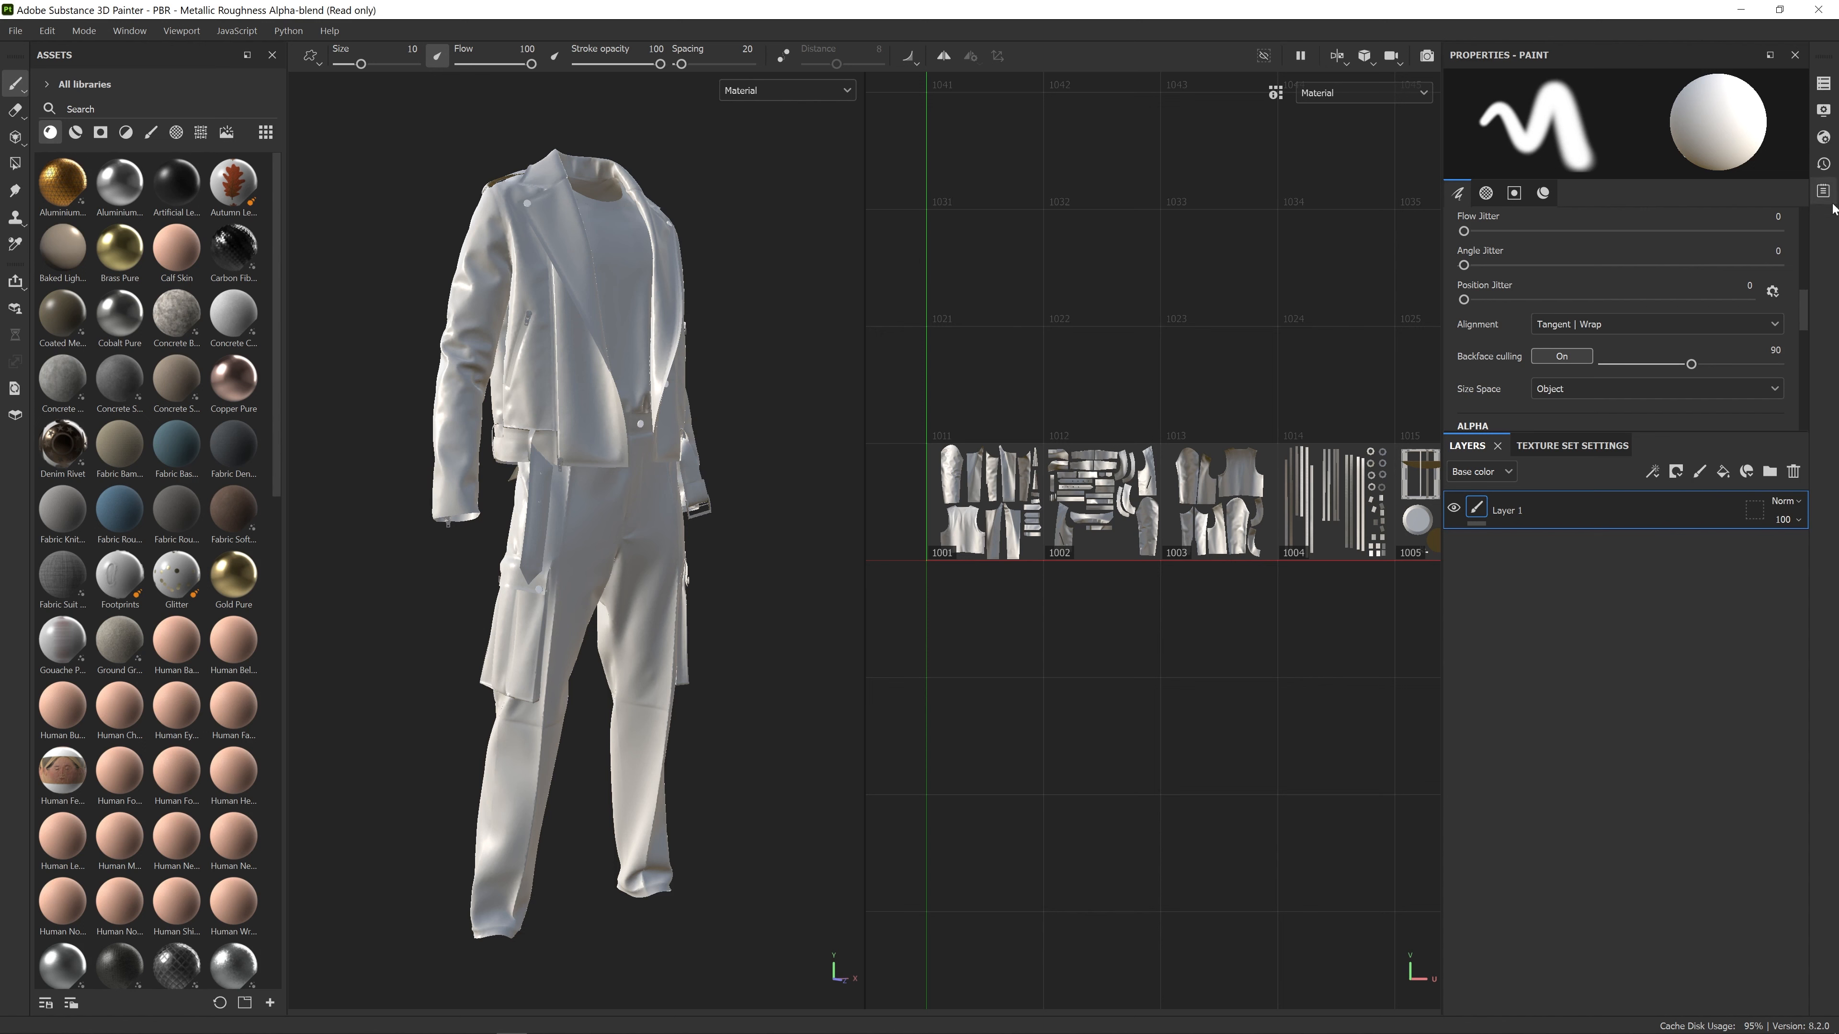
# Browse the environment maps available for the scene lighting and view the main shader's settings
pyautogui.click(1825, 114)
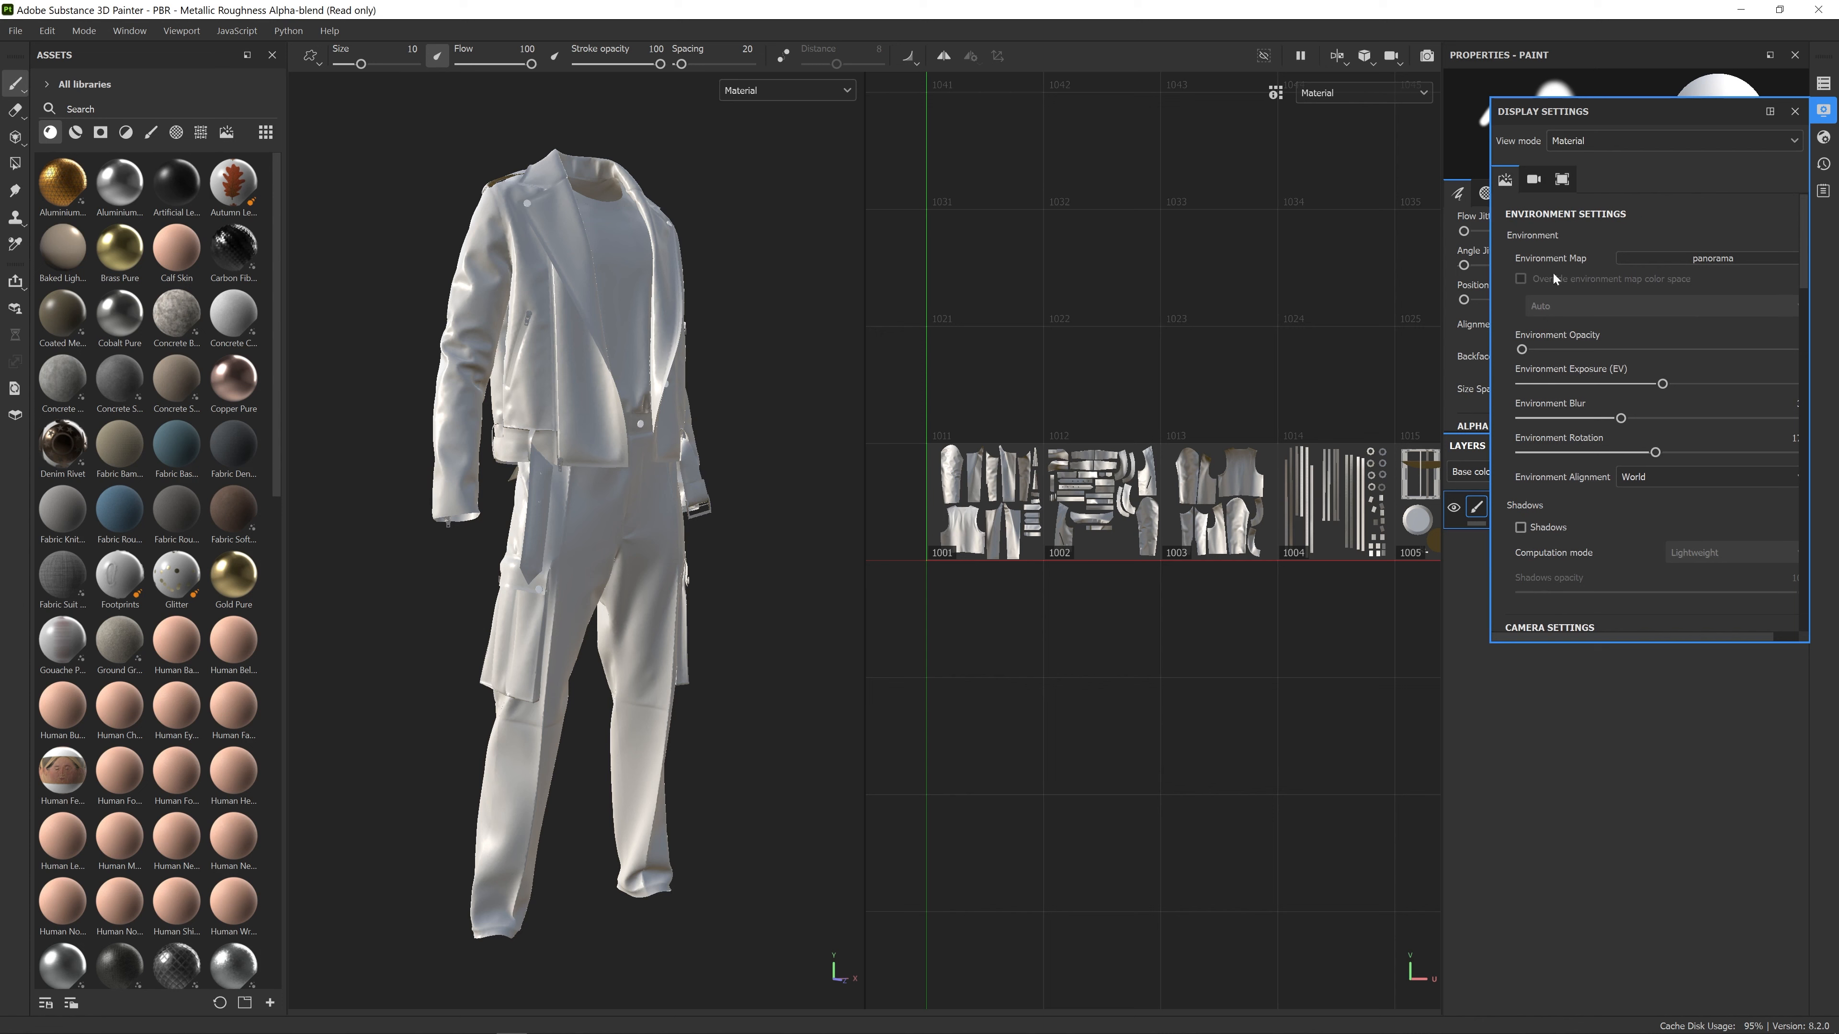
pyautogui.click(1665, 262)
pyautogui.scroll(-3, 1699, 387)
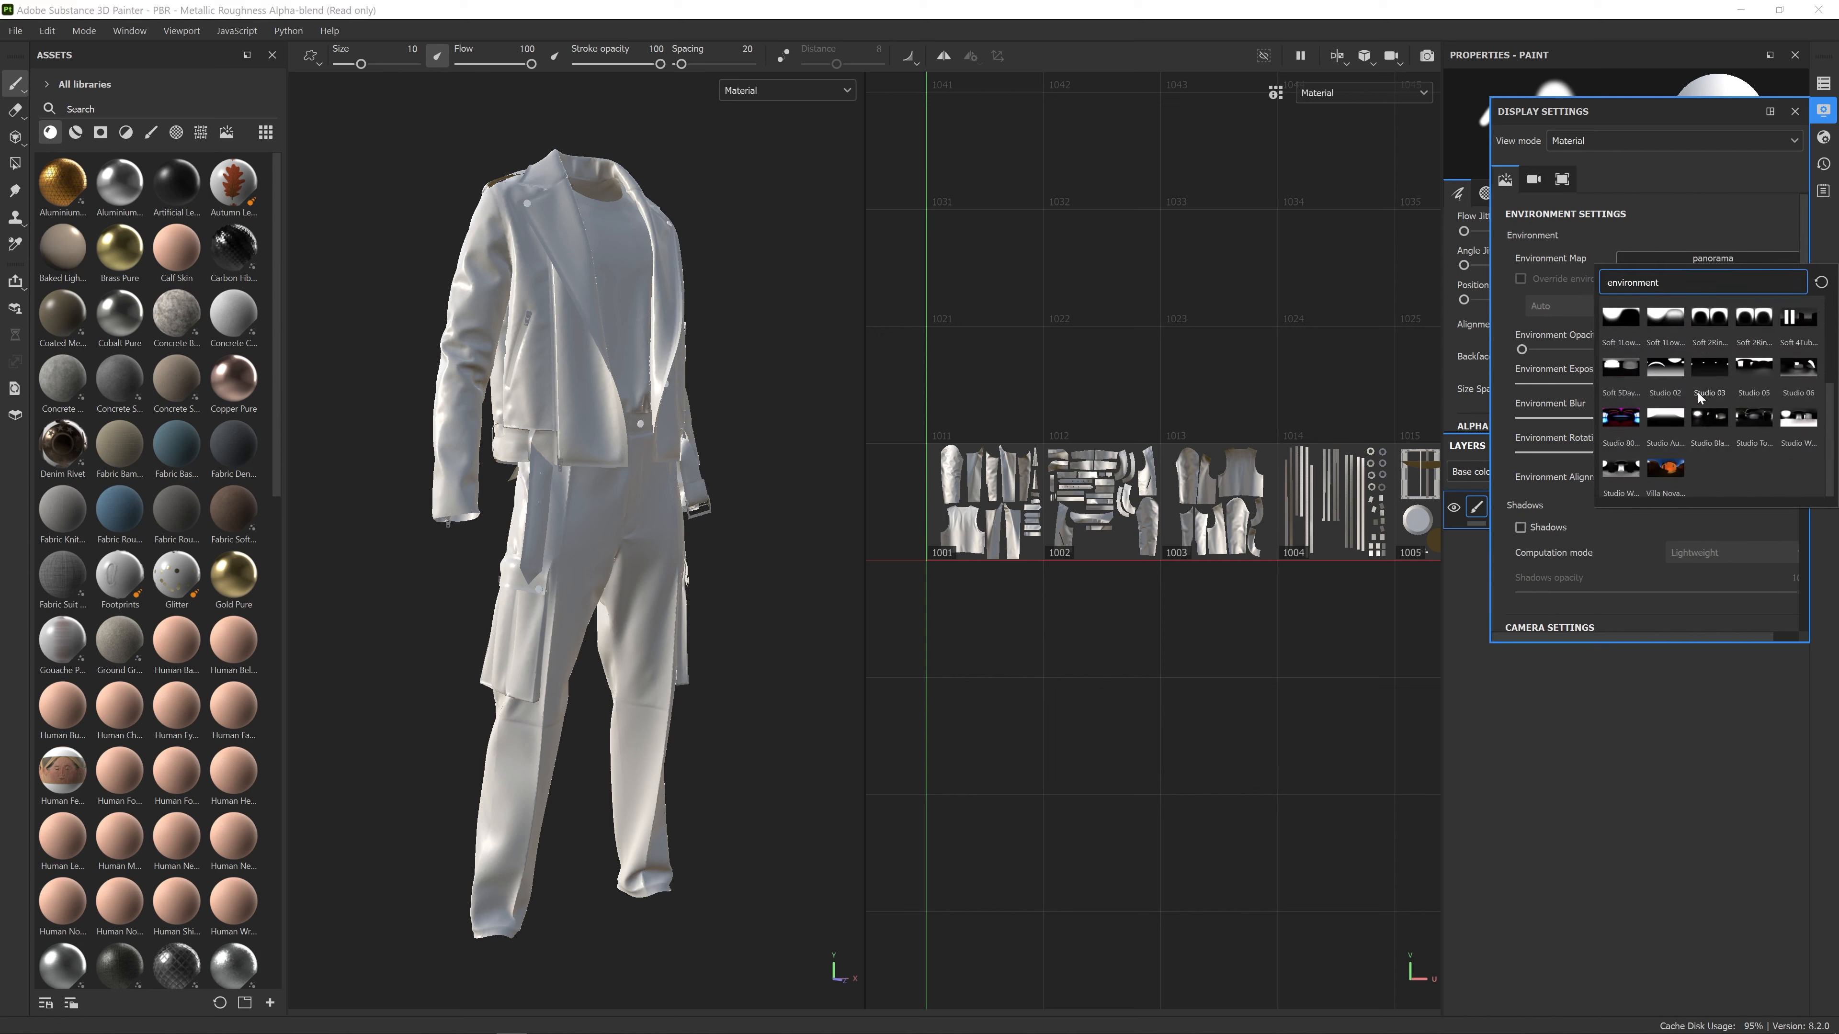
pyautogui.scroll(2, 1680, 387)
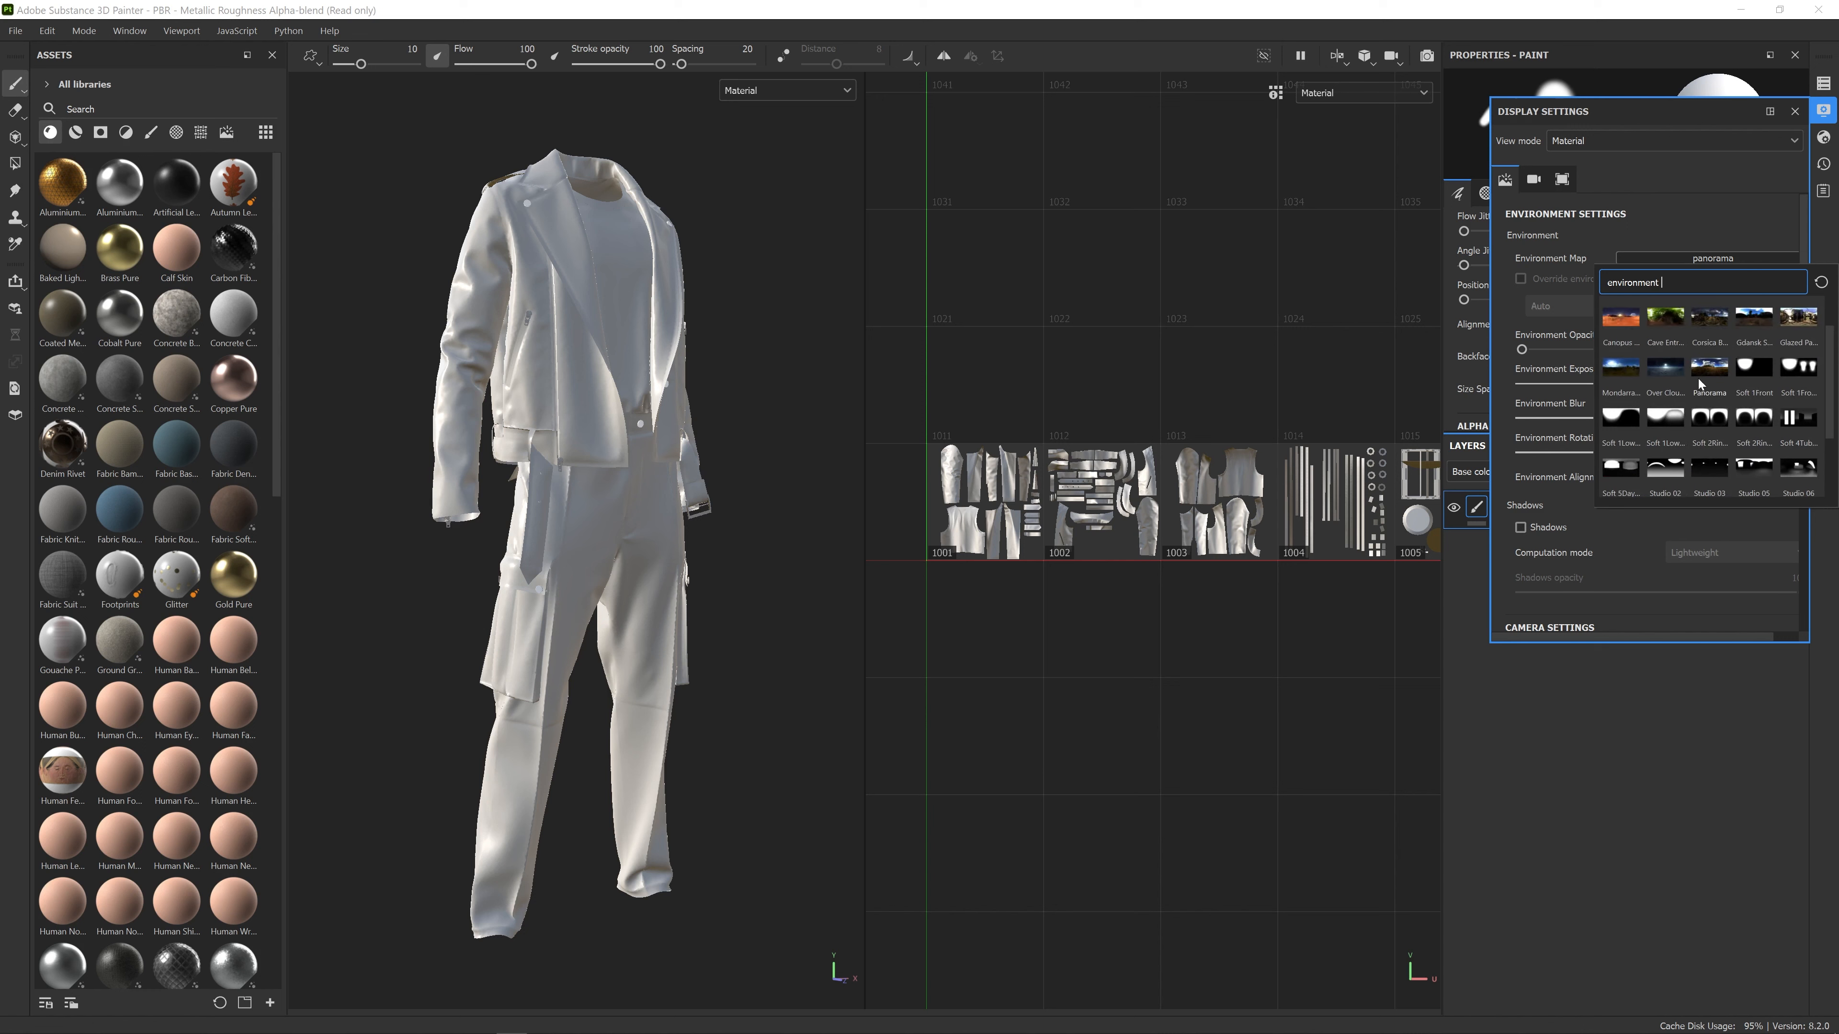
pyautogui.moveTo(1700, 384)
pyautogui.moveTo(1747, 442)
pyautogui.click(1666, 225)
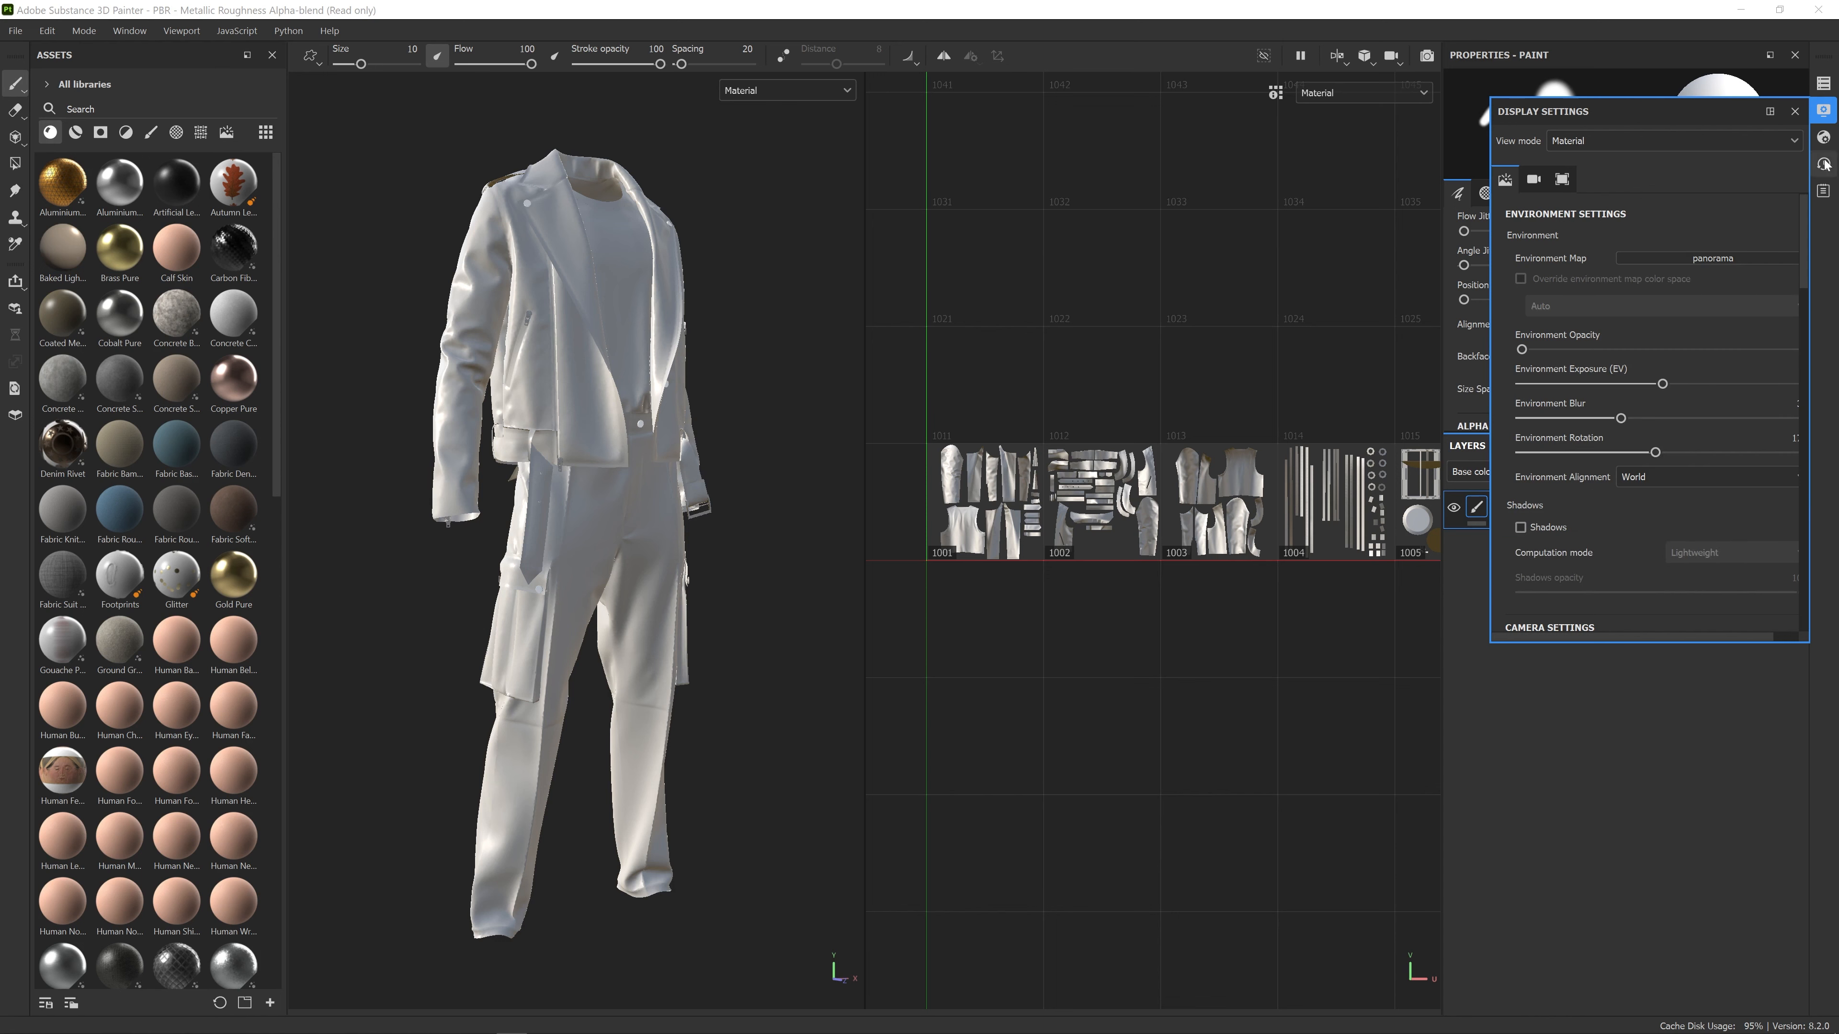
pyautogui.click(1825, 137)
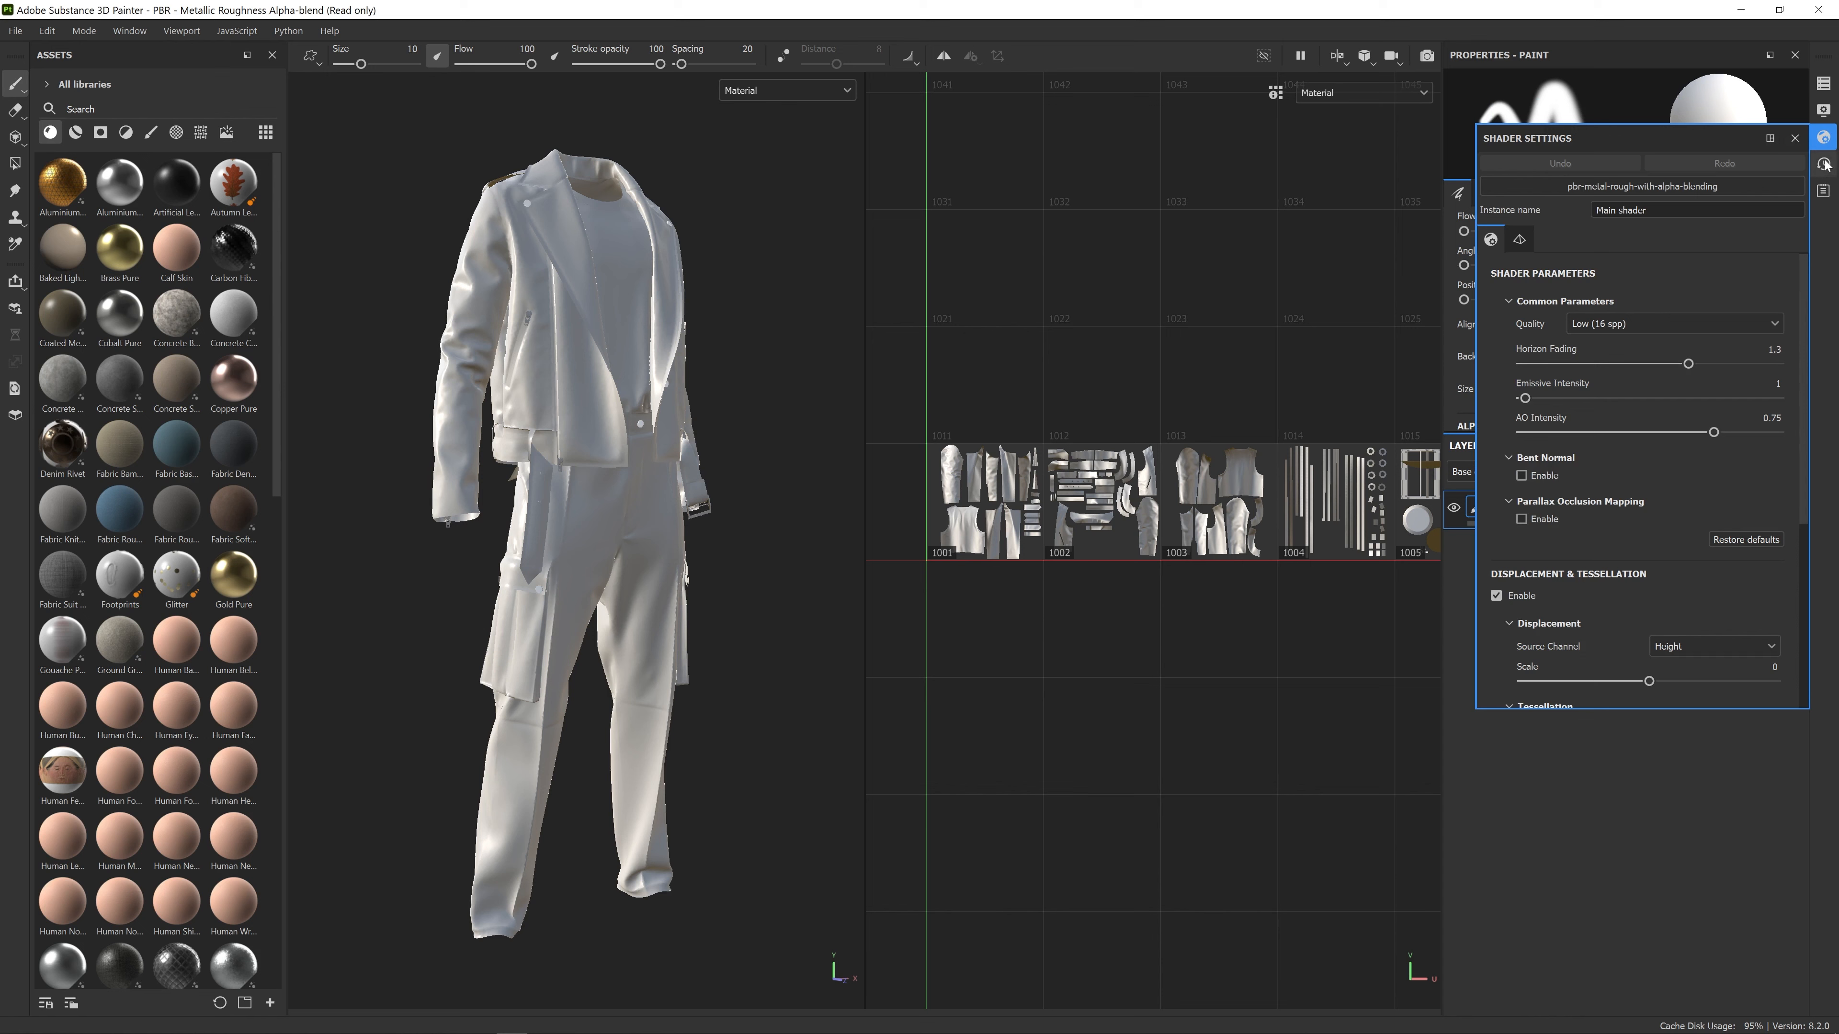
# View the texture set list and toggle the visibility of jacket_body_sleeves_FRONT_2483 off and on
pyautogui.click(1823, 85)
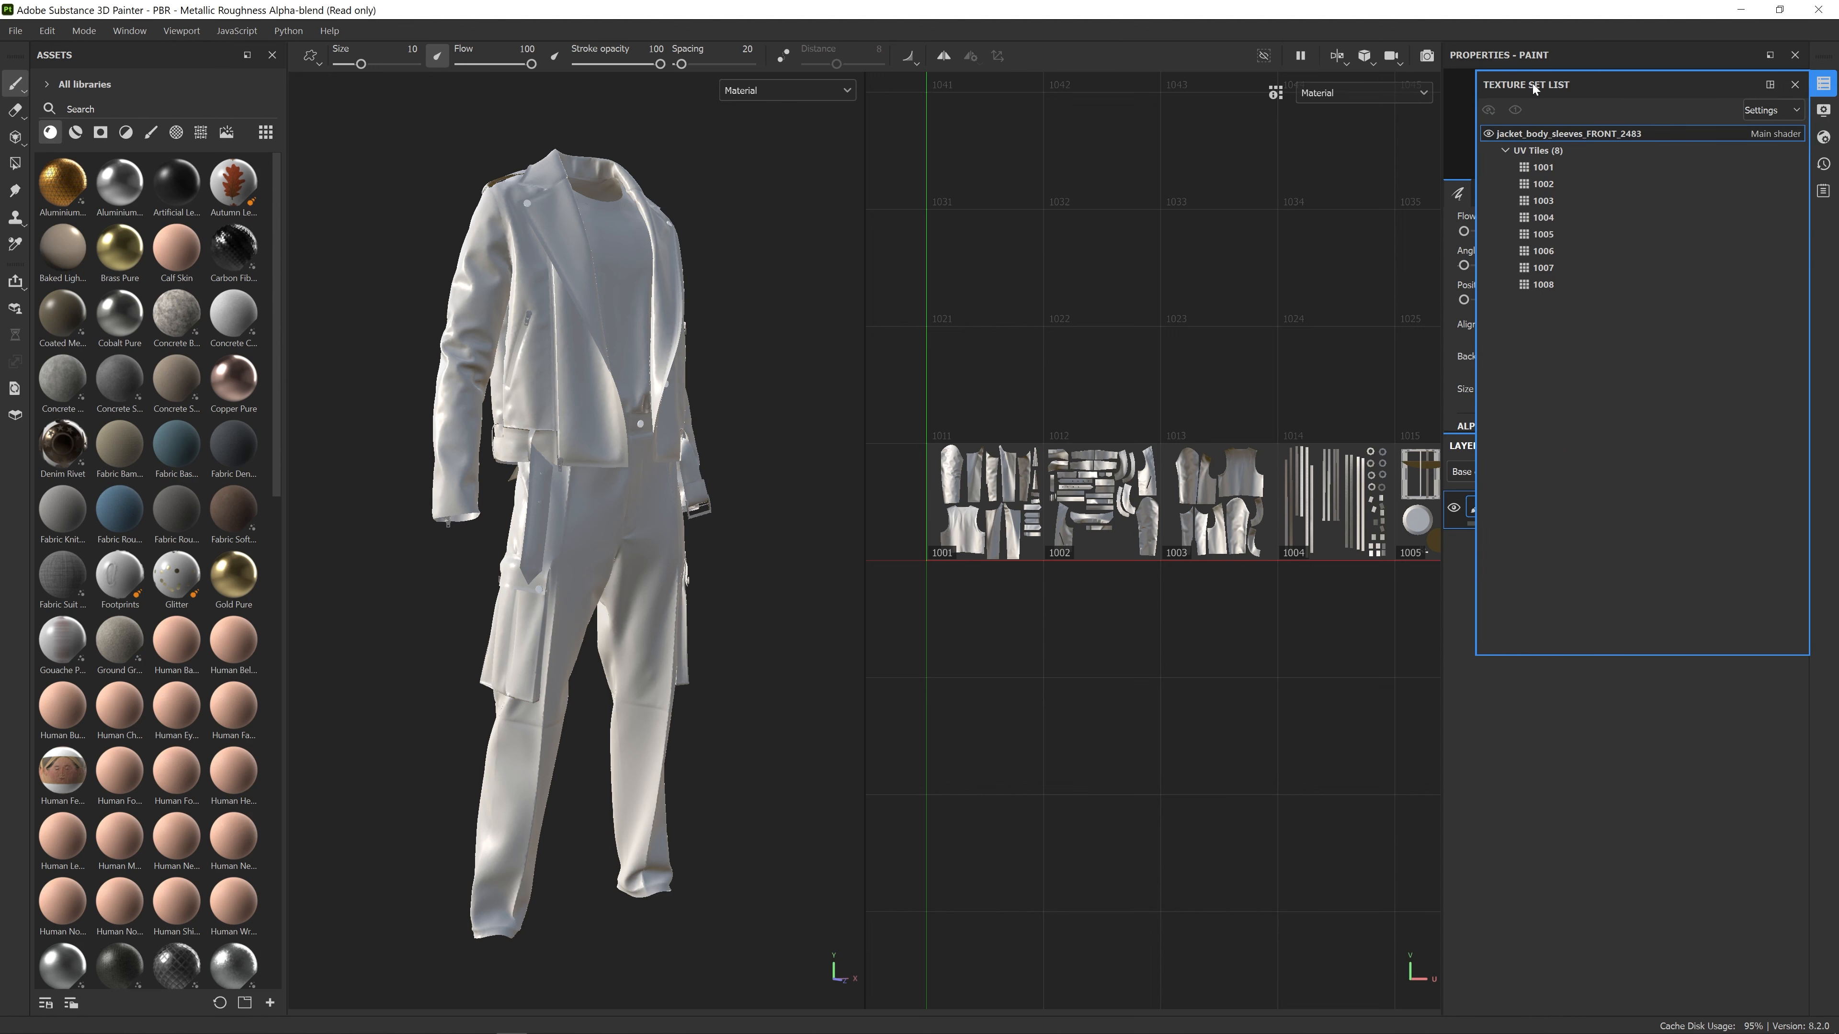
pyautogui.click(1489, 135)
pyautogui.click(1488, 135)
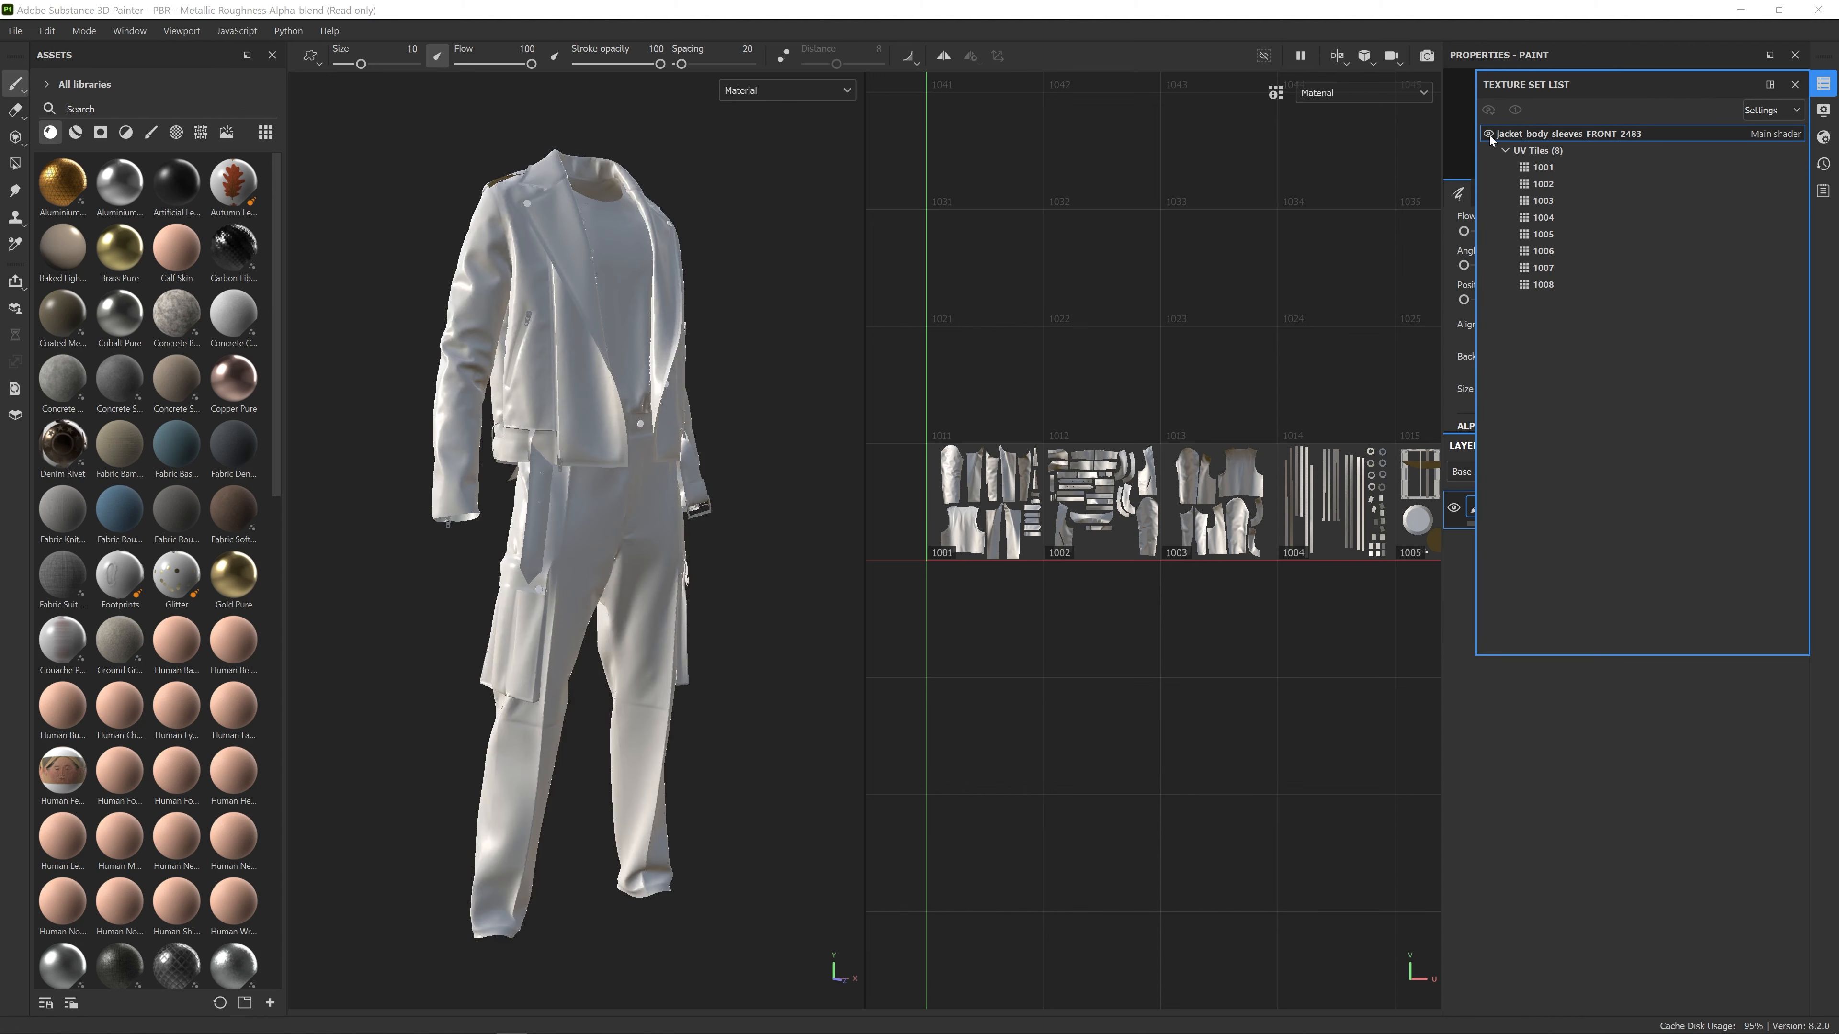
# Collapse the texture set's UV tile entries and close the texture set list
pyautogui.click(1490, 134)
pyautogui.click(1488, 134)
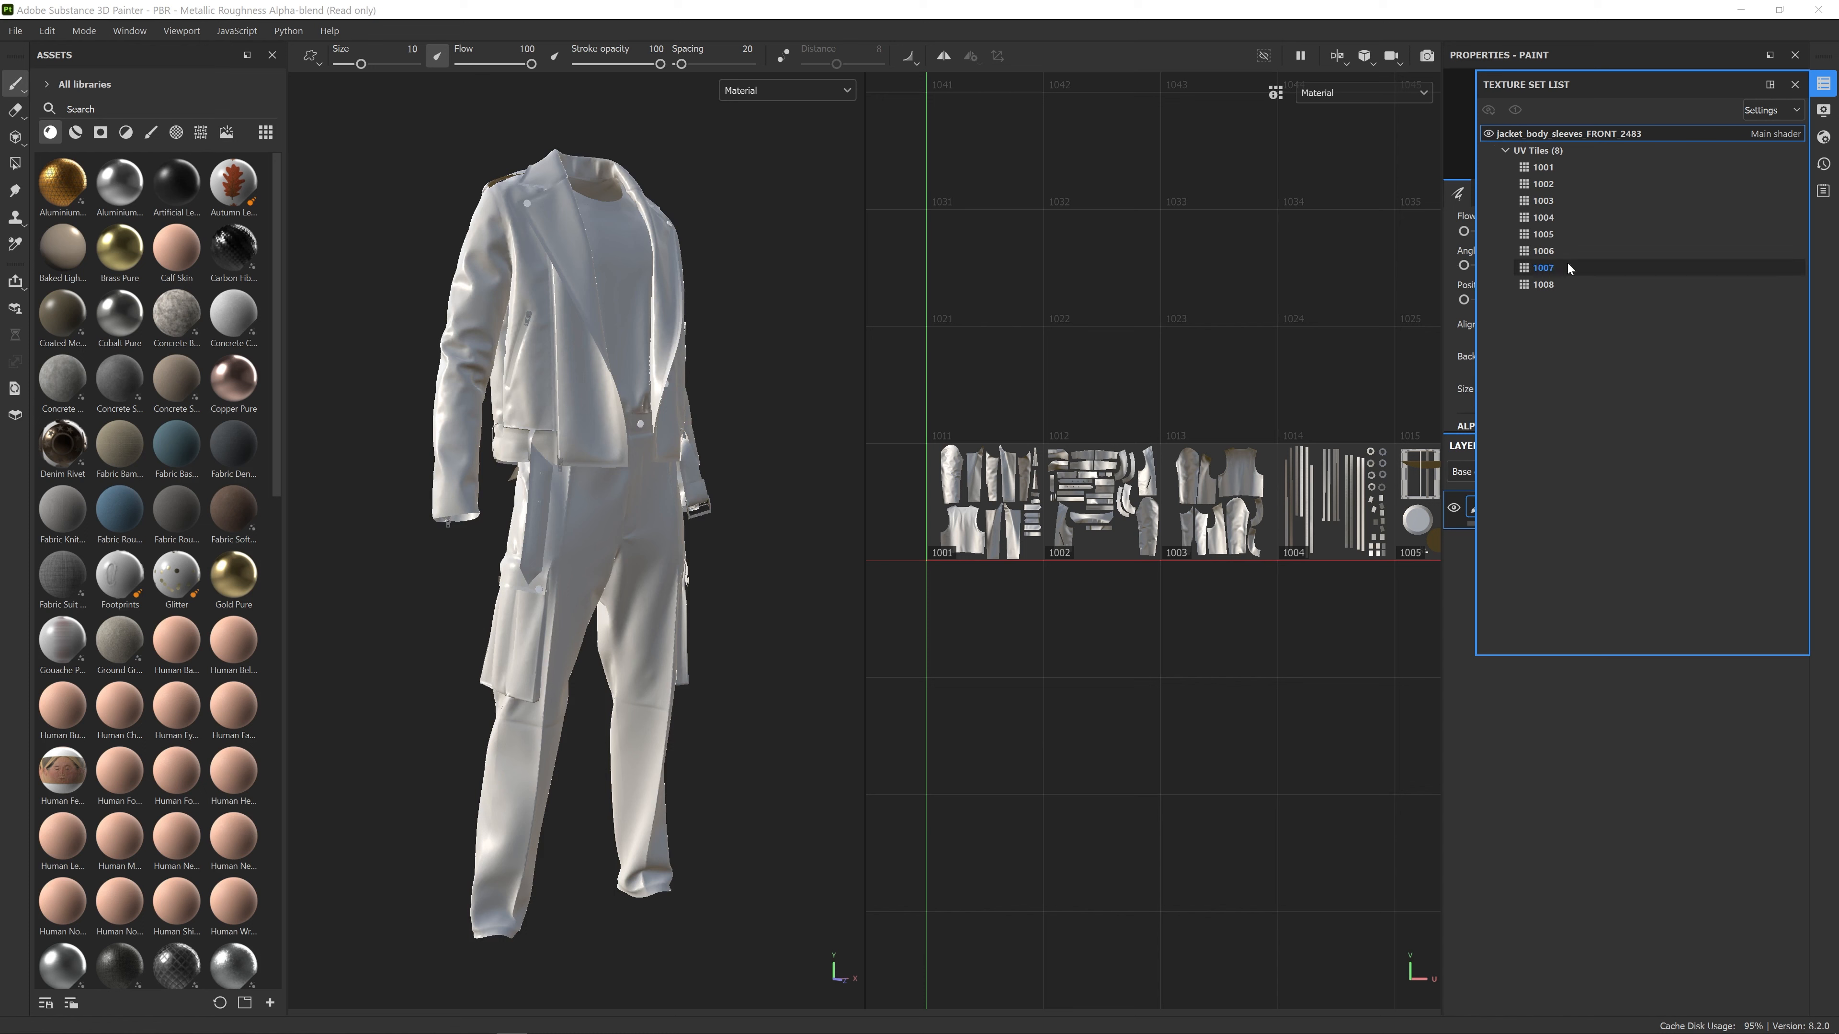
pyautogui.click(1507, 150)
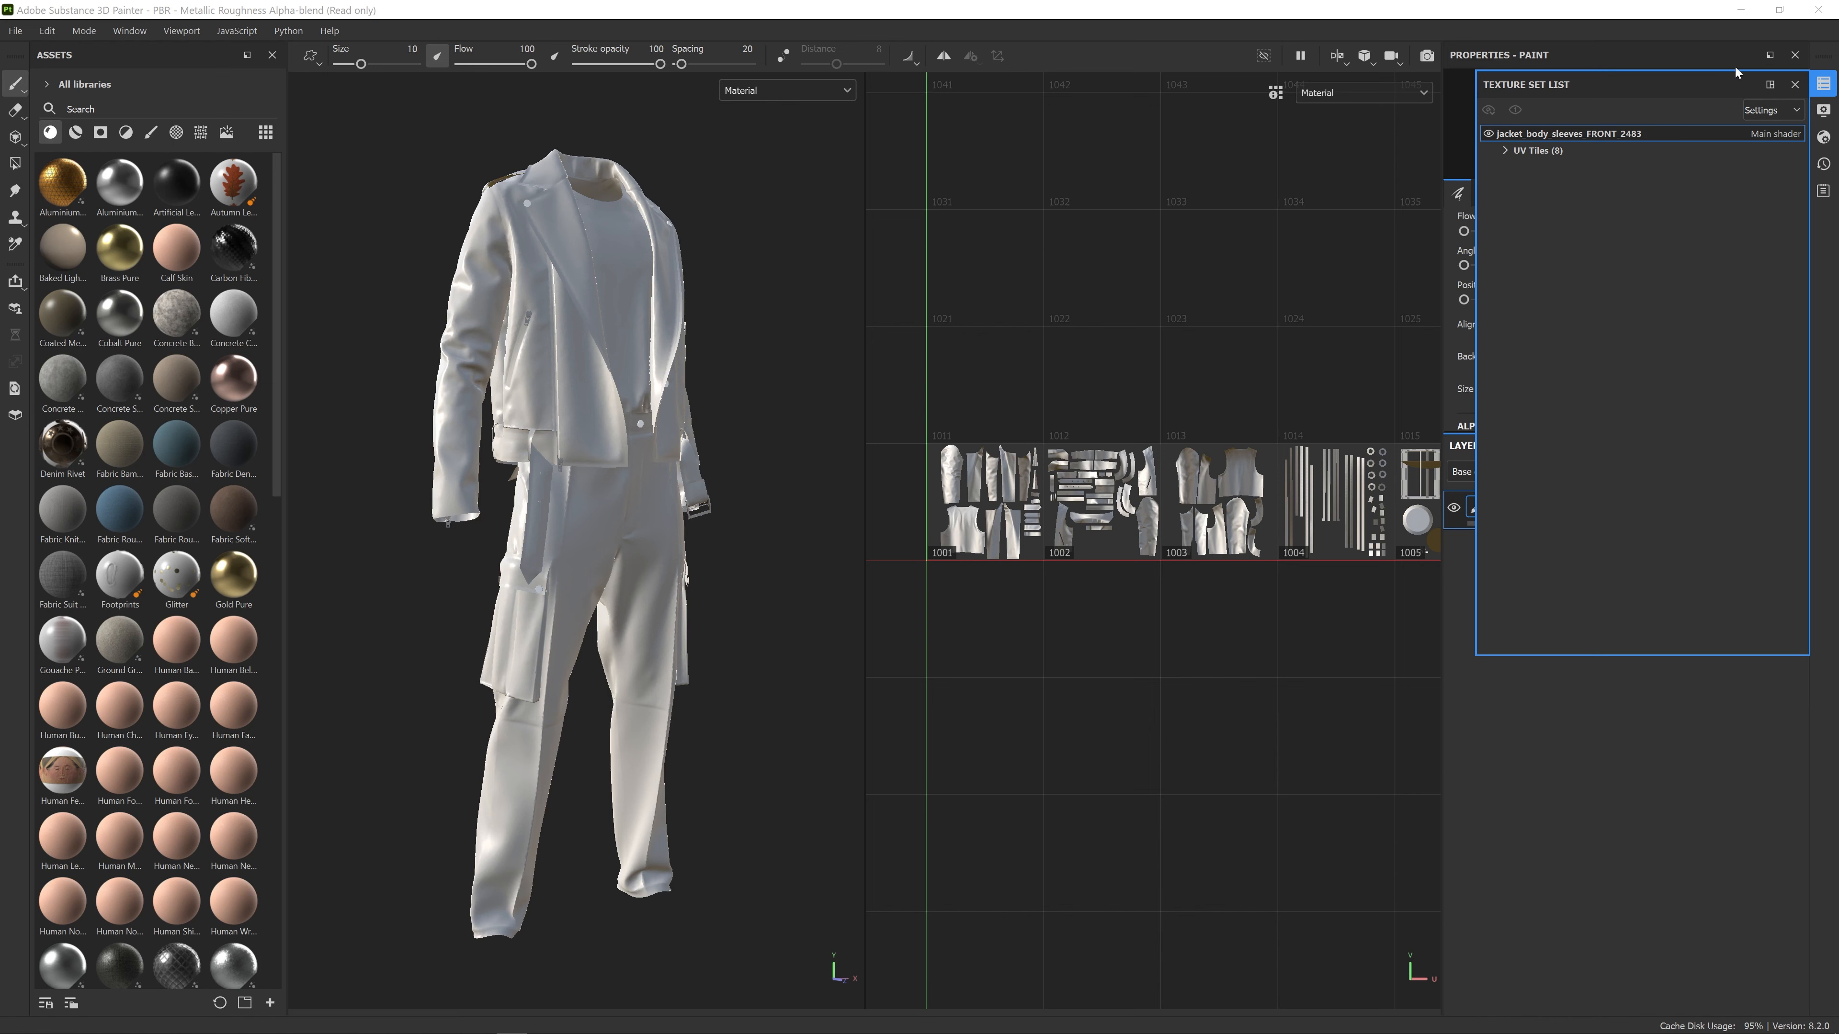
pyautogui.click(1795, 84)
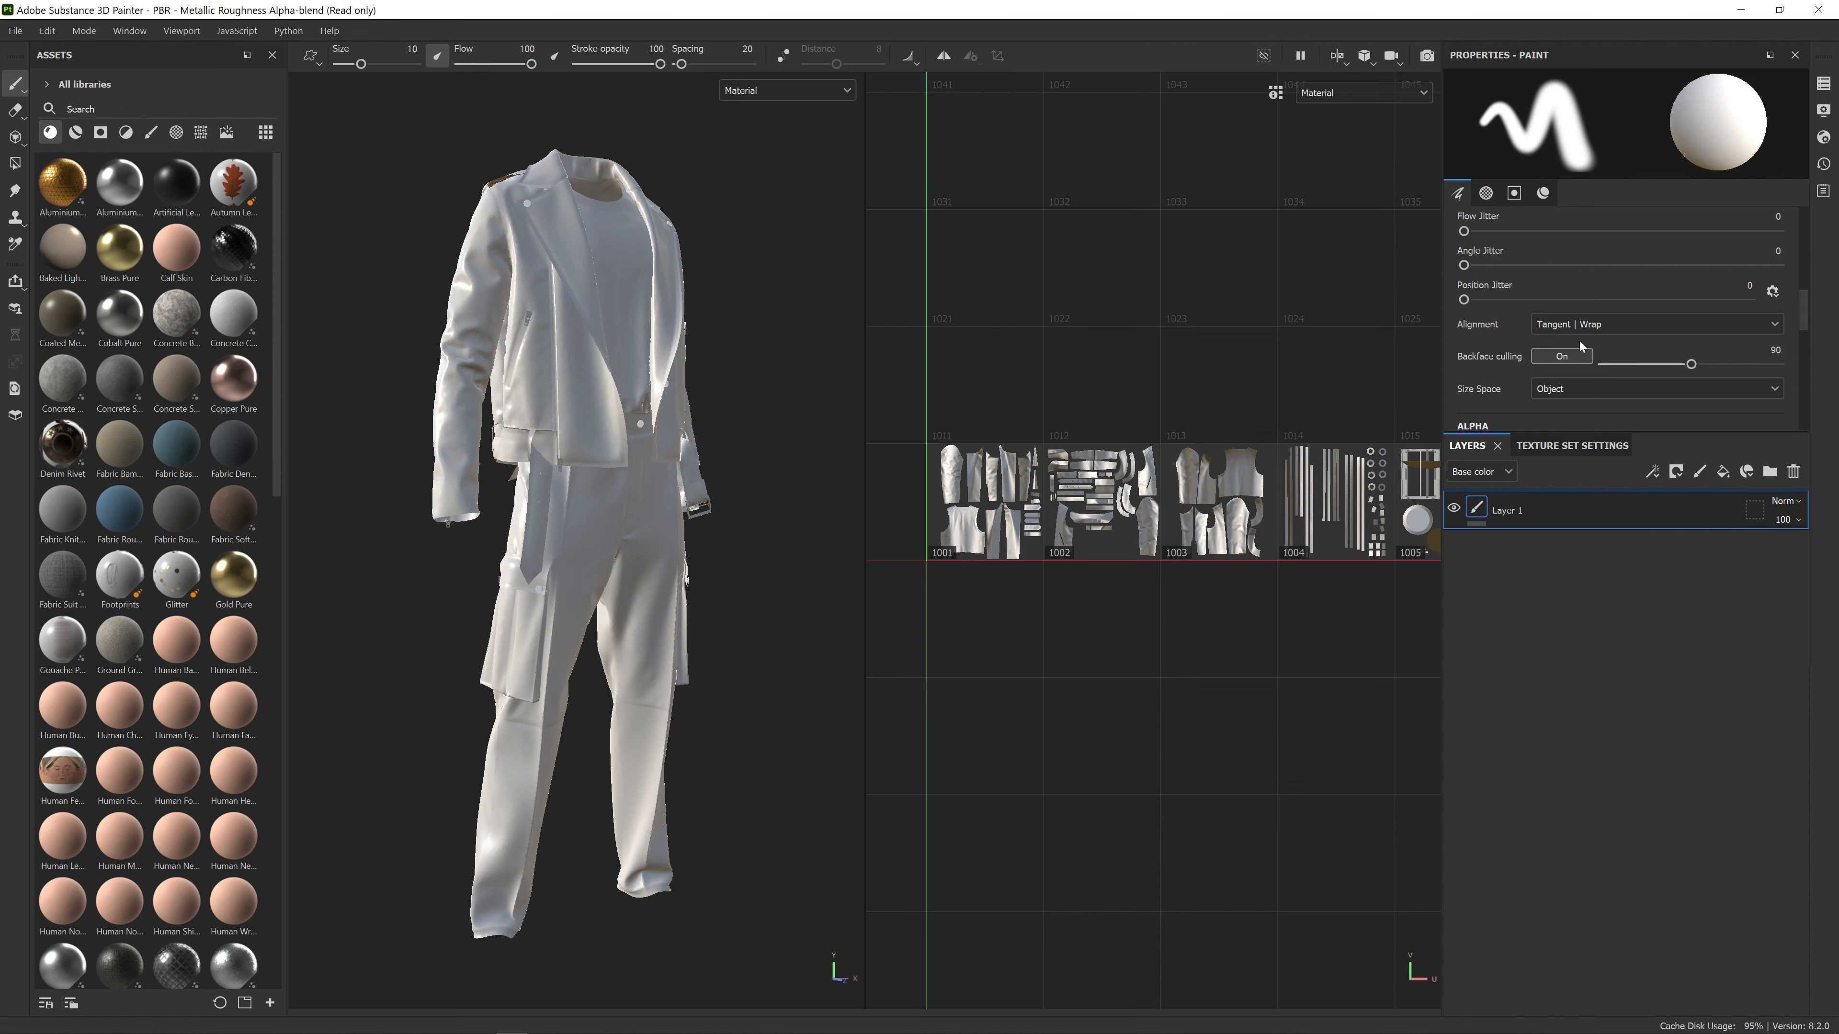
pyautogui.scroll(-3, 1580, 338)
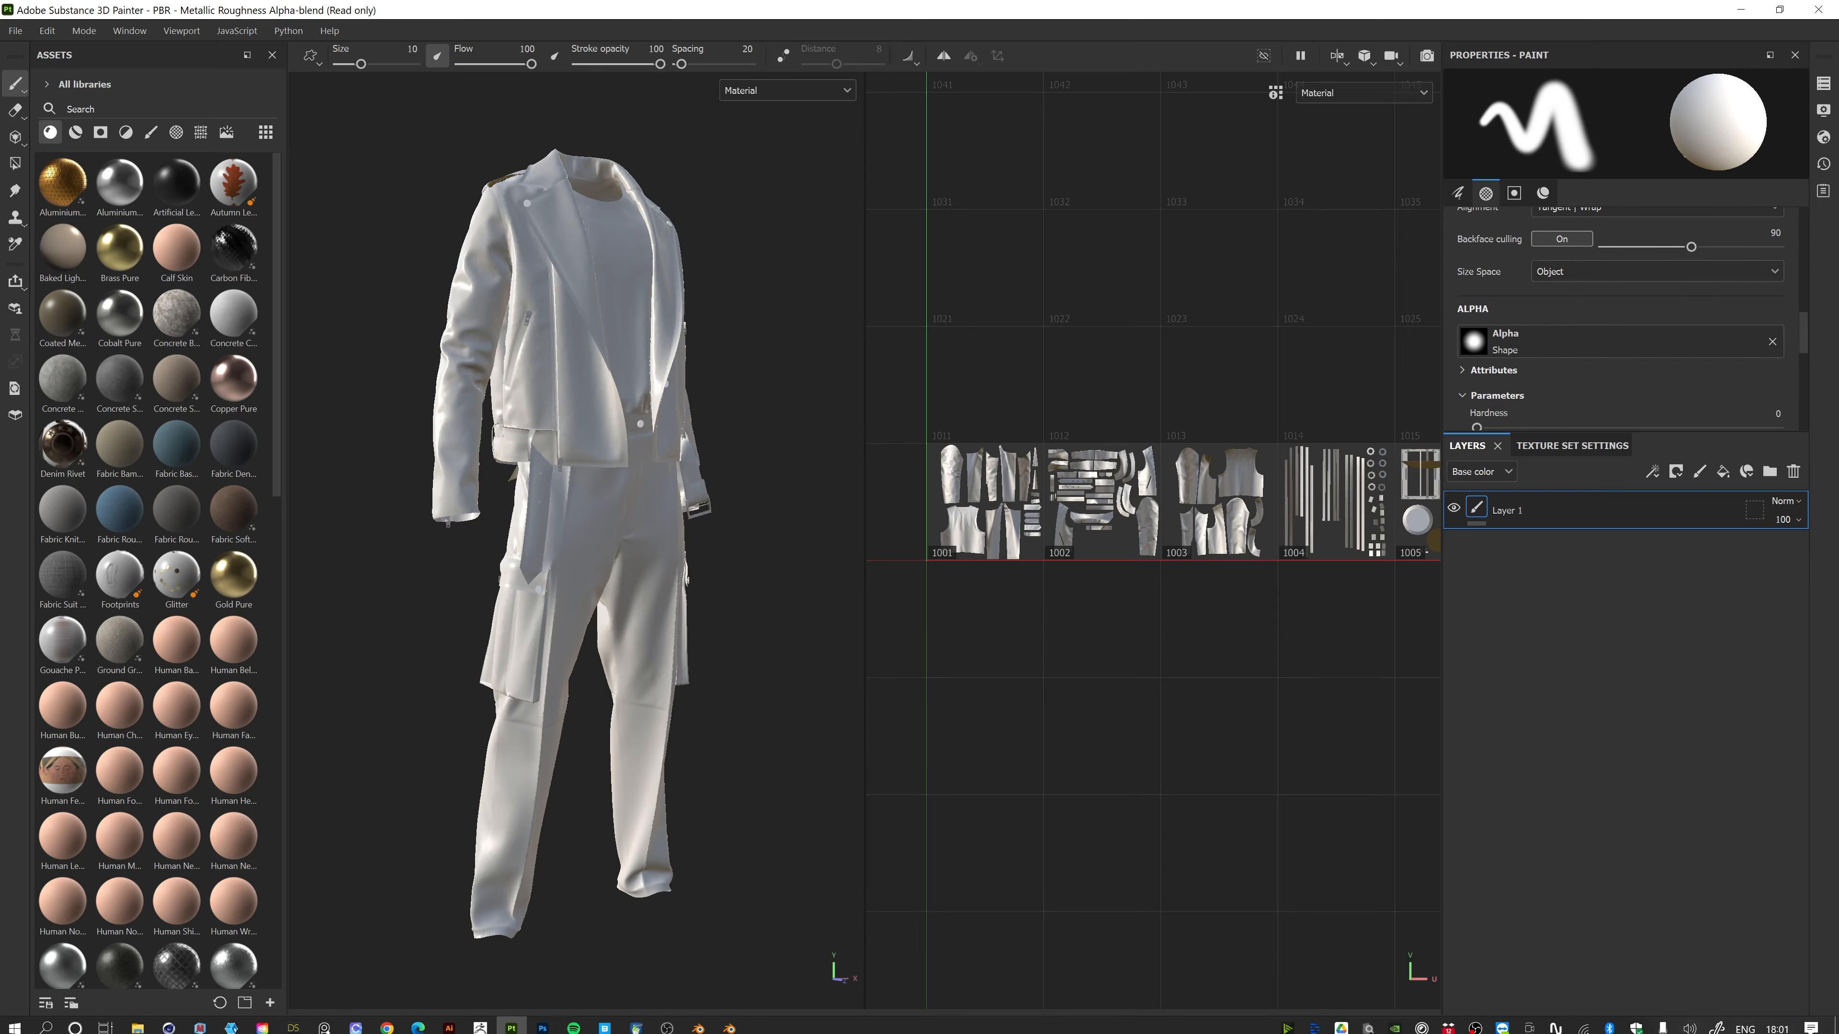
# Switch to File Explorer and open the clo_exports folder inside jacket_substance's textures folder
pyautogui.moveTo(143, 1024)
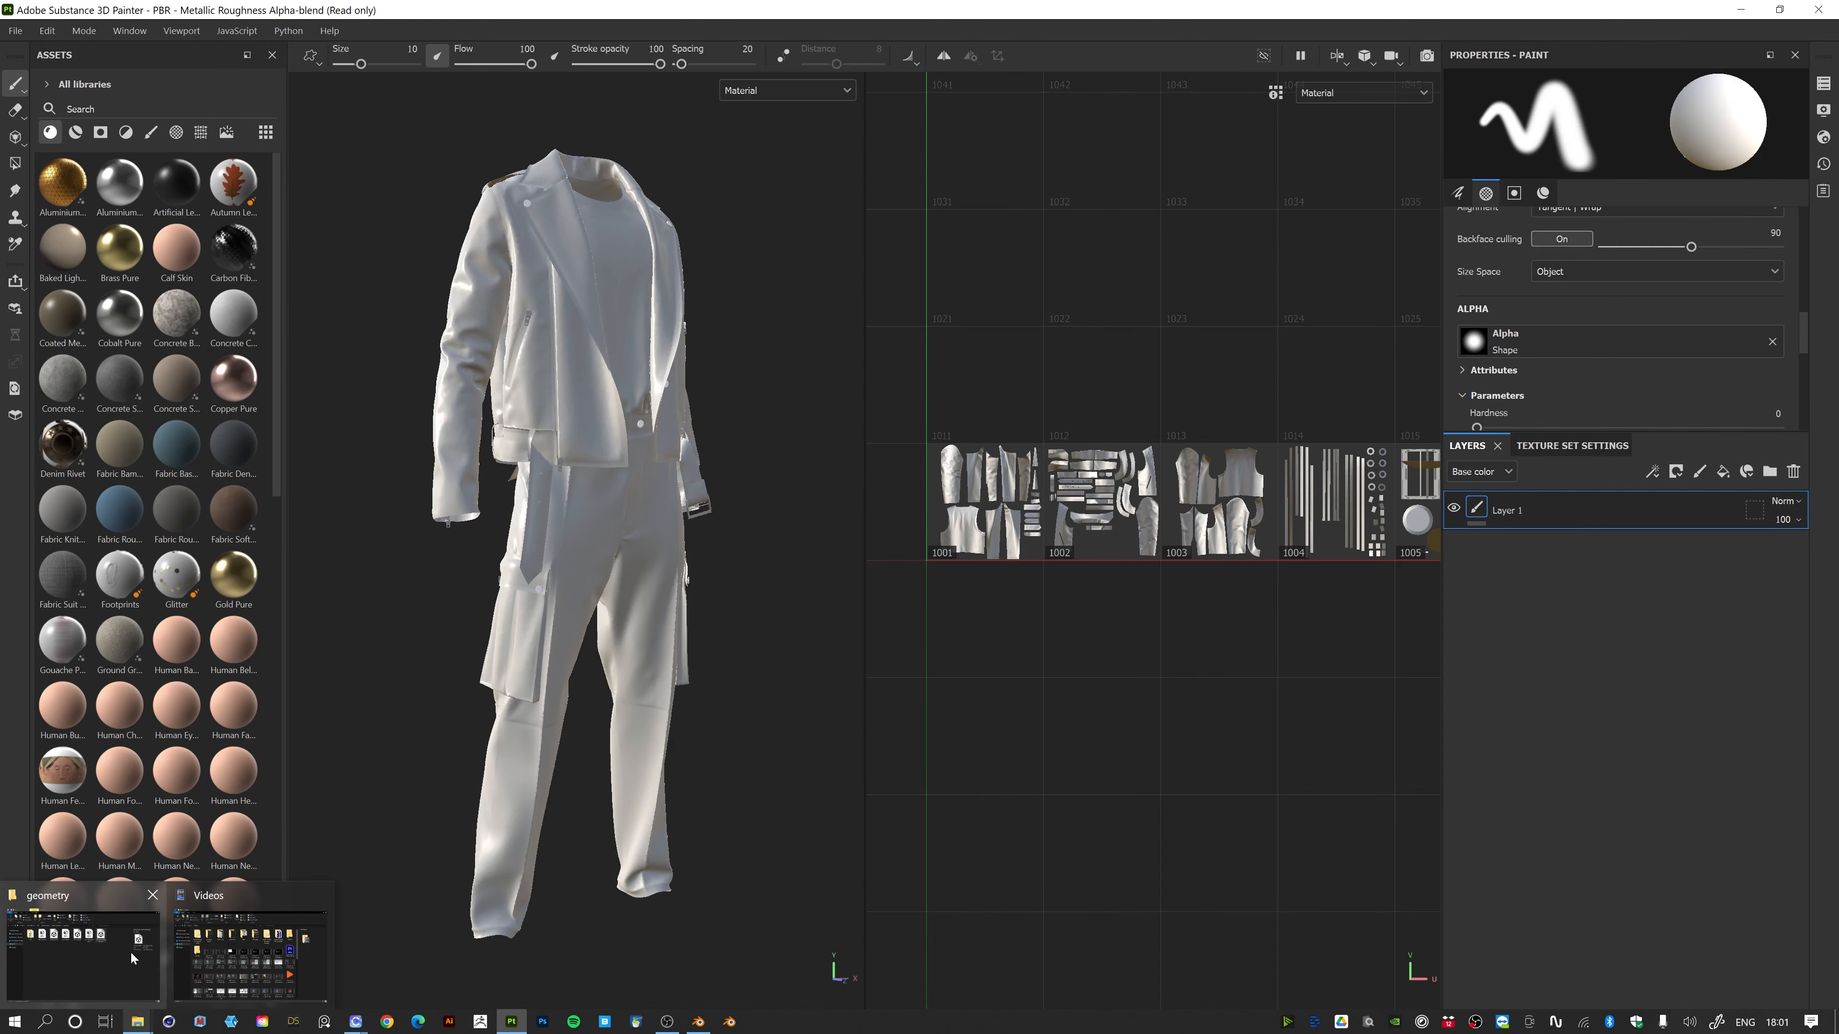
pyautogui.click(132, 957)
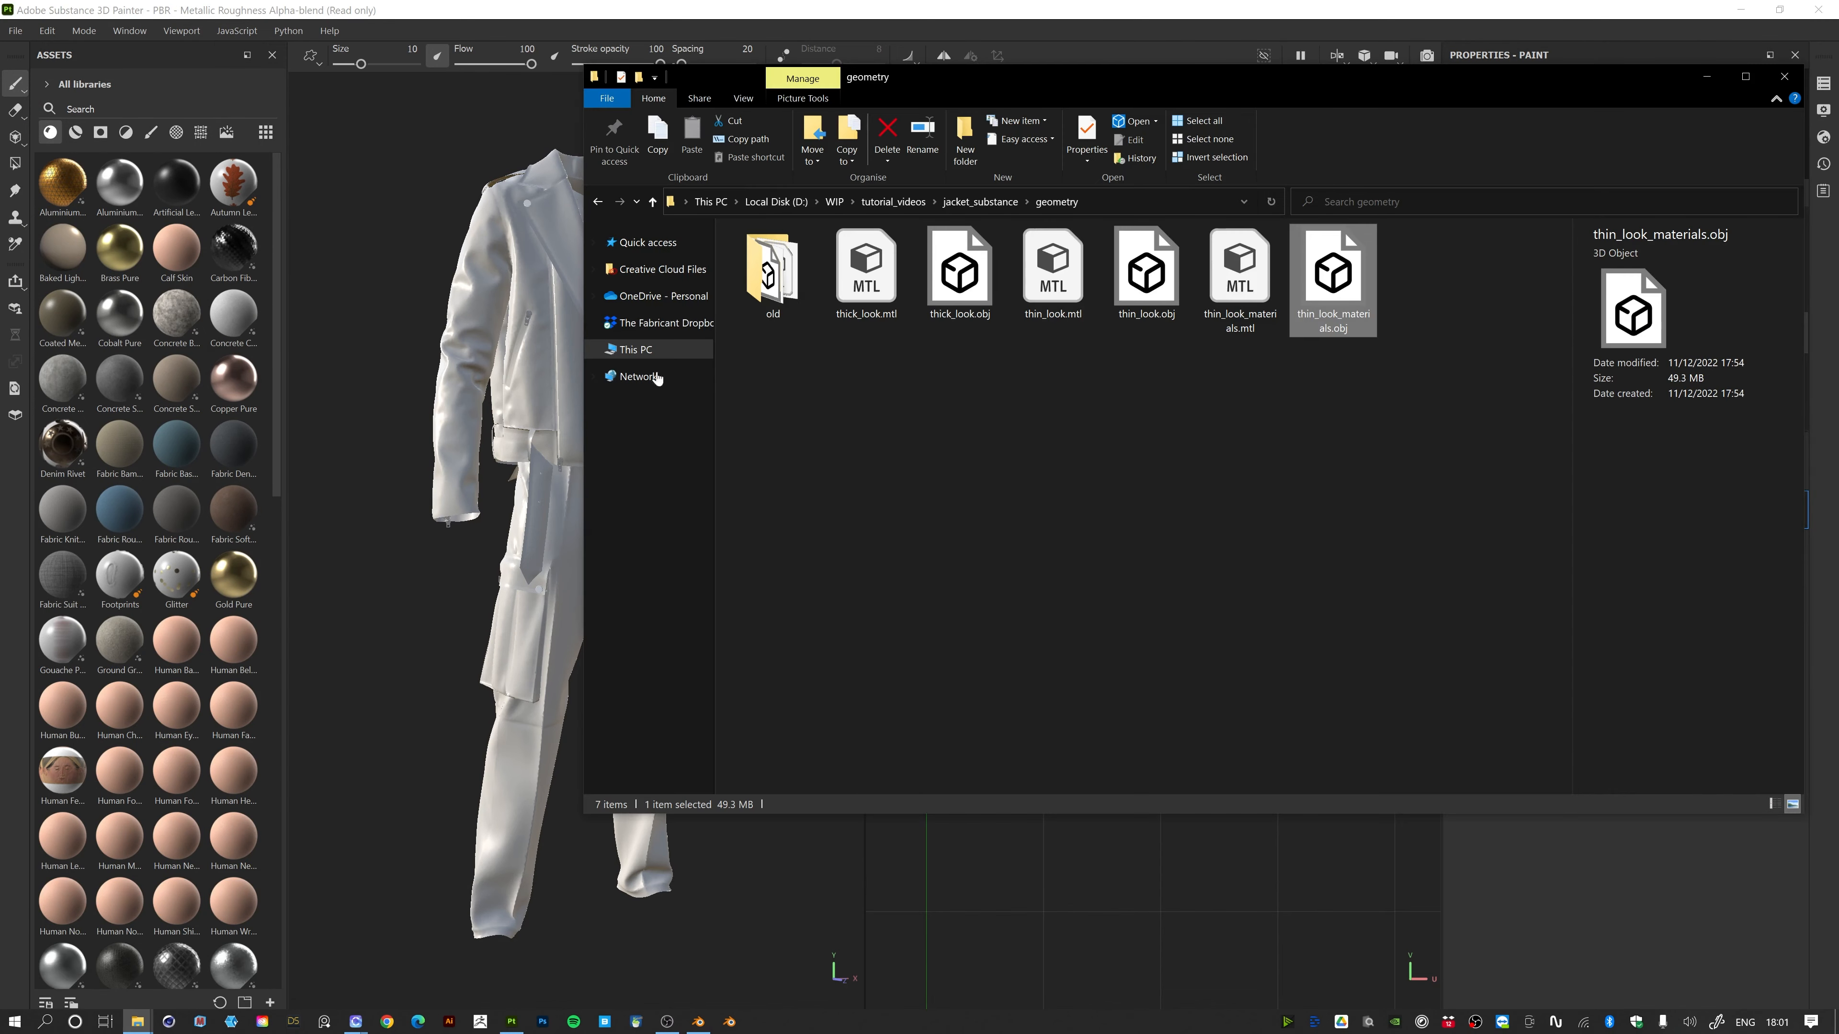
pyautogui.click(966, 203)
pyautogui.doubleClick(794, 345)
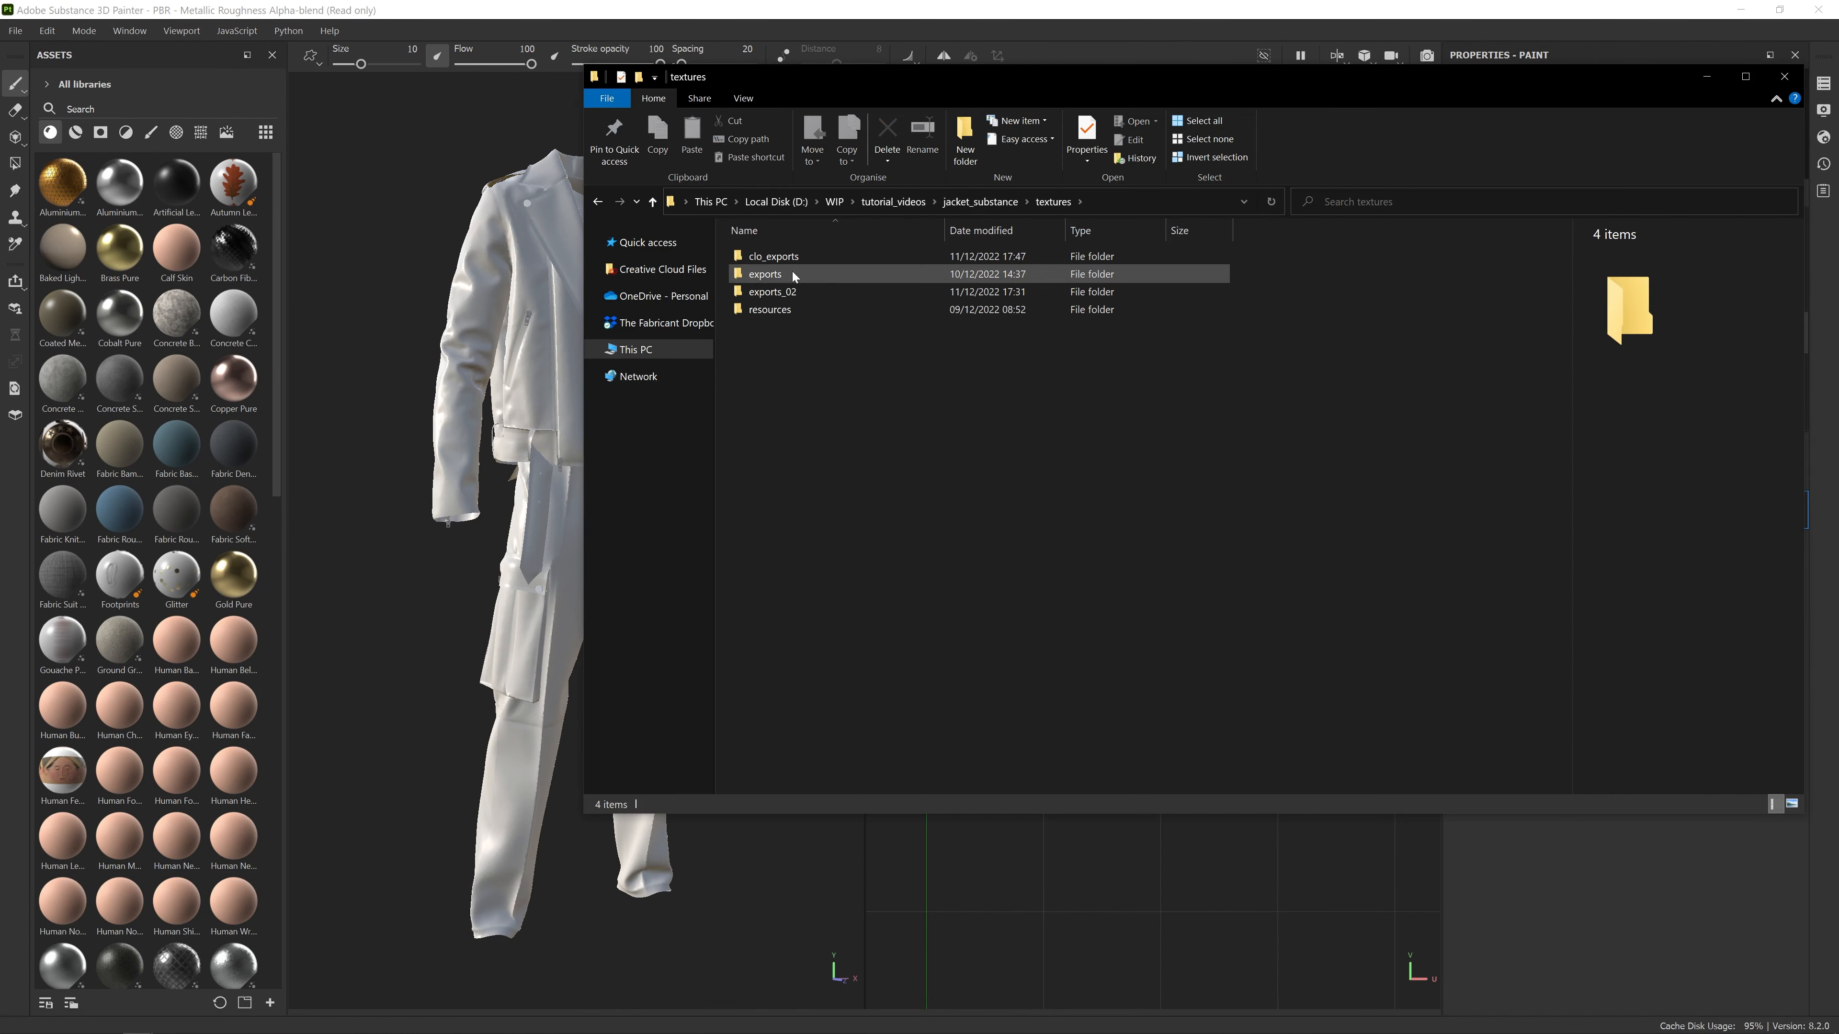
pyautogui.doubleClick(796, 254)
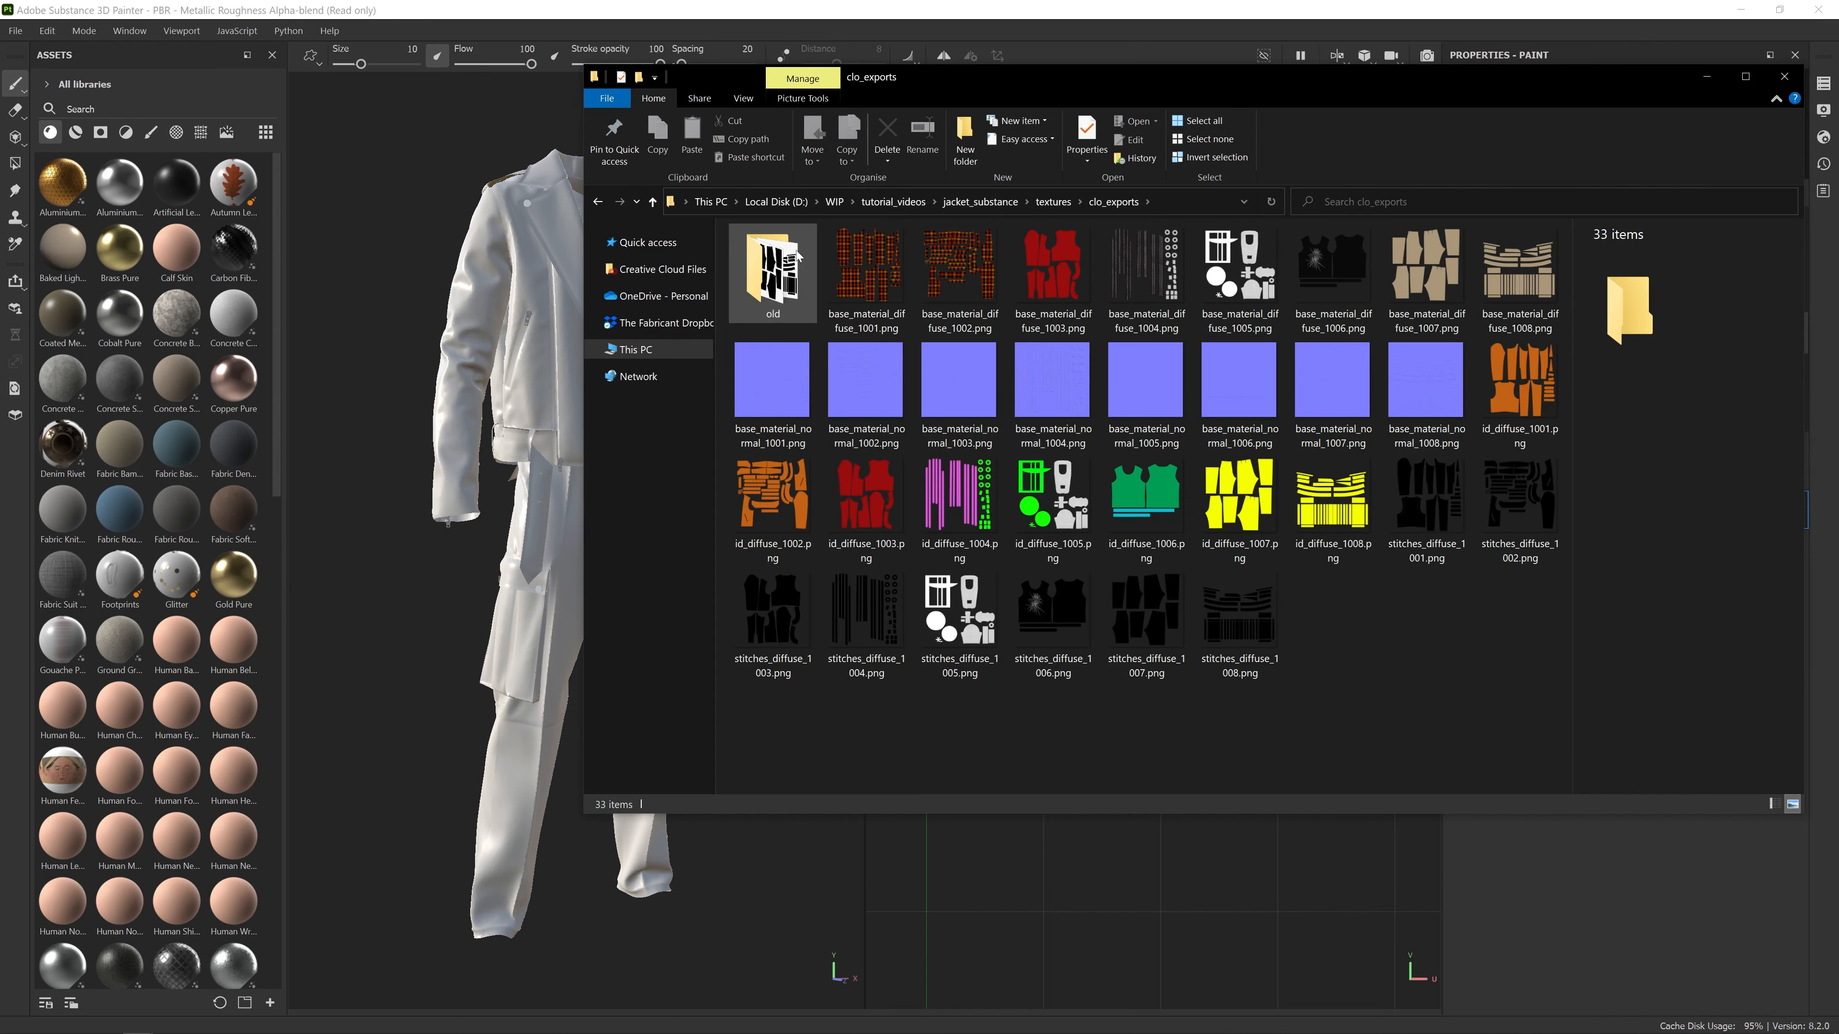
# Bring all 32 PNG maps, from base_material_diffuse_1001 through stitches_diffuse_1008, into Substance 3D Painter as resources for import
pyautogui.click(861, 257)
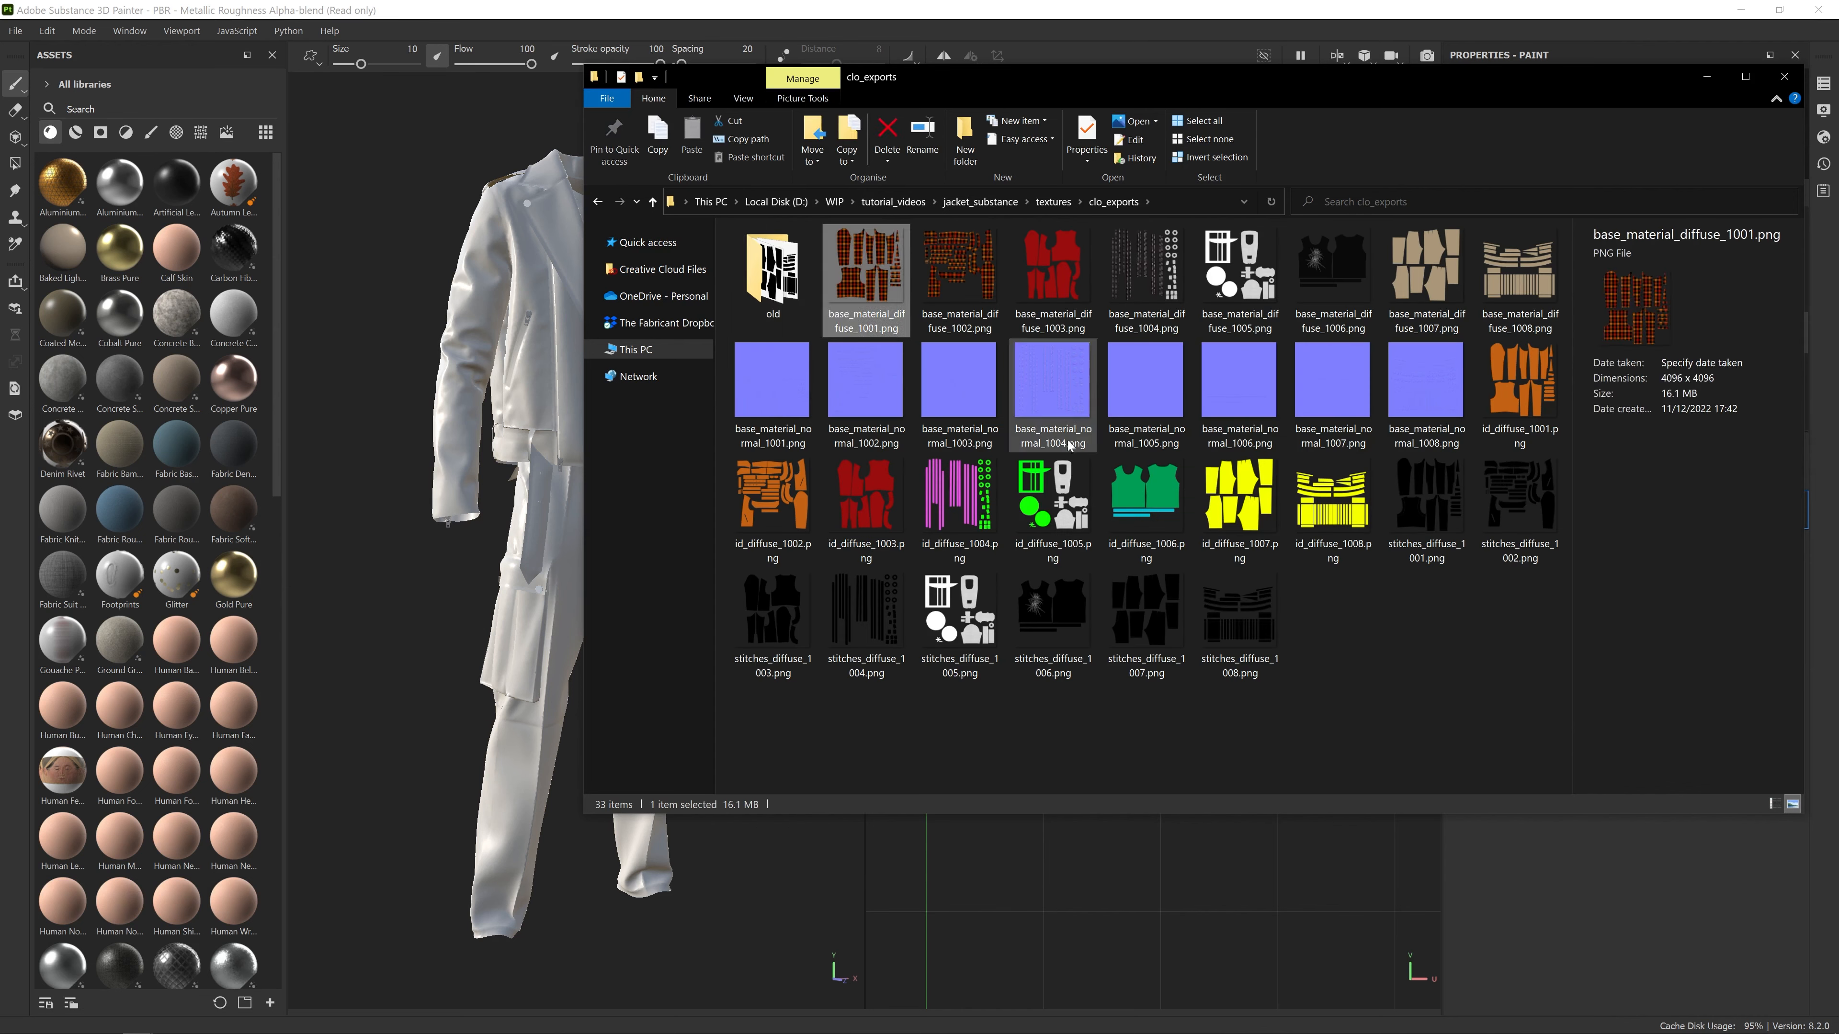
pyautogui.keyDown('shift'); pyautogui.click(1255, 615); pyautogui.keyUp('shift')
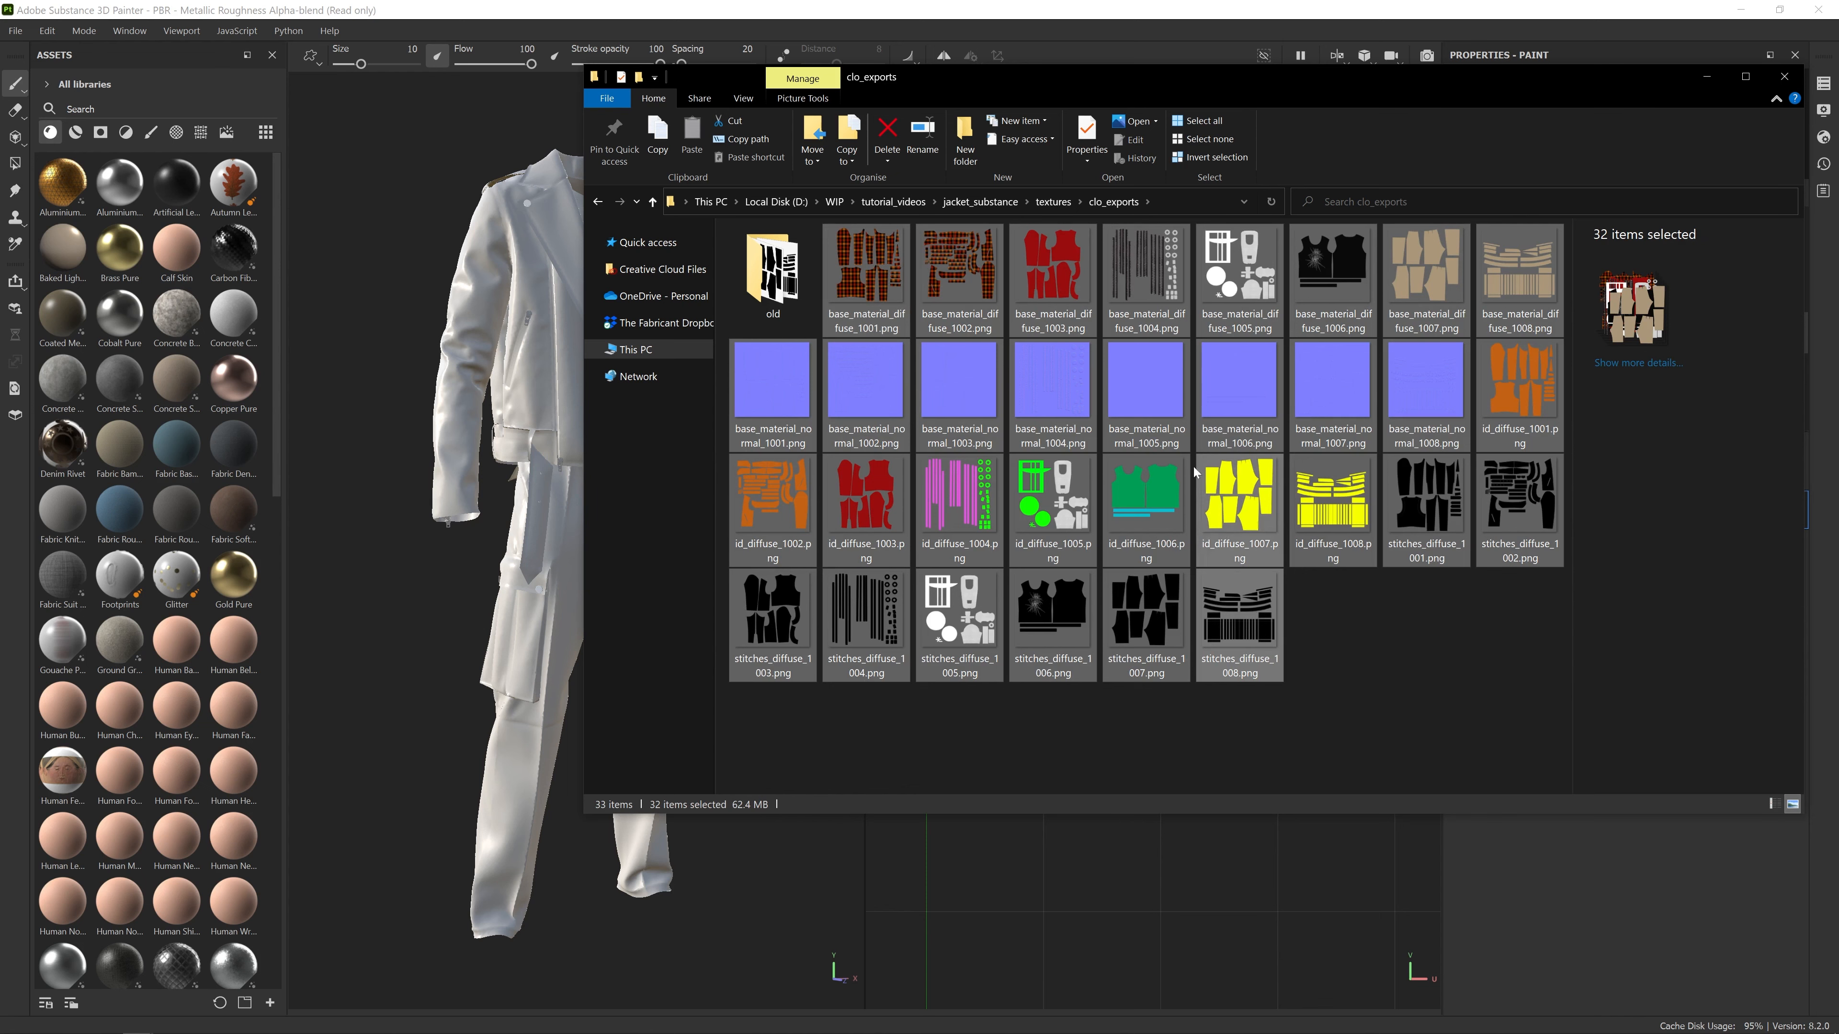
pyautogui.moveTo(865, 279); pyautogui.dragTo(342, 292)
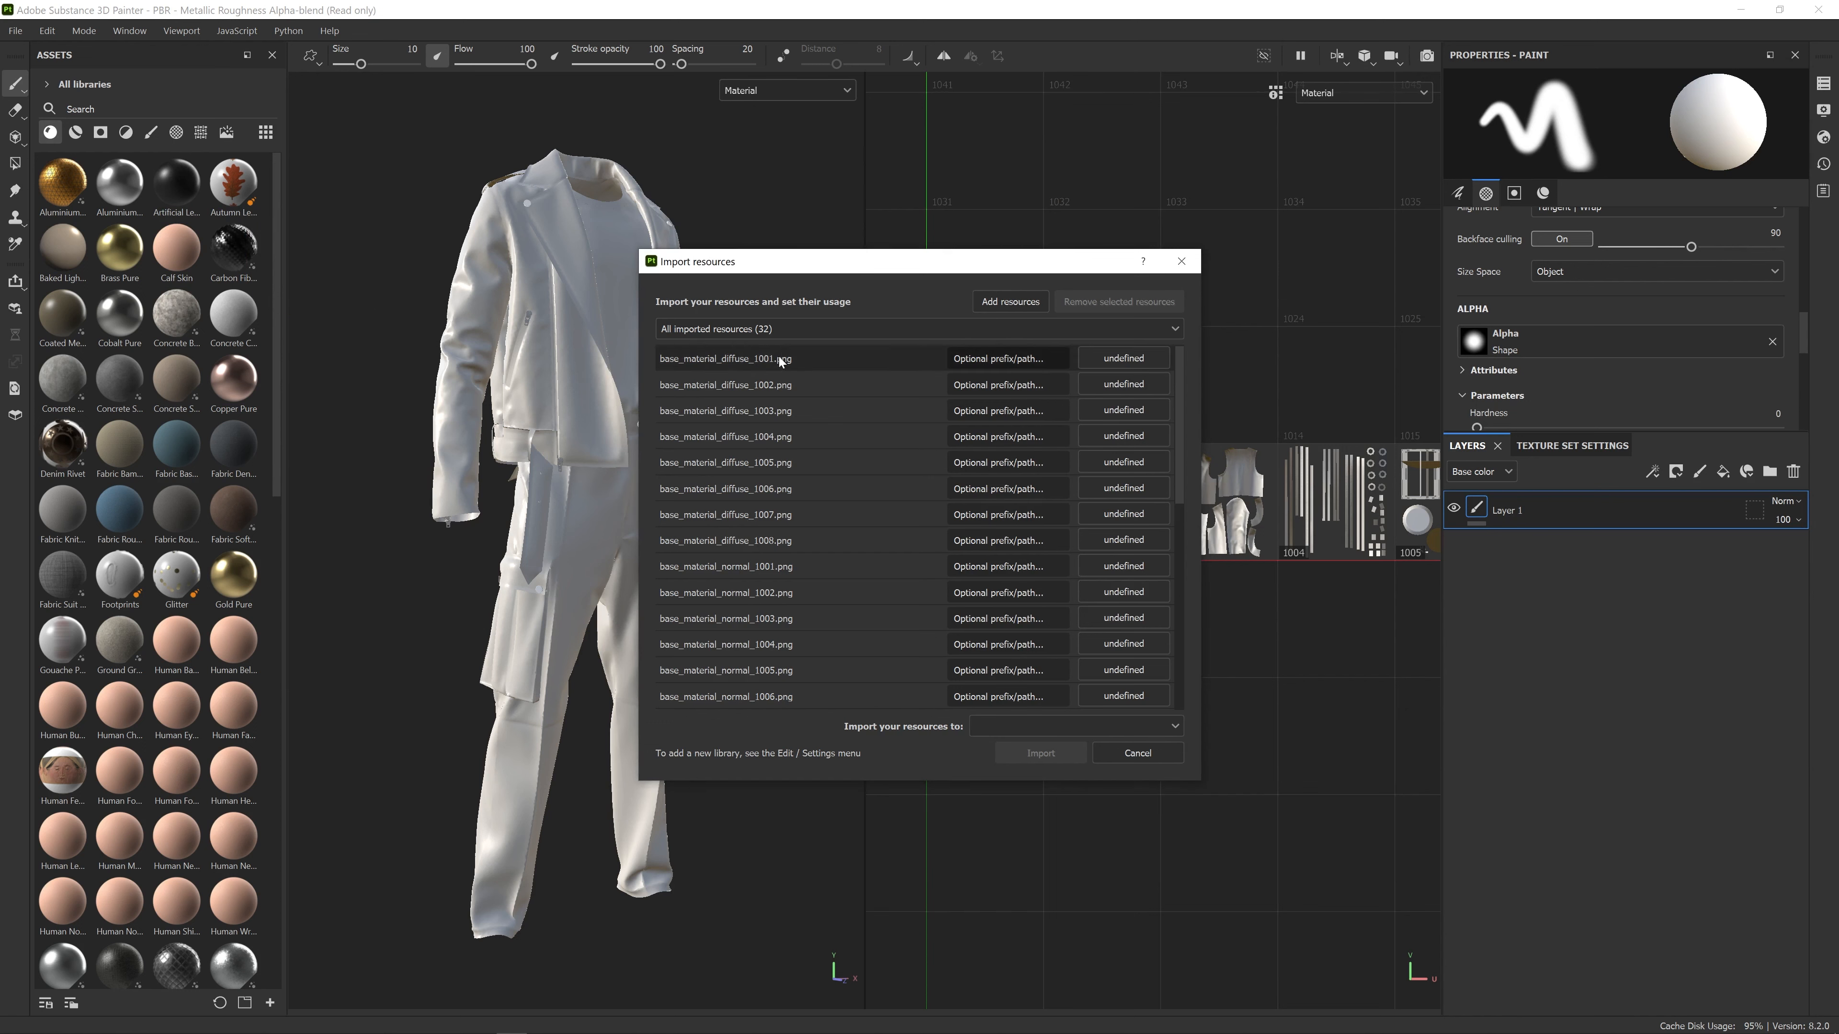
# Set the usage of all 32 listed import resources to texture
pyautogui.click(802, 357)
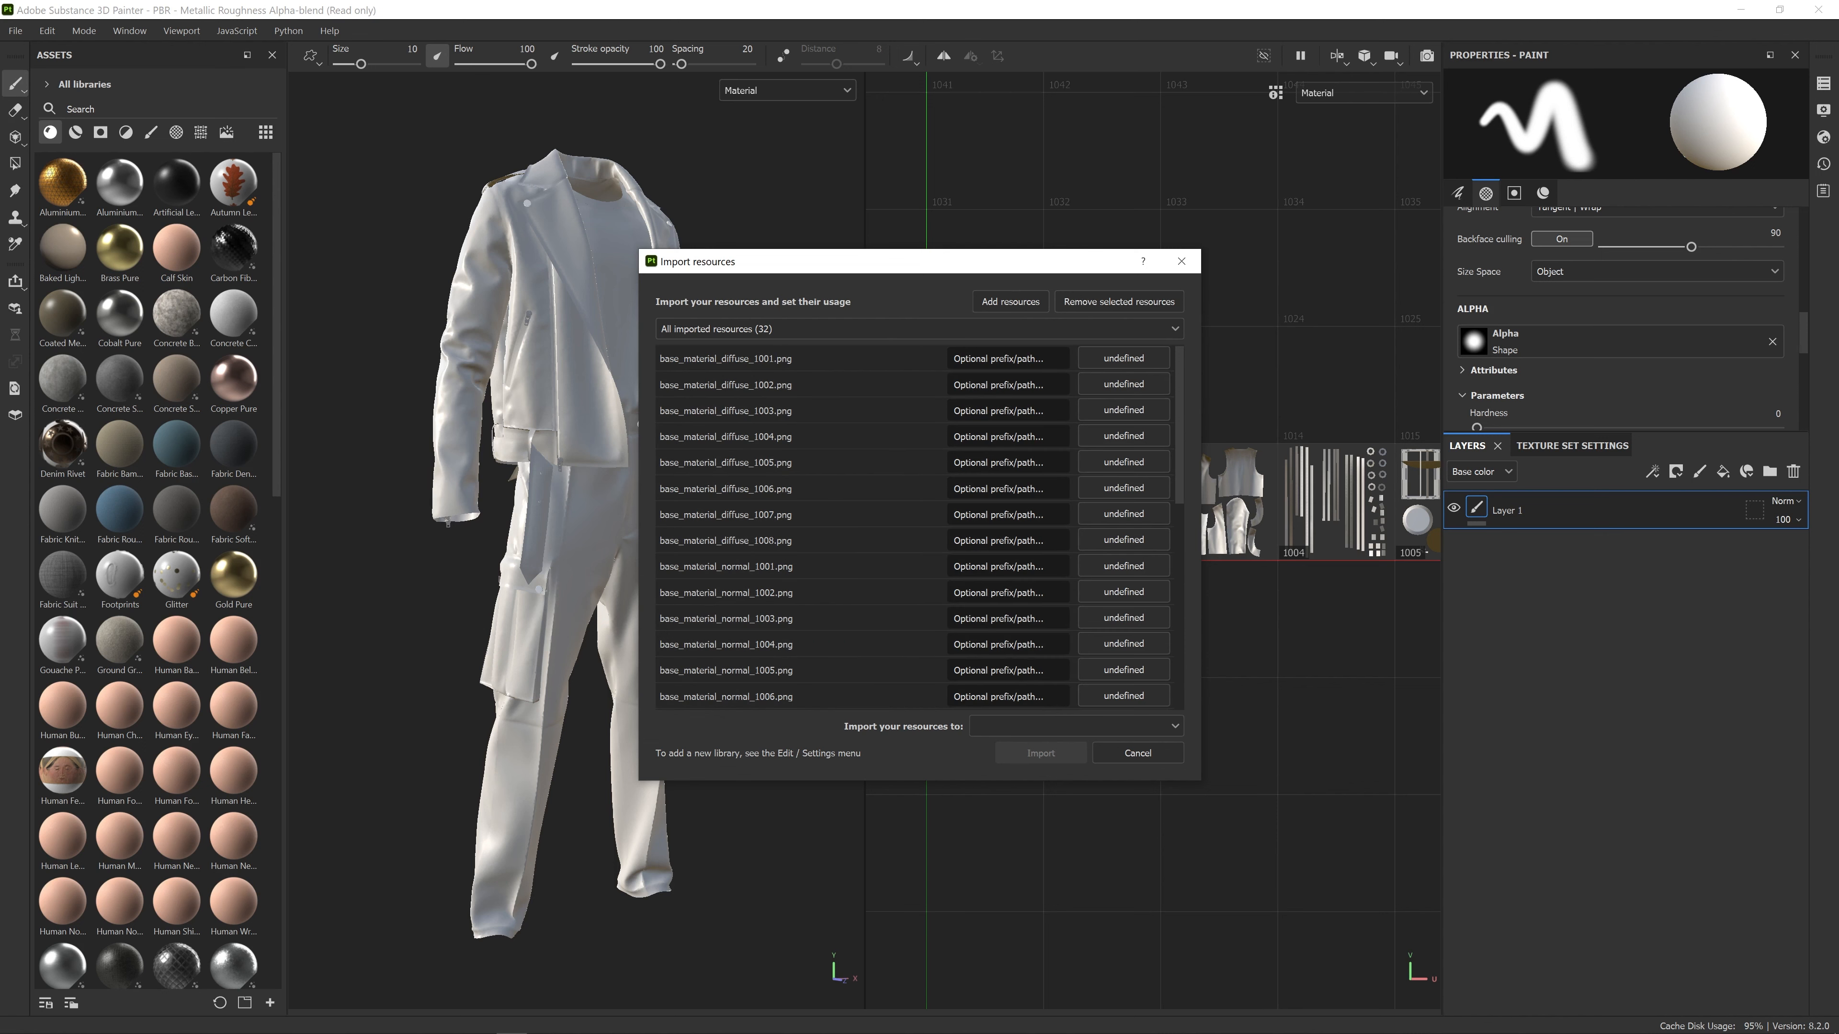
pyautogui.click(1094, 360)
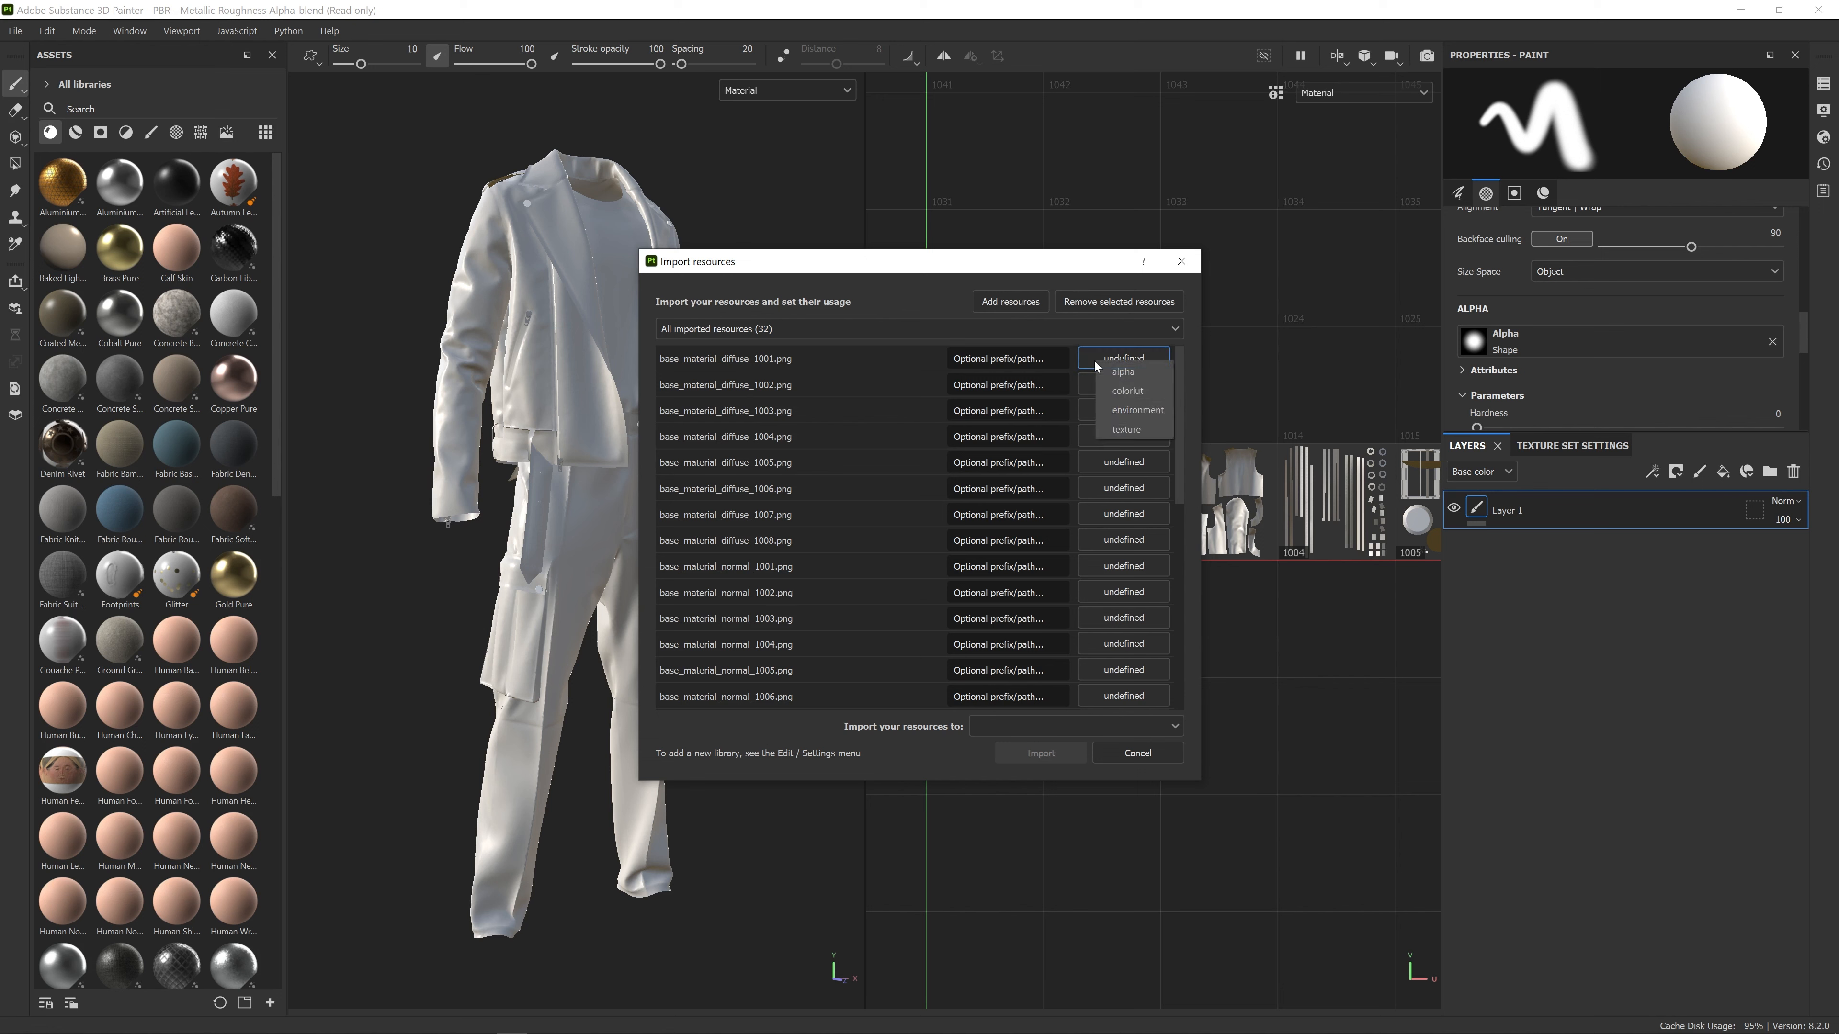
pyautogui.click(1125, 431)
pyautogui.scroll(-6, 1108, 408)
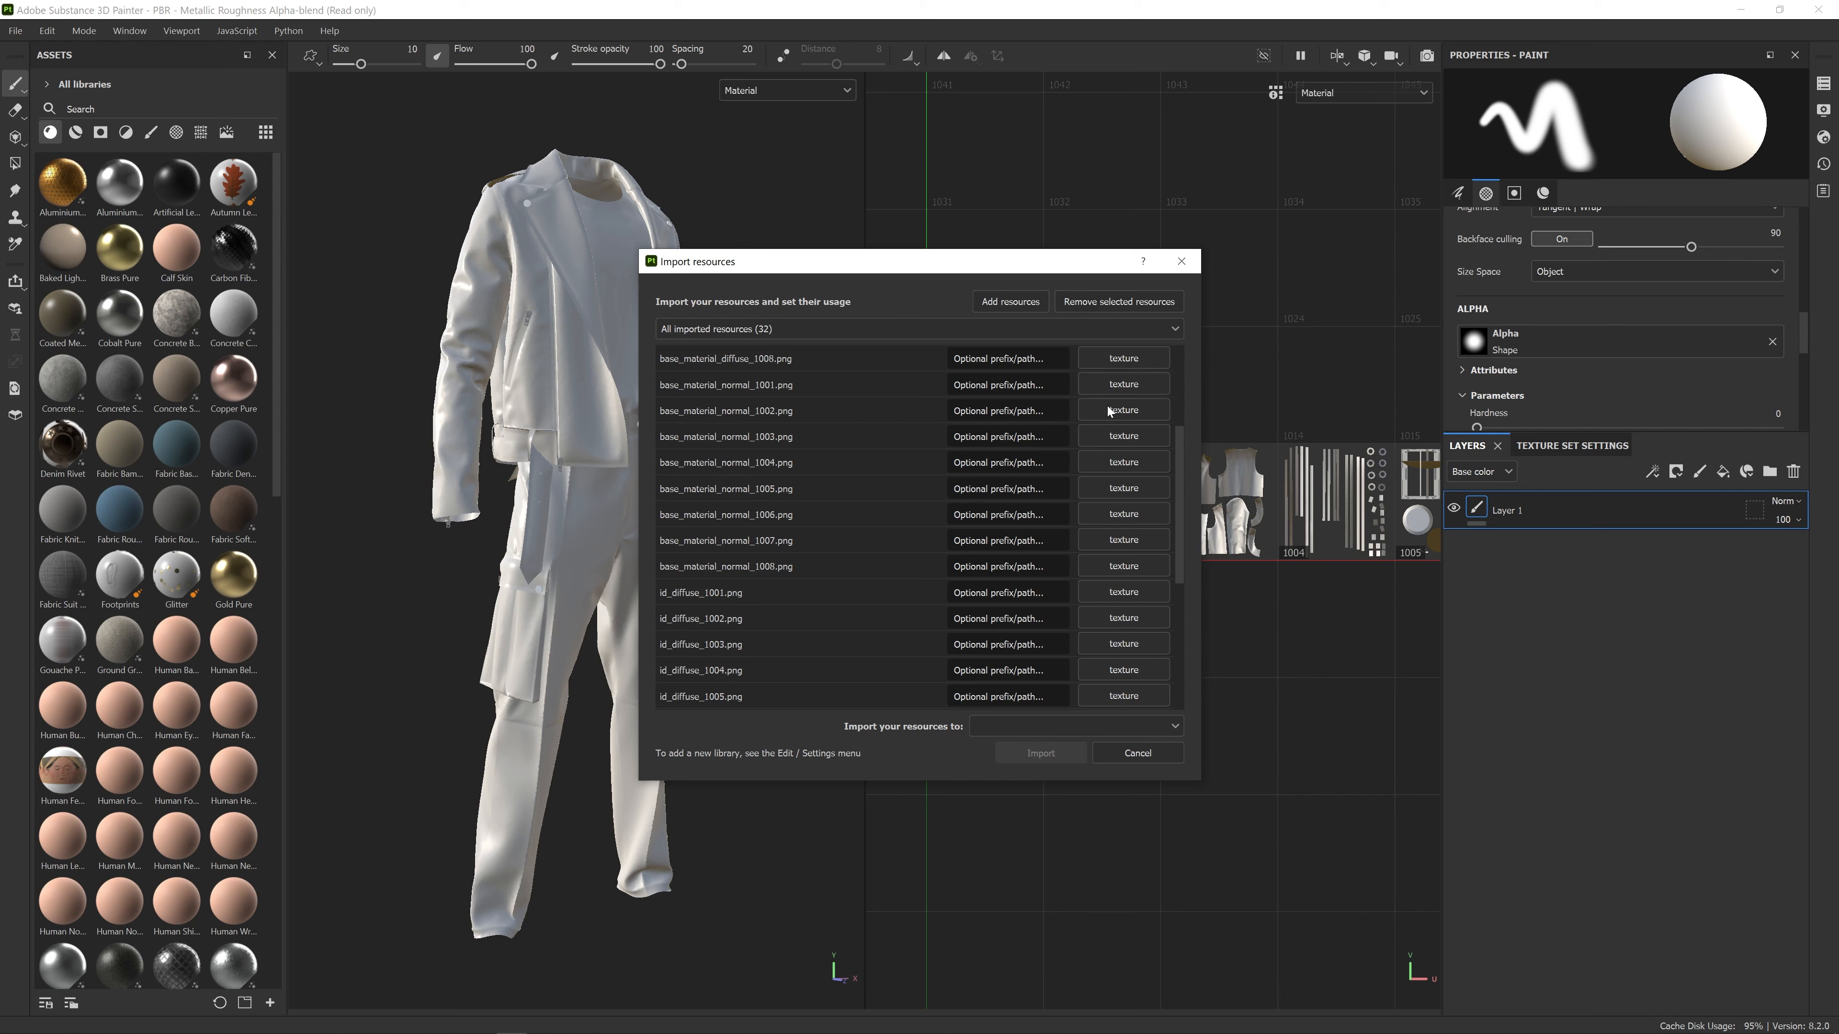
pyautogui.scroll(6, 1094, 471)
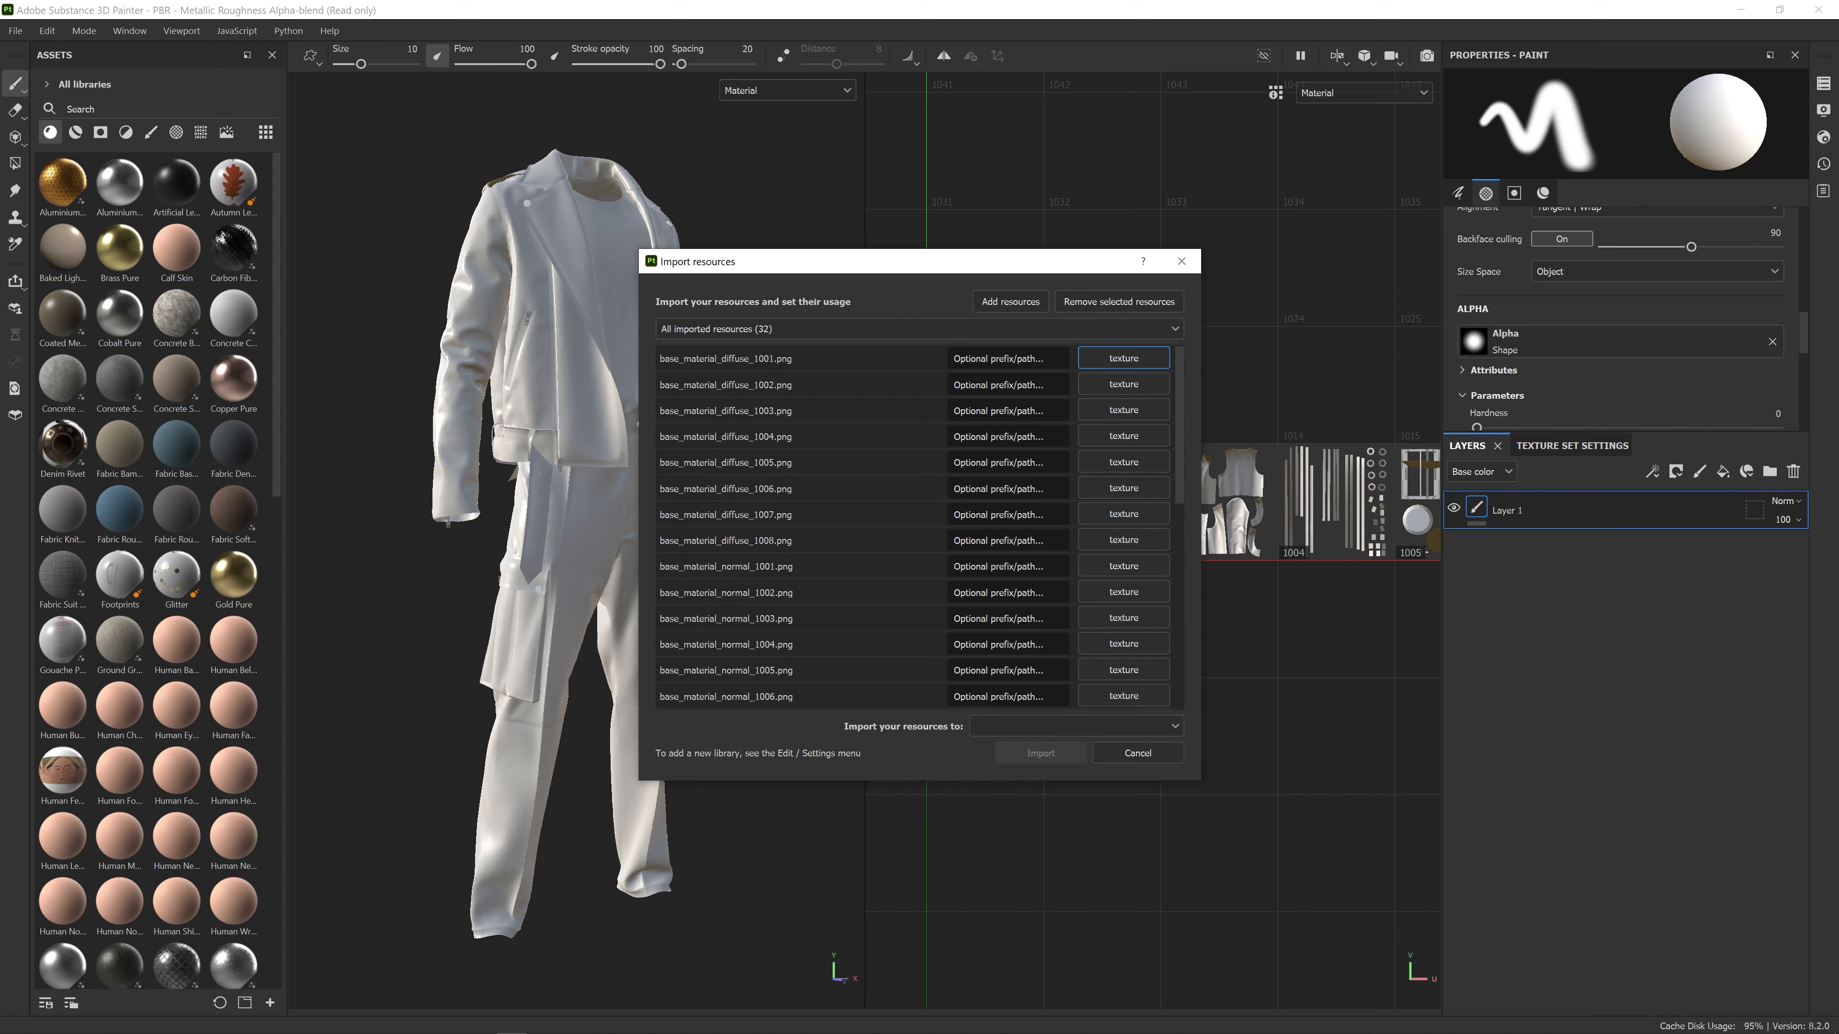
# Import the resources into the project 'PBR - Metallic Roughness Alpha-blend' and inspect the resulting texture assets
pyautogui.click(993, 728)
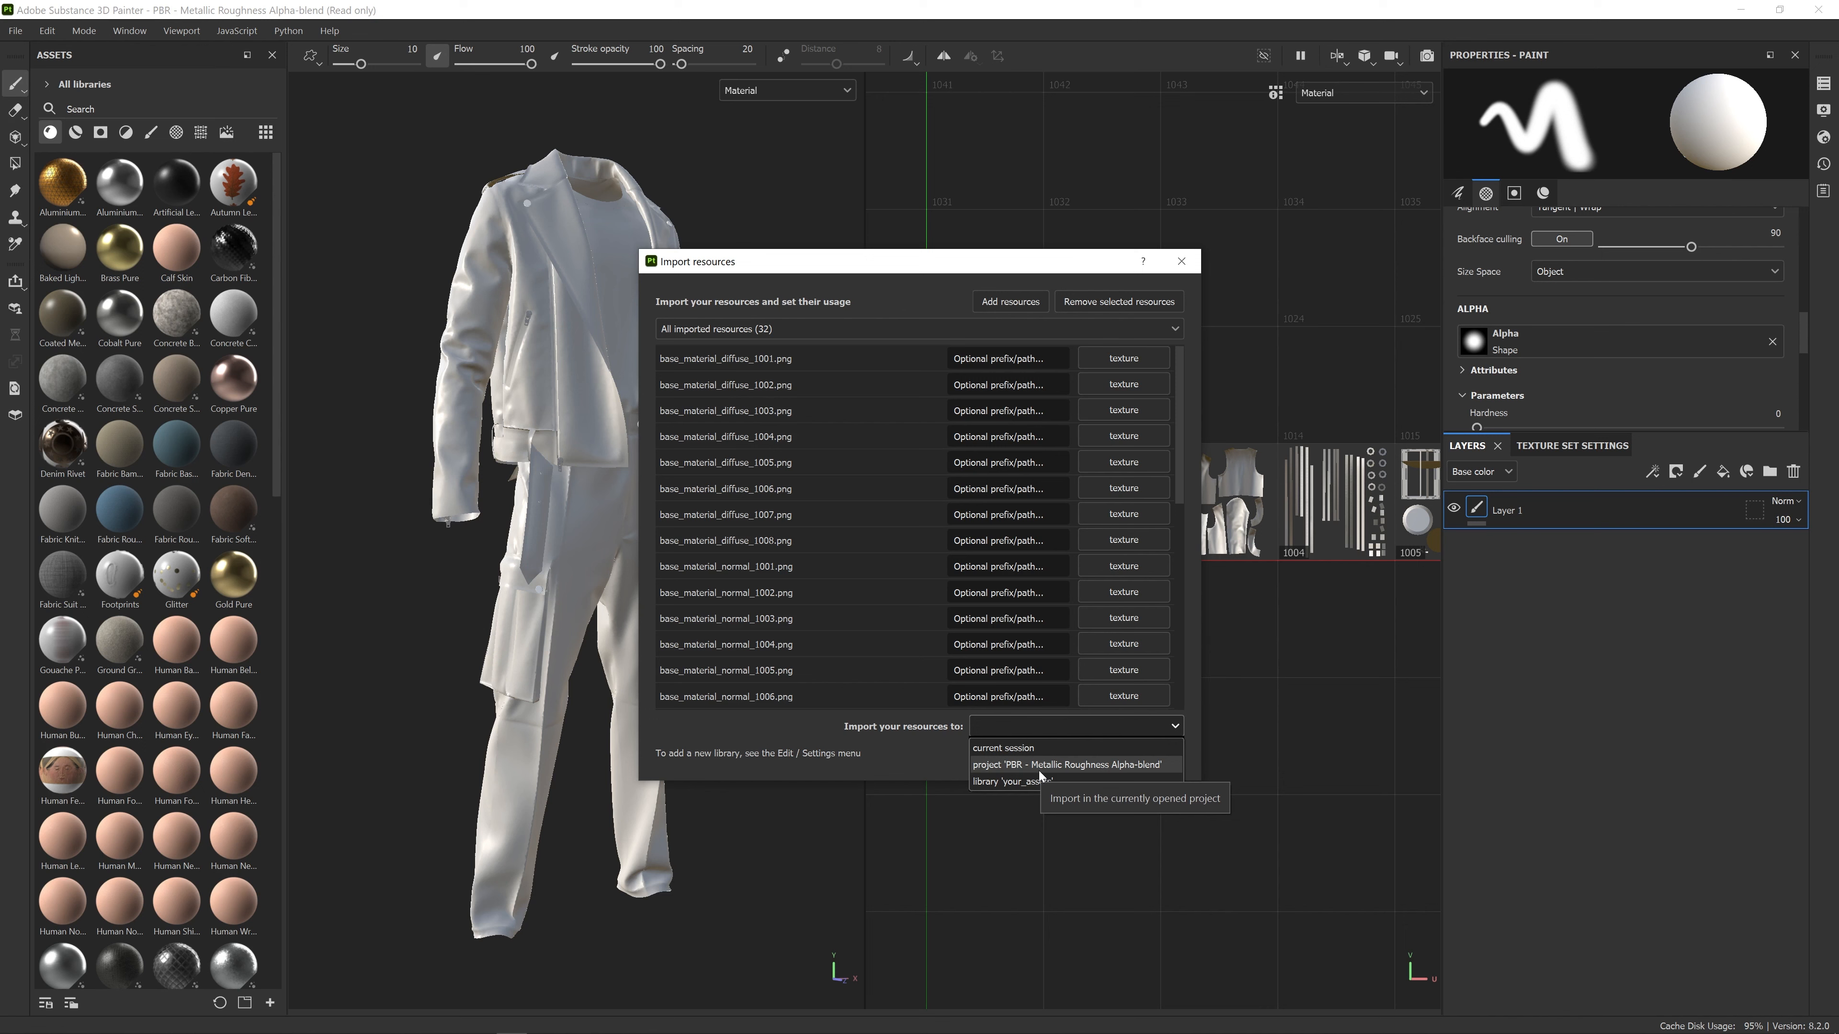
pyautogui.click(1006, 766)
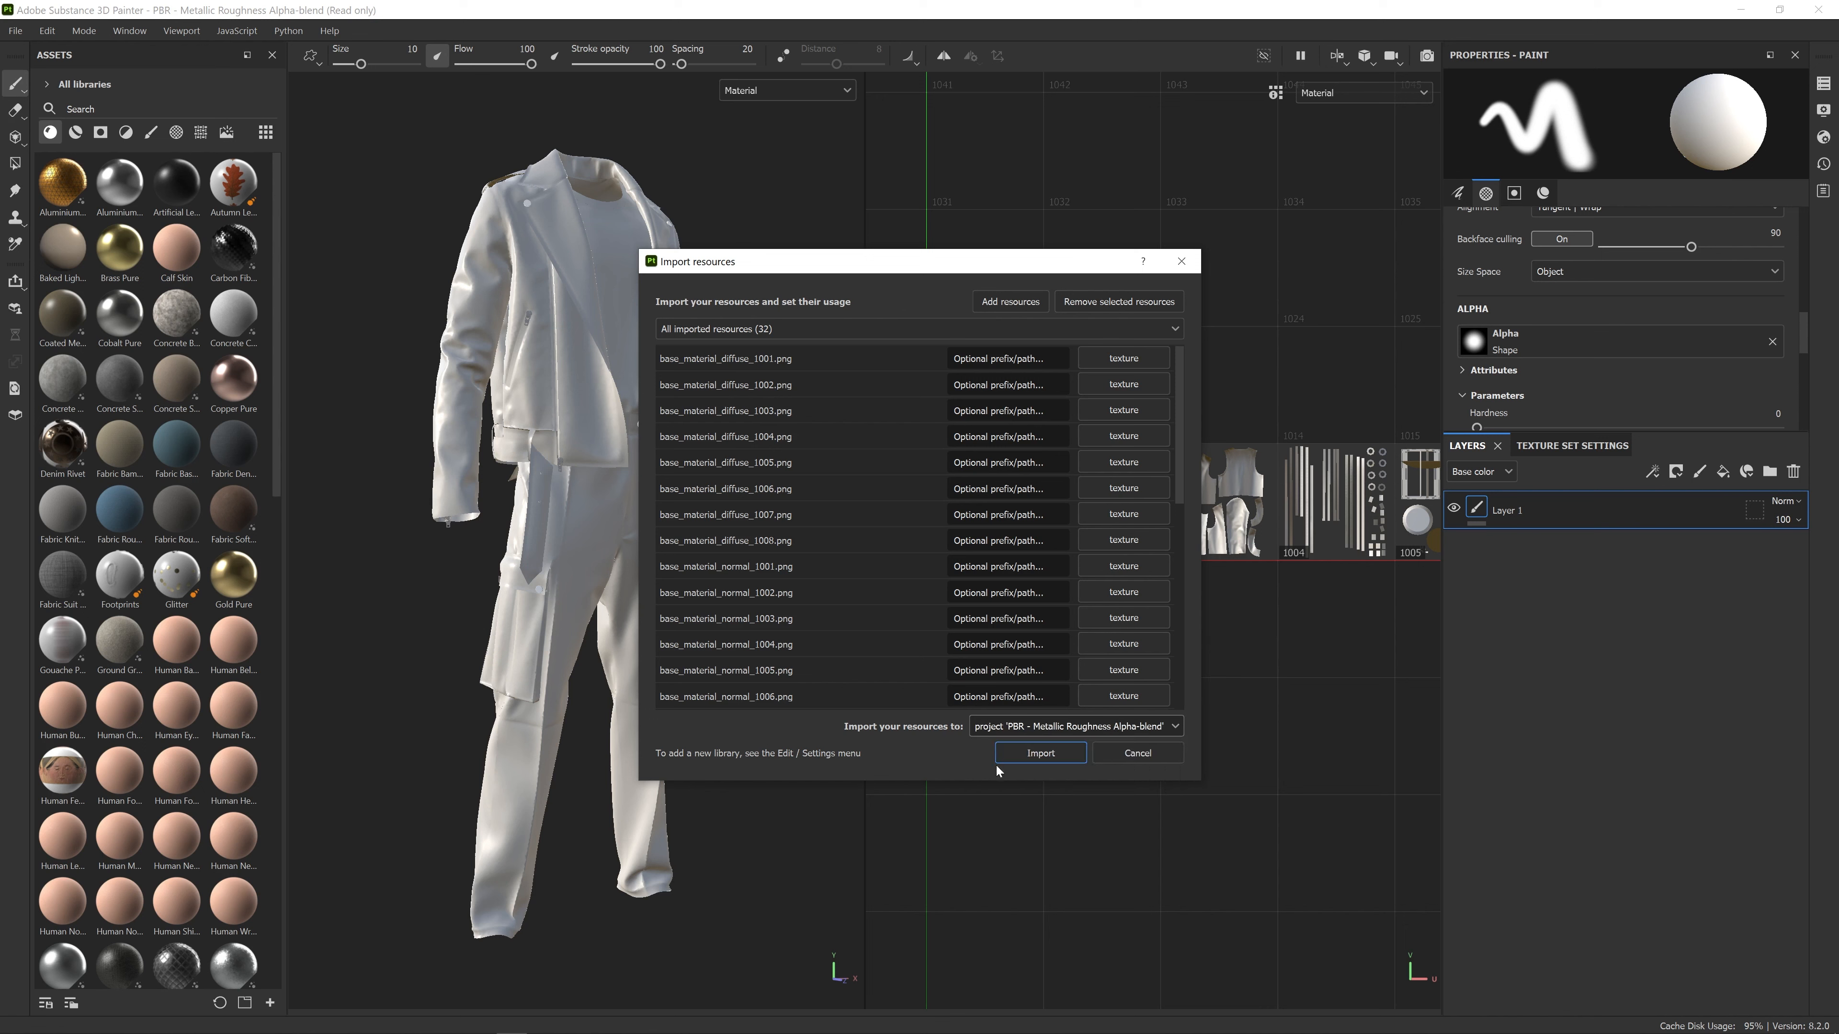
pyautogui.click(1039, 753)
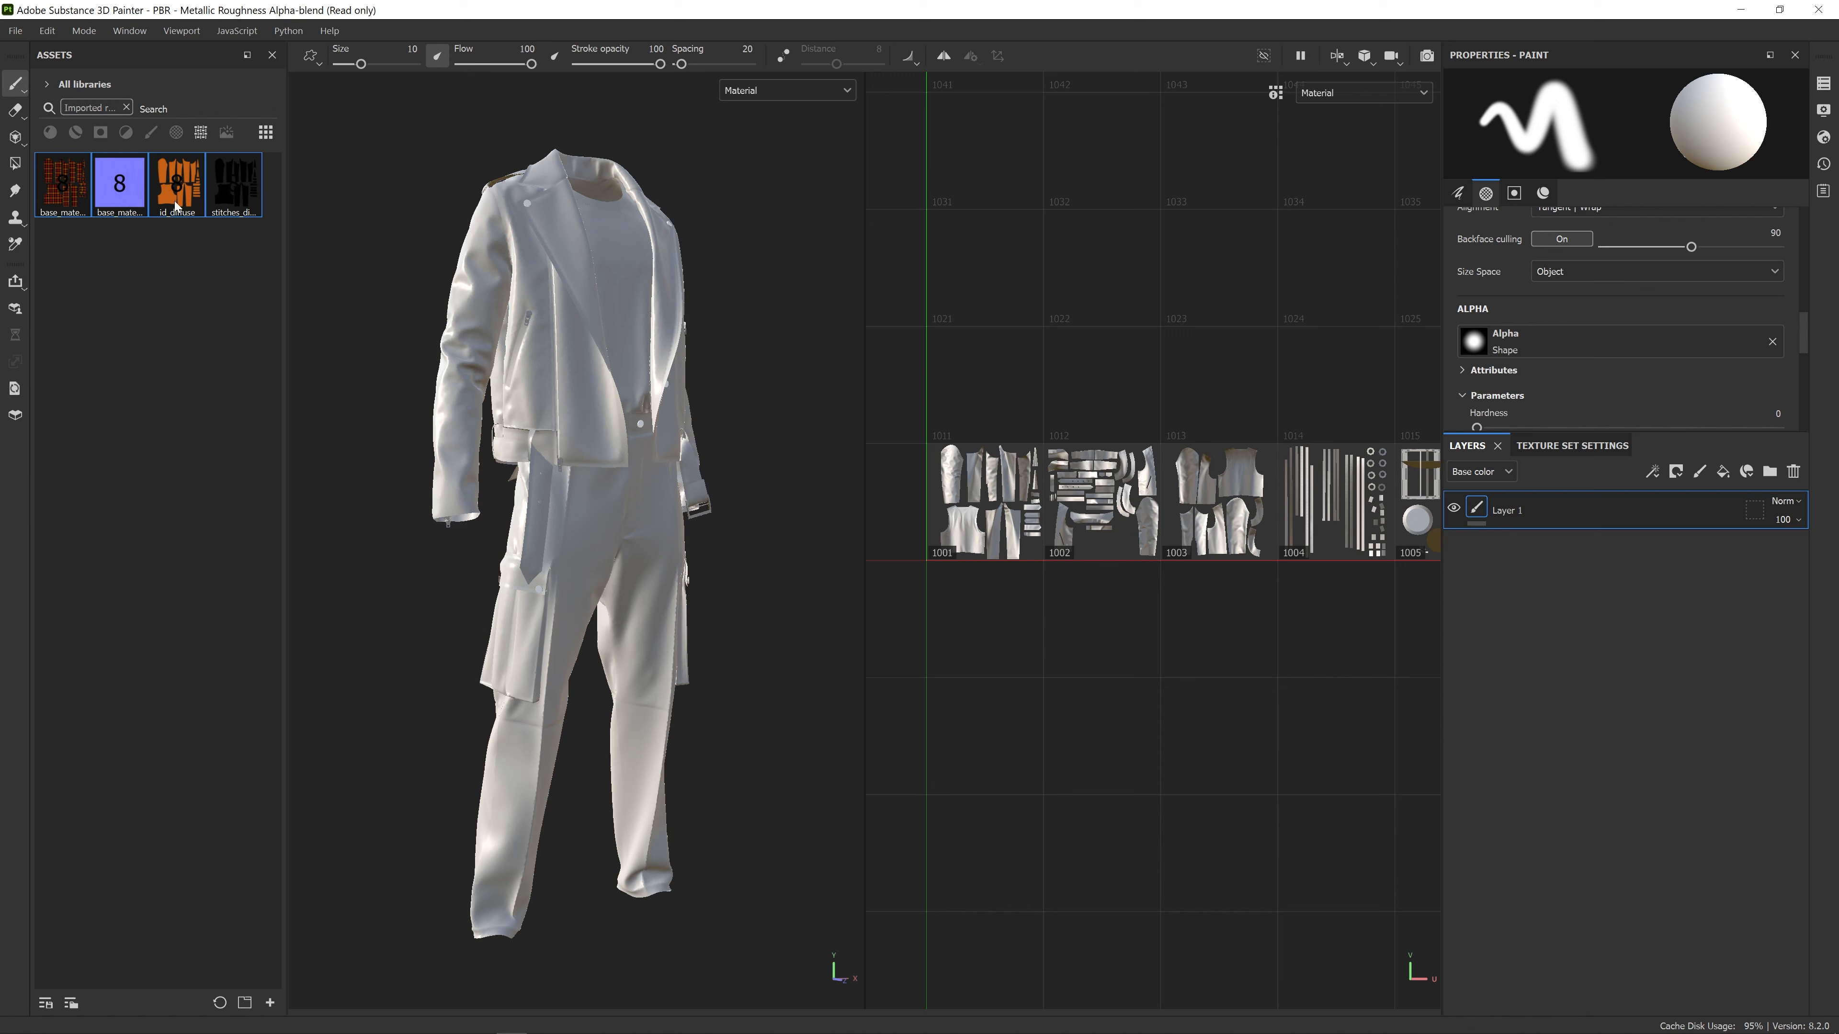
pyautogui.moveTo(176, 206)
pyautogui.moveTo(59, 208)
# Save the project as v04 in the jacket_substance/substance folder
pyautogui.click(15, 31)
pyautogui.click(71, 171)
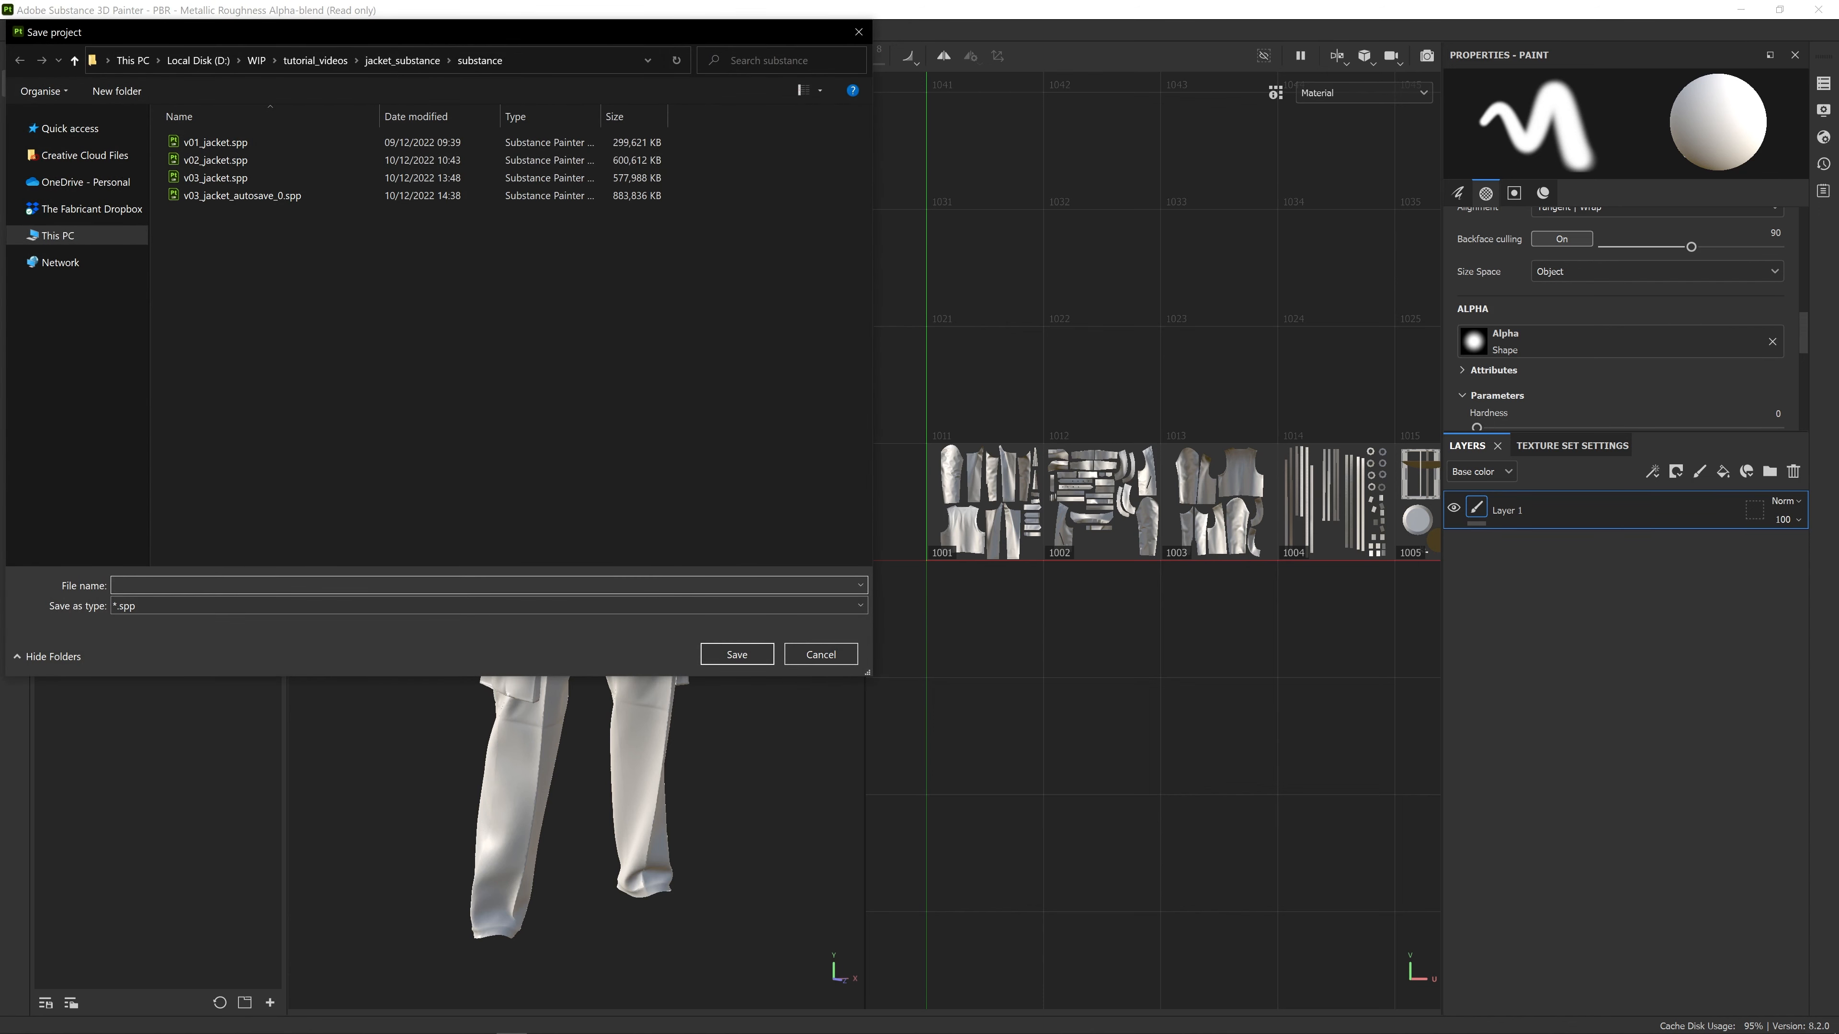
pyautogui.write('v04')
pyautogui.click(717, 656)
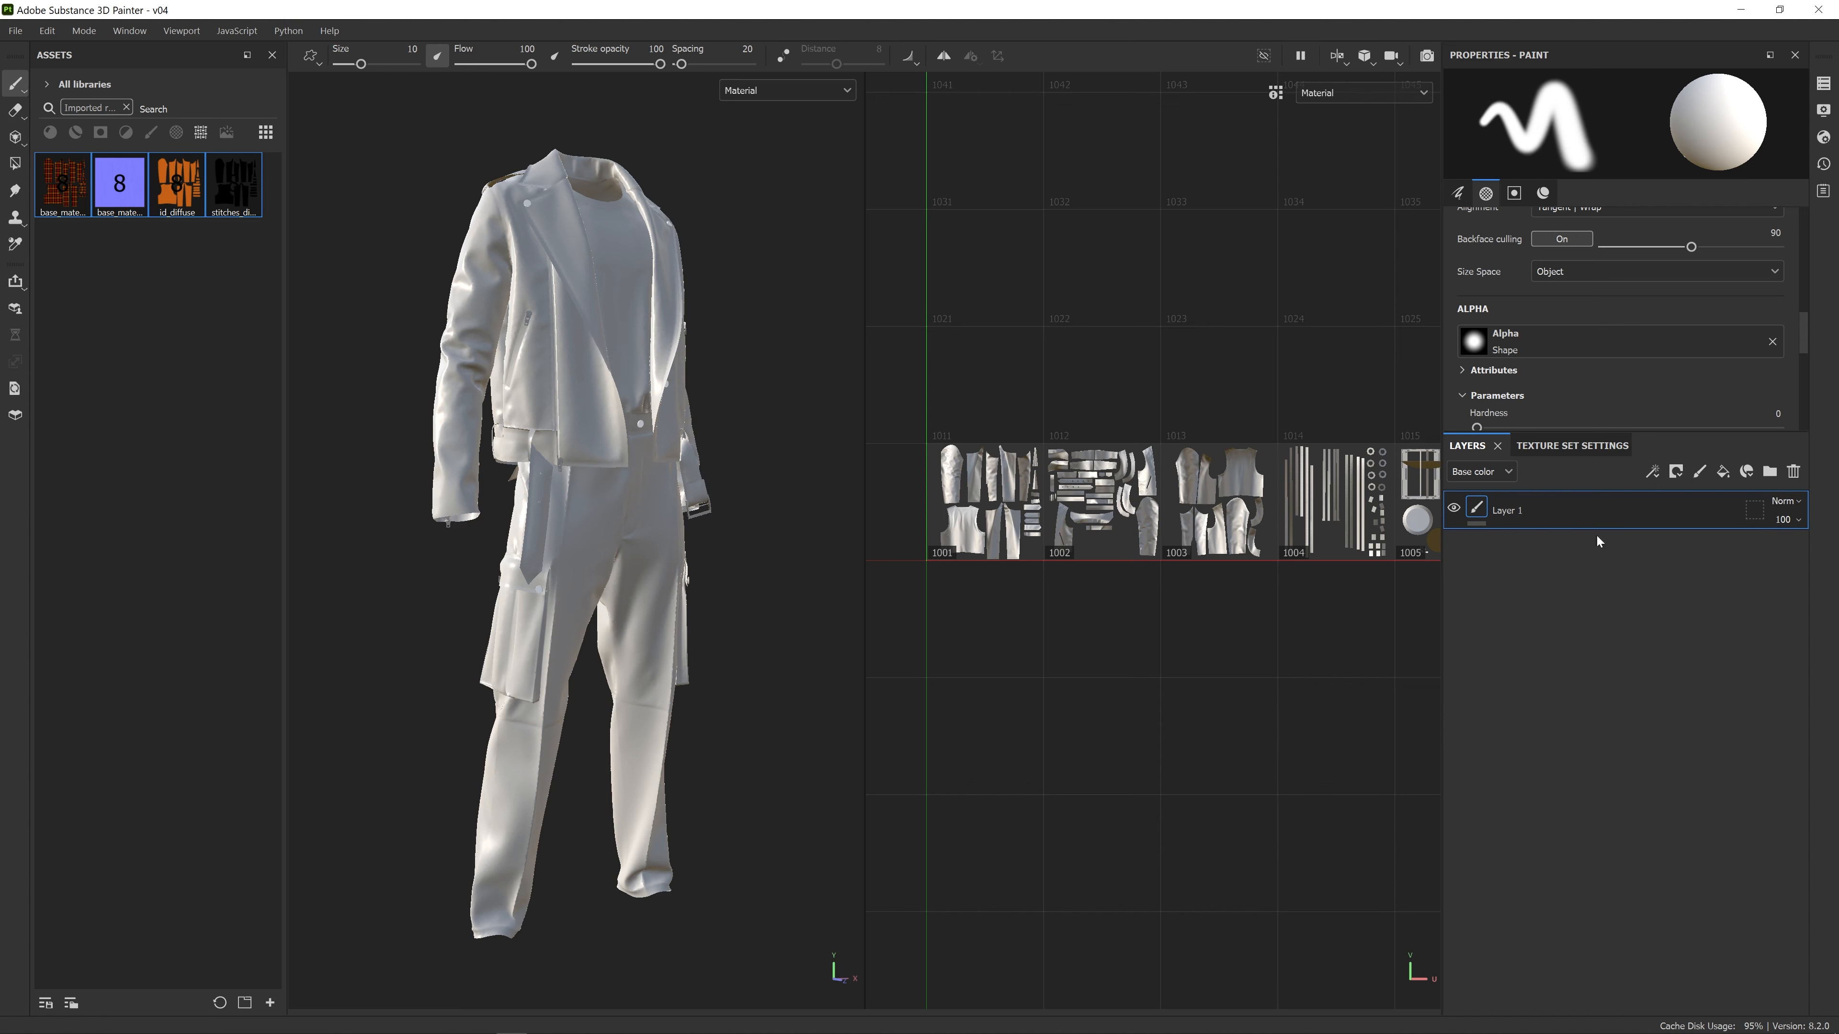
# Remove Layer 1 and add a new folder to the layer stack
pyautogui.rightClick(1540, 514)
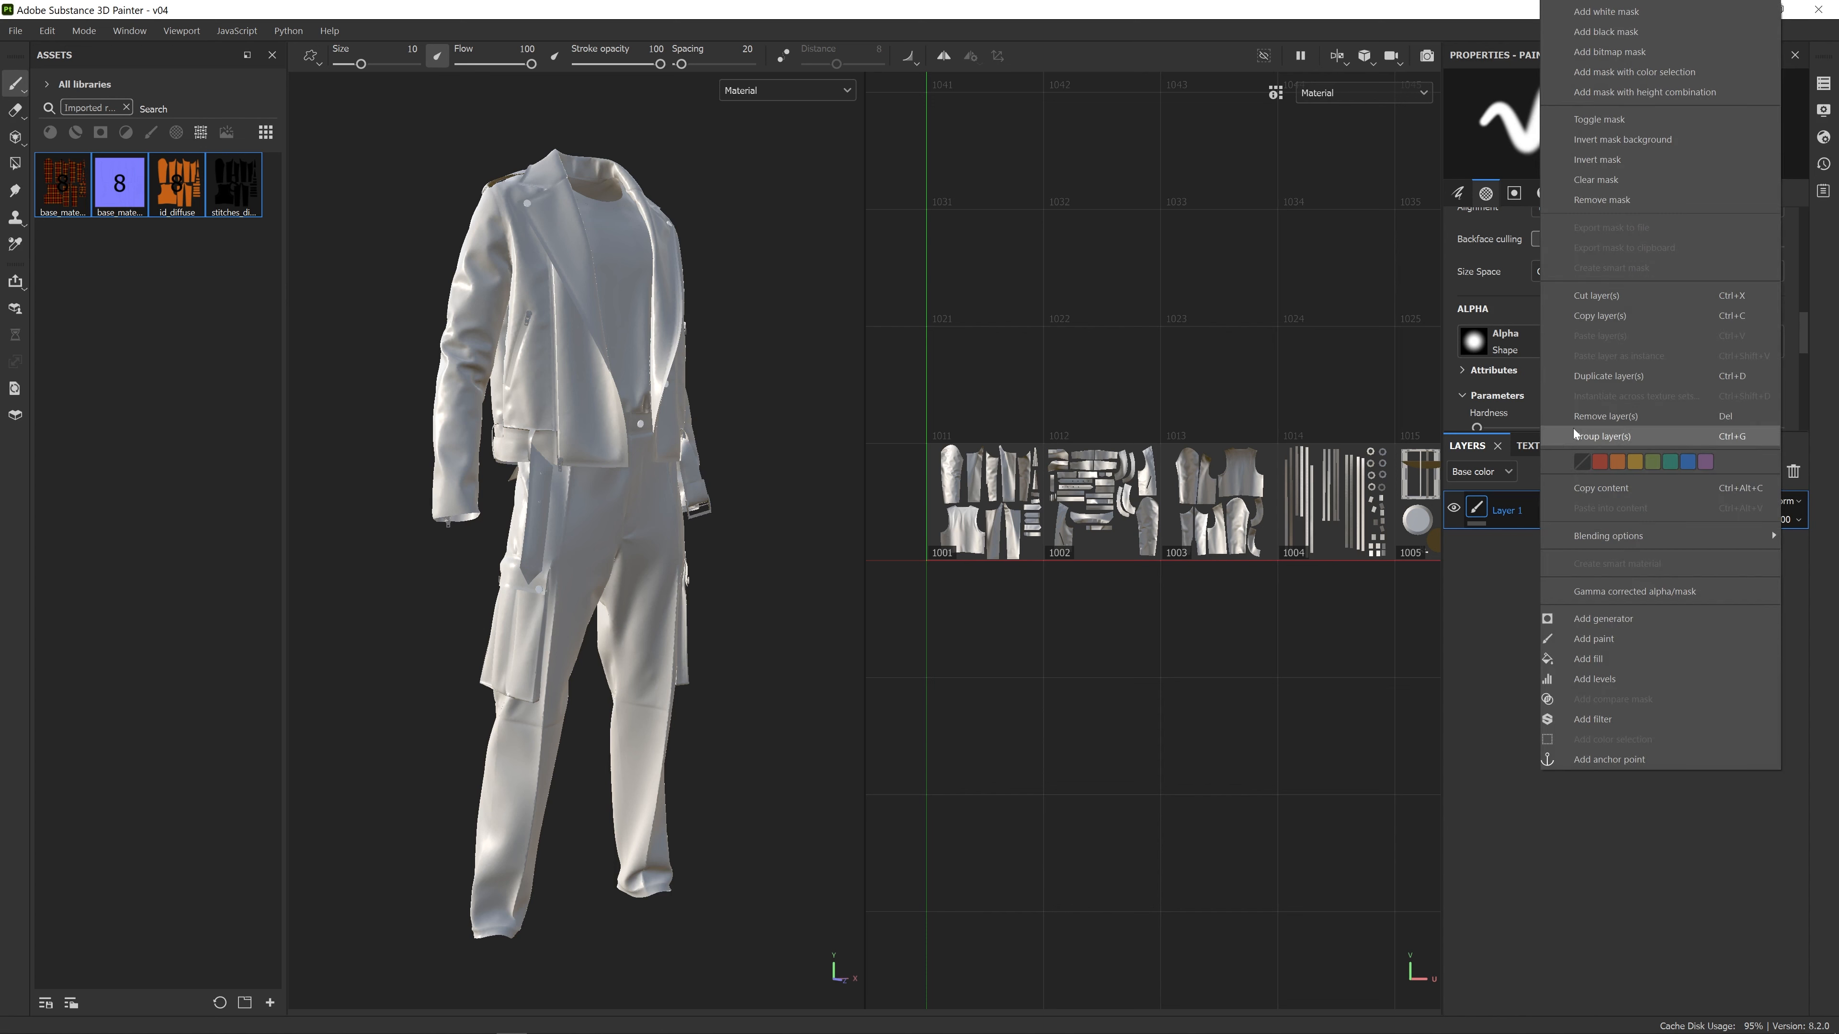
pyautogui.click(1586, 419)
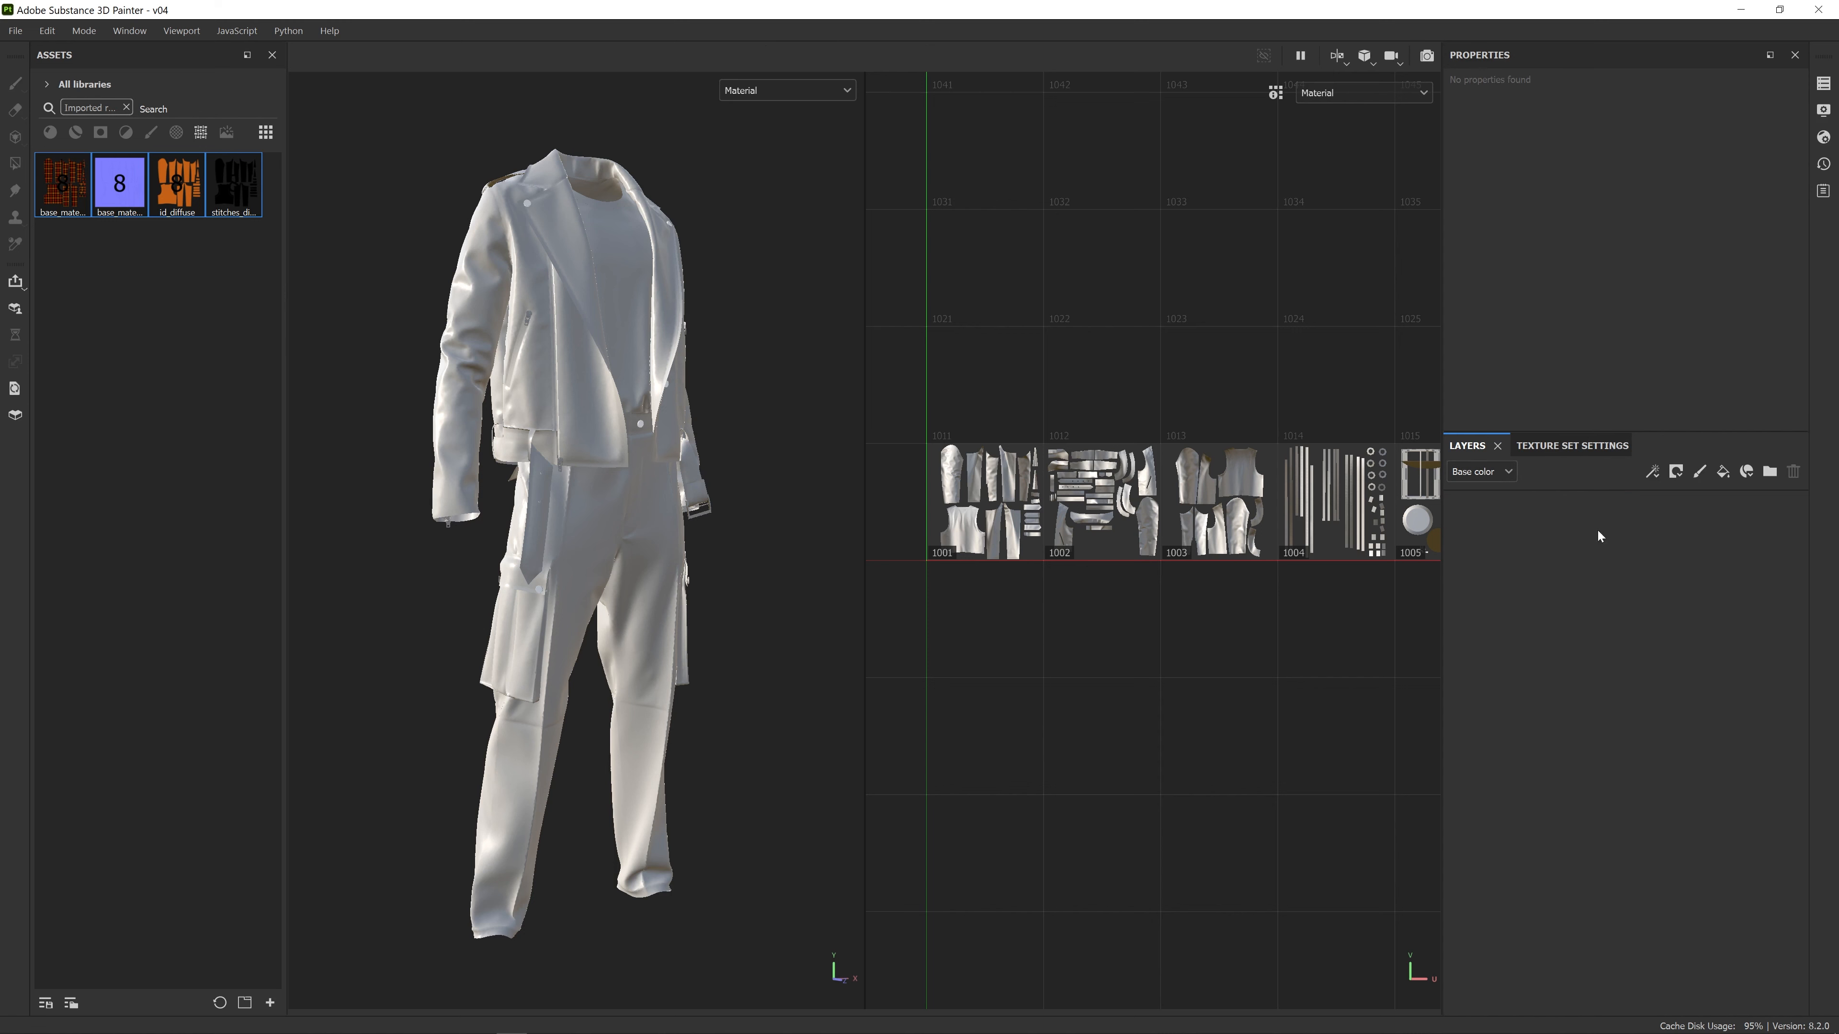
pyautogui.click(1770, 474)
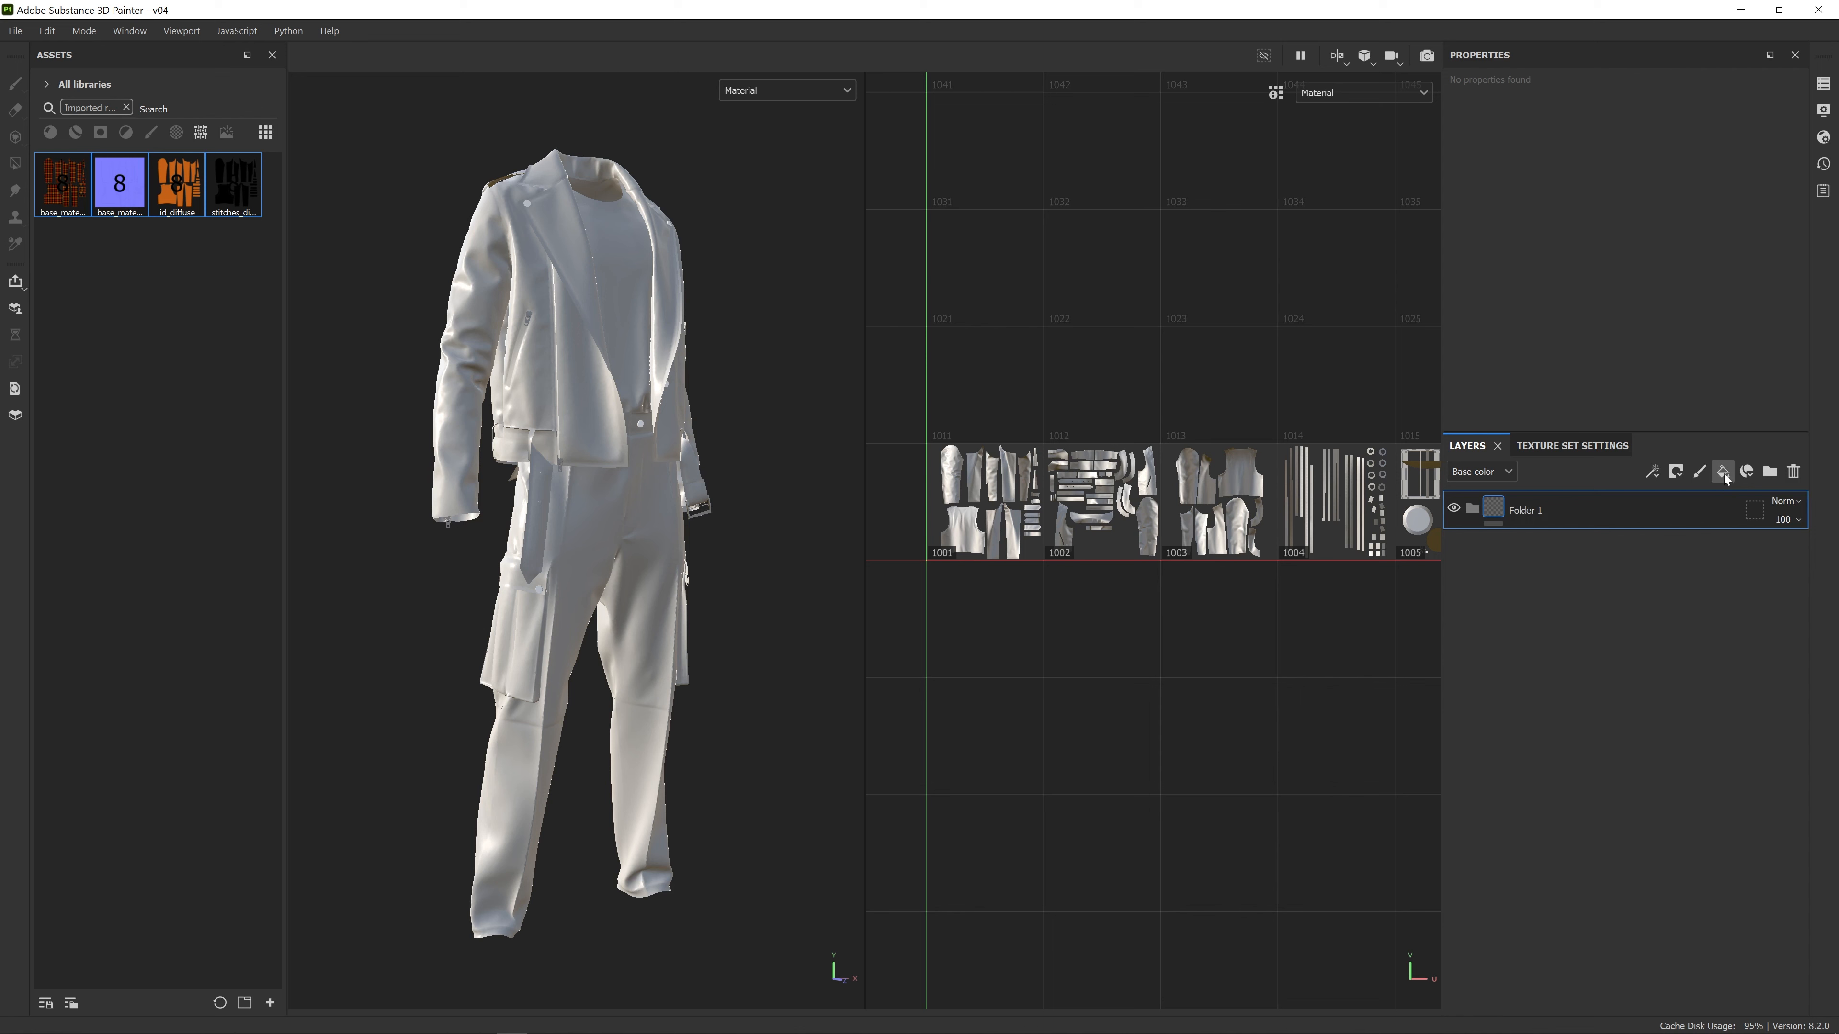
# Add a fill layer and look through its material channels in an enlarged properties area
pyautogui.click(1724, 475)
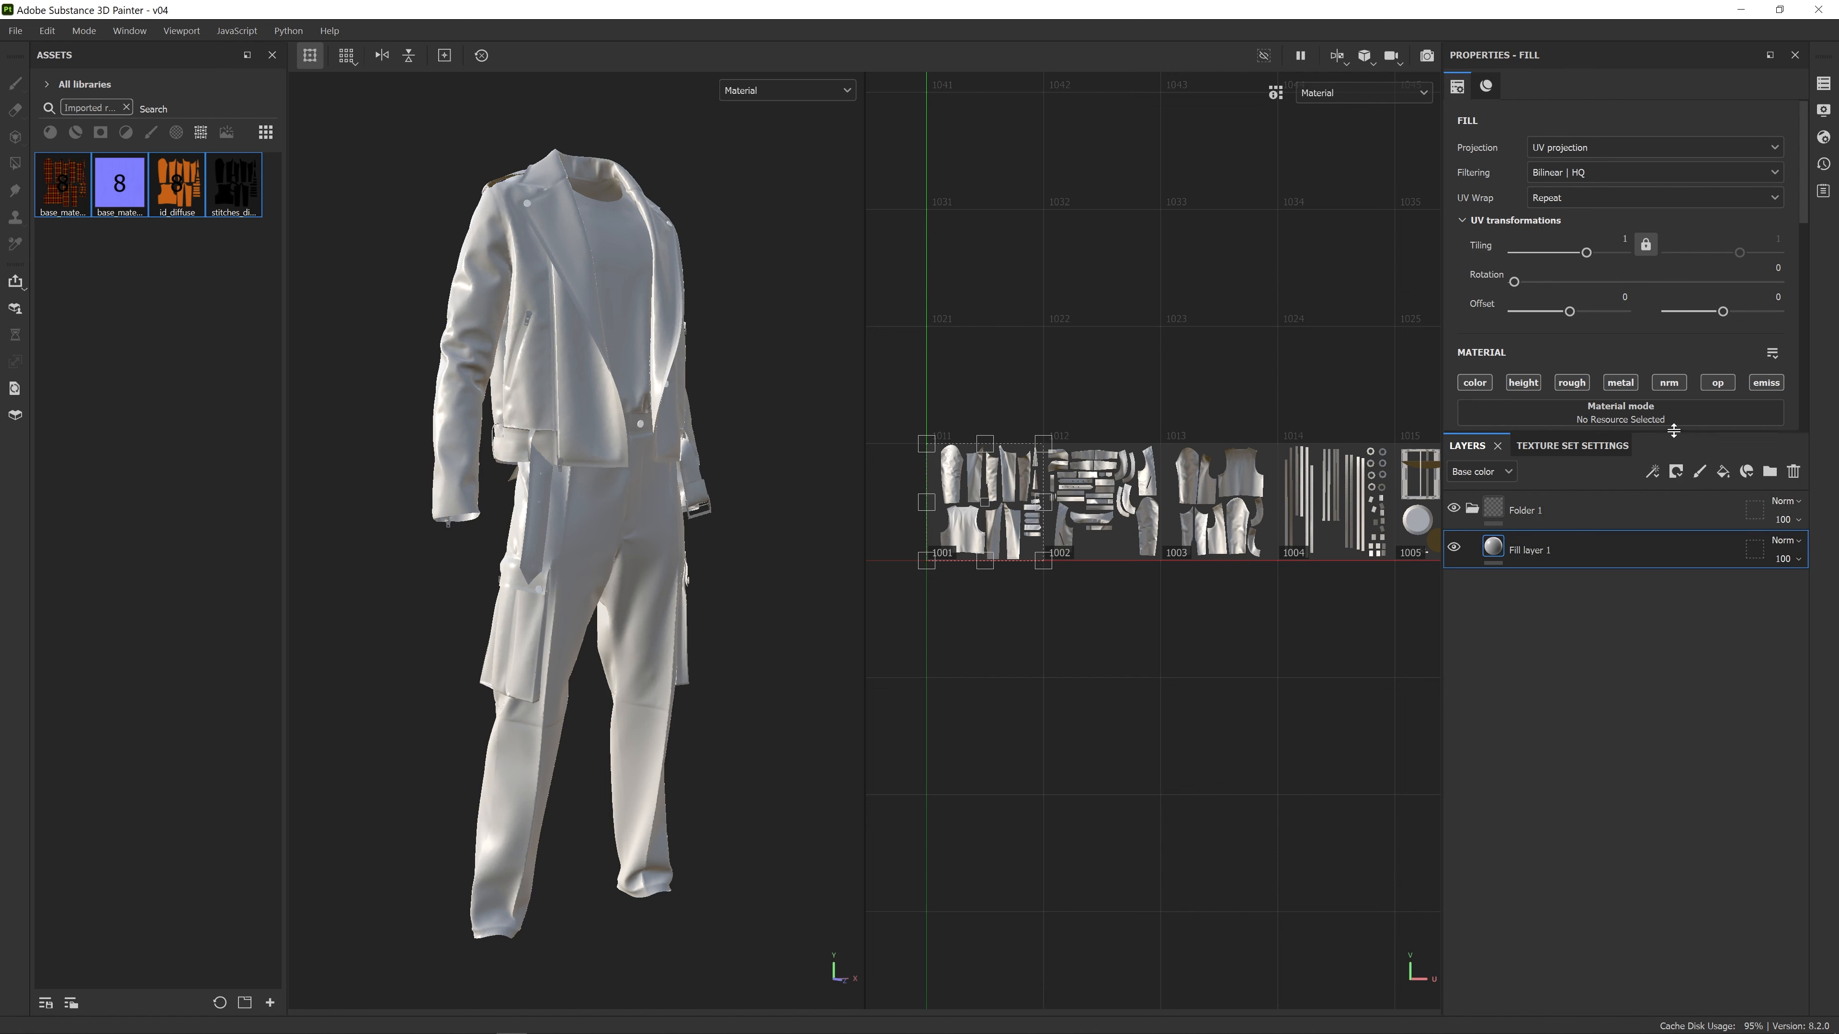
pyautogui.moveTo(1674, 435); pyautogui.dragTo(1673, 518)
pyautogui.scroll(-5, 1674, 316)
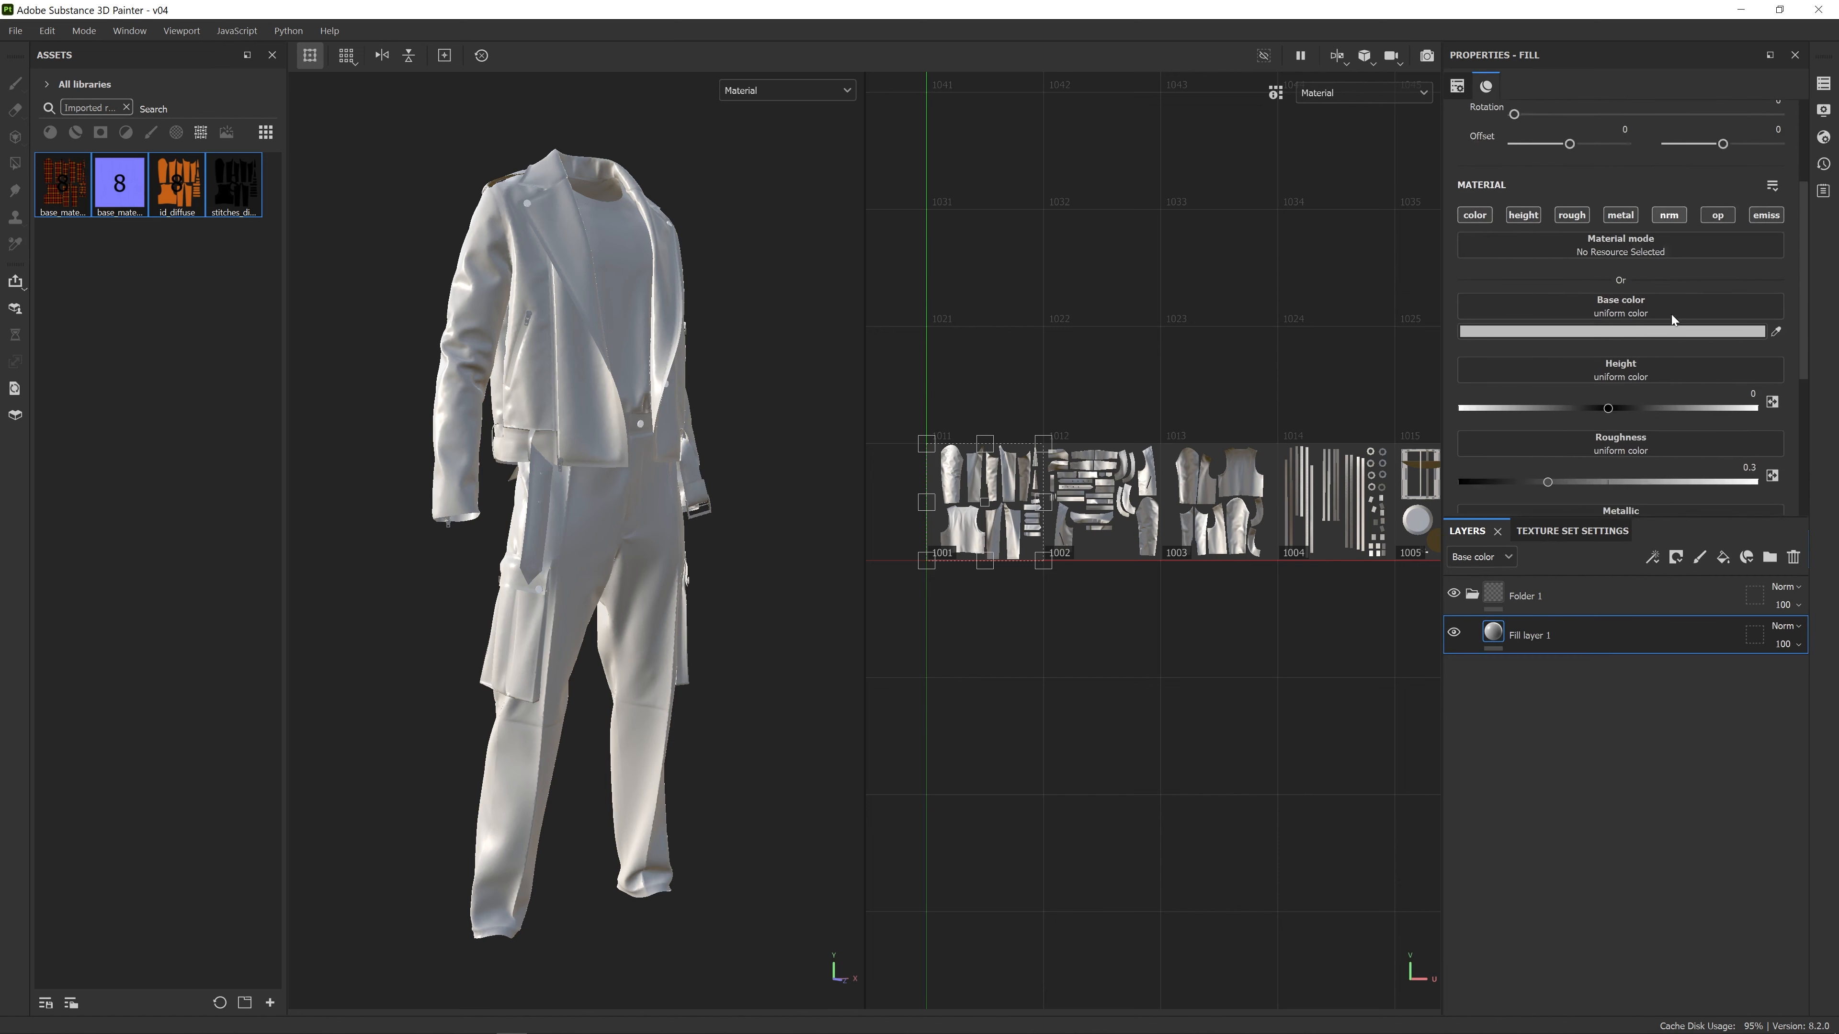
pyautogui.scroll(-1, 1639, 315)
pyautogui.scroll(6, 1641, 342)
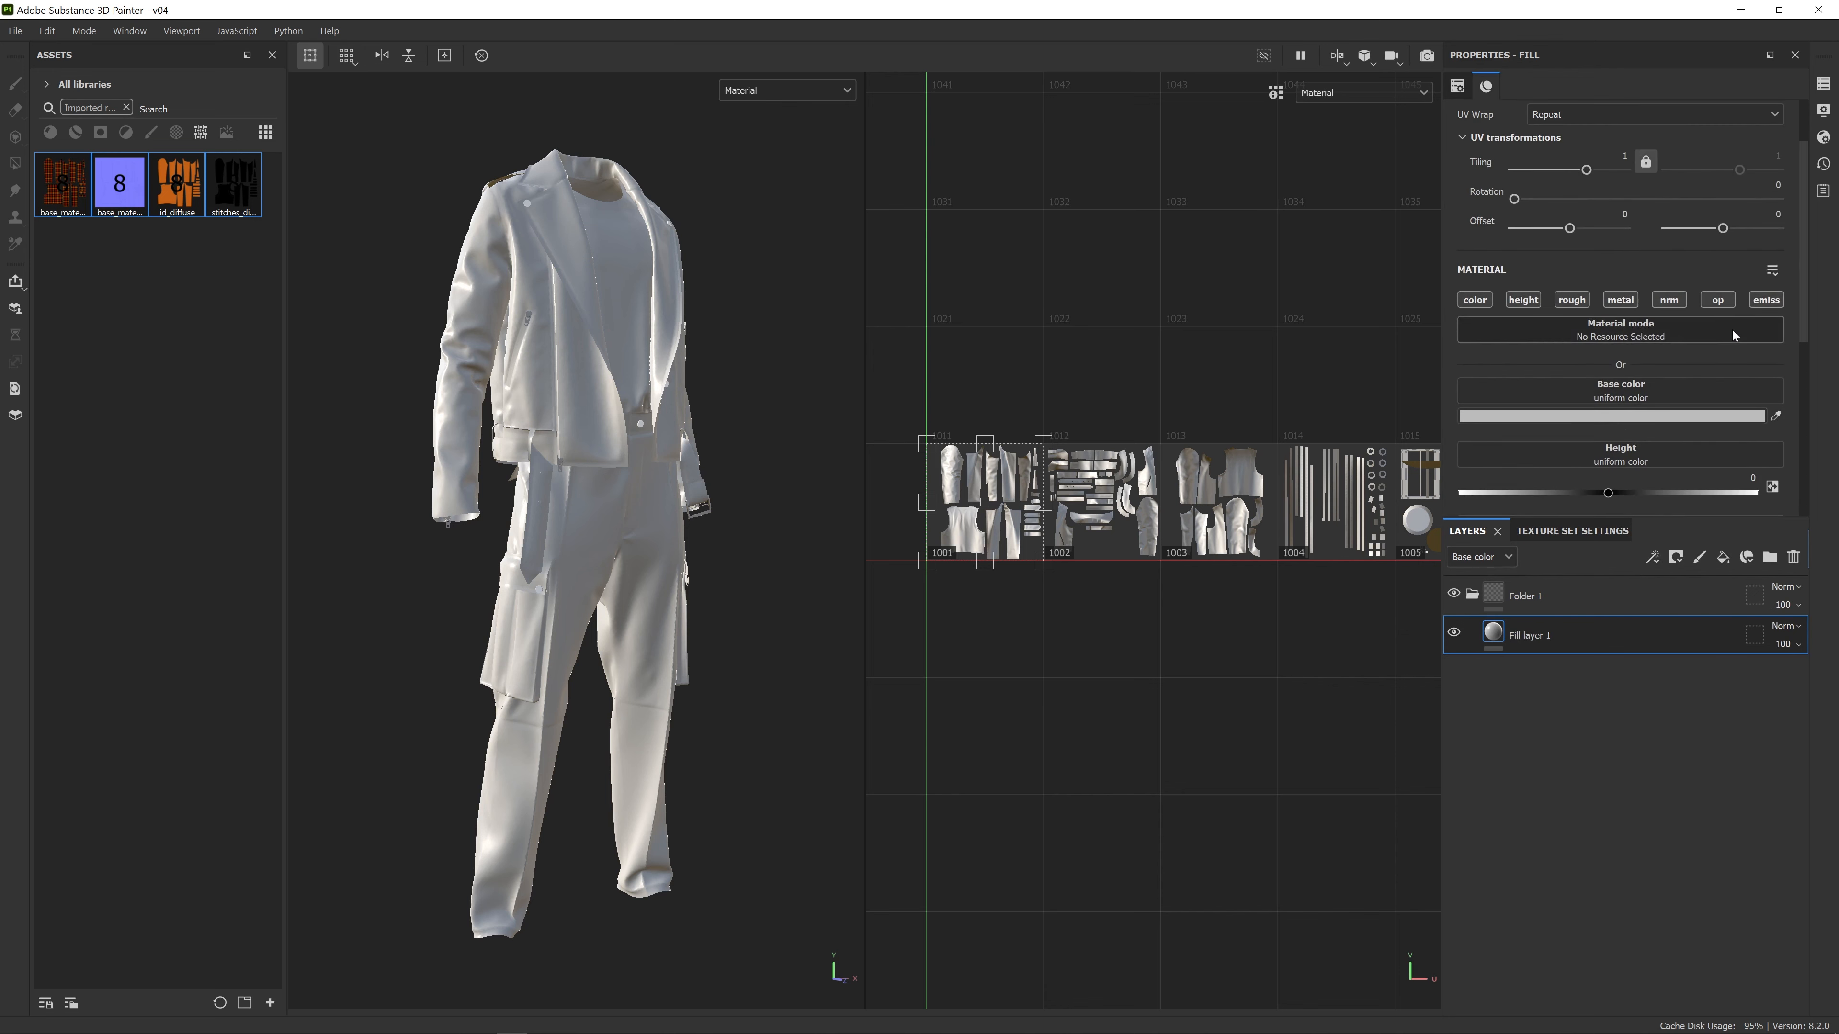
pyautogui.scroll(-5, 1730, 328)
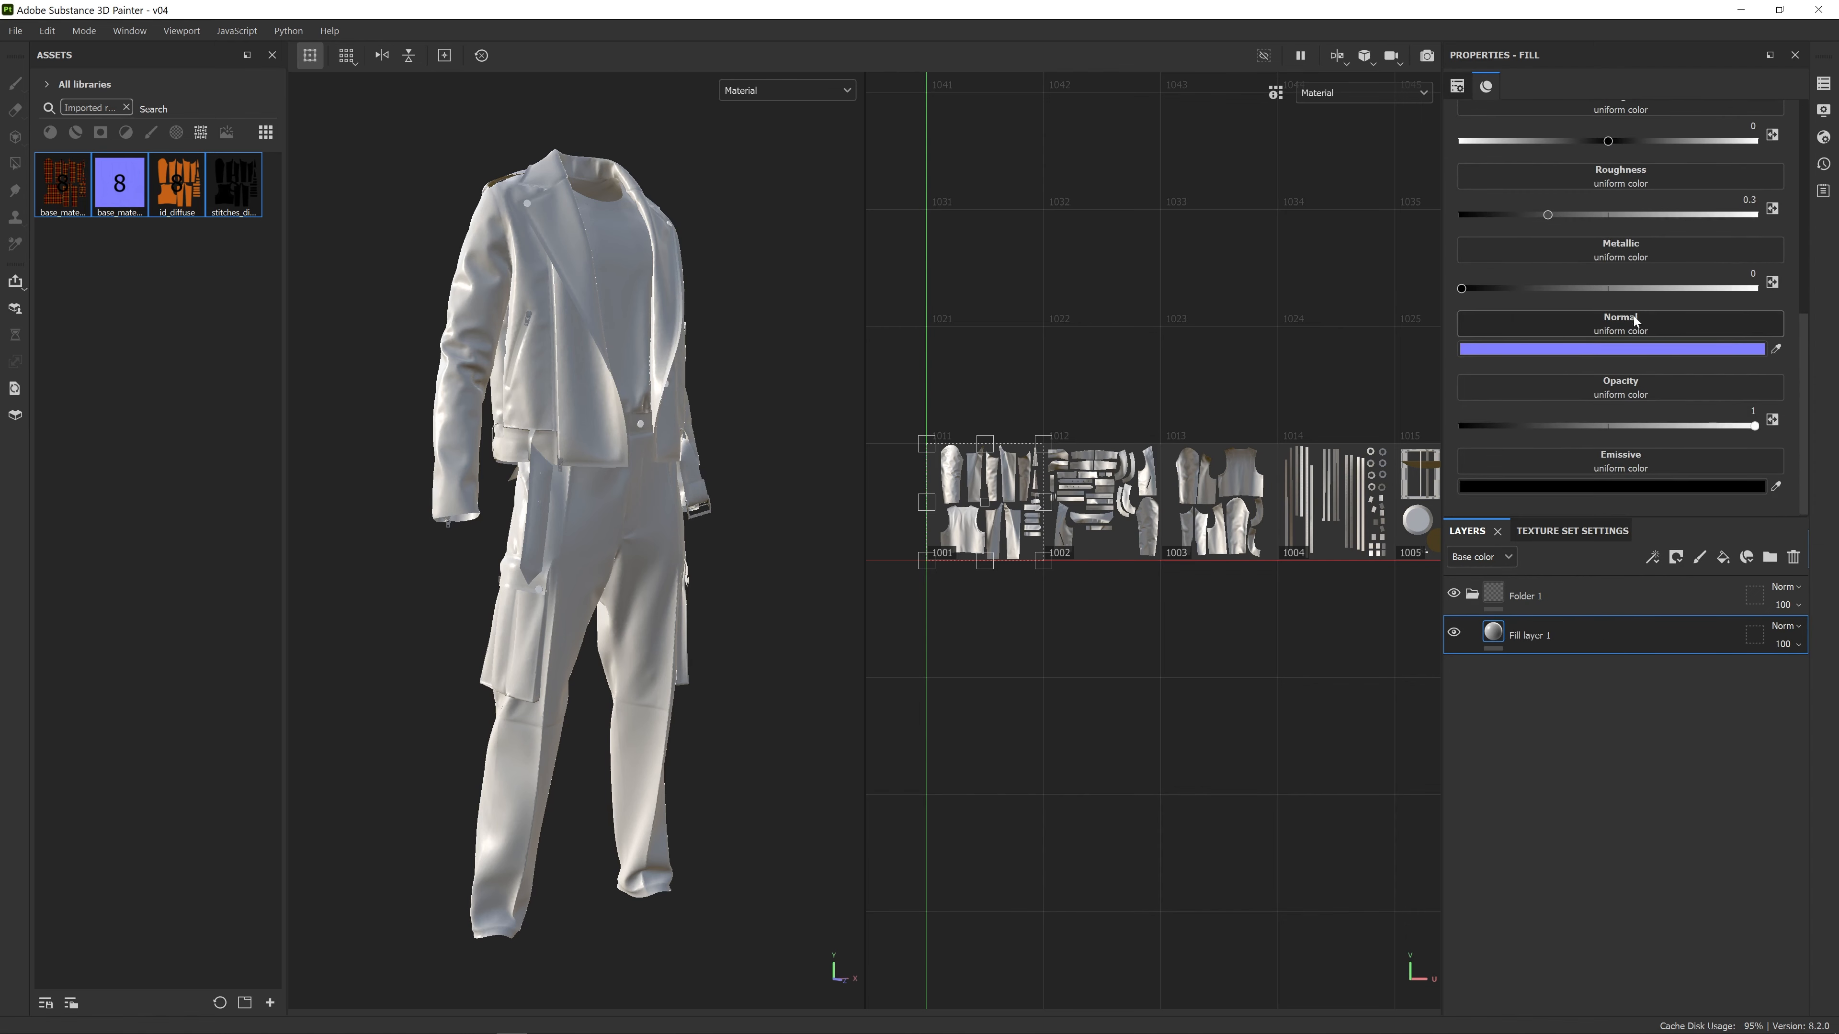
pyautogui.scroll(5, 1633, 316)
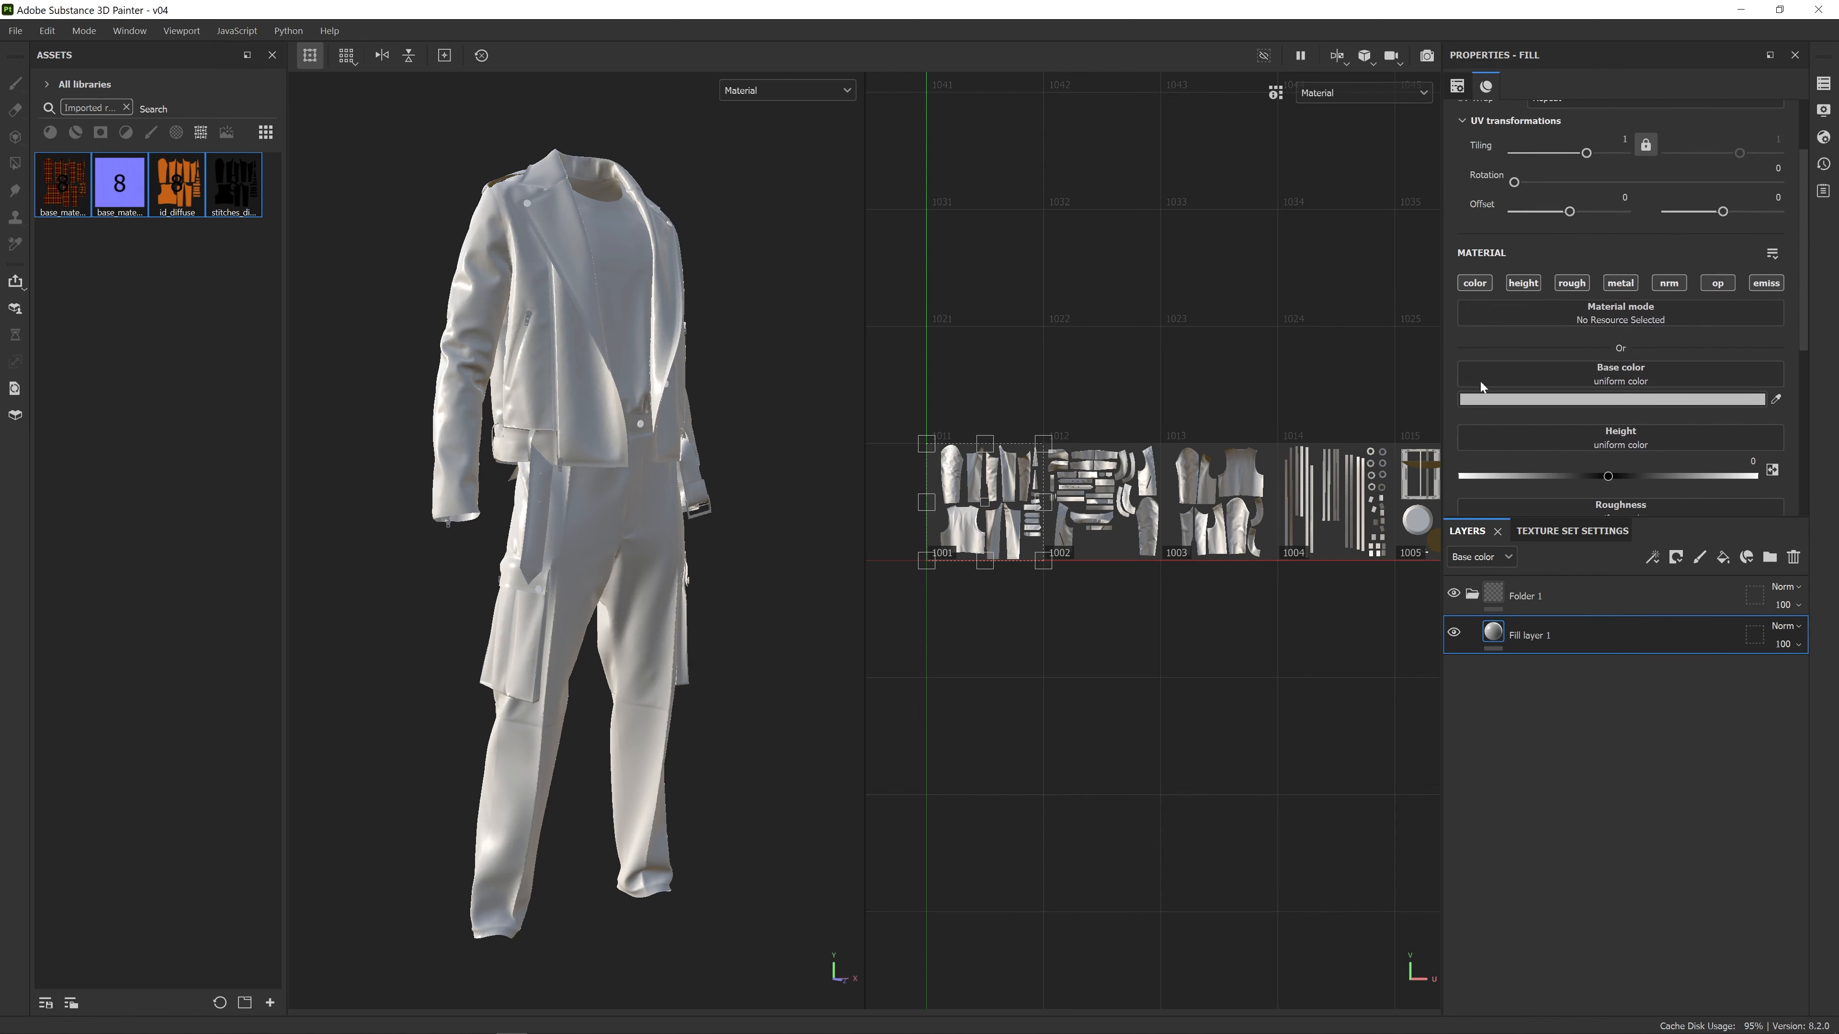
pyautogui.click(1553, 372)
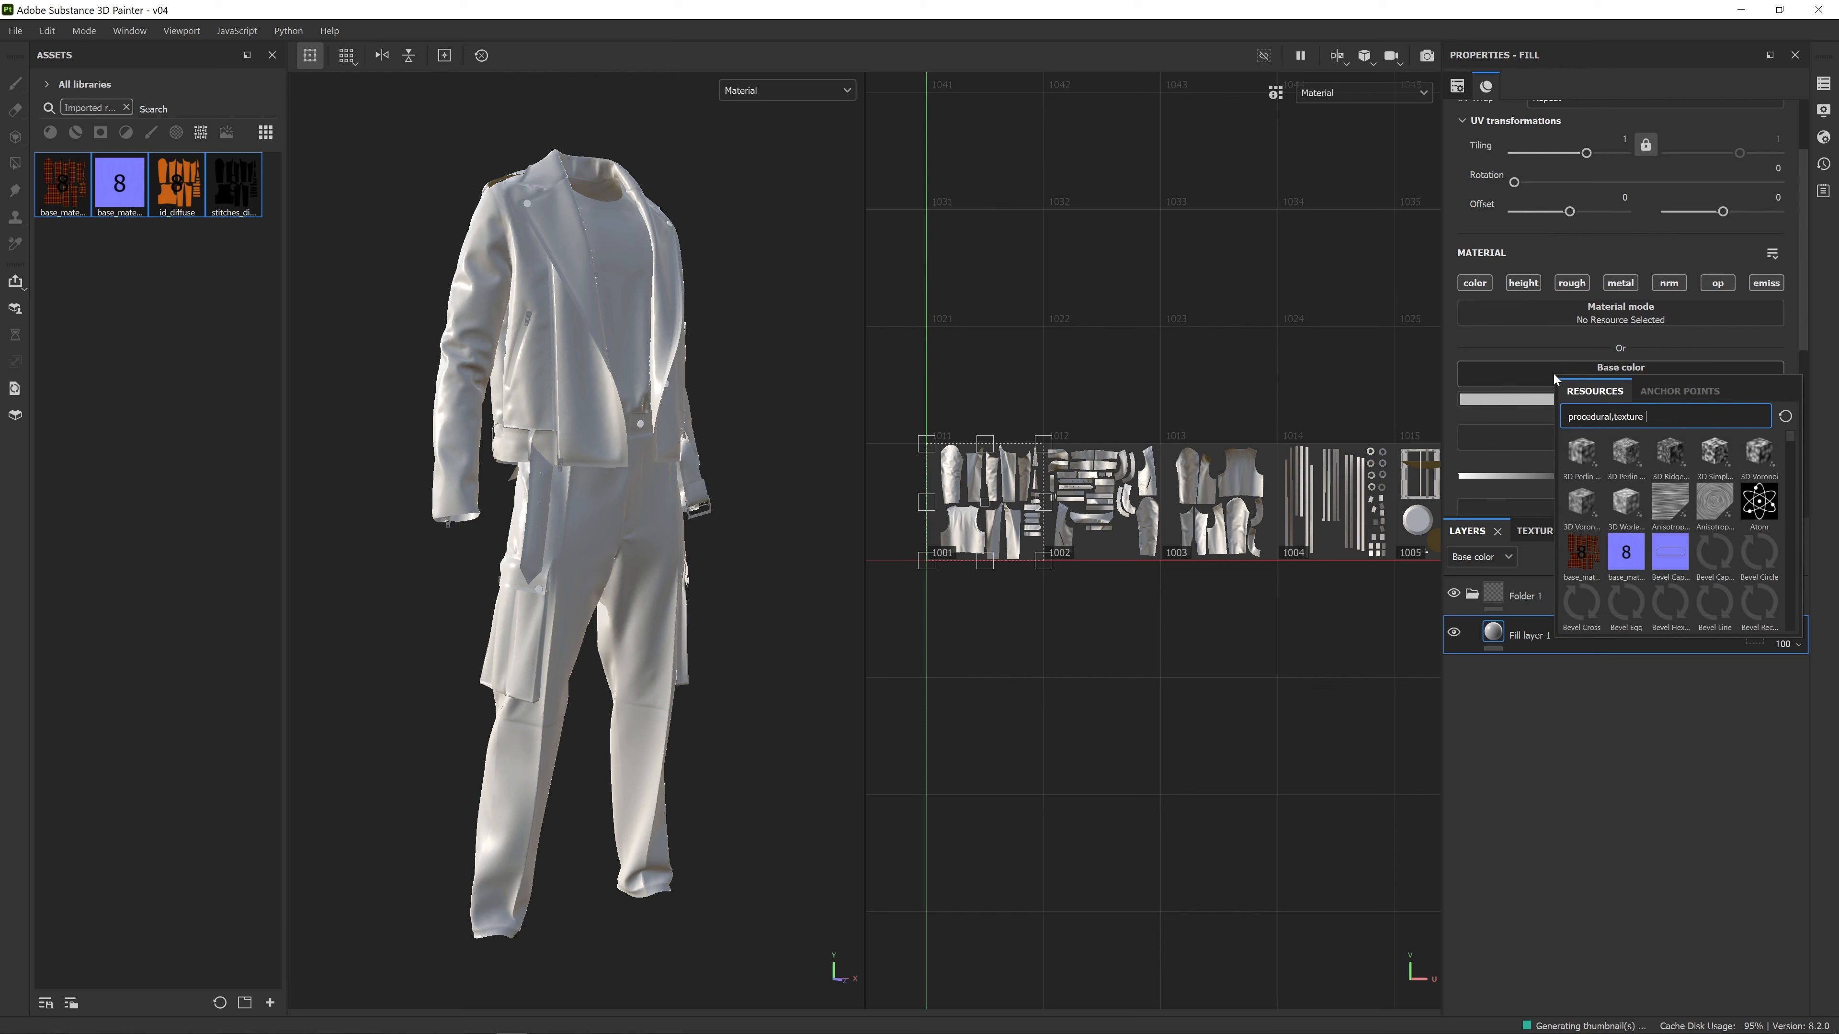
pyautogui.click(1484, 401)
pyautogui.click(1487, 403)
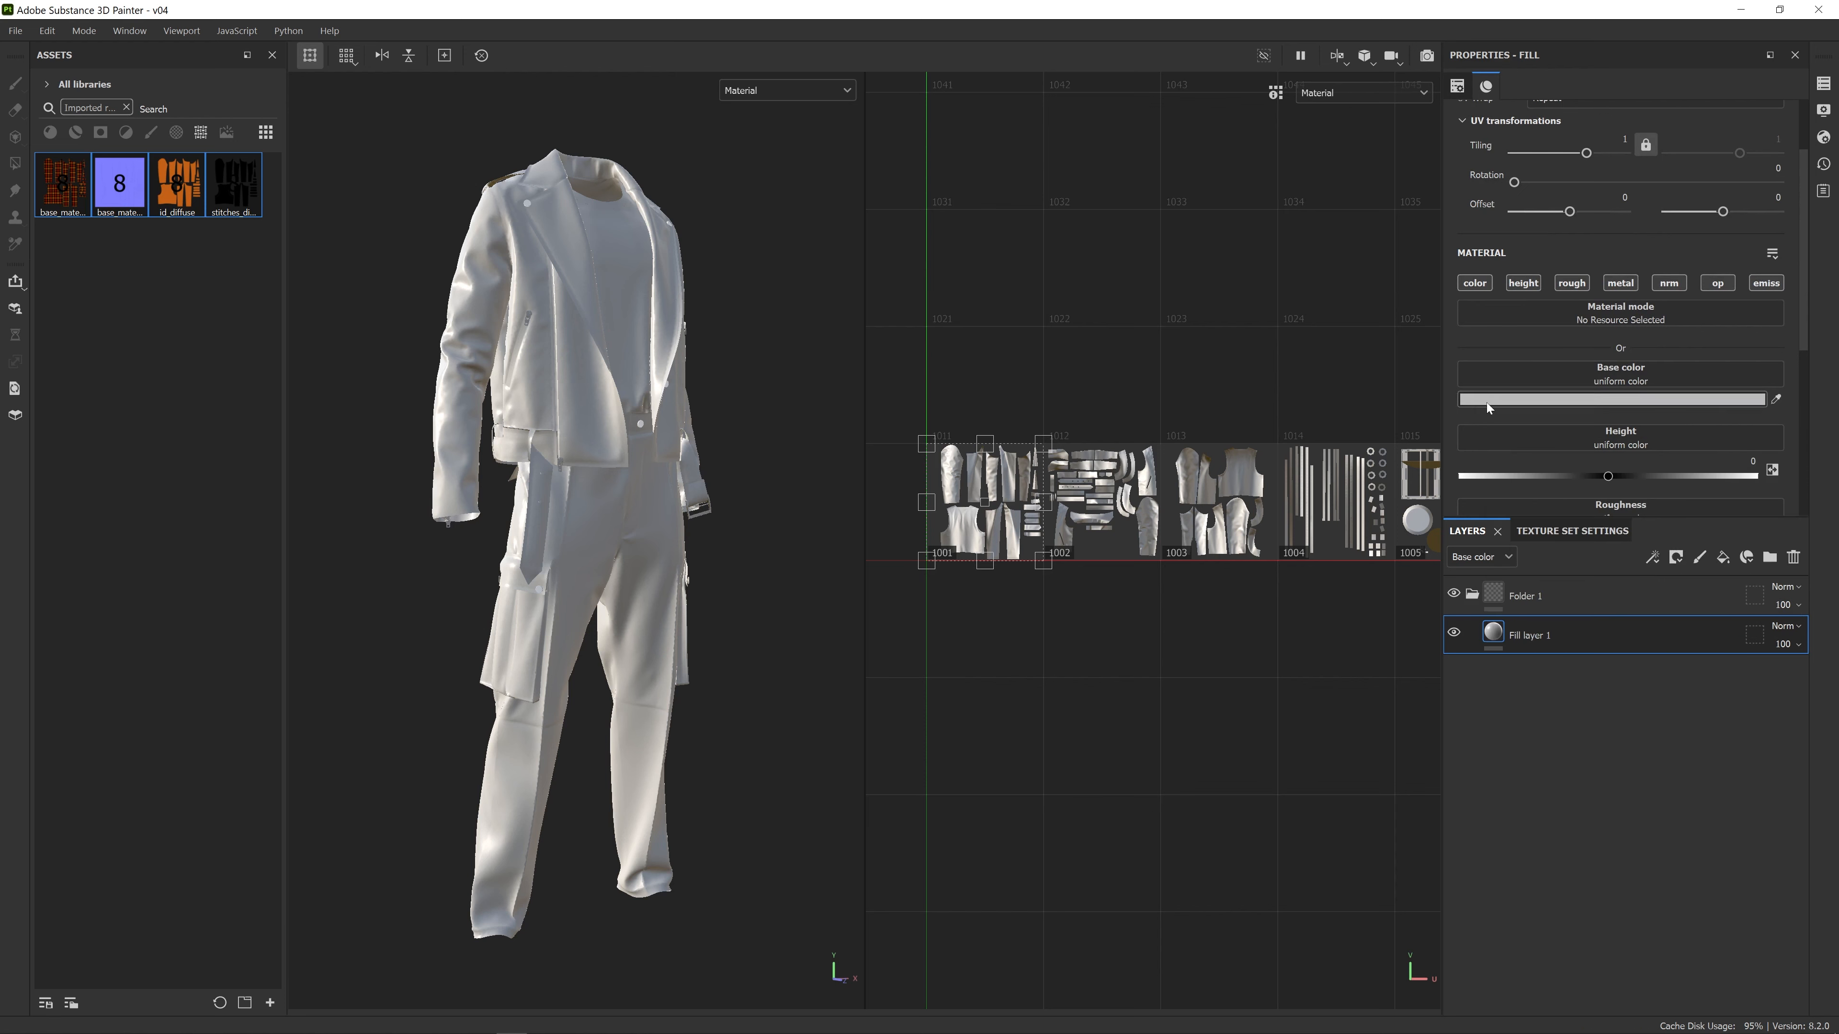
# Set the fill layer's base color to bright red, hex E31C1C
pyautogui.click(1612, 398)
pyautogui.click(1629, 551)
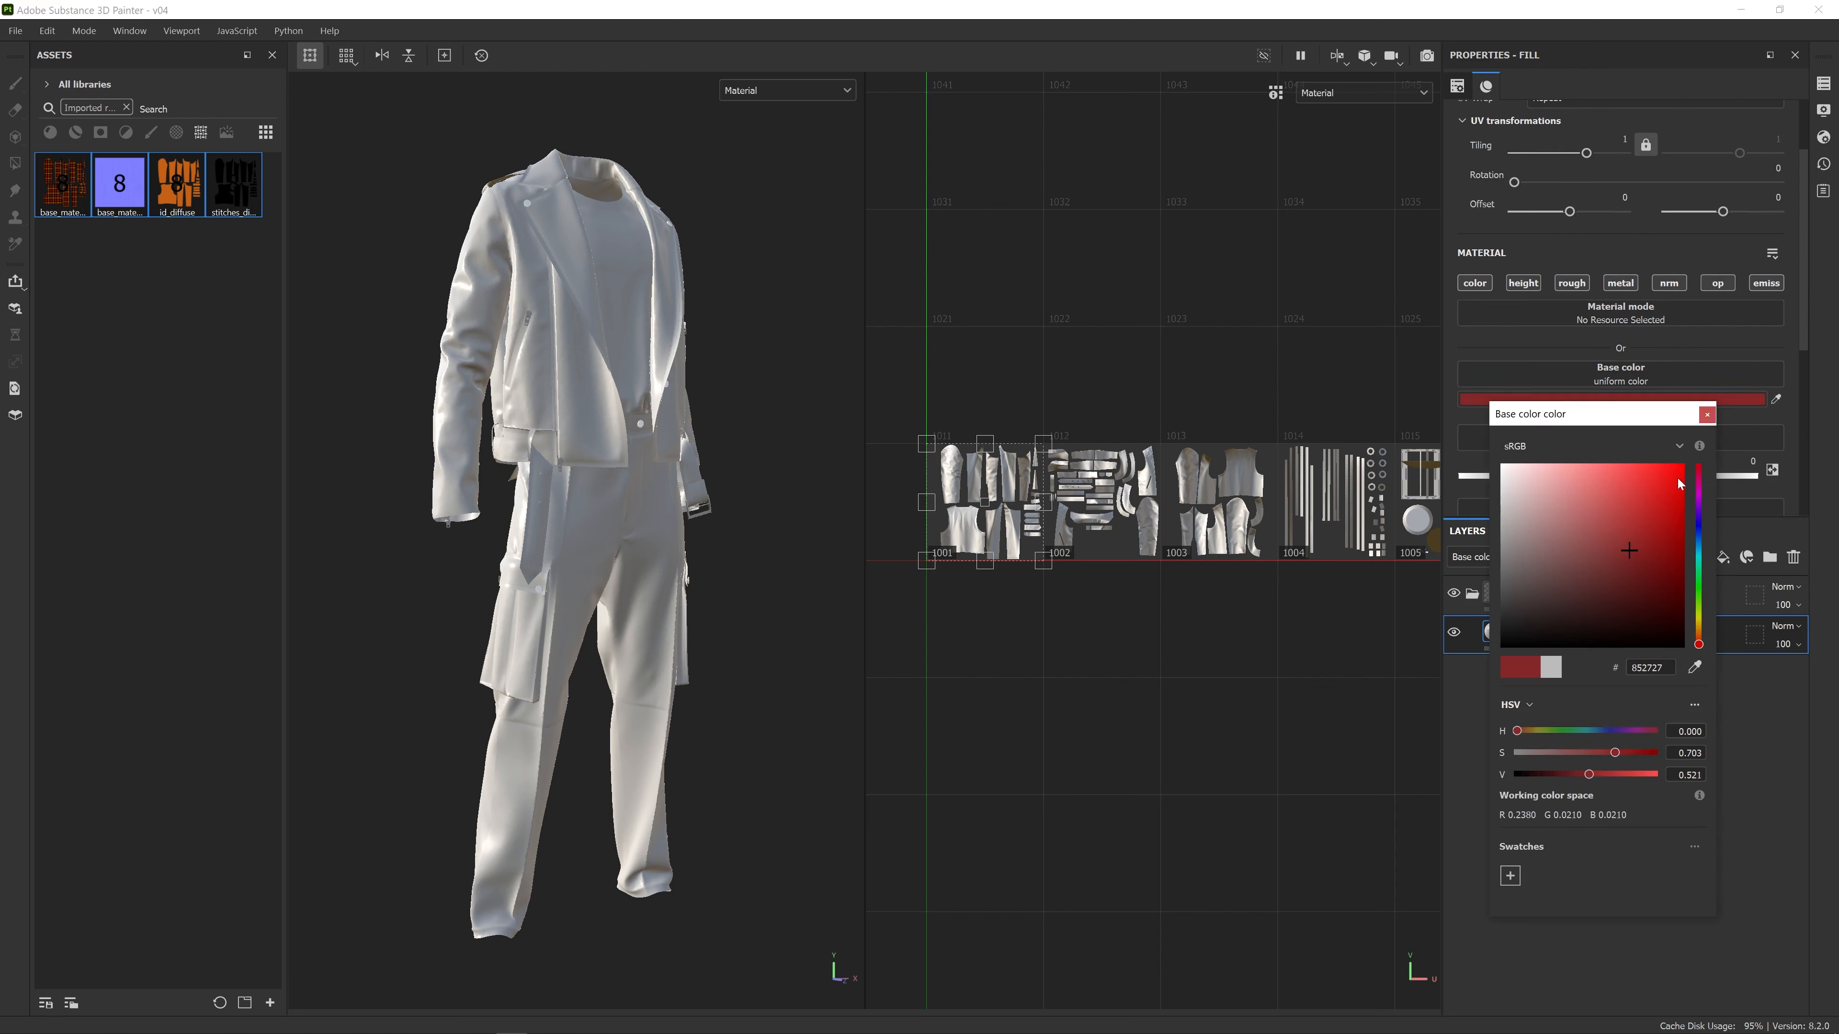
pyautogui.click(1660, 484)
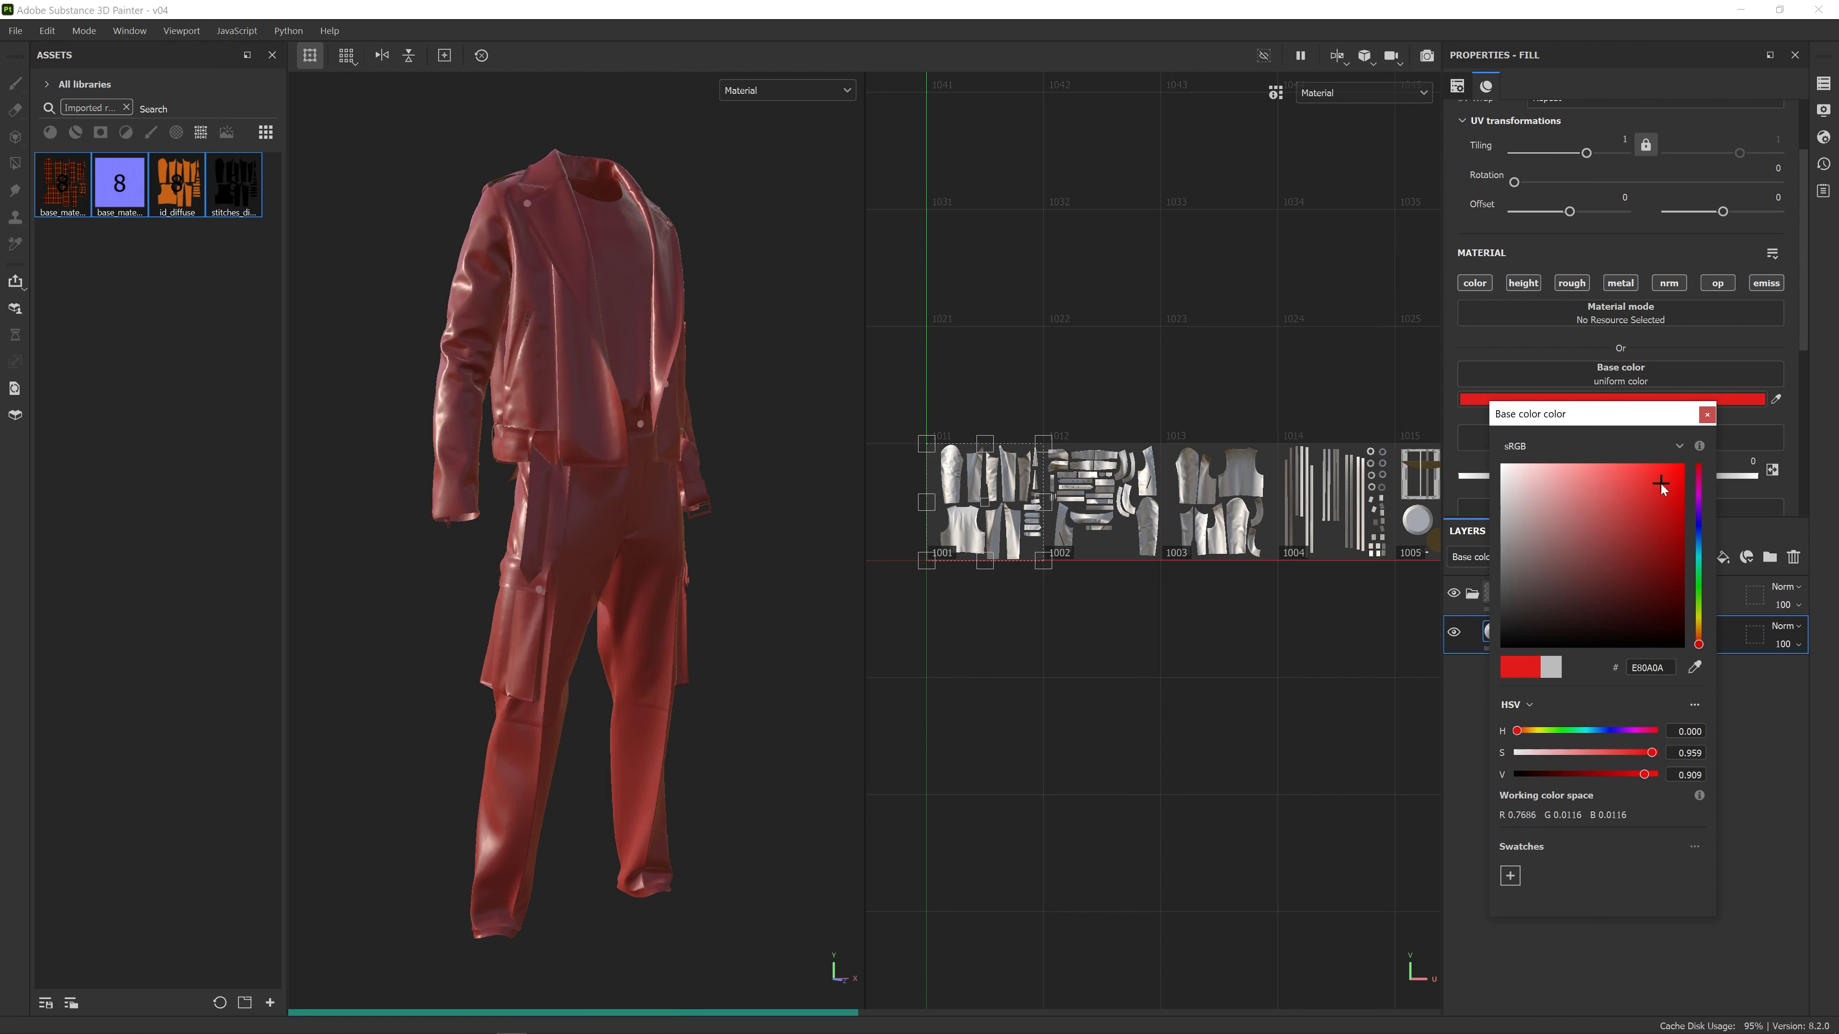
pyautogui.click(562, 462)
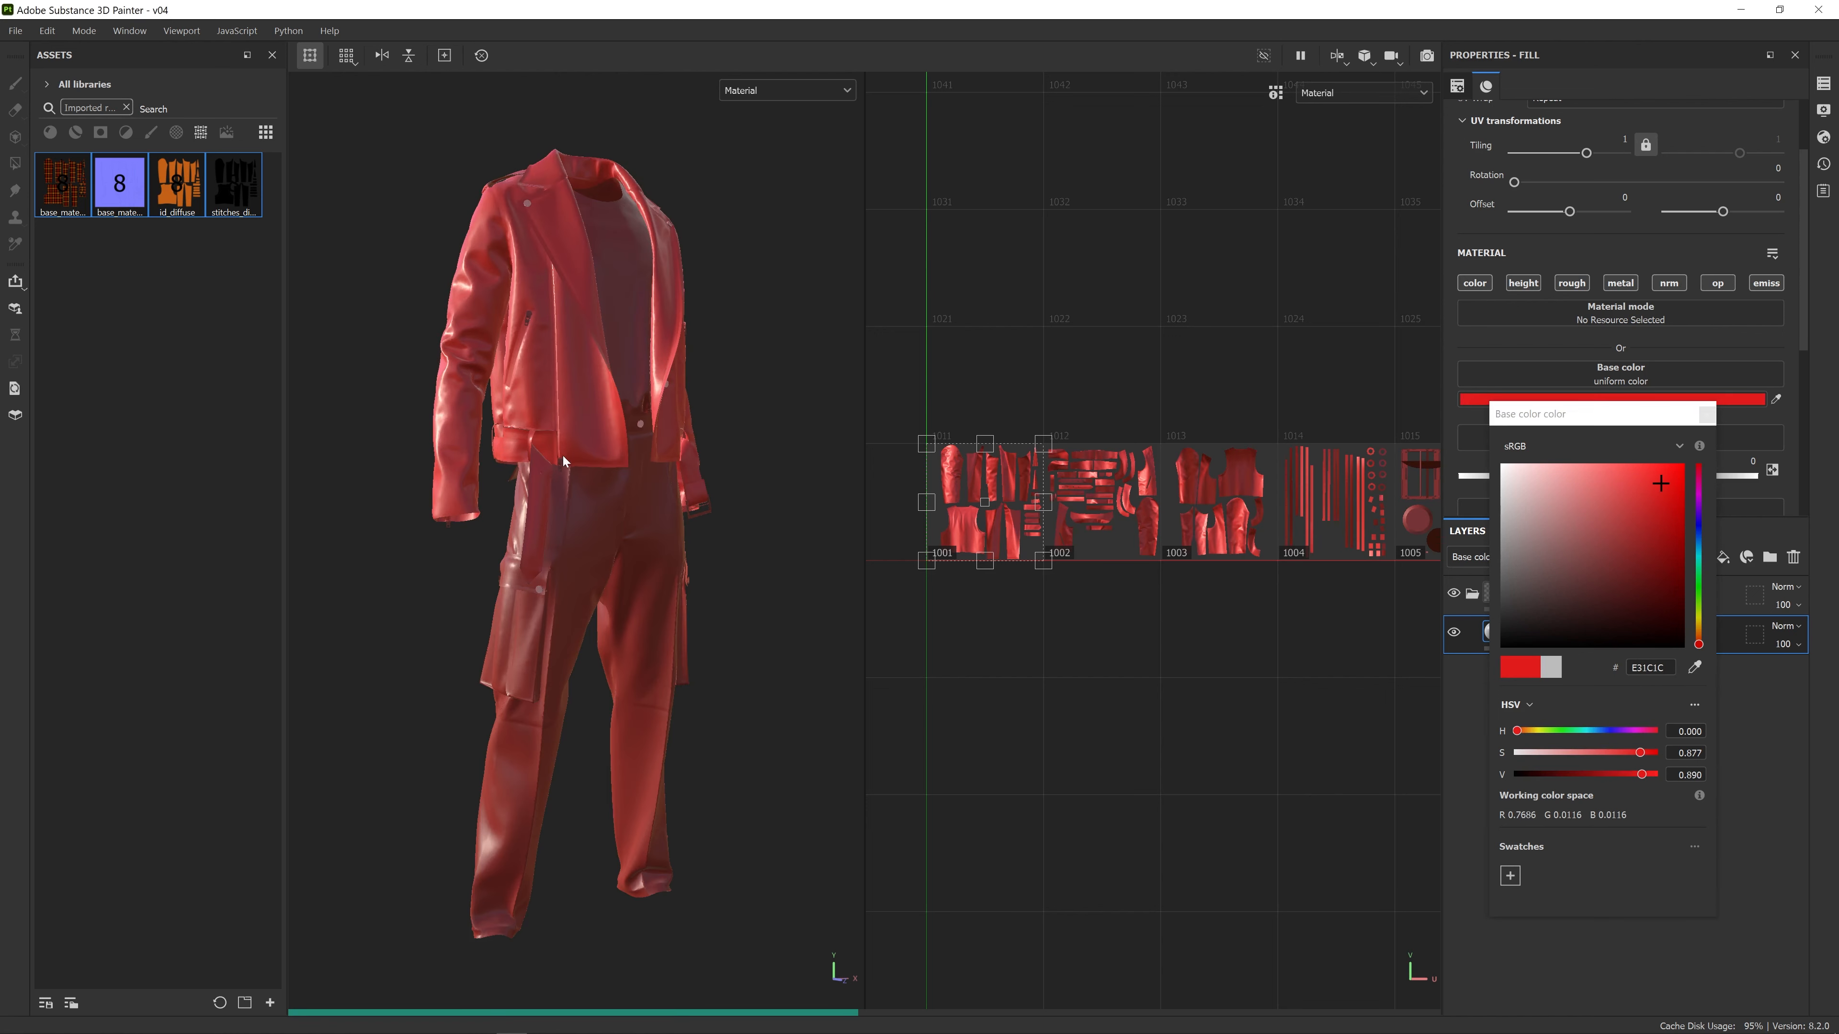
pyautogui.click(1706, 414)
# Lower the fill layer's roughness to about 0.22
pyautogui.scroll(-4, 1610, 369)
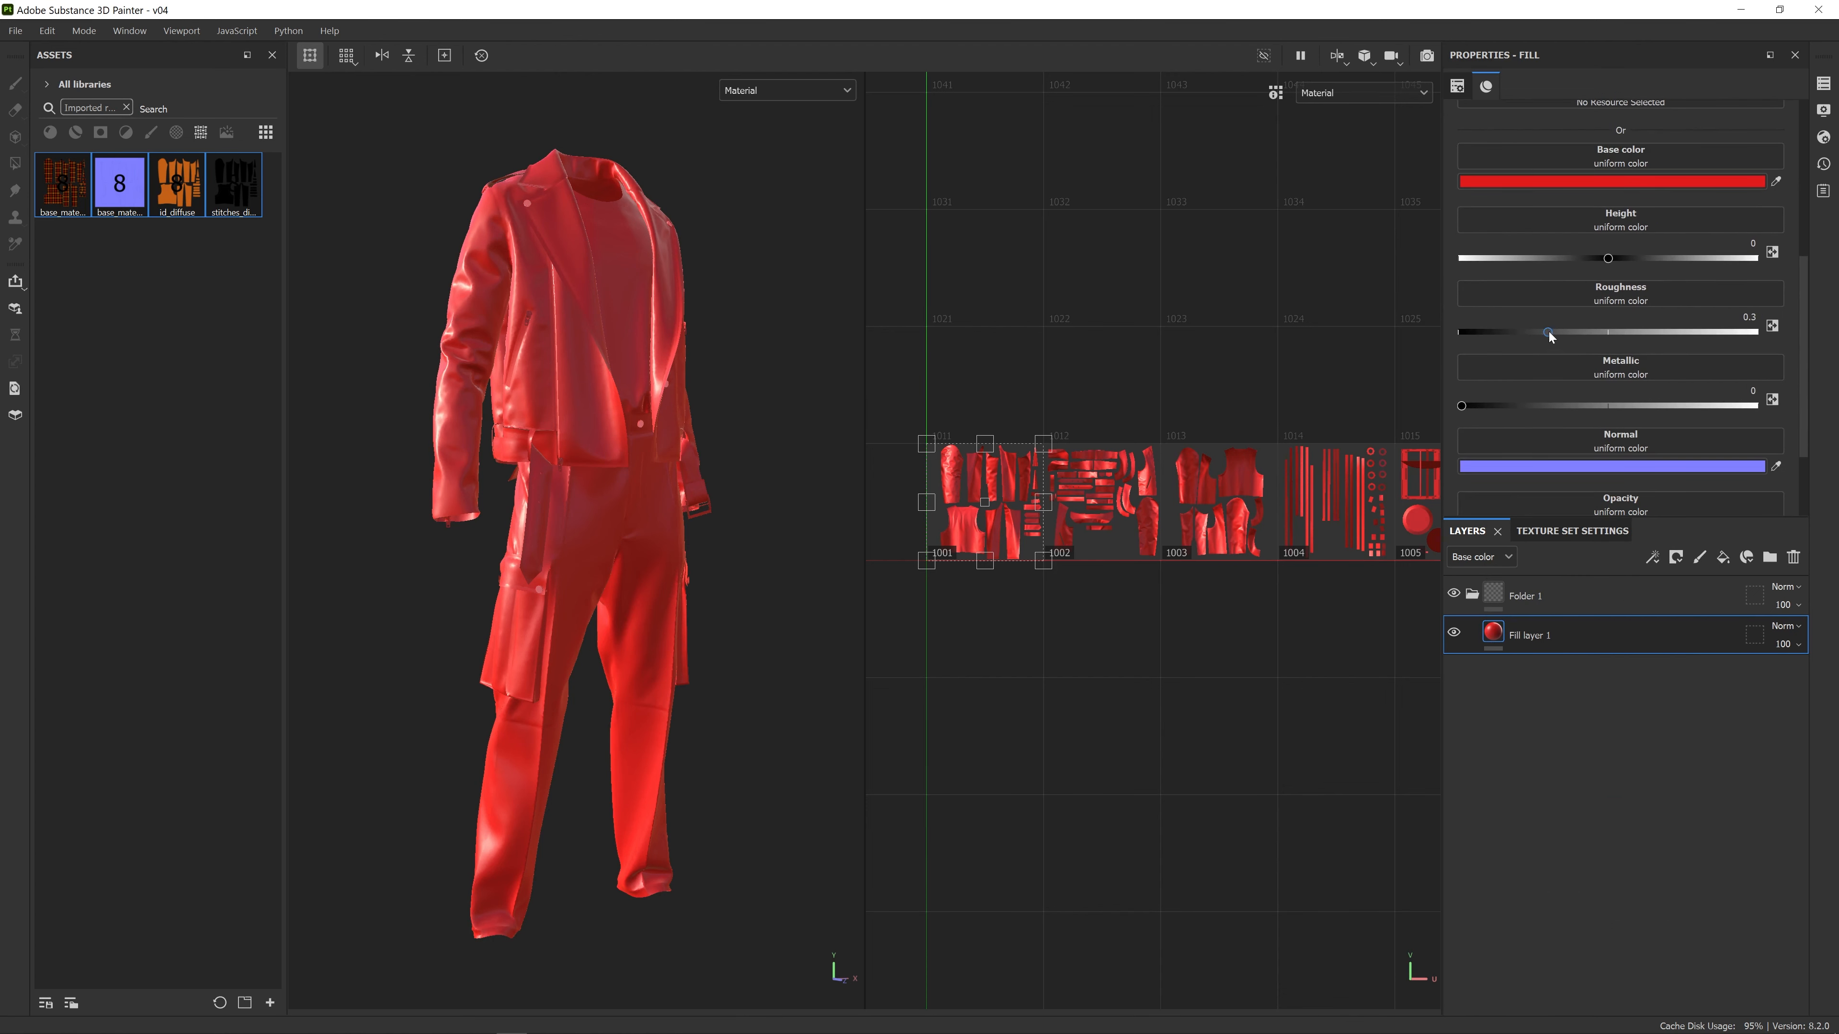
pyautogui.click(1549, 332)
pyautogui.moveTo(1525, 330); pyautogui.dragTo(1488, 330)
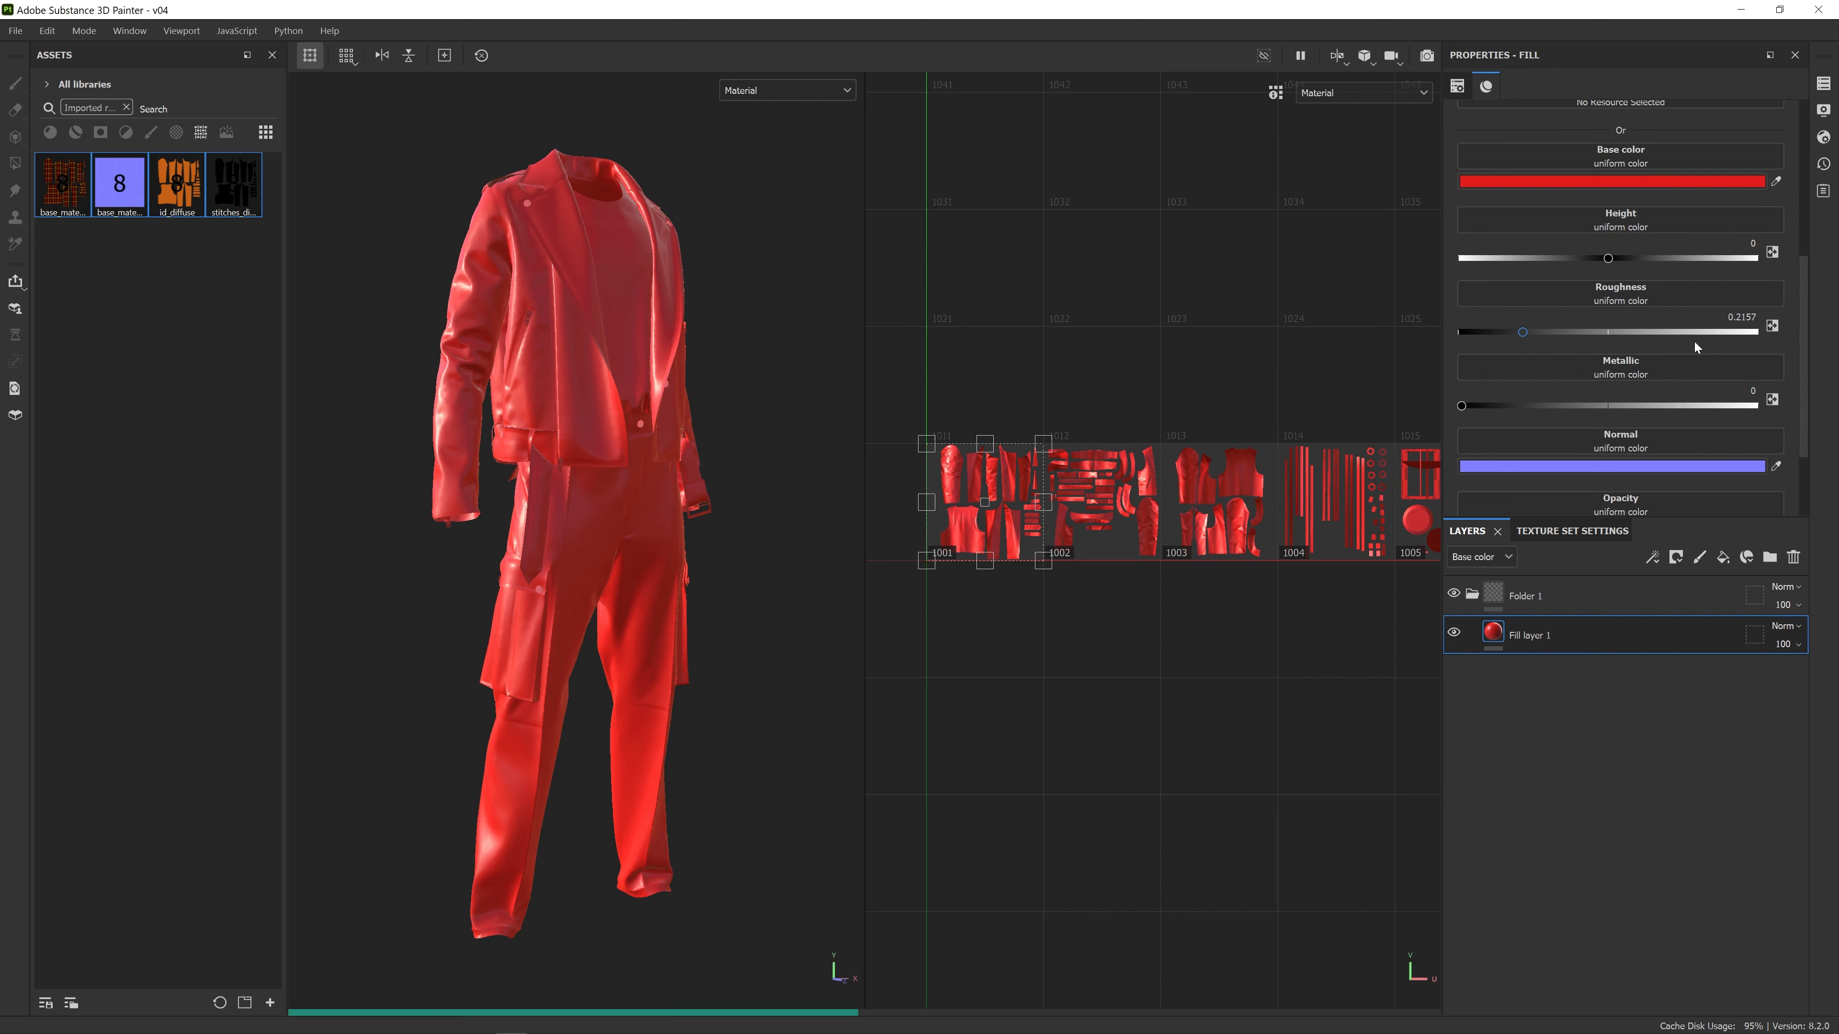
# Raise the fill layer's roughness to about 0.85 and its metallic value to about 0.76
pyautogui.click(1711, 331)
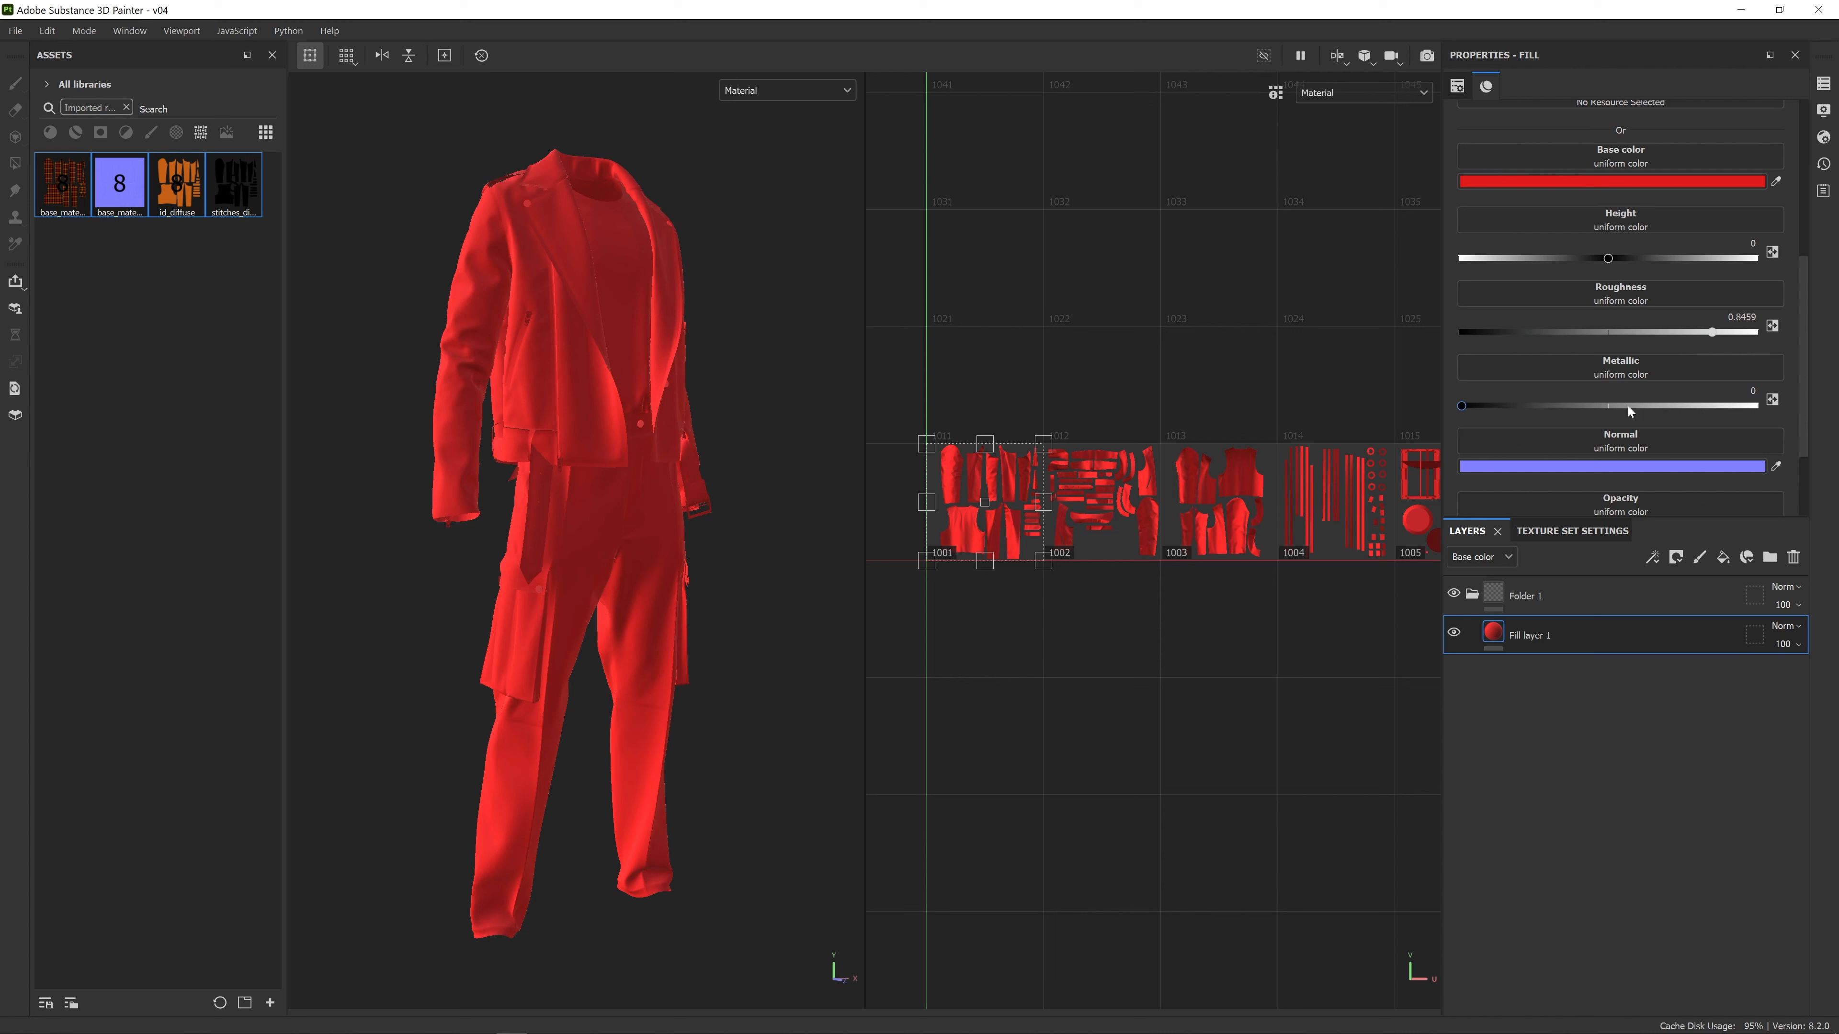
pyautogui.moveTo(1657, 405); pyautogui.dragTo(1727, 407)
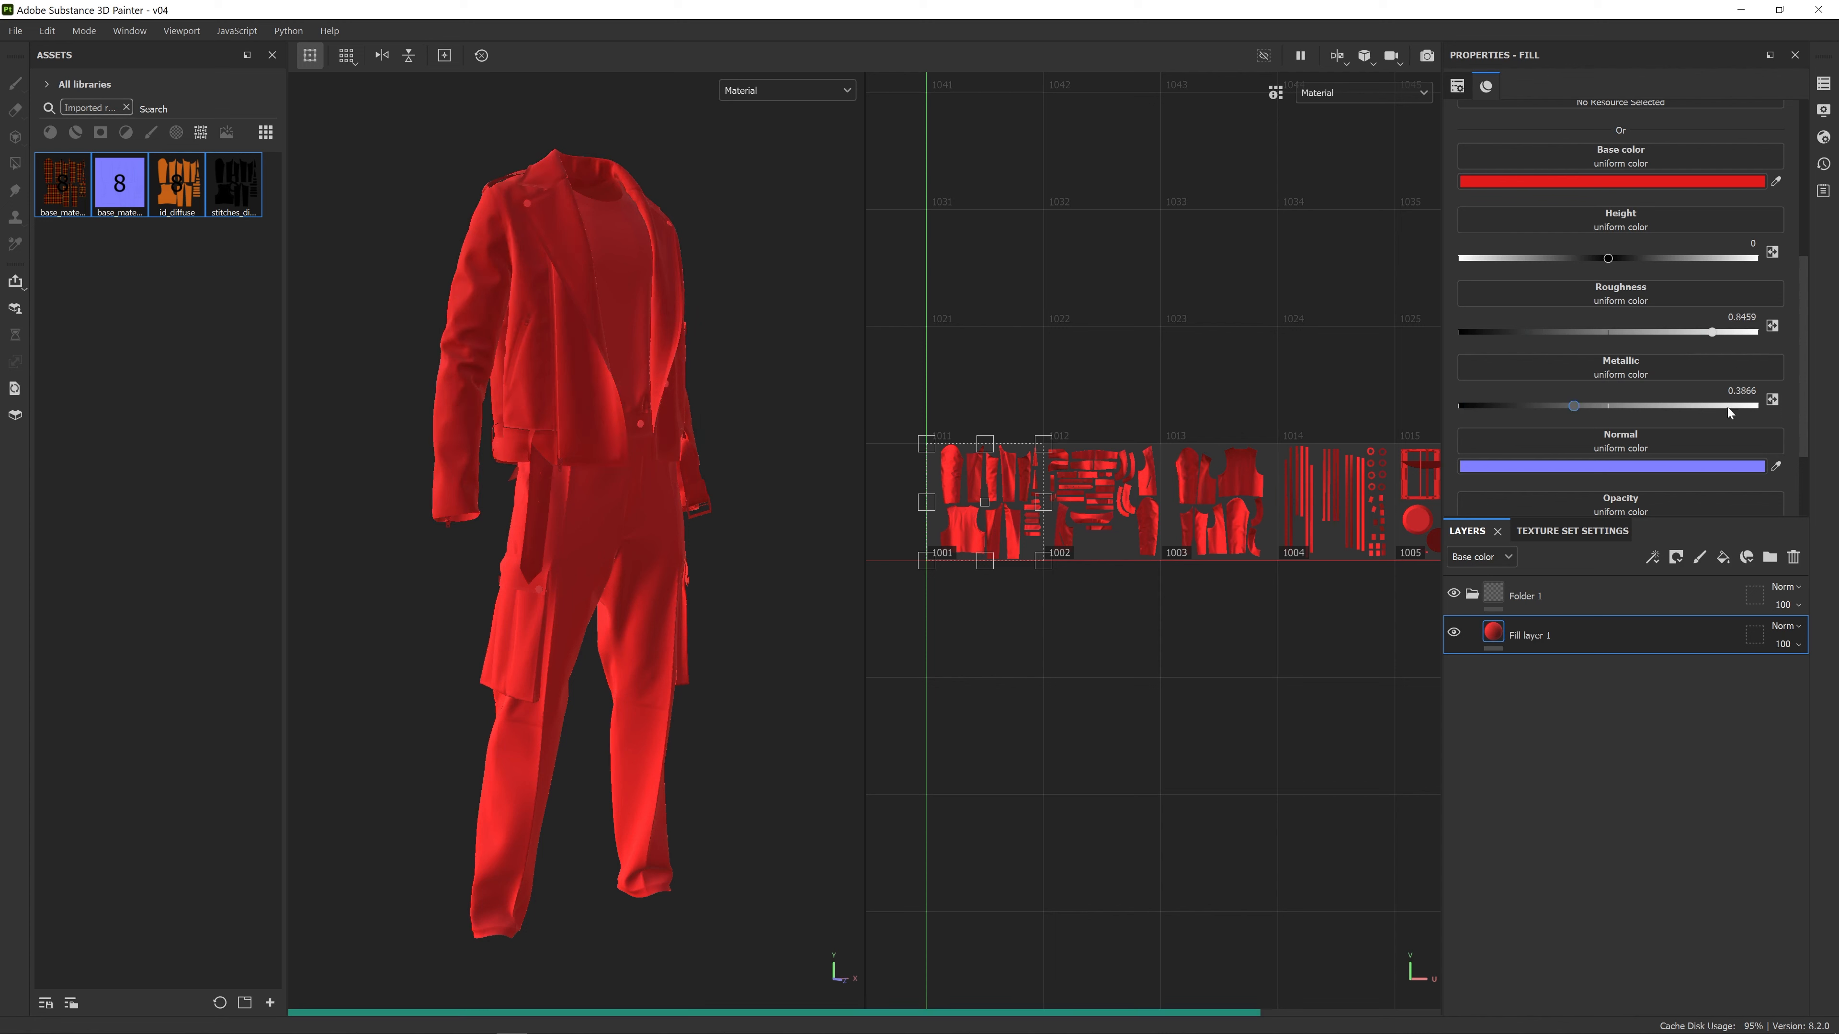
pyautogui.click(1685, 407)
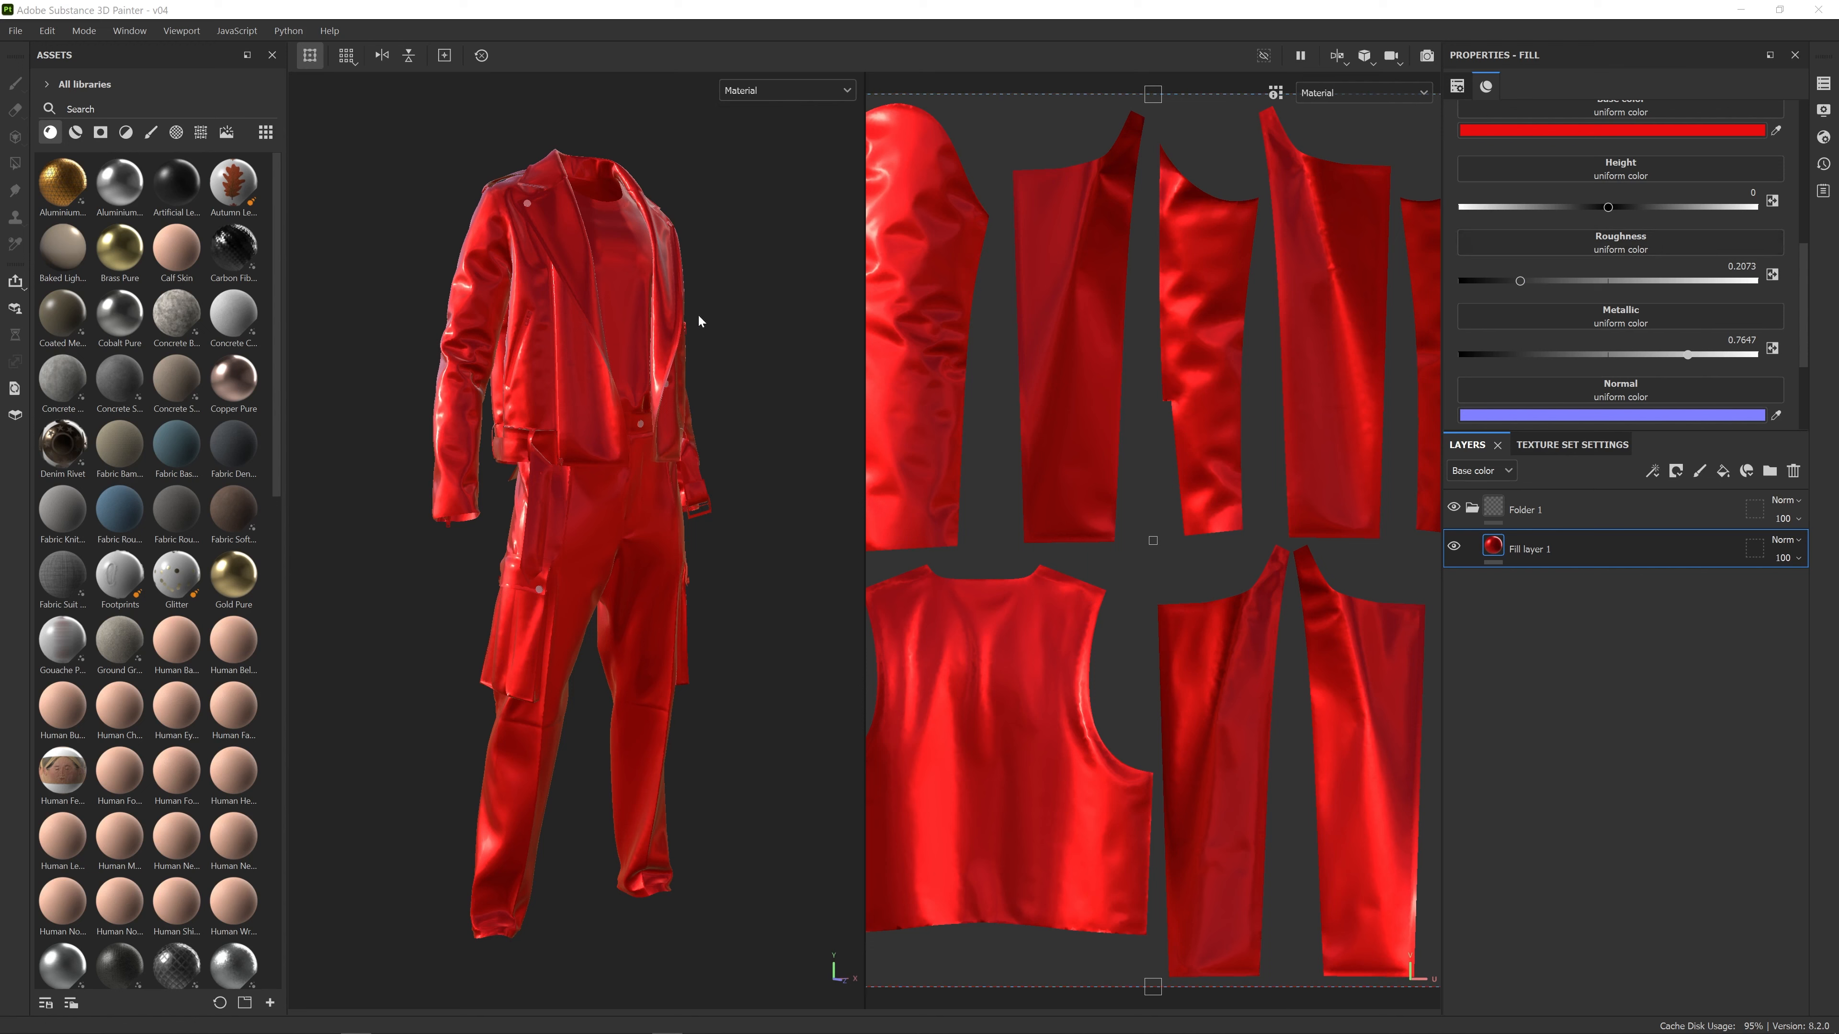
# Set the fill layer's base color to light grey, hex BFBEB0, after trying yellow and a darker grey
pyautogui.moveTo(755, 325)
pyautogui.keyDown('alt'); pyautogui.mouseDown()
pyautogui.moveTo(1086, 310)
pyautogui.moveTo(710, 336)
pyautogui.moveTo(742, 328)
pyautogui.moveTo(728, 332)
pyautogui.mouseUp(); pyautogui.keyUp('alt')
pyautogui.scroll(1, 1611, 219)
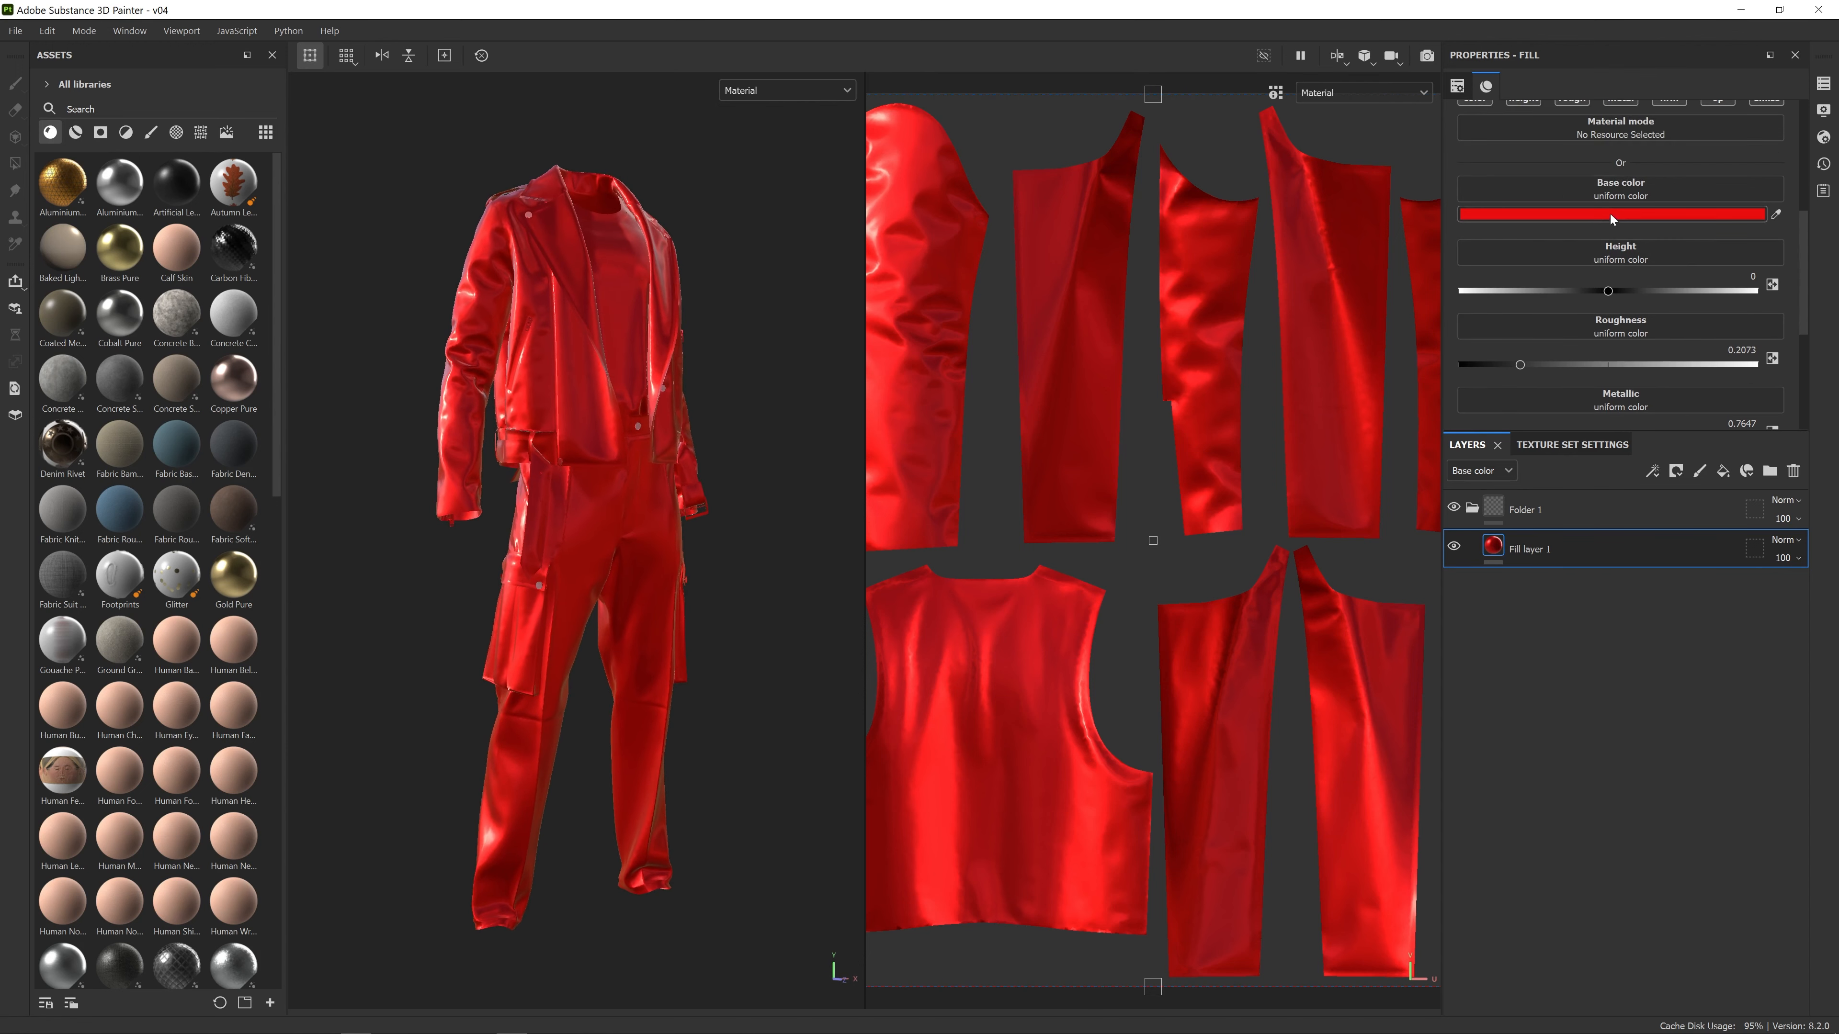
pyautogui.click(1611, 214)
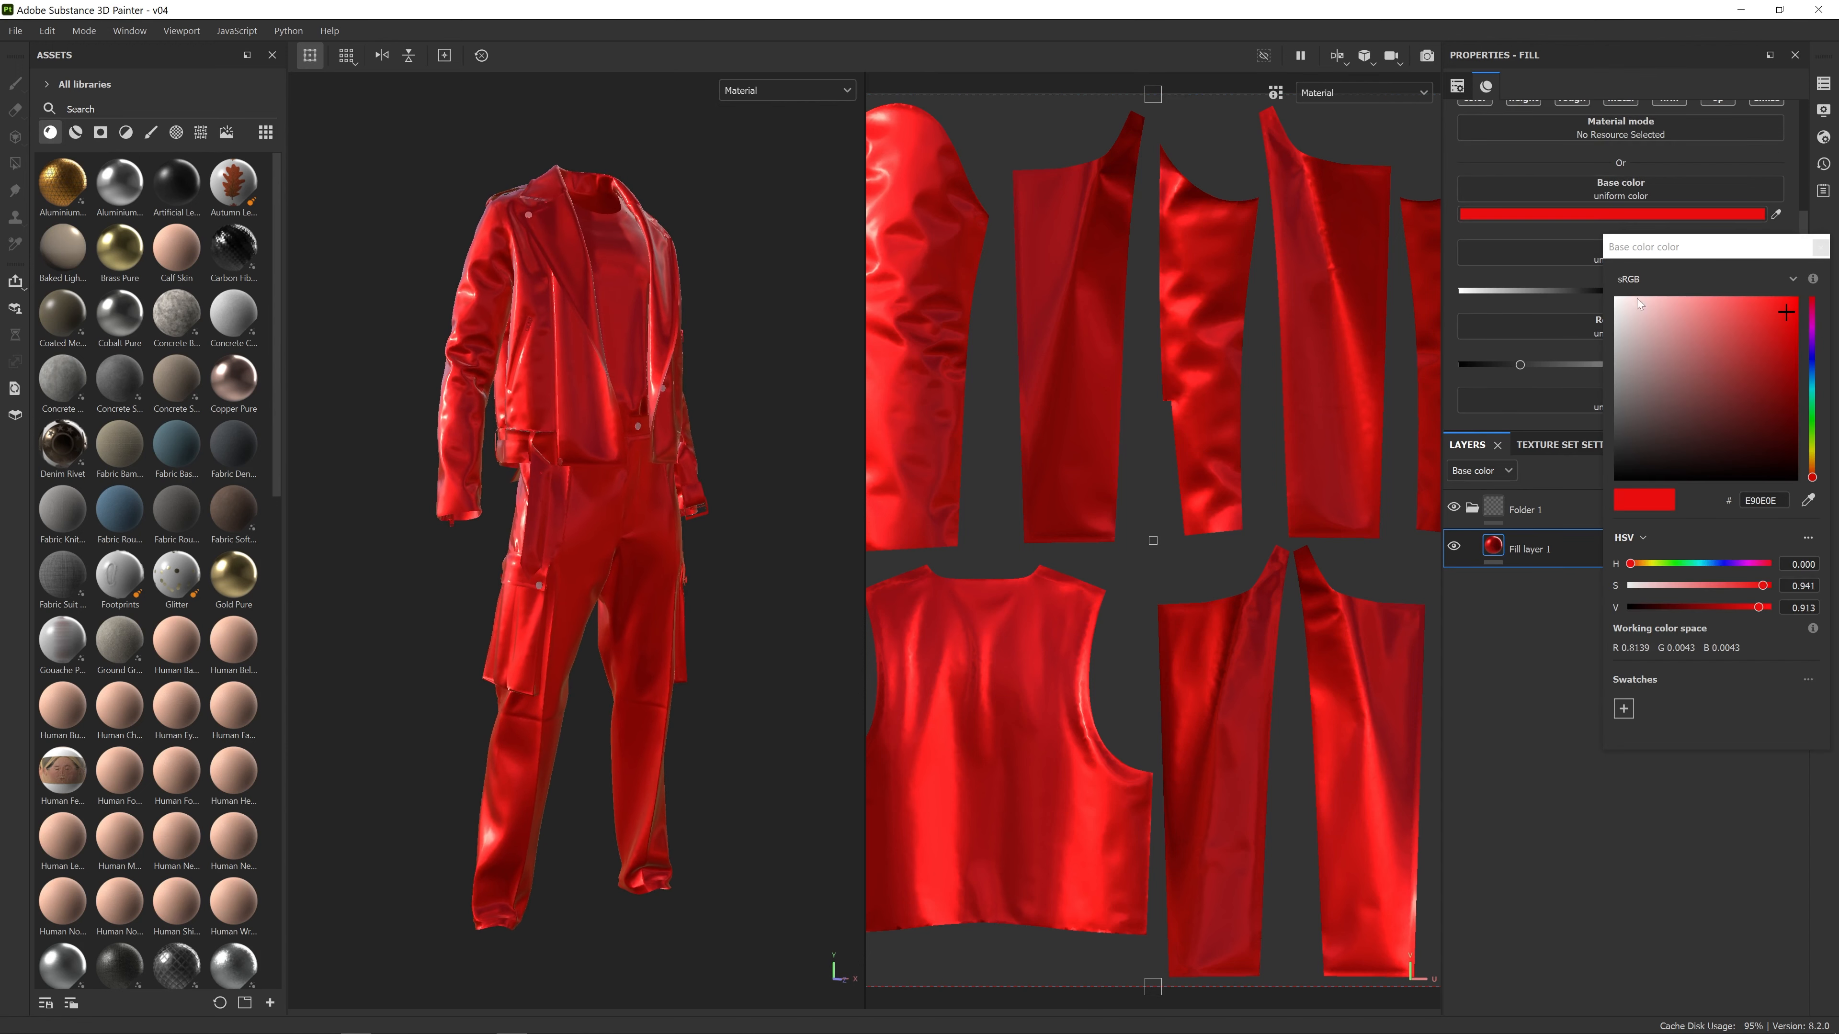
pyautogui.click(1812, 452)
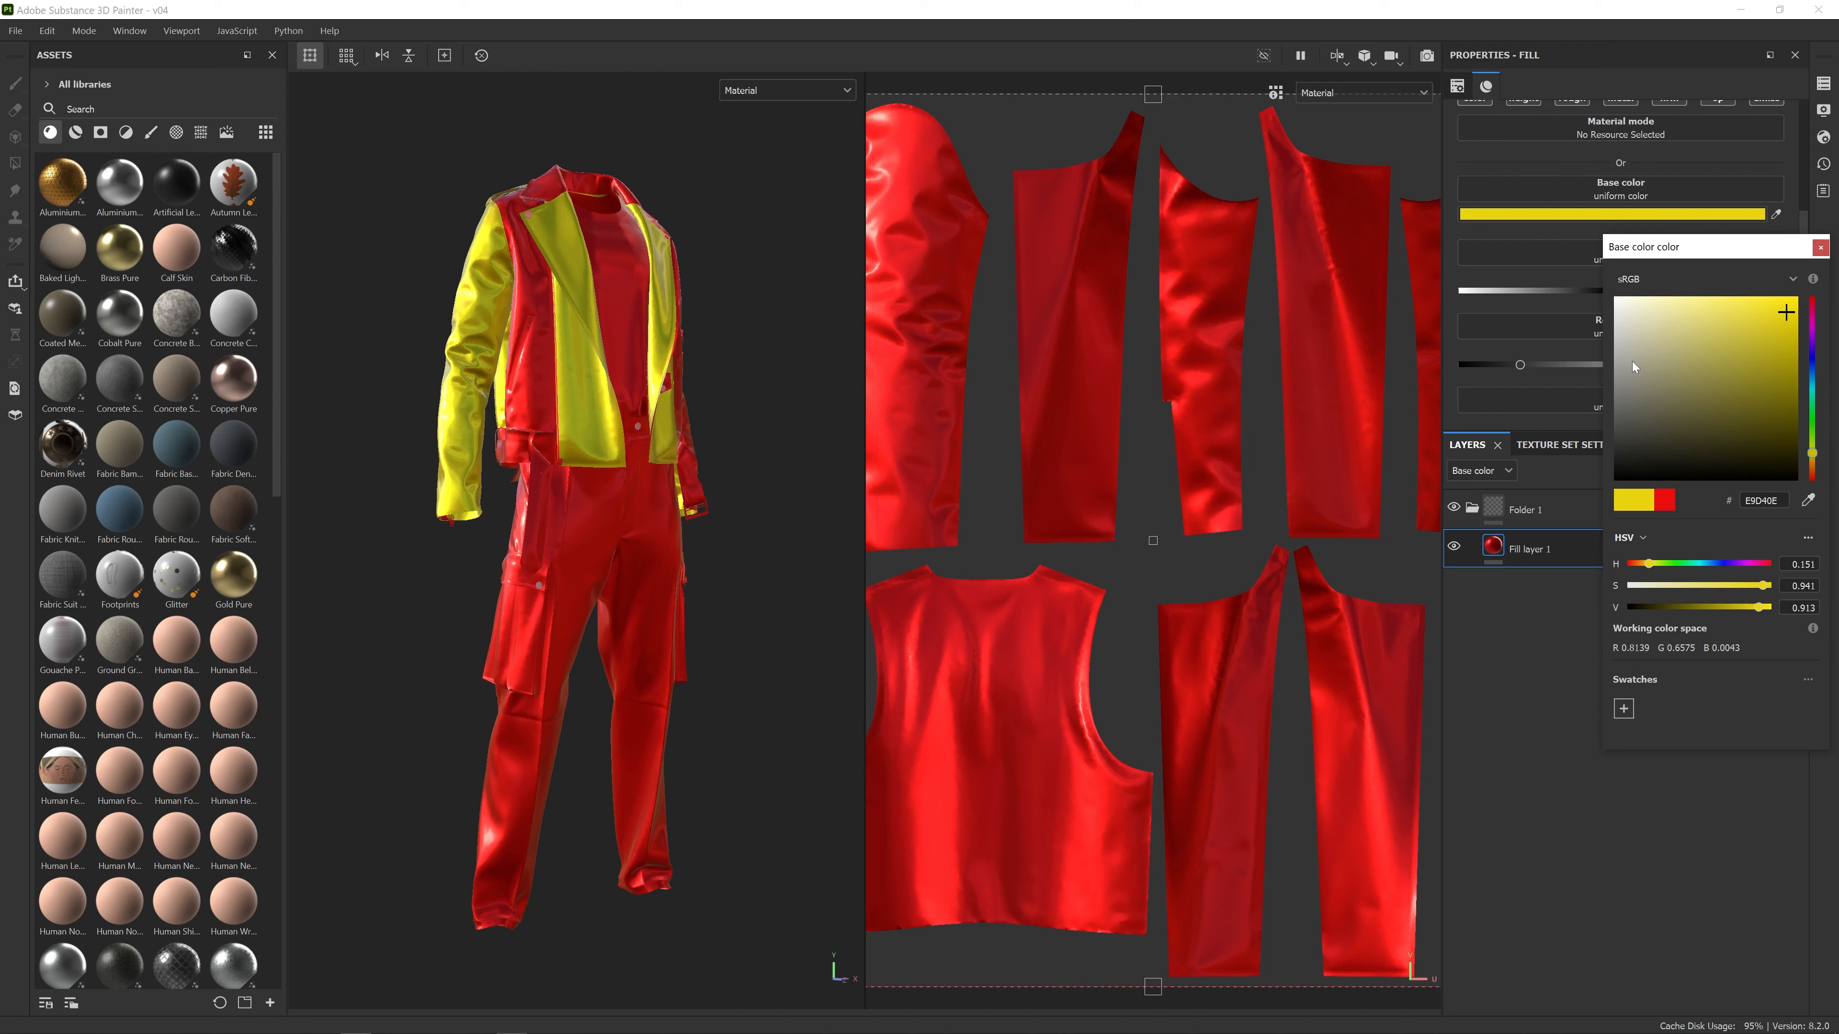
pyautogui.click(1632, 366)
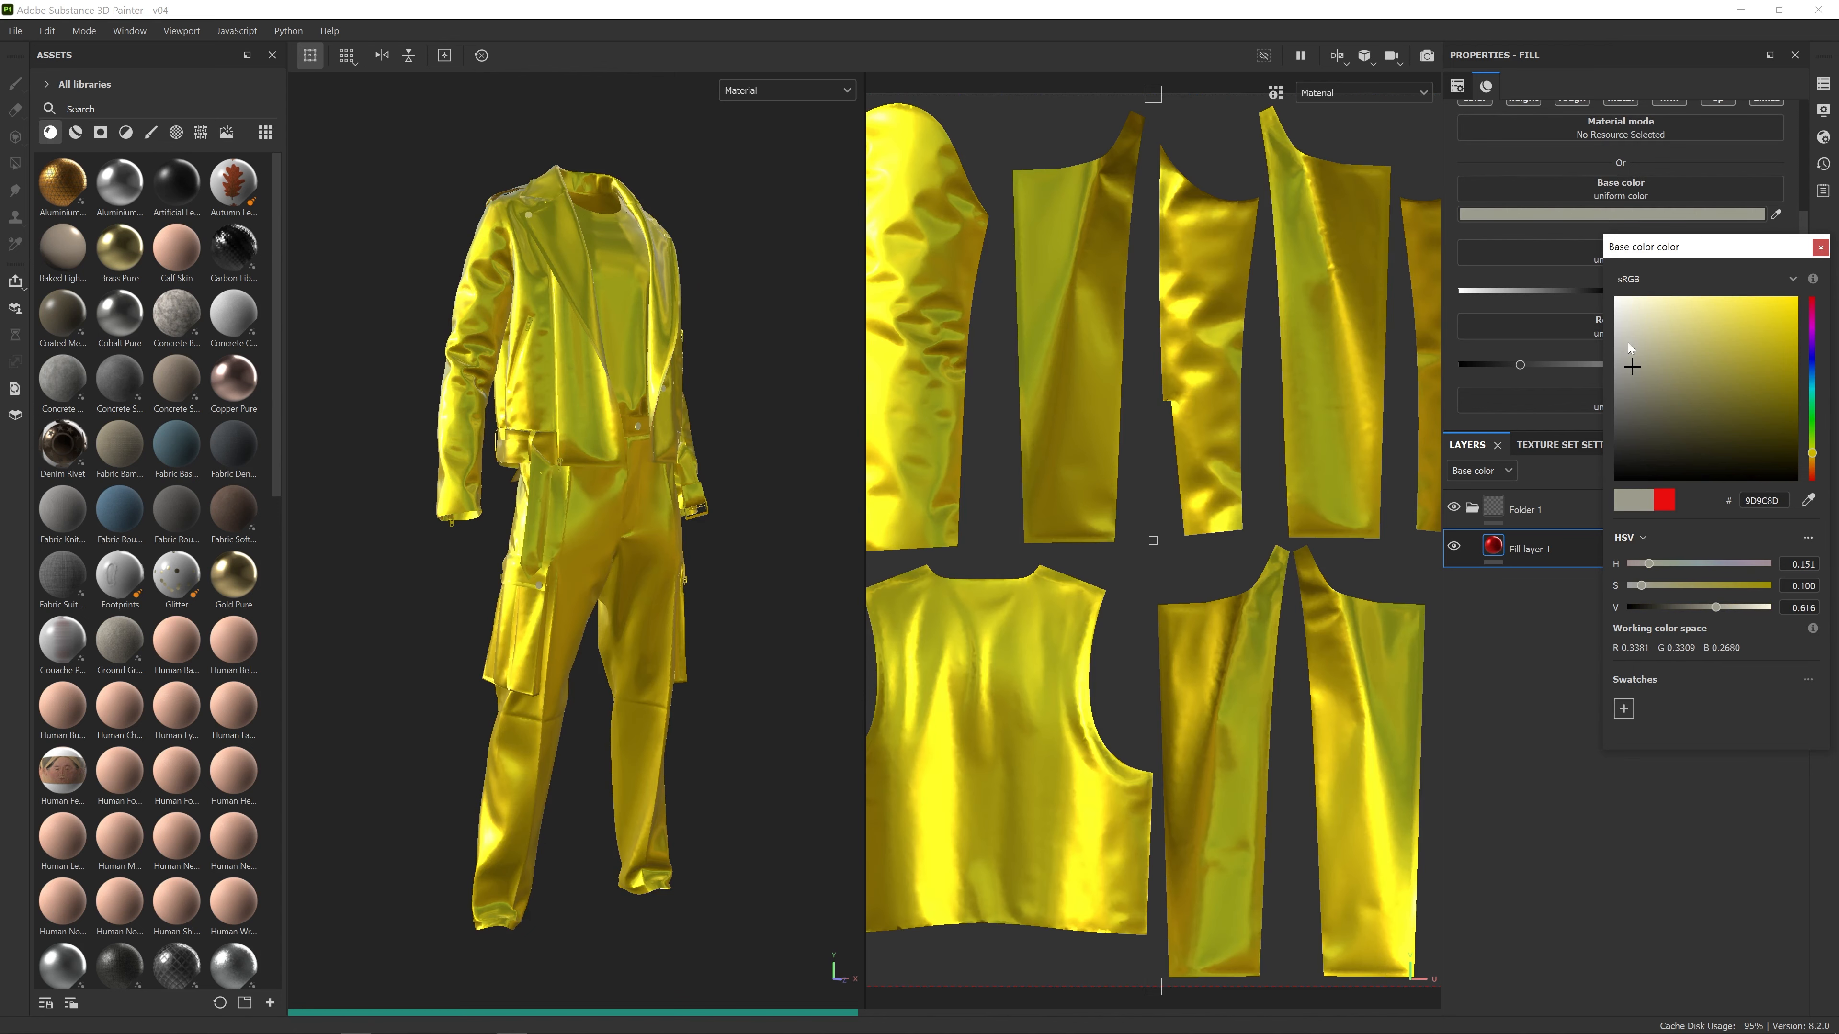
pyautogui.click(1629, 342)
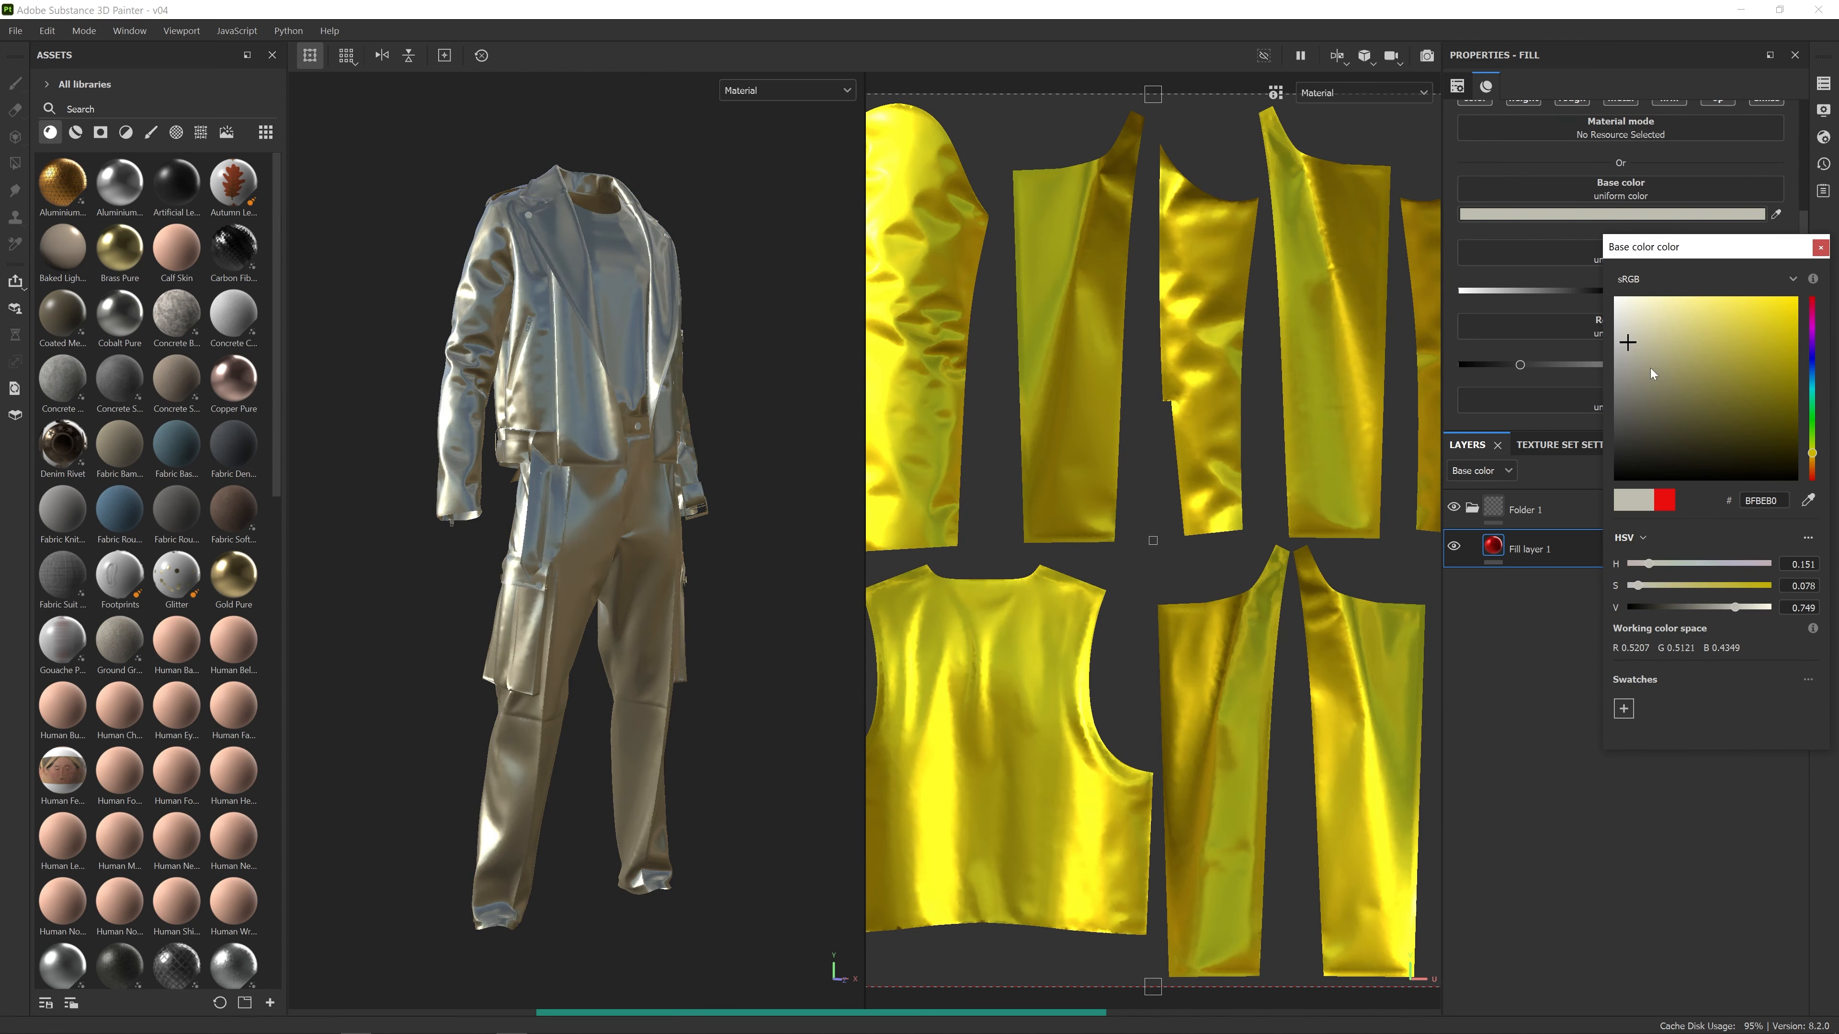
pyautogui.click(1820, 247)
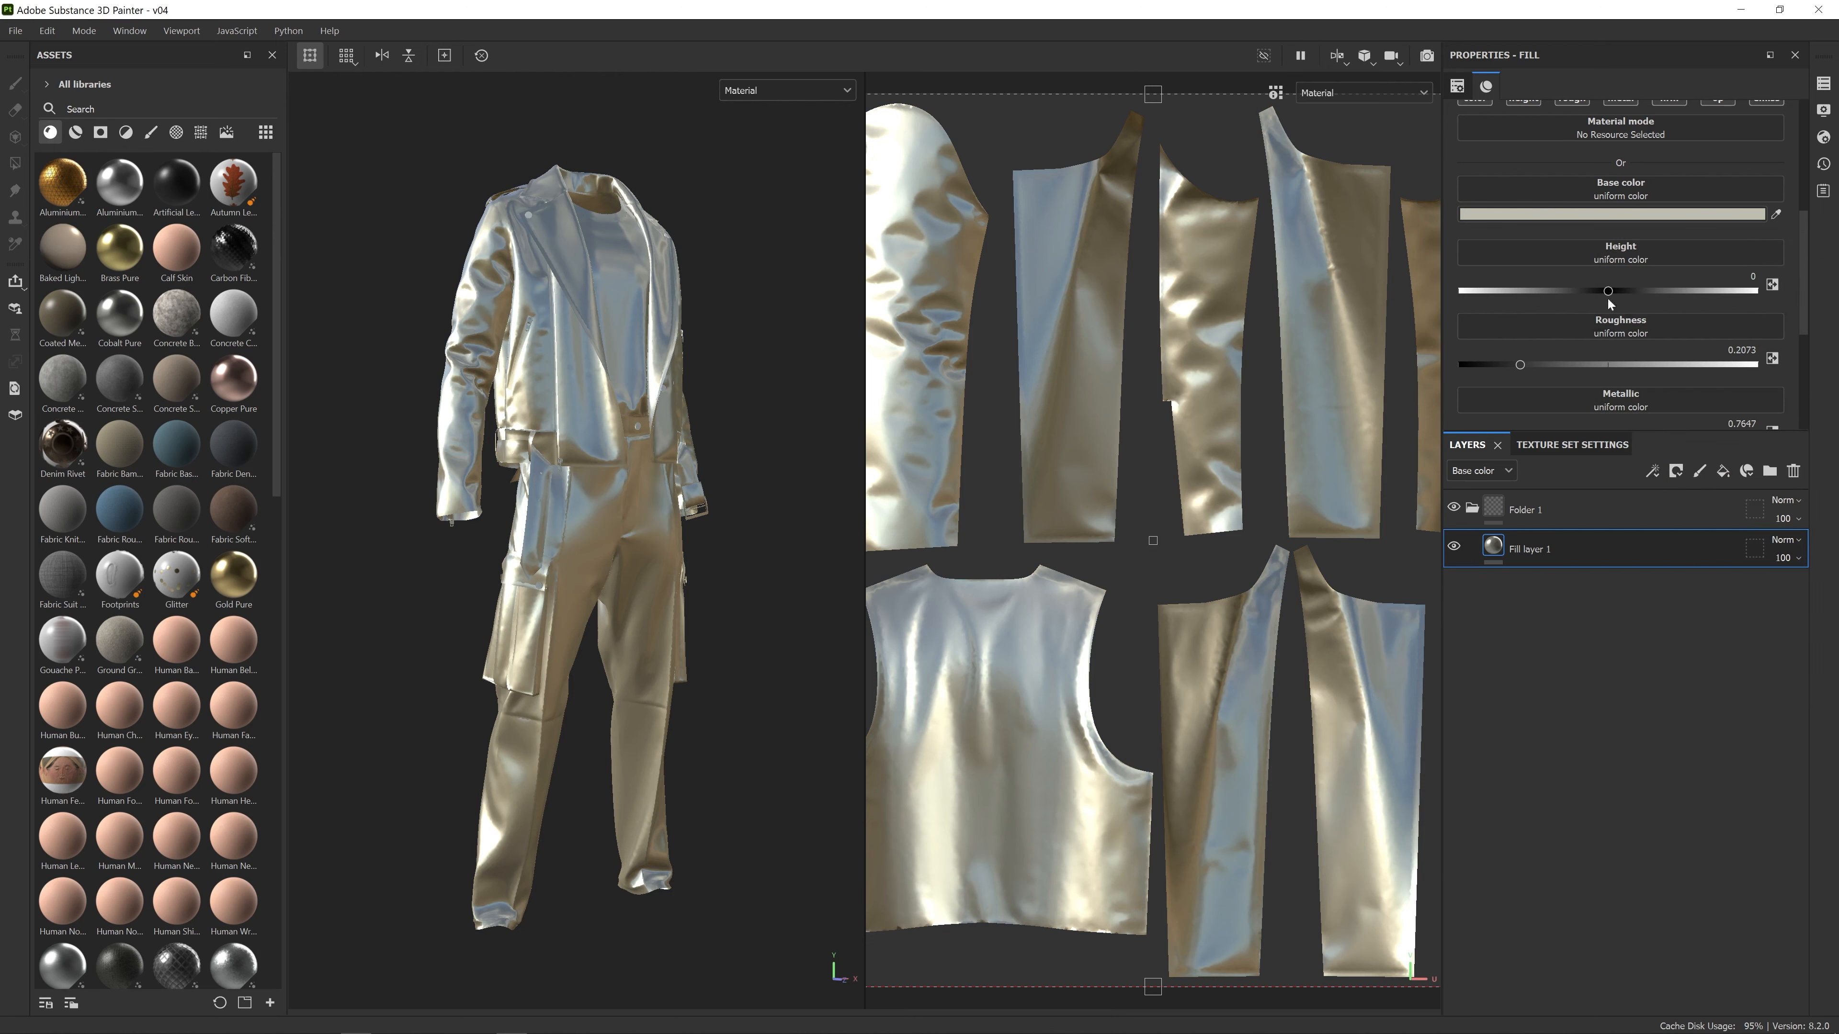
# Turn off the fill layer's height, roughness, metallic, normal, opacity and emissive channels, leaving only color active
pyautogui.scroll(5, 1577, 289)
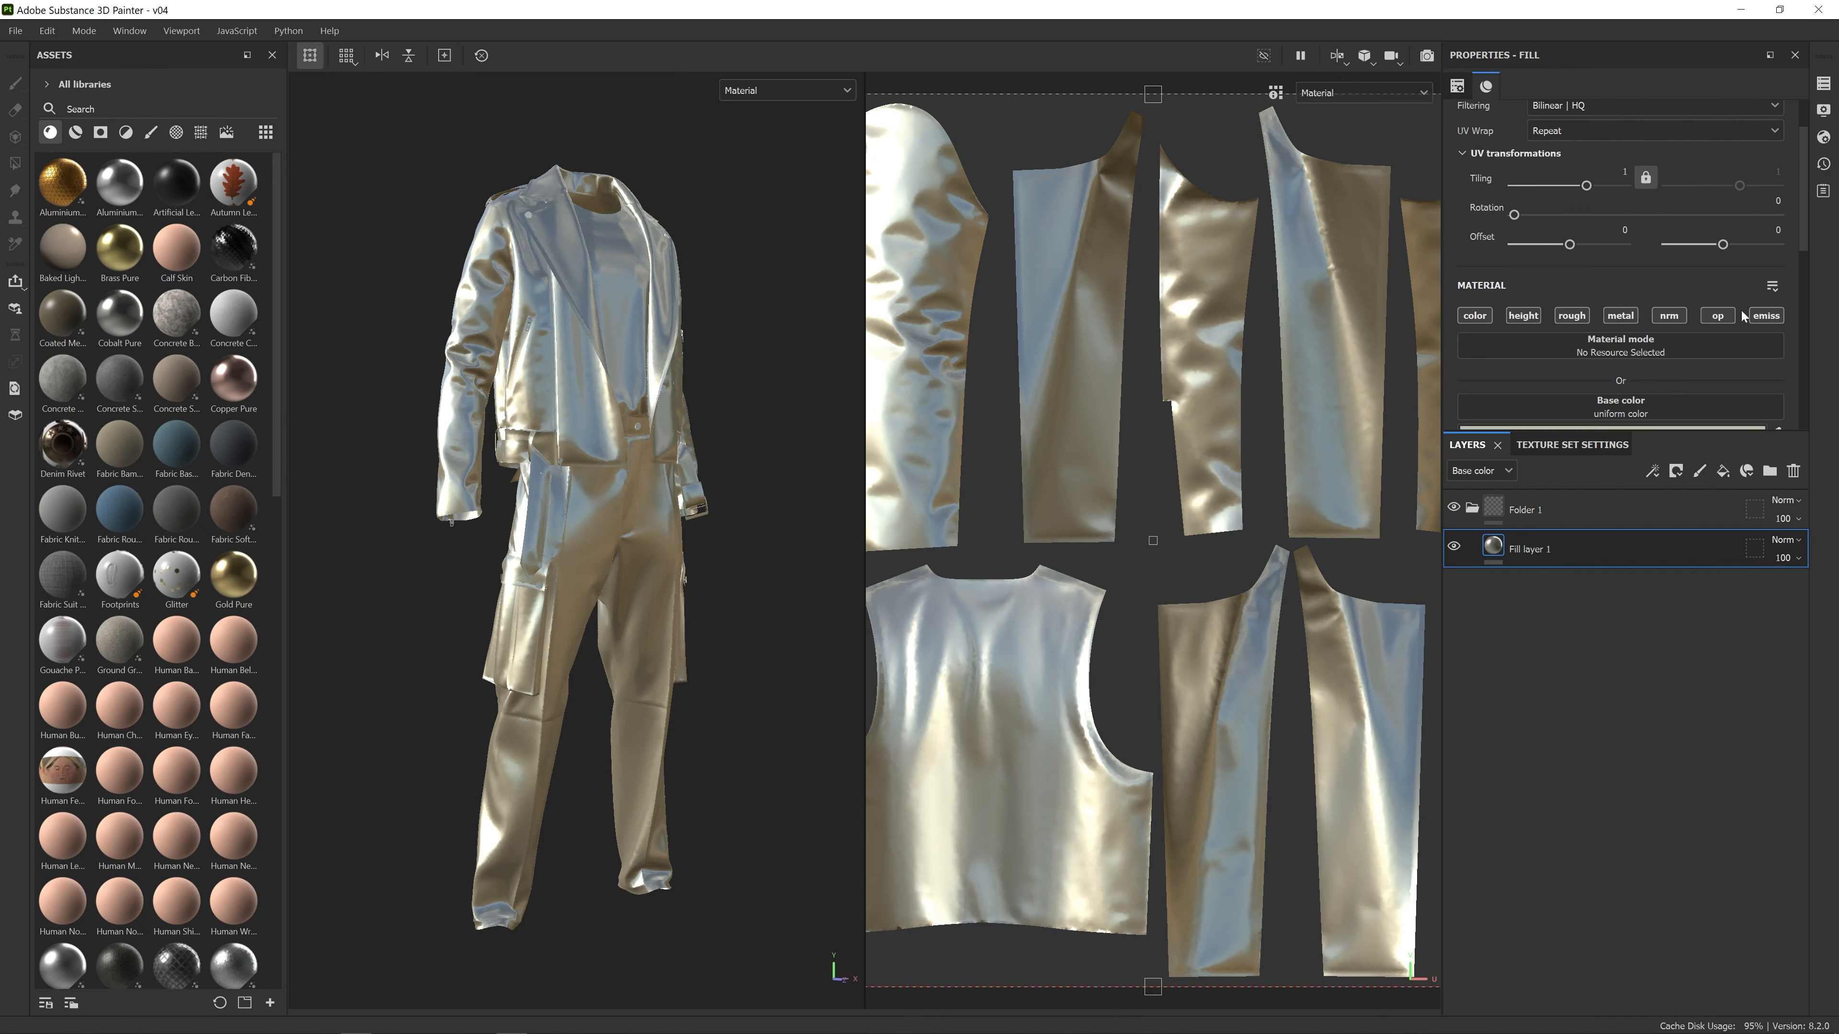
pyautogui.moveTo(1642, 430); pyautogui.dragTo(1642, 567)
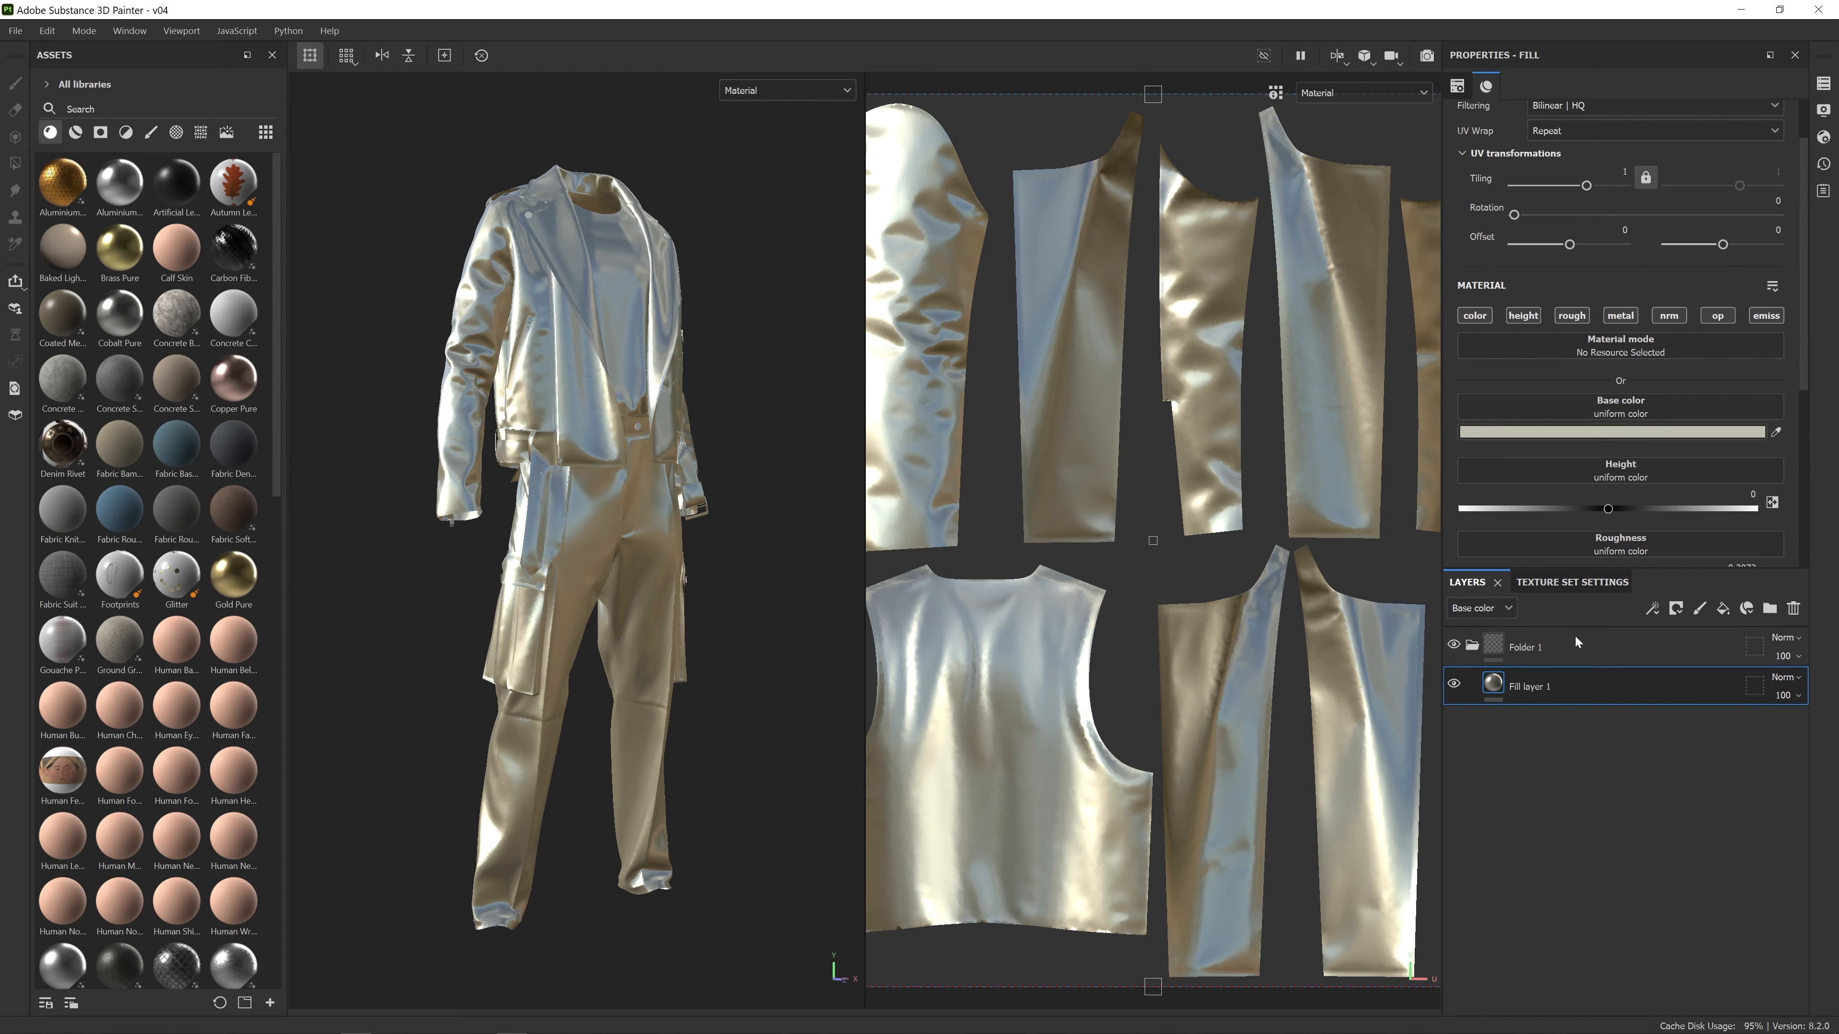
pyautogui.click(1522, 320)
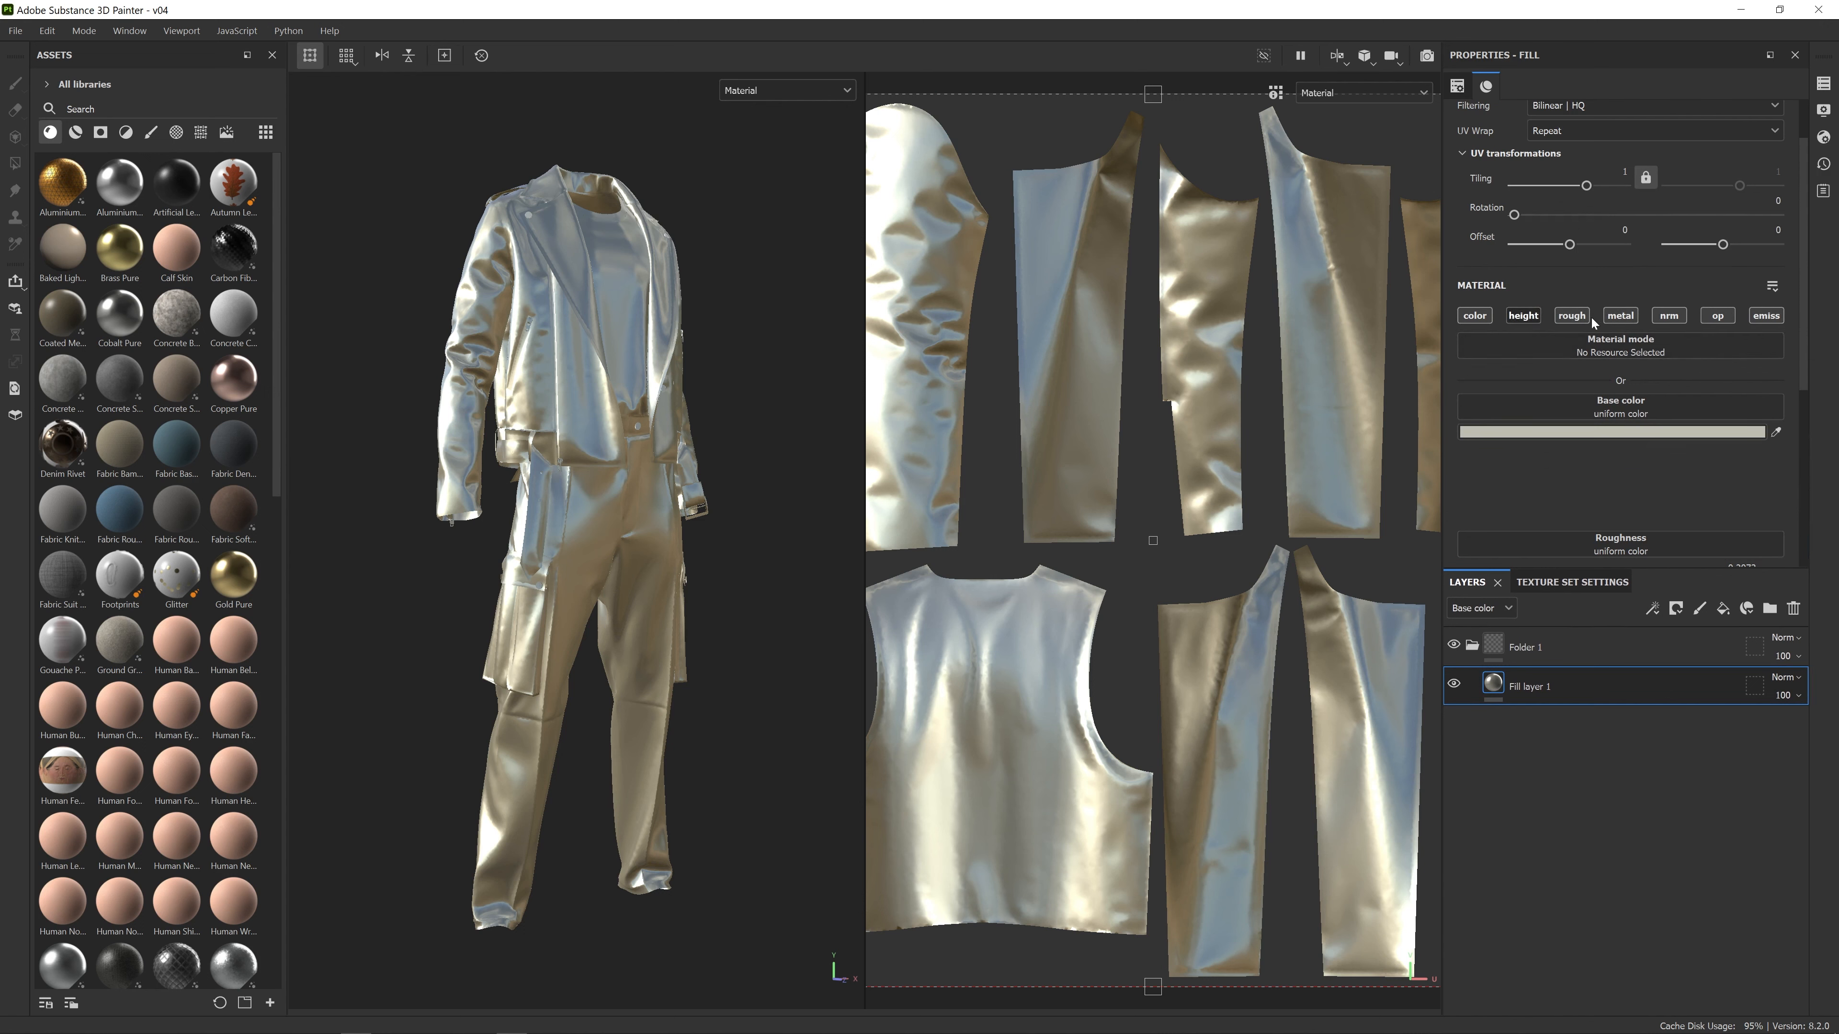
pyautogui.click(1678, 318)
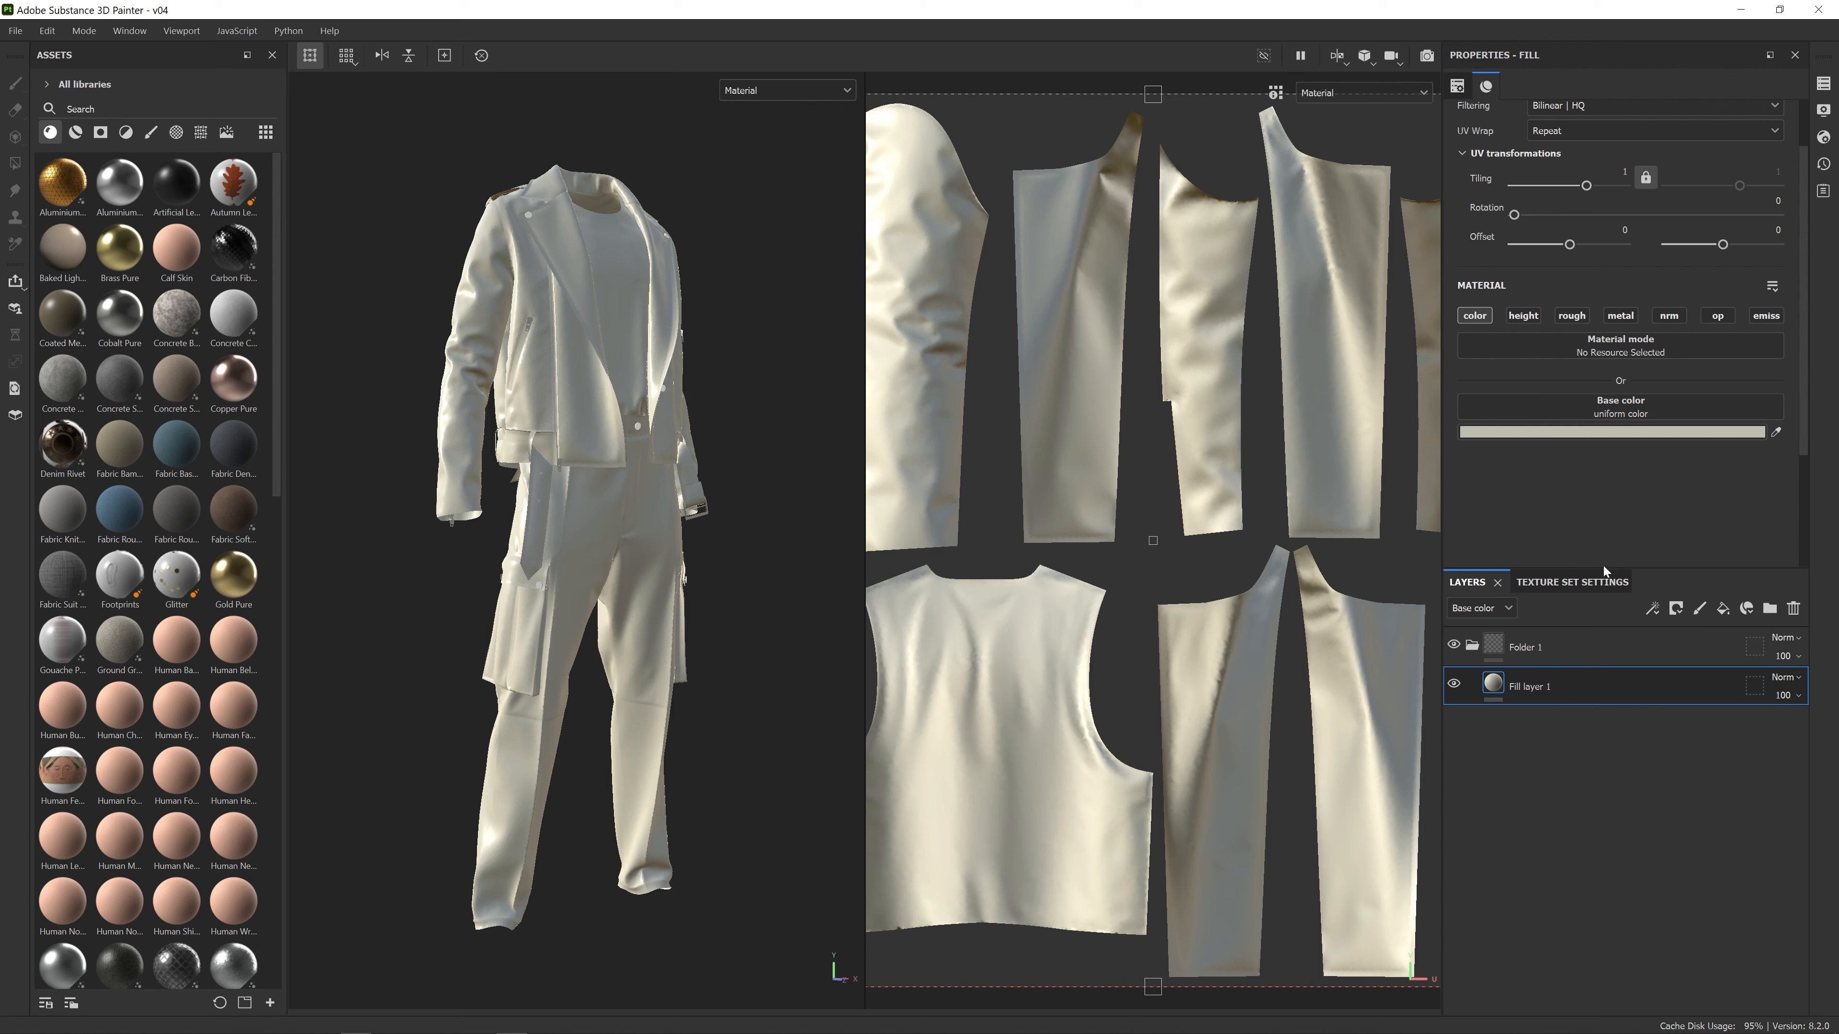
# Rename the folder as "base material" and the fill layer as "colour"
pyautogui.moveTo(1604, 572); pyautogui.dragTo(1604, 526)
pyautogui.doubleClick(1529, 601)
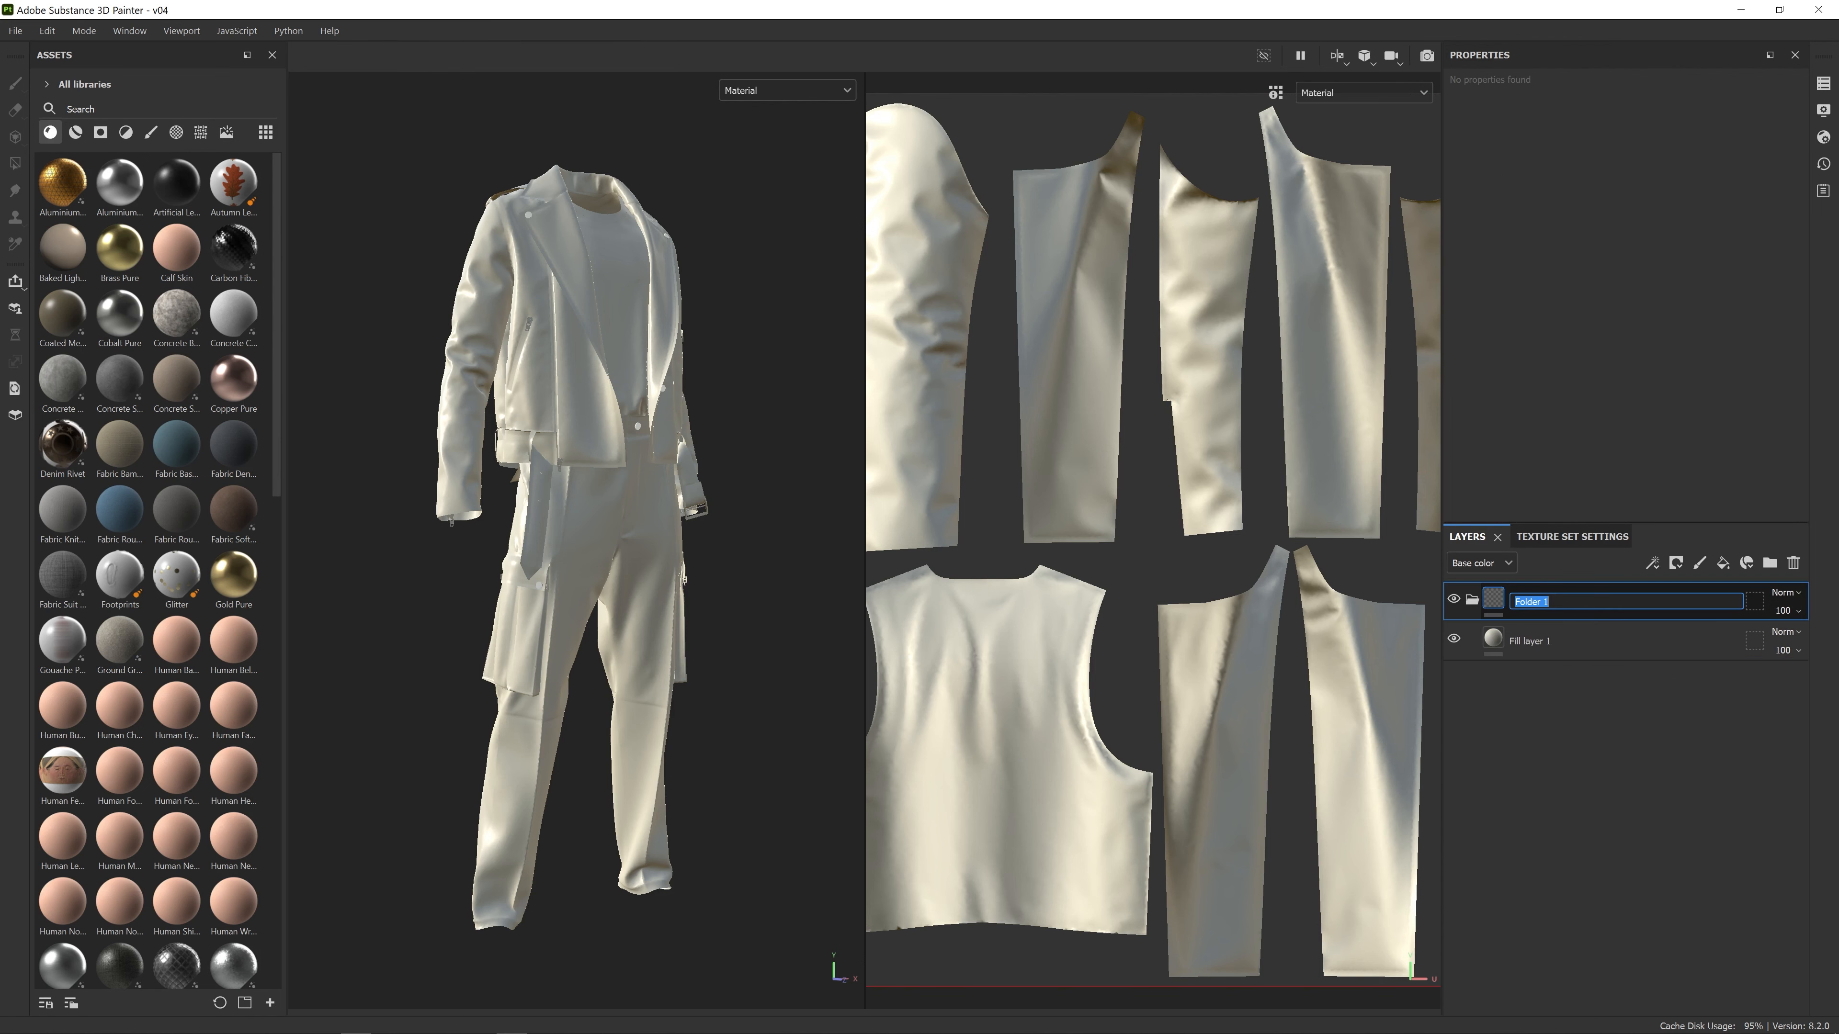
pyautogui.write('base material')
pyautogui.press('Return')
pyautogui.click(1541, 645)
pyautogui.doubleClick(1542, 644)
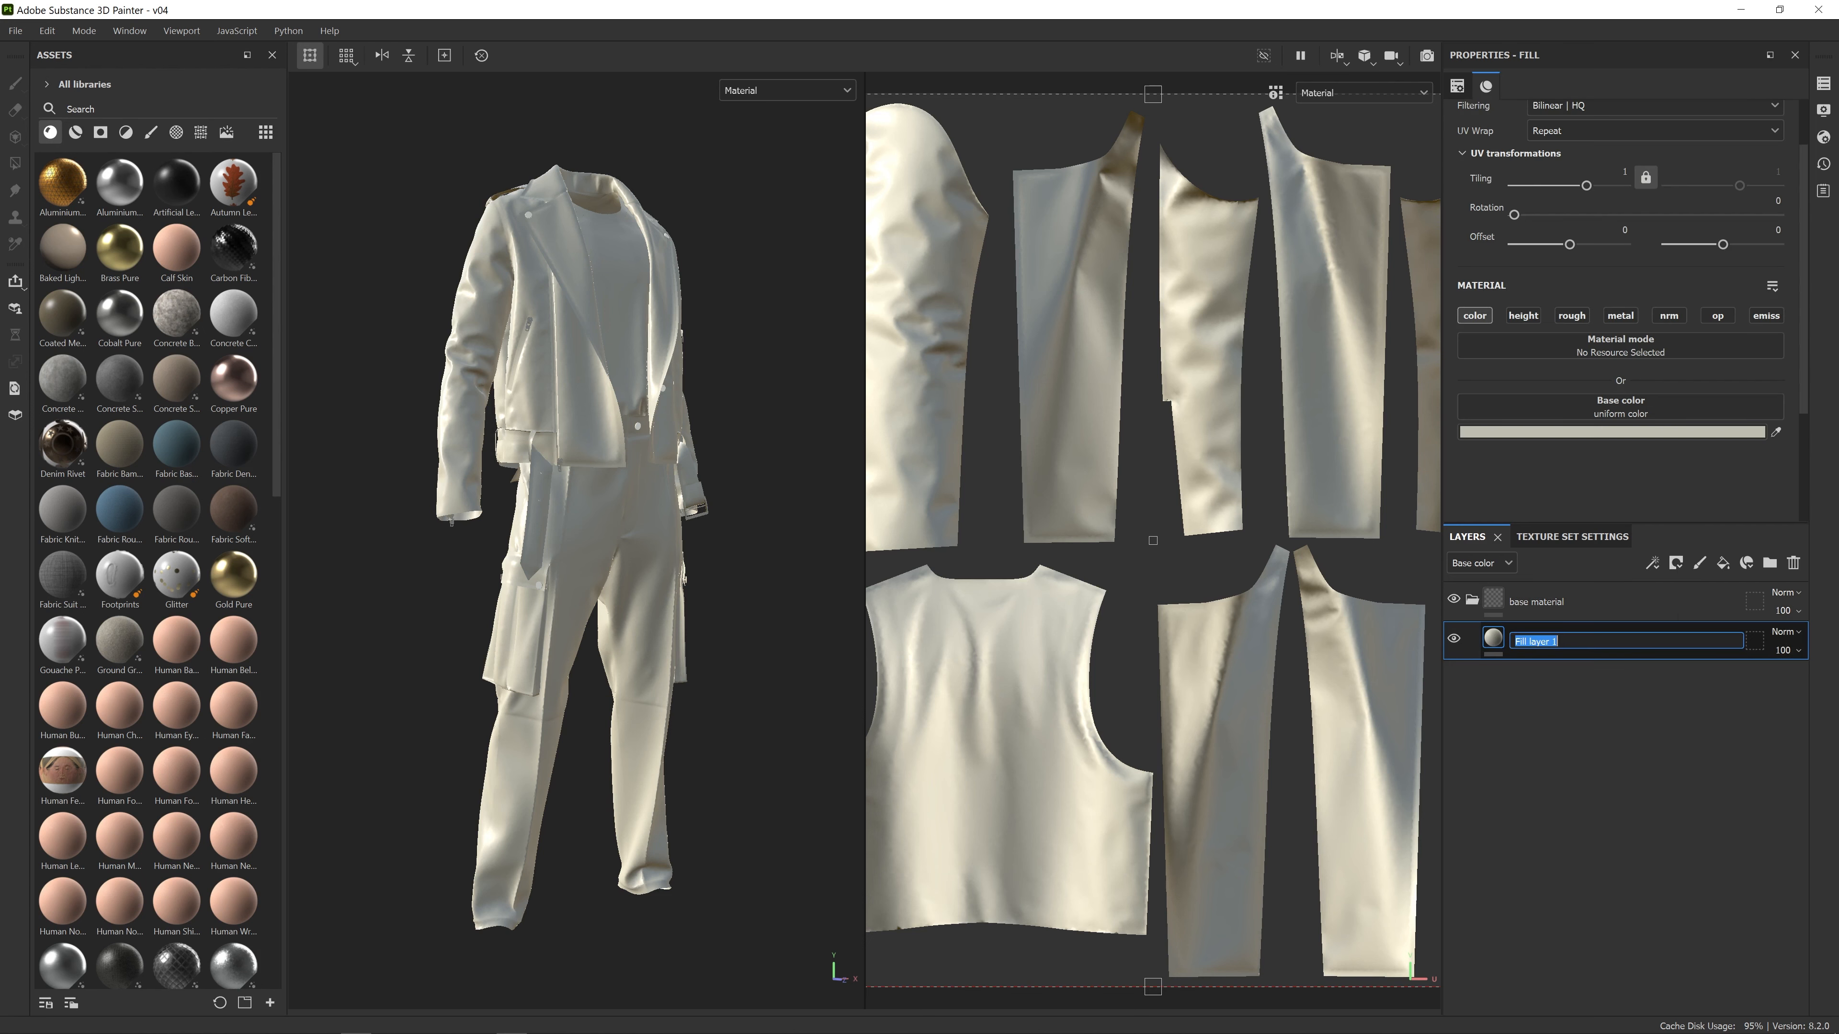
pyautogui.write('colour')
pyautogui.press('Return')
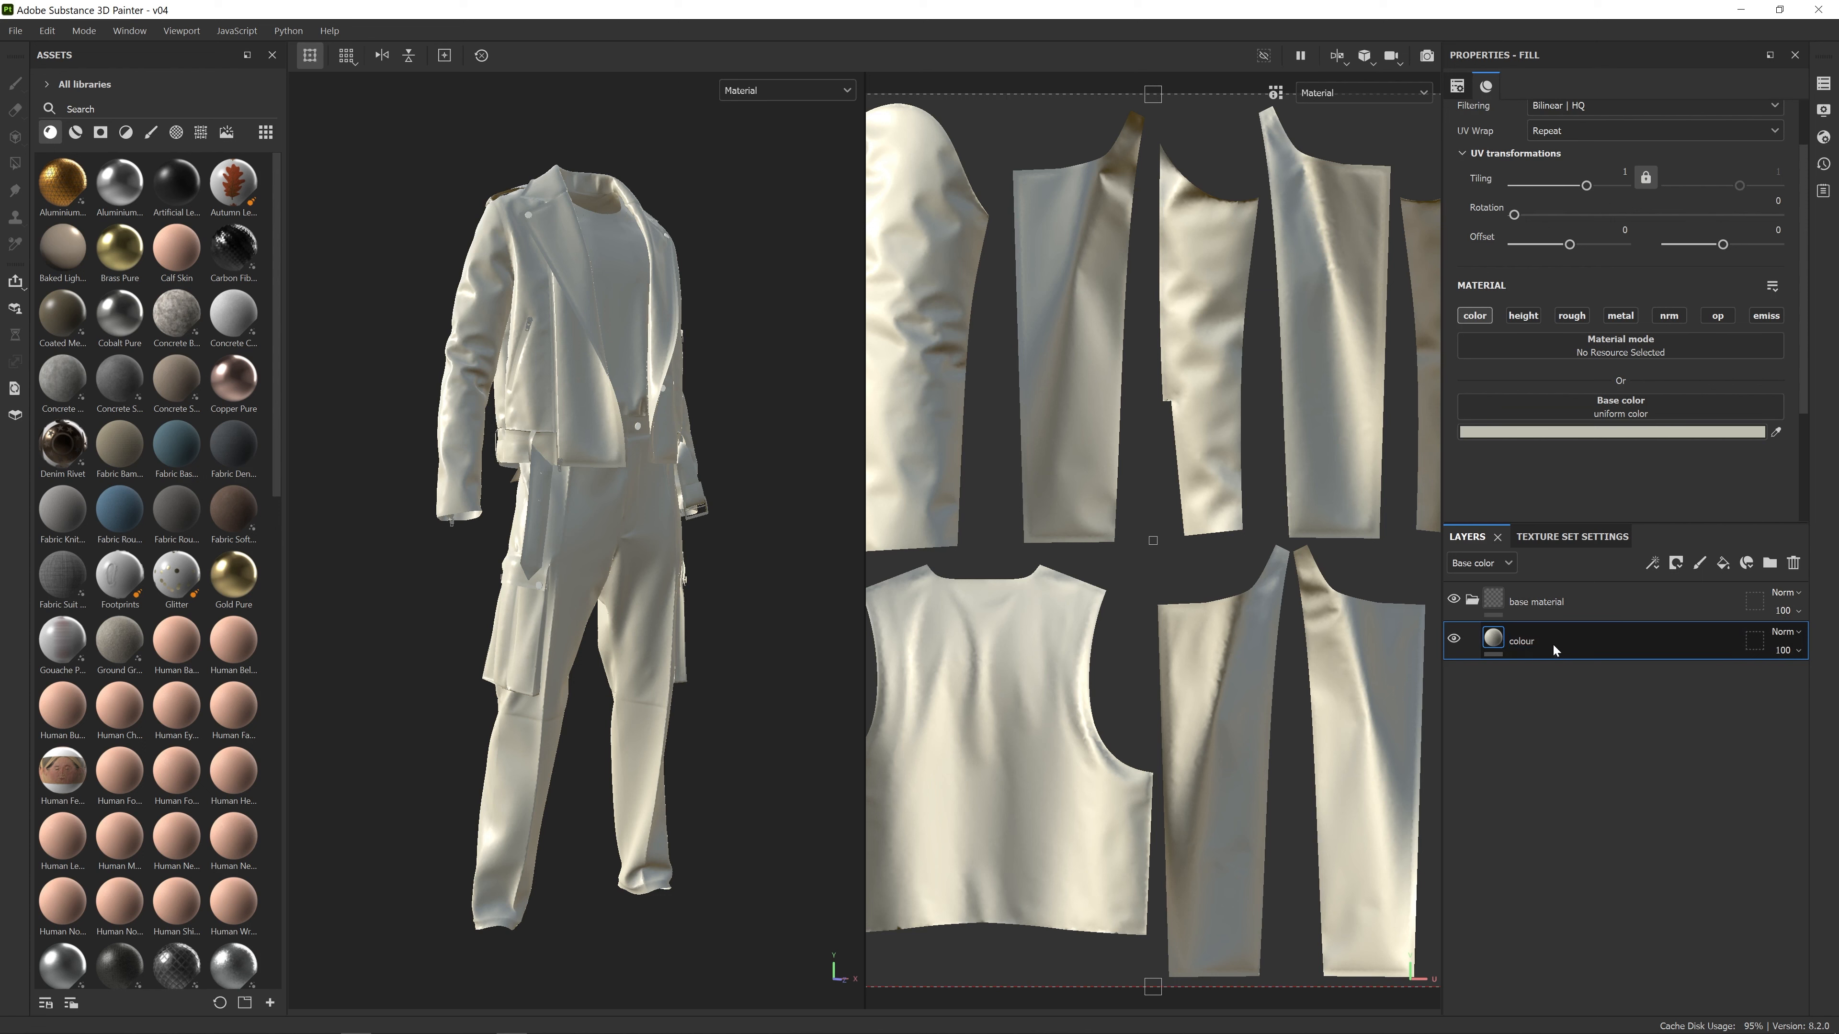
# Set the colour layer's base color to red, hex E22121
pyautogui.click(1558, 435)
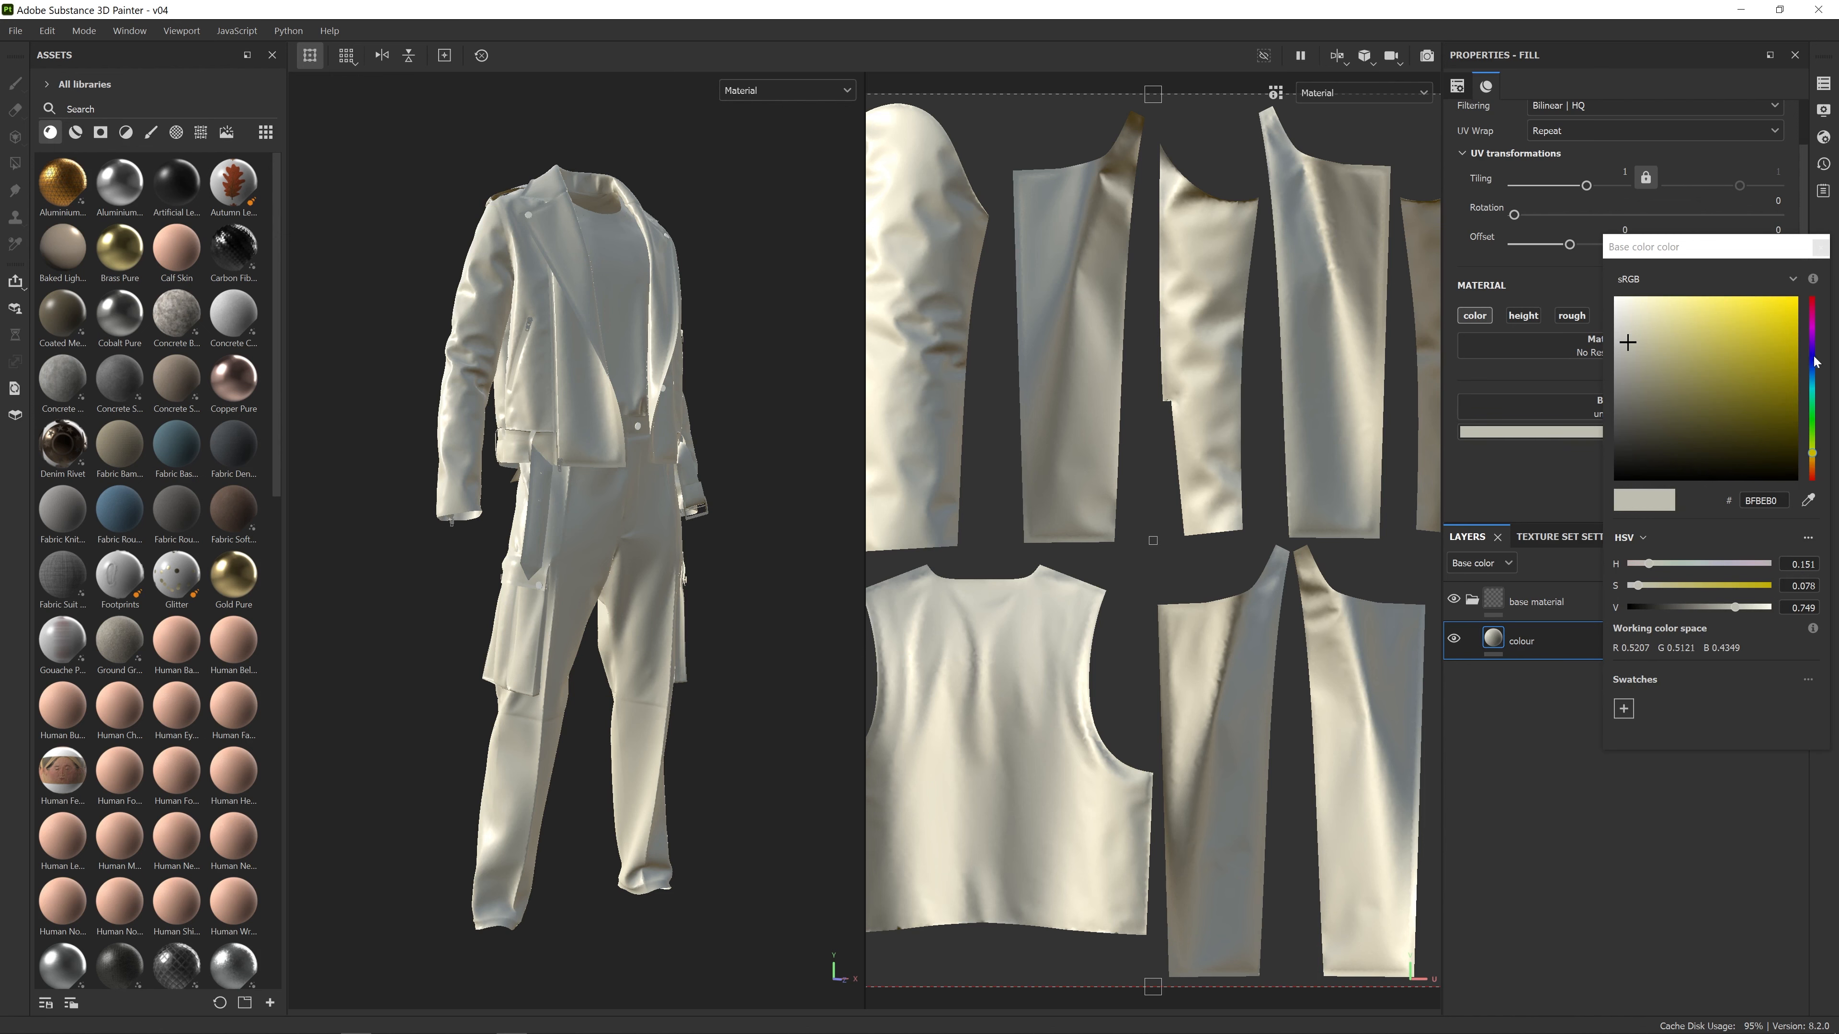
pyautogui.click(1814, 307)
pyautogui.click(1791, 307)
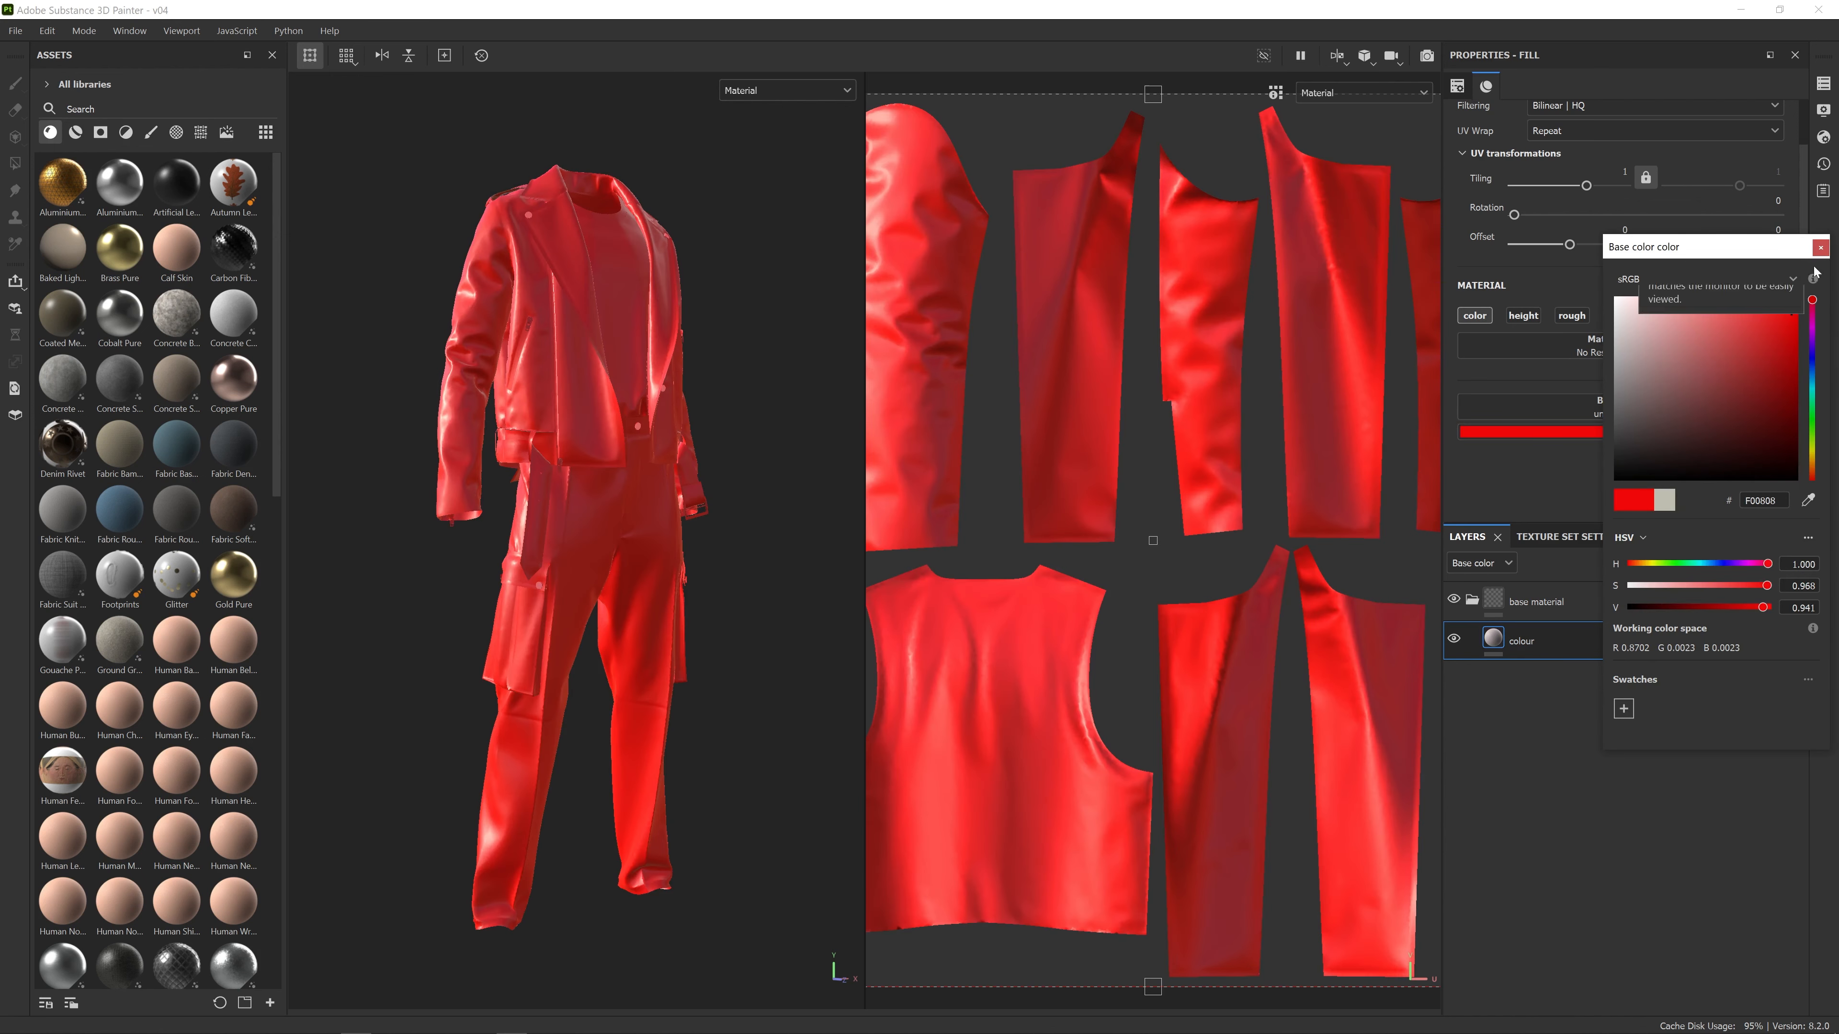
pyautogui.click(1770, 315)
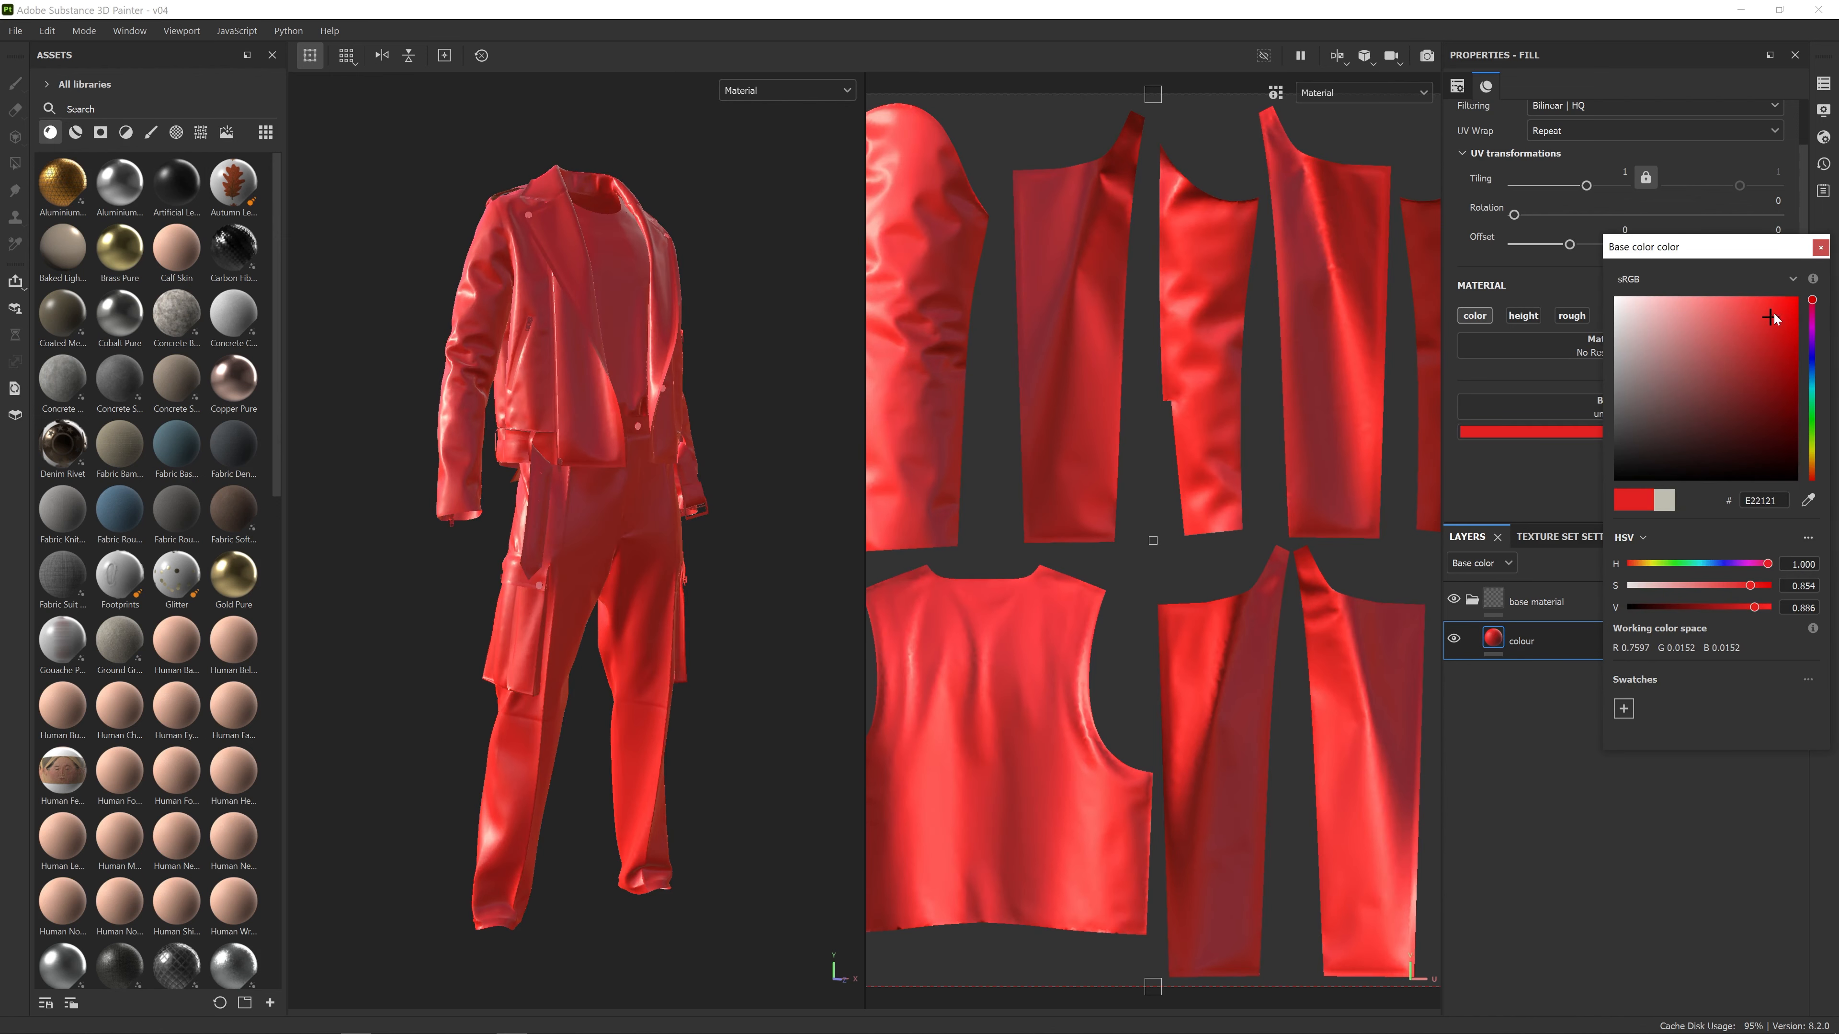
pyautogui.click(1820, 248)
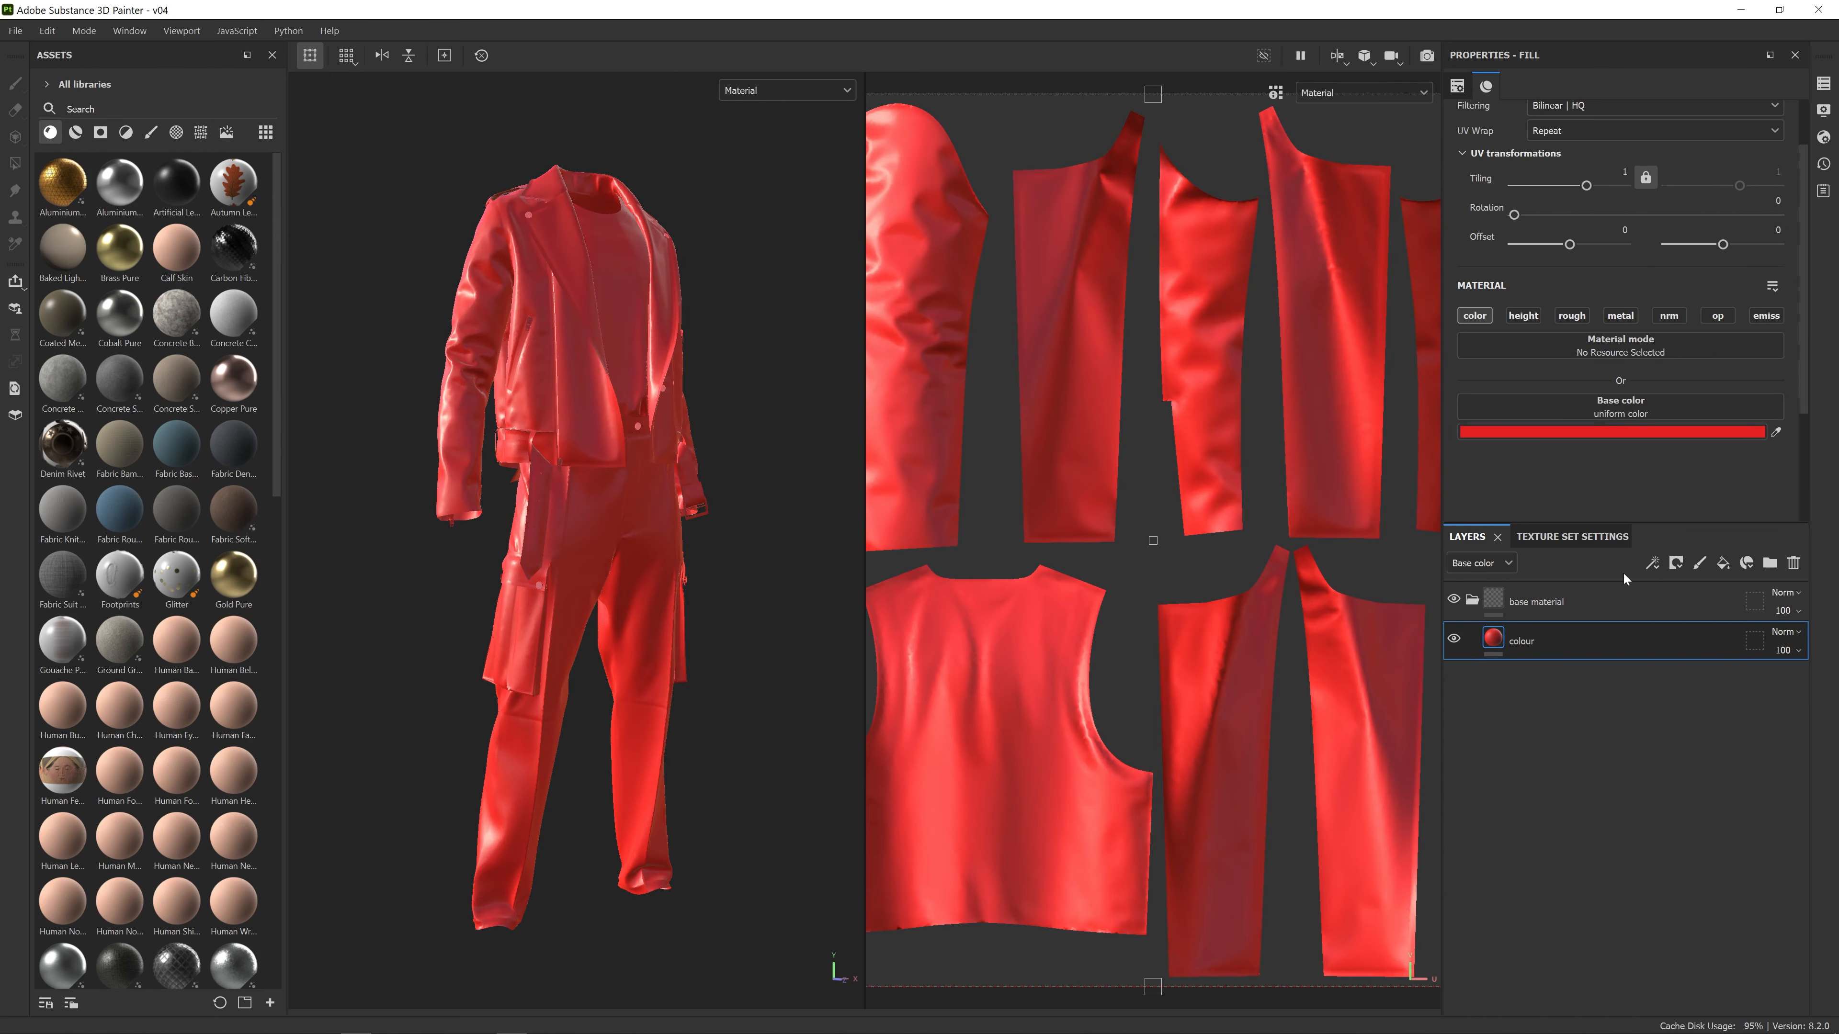
# Add a black mask to the base material folder
pyautogui.click(1578, 602)
pyautogui.rightClick(1496, 607)
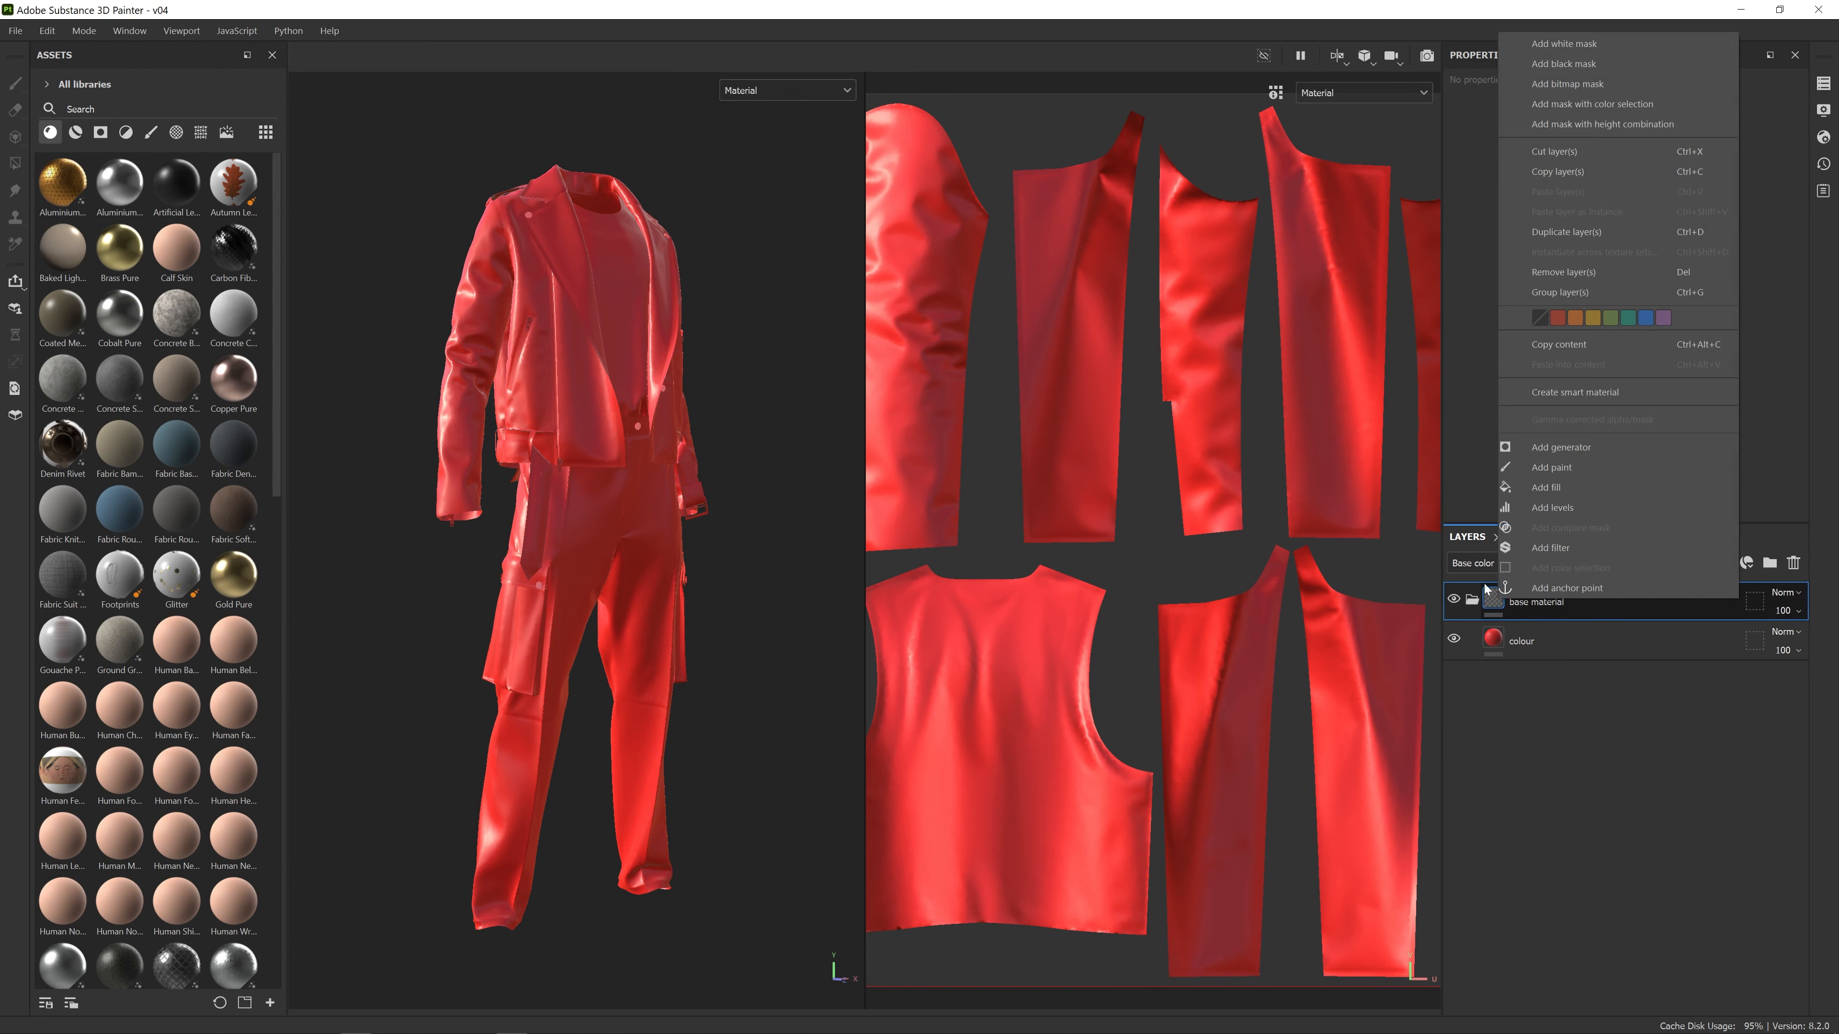
pyautogui.click(1585, 65)
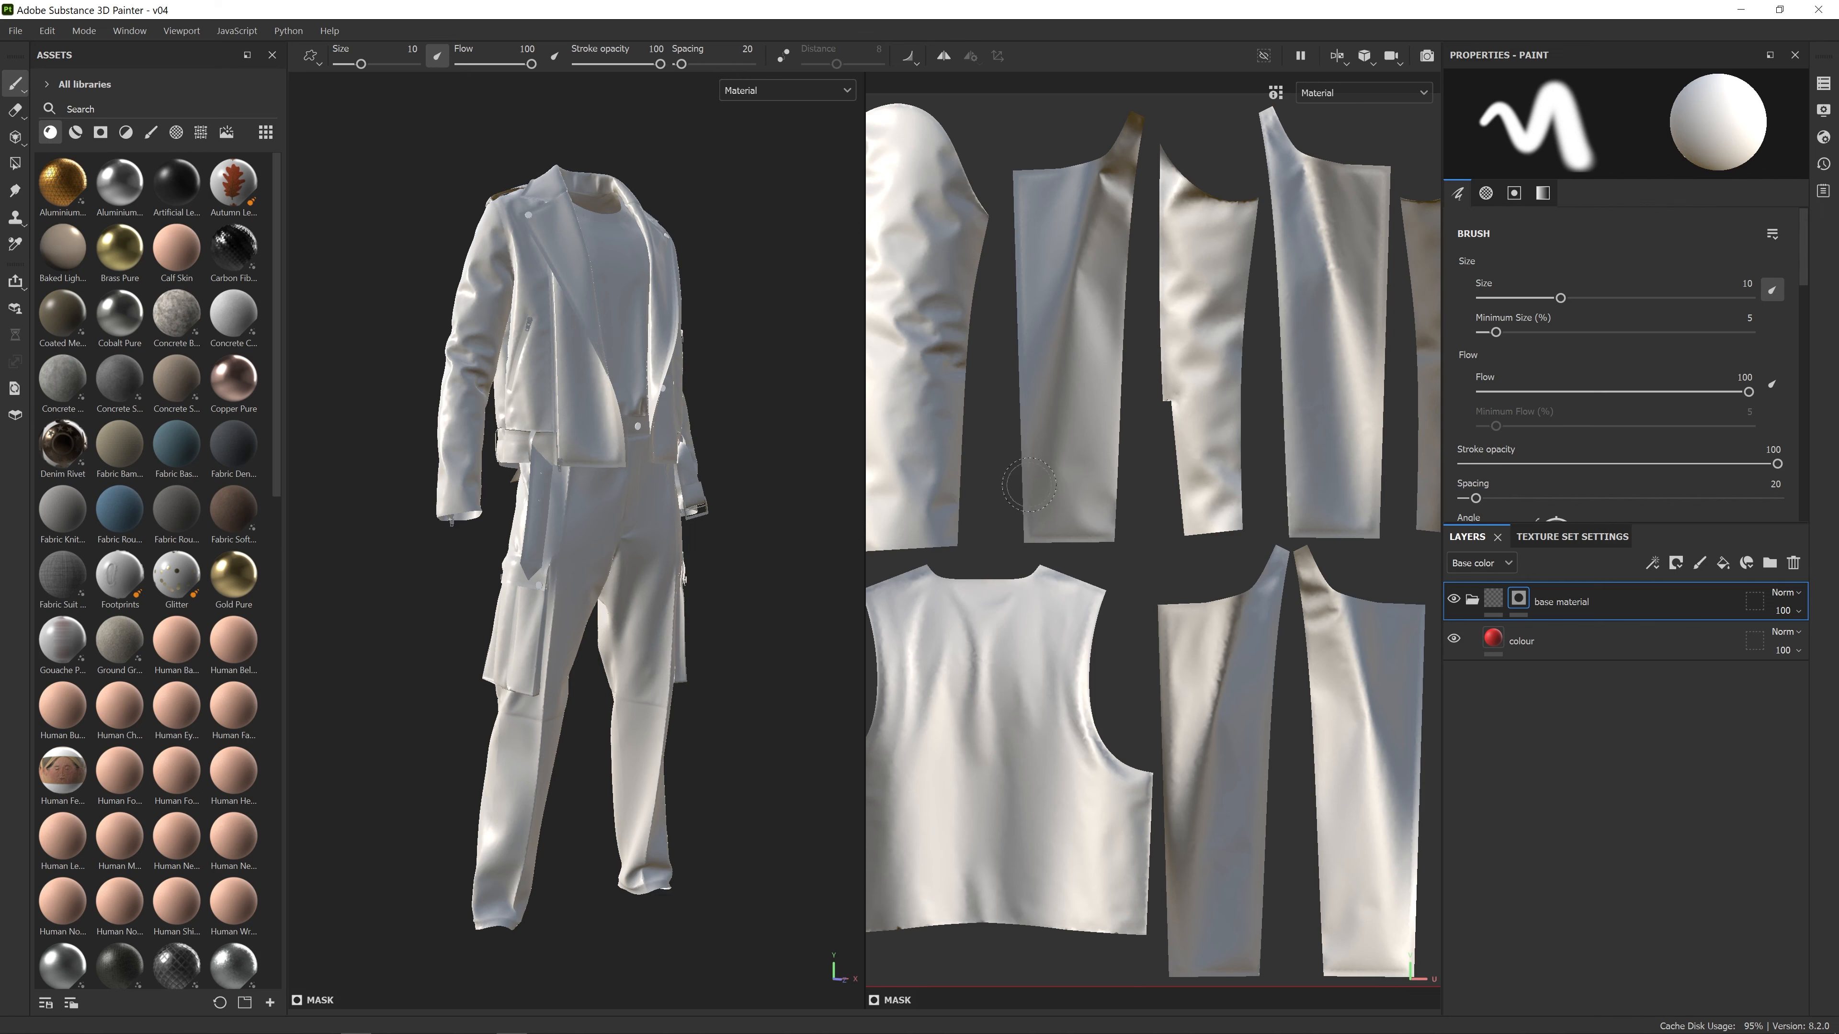
# Paint white on the folder's mask along the front and outer side of one jacket sleeve with the size 10 brush
pyautogui.moveTo(529, 334)
pyautogui.keyDown('alt'); pyautogui.mouseDown()
pyautogui.moveTo(643, 431)
pyautogui.moveTo(558, 323)
pyautogui.mouseUp(); pyautogui.keyUp('alt')
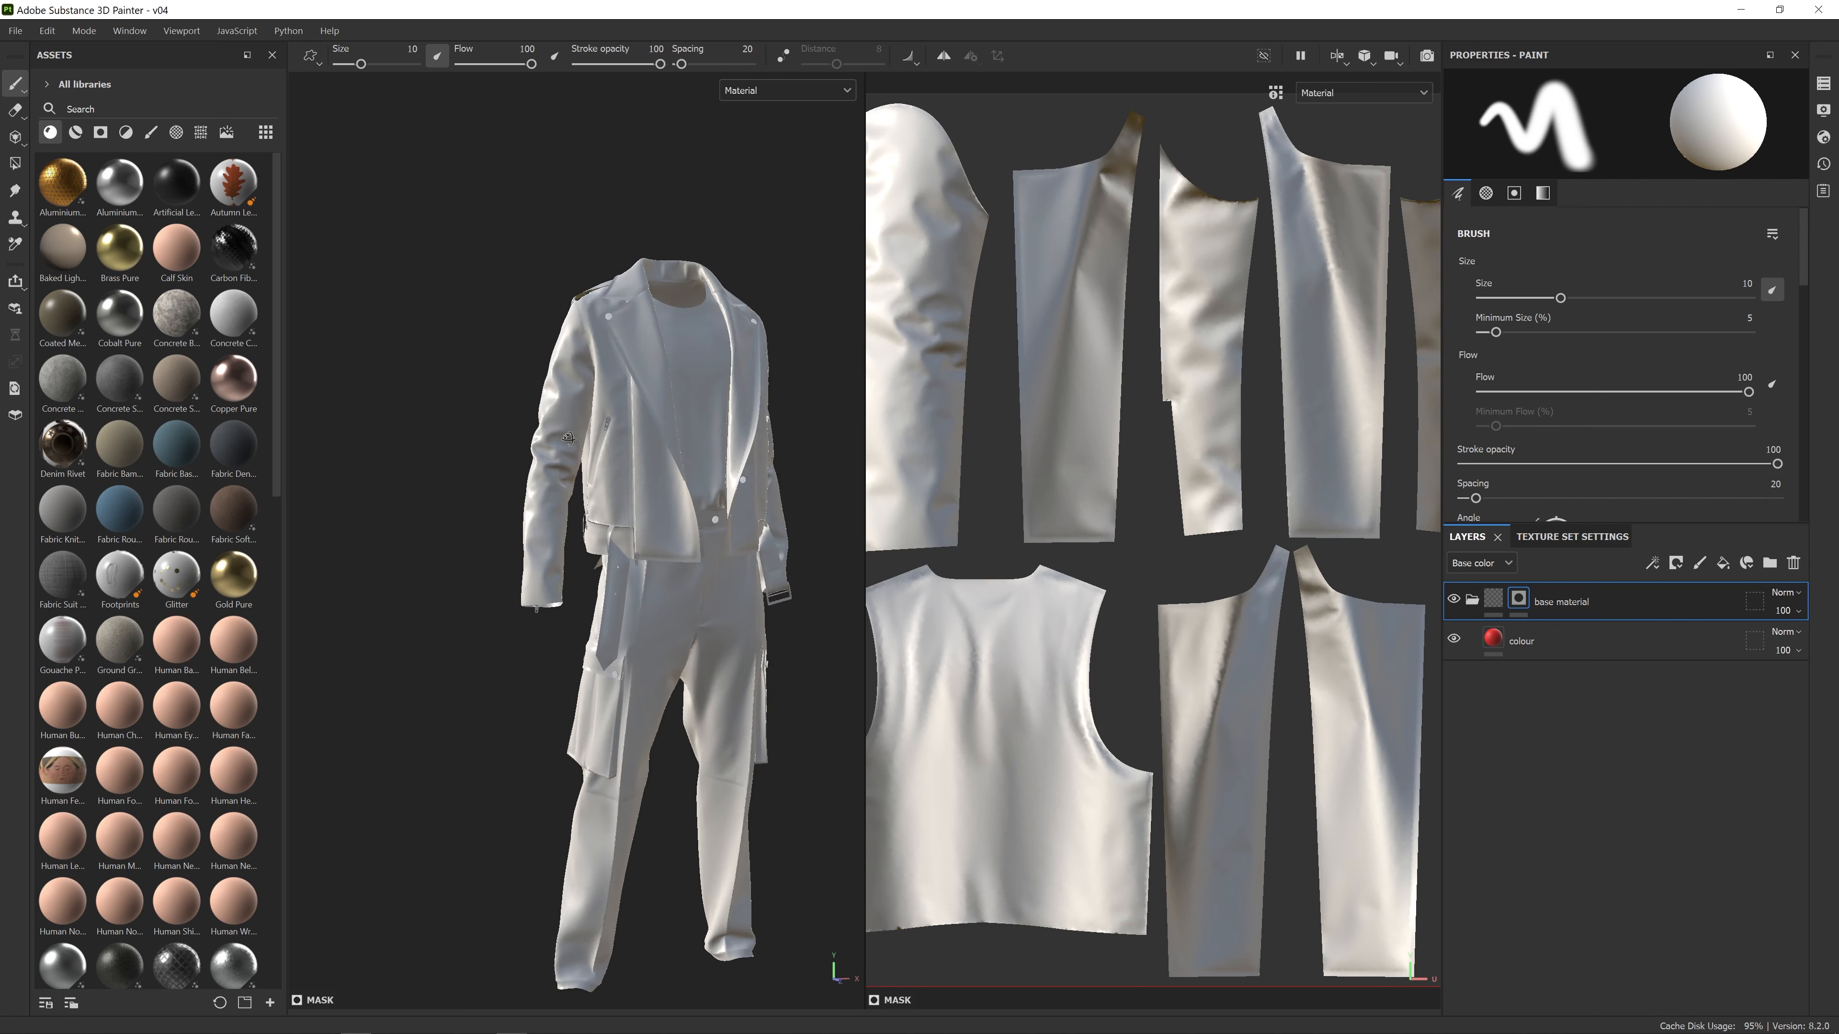
pyautogui.scroll(3, 590, 413)
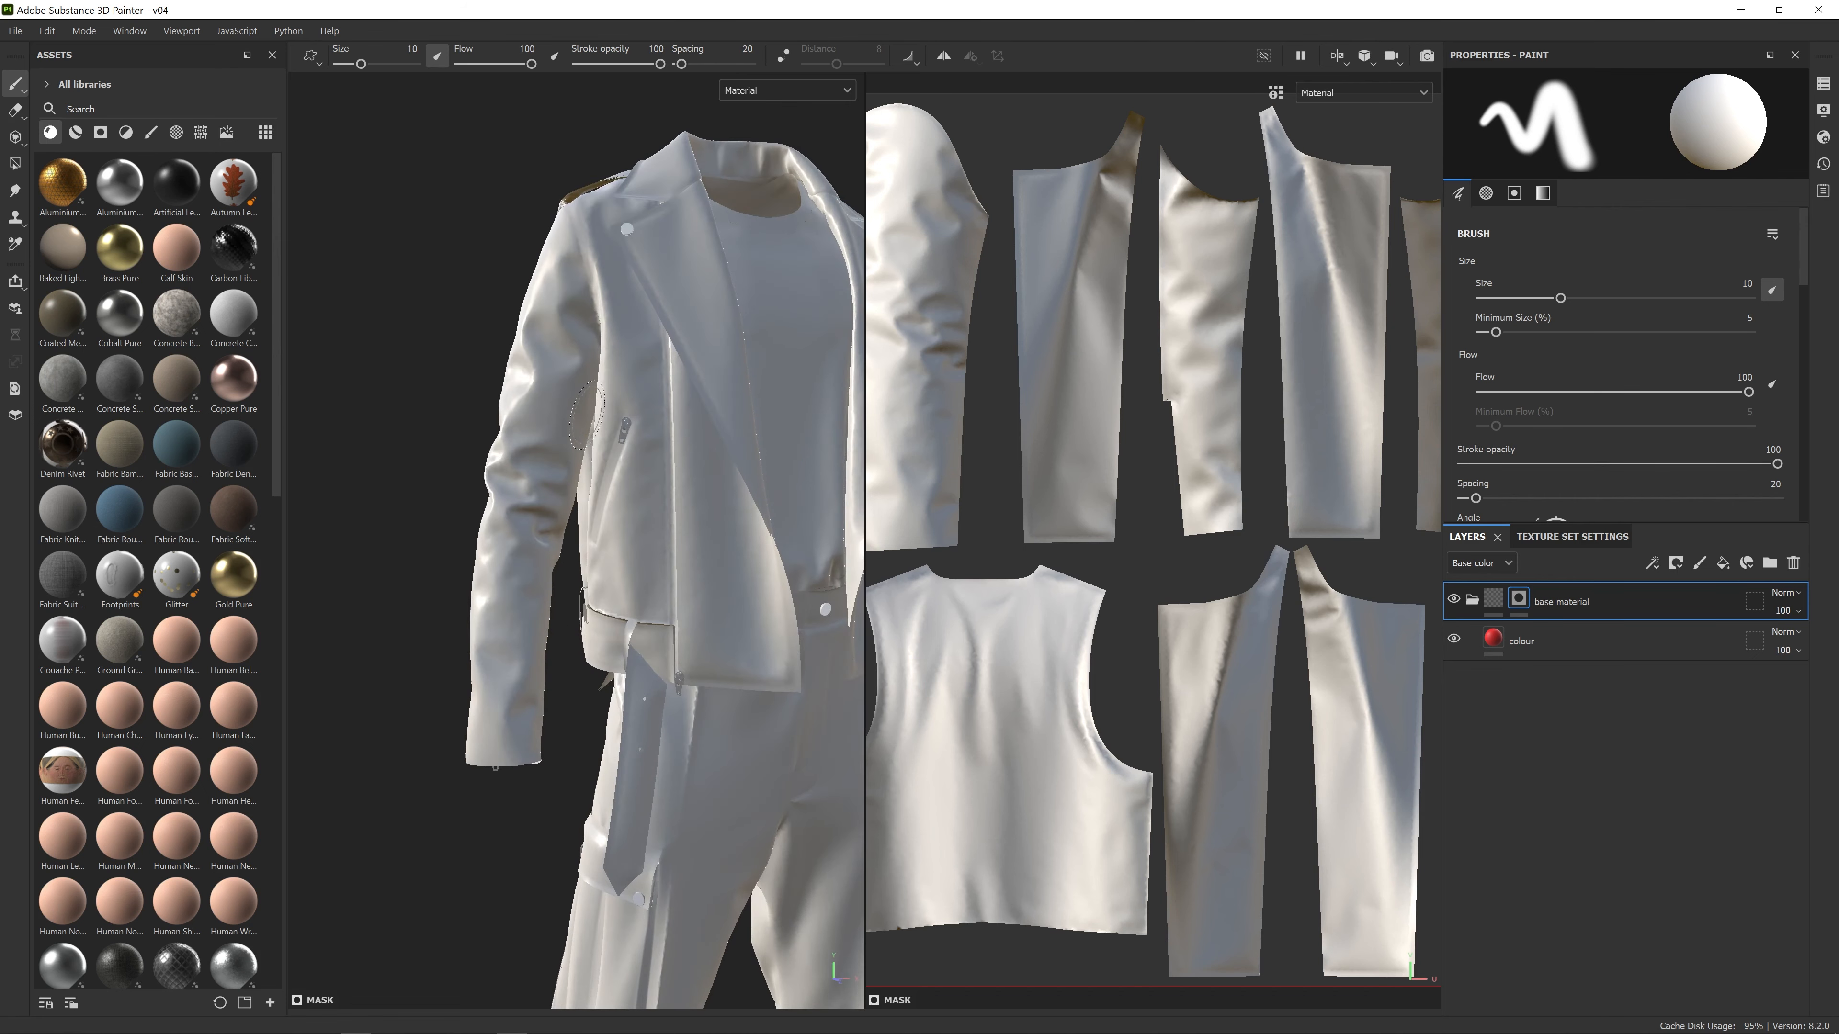
pyautogui.moveTo(555, 240)
pyautogui.mouseDown()
pyautogui.moveTo(520, 349)
pyautogui.moveTo(481, 784)
pyautogui.mouseUp()
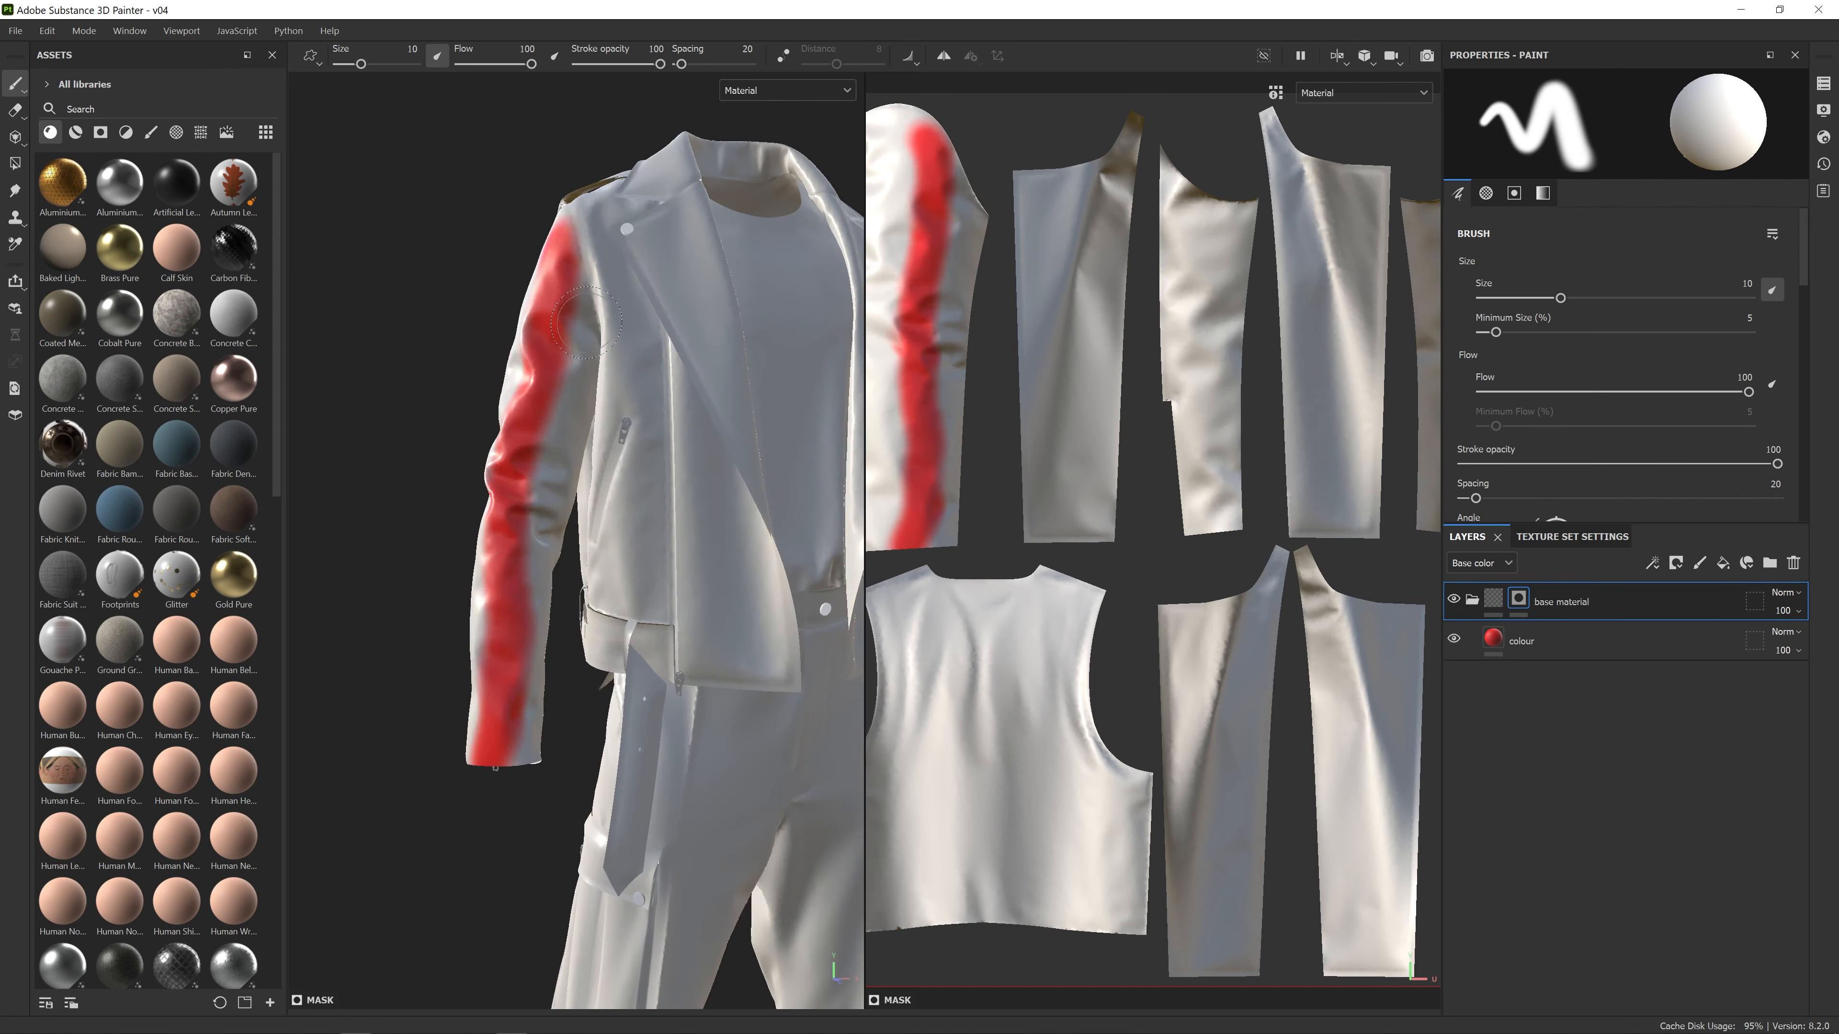
pyautogui.moveTo(574, 297)
pyautogui.mouseDown()
pyautogui.moveTo(518, 761)
pyautogui.moveTo(501, 442)
pyautogui.moveTo(551, 410)
pyautogui.mouseUp()
pyautogui.keyDown('alt'); pyautogui.moveTo(507, 344); pyautogui.dragTo(616, 333); pyautogui.keyUp('alt')
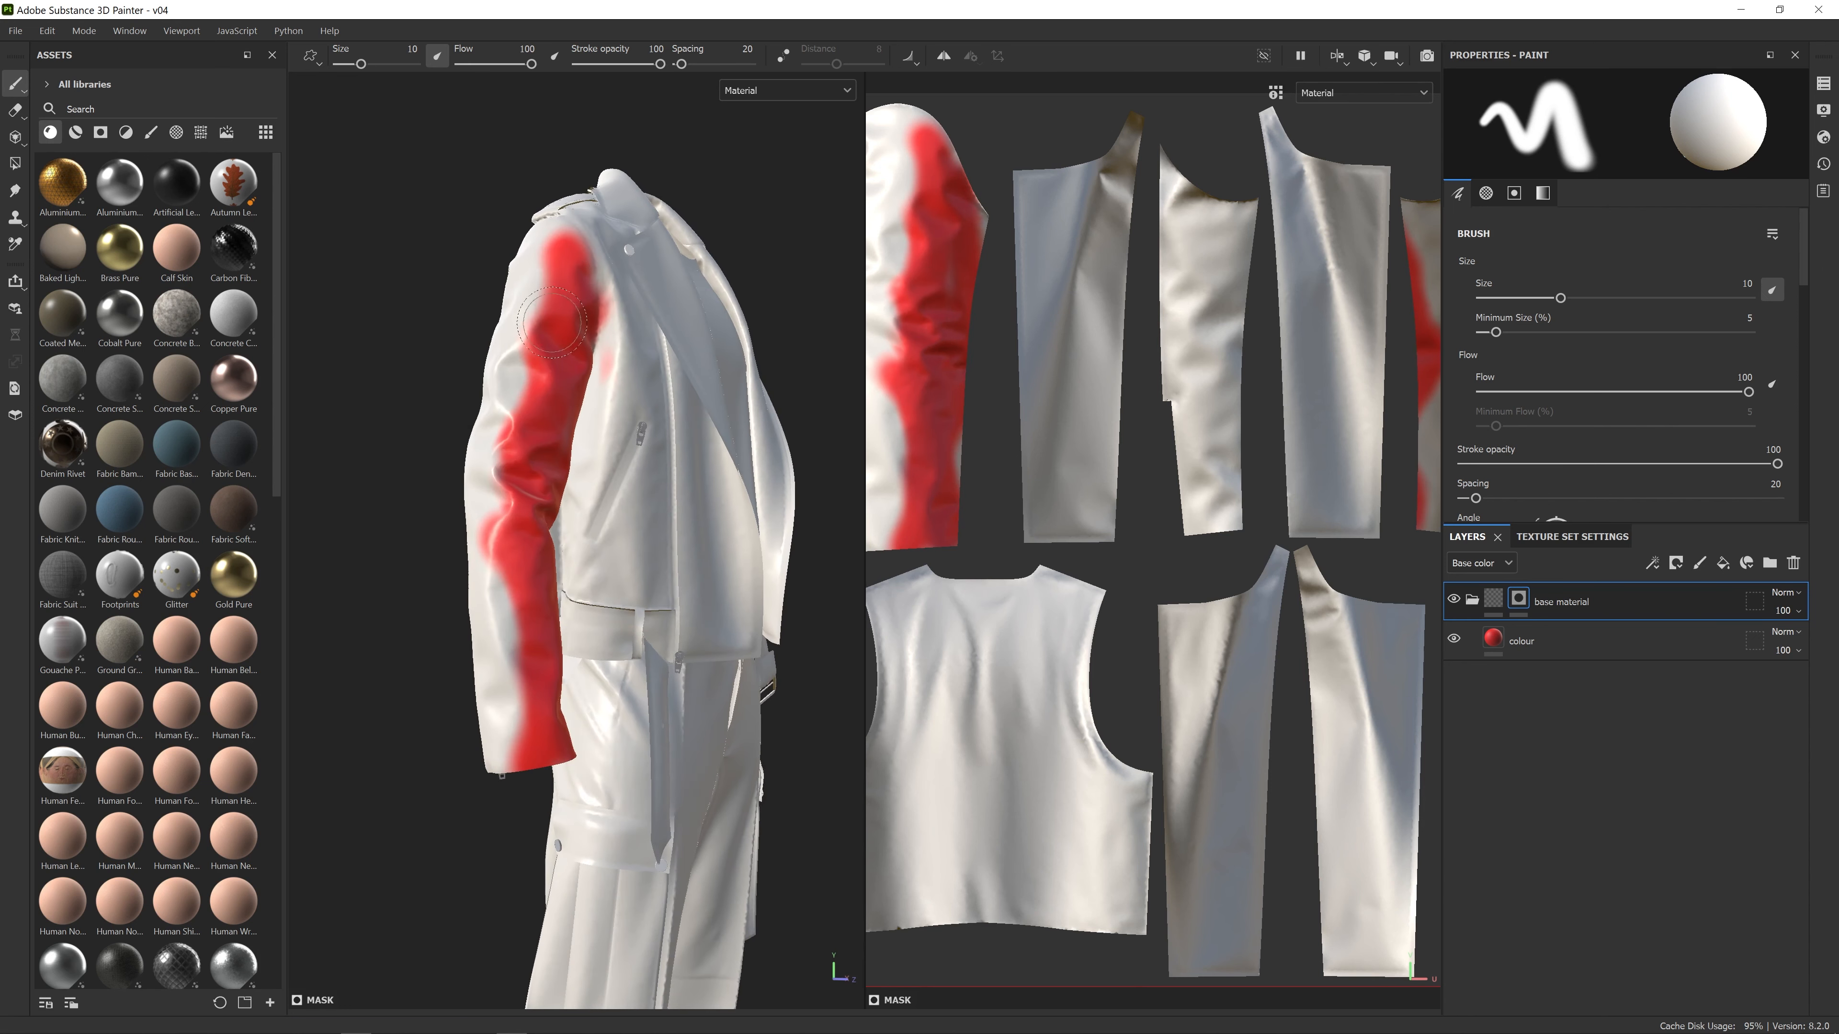
pyautogui.moveTo(557, 251)
pyautogui.mouseDown()
pyautogui.moveTo(541, 257)
pyautogui.moveTo(496, 760)
pyautogui.moveTo(499, 326)
pyautogui.moveTo(499, 793)
pyautogui.moveTo(481, 797)
pyautogui.mouseUp()
pyautogui.keyDown('alt'); pyautogui.moveTo(493, 793); pyautogui.dragTo(551, 485); pyautogui.keyUp('alt')
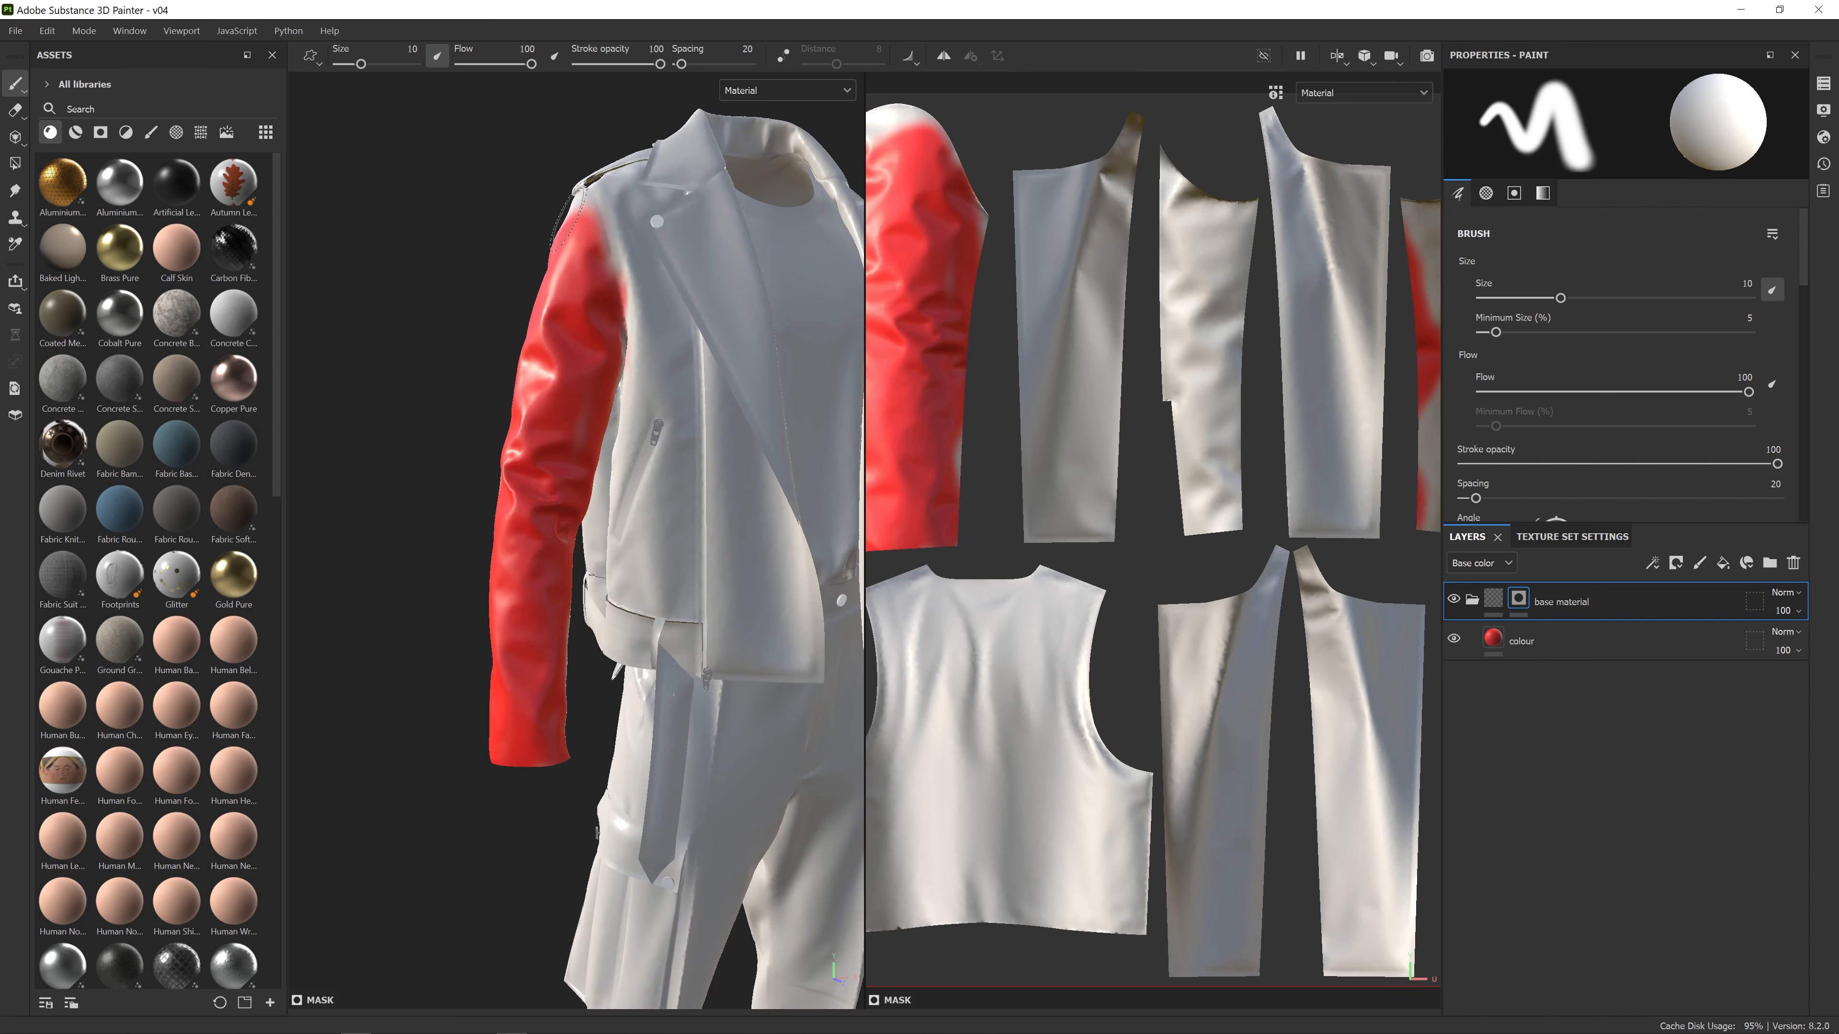
pyautogui.scroll(-5, 545, 541)
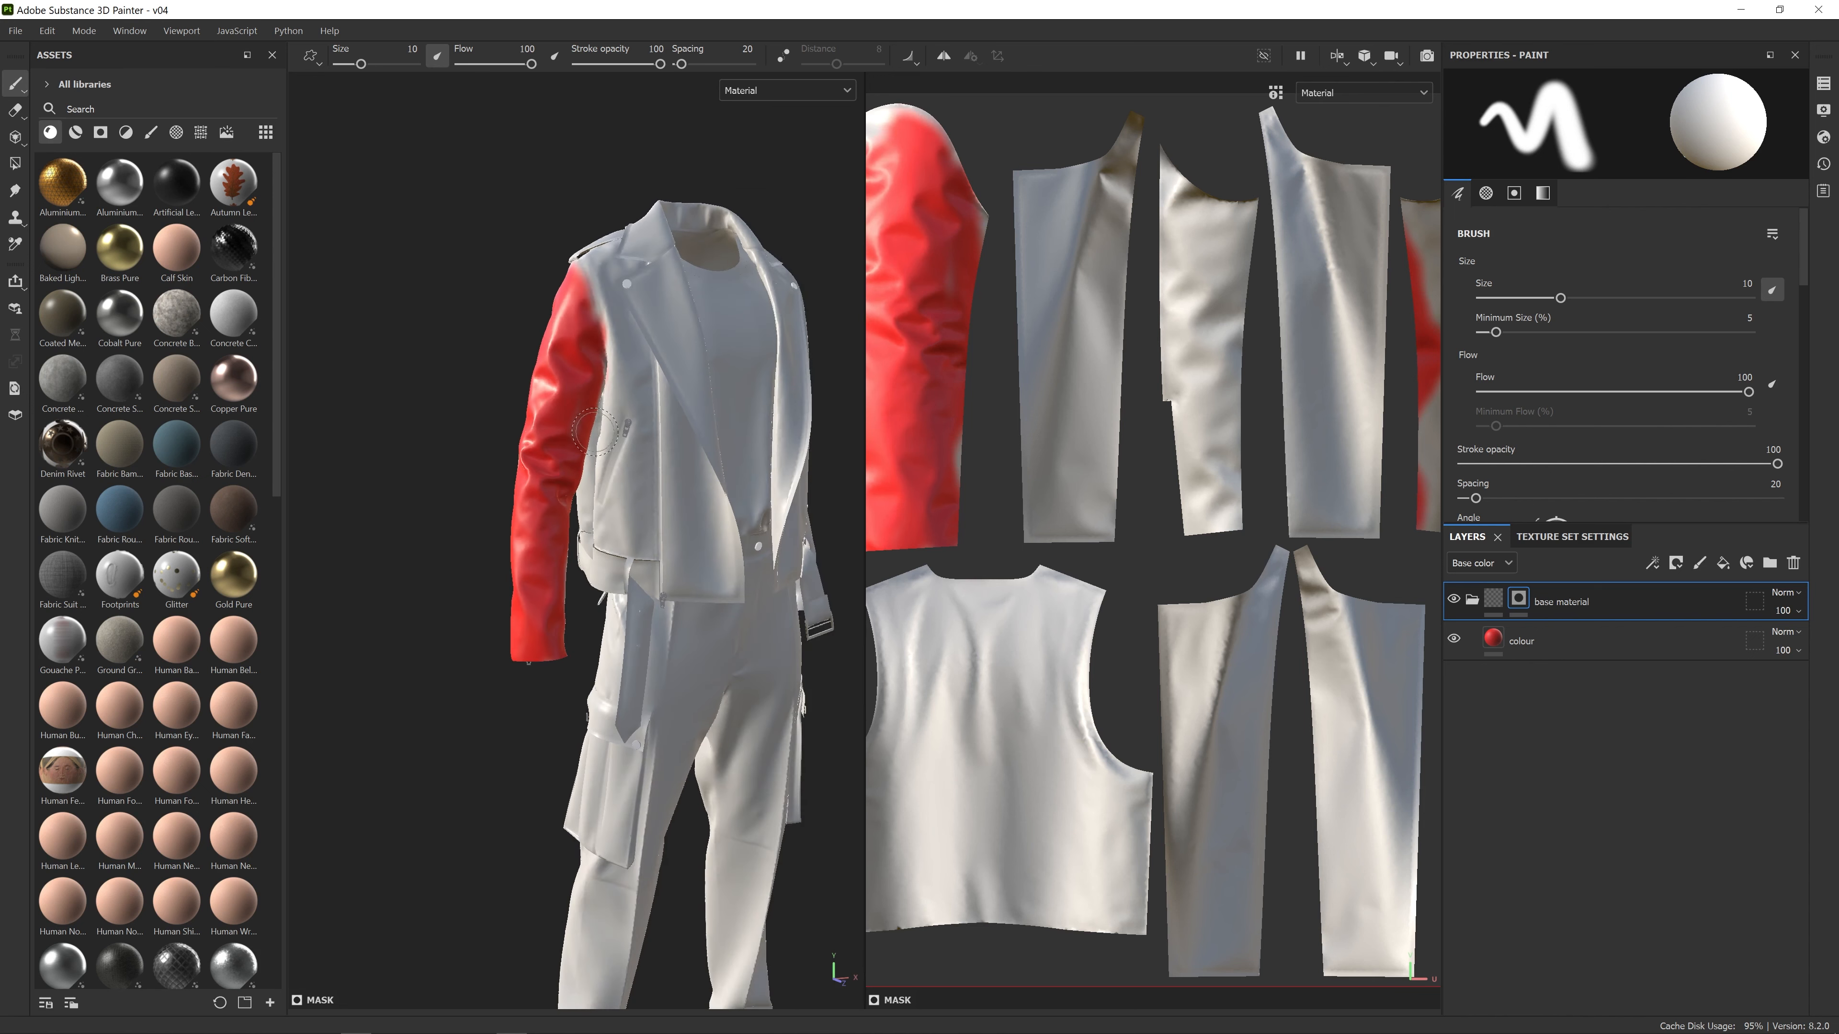
pyautogui.keyDown('alt'); pyautogui.moveTo(595, 443); pyautogui.dragTo(549, 413, button='middle'); pyautogui.keyUp('alt')
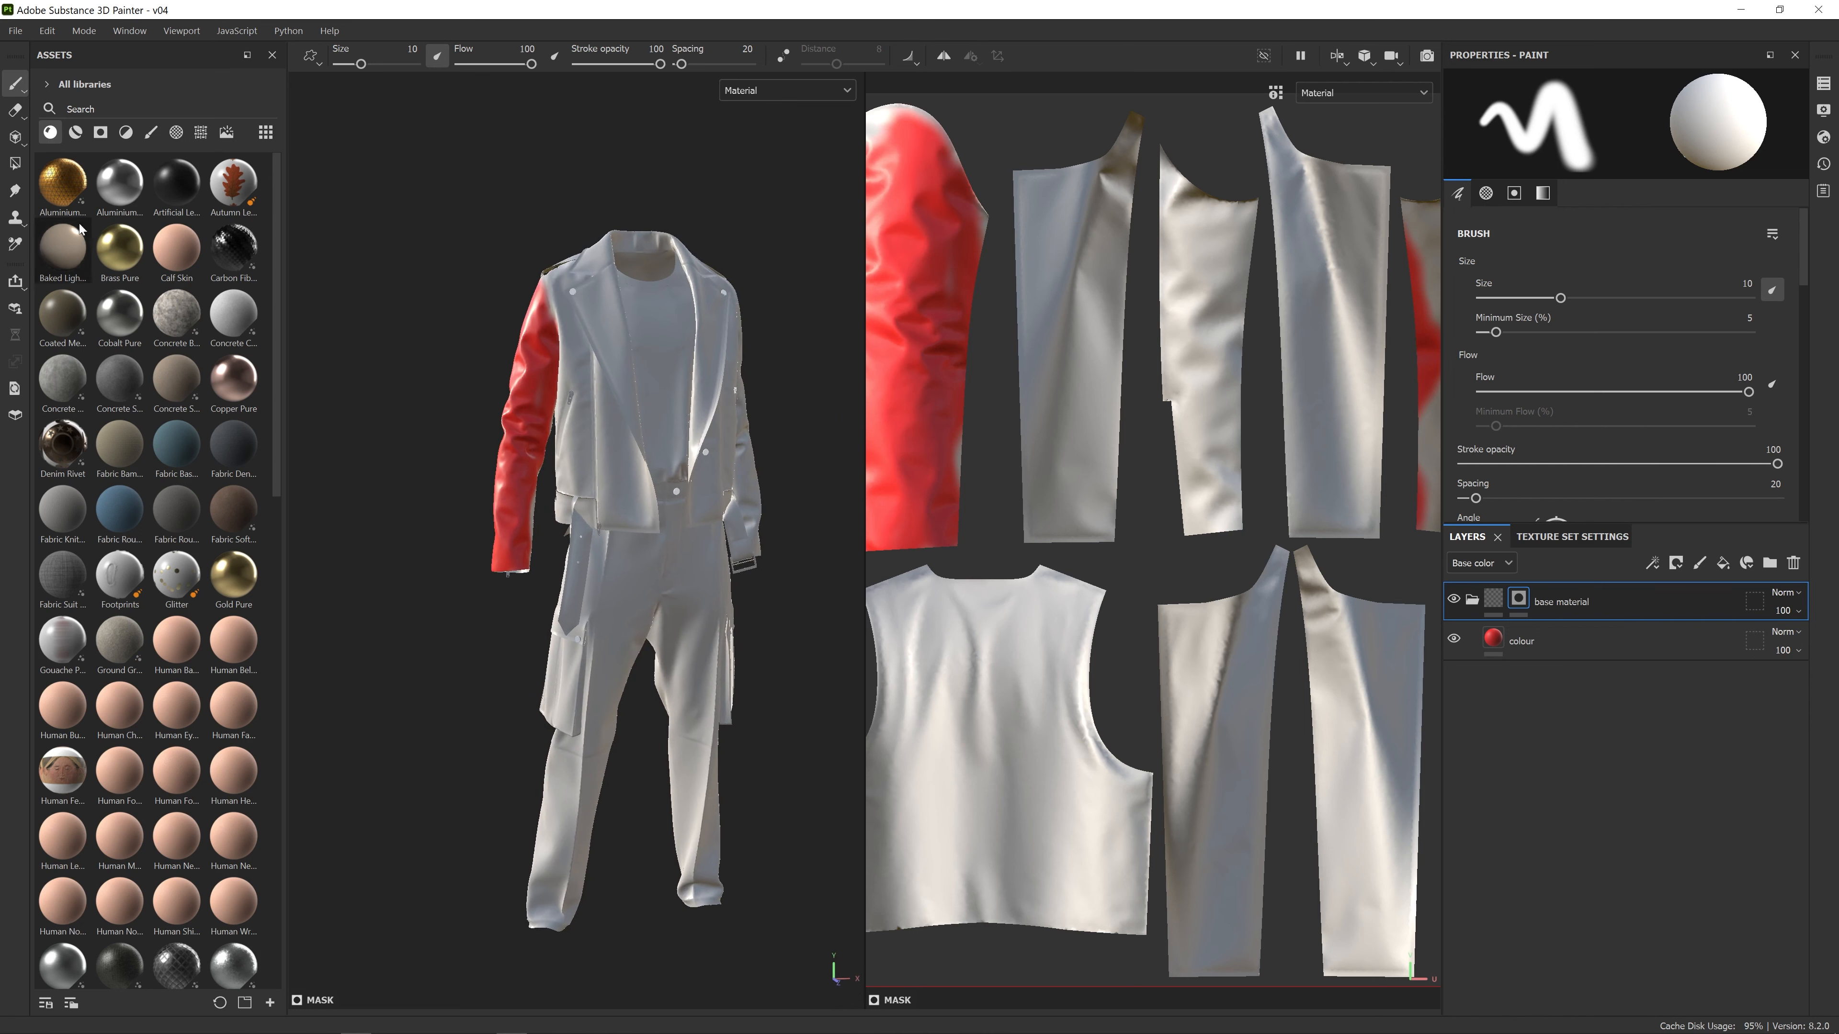
# Add the Aluminium Insulator material to the base material folder, above the colour layer
pyautogui.click(70, 207)
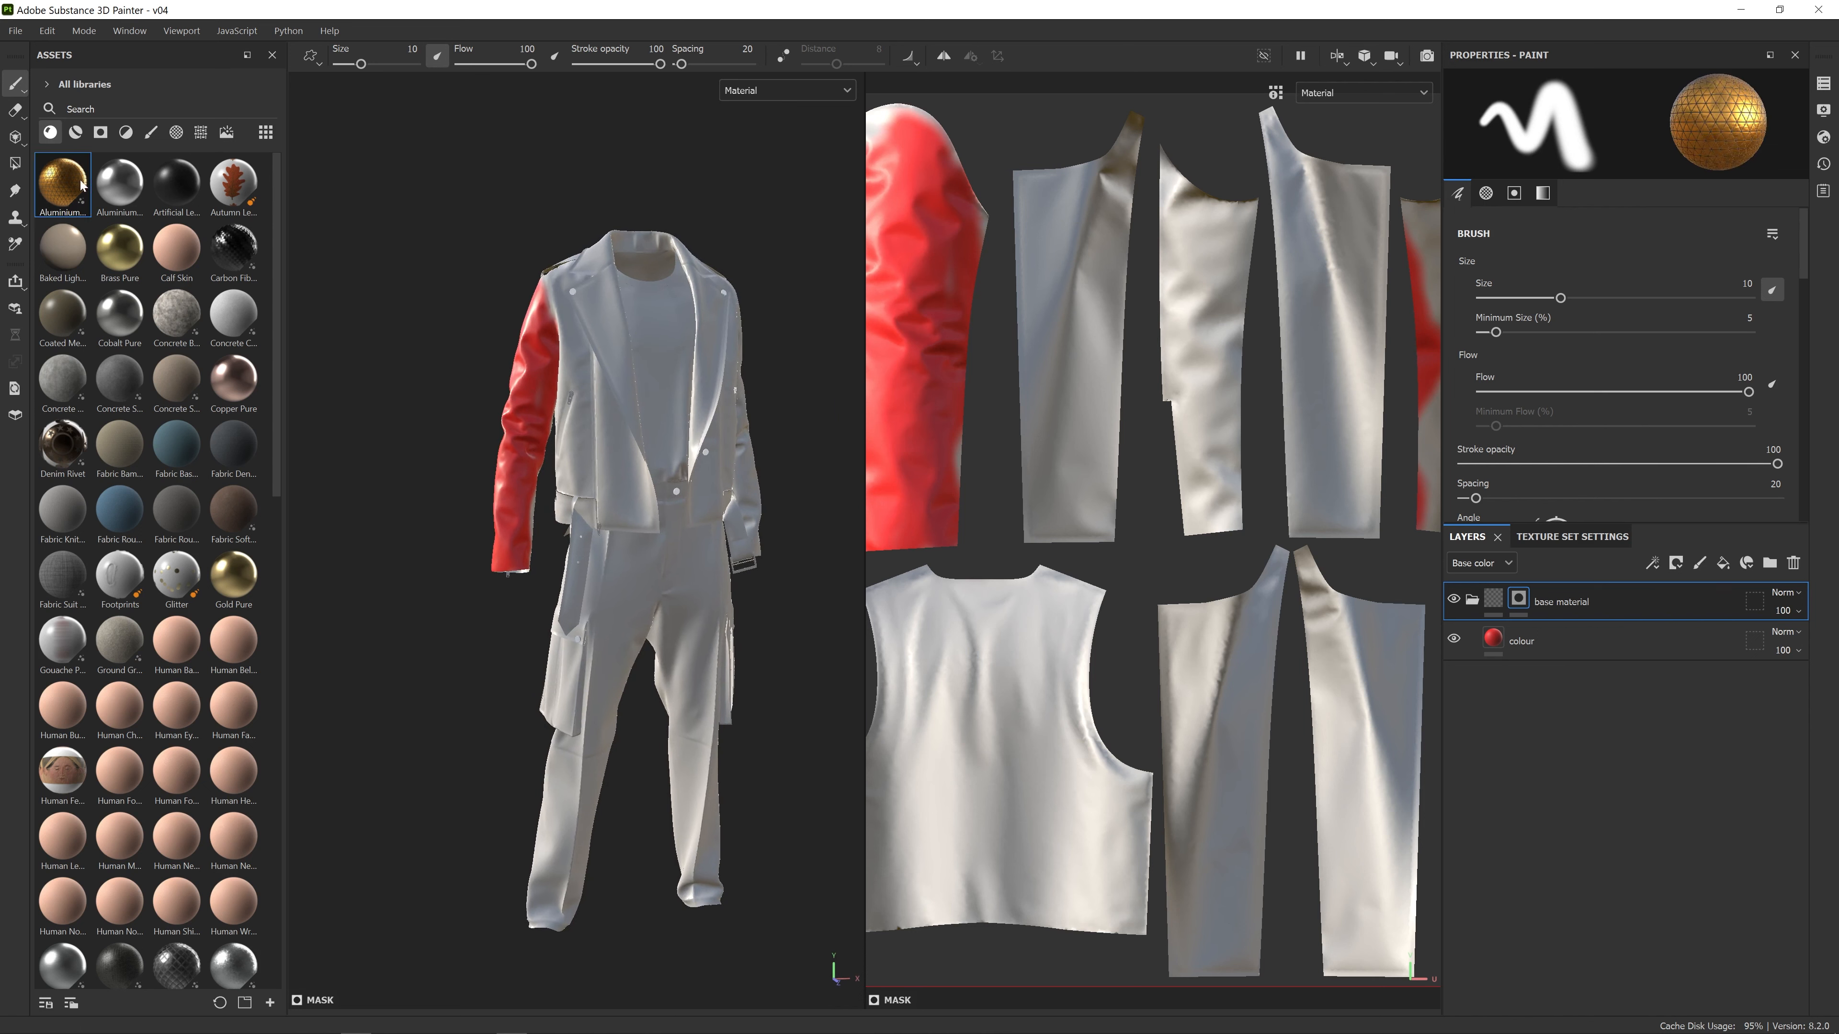
pyautogui.moveTo(62, 194); pyautogui.dragTo(1548, 607)
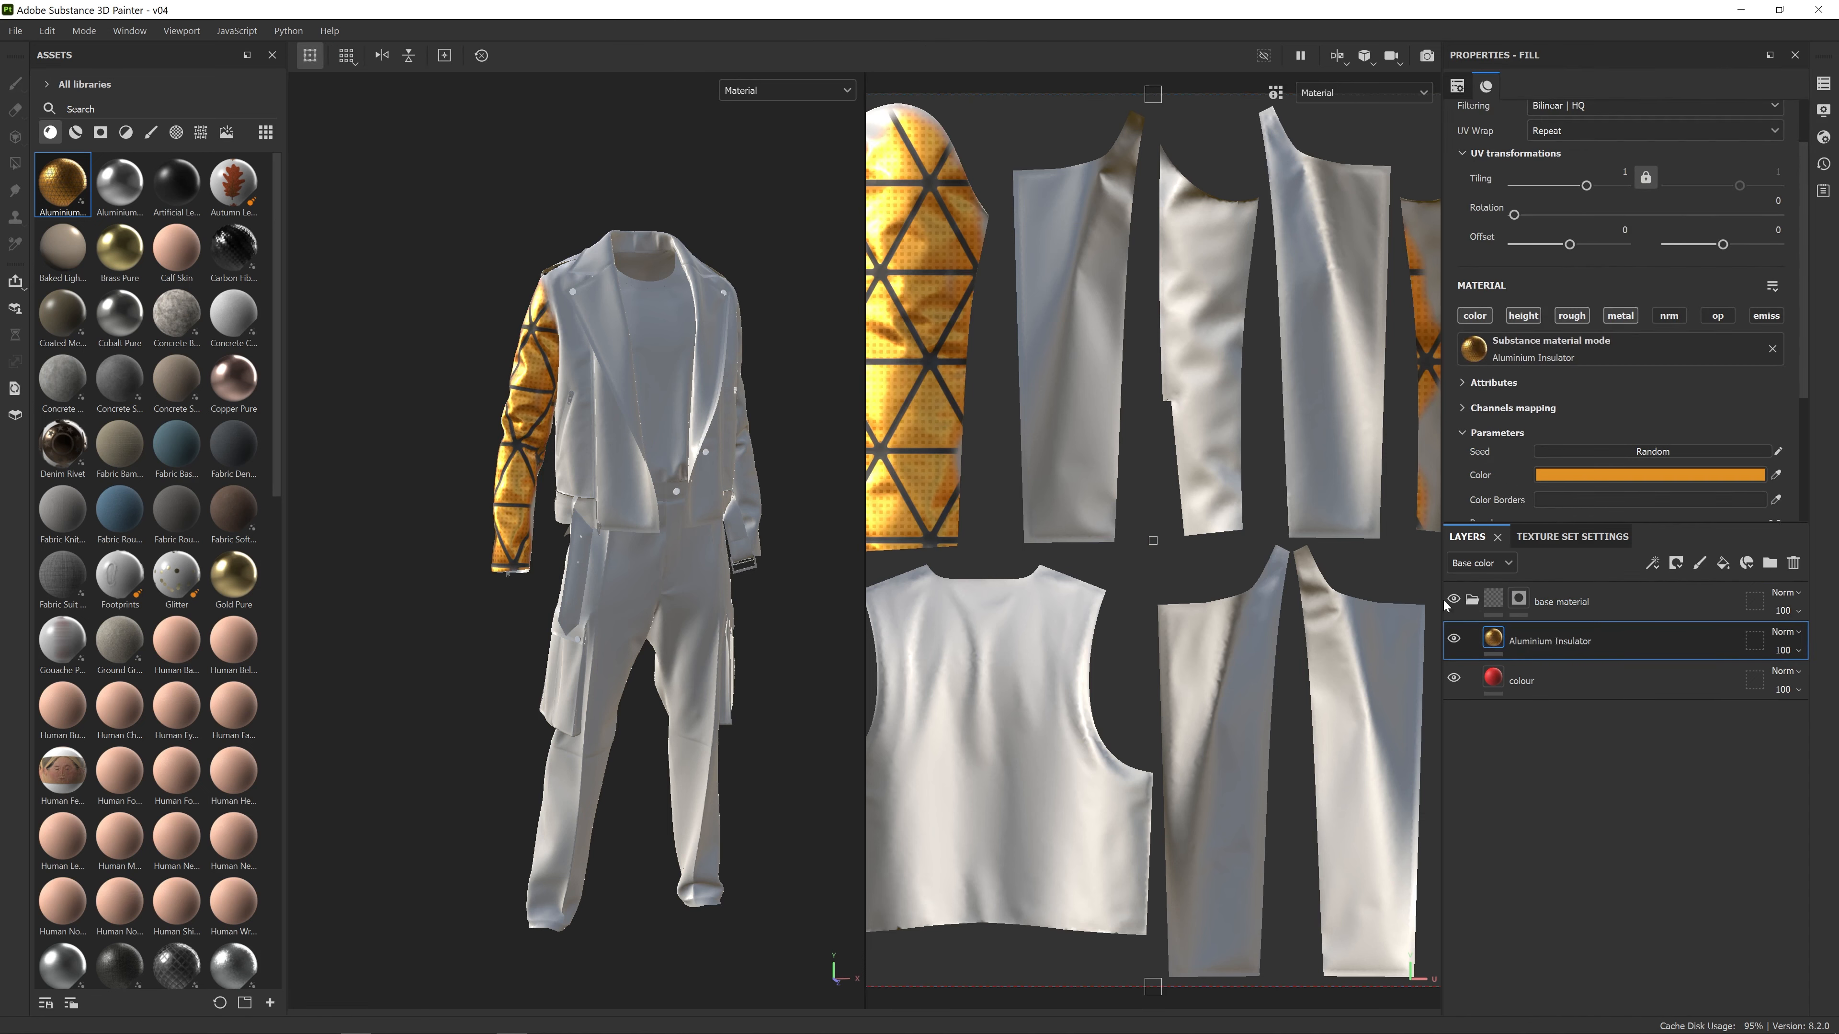
pyautogui.keyDown('alt'); pyautogui.moveTo(637, 362); pyautogui.dragTo(557, 360); pyautogui.keyUp('alt')
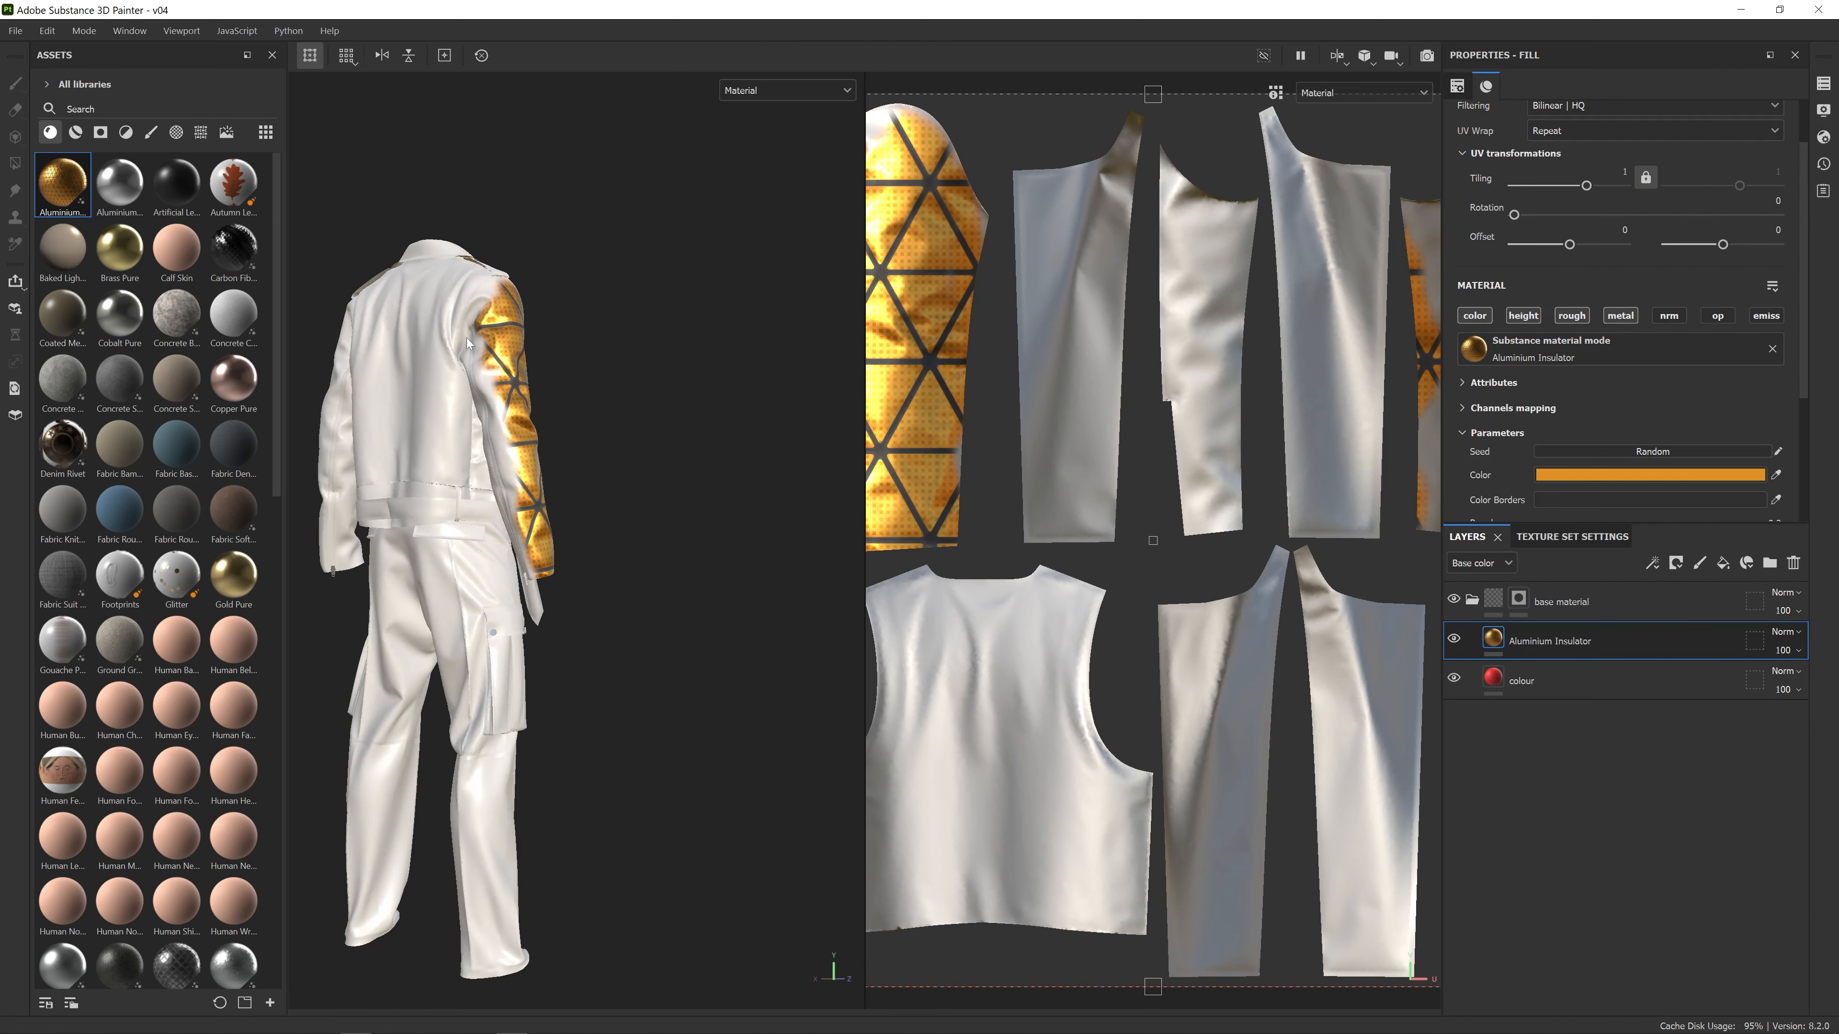
# Select the base material folder's mask and paint a short stroke on the back of the same sleeve
pyautogui.scroll(5, 588, 410)
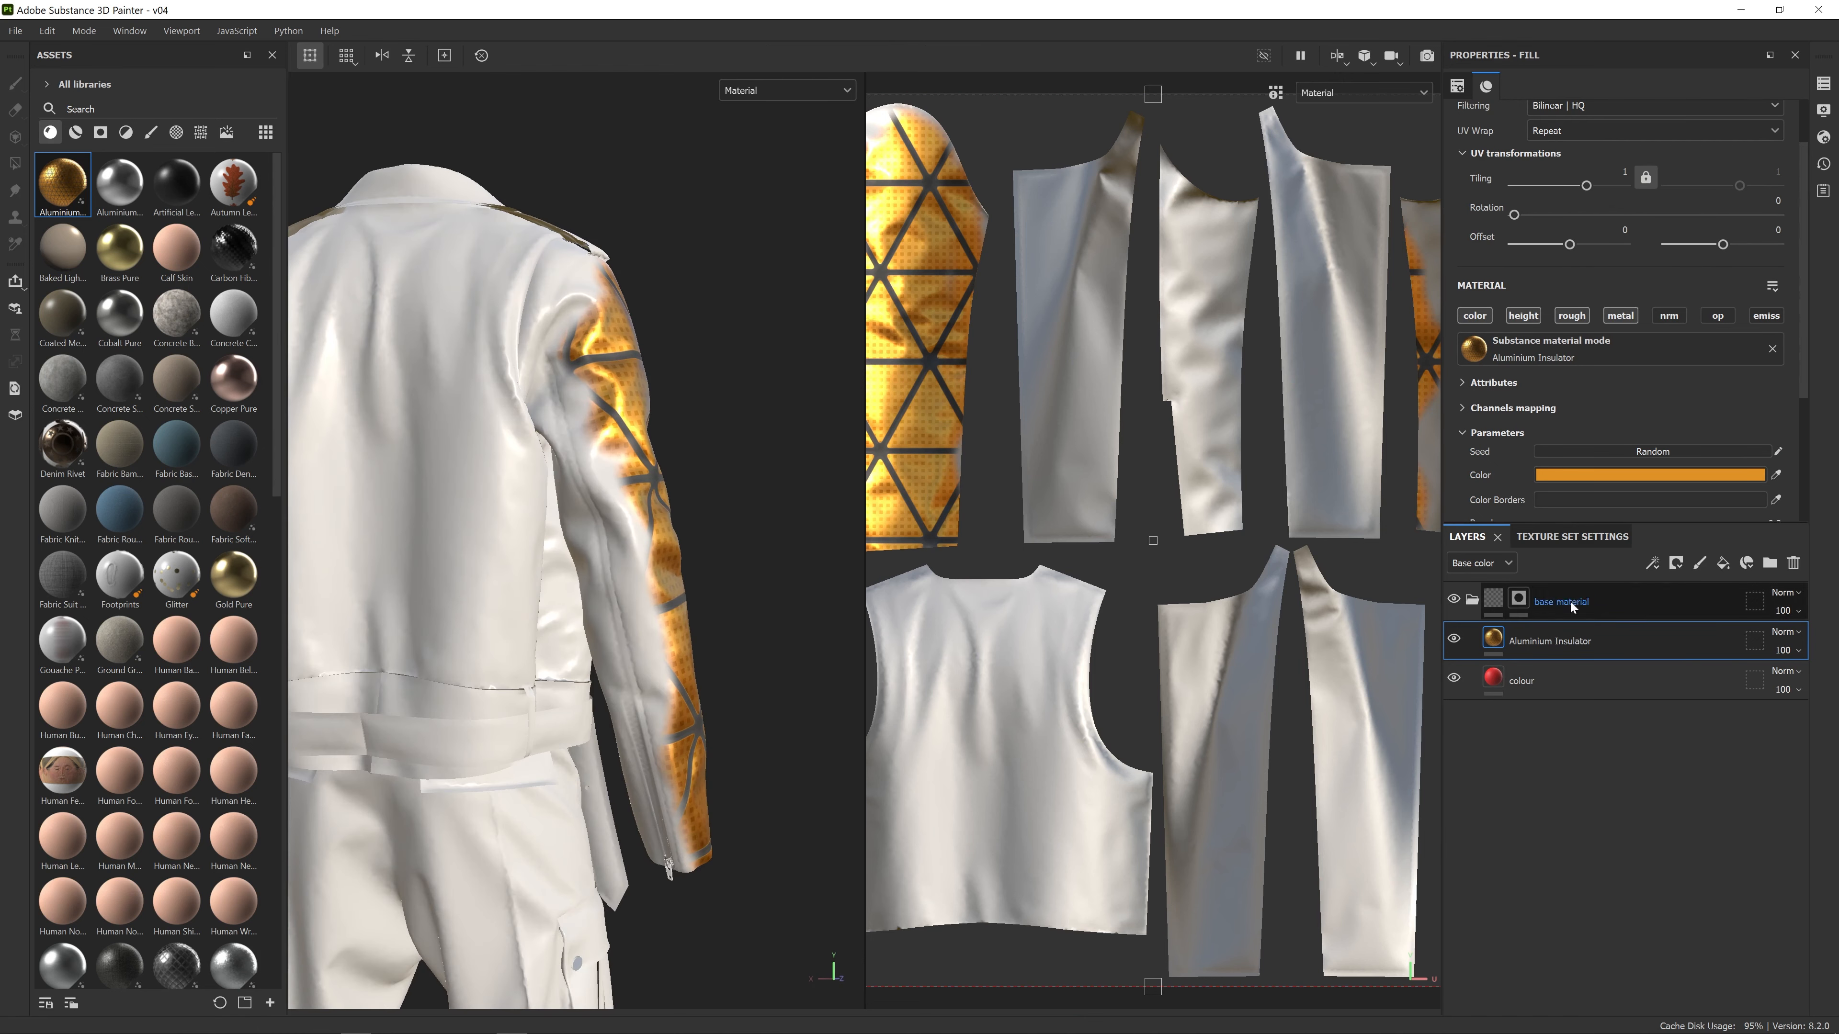
pyautogui.click(1519, 601)
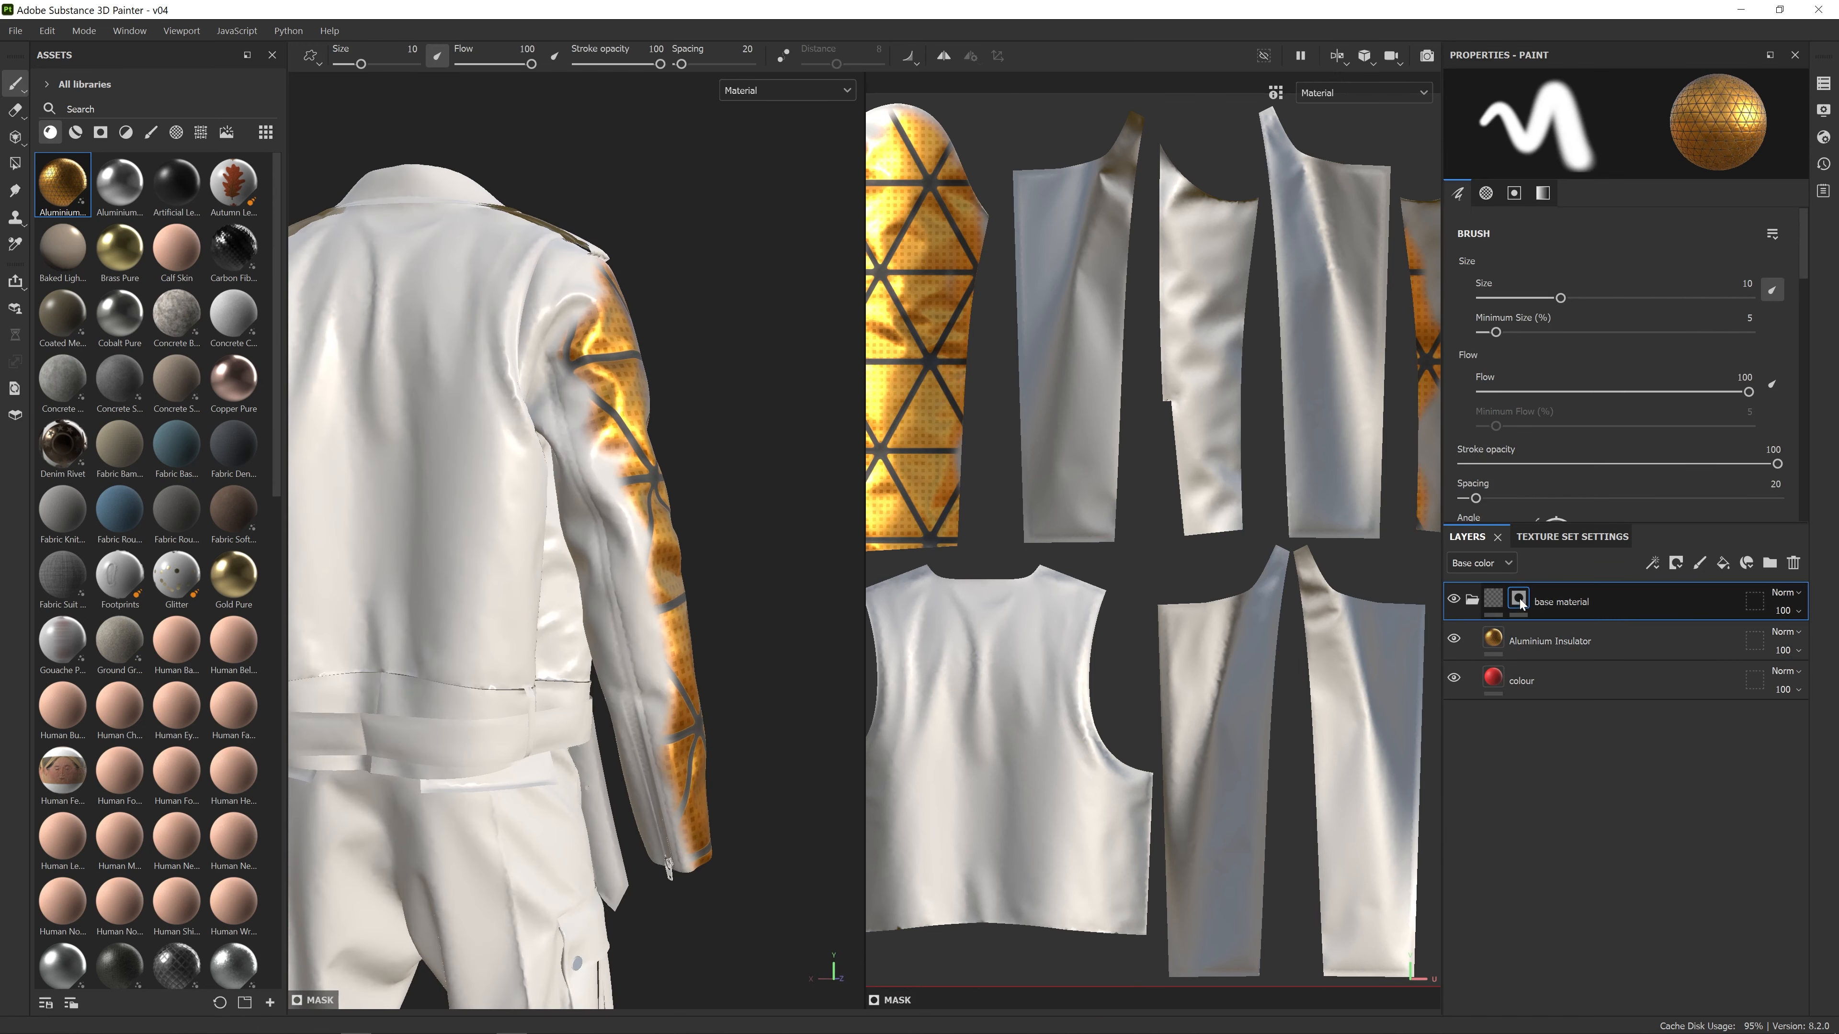
pyautogui.moveTo(563, 364)
pyautogui.mouseDown()
pyautogui.moveTo(678, 862)
pyautogui.moveTo(623, 442)
pyautogui.mouseUp()
pyautogui.moveTo(623, 442)
pyautogui.keyDown('alt'); pyautogui.mouseDown()
pyautogui.moveTo(535, 326)
pyautogui.moveTo(542, 509)
pyautogui.mouseUp(); pyautogui.keyUp('alt')
pyautogui.keyDown('alt'); pyautogui.moveTo(661, 391); pyautogui.dragTo(461, 416); pyautogui.keyUp('alt')
pyautogui.keyDown('alt'); pyautogui.moveTo(462, 415); pyautogui.dragTo(388, 331, button='middle'); pyautogui.keyUp('alt')
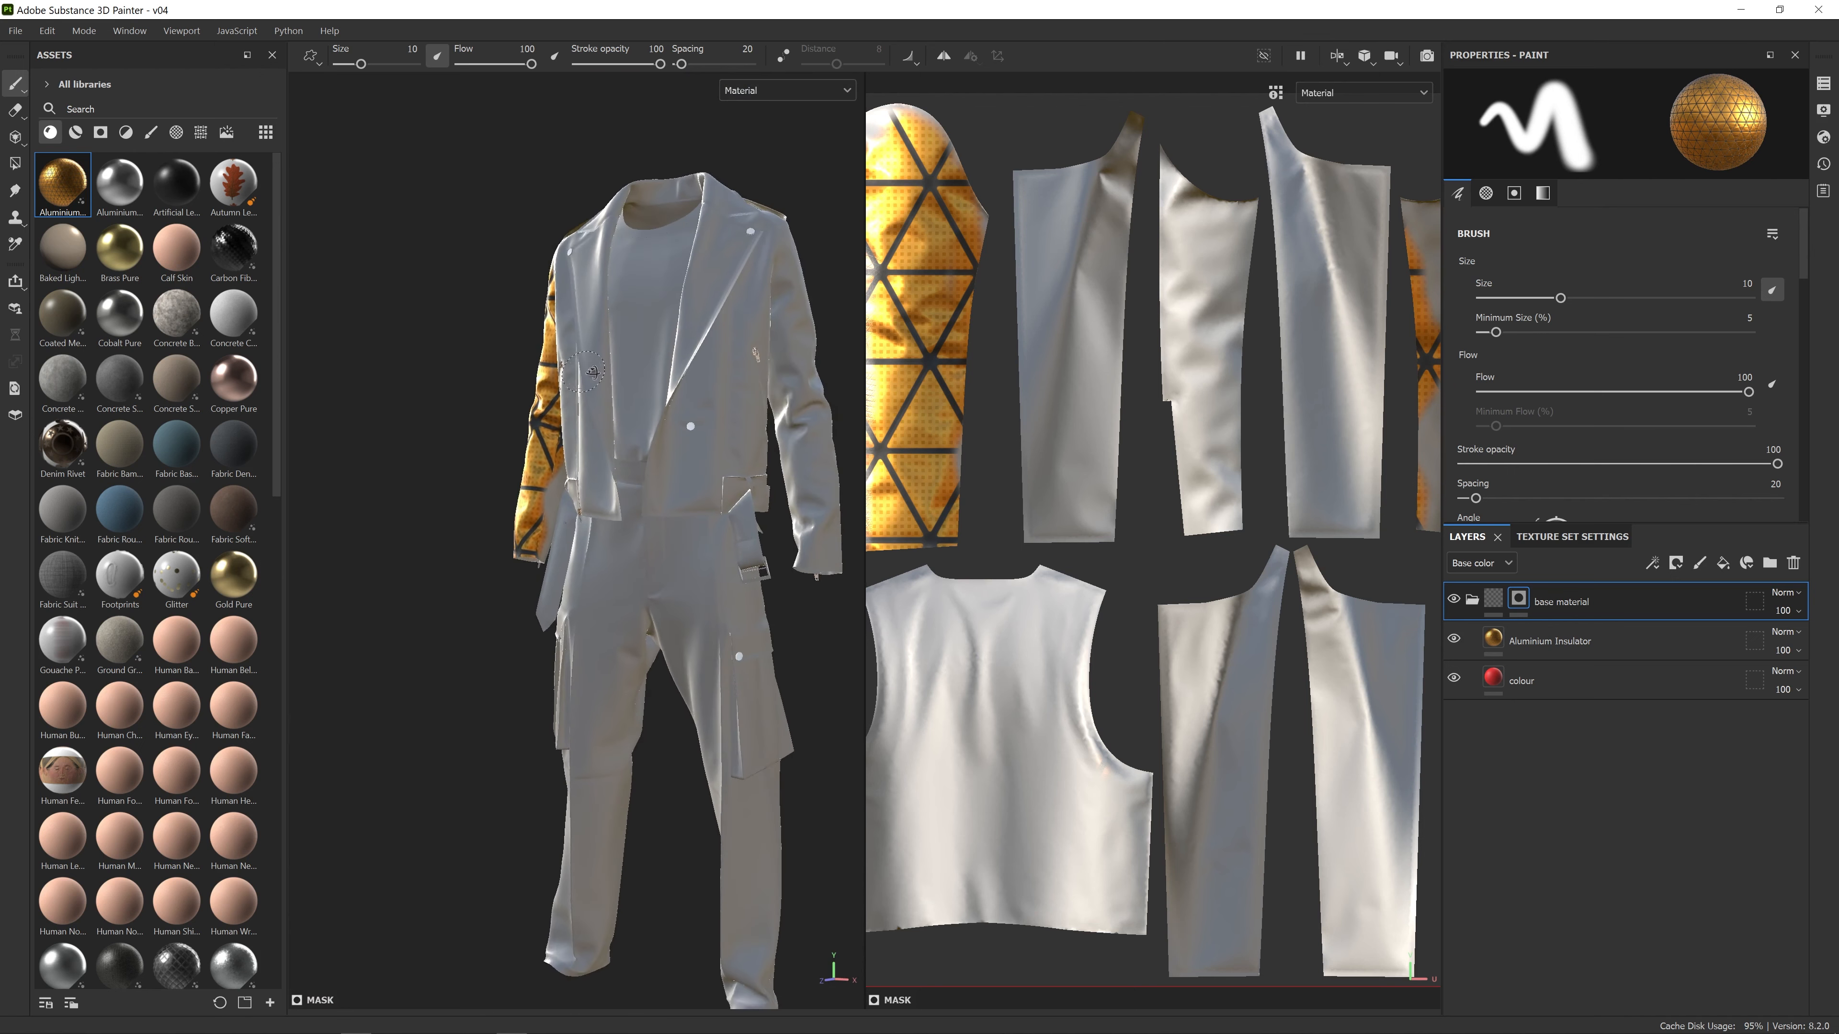
# Move the colour layer above the Aluminium Insulator layer inside the base material folder
pyautogui.keyDown('alt'); pyautogui.moveTo(389, 331); pyautogui.dragTo(438, 339); pyautogui.keyUp('alt')
pyautogui.keyDown('alt'); pyautogui.moveTo(598, 431); pyautogui.dragTo(698, 445); pyautogui.keyUp('alt')
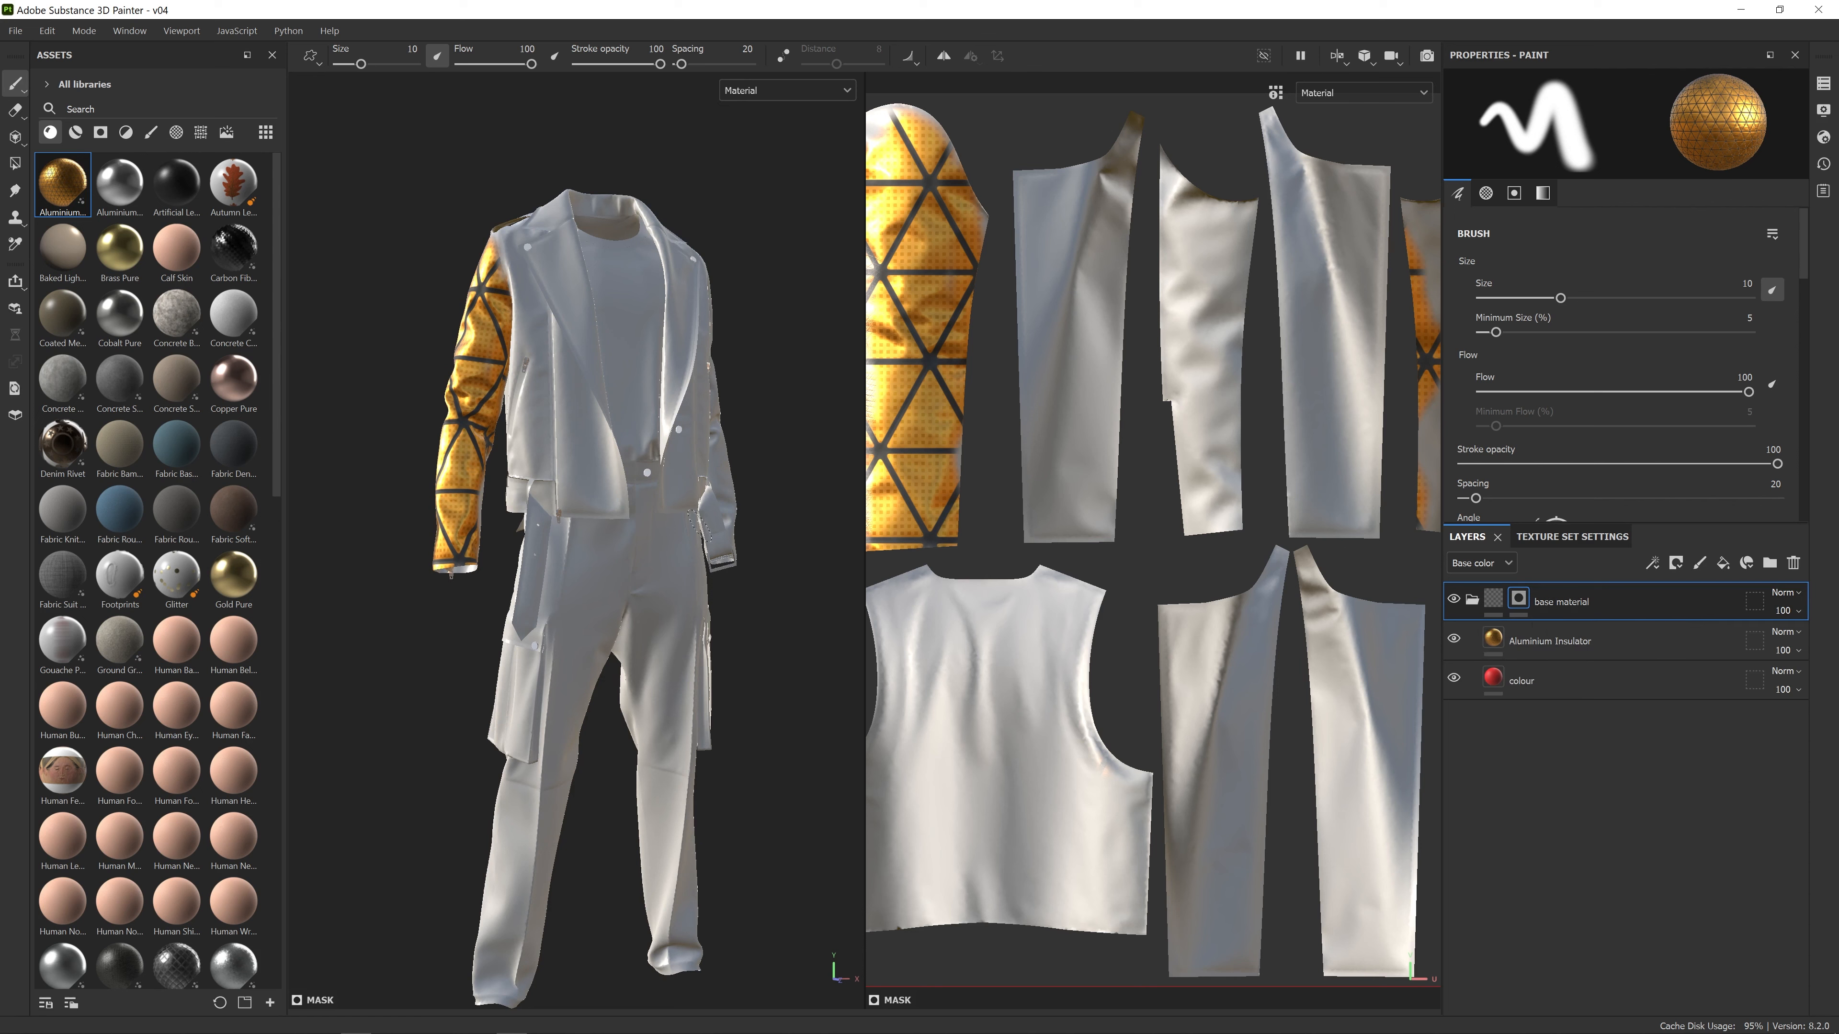
pyautogui.keyDown('alt'); pyautogui.moveTo(612, 509); pyautogui.dragTo(756, 506); pyautogui.keyUp('alt')
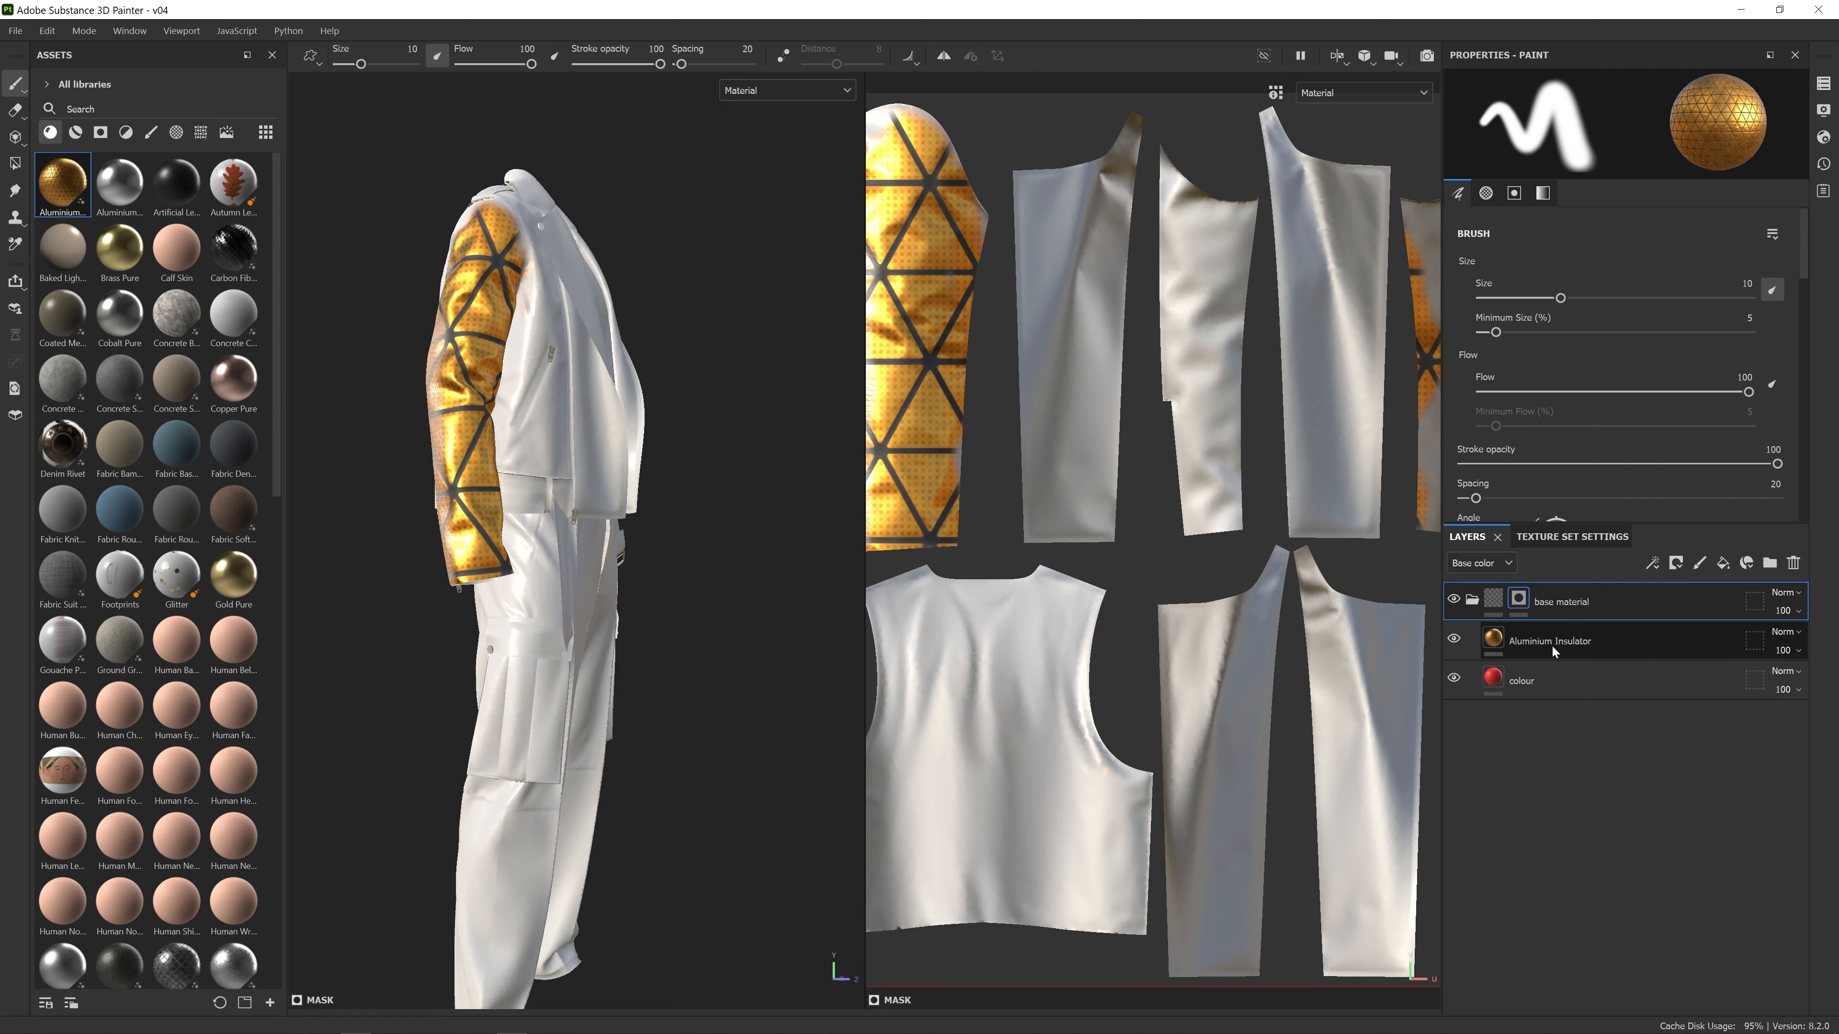
pyautogui.keyDown('alt'); pyautogui.moveTo(628, 495); pyautogui.dragTo(517, 500); pyautogui.keyUp('alt')
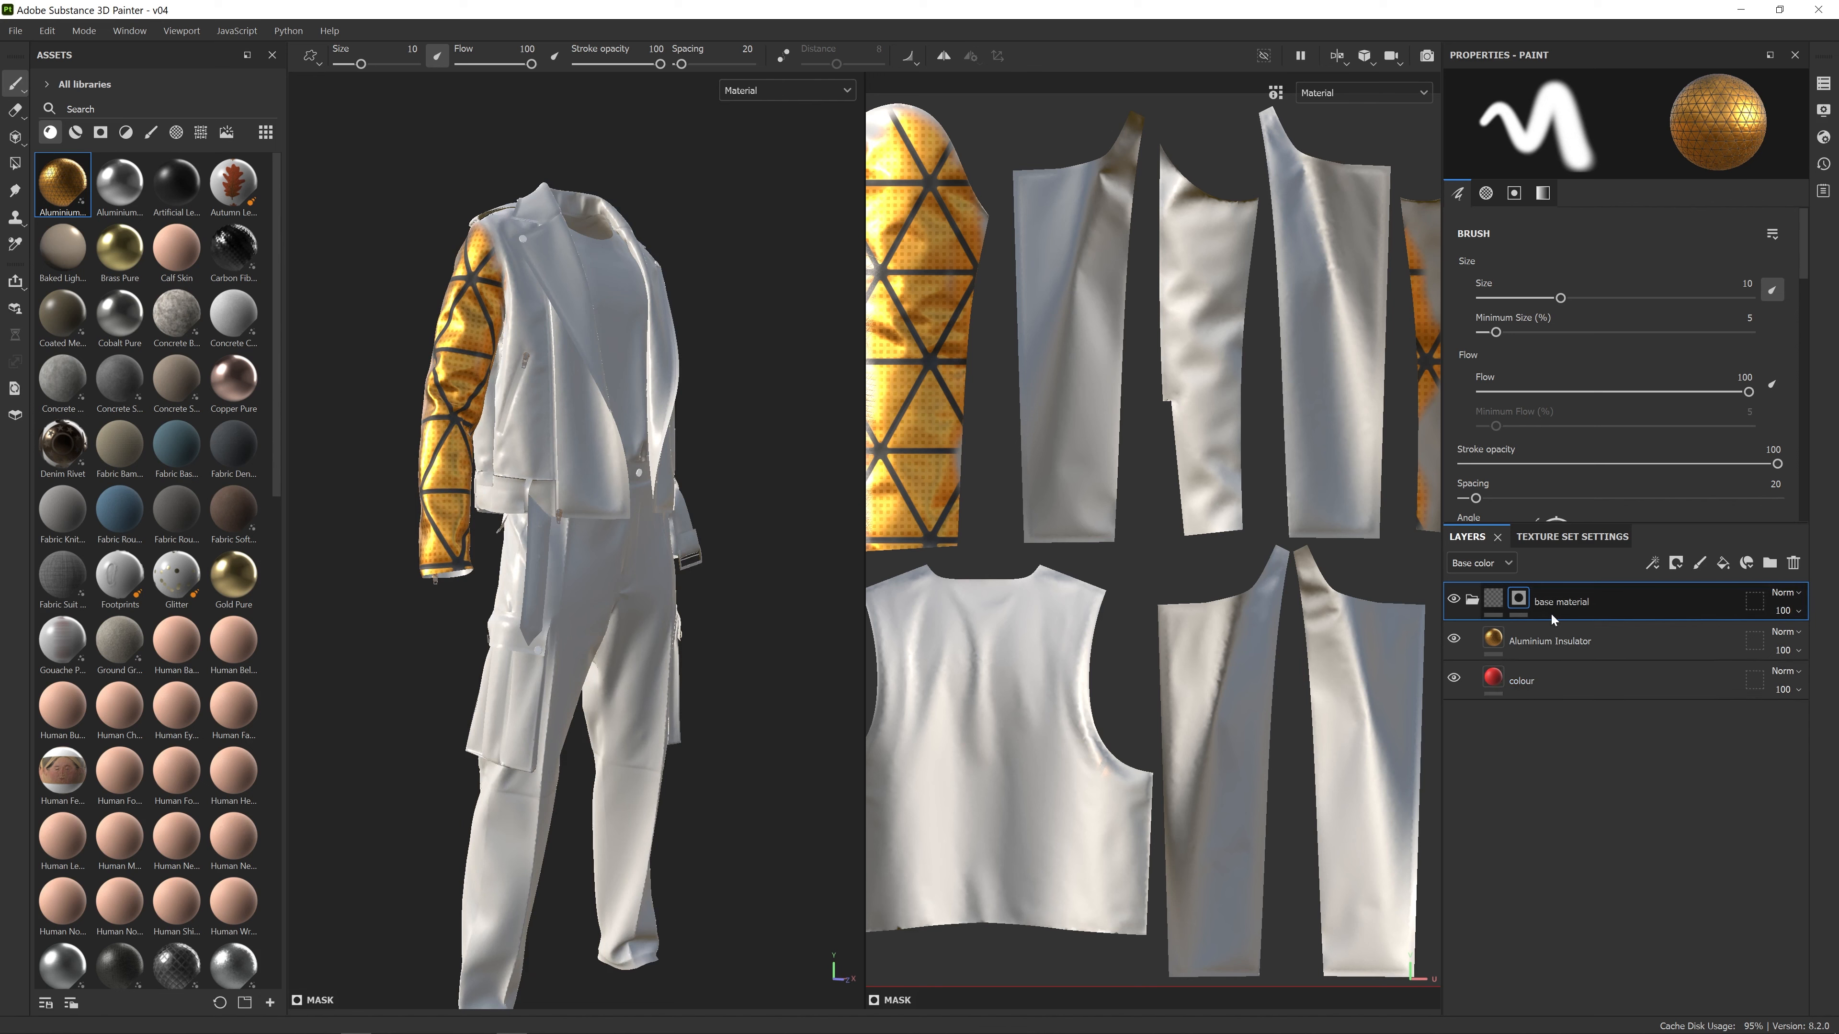
pyautogui.moveTo(1547, 687); pyautogui.dragTo(1559, 628)
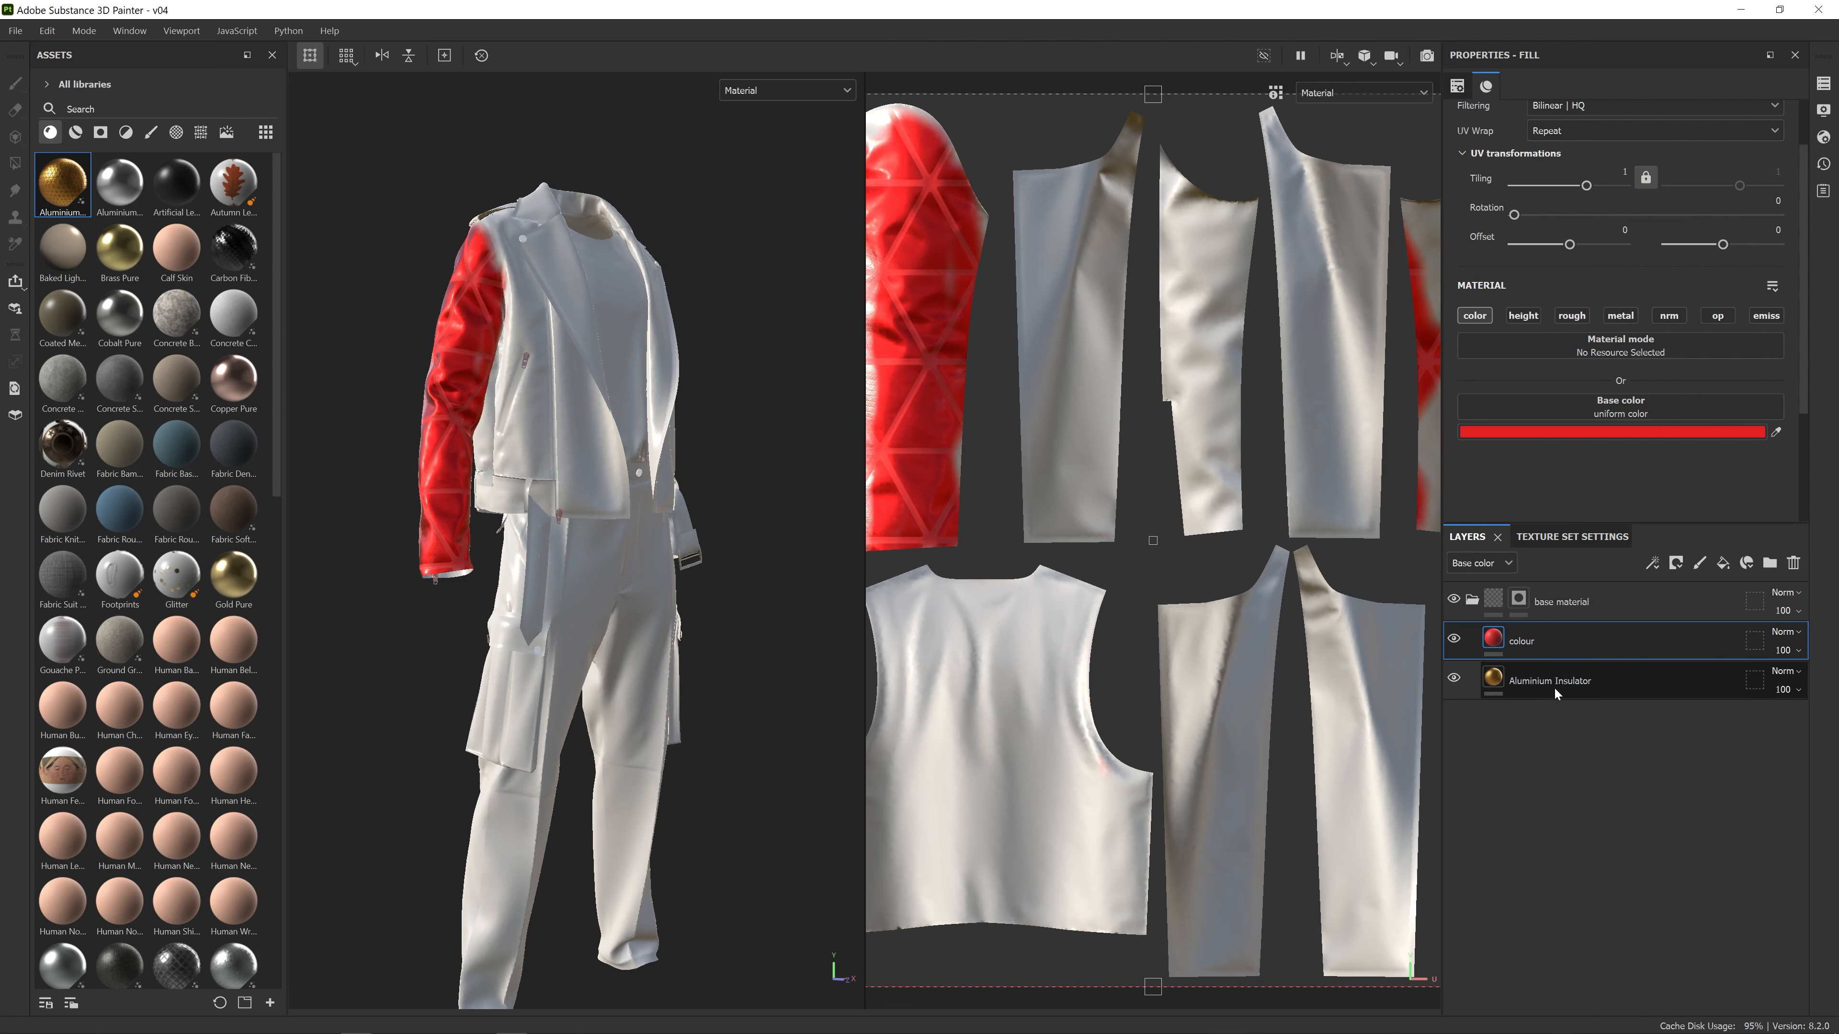
# Examine how the red colour layer combines with the Aluminium Insulator pattern on the painted jacket sleeve, close up and from a distance
pyautogui.keyDown('alt'); pyautogui.moveTo(382, 363); pyautogui.dragTo(484, 390); pyautogui.keyUp('alt')
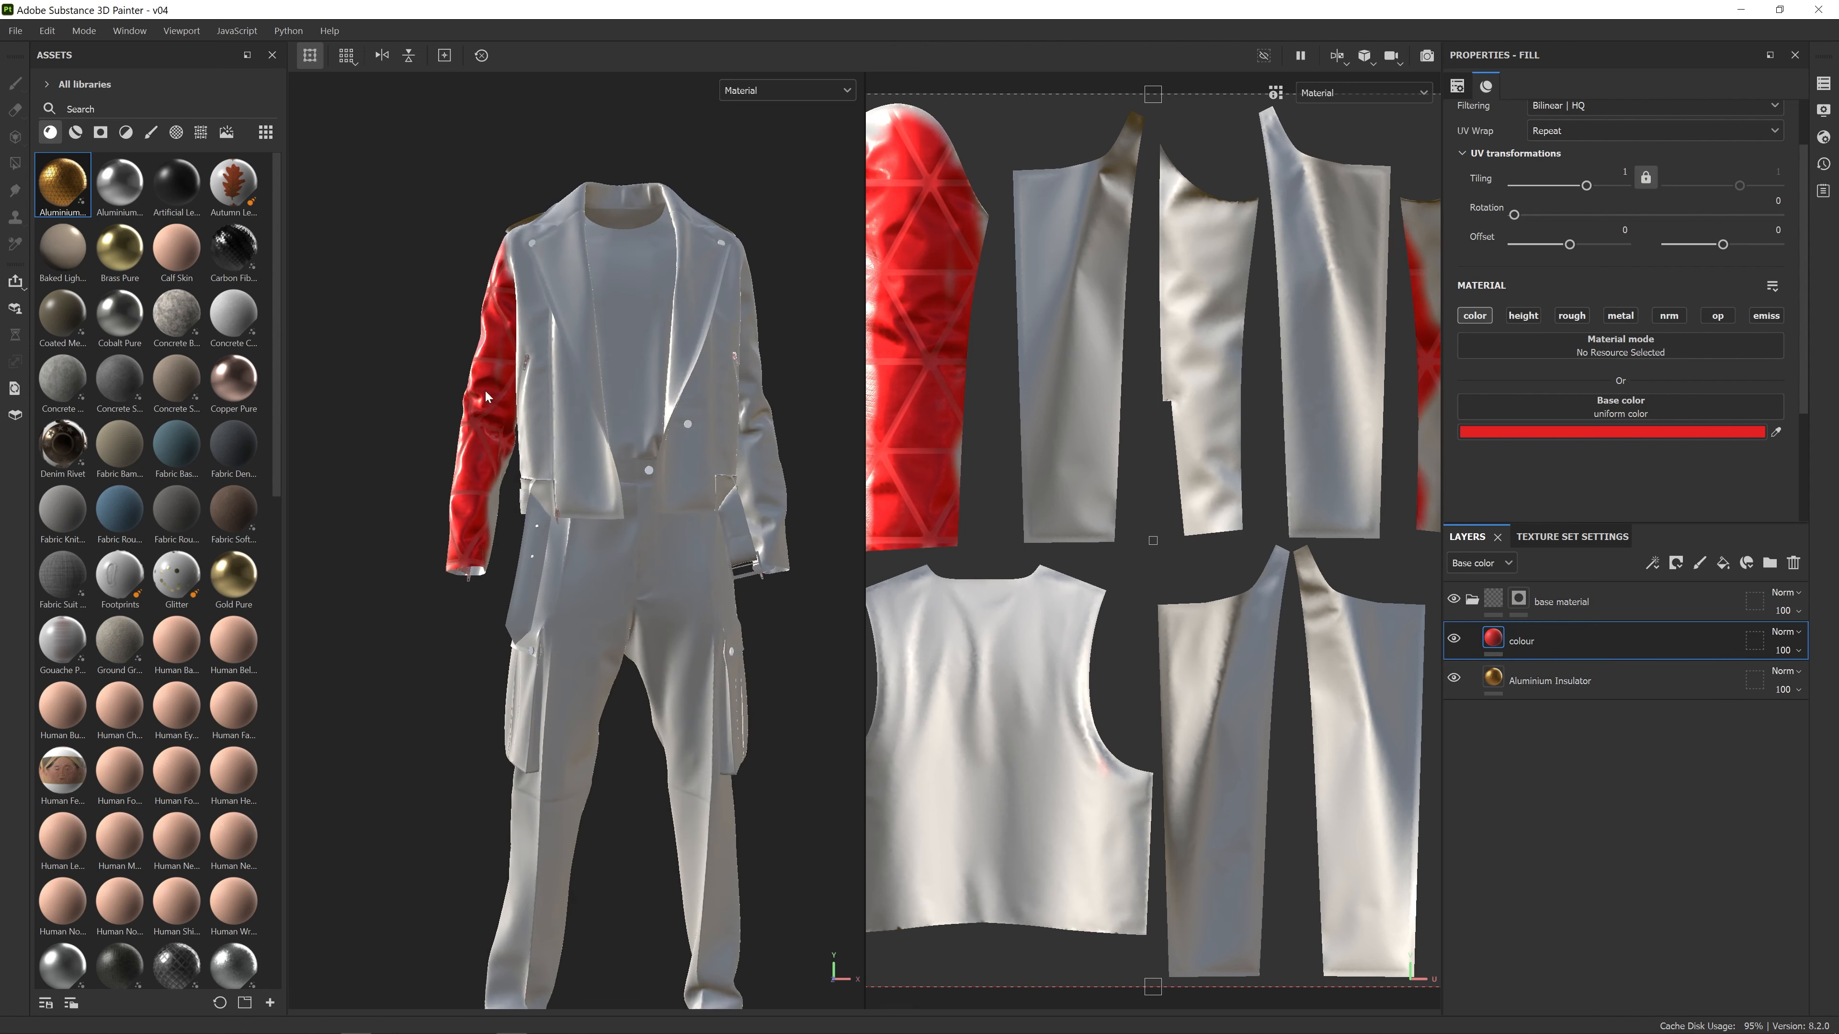
pyautogui.scroll(-5, 487, 391)
pyautogui.scroll(4, 485, 391)
pyautogui.scroll(6, 488, 394)
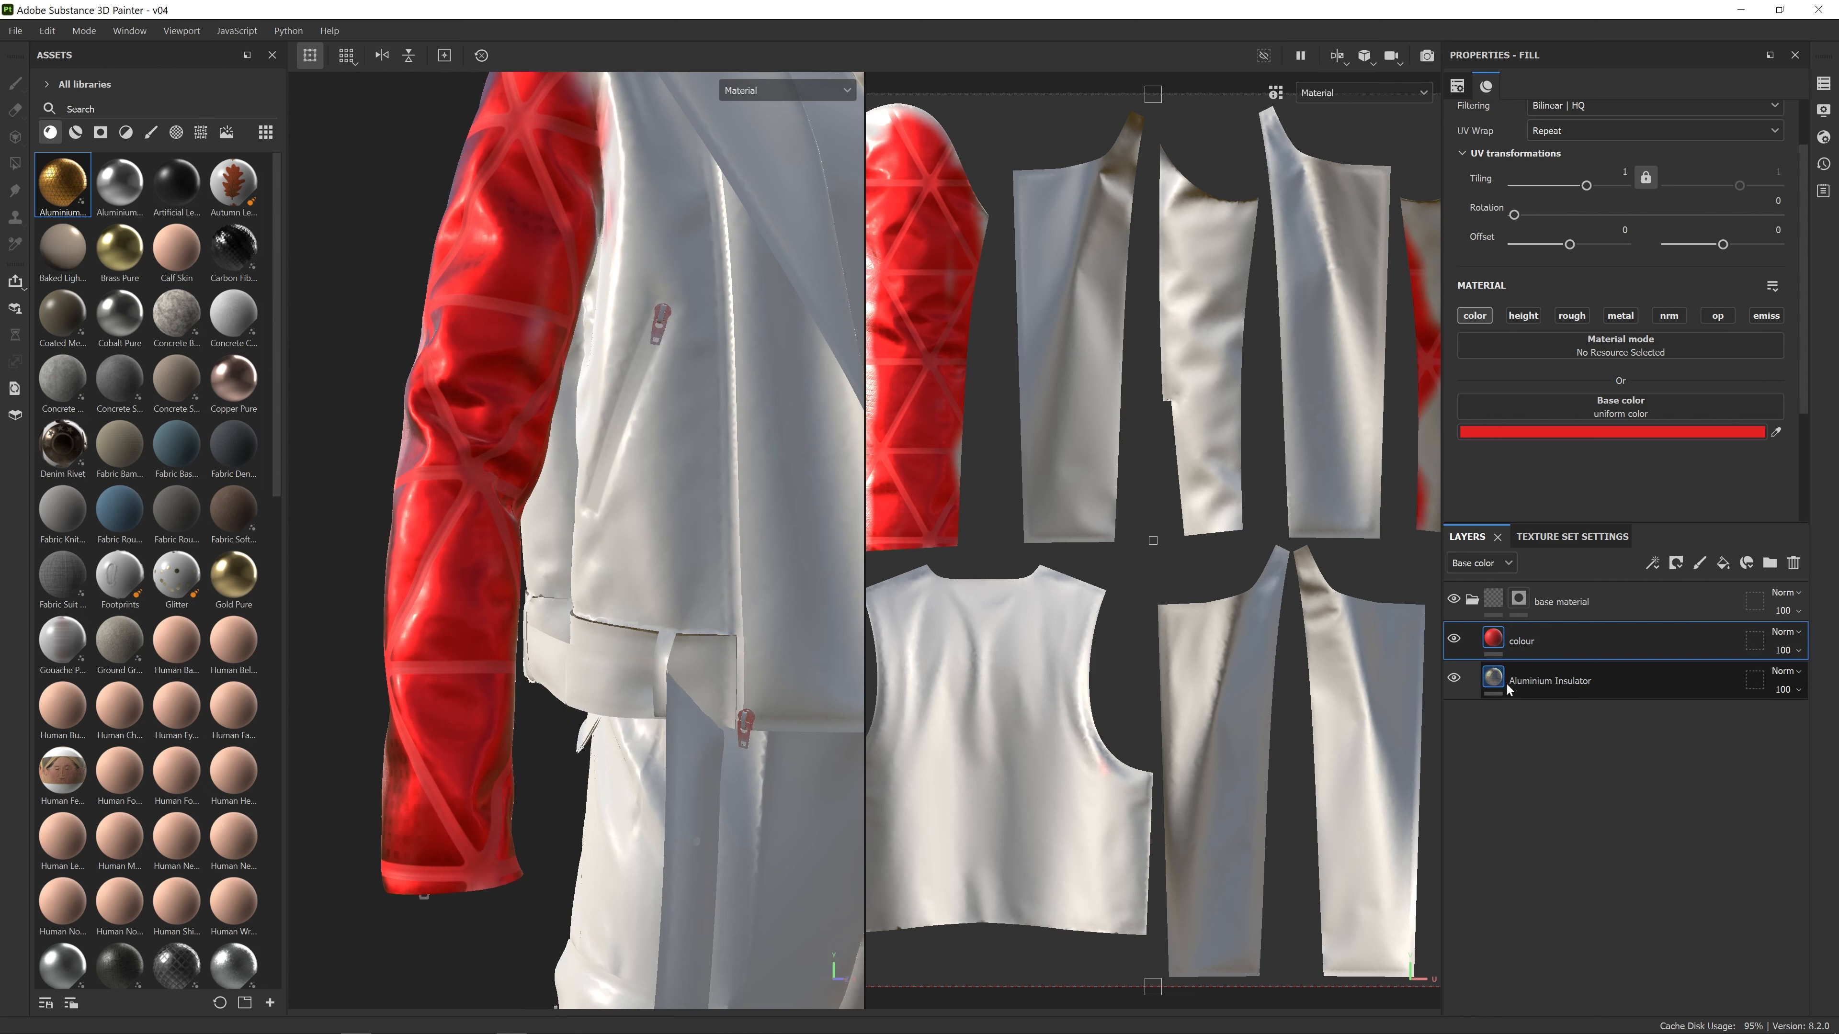
pyautogui.scroll(2, 479, 443)
pyautogui.scroll(-5, 477, 446)
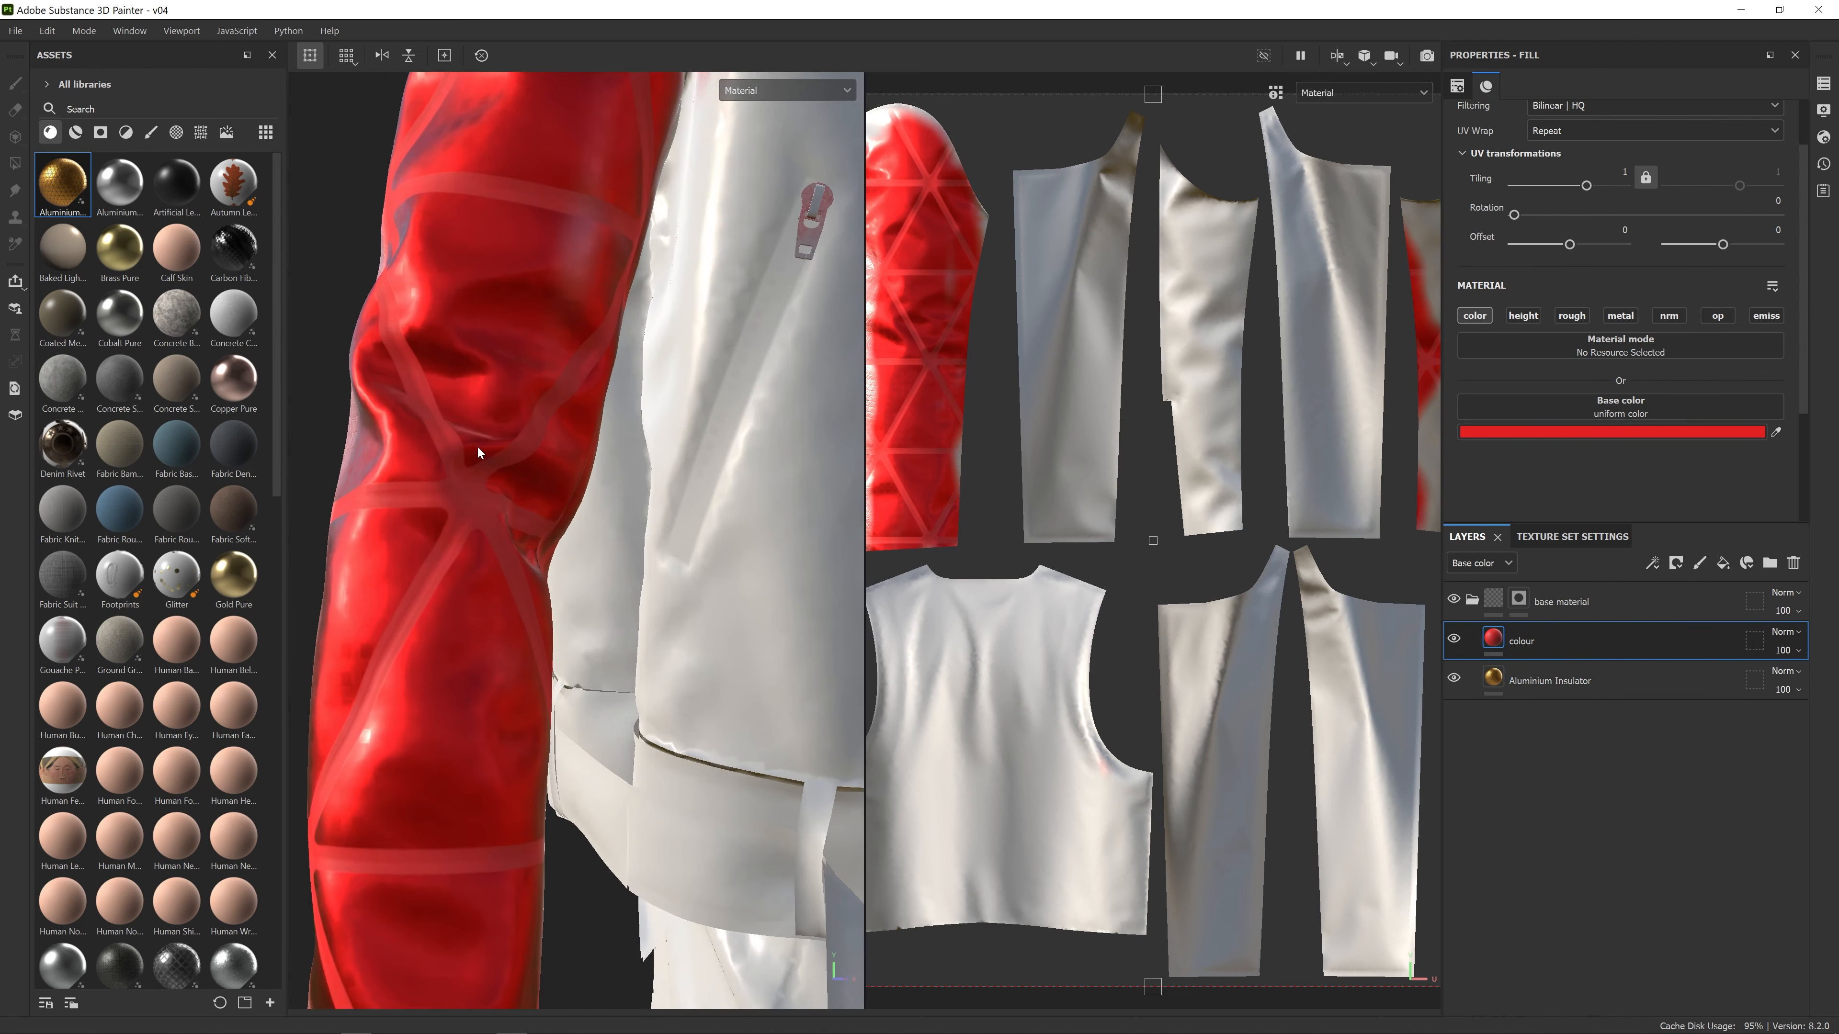
pyautogui.keyDown('alt'); pyautogui.moveTo(493, 456); pyautogui.dragTo(449, 459); pyautogui.keyUp('alt')
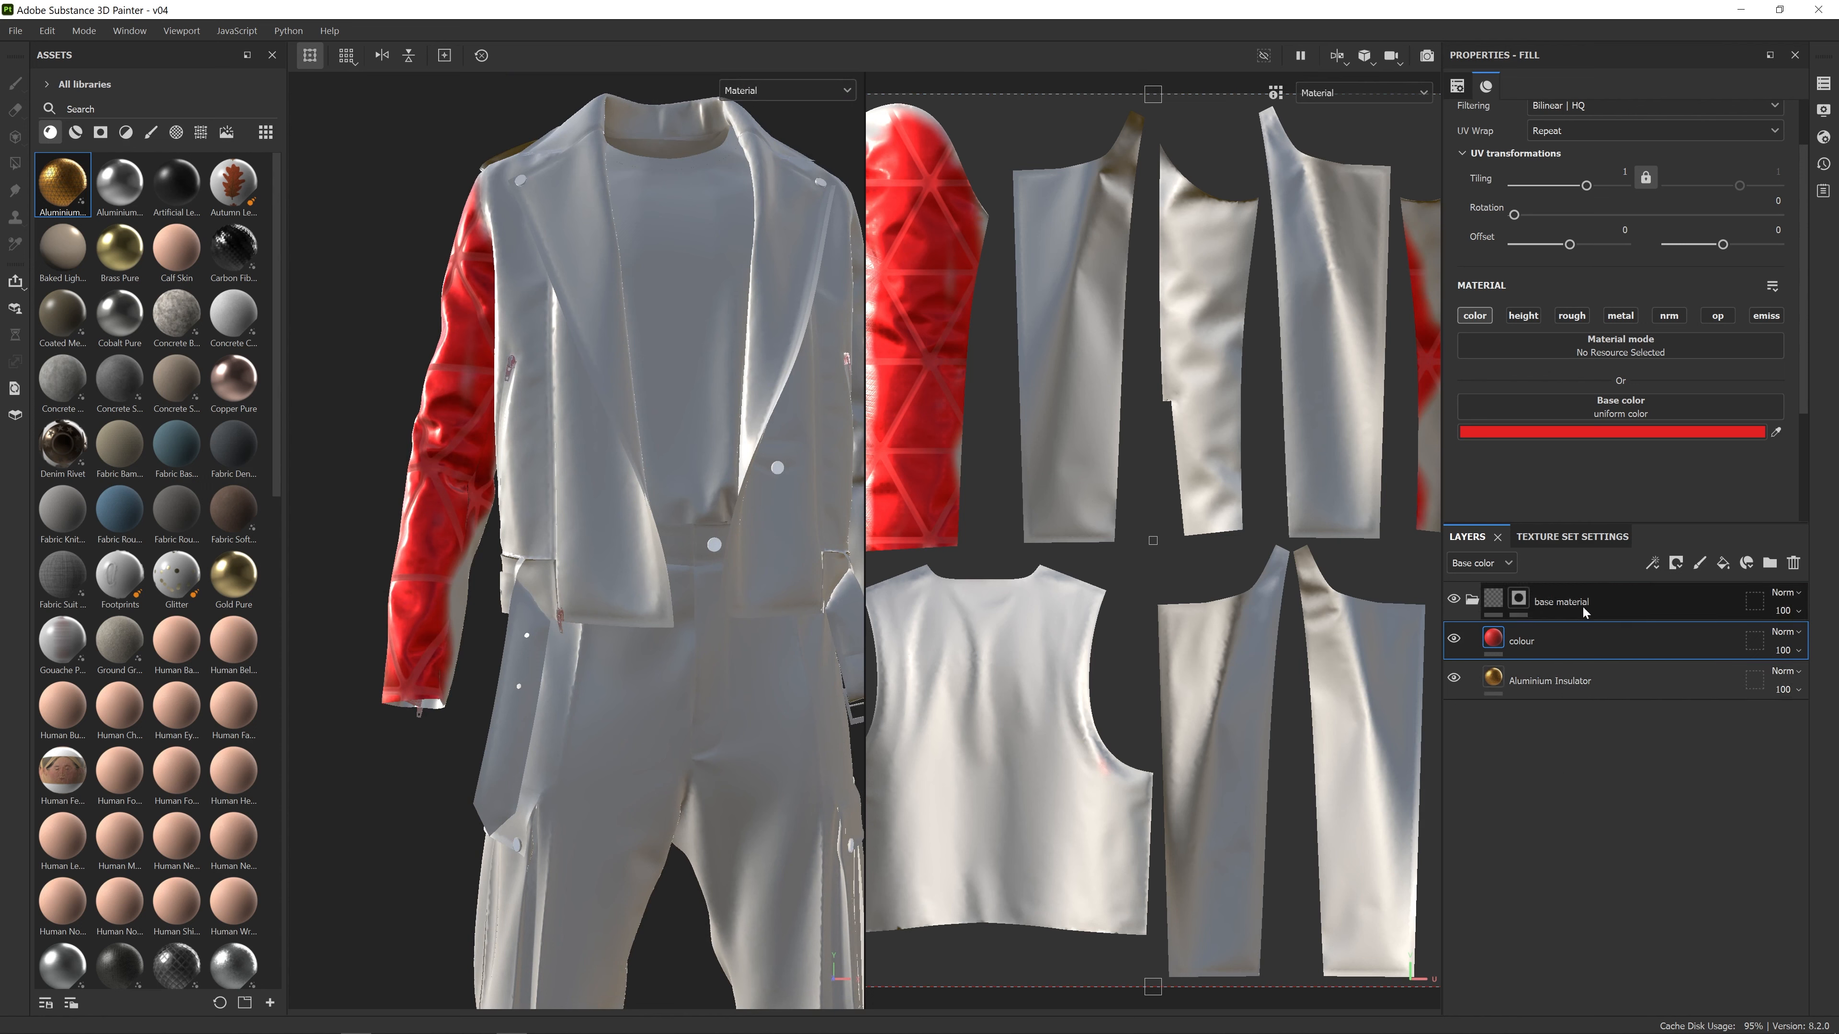
pyautogui.scroll(-5, 610, 482)
pyautogui.keyDown('alt'); pyautogui.moveTo(610, 482); pyautogui.dragTo(797, 467); pyautogui.keyUp('alt')
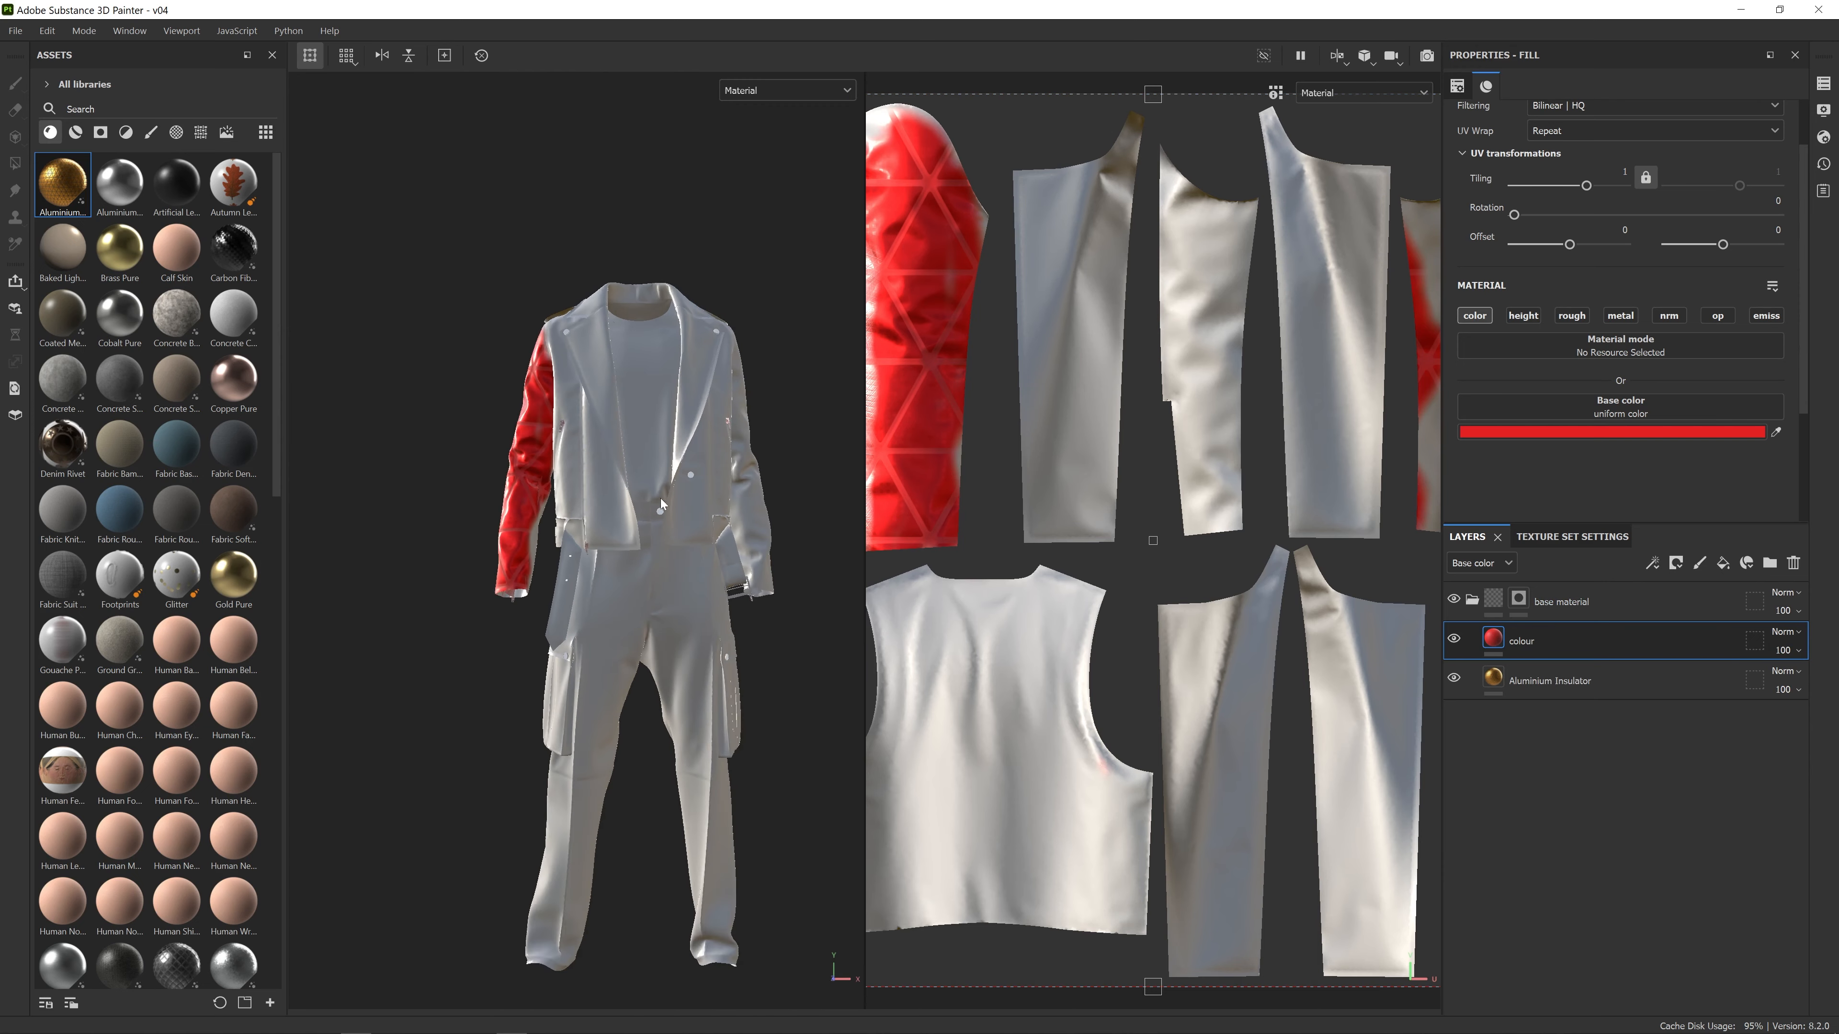
# Delete the Aluminium Insulator layer from the base material folder
pyautogui.rightClick(1519, 601)
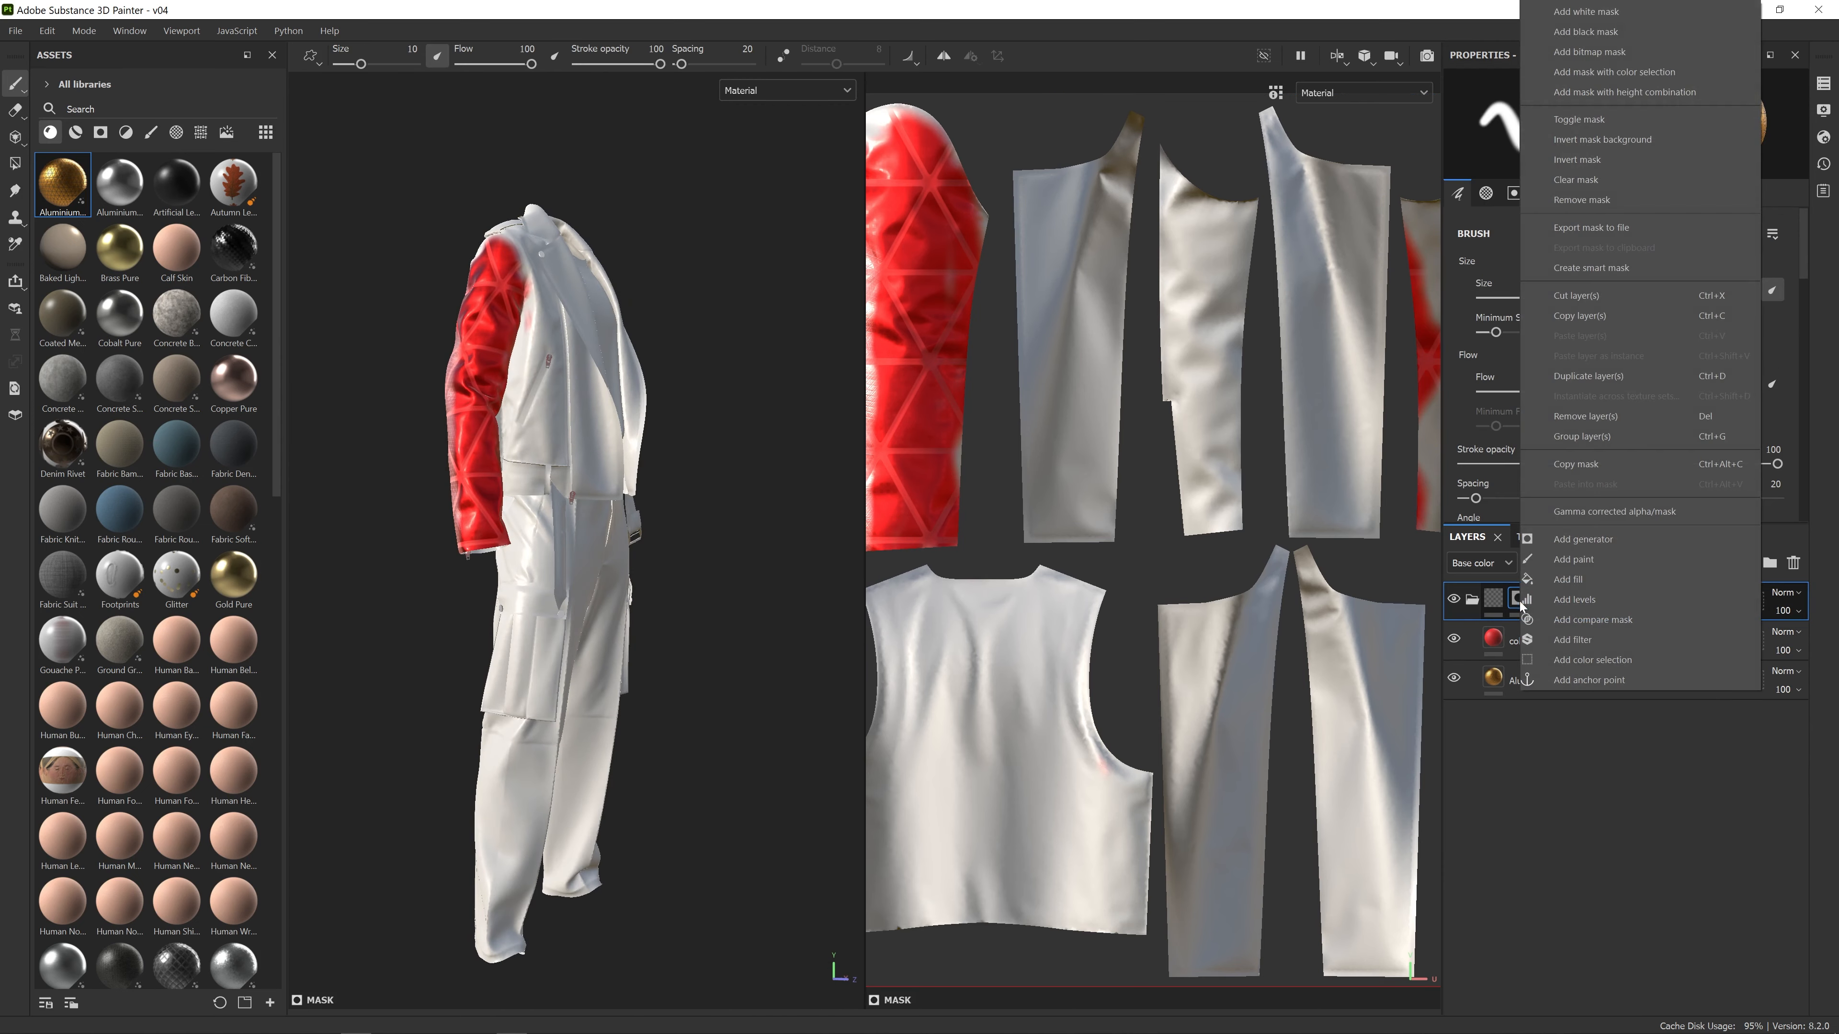
pyautogui.click(1555, 815)
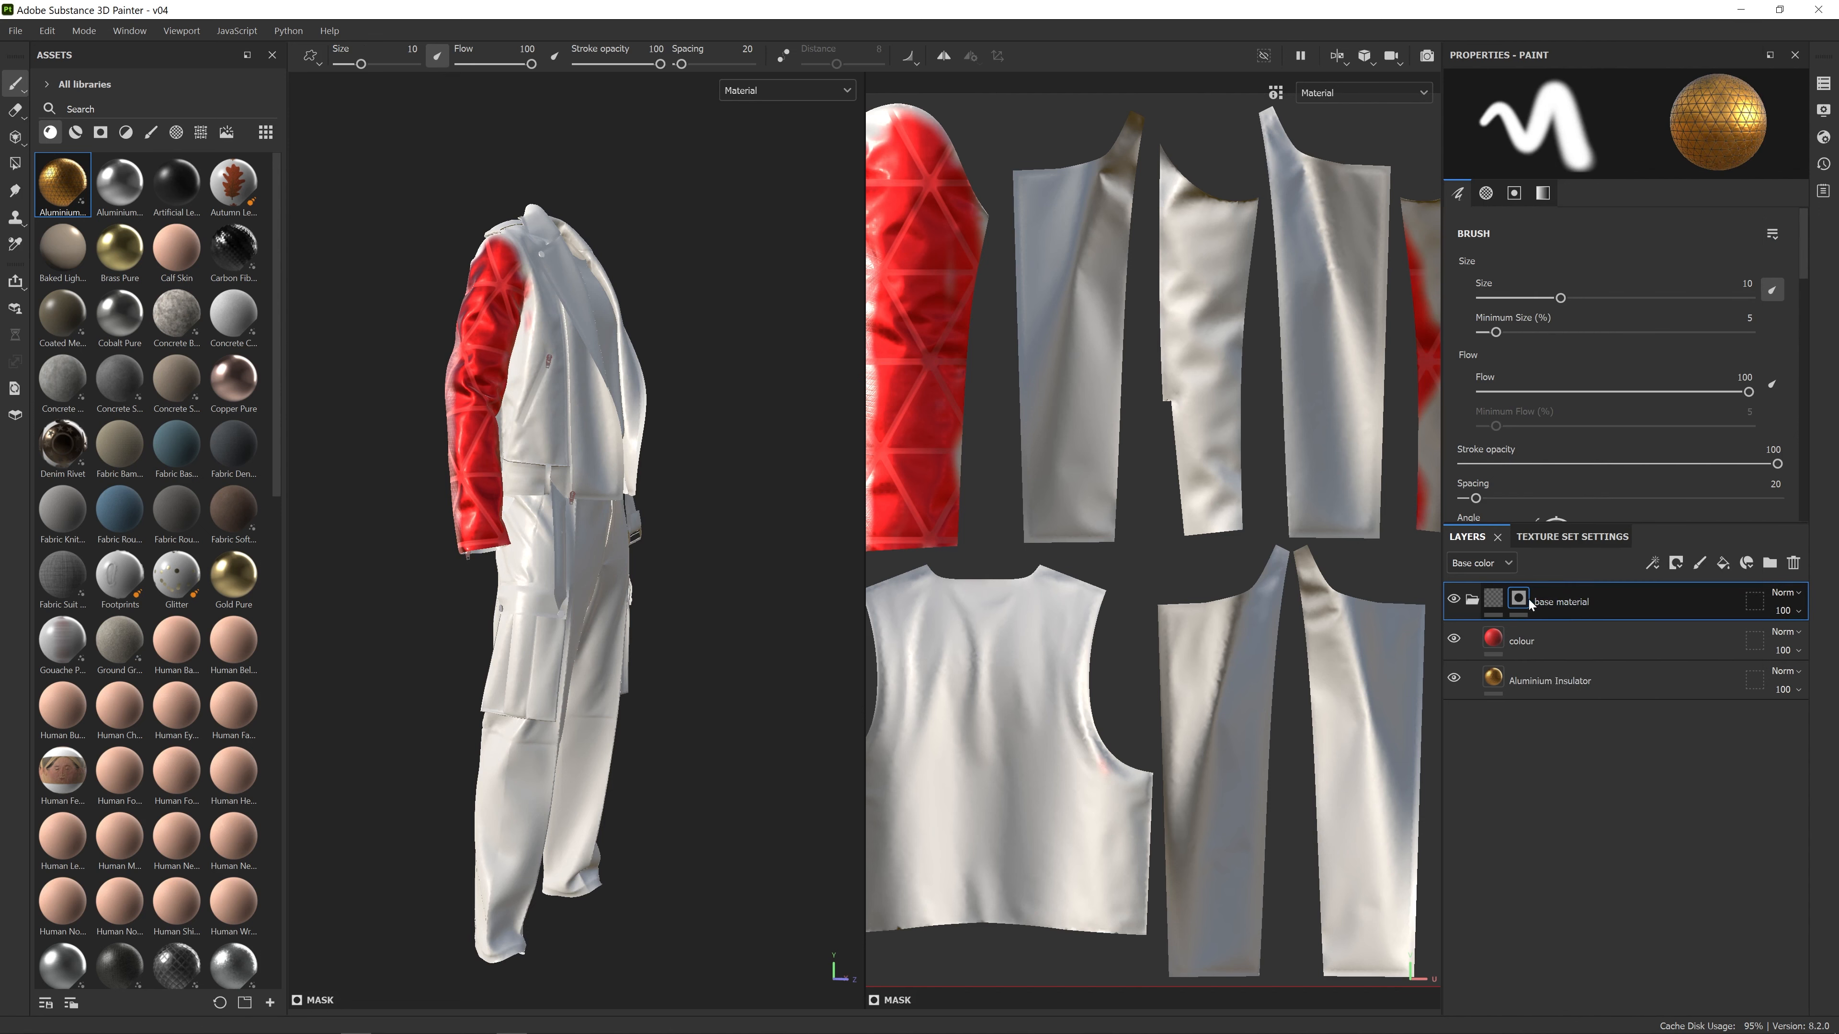
pyautogui.click(1565, 644)
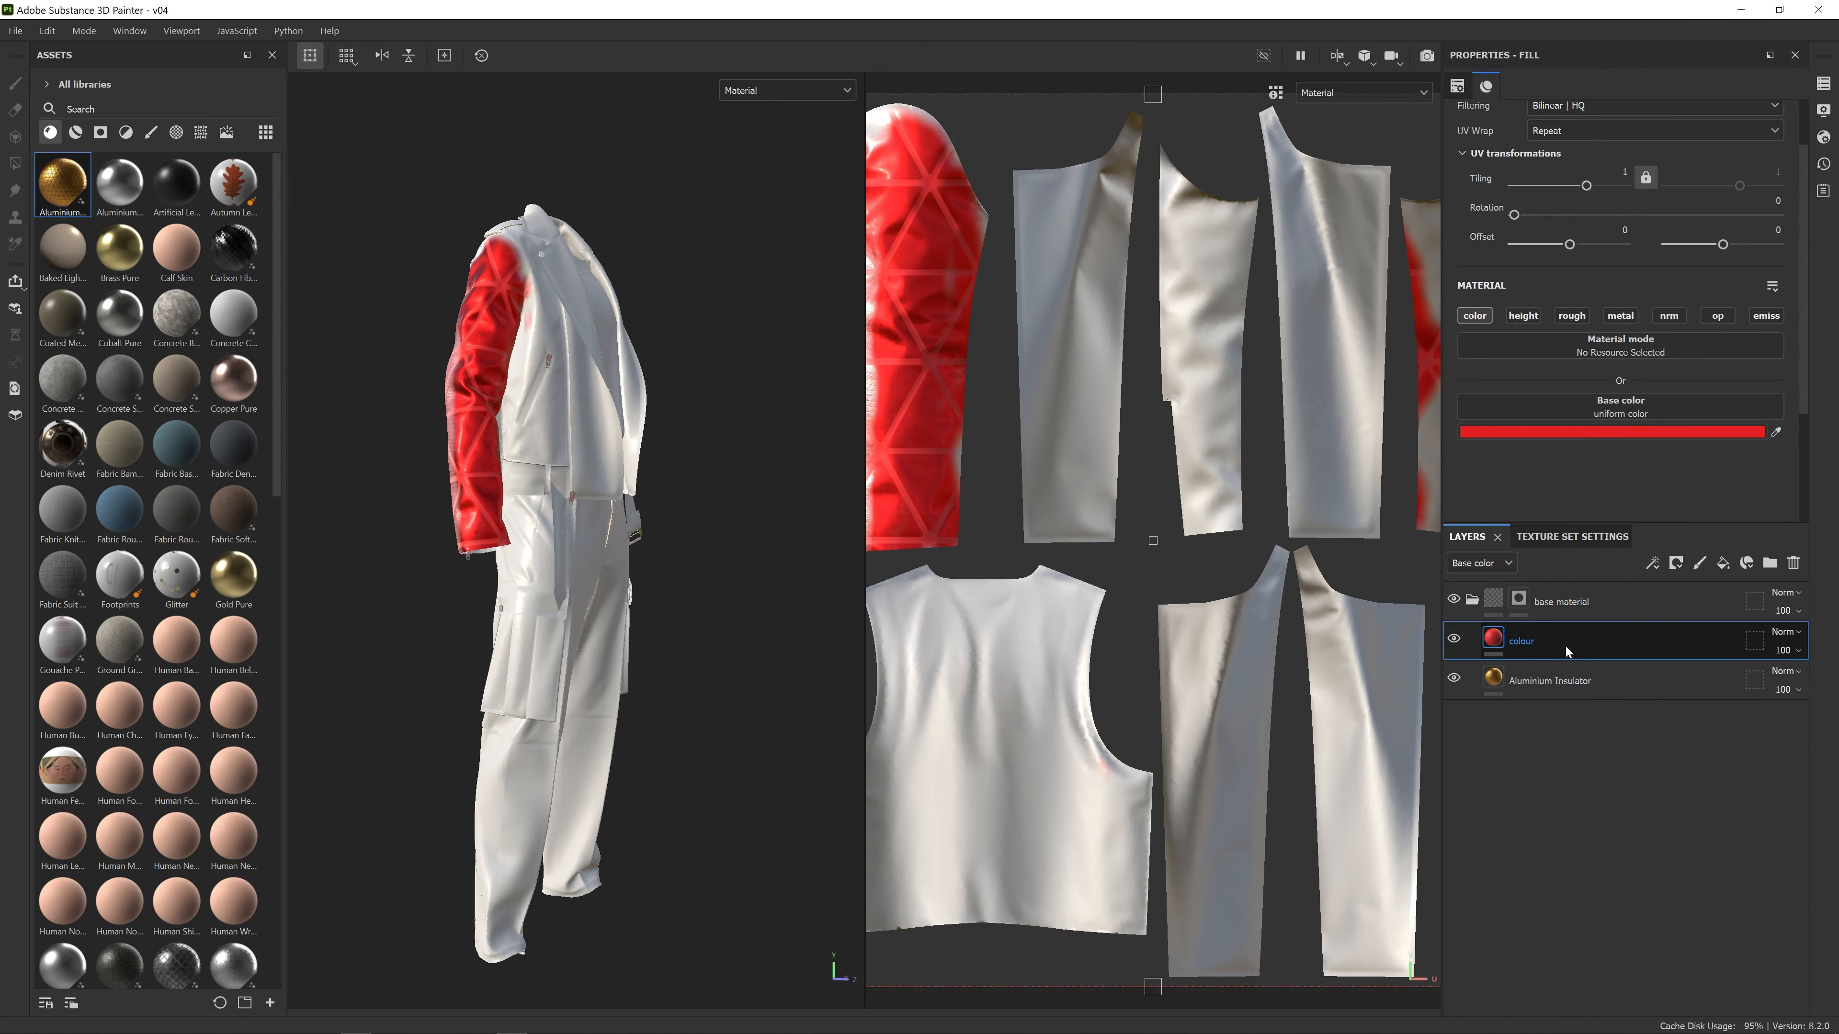
pyautogui.click(1585, 690)
pyautogui.press('Delete')
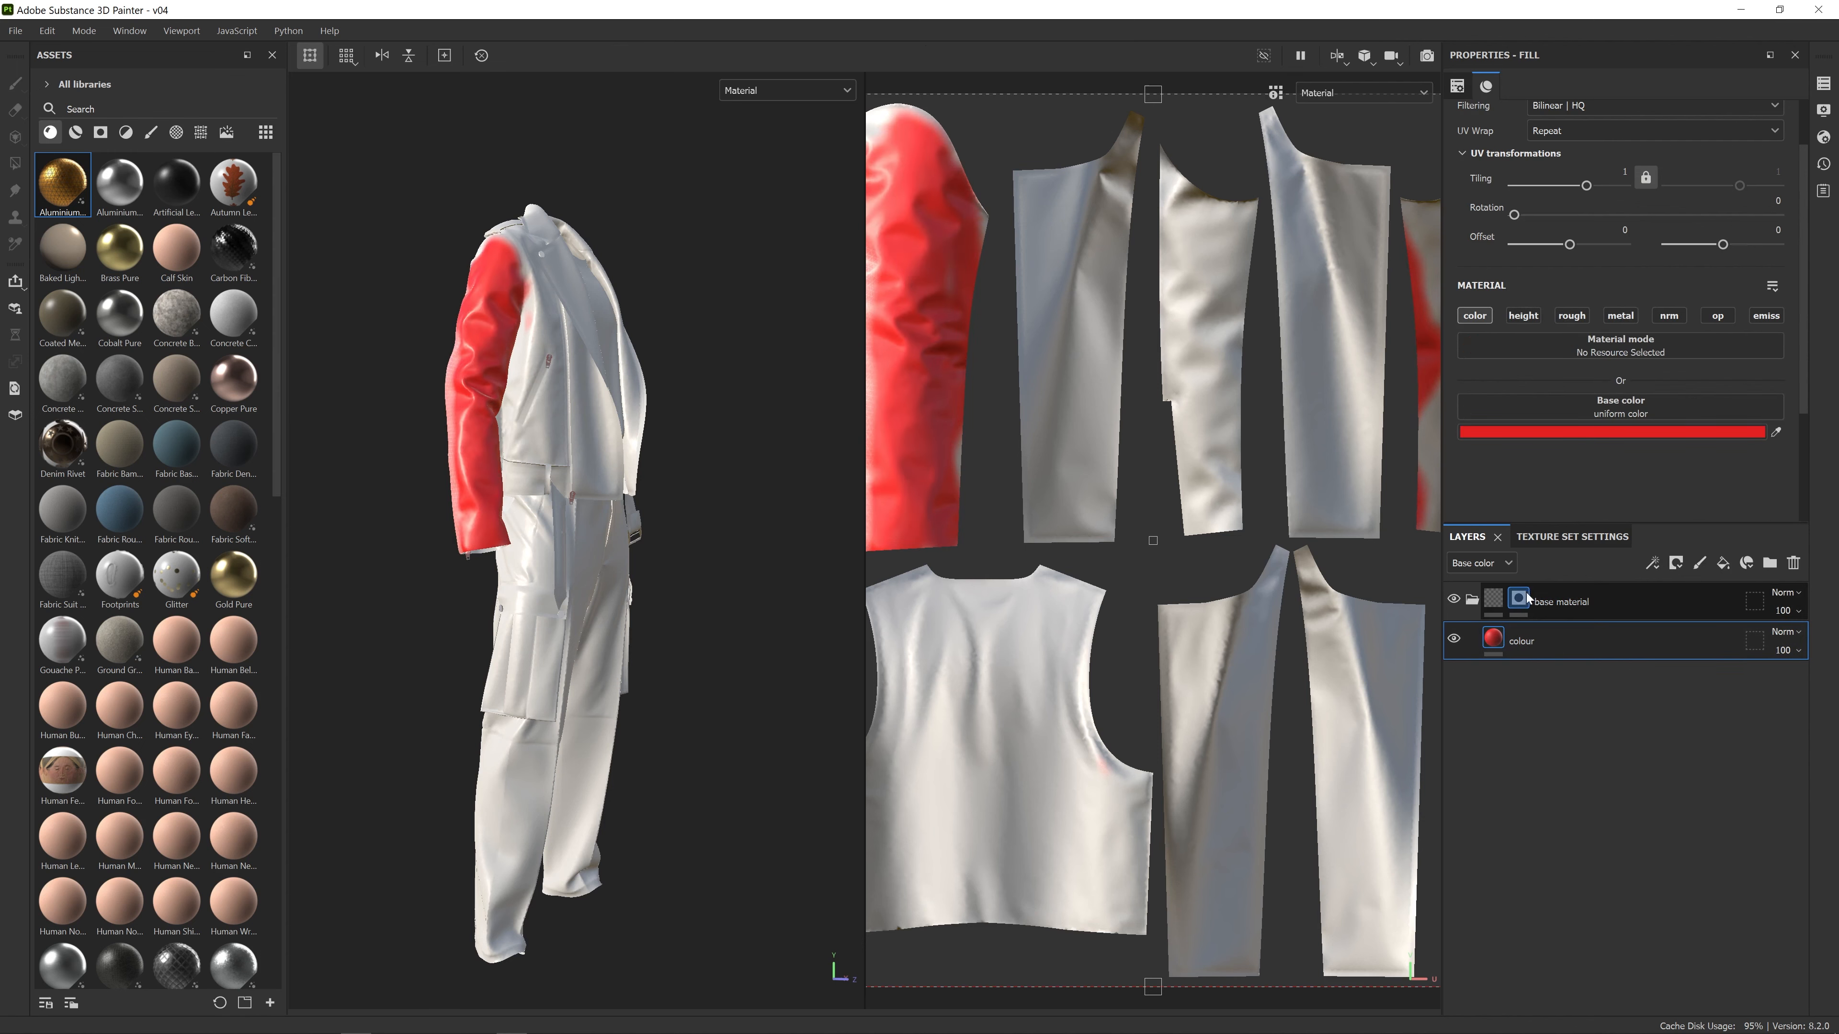
# Clear the base material folder's mask and remove the mask from the folder
pyautogui.rightClick(1519, 598)
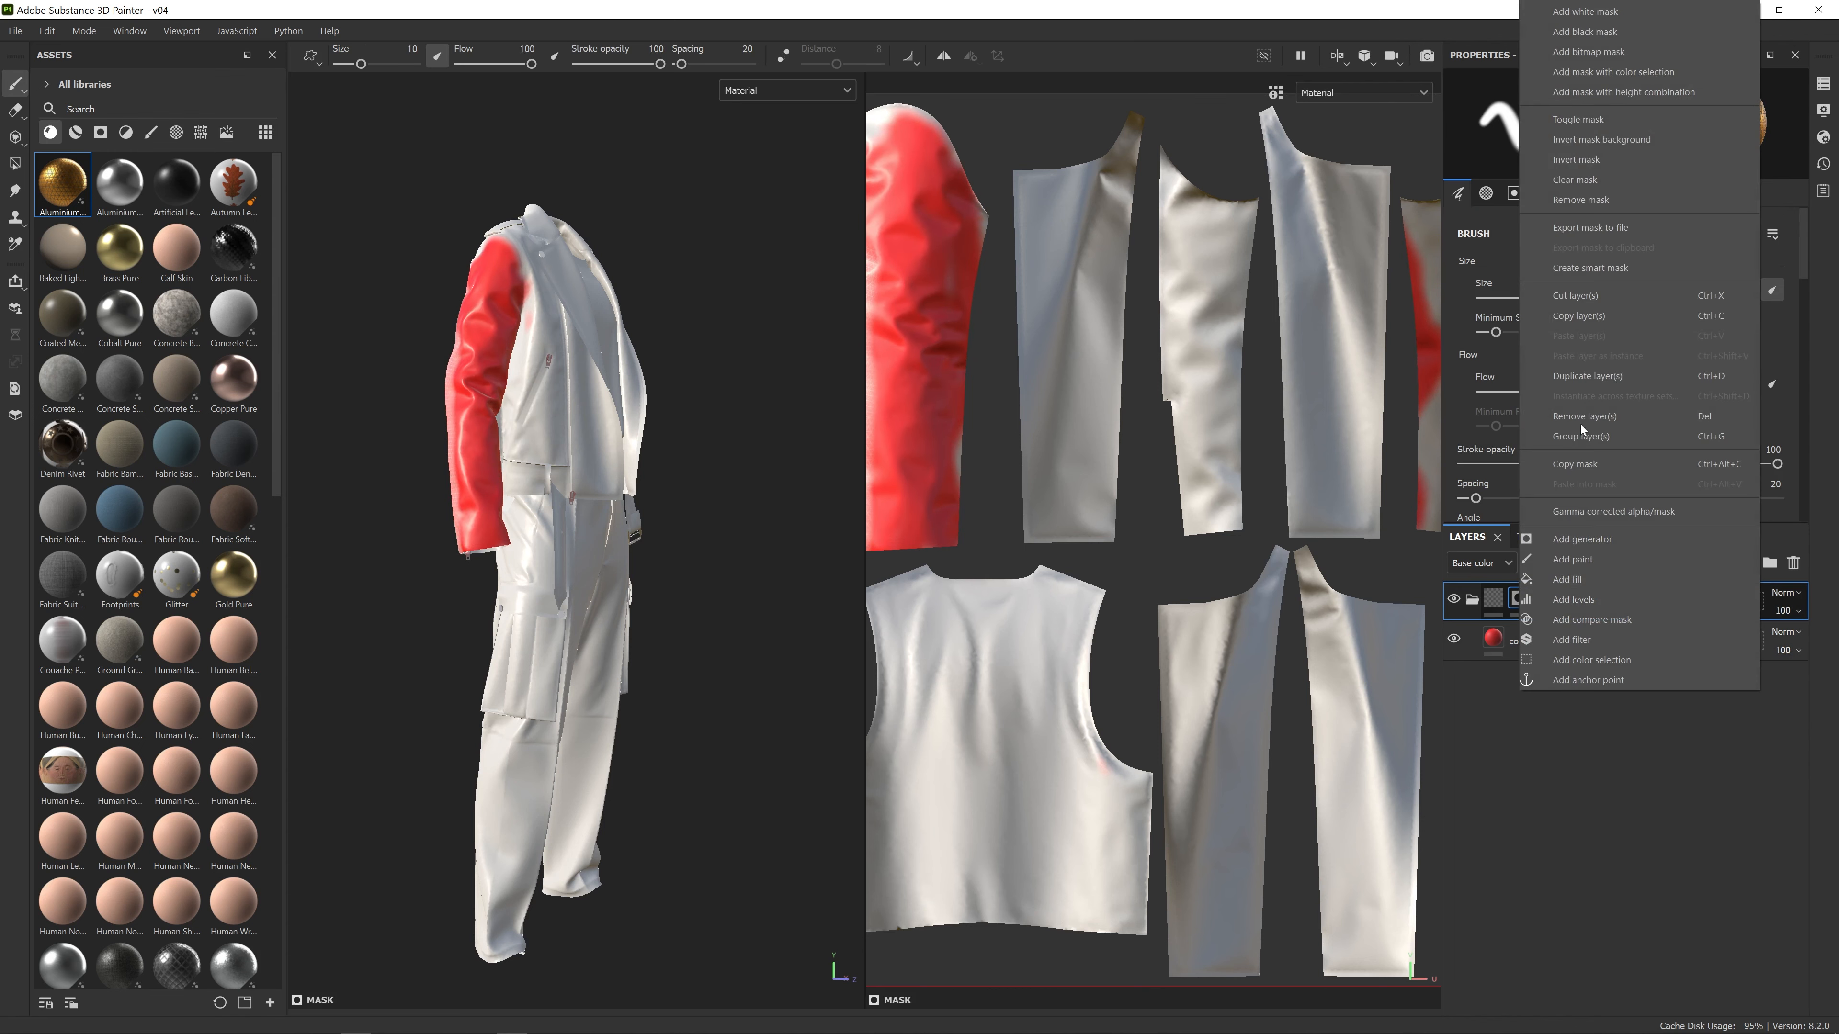
pyautogui.click(1603, 181)
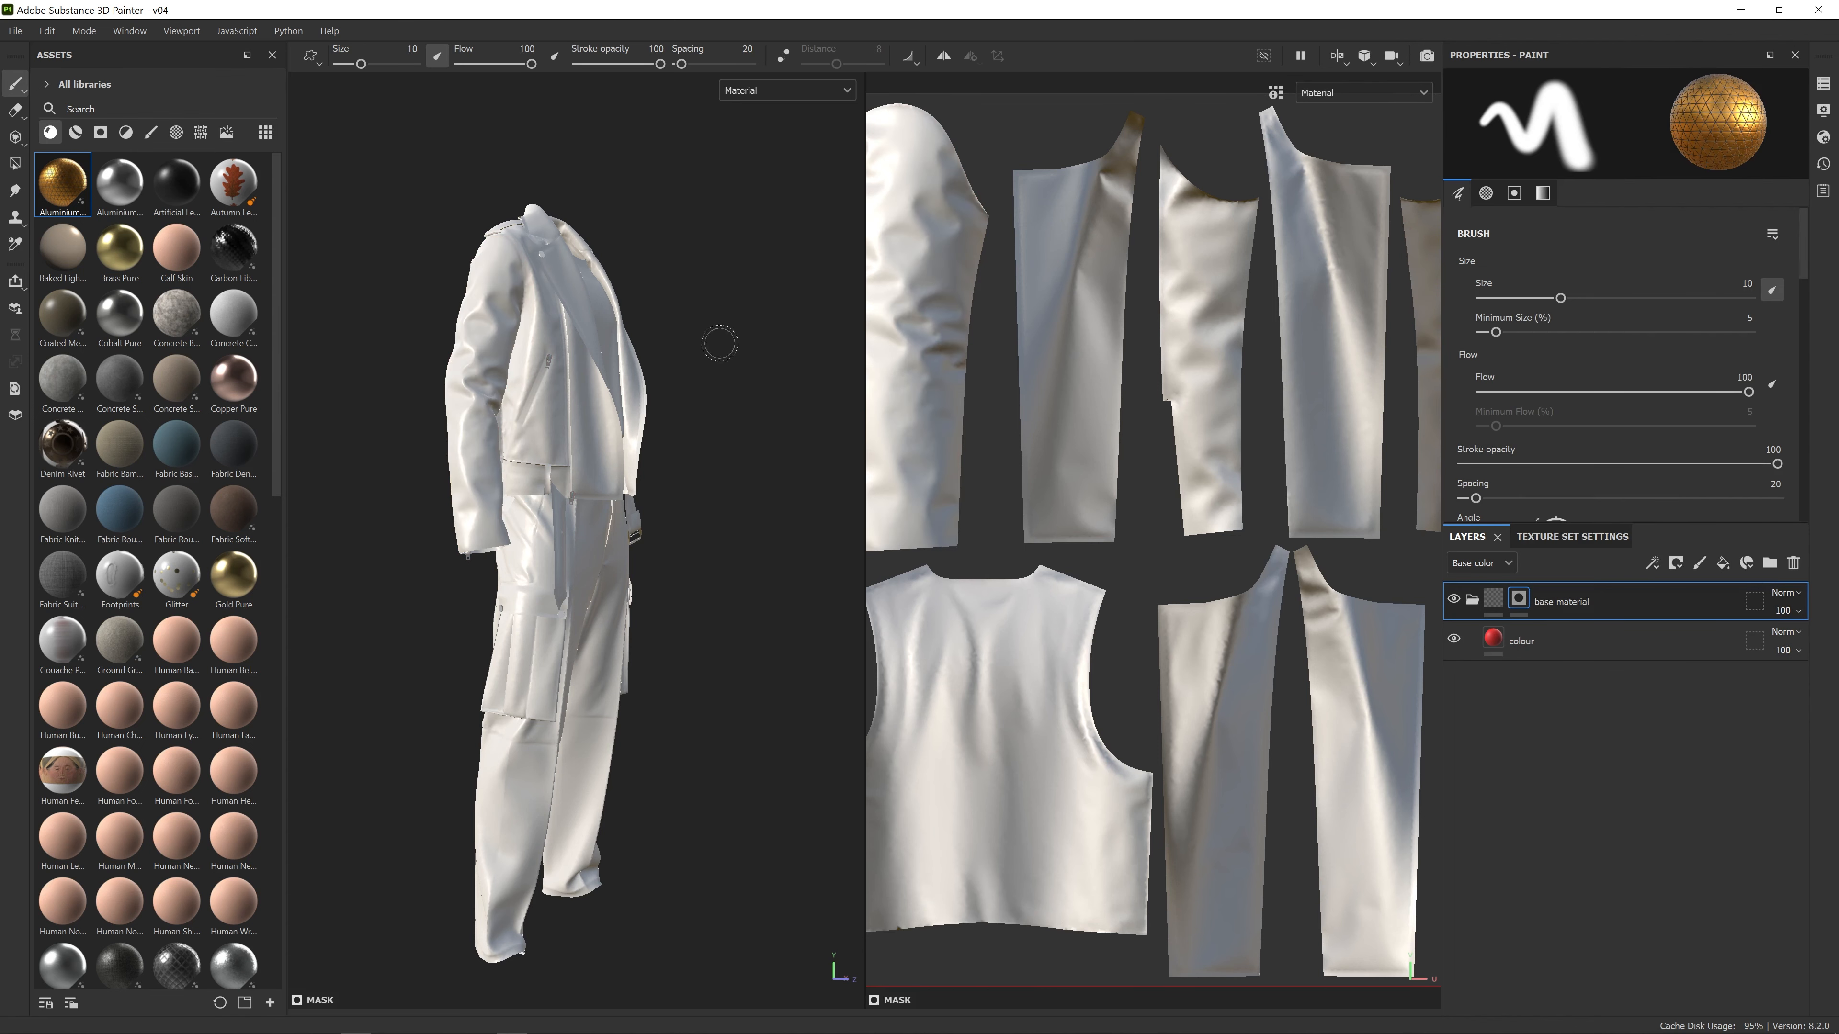
pyautogui.keyDown('alt'); pyautogui.moveTo(730, 325); pyautogui.dragTo(507, 336); pyautogui.keyUp('alt')
pyautogui.rightClick(1520, 599)
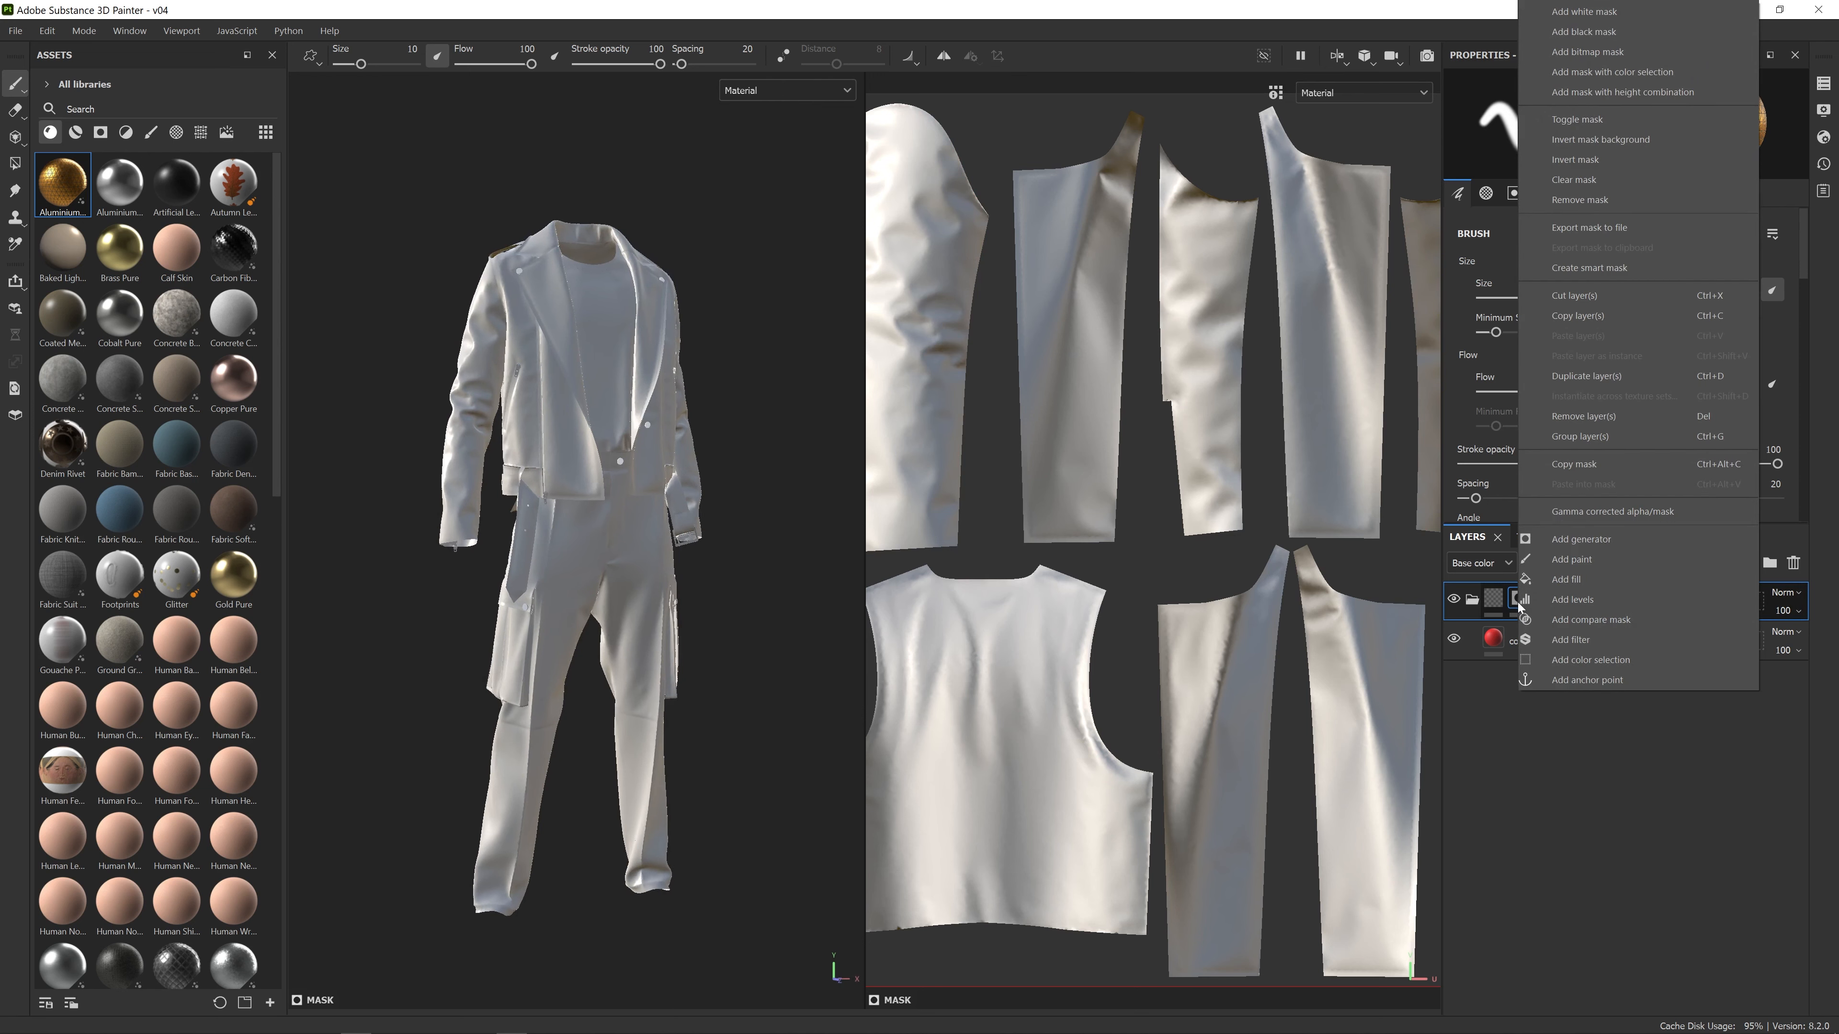
pyautogui.click(1585, 200)
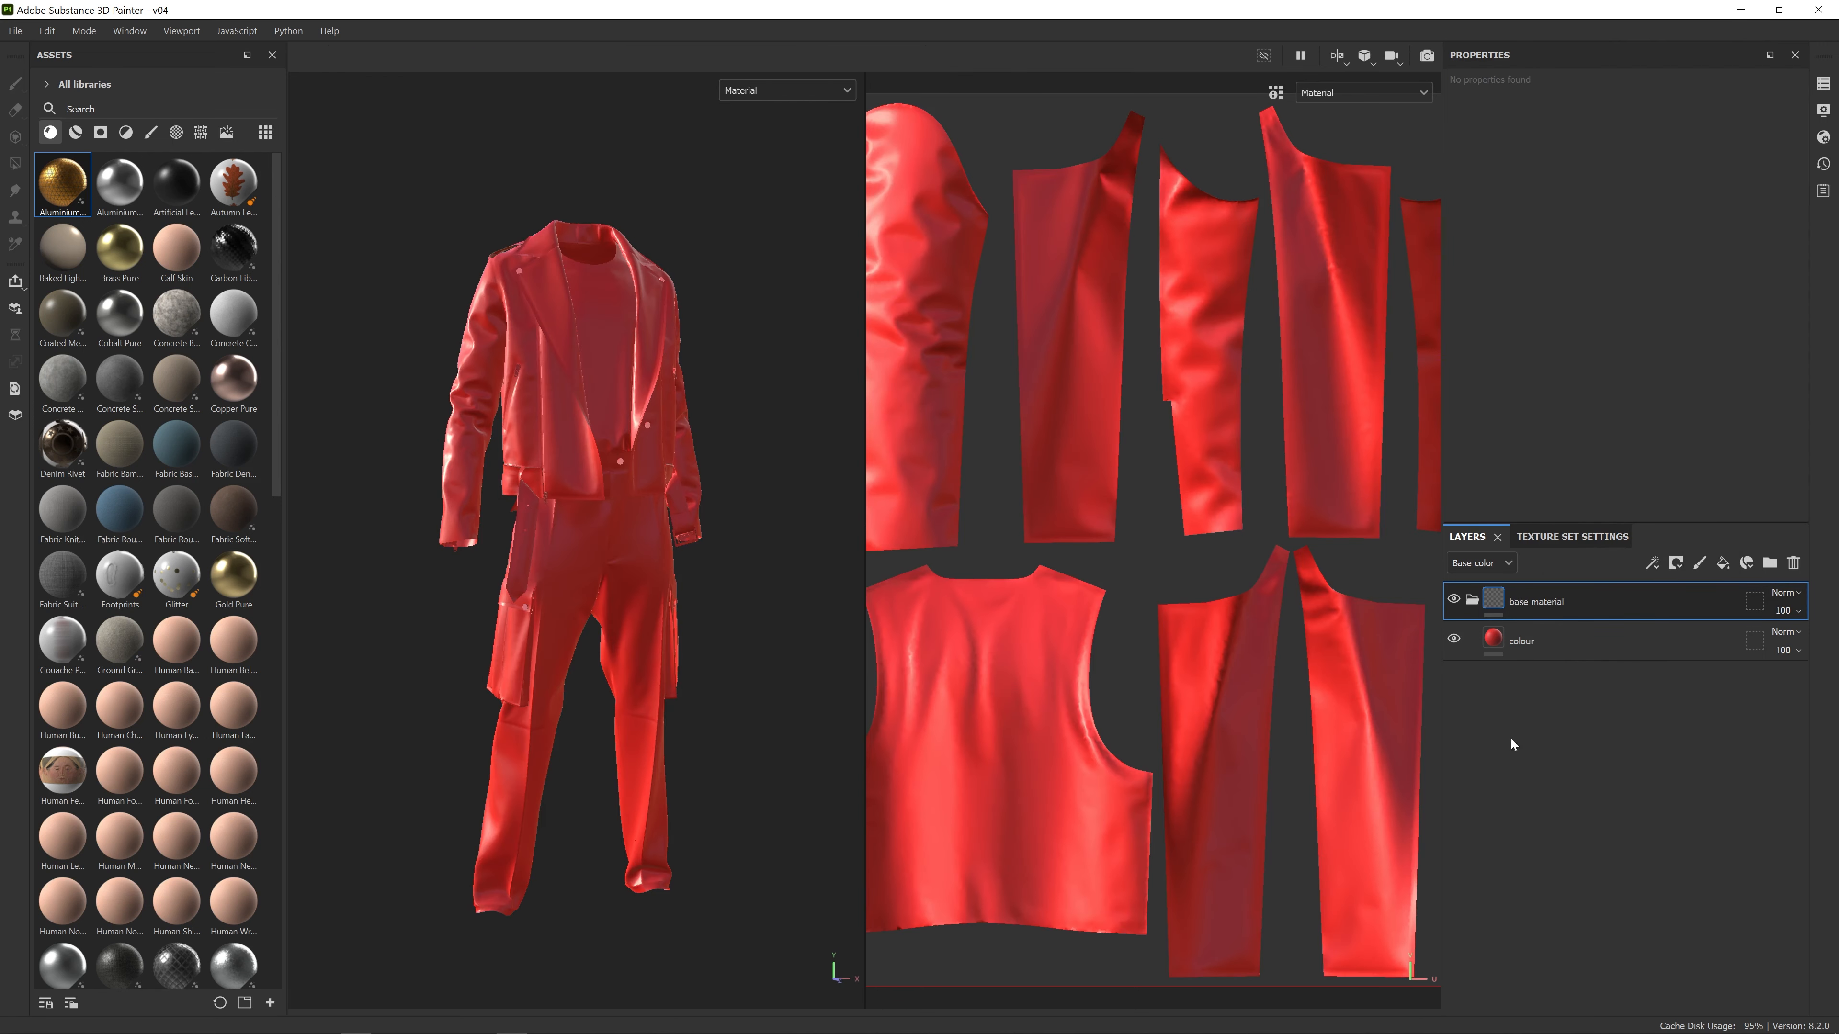
# Search the assets for "base" and assign the base_material_diffuse texture to the colour layer's base color
pyautogui.click(1564, 642)
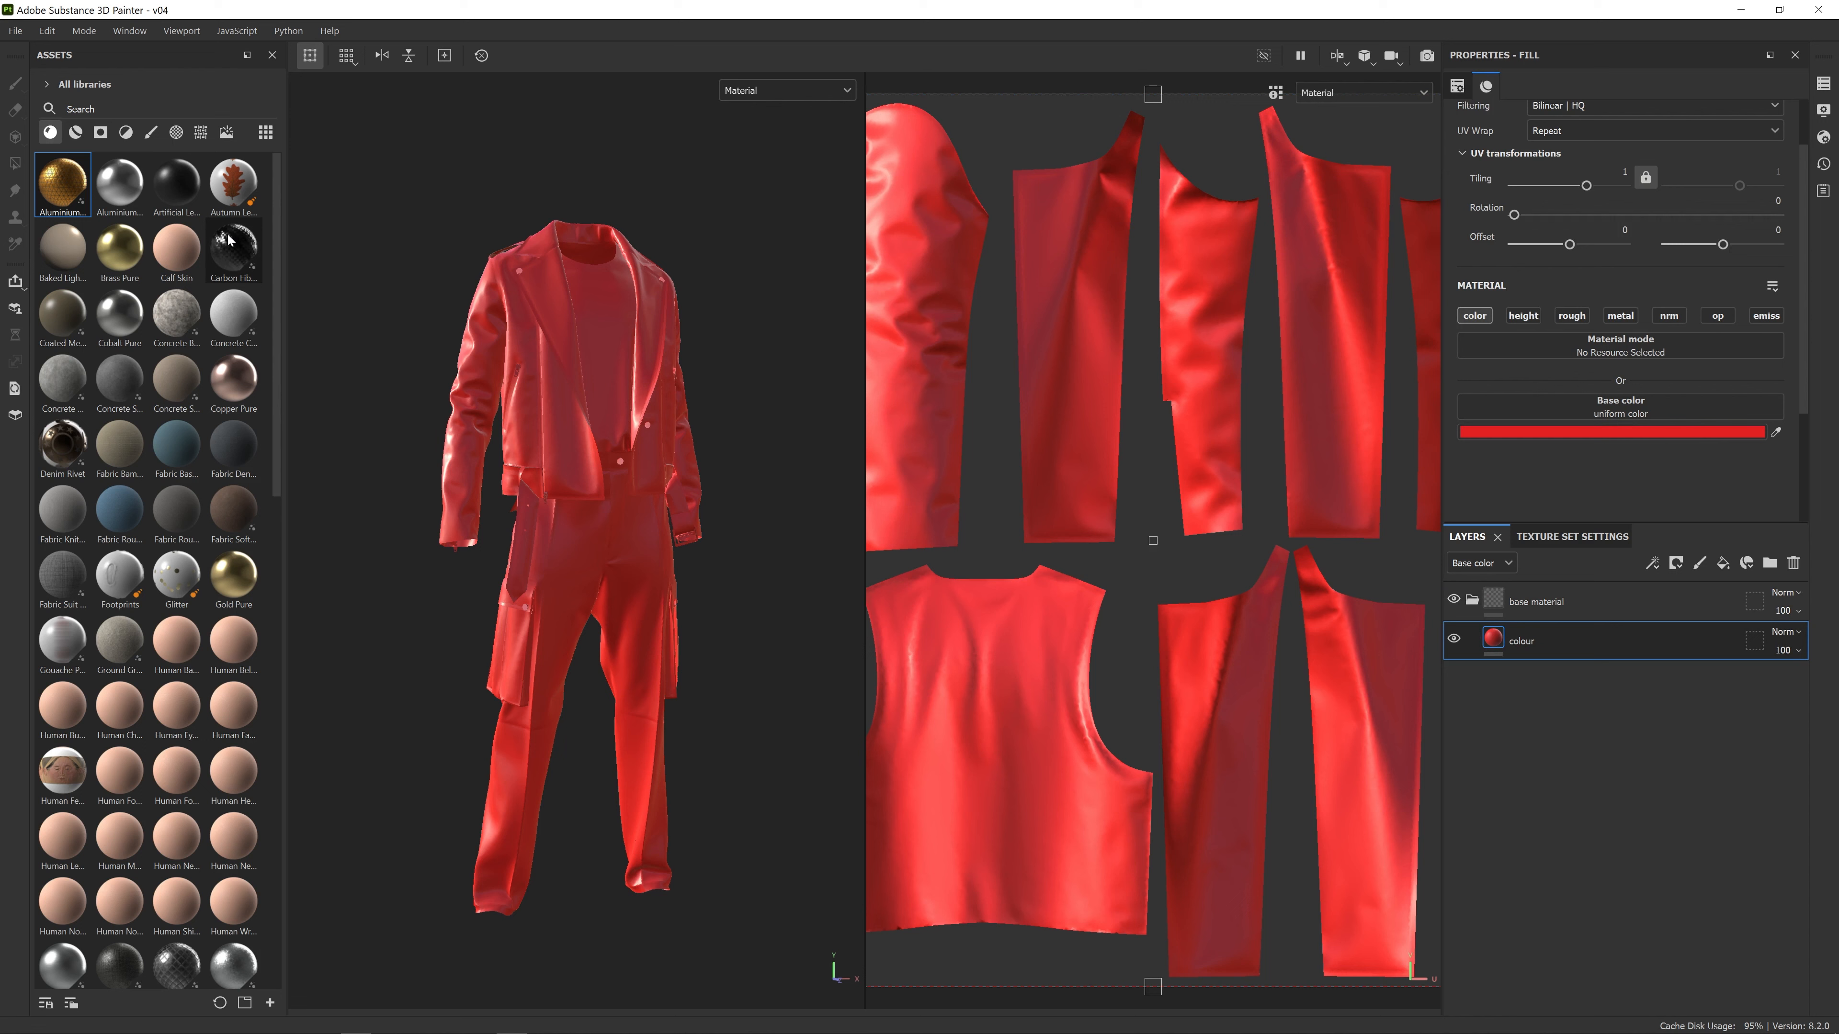
pyautogui.moveTo(229, 240)
pyautogui.click(69, 109)
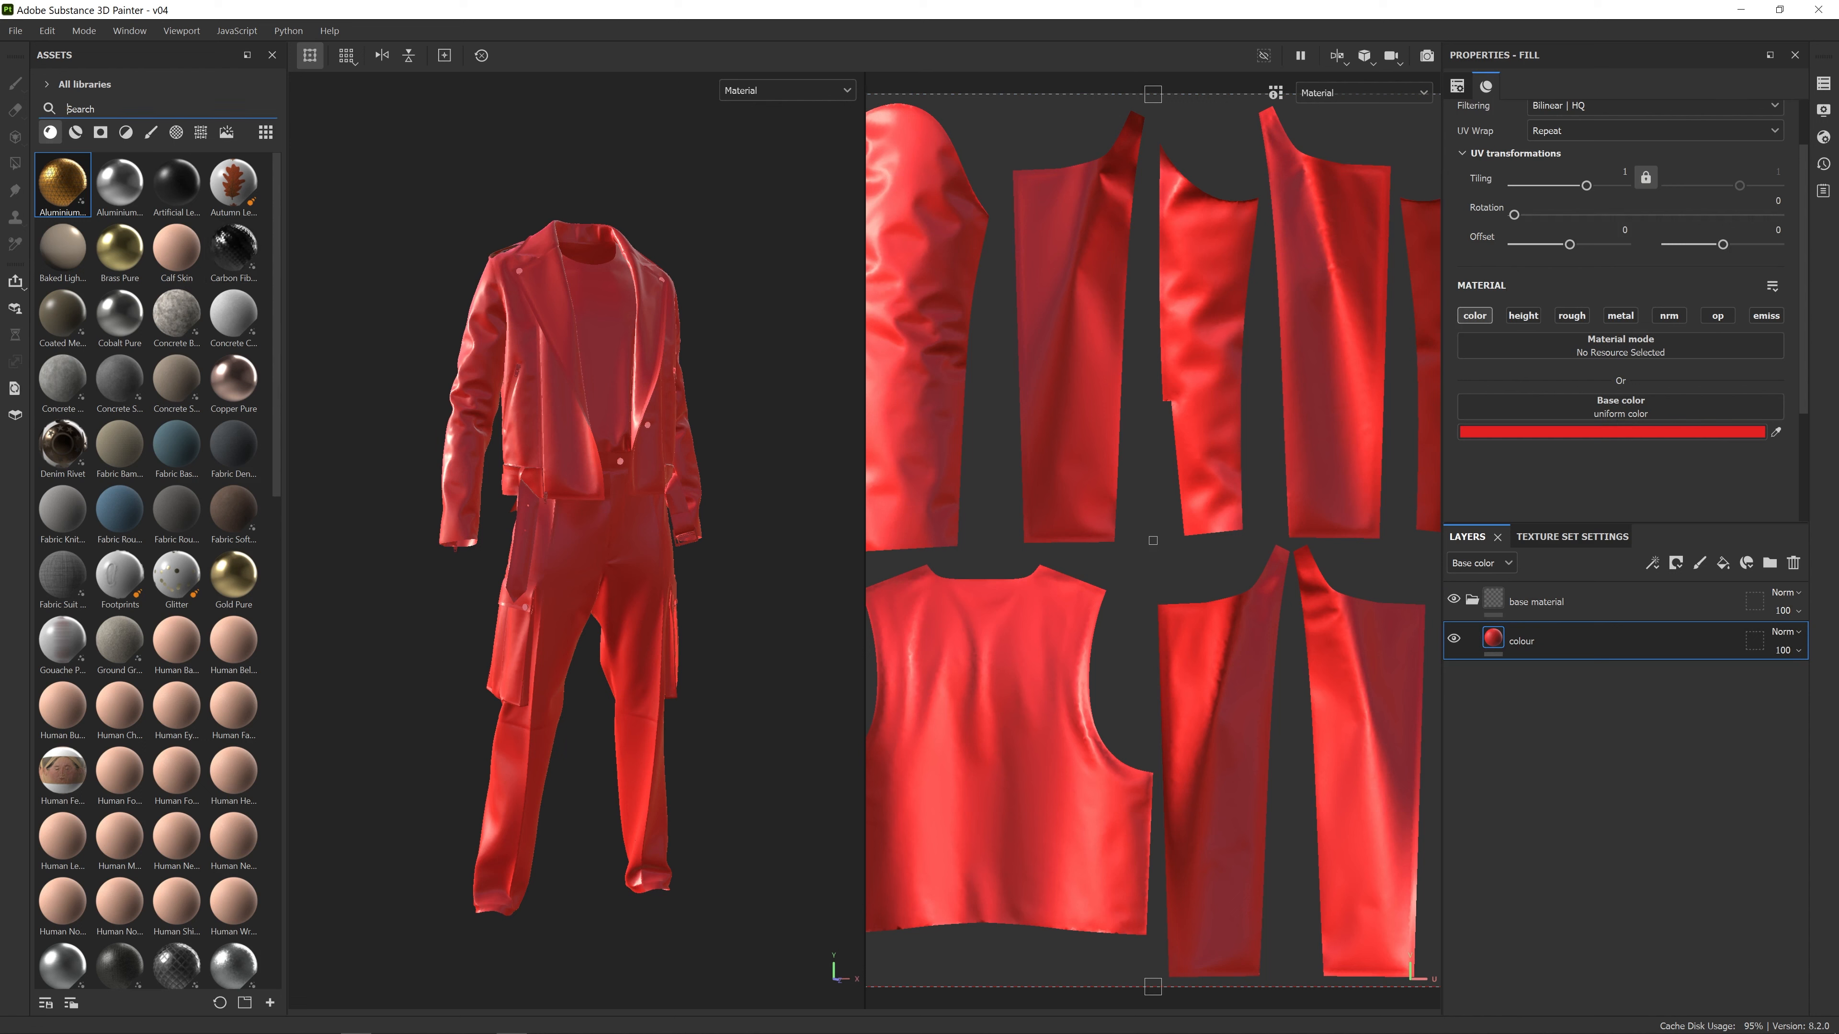
pyautogui.write('base ma')
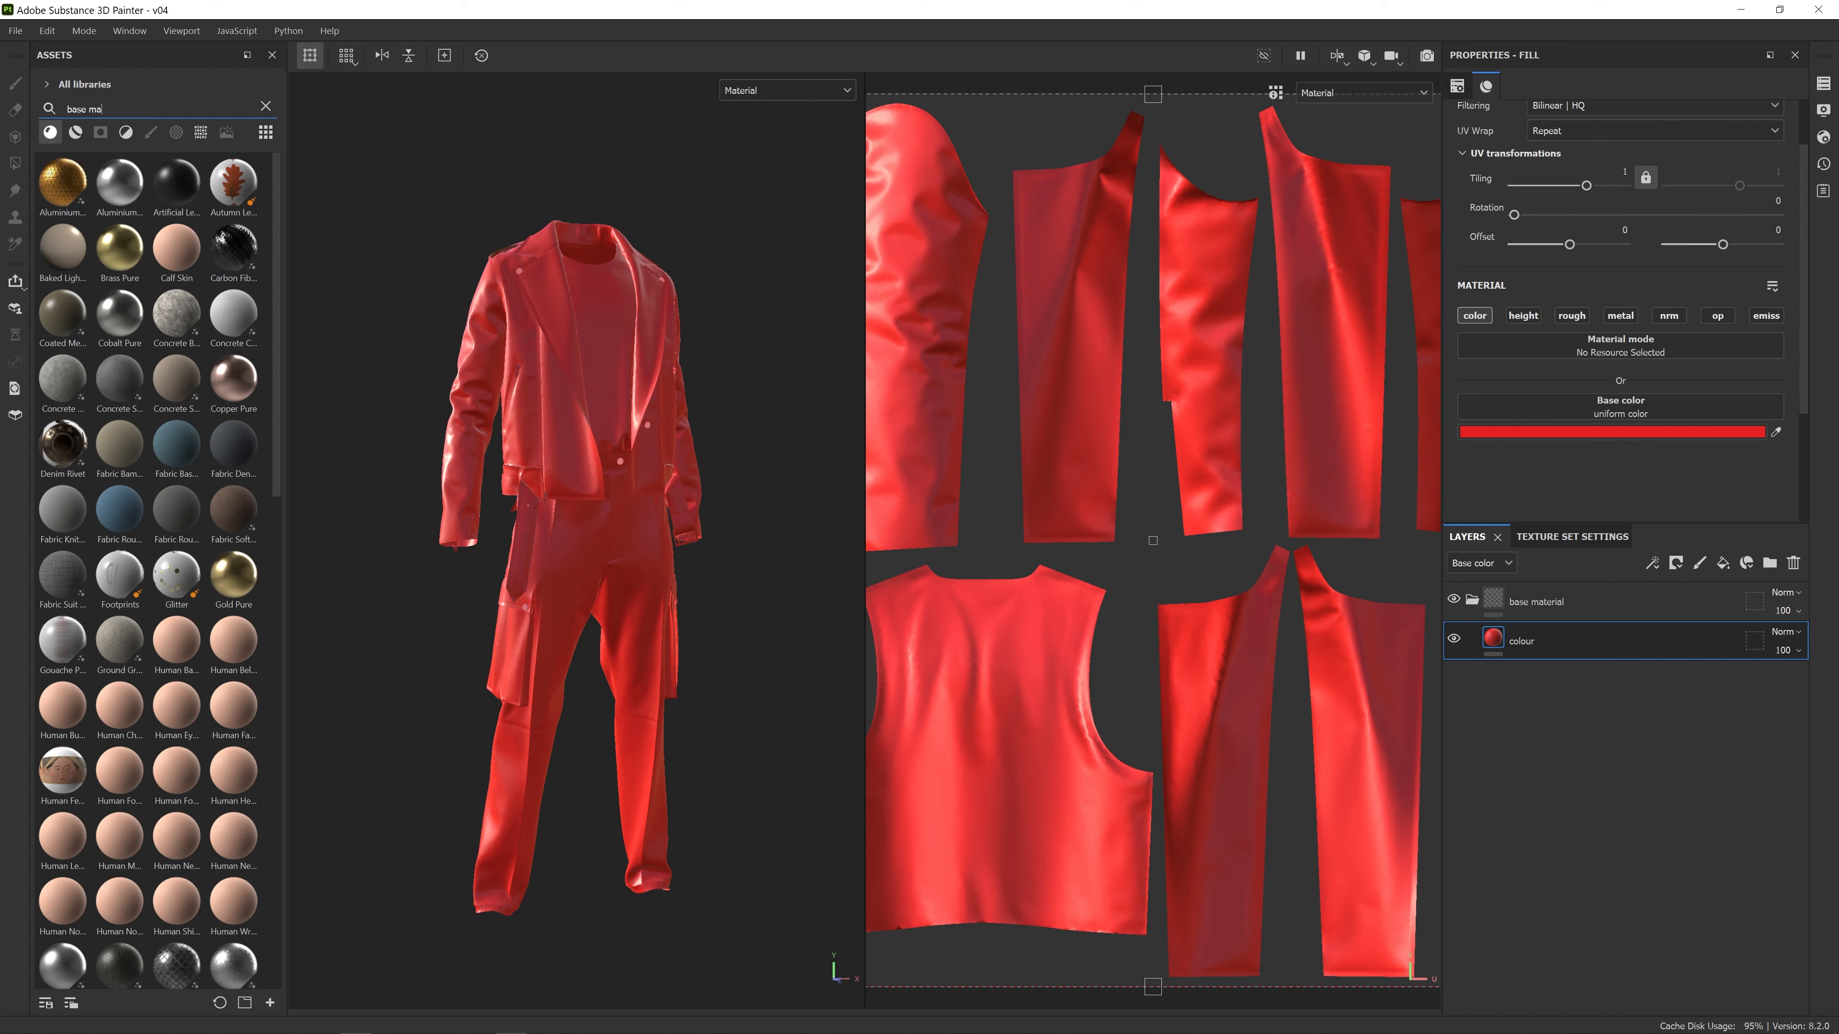
pyautogui.press('BackSpace')
pyautogui.press('BackSpace')
pyautogui.press('BackSpace')
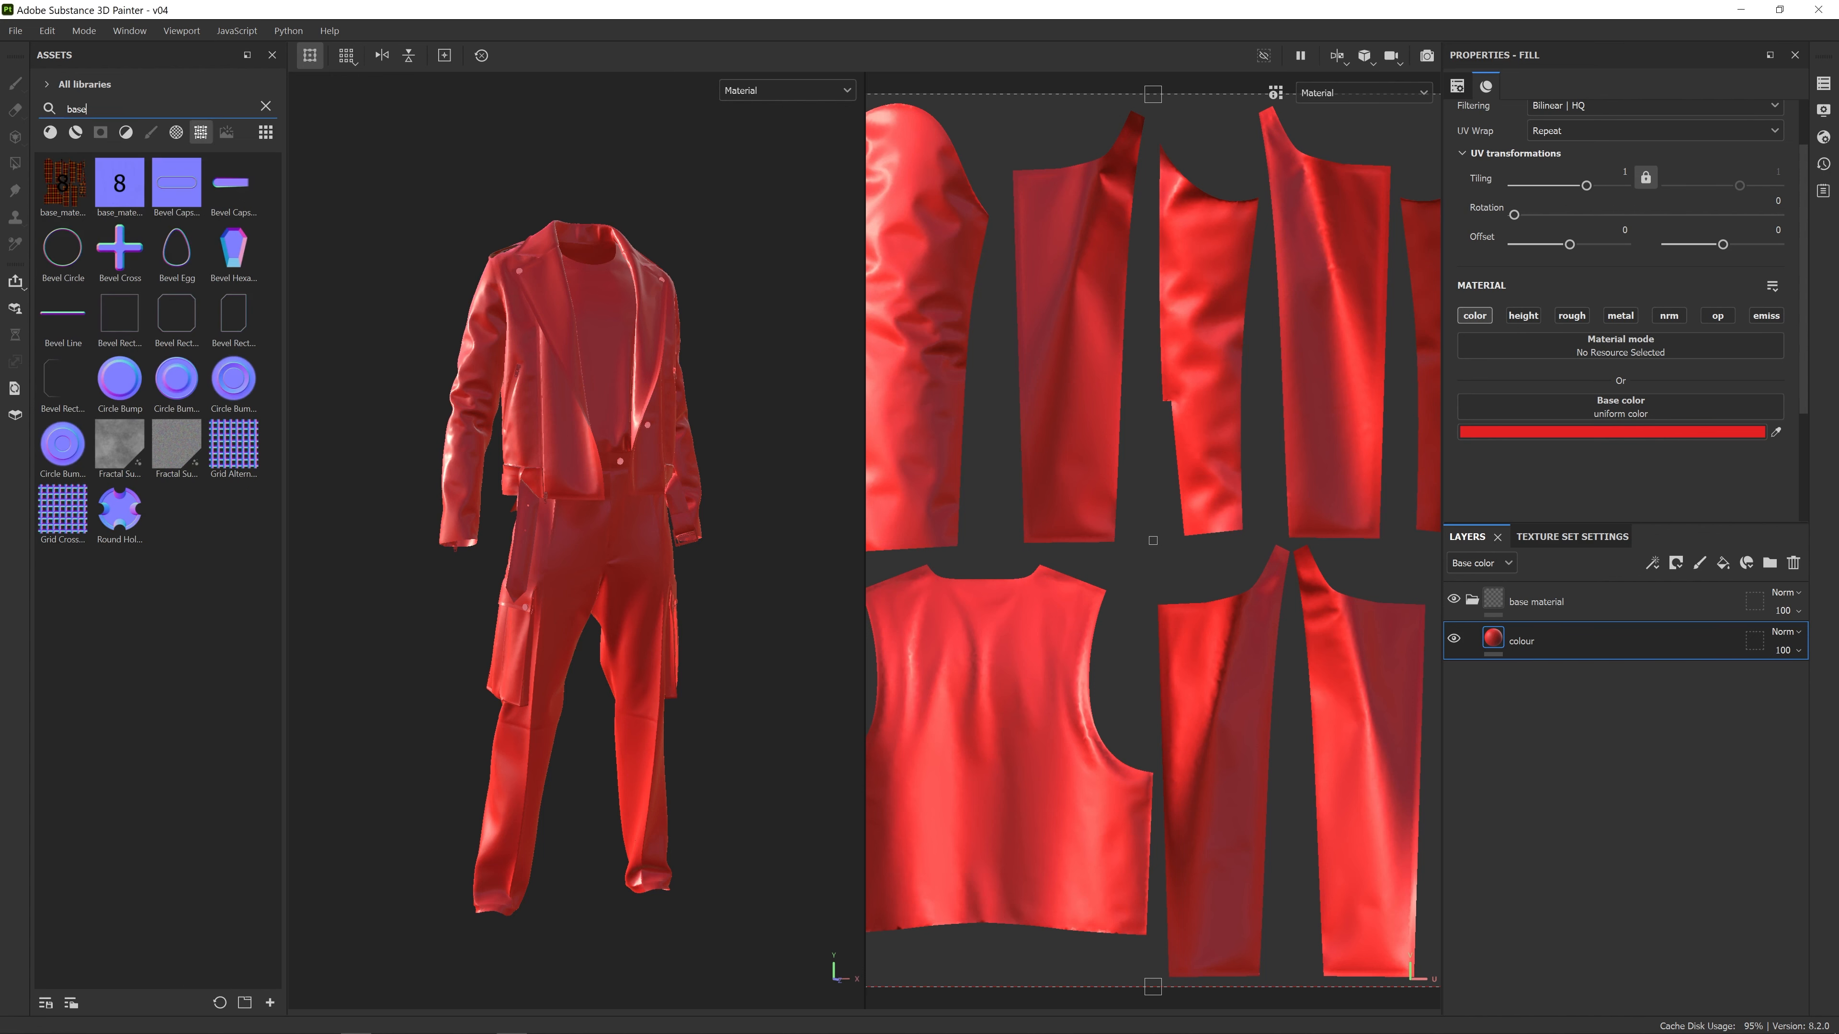
pyautogui.click(74, 188)
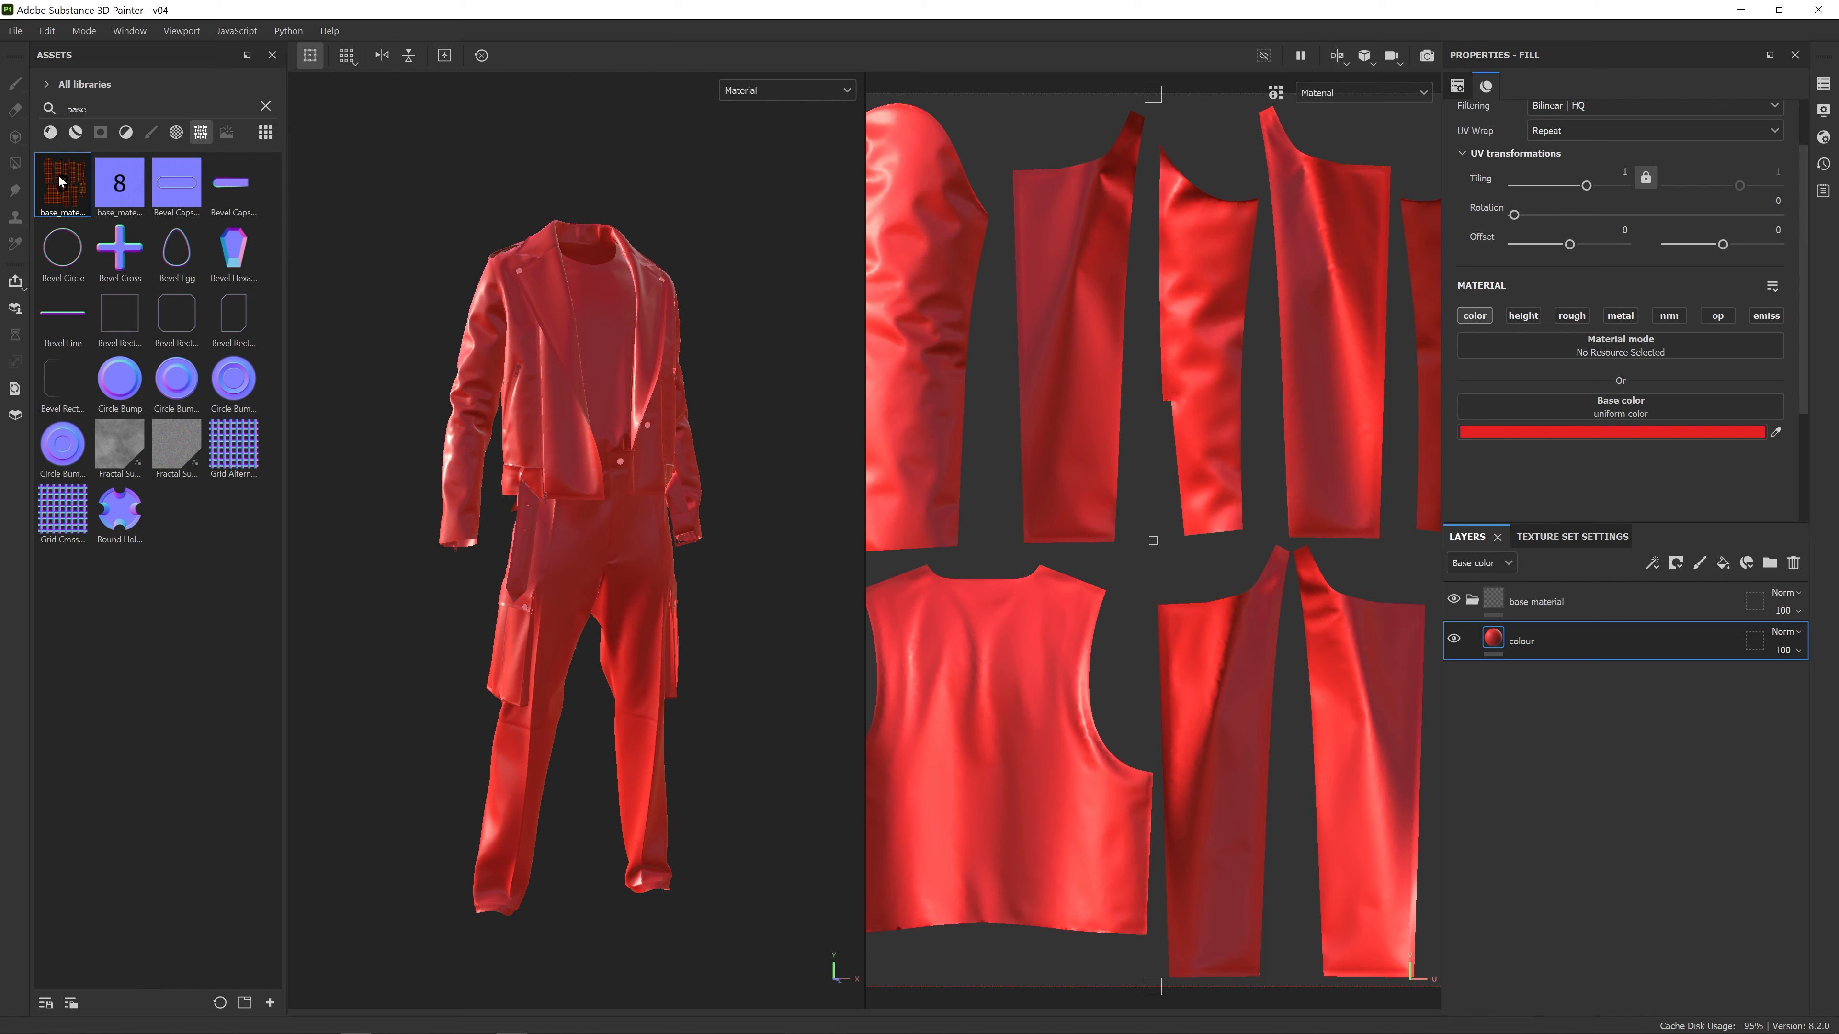
pyautogui.moveTo(61, 181); pyautogui.dragTo(1611, 413)
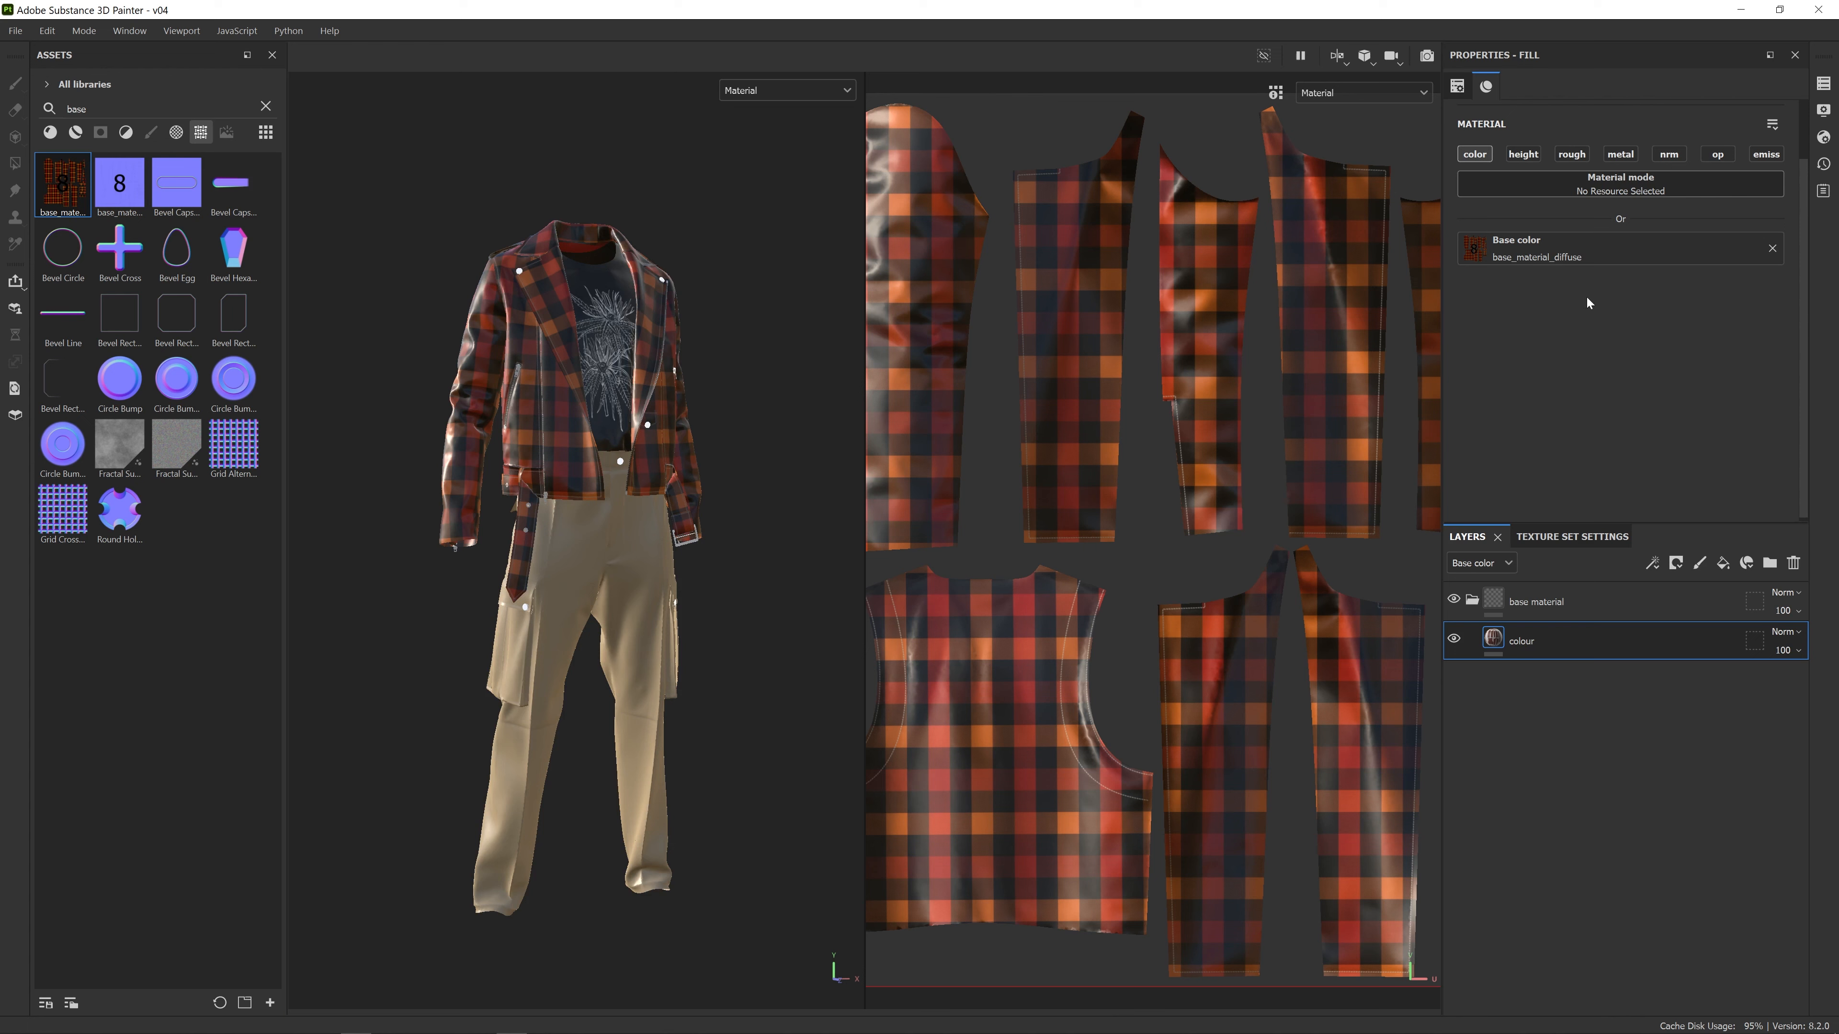
# Enable the normal channel on the colour layer and assign the base_material_normal texture to it
pyautogui.keyDown('alt'); pyautogui.moveTo(652, 384); pyautogui.dragTo(786, 418); pyautogui.keyUp('alt')
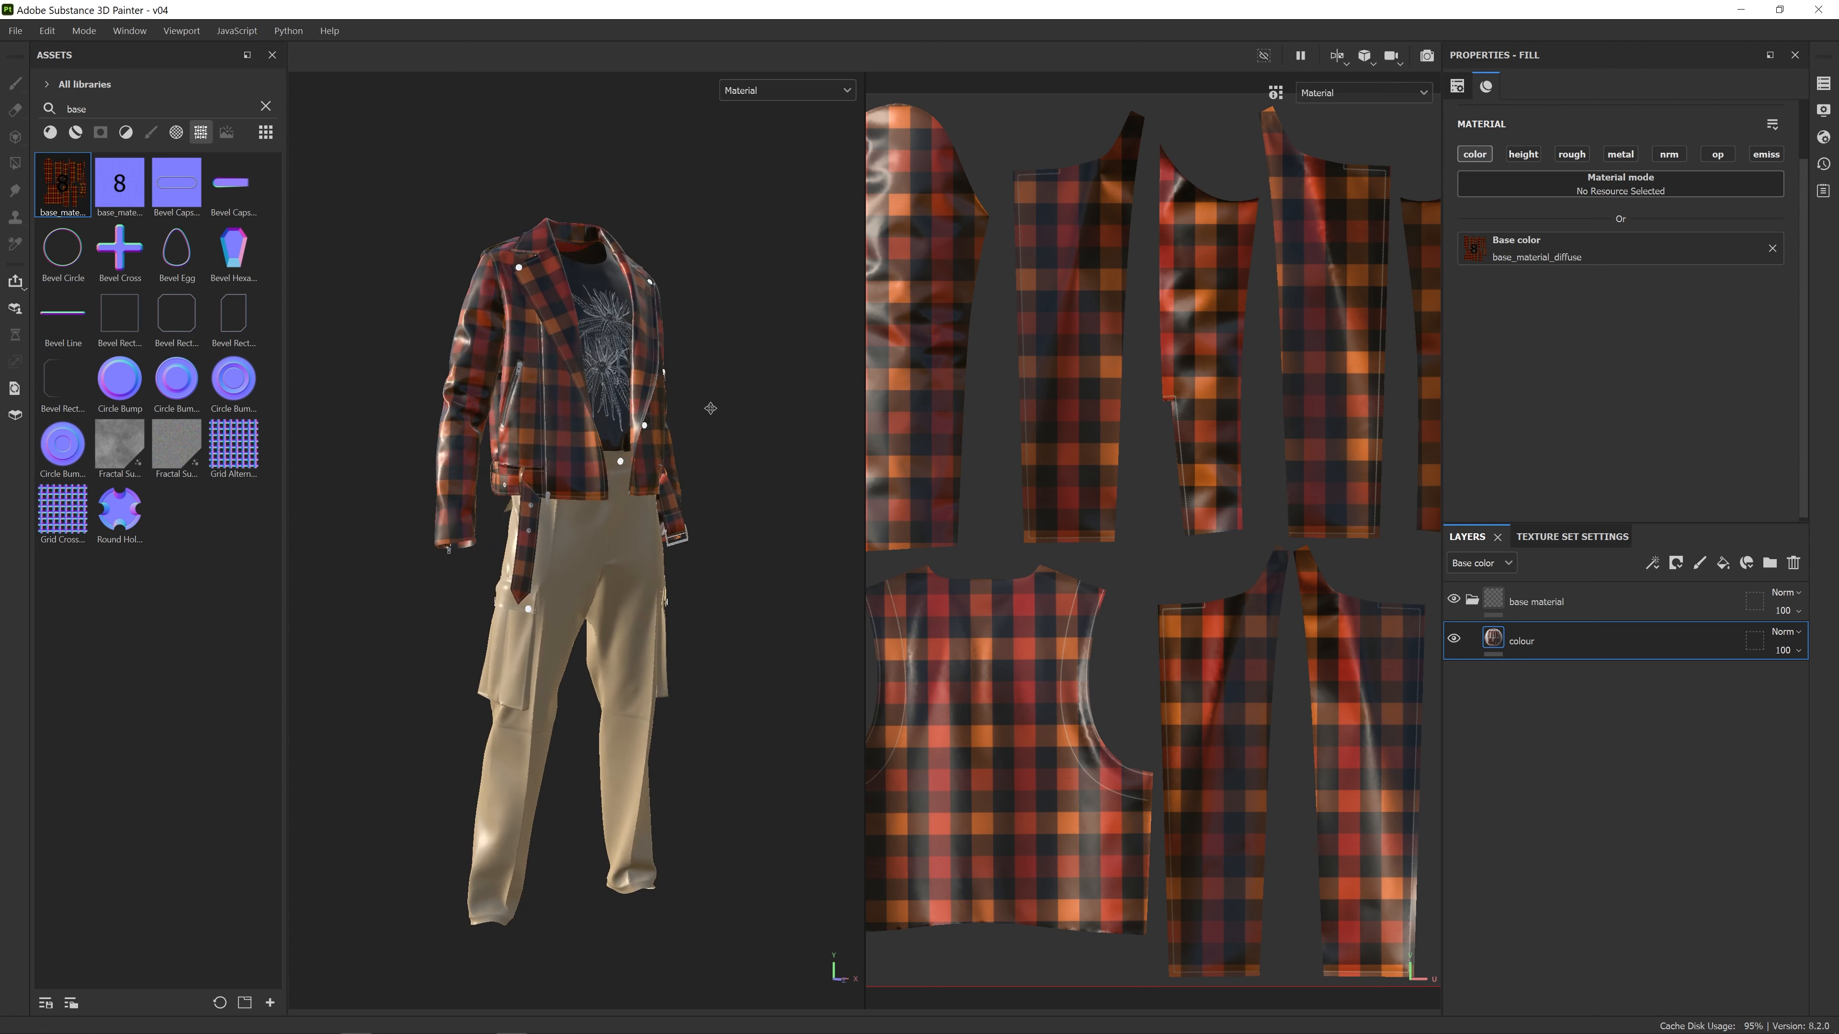
pyautogui.keyDown('alt'); pyautogui.moveTo(710, 408); pyautogui.dragTo(708, 396, button='middle'); pyautogui.keyUp('alt')
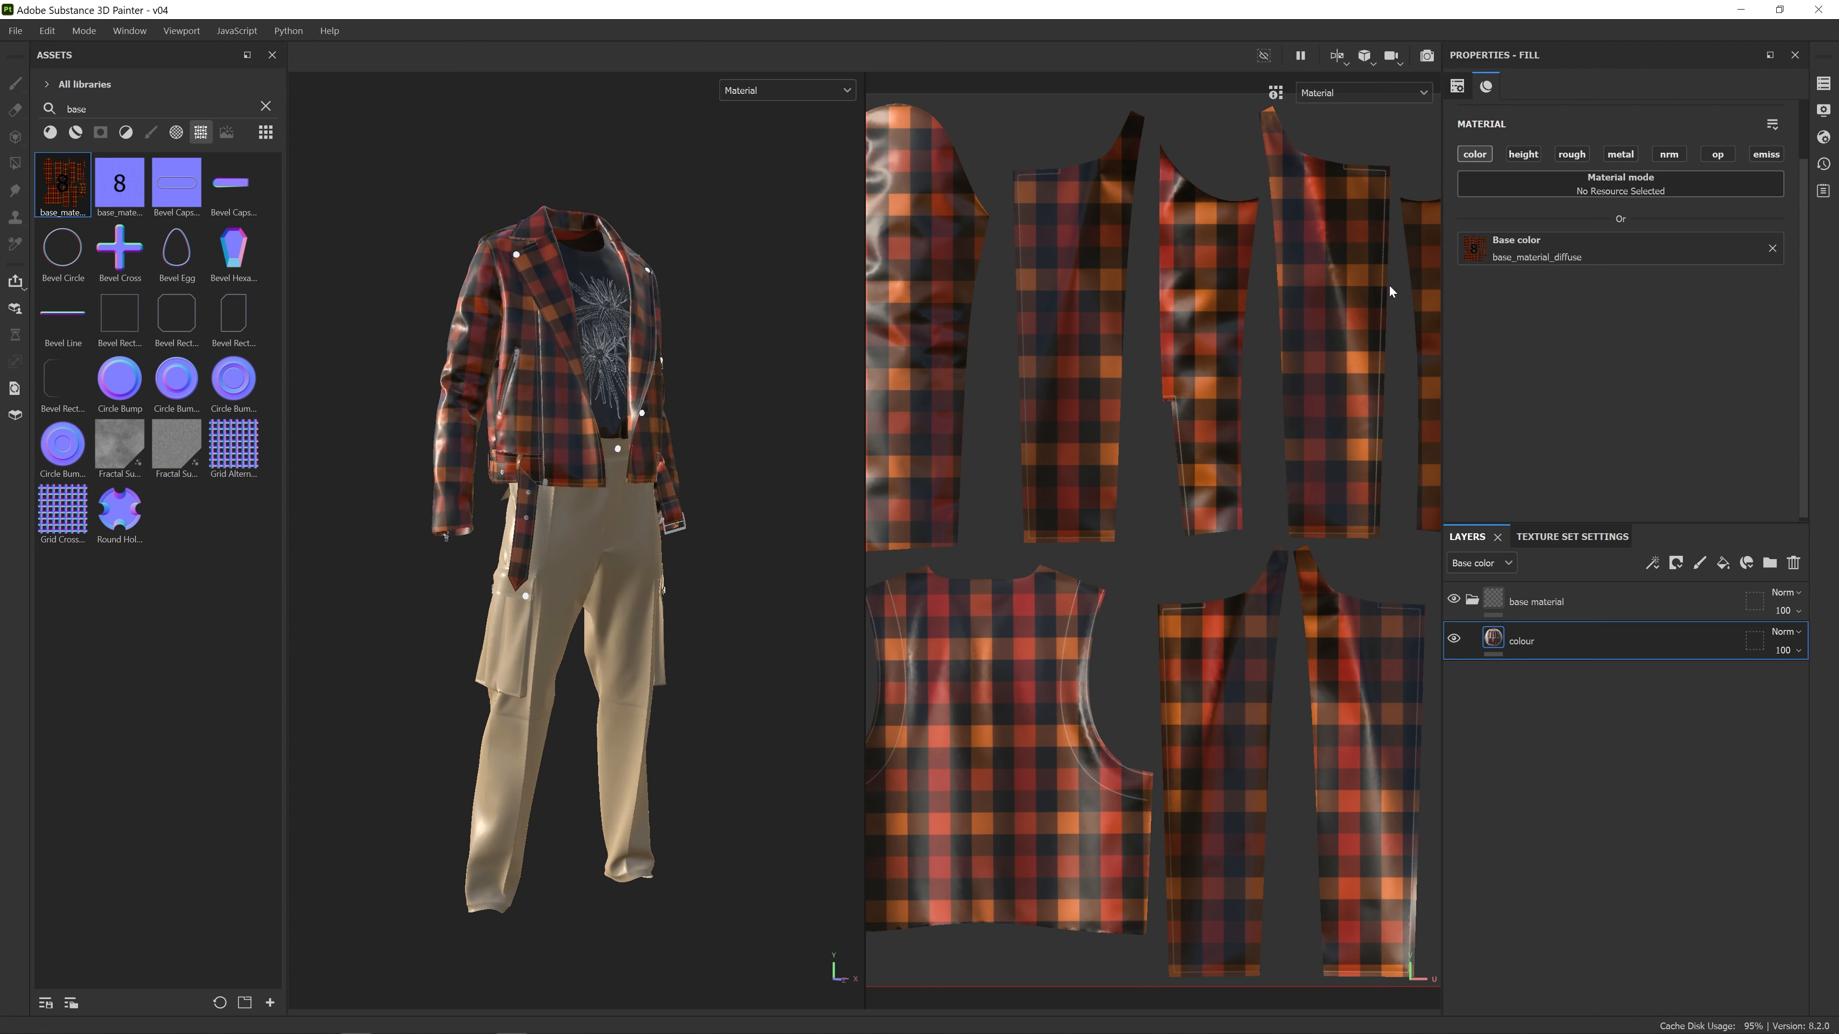
pyautogui.click(1670, 154)
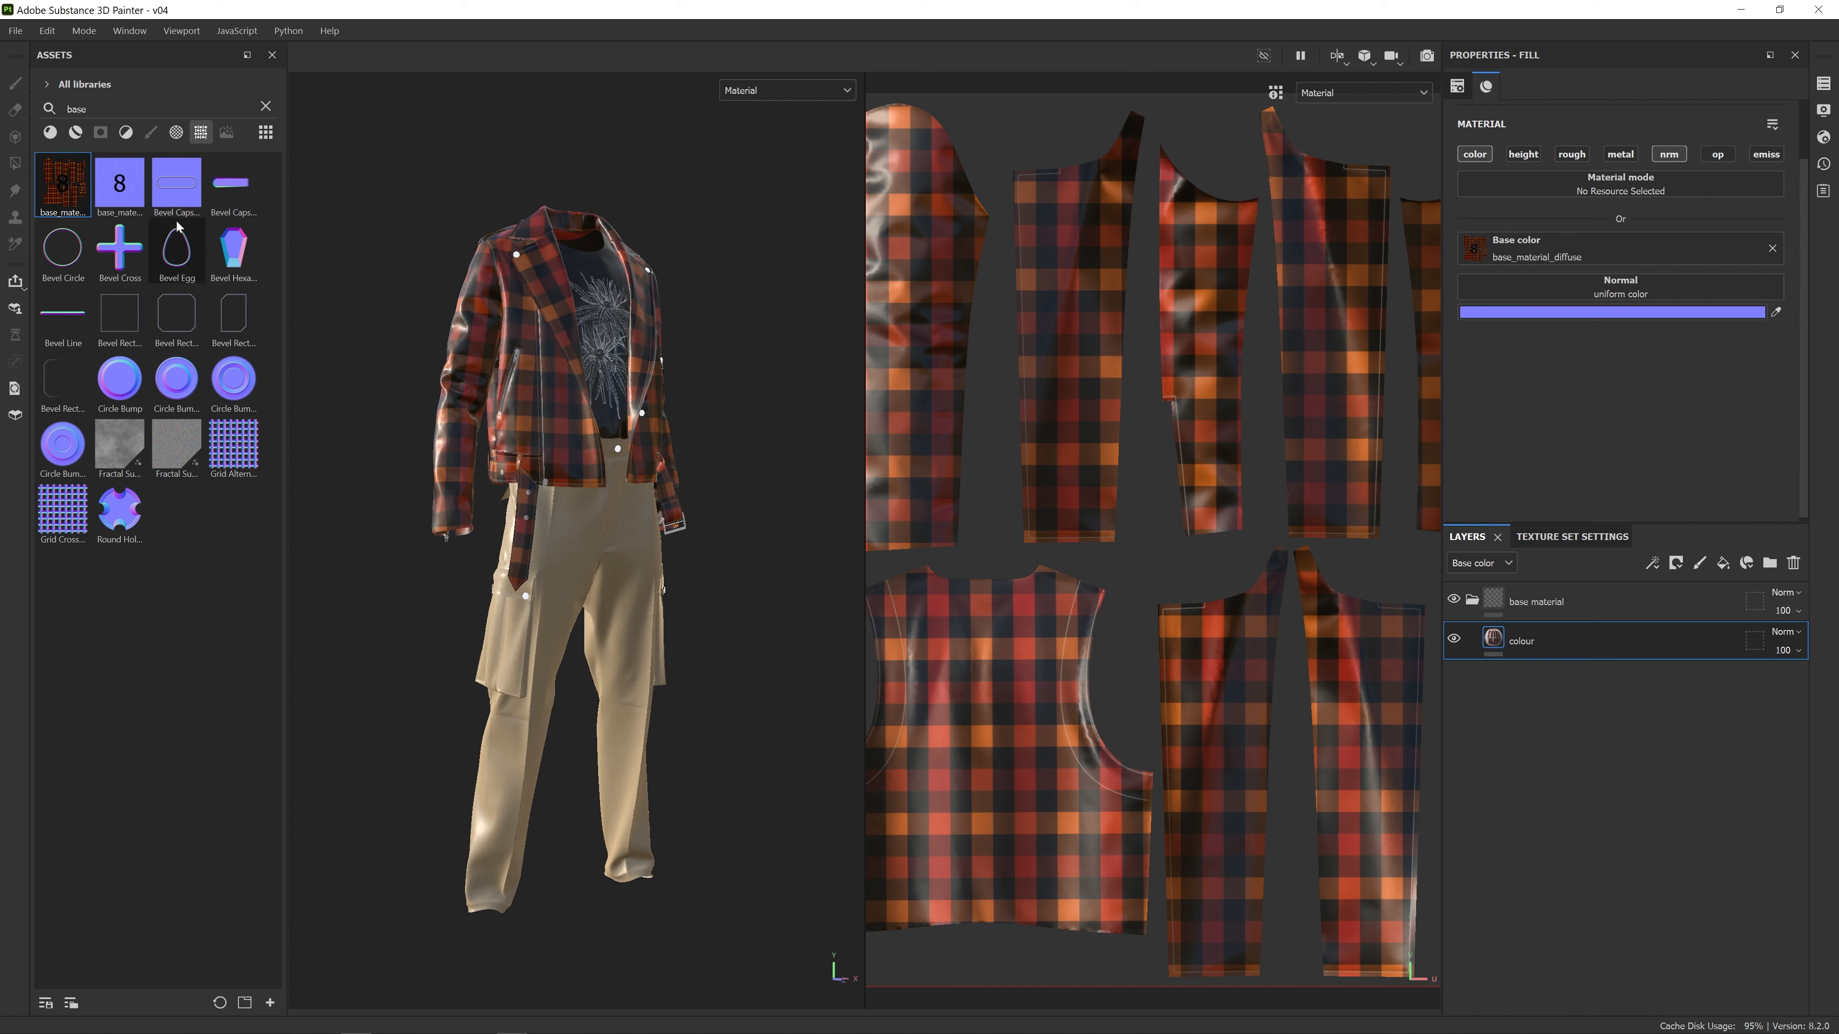
pyautogui.click(122, 188)
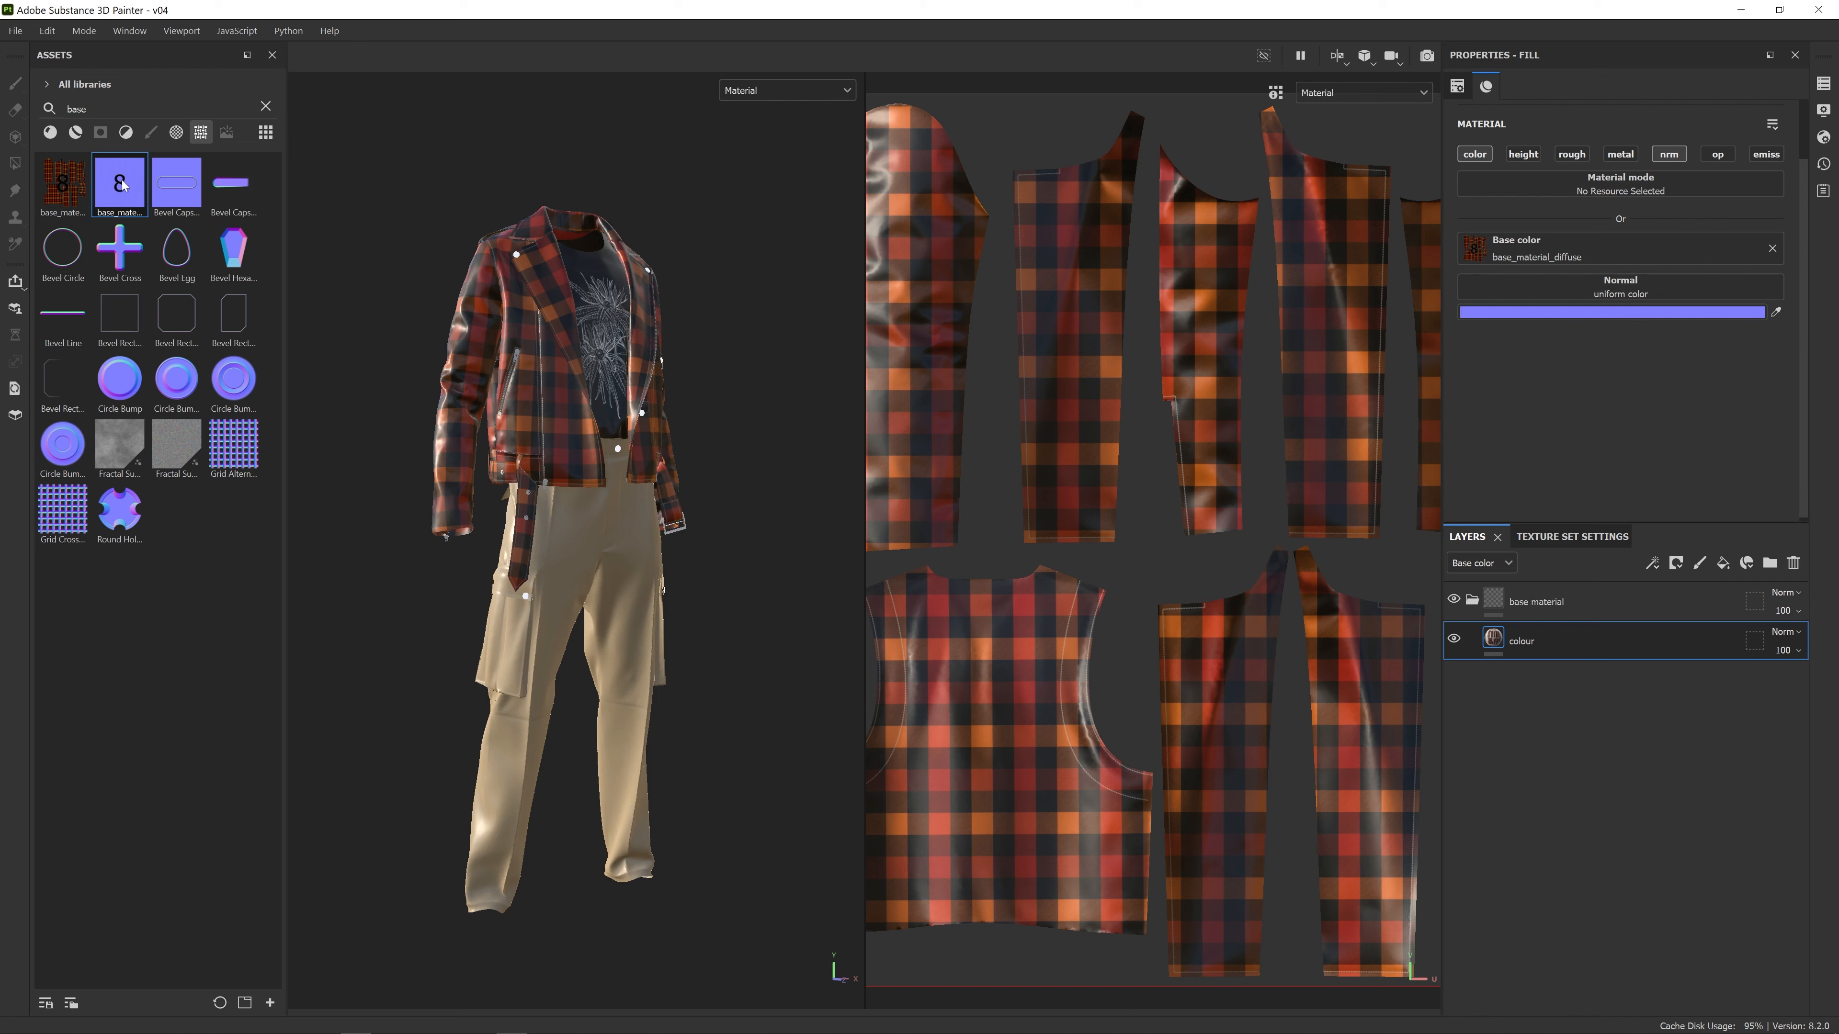
pyautogui.moveTo(122, 186); pyautogui.dragTo(1608, 291)
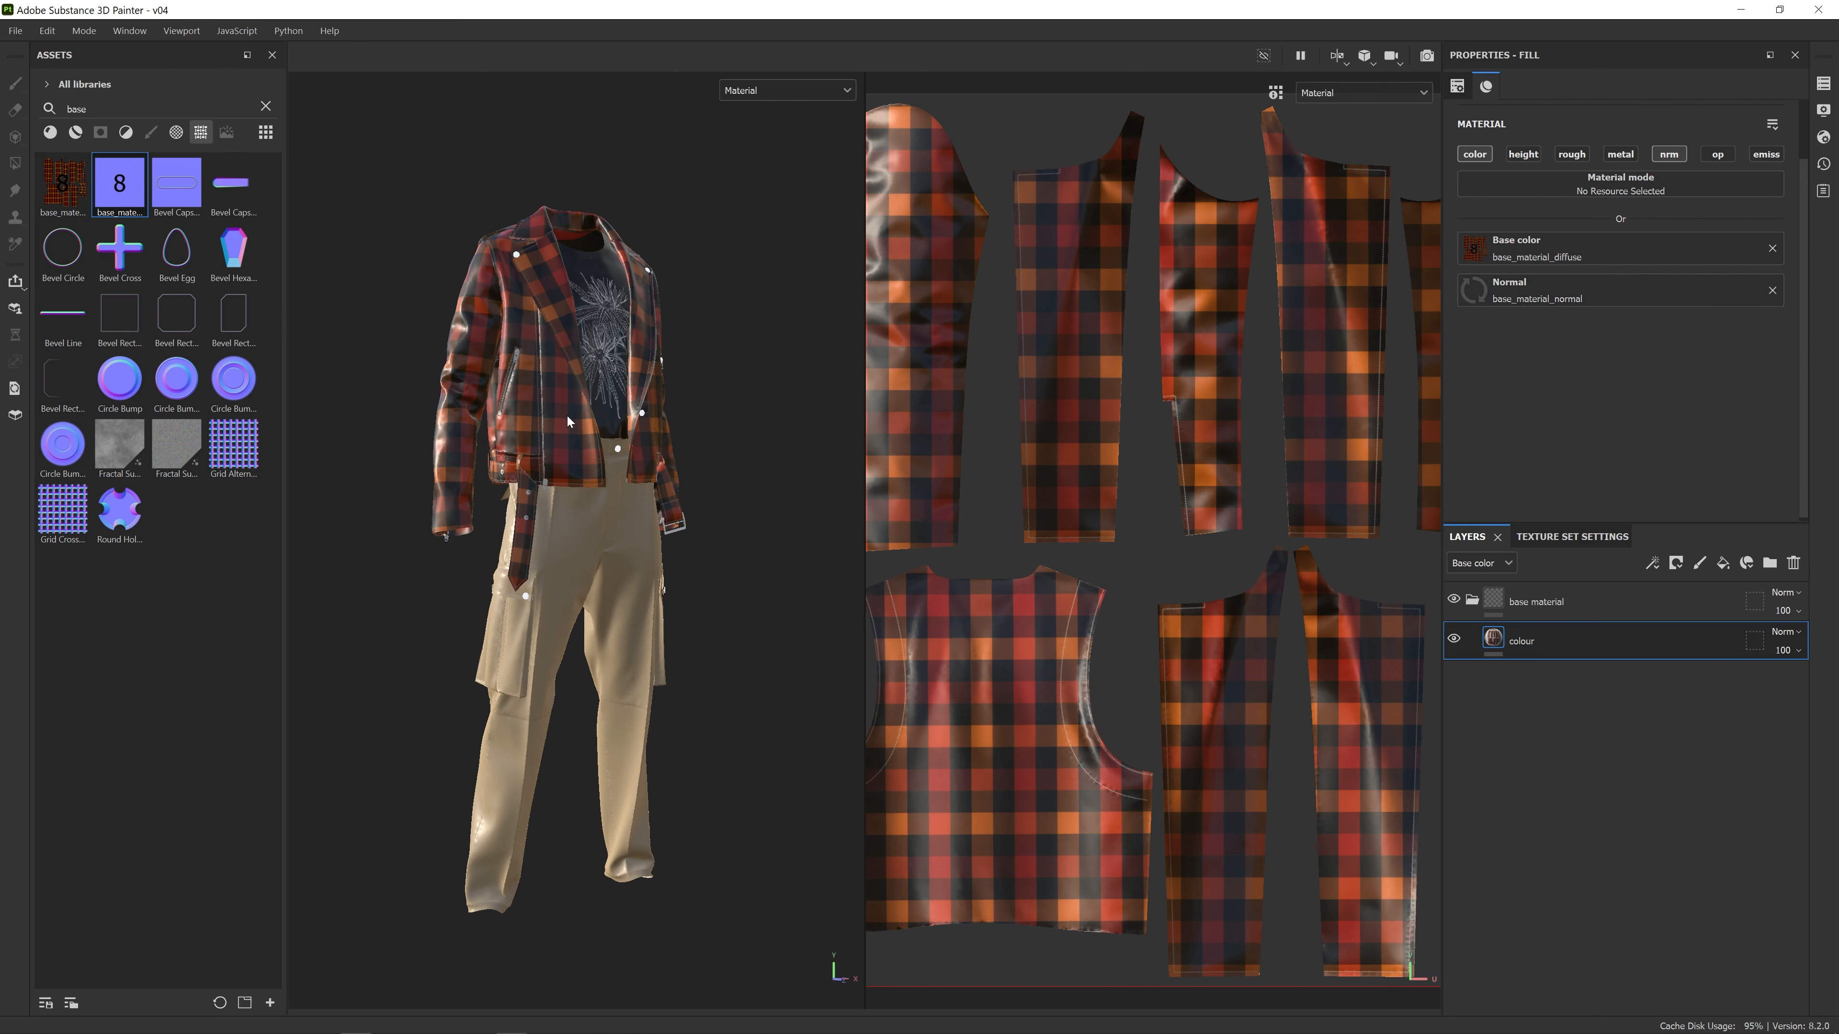
# Inspect the normal detail and stitching on the jacket's belt and hem and the trousers, close up and across the whole outfit
pyautogui.scroll(5, 545, 429)
pyautogui.keyDown('alt'); pyautogui.moveTo(543, 430); pyautogui.dragTo(682, 397); pyautogui.keyUp('alt')
pyautogui.keyDown('alt'); pyautogui.moveTo(467, 804); pyautogui.dragTo(603, 444, button='middle'); pyautogui.keyUp('alt')
pyautogui.keyDown('alt'); pyautogui.moveTo(602, 443); pyautogui.dragTo(523, 421); pyautogui.keyUp('alt')
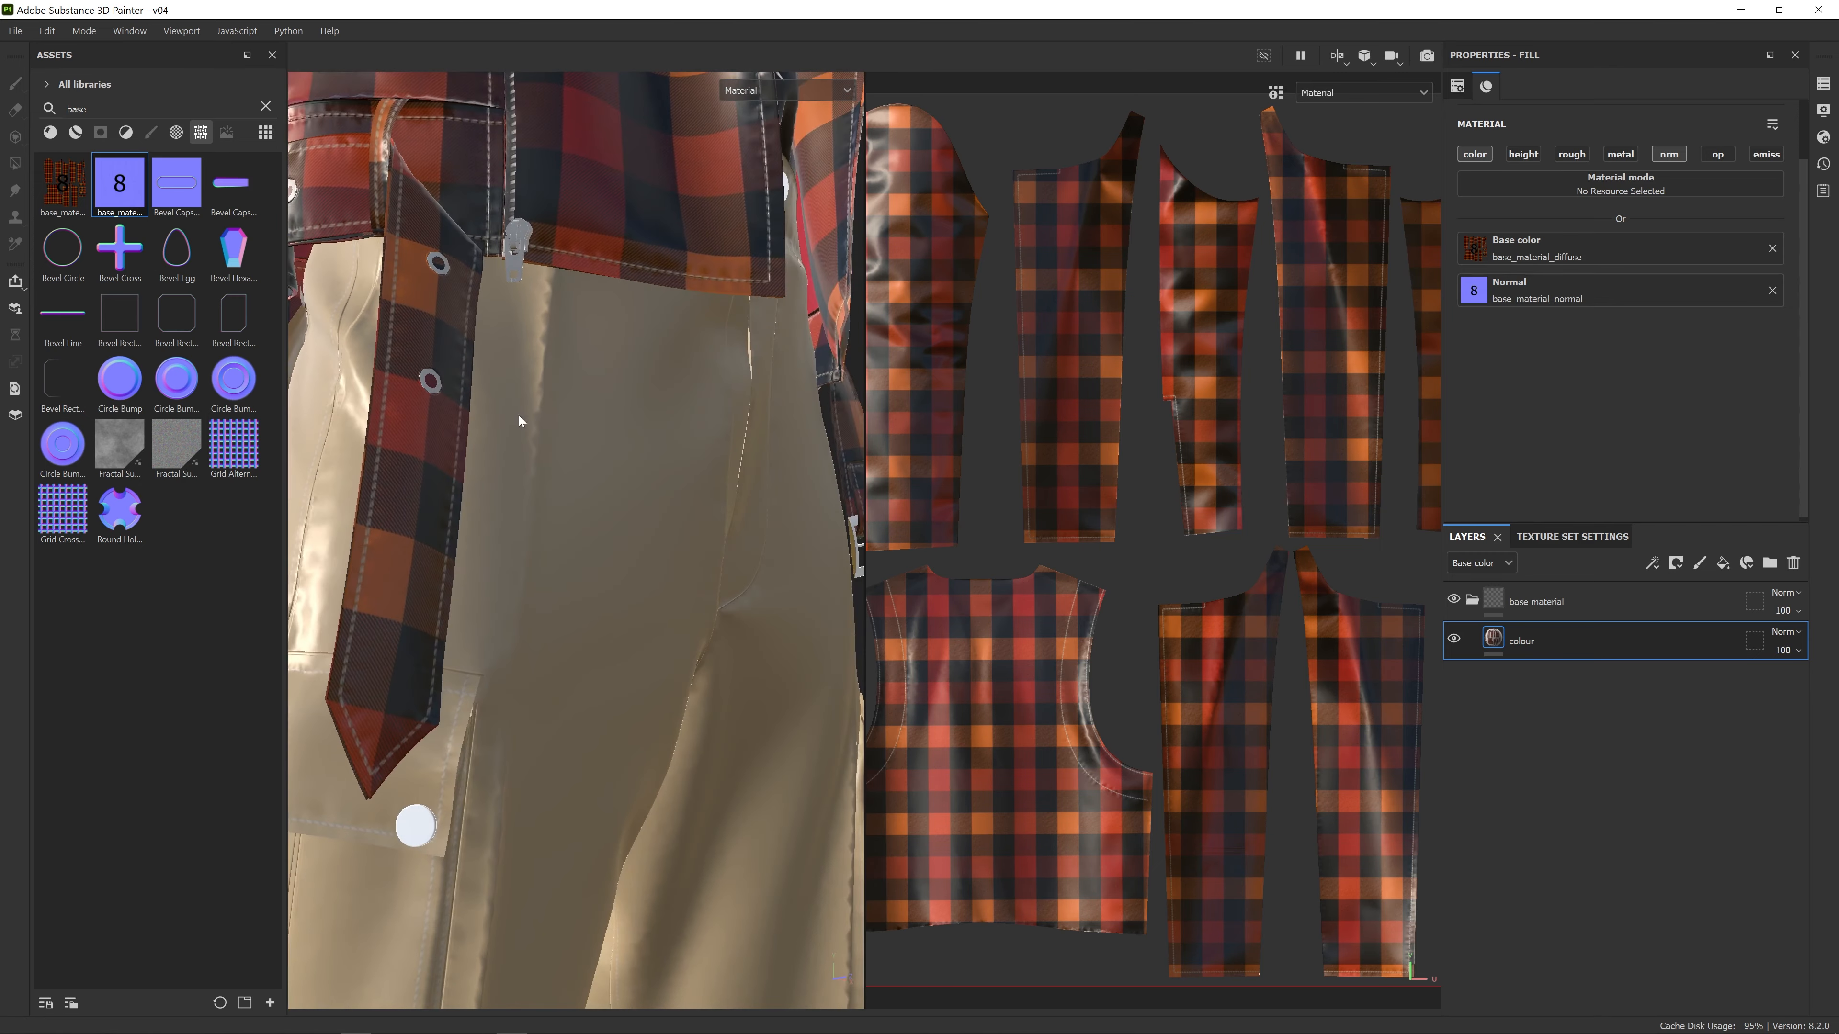
pyautogui.scroll(-6, 595, 371)
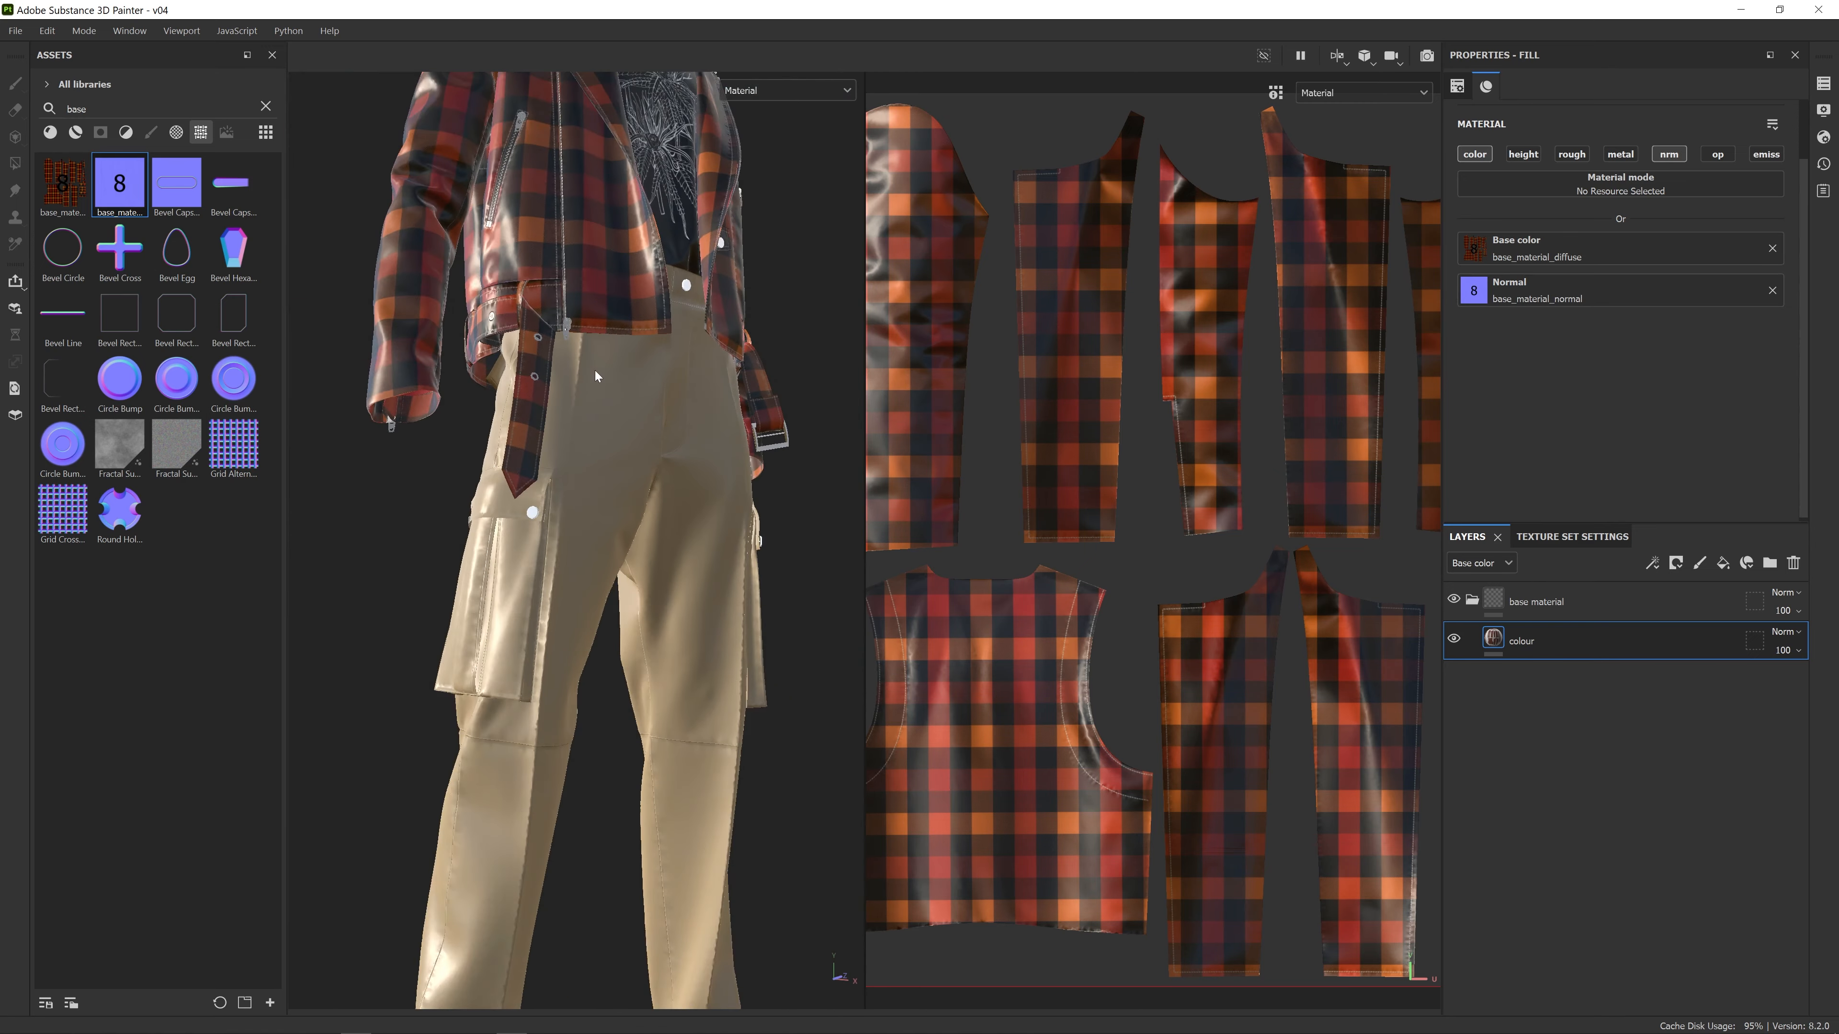
pyautogui.scroll(-2, 595, 371)
pyautogui.keyDown('alt'); pyautogui.moveTo(655, 380); pyautogui.dragTo(621, 397); pyautogui.keyUp('alt')
pyautogui.keyDown('alt'); pyautogui.moveTo(621, 396); pyautogui.dragTo(600, 433, button='middle'); pyautogui.keyUp('alt')
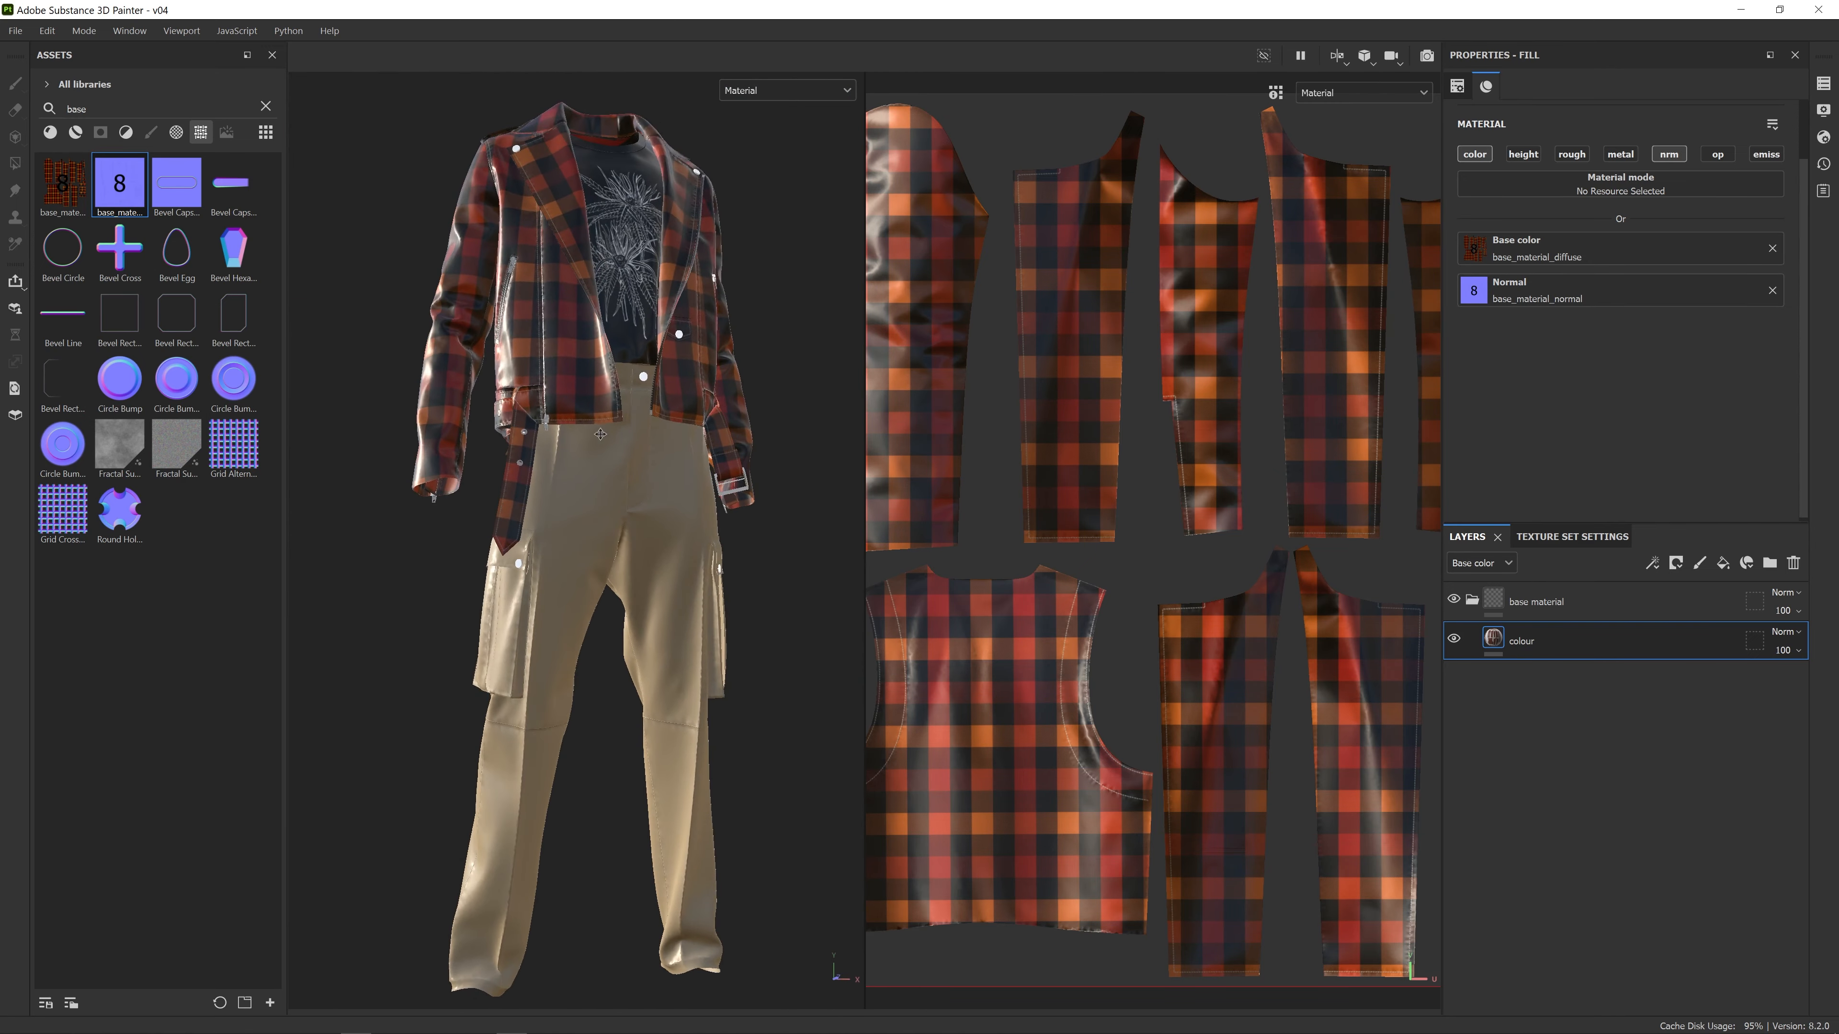
pyautogui.keyDown('alt'); pyautogui.moveTo(600, 433); pyautogui.dragTo(612, 444); pyautogui.keyUp('alt')
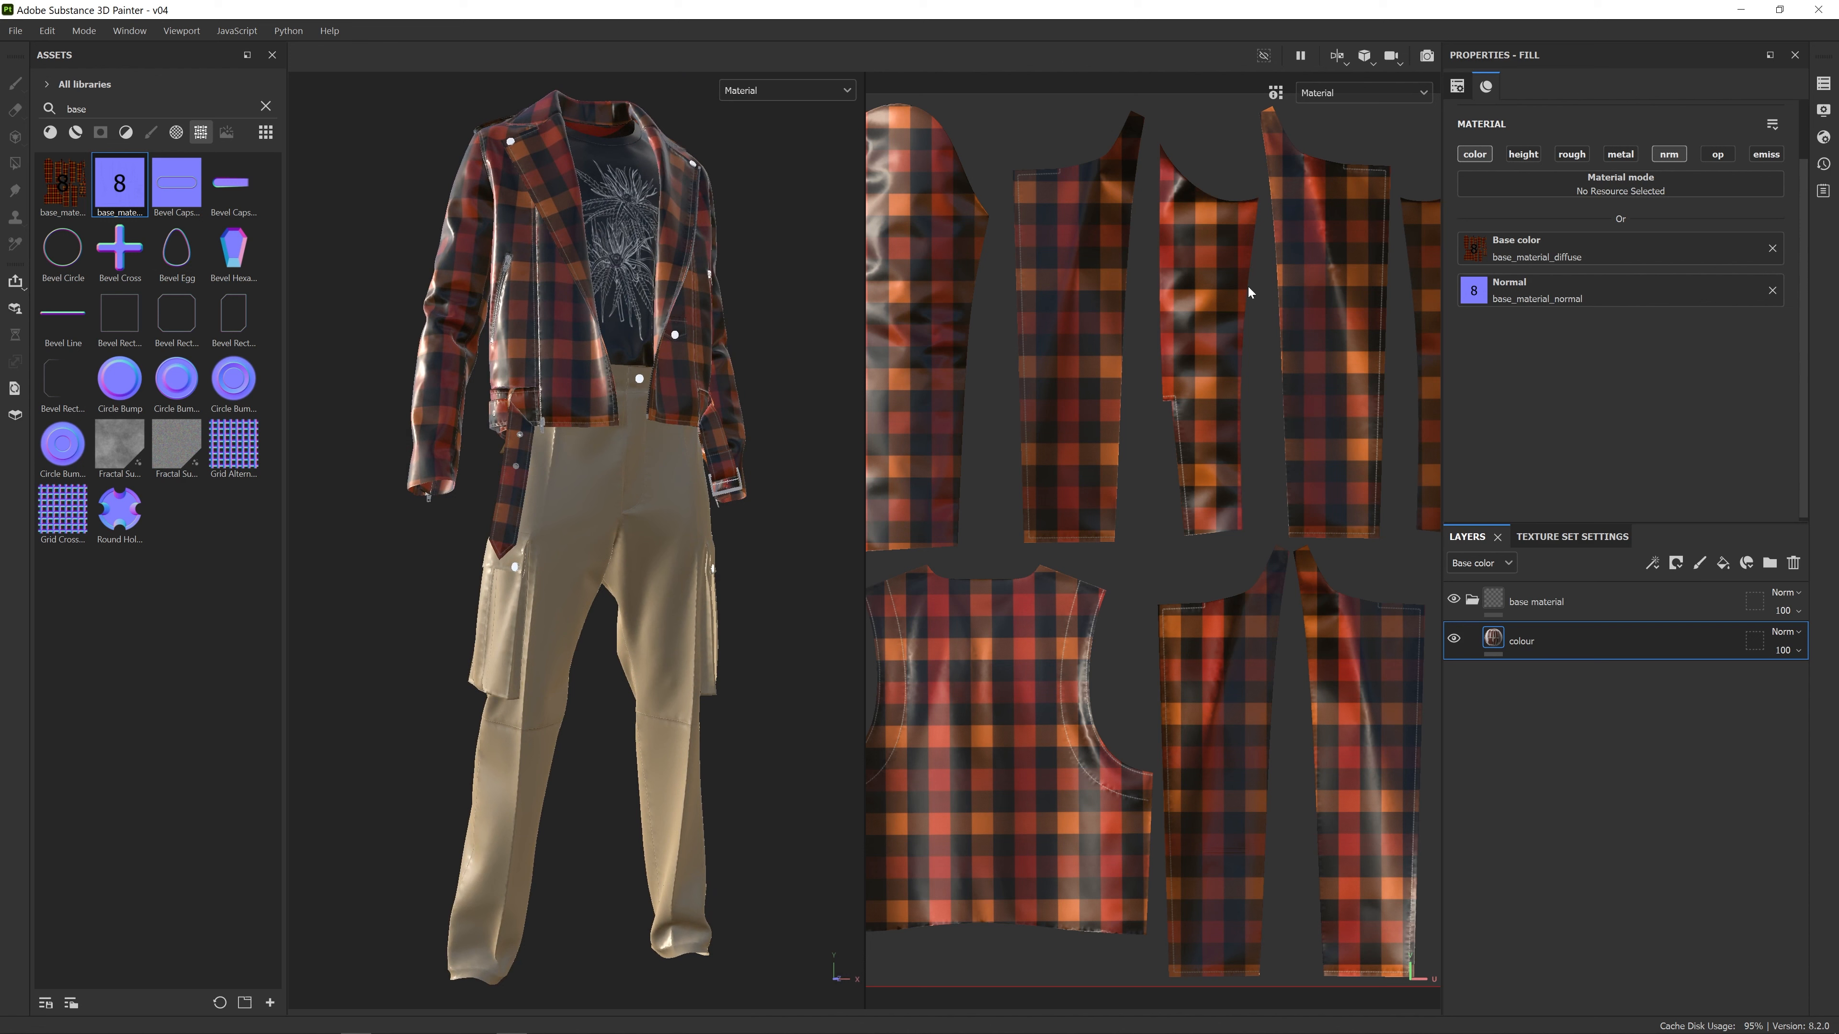
# Enable the height channel, search the assets for "stitc" and assign the stitches_diffuse texture to the layer's height
pyautogui.click(1530, 156)
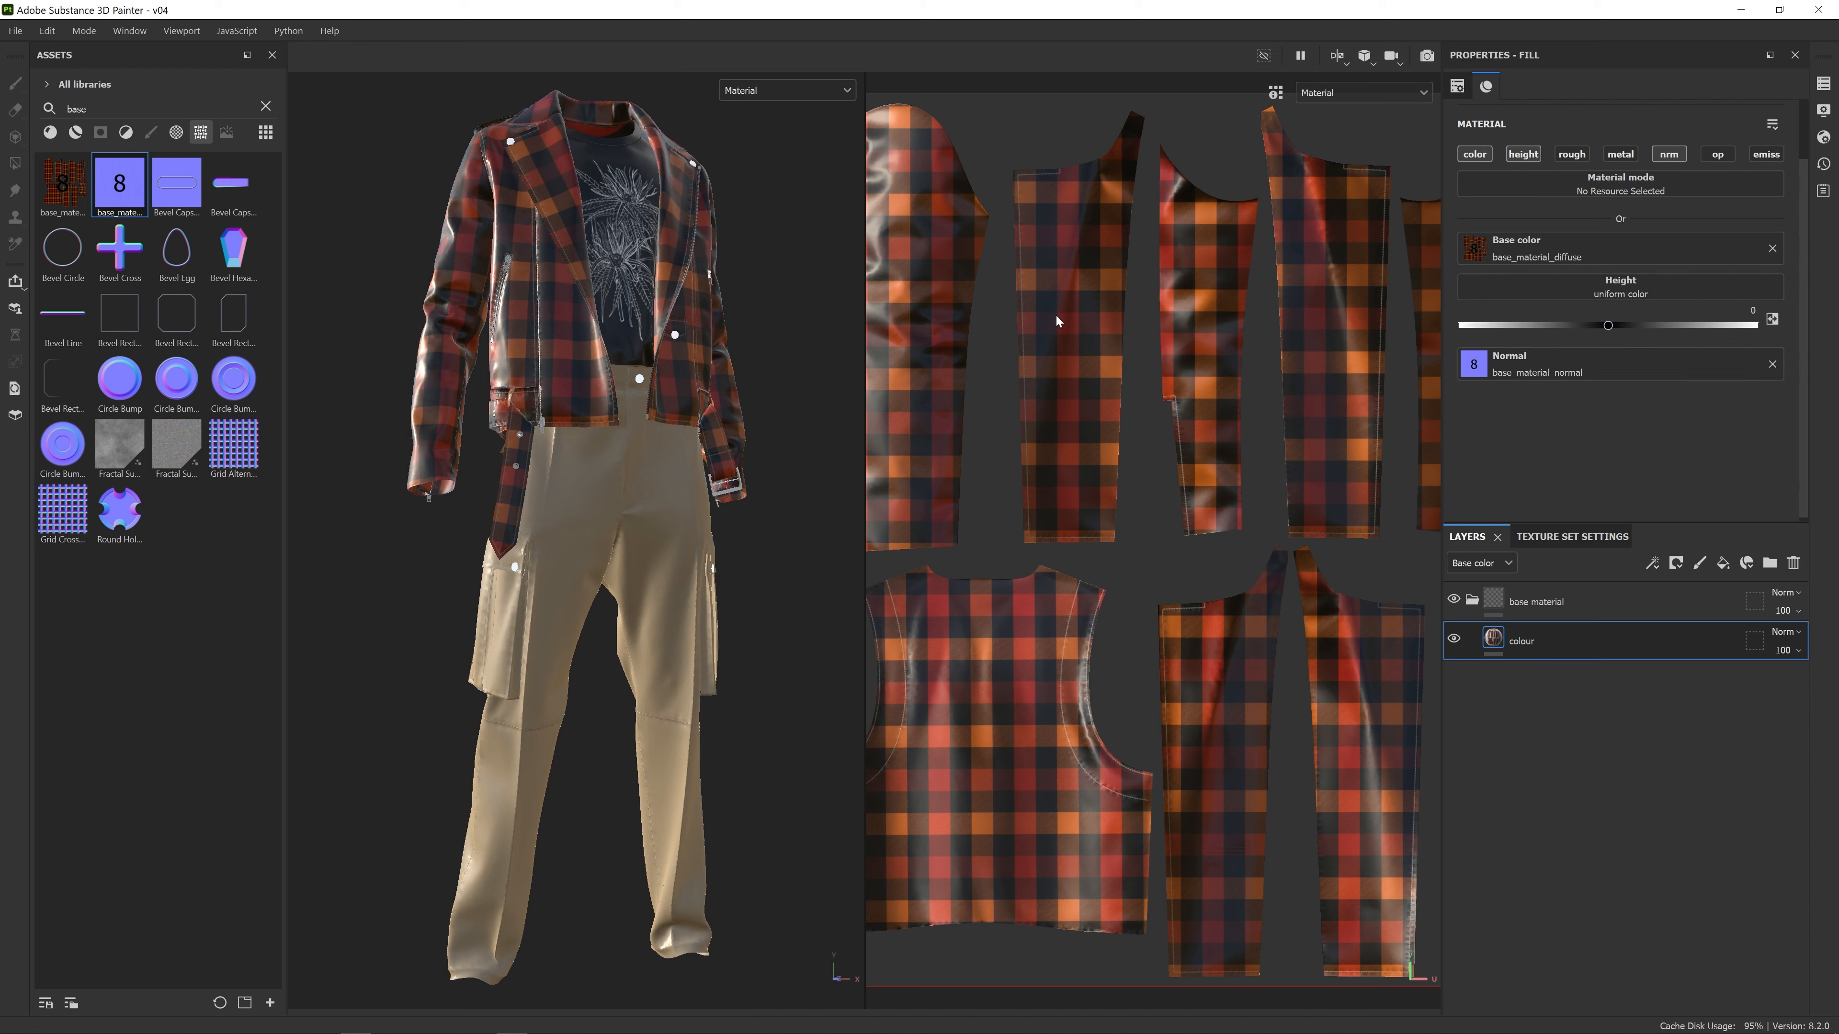
pyautogui.click(102, 109)
pyautogui.write('stitc')
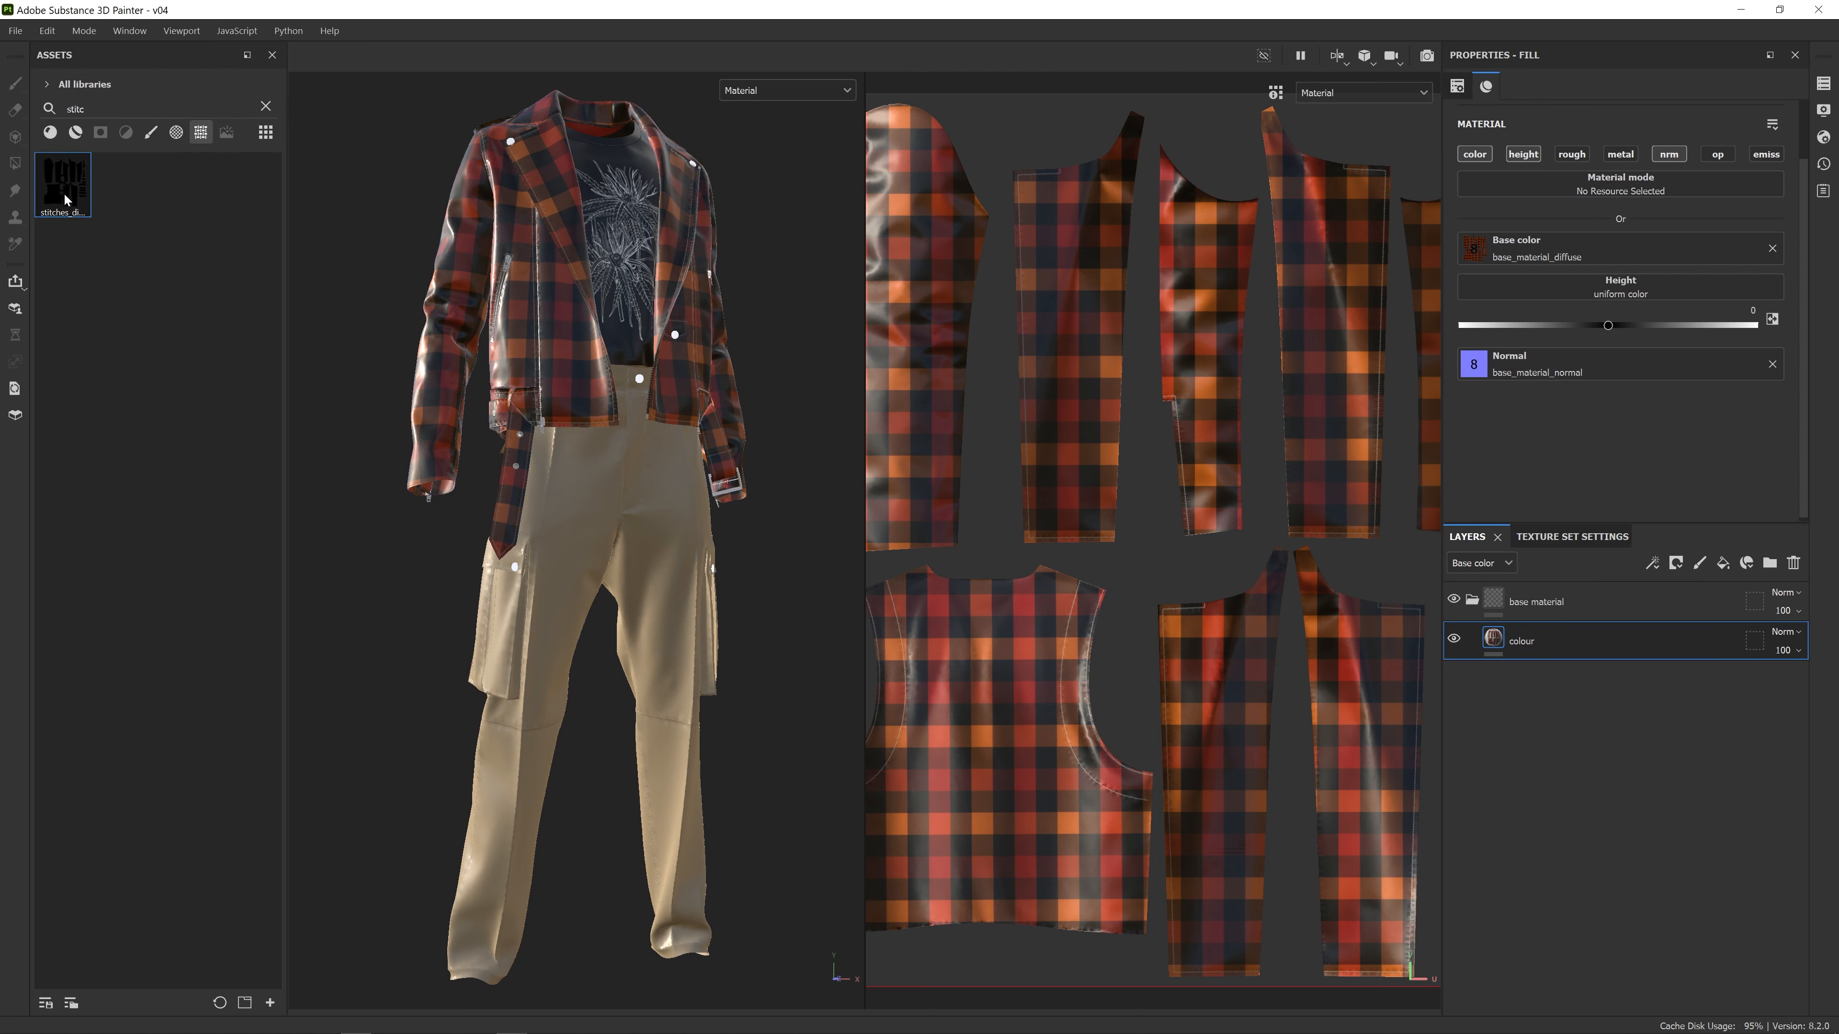
pyautogui.moveTo(64, 188)
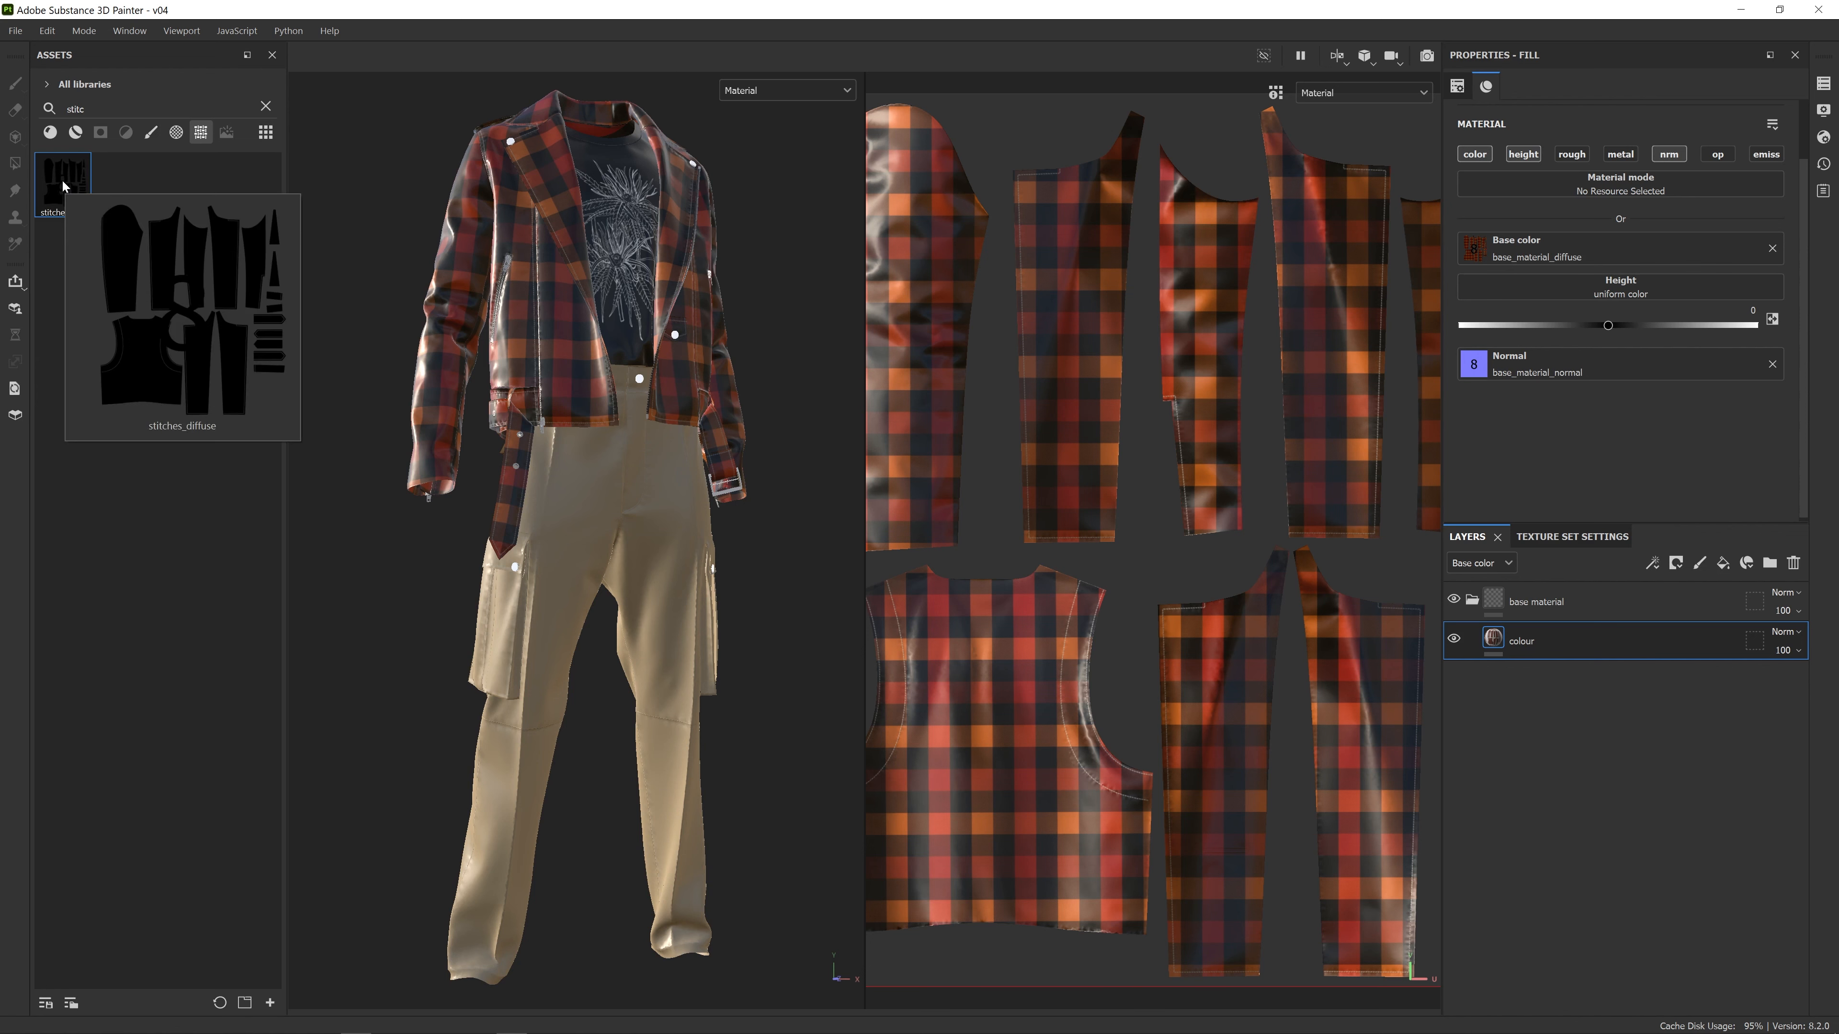
pyautogui.moveTo(65, 188); pyautogui.dragTo(1543, 292)
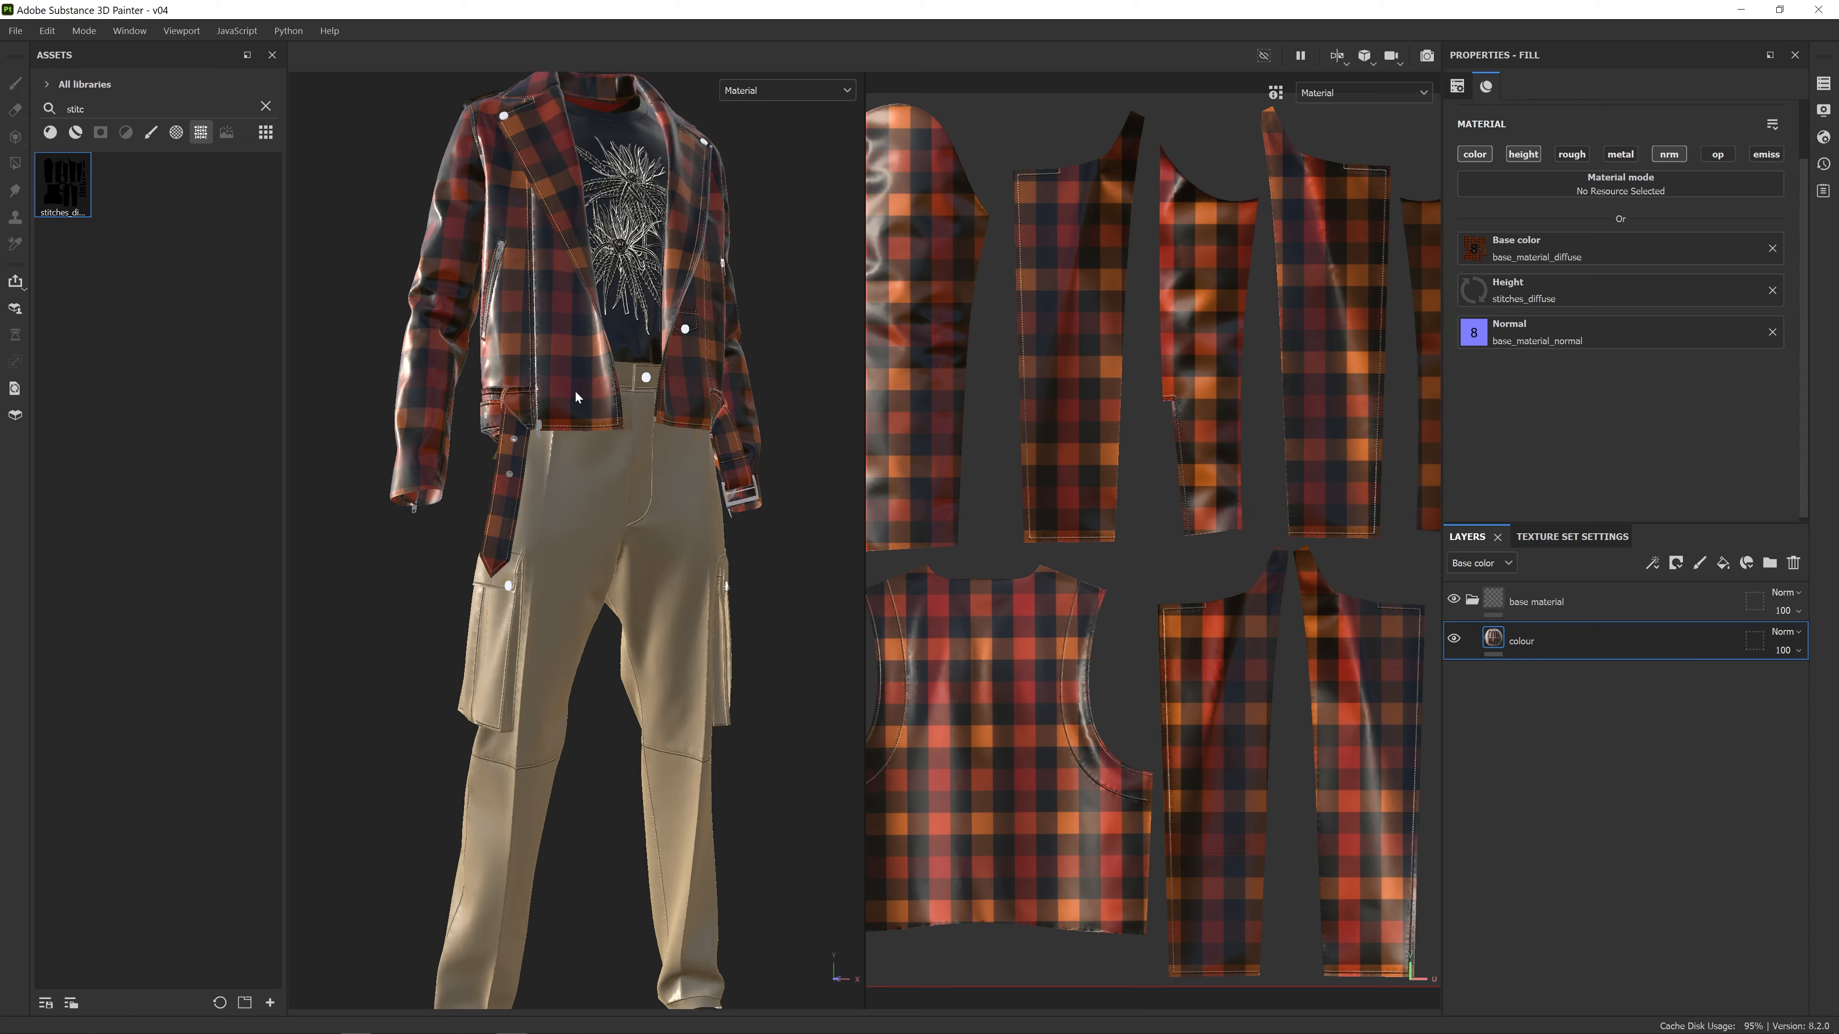
# Check the raised stitching on the belt and jacket hem, and switch the layer stack to the Height channel
pyautogui.scroll(6, 575, 390)
pyautogui.keyDown('alt'); pyautogui.moveTo(574, 390); pyautogui.dragTo(477, 362); pyautogui.keyUp('alt')
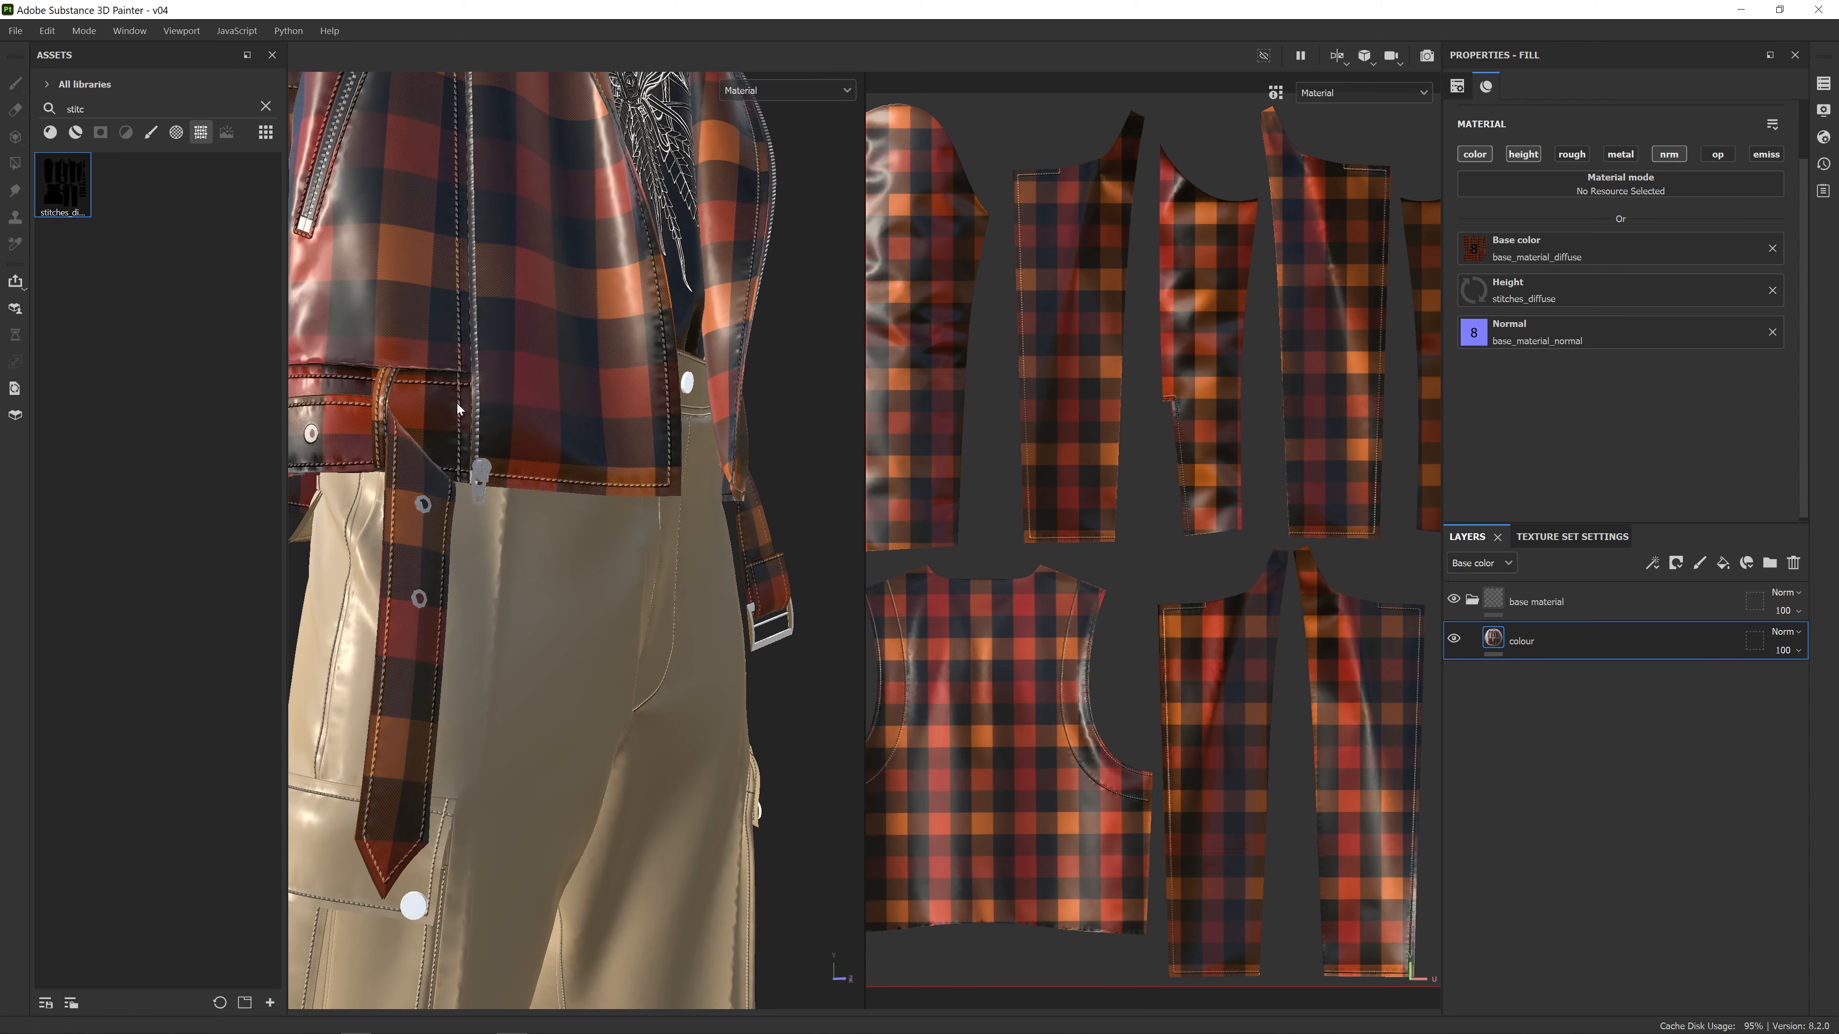
pyautogui.scroll(-4, 485, 421)
pyautogui.keyDown('alt'); pyautogui.moveTo(486, 421); pyautogui.dragTo(549, 448); pyautogui.keyUp('alt')
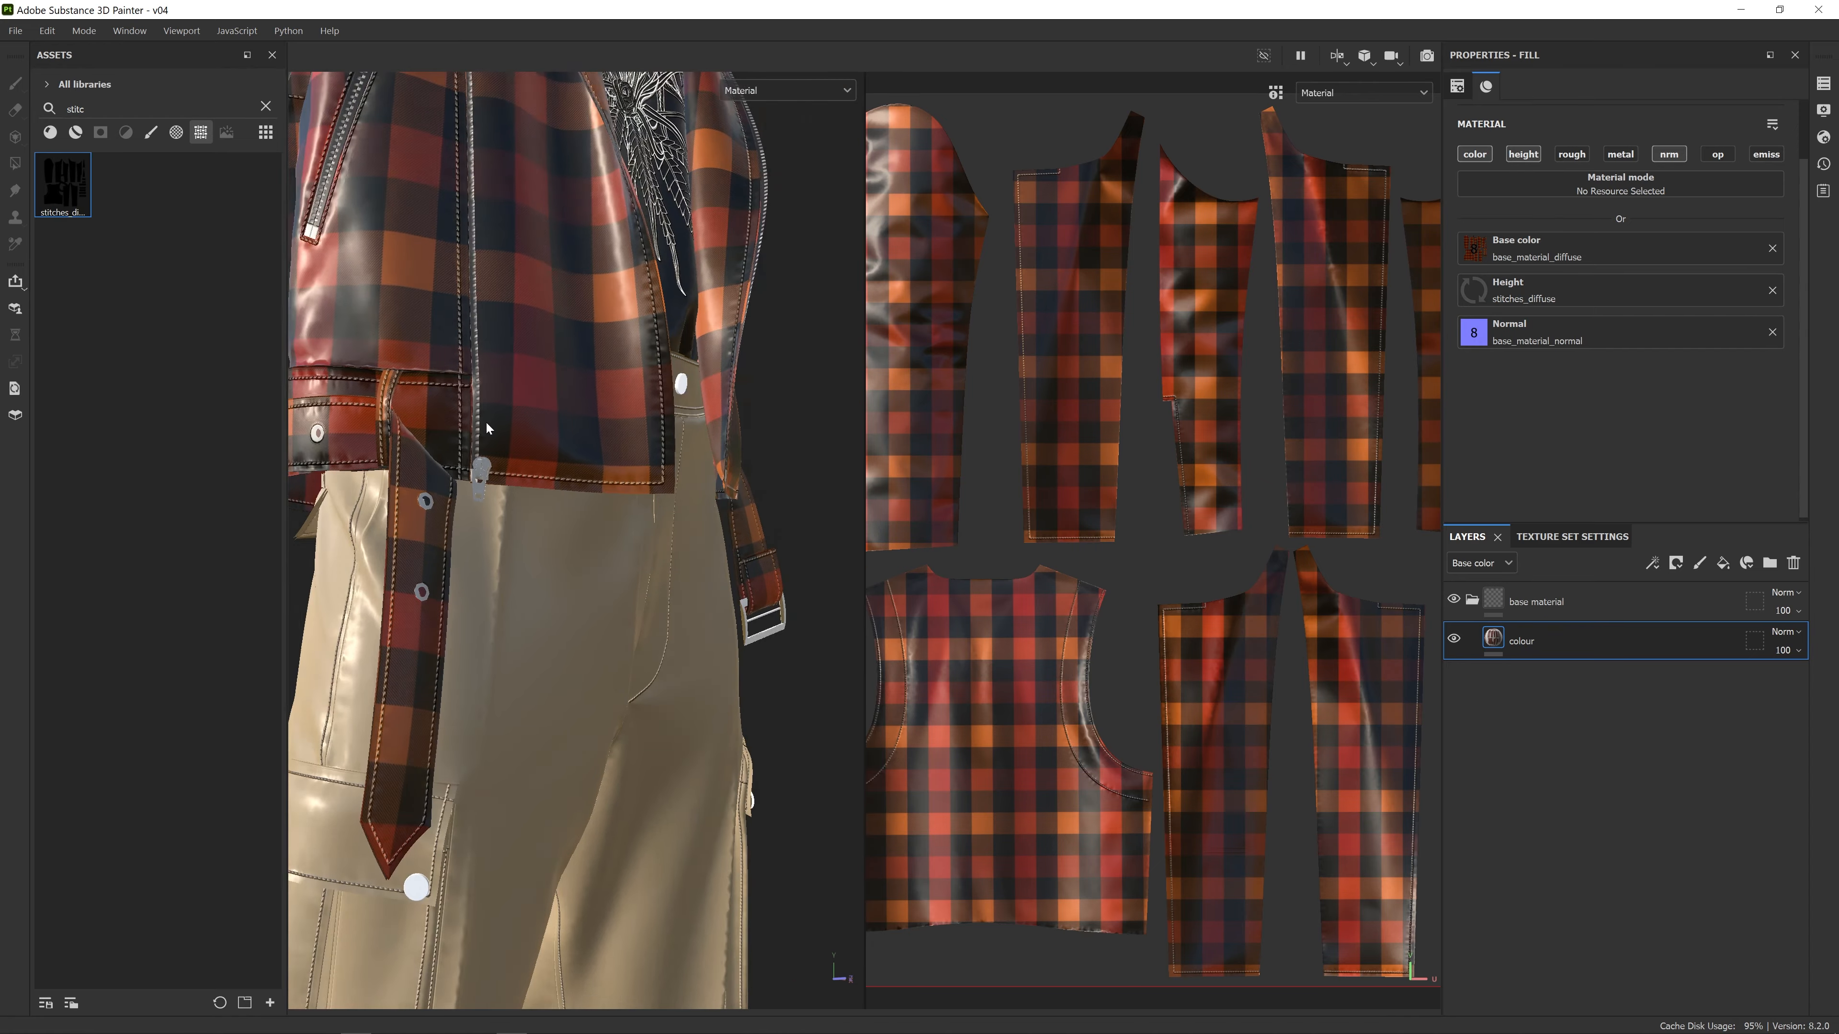
pyautogui.scroll(6, 471, 413)
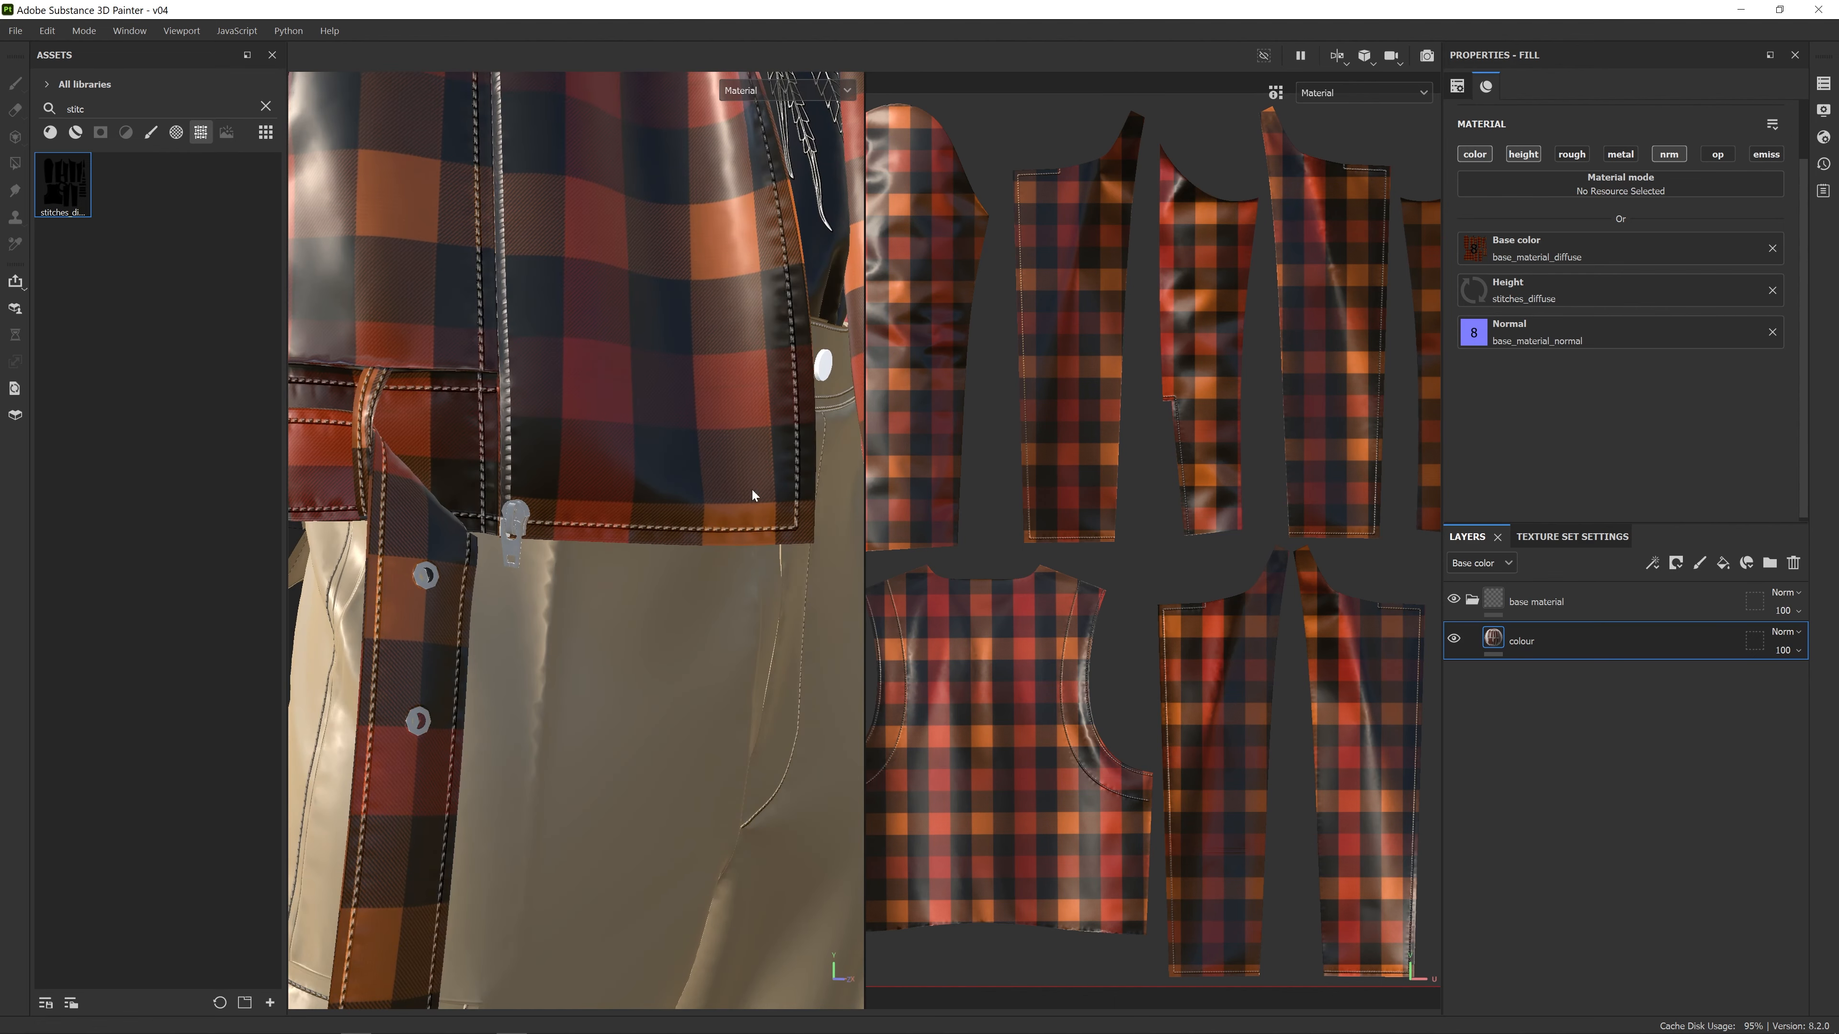
pyautogui.scroll(-6, 732, 485)
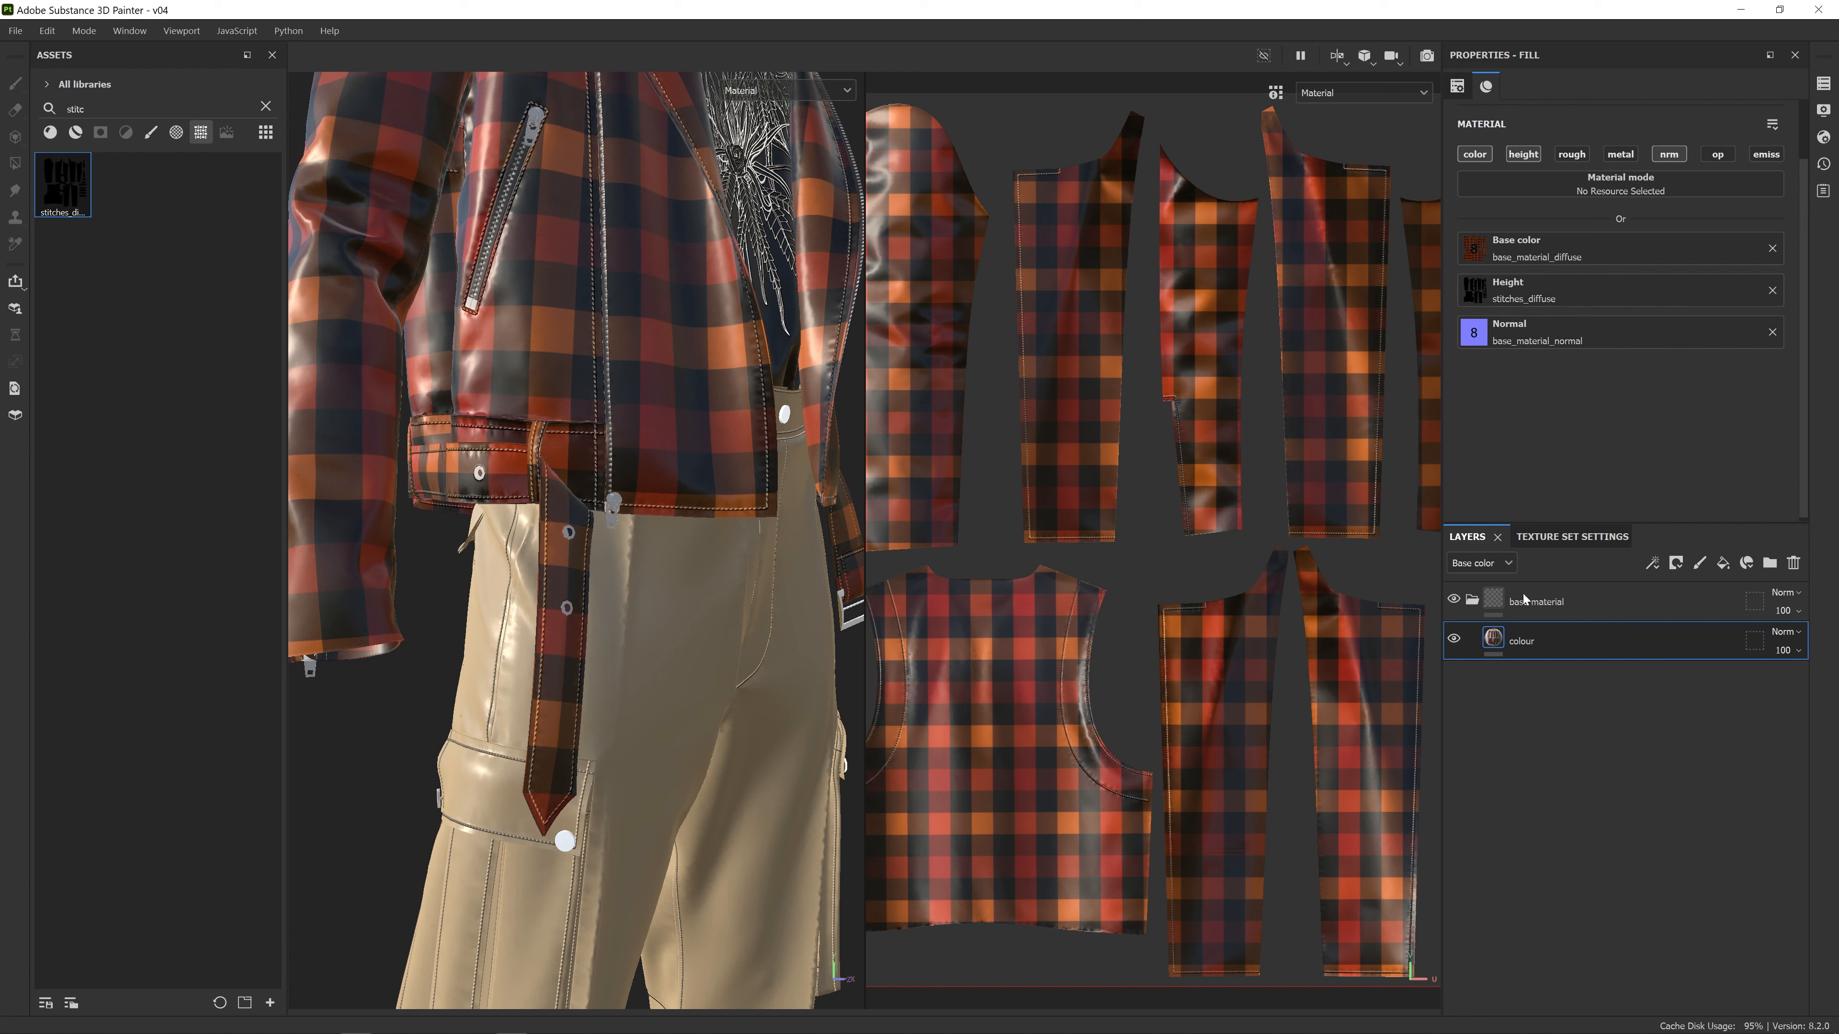
pyautogui.click(1502, 570)
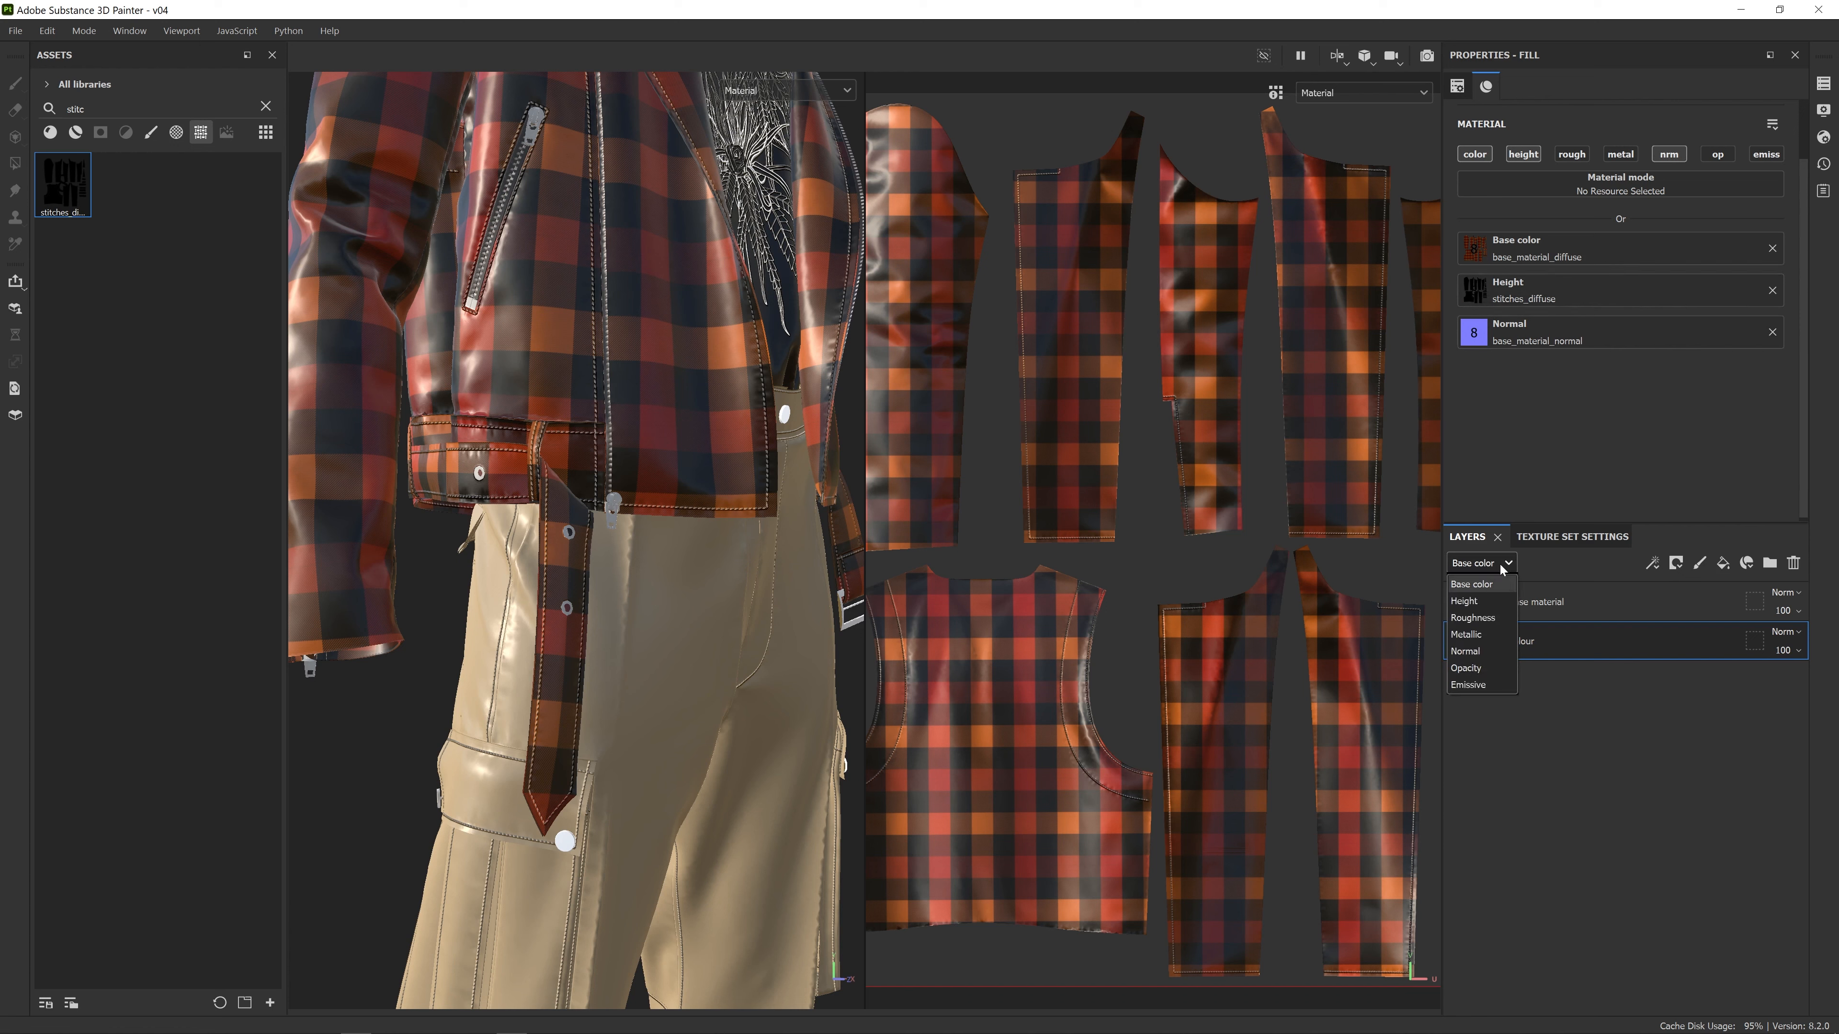
pyautogui.click(1492, 603)
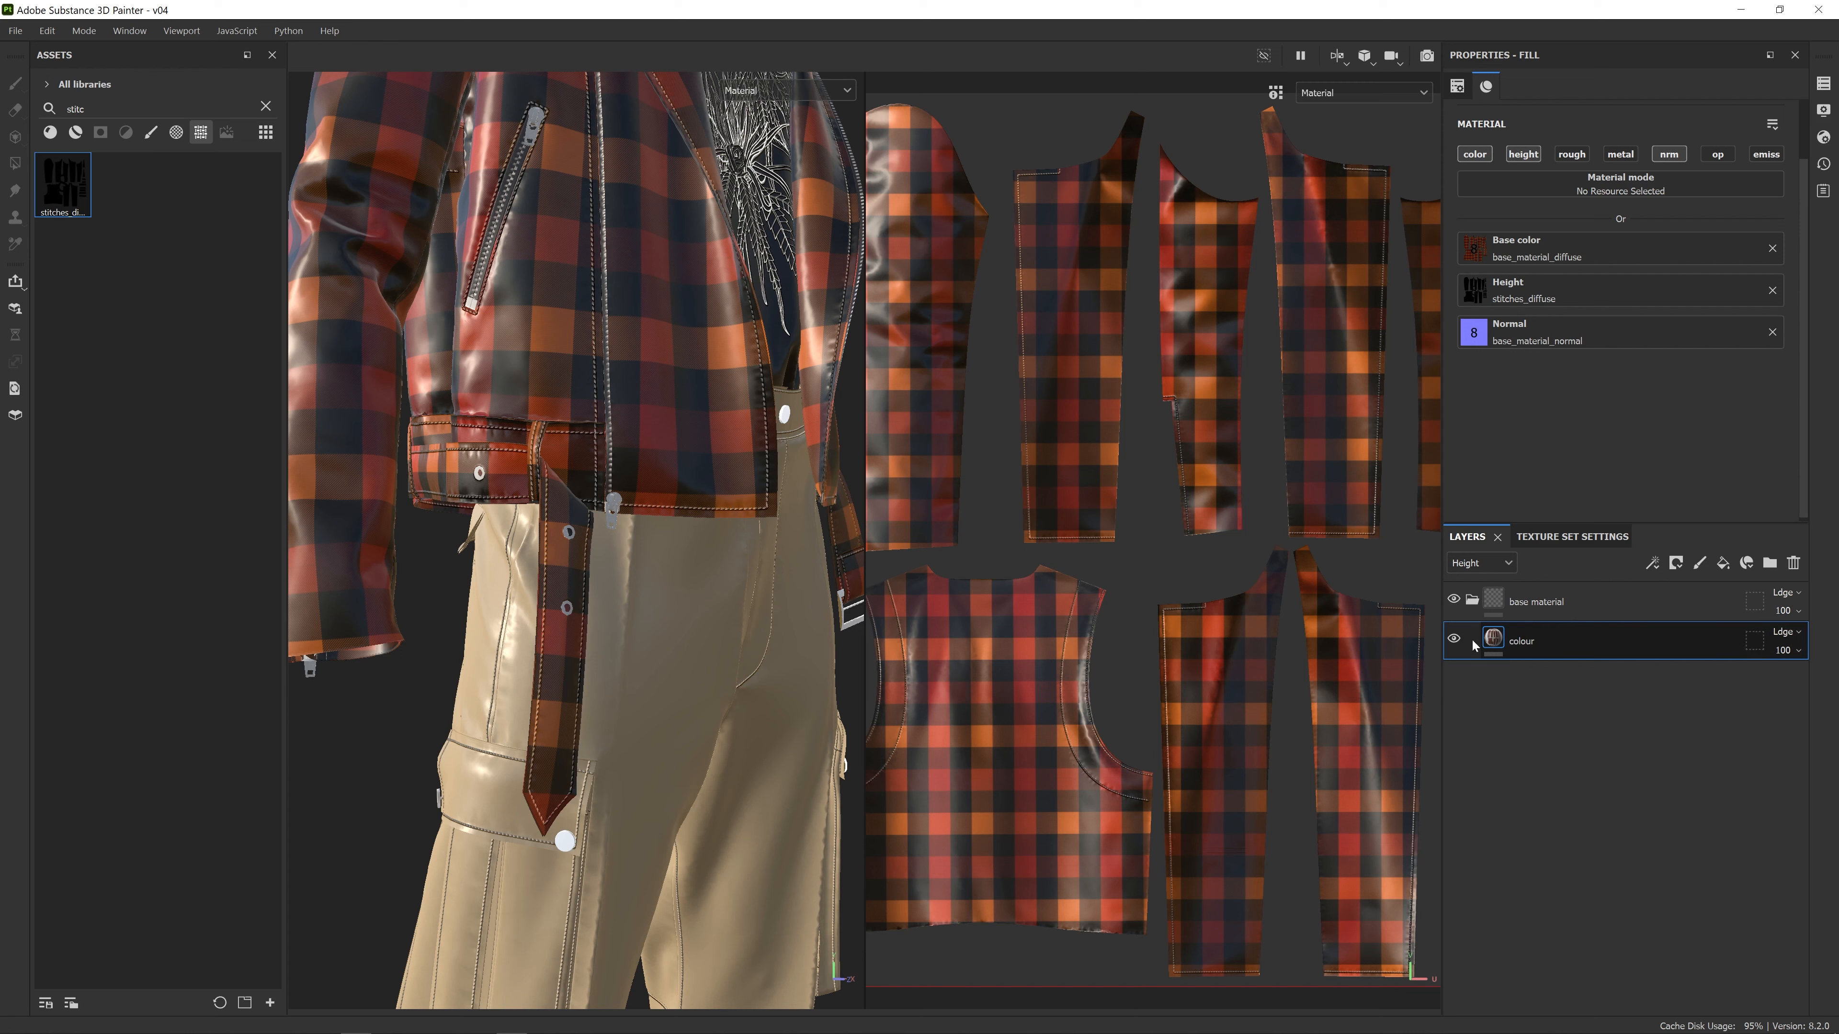
# Rename the colour fill layer as "base material"
pyautogui.doubleClick(1521, 642)
pyautogui.write('bas')
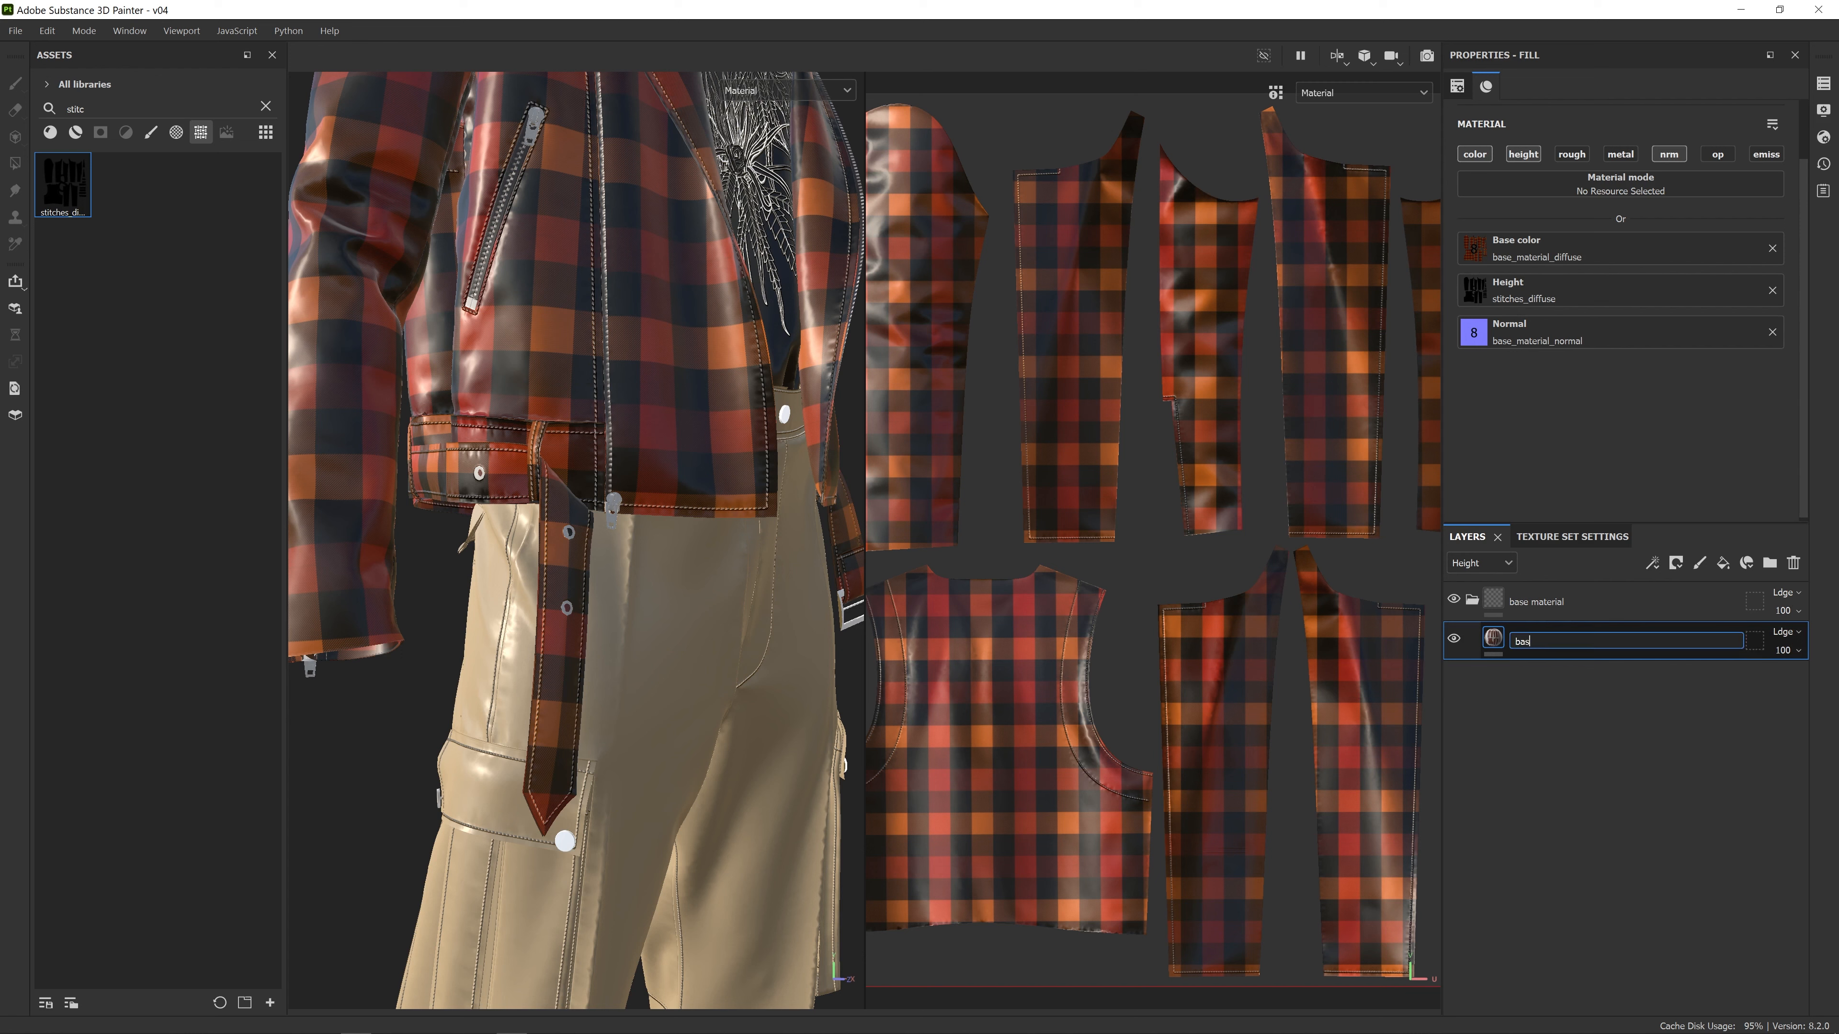
pyautogui.write('e materia')
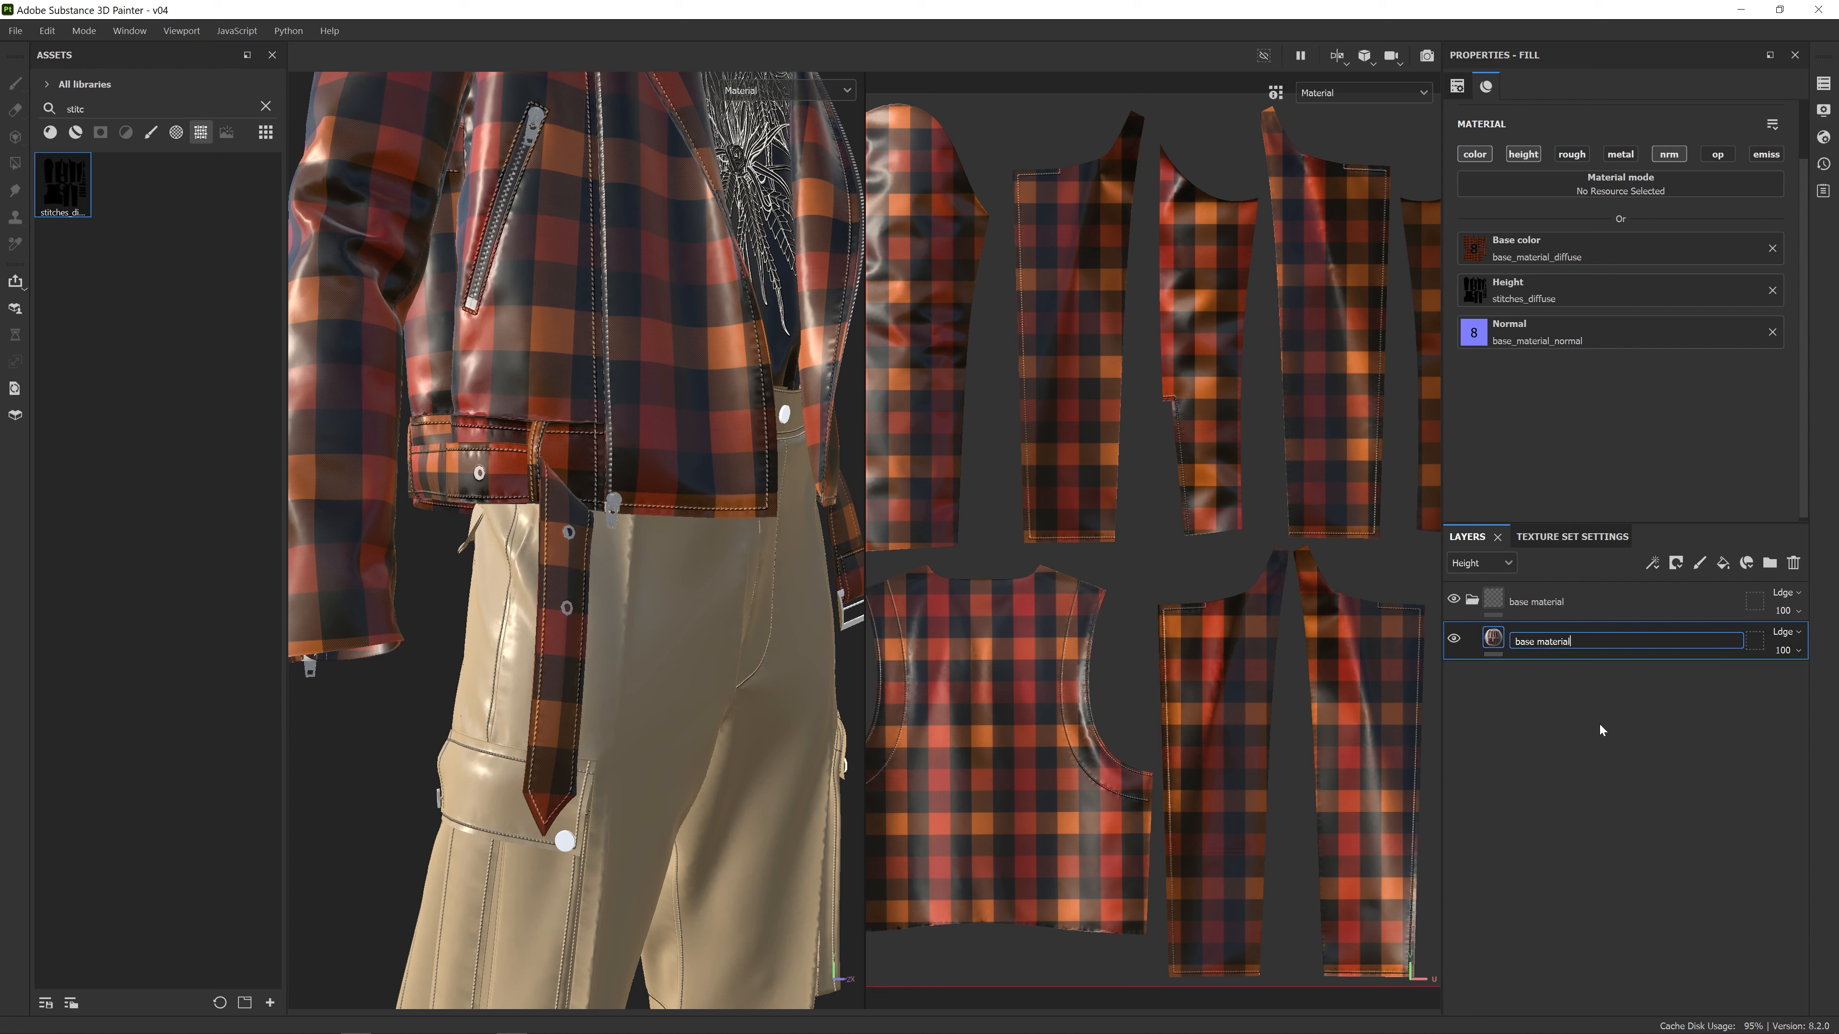
pyautogui.write('l')
pyautogui.press('Return')
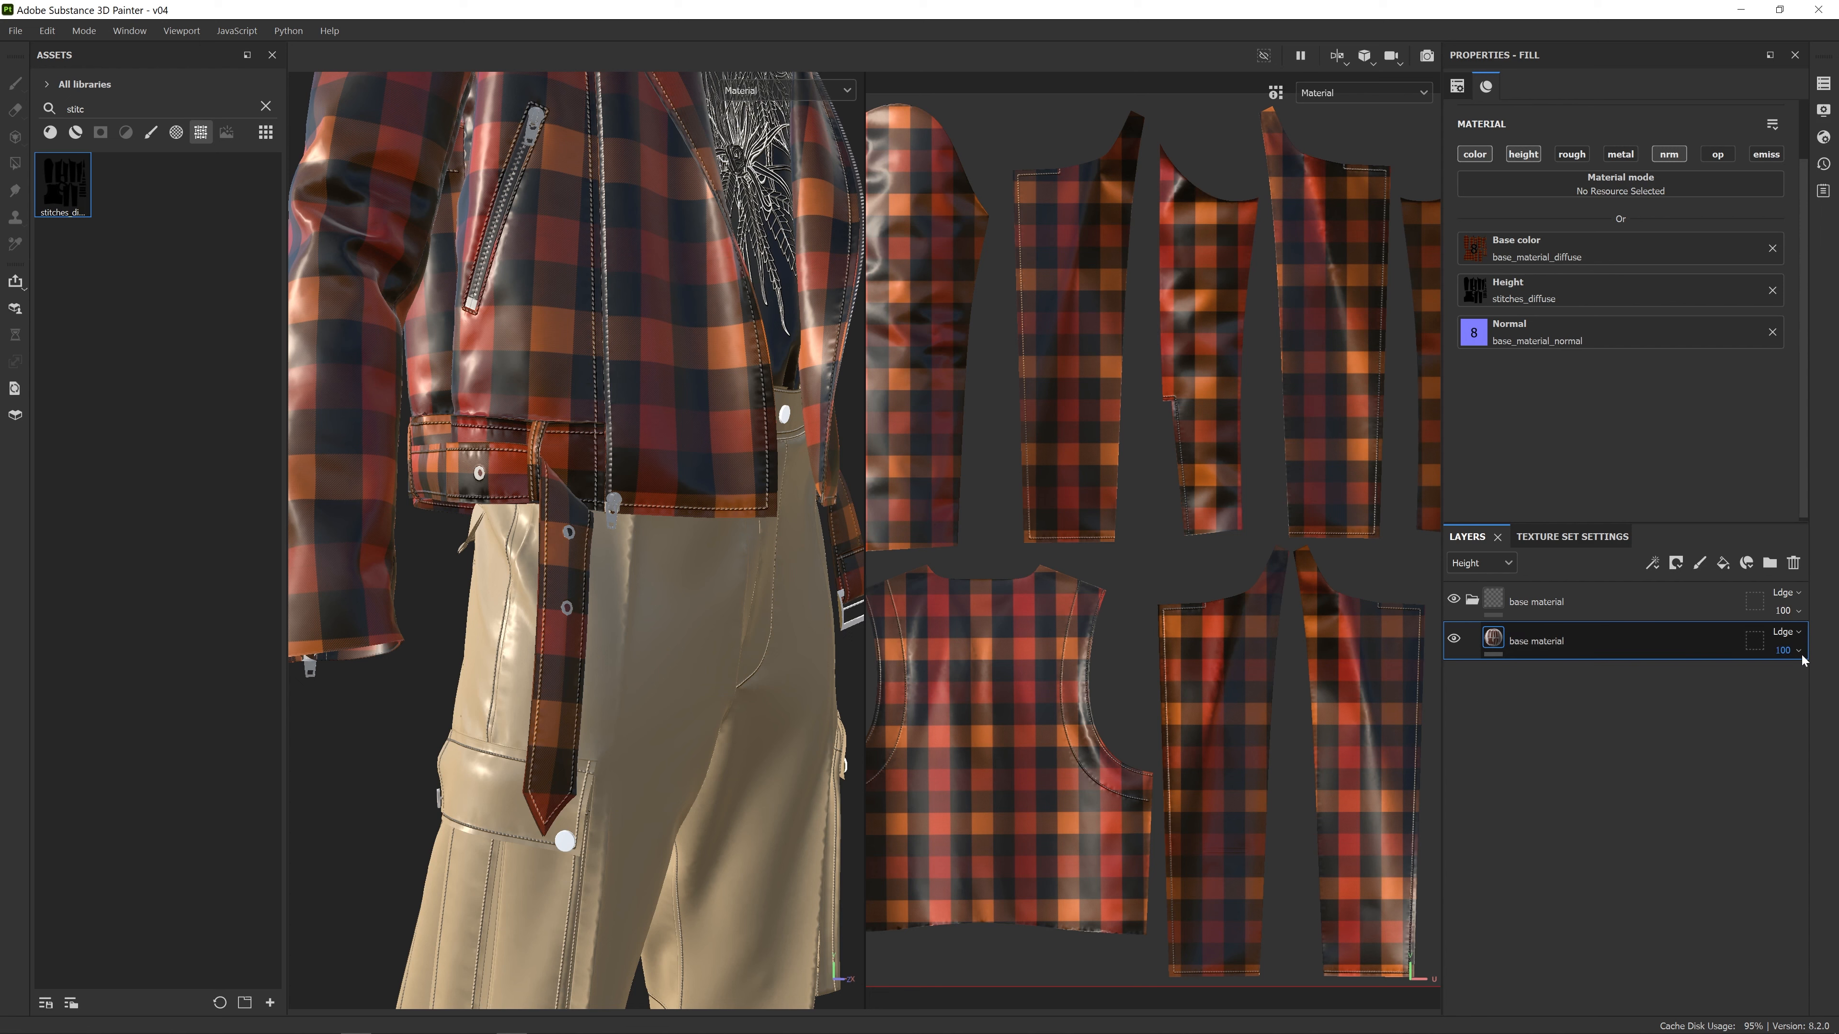
# Lower the base material fill layer's height opacity to 0 and check the stitching around the belt and hem
pyautogui.click(1800, 652)
pyautogui.click(1798, 651)
pyautogui.click(1798, 652)
pyautogui.moveTo(1829, 681); pyautogui.dragTo(1760, 681)
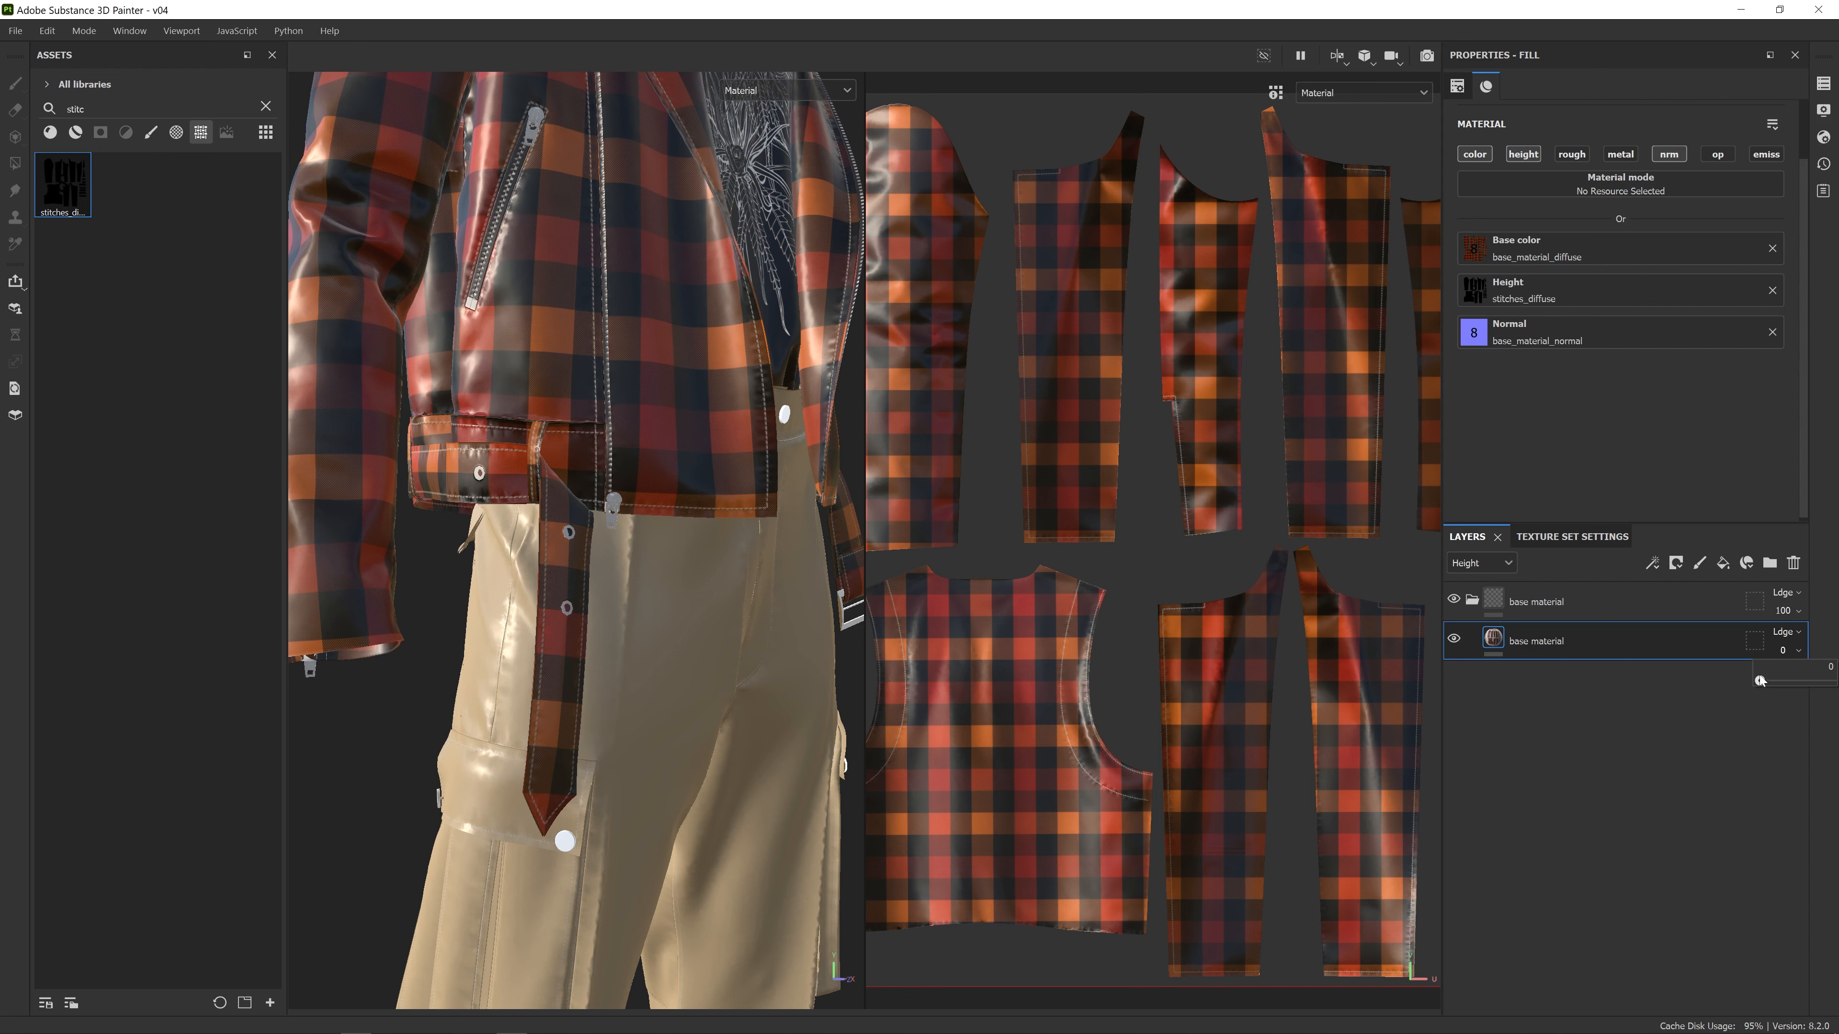
pyautogui.click(1719, 675)
pyautogui.scroll(4, 611, 463)
pyautogui.keyDown('alt'); pyautogui.moveTo(595, 452); pyautogui.dragTo(594, 400); pyautogui.keyUp('alt')
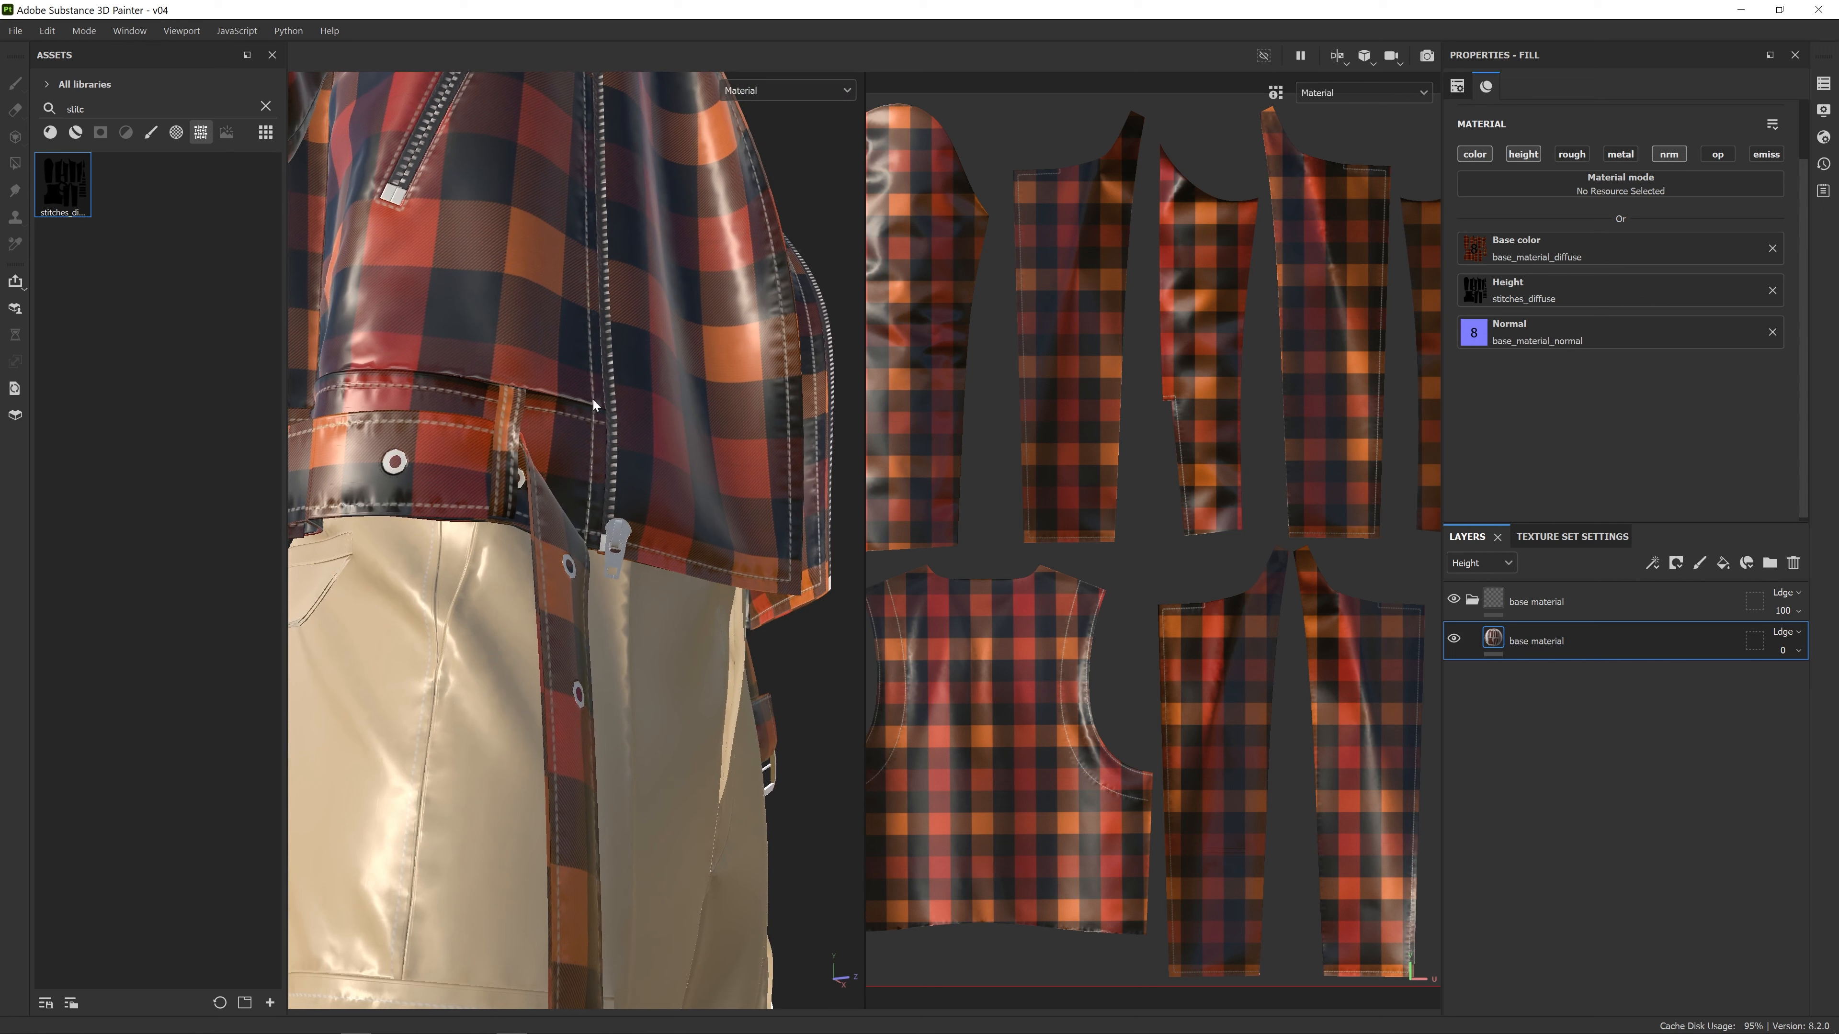
# Set the base material fill layer's height opacity to 14
pyautogui.click(1782, 652)
pyautogui.moveTo(1759, 681); pyautogui.dragTo(1773, 681)
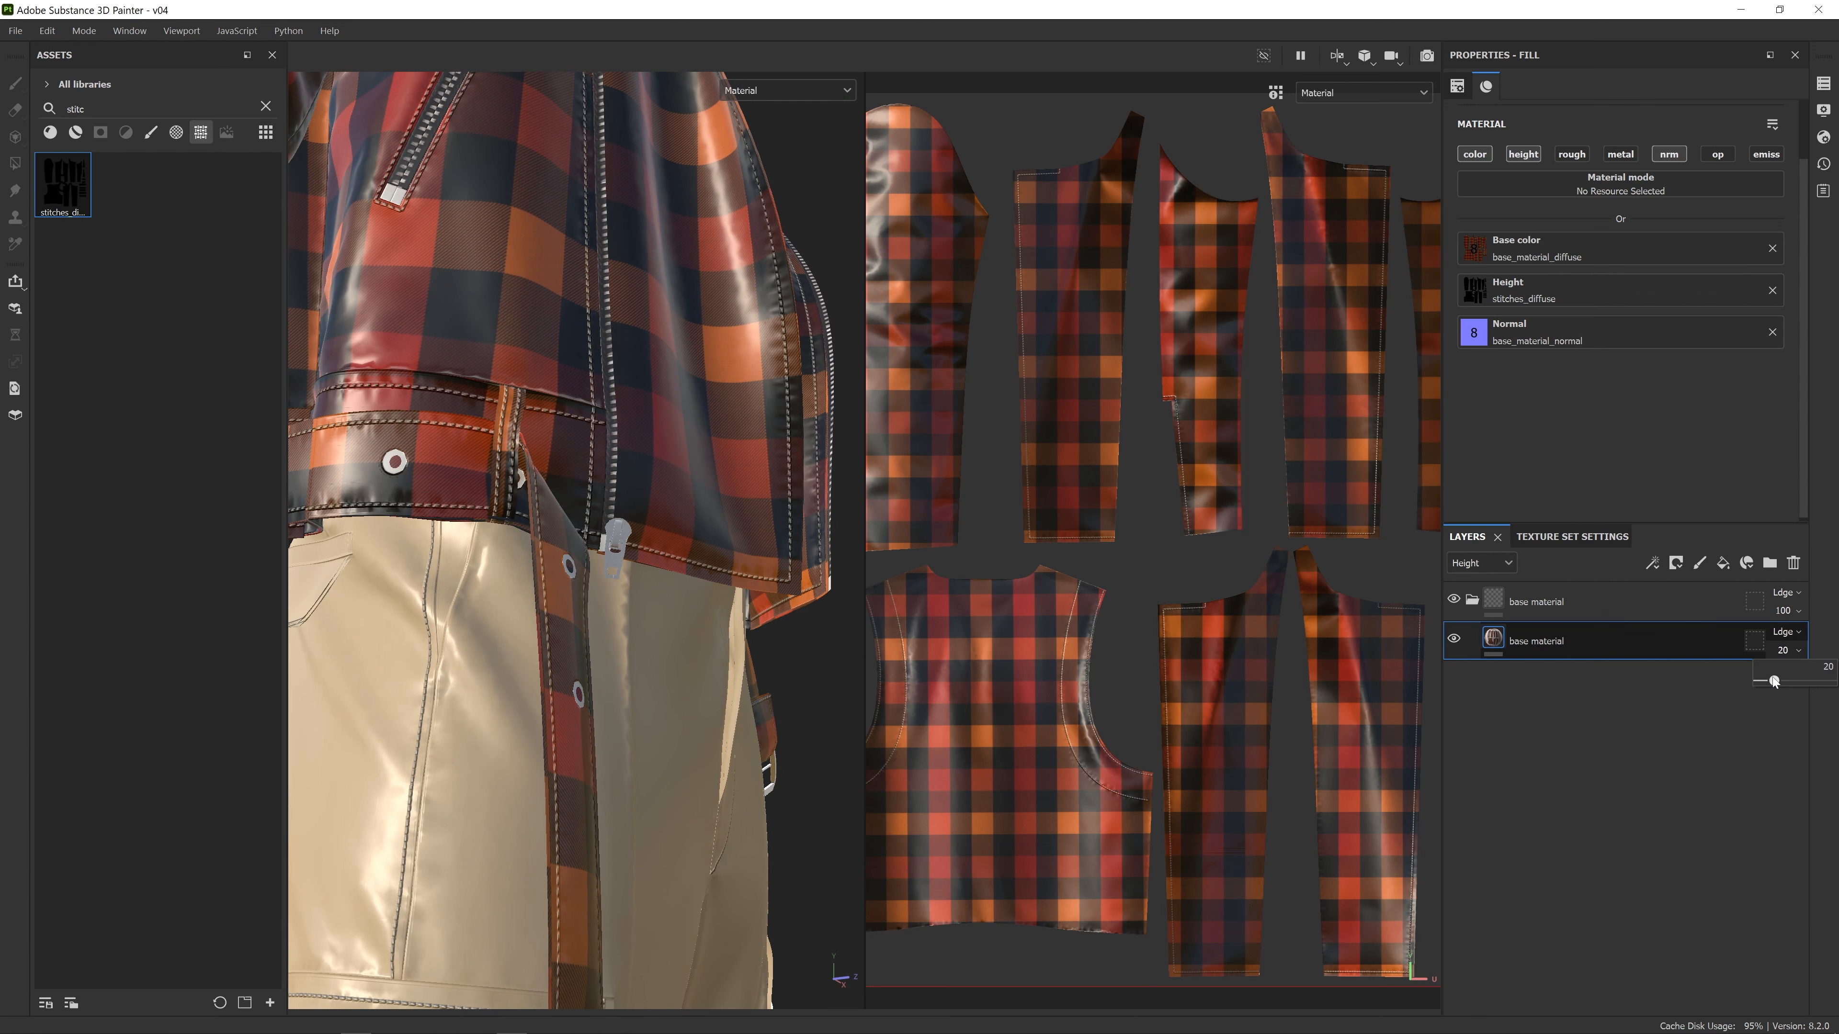
pyautogui.moveTo(1767, 681); pyautogui.dragTo(1768, 681)
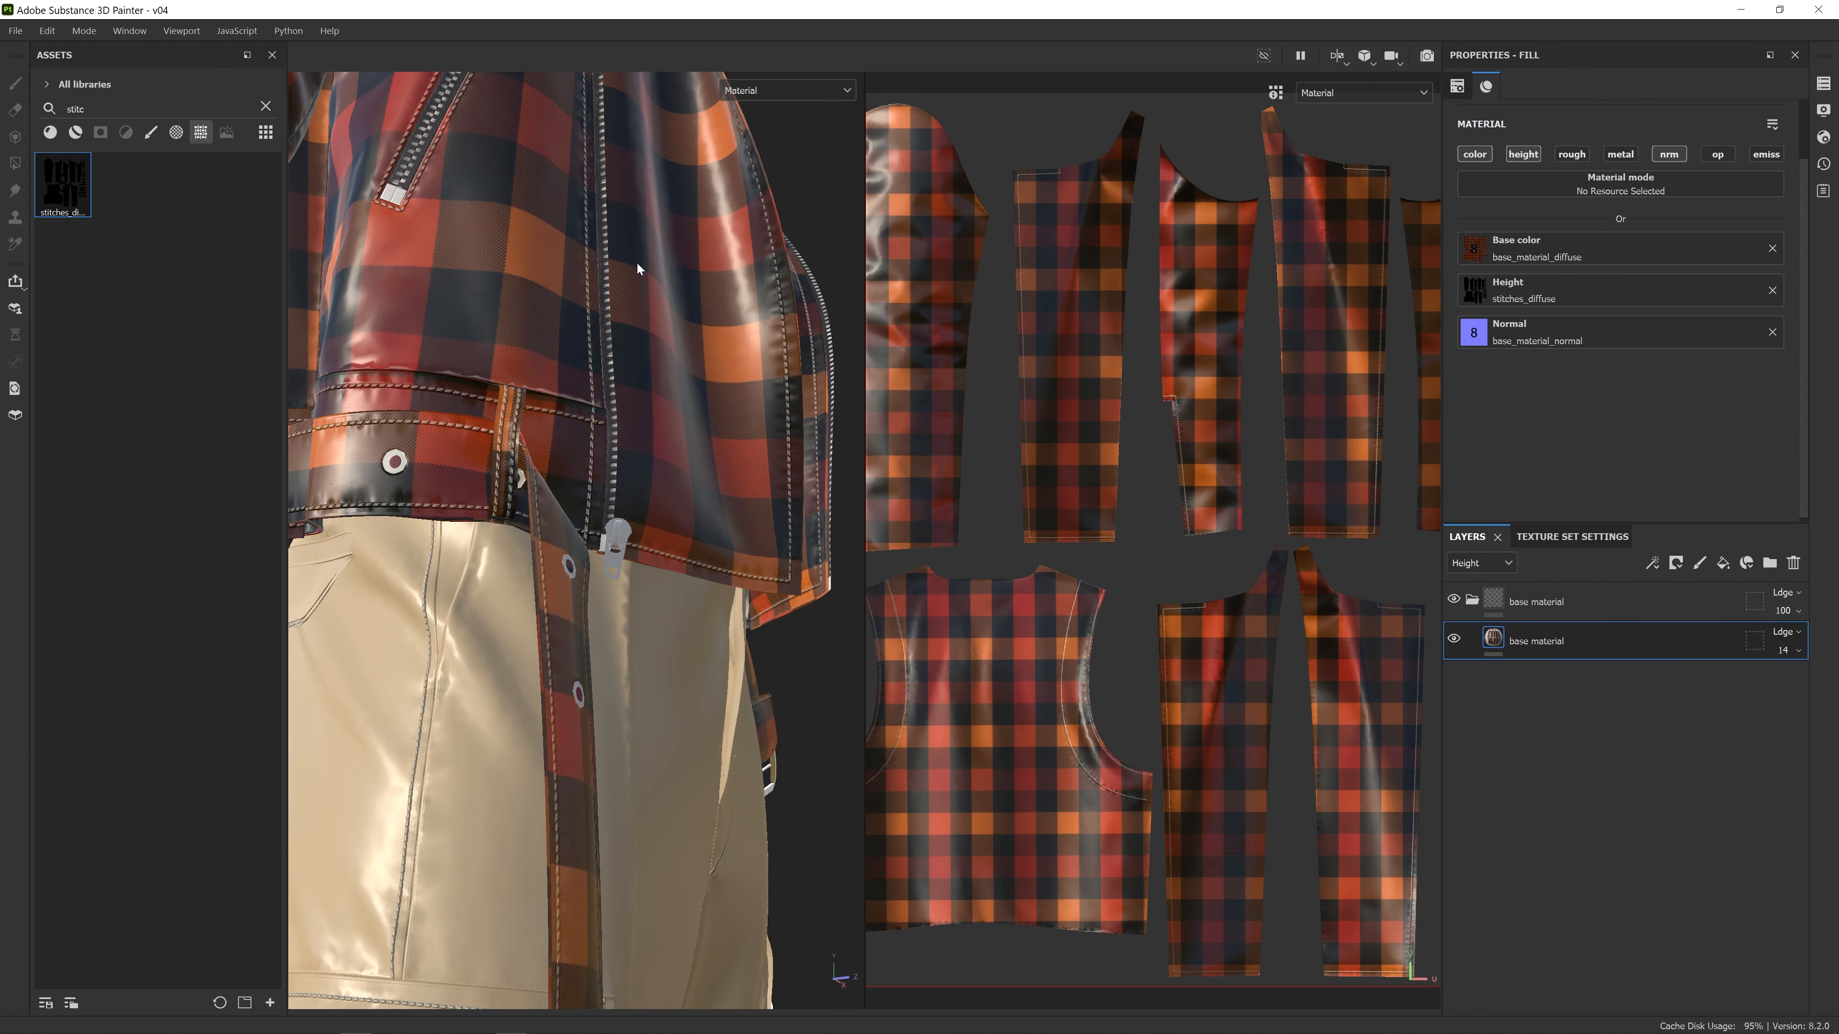
# Display the Normal+Height+Mesh channel in the viewports
pyautogui.keyDown('alt'); pyautogui.moveTo(637, 269); pyautogui.dragTo(739, 128); pyautogui.keyUp('alt')
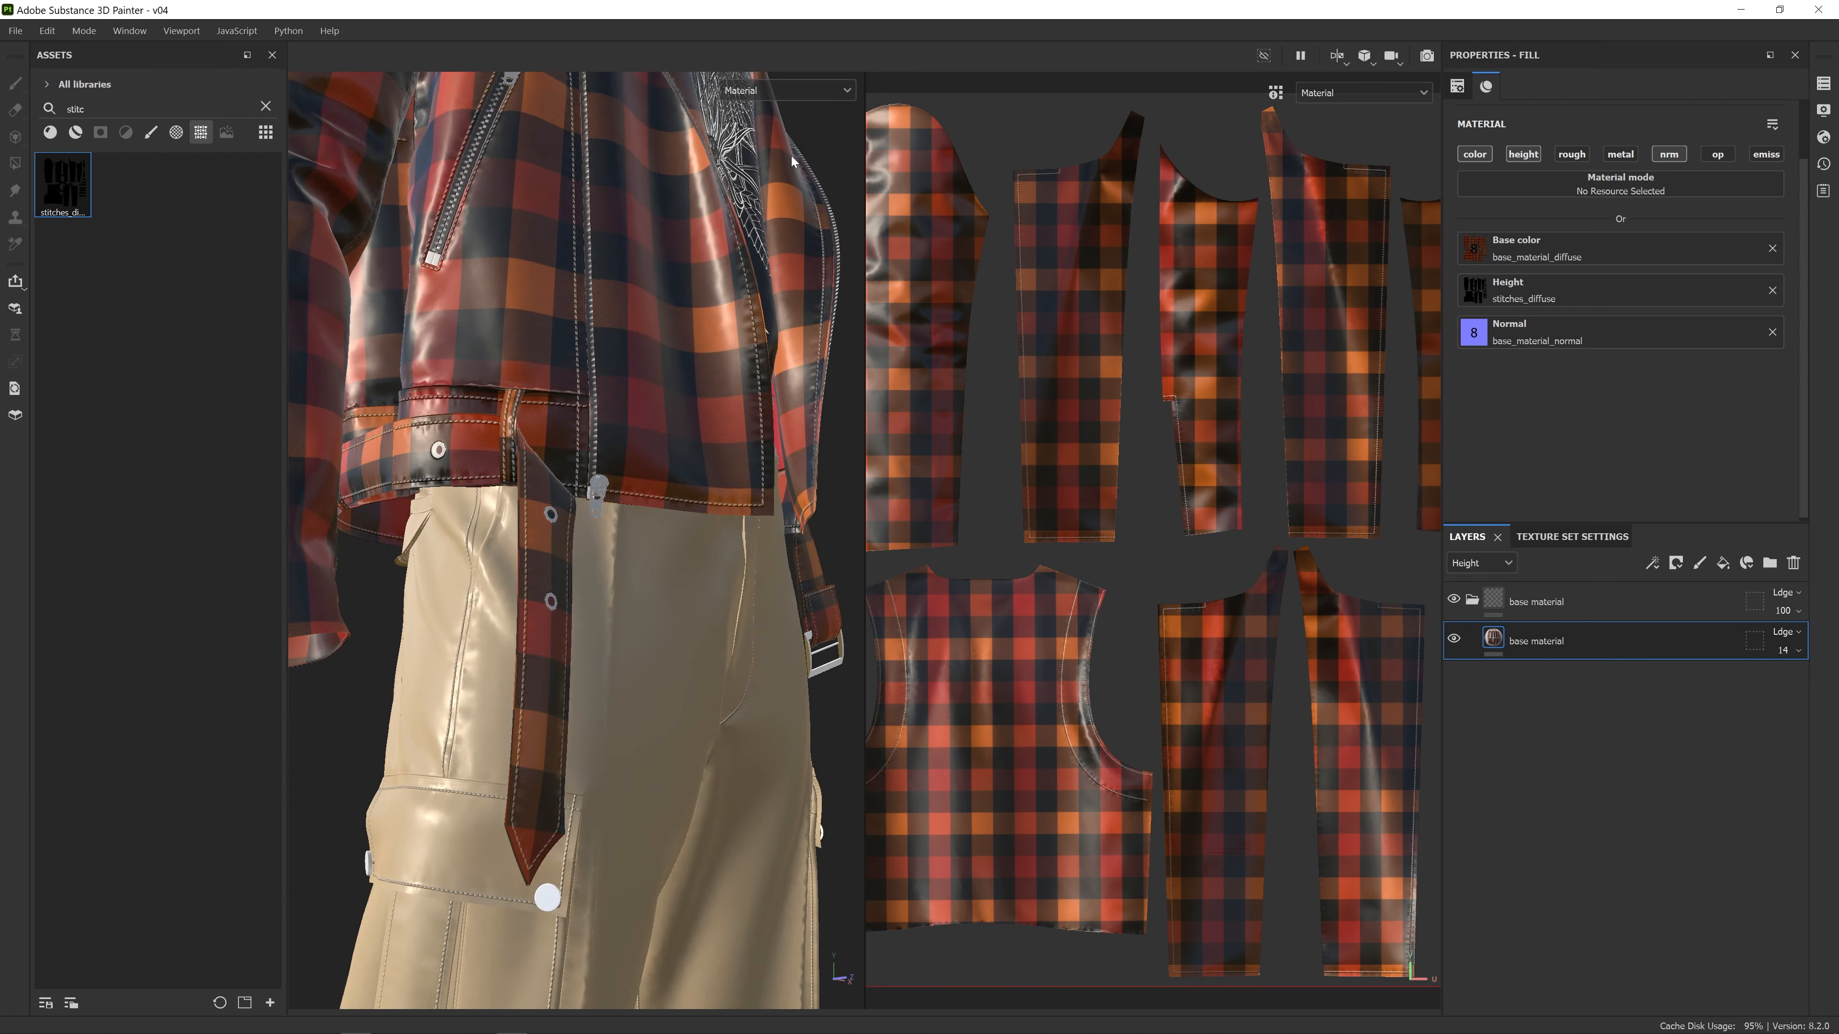
pyautogui.keyDown('alt'); pyautogui.moveTo(791, 156); pyautogui.dragTo(780, 83); pyautogui.keyUp('alt')
pyautogui.click(830, 86)
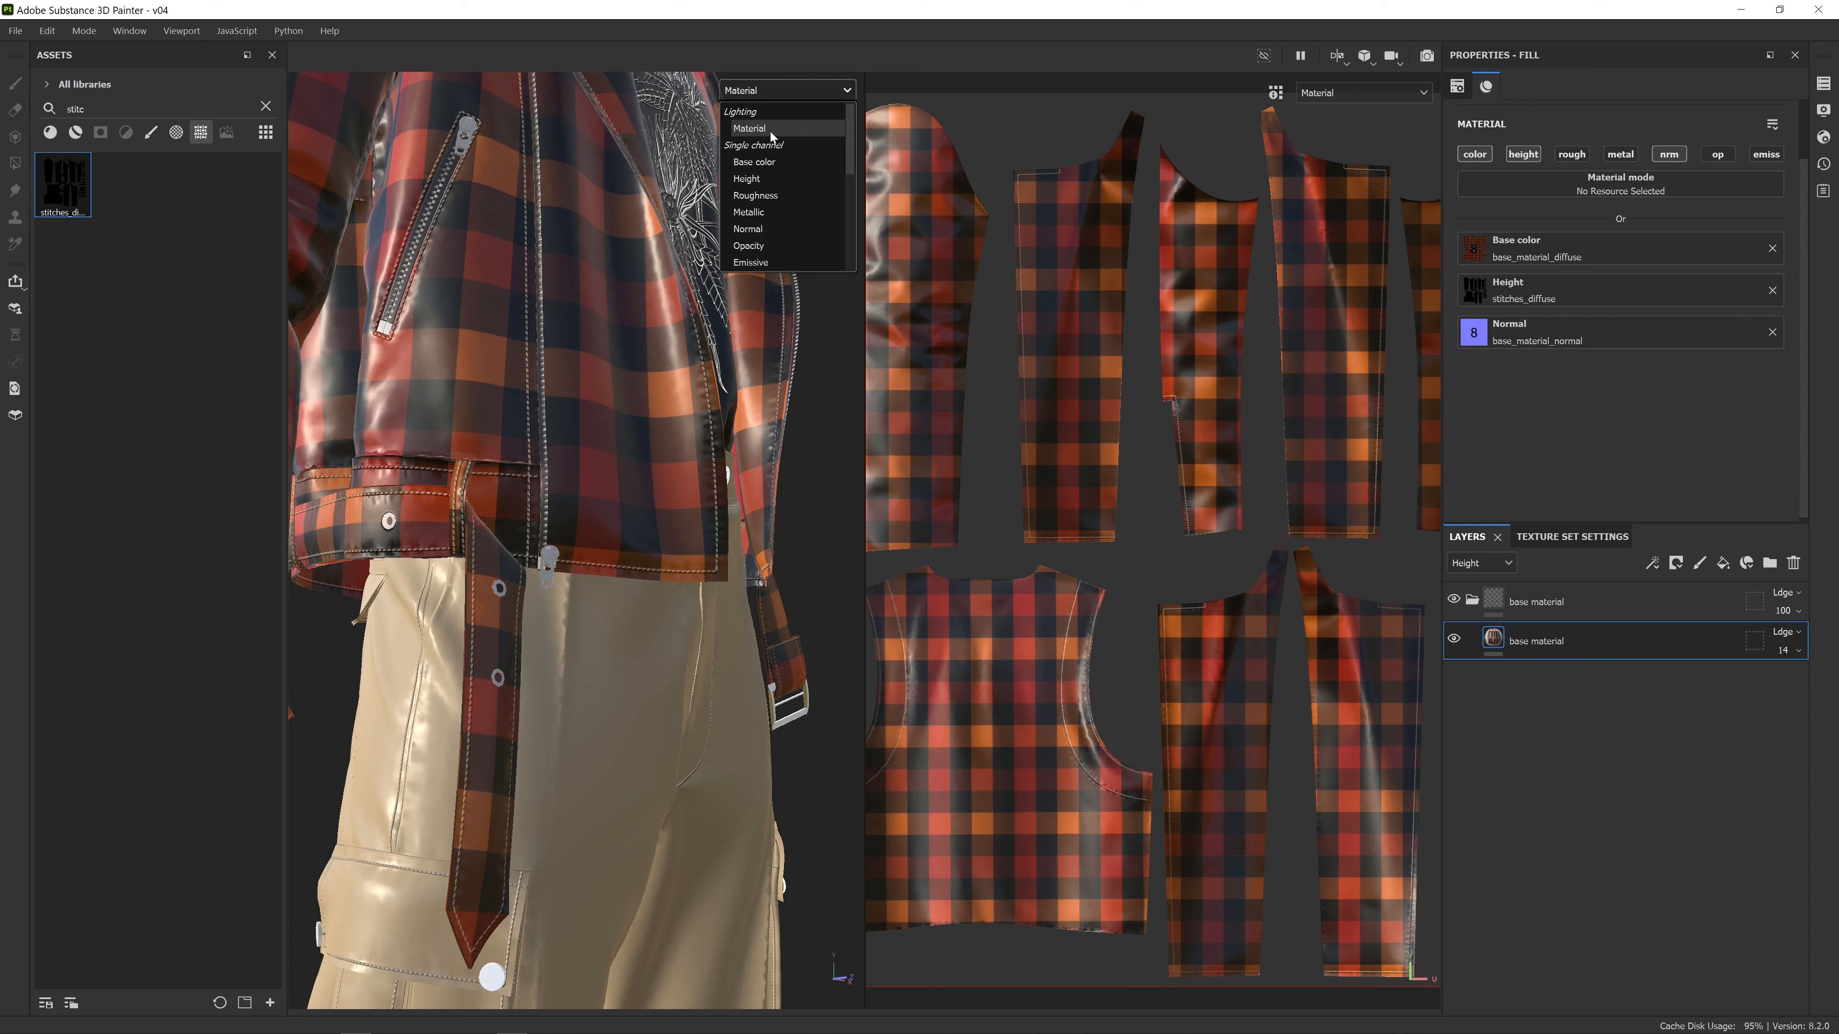
pyautogui.scroll(-1, 772, 141)
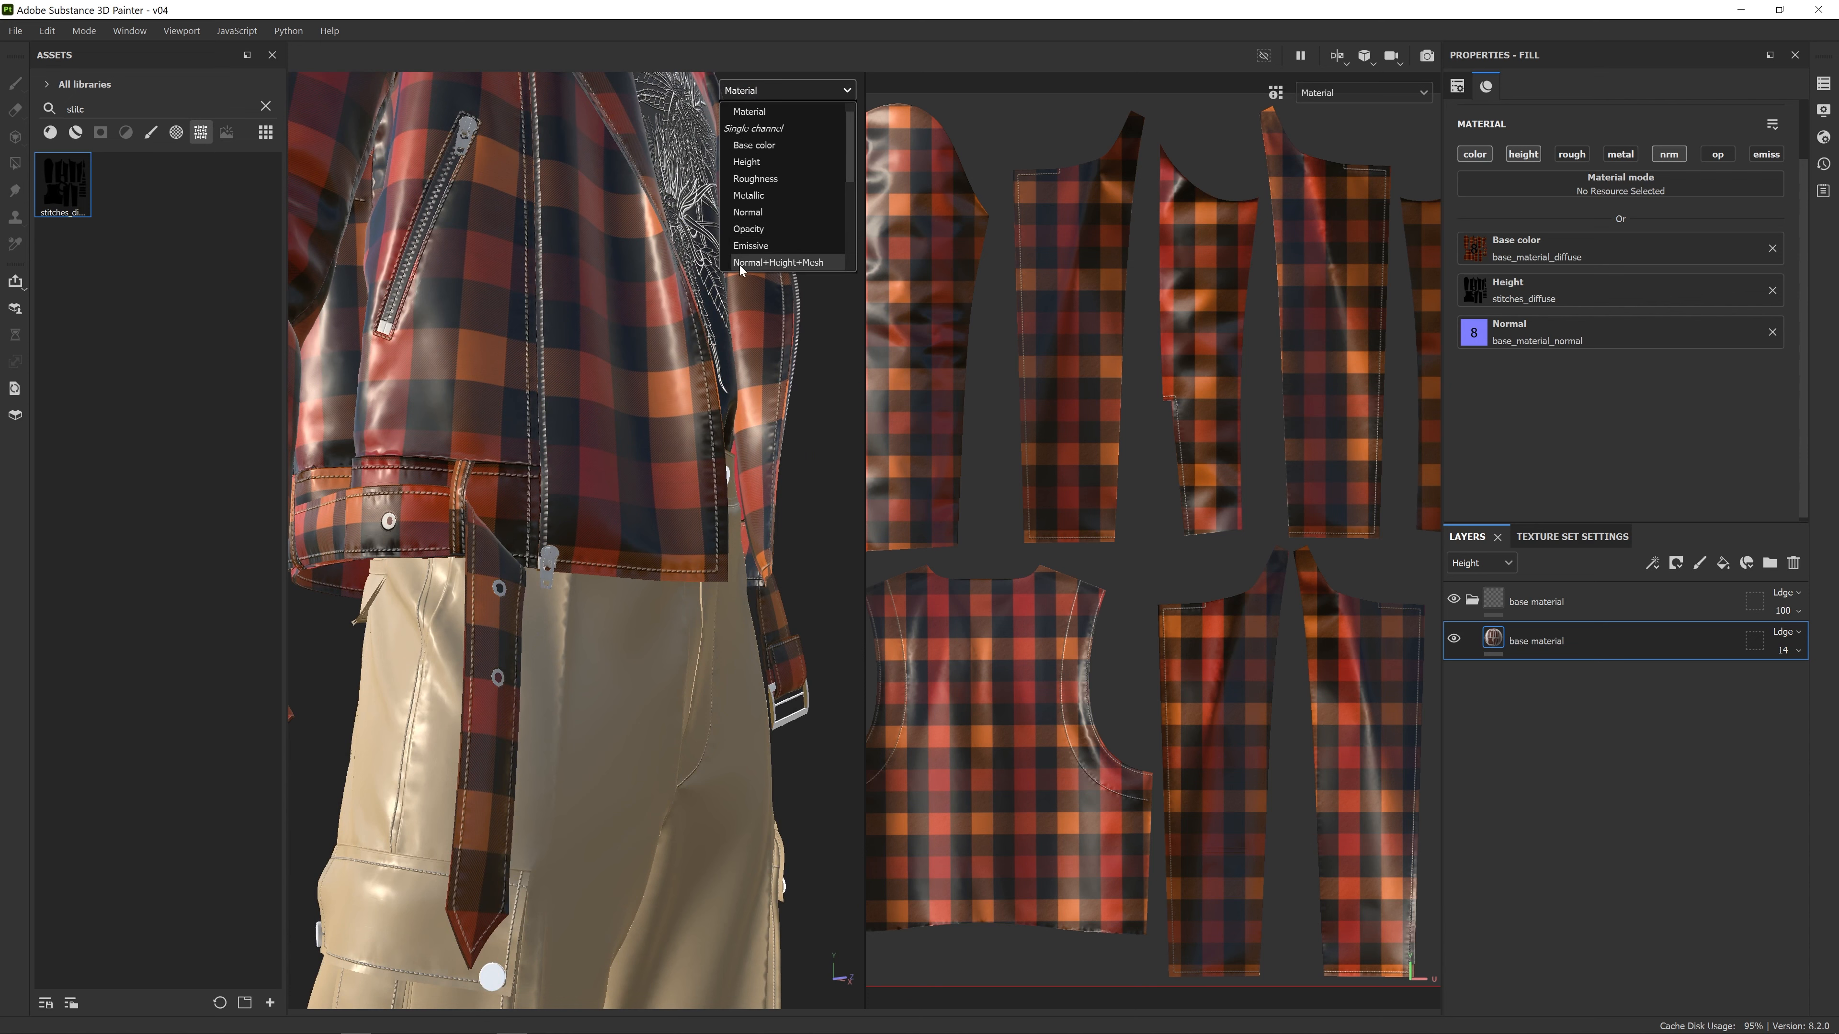
pyautogui.click(813, 264)
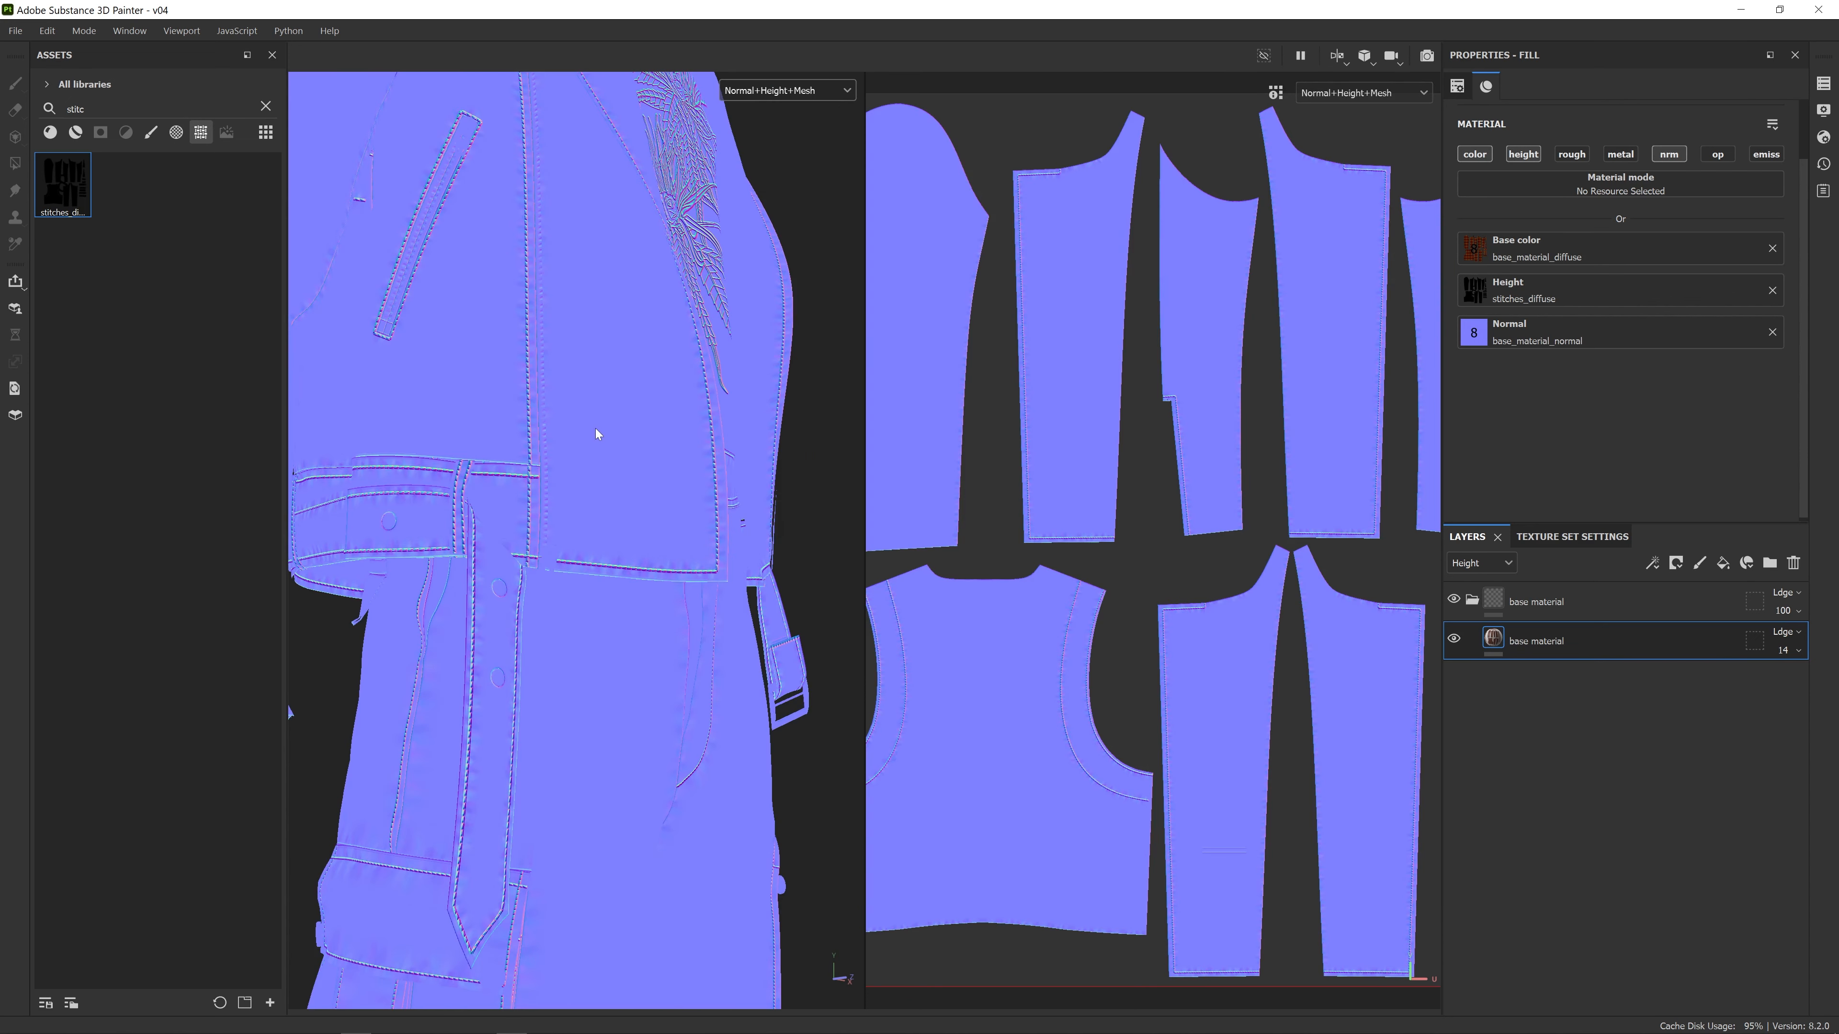
# Examine the combined normal and height detail of the seams and stitches on the belt and hem, then across the whole outfit
pyautogui.scroll(3, 594, 427)
pyautogui.scroll(-5, 592, 427)
pyautogui.keyDown('alt'); pyautogui.moveTo(592, 427); pyautogui.dragTo(574, 469); pyautogui.keyUp('alt')
pyautogui.scroll(8, 592, 547)
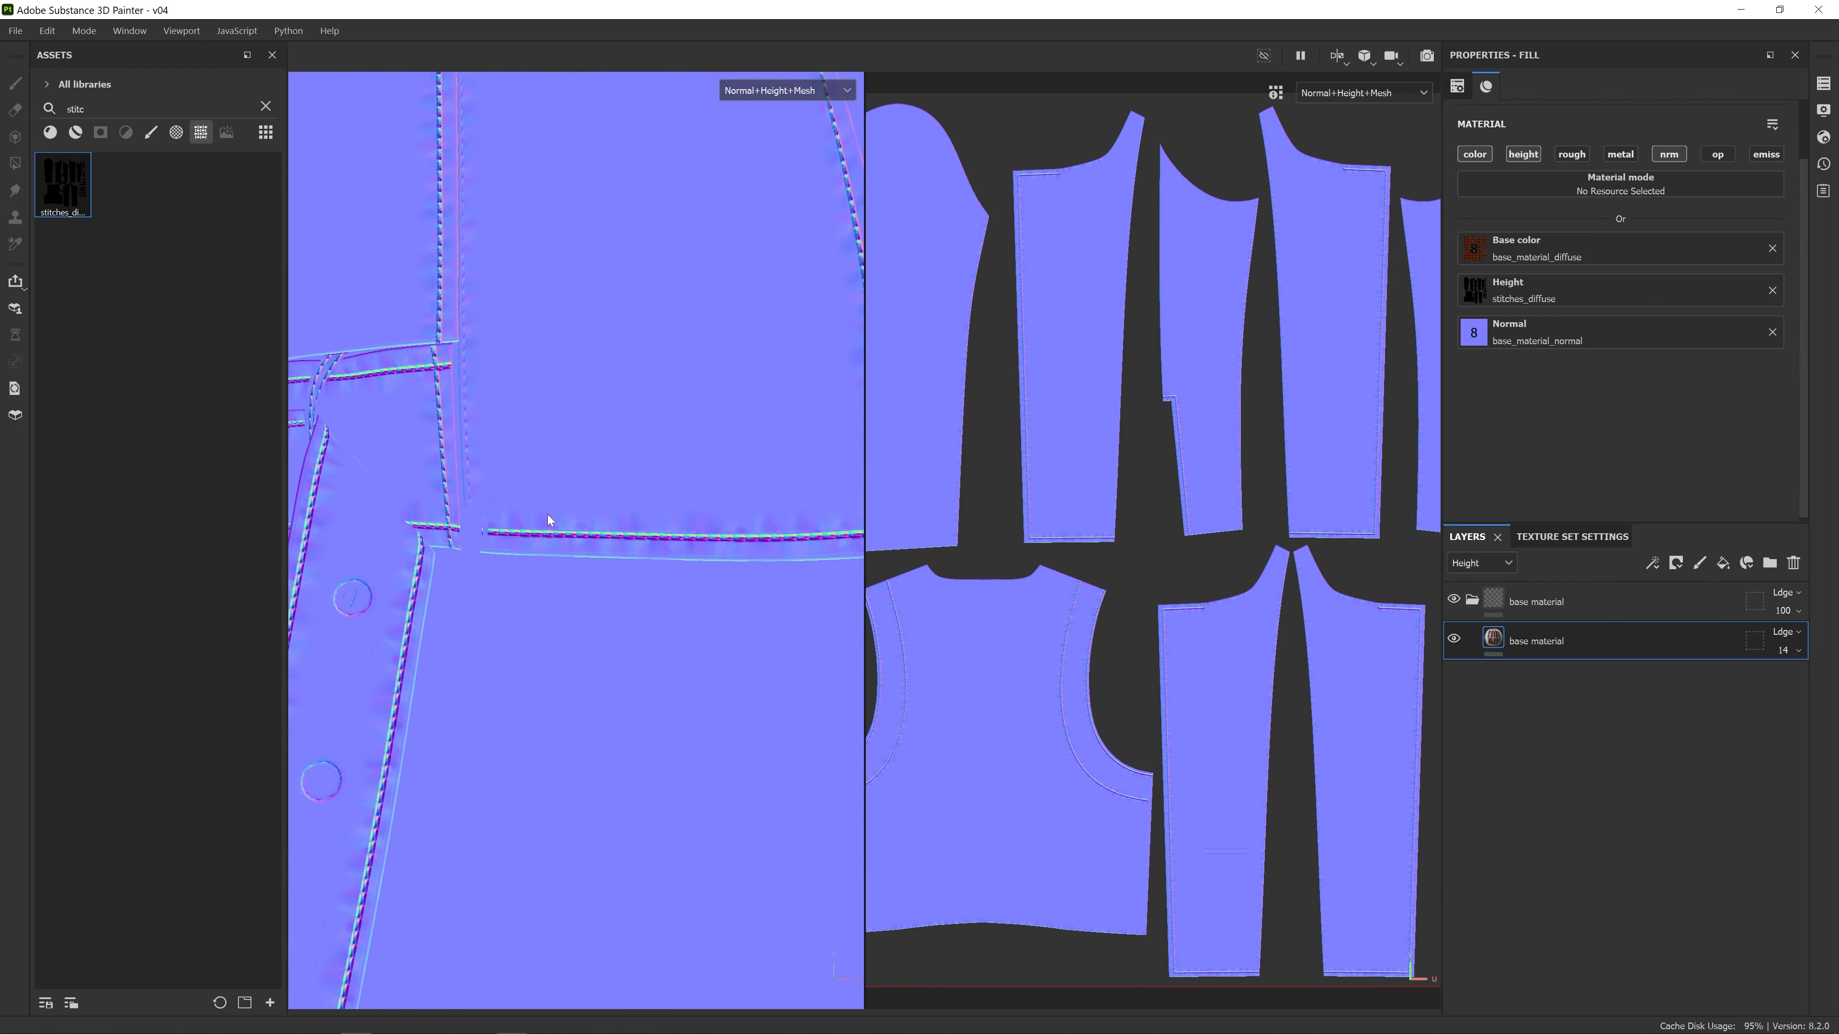
pyautogui.scroll(-4, 547, 514)
pyautogui.keyDown('alt'); pyautogui.moveTo(476, 411); pyautogui.dragTo(476, 455); pyautogui.keyUp('alt')
pyautogui.scroll(5, 475, 454)
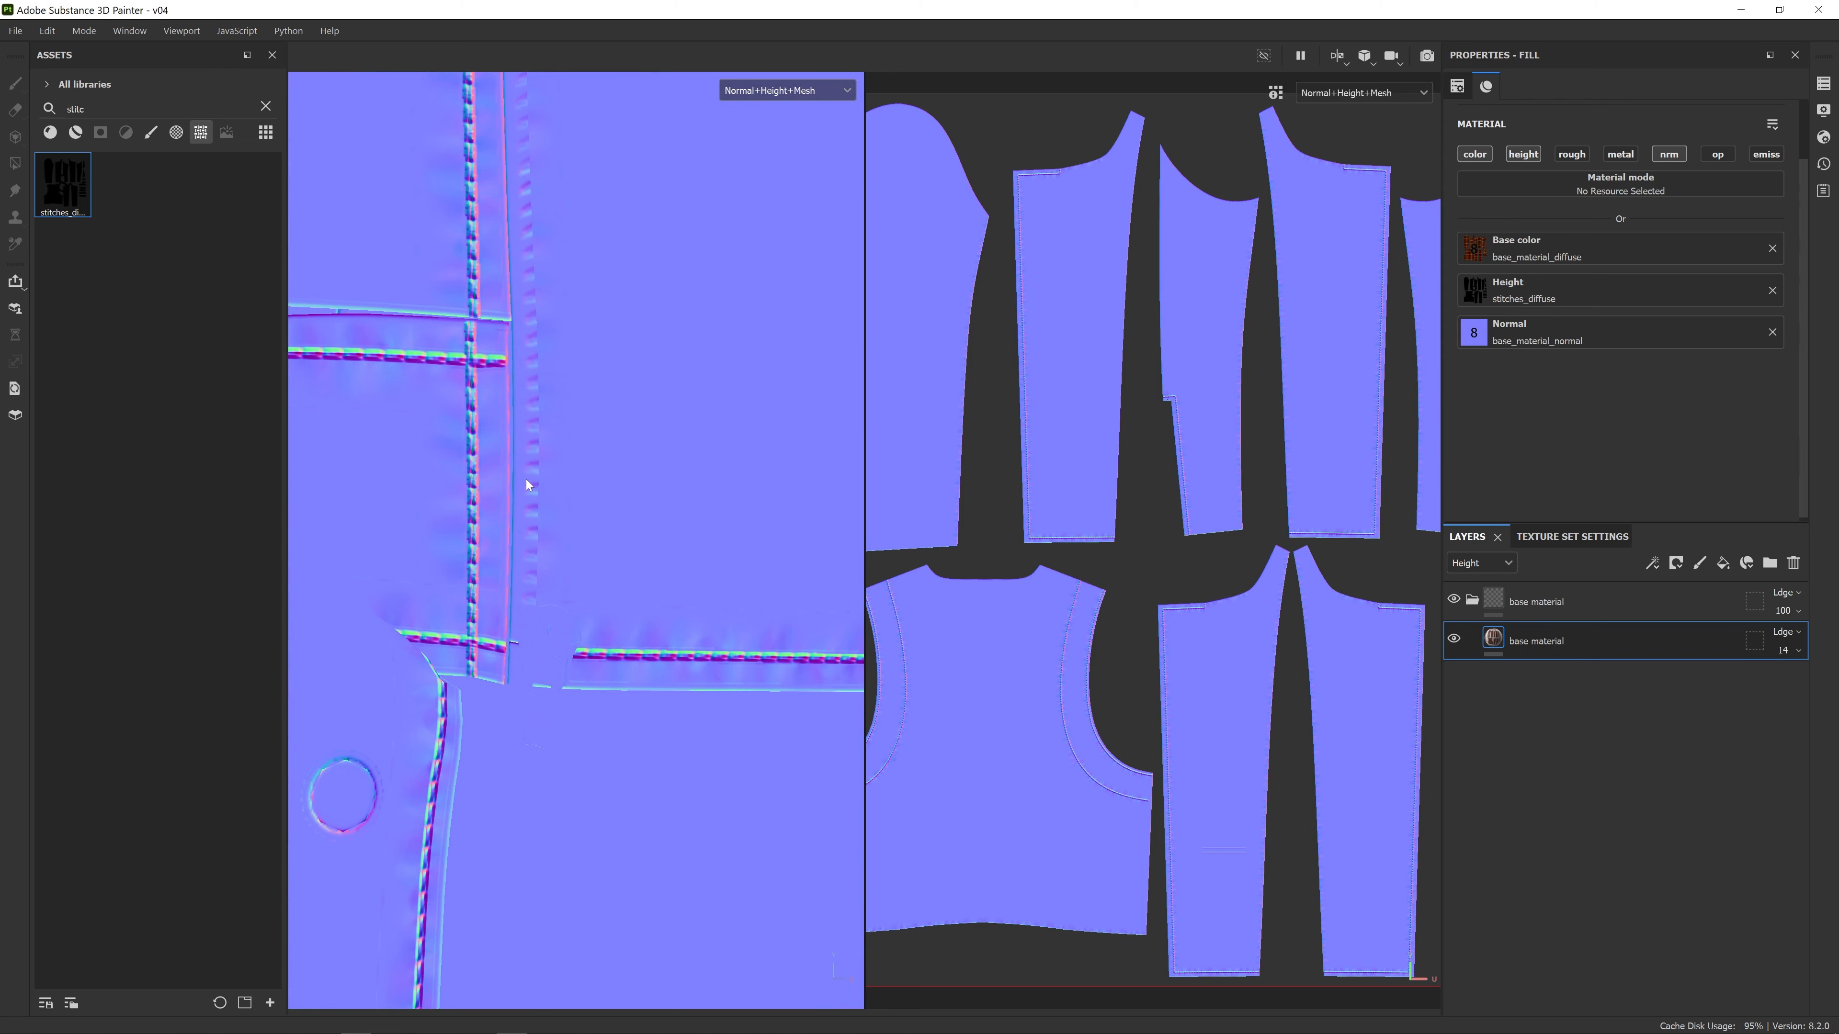
pyautogui.scroll(-10, 693, 644)
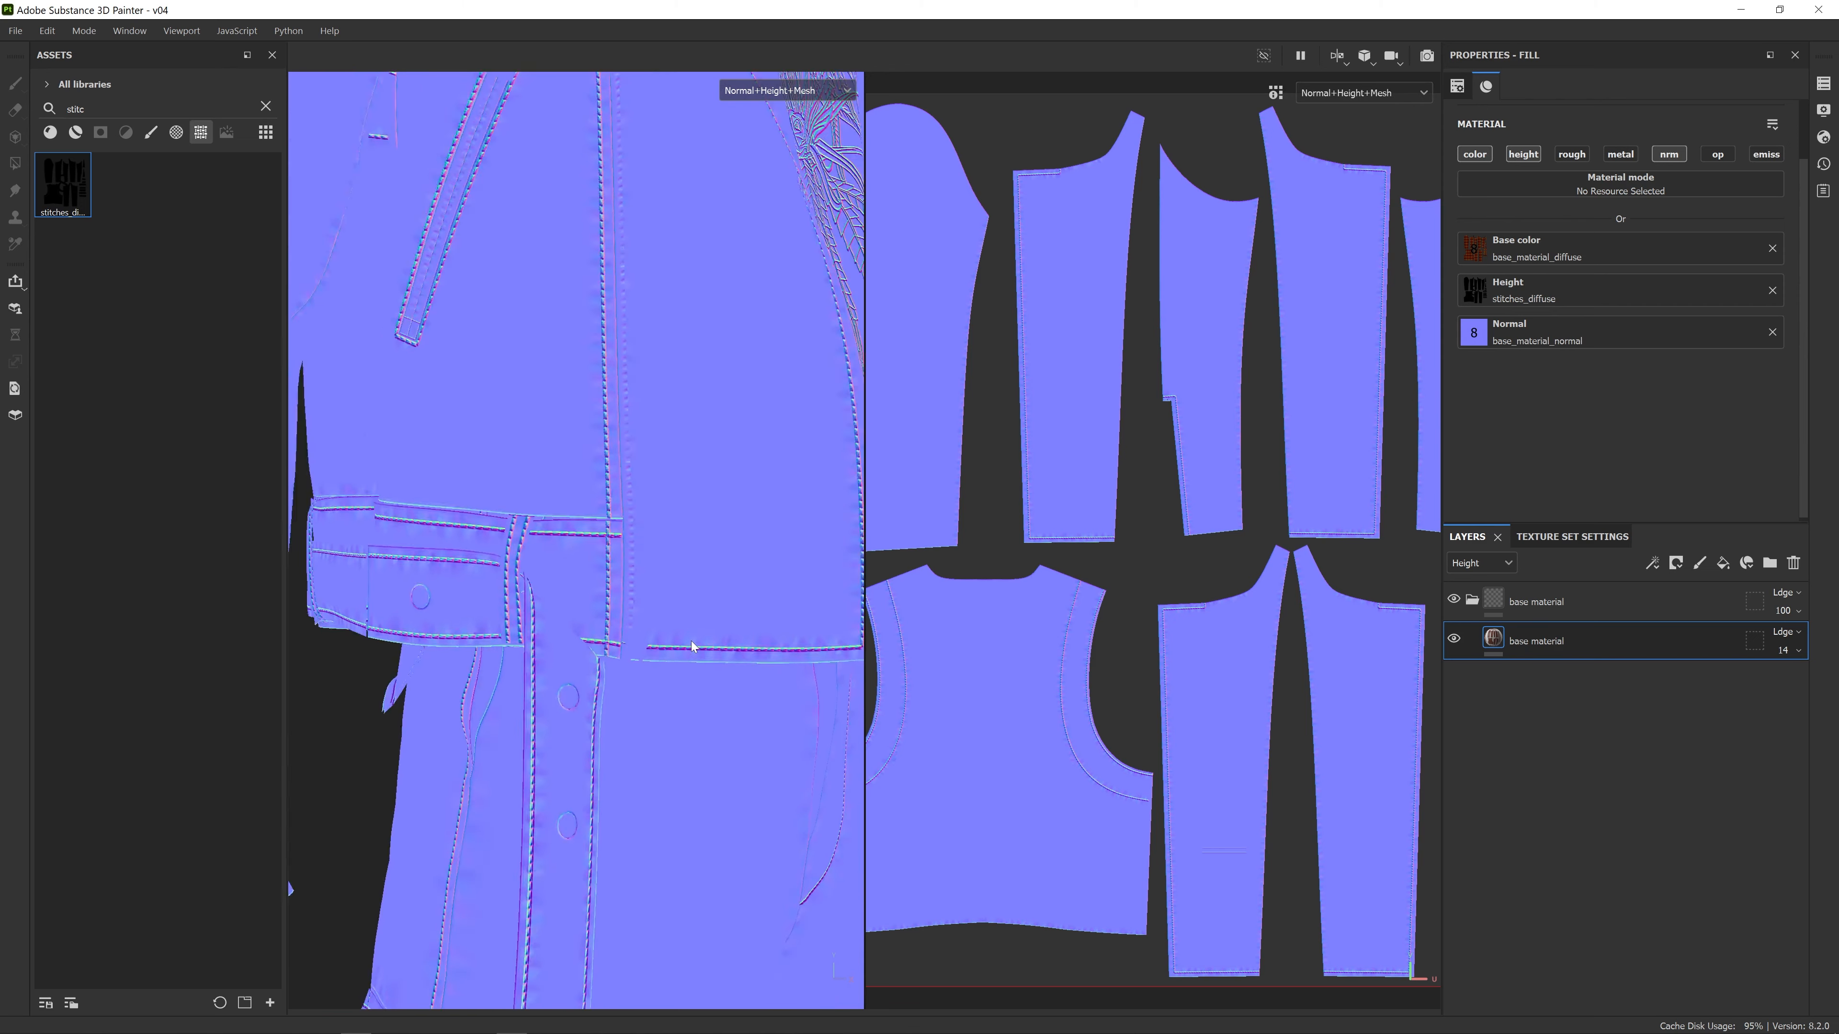
pyautogui.keyDown('alt'); pyautogui.moveTo(536, 584); pyautogui.dragTo(678, 582); pyautogui.keyUp('alt')
pyautogui.keyDown('alt'); pyautogui.moveTo(499, 557); pyautogui.dragTo(574, 585, button='middle'); pyautogui.keyUp('alt')
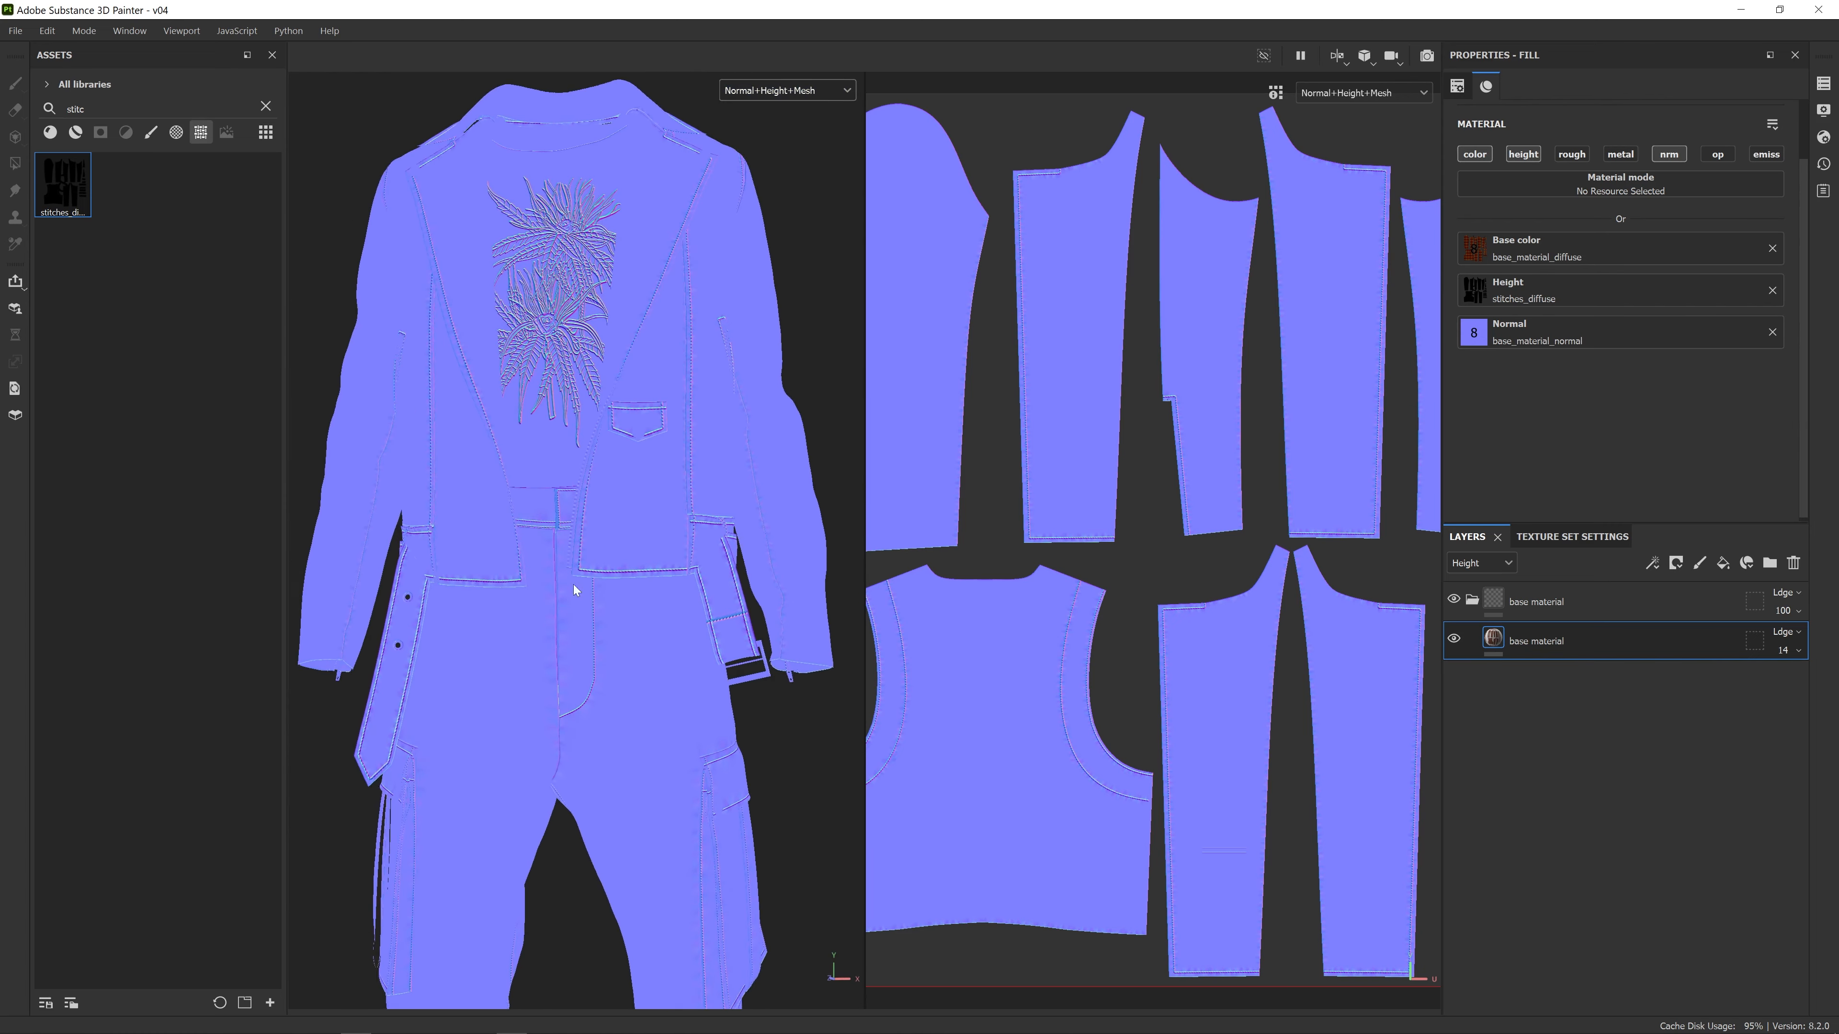
pyautogui.keyDown('alt'); pyautogui.moveTo(575, 585); pyautogui.dragTo(651, 582); pyautogui.keyUp('alt')
pyautogui.keyDown('alt'); pyautogui.moveTo(581, 510); pyautogui.dragTo(632, 551, button='middle'); pyautogui.keyUp('alt')
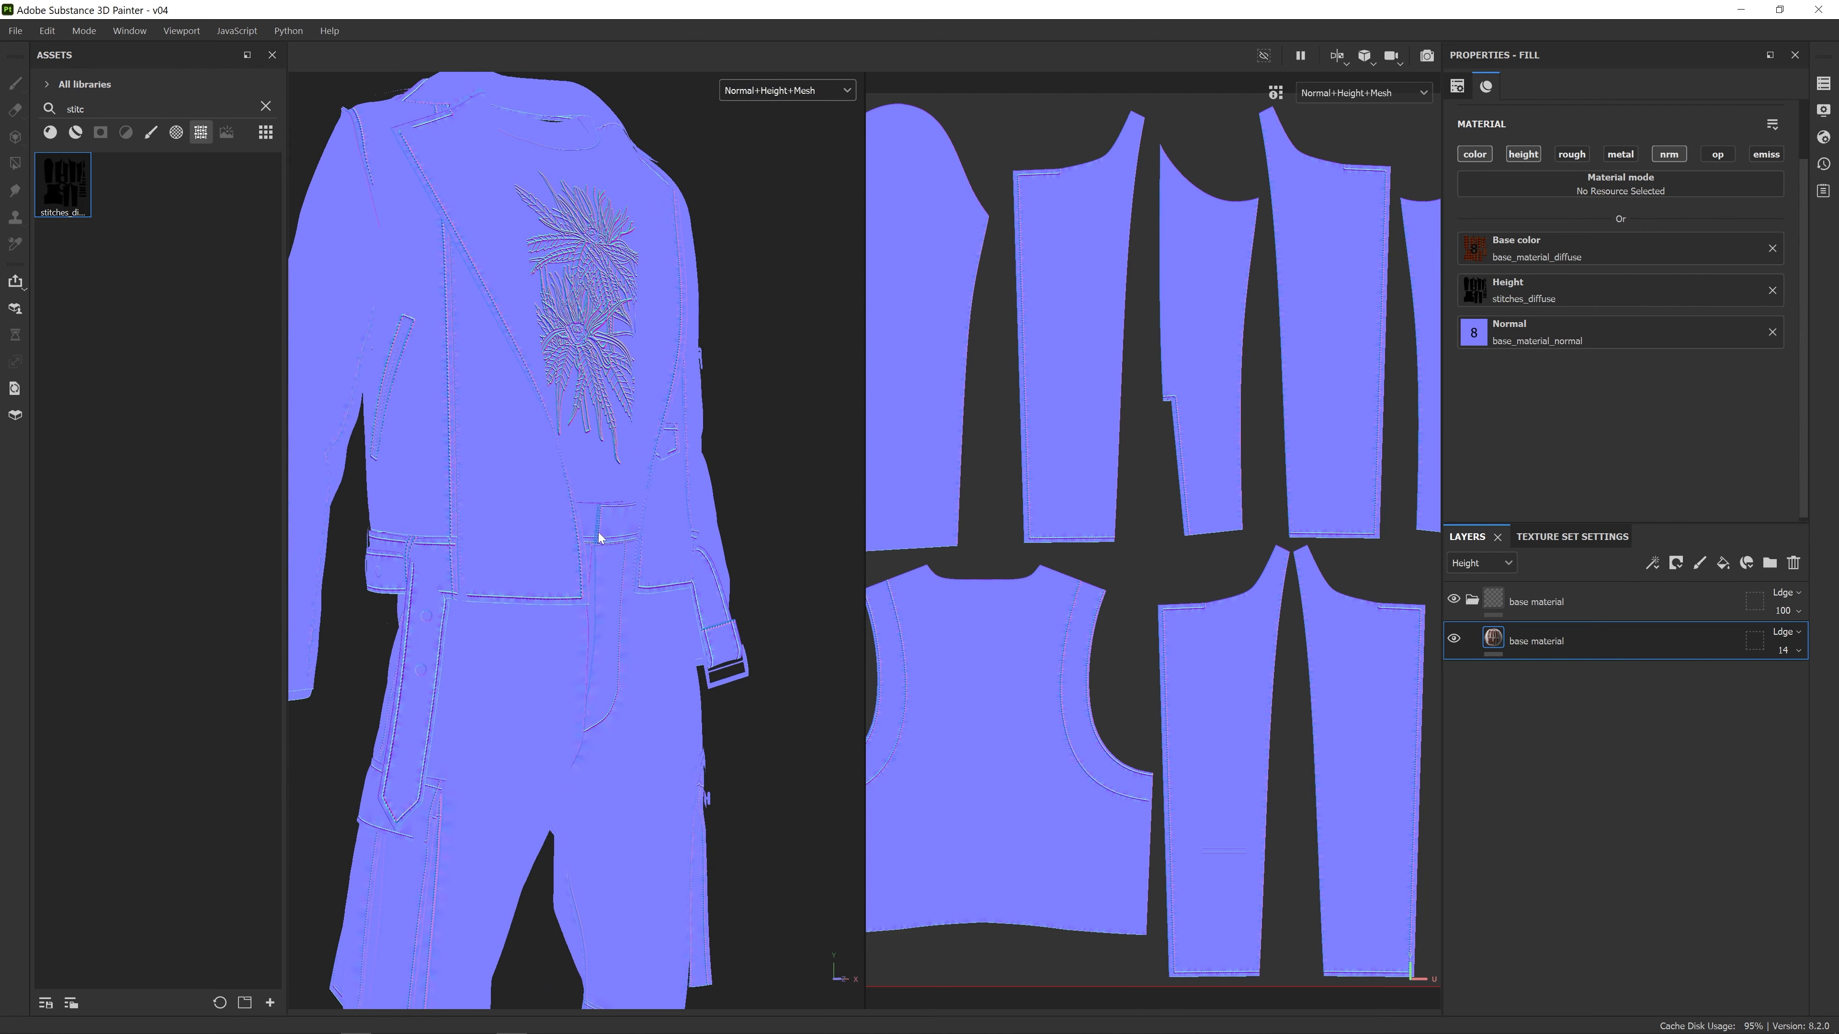
# Return the viewports to the Material display, rotate the environment lighting and check the jacket close up and as a whole
pyautogui.click(806, 90)
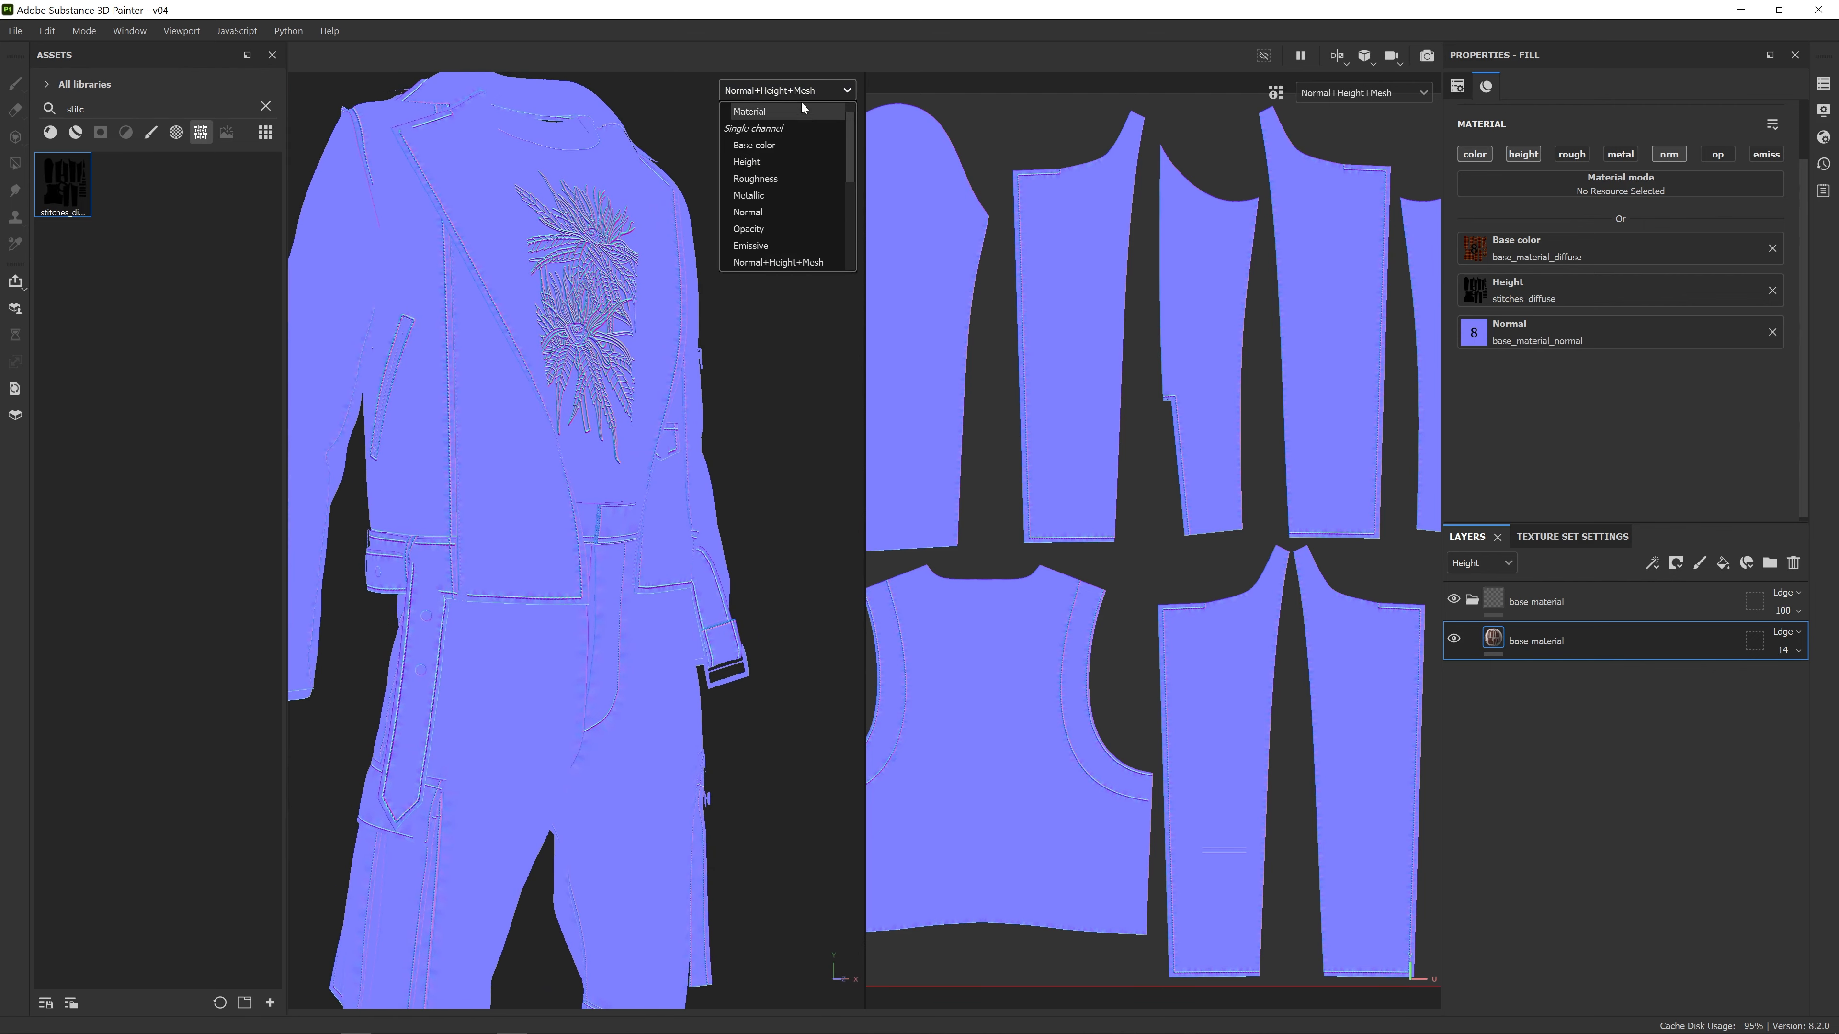
pyautogui.click(798, 109)
pyautogui.keyDown('alt'); pyautogui.moveTo(483, 367); pyautogui.dragTo(427, 372); pyautogui.keyUp('alt')
pyautogui.moveTo(427, 371)
pyautogui.keyDown('shift'); pyautogui.mouseDown(button='right')
pyautogui.moveTo(340, 372)
pyautogui.moveTo(448, 374)
pyautogui.mouseUp(button='right'); pyautogui.keyUp('shift')
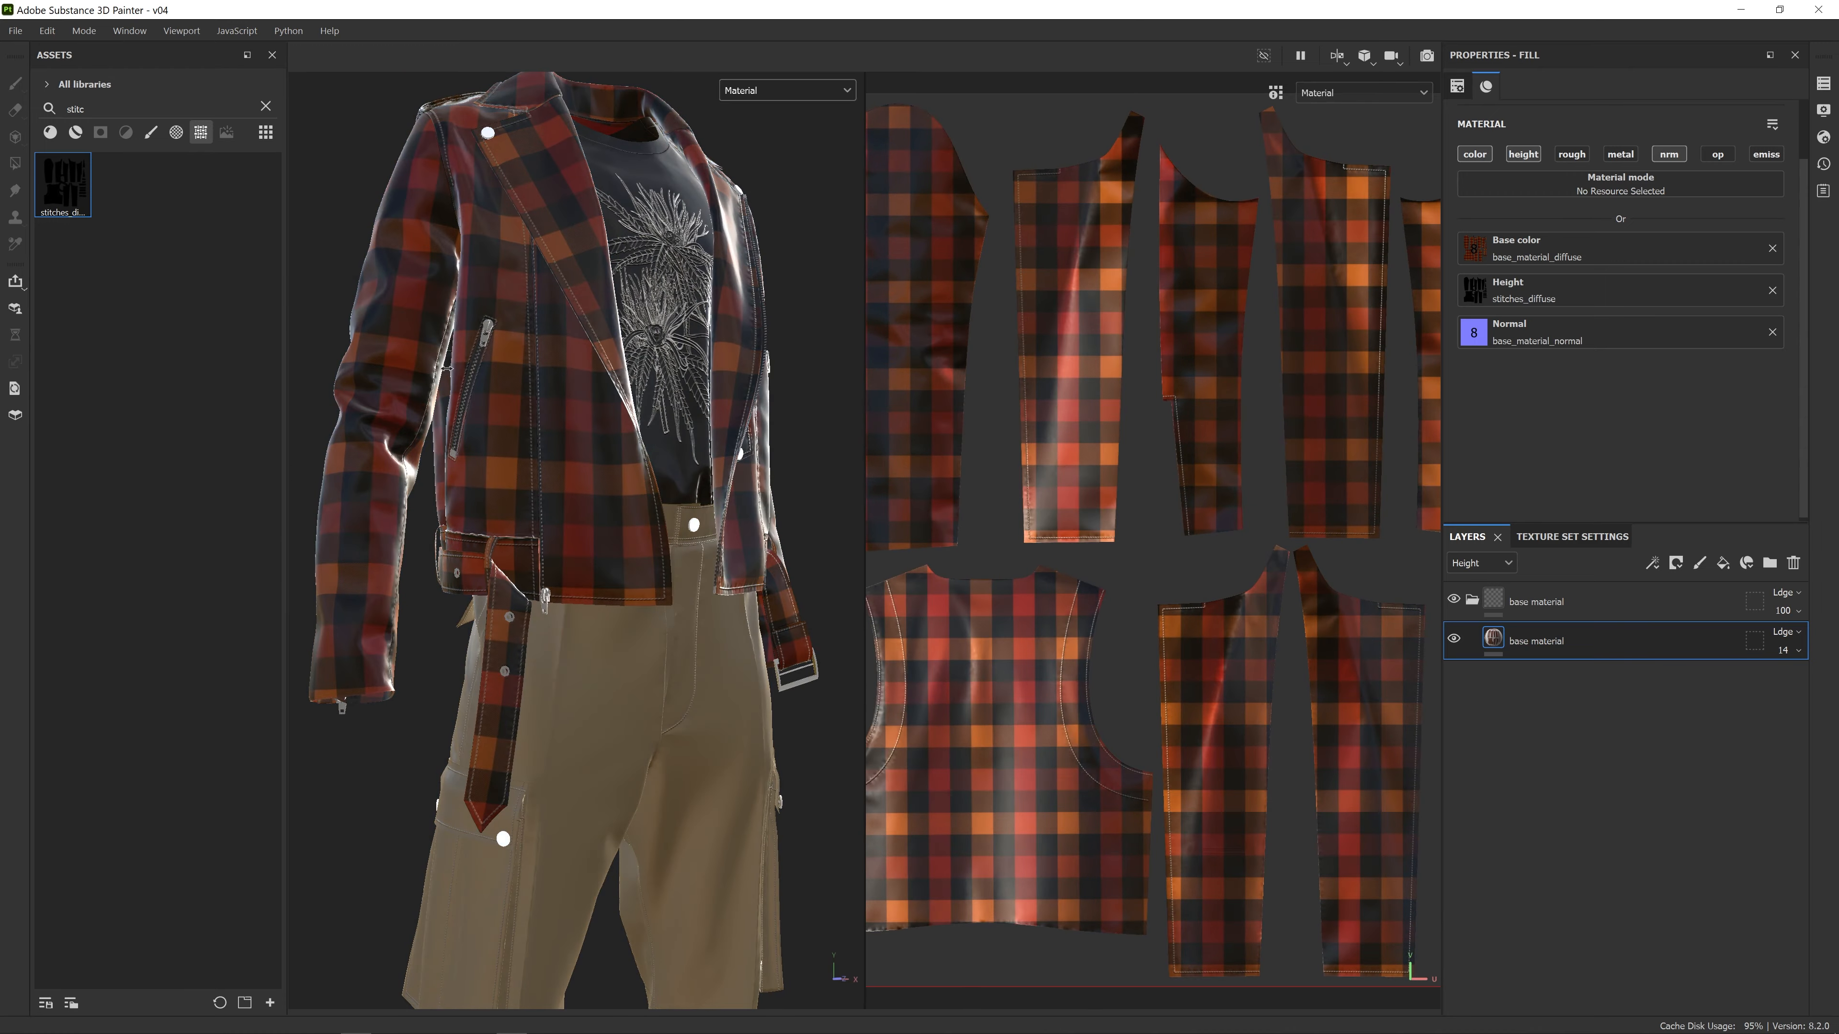
pyautogui.keyDown('alt'); pyautogui.moveTo(654, 399); pyautogui.dragTo(670, 399); pyautogui.keyUp('alt')
pyautogui.scroll(4, 678, 420)
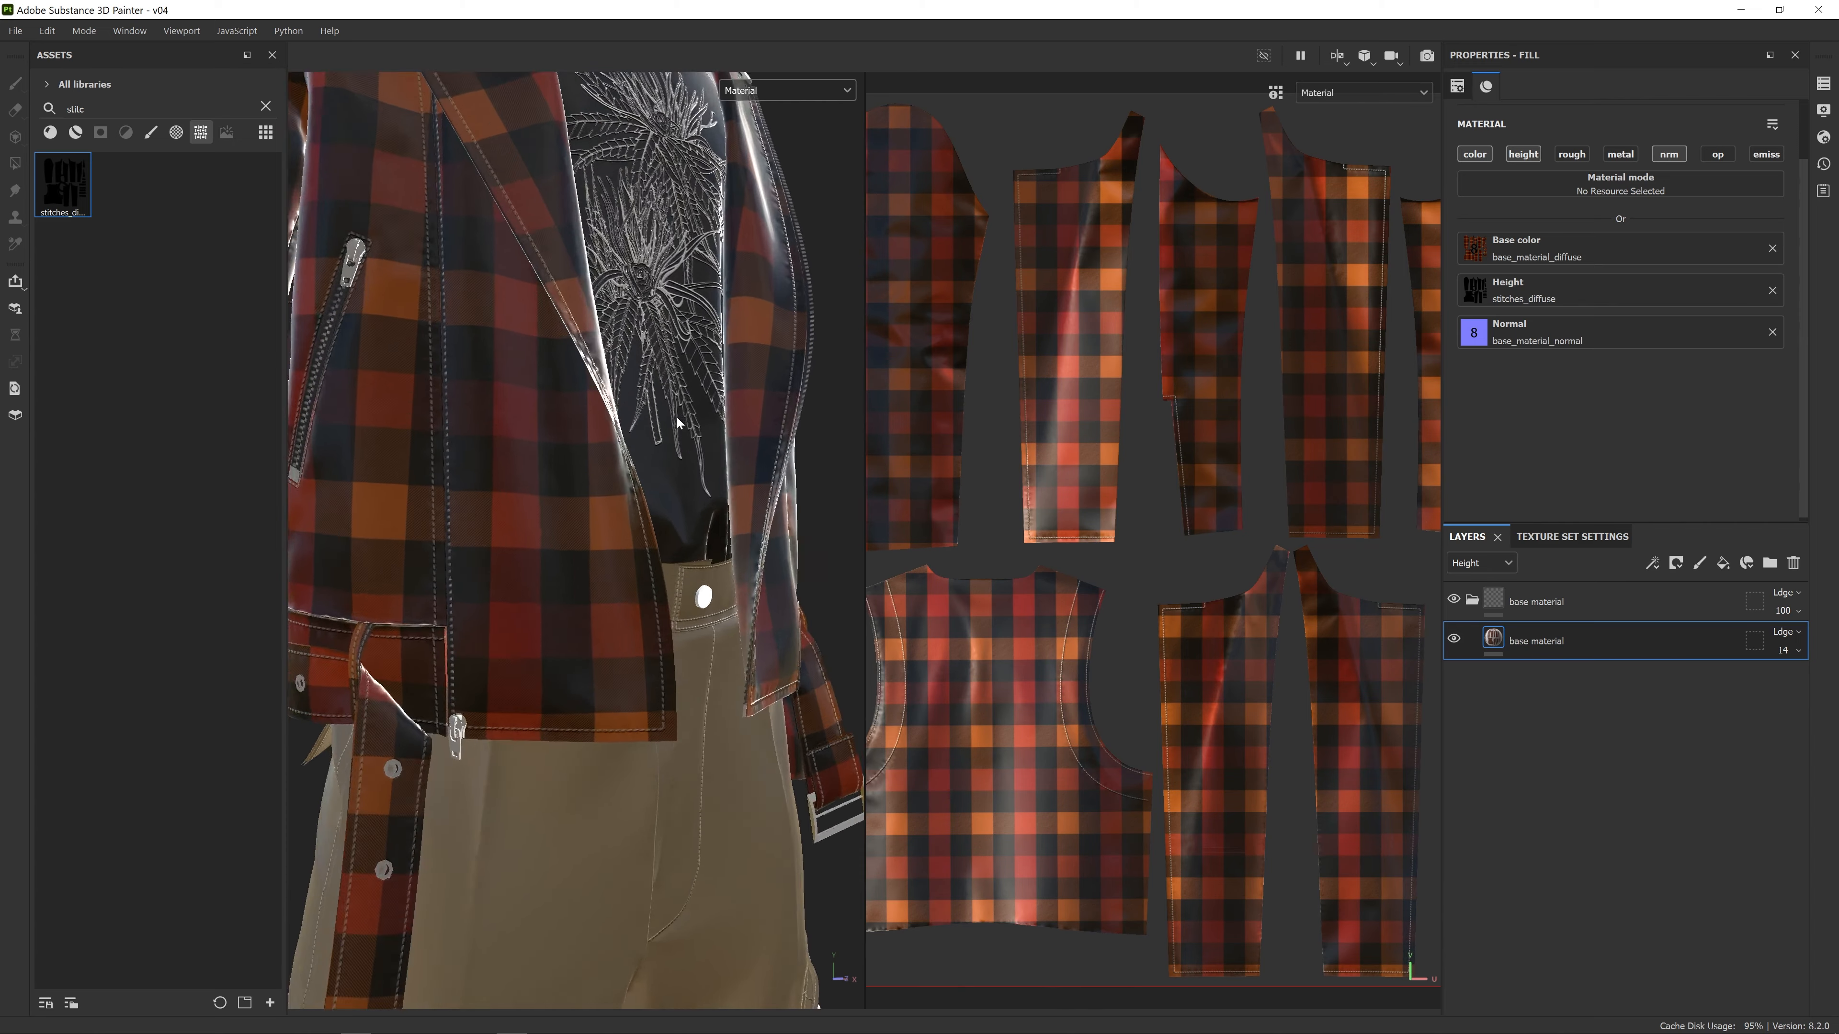
pyautogui.scroll(-5, 679, 420)
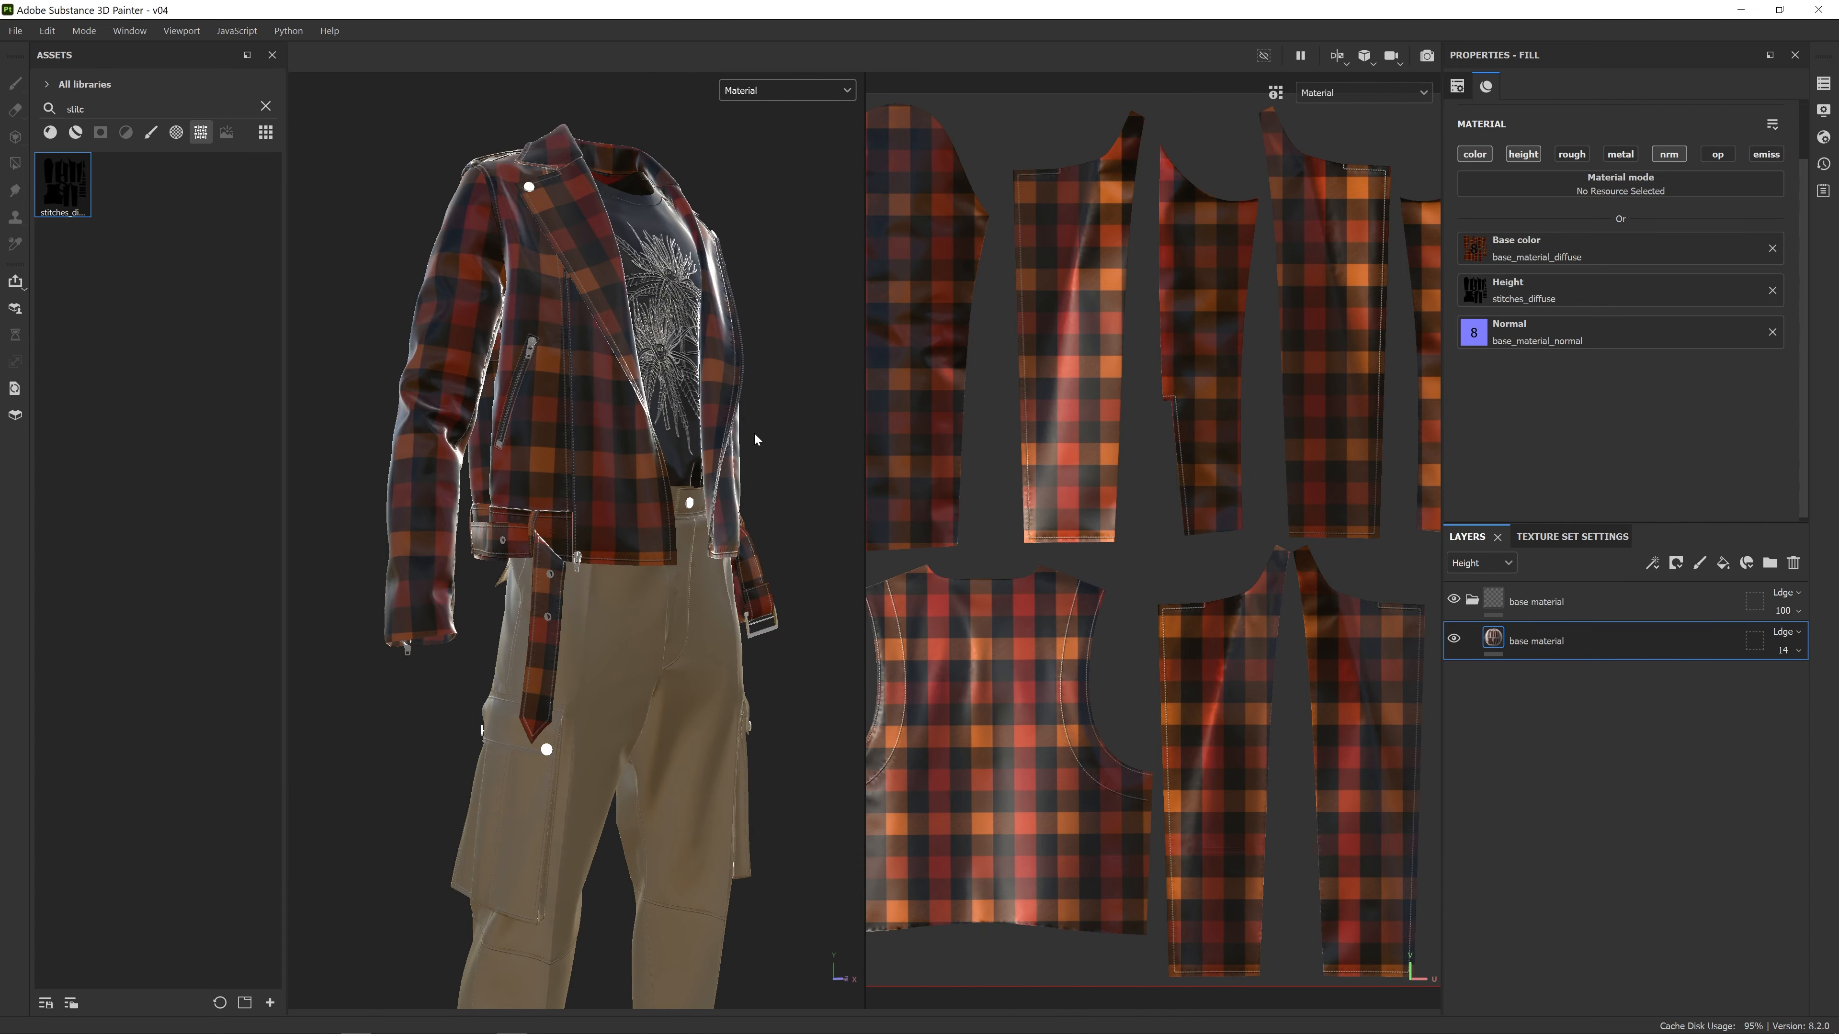